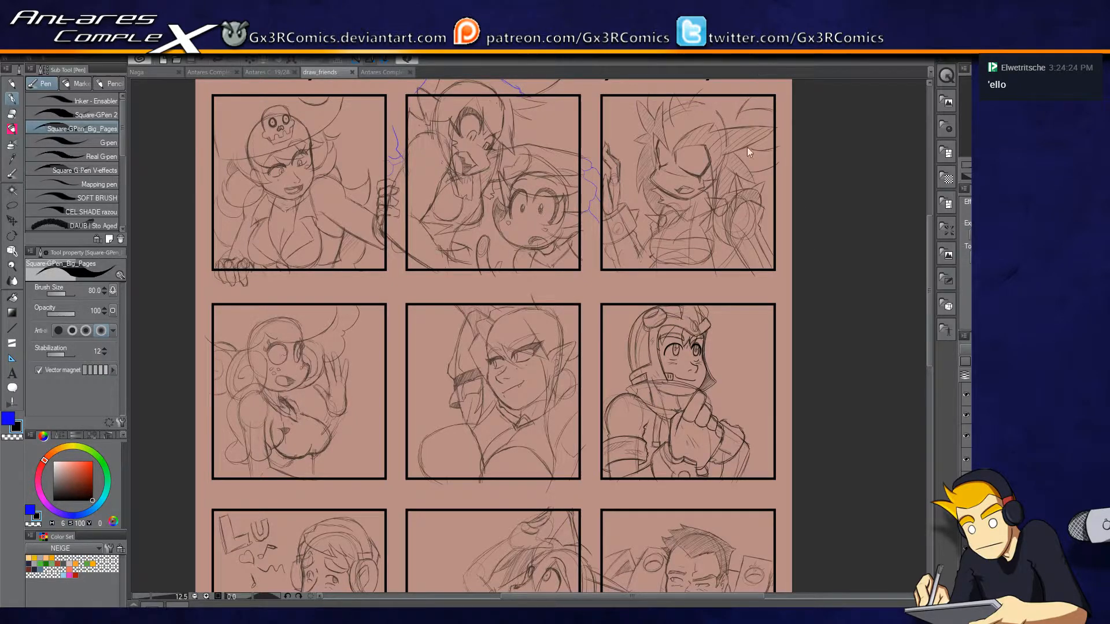
Thicken the helmet's outer outline and side strap with Correct line width, using a fixed width of 9.0.
{"action": "scroll", "coordinate": [691, 387], "scroll_direction": "up", "scroll_amount": 5}
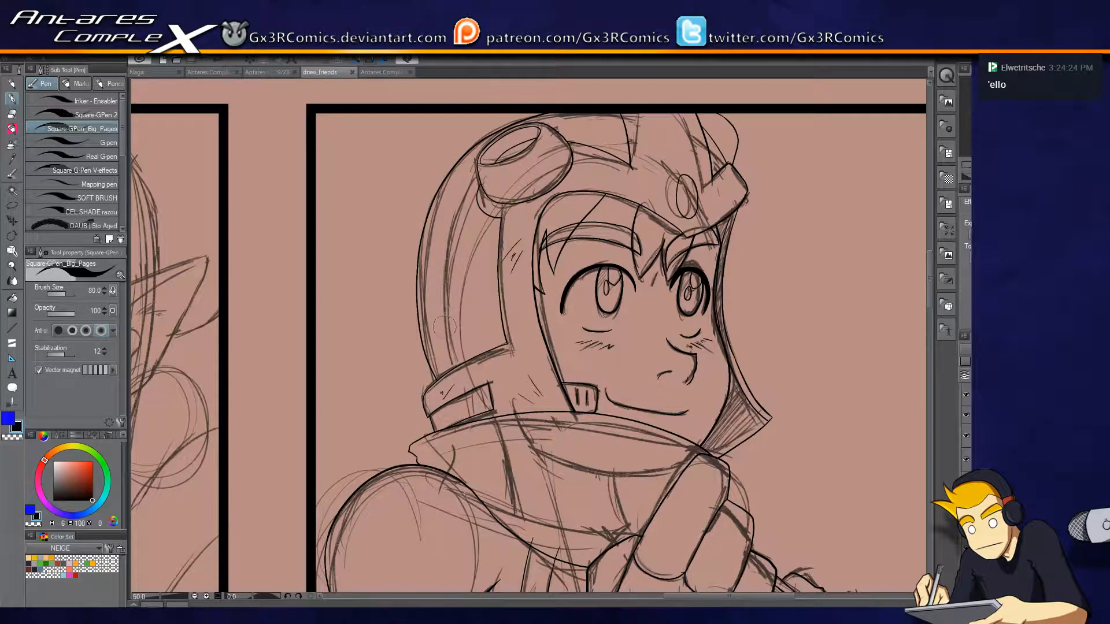
{"action": "scroll", "coordinate": [449, 434], "scroll_direction": "up", "scroll_amount": 2}
{"action": "mouse_move", "coordinate": [368, 228]}
{"action": "left_mouse_down"}
{"action": "mouse_move", "coordinate": [385, 344]}
{"action": "mouse_move", "coordinate": [376, 293]}
{"action": "mouse_move", "coordinate": [374, 318]}
{"action": "left_mouse_up"}
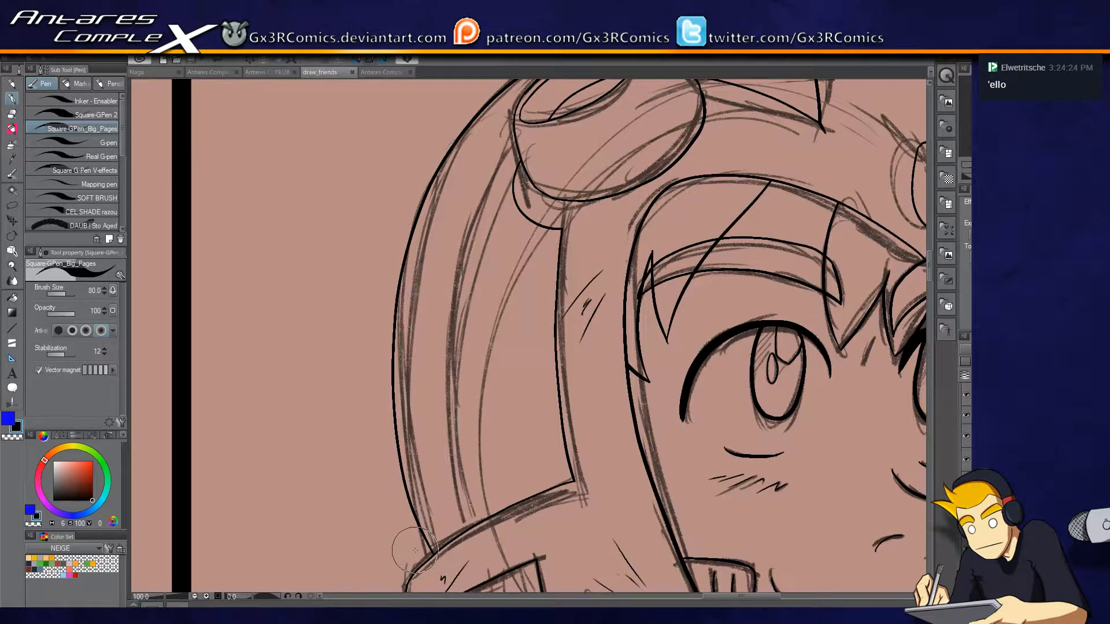
{"action": "key", "text": "y"}
{"action": "key", "text": "u"}
{"action": "key", "text": "bracketleft"}
{"action": "key", "text": "bracketright"}
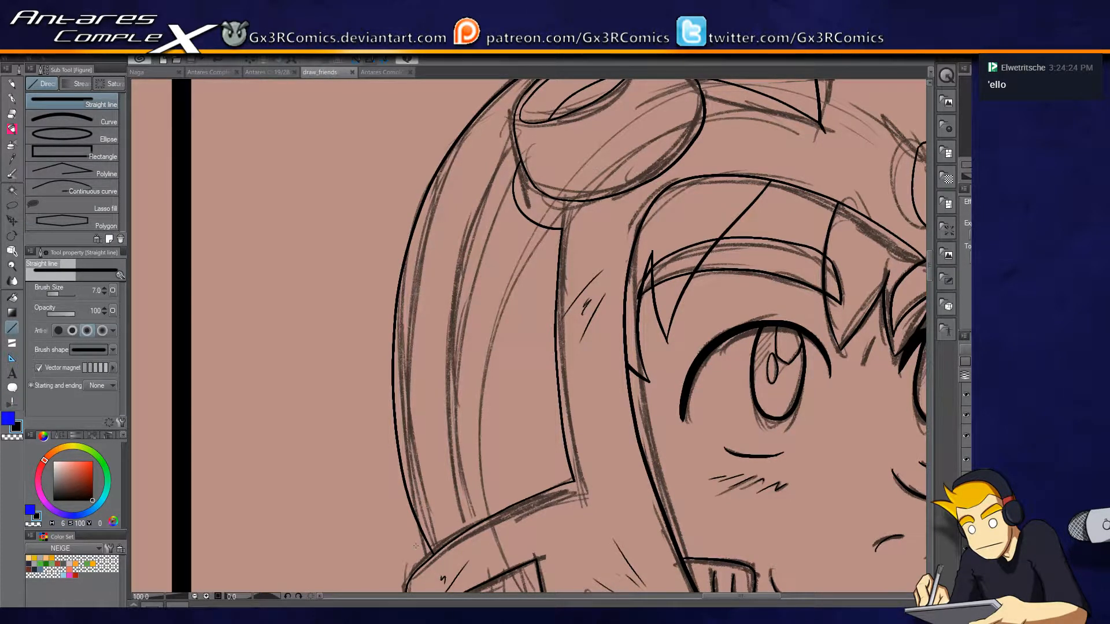
{"action": "key", "text": "p"}
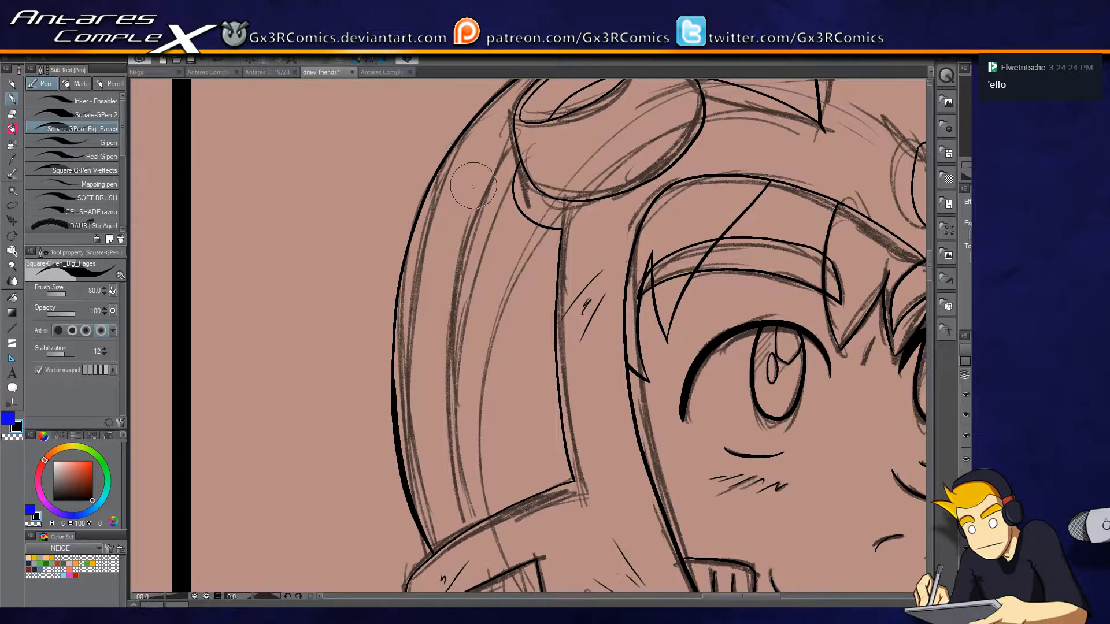
{"action": "left_click_drag", "start_coordinate": [509, 116], "coordinate": [470, 169]}
{"action": "left_click_drag", "start_coordinate": [613, 83], "coordinate": [547, 169]}
{"action": "key", "text": "alt"}
{"action": "key", "text": "u"}
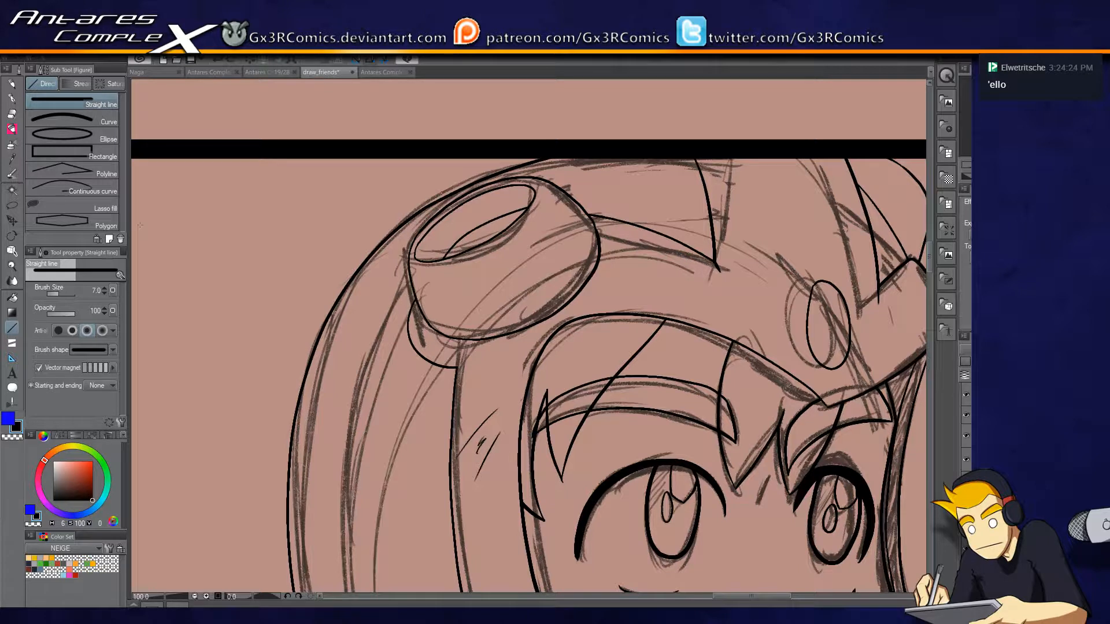
{"action": "key", "text": "y"}
{"action": "left_click", "coordinate": [104, 357]}
{"action": "mouse_move", "coordinate": [540, 137]}
{"action": "left_mouse_down"}
{"action": "mouse_move", "coordinate": [442, 167]}
{"action": "mouse_move", "coordinate": [477, 159]}
{"action": "mouse_move", "coordinate": [393, 210]}
{"action": "mouse_move", "coordinate": [339, 278]}
{"action": "mouse_move", "coordinate": [280, 432]}
{"action": "mouse_move", "coordinate": [288, 569]}
{"action": "left_mouse_up"}
{"action": "left_click_drag", "start_coordinate": [302, 431], "coordinate": [330, 175]}
{"action": "mouse_move", "coordinate": [338, 401]}
{"action": "left_mouse_down"}
{"action": "mouse_move", "coordinate": [323, 367]}
{"action": "mouse_move", "coordinate": [348, 418]}
{"action": "left_mouse_up"}
{"action": "left_click_drag", "start_coordinate": [335, 297], "coordinate": [329, 169]}
{"action": "mouse_move", "coordinate": [325, 321]}
{"action": "left_mouse_down"}
{"action": "mouse_move", "coordinate": [285, 434]}
{"action": "mouse_move", "coordinate": [325, 398]}
{"action": "left_mouse_up"}
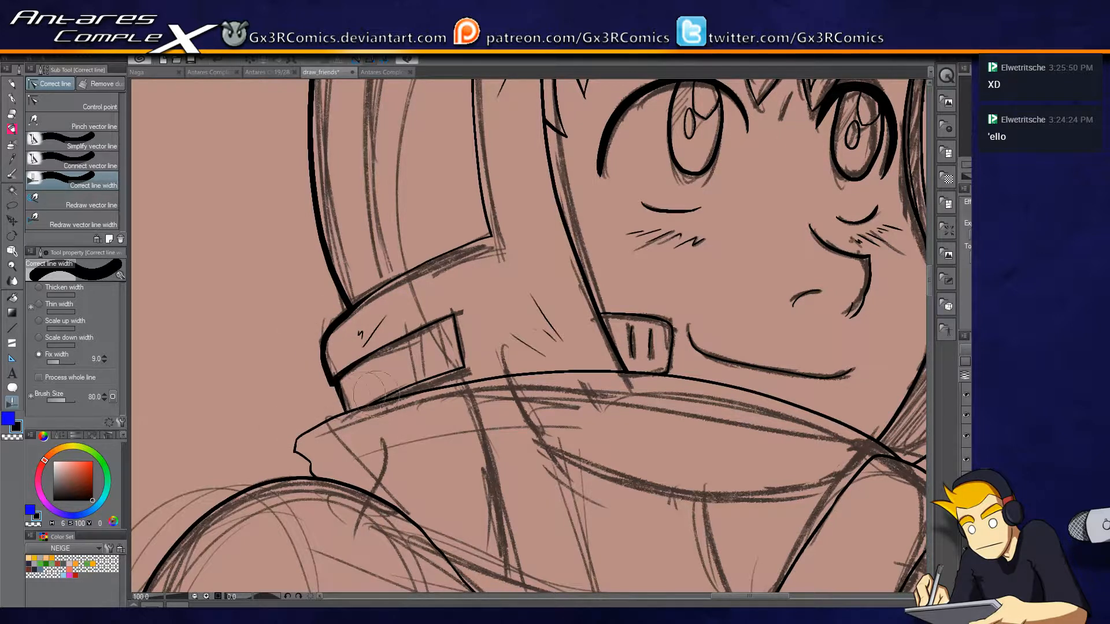
Reduce the line-width correction brush size to 25 and thicken the collar and shoulder outlines.
{"action": "mouse_move", "coordinate": [304, 373]}
{"action": "left_mouse_down"}
{"action": "mouse_move", "coordinate": [324, 392]}
{"action": "mouse_move", "coordinate": [314, 360]}
{"action": "mouse_move", "coordinate": [329, 368]}
{"action": "mouse_move", "coordinate": [343, 356]}
{"action": "mouse_move", "coordinate": [355, 374]}
{"action": "mouse_move", "coordinate": [345, 401]}
{"action": "left_mouse_up"}
{"action": "key", "text": "bracketleft"}
{"action": "key", "text": "bracketleft"}
{"action": "key", "text": "bracketleft"}
{"action": "key", "text": "ctrl+z"}
{"action": "key", "text": "bracketleft"}
{"action": "key", "text": "bracketleft"}
{"action": "key", "text": "bracketleft"}
{"action": "mouse_move", "coordinate": [322, 354]}
{"action": "left_mouse_down"}
{"action": "mouse_move", "coordinate": [348, 402]}
{"action": "mouse_move", "coordinate": [333, 395]}
{"action": "mouse_move", "coordinate": [468, 255]}
{"action": "mouse_move", "coordinate": [421, 272]}
{"action": "mouse_move", "coordinate": [412, 289]}
{"action": "mouse_move", "coordinate": [429, 318]}
{"action": "mouse_move", "coordinate": [320, 360]}
{"action": "mouse_move", "coordinate": [280, 399]}
{"action": "mouse_move", "coordinate": [335, 241]}
{"action": "mouse_move", "coordinate": [315, 478]}
{"action": "left_mouse_up"}
{"action": "left_click_drag", "start_coordinate": [355, 511], "coordinate": [416, 255]}
{"action": "left_click_drag", "start_coordinate": [345, 249], "coordinate": [328, 264]}
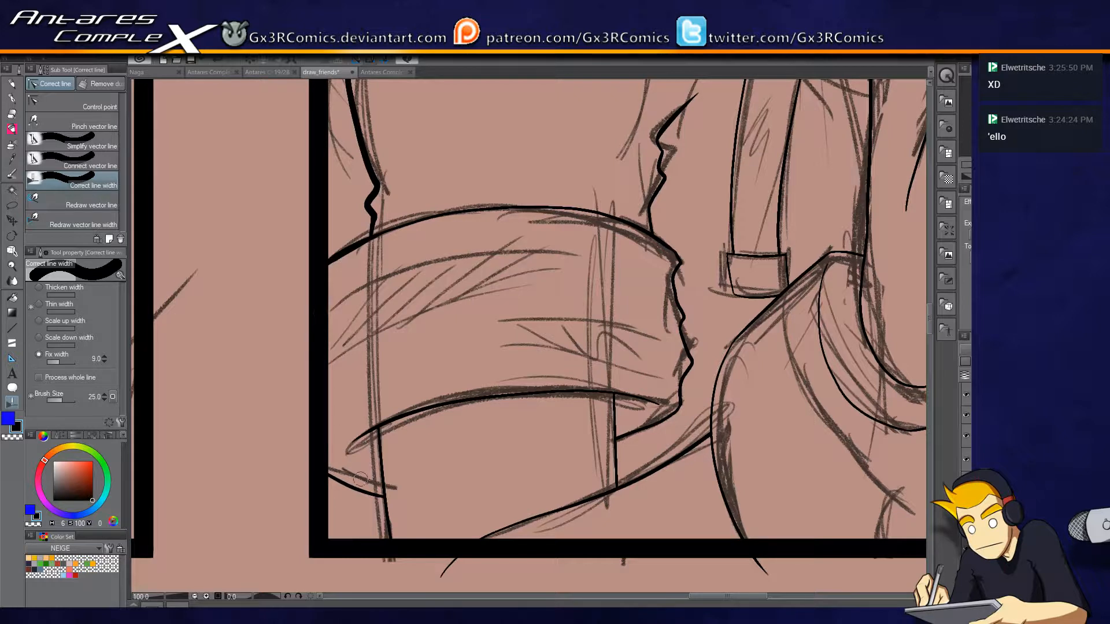
Thicken the short arm lines below the armband near the panel's lower corner, redoing the first attempt.
{"action": "mouse_move", "coordinate": [329, 474]}
{"action": "left_mouse_down"}
{"action": "mouse_move", "coordinate": [380, 497]}
{"action": "mouse_move", "coordinate": [392, 529]}
{"action": "left_mouse_up"}
{"action": "key", "text": "ctrl+z"}
{"action": "key", "text": "ctrl+z"}
{"action": "key", "text": "ctrl+z"}
{"action": "mouse_move", "coordinate": [333, 476]}
{"action": "left_mouse_down"}
{"action": "mouse_move", "coordinate": [395, 511]}
{"action": "mouse_move", "coordinate": [392, 536]}
{"action": "left_mouse_up"}
Thicken the ragged lower edge of the raised arm's sleeve and the forearm line beneath it.
{"action": "left_click_drag", "start_coordinate": [791, 441], "coordinate": [613, 348]}
{"action": "key", "text": "shift+space"}
{"action": "key", "text": "e"}
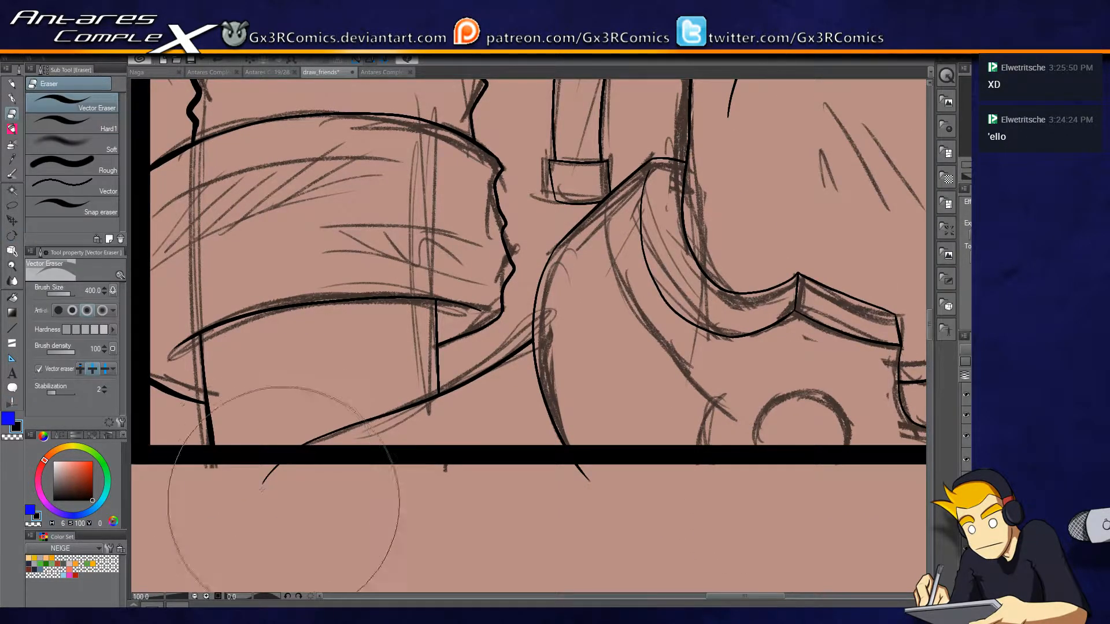
{"action": "left_click_drag", "start_coordinate": [746, 437], "coordinate": [399, 418]}
{"action": "mouse_move", "coordinate": [731, 432]}
{"action": "left_mouse_down"}
{"action": "mouse_move", "coordinate": [520, 456]}
{"action": "mouse_move", "coordinate": [393, 507]}
{"action": "left_mouse_up"}
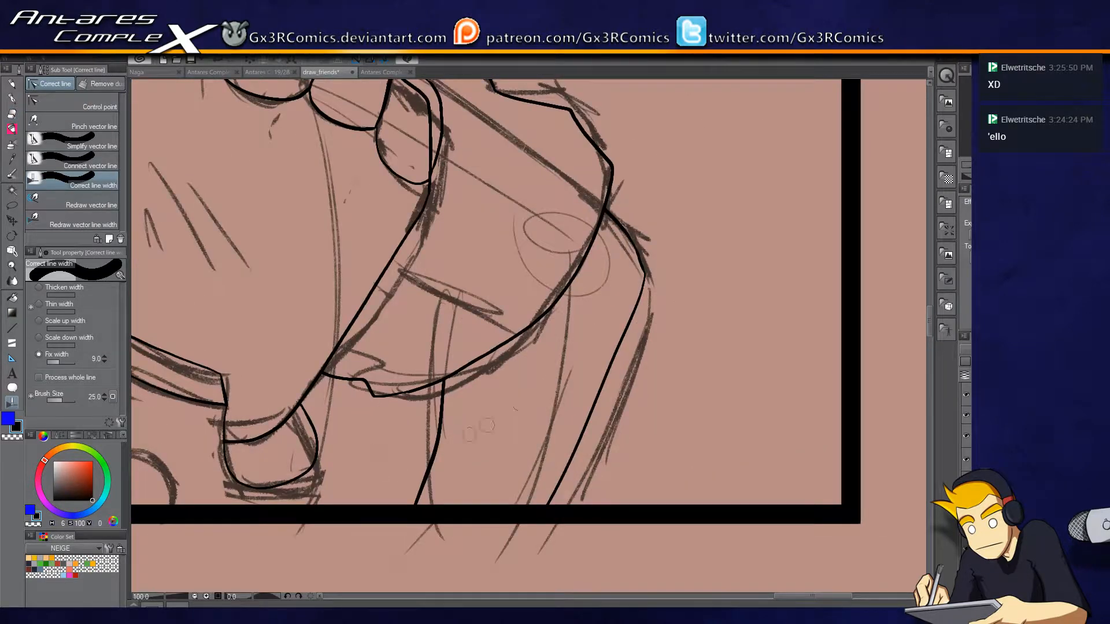
{"action": "mouse_move", "coordinate": [443, 384]}
{"action": "left_mouse_down"}
{"action": "mouse_move", "coordinate": [377, 407]}
{"action": "mouse_move", "coordinate": [363, 386]}
{"action": "left_mouse_up"}
{"action": "left_click_drag", "start_coordinate": [318, 430], "coordinate": [515, 318]}
{"action": "left_click_drag", "start_coordinate": [520, 265], "coordinate": [499, 296]}
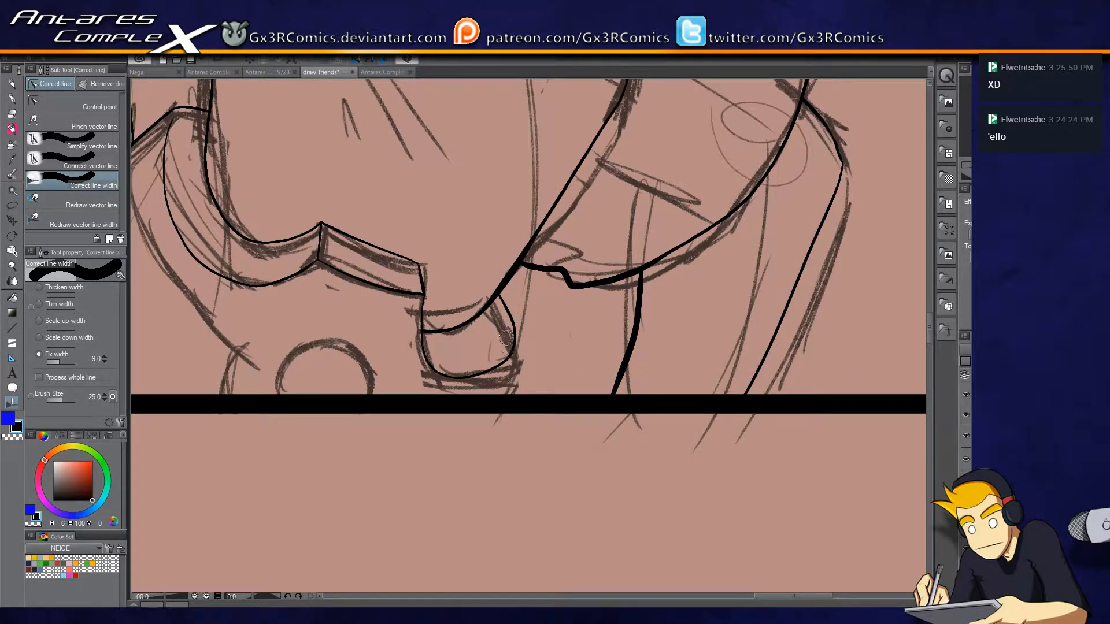
Undo the line-width corrections made on the sleeve, armband, shoulder, collar and helmet.
{"action": "key", "text": "p"}
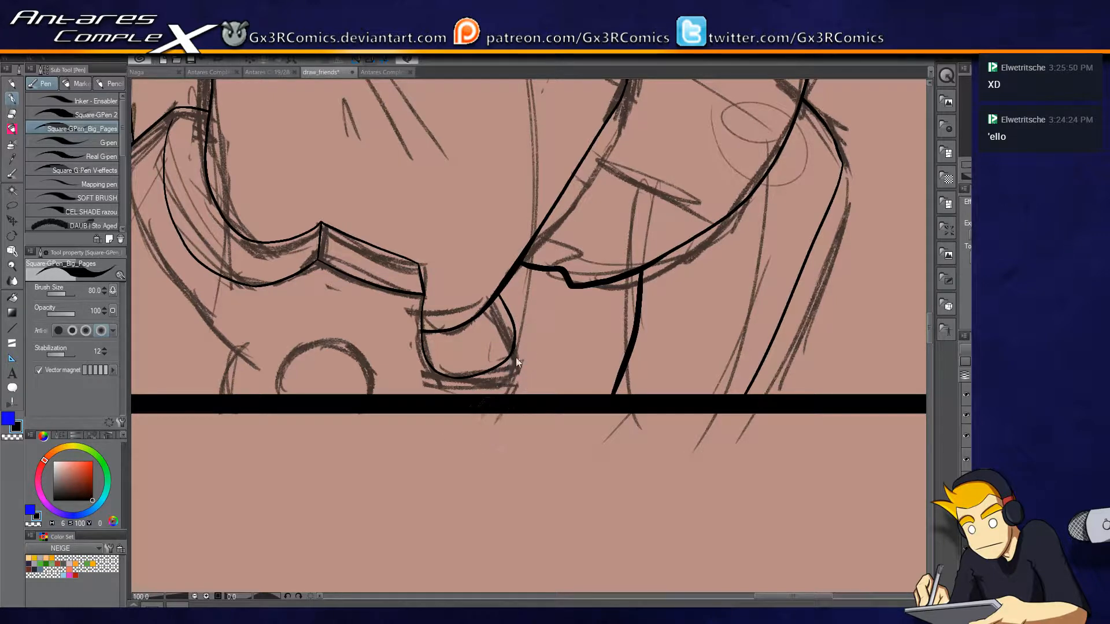
{"action": "key", "text": "ctrl+z"}
{"action": "key", "text": "ctrl+z"}
{"action": "key", "text": "ctrl+z"}
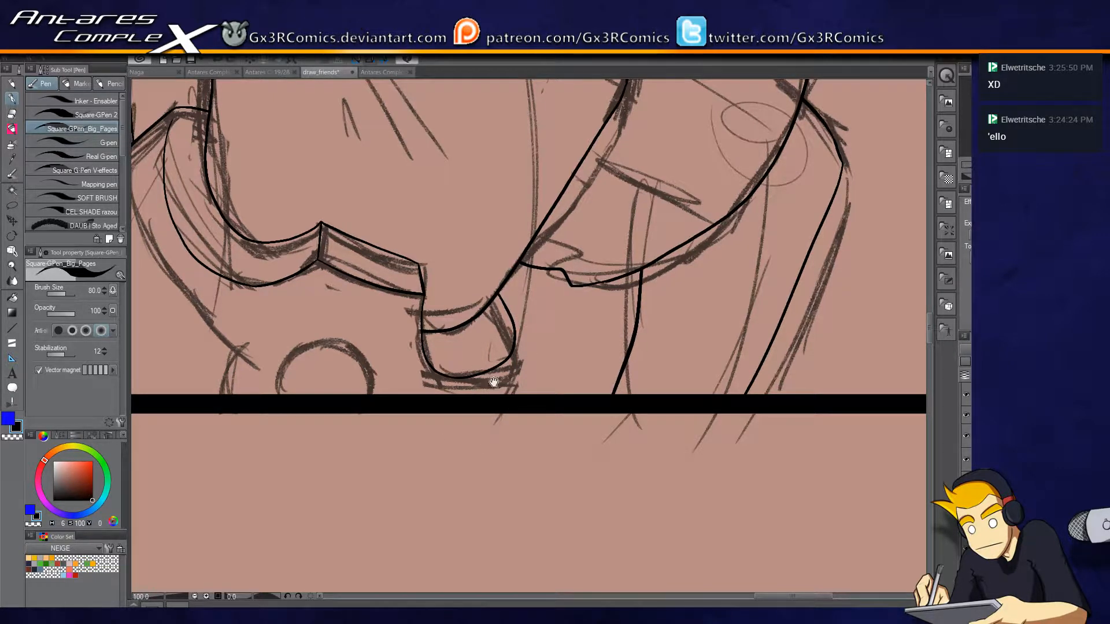
{"action": "left_click_drag", "start_coordinate": [370, 273], "coordinate": [737, 421]}
{"action": "left_click_drag", "start_coordinate": [452, 333], "coordinate": [743, 355]}
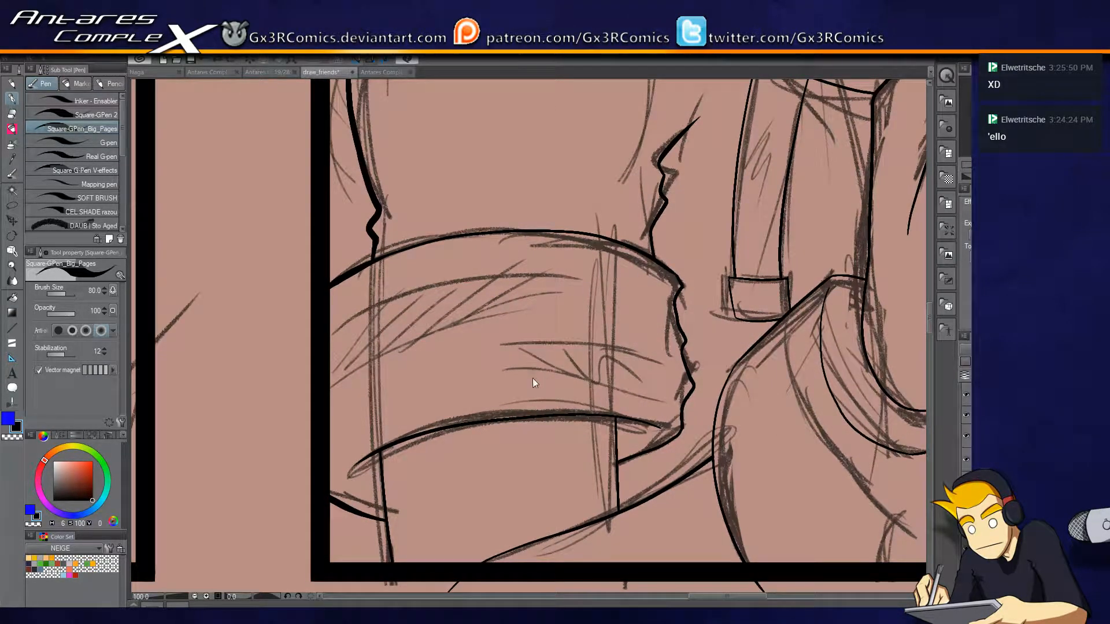
{"action": "left_click_drag", "start_coordinate": [477, 283], "coordinate": [448, 525]}
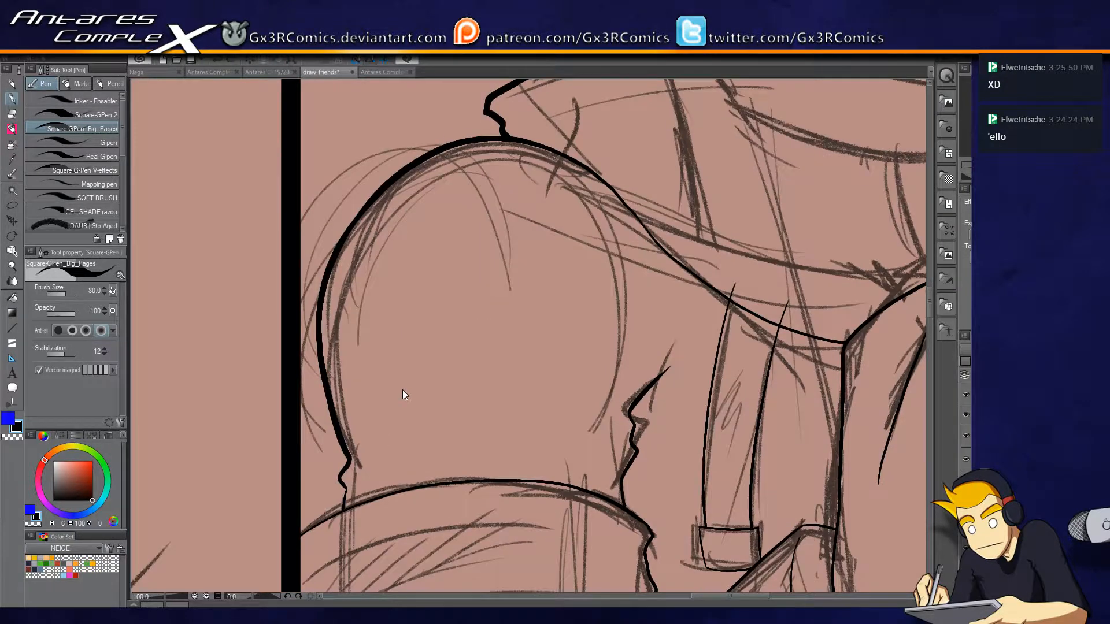
{"action": "key", "text": "ctrl+z"}
{"action": "key", "text": "ctrl+z"}
{"action": "key", "text": "ctrl+z"}
{"action": "left_click_drag", "start_coordinate": [487, 185], "coordinate": [383, 483]}
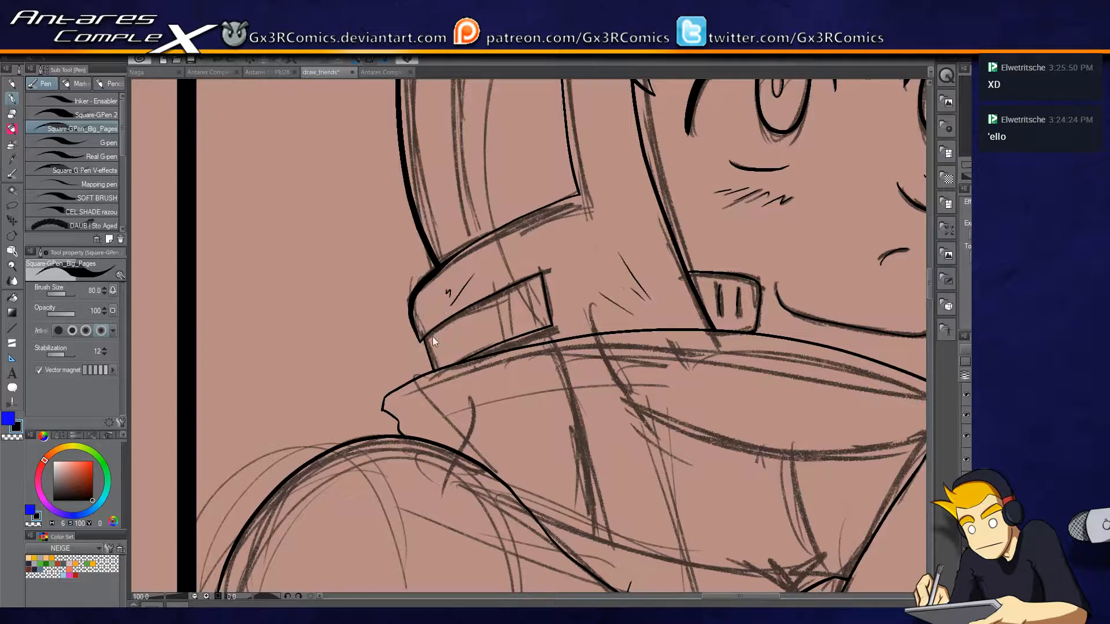
{"action": "key", "text": "ctrl+z"}
{"action": "key", "text": "ctrl+z"}
{"action": "key", "text": "ctrl+z"}
{"action": "key", "text": "ctrl+z"}
Erase the curved stroke behind the helmet's crest, above the forehead plate.
{"action": "left_click_drag", "start_coordinate": [414, 206], "coordinate": [352, 439]}
{"action": "left_click_drag", "start_coordinate": [432, 269], "coordinate": [386, 436]}
{"action": "mouse_move", "coordinate": [782, 301]}
{"action": "left_mouse_down"}
{"action": "mouse_move", "coordinate": [562, 277]}
{"action": "mouse_move", "coordinate": [466, 282]}
{"action": "mouse_move", "coordinate": [486, 307]}
{"action": "mouse_move", "coordinate": [642, 325]}
{"action": "mouse_move", "coordinate": [536, 301]}
{"action": "left_mouse_up"}
{"action": "key", "text": "e"}
{"action": "left_click_drag", "start_coordinate": [643, 188], "coordinate": [664, 210]}
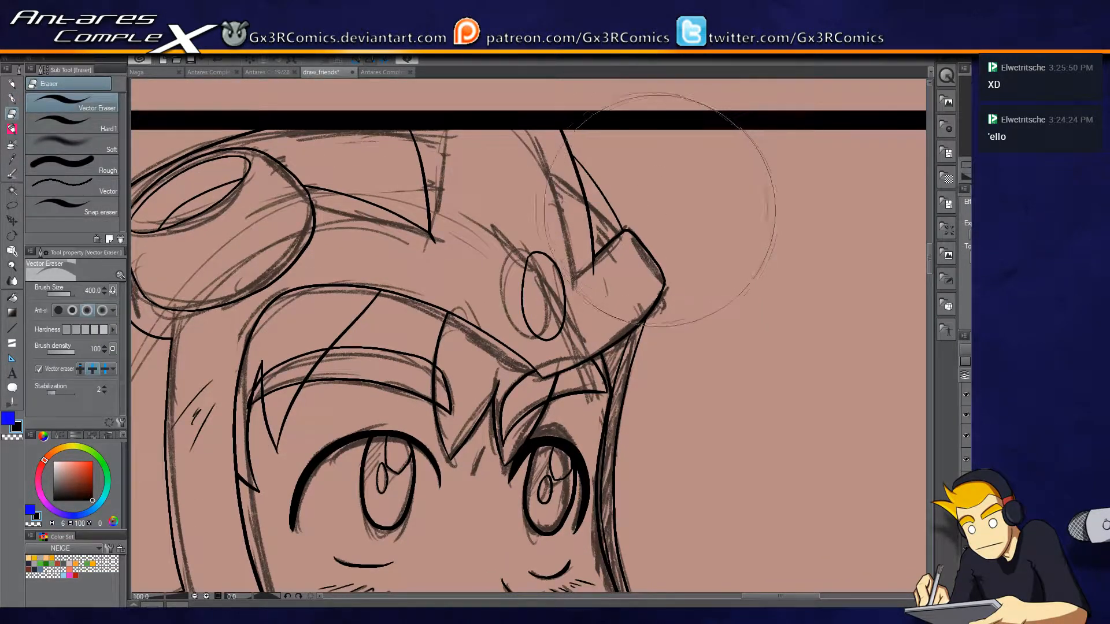
Try a wide rounded curve from the panel's upper border down to the helmet's forehead plate.
{"action": "key", "text": "p"}
{"action": "mouse_move", "coordinate": [641, 271]}
{"action": "left_mouse_down"}
{"action": "mouse_move", "coordinate": [660, 174]}
{"action": "mouse_move", "coordinate": [591, 142]}
{"action": "left_mouse_up"}
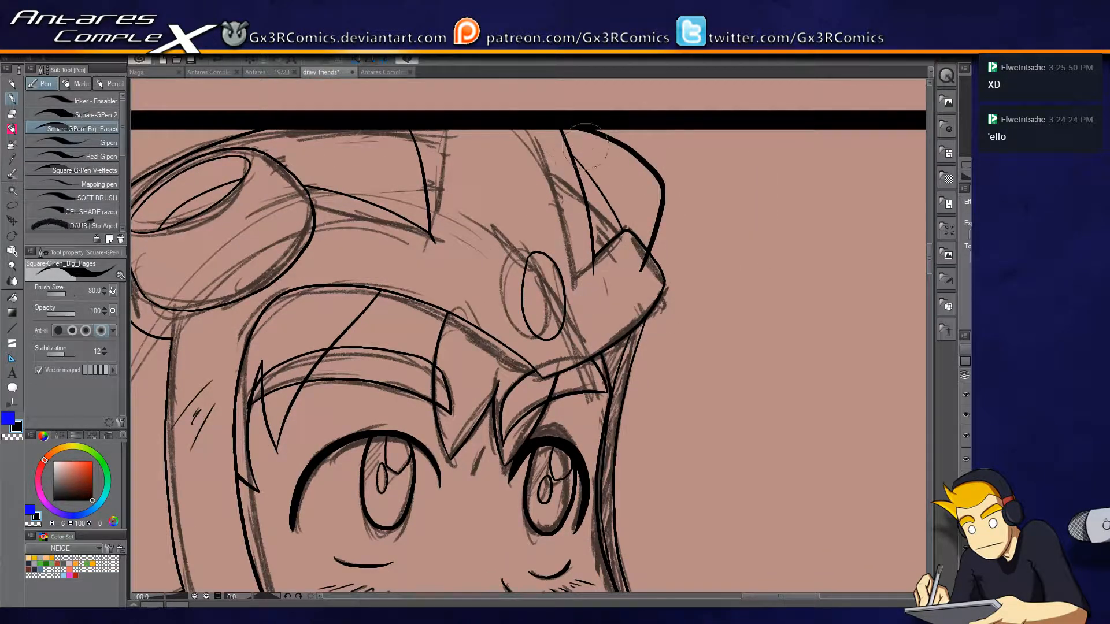
{"action": "left_click_drag", "start_coordinate": [490, 342], "coordinate": [609, 335]}
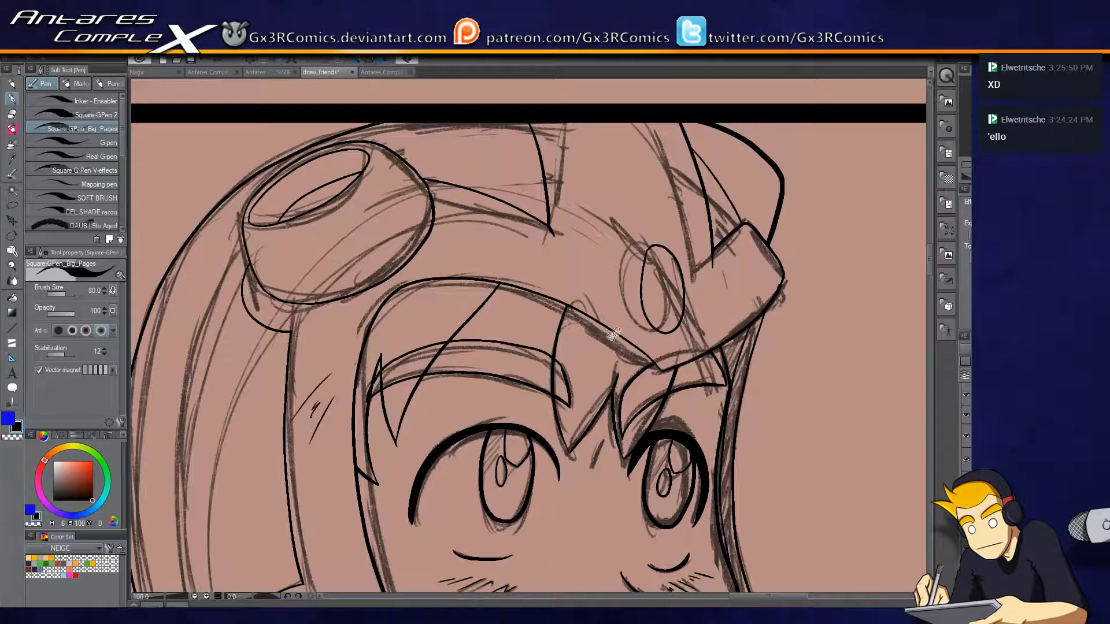
{"action": "key", "text": "e"}
{"action": "left_click", "coordinate": [752, 123]}
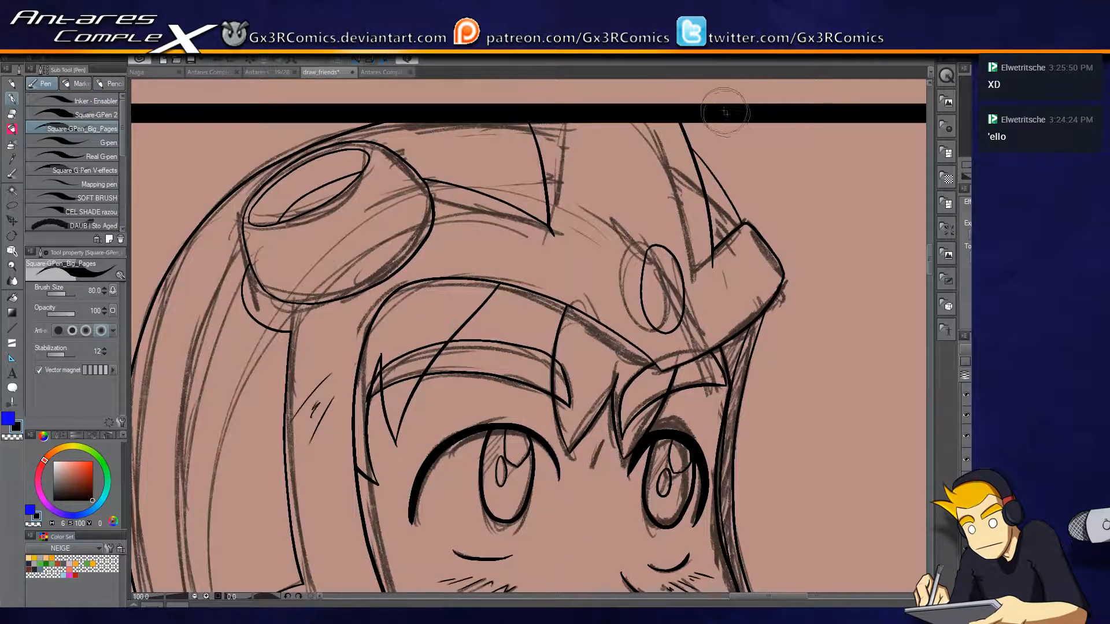
Ink a narrower curve from the panel's upper border to the helmet's forehead plate and trim its overlapping end.
{"action": "key", "text": "p"}
{"action": "mouse_move", "coordinate": [734, 123]}
{"action": "left_mouse_down"}
{"action": "mouse_move", "coordinate": [755, 146]}
{"action": "mouse_move", "coordinate": [767, 184]}
{"action": "mouse_move", "coordinate": [725, 273]}
{"action": "left_mouse_up"}
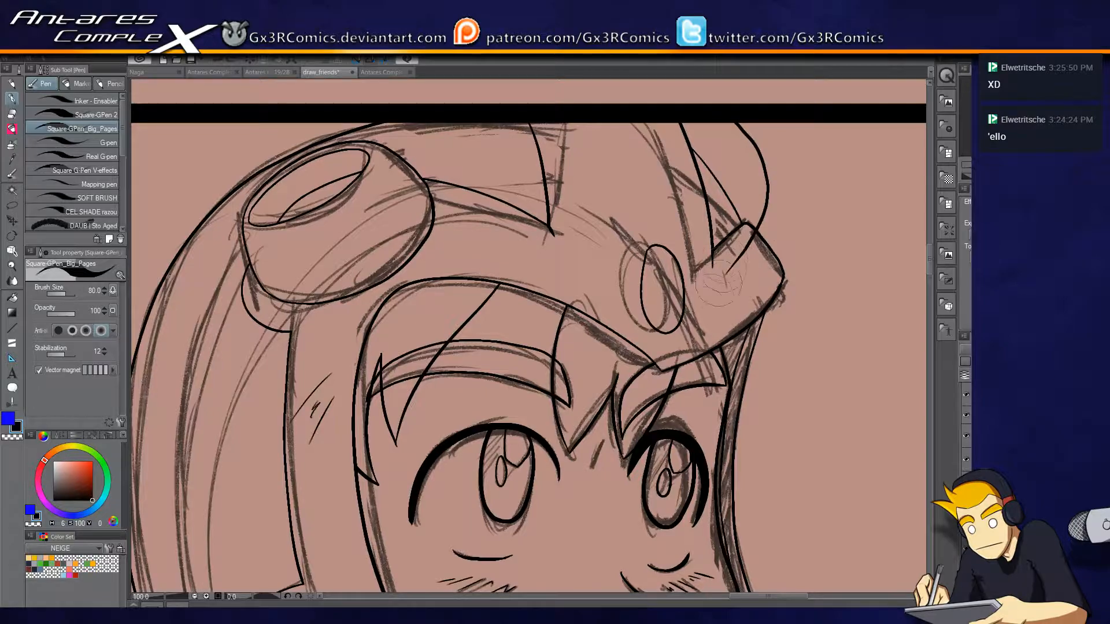
{"action": "key", "text": "e"}
{"action": "left_click", "coordinate": [730, 267]}
{"action": "key", "text": "p"}
Draw a long tapered fold across the upper part of the scarf and shade it with diagonal hatching.
{"action": "left_click_drag", "start_coordinate": [622, 438], "coordinate": [625, 151]}
{"action": "left_click_drag", "start_coordinate": [685, 400], "coordinate": [606, 287]}
{"action": "left_click_drag", "start_coordinate": [503, 477], "coordinate": [514, 385]}
{"action": "left_click_drag", "start_coordinate": [538, 420], "coordinate": [683, 326]}
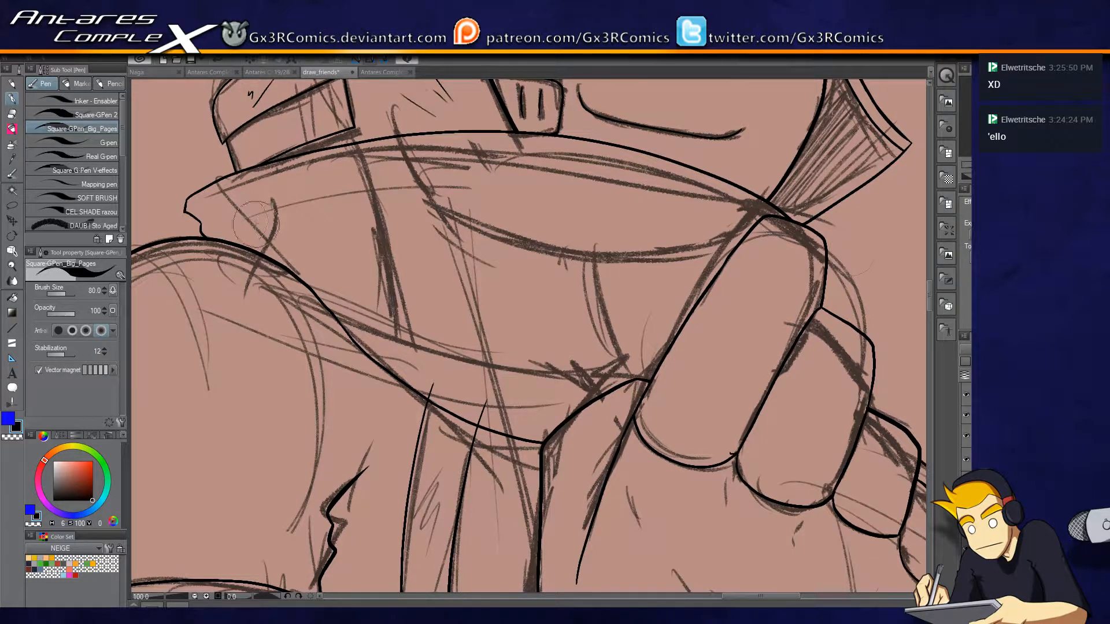
{"action": "left_click_drag", "start_coordinate": [223, 218], "coordinate": [659, 216]}
{"action": "left_click_drag", "start_coordinate": [327, 229], "coordinate": [659, 216]}
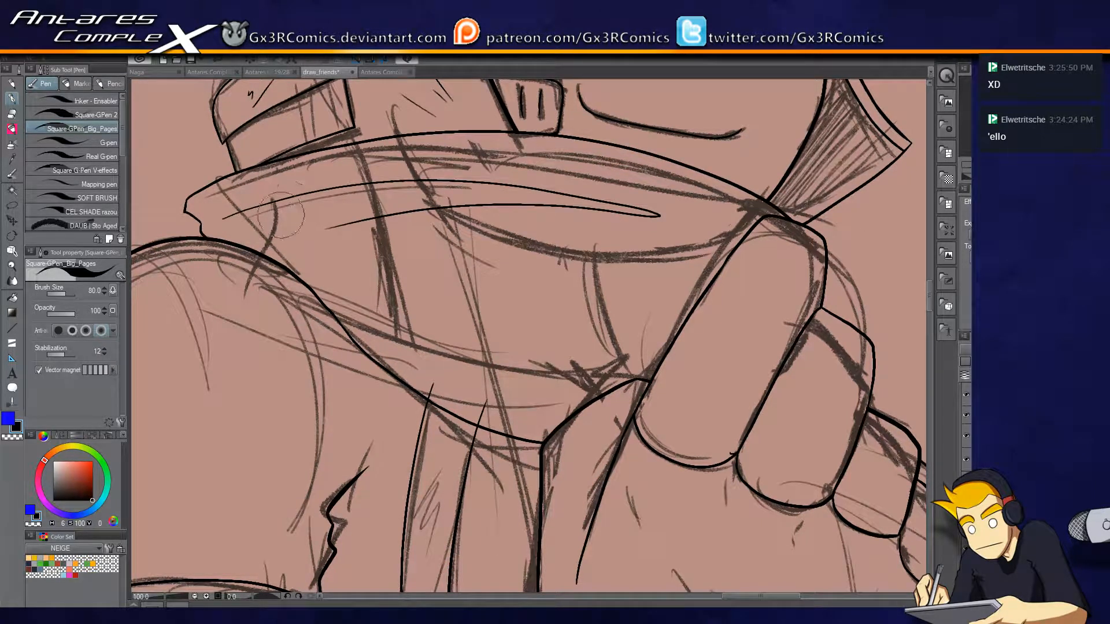
{"action": "left_click_drag", "start_coordinate": [273, 229], "coordinate": [318, 187]}
{"action": "mouse_move", "coordinate": [301, 229]}
{"action": "left_mouse_down"}
{"action": "mouse_move", "coordinate": [337, 194]}
{"action": "mouse_move", "coordinate": [373, 183]}
{"action": "left_mouse_up"}
{"action": "left_click_drag", "start_coordinate": [341, 225], "coordinate": [404, 185]}
{"action": "mouse_move", "coordinate": [399, 215]}
{"action": "left_mouse_down"}
{"action": "mouse_move", "coordinate": [440, 180]}
{"action": "mouse_move", "coordinate": [477, 178]}
{"action": "left_mouse_up"}
{"action": "mouse_move", "coordinate": [457, 208]}
{"action": "left_mouse_down"}
{"action": "mouse_move", "coordinate": [521, 175]}
{"action": "mouse_move", "coordinate": [555, 185]}
{"action": "left_mouse_up"}
{"action": "left_click_drag", "start_coordinate": [524, 202], "coordinate": [602, 195]}
Draw a hatched shadow fold along the scarf's lower edge and trim the strokes overlapping the finger.
{"action": "mouse_move", "coordinate": [413, 339]}
{"action": "left_mouse_down"}
{"action": "mouse_move", "coordinate": [537, 373]}
{"action": "mouse_move", "coordinate": [691, 366]}
{"action": "left_mouse_up"}
{"action": "mouse_move", "coordinate": [412, 315]}
{"action": "left_mouse_down"}
{"action": "mouse_move", "coordinate": [707, 333]}
{"action": "mouse_move", "coordinate": [752, 320]}
{"action": "left_mouse_up"}
{"action": "left_click_drag", "start_coordinate": [468, 363], "coordinate": [572, 349]}
{"action": "mouse_move", "coordinate": [578, 372]}
{"action": "left_mouse_down"}
{"action": "mouse_move", "coordinate": [702, 334]}
{"action": "mouse_move", "coordinate": [662, 379]}
{"action": "left_mouse_up"}
{"action": "key", "text": "e"}
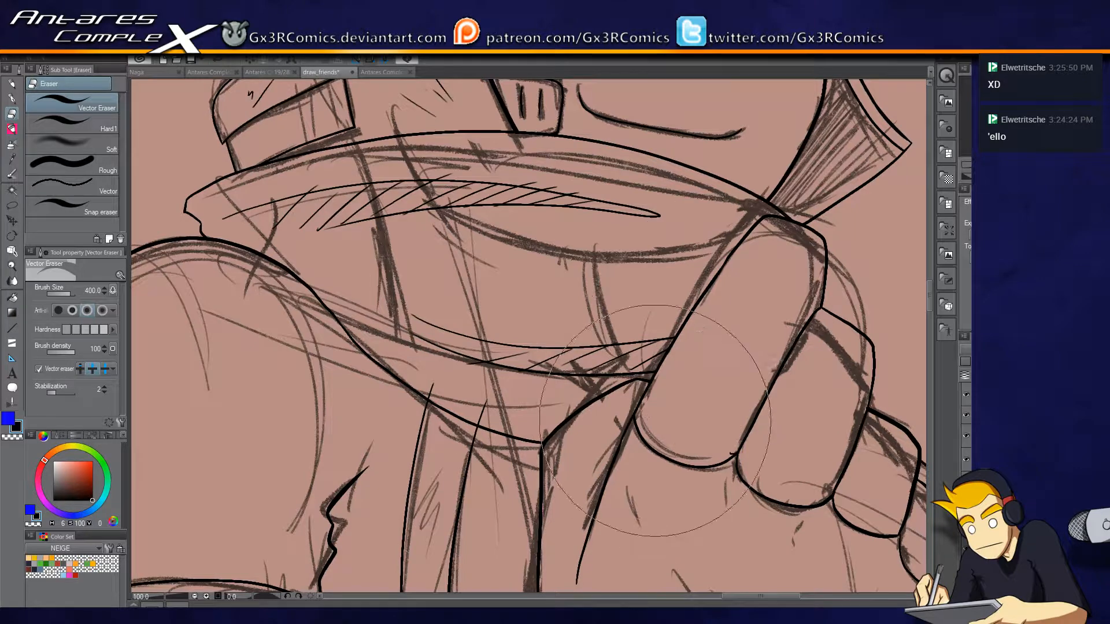
{"action": "key", "text": "p"}
Add two thin crease lines in the middle of the scarf and erase the parts crossing the raised finger.
{"action": "left_click_drag", "start_coordinate": [431, 272], "coordinate": [754, 283]}
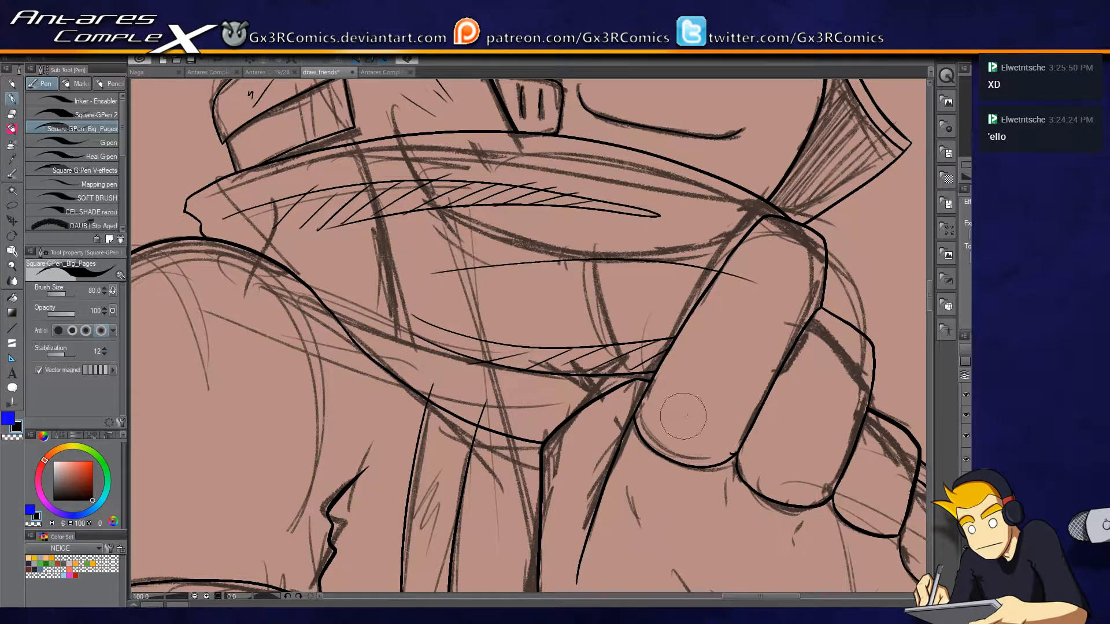
{"action": "left_click_drag", "start_coordinate": [637, 298], "coordinate": [730, 325]}
{"action": "key", "text": "e"}
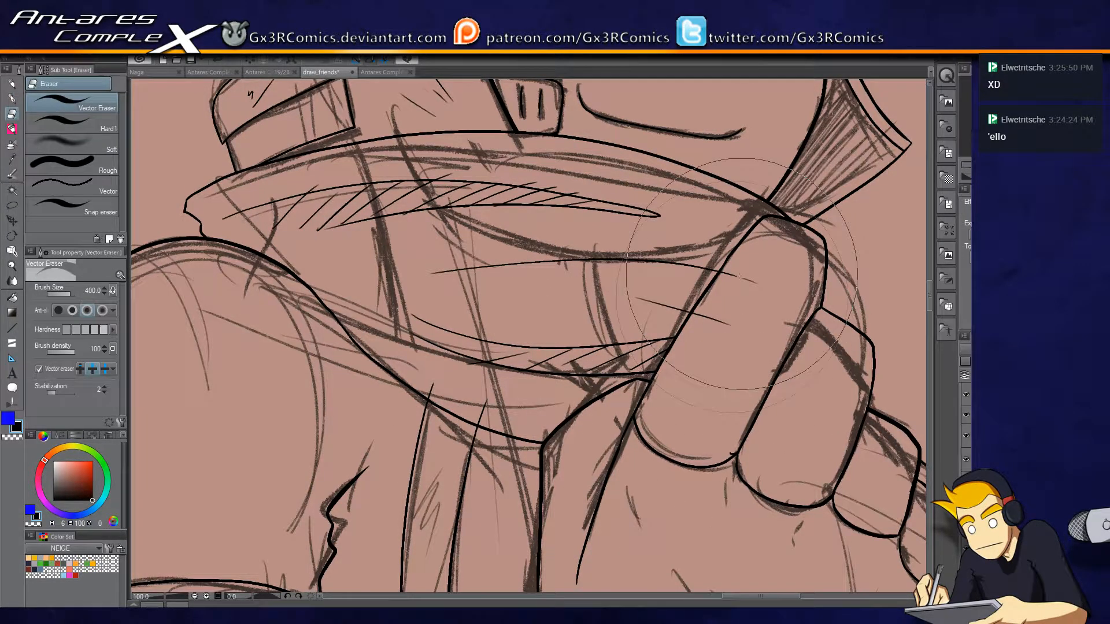
{"action": "key", "text": "p"}
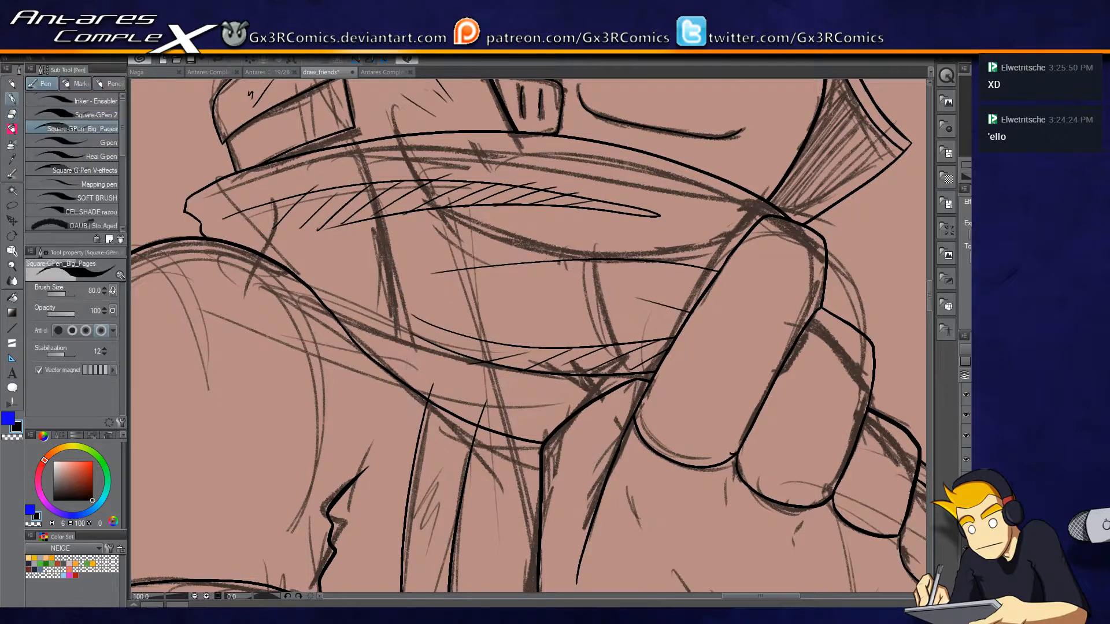
{"action": "key", "text": "e"}
{"action": "key", "text": "p"}
Draw two crease shapes on the armband and shade both with short diagonal hatching.
{"action": "left_click_drag", "start_coordinate": [399, 515], "coordinate": [643, 219]}
{"action": "left_click_drag", "start_coordinate": [560, 426], "coordinate": [557, 312]}
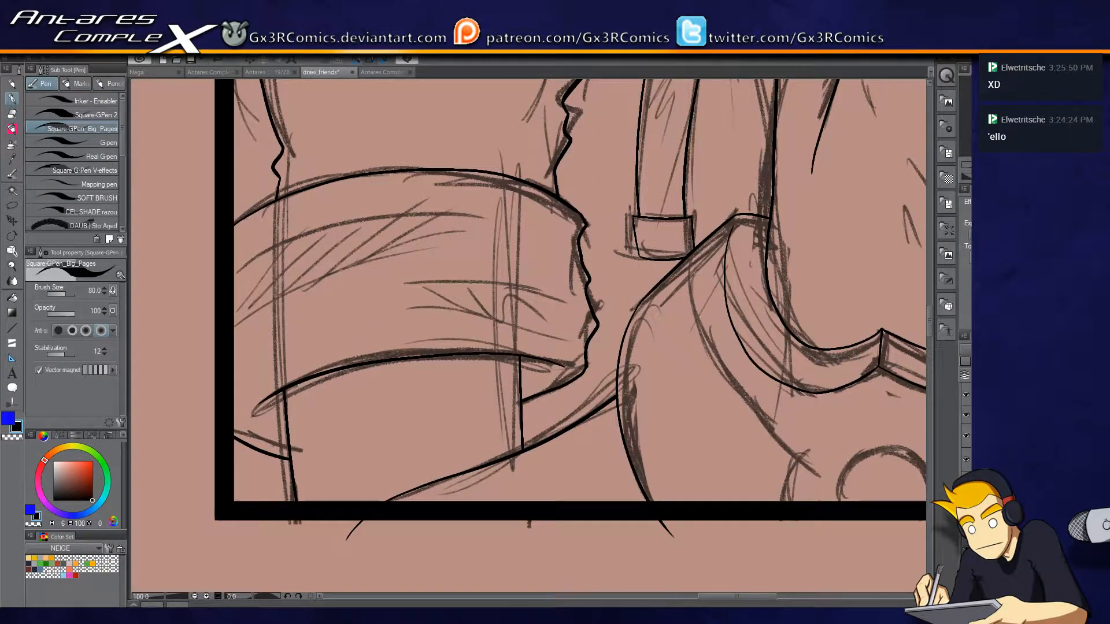
{"action": "left_click_drag", "start_coordinate": [237, 325], "coordinate": [448, 242]}
{"action": "left_click_drag", "start_coordinate": [293, 255], "coordinate": [479, 219]}
{"action": "left_click_drag", "start_coordinate": [315, 283], "coordinate": [381, 232]}
{"action": "mouse_move", "coordinate": [358, 263]}
{"action": "left_mouse_down"}
{"action": "mouse_move", "coordinate": [415, 228]}
{"action": "mouse_move", "coordinate": [446, 228]}
{"action": "left_mouse_up"}
{"action": "left_click_drag", "start_coordinate": [429, 244], "coordinate": [467, 231]}
{"action": "mouse_move", "coordinate": [410, 288]}
{"action": "left_mouse_down"}
{"action": "mouse_move", "coordinate": [526, 284]}
{"action": "mouse_move", "coordinate": [555, 308]}
{"action": "mouse_move", "coordinate": [425, 300]}
{"action": "mouse_move", "coordinate": [540, 320]}
{"action": "mouse_move", "coordinate": [446, 269]}
{"action": "mouse_move", "coordinate": [430, 297]}
{"action": "mouse_move", "coordinate": [466, 309]}
{"action": "mouse_move", "coordinate": [492, 280]}
{"action": "mouse_move", "coordinate": [519, 313]}
{"action": "left_mouse_up"}
{"action": "left_click_drag", "start_coordinate": [512, 290], "coordinate": [543, 318]}
{"action": "left_click_drag", "start_coordinate": [528, 293], "coordinate": [559, 320]}
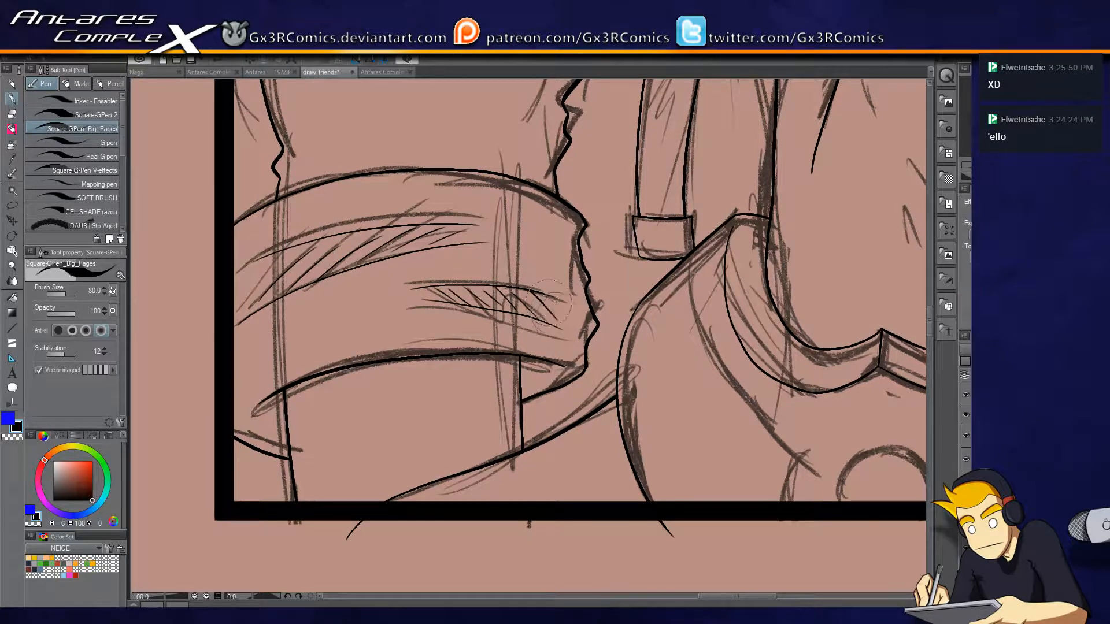
Ink the short line below the thumb and the round emblem on the chest armor, trimming the overrunning ends.
{"action": "left_click_drag", "start_coordinate": [581, 364], "coordinate": [423, 355]}
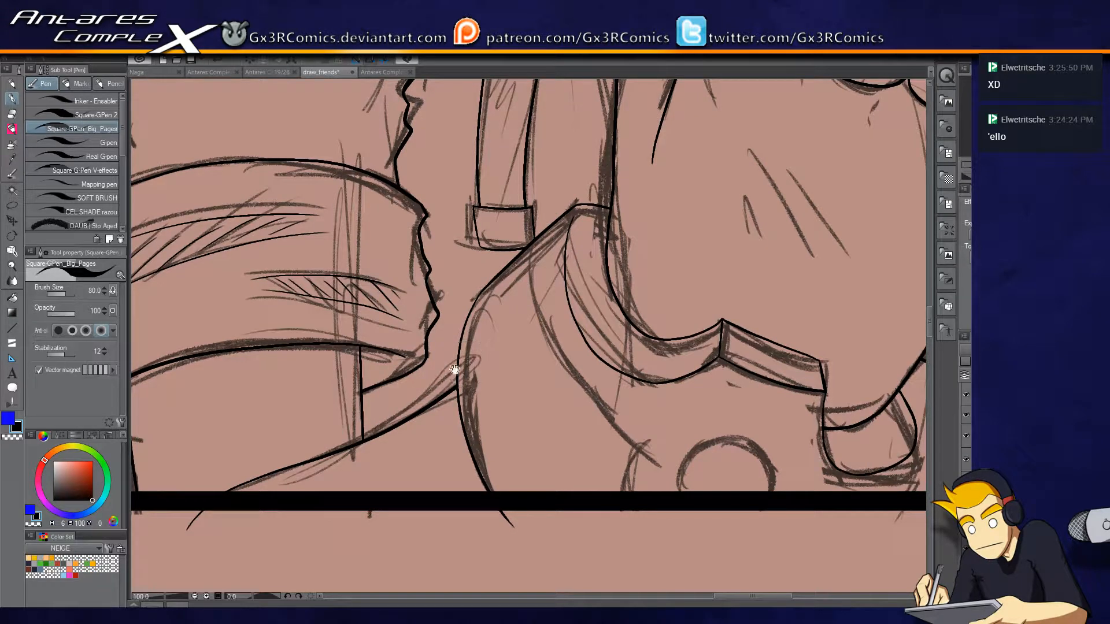
{"action": "left_click_drag", "start_coordinate": [527, 354], "coordinate": [487, 288]}
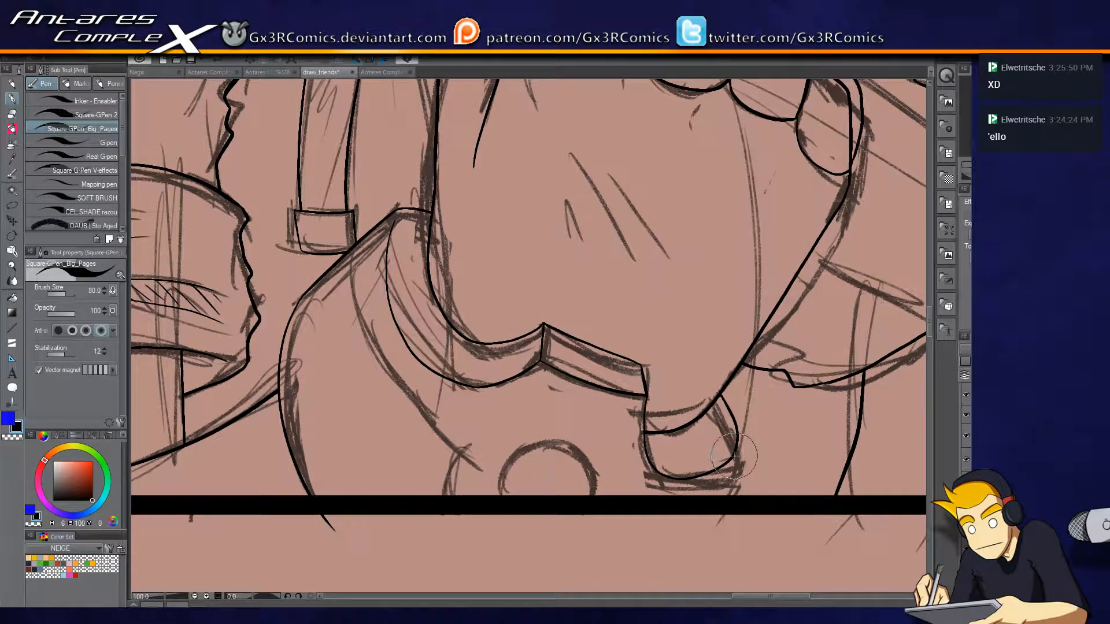
{"action": "left_click_drag", "start_coordinate": [734, 458], "coordinate": [678, 513]}
{"action": "left_click_drag", "start_coordinate": [568, 487], "coordinate": [568, 387]}
{"action": "scroll", "coordinate": [525, 365], "scroll_direction": "up", "scroll_amount": 1}
{"action": "mouse_move", "coordinate": [495, 422]}
{"action": "left_mouse_down"}
{"action": "mouse_move", "coordinate": [529, 336]}
{"action": "mouse_move", "coordinate": [627, 382]}
{"action": "mouse_move", "coordinate": [605, 476]}
{"action": "left_mouse_up"}
{"action": "key", "text": "e"}
{"action": "key", "text": "p"}
Ink the chest armor's inner curve and the short edge running down to the panel's lower border.
{"action": "left_click_drag", "start_coordinate": [392, 342], "coordinate": [442, 415]}
{"action": "mouse_move", "coordinate": [320, 103]}
{"action": "left_mouse_down"}
{"action": "mouse_move", "coordinate": [326, 206]}
{"action": "mouse_move", "coordinate": [408, 364]}
{"action": "mouse_move", "coordinate": [472, 411]}
{"action": "left_mouse_up"}
{"action": "key", "text": "ctrl+z"}
{"action": "mouse_move", "coordinate": [341, 101]}
{"action": "left_mouse_down"}
{"action": "mouse_move", "coordinate": [333, 130]}
{"action": "mouse_move", "coordinate": [383, 317]}
{"action": "mouse_move", "coordinate": [490, 438]}
{"action": "mouse_move", "coordinate": [472, 423]}
{"action": "mouse_move", "coordinate": [468, 518]}
{"action": "left_mouse_up"}
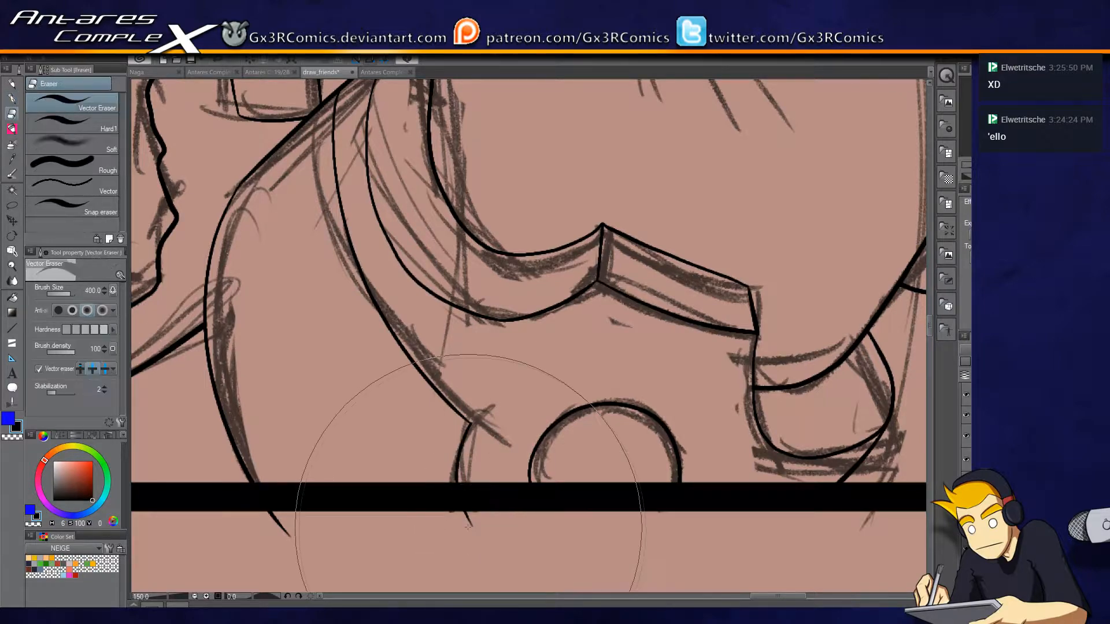
Erase the armor and arm line ends that overrun the panel's lower border.
{"action": "left_click_drag", "start_coordinate": [316, 446], "coordinate": [780, 318]}
{"action": "mouse_move", "coordinate": [342, 467]}
{"action": "left_mouse_down"}
{"action": "mouse_move", "coordinate": [498, 470]}
{"action": "mouse_move", "coordinate": [610, 490]}
{"action": "left_mouse_up"}
{"action": "key", "text": "e"}
{"action": "left_click", "coordinate": [549, 456]}
{"action": "key", "text": "p"}
{"action": "scroll", "coordinate": [408, 461], "scroll_direction": "down", "scroll_amount": 5}
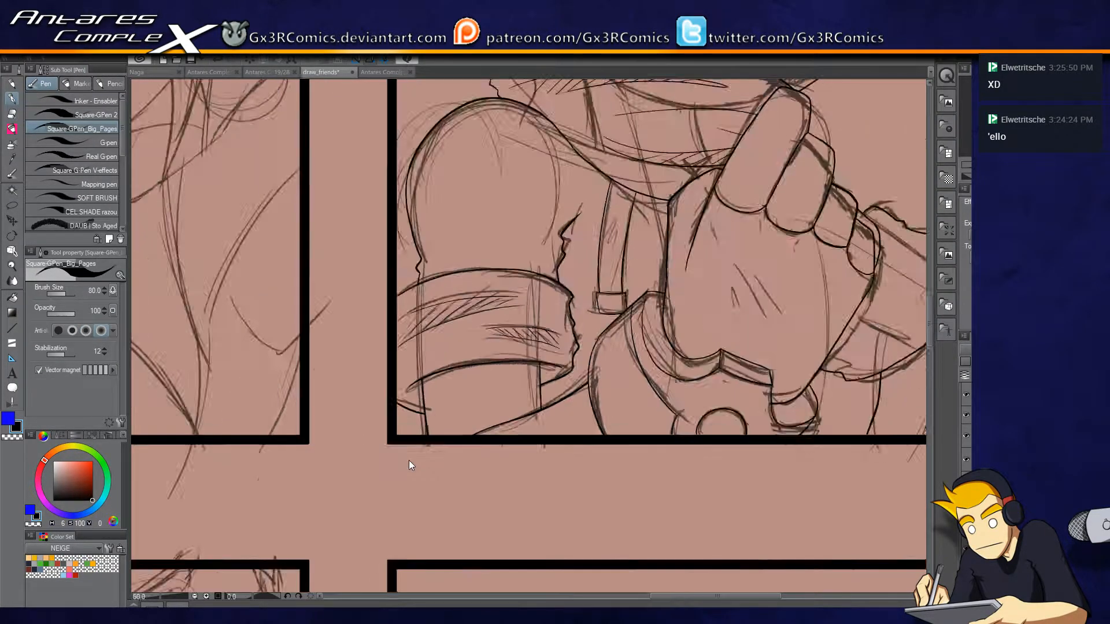
Ink a line along the hand's outer edge toward the wrist and erase its overshooting end.
{"action": "left_click_drag", "start_coordinate": [469, 399], "coordinate": [425, 447]}
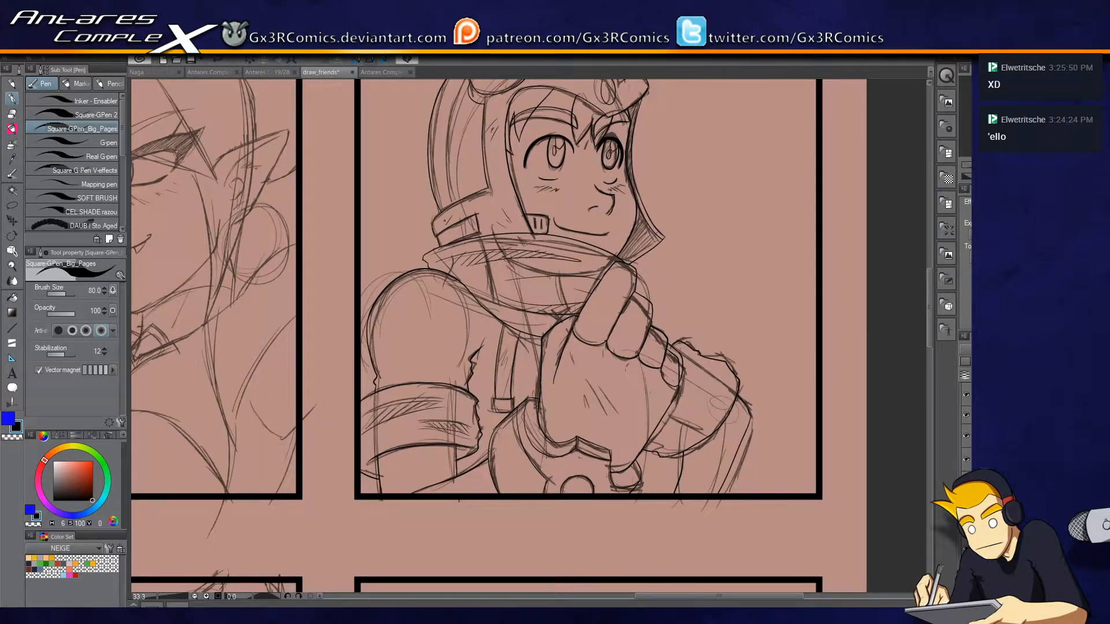
{"action": "key", "text": "ctrl+plus"}
{"action": "key", "text": "ctrl+plus"}
{"action": "key", "text": "ctrl+plus"}
{"action": "left_click_drag", "start_coordinate": [726, 474], "coordinate": [289, 265]}
{"action": "mouse_move", "coordinate": [550, 199]}
{"action": "left_mouse_down"}
{"action": "mouse_move", "coordinate": [555, 260]}
{"action": "mouse_move", "coordinate": [541, 333]}
{"action": "mouse_move", "coordinate": [424, 443]}
{"action": "left_mouse_up"}
{"action": "key", "text": "e"}
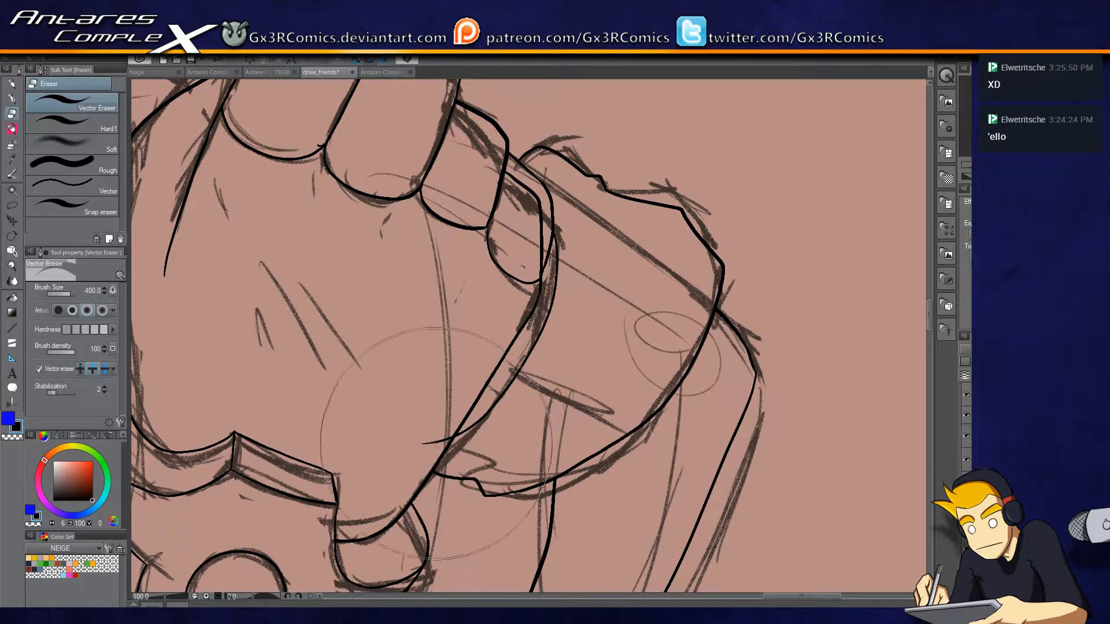
{"action": "key", "text": "p"}
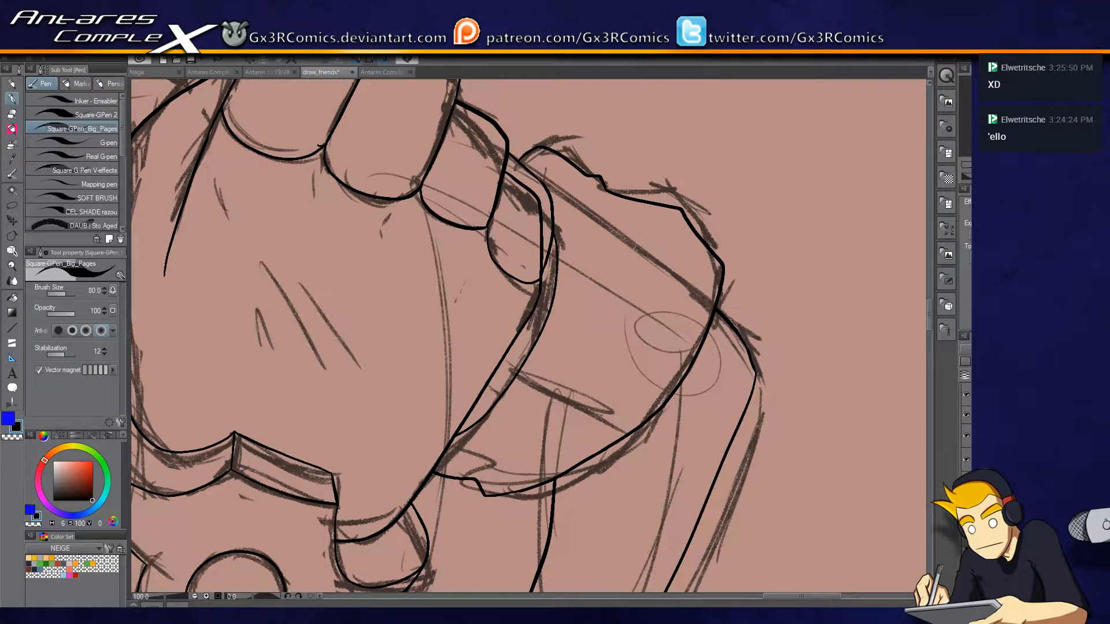
Ink curved fold lines with short hatching on the arm piece behind the fingers, plus small hatches near its lower edge.
{"action": "mouse_move", "coordinate": [582, 198]}
{"action": "left_mouse_down"}
{"action": "mouse_move", "coordinate": [565, 365]}
{"action": "mouse_move", "coordinate": [584, 335]}
{"action": "left_mouse_up"}
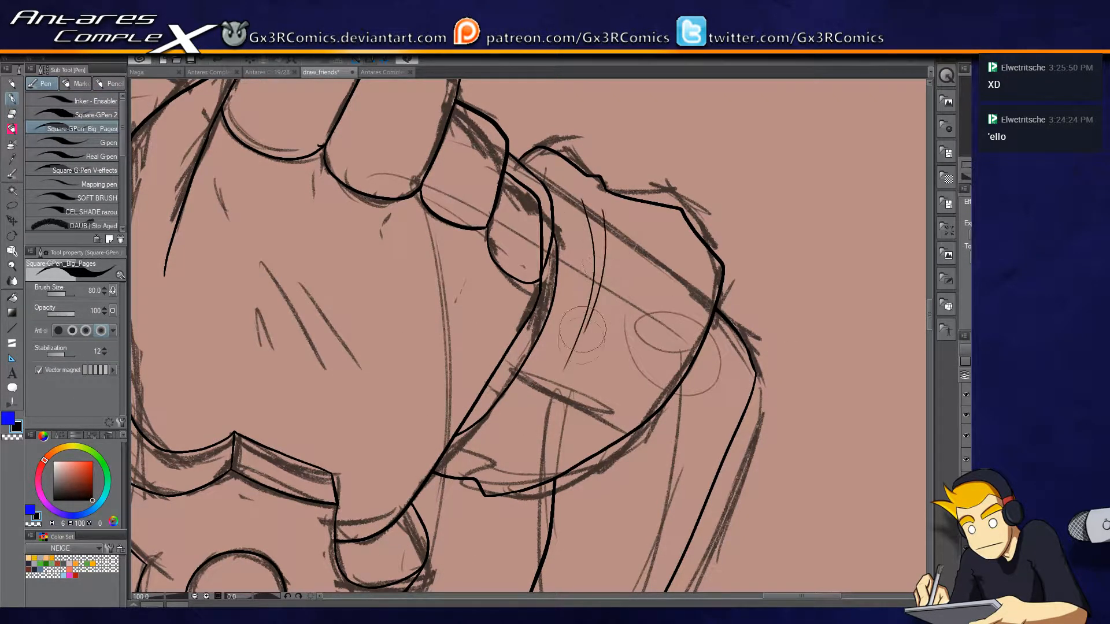
{"action": "left_click_drag", "start_coordinate": [671, 222], "coordinate": [572, 452]}
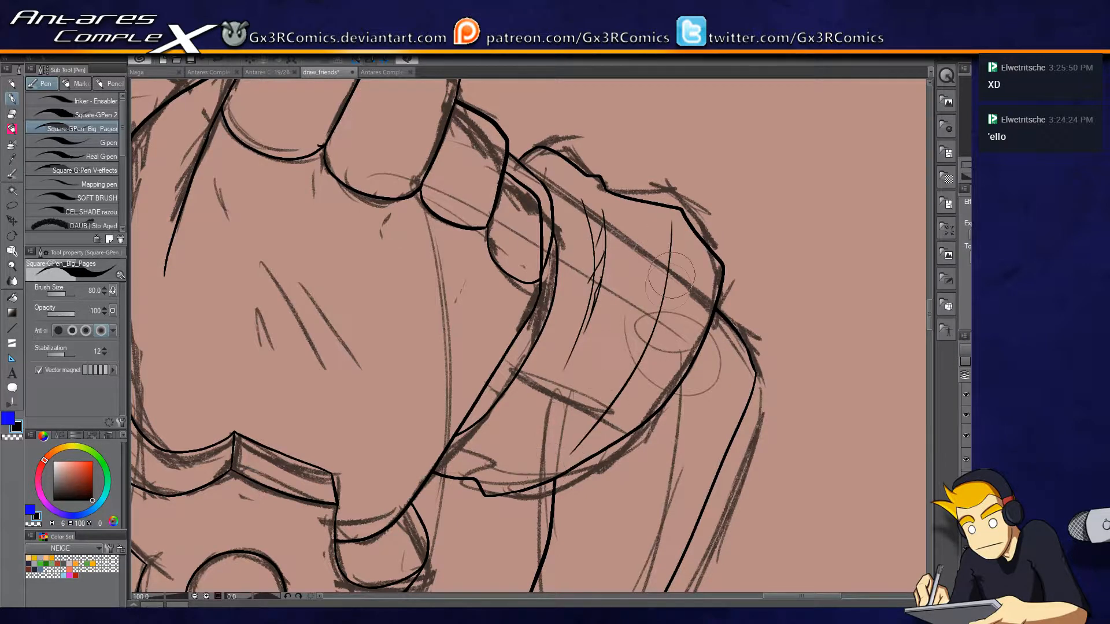
{"action": "key", "text": "ctrl+z"}
{"action": "left_click_drag", "start_coordinate": [680, 222], "coordinate": [611, 407]}
{"action": "left_click_drag", "start_coordinate": [681, 263], "coordinate": [658, 291]}
{"action": "left_click_drag", "start_coordinate": [673, 284], "coordinate": [649, 323]}
{"action": "left_click_drag", "start_coordinate": [668, 318], "coordinate": [634, 366]}
{"action": "left_click_drag", "start_coordinate": [637, 377], "coordinate": [606, 403]}
{"action": "mouse_move", "coordinate": [518, 469]}
{"action": "left_mouse_down"}
{"action": "mouse_move", "coordinate": [582, 395]}
{"action": "mouse_move", "coordinate": [556, 403]}
{"action": "mouse_move", "coordinate": [566, 397]}
{"action": "left_mouse_up"}
{"action": "left_click_drag", "start_coordinate": [567, 403], "coordinate": [578, 388]}
Examine the inked helmeted character from the gloved hand up to the face.
{"action": "left_click_drag", "start_coordinate": [480, 391], "coordinate": [576, 408]}
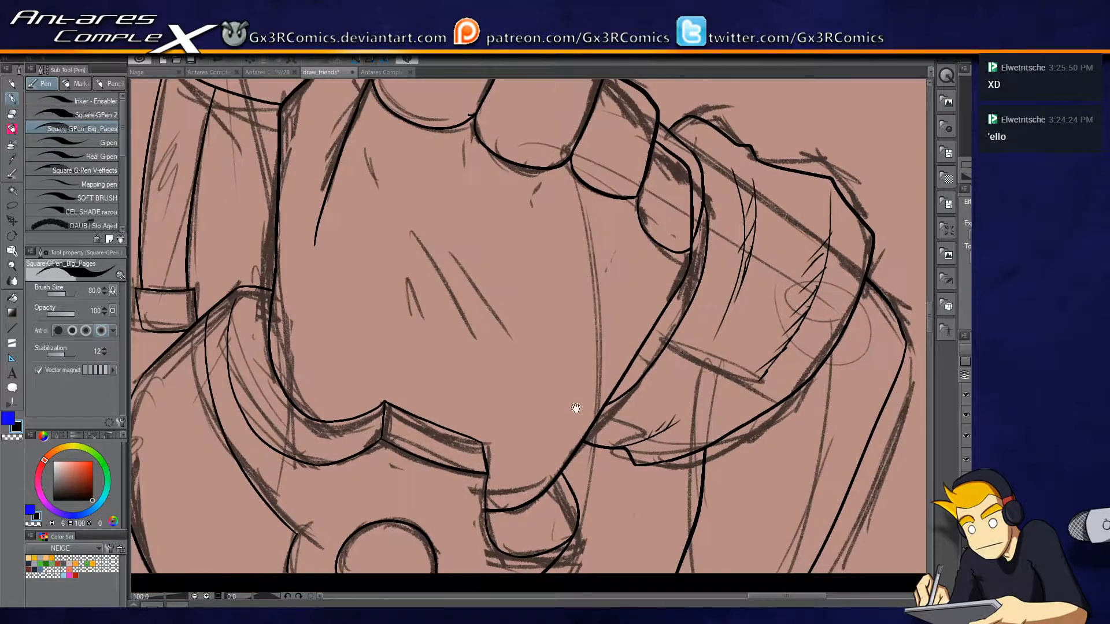
{"action": "left_click_drag", "start_coordinate": [411, 315], "coordinate": [413, 231]}
{"action": "mouse_move", "coordinate": [491, 302]}
{"action": "left_mouse_down"}
{"action": "mouse_move", "coordinate": [456, 250]}
{"action": "mouse_move", "coordinate": [477, 259]}
{"action": "mouse_move", "coordinate": [462, 472]}
{"action": "left_mouse_up"}
{"action": "mouse_move", "coordinate": [449, 237]}
{"action": "left_mouse_down"}
{"action": "mouse_move", "coordinate": [443, 206]}
{"action": "mouse_move", "coordinate": [448, 215]}
{"action": "left_mouse_up"}
{"action": "mouse_move", "coordinate": [459, 228]}
{"action": "left_mouse_down"}
{"action": "mouse_move", "coordinate": [468, 241]}
{"action": "mouse_move", "coordinate": [457, 166]}
{"action": "left_mouse_up"}
{"action": "mouse_move", "coordinate": [485, 241]}
{"action": "left_mouse_down"}
{"action": "mouse_move", "coordinate": [500, 310]}
{"action": "mouse_move", "coordinate": [458, 528]}
{"action": "left_mouse_up"}
{"action": "left_click_drag", "start_coordinate": [411, 281], "coordinate": [490, 432]}
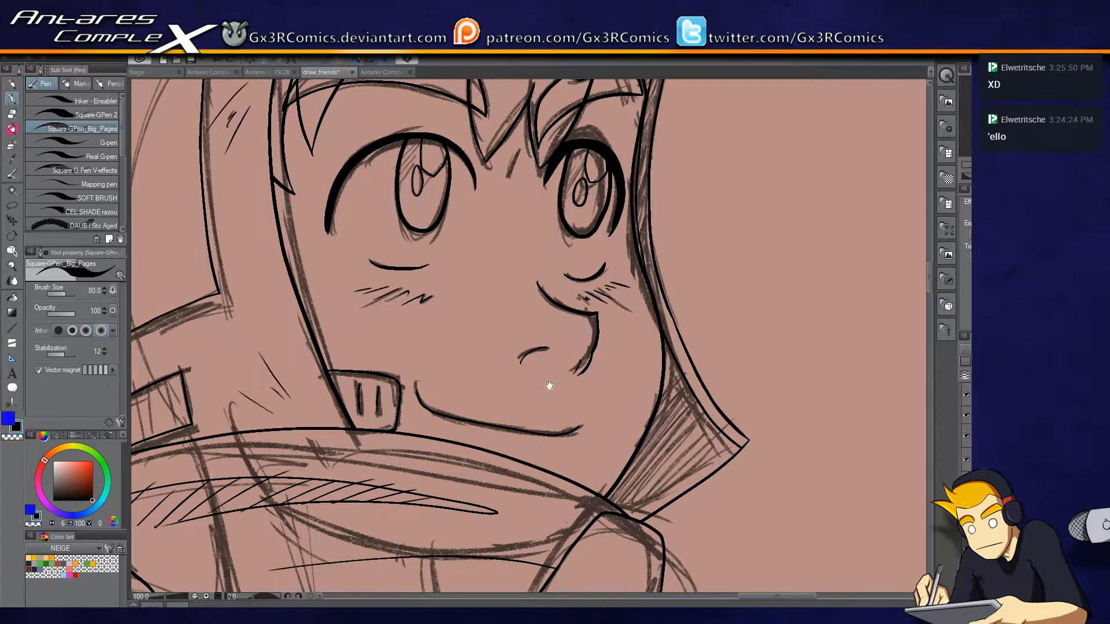
{"action": "left_click_drag", "start_coordinate": [509, 366], "coordinate": [522, 402]}
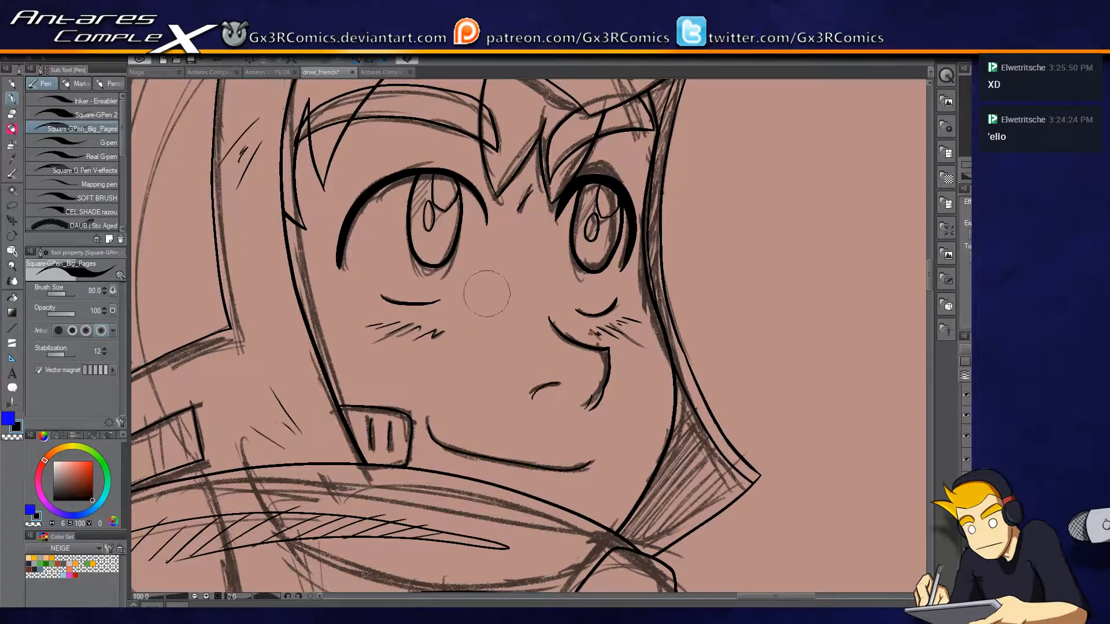
Ink the outer cheek contour of the headphone-wearing character, from beside the eye down to the chin beard.
{"action": "scroll", "coordinate": [477, 370], "scroll_direction": "down", "scroll_amount": 4}
{"action": "left_click_drag", "start_coordinate": [388, 388], "coordinate": [483, 255]}
{"action": "left_click_drag", "start_coordinate": [442, 379], "coordinate": [696, 332]}
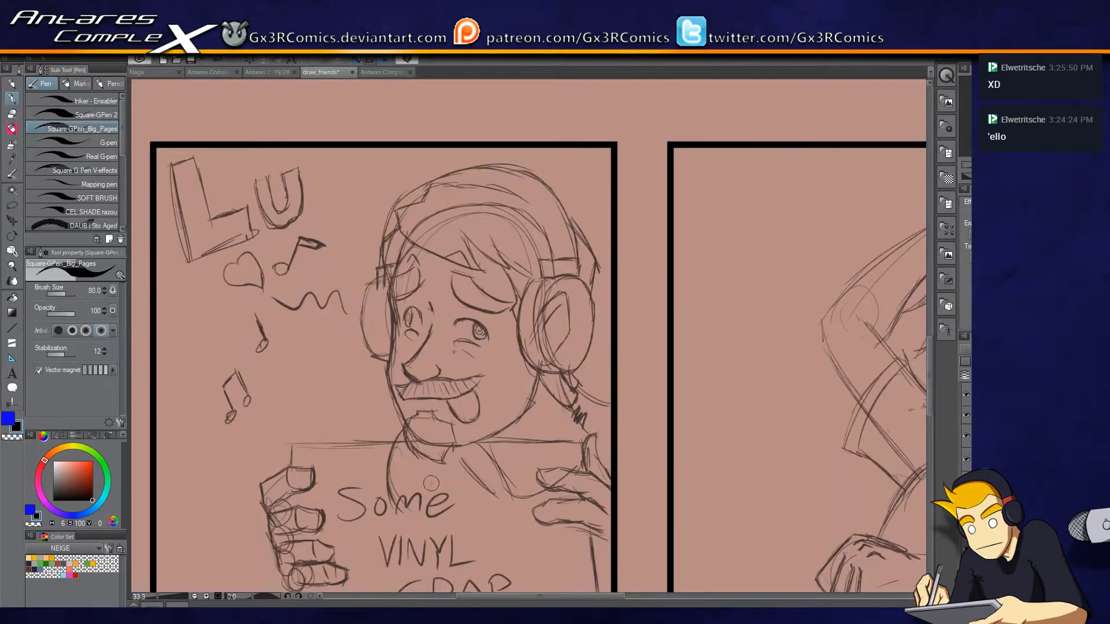
{"action": "scroll", "coordinate": [432, 483], "scroll_direction": "up", "scroll_amount": 2}
{"action": "scroll", "coordinate": [546, 334], "scroll_direction": "up", "scroll_amount": 1}
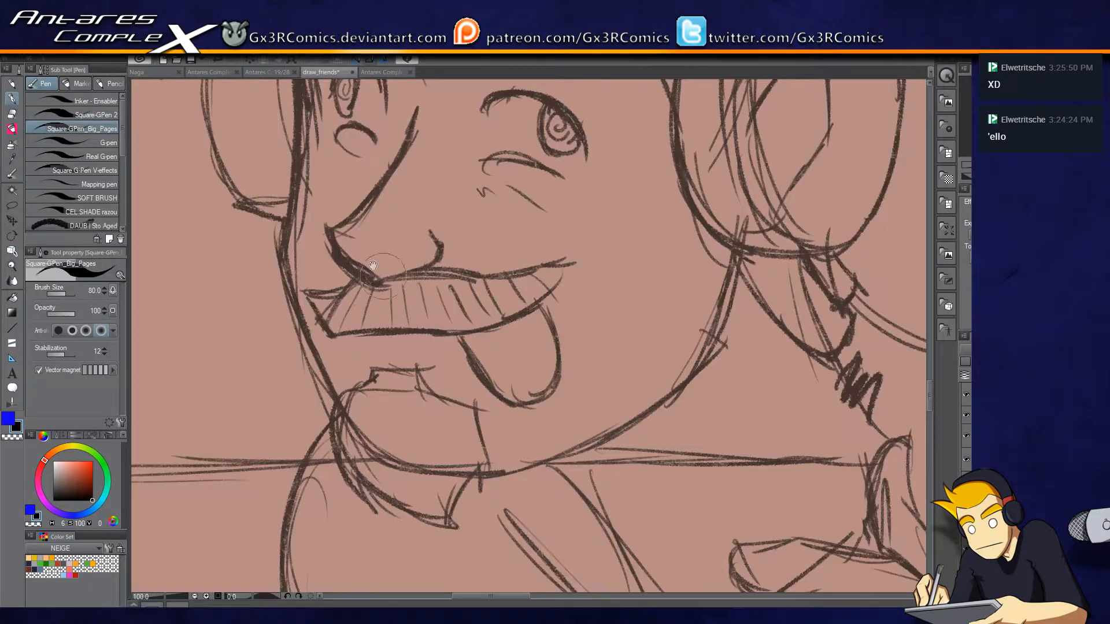
{"action": "left_click_drag", "start_coordinate": [277, 196], "coordinate": [455, 430]}
{"action": "mouse_move", "coordinate": [402, 267]}
{"action": "left_mouse_down"}
{"action": "mouse_move", "coordinate": [413, 332]}
{"action": "mouse_move", "coordinate": [404, 528]}
{"action": "mouse_move", "coordinate": [358, 295]}
{"action": "mouse_move", "coordinate": [345, 279]}
{"action": "mouse_move", "coordinate": [417, 463]}
{"action": "left_mouse_up"}
{"action": "key", "text": "ctrl+z"}
{"action": "left_click_drag", "start_coordinate": [346, 285], "coordinate": [412, 425]}
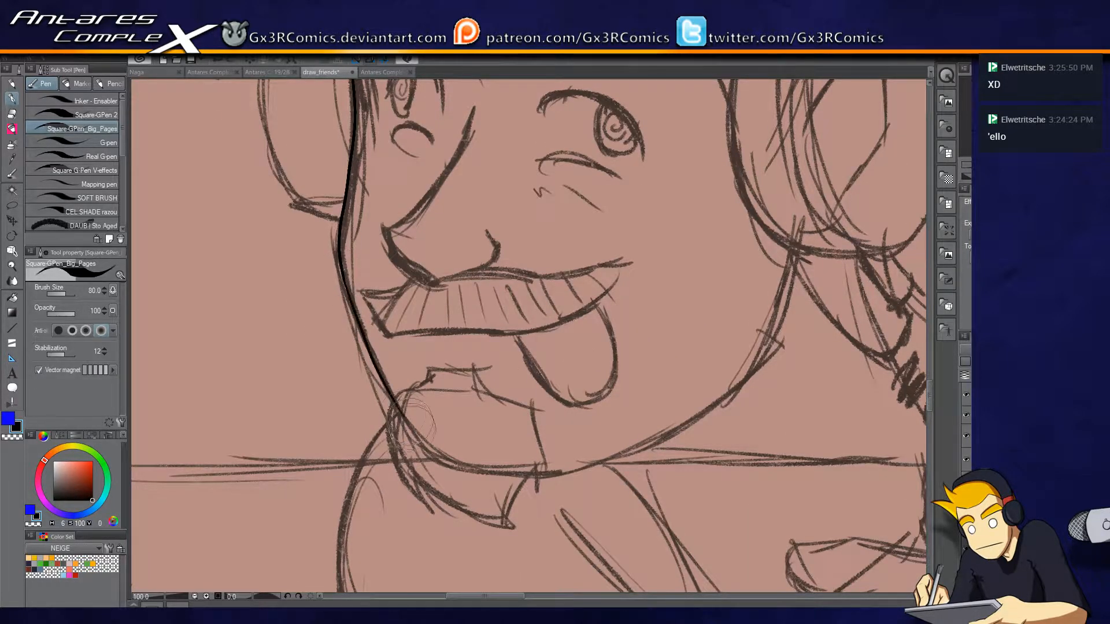
Ink the chin beard's outline with its notched top and pointed lower tips, trimming the overlapping line end.
{"action": "scroll", "coordinate": [408, 373], "scroll_direction": "up", "scroll_amount": 2}
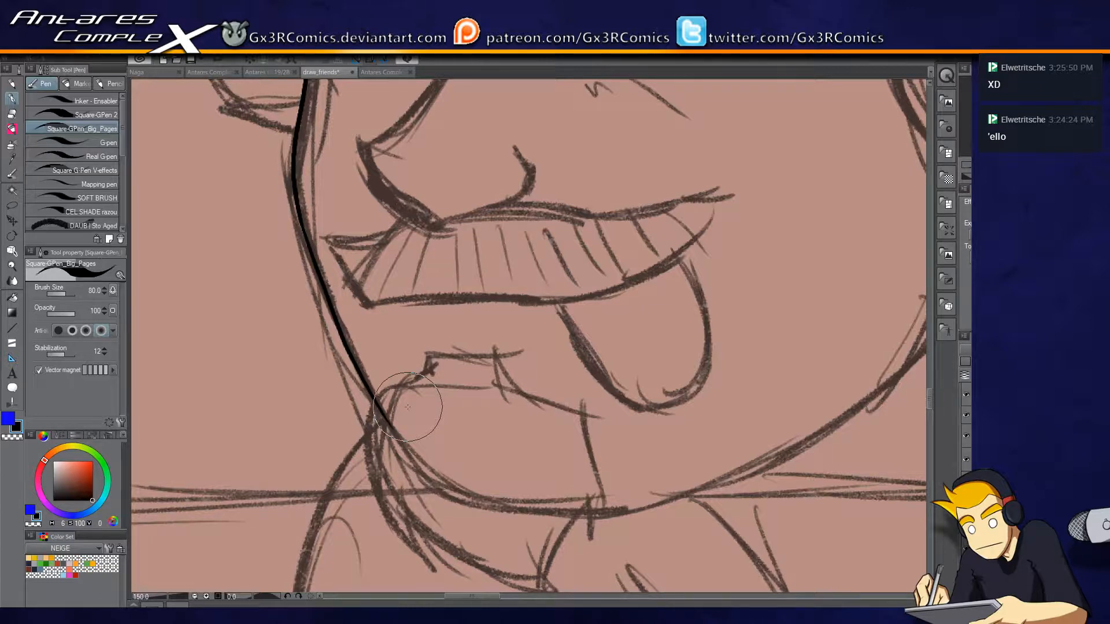
{"action": "left_click_drag", "start_coordinate": [435, 421], "coordinate": [433, 248]}
{"action": "mouse_move", "coordinate": [425, 200]}
{"action": "left_mouse_down"}
{"action": "mouse_move", "coordinate": [427, 183]}
{"action": "mouse_move", "coordinate": [494, 177]}
{"action": "left_mouse_up"}
{"action": "key", "text": "ctrl+z"}
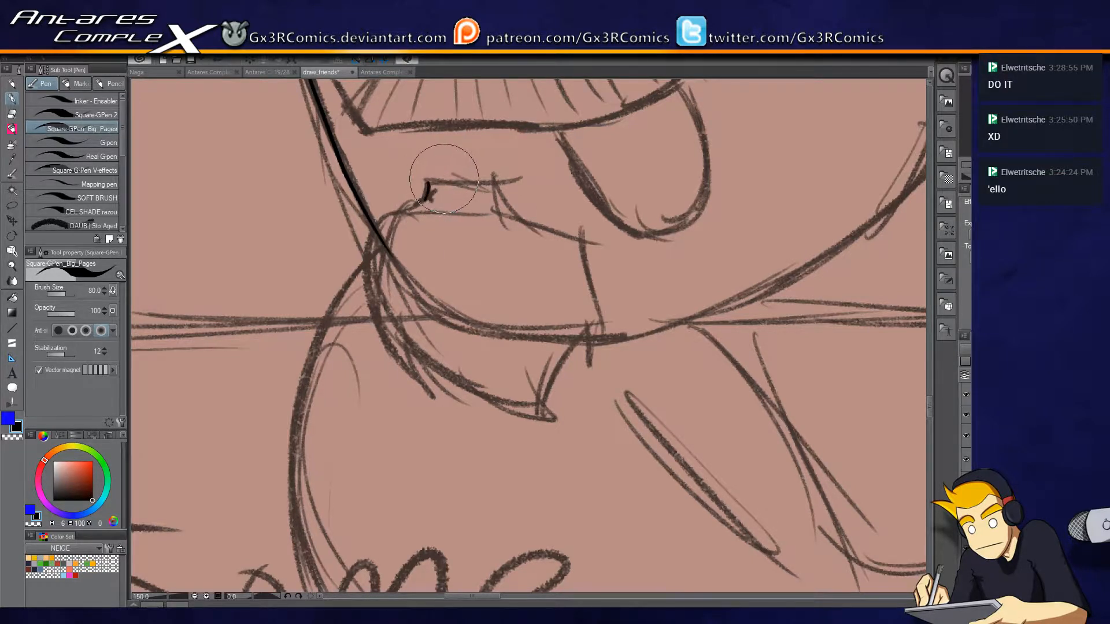
{"action": "mouse_move", "coordinate": [427, 184]}
{"action": "left_mouse_down"}
{"action": "mouse_move", "coordinate": [488, 181]}
{"action": "mouse_move", "coordinate": [543, 233]}
{"action": "mouse_move", "coordinate": [587, 300]}
{"action": "mouse_move", "coordinate": [594, 338]}
{"action": "mouse_move", "coordinate": [579, 374]}
{"action": "mouse_move", "coordinate": [572, 348]}
{"action": "mouse_move", "coordinate": [557, 399]}
{"action": "mouse_move", "coordinate": [564, 416]}
{"action": "mouse_move", "coordinate": [463, 389]}
{"action": "mouse_move", "coordinate": [397, 337]}
{"action": "mouse_move", "coordinate": [440, 401]}
{"action": "left_mouse_up"}
{"action": "mouse_move", "coordinate": [440, 402]}
{"action": "left_mouse_down"}
{"action": "mouse_move", "coordinate": [365, 255]}
{"action": "mouse_move", "coordinate": [390, 207]}
{"action": "mouse_move", "coordinate": [426, 199]}
{"action": "left_mouse_up"}
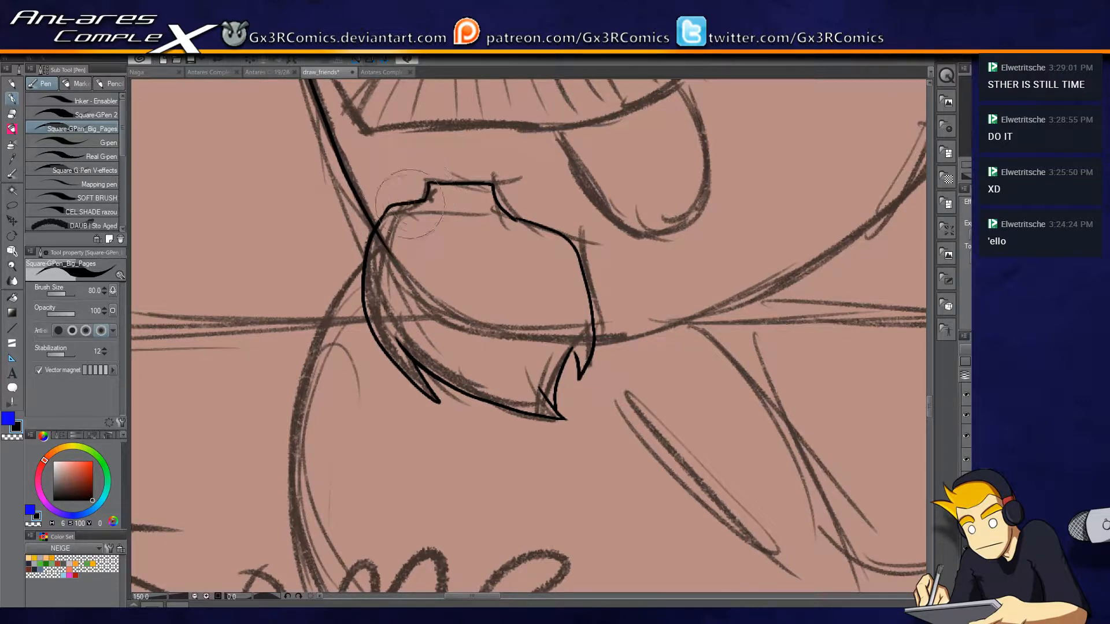
{"action": "key", "text": "e"}
{"action": "key", "text": "p"}
Ink the jaw line from the chin beard up to the headphone's ear cup.
{"action": "left_click_drag", "start_coordinate": [712, 274], "coordinate": [467, 345]}
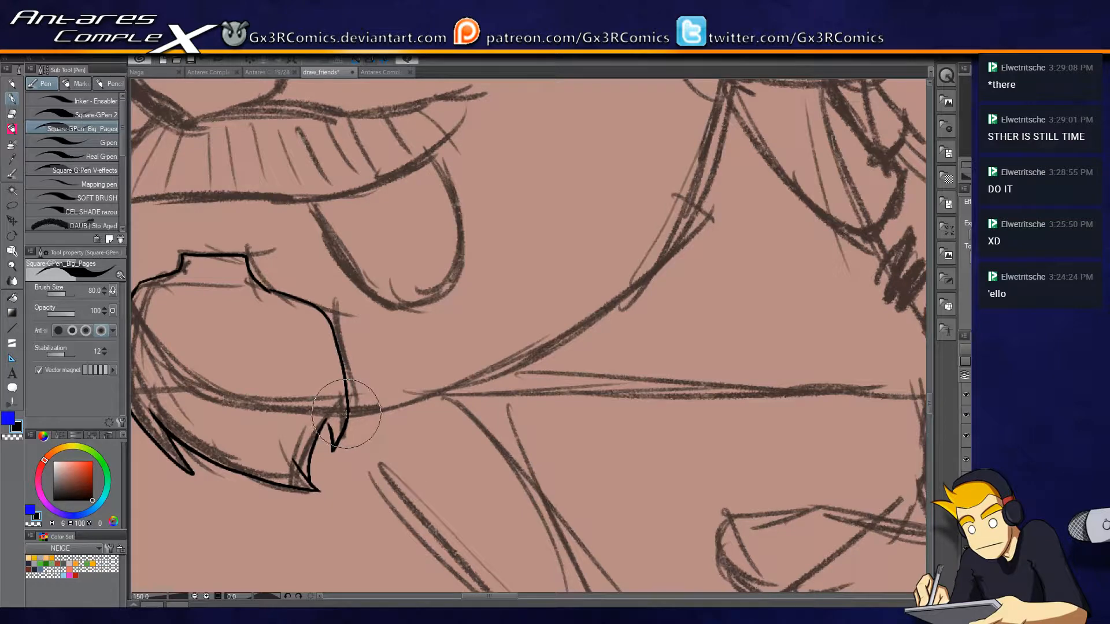
{"action": "mouse_move", "coordinate": [333, 447]}
{"action": "left_mouse_down"}
{"action": "mouse_move", "coordinate": [325, 420]}
{"action": "mouse_move", "coordinate": [648, 255]}
{"action": "mouse_move", "coordinate": [670, 196]}
{"action": "left_mouse_up"}
{"action": "mouse_move", "coordinate": [651, 249]}
{"action": "left_mouse_down"}
{"action": "mouse_move", "coordinate": [565, 347]}
{"action": "mouse_move", "coordinate": [626, 181]}
{"action": "left_mouse_up"}
{"action": "key", "text": "ctrl+z"}
{"action": "mouse_move", "coordinate": [565, 359]}
{"action": "left_mouse_down"}
{"action": "mouse_move", "coordinate": [621, 174]}
{"action": "mouse_move", "coordinate": [508, 451]}
{"action": "left_mouse_up"}
{"action": "left_click_drag", "start_coordinate": [497, 191], "coordinate": [475, 252]}
Ink the ear cup's inner cushion curve and oval outer shell, cleaning up where the lines meet.
{"action": "mouse_move", "coordinate": [552, 126]}
{"action": "left_mouse_down"}
{"action": "mouse_move", "coordinate": [536, 172]}
{"action": "mouse_move", "coordinate": [428, 208]}
{"action": "mouse_move", "coordinate": [429, 535]}
{"action": "mouse_move", "coordinate": [548, 569]}
{"action": "left_mouse_up"}
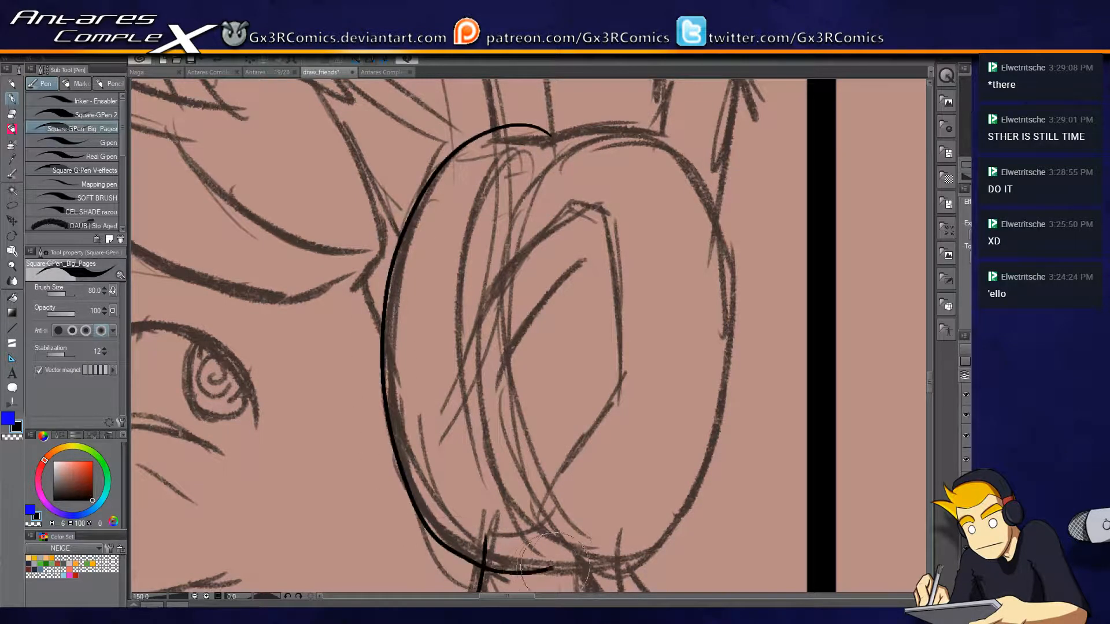
{"action": "left_click_drag", "start_coordinate": [622, 518], "coordinate": [557, 419]}
{"action": "mouse_move", "coordinate": [509, 465]}
{"action": "left_mouse_down"}
{"action": "mouse_move", "coordinate": [616, 405]}
{"action": "mouse_move", "coordinate": [665, 141]}
{"action": "mouse_move", "coordinate": [661, 258]}
{"action": "mouse_move", "coordinate": [620, 177]}
{"action": "mouse_move", "coordinate": [509, 142]}
{"action": "mouse_move", "coordinate": [390, 286]}
{"action": "mouse_move", "coordinate": [428, 517]}
{"action": "mouse_move", "coordinate": [502, 577]}
{"action": "left_mouse_up"}
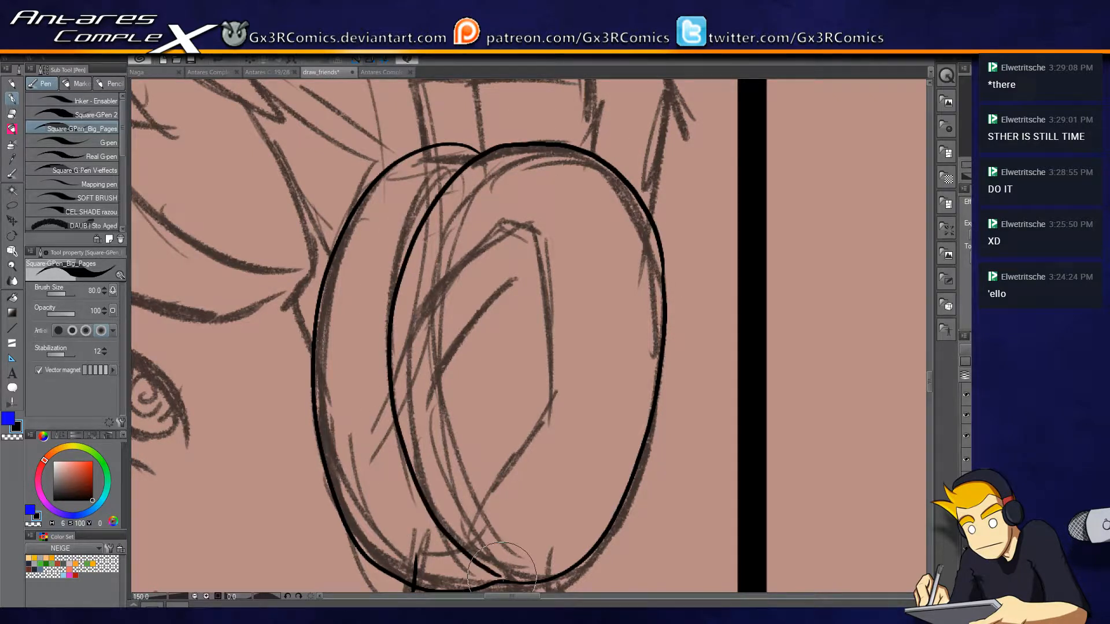
{"action": "key", "text": "ctrl+z"}
{"action": "mouse_move", "coordinate": [442, 545]}
{"action": "left_mouse_down"}
{"action": "mouse_move", "coordinate": [399, 243]}
{"action": "mouse_move", "coordinate": [509, 129]}
{"action": "mouse_move", "coordinate": [474, 147]}
{"action": "mouse_move", "coordinate": [528, 143]}
{"action": "mouse_move", "coordinate": [657, 223]}
{"action": "mouse_move", "coordinate": [664, 272]}
{"action": "left_mouse_up"}
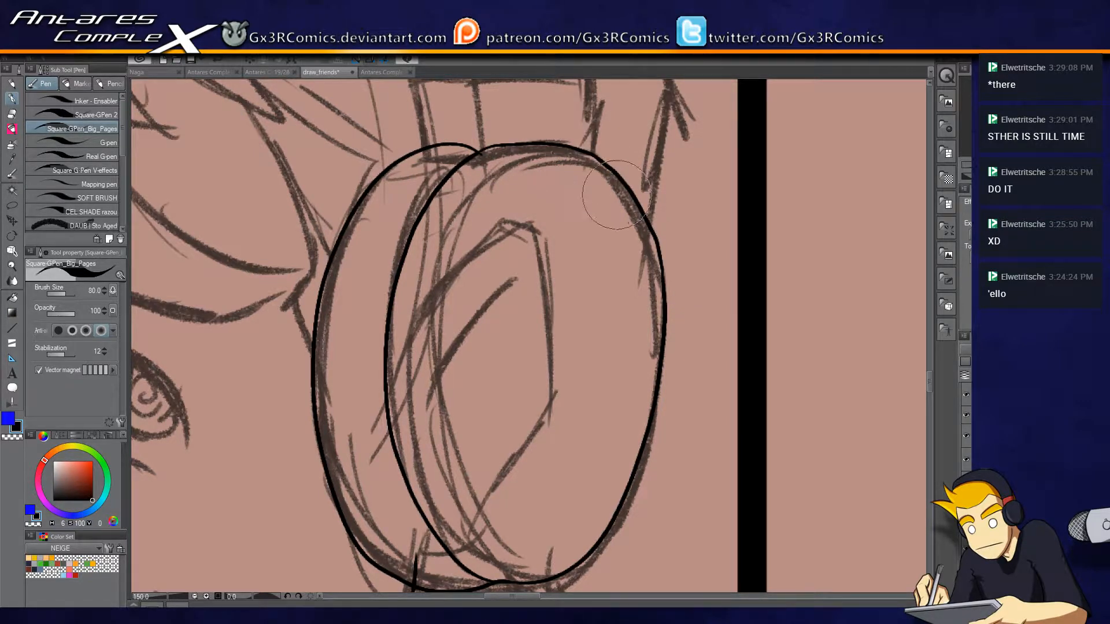
{"action": "key", "text": "e"}
{"action": "key", "text": "p"}
Ink the rounded lock hanging below the ear cup, next to the jaw line.
{"action": "mouse_move", "coordinate": [400, 429]}
{"action": "left_mouse_down"}
{"action": "mouse_move", "coordinate": [493, 263]}
{"action": "mouse_move", "coordinate": [489, 273]}
{"action": "left_mouse_up"}
{"action": "left_click_drag", "start_coordinate": [491, 402], "coordinate": [539, 258]}
{"action": "left_click_drag", "start_coordinate": [533, 423], "coordinate": [413, 372]}
{"action": "mouse_move", "coordinate": [430, 234]}
{"action": "left_mouse_down"}
{"action": "mouse_move", "coordinate": [520, 356]}
{"action": "mouse_move", "coordinate": [602, 341]}
{"action": "mouse_move", "coordinate": [599, 314]}
{"action": "left_mouse_up"}
{"action": "mouse_move", "coordinate": [522, 226]}
{"action": "left_mouse_down"}
{"action": "mouse_move", "coordinate": [575, 305]}
{"action": "mouse_move", "coordinate": [604, 275]}
{"action": "mouse_move", "coordinate": [549, 186]}
{"action": "left_mouse_up"}
{"action": "key", "text": "e"}
{"action": "key", "text": "p"}
{"action": "key", "text": "ctrl+z"}
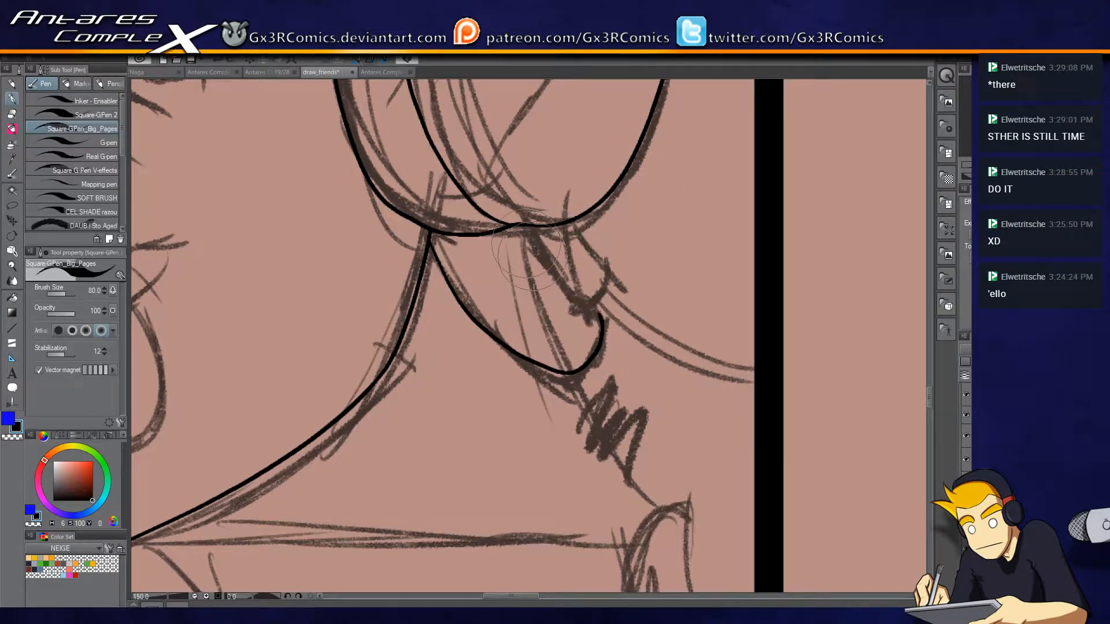
Ink the small cable connector under the ear cup and erase its overshooting line ends.
{"action": "mouse_move", "coordinate": [514, 224]}
{"action": "left_mouse_down"}
{"action": "mouse_move", "coordinate": [580, 312]}
{"action": "mouse_move", "coordinate": [616, 286]}
{"action": "left_mouse_up"}
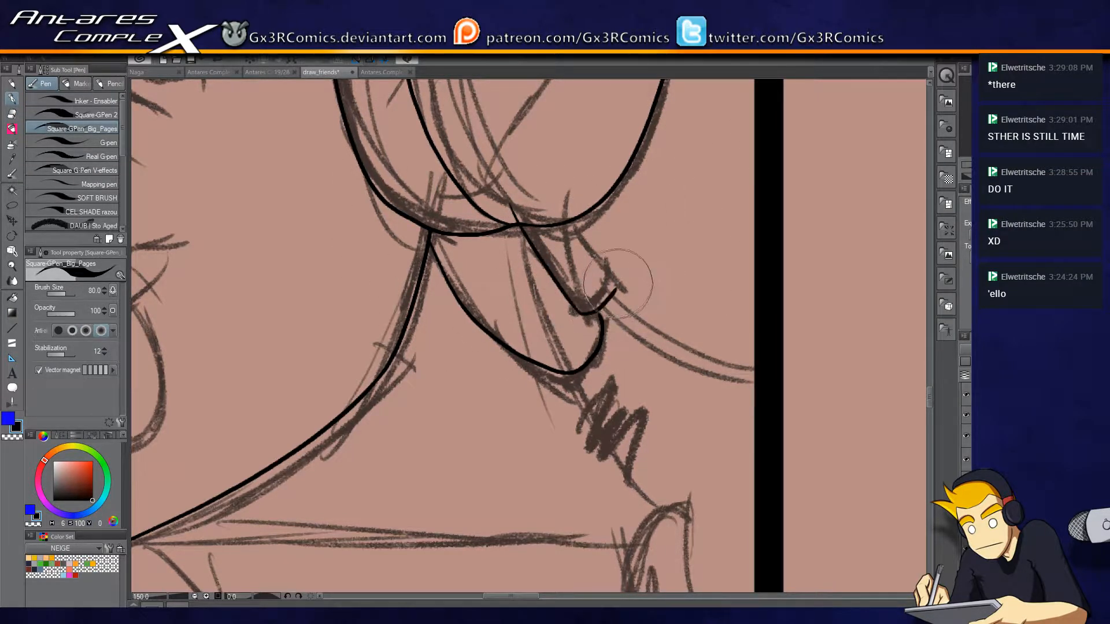
{"action": "left_click_drag", "start_coordinate": [573, 227], "coordinate": [555, 190]}
{"action": "key", "text": "e"}
{"action": "left_click", "coordinate": [513, 212]}
{"action": "left_click", "coordinate": [567, 202]}
{"action": "key", "text": "p"}
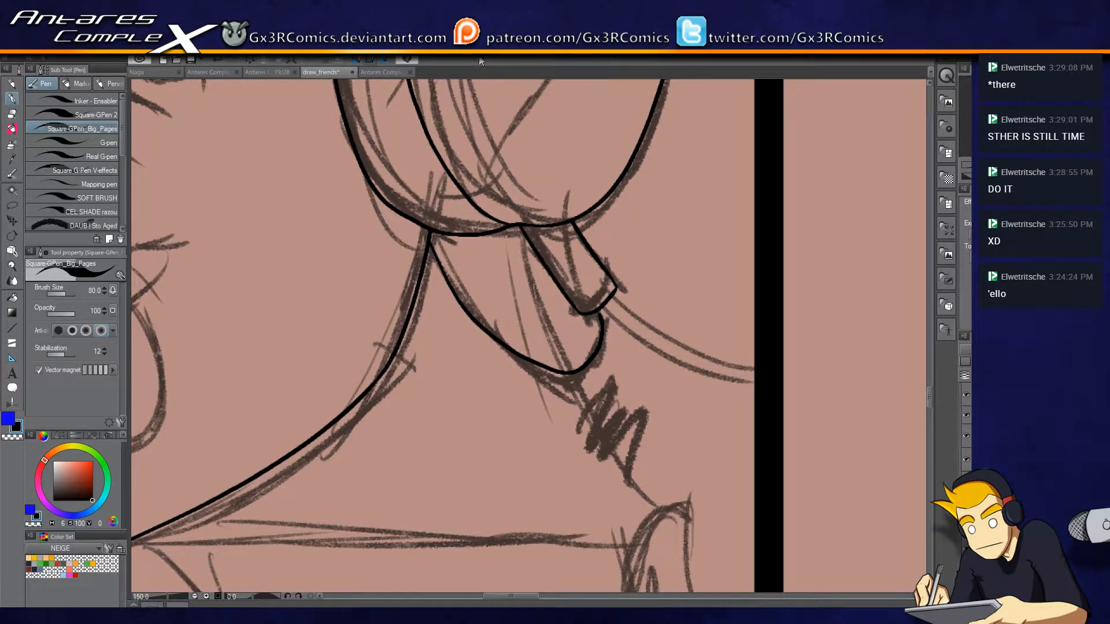
Open a second window of the draw_friends page, dock it beside the zoomed drawing, and narrow the overview pane.
{"action": "left_click", "coordinate": [469, 61]}
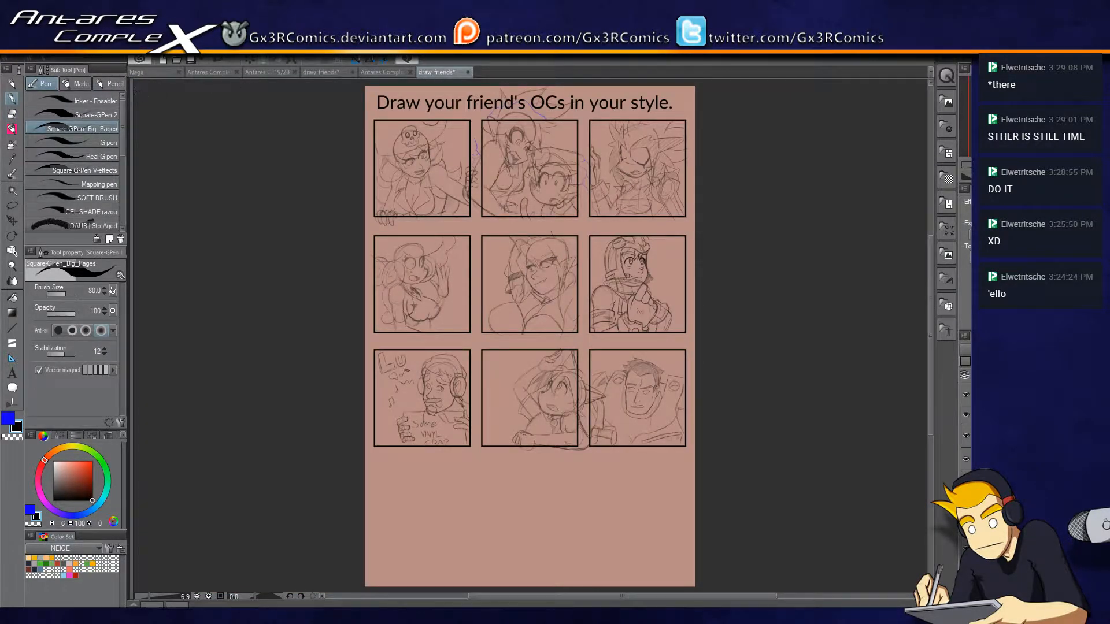
{"action": "left_click_drag", "start_coordinate": [136, 91], "coordinate": [132, 85]}
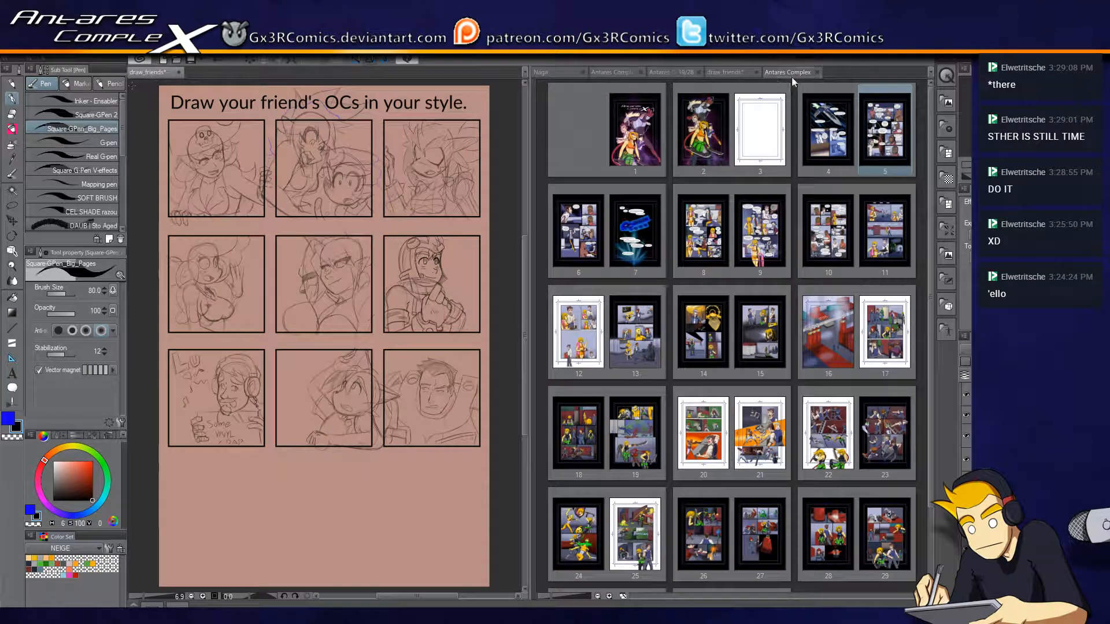
{"action": "left_click", "coordinate": [736, 72]}
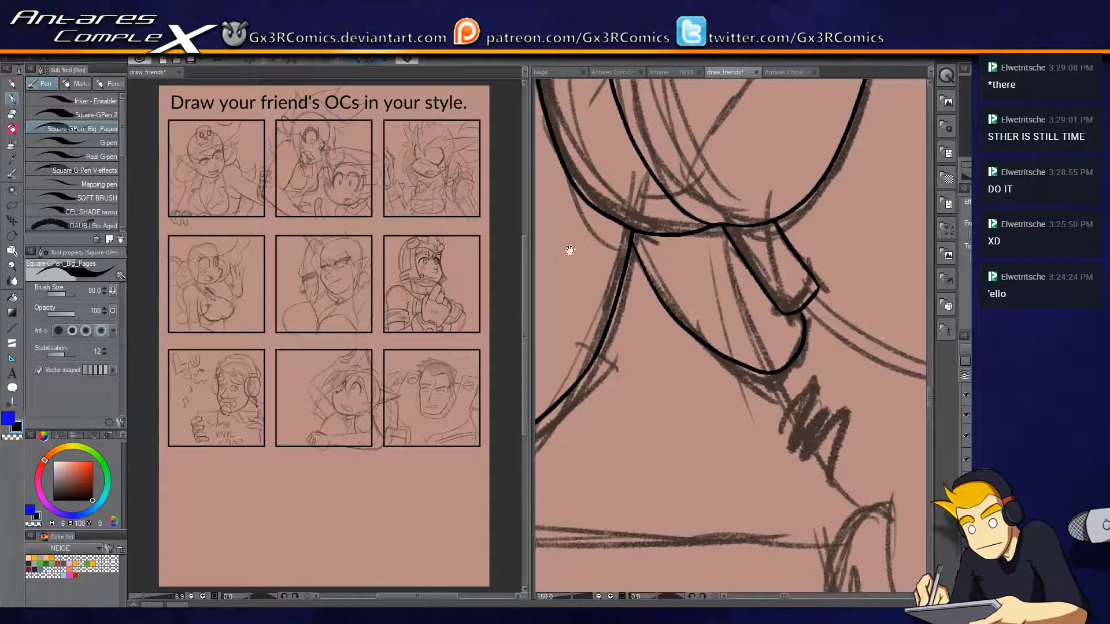
{"action": "left_click_drag", "start_coordinate": [530, 302], "coordinate": [442, 301]}
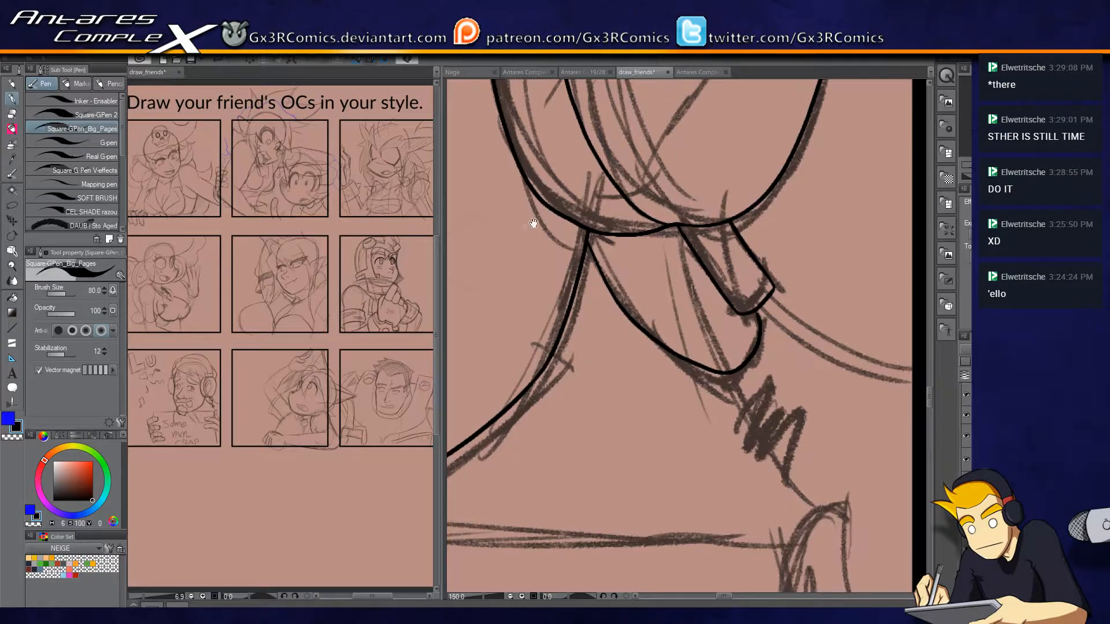
Ink the crease between the brows and the long bridge of the nose down to its tip.
{"action": "left_click_drag", "start_coordinate": [532, 223], "coordinate": [600, 301]}
{"action": "left_click_drag", "start_coordinate": [472, 233], "coordinate": [778, 284]}
{"action": "left_click_drag", "start_coordinate": [591, 142], "coordinate": [630, 183]}
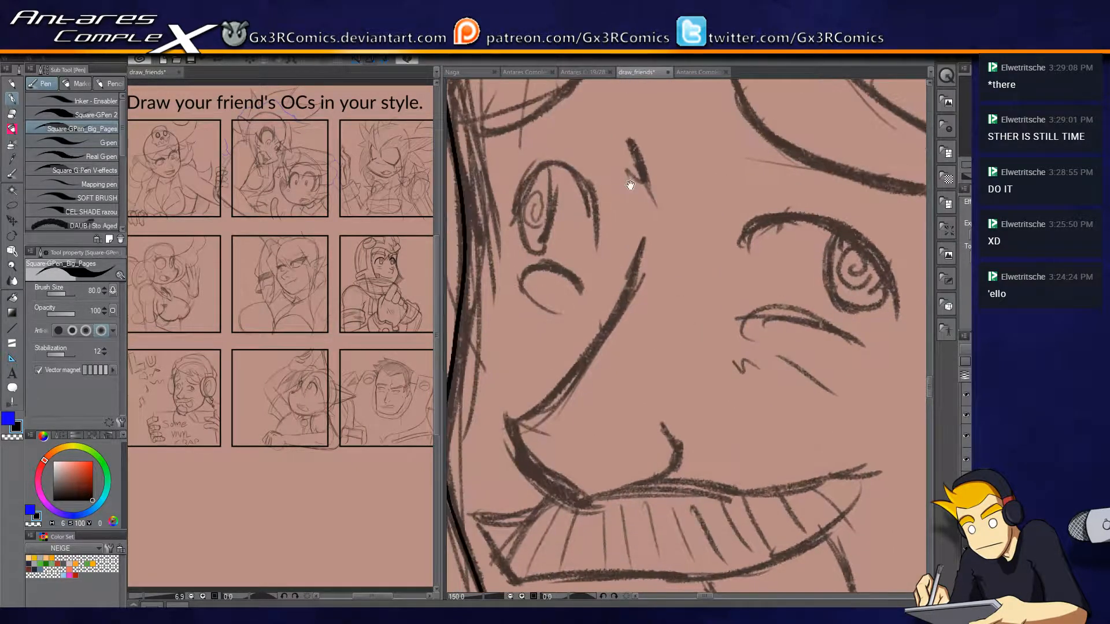
{"action": "left_click_drag", "start_coordinate": [629, 141], "coordinate": [647, 169]}
{"action": "mouse_move", "coordinate": [647, 235]}
{"action": "left_mouse_down"}
{"action": "mouse_move", "coordinate": [516, 425]}
{"action": "mouse_move", "coordinate": [524, 455]}
{"action": "left_mouse_up"}
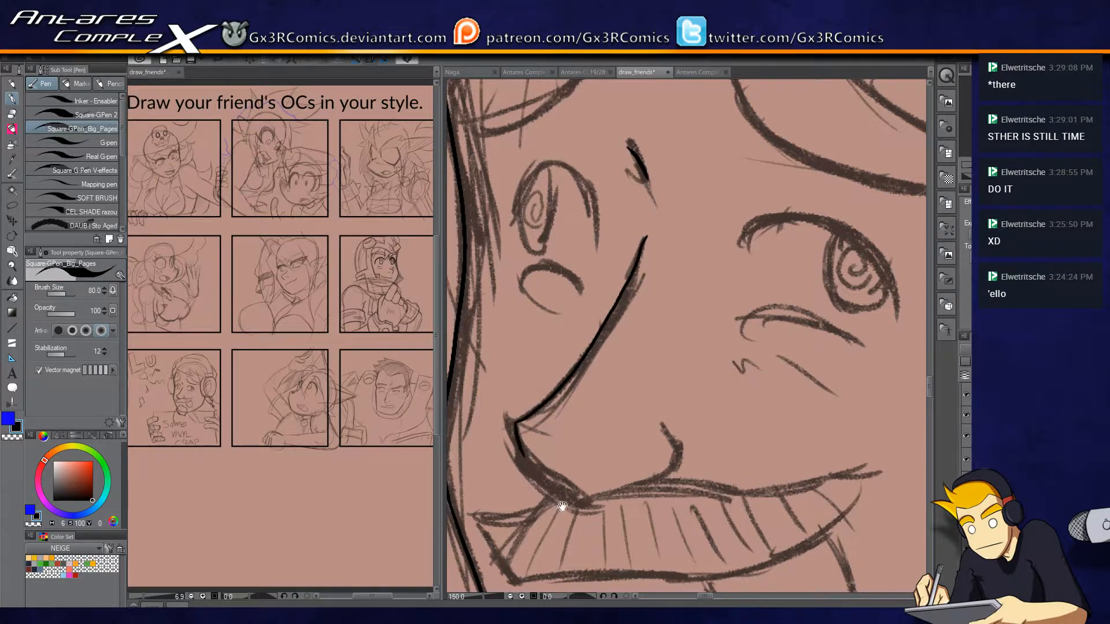
Ink the underside of the nose and the curved nostril above the moustache.
{"action": "left_click_drag", "start_coordinate": [562, 507], "coordinate": [540, 448]}
{"action": "left_click_drag", "start_coordinate": [509, 404], "coordinate": [566, 425]}
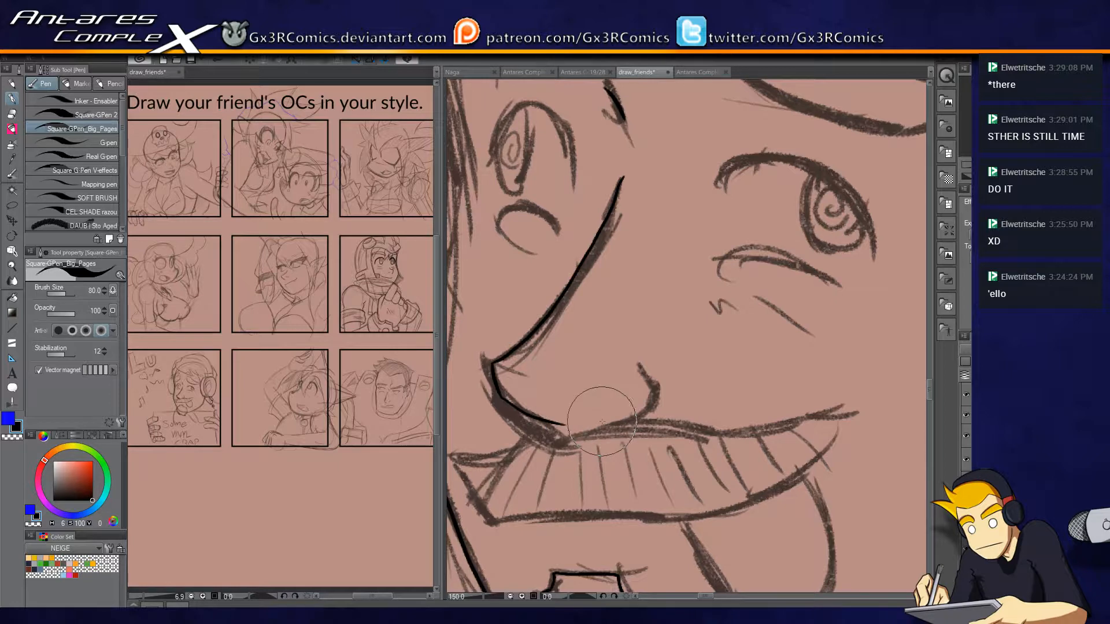
{"action": "mouse_move", "coordinate": [603, 422]}
{"action": "left_mouse_down"}
{"action": "mouse_move", "coordinate": [647, 416]}
{"action": "mouse_move", "coordinate": [657, 391]}
{"action": "mouse_move", "coordinate": [632, 374]}
{"action": "mouse_move", "coordinate": [651, 411]}
{"action": "mouse_move", "coordinate": [657, 388]}
{"action": "mouse_move", "coordinate": [641, 372]}
{"action": "left_mouse_up"}
{"action": "key", "text": "ctrl+z"}
{"action": "left_click_drag", "start_coordinate": [603, 483], "coordinate": [636, 370]}
{"action": "left_click_drag", "start_coordinate": [595, 310], "coordinate": [625, 325]}
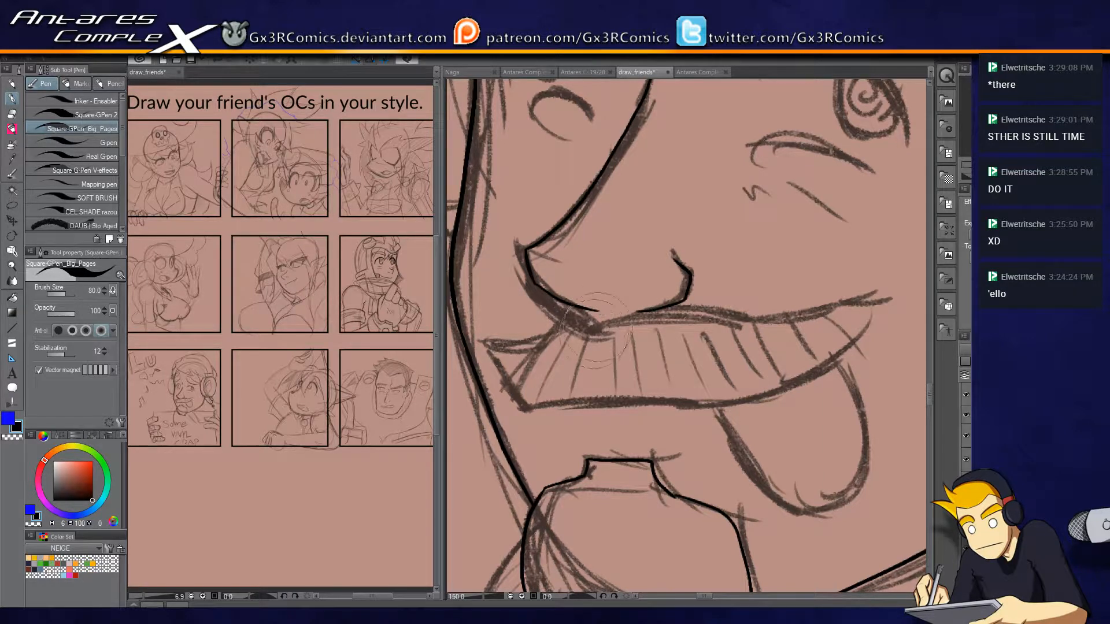
{"action": "key", "text": "e"}
{"action": "left_click", "coordinate": [570, 298]}
{"action": "key", "text": "ctrl+z"}
{"action": "key", "text": "p"}
{"action": "key", "text": "m"}
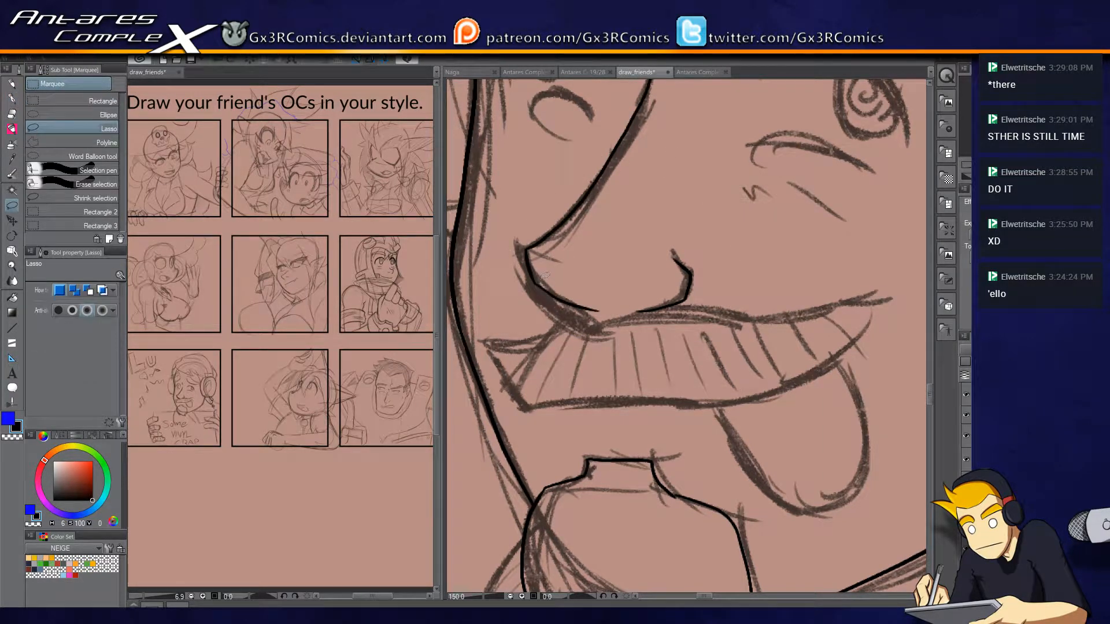
{"action": "key", "text": "p"}
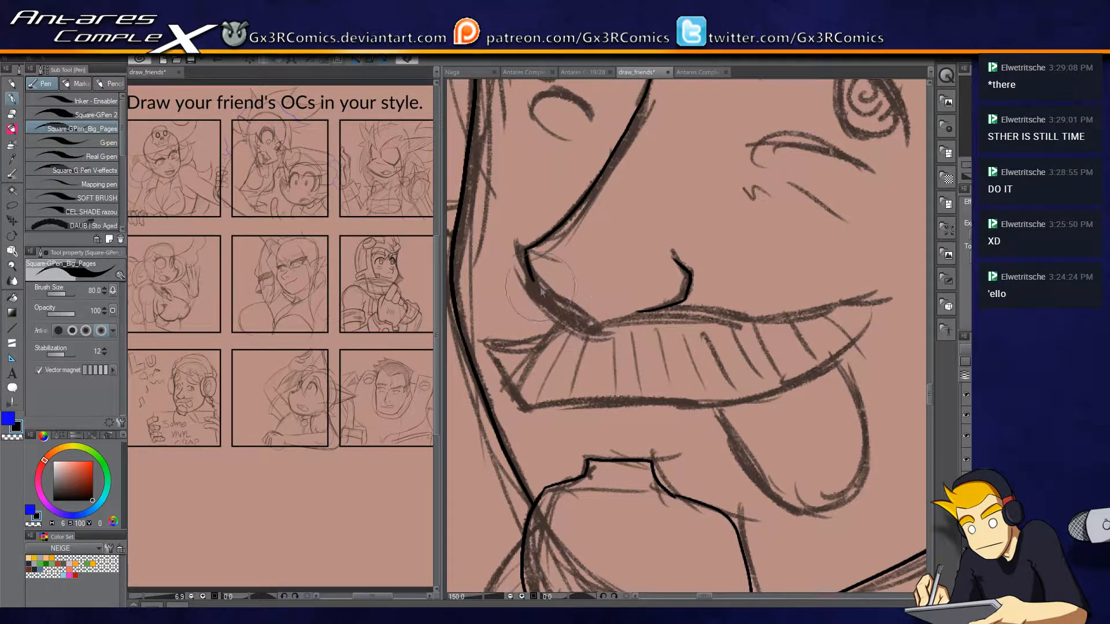
Ink the nose's lower edge and the full moustache outline, cleaning up the line where it meets the nostril.
{"action": "mouse_move", "coordinate": [533, 281]}
{"action": "left_mouse_down"}
{"action": "mouse_move", "coordinate": [599, 325]}
{"action": "mouse_move", "coordinate": [573, 328]}
{"action": "mouse_move", "coordinate": [584, 323]}
{"action": "mouse_move", "coordinate": [573, 313]}
{"action": "mouse_move", "coordinate": [542, 335]}
{"action": "mouse_move", "coordinate": [486, 338]}
{"action": "mouse_move", "coordinate": [492, 352]}
{"action": "mouse_move", "coordinate": [483, 335]}
{"action": "mouse_move", "coordinate": [522, 415]}
{"action": "mouse_move", "coordinate": [610, 396]}
{"action": "mouse_move", "coordinate": [558, 410]}
{"action": "mouse_move", "coordinate": [779, 393]}
{"action": "mouse_move", "coordinate": [769, 395]}
{"action": "mouse_move", "coordinate": [806, 382]}
{"action": "mouse_move", "coordinate": [873, 291]}
{"action": "mouse_move", "coordinate": [870, 301]}
{"action": "mouse_move", "coordinate": [706, 321]}
{"action": "mouse_move", "coordinate": [658, 309]}
{"action": "left_mouse_up"}
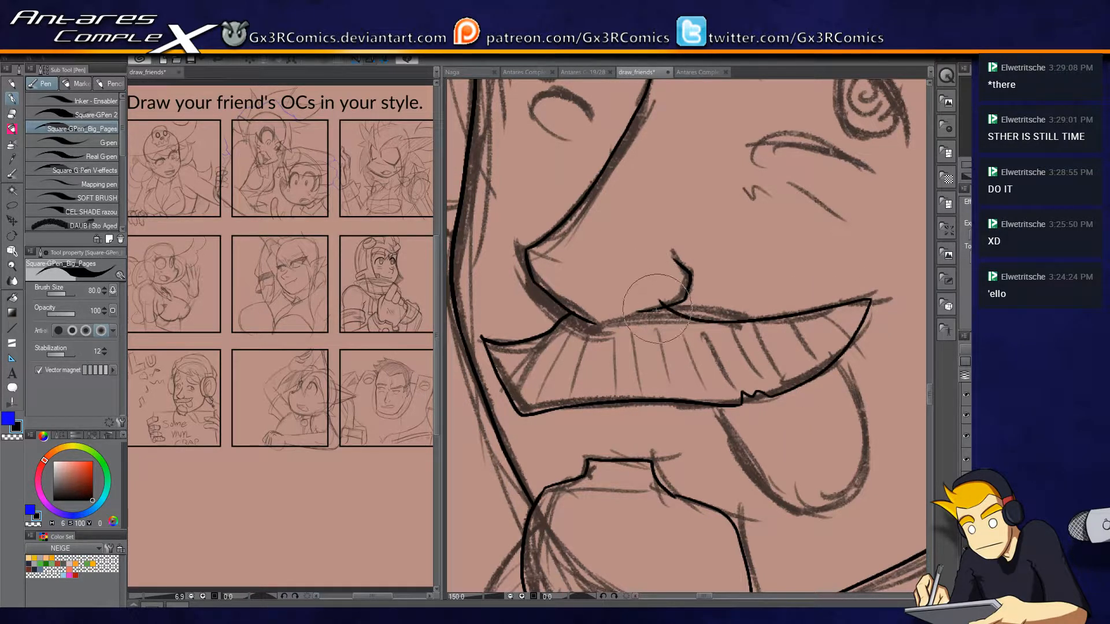
{"action": "key", "text": "e"}
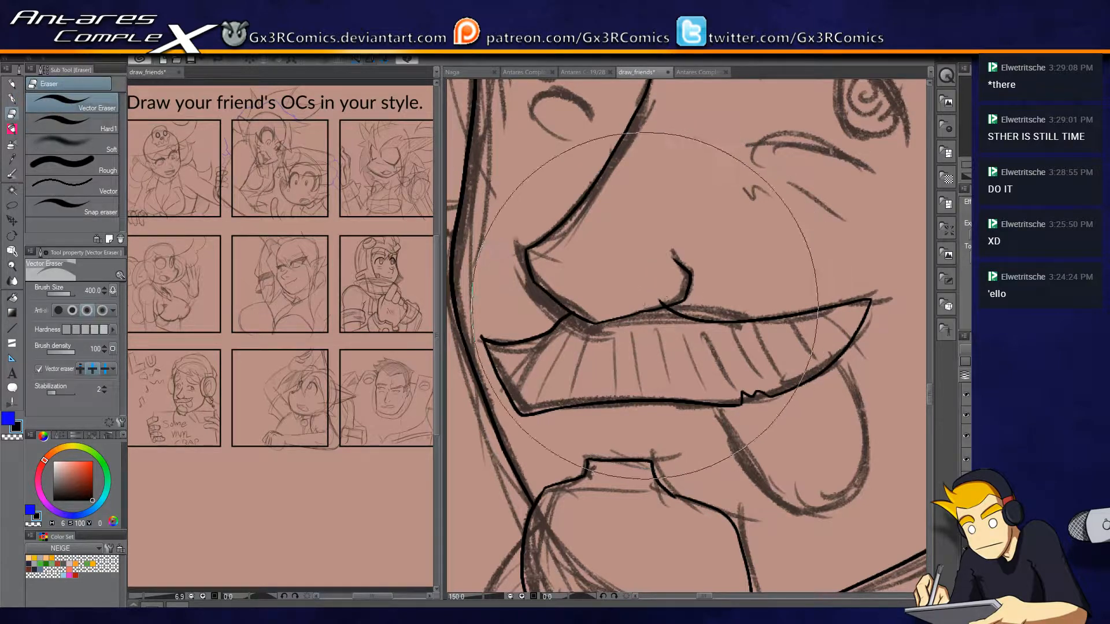
{"action": "key", "text": "p"}
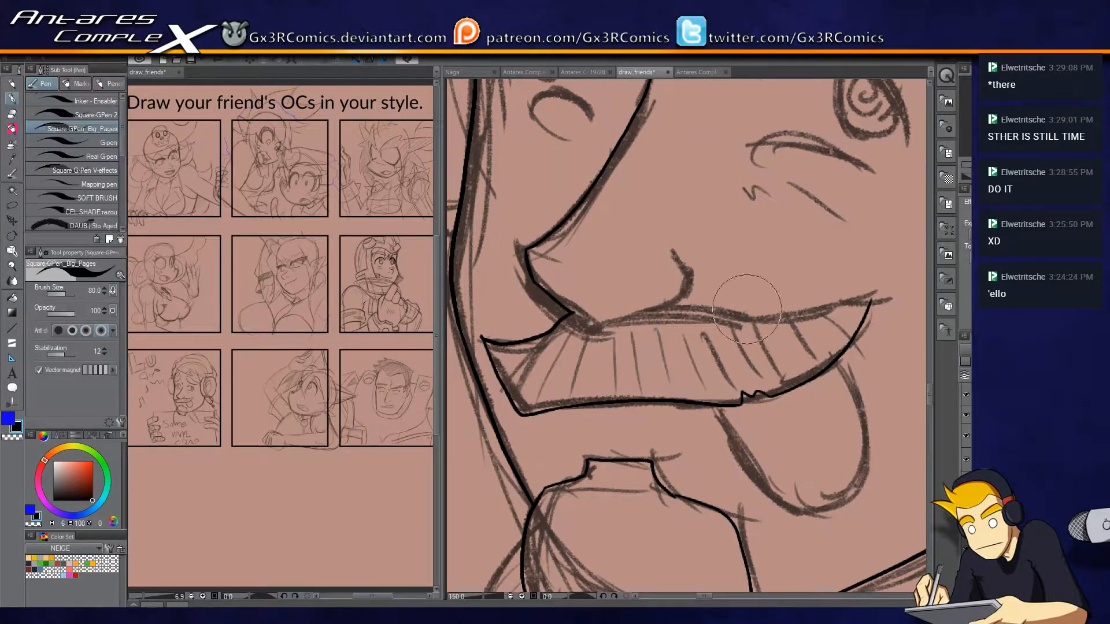
{"action": "key", "text": "e"}
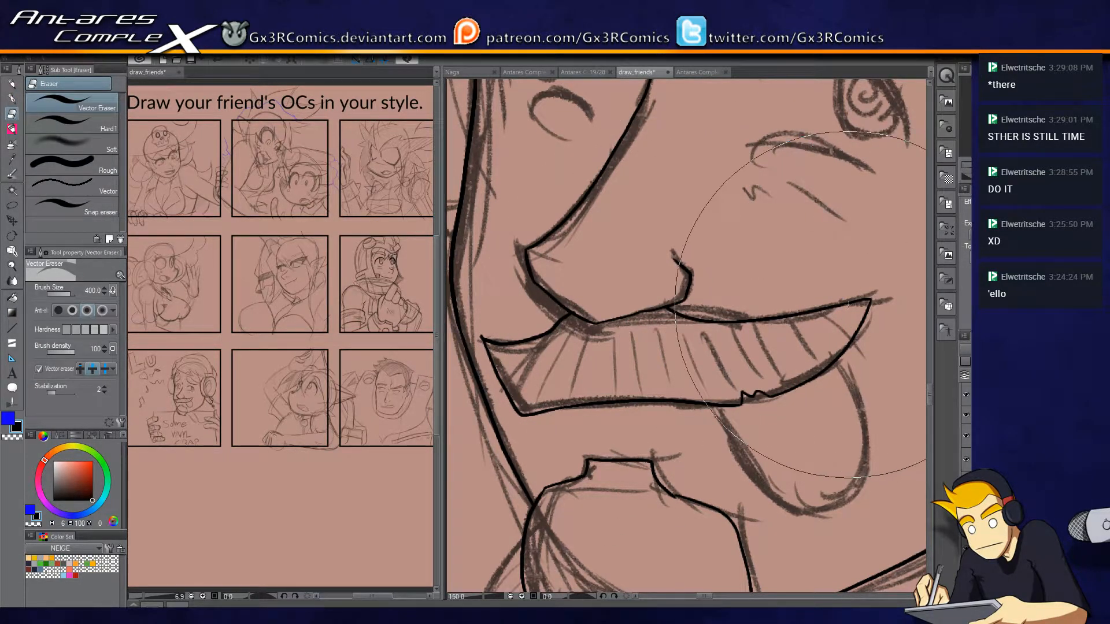
{"action": "key", "text": "p"}
Ink the tongue hanging below the moustache and erase the line end overshooting into the moustache.
{"action": "mouse_move", "coordinate": [767, 467]}
{"action": "left_mouse_down"}
{"action": "mouse_move", "coordinate": [702, 445]}
{"action": "mouse_move", "coordinate": [631, 399]}
{"action": "left_mouse_up"}
{"action": "mouse_move", "coordinate": [581, 341]}
{"action": "left_mouse_down"}
{"action": "mouse_move", "coordinate": [577, 313]}
{"action": "mouse_move", "coordinate": [619, 410]}
{"action": "mouse_move", "coordinate": [714, 420]}
{"action": "mouse_move", "coordinate": [688, 283]}
{"action": "left_mouse_up"}
{"action": "key", "text": "e"}
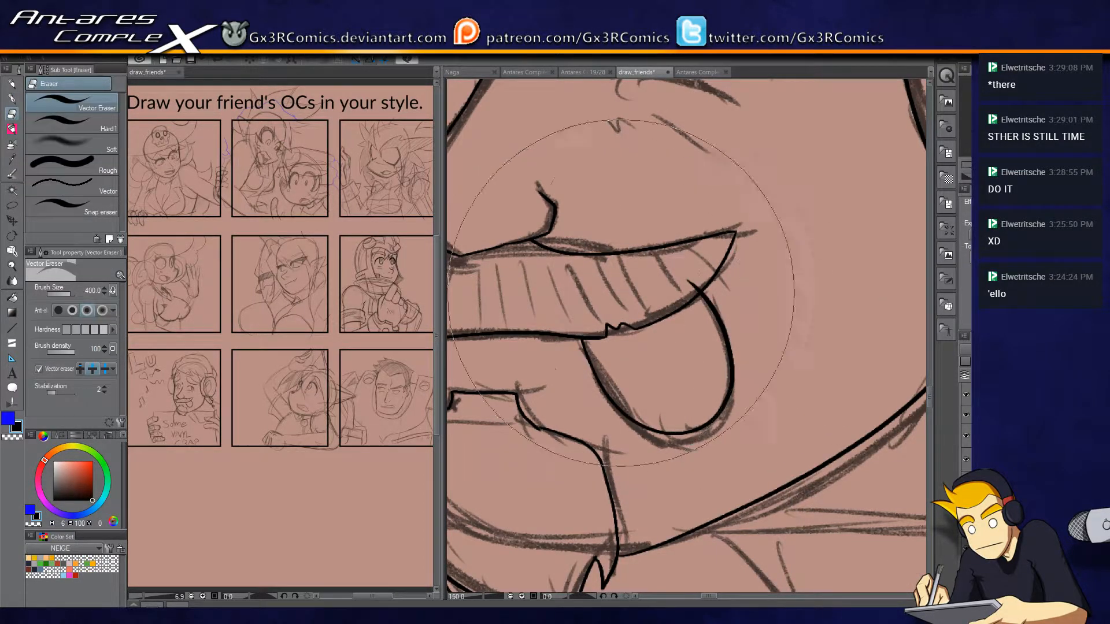
{"action": "left_click", "coordinate": [692, 286]}
{"action": "key", "text": "p"}
Ink the short curved line running from the jaw beside the goatee down towards the sign's top edge.
{"action": "left_click_drag", "start_coordinate": [531, 438], "coordinate": [699, 297]}
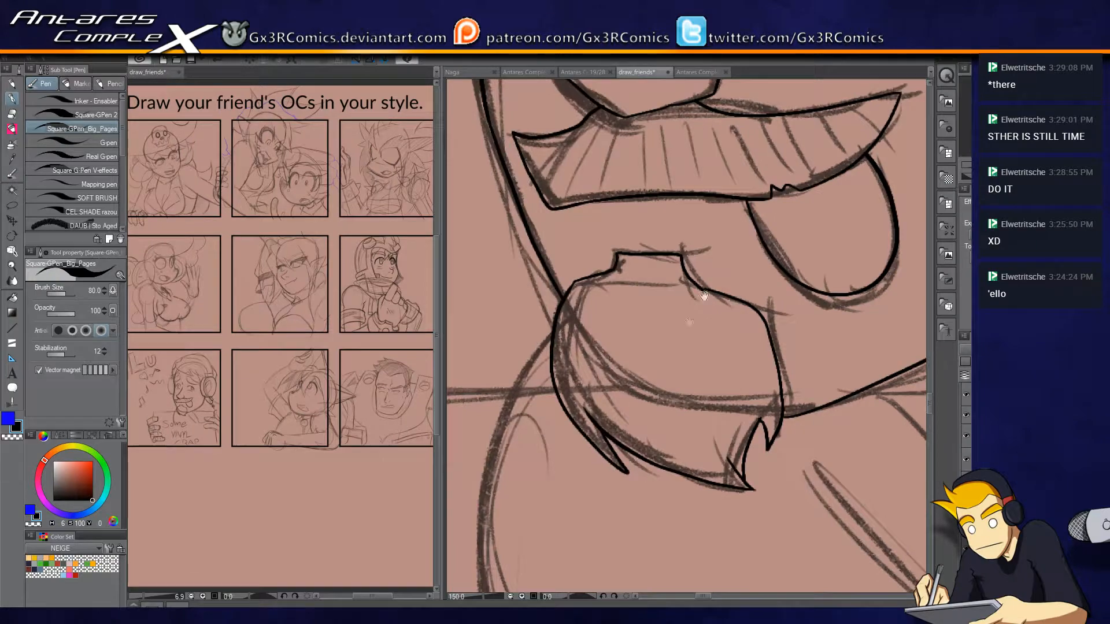
{"action": "mouse_move", "coordinate": [635, 385]}
{"action": "left_mouse_down"}
{"action": "mouse_move", "coordinate": [578, 434]}
{"action": "mouse_move", "coordinate": [716, 174]}
{"action": "mouse_move", "coordinate": [692, 280]}
{"action": "mouse_move", "coordinate": [755, 315]}
{"action": "left_mouse_up"}
{"action": "left_click_drag", "start_coordinate": [740, 263], "coordinate": [695, 419]}
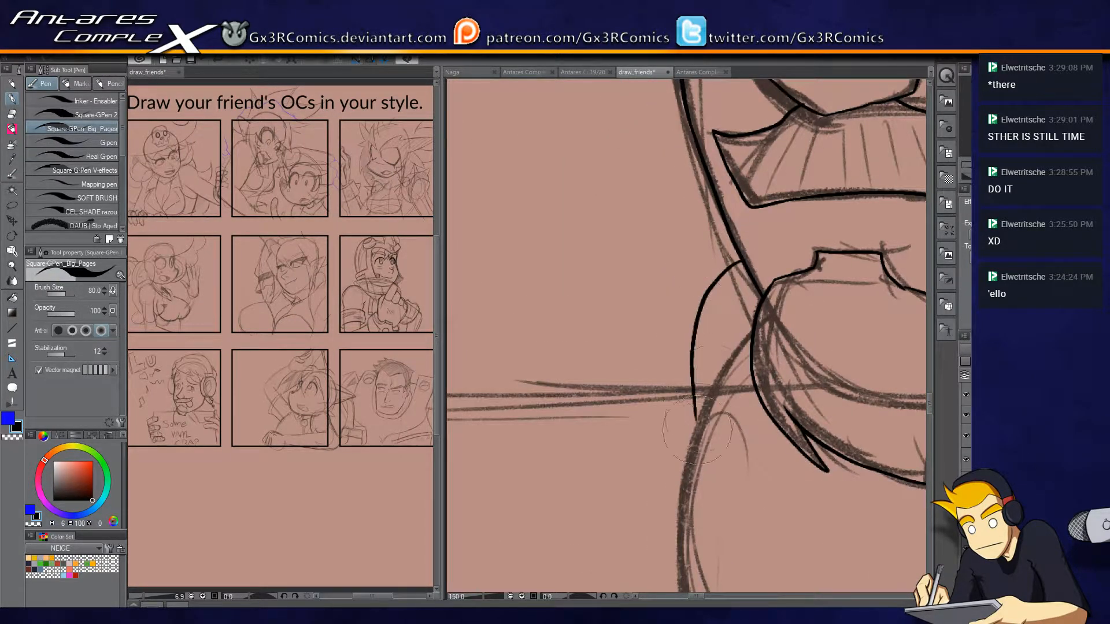
{"action": "scroll", "coordinate": [720, 449], "scroll_direction": "down", "scroll_amount": 3}
{"action": "left_click_drag", "start_coordinate": [769, 470], "coordinate": [696, 349]}
Draw the sign's top edge as a straight line beneath the chin and erase the curve overshooting below it.
{"action": "key", "text": "i"}
{"action": "key", "text": "u"}
{"action": "left_click_drag", "start_coordinate": [488, 315], "coordinate": [910, 313]}
{"action": "key", "text": "e"}
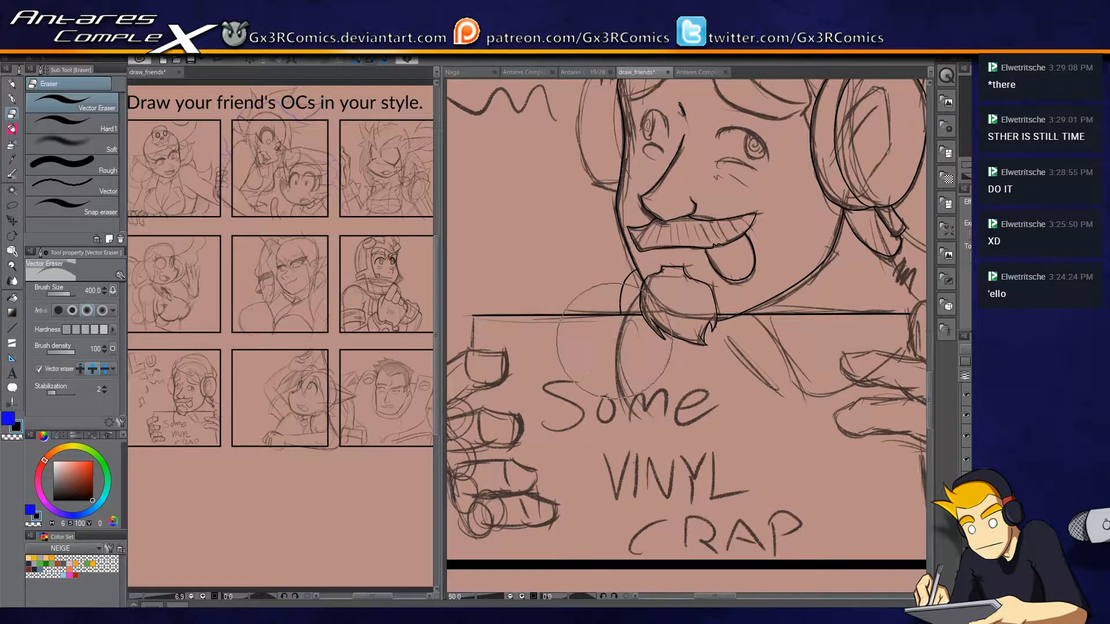
{"action": "key", "text": "u"}
Draw the sign's two side edges as straight lines from the top edge down to the panel border.
{"action": "left_click_drag", "start_coordinate": [472, 317], "coordinate": [491, 566]}
{"action": "left_click_drag", "start_coordinate": [703, 426], "coordinate": [606, 379]}
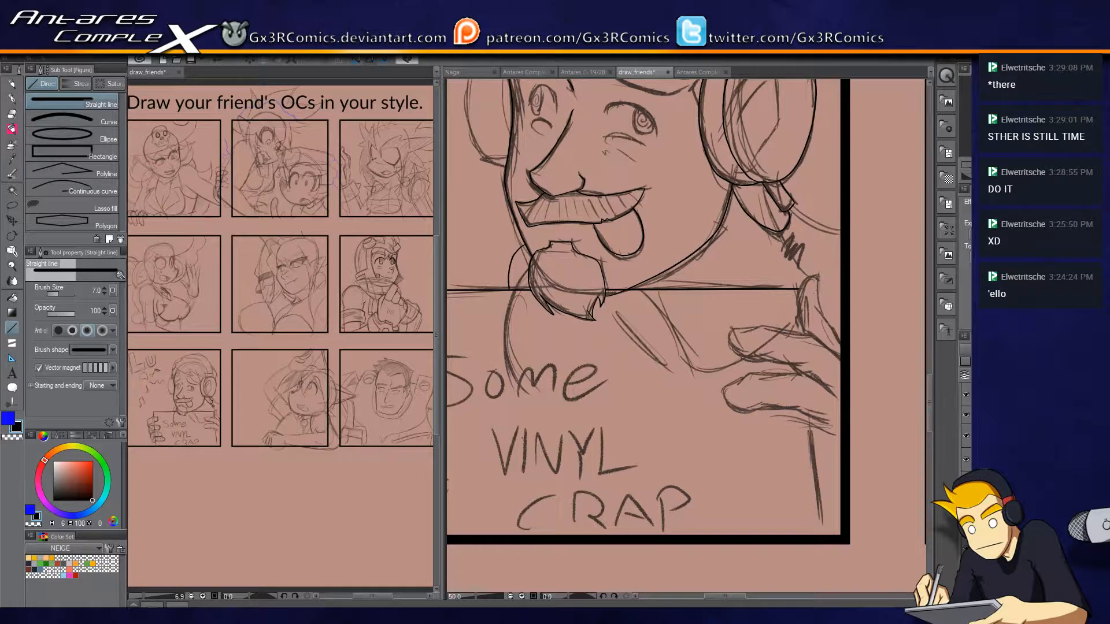
{"action": "left_click_drag", "start_coordinate": [826, 464], "coordinate": [822, 536]}
{"action": "mouse_move", "coordinate": [583, 428]}
{"action": "left_mouse_down"}
{"action": "mouse_move", "coordinate": [707, 415]}
{"action": "mouse_move", "coordinate": [722, 392]}
{"action": "left_mouse_up"}
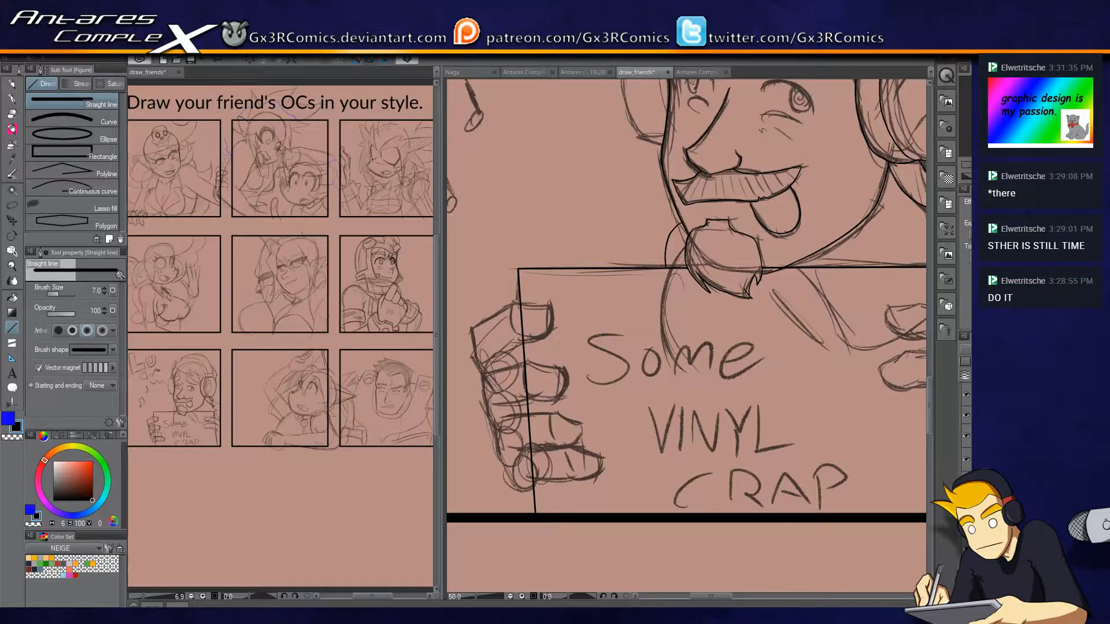
Ink the outline of the lowest finger gripping the sign's left edge, including its knuckle, fingertip and underside.
{"action": "scroll", "coordinate": [523, 481], "scroll_direction": "up", "scroll_amount": 2}
{"action": "left_click_drag", "start_coordinate": [487, 350], "coordinate": [613, 332]}
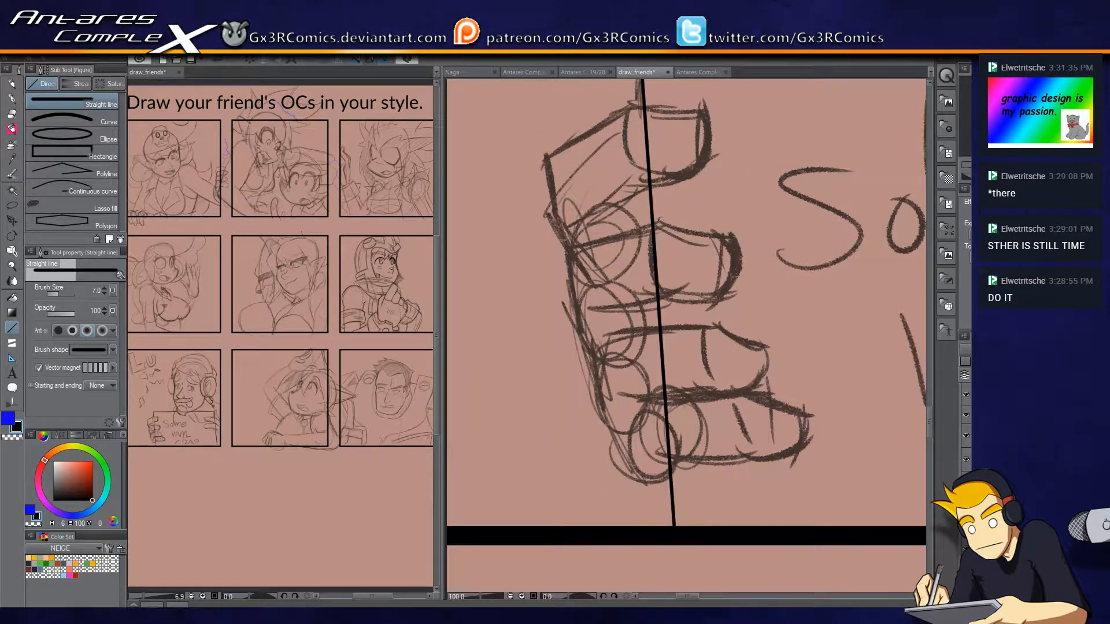
{"action": "key", "text": "p"}
{"action": "scroll", "coordinate": [668, 471], "scroll_direction": "up", "scroll_amount": 1}
{"action": "mouse_move", "coordinate": [666, 525]}
{"action": "left_mouse_down"}
{"action": "mouse_move", "coordinate": [653, 464]}
{"action": "mouse_move", "coordinate": [665, 419]}
{"action": "left_mouse_up"}
{"action": "mouse_move", "coordinate": [665, 531]}
{"action": "left_mouse_down"}
{"action": "mouse_move", "coordinate": [665, 439]}
{"action": "mouse_move", "coordinate": [824, 393]}
{"action": "left_mouse_up"}
{"action": "mouse_move", "coordinate": [832, 418]}
{"action": "left_mouse_down"}
{"action": "mouse_move", "coordinate": [739, 359]}
{"action": "mouse_move", "coordinate": [835, 370]}
{"action": "mouse_move", "coordinate": [804, 429]}
{"action": "left_mouse_up"}
{"action": "left_click_drag", "start_coordinate": [729, 434], "coordinate": [622, 445]}
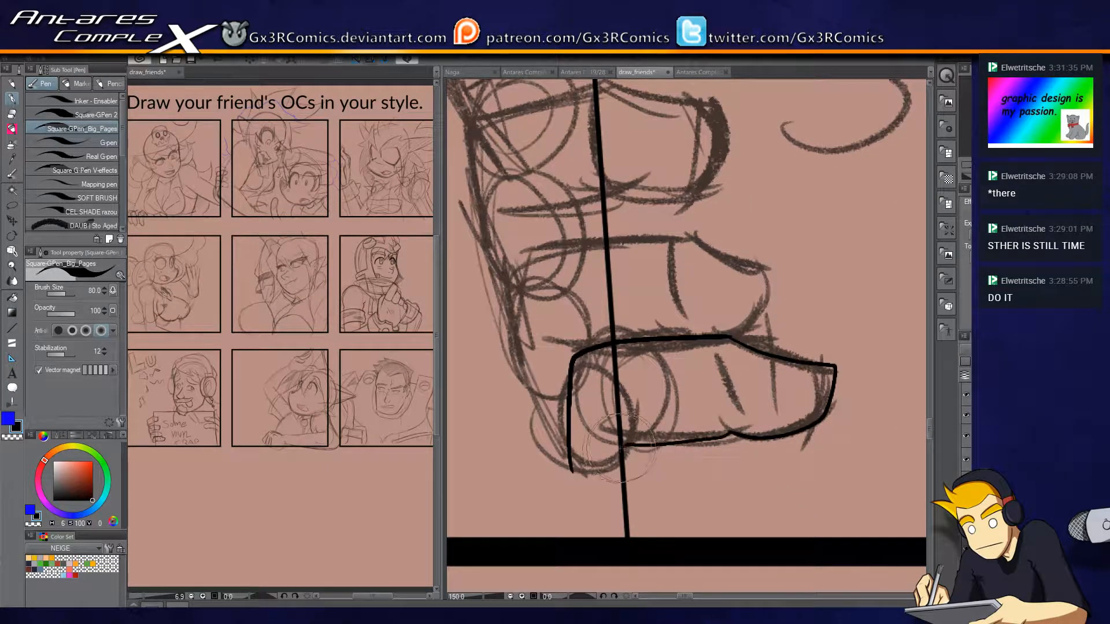
{"action": "key", "text": "ctrl+z"}
{"action": "left_click_drag", "start_coordinate": [729, 433], "coordinate": [623, 443]}
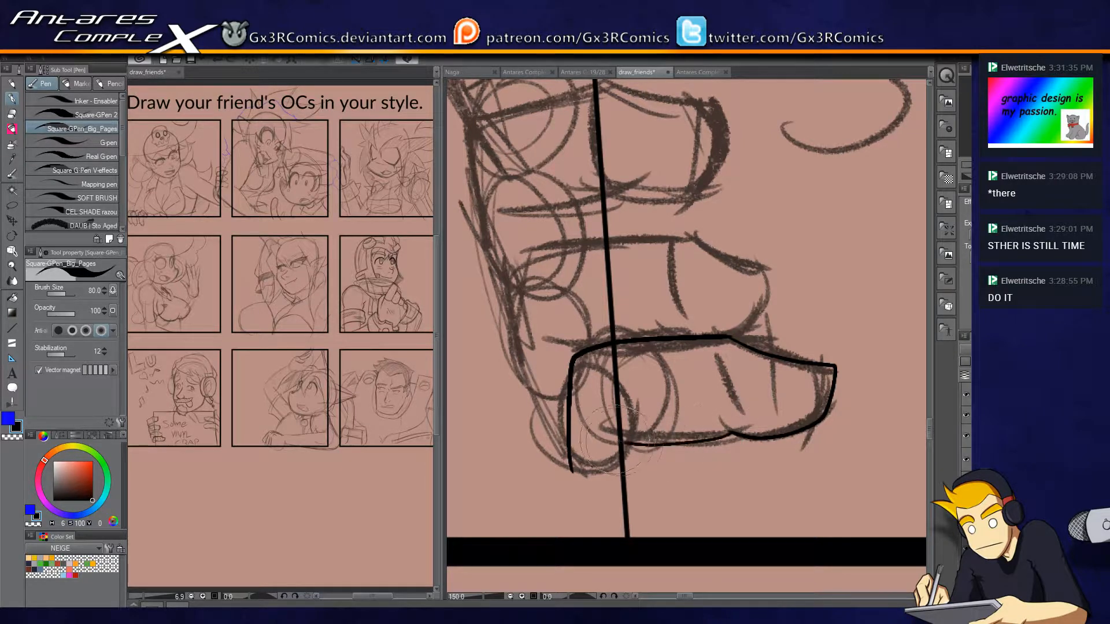
Close the curve below the lowest knuckle, erase the sign's edge crossing that finger and trim the curve's overshoot.
{"action": "key", "text": "e"}
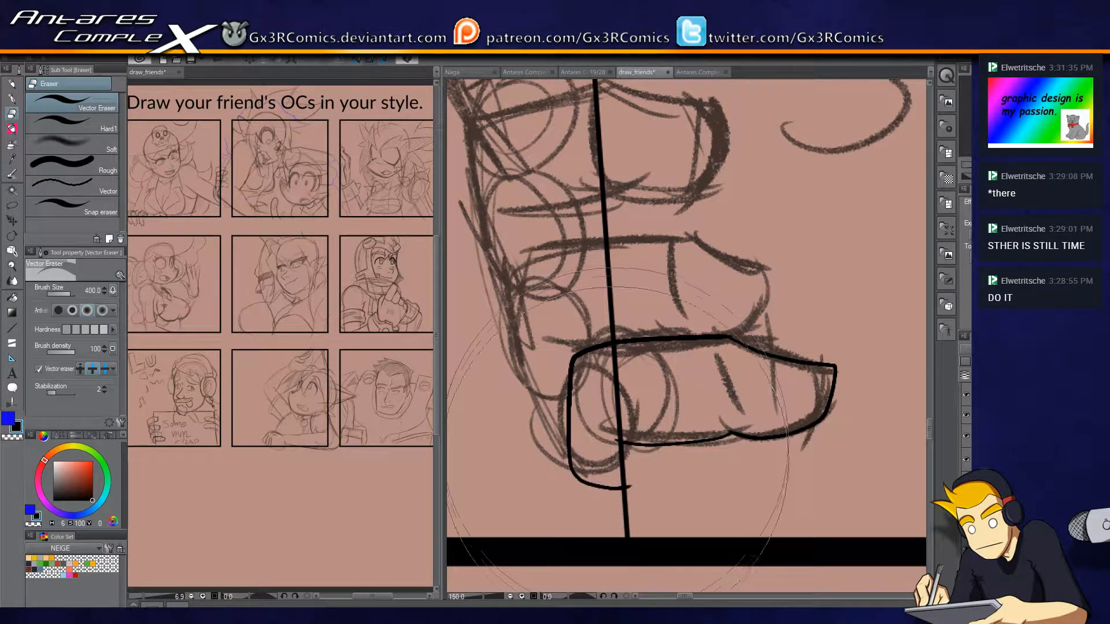
{"action": "key", "text": "p"}
{"action": "key", "text": "e"}
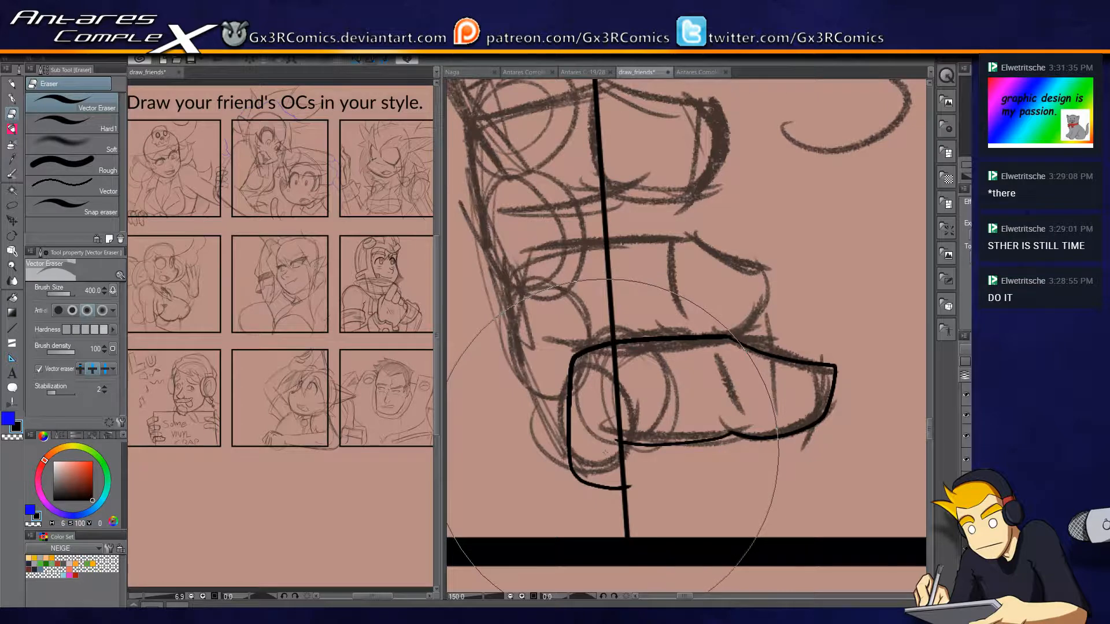
{"action": "key", "text": "p"}
{"action": "key", "text": "e"}
{"action": "left_click_drag", "start_coordinate": [617, 395], "coordinate": [682, 393]}
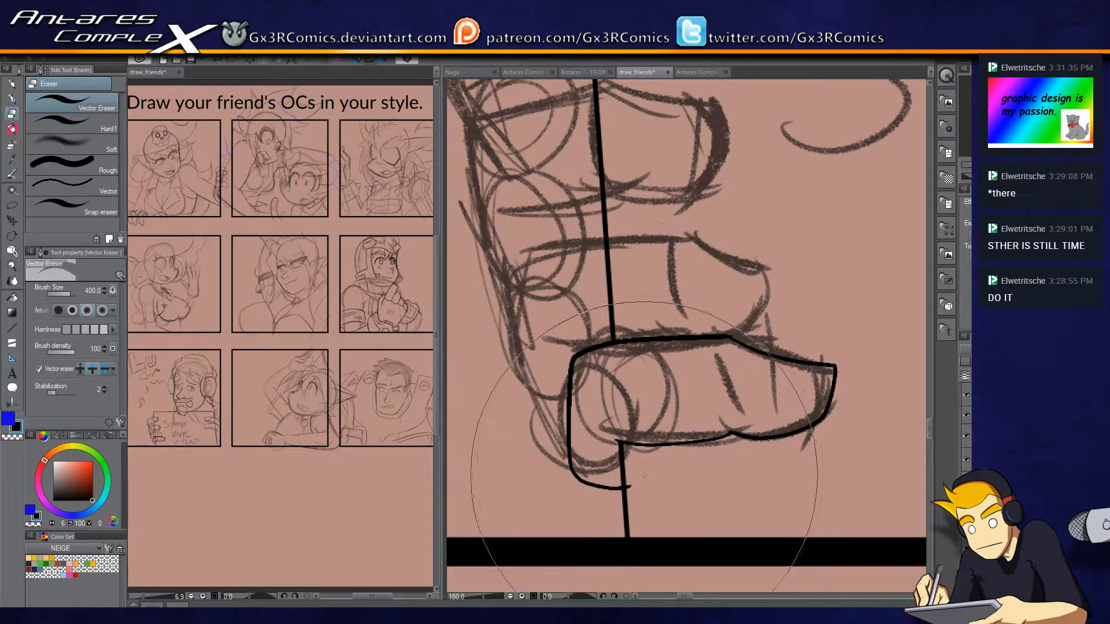
{"action": "left_click_drag", "start_coordinate": [641, 488], "coordinate": [626, 489]}
{"action": "key", "text": "p"}
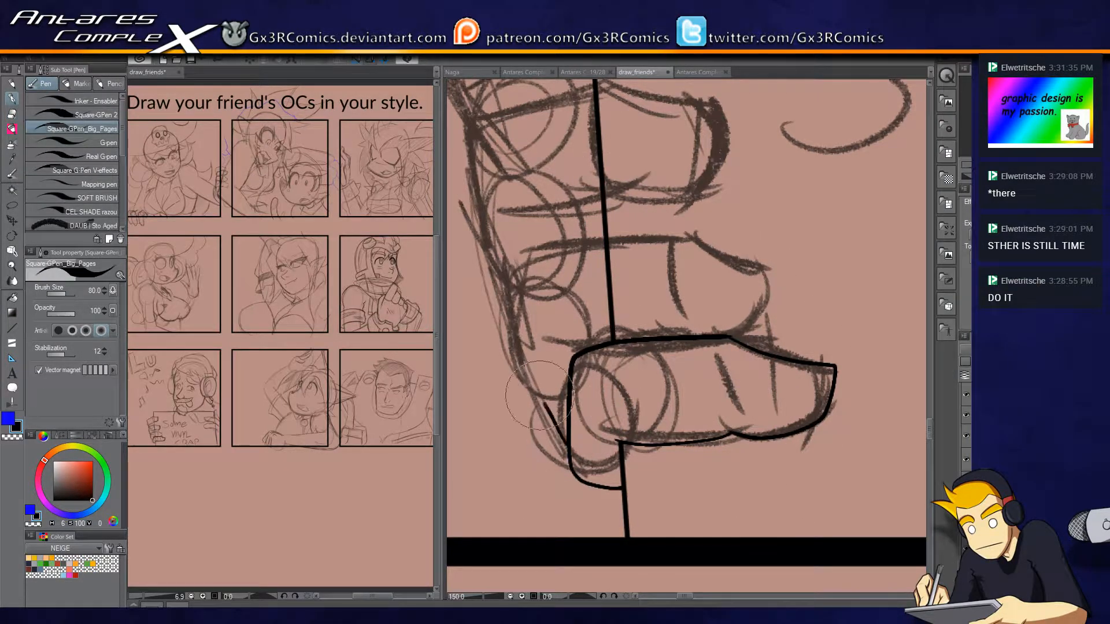
Ink the outline of the second finger from the bottom and erase the sign's edge running through it.
{"action": "mouse_move", "coordinate": [569, 445]}
{"action": "left_mouse_down"}
{"action": "mouse_move", "coordinate": [516, 315]}
{"action": "mouse_move", "coordinate": [529, 252]}
{"action": "mouse_move", "coordinate": [543, 264]}
{"action": "mouse_move", "coordinate": [523, 284]}
{"action": "mouse_move", "coordinate": [578, 255]}
{"action": "mouse_move", "coordinate": [695, 229]}
{"action": "mouse_move", "coordinate": [691, 244]}
{"action": "mouse_move", "coordinate": [674, 237]}
{"action": "mouse_move", "coordinate": [763, 278]}
{"action": "left_mouse_up"}
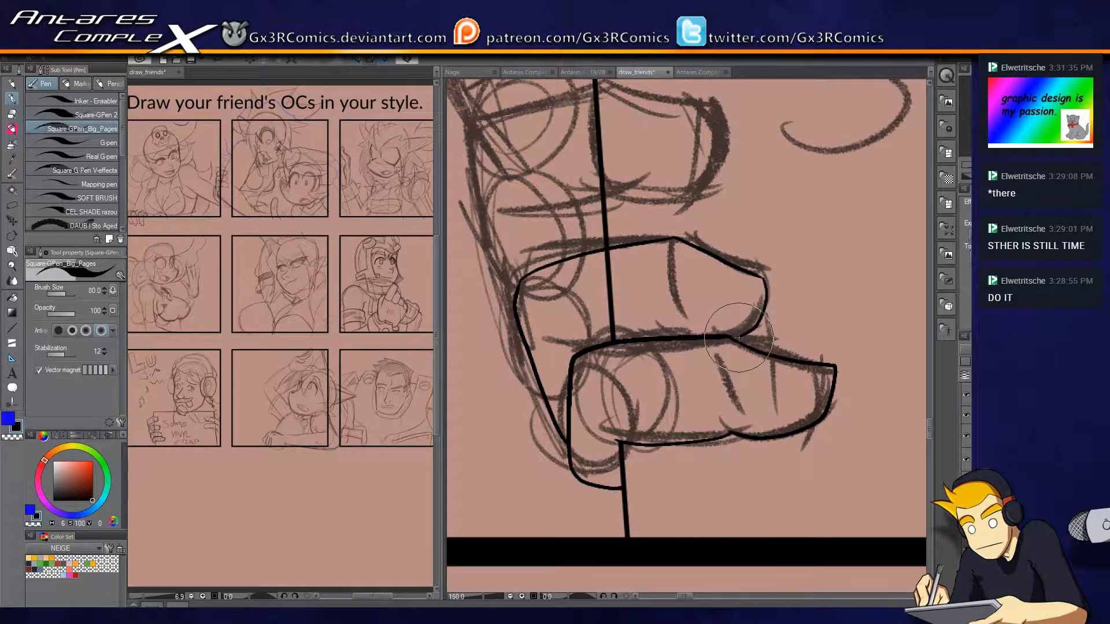
{"action": "mouse_move", "coordinate": [760, 276]}
{"action": "left_mouse_down"}
{"action": "mouse_move", "coordinate": [758, 319]}
{"action": "mouse_move", "coordinate": [733, 336]}
{"action": "left_mouse_up"}
{"action": "key", "text": "e"}
{"action": "left_click_drag", "start_coordinate": [617, 292], "coordinate": [627, 291]}
{"action": "left_click_drag", "start_coordinate": [509, 269], "coordinate": [547, 384]}
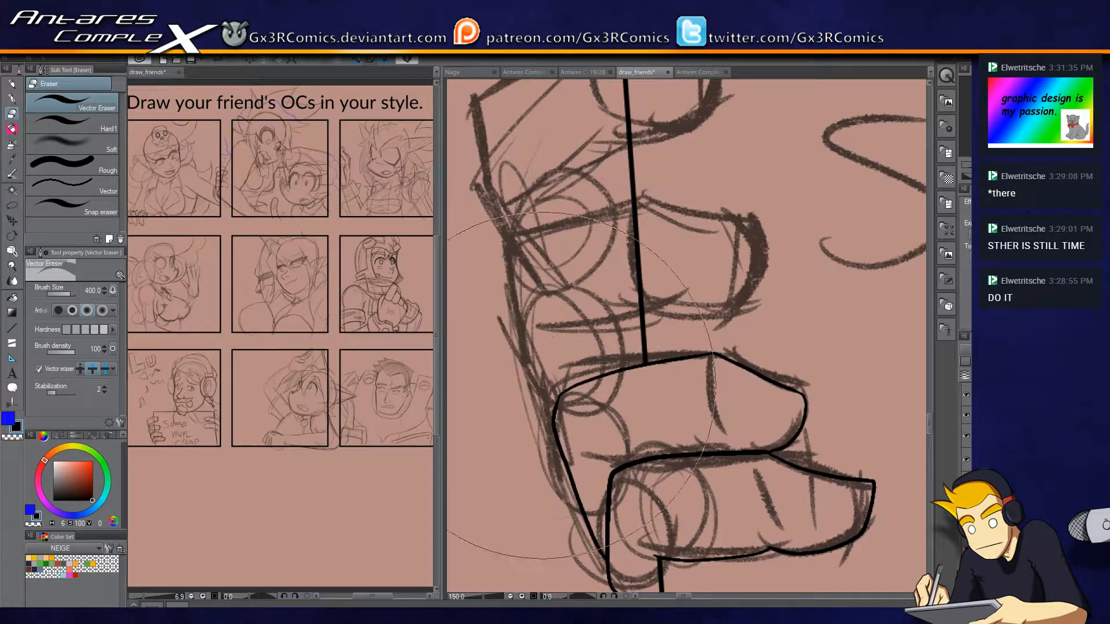
Reduce the vector eraser size to 300 and ink the second finger from the top along with the hand's outer edge.
{"action": "key", "text": "bracketleft"}
{"action": "key", "text": "p"}
{"action": "mouse_move", "coordinate": [555, 428]}
{"action": "left_mouse_down"}
{"action": "mouse_move", "coordinate": [503, 359]}
{"action": "mouse_move", "coordinate": [515, 264]}
{"action": "mouse_move", "coordinate": [635, 202]}
{"action": "left_mouse_up"}
{"action": "key", "text": "ctrl+z"}
{"action": "mouse_move", "coordinate": [512, 249]}
{"action": "left_mouse_down"}
{"action": "mouse_move", "coordinate": [638, 197]}
{"action": "mouse_move", "coordinate": [670, 197]}
{"action": "mouse_move", "coordinate": [651, 198]}
{"action": "mouse_move", "coordinate": [757, 218]}
{"action": "mouse_move", "coordinate": [763, 245]}
{"action": "left_mouse_up"}
{"action": "mouse_move", "coordinate": [702, 317]}
{"action": "left_mouse_down"}
{"action": "mouse_move", "coordinate": [644, 299]}
{"action": "mouse_move", "coordinate": [559, 320]}
{"action": "left_mouse_up"}
{"action": "key", "text": "ctrl+z"}
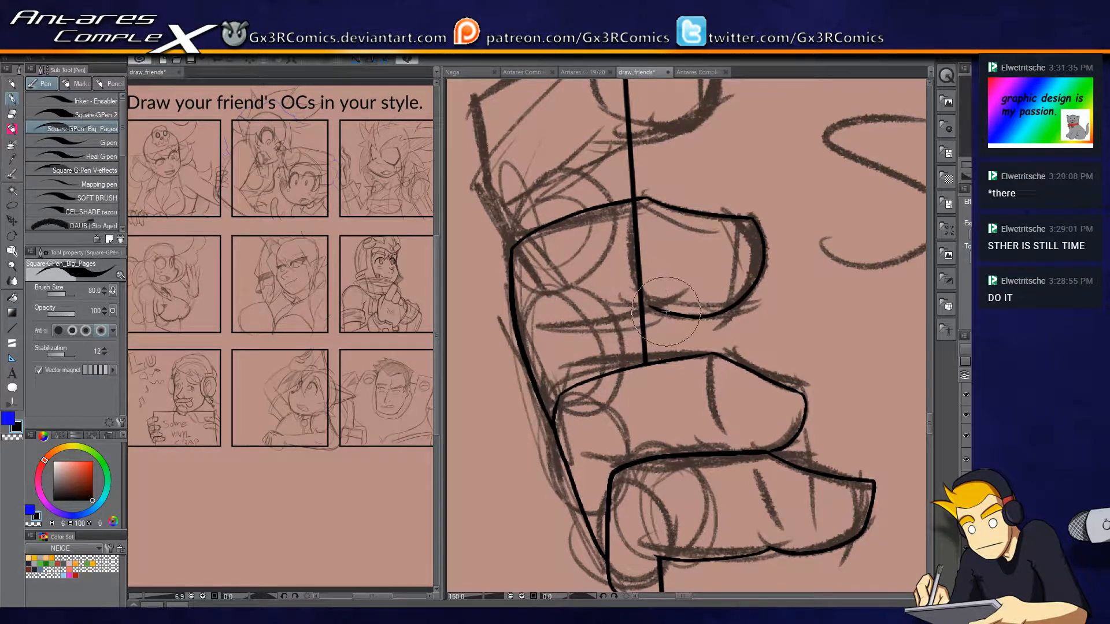
{"action": "left_click_drag", "start_coordinate": [599, 249], "coordinate": [561, 396]}
{"action": "left_click_drag", "start_coordinate": [610, 261], "coordinate": [692, 227]}
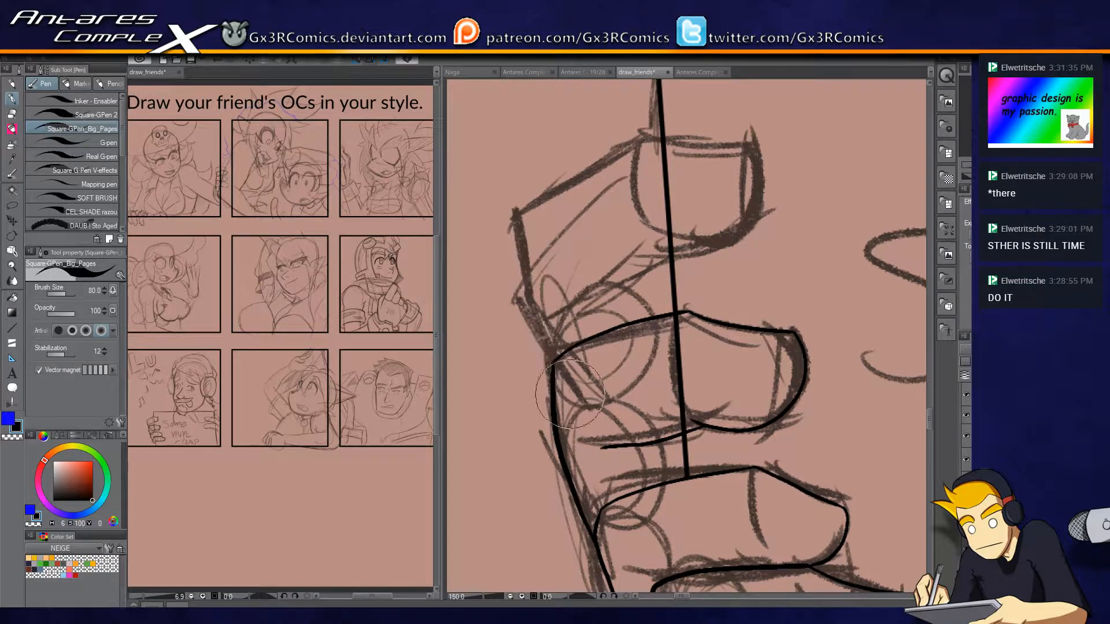
Ink the top finger's angular outline down to the next knuckle and erase the stray line end below it.
{"action": "mouse_move", "coordinate": [525, 296]}
{"action": "left_mouse_down"}
{"action": "mouse_move", "coordinate": [521, 220]}
{"action": "mouse_move", "coordinate": [578, 173]}
{"action": "mouse_move", "coordinate": [654, 124]}
{"action": "mouse_move", "coordinate": [600, 163]}
{"action": "mouse_move", "coordinate": [641, 140]}
{"action": "mouse_move", "coordinate": [747, 143]}
{"action": "mouse_move", "coordinate": [758, 191]}
{"action": "mouse_move", "coordinate": [734, 240]}
{"action": "mouse_move", "coordinate": [670, 255]}
{"action": "left_mouse_up"}
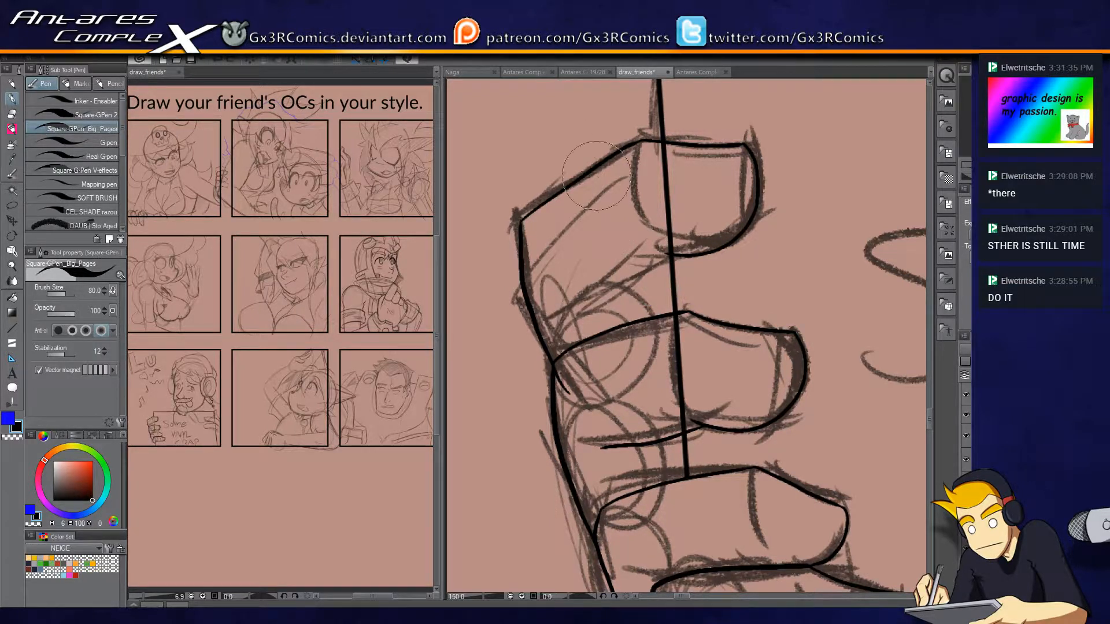
{"action": "mouse_move", "coordinate": [554, 316]}
{"action": "left_mouse_down"}
{"action": "mouse_move", "coordinate": [650, 265]}
{"action": "mouse_move", "coordinate": [566, 313]}
{"action": "left_mouse_up"}
{"action": "key", "text": "ctrl+z"}
{"action": "key", "text": "e"}
{"action": "left_click", "coordinate": [569, 390]}
{"action": "key", "text": "p"}
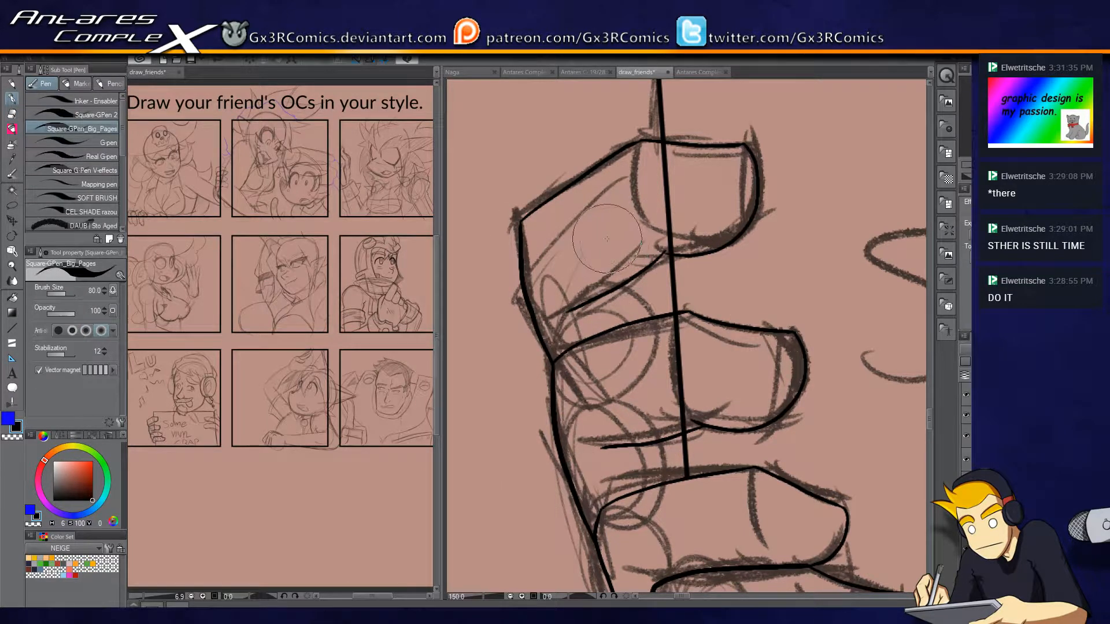
Ink a short line in the gap between the top two fingers and erase the sign's edge crossing both fingers.
{"action": "left_click_drag", "start_coordinate": [616, 248], "coordinate": [654, 315]}
{"action": "key", "text": "e"}
{"action": "left_click", "coordinate": [703, 247]}
{"action": "left_click", "coordinate": [709, 389]}
{"action": "key", "text": "p"}
{"action": "left_click_drag", "start_coordinate": [716, 511], "coordinate": [681, 368]}
{"action": "left_click_drag", "start_coordinate": [638, 291], "coordinate": [629, 348]}
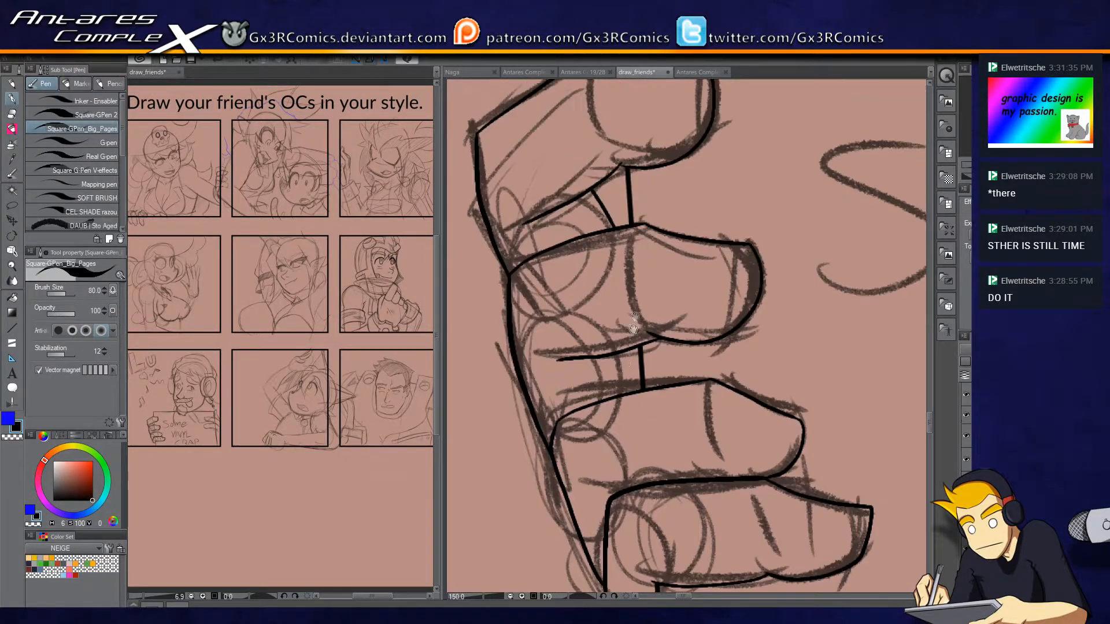
{"action": "mouse_move", "coordinate": [660, 101]}
{"action": "left_mouse_down"}
{"action": "mouse_move", "coordinate": [615, 264]}
{"action": "mouse_move", "coordinate": [610, 334]}
{"action": "left_mouse_up"}
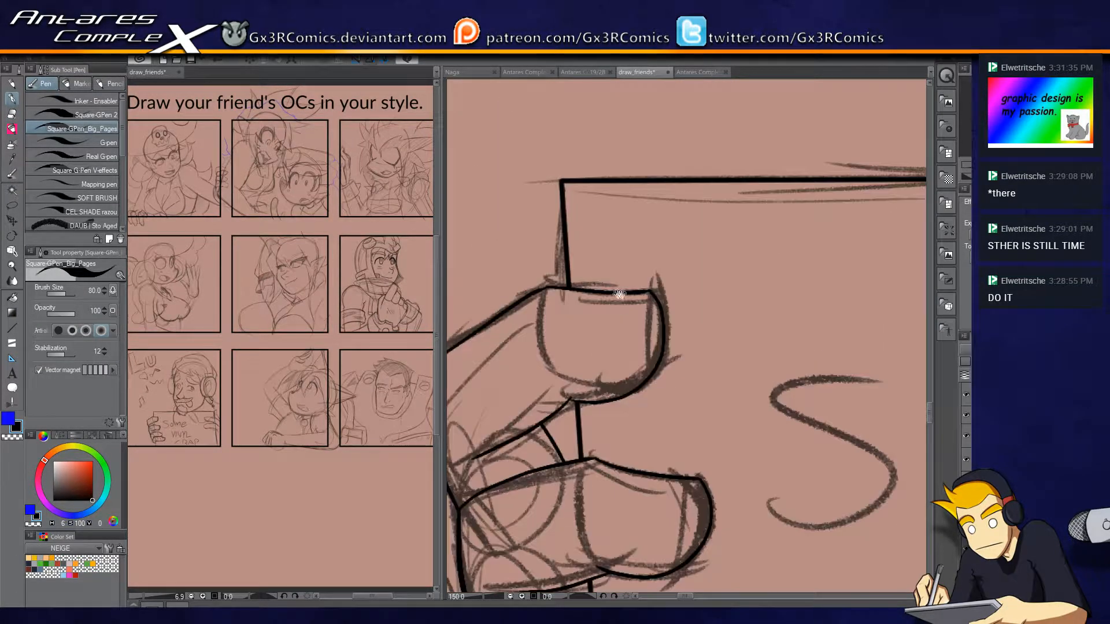
Ink the shoulder line from below the headphones to the panel's right border and erase the part overshooting the border.
{"action": "scroll", "coordinate": [679, 344], "scroll_direction": "down", "scroll_amount": 3}
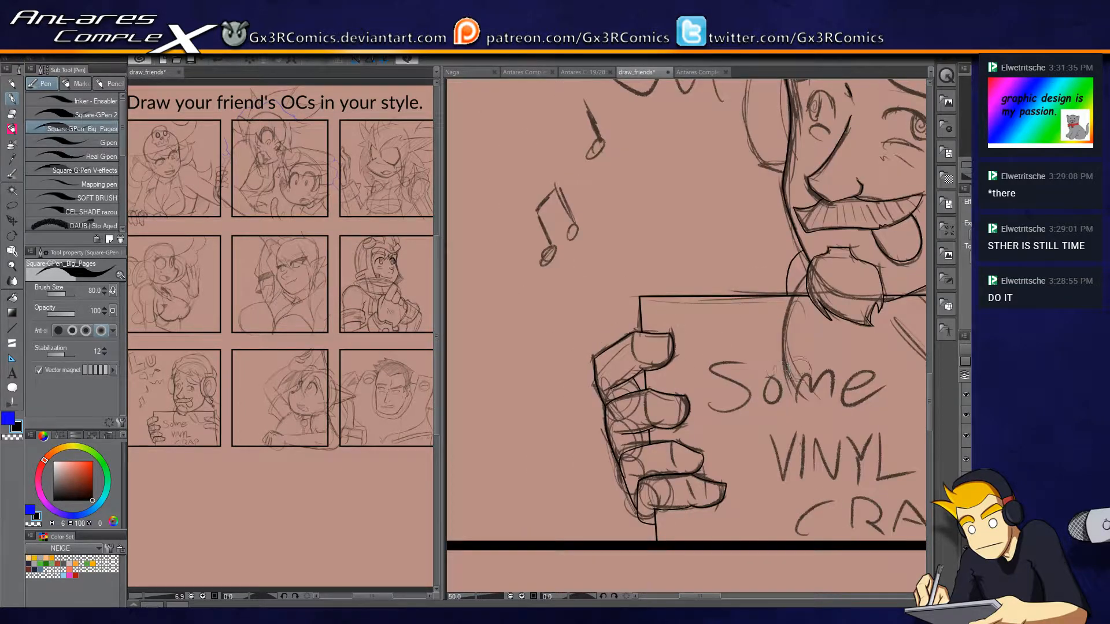
{"action": "left_click_drag", "start_coordinate": [824, 432], "coordinate": [546, 429]}
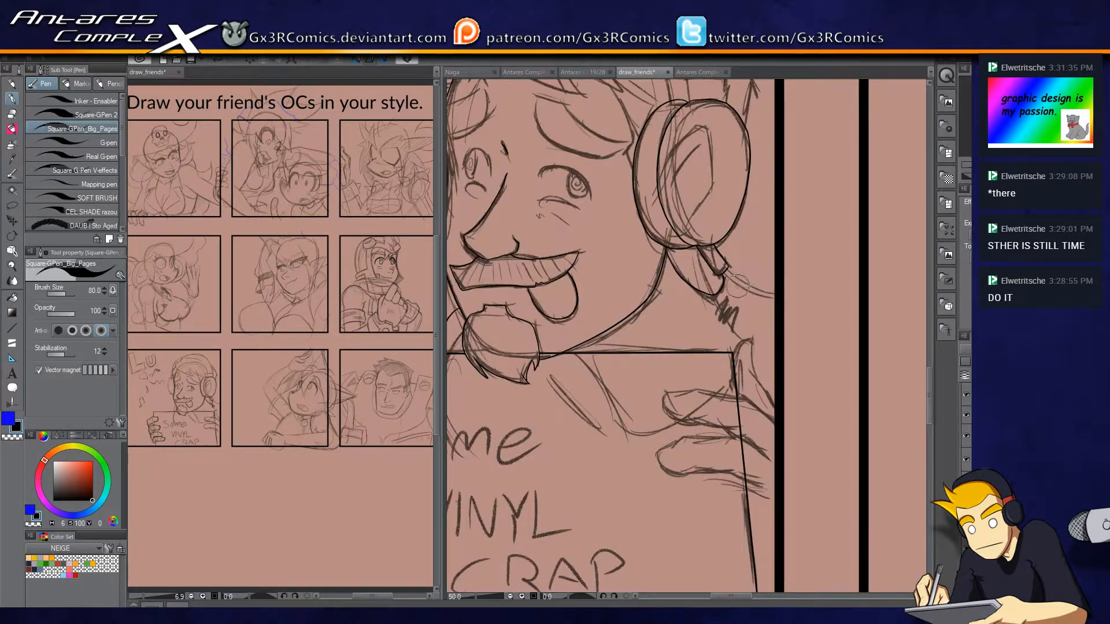
{"action": "scroll", "coordinate": [743, 281], "scroll_direction": "up", "scroll_amount": 1}
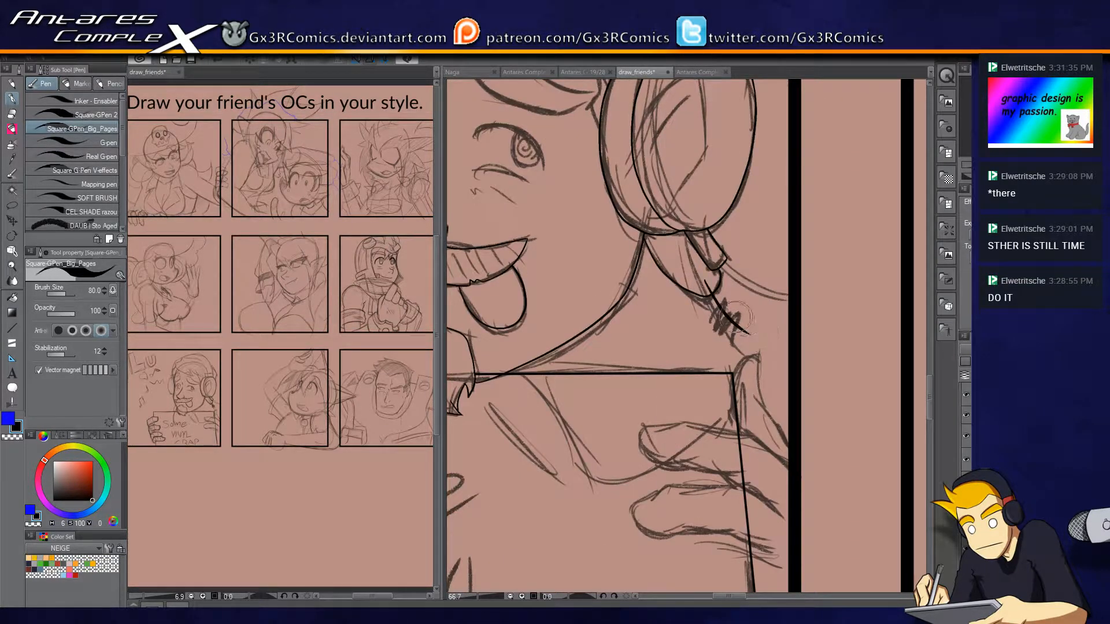
{"action": "scroll", "coordinate": [733, 320], "scroll_direction": "up", "scroll_amount": 1}
{"action": "key", "text": "e"}
{"action": "left_click", "coordinate": [696, 267]}
{"action": "key", "text": "p"}
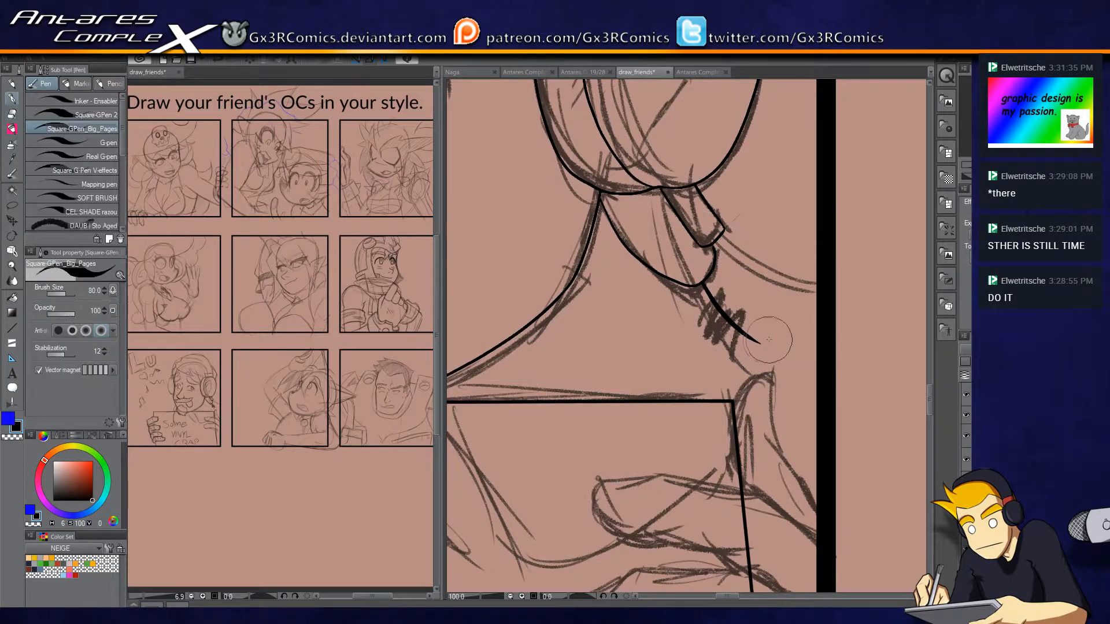
{"action": "mouse_move", "coordinate": [757, 343]}
{"action": "left_mouse_down"}
{"action": "mouse_move", "coordinate": [828, 363]}
{"action": "mouse_move", "coordinate": [857, 348]}
{"action": "left_mouse_up"}
{"action": "key", "text": "ctrl+z"}
{"action": "left_click_drag", "start_coordinate": [789, 350], "coordinate": [868, 348]}
{"action": "key", "text": "e"}
{"action": "left_click", "coordinate": [849, 370]}
Ink the outer edge of the thumb behind the sign's right edge, from the panel border up to its tip.
{"action": "left_click_drag", "start_coordinate": [729, 420], "coordinate": [745, 318]}
{"action": "key", "text": "p"}
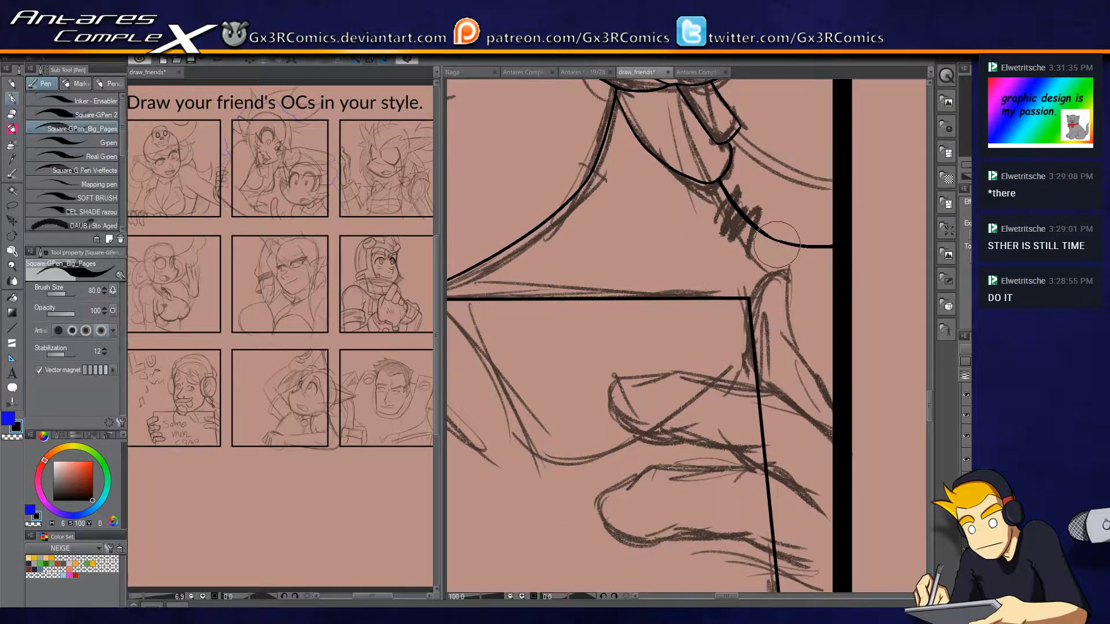
{"action": "left_click_drag", "start_coordinate": [795, 338], "coordinate": [747, 249]}
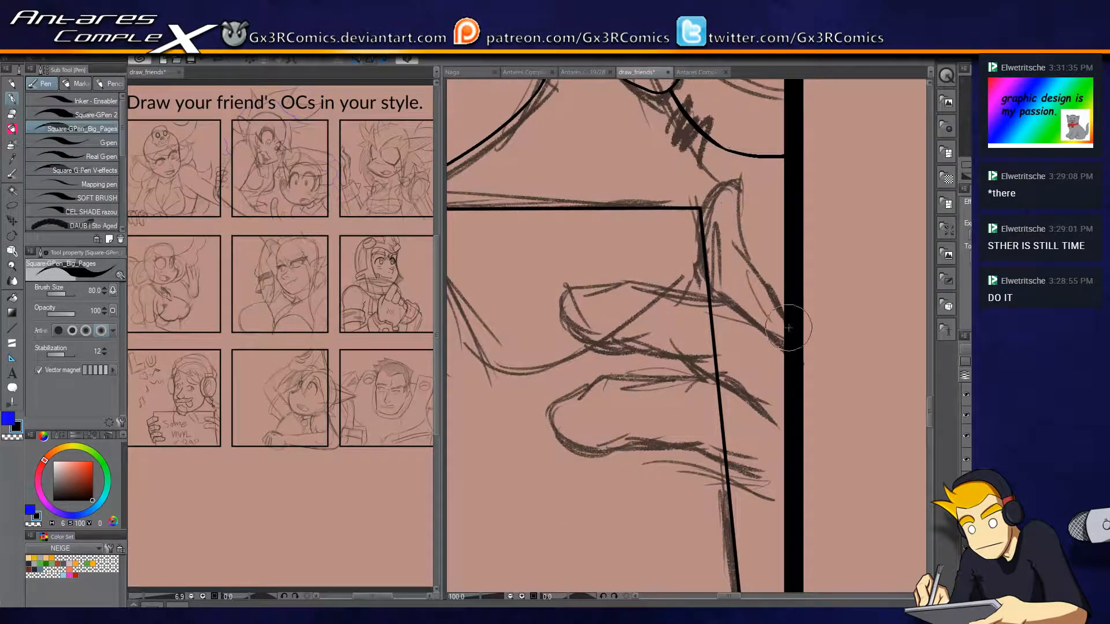
{"action": "mouse_move", "coordinate": [785, 308]}
{"action": "left_mouse_down"}
{"action": "mouse_move", "coordinate": [746, 255]}
{"action": "mouse_move", "coordinate": [746, 185]}
{"action": "left_mouse_up"}
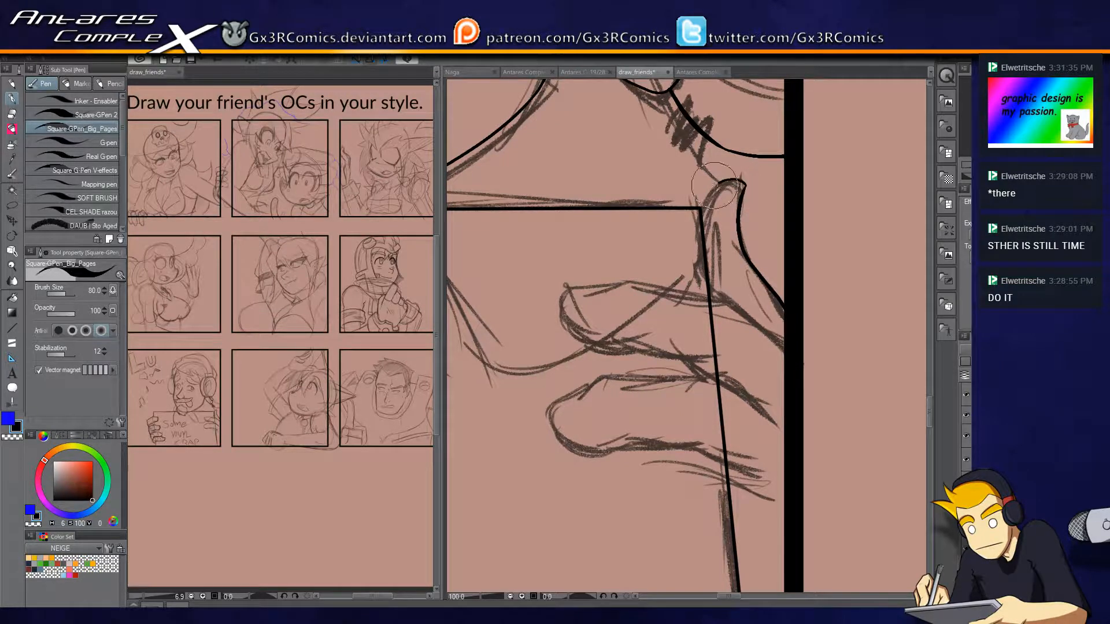
{"action": "left_click_drag", "start_coordinate": [758, 354], "coordinate": [742, 287]}
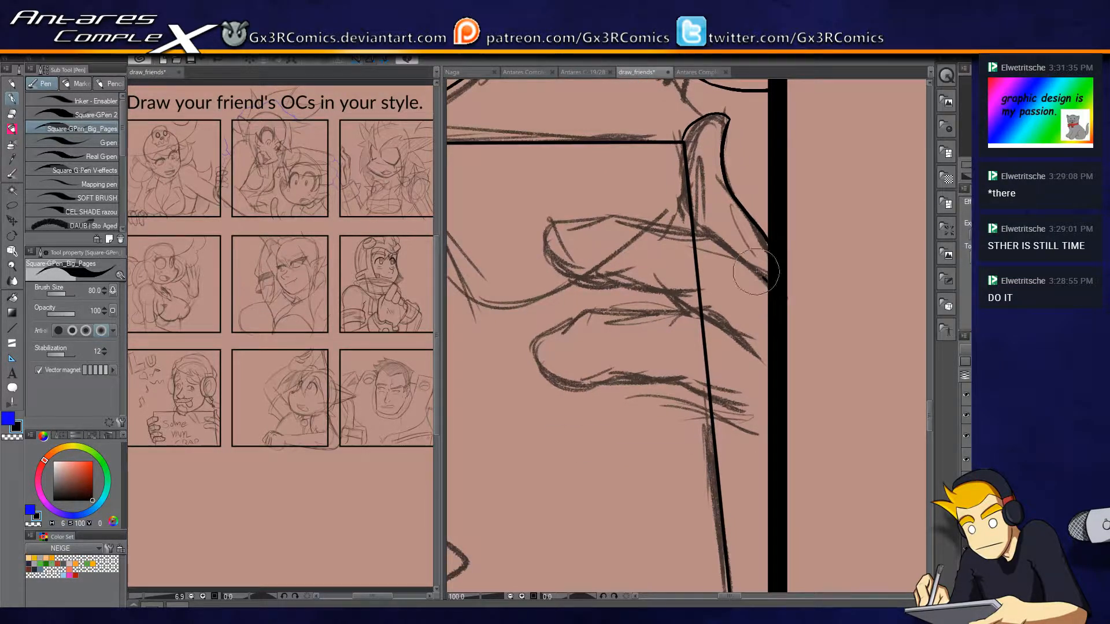
Ink the outline of the upper finger holding the sign's right side, from the fingertip to the panel border.
{"action": "left_click_drag", "start_coordinate": [584, 217], "coordinate": [691, 226]}
{"action": "scroll", "coordinate": [694, 256], "scroll_direction": "up", "scroll_amount": 1}
{"action": "mouse_move", "coordinate": [643, 173]}
{"action": "left_mouse_down"}
{"action": "mouse_move", "coordinate": [667, 318]}
{"action": "mouse_move", "coordinate": [704, 177]}
{"action": "left_mouse_up"}
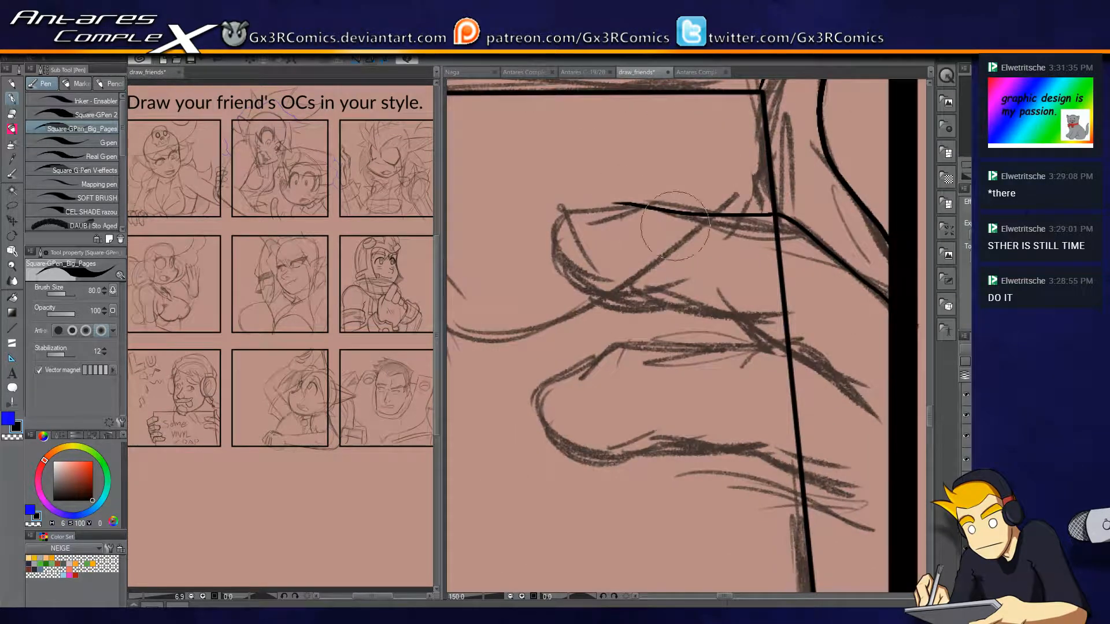
{"action": "mouse_move", "coordinate": [889, 299]}
{"action": "left_mouse_down"}
{"action": "mouse_move", "coordinate": [792, 232]}
{"action": "mouse_move", "coordinate": [677, 203]}
{"action": "mouse_move", "coordinate": [569, 209]}
{"action": "mouse_move", "coordinate": [648, 296]}
{"action": "mouse_move", "coordinate": [792, 326]}
{"action": "left_mouse_up"}
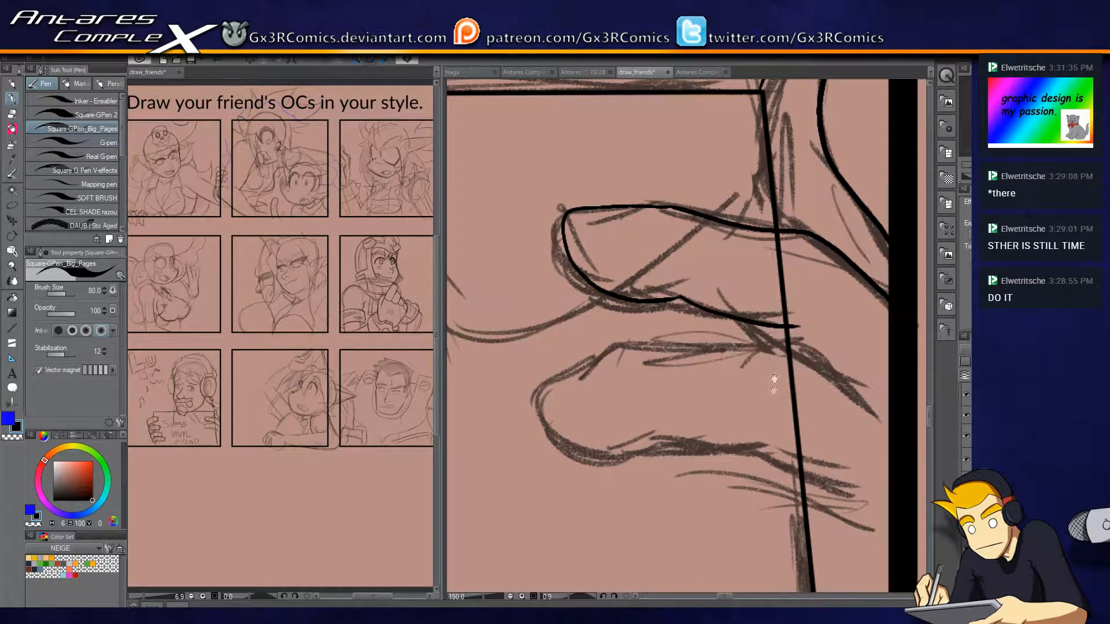
Ink the outline of the lower finger holding the sign's right side, including its upper edge and underside.
{"action": "left_click_drag", "start_coordinate": [771, 370], "coordinate": [748, 284]}
{"action": "mouse_move", "coordinate": [868, 333]}
{"action": "left_mouse_down"}
{"action": "mouse_move", "coordinate": [810, 286]}
{"action": "mouse_move", "coordinate": [597, 257]}
{"action": "mouse_move", "coordinate": [514, 314]}
{"action": "mouse_move", "coordinate": [632, 384]}
{"action": "left_mouse_up"}
{"action": "key", "text": "ctrl+z"}
{"action": "mouse_move", "coordinate": [513, 314]}
{"action": "left_mouse_down"}
{"action": "mouse_move", "coordinate": [612, 369]}
{"action": "mouse_move", "coordinate": [783, 349]}
{"action": "mouse_move", "coordinate": [844, 422]}
{"action": "left_mouse_up"}
Erase the sign's right edge where it crosses the two fingers and trim its end to the lower finger's underside.
{"action": "key", "text": "e"}
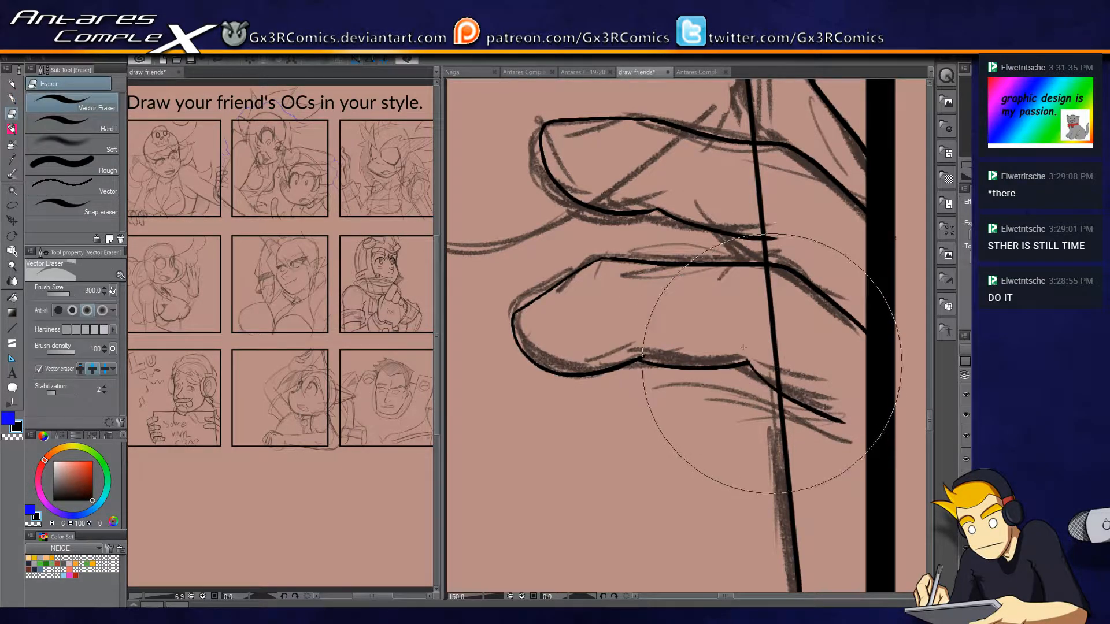
{"action": "key", "text": "p"}
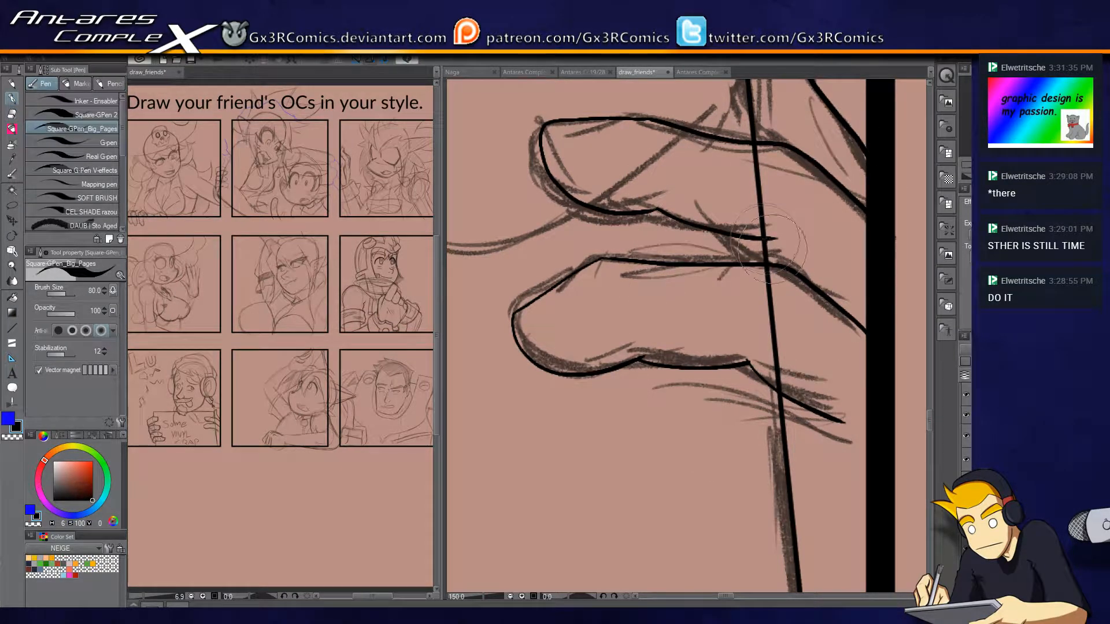
{"action": "key", "text": "e"}
{"action": "left_click", "coordinate": [760, 205]}
{"action": "left_click", "coordinate": [780, 296]}
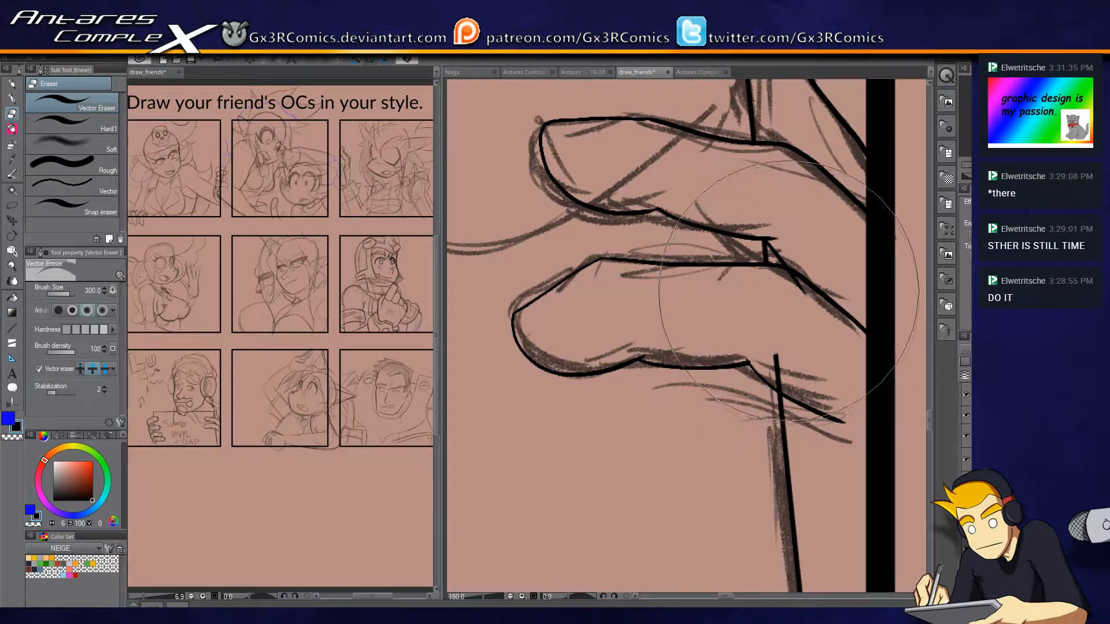
{"action": "left_click", "coordinate": [801, 294]}
{"action": "left_click", "coordinate": [774, 375]}
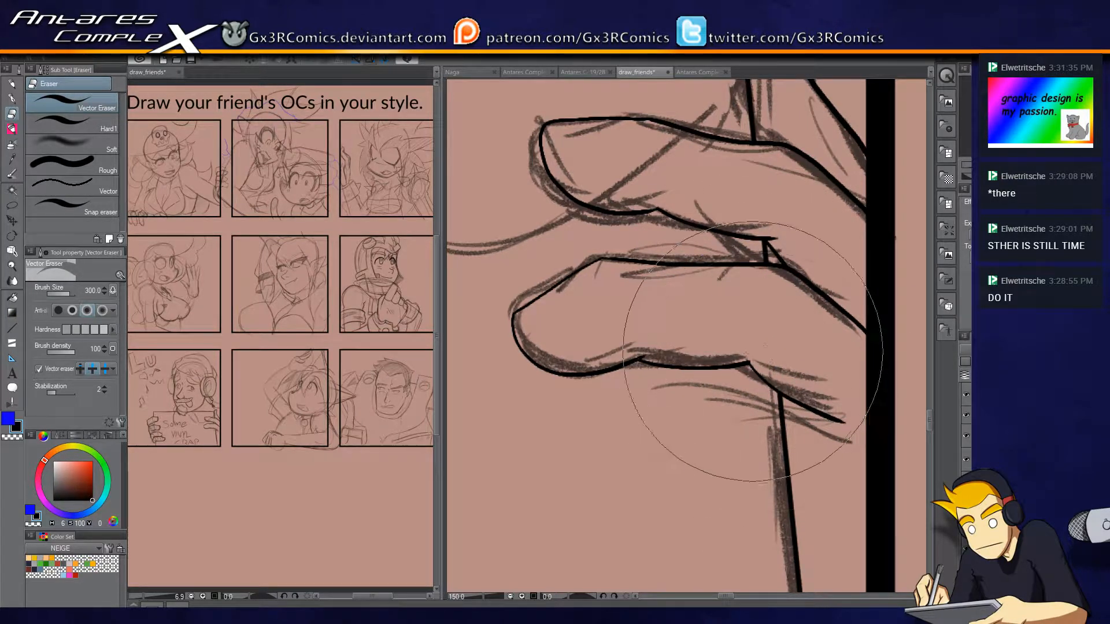
{"action": "key", "text": "p"}
{"action": "mouse_move", "coordinate": [812, 514]}
{"action": "left_mouse_down"}
{"action": "mouse_move", "coordinate": [776, 292]}
{"action": "mouse_move", "coordinate": [797, 263]}
{"action": "left_mouse_up"}
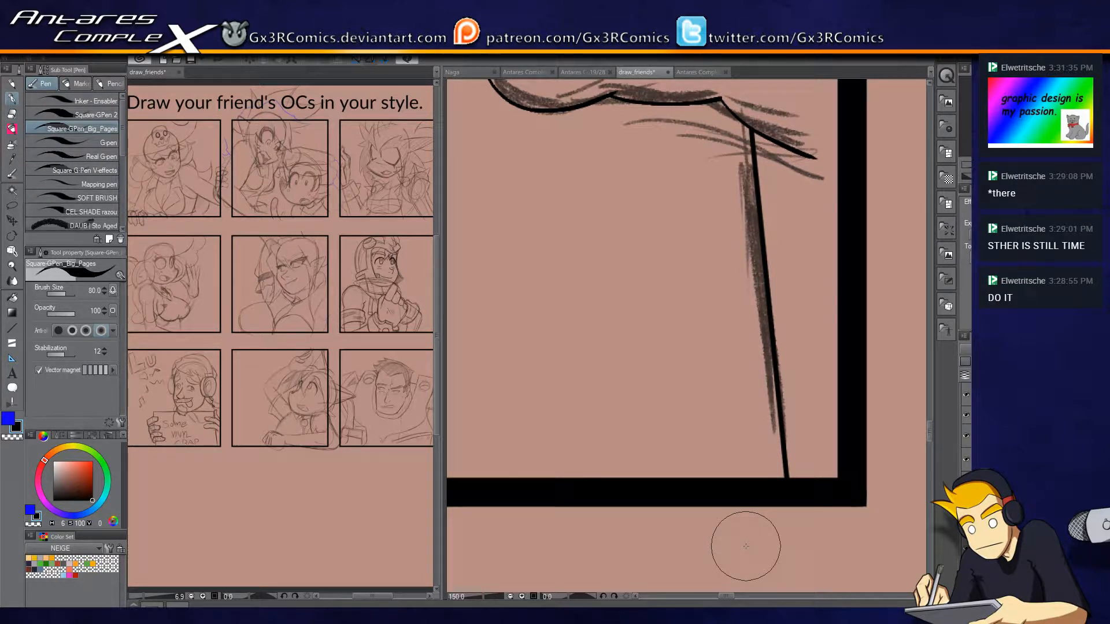
Sketch a third finger with its rounded knuckle below the two inked fingers, across the sign's right edge.
{"action": "scroll", "coordinate": [687, 348], "scroll_direction": "down", "scroll_amount": 2}
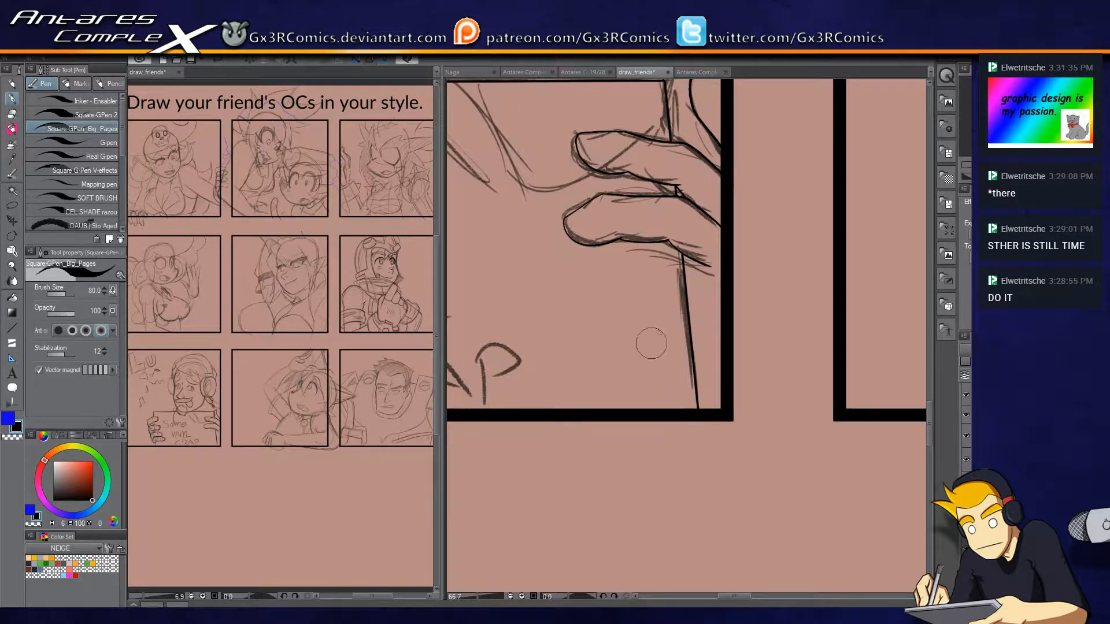
{"action": "scroll", "coordinate": [659, 253], "scroll_direction": "up", "scroll_amount": 3}
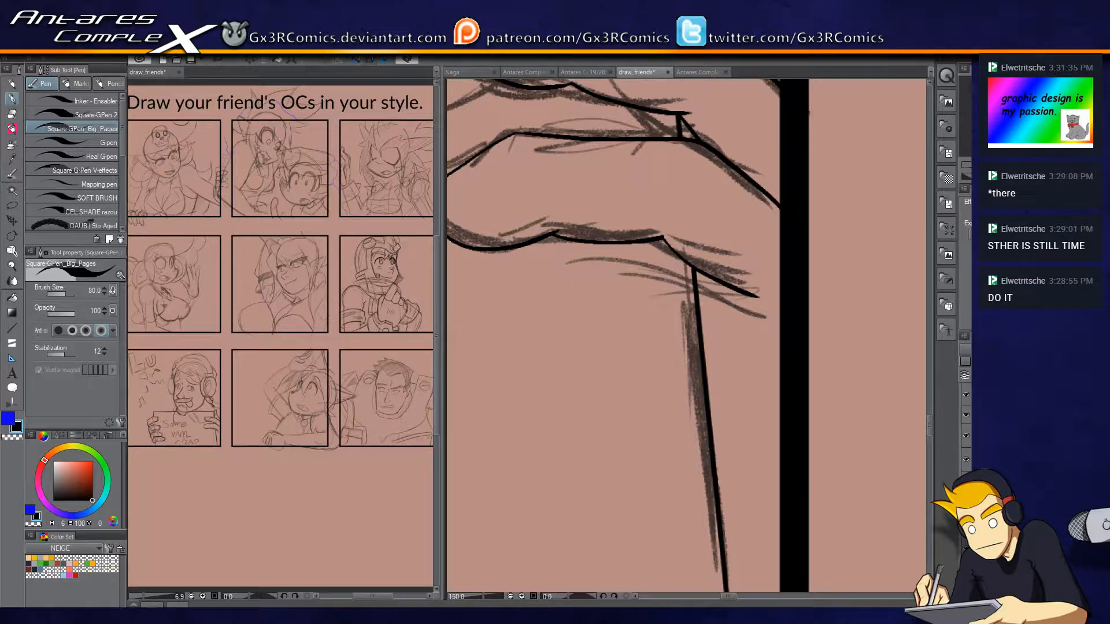
{"action": "key", "text": "p"}
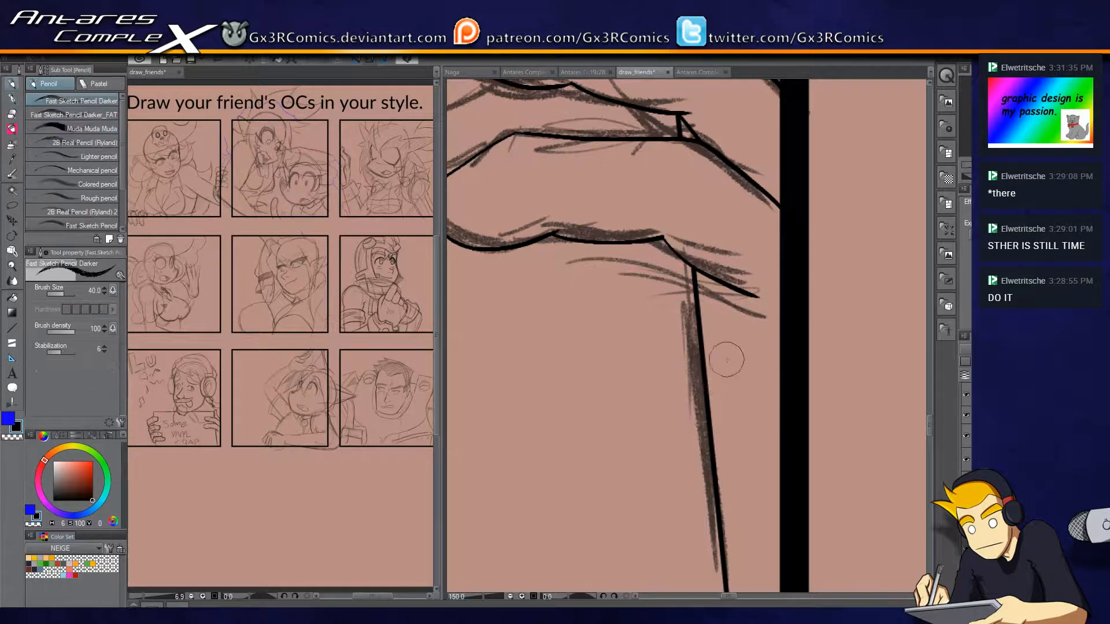
{"action": "left_click_drag", "start_coordinate": [779, 314], "coordinate": [780, 392]}
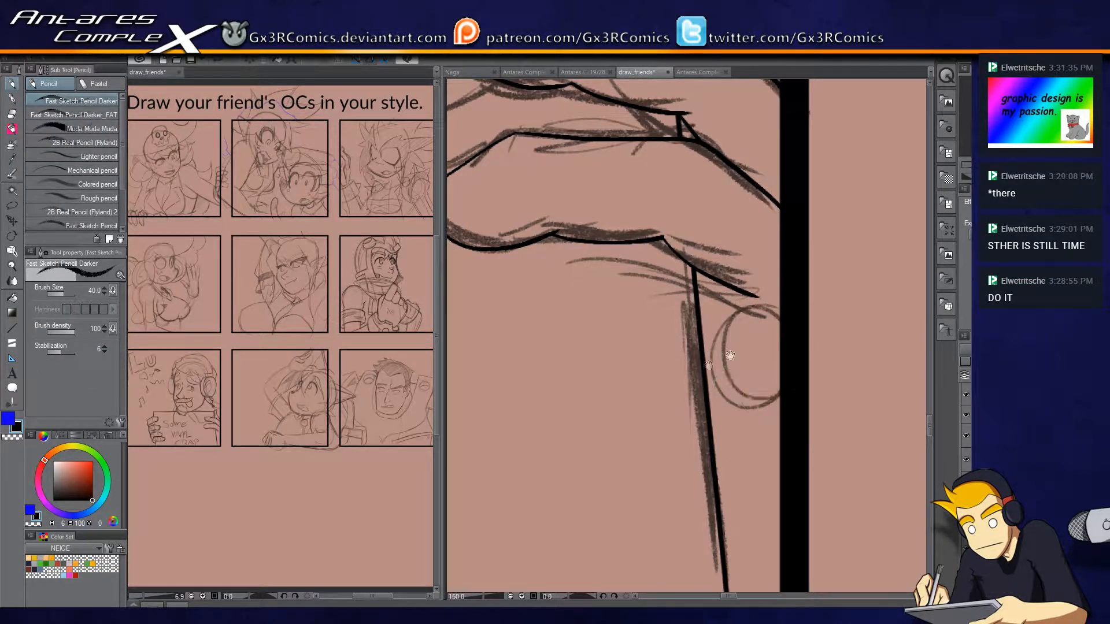
{"action": "left_click_drag", "start_coordinate": [743, 356], "coordinate": [823, 364]}
{"action": "mouse_move", "coordinate": [834, 300]}
{"action": "left_mouse_down"}
{"action": "mouse_move", "coordinate": [814, 385]}
{"action": "mouse_move", "coordinate": [758, 303]}
{"action": "mouse_move", "coordinate": [805, 268]}
{"action": "mouse_move", "coordinate": [817, 286]}
{"action": "mouse_move", "coordinate": [598, 318]}
{"action": "left_mouse_up"}
{"action": "key", "text": "ctrl+z"}
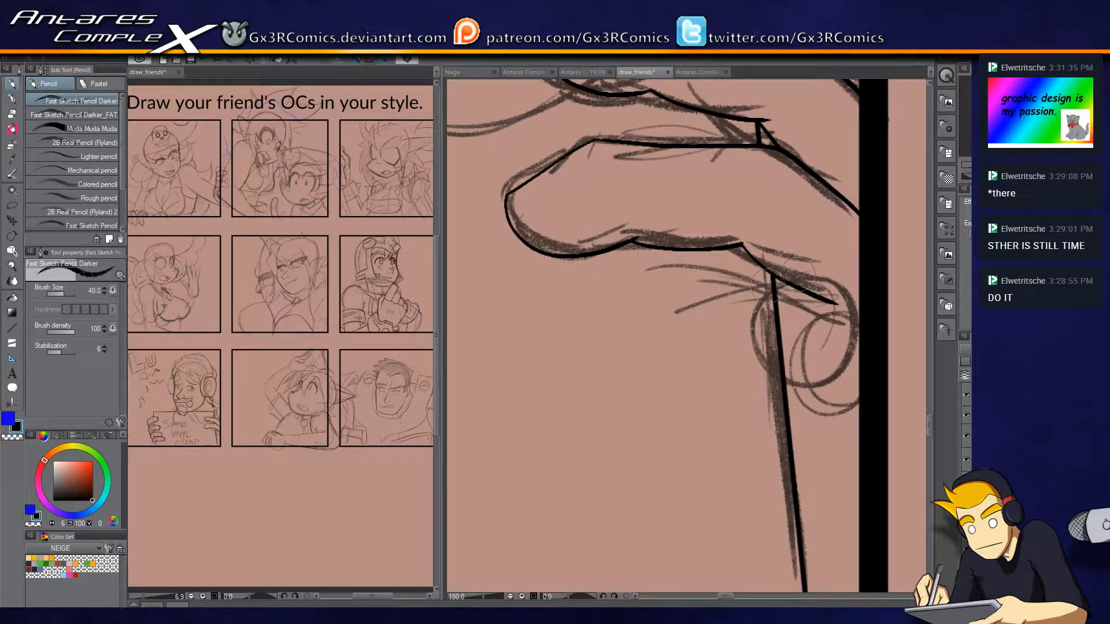
{"action": "left_click_drag", "start_coordinate": [771, 286], "coordinate": [676, 321]}
{"action": "left_click_drag", "start_coordinate": [766, 292], "coordinate": [663, 322]}
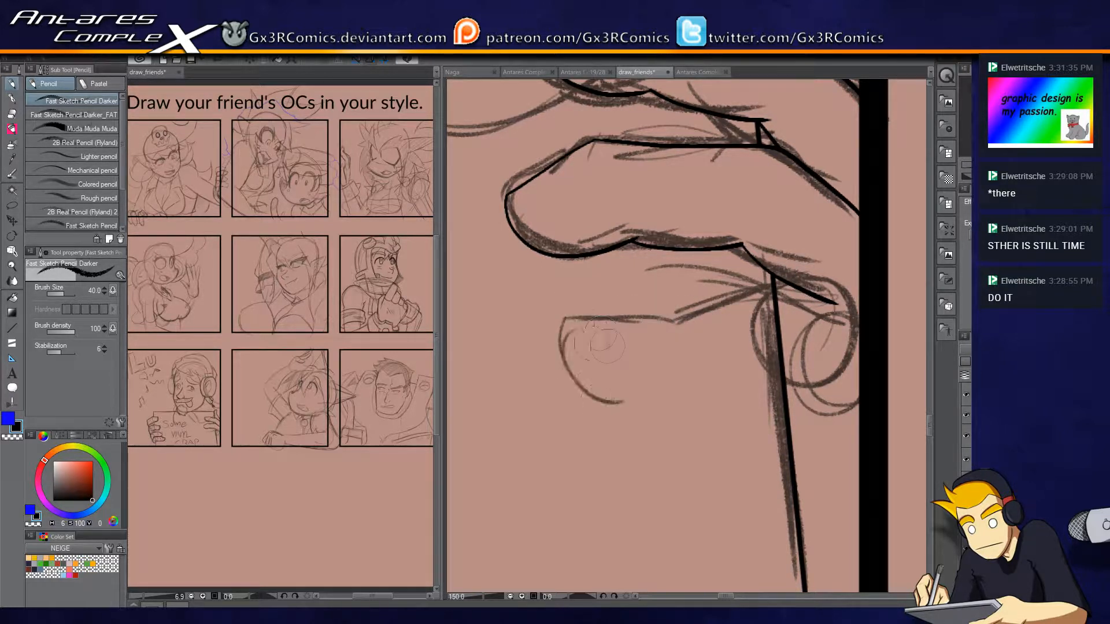
{"action": "mouse_move", "coordinate": [682, 317]}
{"action": "left_mouse_down"}
{"action": "mouse_move", "coordinate": [583, 348]}
{"action": "mouse_move", "coordinate": [583, 336]}
{"action": "mouse_move", "coordinate": [659, 382]}
{"action": "mouse_move", "coordinate": [698, 375]}
{"action": "mouse_move", "coordinate": [695, 397]}
{"action": "mouse_move", "coordinate": [685, 390]}
{"action": "mouse_move", "coordinate": [743, 395]}
{"action": "left_mouse_up"}
{"action": "left_click_drag", "start_coordinate": [671, 408], "coordinate": [833, 369]}
Sketch a shorter fourth finger with its rounded knuckle beneath the third one, reaching the panel border.
{"action": "mouse_move", "coordinate": [779, 282]}
{"action": "left_mouse_down"}
{"action": "mouse_move", "coordinate": [825, 260]}
{"action": "mouse_move", "coordinate": [856, 309]}
{"action": "left_mouse_up"}
{"action": "mouse_move", "coordinate": [877, 424]}
{"action": "left_mouse_down"}
{"action": "mouse_move", "coordinate": [859, 257]}
{"action": "mouse_move", "coordinate": [869, 276]}
{"action": "mouse_move", "coordinate": [797, 340]}
{"action": "mouse_move", "coordinate": [830, 347]}
{"action": "left_mouse_up"}
{"action": "left_click_drag", "start_coordinate": [852, 236], "coordinate": [717, 277]}
{"action": "mouse_move", "coordinate": [794, 251]}
{"action": "left_mouse_down"}
{"action": "mouse_move", "coordinate": [670, 288]}
{"action": "mouse_move", "coordinate": [622, 341]}
{"action": "mouse_move", "coordinate": [702, 376]}
{"action": "mouse_move", "coordinate": [815, 356]}
{"action": "left_mouse_up"}
{"action": "left_click_drag", "start_coordinate": [696, 373], "coordinate": [831, 341]}
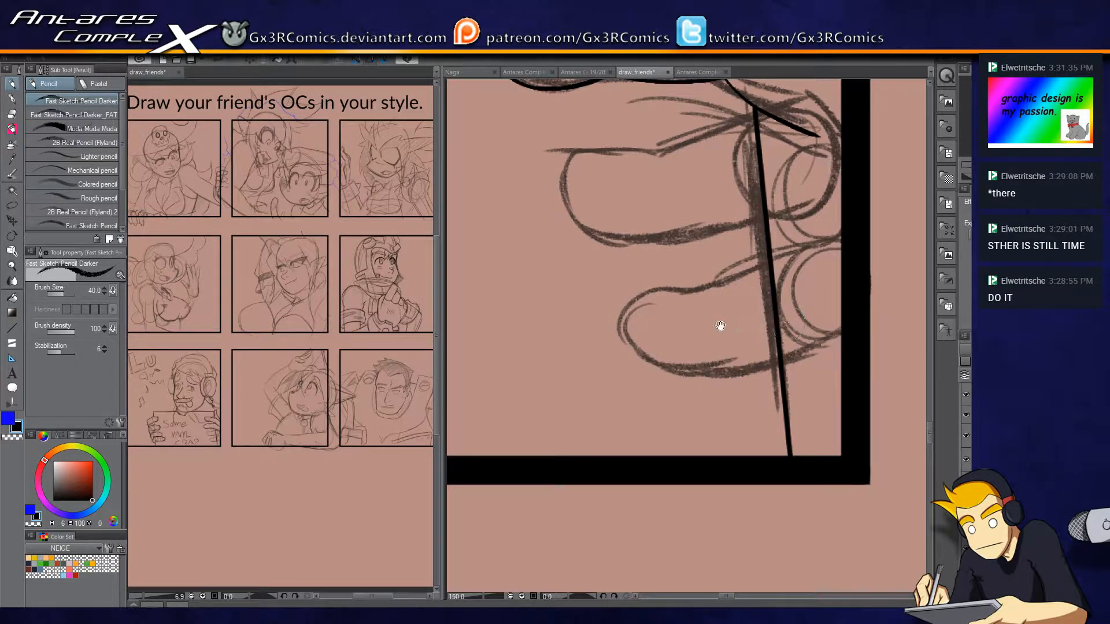
{"action": "left_click_drag", "start_coordinate": [721, 327], "coordinate": [690, 487]}
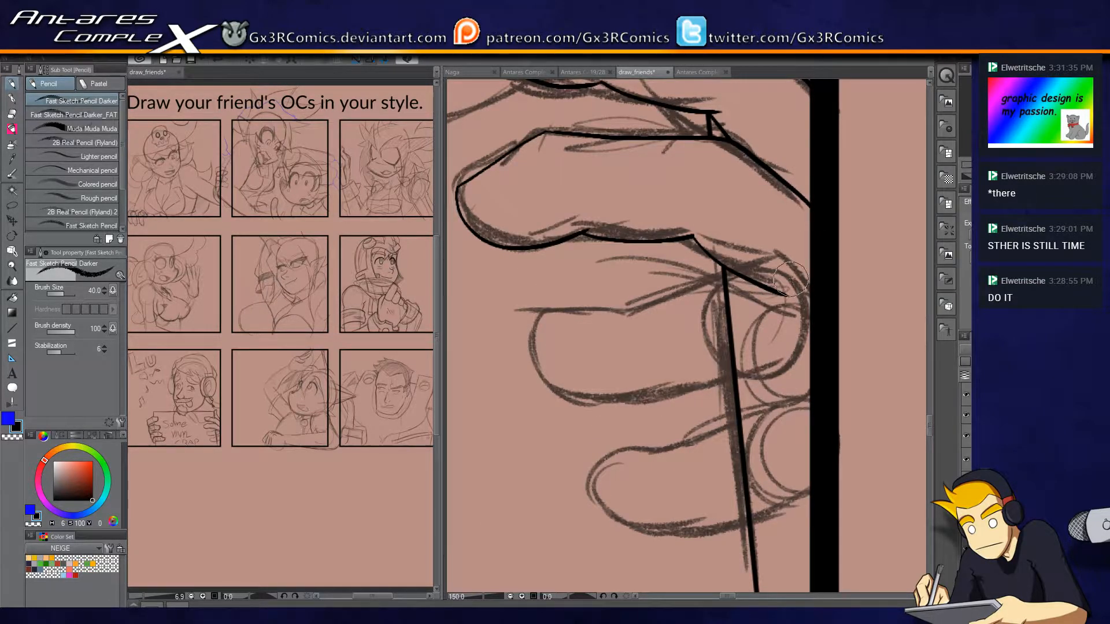
Ink the third finger's knuckle, fingertip and underside, and erase the sign's edge where it crosses the finger.
{"action": "scroll", "coordinate": [804, 295], "scroll_direction": "up", "scroll_amount": 2}
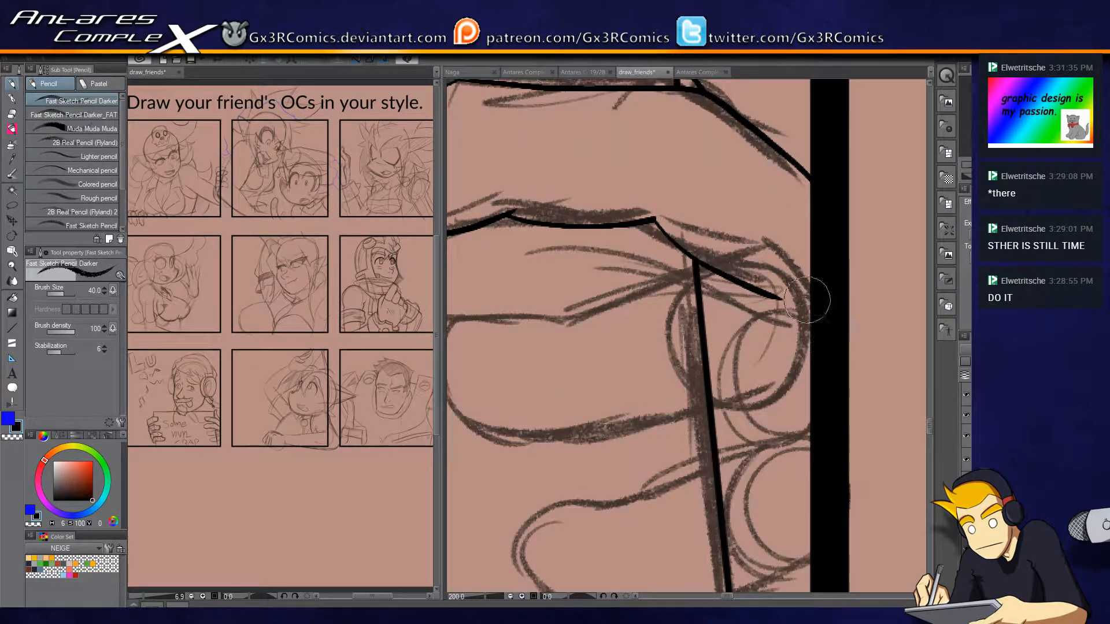
{"action": "key", "text": "ctrl+z"}
{"action": "key", "text": "p"}
{"action": "mouse_move", "coordinate": [812, 299]}
{"action": "left_mouse_down"}
{"action": "mouse_move", "coordinate": [756, 237]}
{"action": "mouse_move", "coordinate": [585, 319]}
{"action": "mouse_move", "coordinate": [675, 295]}
{"action": "left_mouse_up"}
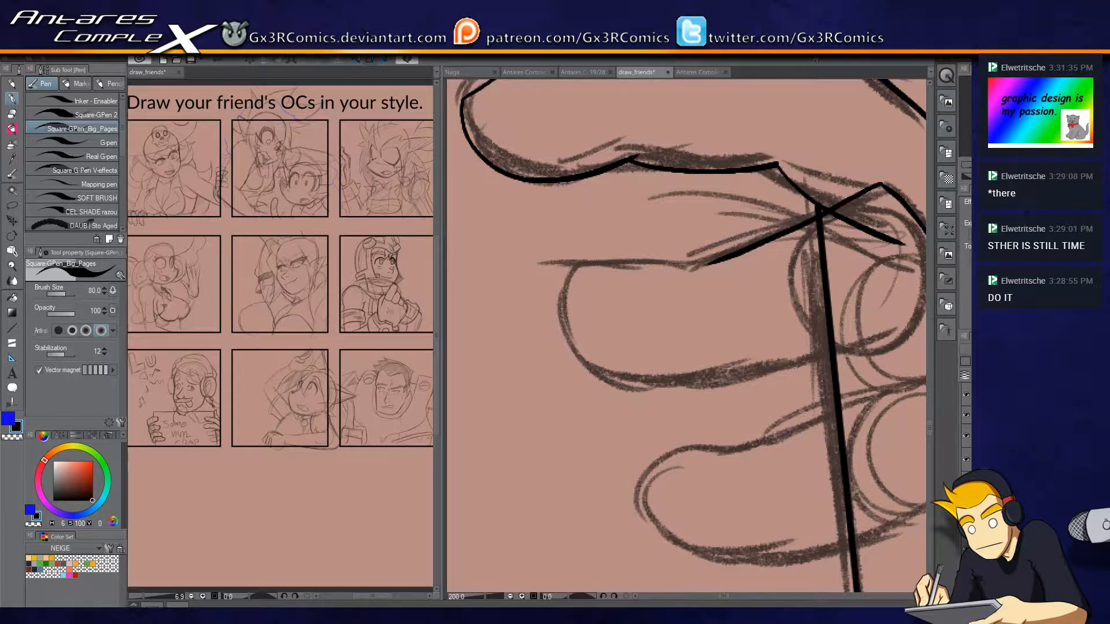
{"action": "mouse_move", "coordinate": [831, 345]}
{"action": "left_mouse_down"}
{"action": "mouse_move", "coordinate": [602, 243]}
{"action": "mouse_move", "coordinate": [697, 281]}
{"action": "left_mouse_up"}
{"action": "mouse_move", "coordinate": [639, 227]}
{"action": "left_mouse_down"}
{"action": "mouse_move", "coordinate": [599, 224]}
{"action": "mouse_move", "coordinate": [512, 295]}
{"action": "mouse_move", "coordinate": [670, 341]}
{"action": "left_mouse_up"}
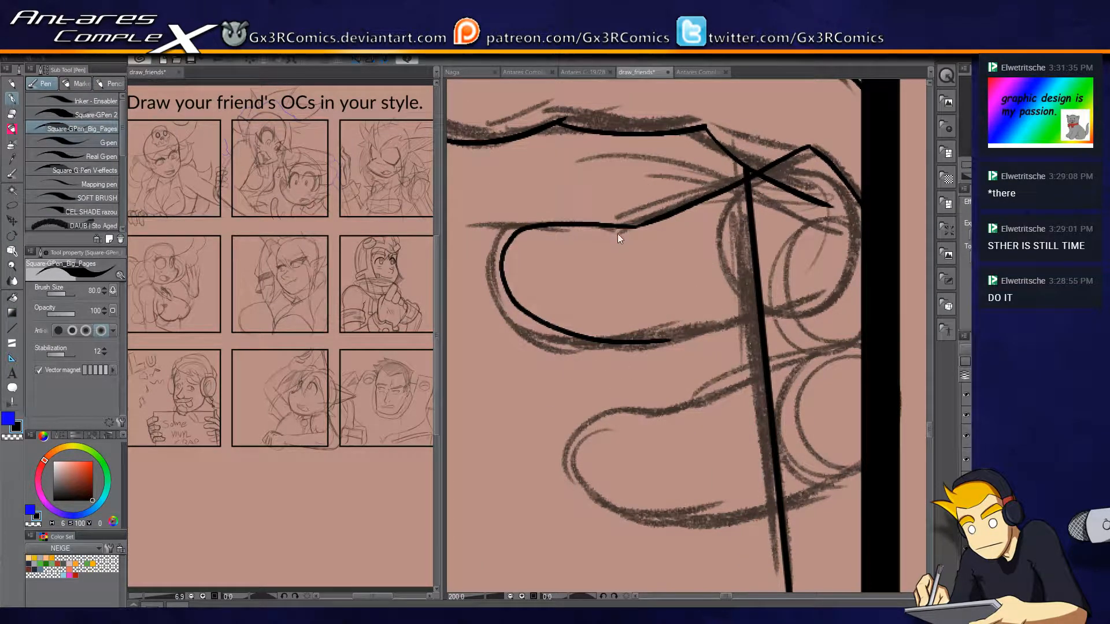
{"action": "key", "text": "ctrl+z"}
{"action": "mouse_move", "coordinate": [630, 228]}
{"action": "left_mouse_down"}
{"action": "mouse_move", "coordinate": [507, 243]}
{"action": "mouse_move", "coordinate": [522, 321]}
{"action": "mouse_move", "coordinate": [633, 337]}
{"action": "mouse_move", "coordinate": [689, 312]}
{"action": "mouse_move", "coordinate": [659, 338]}
{"action": "mouse_move", "coordinate": [822, 282]}
{"action": "left_mouse_up"}
{"action": "key", "text": "e"}
{"action": "left_click", "coordinate": [687, 292]}
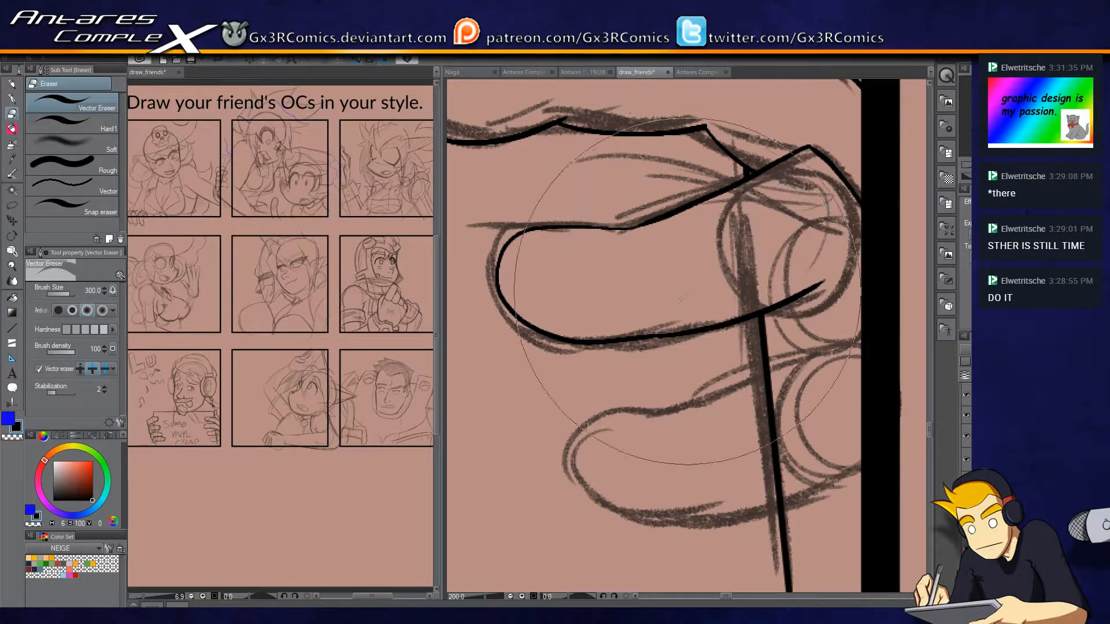
Ink the fourth finger's outline and the short line joining it to the third, erasing the sign's edge inside it.
{"action": "key", "text": "p"}
{"action": "mouse_move", "coordinate": [778, 306]}
{"action": "left_mouse_down"}
{"action": "mouse_move", "coordinate": [831, 343]}
{"action": "mouse_move", "coordinate": [613, 398]}
{"action": "mouse_move", "coordinate": [665, 497]}
{"action": "mouse_move", "coordinate": [735, 497]}
{"action": "mouse_move", "coordinate": [712, 372]}
{"action": "mouse_move", "coordinate": [826, 322]}
{"action": "left_mouse_up"}
{"action": "key", "text": "e"}
{"action": "left_click_drag", "start_coordinate": [707, 318], "coordinate": [737, 289]}
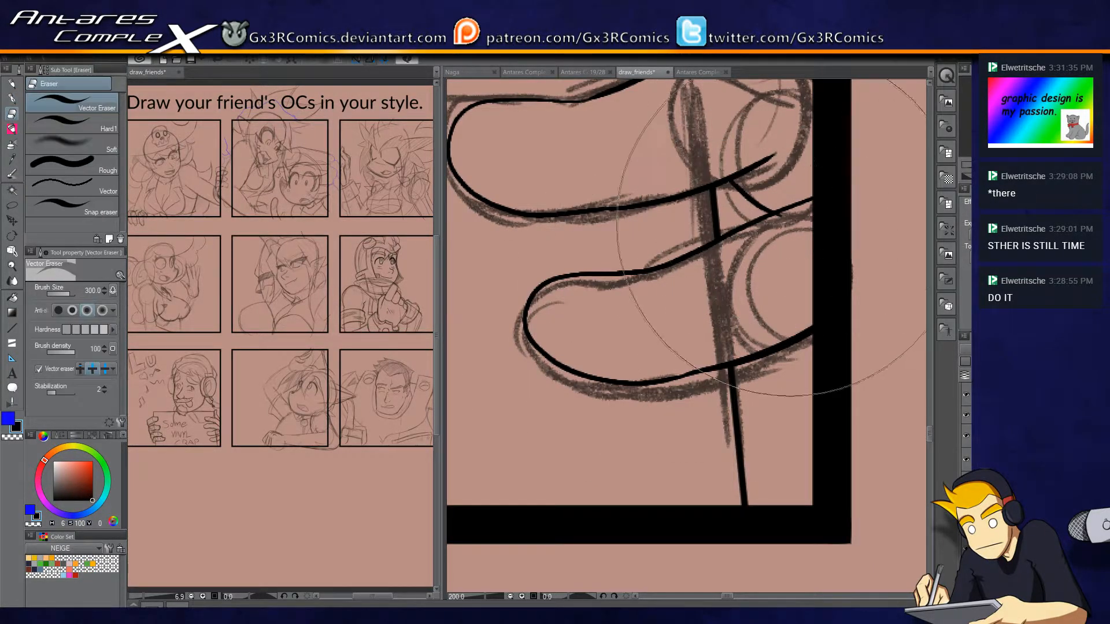
Ink the two parallel curved lines of the headphone cable from the connector below the ear cup to the panel border.
{"action": "key", "text": "p"}
{"action": "left_click_drag", "start_coordinate": [668, 191], "coordinate": [652, 427]}
{"action": "mouse_move", "coordinate": [697, 207]}
{"action": "left_mouse_down"}
{"action": "mouse_move", "coordinate": [691, 331]}
{"action": "mouse_move", "coordinate": [763, 390]}
{"action": "left_mouse_up"}
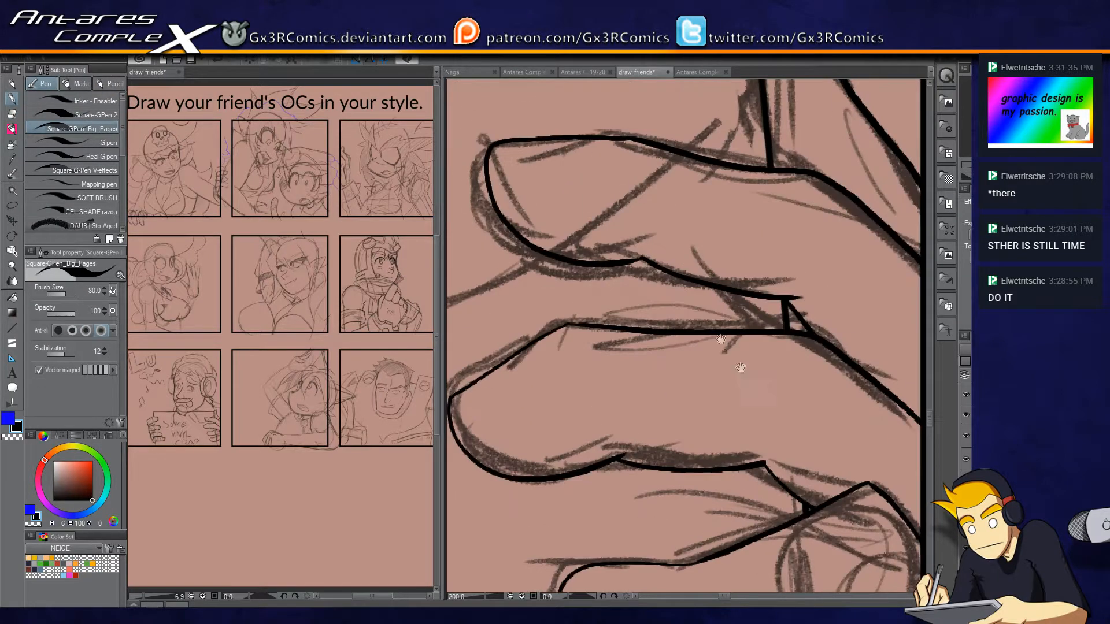
{"action": "left_click_drag", "start_coordinate": [664, 251], "coordinate": [664, 427]}
{"action": "scroll", "coordinate": [746, 282], "scroll_direction": "down", "scroll_amount": 1}
{"action": "left_click_drag", "start_coordinate": [726, 175], "coordinate": [680, 374]}
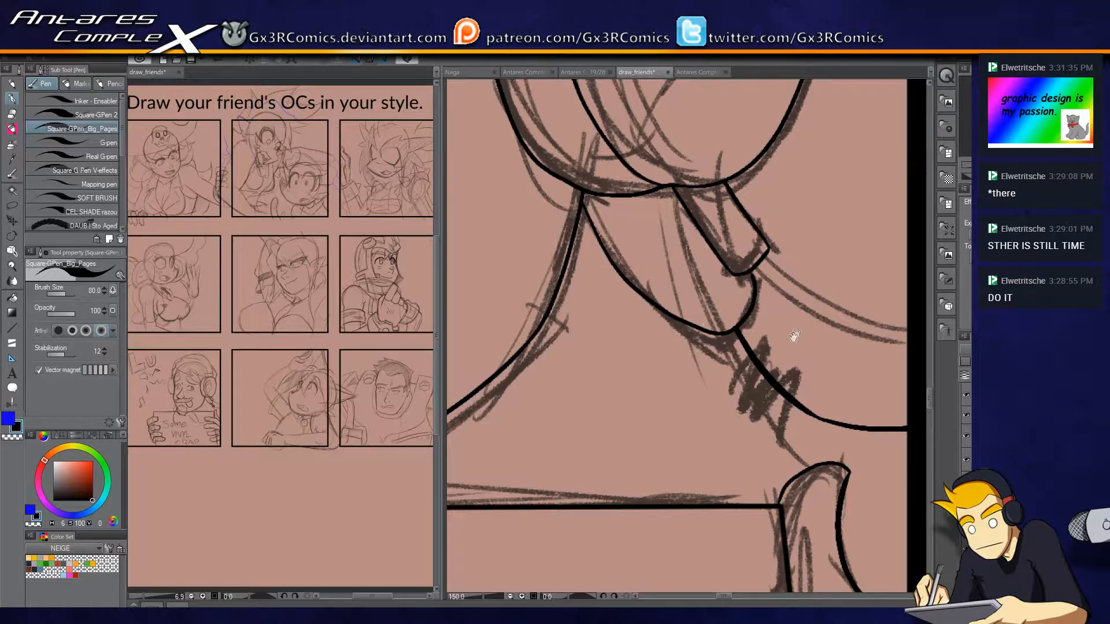
{"action": "left_click_drag", "start_coordinate": [797, 330], "coordinate": [692, 344]}
{"action": "key", "text": "e"}
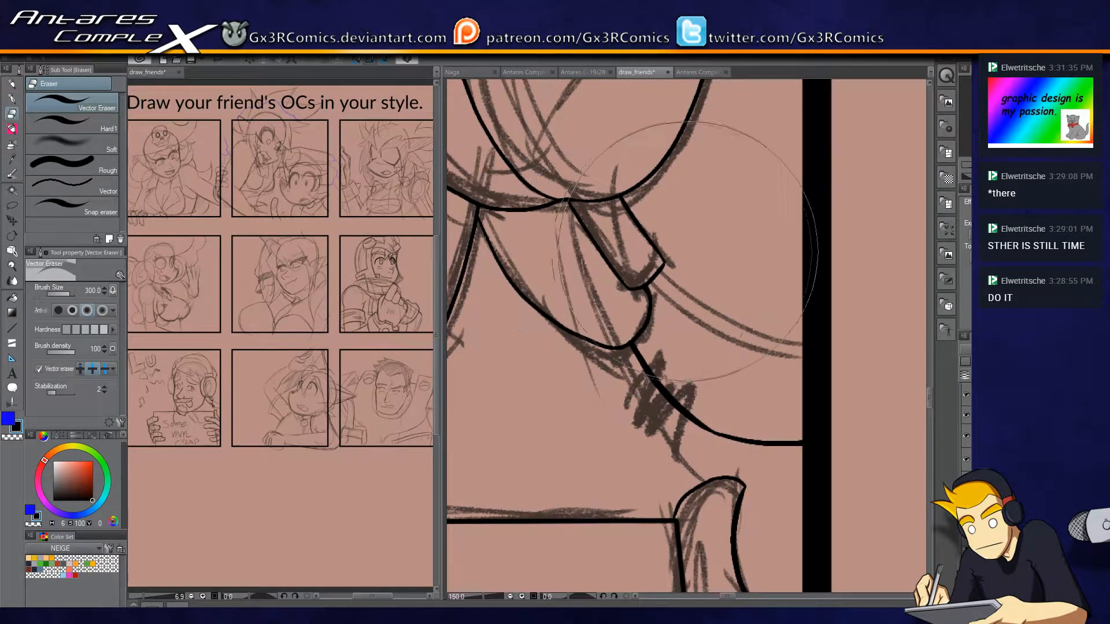
{"action": "key", "text": "bracketleft"}
{"action": "key", "text": "bracketright"}
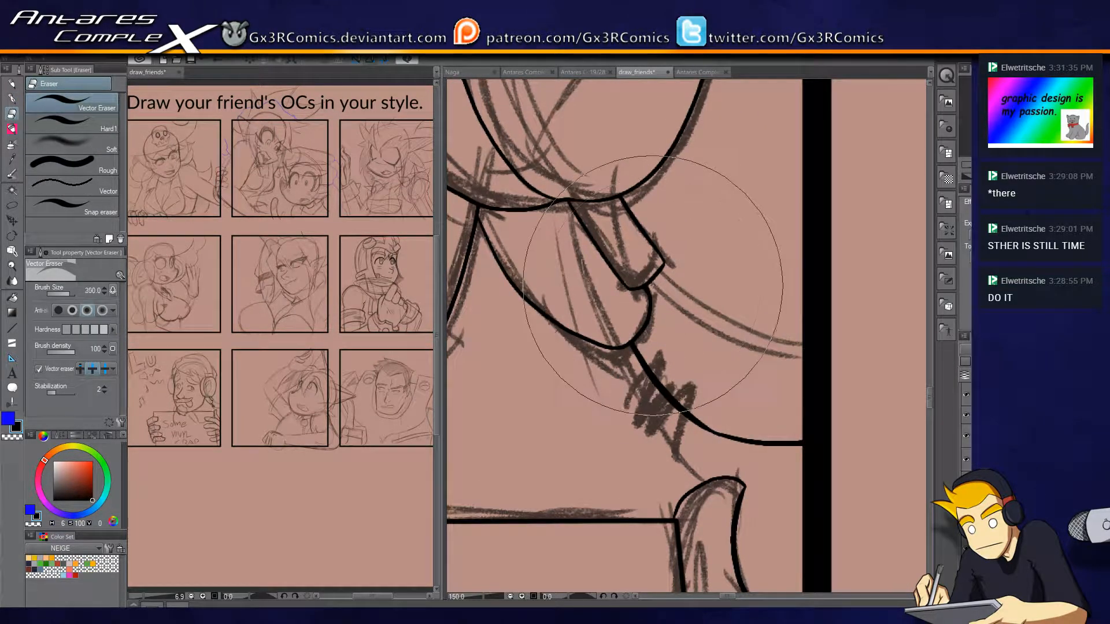
{"action": "key", "text": "p"}
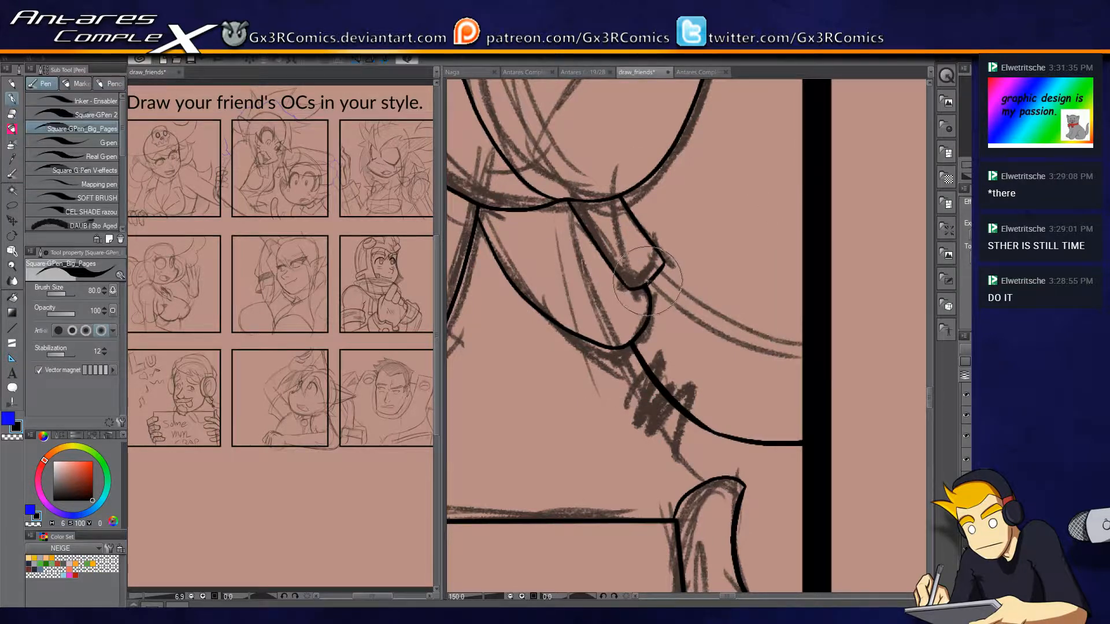
{"action": "left_click_drag", "start_coordinate": [648, 283], "coordinate": [833, 363]}
{"action": "key", "text": "ctrl+z"}
{"action": "mouse_move", "coordinate": [648, 283]}
{"action": "left_mouse_down"}
{"action": "mouse_move", "coordinate": [781, 356]}
{"action": "mouse_move", "coordinate": [806, 361]}
{"action": "mouse_move", "coordinate": [711, 303]}
{"action": "mouse_move", "coordinate": [810, 341]}
{"action": "left_mouse_up"}
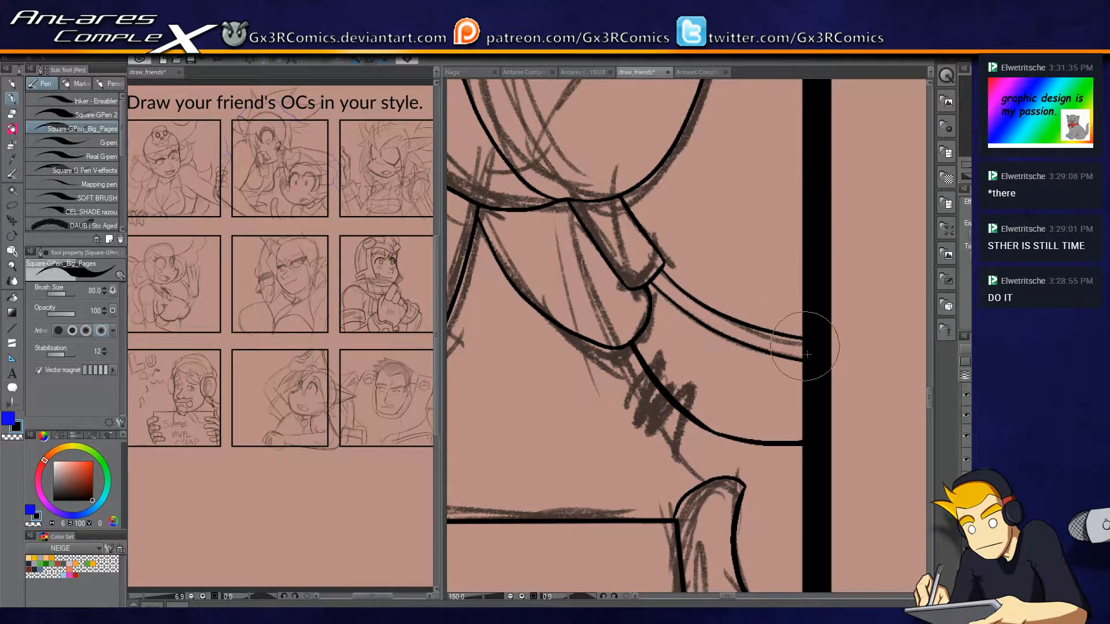
Ink the curved inner rim line inside the ear cup's front face, down to its lower edge.
{"action": "left_click_drag", "start_coordinate": [528, 143], "coordinate": [678, 307]}
{"action": "left_click_drag", "start_coordinate": [759, 131], "coordinate": [715, 313]}
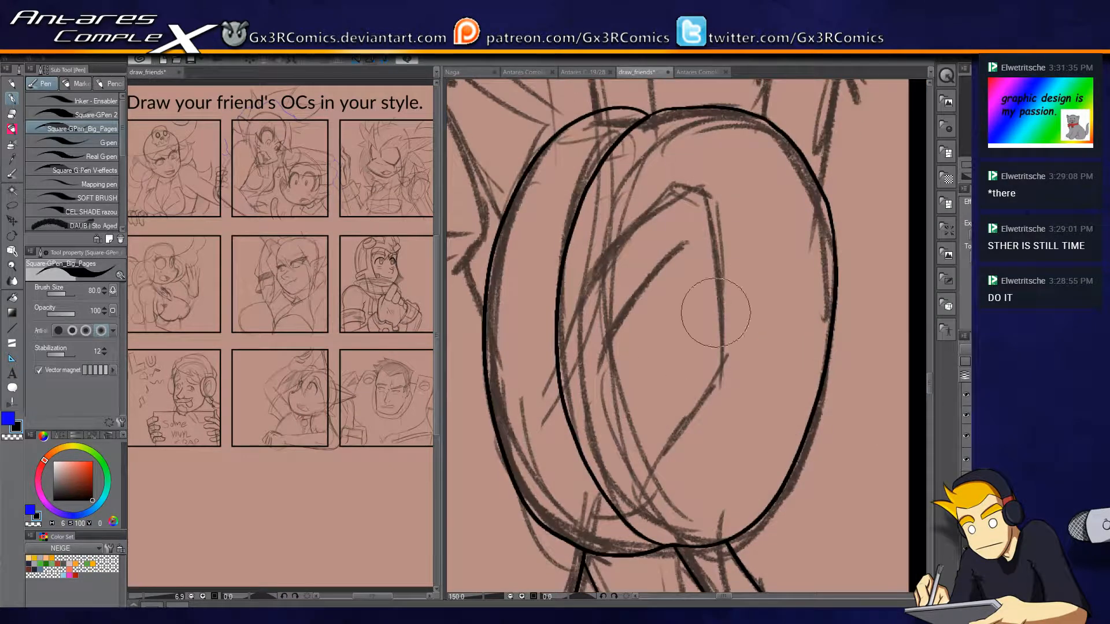
{"action": "mouse_move", "coordinate": [714, 110]}
{"action": "left_mouse_down"}
{"action": "mouse_move", "coordinate": [650, 168]}
{"action": "mouse_move", "coordinate": [678, 517]}
{"action": "mouse_move", "coordinate": [690, 527]}
{"action": "left_mouse_up"}
{"action": "left_click_drag", "start_coordinate": [676, 429], "coordinate": [603, 249]}
{"action": "scroll", "coordinate": [638, 346], "scroll_direction": "up", "scroll_amount": 1}
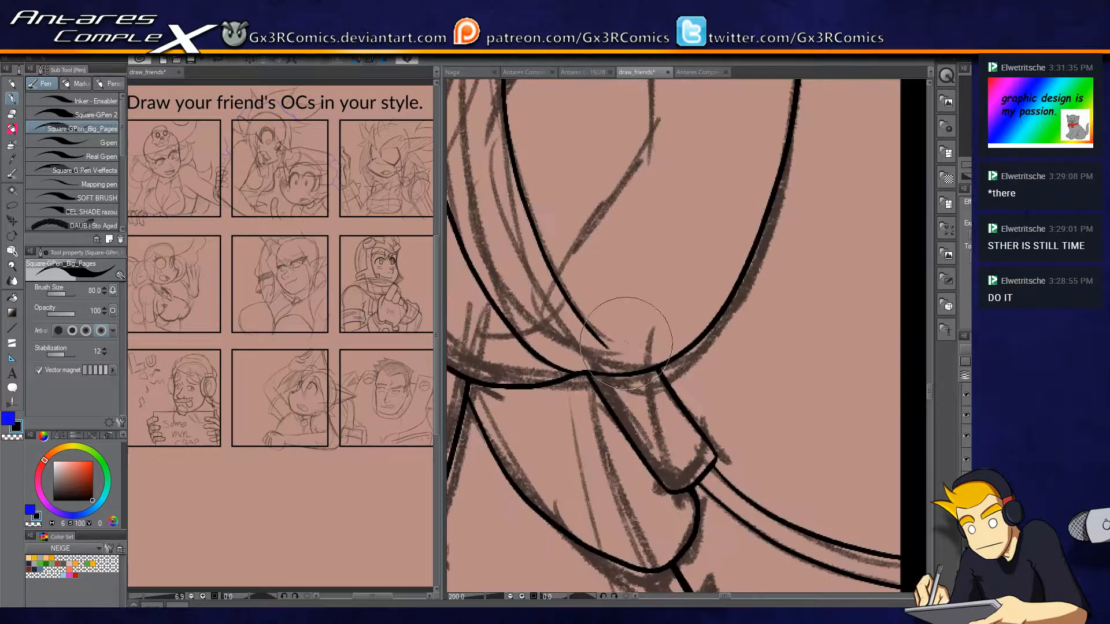
{"action": "left_click_drag", "start_coordinate": [585, 379], "coordinate": [628, 530]}
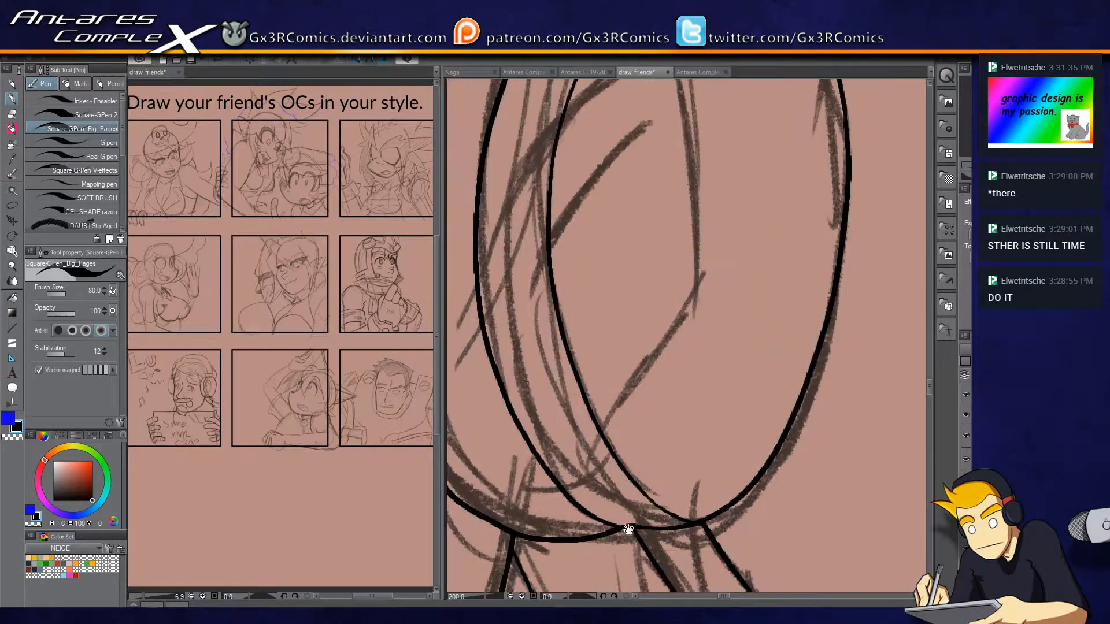
Ink the angular diamond-shaped edges on the ear cup's face and erase the ends that overshoot the inner rim.
{"action": "left_click_drag", "start_coordinate": [586, 460], "coordinate": [718, 252]}
{"action": "mouse_move", "coordinate": [513, 290]}
{"action": "left_mouse_down"}
{"action": "mouse_move", "coordinate": [636, 160]}
{"action": "mouse_move", "coordinate": [674, 167]}
{"action": "mouse_move", "coordinate": [697, 315]}
{"action": "left_mouse_up"}
{"action": "key", "text": "e"}
{"action": "left_click_drag", "start_coordinate": [520, 266], "coordinate": [532, 292]}
{"action": "left_click_drag", "start_coordinate": [586, 446], "coordinate": [604, 460]}
{"action": "key", "text": "p"}
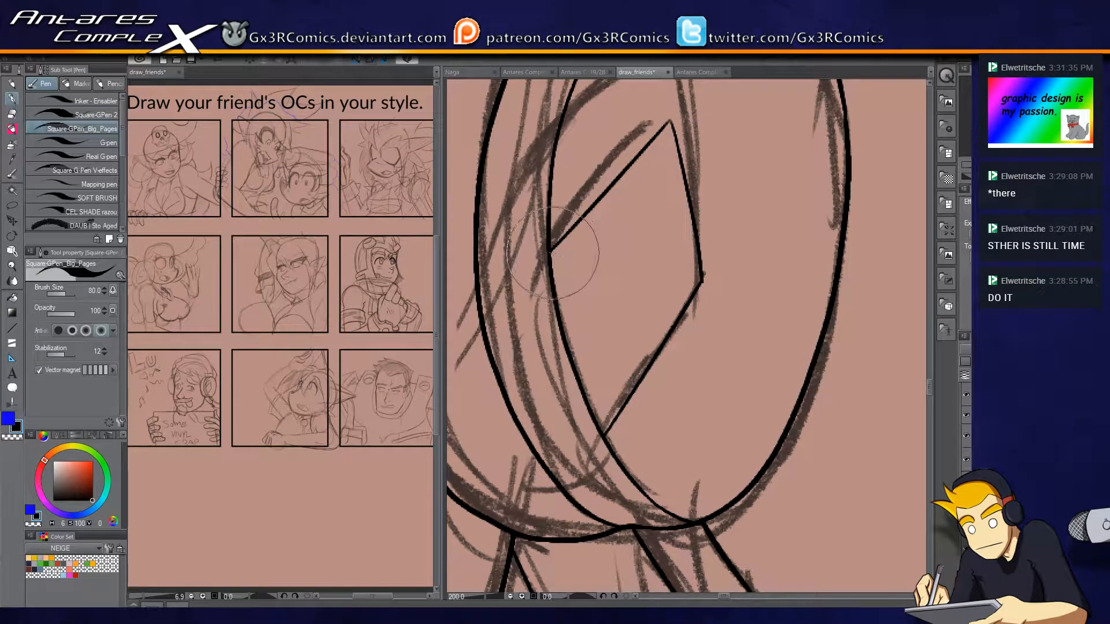
Ink the narrow side edge of the diamond shape along the outside of the ear cup's inner rim.
{"action": "mouse_move", "coordinate": [551, 252]}
{"action": "left_mouse_down"}
{"action": "mouse_move", "coordinate": [528, 255]}
{"action": "mouse_move", "coordinate": [535, 310]}
{"action": "mouse_move", "coordinate": [604, 437]}
{"action": "left_mouse_up"}
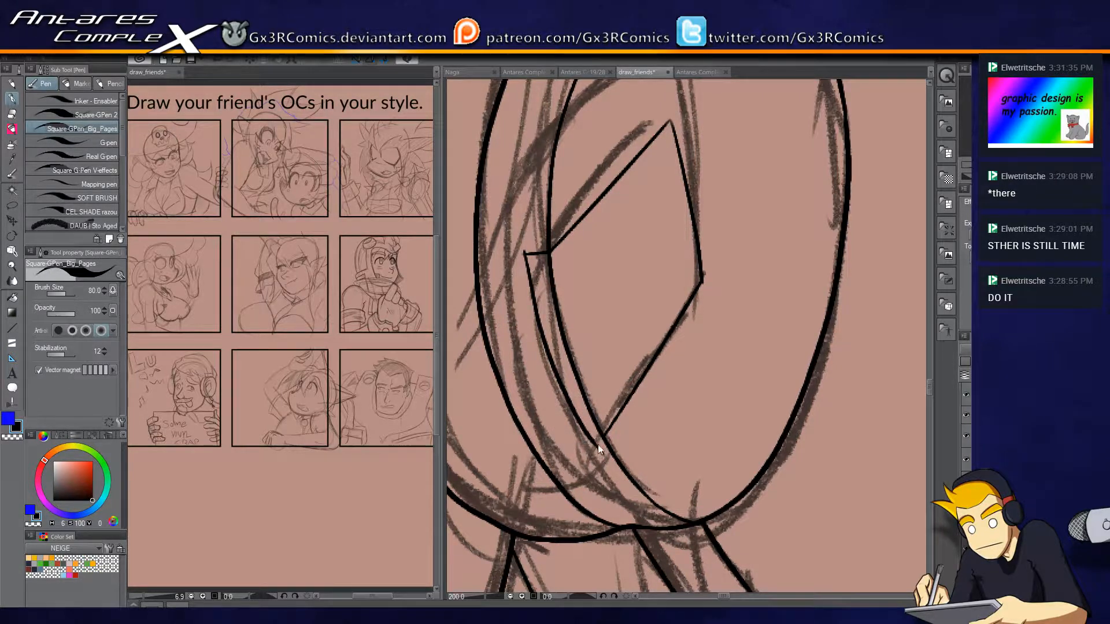
{"action": "left_click_drag", "start_coordinate": [604, 437], "coordinate": [580, 443]}
{"action": "key", "text": "e"}
{"action": "key", "text": "p"}
Ink the thick upper lid line of the character's right-hand eye and the curved line beneath the eye.
{"action": "left_click_drag", "start_coordinate": [517, 377], "coordinate": [811, 424]}
{"action": "left_click_drag", "start_coordinate": [624, 370], "coordinate": [751, 492]}
{"action": "left_click_drag", "start_coordinate": [585, 360], "coordinate": [753, 261]}
{"action": "mouse_move", "coordinate": [673, 342]}
{"action": "left_mouse_down"}
{"action": "mouse_move", "coordinate": [662, 406]}
{"action": "mouse_move", "coordinate": [668, 341]}
{"action": "left_mouse_up"}
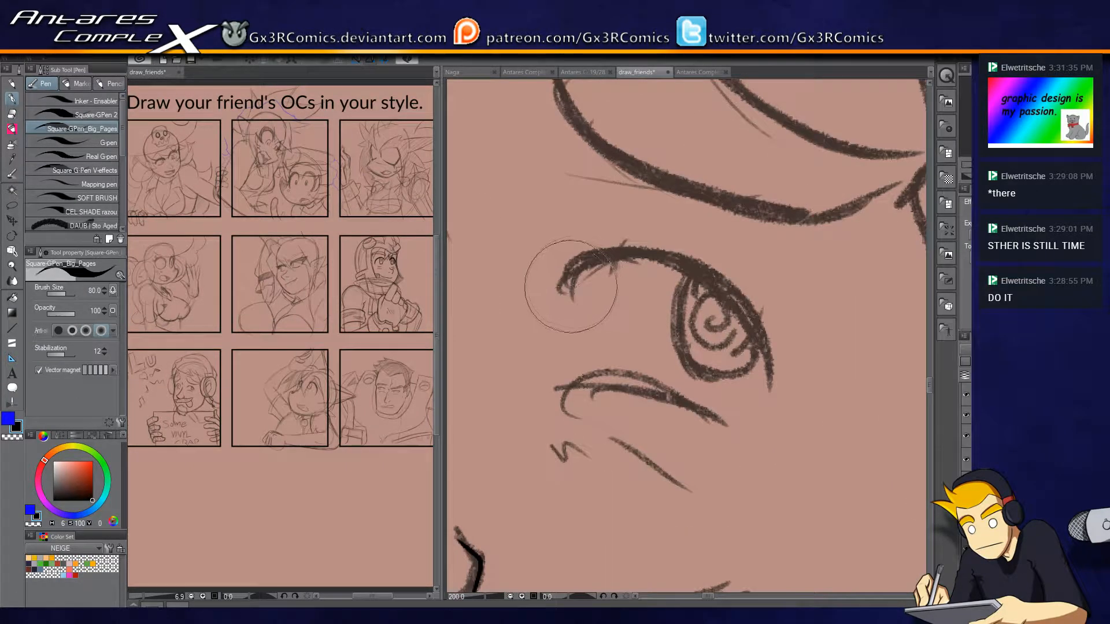
{"action": "mouse_move", "coordinate": [563, 291]}
{"action": "left_mouse_down"}
{"action": "mouse_move", "coordinate": [588, 257]}
{"action": "mouse_move", "coordinate": [698, 284]}
{"action": "mouse_move", "coordinate": [773, 373]}
{"action": "left_mouse_up"}
{"action": "key", "text": "ctrl+z"}
{"action": "mouse_move", "coordinate": [569, 292]}
{"action": "left_mouse_down"}
{"action": "mouse_move", "coordinate": [575, 263]}
{"action": "mouse_move", "coordinate": [682, 261]}
{"action": "mouse_move", "coordinate": [778, 350]}
{"action": "left_mouse_up"}
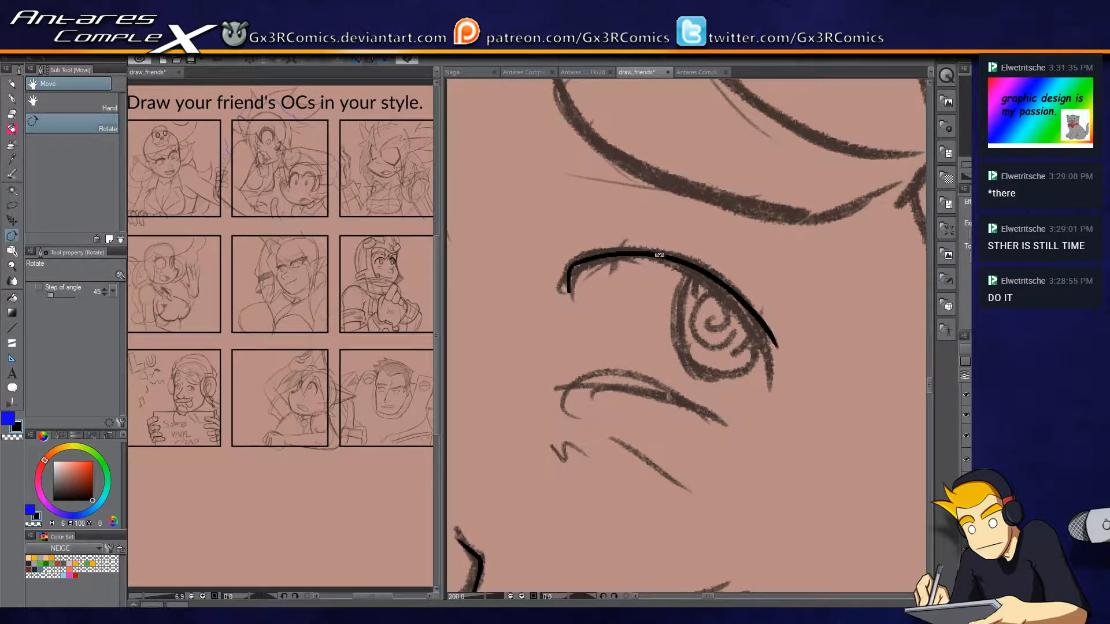
{"action": "key", "text": "ctrl+z"}
{"action": "key", "text": "r"}
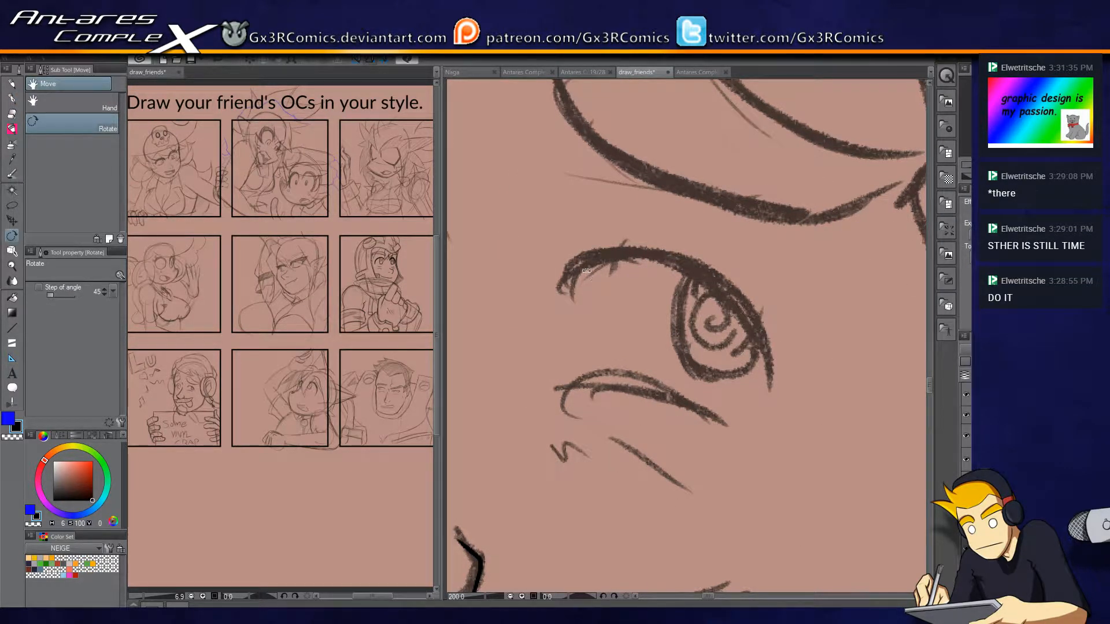
{"action": "key", "text": "p"}
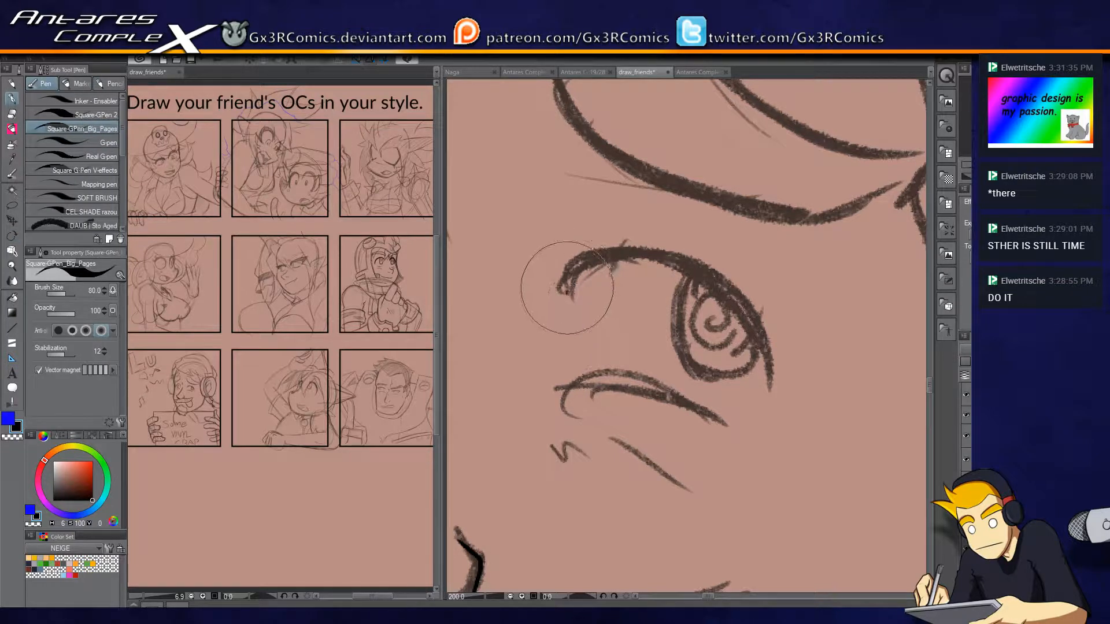
{"action": "mouse_move", "coordinate": [772, 383]}
{"action": "left_mouse_down"}
{"action": "mouse_move", "coordinate": [756, 327]}
{"action": "mouse_move", "coordinate": [639, 258]}
{"action": "mouse_move", "coordinate": [570, 299]}
{"action": "left_mouse_up"}
{"action": "mouse_move", "coordinate": [569, 385]}
{"action": "left_mouse_down"}
{"action": "mouse_move", "coordinate": [669, 398]}
{"action": "mouse_move", "coordinate": [746, 435]}
{"action": "left_mouse_up"}
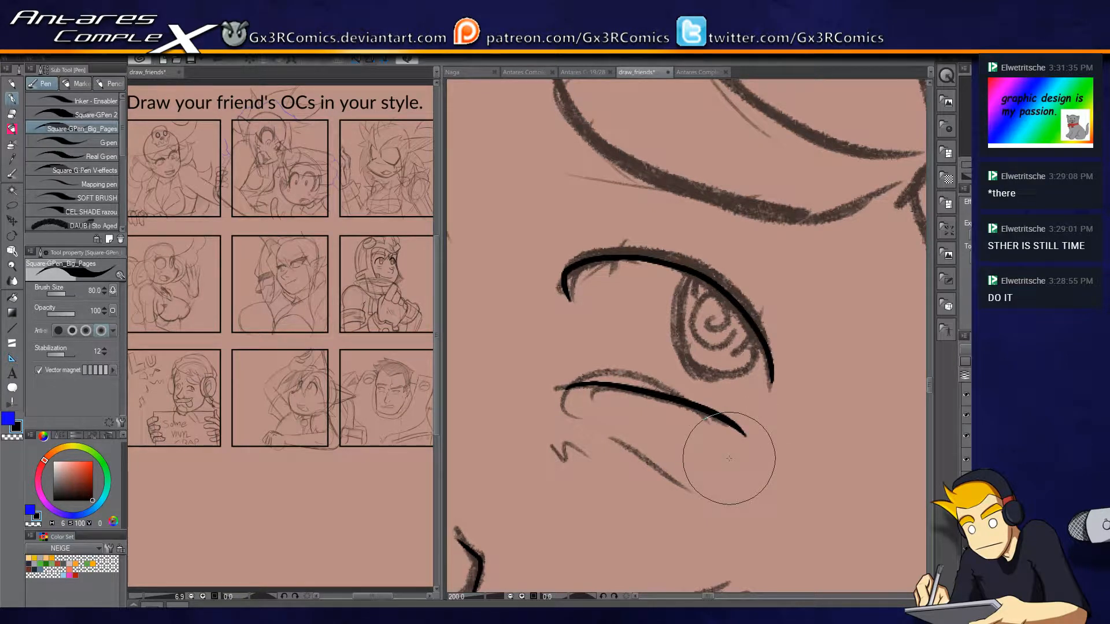
Ink the right-hand eye's iris outline and spiral pupil, plus the small zigzag marks on the cheek below.
{"action": "mouse_move", "coordinate": [703, 258]}
{"action": "left_mouse_down"}
{"action": "mouse_move", "coordinate": [759, 324]}
{"action": "mouse_move", "coordinate": [762, 295]}
{"action": "mouse_move", "coordinate": [706, 261]}
{"action": "left_mouse_up"}
{"action": "key", "text": "e"}
{"action": "left_click_drag", "start_coordinate": [754, 302], "coordinate": [770, 307]}
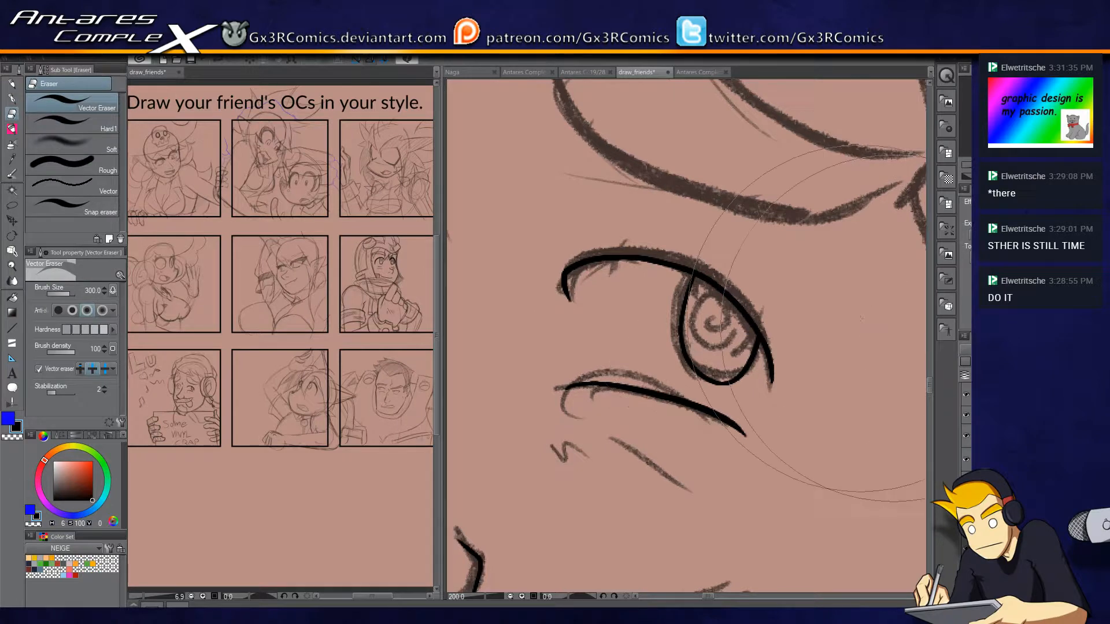
{"action": "key", "text": "p"}
{"action": "mouse_move", "coordinate": [718, 323]}
{"action": "left_mouse_down"}
{"action": "mouse_move", "coordinate": [701, 355]}
{"action": "mouse_move", "coordinate": [742, 328]}
{"action": "mouse_move", "coordinate": [738, 301]}
{"action": "left_mouse_up"}
{"action": "mouse_move", "coordinate": [599, 425]}
{"action": "left_mouse_down"}
{"action": "mouse_move", "coordinate": [704, 404]}
{"action": "mouse_move", "coordinate": [683, 431]}
{"action": "mouse_move", "coordinate": [762, 454]}
{"action": "left_mouse_up"}
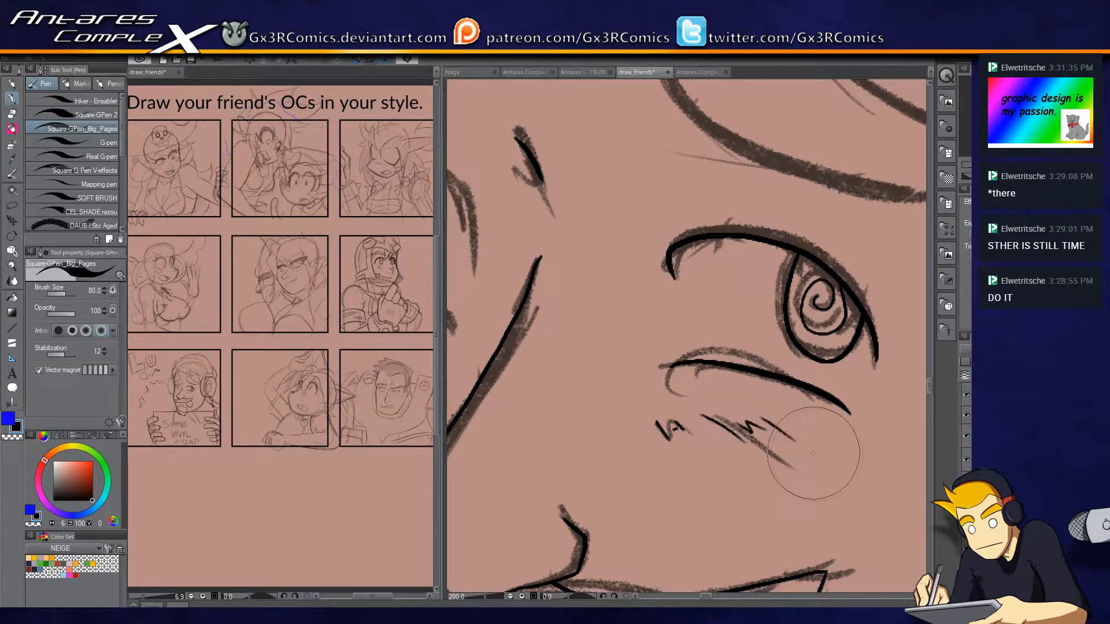
Ink the left-hand eye's upper lid, its iris outline and the curved line beneath the eye.
{"action": "left_click_drag", "start_coordinate": [660, 378], "coordinate": [818, 424]}
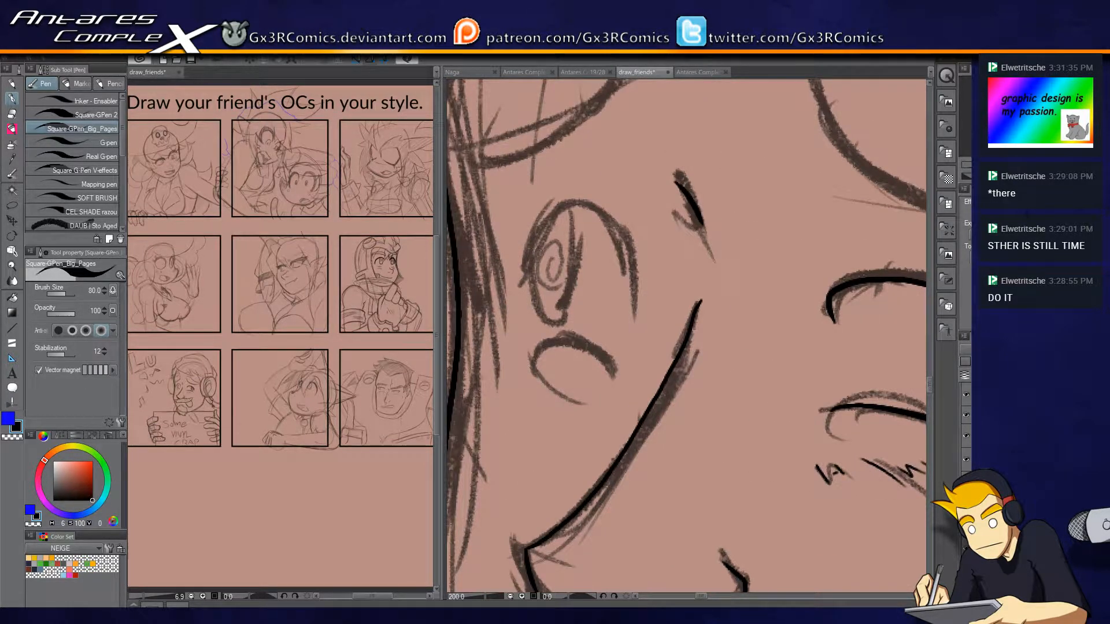
{"action": "left_click_drag", "start_coordinate": [525, 362], "coordinate": [617, 374]}
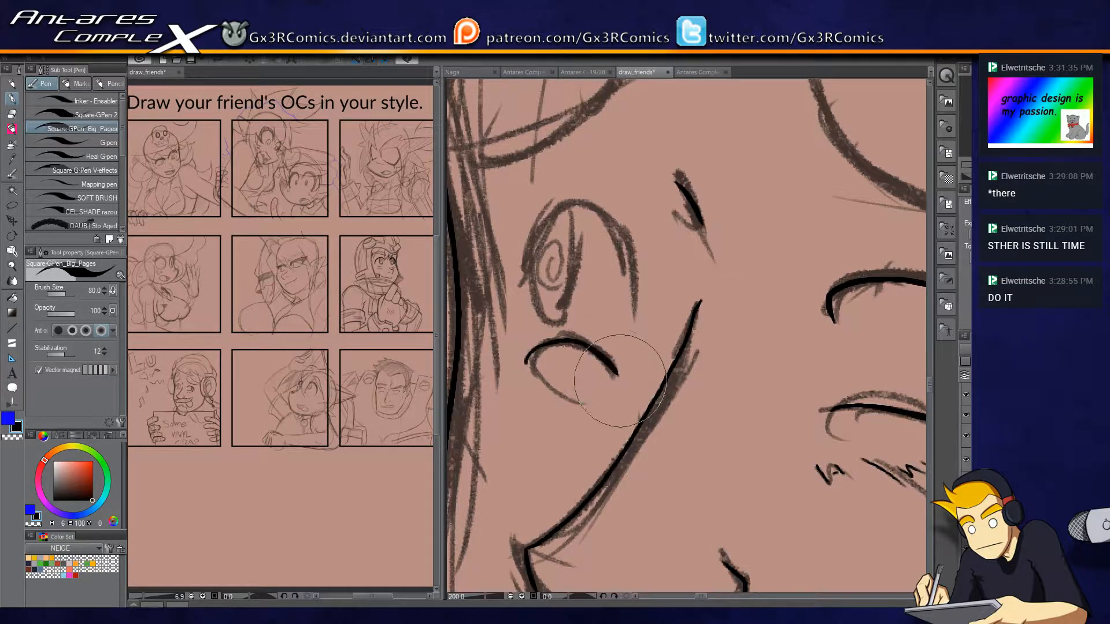
{"action": "mouse_move", "coordinate": [632, 319]}
{"action": "left_mouse_down"}
{"action": "mouse_move", "coordinate": [573, 211]}
{"action": "mouse_move", "coordinate": [521, 272]}
{"action": "mouse_move", "coordinate": [529, 301]}
{"action": "mouse_move", "coordinate": [540, 312]}
{"action": "mouse_move", "coordinate": [568, 289]}
{"action": "mouse_move", "coordinate": [551, 218]}
{"action": "left_mouse_up"}
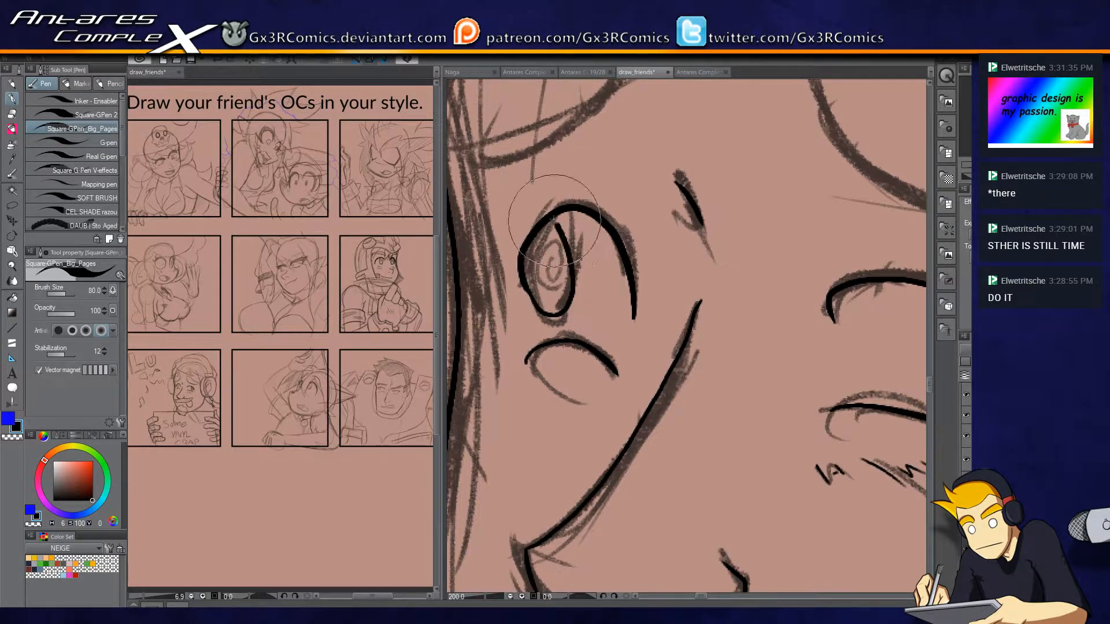
{"action": "left_click_drag", "start_coordinate": [569, 310], "coordinate": [614, 315]}
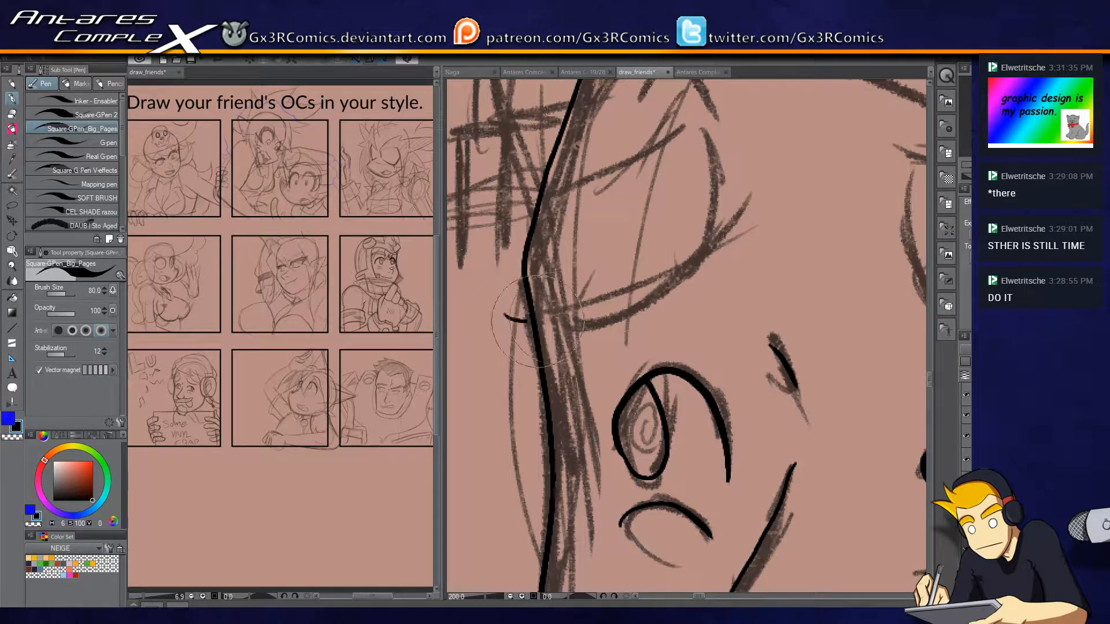
Ink the outline of the left-hand eyebrow and trim the line ends that overshoot the face contour.
{"action": "mouse_move", "coordinate": [508, 330]}
{"action": "left_mouse_down"}
{"action": "mouse_move", "coordinate": [667, 281]}
{"action": "mouse_move", "coordinate": [717, 168]}
{"action": "left_mouse_up"}
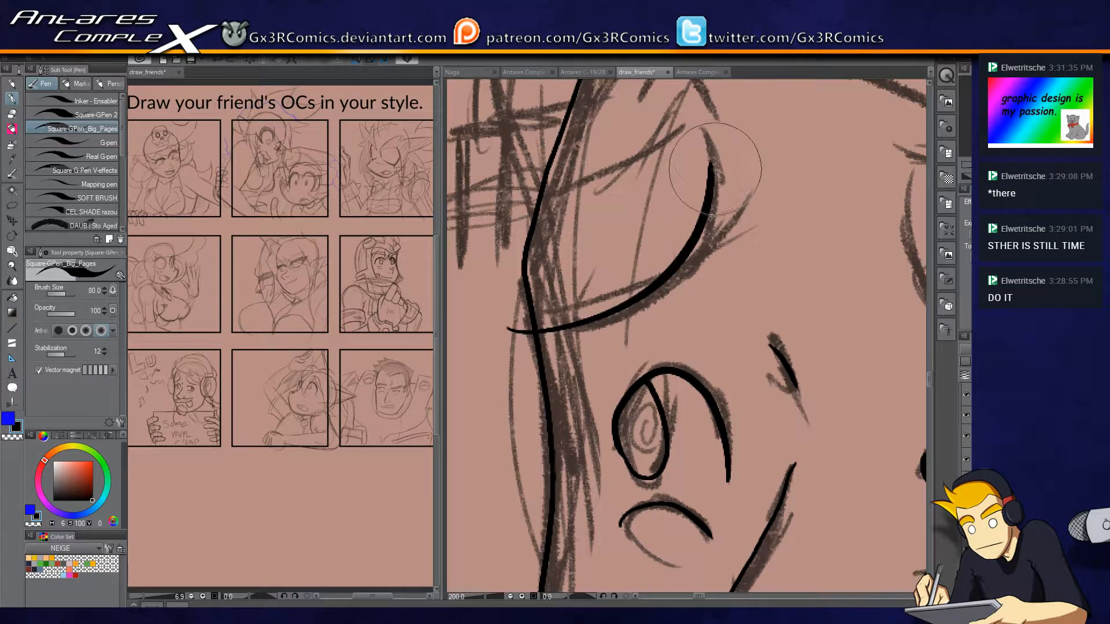
{"action": "key", "text": "ctrl+z"}
{"action": "left_click_drag", "start_coordinate": [513, 317], "coordinate": [597, 312]}
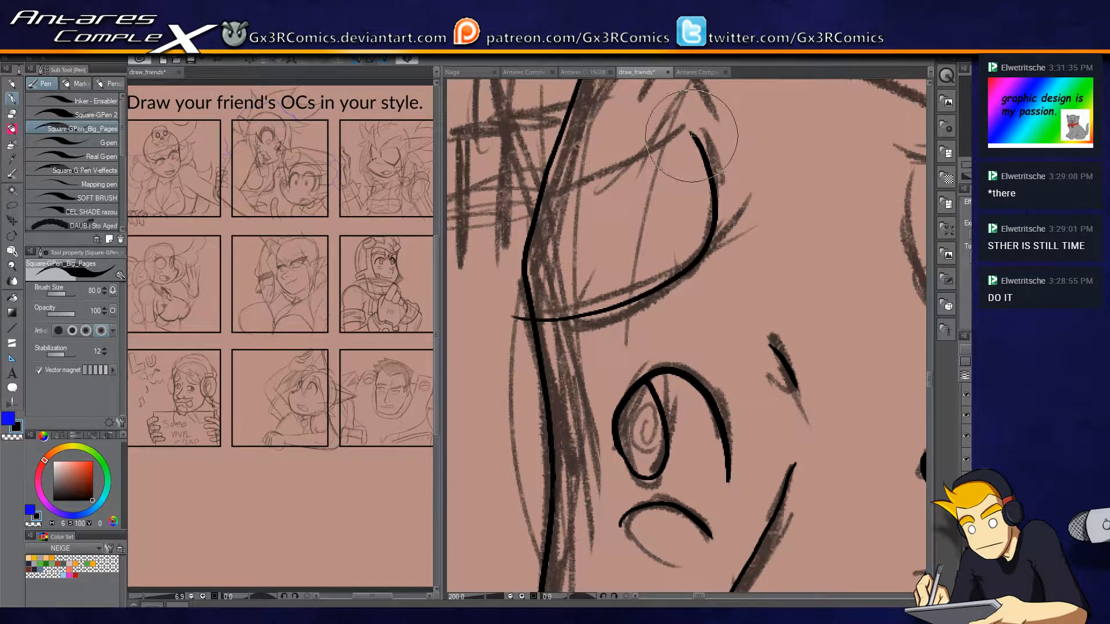
{"action": "mouse_move", "coordinate": [689, 133]}
{"action": "left_mouse_down"}
{"action": "mouse_move", "coordinate": [605, 192]}
{"action": "mouse_move", "coordinate": [506, 197]}
{"action": "mouse_move", "coordinate": [522, 216]}
{"action": "left_mouse_up"}
{"action": "key", "text": "e"}
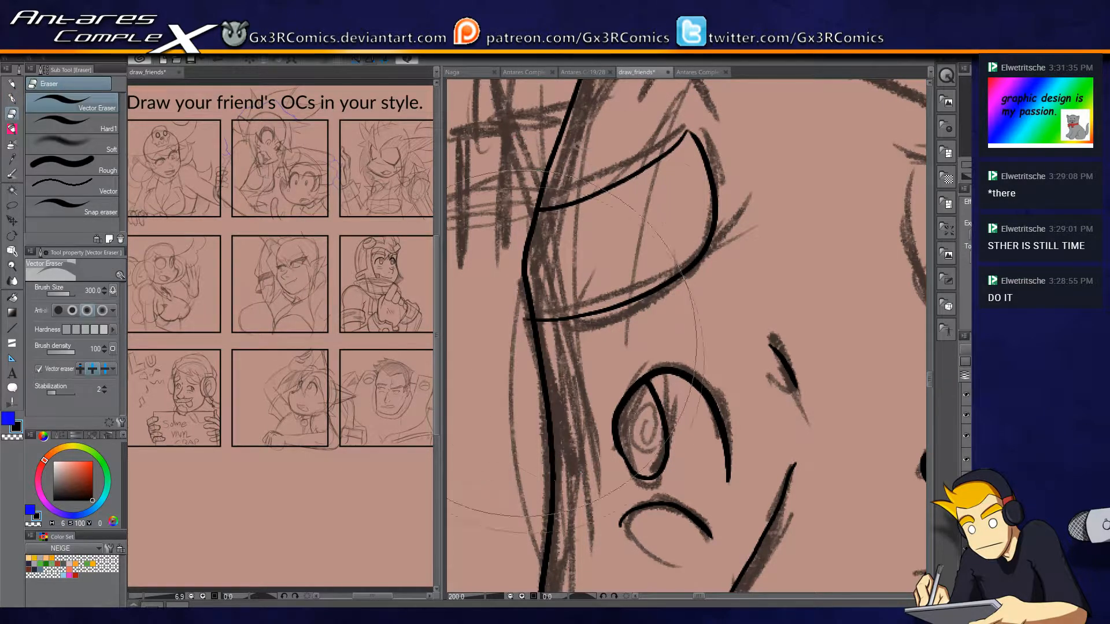
{"action": "left_click_drag", "start_coordinate": [518, 309], "coordinate": [517, 324]}
Ink the right-hand eyebrow's lower curve and its long upper edge running toward the near ear cup.
{"action": "key", "text": "p"}
{"action": "left_click_drag", "start_coordinate": [775, 363], "coordinate": [499, 331]}
{"action": "left_click_drag", "start_coordinate": [700, 295], "coordinate": [617, 335]}
{"action": "mouse_move", "coordinate": [551, 160]}
{"action": "left_mouse_down"}
{"action": "mouse_move", "coordinate": [567, 306]}
{"action": "mouse_move", "coordinate": [921, 303]}
{"action": "left_mouse_up"}
{"action": "key", "text": "ctrl+z"}
{"action": "mouse_move", "coordinate": [553, 160]}
{"action": "left_mouse_down"}
{"action": "mouse_move", "coordinate": [550, 246]}
{"action": "mouse_move", "coordinate": [928, 380]}
{"action": "left_mouse_up"}
{"action": "mouse_move", "coordinate": [552, 159]}
{"action": "left_mouse_down"}
{"action": "mouse_move", "coordinate": [709, 218]}
{"action": "mouse_move", "coordinate": [557, 189]}
{"action": "mouse_move", "coordinate": [774, 305]}
{"action": "mouse_move", "coordinate": [873, 312]}
{"action": "left_mouse_up"}
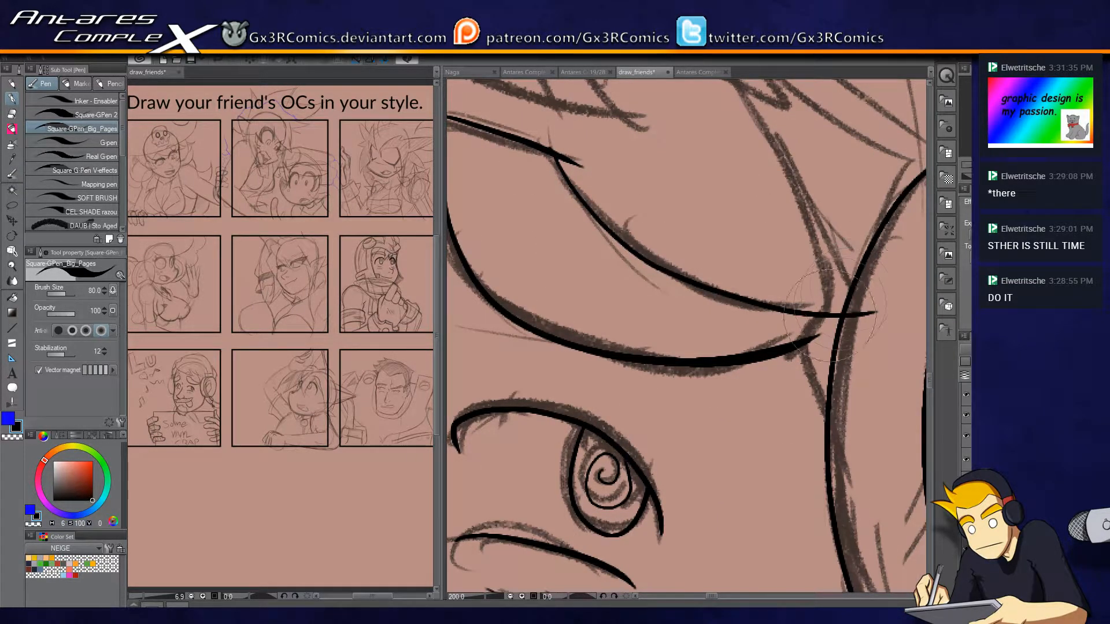
Clean up the bend and the inner corner of the right-hand eyebrow so its outline closes.
{"action": "key", "text": "ctrl+z"}
{"action": "mouse_move", "coordinate": [554, 155]}
{"action": "left_mouse_down"}
{"action": "mouse_move", "coordinate": [607, 229]}
{"action": "mouse_move", "coordinate": [797, 336]}
{"action": "mouse_move", "coordinate": [595, 222]}
{"action": "mouse_move", "coordinate": [554, 110]}
{"action": "mouse_move", "coordinate": [581, 164]}
{"action": "left_mouse_up"}
{"action": "key", "text": "ctrl+z"}
{"action": "key", "text": "e"}
{"action": "key", "text": "p"}
{"action": "left_click_drag", "start_coordinate": [535, 196], "coordinate": [741, 304]}
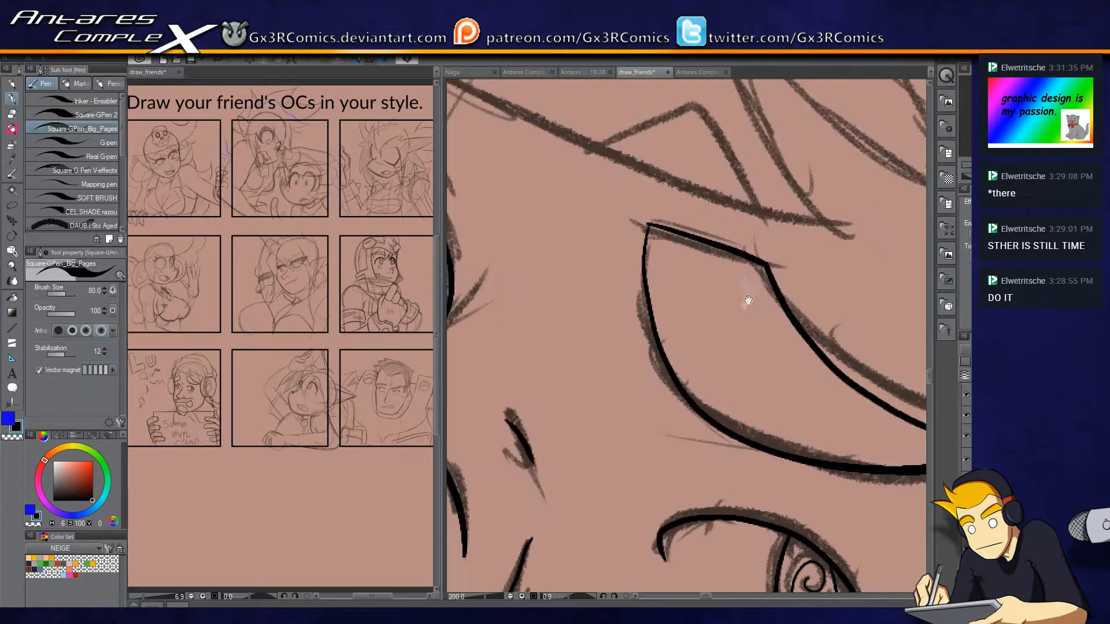
{"action": "key", "text": "e"}
{"action": "key", "text": "p"}
{"action": "left_click_drag", "start_coordinate": [650, 224], "coordinate": [646, 243]}
Ink the curved outline of the far ear cup beside the face and trim its end at the face contour.
{"action": "scroll", "coordinate": [621, 268], "scroll_direction": "down", "scroll_amount": 4}
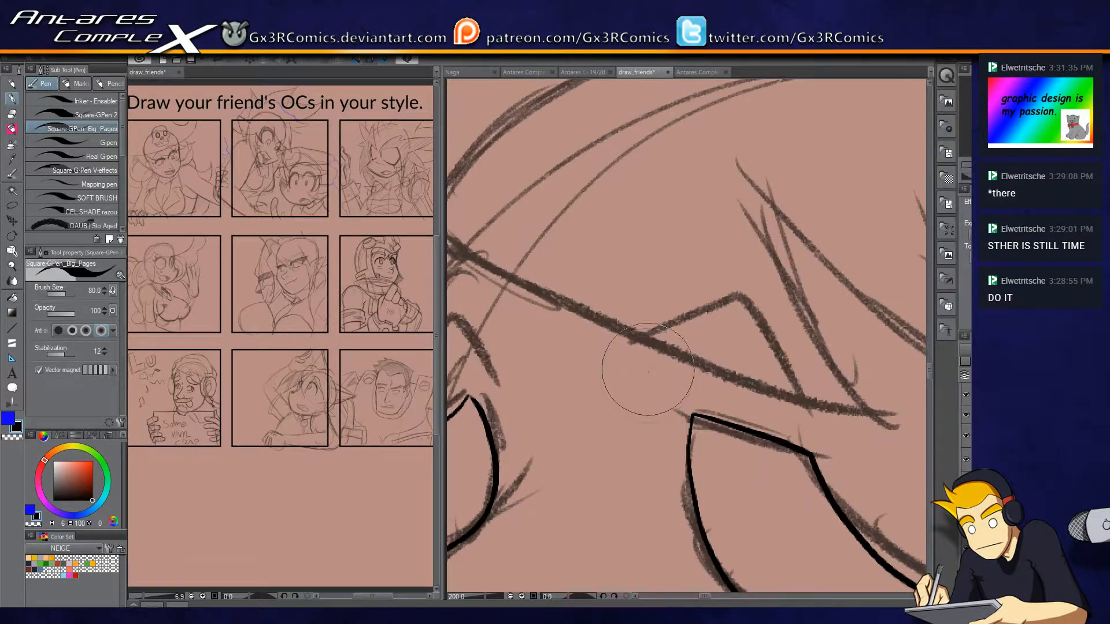
{"action": "left_click_drag", "start_coordinate": [606, 485], "coordinate": [606, 324]}
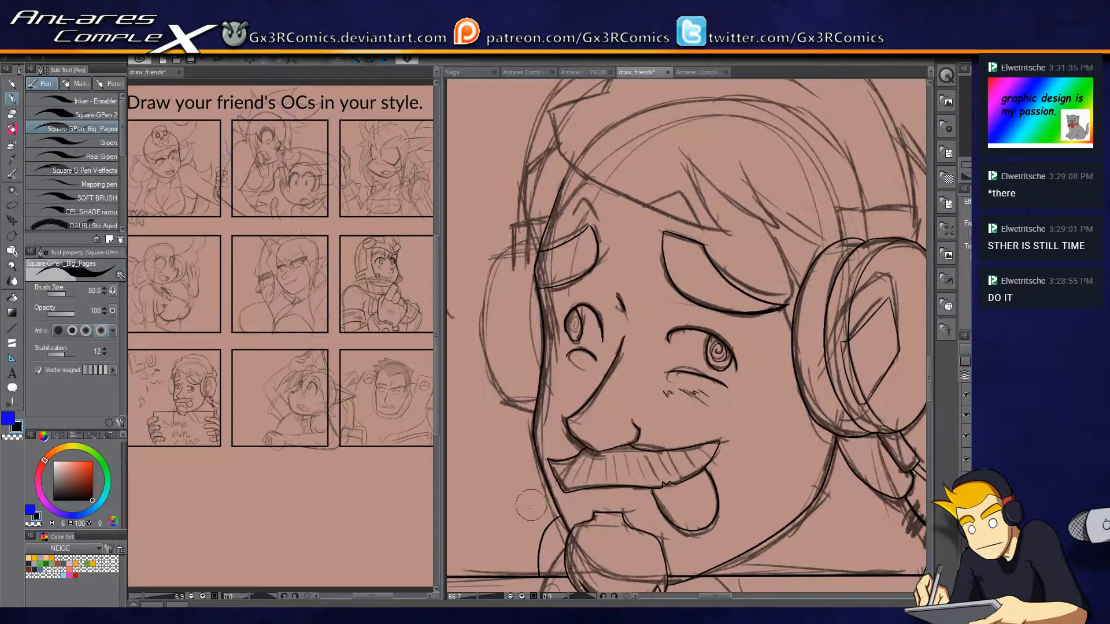
{"action": "scroll", "coordinate": [530, 505], "scroll_direction": "up", "scroll_amount": 2}
{"action": "mouse_move", "coordinate": [531, 303]}
{"action": "left_mouse_down"}
{"action": "mouse_move", "coordinate": [592, 466]}
{"action": "mouse_move", "coordinate": [538, 377]}
{"action": "mouse_move", "coordinate": [536, 203]}
{"action": "mouse_move", "coordinate": [599, 111]}
{"action": "left_mouse_up"}
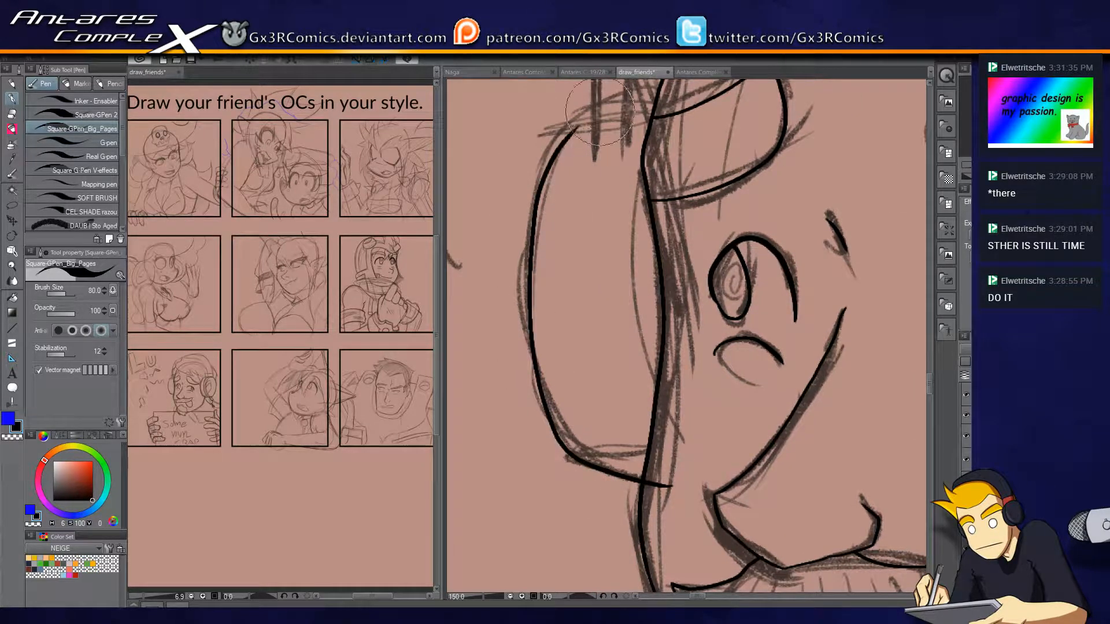
{"action": "key", "text": "e"}
{"action": "left_click_drag", "start_coordinate": [664, 479], "coordinate": [669, 469]}
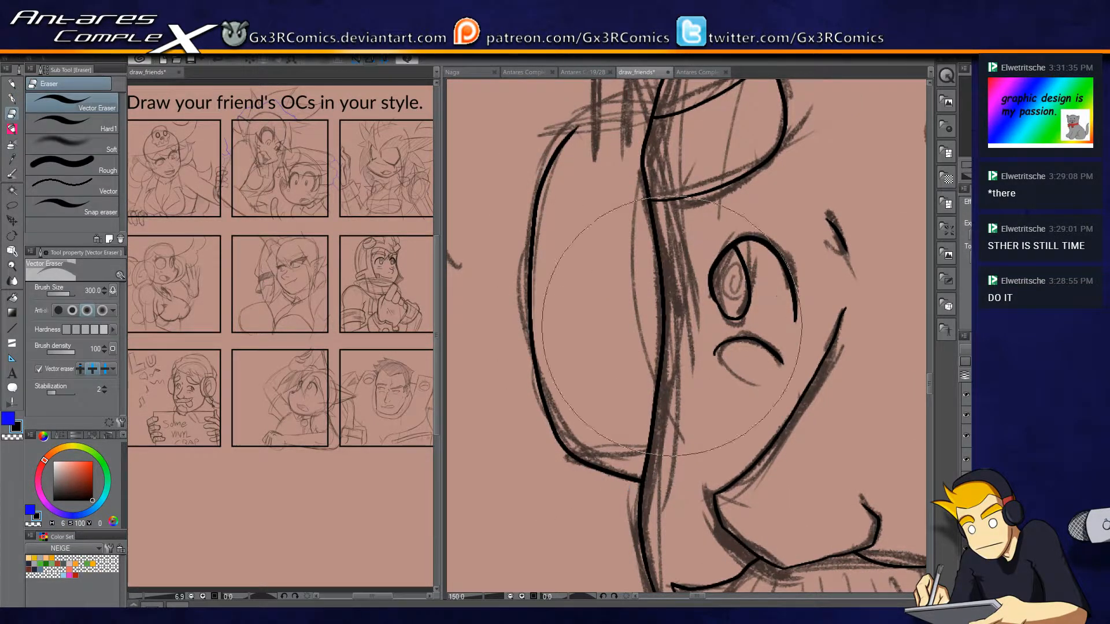
Ink the far ear cup's upper edge and the small rectangular headband clip above it.
{"action": "key", "text": "p"}
{"action": "left_click_drag", "start_coordinate": [578, 127], "coordinate": [673, 103]}
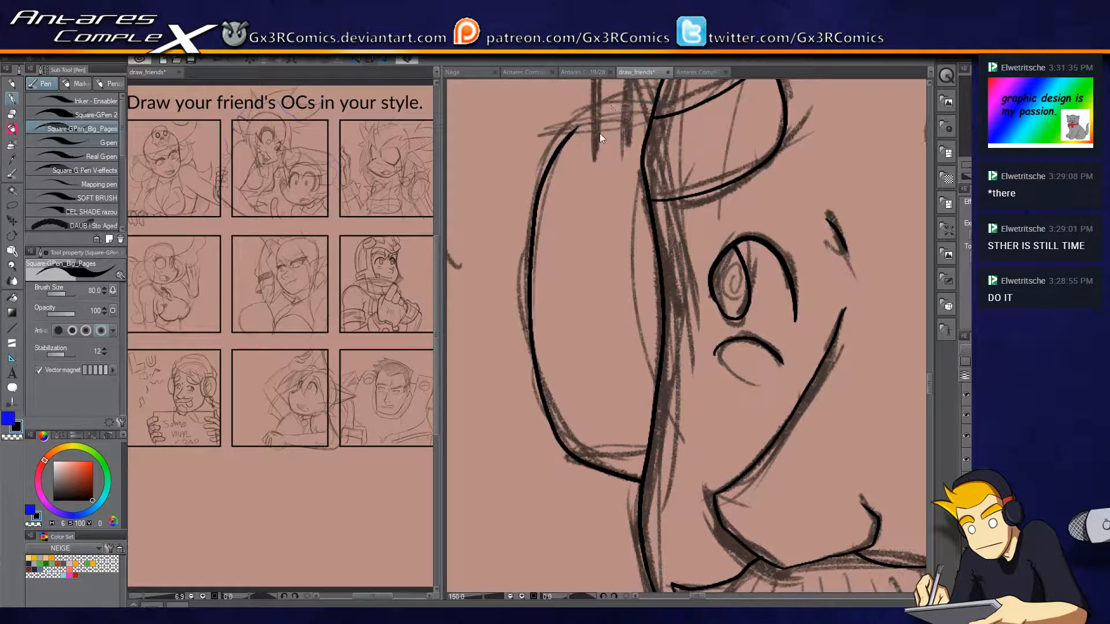
{"action": "mouse_move", "coordinate": [577, 128]}
{"action": "left_mouse_down"}
{"action": "mouse_move", "coordinate": [696, 98]}
{"action": "mouse_move", "coordinate": [667, 194]}
{"action": "mouse_move", "coordinate": [672, 182]}
{"action": "left_mouse_up"}
{"action": "key", "text": "e"}
{"action": "key", "text": "p"}
{"action": "left_click_drag", "start_coordinate": [604, 171], "coordinate": [597, 255]}
{"action": "mouse_move", "coordinate": [561, 327]}
{"action": "left_mouse_down"}
{"action": "mouse_move", "coordinate": [559, 238]}
{"action": "mouse_move", "coordinate": [591, 234]}
{"action": "mouse_move", "coordinate": [592, 322]}
{"action": "mouse_move", "coordinate": [614, 308]}
{"action": "left_mouse_up"}
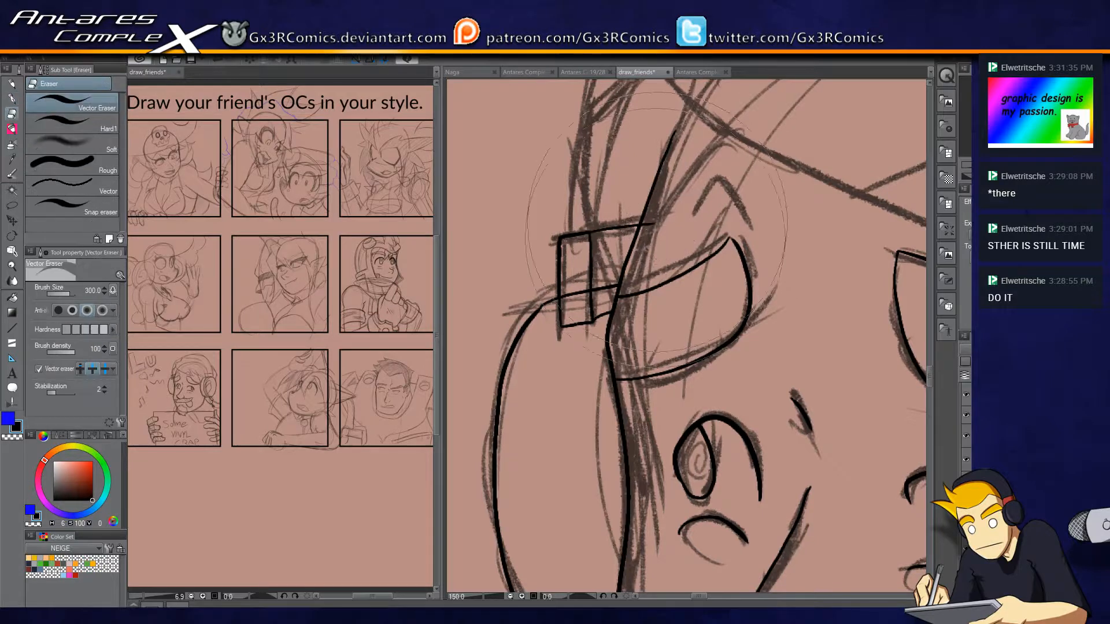
Ink the headband's outer edge from the far clip in an arc over the top of the head.
{"action": "left_click_drag", "start_coordinate": [611, 188], "coordinate": [552, 389]}
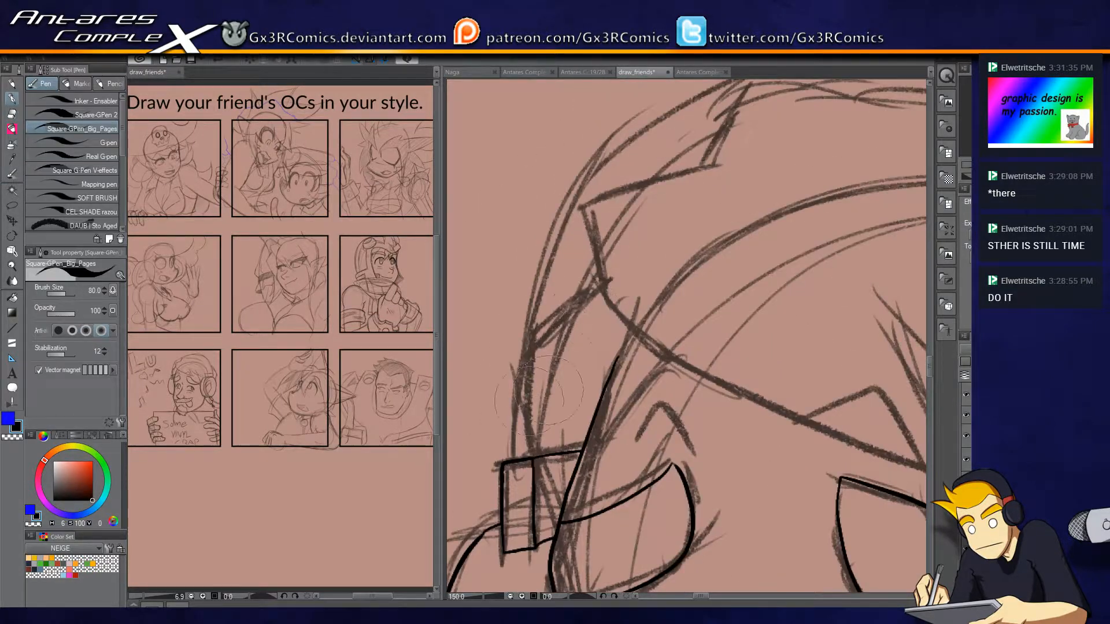
{"action": "mouse_move", "coordinate": [513, 462]}
{"action": "left_mouse_down"}
{"action": "mouse_move", "coordinate": [515, 402]}
{"action": "mouse_move", "coordinate": [565, 199]}
{"action": "mouse_move", "coordinate": [508, 301]}
{"action": "left_mouse_up"}
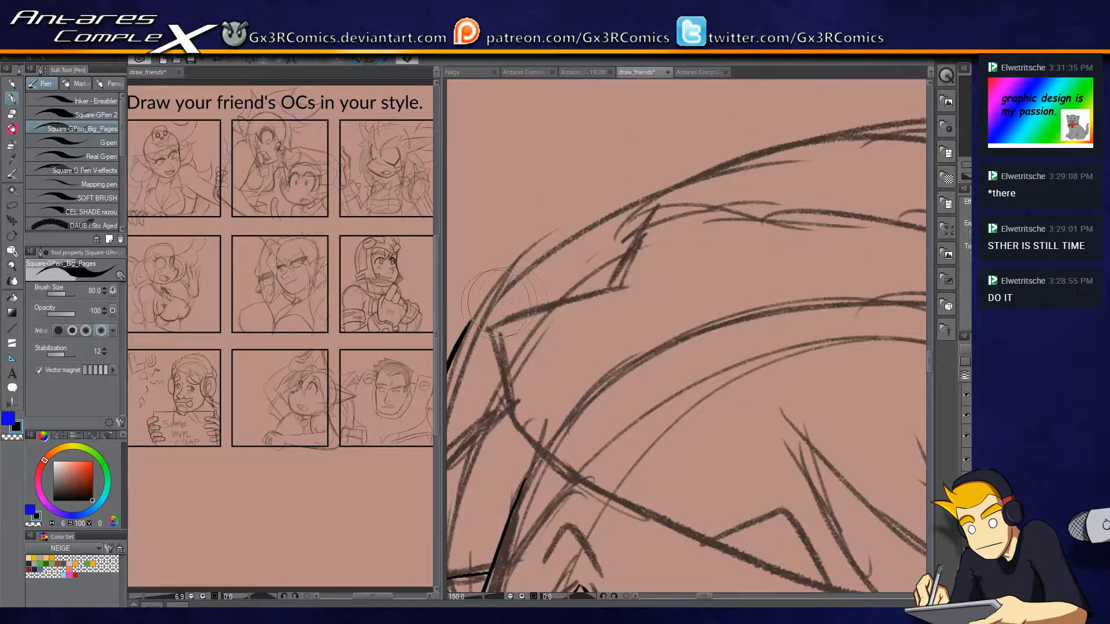
{"action": "mouse_move", "coordinate": [465, 332]}
{"action": "left_mouse_down"}
{"action": "mouse_move", "coordinate": [766, 143]}
{"action": "mouse_move", "coordinate": [843, 135]}
{"action": "left_mouse_up"}
{"action": "mouse_move", "coordinate": [879, 181]}
{"action": "left_mouse_down"}
{"action": "mouse_move", "coordinate": [764, 215]}
{"action": "mouse_move", "coordinate": [673, 207]}
{"action": "left_mouse_up"}
{"action": "mouse_move", "coordinate": [597, 166]}
{"action": "left_mouse_down"}
{"action": "mouse_move", "coordinate": [637, 158]}
{"action": "mouse_move", "coordinate": [925, 198]}
{"action": "left_mouse_up"}
{"action": "key", "text": "ctrl+z"}
{"action": "mouse_move", "coordinate": [597, 168]}
{"action": "left_mouse_down"}
{"action": "mouse_move", "coordinate": [629, 162]}
{"action": "mouse_move", "coordinate": [858, 205]}
{"action": "left_mouse_up"}
{"action": "key", "text": "ctrl+z"}
{"action": "mouse_move", "coordinate": [581, 170]}
{"action": "left_mouse_down"}
{"action": "mouse_move", "coordinate": [719, 163]}
{"action": "mouse_move", "coordinate": [914, 198]}
{"action": "left_mouse_up"}
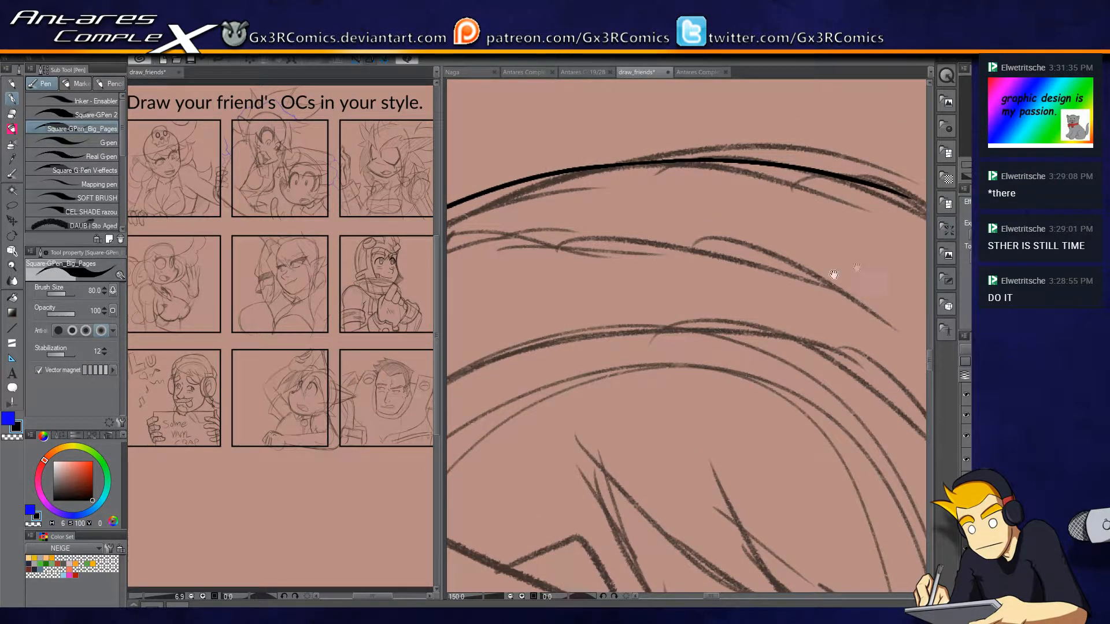
Continue the headband's outer edge down the near side of the head into the near ear cup.
{"action": "left_click_drag", "start_coordinate": [857, 268], "coordinate": [533, 184]}
{"action": "mouse_move", "coordinate": [571, 108]}
{"action": "left_mouse_down"}
{"action": "mouse_move", "coordinate": [743, 334]}
{"action": "mouse_move", "coordinate": [745, 480]}
{"action": "left_mouse_up"}
{"action": "key", "text": "ctrl+z"}
{"action": "mouse_move", "coordinate": [595, 112]}
{"action": "left_mouse_down"}
{"action": "mouse_move", "coordinate": [721, 282]}
{"action": "mouse_move", "coordinate": [767, 523]}
{"action": "left_mouse_up"}
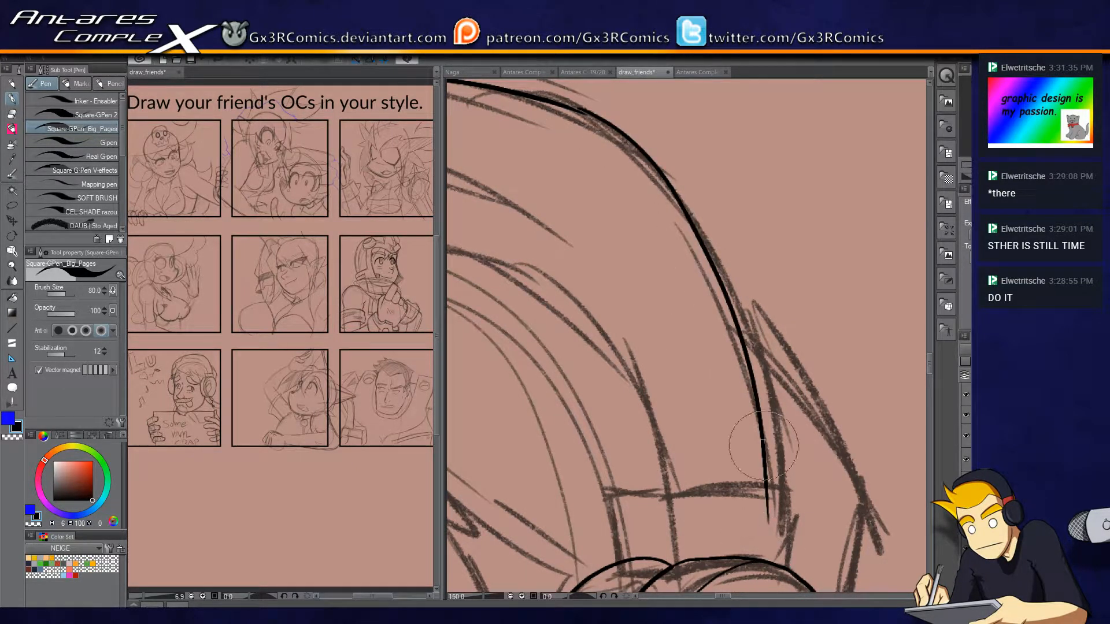
{"action": "key", "text": "ctrl+z"}
{"action": "mouse_move", "coordinate": [579, 111]}
{"action": "left_mouse_down"}
{"action": "mouse_move", "coordinate": [660, 184]}
{"action": "mouse_move", "coordinate": [735, 360]}
{"action": "mouse_move", "coordinate": [774, 566]}
{"action": "left_mouse_up"}
Try to ink the headband's inner rim as two parallel lines ending at the near ear cup.
{"action": "left_click_drag", "start_coordinate": [661, 397], "coordinate": [749, 367]}
{"action": "mouse_move", "coordinate": [736, 456]}
{"action": "left_mouse_down"}
{"action": "mouse_move", "coordinate": [766, 410]}
{"action": "mouse_move", "coordinate": [680, 214]}
{"action": "mouse_move", "coordinate": [612, 135]}
{"action": "left_mouse_up"}
{"action": "mouse_move", "coordinate": [767, 429]}
{"action": "left_mouse_down"}
{"action": "mouse_move", "coordinate": [797, 428]}
{"action": "mouse_move", "coordinate": [787, 430]}
{"action": "mouse_move", "coordinate": [704, 192]}
{"action": "left_mouse_up"}
{"action": "key", "text": "ctrl+z"}
{"action": "key", "text": "ctrl+z"}
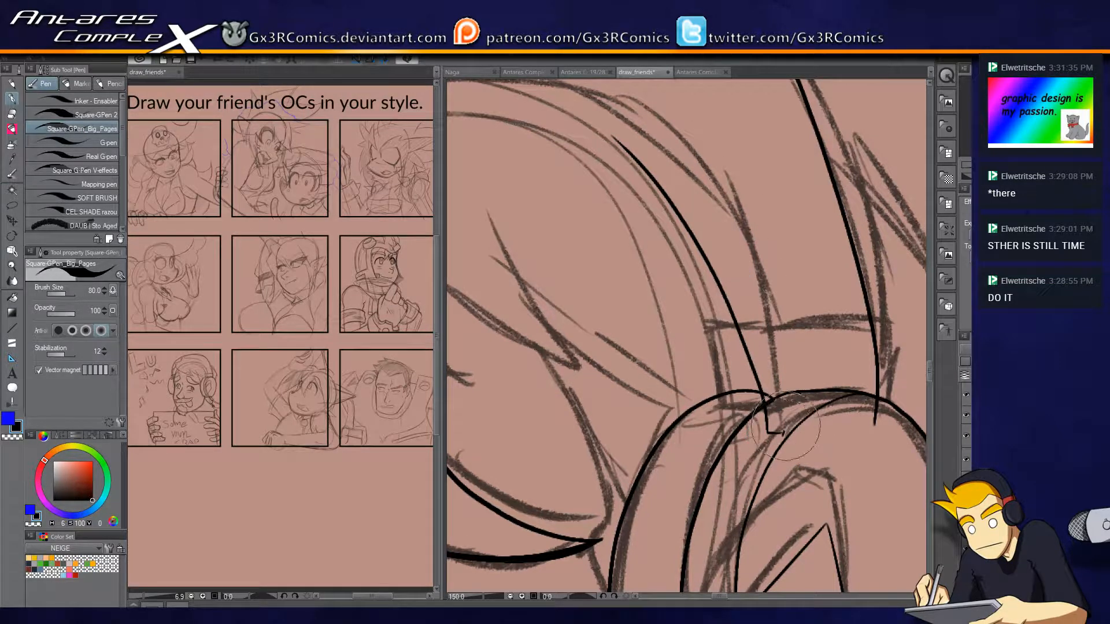
{"action": "left_click_drag", "start_coordinate": [784, 431], "coordinate": [608, 107]}
{"action": "left_click_drag", "start_coordinate": [812, 399], "coordinate": [760, 457]}
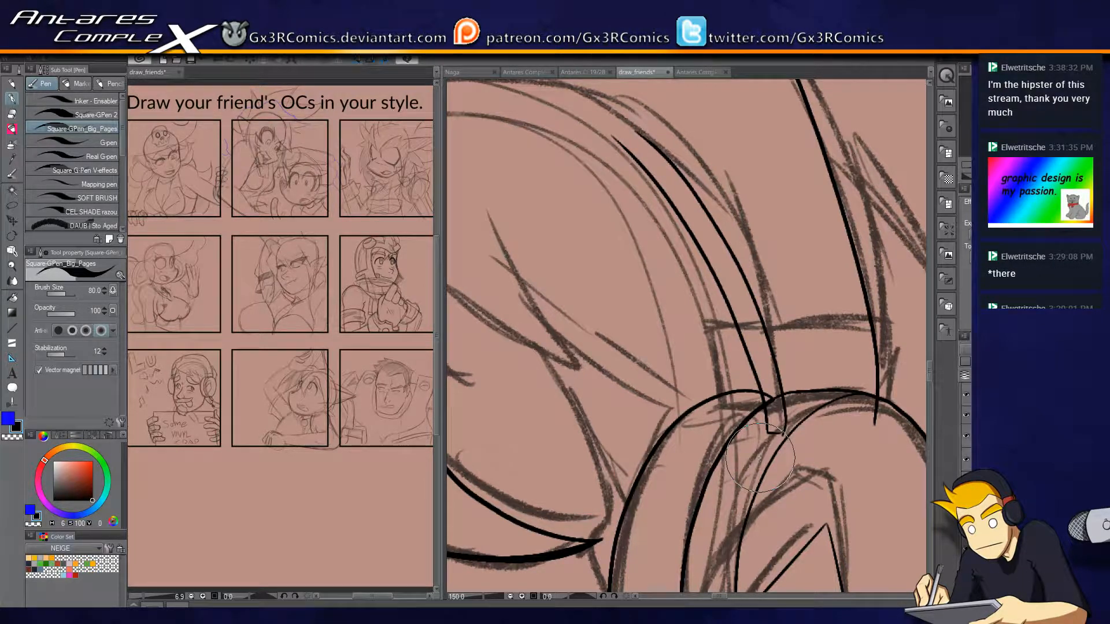
{"action": "key", "text": "ctrl+z"}
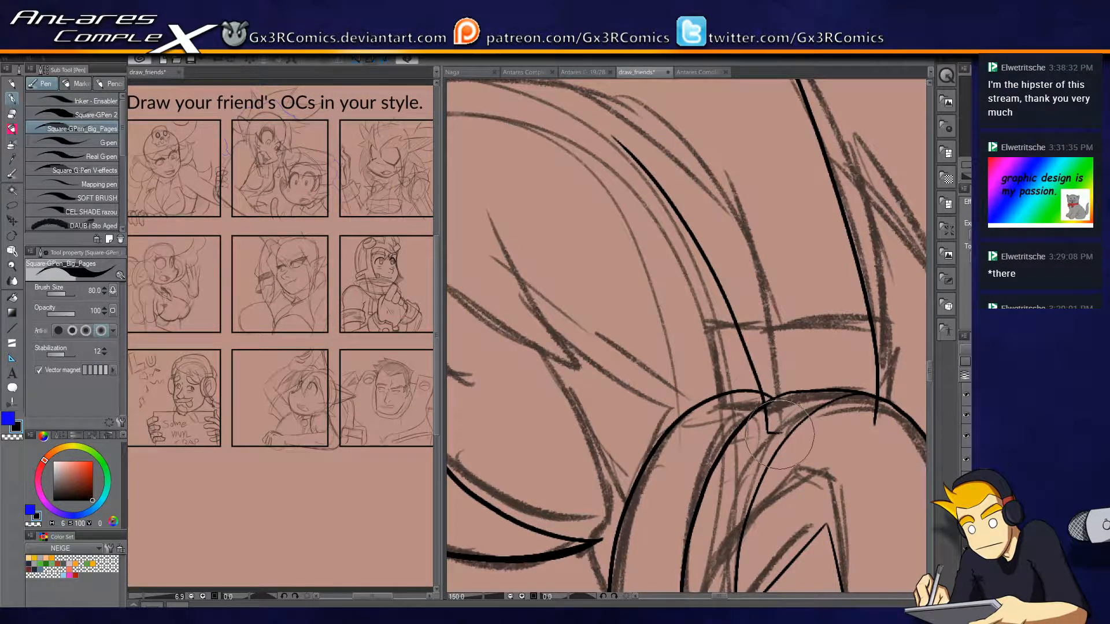
{"action": "mouse_move", "coordinate": [782, 431]}
{"action": "left_mouse_down"}
{"action": "mouse_move", "coordinate": [735, 257]}
{"action": "mouse_move", "coordinate": [628, 115]}
{"action": "left_mouse_up"}
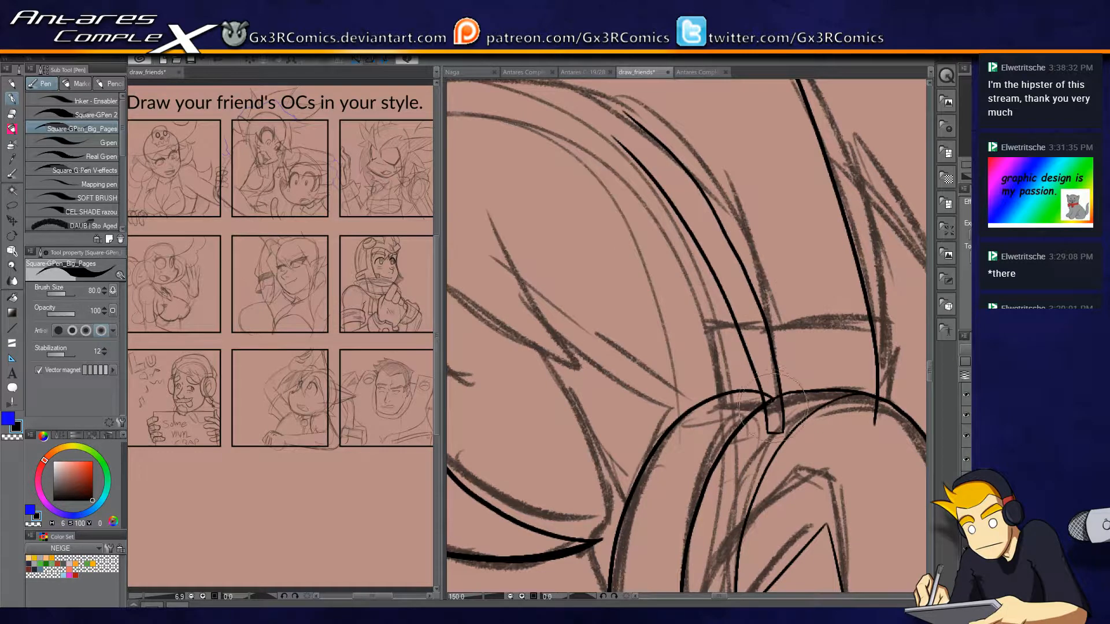
{"action": "key", "text": "e"}
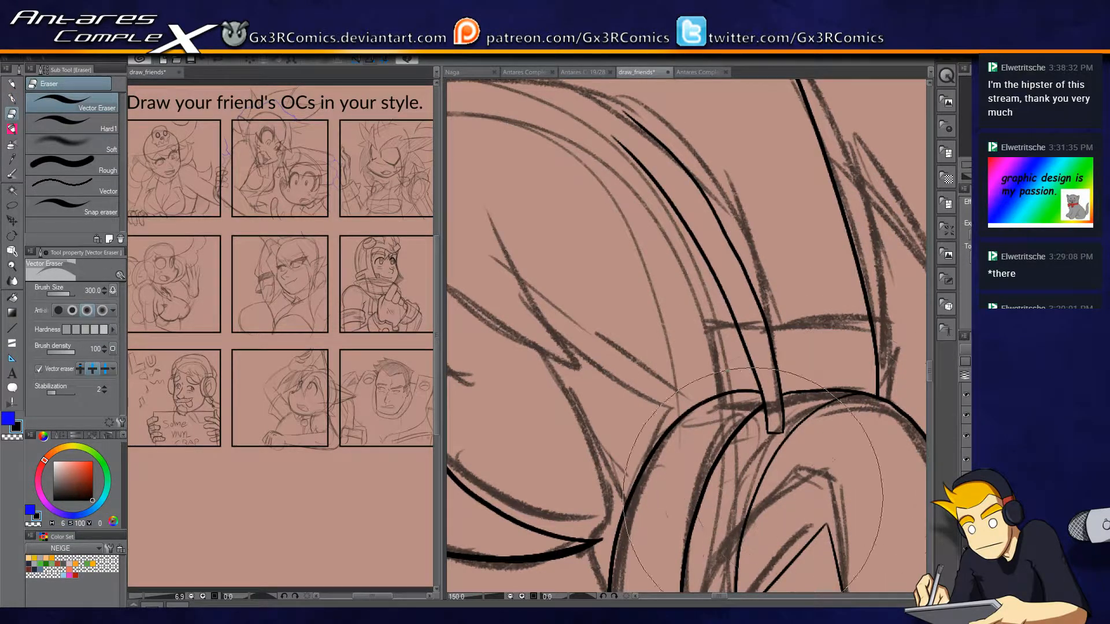
{"action": "key", "text": "p"}
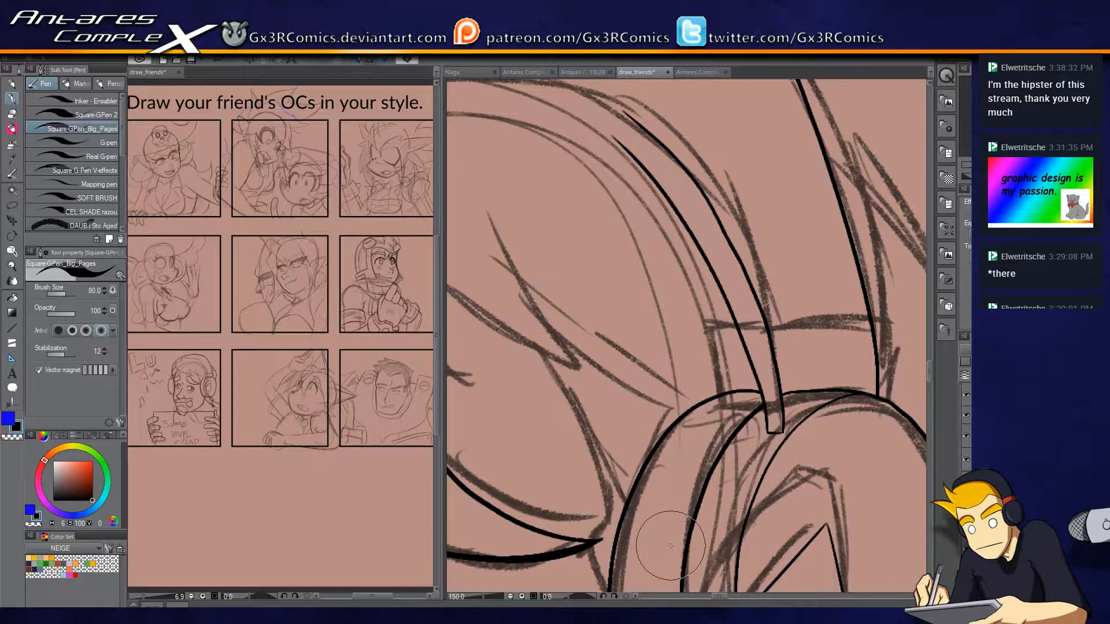
Try to extend the headband's inner rim in an arc across the top of the head.
{"action": "left_click_drag", "start_coordinate": [684, 60], "coordinate": [820, 294]}
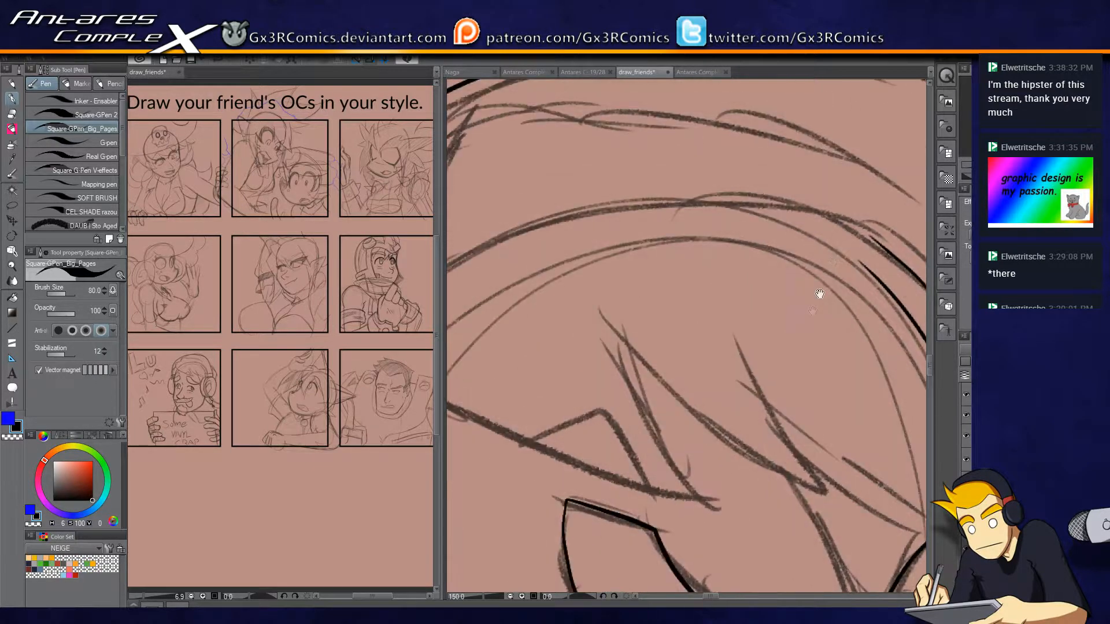
{"action": "mouse_move", "coordinate": [874, 241]}
{"action": "left_mouse_down"}
{"action": "mouse_move", "coordinate": [778, 180]}
{"action": "mouse_move", "coordinate": [501, 146]}
{"action": "left_mouse_up"}
{"action": "key", "text": "ctrl+z"}
{"action": "scroll", "coordinate": [748, 268], "scroll_direction": "down", "scroll_amount": 1}
{"action": "left_click_drag", "start_coordinate": [728, 294], "coordinate": [776, 280]}
{"action": "mouse_move", "coordinate": [878, 237]}
{"action": "left_mouse_down"}
{"action": "mouse_move", "coordinate": [669, 173]}
{"action": "mouse_move", "coordinate": [473, 315]}
{"action": "left_mouse_up"}
{"action": "key", "text": "ctrl+z"}
{"action": "mouse_move", "coordinate": [467, 394]}
{"action": "left_mouse_down"}
{"action": "mouse_move", "coordinate": [477, 310]}
{"action": "mouse_move", "coordinate": [560, 201]}
{"action": "mouse_move", "coordinate": [741, 164]}
{"action": "left_mouse_up"}
{"action": "left_click_drag", "start_coordinate": [800, 329], "coordinate": [622, 305]}
Undo the inner rim strokes of the headband back to its outer edge.
{"action": "key", "text": "e"}
{"action": "left_click", "coordinate": [774, 290]}
{"action": "key", "text": "p"}
{"action": "key", "text": "ctrl+z"}
{"action": "key", "text": "ctrl+z"}
{"action": "key", "text": "ctrl+z"}
{"action": "key", "text": "ctrl+z"}
{"action": "key", "text": "ctrl+z"}
{"action": "key", "text": "ctrl+z"}
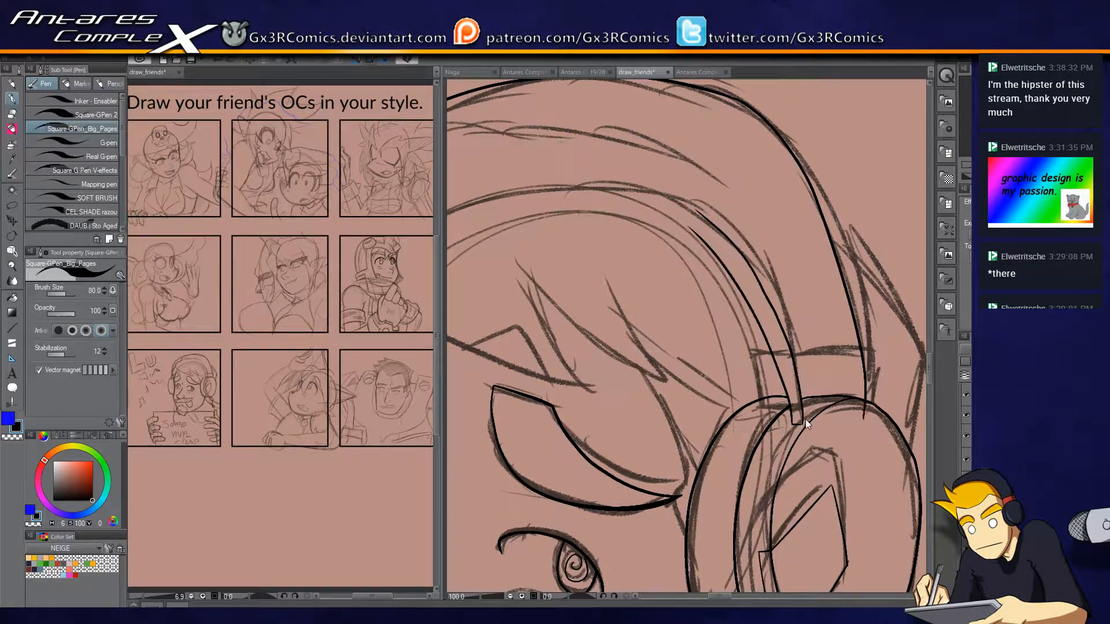
{"action": "mouse_move", "coordinate": [796, 419]}
{"action": "left_mouse_down"}
{"action": "mouse_move", "coordinate": [883, 412]}
{"action": "mouse_move", "coordinate": [886, 435]}
{"action": "mouse_move", "coordinate": [887, 350]}
{"action": "mouse_move", "coordinate": [815, 233]}
{"action": "left_mouse_up"}
{"action": "key", "text": "ctrl+z"}
Ink the headband's front edge from the near ear cup over the head to the far side.
{"action": "mouse_move", "coordinate": [898, 426]}
{"action": "left_mouse_down"}
{"action": "mouse_move", "coordinate": [885, 325]}
{"action": "mouse_move", "coordinate": [817, 199]}
{"action": "mouse_move", "coordinate": [693, 134]}
{"action": "left_mouse_up"}
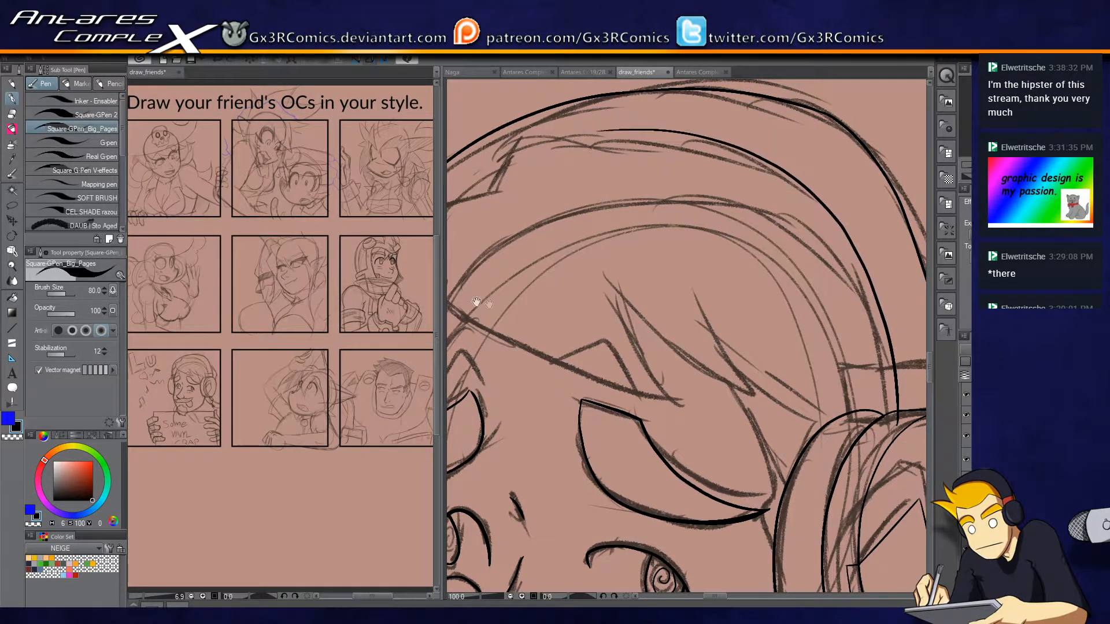
{"action": "left_click_drag", "start_coordinate": [475, 303], "coordinate": [608, 280]}
{"action": "mouse_move", "coordinate": [617, 147]}
{"action": "left_mouse_down"}
{"action": "mouse_move", "coordinate": [522, 280]}
{"action": "mouse_move", "coordinate": [519, 340]}
{"action": "left_mouse_up"}
{"action": "left_click_drag", "start_coordinate": [850, 365], "coordinate": [628, 384]}
{"action": "key", "text": "ctrl+z"}
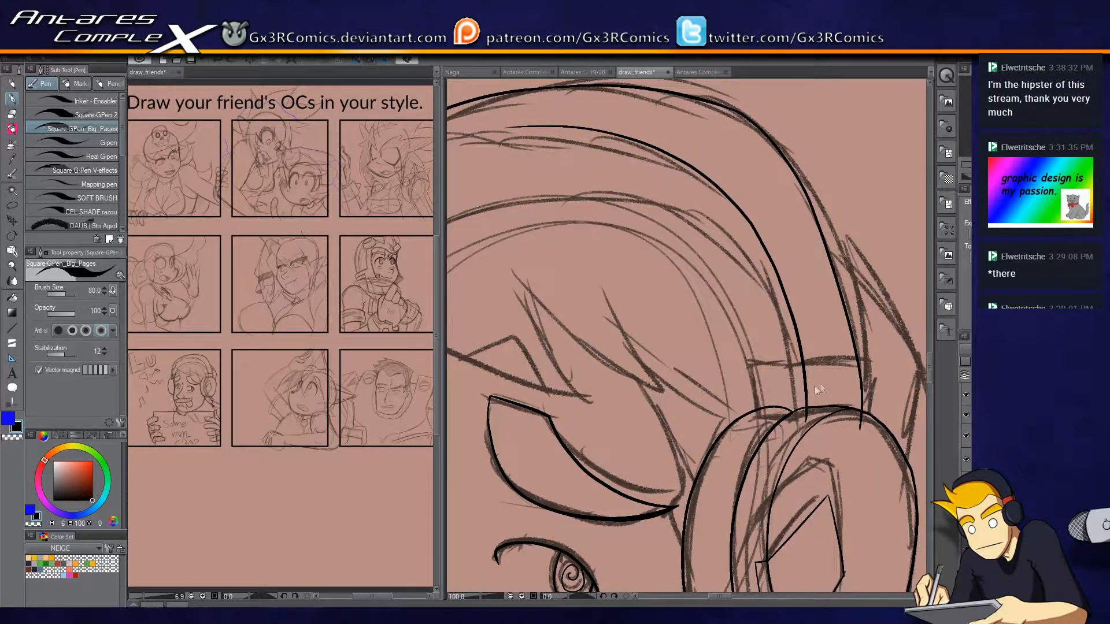
{"action": "left_click_drag", "start_coordinate": [655, 247], "coordinate": [785, 258]}
{"action": "mouse_move", "coordinate": [594, 163]}
{"action": "left_mouse_down"}
{"action": "mouse_move", "coordinate": [690, 172]}
{"action": "mouse_move", "coordinate": [507, 237]}
{"action": "left_mouse_up"}
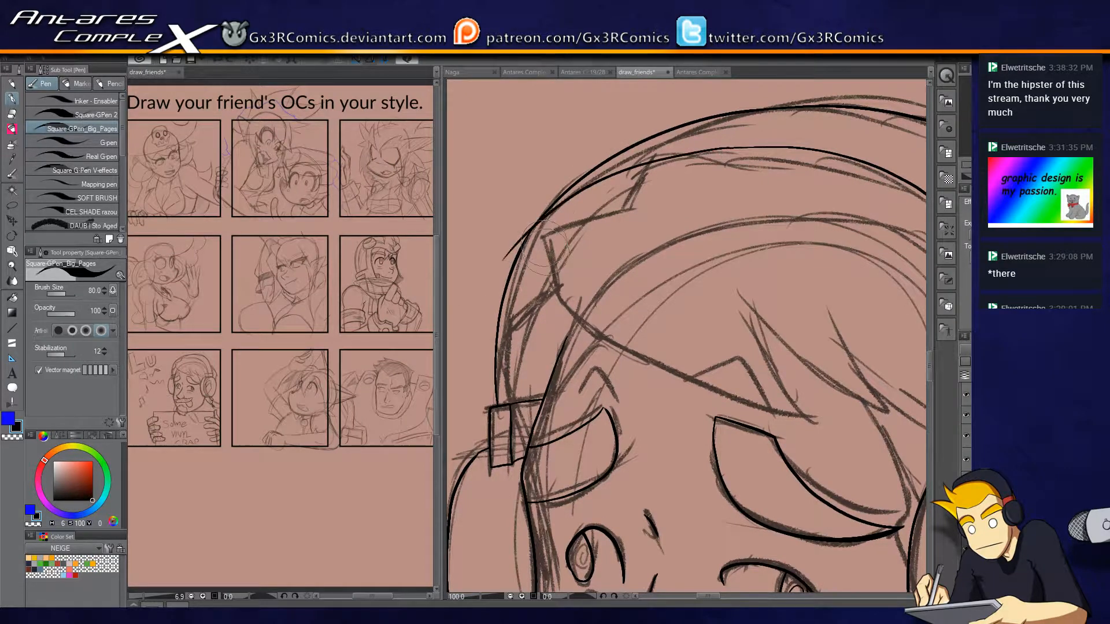
{"action": "key", "text": "e"}
{"action": "left_click", "coordinate": [516, 233]}
{"action": "key", "text": "p"}
{"action": "key", "text": "ctrl+z"}
Ink a parallel rim line just inside the headband's front edge, from the far clip across the top of the head.
{"action": "left_click_drag", "start_coordinate": [690, 154], "coordinate": [525, 267]}
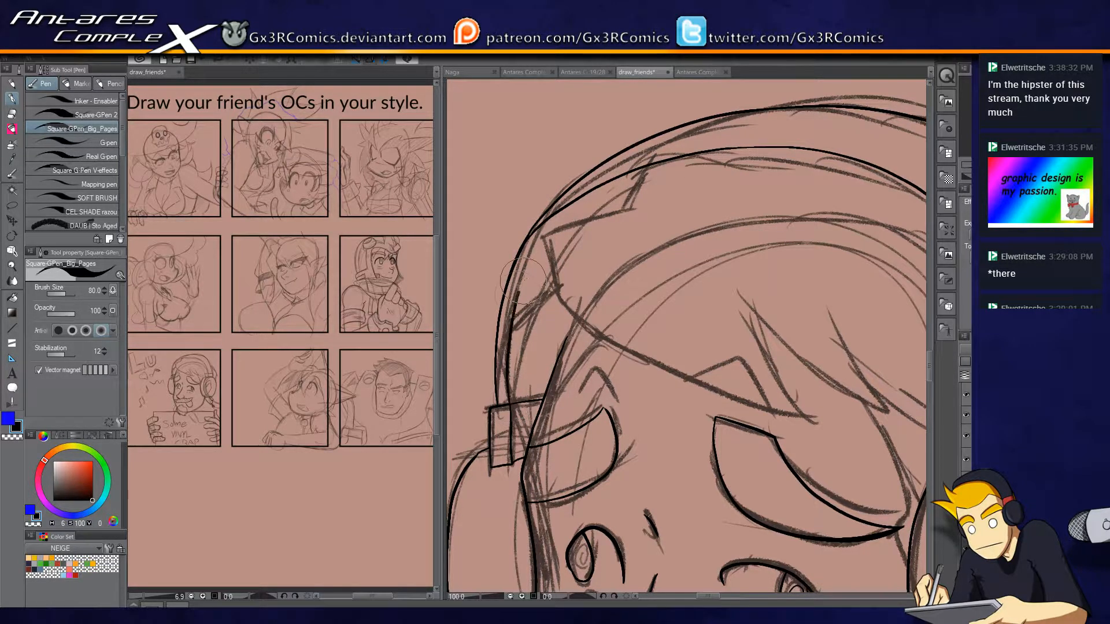
{"action": "key", "text": "ctrl+z"}
{"action": "mouse_move", "coordinate": [509, 405]}
{"action": "left_mouse_down"}
{"action": "mouse_move", "coordinate": [544, 244]}
{"action": "mouse_move", "coordinate": [674, 181]}
{"action": "mouse_move", "coordinate": [761, 172]}
{"action": "left_mouse_up"}
{"action": "key", "text": "space"}
{"action": "mouse_move", "coordinate": [792, 205]}
{"action": "left_mouse_down"}
{"action": "mouse_move", "coordinate": [595, 206]}
{"action": "mouse_move", "coordinate": [778, 315]}
{"action": "mouse_move", "coordinate": [810, 387]}
{"action": "left_mouse_up"}
{"action": "key", "text": "ctrl+z"}
{"action": "left_click_drag", "start_coordinate": [549, 170], "coordinate": [665, 183]}
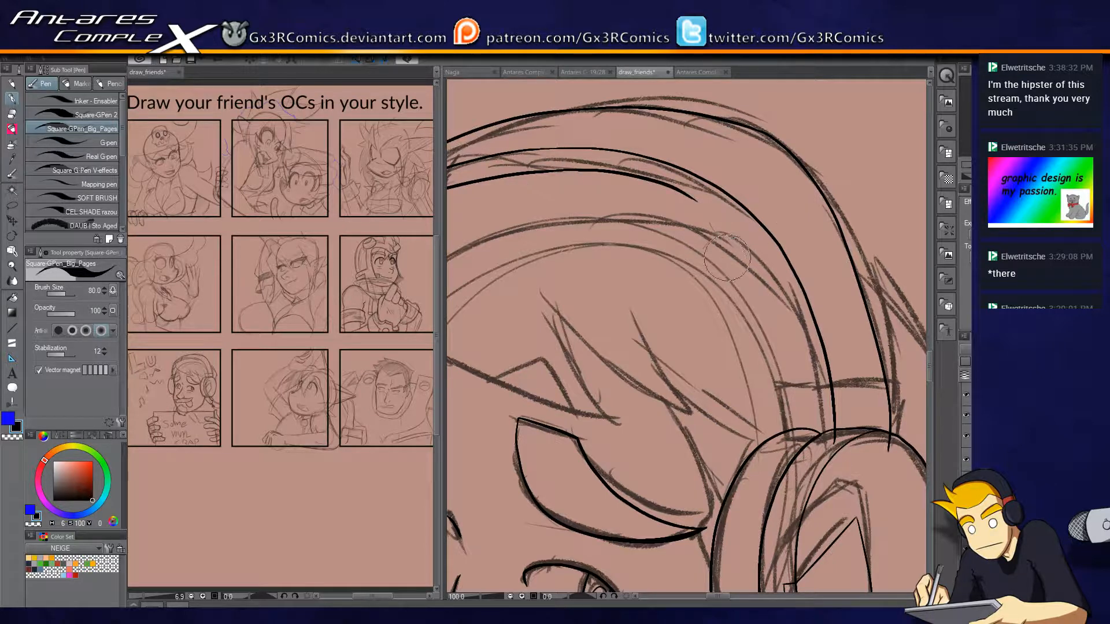
Continue the inner rim line down to the near ear cup, close the rim's end and trim the excess.
{"action": "scroll", "coordinate": [719, 263], "scroll_direction": "up", "scroll_amount": 1}
{"action": "key", "text": "space"}
{"action": "left_click_drag", "start_coordinate": [707, 235], "coordinate": [655, 210]}
{"action": "mouse_move", "coordinate": [623, 142]}
{"action": "left_mouse_down"}
{"action": "mouse_move", "coordinate": [784, 380]}
{"action": "mouse_move", "coordinate": [812, 452]}
{"action": "left_mouse_up"}
{"action": "mouse_move", "coordinate": [818, 507]}
{"action": "left_mouse_down"}
{"action": "mouse_move", "coordinate": [838, 510]}
{"action": "mouse_move", "coordinate": [839, 480]}
{"action": "left_mouse_up"}
{"action": "key", "text": "e"}
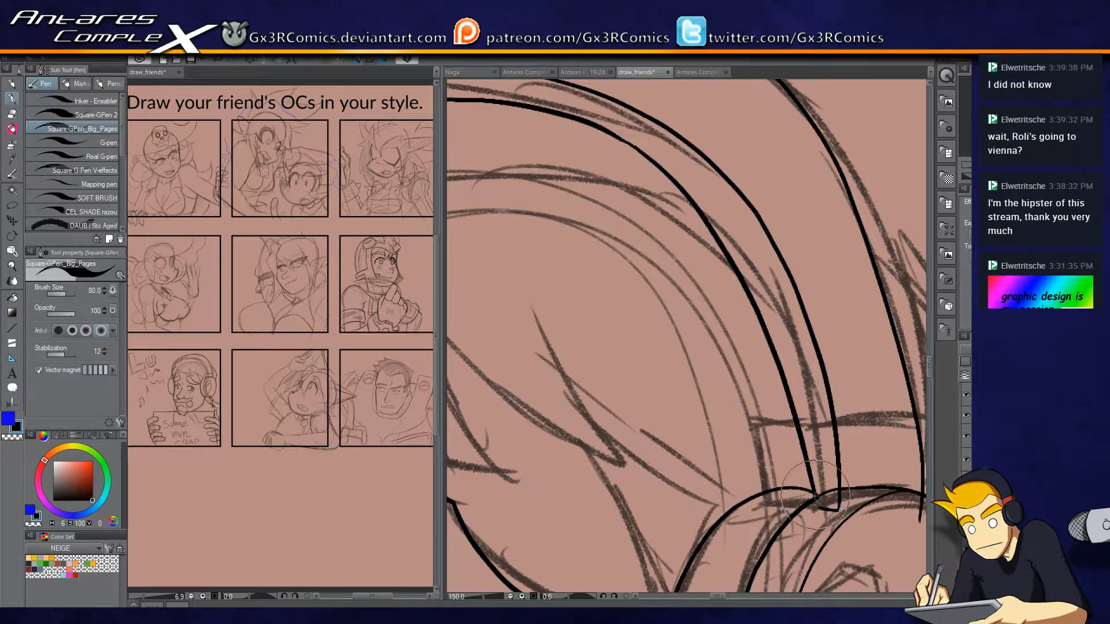
{"action": "left_click_drag", "start_coordinate": [815, 486], "coordinate": [813, 474]}
{"action": "key", "text": "p"}
{"action": "mouse_move", "coordinate": [859, 520]}
{"action": "left_mouse_down"}
{"action": "mouse_move", "coordinate": [749, 459]}
{"action": "mouse_move", "coordinate": [756, 439]}
{"action": "mouse_move", "coordinate": [825, 402]}
{"action": "mouse_move", "coordinate": [789, 454]}
{"action": "mouse_move", "coordinate": [805, 508]}
{"action": "left_mouse_up"}
Try to clean up the headband's rim lines with the vector eraser where they meet the near ear cup.
{"action": "key", "text": "e"}
{"action": "key", "text": "p"}
{"action": "key", "text": "e"}
{"action": "left_click", "coordinate": [764, 430]}
{"action": "left_click", "coordinate": [817, 459]}
{"action": "key", "text": "p"}
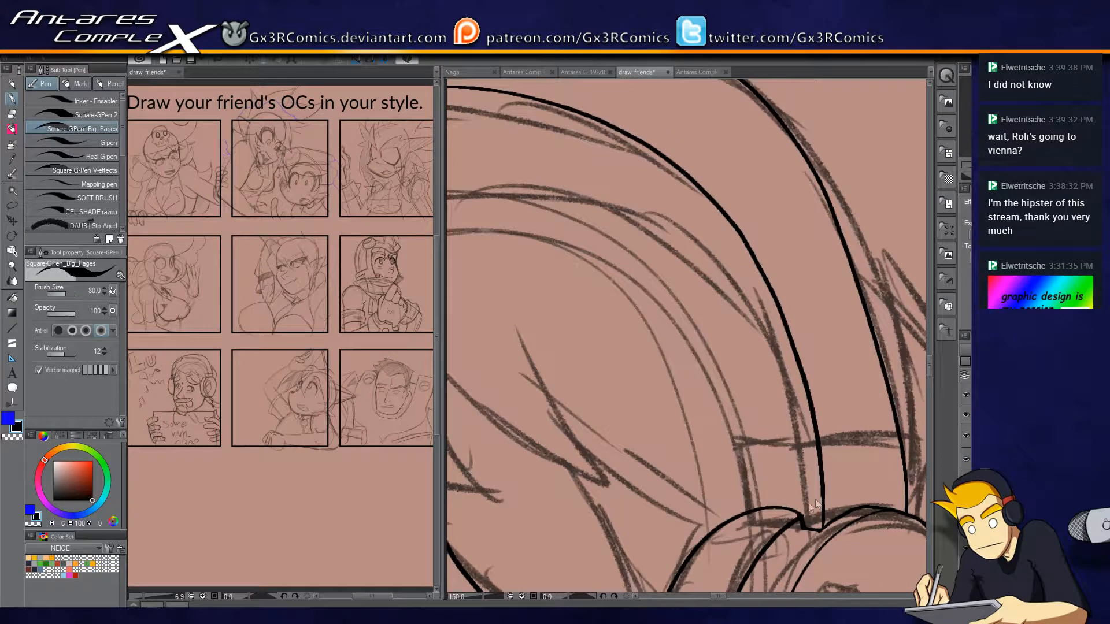
{"action": "key", "text": "ctrl+z"}
{"action": "key", "text": "ctrl+z"}
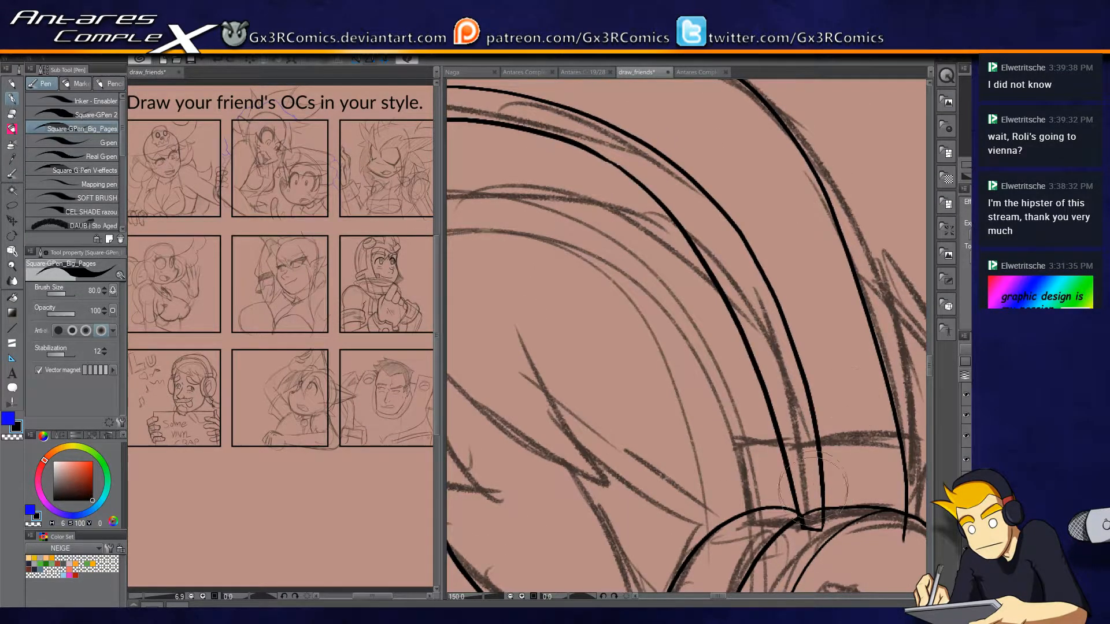
Trim the headband's outer edge at the near ear cup and ink a seam across the band and its rim above the cup.
{"action": "key", "text": "e"}
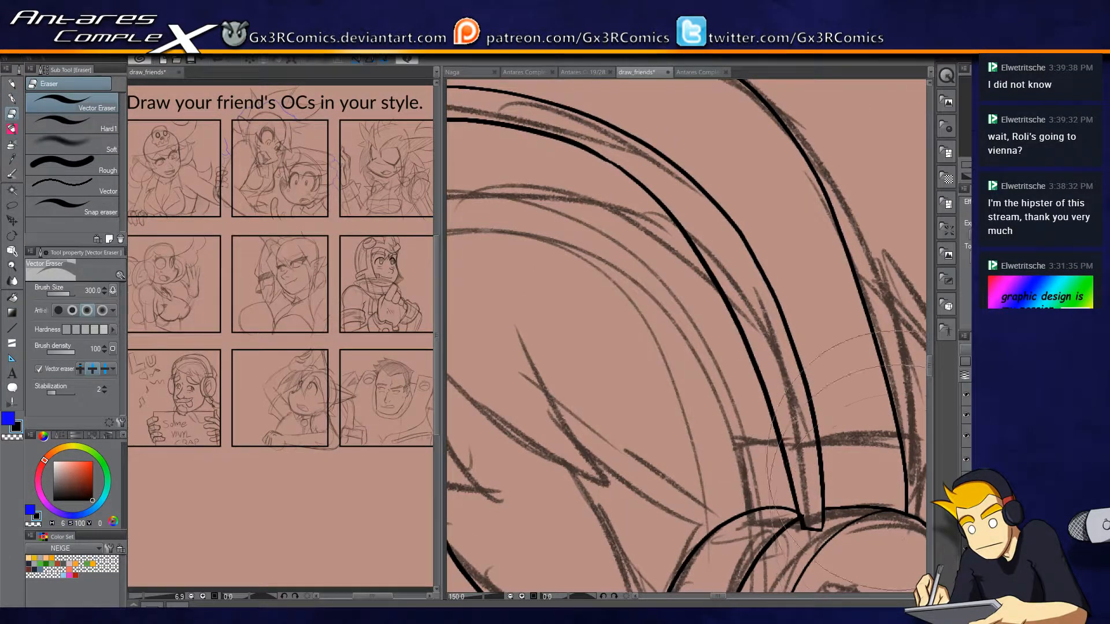
{"action": "key", "text": "p"}
{"action": "left_click_drag", "start_coordinate": [818, 446], "coordinate": [896, 427]}
{"action": "key", "text": "e"}
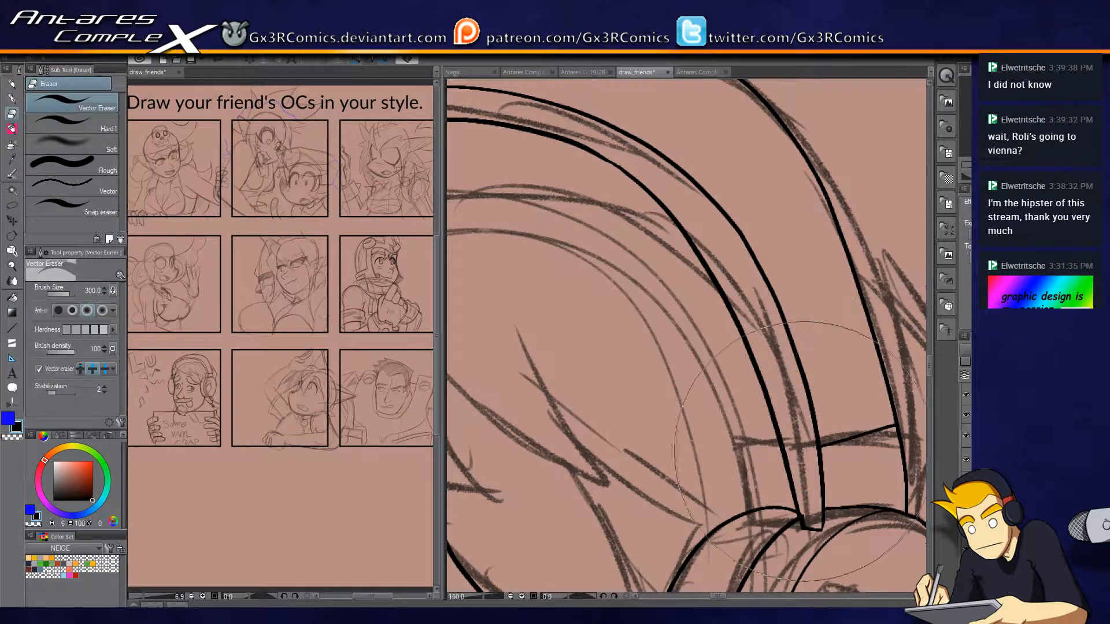
{"action": "key", "text": "p"}
{"action": "left_click_drag", "start_coordinate": [822, 445], "coordinate": [755, 458]}
{"action": "key", "text": "e"}
{"action": "left_click", "coordinate": [764, 463]}
Ink the jagged hair edge below the headband on the far side and the long fringe line across the forehead.
{"action": "left_click_drag", "start_coordinate": [629, 491], "coordinate": [847, 339]}
{"action": "left_click_drag", "start_coordinate": [600, 331], "coordinate": [644, 425]}
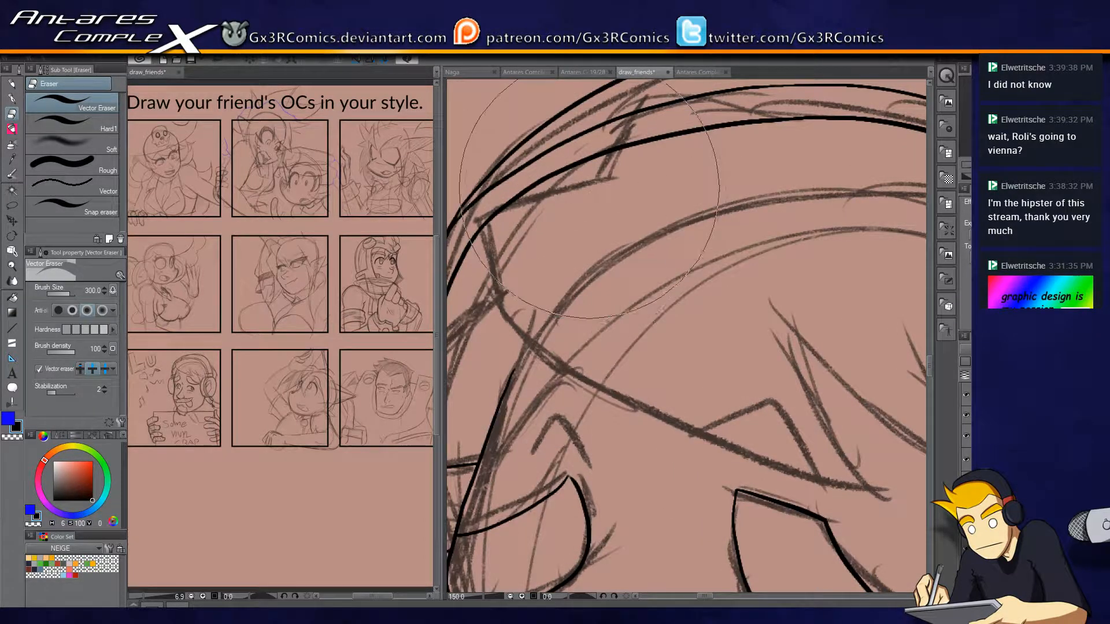
{"action": "key", "text": "p"}
{"action": "mouse_move", "coordinate": [607, 180]}
{"action": "left_mouse_down"}
{"action": "mouse_move", "coordinate": [486, 209]}
{"action": "mouse_move", "coordinate": [527, 329]}
{"action": "left_mouse_up"}
{"action": "mouse_move", "coordinate": [597, 352]}
{"action": "left_mouse_down"}
{"action": "mouse_move", "coordinate": [495, 235]}
{"action": "mouse_move", "coordinate": [557, 235]}
{"action": "left_mouse_up"}
{"action": "mouse_move", "coordinate": [486, 203]}
{"action": "left_mouse_down"}
{"action": "mouse_move", "coordinate": [650, 319]}
{"action": "mouse_move", "coordinate": [857, 385]}
{"action": "mouse_move", "coordinate": [734, 178]}
{"action": "left_mouse_up"}
Ink the pointed fringe strands above the right-hand eyebrow and trim their crossing lines.
{"action": "left_click_drag", "start_coordinate": [795, 243], "coordinate": [669, 238]}
{"action": "mouse_move", "coordinate": [571, 152]}
{"action": "left_mouse_down"}
{"action": "mouse_move", "coordinate": [767, 324]}
{"action": "mouse_move", "coordinate": [860, 366]}
{"action": "mouse_move", "coordinate": [761, 262]}
{"action": "mouse_move", "coordinate": [715, 173]}
{"action": "left_mouse_up"}
{"action": "key", "text": "e"}
{"action": "mouse_move", "coordinate": [620, 188]}
{"action": "left_mouse_down"}
{"action": "mouse_move", "coordinate": [599, 184]}
{"action": "mouse_move", "coordinate": [700, 265]}
{"action": "left_mouse_up"}
{"action": "key", "text": "p"}
{"action": "left_click_drag", "start_coordinate": [773, 290], "coordinate": [723, 226]}
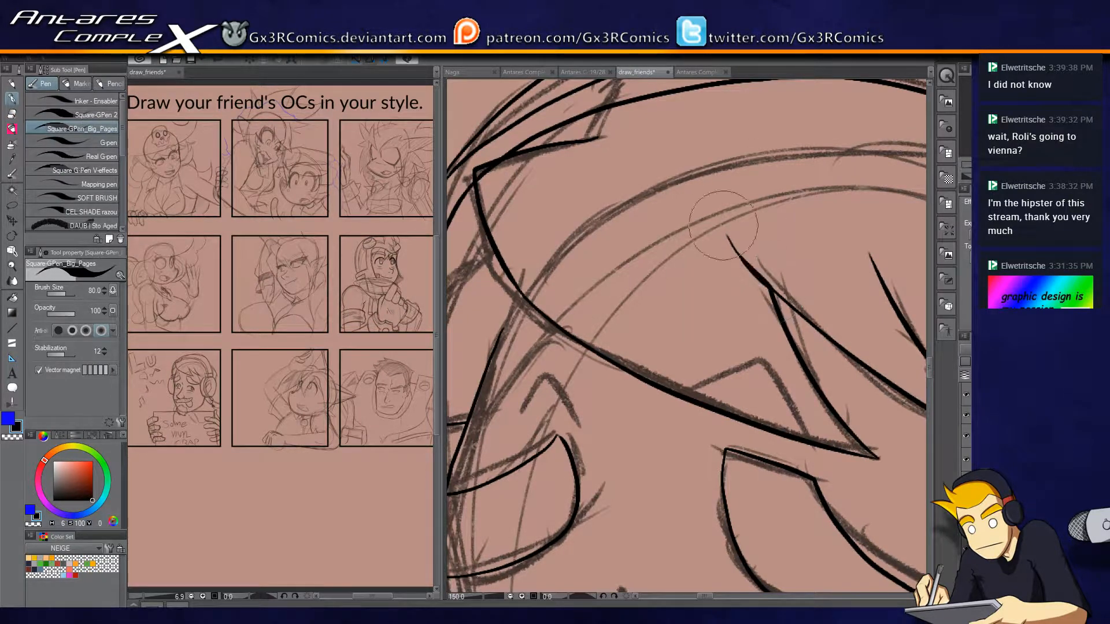
Trim the overshooting end of the far-side hair edge where it meets the long fringe line above the left-hand eyebrow.
{"action": "left_click_drag", "start_coordinate": [675, 280], "coordinate": [793, 320]}
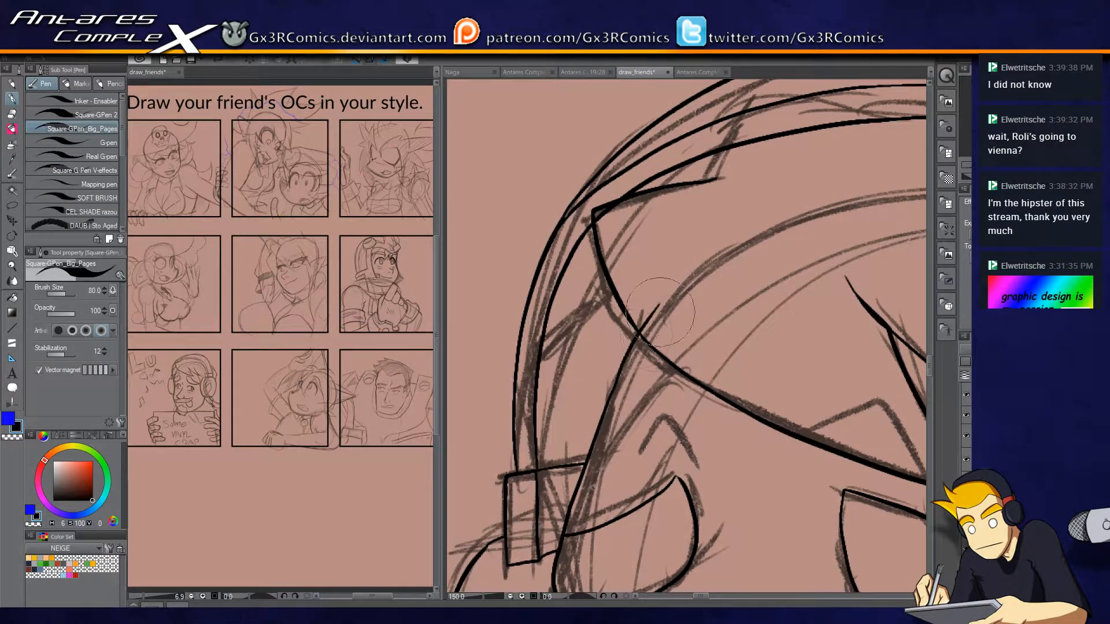
{"action": "key", "text": "e"}
{"action": "left_click_drag", "start_coordinate": [677, 344], "coordinate": [636, 145]}
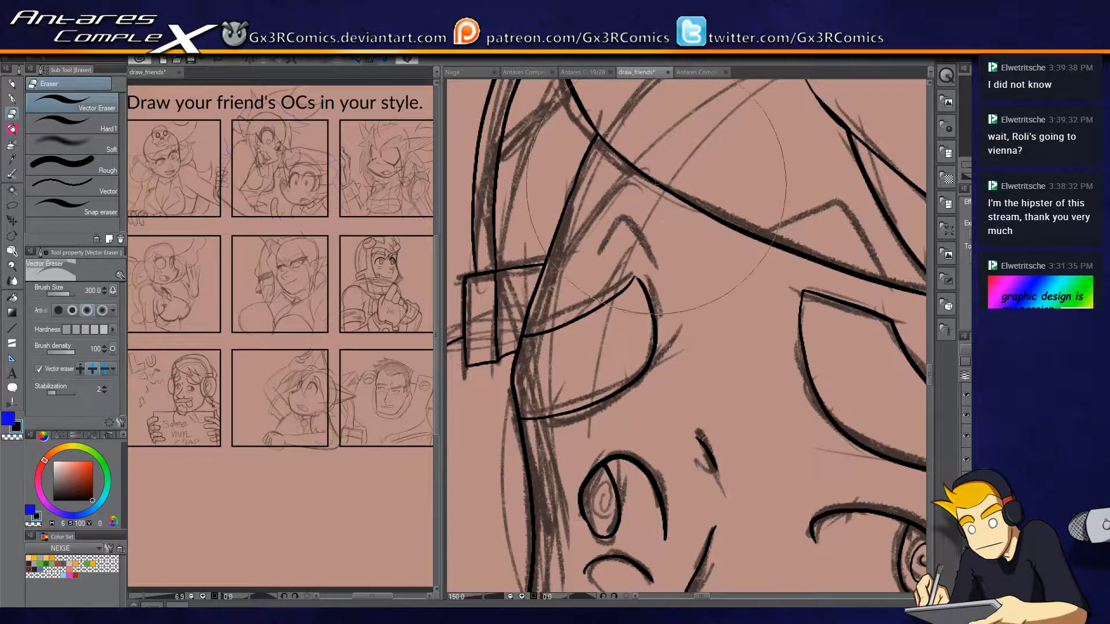
{"action": "key", "text": "p"}
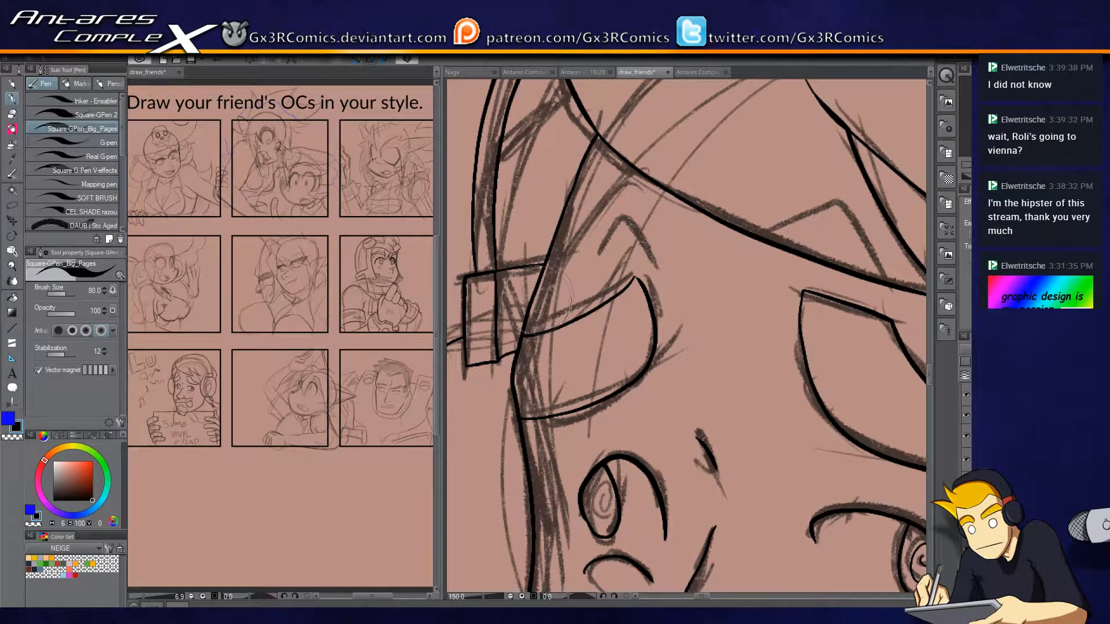
{"action": "mouse_move", "coordinate": [516, 366]}
{"action": "left_mouse_down"}
{"action": "mouse_move", "coordinate": [532, 292]}
{"action": "mouse_move", "coordinate": [637, 195]}
{"action": "mouse_move", "coordinate": [578, 203]}
{"action": "mouse_move", "coordinate": [601, 520]}
{"action": "left_mouse_up"}
{"action": "key", "text": "e"}
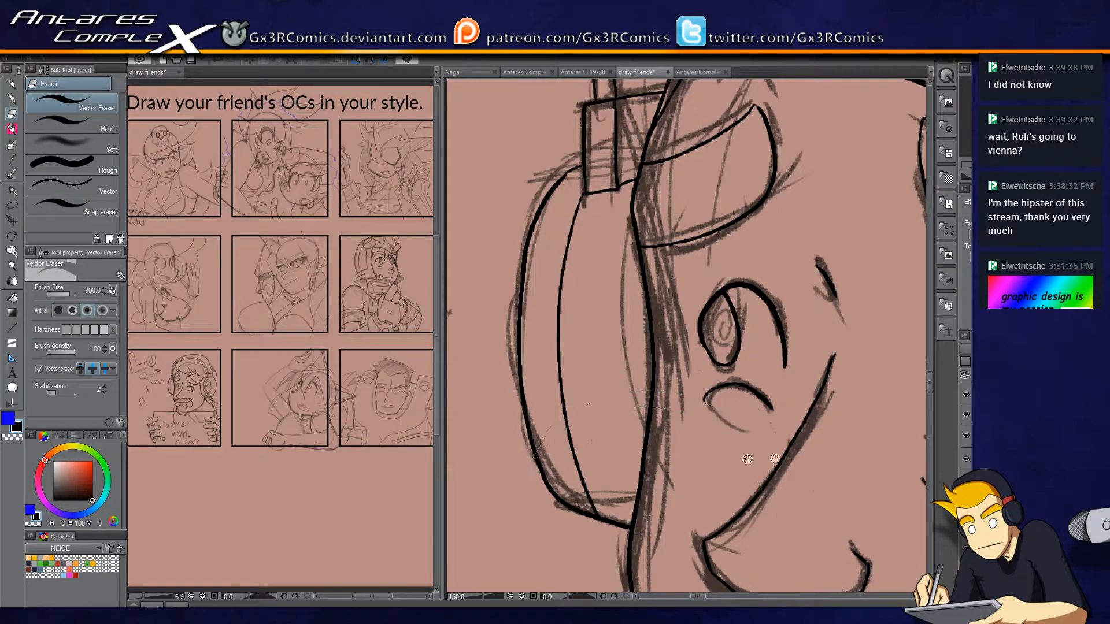
Ink the hair strand running from the fringe tip to the right-hand eyebrow's outer end and on toward the near ear cup.
{"action": "left_click_drag", "start_coordinate": [747, 460], "coordinate": [599, 438]}
{"action": "left_click_drag", "start_coordinate": [732, 329], "coordinate": [605, 416]}
{"action": "left_click_drag", "start_coordinate": [662, 390], "coordinate": [549, 480]}
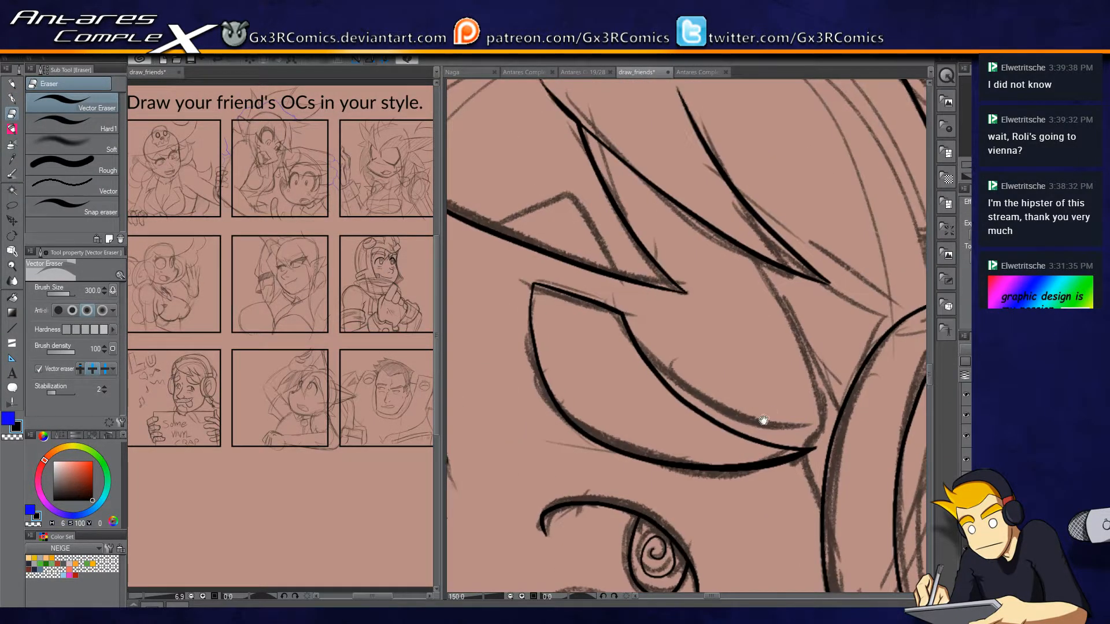
{"action": "left_click_drag", "start_coordinate": [767, 415], "coordinate": [669, 457]}
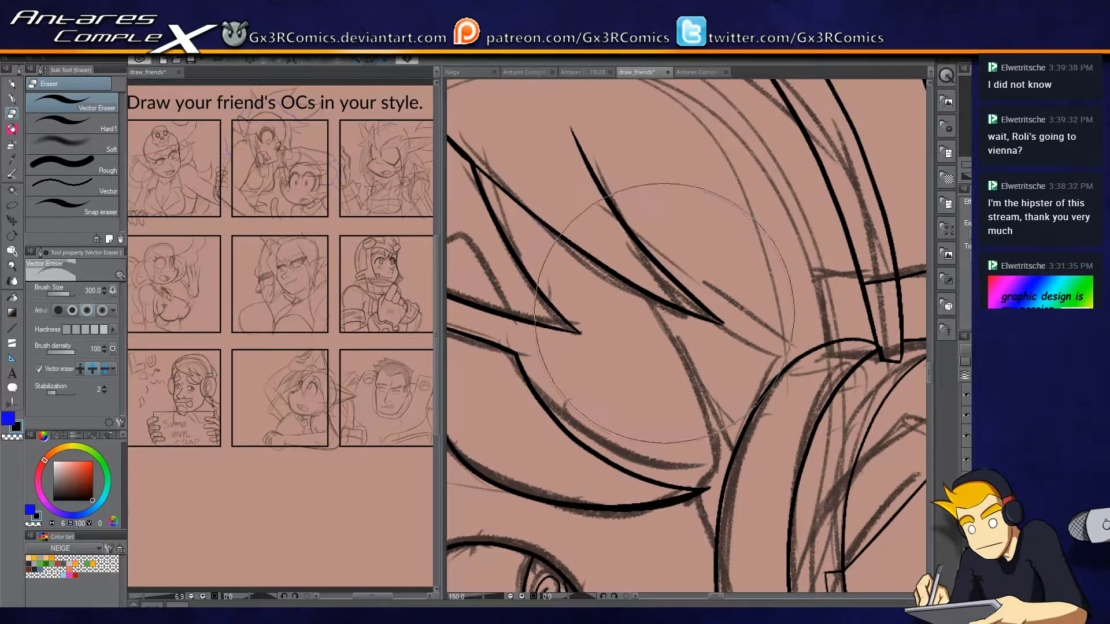
{"action": "key", "text": "p"}
{"action": "mouse_move", "coordinate": [654, 297]}
{"action": "left_mouse_down"}
{"action": "mouse_move", "coordinate": [677, 328]}
{"action": "mouse_move", "coordinate": [705, 491]}
{"action": "left_mouse_up"}
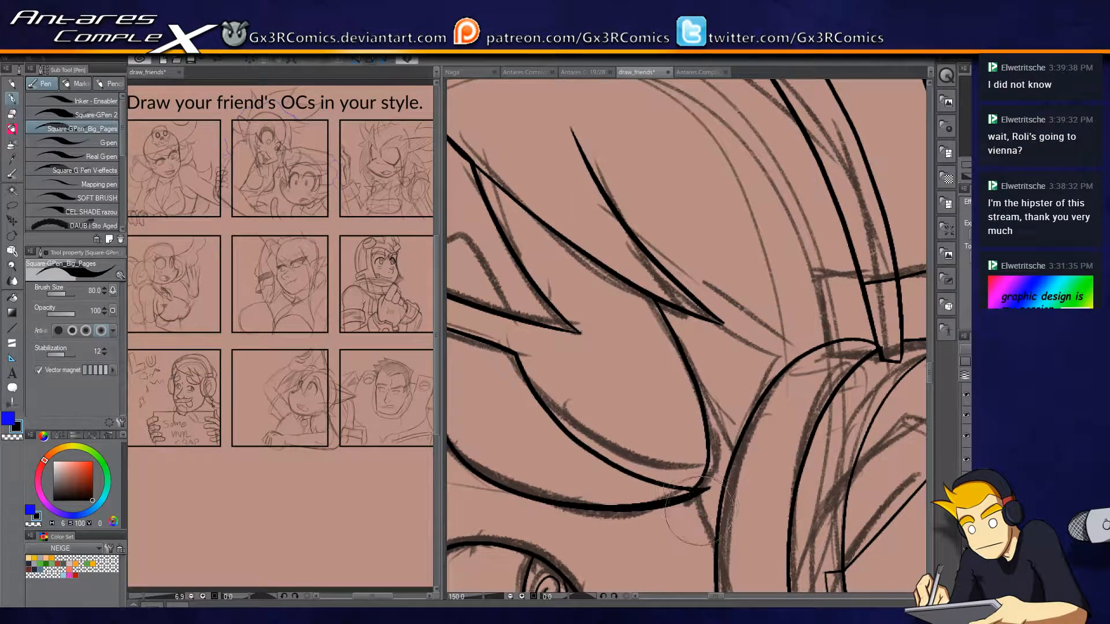
{"action": "key", "text": "e"}
{"action": "key", "text": "p"}
{"action": "left_click_drag", "start_coordinate": [695, 495], "coordinate": [726, 566]}
Ink the outer hair contour that bulges outside the headband down to the near ear cup.
{"action": "left_click_drag", "start_coordinate": [718, 406], "coordinate": [597, 517]}
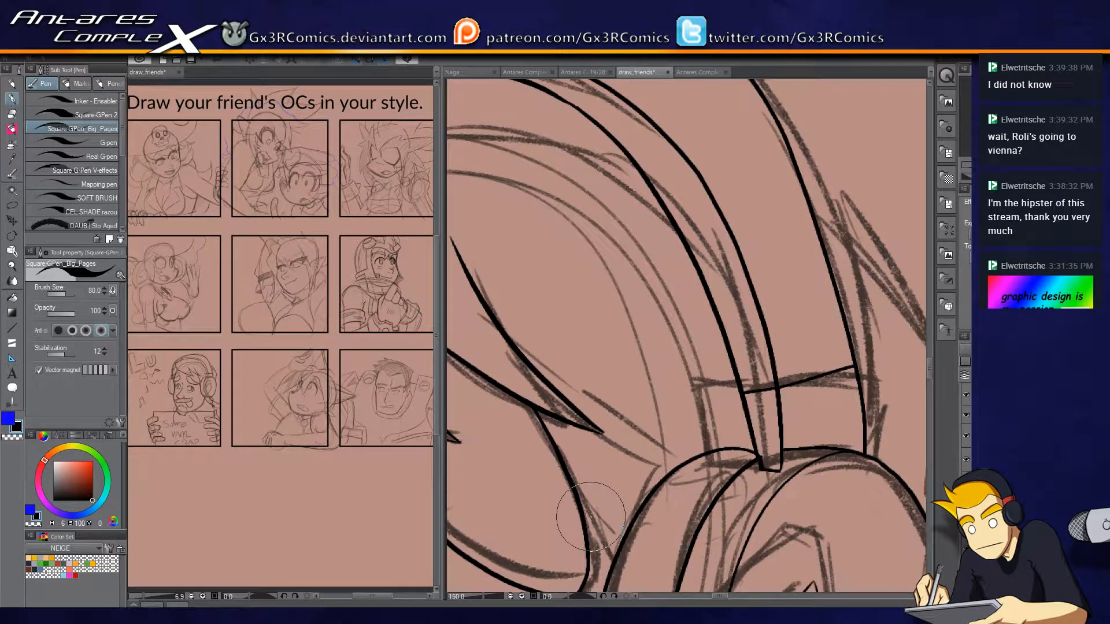
{"action": "left_click_drag", "start_coordinate": [544, 266], "coordinate": [763, 393]}
{"action": "left_click_drag", "start_coordinate": [798, 444], "coordinate": [507, 375]}
{"action": "left_click_drag", "start_coordinate": [798, 403], "coordinate": [621, 307]}
{"action": "mouse_move", "coordinate": [559, 128]}
{"action": "left_mouse_down"}
{"action": "mouse_move", "coordinate": [665, 243]}
{"action": "mouse_move", "coordinate": [725, 358]}
{"action": "mouse_move", "coordinate": [727, 541]}
{"action": "left_mouse_up"}
{"action": "key", "text": "e"}
{"action": "left_click_drag", "start_coordinate": [601, 144], "coordinate": [581, 187]}
{"action": "key", "text": "p"}
{"action": "left_click_drag", "start_coordinate": [729, 350], "coordinate": [730, 381]}
{"action": "key", "text": "ctrl+z"}
{"action": "key", "text": "ctrl+z"}
{"action": "key", "text": "ctrl+z"}
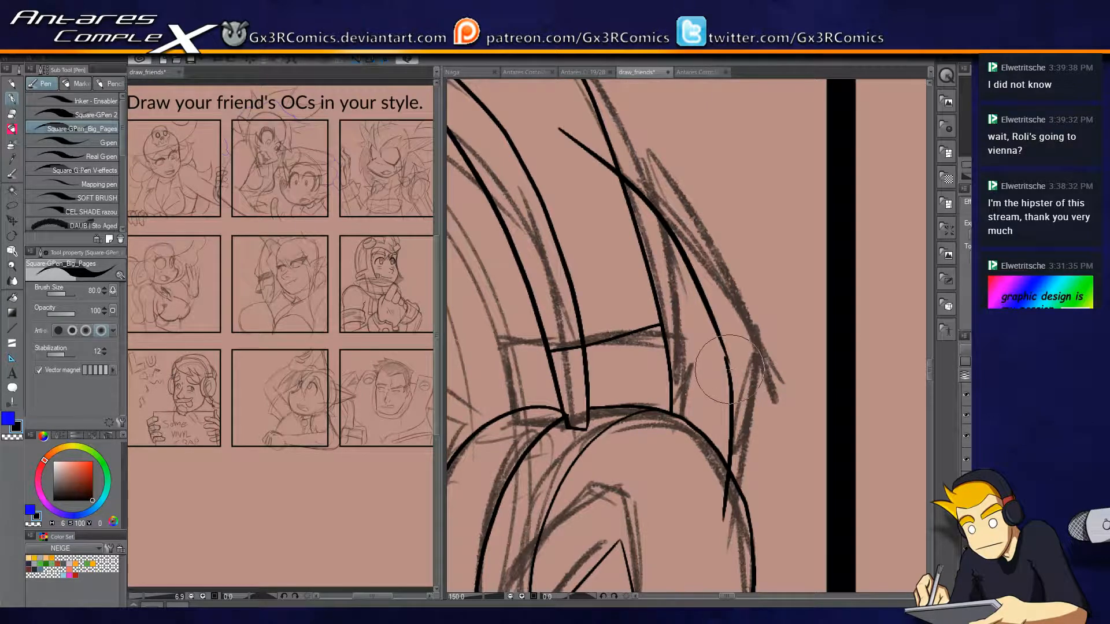
Extend the lower part of the outer hair contour to the near ear cup and trim its overshooting ends.
{"action": "left_click_drag", "start_coordinate": [730, 365], "coordinate": [744, 523]}
{"action": "key", "text": "e"}
{"action": "left_click_drag", "start_coordinate": [613, 156], "coordinate": [593, 190]}
{"action": "key", "text": "p"}
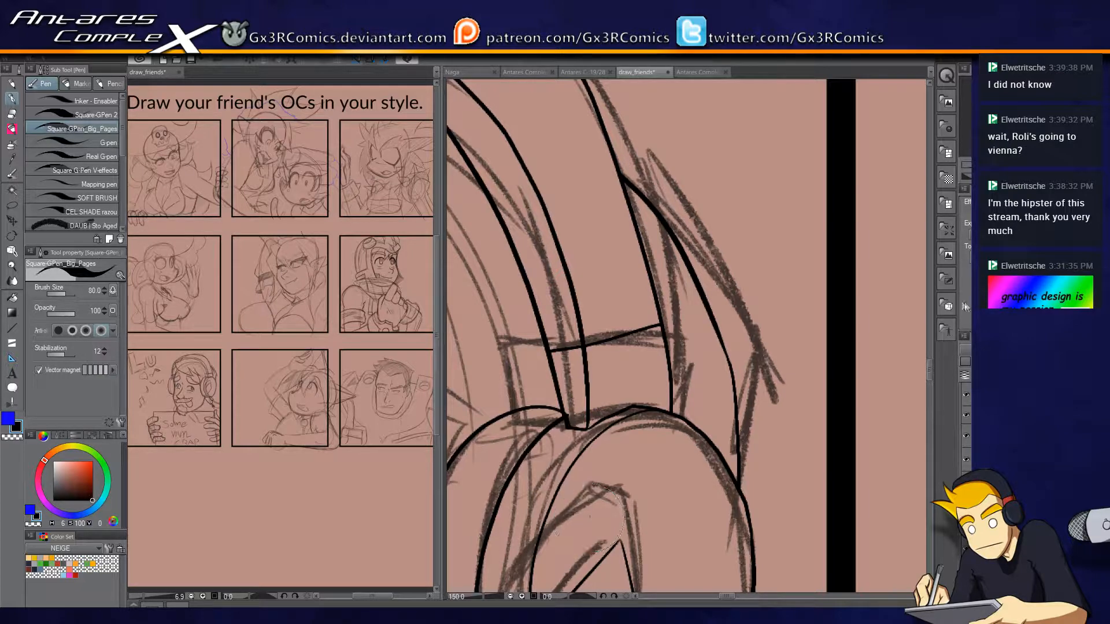
Ink an extra contour line along the lower outer edge of the far ear cup and trim its ends.
{"action": "scroll", "coordinate": [658, 413], "scroll_direction": "down", "scroll_amount": 3}
{"action": "left_click_drag", "start_coordinate": [599, 542], "coordinate": [660, 314]}
{"action": "left_click_drag", "start_coordinate": [535, 352], "coordinate": [656, 357]}
{"action": "scroll", "coordinate": [516, 340], "scroll_direction": "up", "scroll_amount": 3}
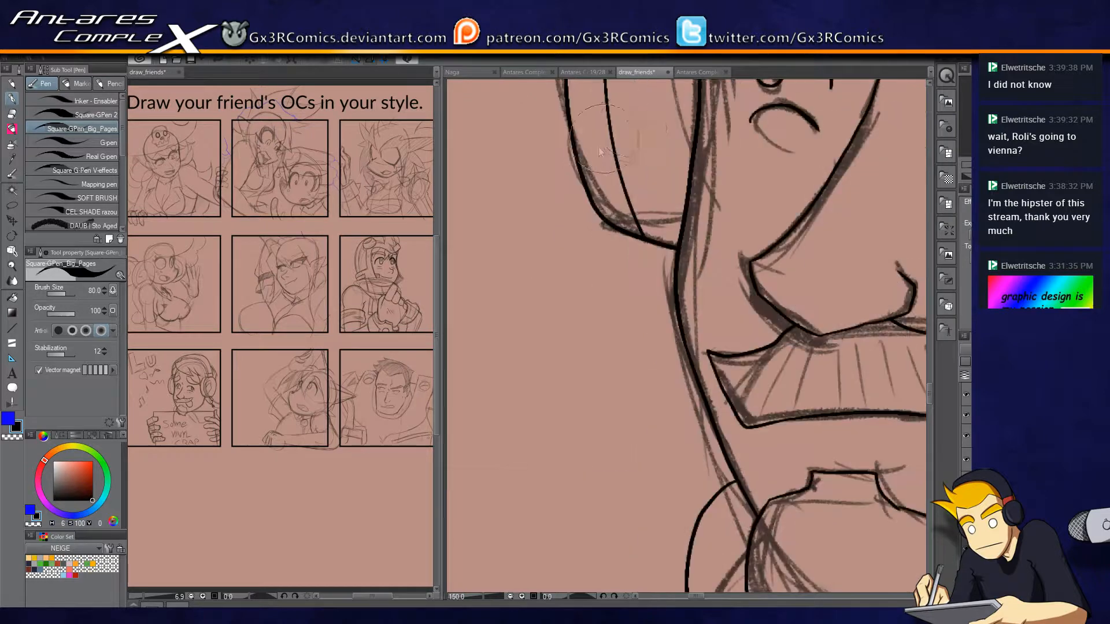
{"action": "mouse_move", "coordinate": [577, 108]}
{"action": "left_mouse_down"}
{"action": "mouse_move", "coordinate": [612, 216]}
{"action": "mouse_move", "coordinate": [567, 216]}
{"action": "left_mouse_up"}
{"action": "key", "text": "e"}
{"action": "left_click", "coordinate": [583, 218]}
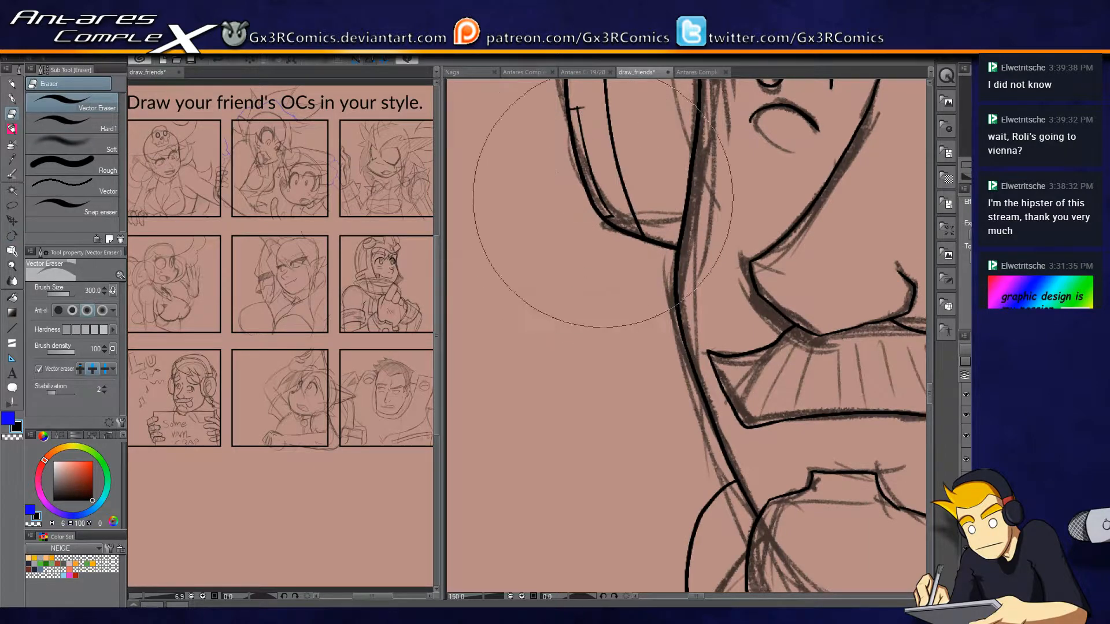
{"action": "left_click", "coordinate": [583, 108]}
{"action": "key", "text": "p"}
Inspect the headphone-wearing character's mouth, beard, jaw line, sign edge and near ear cup for missing or untidy ink lines.
{"action": "mouse_move", "coordinate": [813, 401]}
{"action": "left_mouse_down"}
{"action": "mouse_move", "coordinate": [696, 276]}
{"action": "mouse_move", "coordinate": [555, 312]}
{"action": "mouse_move", "coordinate": [649, 355]}
{"action": "left_mouse_up"}
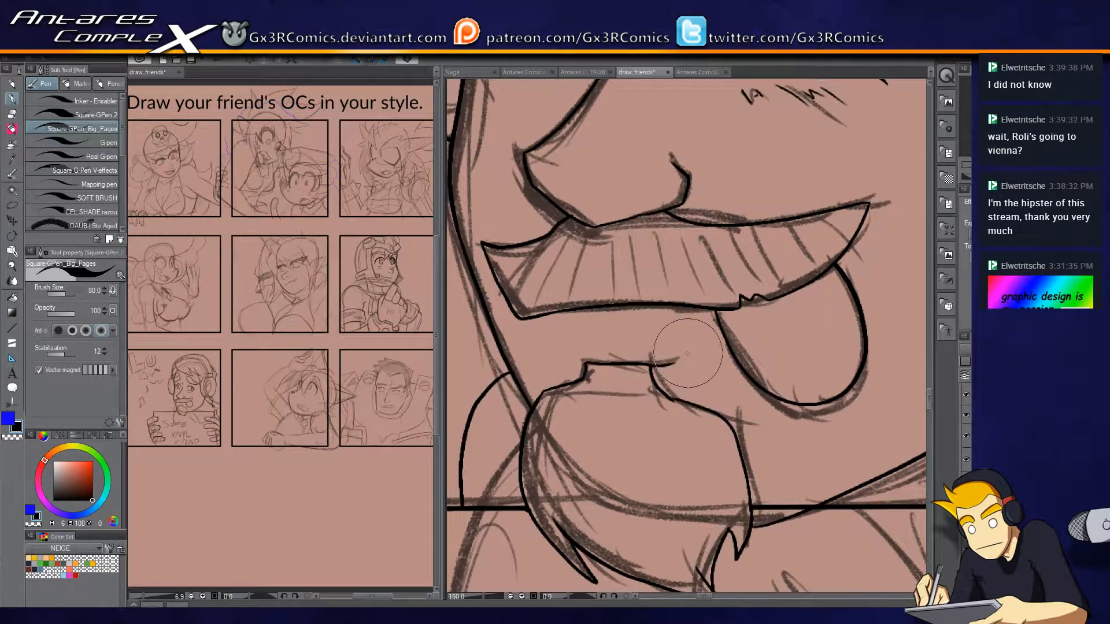
{"action": "mouse_move", "coordinate": [633, 447]}
{"action": "left_mouse_down"}
{"action": "mouse_move", "coordinate": [562, 381]}
{"action": "mouse_move", "coordinate": [702, 173]}
{"action": "left_mouse_up"}
{"action": "scroll", "coordinate": [717, 480], "scroll_direction": "down", "scroll_amount": 5}
{"action": "left_click_drag", "start_coordinate": [747, 522], "coordinate": [659, 476]}
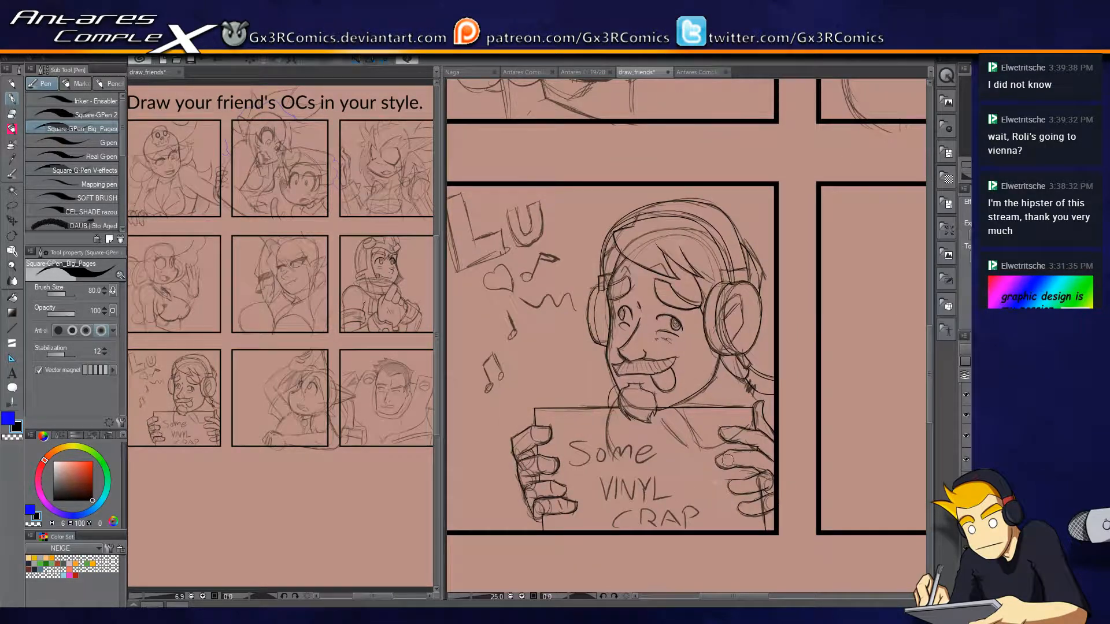
{"action": "scroll", "coordinate": [689, 438], "scroll_direction": "up", "scroll_amount": 4}
{"action": "key", "text": "r"}
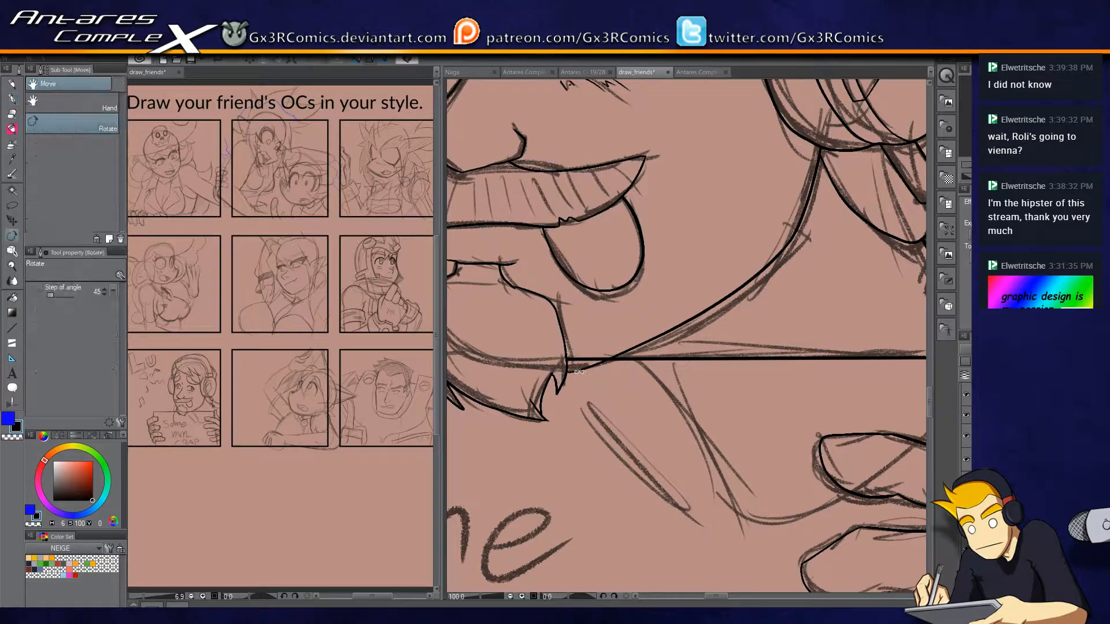
{"action": "key", "text": "e"}
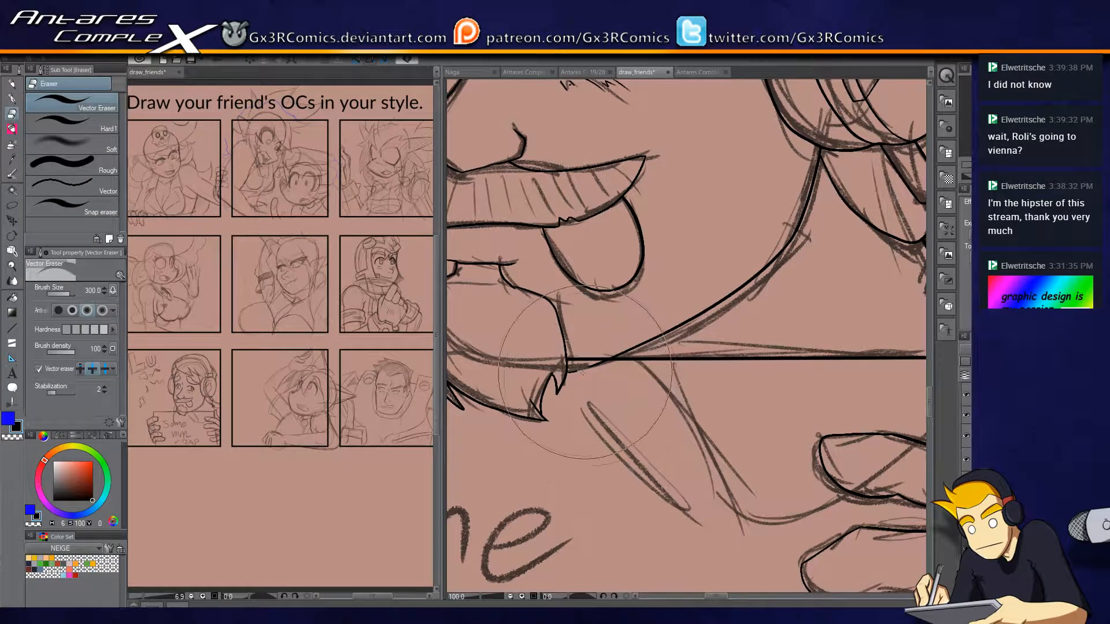
{"action": "key", "text": "p"}
{"action": "left_click_drag", "start_coordinate": [623, 320], "coordinate": [535, 405]}
{"action": "left_click_drag", "start_coordinate": [665, 388], "coordinate": [589, 444]}
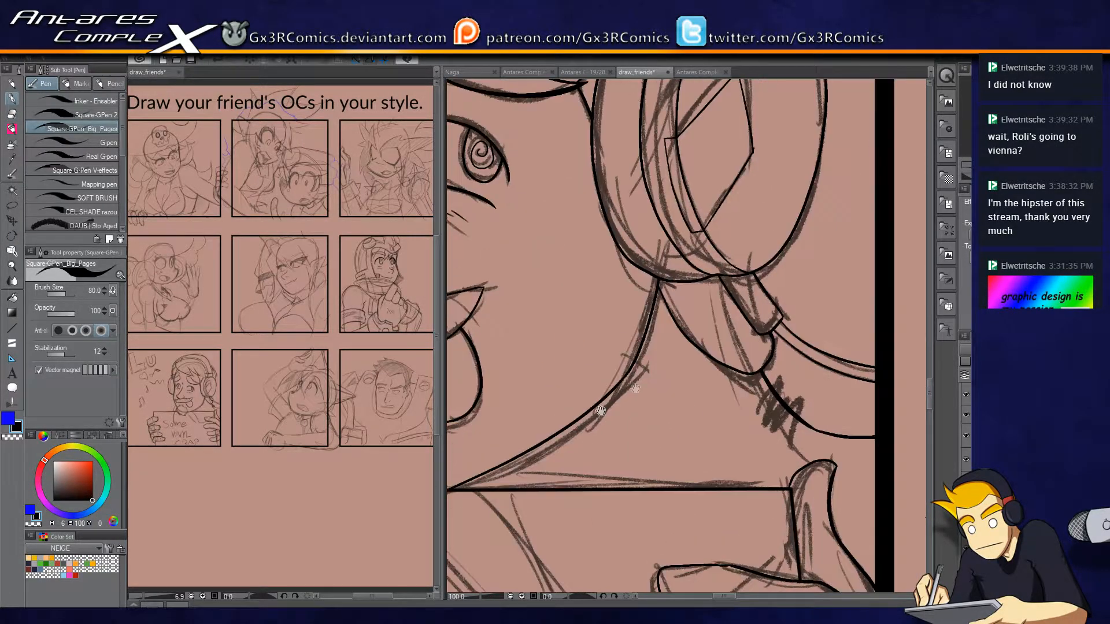
{"action": "left_click_drag", "start_coordinate": [713, 325], "coordinate": [638, 511]}
{"action": "left_click_drag", "start_coordinate": [604, 341], "coordinate": [641, 528]}
{"action": "left_click_drag", "start_coordinate": [713, 347], "coordinate": [711, 431]}
Ink the short seam across the headband's rim above the far temple and trim its overshooting end.
{"action": "left_click_drag", "start_coordinate": [679, 372], "coordinate": [966, 365]}
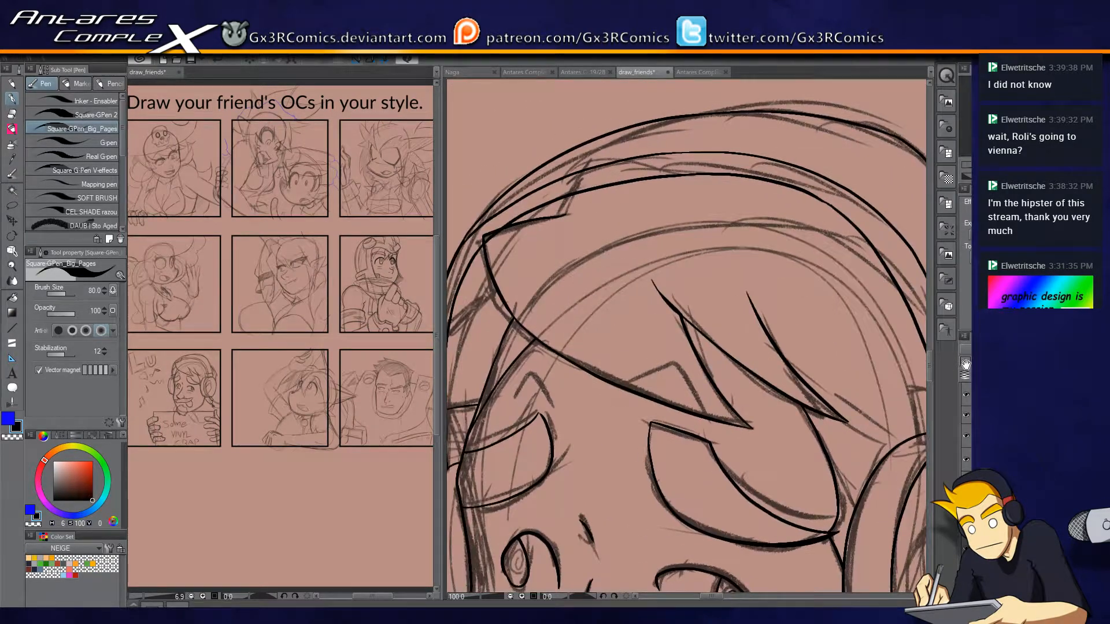
{"action": "left_click_drag", "start_coordinate": [560, 203], "coordinate": [570, 183]}
{"action": "key", "text": "e"}
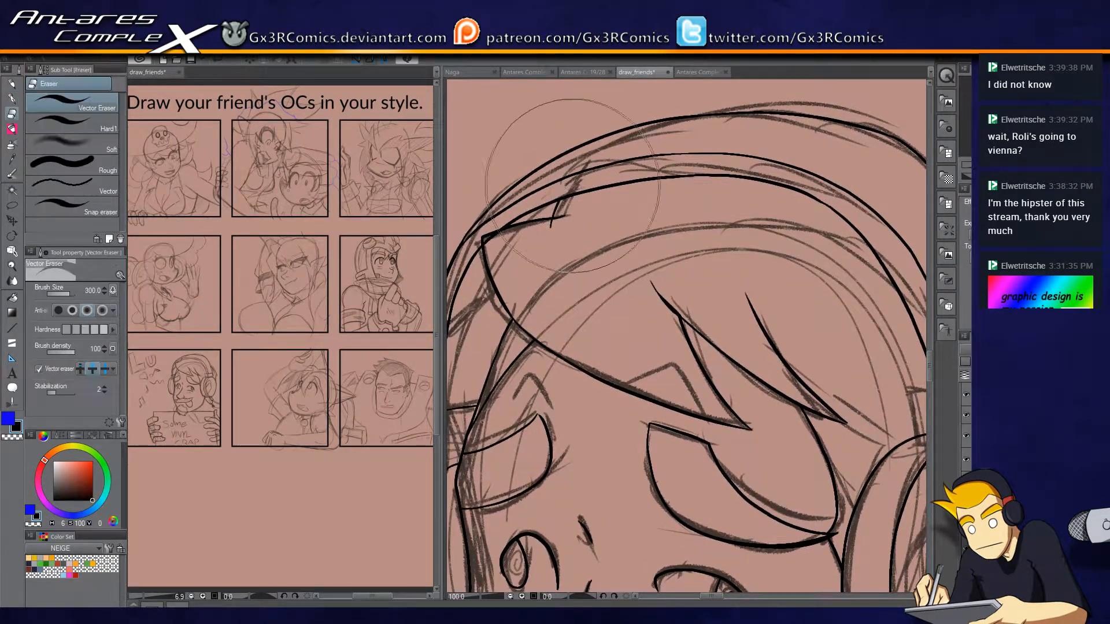
{"action": "key", "text": "p"}
In the panel with the short-haired armoured man, ink the far side of his face from the hairline down to the jaw corner.
{"action": "scroll", "coordinate": [563, 316], "scroll_direction": "down", "scroll_amount": 1}
{"action": "scroll", "coordinate": [563, 317], "scroll_direction": "down", "scroll_amount": 4}
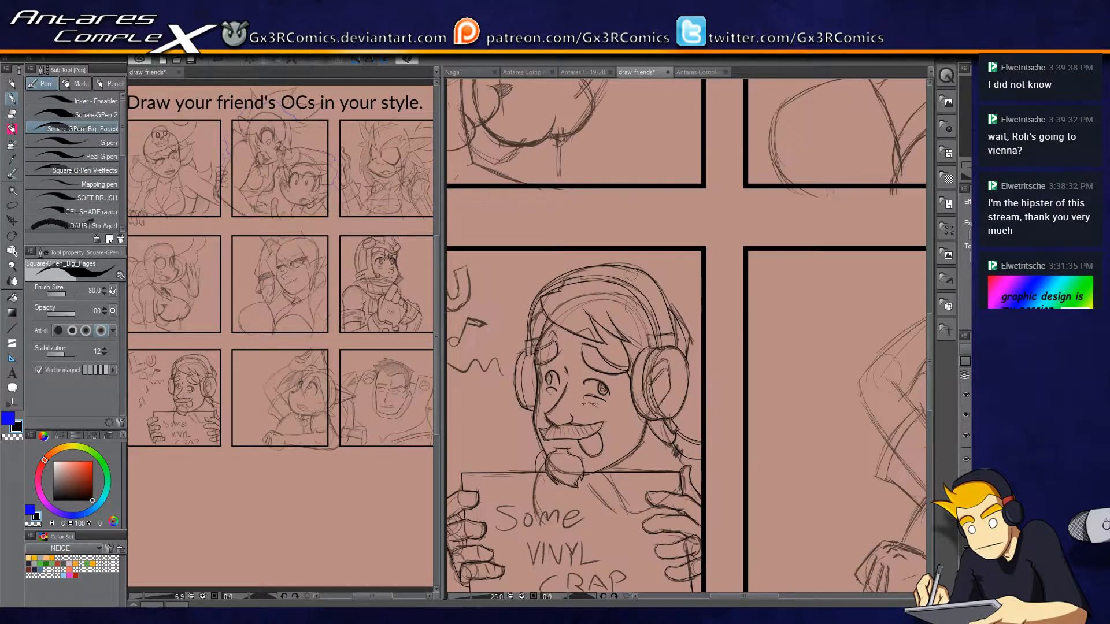
{"action": "left_click_drag", "start_coordinate": [508, 152], "coordinate": [496, 545]}
{"action": "left_click_drag", "start_coordinate": [703, 520], "coordinate": [708, 257]}
{"action": "left_click_drag", "start_coordinate": [727, 494], "coordinate": [662, 379]}
{"action": "left_click_drag", "start_coordinate": [801, 436], "coordinate": [386, 447]}
{"action": "left_click_drag", "start_coordinate": [714, 382], "coordinate": [638, 406]}
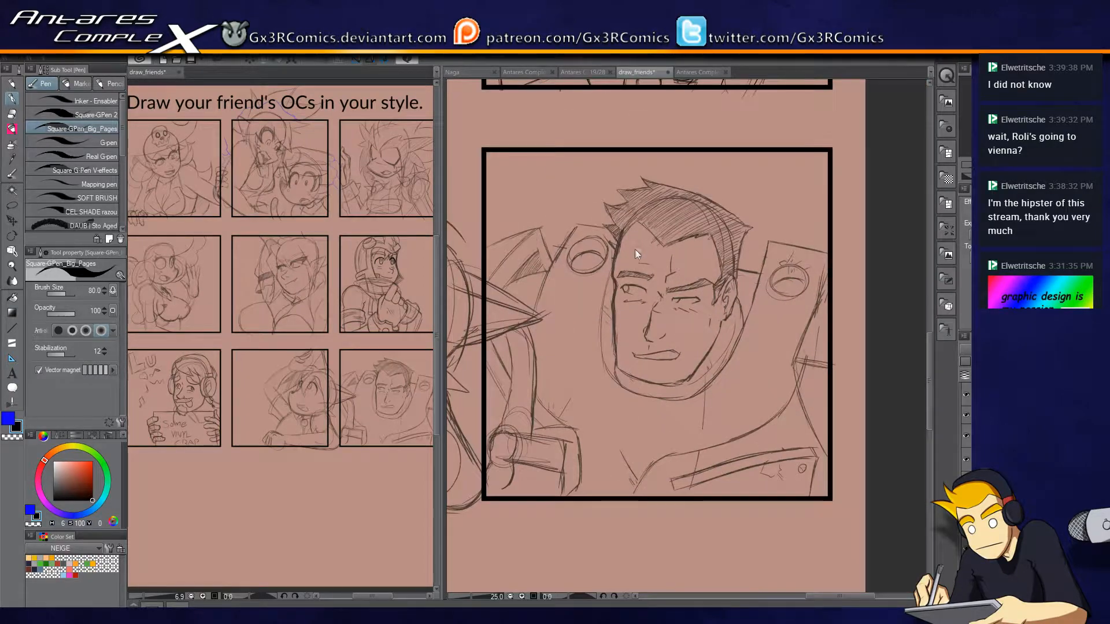
{"action": "scroll", "coordinate": [636, 249], "scroll_direction": "up", "scroll_amount": 3}
{"action": "left_click_drag", "start_coordinate": [635, 208], "coordinate": [628, 112]}
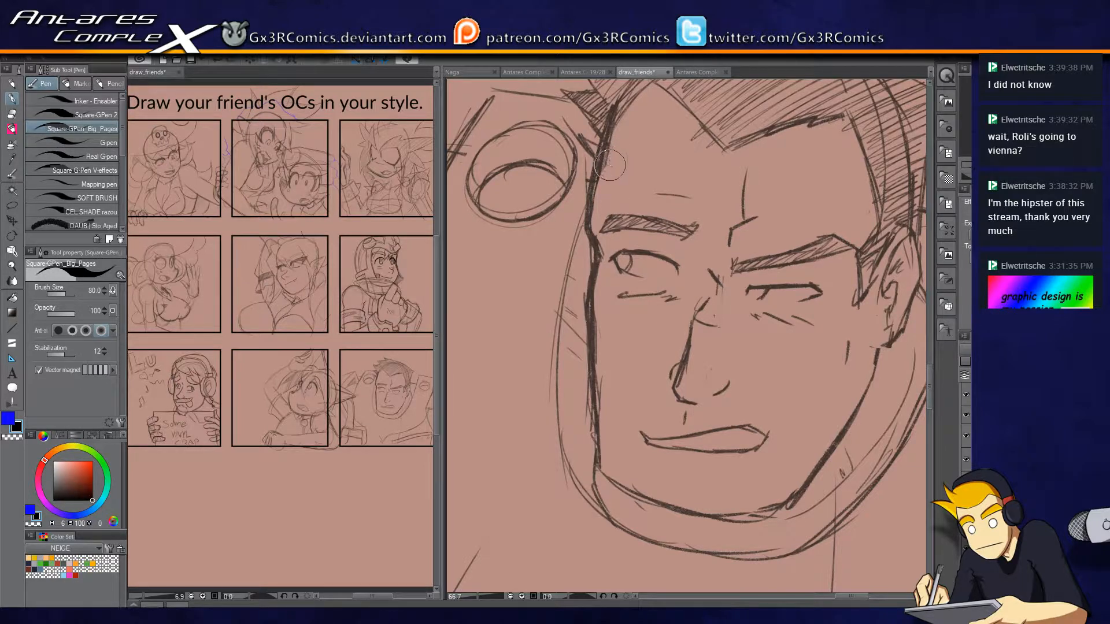
{"action": "scroll", "coordinate": [609, 166], "scroll_direction": "up", "scroll_amount": 1}
{"action": "mouse_move", "coordinate": [602, 130]}
{"action": "left_mouse_down"}
{"action": "mouse_move", "coordinate": [576, 243]}
{"action": "mouse_move", "coordinate": [591, 292]}
{"action": "left_mouse_up"}
{"action": "left_click_drag", "start_coordinate": [596, 309], "coordinate": [566, 221]}
{"action": "left_click_drag", "start_coordinate": [555, 190], "coordinate": [555, 550]}
{"action": "left_click_drag", "start_coordinate": [576, 463], "coordinate": [525, 238]}
{"action": "mouse_move", "coordinate": [506, 312]}
{"action": "left_mouse_down"}
{"action": "mouse_move", "coordinate": [594, 367]}
{"action": "mouse_move", "coordinate": [734, 384]}
{"action": "left_mouse_up"}
{"action": "key", "text": "ctrl+z"}
{"action": "mouse_move", "coordinate": [505, 313]}
{"action": "left_mouse_down"}
{"action": "mouse_move", "coordinate": [568, 355]}
{"action": "mouse_move", "coordinate": [757, 384]}
{"action": "left_mouse_up"}
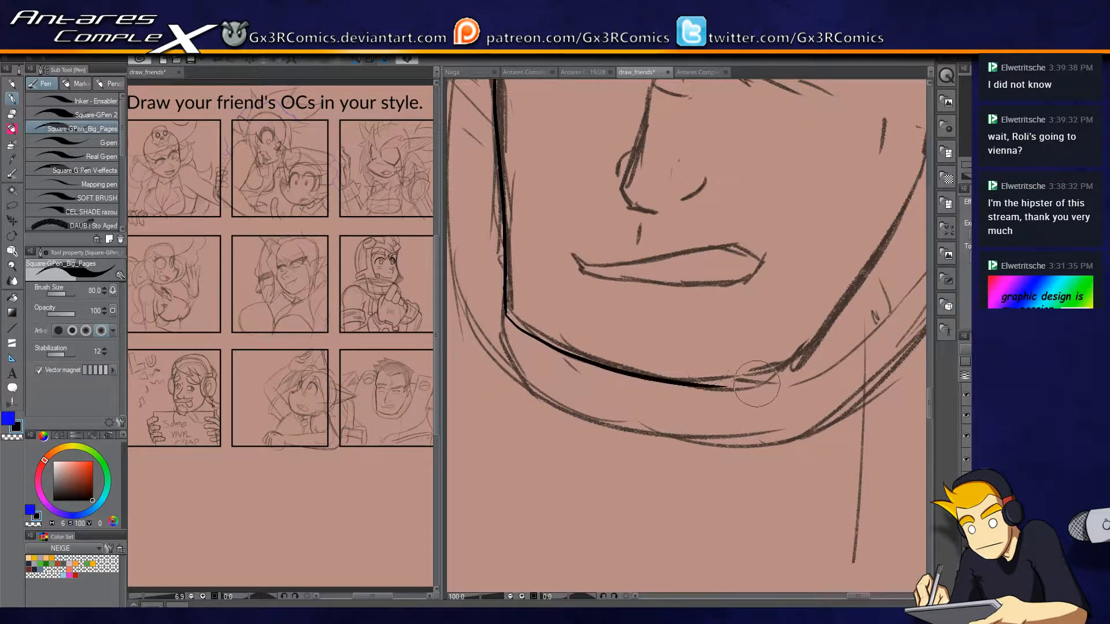
{"action": "key", "text": "ctrl+z"}
{"action": "mouse_move", "coordinate": [505, 314]}
{"action": "left_mouse_down"}
{"action": "mouse_move", "coordinate": [545, 342]}
{"action": "mouse_move", "coordinate": [777, 374]}
{"action": "left_mouse_up"}
{"action": "key", "text": "ctrl+z"}
{"action": "mouse_move", "coordinate": [514, 321]}
{"action": "left_mouse_down"}
{"action": "mouse_move", "coordinate": [804, 370]}
{"action": "mouse_move", "coordinate": [827, 393]}
{"action": "left_mouse_up"}
{"action": "key", "text": "ctrl+z"}
Ink the armoured man's chin and jaw line up toward the ear, and outline his closed lips.
{"action": "mouse_move", "coordinate": [506, 315]}
{"action": "left_mouse_down"}
{"action": "mouse_move", "coordinate": [573, 350]}
{"action": "mouse_move", "coordinate": [787, 372]}
{"action": "left_mouse_up"}
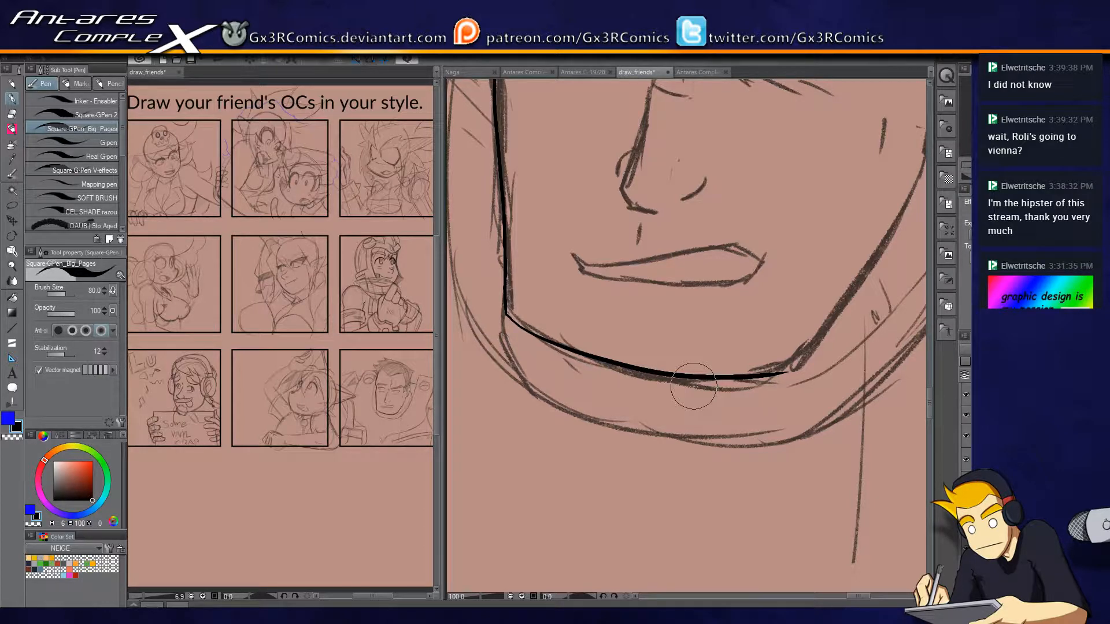
{"action": "mouse_move", "coordinate": [820, 338]}
{"action": "left_mouse_down"}
{"action": "mouse_move", "coordinate": [766, 369]}
{"action": "mouse_move", "coordinate": [641, 407]}
{"action": "mouse_move", "coordinate": [736, 157]}
{"action": "left_mouse_up"}
{"action": "left_click_drag", "start_coordinate": [646, 254], "coordinate": [790, 297]}
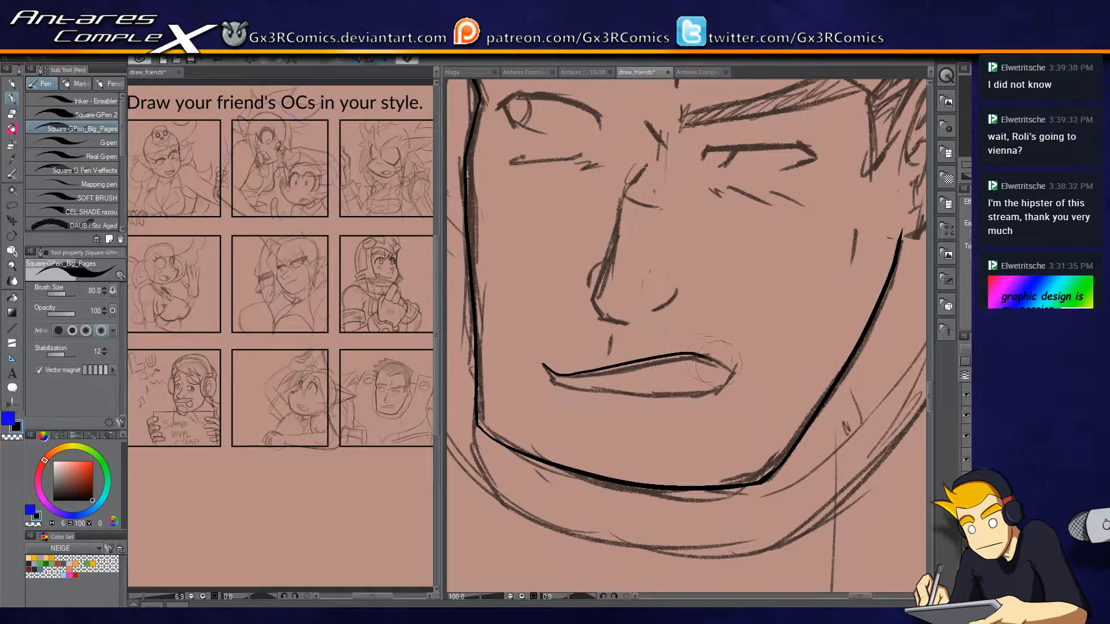
{"action": "mouse_move", "coordinate": [564, 387]}
{"action": "left_mouse_down"}
{"action": "mouse_move", "coordinate": [658, 395]}
{"action": "mouse_move", "coordinate": [738, 373]}
{"action": "left_mouse_up"}
{"action": "key", "text": "e"}
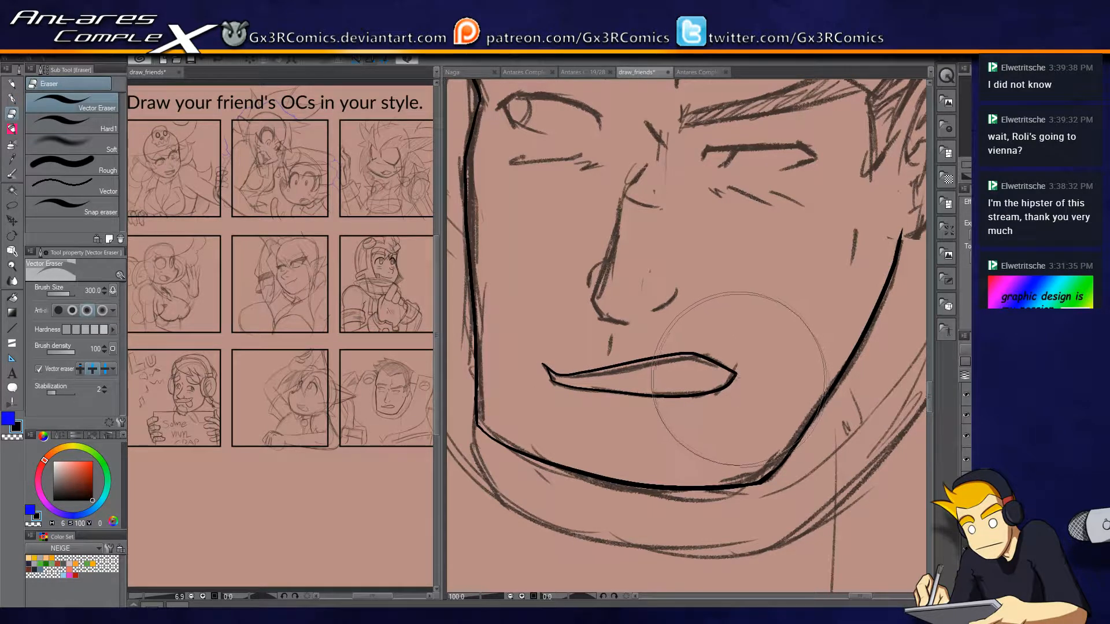
{"action": "key", "text": "p"}
Ink the nose's bridge, base and nostril, and the right-hand eye's upper lid with its outer corner.
{"action": "left_click_drag", "start_coordinate": [667, 317], "coordinate": [679, 379]}
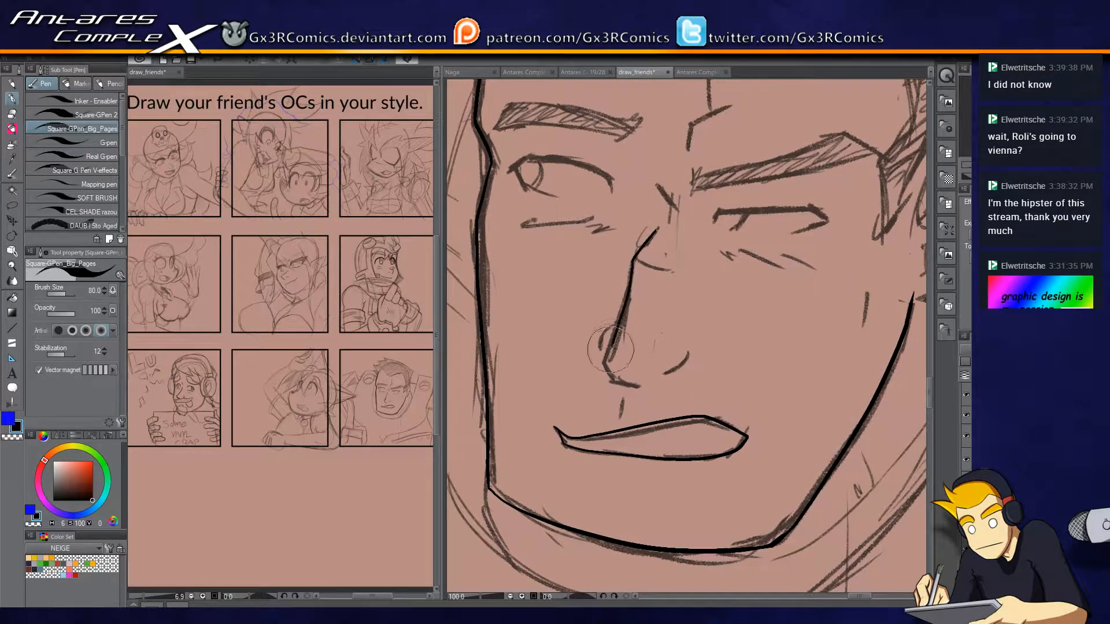
{"action": "left_click_drag", "start_coordinate": [618, 380], "coordinate": [637, 382]}
{"action": "left_click_drag", "start_coordinate": [623, 328], "coordinate": [526, 393]}
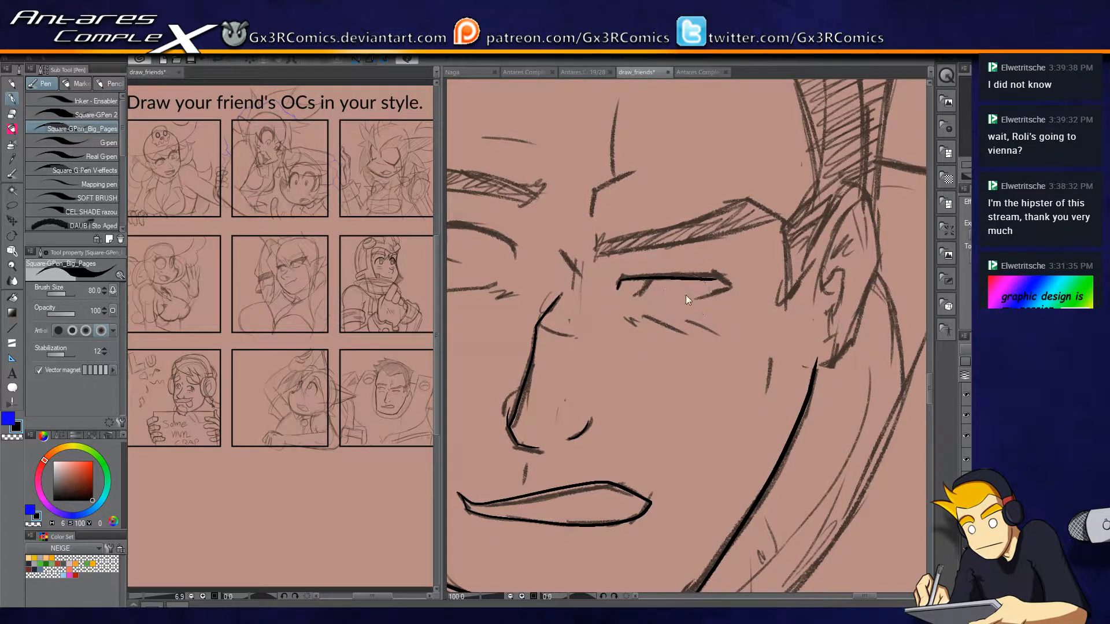
{"action": "scroll", "coordinate": [685, 295], "scroll_direction": "up", "scroll_amount": 1}
{"action": "mouse_move", "coordinate": [738, 267]}
{"action": "left_mouse_down"}
{"action": "mouse_move", "coordinate": [756, 282]}
{"action": "mouse_move", "coordinate": [704, 304]}
{"action": "mouse_move", "coordinate": [694, 355]}
{"action": "mouse_move", "coordinate": [744, 322]}
{"action": "mouse_move", "coordinate": [664, 292]}
{"action": "left_mouse_up"}
Ink the left-hand eye's upper lid, inner contour and iris, and the iris curve of the right-hand eye.
{"action": "mouse_move", "coordinate": [559, 282]}
{"action": "left_mouse_down"}
{"action": "mouse_move", "coordinate": [541, 251]}
{"action": "mouse_move", "coordinate": [561, 229]}
{"action": "mouse_move", "coordinate": [682, 260]}
{"action": "left_mouse_up"}
{"action": "key", "text": "ctrl+z"}
{"action": "mouse_move", "coordinate": [564, 232]}
{"action": "left_mouse_down"}
{"action": "mouse_move", "coordinate": [604, 232]}
{"action": "mouse_move", "coordinate": [691, 269]}
{"action": "mouse_move", "coordinate": [688, 285]}
{"action": "left_mouse_up"}
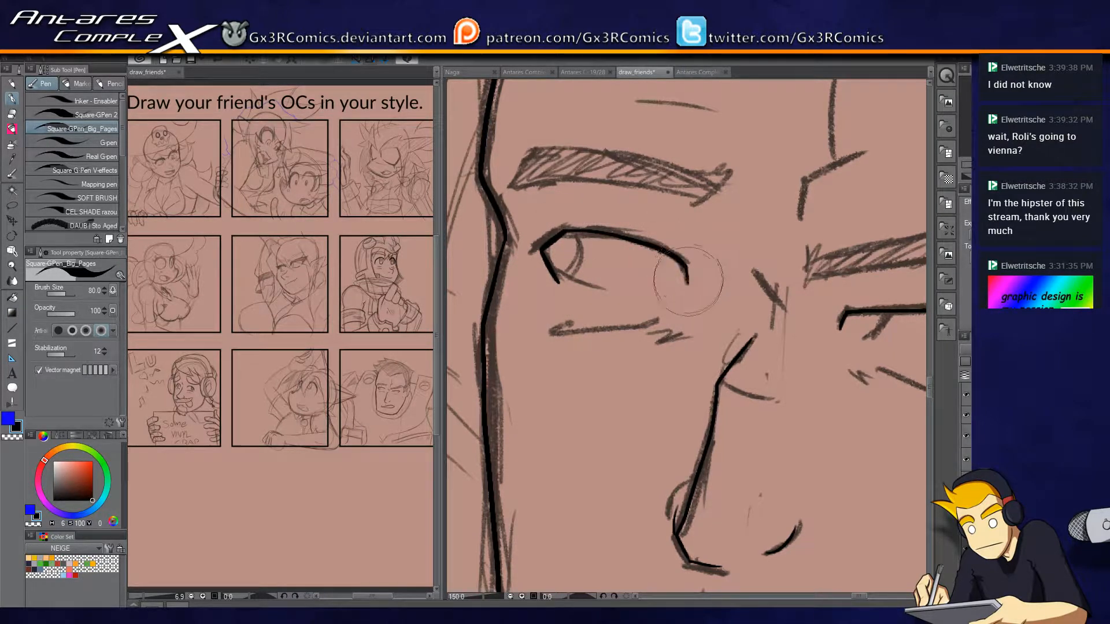
{"action": "left_click_drag", "start_coordinate": [659, 345], "coordinate": [642, 385]}
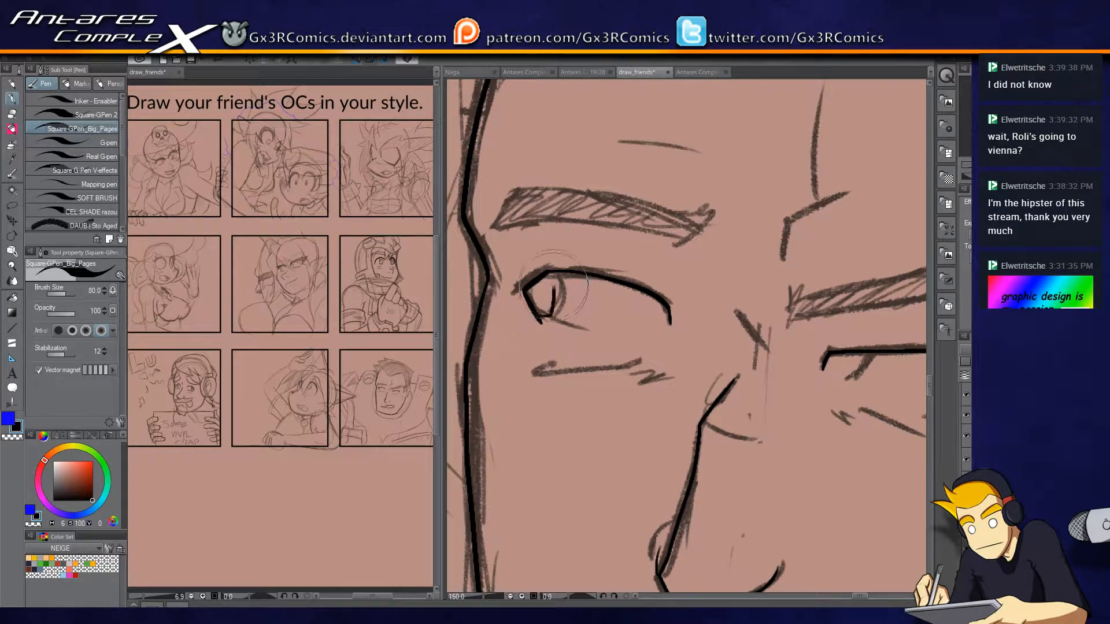
{"action": "left_click_drag", "start_coordinate": [539, 317], "coordinate": [554, 276]}
{"action": "left_click_drag", "start_coordinate": [860, 354], "coordinate": [837, 380]}
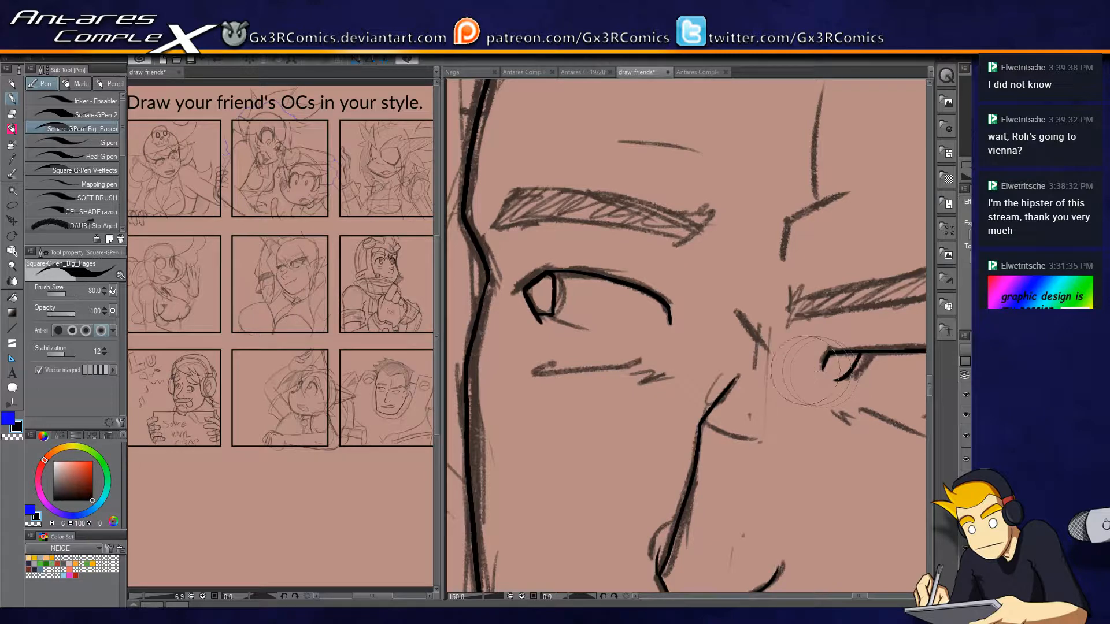
Ink the frown crease beside the nose bridge and the branching wrinkle lines in the middle of the forehead.
{"action": "left_click_drag", "start_coordinate": [727, 313], "coordinate": [752, 344]}
{"action": "left_click_drag", "start_coordinate": [750, 385], "coordinate": [657, 463]}
{"action": "mouse_move", "coordinate": [692, 337]}
{"action": "left_mouse_down"}
{"action": "mouse_move", "coordinate": [699, 297]}
{"action": "mouse_move", "coordinate": [775, 260]}
{"action": "left_mouse_up"}
{"action": "left_click_drag", "start_coordinate": [720, 284], "coordinate": [734, 165]}
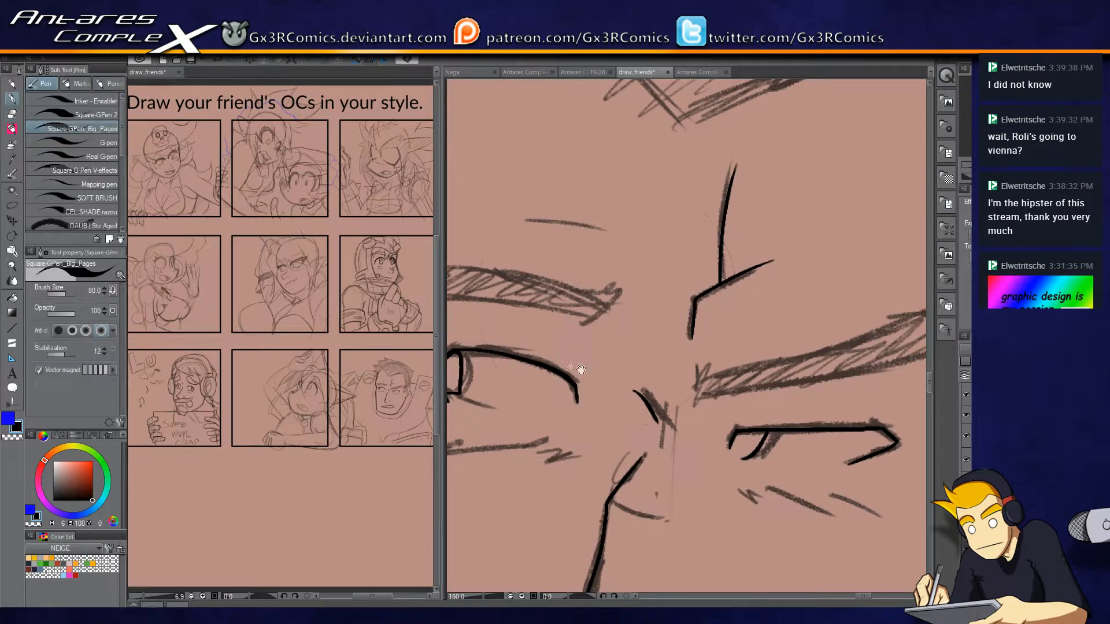
Outline both of the armoured man's eyebrows along their upper and lower edges, closing the pointed inner ends.
{"action": "left_click_drag", "start_coordinate": [569, 365], "coordinate": [690, 347]}
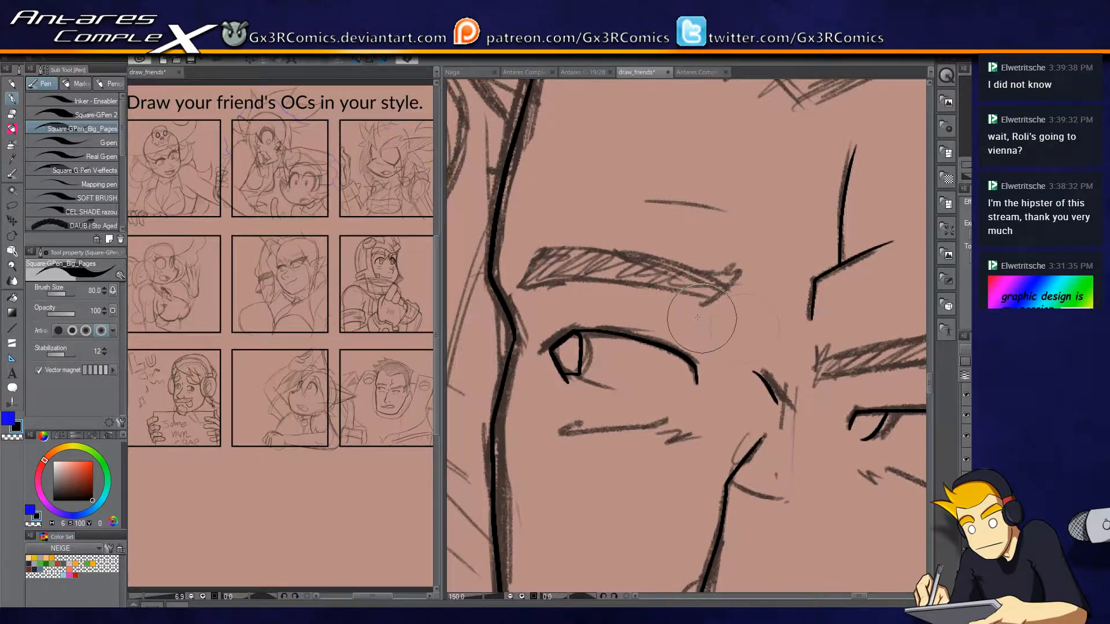
{"action": "mouse_move", "coordinate": [506, 292]}
{"action": "left_mouse_down"}
{"action": "mouse_move", "coordinate": [641, 286]}
{"action": "mouse_move", "coordinate": [721, 309]}
{"action": "mouse_move", "coordinate": [749, 271]}
{"action": "mouse_move", "coordinate": [714, 277]}
{"action": "mouse_move", "coordinate": [613, 251]}
{"action": "mouse_move", "coordinate": [538, 251]}
{"action": "mouse_move", "coordinate": [505, 289]}
{"action": "left_mouse_up"}
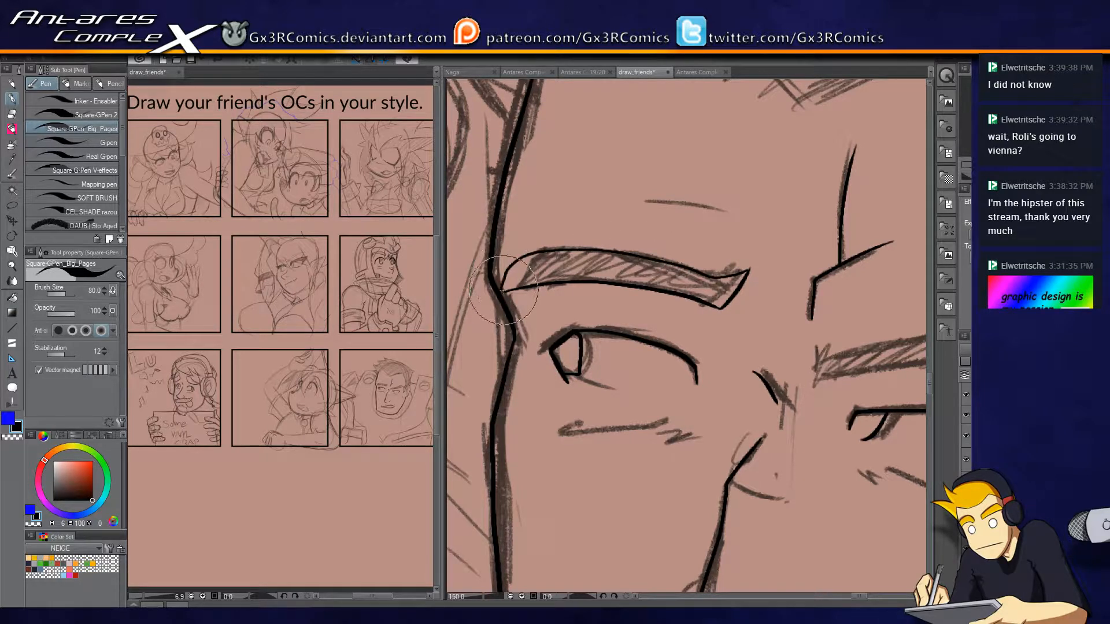
{"action": "mouse_move", "coordinate": [755, 341]}
{"action": "left_mouse_down"}
{"action": "mouse_move", "coordinate": [519, 334]}
{"action": "mouse_move", "coordinate": [579, 364]}
{"action": "mouse_move", "coordinate": [651, 363]}
{"action": "mouse_move", "coordinate": [817, 317]}
{"action": "left_mouse_up"}
{"action": "key", "text": "ctrl+z"}
{"action": "mouse_move", "coordinate": [580, 375]}
{"action": "left_mouse_down"}
{"action": "mouse_move", "coordinate": [750, 353]}
{"action": "mouse_move", "coordinate": [846, 314]}
{"action": "left_mouse_up"}
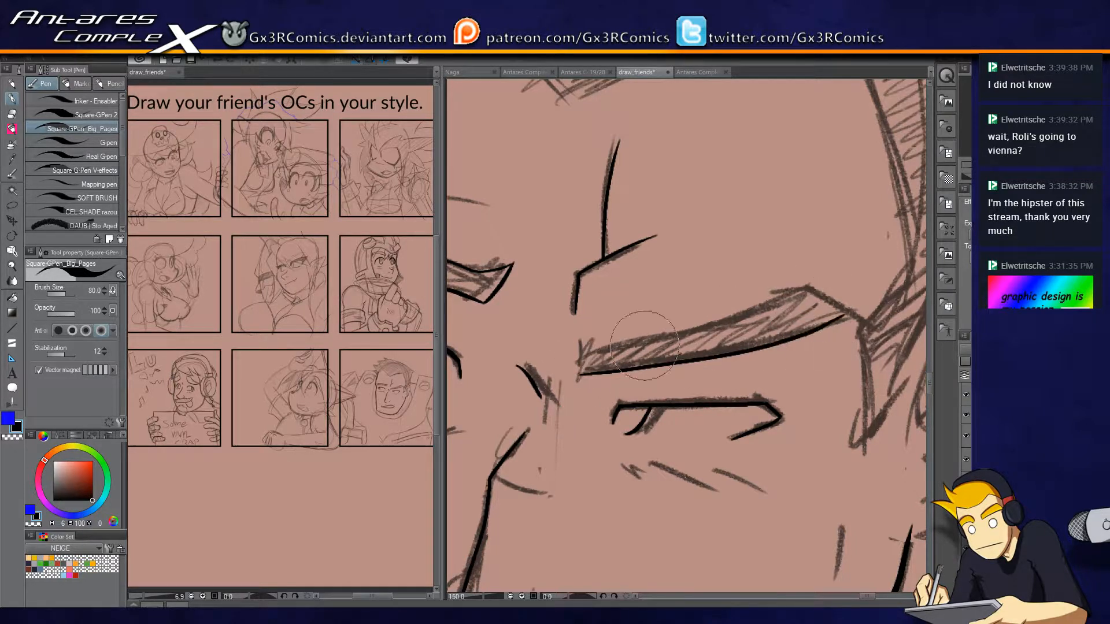
{"action": "mouse_move", "coordinate": [579, 373]}
{"action": "left_mouse_down"}
{"action": "mouse_move", "coordinate": [580, 344]}
{"action": "mouse_move", "coordinate": [592, 353]}
{"action": "mouse_move", "coordinate": [794, 287]}
{"action": "mouse_move", "coordinate": [867, 313]}
{"action": "mouse_move", "coordinate": [846, 316]}
{"action": "left_mouse_up"}
{"action": "mouse_move", "coordinate": [634, 429]}
{"action": "left_mouse_down"}
{"action": "mouse_move", "coordinate": [644, 392]}
{"action": "mouse_move", "coordinate": [716, 294]}
{"action": "left_mouse_up"}
Ink the crease lines under both eyes, the short mark between nose and mouth, and the cheek line near the ear.
{"action": "left_click_drag", "start_coordinate": [649, 388], "coordinate": [742, 394]}
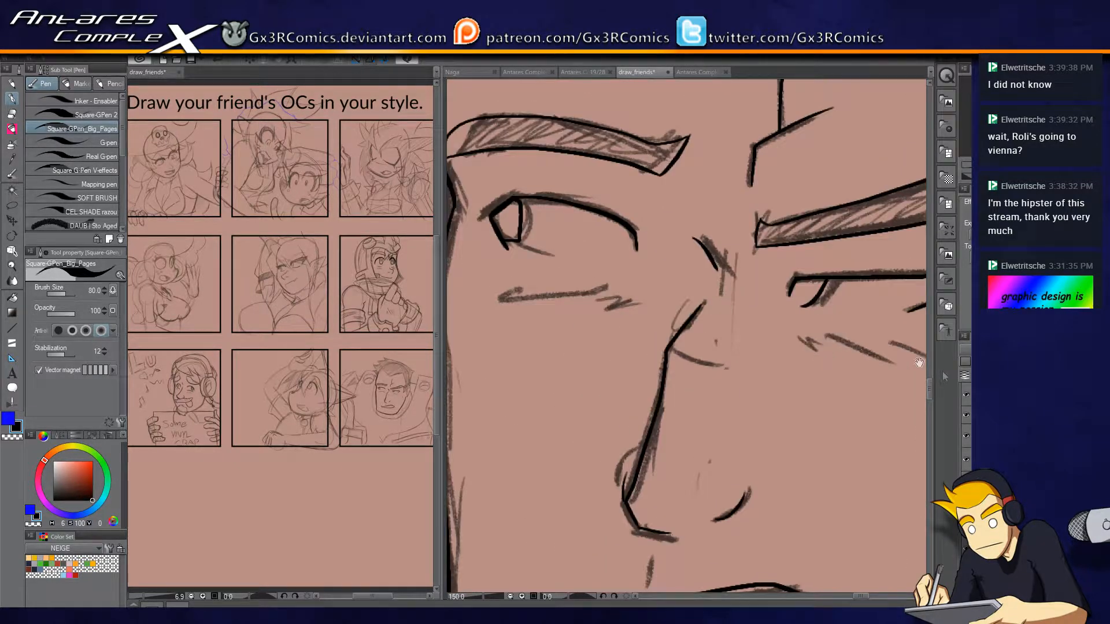
{"action": "left_click_drag", "start_coordinate": [636, 299], "coordinate": [500, 309]}
{"action": "mouse_move", "coordinate": [764, 349]}
{"action": "left_mouse_down"}
{"action": "mouse_move", "coordinate": [581, 322]}
{"action": "mouse_move", "coordinate": [674, 331]}
{"action": "left_mouse_up"}
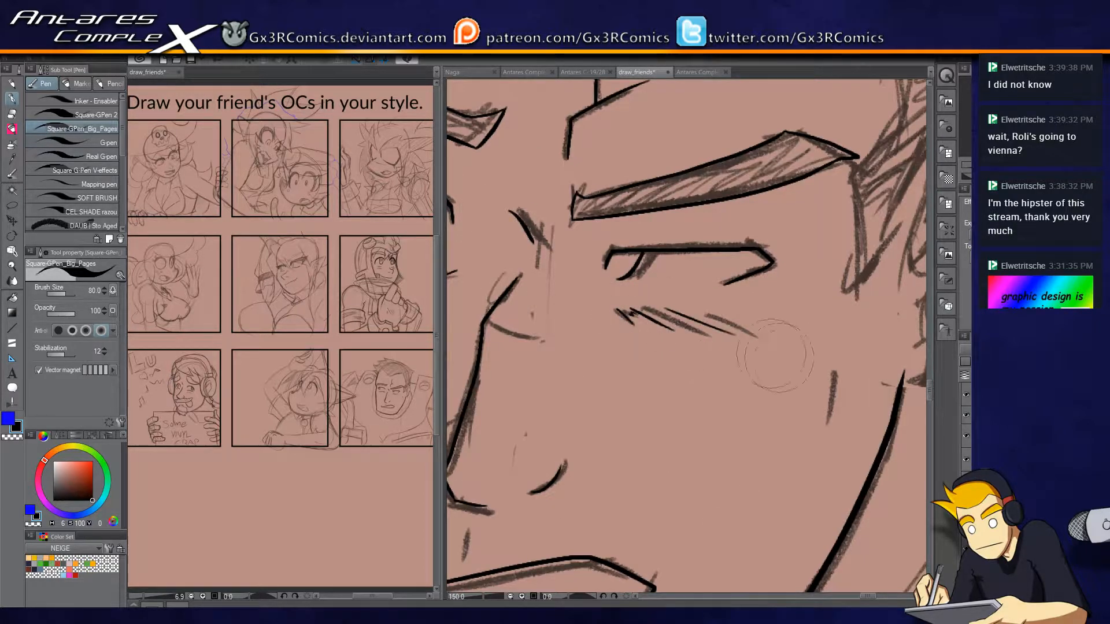
{"action": "mouse_move", "coordinate": [796, 386]}
{"action": "left_mouse_down"}
{"action": "mouse_move", "coordinate": [723, 294]}
{"action": "mouse_move", "coordinate": [764, 283]}
{"action": "mouse_move", "coordinate": [752, 348]}
{"action": "left_mouse_up"}
{"action": "left_click_drag", "start_coordinate": [637, 430], "coordinate": [873, 307]}
{"action": "left_click_drag", "start_coordinate": [632, 317], "coordinate": [629, 353]}
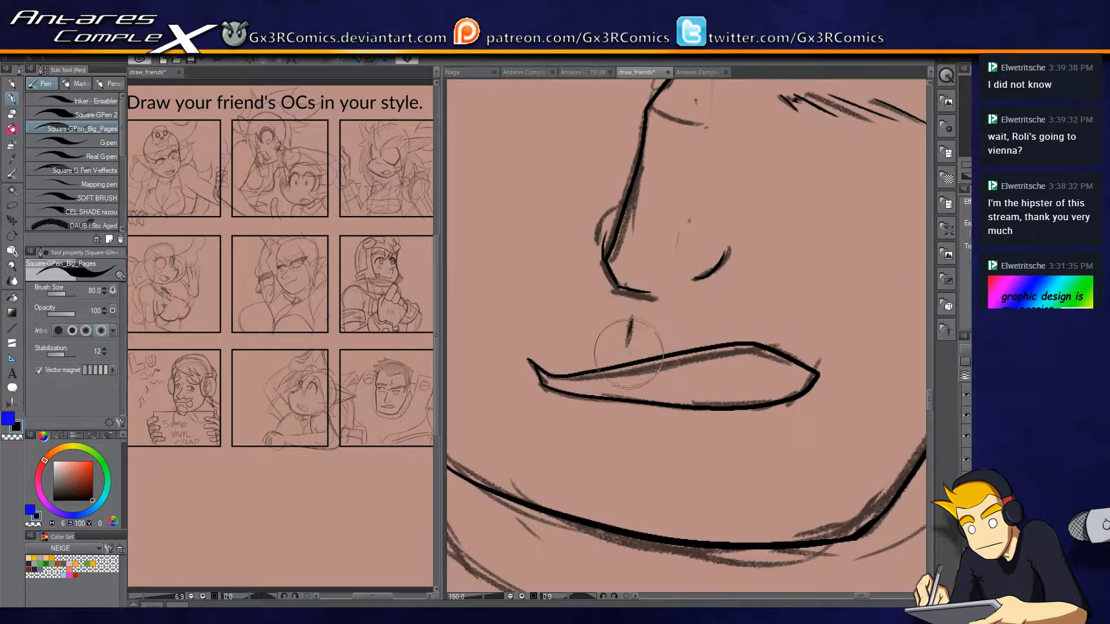
{"action": "left_click_drag", "start_coordinate": [830, 296], "coordinate": [745, 357]}
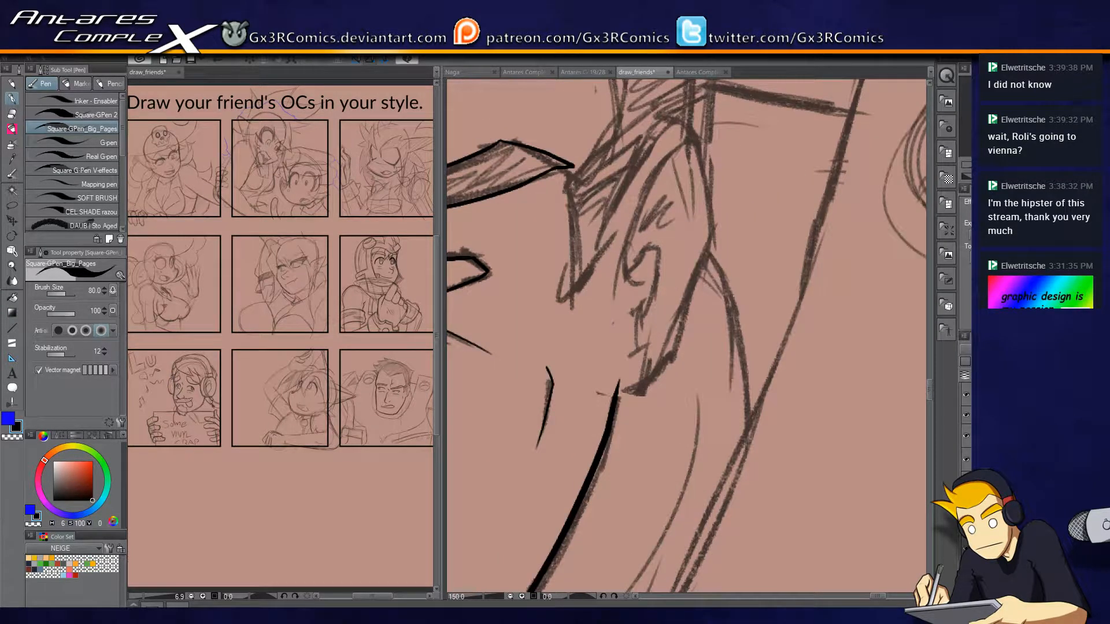
Ink the ear's outer contour down to the jaw, with the sideburn edge in front of it.
{"action": "left_click_drag", "start_coordinate": [667, 228], "coordinate": [664, 263]}
{"action": "mouse_move", "coordinate": [570, 329]}
{"action": "left_mouse_down"}
{"action": "mouse_move", "coordinate": [662, 151]}
{"action": "mouse_move", "coordinate": [706, 266]}
{"action": "mouse_move", "coordinate": [673, 359]}
{"action": "mouse_move", "coordinate": [627, 428]}
{"action": "left_mouse_up"}
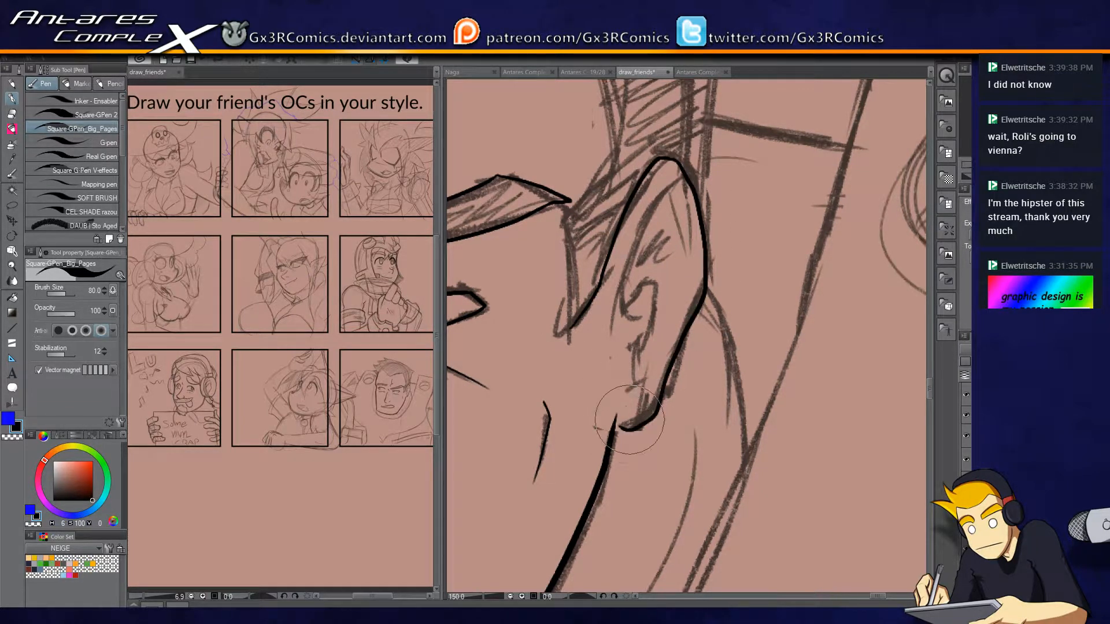
{"action": "mouse_move", "coordinate": [572, 341]}
{"action": "left_mouse_down"}
{"action": "mouse_move", "coordinate": [567, 224]}
{"action": "mouse_move", "coordinate": [581, 335]}
{"action": "left_mouse_up"}
Ink the jagged hairline from the right-hand temple through the point above the forehead to the left-hand temple.
{"action": "mouse_move", "coordinate": [601, 243]}
{"action": "left_mouse_down"}
{"action": "mouse_move", "coordinate": [682, 382]}
{"action": "mouse_move", "coordinate": [797, 369]}
{"action": "left_mouse_up"}
{"action": "mouse_move", "coordinate": [807, 425]}
{"action": "left_mouse_down"}
{"action": "mouse_move", "coordinate": [767, 237]}
{"action": "mouse_move", "coordinate": [743, 192]}
{"action": "mouse_move", "coordinate": [659, 207]}
{"action": "left_mouse_up"}
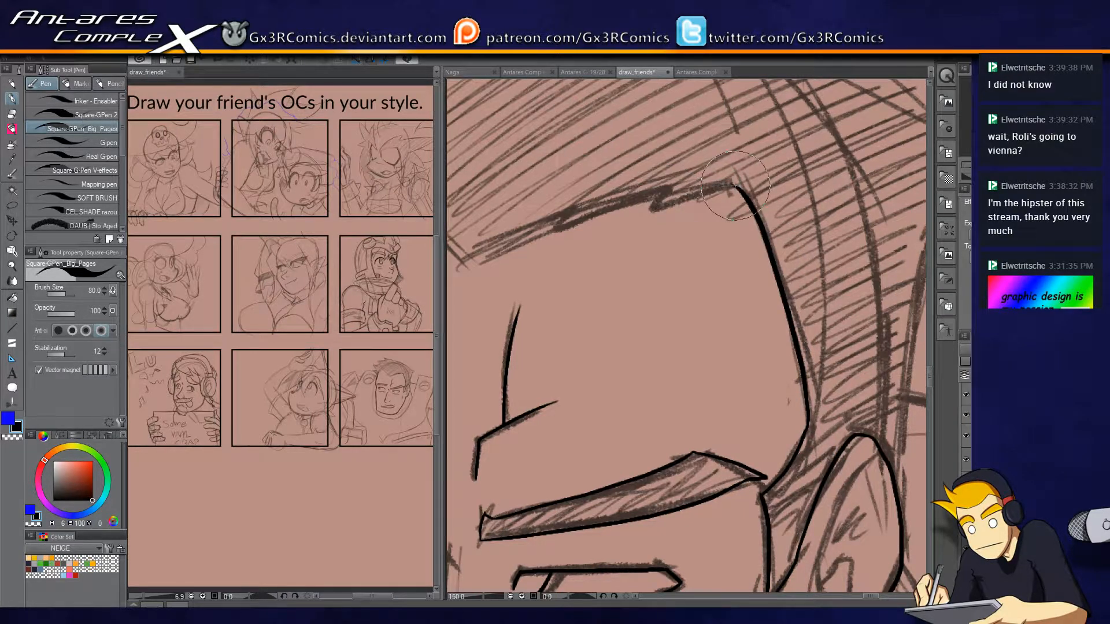
{"action": "mouse_move", "coordinate": [733, 186]}
{"action": "left_mouse_down"}
{"action": "mouse_move", "coordinate": [544, 231]}
{"action": "mouse_move", "coordinate": [685, 234]}
{"action": "left_mouse_up"}
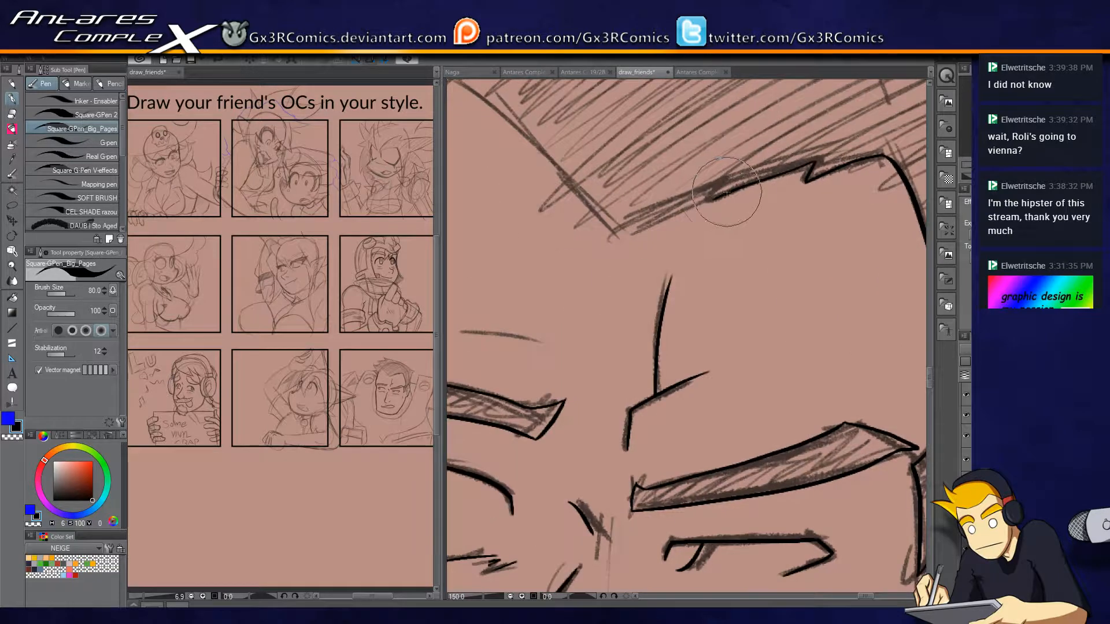
{"action": "left_click_drag", "start_coordinate": [714, 200], "coordinate": [615, 233]}
{"action": "left_click_drag", "start_coordinate": [587, 249], "coordinate": [650, 342]}
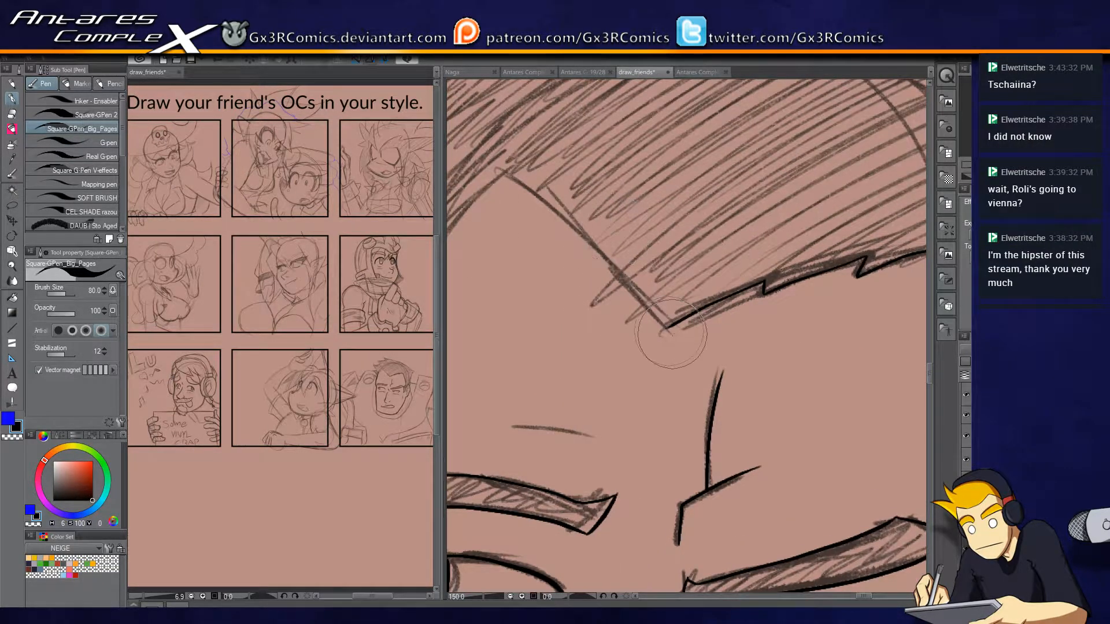
{"action": "mouse_move", "coordinate": [659, 325]}
{"action": "left_mouse_down"}
{"action": "mouse_move", "coordinate": [532, 193]}
{"action": "mouse_move", "coordinate": [721, 142]}
{"action": "left_mouse_up"}
{"action": "key", "text": "ctrl+z"}
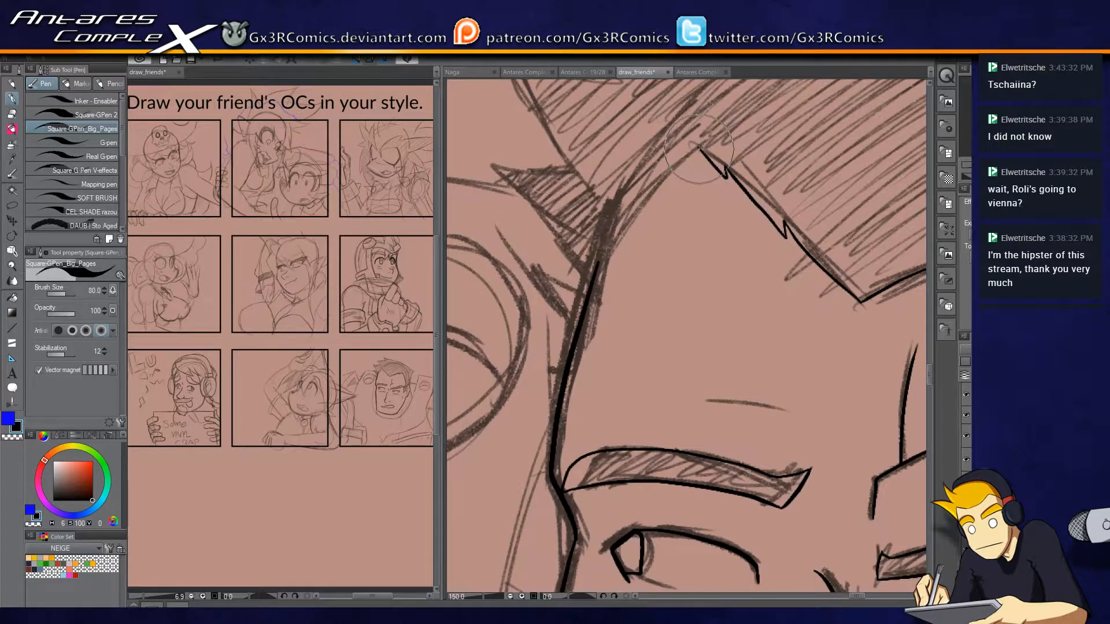
{"action": "left_click_drag", "start_coordinate": [600, 261], "coordinate": [671, 174]}
Ink the two lowest, small hair spikes beside the left-hand temple.
{"action": "mouse_move", "coordinate": [596, 331]}
{"action": "left_mouse_down"}
{"action": "mouse_move", "coordinate": [628, 429]}
{"action": "mouse_move", "coordinate": [564, 366]}
{"action": "left_mouse_up"}
{"action": "key", "text": "ctrl+z"}
{"action": "left_click_drag", "start_coordinate": [646, 444], "coordinate": [534, 313]}
{"action": "key", "text": "ctrl+z"}
{"action": "mouse_move", "coordinate": [638, 437]}
{"action": "left_mouse_down"}
{"action": "mouse_move", "coordinate": [537, 319]}
{"action": "mouse_move", "coordinate": [612, 339]}
{"action": "mouse_move", "coordinate": [517, 267]}
{"action": "left_mouse_up"}
{"action": "key", "text": "ctrl+z"}
{"action": "left_click_drag", "start_coordinate": [610, 354], "coordinate": [525, 264]}
{"action": "left_click_drag", "start_coordinate": [571, 312], "coordinate": [605, 329]}
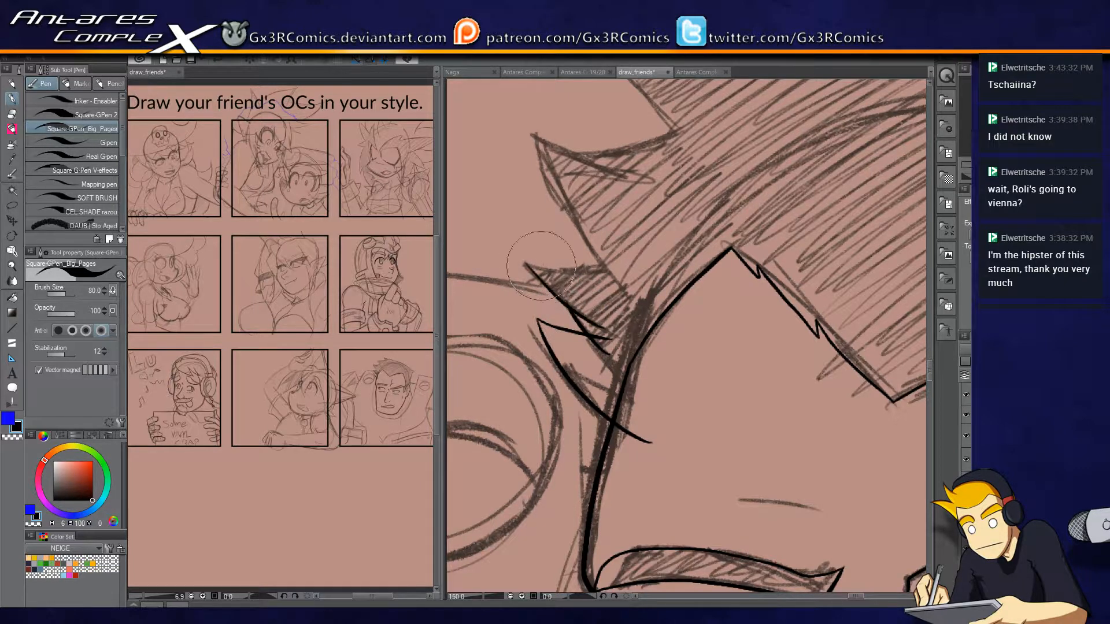
{"action": "key", "text": "e"}
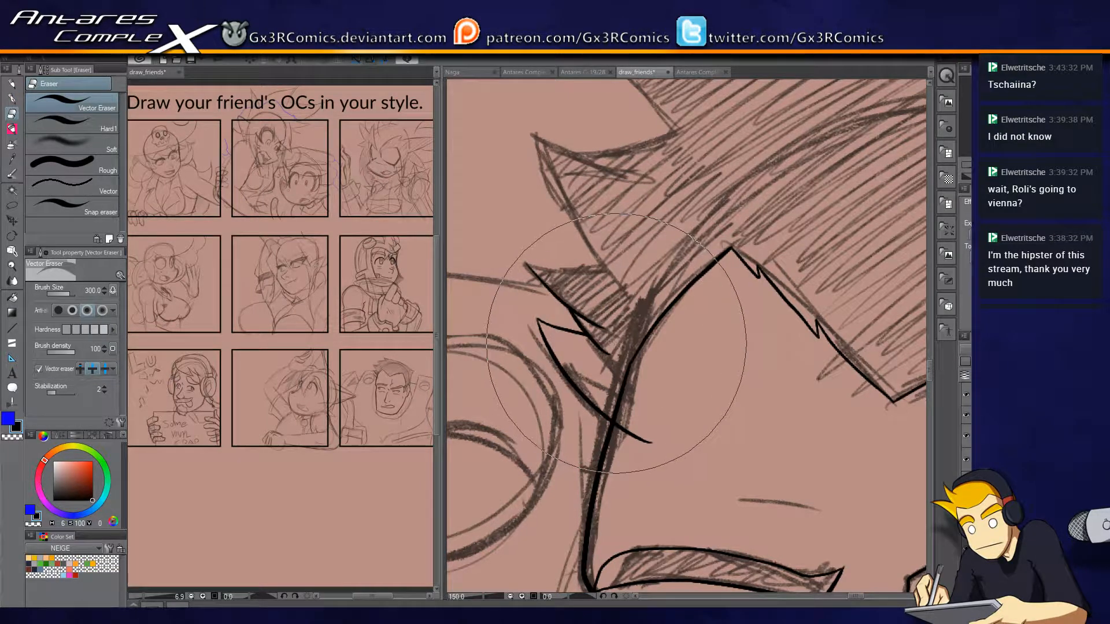
{"action": "key", "text": "p"}
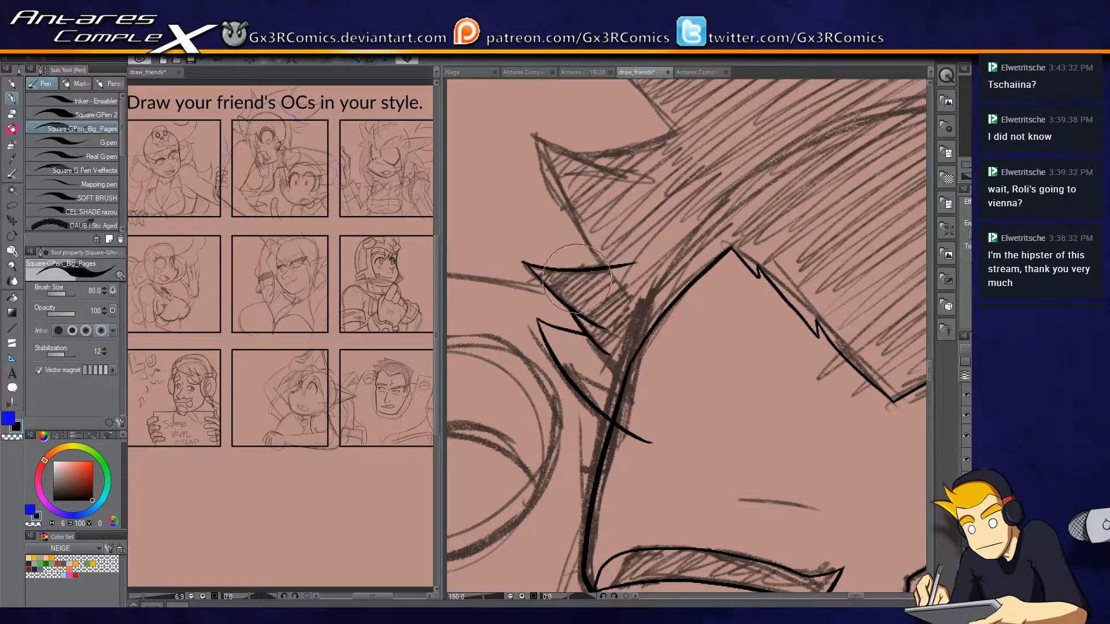
{"action": "mouse_move", "coordinate": [525, 265]}
{"action": "left_mouse_down"}
{"action": "mouse_move", "coordinate": [622, 268]}
{"action": "mouse_move", "coordinate": [580, 400]}
{"action": "mouse_move", "coordinate": [589, 379]}
{"action": "mouse_move", "coordinate": [537, 246]}
{"action": "mouse_move", "coordinate": [665, 300]}
{"action": "left_mouse_up"}
Ink the two larger hair spikes above them on the left-hand side of the head.
{"action": "mouse_move", "coordinate": [581, 276]}
{"action": "left_mouse_down"}
{"action": "mouse_move", "coordinate": [681, 254]}
{"action": "mouse_move", "coordinate": [615, 184]}
{"action": "left_mouse_up"}
{"action": "key", "text": "ctrl+z"}
{"action": "left_click_drag", "start_coordinate": [681, 255], "coordinate": [611, 181]}
{"action": "key", "text": "space"}
{"action": "left_click_drag", "start_coordinate": [507, 312], "coordinate": [678, 301]}
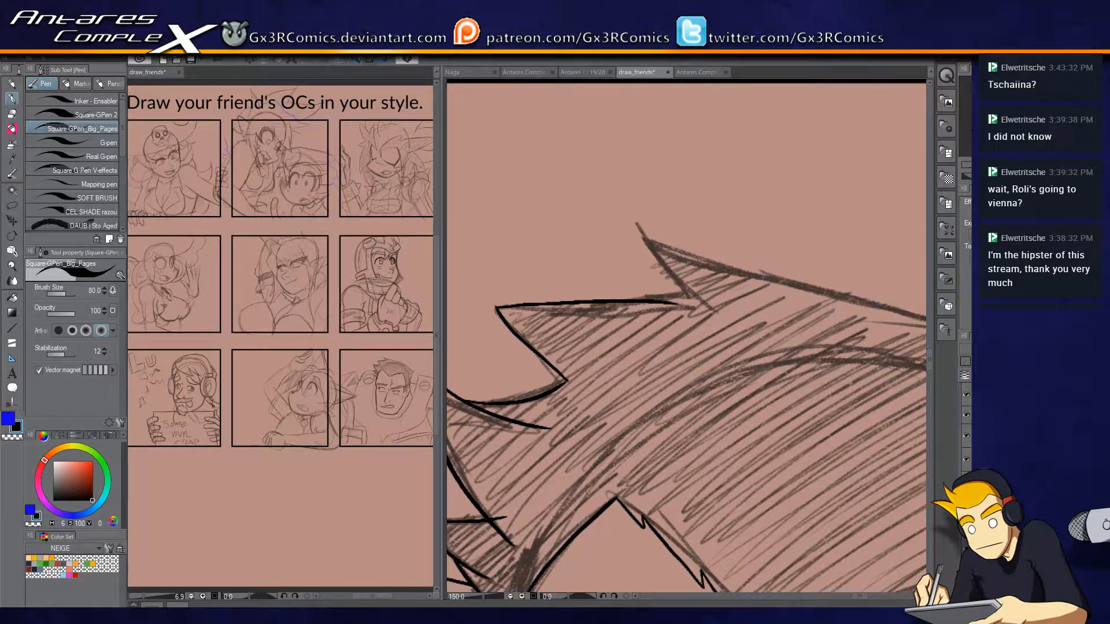
{"action": "left_click_drag", "start_coordinate": [674, 297], "coordinate": [706, 308]}
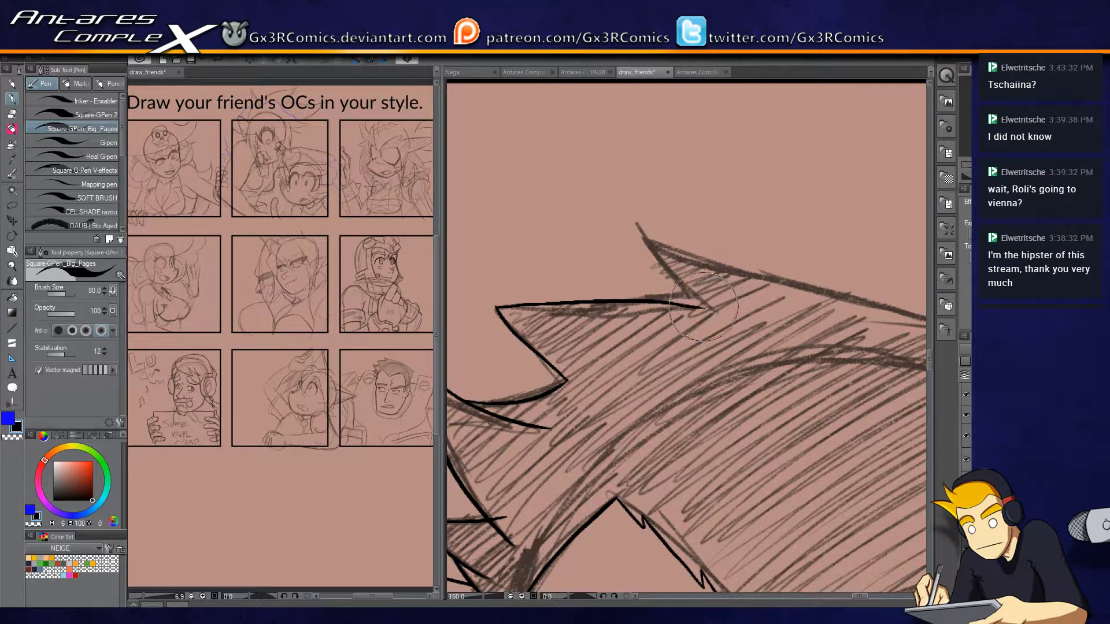
Ink the topmost hair spike and the outer hair contour over the crown and down the back of the head to the ear.
{"action": "mouse_move", "coordinate": [709, 292]}
{"action": "left_mouse_down"}
{"action": "mouse_move", "coordinate": [633, 272]}
{"action": "mouse_move", "coordinate": [535, 210]}
{"action": "left_mouse_up"}
{"action": "left_click_drag", "start_coordinate": [464, 144], "coordinate": [785, 249]}
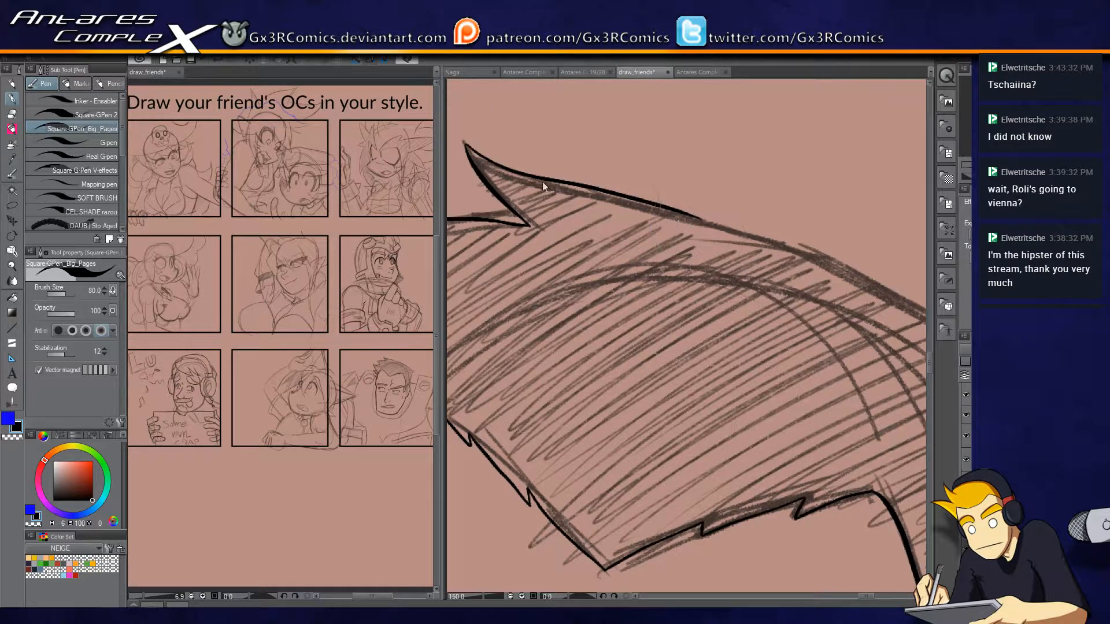
{"action": "key", "text": "ctrl+z"}
{"action": "mouse_move", "coordinate": [464, 144]}
{"action": "left_mouse_down"}
{"action": "mouse_move", "coordinate": [776, 249]}
{"action": "mouse_move", "coordinate": [570, 193]}
{"action": "mouse_move", "coordinate": [775, 256]}
{"action": "left_mouse_up"}
{"action": "left_click_drag", "start_coordinate": [838, 304], "coordinate": [679, 233]}
{"action": "mouse_move", "coordinate": [604, 181]}
{"action": "left_mouse_down"}
{"action": "mouse_move", "coordinate": [708, 263]}
{"action": "mouse_move", "coordinate": [690, 242]}
{"action": "mouse_move", "coordinate": [786, 310]}
{"action": "mouse_move", "coordinate": [758, 296]}
{"action": "mouse_move", "coordinate": [810, 315]}
{"action": "mouse_move", "coordinate": [753, 318]}
{"action": "mouse_move", "coordinate": [789, 323]}
{"action": "mouse_move", "coordinate": [757, 366]}
{"action": "mouse_move", "coordinate": [760, 199]}
{"action": "mouse_move", "coordinate": [724, 384]}
{"action": "mouse_move", "coordinate": [720, 543]}
{"action": "left_mouse_up"}
{"action": "left_click_drag", "start_coordinate": [709, 518], "coordinate": [688, 359]}
{"action": "key", "text": "e"}
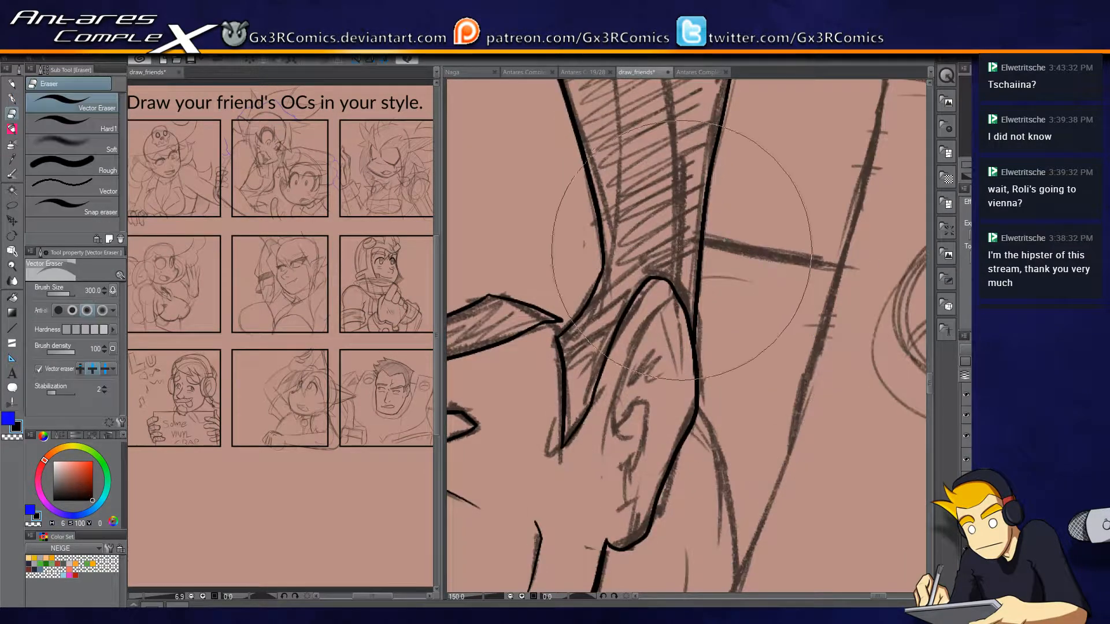
{"action": "key", "text": "p"}
Ink the ear's inner folds, following the sketched curved rim, the hooked middle contour and the lobe marks.
{"action": "mouse_move", "coordinate": [623, 441]}
{"action": "left_mouse_down"}
{"action": "mouse_move", "coordinate": [621, 370]}
{"action": "mouse_move", "coordinate": [662, 315]}
{"action": "left_mouse_up"}
{"action": "key", "text": "ctrl+z"}
{"action": "mouse_move", "coordinate": [625, 442]}
{"action": "left_mouse_down"}
{"action": "mouse_move", "coordinate": [612, 386]}
{"action": "mouse_move", "coordinate": [659, 304]}
{"action": "left_mouse_up"}
{"action": "key", "text": "ctrl+z"}
{"action": "mouse_move", "coordinate": [628, 443]}
{"action": "left_mouse_down"}
{"action": "mouse_move", "coordinate": [618, 396]}
{"action": "mouse_move", "coordinate": [673, 296]}
{"action": "mouse_move", "coordinate": [654, 313]}
{"action": "mouse_move", "coordinate": [676, 296]}
{"action": "mouse_move", "coordinate": [668, 303]}
{"action": "mouse_move", "coordinate": [679, 337]}
{"action": "mouse_move", "coordinate": [642, 335]}
{"action": "mouse_move", "coordinate": [646, 360]}
{"action": "mouse_move", "coordinate": [631, 383]}
{"action": "mouse_move", "coordinate": [637, 366]}
{"action": "mouse_move", "coordinate": [641, 377]}
{"action": "mouse_move", "coordinate": [675, 360]}
{"action": "left_mouse_up"}
{"action": "key", "text": "ctrl+z"}
{"action": "mouse_move", "coordinate": [653, 431]}
{"action": "left_mouse_down"}
{"action": "mouse_move", "coordinate": [647, 308]}
{"action": "mouse_move", "coordinate": [630, 346]}
{"action": "left_mouse_up"}
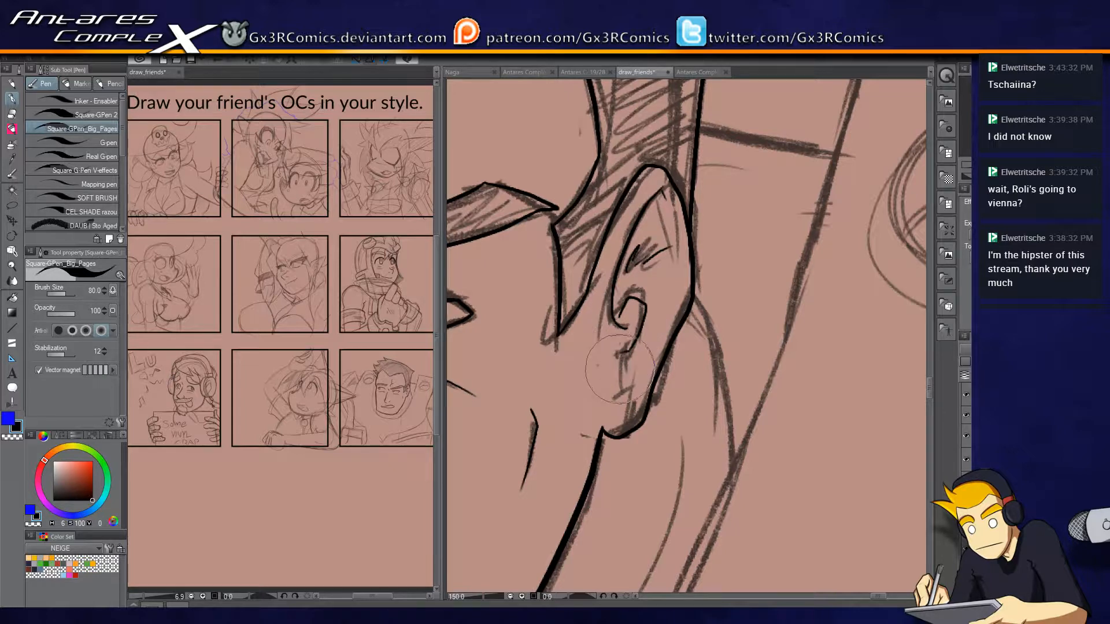
{"action": "mouse_move", "coordinate": [616, 399]}
{"action": "left_mouse_down"}
{"action": "mouse_move", "coordinate": [633, 388]}
{"action": "mouse_move", "coordinate": [657, 331]}
{"action": "left_mouse_up"}
{"action": "left_click_drag", "start_coordinate": [667, 221], "coordinate": [677, 291]}
Ink a short contour line on the lower face beneath the lips.
{"action": "left_click_drag", "start_coordinate": [574, 384], "coordinate": [763, 291]}
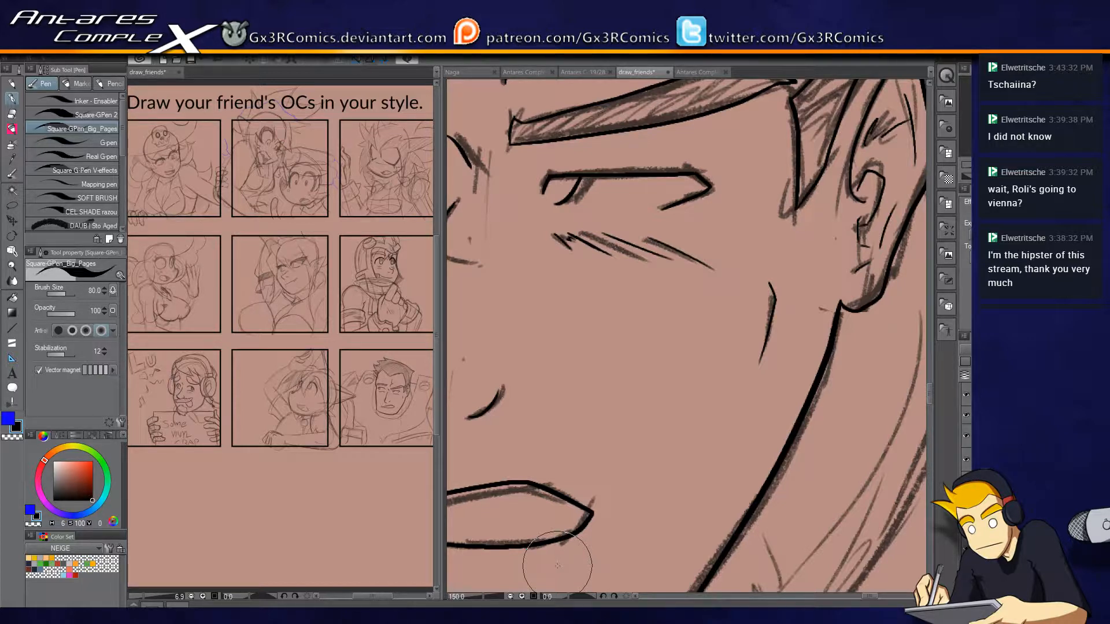
{"action": "left_click_drag", "start_coordinate": [513, 277], "coordinate": [614, 294]}
{"action": "left_click_drag", "start_coordinate": [507, 323], "coordinate": [611, 342]}
{"action": "key", "text": "ctrl+z"}
{"action": "left_click_drag", "start_coordinate": [506, 328], "coordinate": [605, 350]}
Ink the zigzag lock lines inside the hair just above the point of the forehead hairline.
{"action": "mouse_move", "coordinate": [774, 394]}
{"action": "left_mouse_down"}
{"action": "mouse_move", "coordinate": [564, 362]}
{"action": "mouse_move", "coordinate": [673, 360]}
{"action": "left_mouse_up"}
{"action": "mouse_move", "coordinate": [482, 157]}
{"action": "left_mouse_down"}
{"action": "mouse_move", "coordinate": [581, 314]}
{"action": "mouse_move", "coordinate": [591, 496]}
{"action": "left_mouse_up"}
{"action": "left_click_drag", "start_coordinate": [506, 241], "coordinate": [603, 398]}
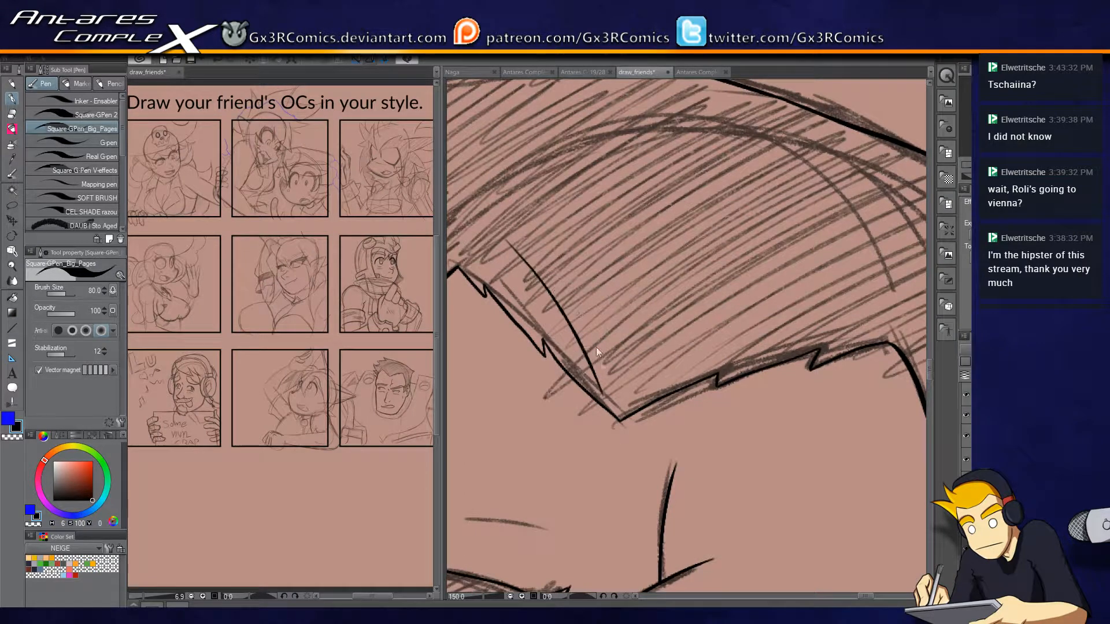
{"action": "key", "text": "ctrl+z"}
{"action": "left_click_drag", "start_coordinate": [547, 310], "coordinate": [609, 399]}
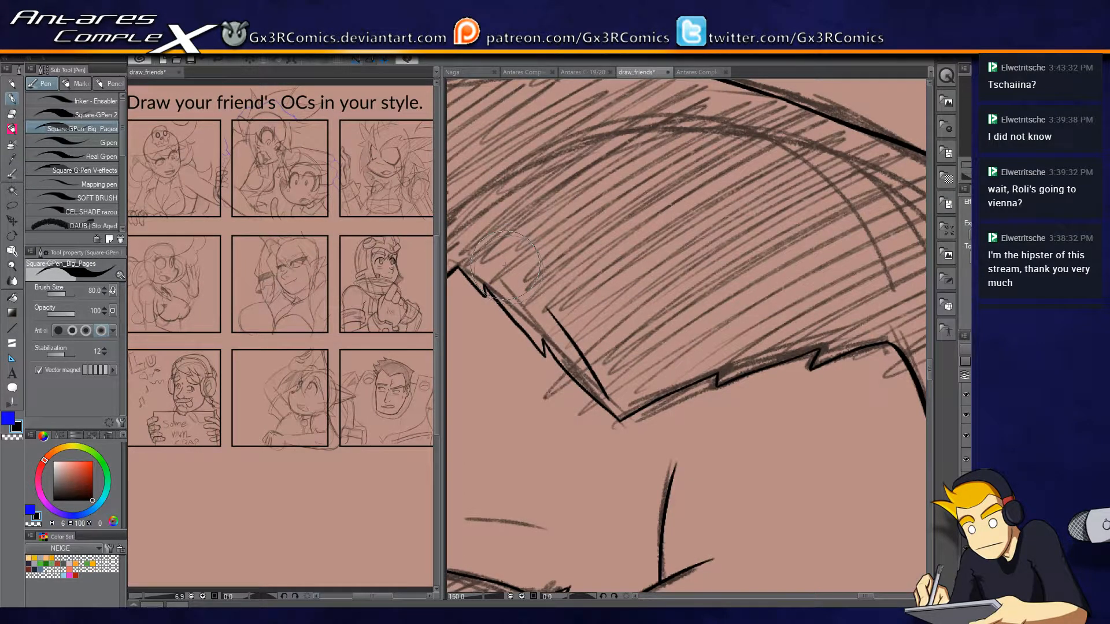
{"action": "mouse_move", "coordinate": [531, 293]}
{"action": "left_mouse_down"}
{"action": "mouse_move", "coordinate": [497, 268]}
{"action": "mouse_move", "coordinate": [603, 287]}
{"action": "left_mouse_up"}
{"action": "key", "text": "ctrl+z"}
{"action": "mouse_move", "coordinate": [612, 397]}
{"action": "left_mouse_down"}
{"action": "mouse_move", "coordinate": [493, 274]}
{"action": "mouse_move", "coordinate": [579, 284]}
{"action": "left_mouse_up"}
{"action": "key", "text": "ctrl+z"}
{"action": "left_click_drag", "start_coordinate": [493, 273], "coordinate": [617, 293]}
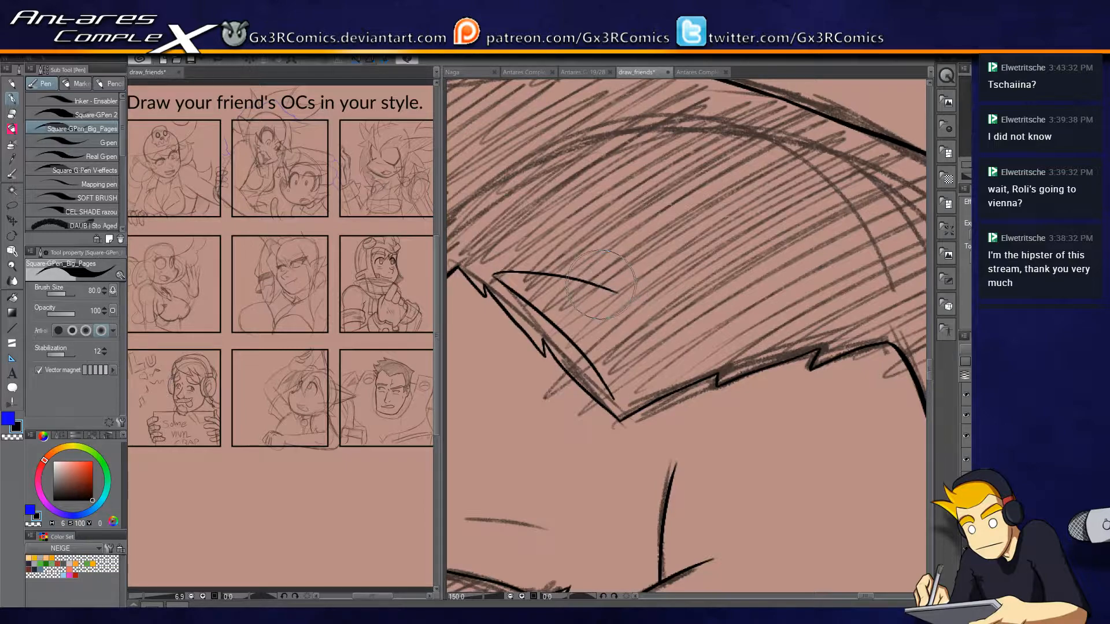
{"action": "left_click_drag", "start_coordinate": [695, 352], "coordinate": [617, 463]}
{"action": "left_click_drag", "start_coordinate": [564, 345], "coordinate": [844, 338]}
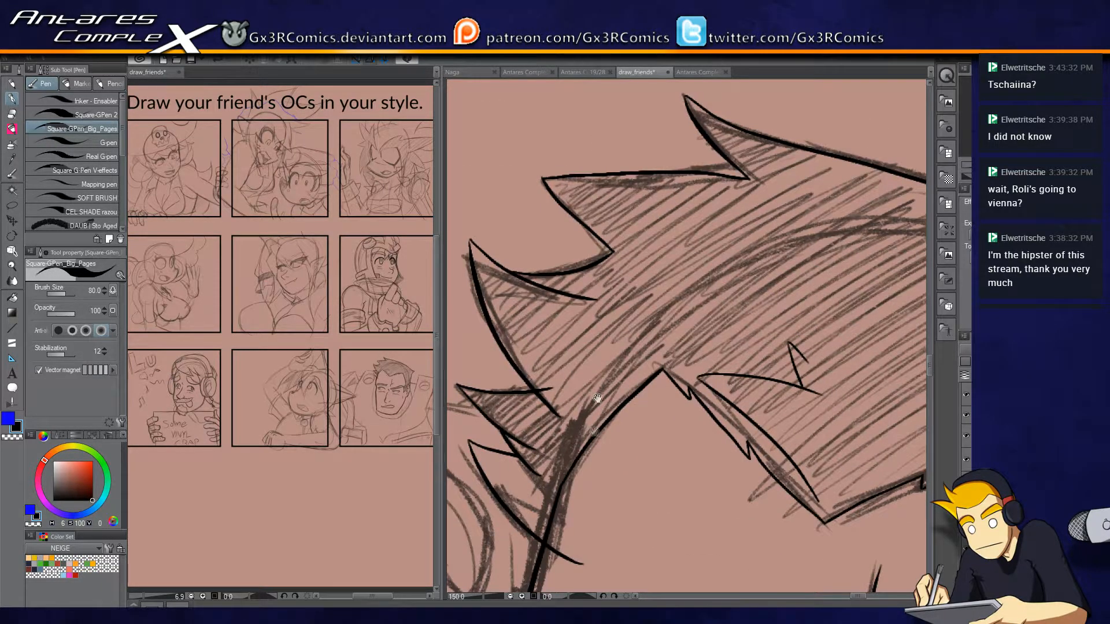
Erase the overshooting ends of the hair-spike lines at the left-hand temple.
{"action": "left_click_drag", "start_coordinate": [594, 431], "coordinate": [739, 291]}
{"action": "key", "text": "e"}
{"action": "left_click", "coordinate": [615, 246]}
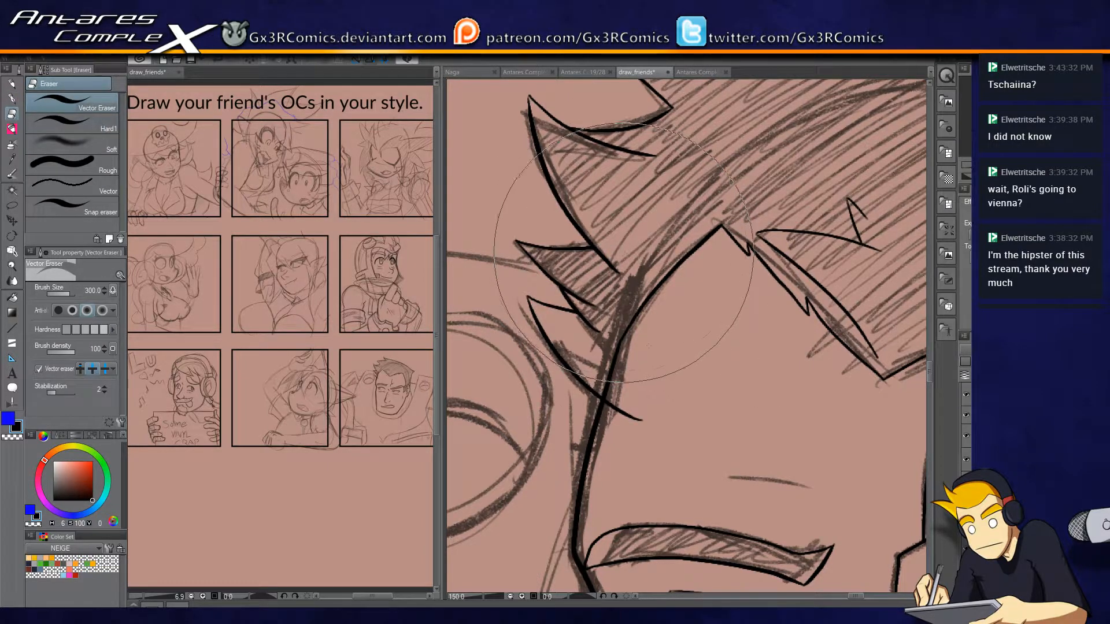
{"action": "left_click", "coordinate": [631, 411]}
{"action": "key", "text": "p"}
Ink the top edge and long slanting side edge of the armour collar on the left-hand side of the face.
{"action": "left_click_drag", "start_coordinate": [603, 447], "coordinate": [825, 231]}
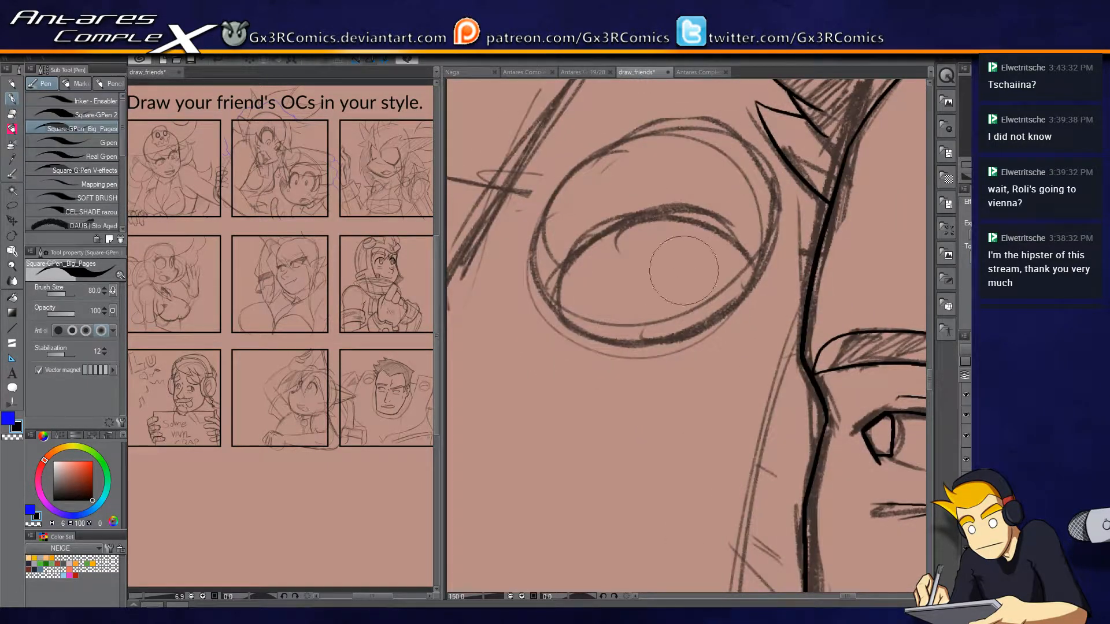
{"action": "scroll", "coordinate": [711, 146], "scroll_direction": "down", "scroll_amount": 1}
{"action": "left_click_drag", "start_coordinate": [681, 158], "coordinate": [664, 272]}
{"action": "mouse_move", "coordinate": [750, 213]}
{"action": "left_mouse_down"}
{"action": "mouse_move", "coordinate": [623, 195]}
{"action": "mouse_move", "coordinate": [492, 418]}
{"action": "left_mouse_up"}
{"action": "mouse_move", "coordinate": [545, 342]}
{"action": "left_mouse_down"}
{"action": "mouse_move", "coordinate": [619, 196]}
{"action": "mouse_move", "coordinate": [619, 270]}
{"action": "left_mouse_up"}
{"action": "key", "text": "ctrl+z"}
{"action": "mouse_move", "coordinate": [674, 153]}
{"action": "left_mouse_down"}
{"action": "mouse_move", "coordinate": [530, 404]}
{"action": "mouse_move", "coordinate": [494, 544]}
{"action": "left_mouse_up"}
{"action": "mouse_move", "coordinate": [541, 441]}
{"action": "left_mouse_down"}
{"action": "mouse_move", "coordinate": [553, 370]}
{"action": "mouse_move", "coordinate": [646, 171]}
{"action": "left_mouse_up"}
{"action": "mouse_move", "coordinate": [585, 288]}
{"action": "left_mouse_down"}
{"action": "mouse_move", "coordinate": [610, 295]}
{"action": "mouse_move", "coordinate": [547, 553]}
{"action": "left_mouse_up"}
{"action": "left_click_drag", "start_coordinate": [624, 268], "coordinate": [685, 249]}
Ink the steep edge and curved top edge of the pointed armour plate, from the collar to the panel border.
{"action": "left_click_drag", "start_coordinate": [710, 312], "coordinate": [638, 115]}
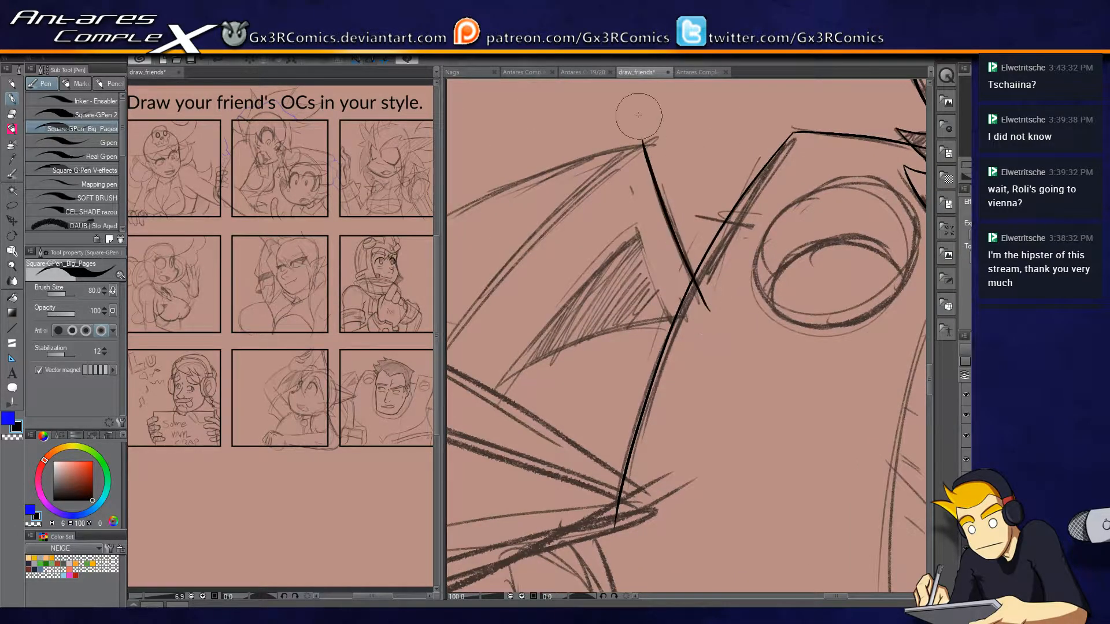
{"action": "left_click_drag", "start_coordinate": [663, 235], "coordinate": [803, 238]}
{"action": "mouse_move", "coordinate": [783, 149]}
{"action": "left_mouse_down"}
{"action": "mouse_move", "coordinate": [586, 225]}
{"action": "mouse_move", "coordinate": [529, 274]}
{"action": "left_mouse_up"}
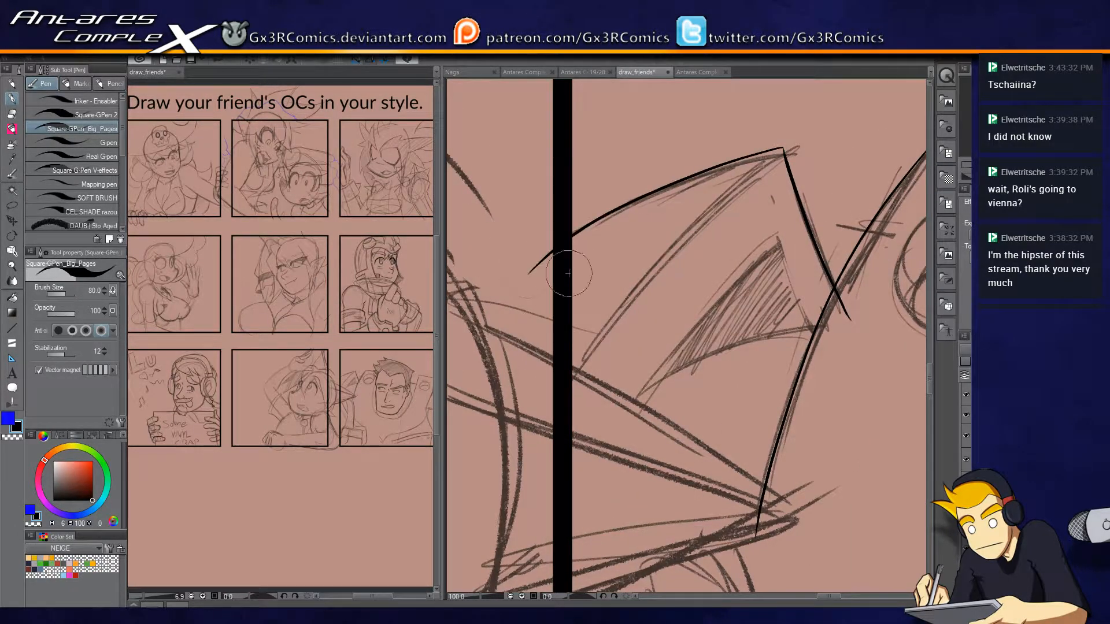
Ink the short side edge of the plate's shaded inner facet and erase the line ends that cross the collar edge.
{"action": "left_click_drag", "start_coordinate": [774, 219], "coordinate": [838, 390]}
{"action": "key", "text": "ctrl+z"}
{"action": "left_click_drag", "start_coordinate": [766, 209], "coordinate": [833, 379]}
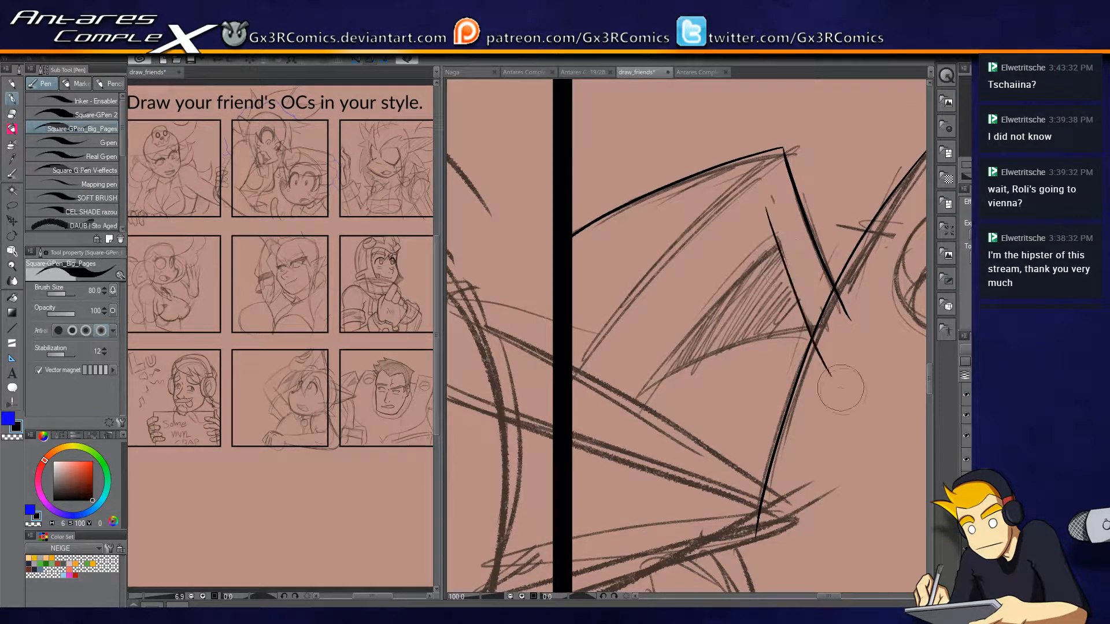
{"action": "key", "text": "ctrl+z"}
{"action": "left_click_drag", "start_coordinate": [761, 194], "coordinate": [828, 364]}
{"action": "key", "text": "e"}
{"action": "left_click_drag", "start_coordinate": [850, 313], "coordinate": [824, 367]}
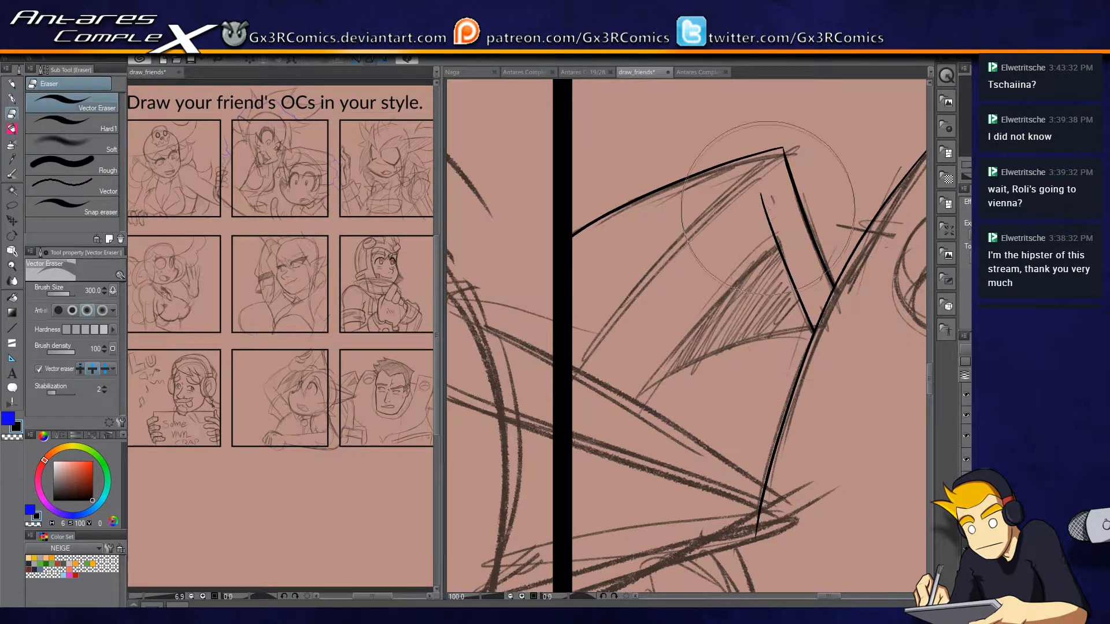
Ink the long curved edge of the shaded facet and trim the crossing lines at its tip.
{"action": "key", "text": "p"}
{"action": "left_click_drag", "start_coordinate": [791, 200], "coordinate": [628, 434]}
{"action": "key", "text": "ctrl+z"}
{"action": "left_click_drag", "start_coordinate": [789, 219], "coordinate": [606, 464]}
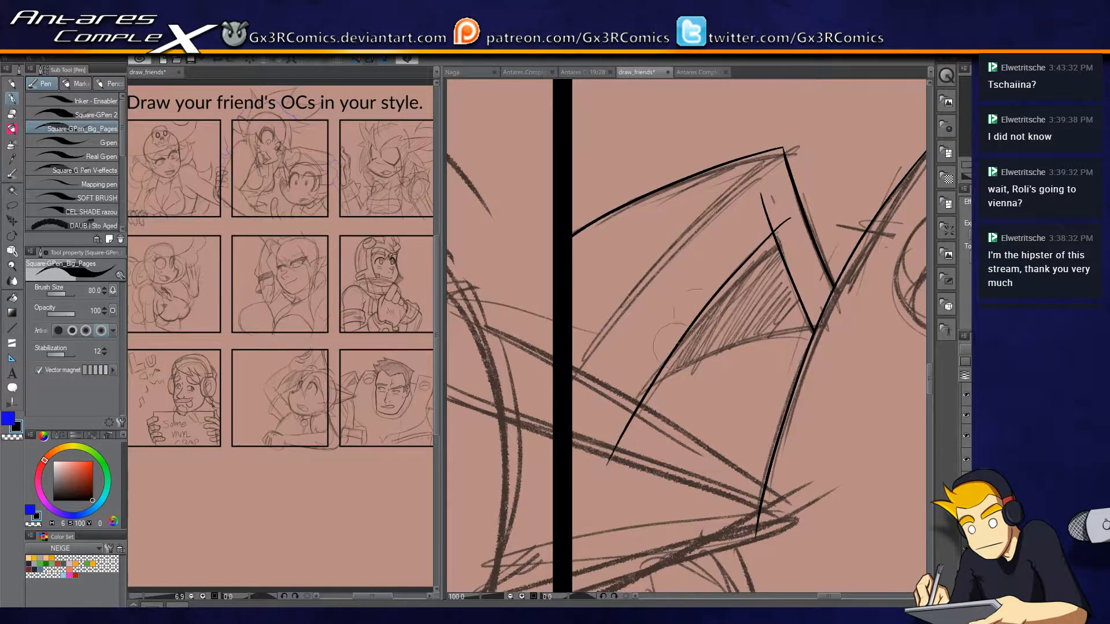
{"action": "key", "text": "e"}
{"action": "left_click_drag", "start_coordinate": [768, 203], "coordinate": [789, 224]}
Ink the inner curved line of the pointed plate, from its tip down to the panel border.
{"action": "key", "text": "p"}
{"action": "left_click_drag", "start_coordinate": [783, 148], "coordinate": [568, 406]}
{"action": "mouse_move", "coordinate": [782, 149]}
{"action": "left_mouse_down"}
{"action": "mouse_move", "coordinate": [720, 211]}
{"action": "mouse_move", "coordinate": [618, 351]}
{"action": "left_mouse_up"}
{"action": "key", "text": "ctrl+z"}
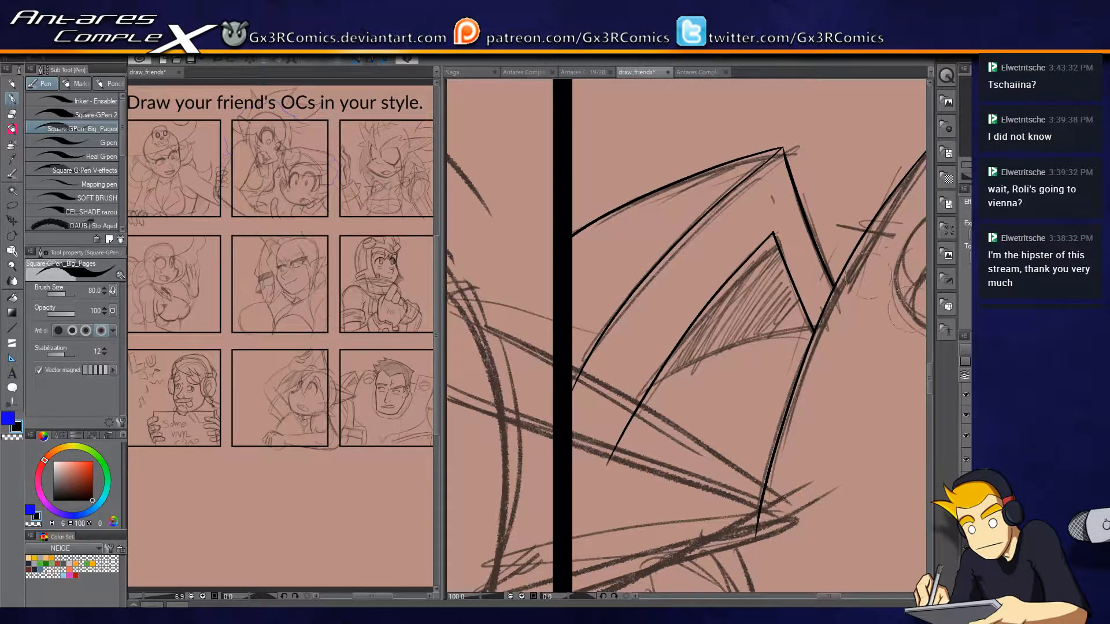
{"action": "key", "text": "ctrl+z"}
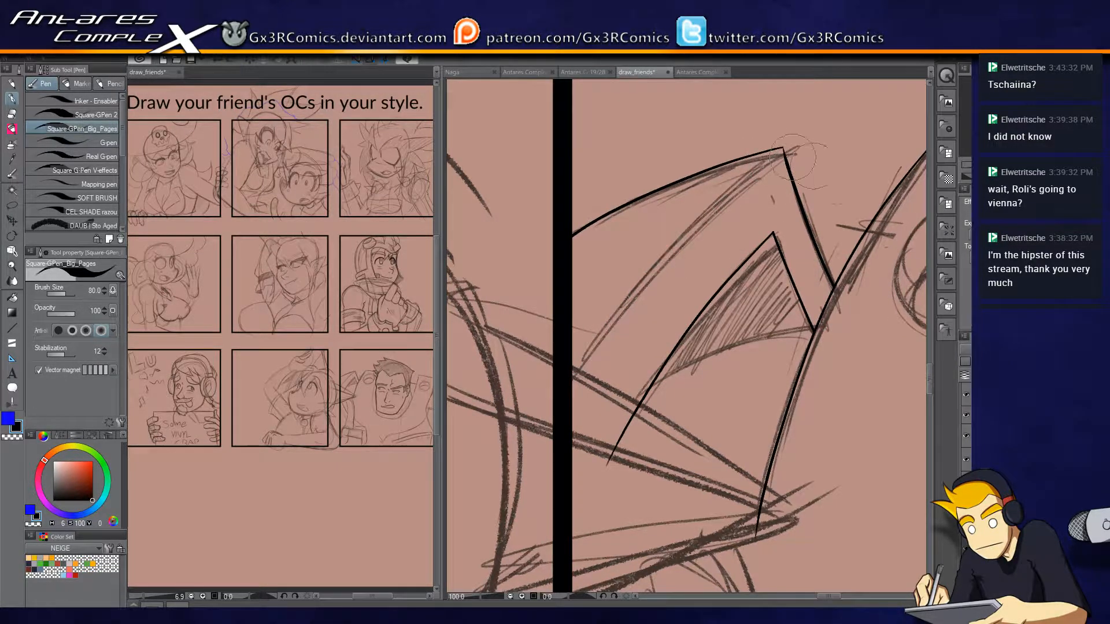
{"action": "left_click_drag", "start_coordinate": [782, 149], "coordinate": [564, 367]}
{"action": "key", "text": "ctrl+z"}
{"action": "left_click_drag", "start_coordinate": [781, 149], "coordinate": [561, 368]}
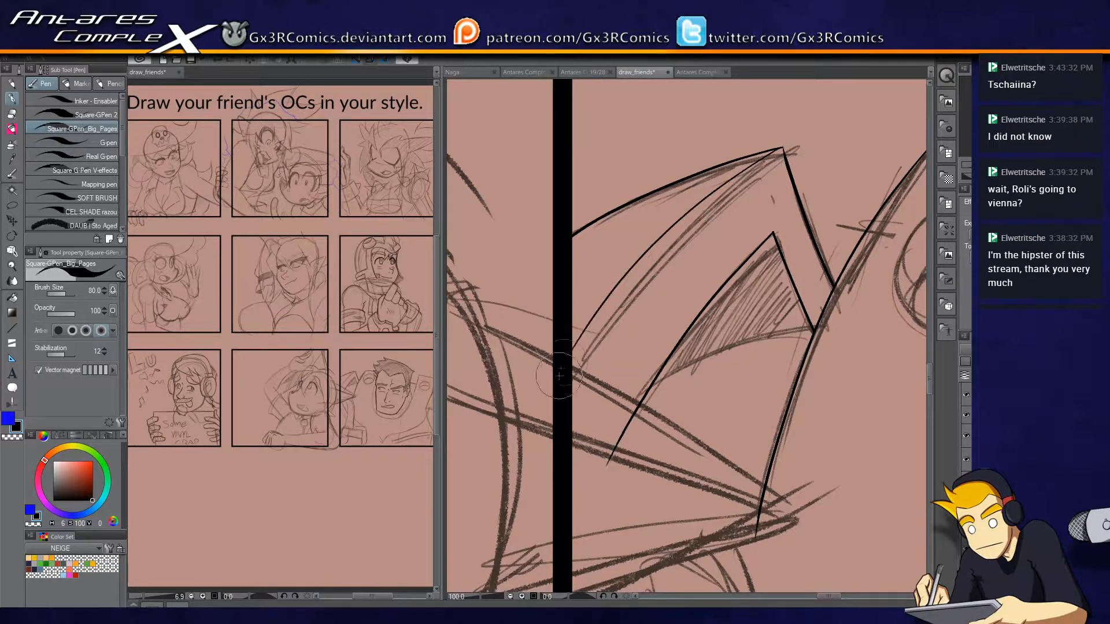
Ink a second inner line beside the pointed plate's curved edge and trim the line ends at the plate's tip.
{"action": "left_click_drag", "start_coordinate": [780, 150], "coordinate": [580, 366]}
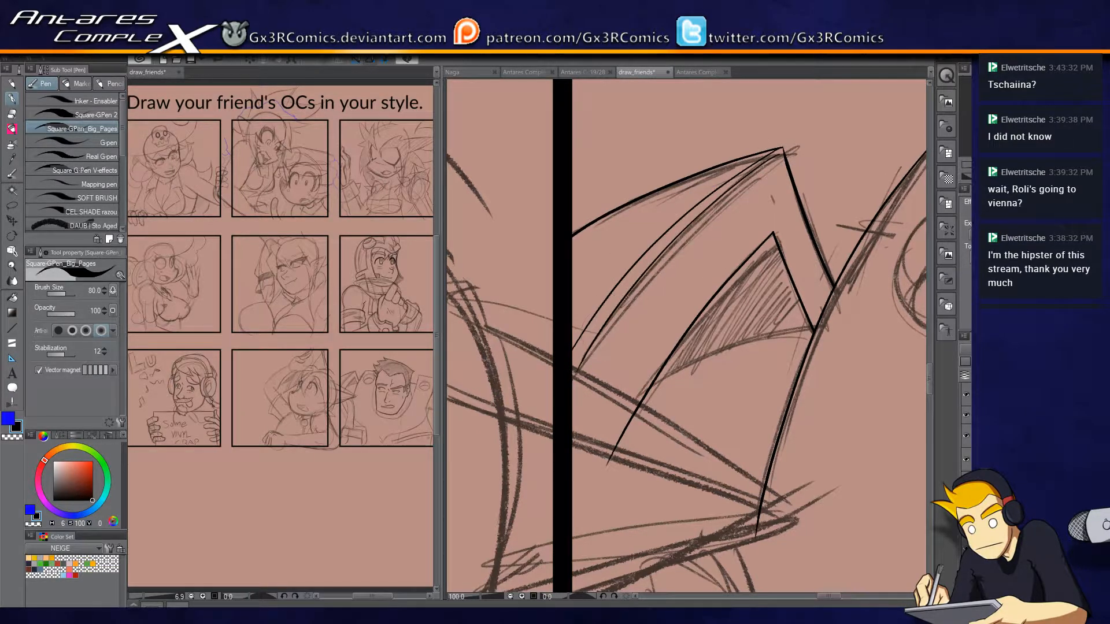
{"action": "key", "text": "ctrl+plus"}
{"action": "key", "text": "ctrl+plus"}
{"action": "left_click_drag", "start_coordinate": [779, 160], "coordinate": [565, 330]}
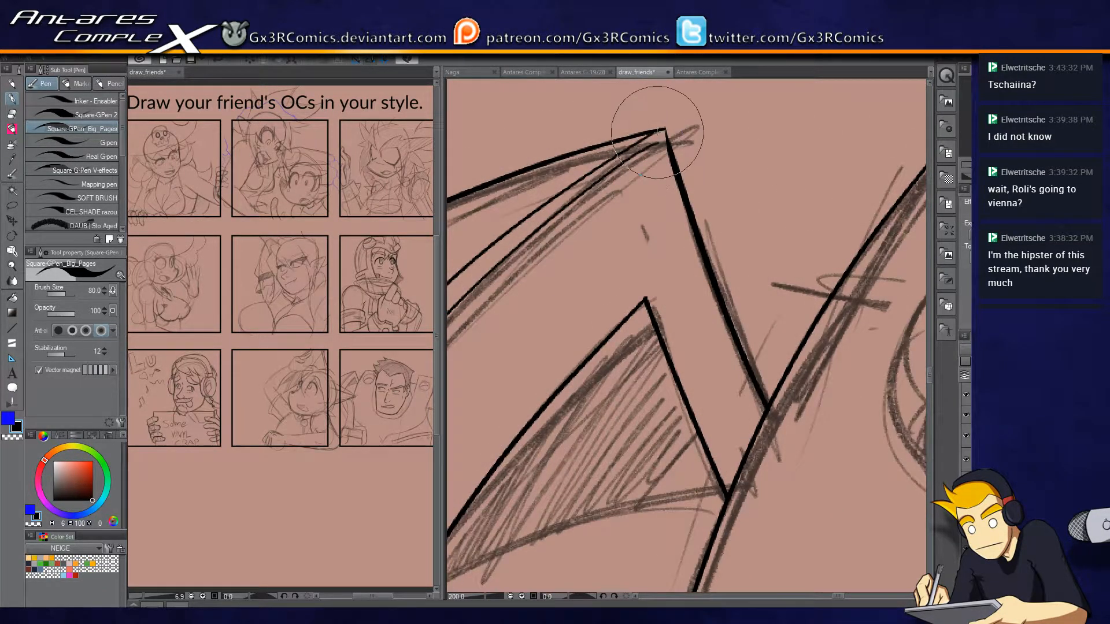
{"action": "key", "text": "e"}
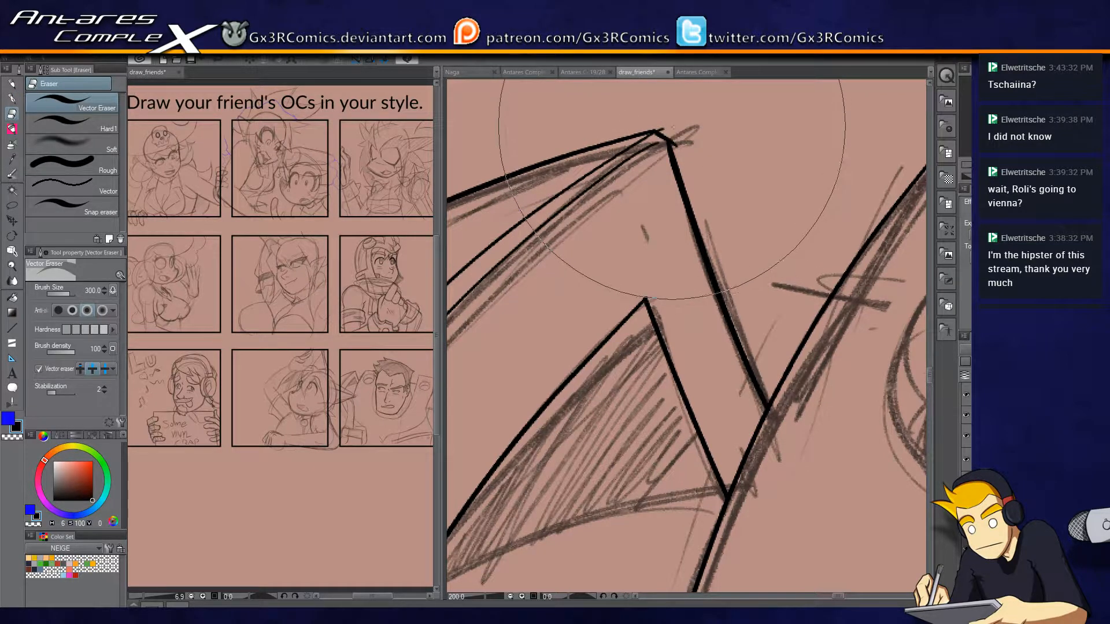
{"action": "key", "text": "p"}
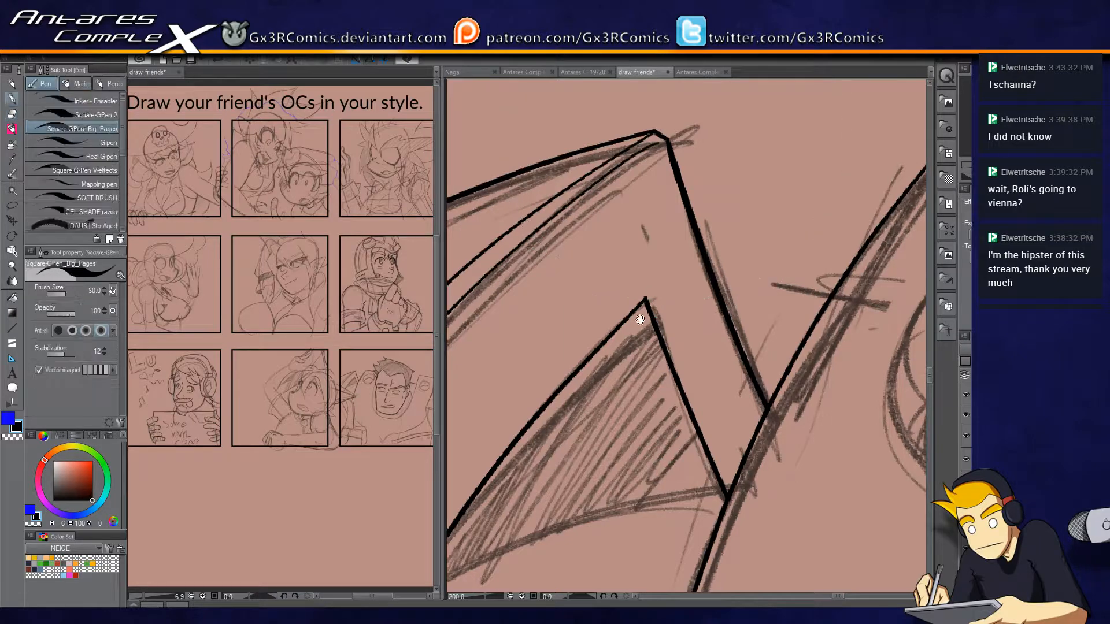
Ink the curved lower edge of the plate's shaded facet, across to the collar, and trim its overshooting ends.
{"action": "left_click_drag", "start_coordinate": [717, 376], "coordinate": [830, 211]}
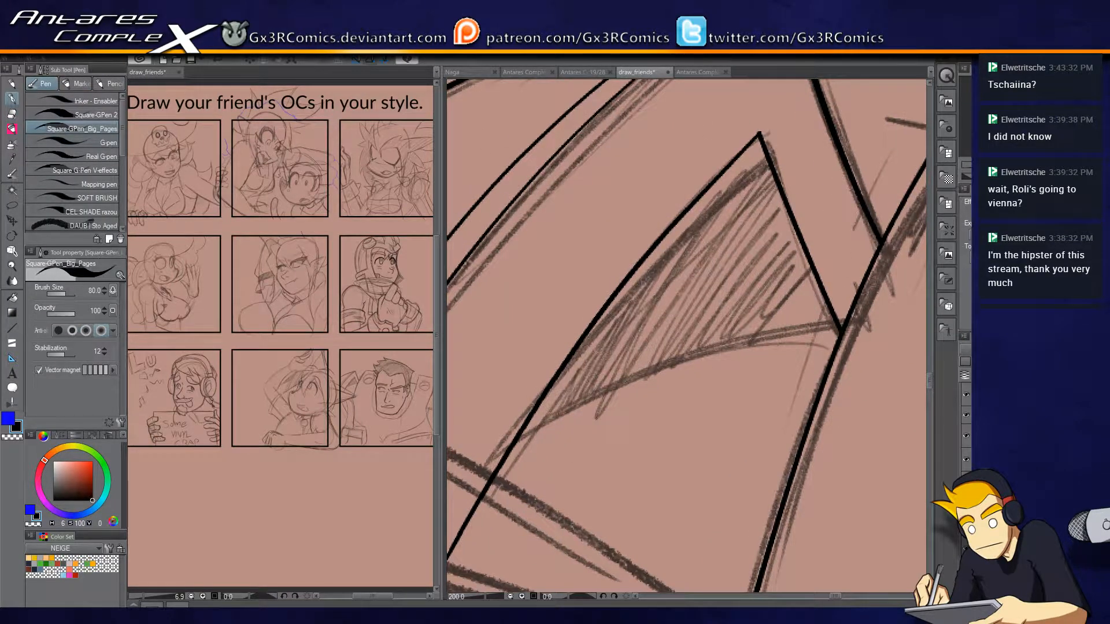
{"action": "left_click_drag", "start_coordinate": [804, 358], "coordinate": [677, 308]}
{"action": "left_click_drag", "start_coordinate": [742, 266], "coordinate": [468, 318]}
{"action": "left_click_drag", "start_coordinate": [633, 282], "coordinate": [751, 247]}
{"action": "key", "text": "ctrl+z"}
{"action": "mouse_move", "coordinate": [858, 234]}
{"action": "left_mouse_down"}
{"action": "mouse_move", "coordinate": [628, 268]}
{"action": "mouse_move", "coordinate": [508, 332]}
{"action": "mouse_move", "coordinate": [858, 230]}
{"action": "mouse_move", "coordinate": [832, 243]}
{"action": "left_mouse_up"}
{"action": "key", "text": "e"}
{"action": "key", "text": "p"}
{"action": "key", "text": "ctrl+z"}
{"action": "key", "text": "e"}
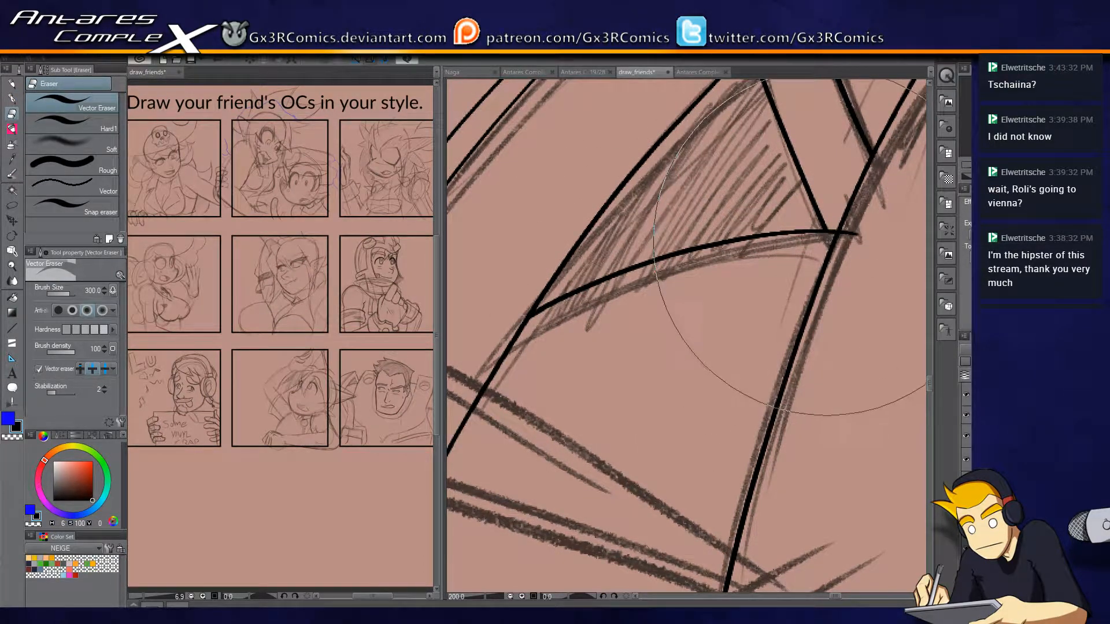
{"action": "key", "text": "p"}
Ink the open-mouthed character's face contour in the neighbouring panel, from the brow past the far eye to the upper cheek.
{"action": "left_click_drag", "start_coordinate": [584, 377], "coordinate": [735, 194]}
{"action": "scroll", "coordinate": [631, 380], "scroll_direction": "down", "scroll_amount": 2}
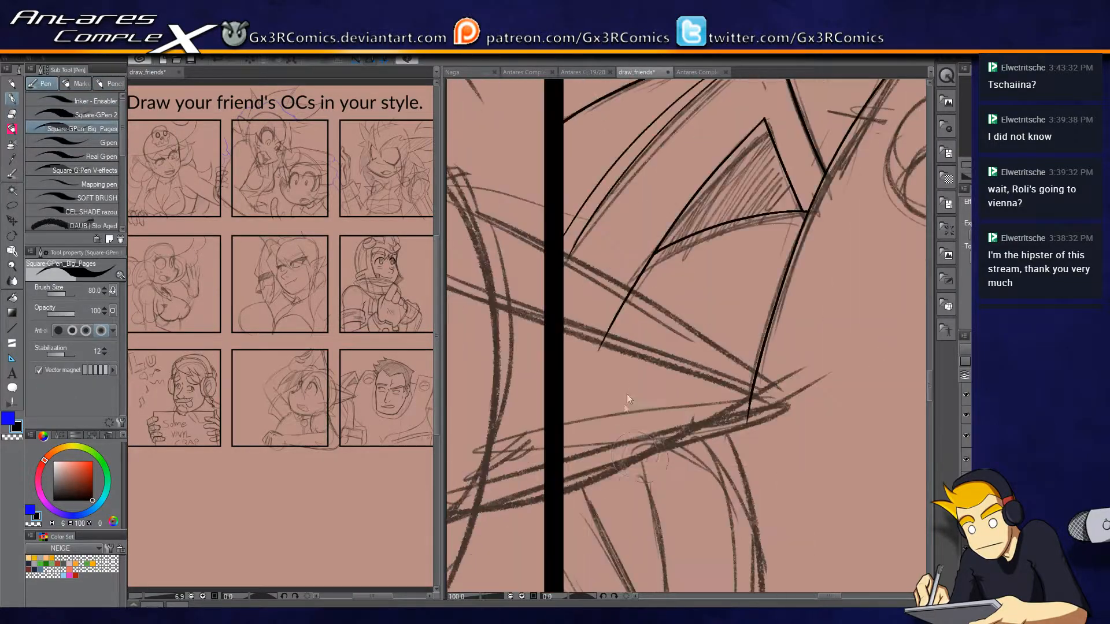
{"action": "left_click_drag", "start_coordinate": [662, 462], "coordinate": [811, 246]}
{"action": "left_click_drag", "start_coordinate": [603, 282], "coordinate": [647, 480]}
{"action": "scroll", "coordinate": [620, 451], "scroll_direction": "down", "scroll_amount": 3}
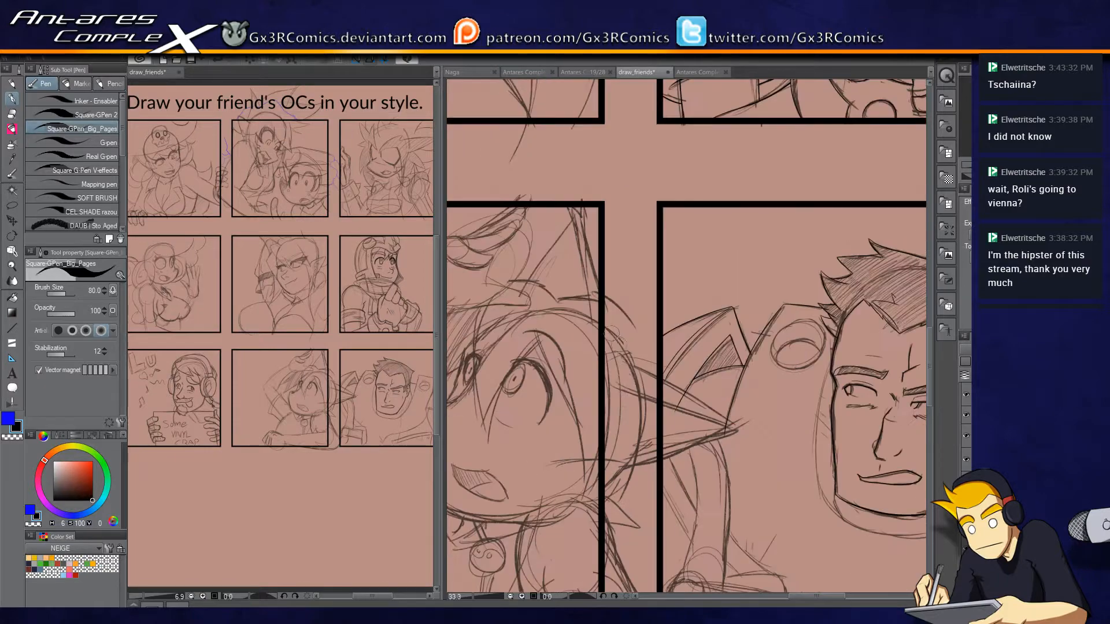
{"action": "left_click_drag", "start_coordinate": [531, 355], "coordinate": [659, 240]}
{"action": "scroll", "coordinate": [558, 324], "scroll_direction": "up", "scroll_amount": 3}
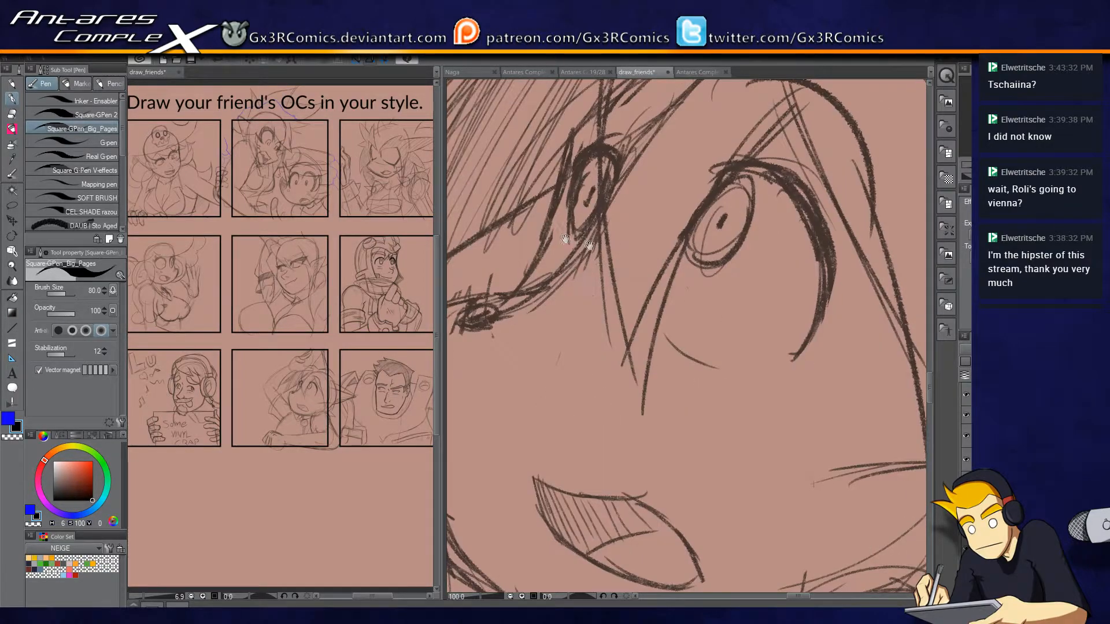
{"action": "left_click_drag", "start_coordinate": [633, 156], "coordinate": [772, 148]}
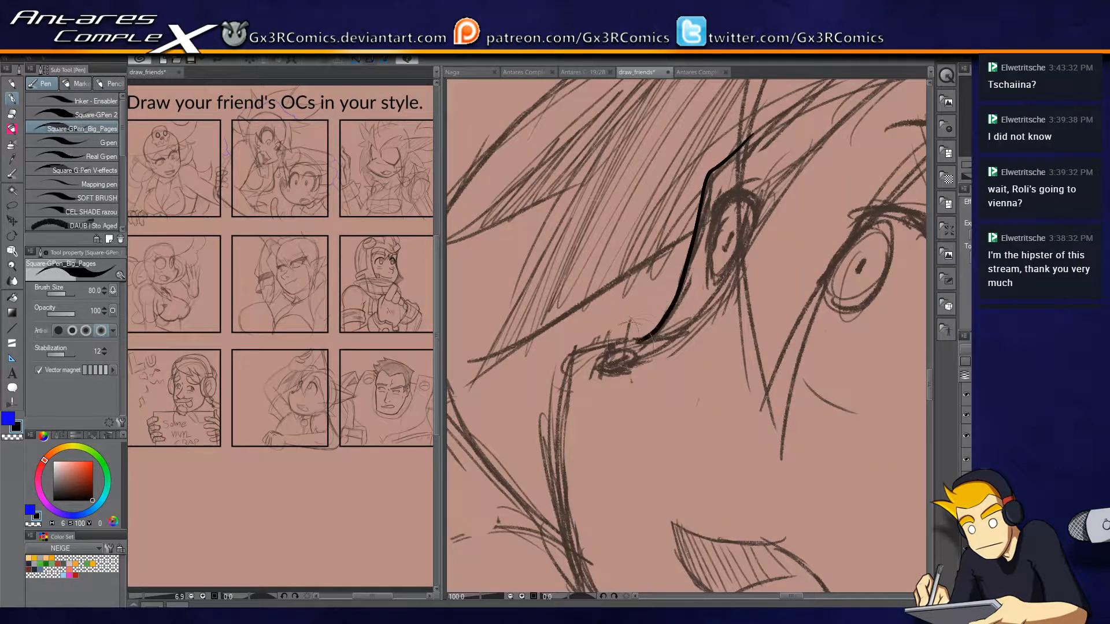
{"action": "key", "text": "ctrl+z"}
{"action": "left_click_drag", "start_coordinate": [695, 259], "coordinate": [589, 344]}
Ink the open-mouthed character's cheek and the long curved jawline under the mouth.
{"action": "left_click_drag", "start_coordinate": [580, 416], "coordinate": [562, 326]}
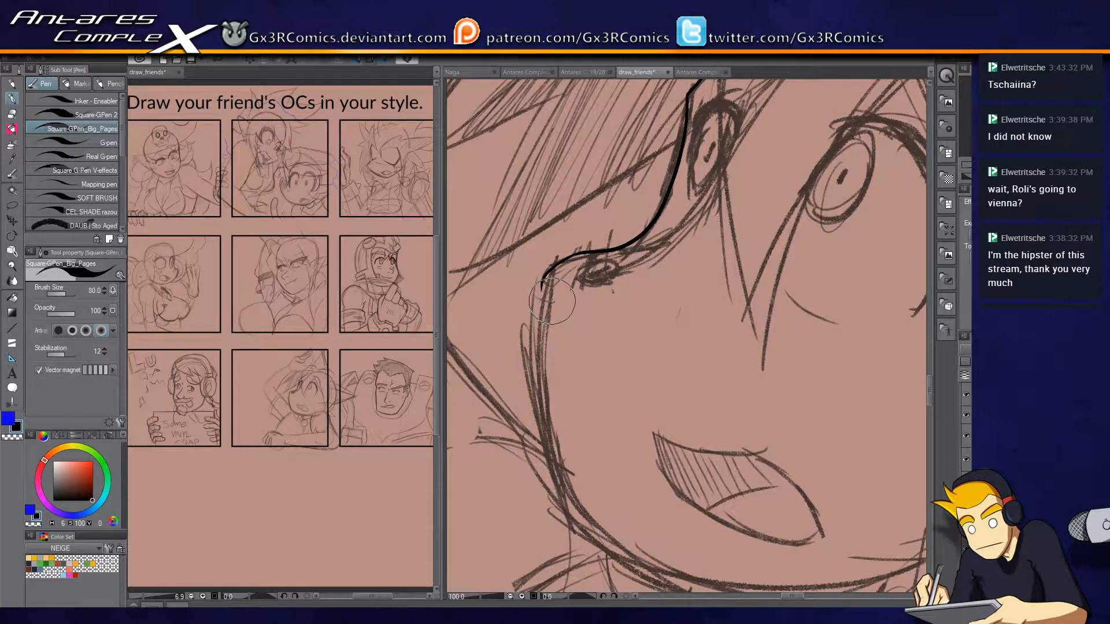
{"action": "mouse_move", "coordinate": [577, 252]}
{"action": "left_mouse_down"}
{"action": "mouse_move", "coordinate": [539, 382]}
{"action": "mouse_move", "coordinate": [610, 554]}
{"action": "mouse_move", "coordinate": [615, 501]}
{"action": "mouse_move", "coordinate": [538, 348]}
{"action": "left_mouse_up"}
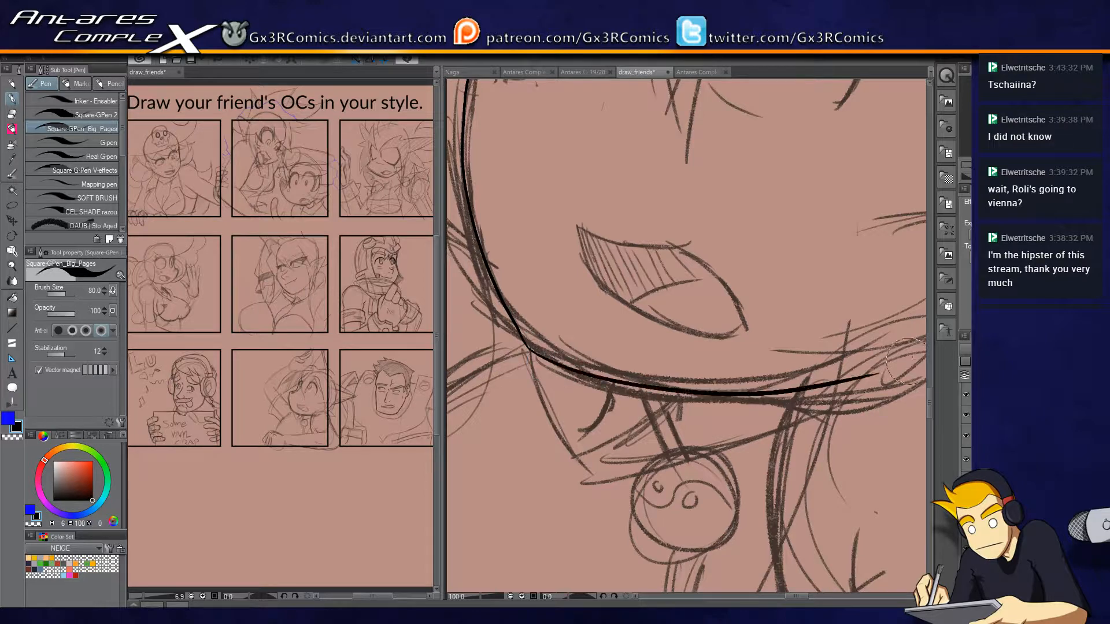
{"action": "left_click_drag", "start_coordinate": [526, 349], "coordinate": [883, 377]}
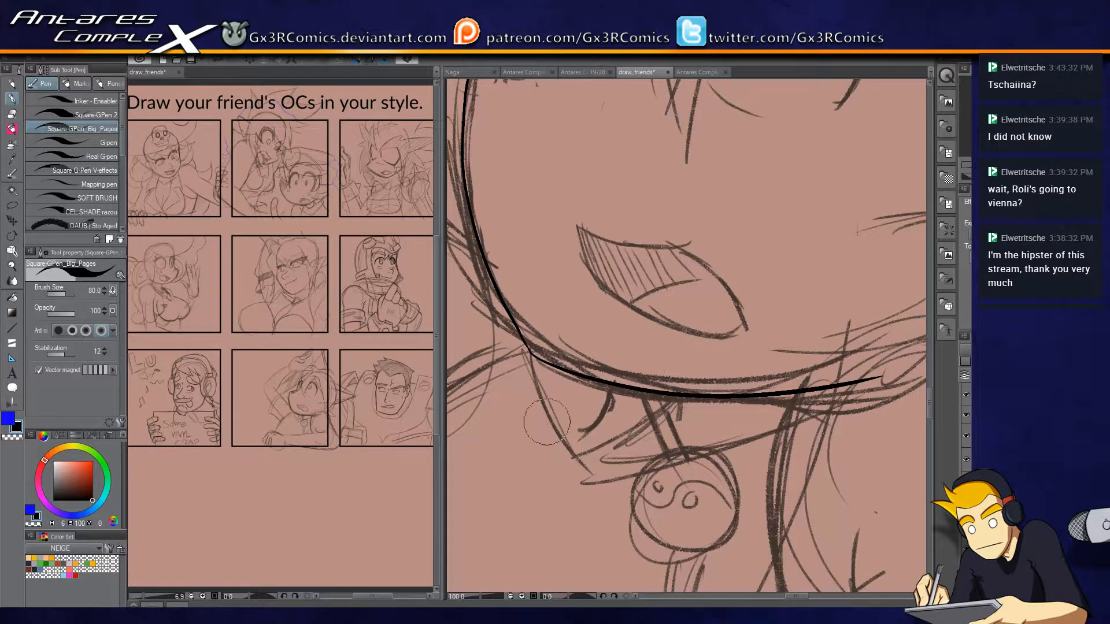
Ink the short line running from the jaw down to the round pendant and trim its end above the jaw.
{"action": "left_click_drag", "start_coordinate": [695, 372], "coordinate": [666, 251]}
{"action": "mouse_move", "coordinate": [579, 202]}
{"action": "left_mouse_down"}
{"action": "mouse_move", "coordinate": [631, 401]}
{"action": "mouse_move", "coordinate": [623, 368]}
{"action": "left_mouse_up"}
{"action": "key", "text": "ctrl+z"}
{"action": "key", "text": "e"}
{"action": "left_click", "coordinate": [590, 230]}
{"action": "key", "text": "p"}
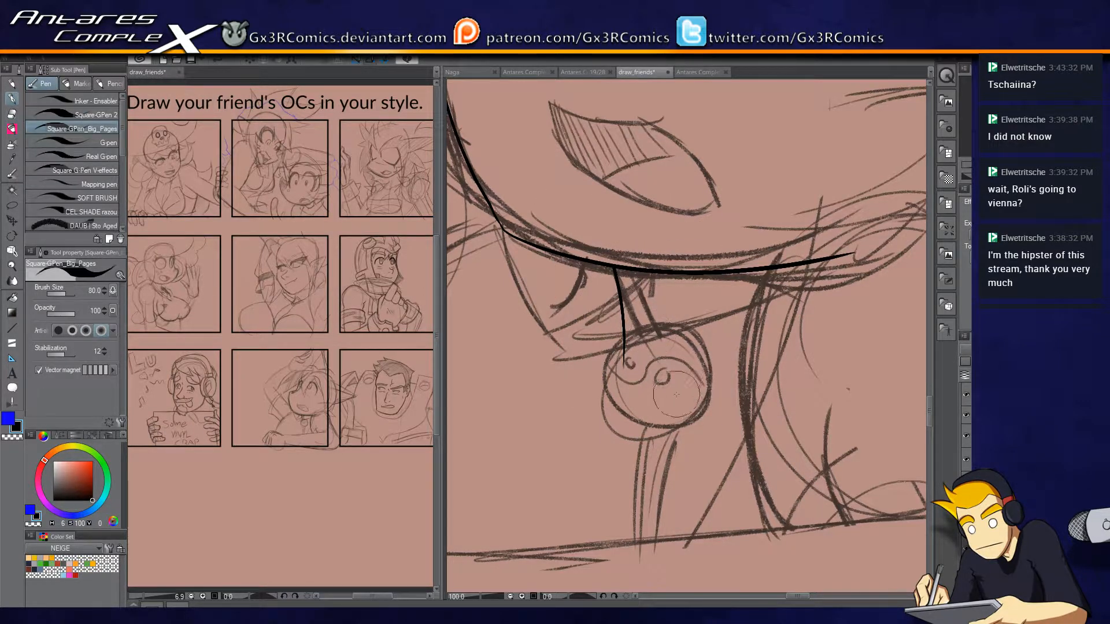
Ink the pendant's circular outline and erase the end of the neck line that runs inside it.
{"action": "mouse_move", "coordinate": [654, 329]}
{"action": "left_mouse_down"}
{"action": "mouse_move", "coordinate": [615, 416]}
{"action": "mouse_move", "coordinate": [708, 352]}
{"action": "mouse_move", "coordinate": [656, 328]}
{"action": "left_mouse_up"}
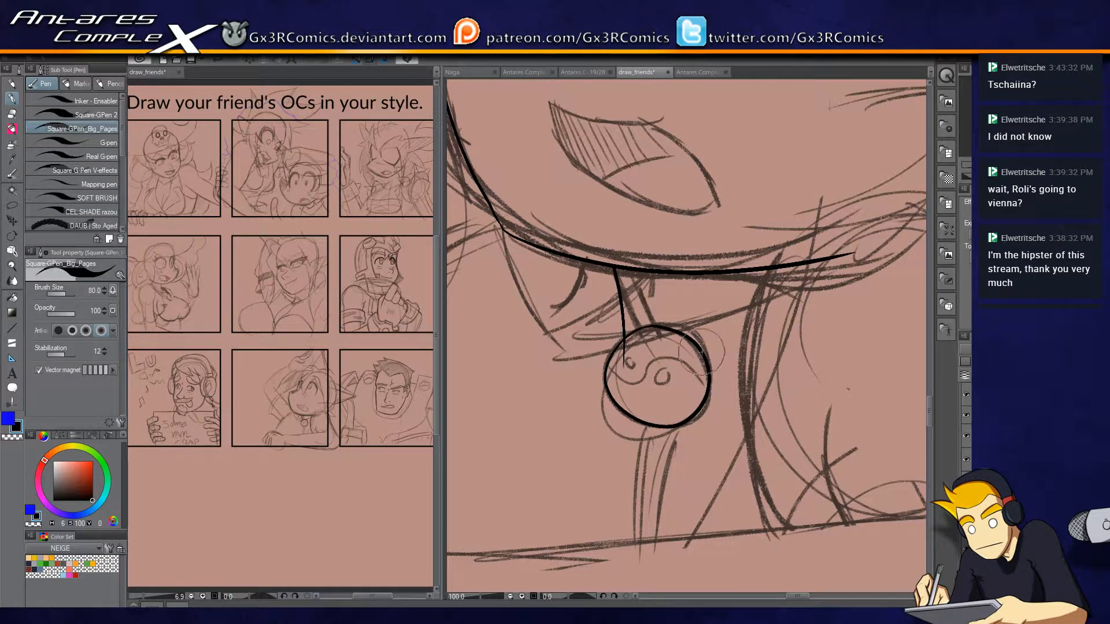
{"action": "scroll", "coordinate": [659, 370], "scroll_direction": "up", "scroll_amount": 2}
{"action": "key", "text": "r"}
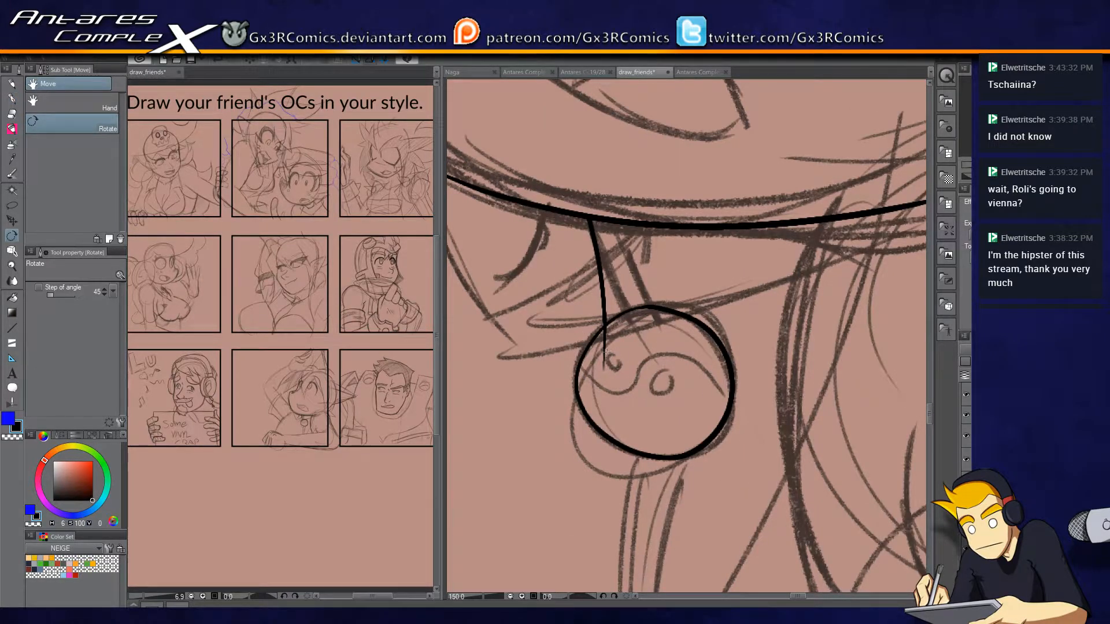
{"action": "key", "text": "e"}
{"action": "left_click", "coordinate": [607, 358]}
{"action": "key", "text": "p"}
Ink a second neck line beside the pendant and erase the part that crosses above the jawline.
{"action": "left_click_drag", "start_coordinate": [607, 347], "coordinate": [705, 413]}
{"action": "left_click_drag", "start_coordinate": [609, 218], "coordinate": [657, 423]}
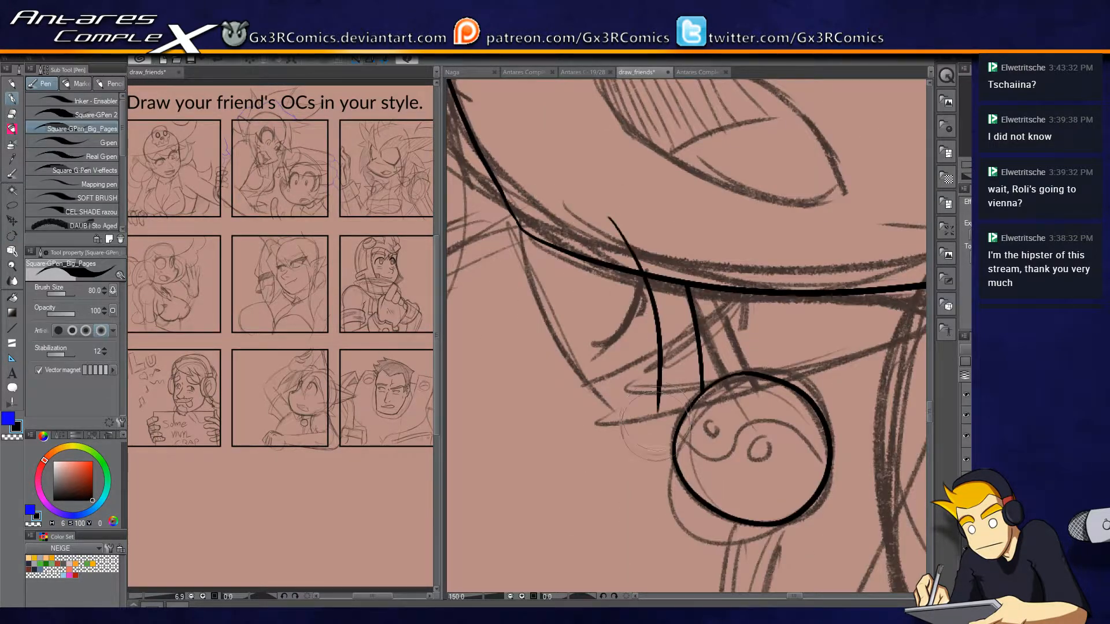
{"action": "key", "text": "e"}
{"action": "left_click", "coordinate": [624, 231]}
{"action": "key", "text": "p"}
Ink the raised arm's sleeve outline, from the cheek around the curved opening to its lower edge, and trim the ends.
{"action": "left_click_drag", "start_coordinate": [525, 298], "coordinate": [780, 310]}
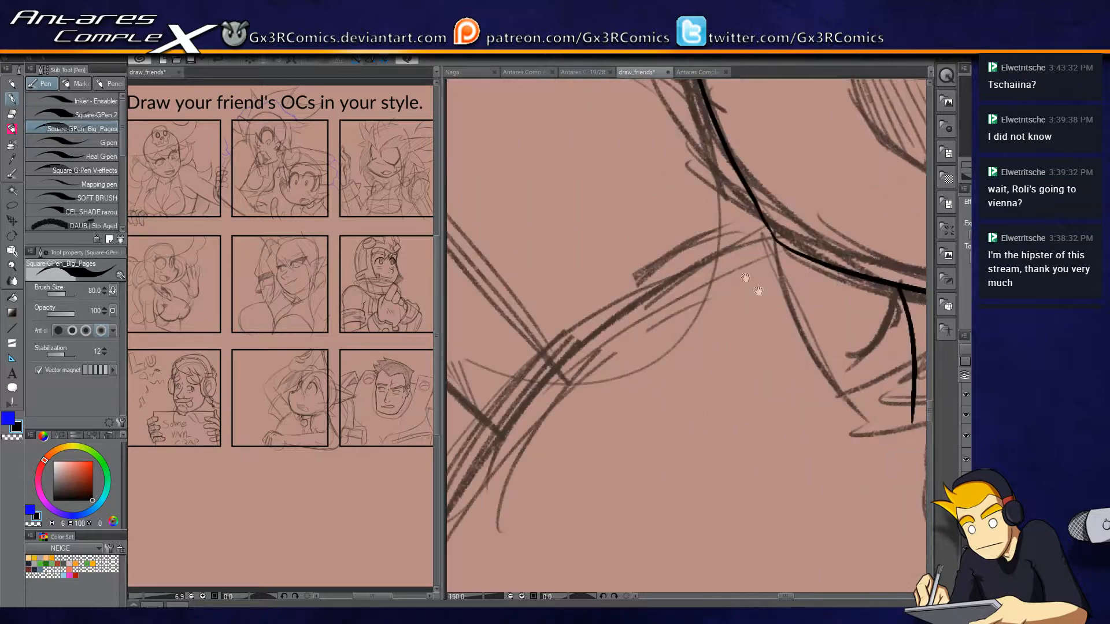
{"action": "key", "text": "ctrl+minus"}
{"action": "left_click_drag", "start_coordinate": [682, 294], "coordinate": [684, 325]}
{"action": "key", "text": "ctrl+plus"}
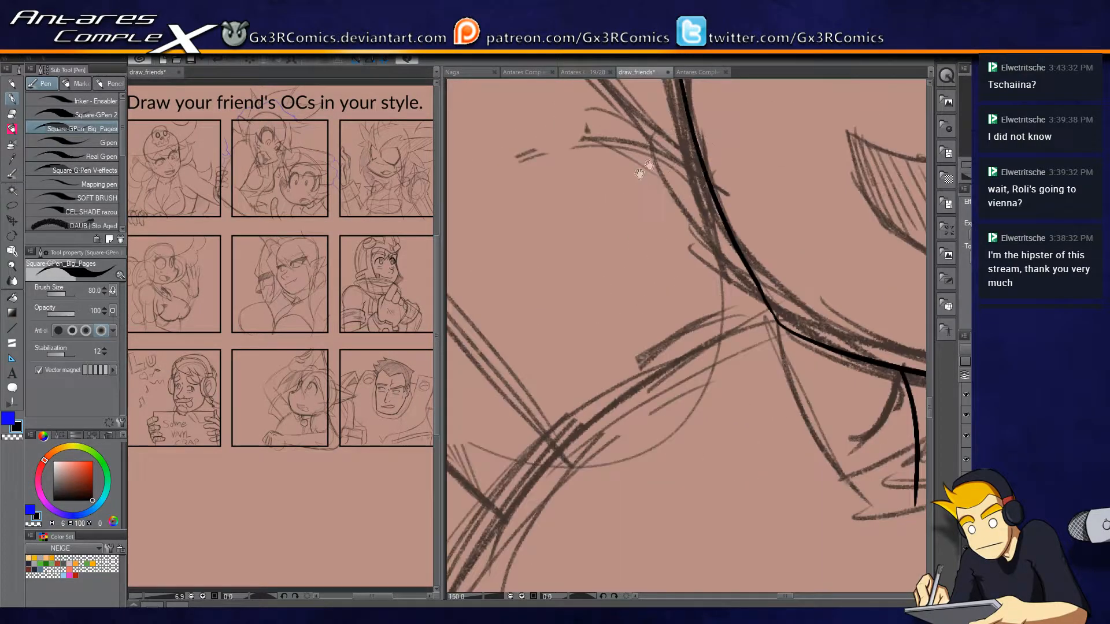
{"action": "left_click_drag", "start_coordinate": [671, 92], "coordinate": [793, 283]}
{"action": "mouse_move", "coordinate": [825, 357]}
{"action": "left_mouse_down"}
{"action": "mouse_move", "coordinate": [714, 251]}
{"action": "mouse_move", "coordinate": [627, 110]}
{"action": "mouse_move", "coordinate": [718, 136]}
{"action": "mouse_move", "coordinate": [546, 242]}
{"action": "mouse_move", "coordinate": [502, 311]}
{"action": "left_mouse_up"}
{"action": "mouse_move", "coordinate": [517, 356]}
{"action": "left_mouse_down"}
{"action": "mouse_move", "coordinate": [580, 243]}
{"action": "mouse_move", "coordinate": [564, 372]}
{"action": "left_mouse_up"}
{"action": "key", "text": "ctrl+z"}
{"action": "mouse_move", "coordinate": [745, 124]}
{"action": "left_mouse_down"}
{"action": "mouse_move", "coordinate": [584, 254]}
{"action": "mouse_move", "coordinate": [460, 555]}
{"action": "mouse_move", "coordinate": [516, 312]}
{"action": "mouse_move", "coordinate": [770, 422]}
{"action": "left_mouse_up"}
{"action": "mouse_move", "coordinate": [766, 518]}
{"action": "left_mouse_down"}
{"action": "mouse_move", "coordinate": [753, 479]}
{"action": "mouse_move", "coordinate": [609, 319]}
{"action": "left_mouse_up"}
{"action": "key", "text": "e"}
{"action": "mouse_move", "coordinate": [746, 411]}
{"action": "left_mouse_down"}
{"action": "mouse_move", "coordinate": [774, 448]}
{"action": "mouse_move", "coordinate": [697, 242]}
{"action": "left_mouse_up"}
{"action": "key", "text": "p"}
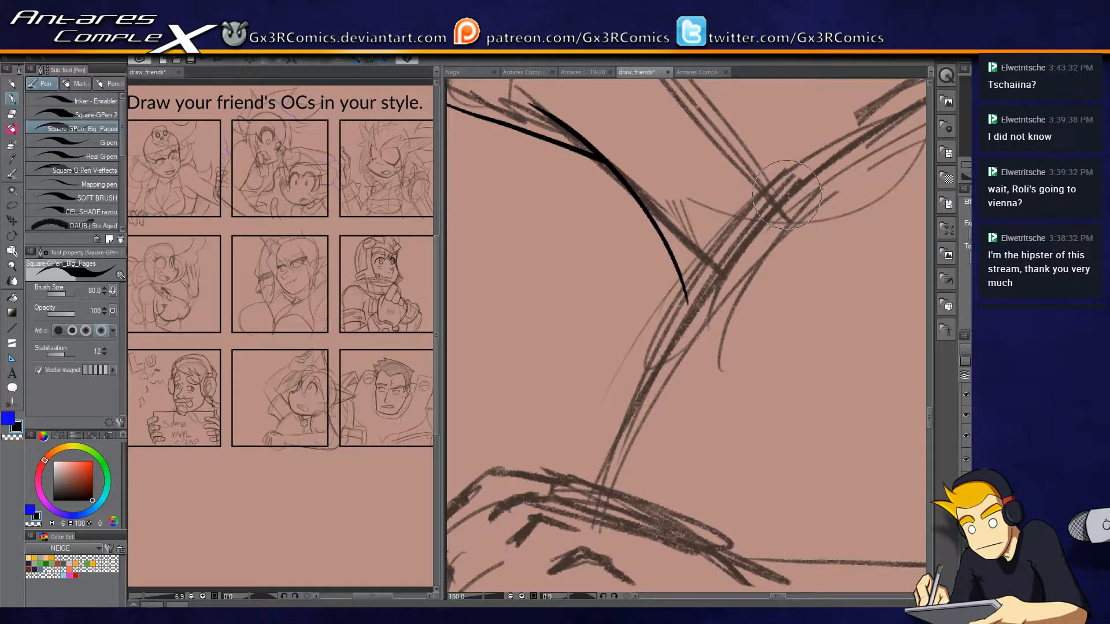
Ink the side of the torso from below the sleeve down towards the resting hand and trim the crossing line end.
{"action": "mouse_move", "coordinate": [747, 207]}
{"action": "left_mouse_down"}
{"action": "mouse_move", "coordinate": [691, 249]}
{"action": "mouse_move", "coordinate": [587, 523]}
{"action": "left_mouse_up"}
{"action": "key", "text": "e"}
{"action": "left_click_drag", "start_coordinate": [693, 285], "coordinate": [682, 332]}
{"action": "key", "text": "p"}
Trim the end of the sleeve's edge line where it meets the face contour.
{"action": "mouse_move", "coordinate": [774, 213]}
{"action": "left_mouse_down"}
{"action": "mouse_move", "coordinate": [603, 344]}
{"action": "mouse_move", "coordinate": [621, 283]}
{"action": "left_mouse_up"}
{"action": "left_click_drag", "start_coordinate": [689, 241], "coordinate": [580, 494]}
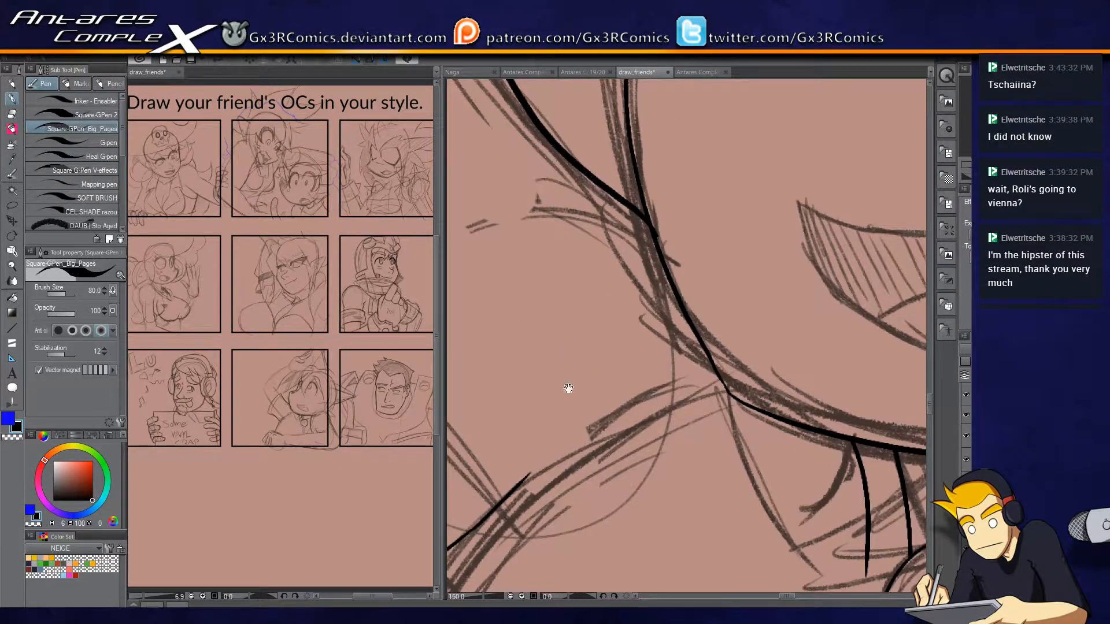
{"action": "left_click_drag", "start_coordinate": [568, 389], "coordinate": [617, 534]}
{"action": "key", "text": "e"}
{"action": "left_click_drag", "start_coordinate": [713, 380], "coordinate": [717, 386]}
{"action": "key", "text": "p"}
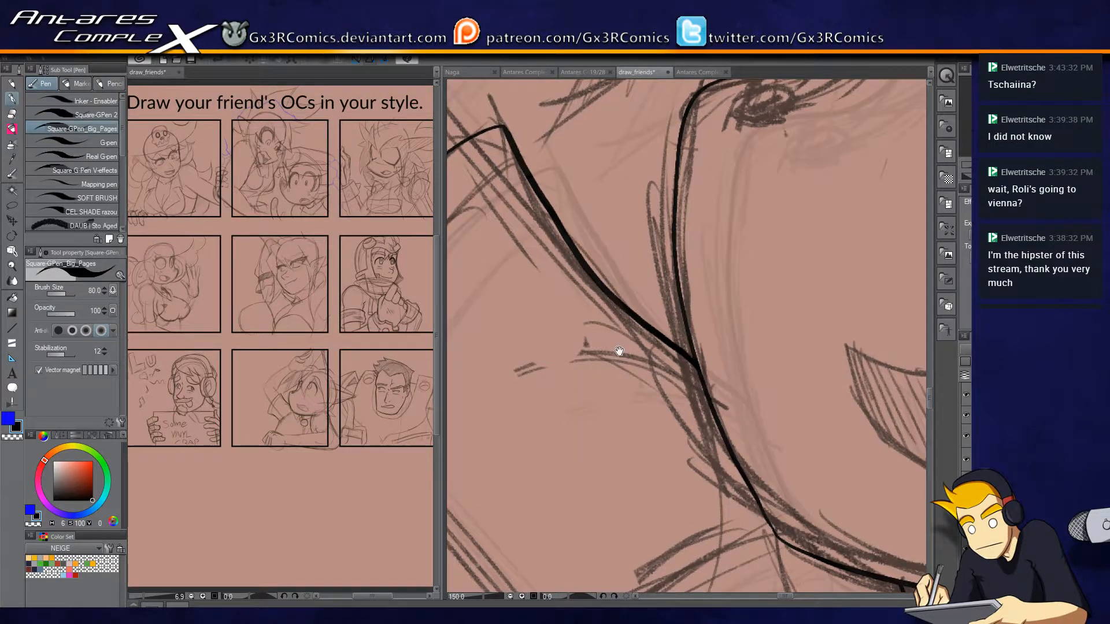
Ink the inner edge of the raised upper arm down to the sleeve opening and erase the part inside the sleeve.
{"action": "left_click_drag", "start_coordinate": [590, 320], "coordinate": [786, 449]}
{"action": "left_click_drag", "start_coordinate": [630, 341], "coordinate": [683, 472]}
{"action": "mouse_move", "coordinate": [734, 424]}
{"action": "left_mouse_down"}
{"action": "mouse_move", "coordinate": [587, 264]}
{"action": "mouse_move", "coordinate": [744, 455]}
{"action": "left_mouse_up"}
{"action": "key", "text": "ctrl+z"}
{"action": "key", "text": "ctrl+z"}
{"action": "left_click_drag", "start_coordinate": [567, 234], "coordinate": [734, 440]}
{"action": "key", "text": "e"}
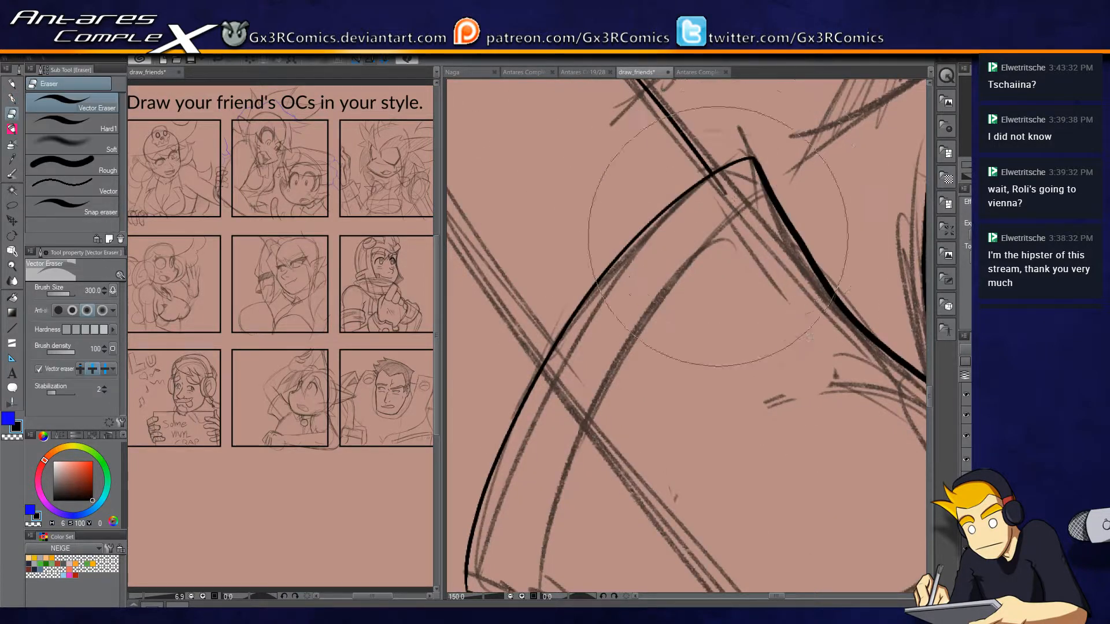
{"action": "left_click", "coordinate": [722, 227]}
{"action": "key", "text": "p"}
Ink the inner hem line parallel to the curved sleeve opening and trim its end at the sleeve's lower edge.
{"action": "left_click_drag", "start_coordinate": [733, 239], "coordinate": [770, 169]}
{"action": "left_click_drag", "start_coordinate": [792, 126], "coordinate": [560, 546]}
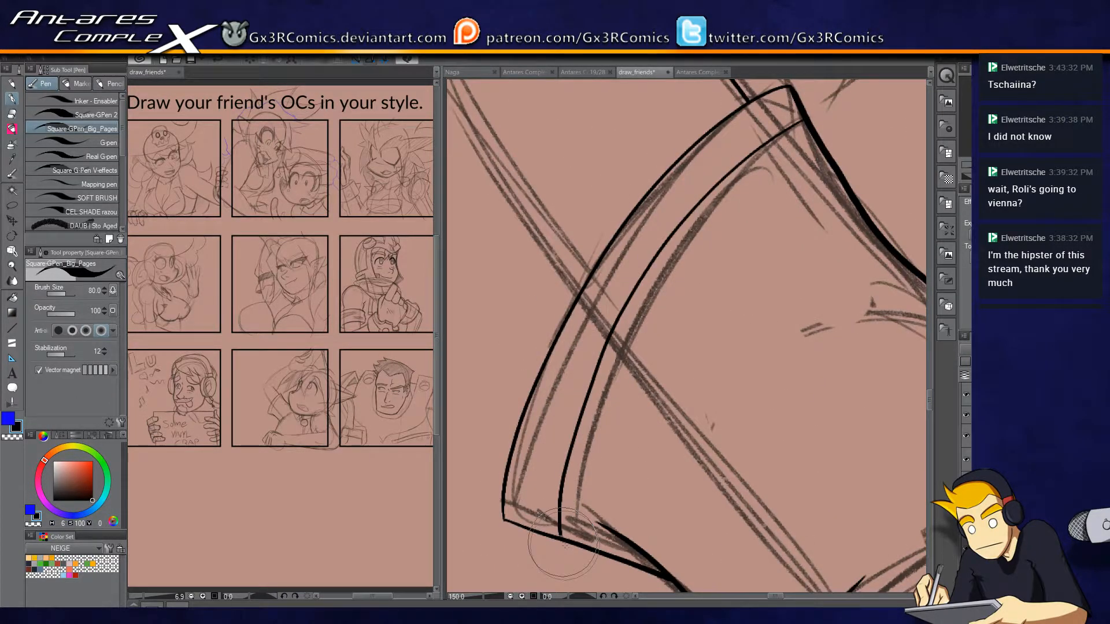
{"action": "key", "text": "e"}
{"action": "left_click", "coordinate": [570, 548]}
{"action": "key", "text": "p"}
Ink the outer edge of the upper arm from the sleeve opening up and around the elbow.
{"action": "mouse_move", "coordinate": [536, 327]}
{"action": "left_mouse_down"}
{"action": "mouse_move", "coordinate": [538, 393]}
{"action": "mouse_move", "coordinate": [589, 576]}
{"action": "left_mouse_up"}
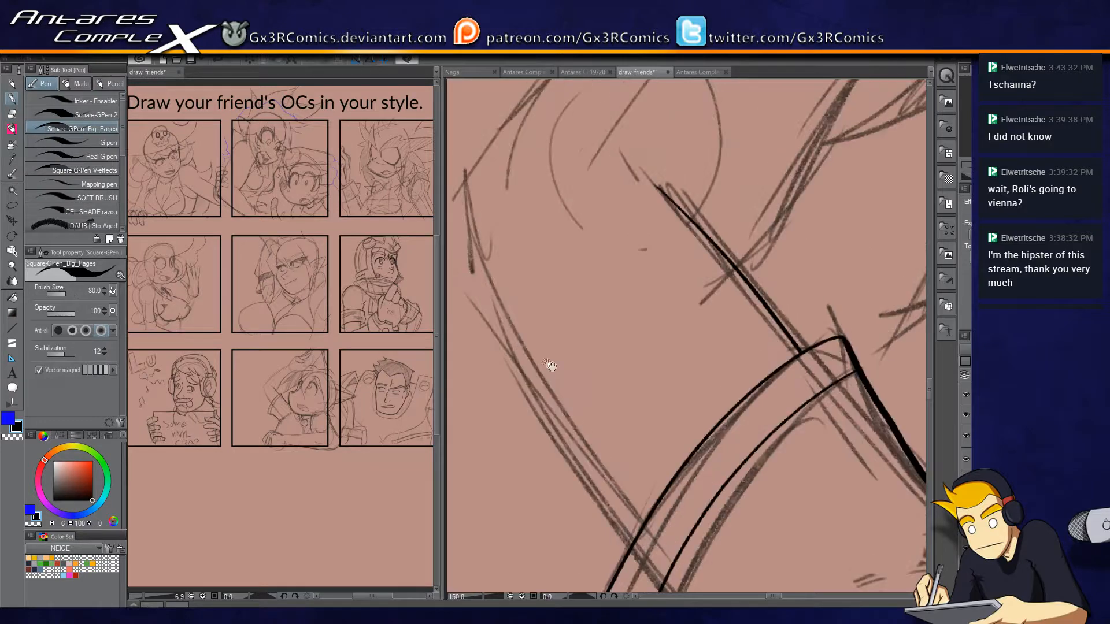
{"action": "left_click_drag", "start_coordinate": [639, 549], "coordinate": [477, 298]}
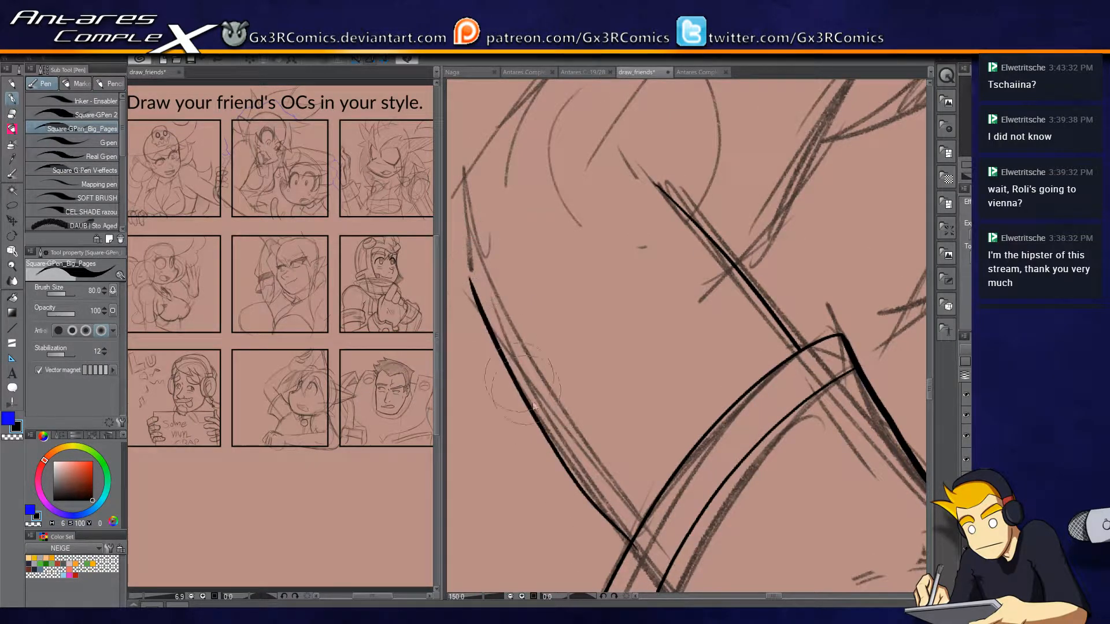
{"action": "key", "text": "ctrl+z"}
{"action": "mouse_move", "coordinate": [633, 554]}
{"action": "left_mouse_down"}
{"action": "mouse_move", "coordinate": [523, 380]}
{"action": "mouse_move", "coordinate": [470, 240]}
{"action": "mouse_move", "coordinate": [482, 237]}
{"action": "mouse_move", "coordinate": [476, 275]}
{"action": "mouse_move", "coordinate": [465, 237]}
{"action": "left_mouse_up"}
{"action": "key", "text": "ctrl+z"}
{"action": "mouse_move", "coordinate": [473, 279]}
{"action": "left_mouse_down"}
{"action": "mouse_move", "coordinate": [467, 174]}
{"action": "mouse_move", "coordinate": [491, 265]}
{"action": "mouse_move", "coordinate": [490, 356]}
{"action": "mouse_move", "coordinate": [480, 333]}
{"action": "left_mouse_up"}
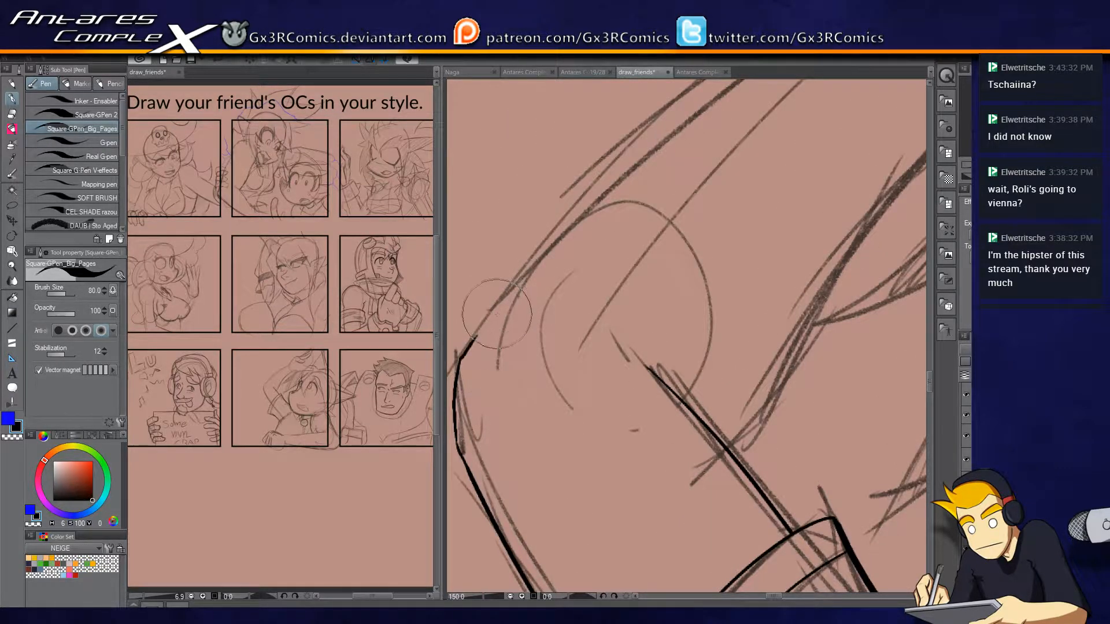
Ink the outer and inner edges of the forearm from the elbow to the wrist and trim the crossing ends at the elbow.
{"action": "scroll", "coordinate": [480, 333], "scroll_direction": "down", "scroll_amount": 2}
{"action": "mouse_move", "coordinate": [480, 334]}
{"action": "left_mouse_down"}
{"action": "mouse_move", "coordinate": [535, 268]}
{"action": "mouse_move", "coordinate": [763, 112]}
{"action": "left_mouse_up"}
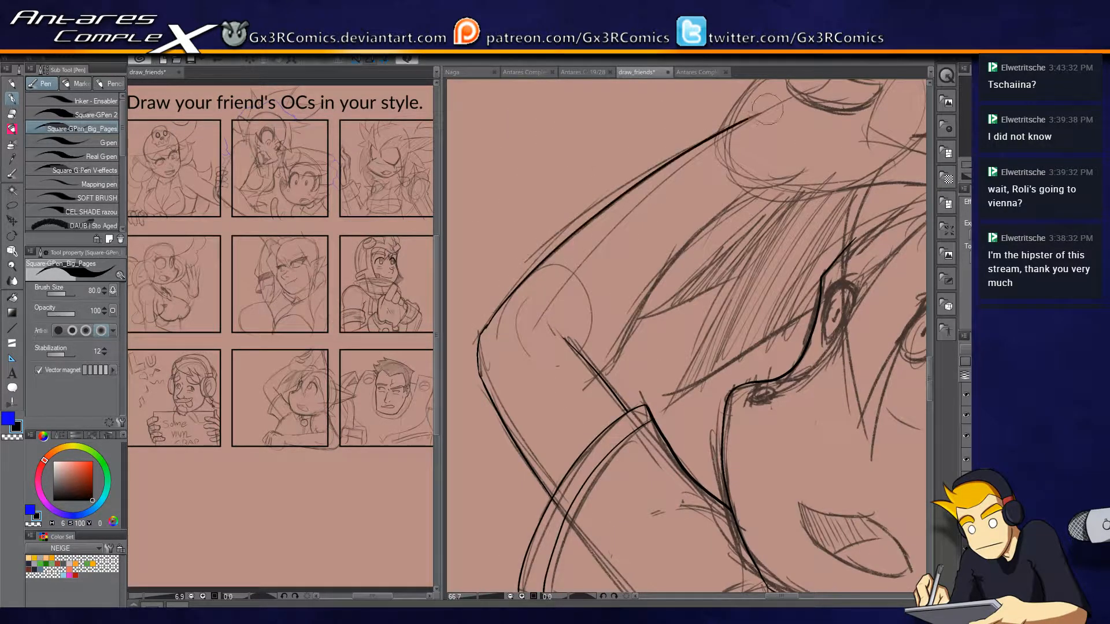
{"action": "mouse_move", "coordinate": [599, 378]}
{"action": "left_mouse_down"}
{"action": "mouse_move", "coordinate": [697, 251]}
{"action": "mouse_move", "coordinate": [777, 181]}
{"action": "left_mouse_up"}
{"action": "key", "text": "ctrl+z"}
{"action": "mouse_move", "coordinate": [573, 389]}
{"action": "left_mouse_down"}
{"action": "mouse_move", "coordinate": [603, 365]}
{"action": "mouse_move", "coordinate": [689, 240]}
{"action": "mouse_move", "coordinate": [782, 177]}
{"action": "left_mouse_up"}
{"action": "key", "text": "e"}
{"action": "left_click_drag", "start_coordinate": [575, 388], "coordinate": [595, 401]}
{"action": "key", "text": "p"}
{"action": "mouse_move", "coordinate": [571, 360]}
{"action": "left_mouse_down"}
{"action": "mouse_move", "coordinate": [598, 372]}
{"action": "mouse_move", "coordinate": [569, 360]}
{"action": "left_mouse_up"}
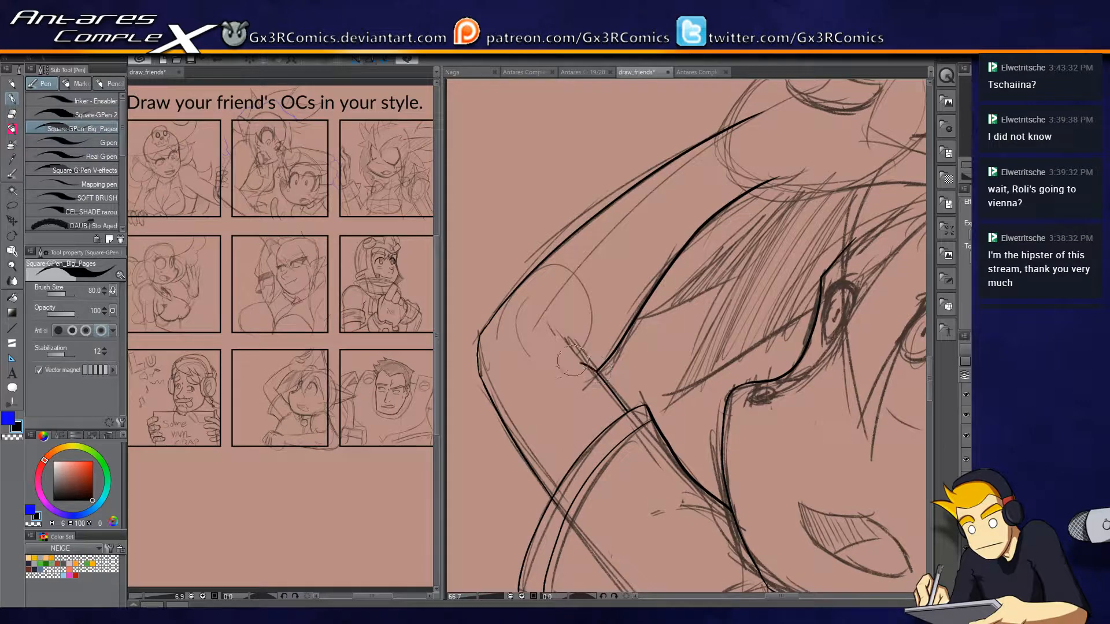
Ink the back of the raised hand from the wrist to the first knuckle.
{"action": "left_click_drag", "start_coordinate": [652, 222], "coordinate": [541, 326]}
{"action": "scroll", "coordinate": [660, 253], "scroll_direction": "up", "scroll_amount": 2}
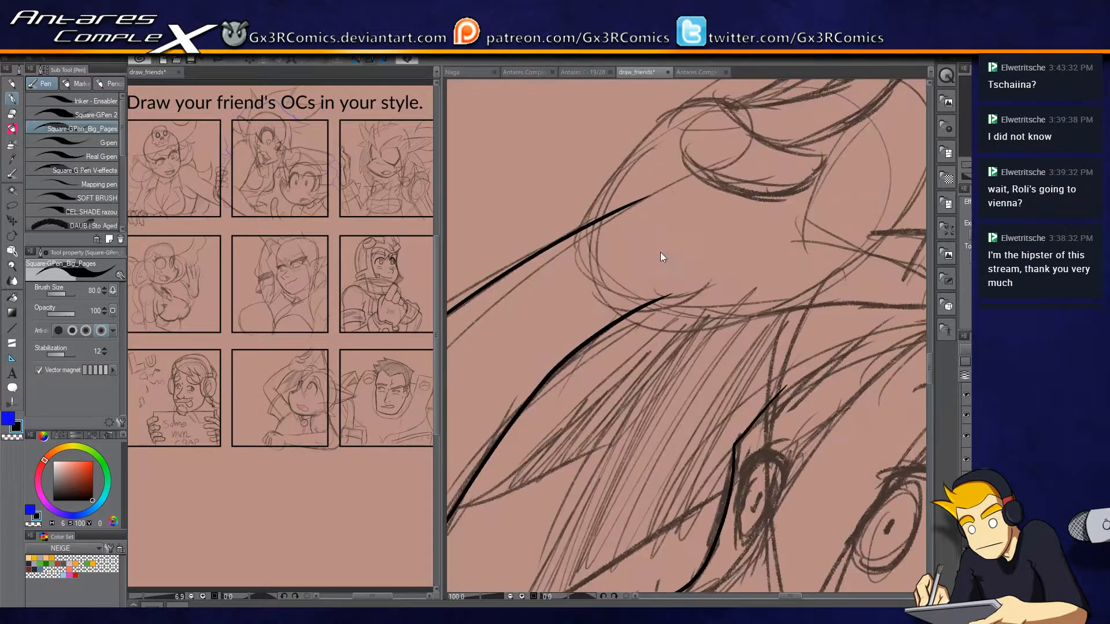
{"action": "mouse_move", "coordinate": [544, 278]}
{"action": "left_mouse_down"}
{"action": "mouse_move", "coordinate": [634, 187]}
{"action": "mouse_move", "coordinate": [677, 189]}
{"action": "mouse_move", "coordinate": [660, 187]}
{"action": "mouse_move", "coordinate": [730, 229]}
{"action": "mouse_move", "coordinate": [762, 221]}
{"action": "left_mouse_up"}
{"action": "key", "text": "ctrl+z"}
{"action": "scroll", "coordinate": [683, 251], "scroll_direction": "up", "scroll_amount": 1}
Ink the outline of the raised hand's lowest finger and trim the line end overshooting its tip.
{"action": "mouse_move", "coordinate": [647, 156]}
{"action": "left_mouse_down"}
{"action": "mouse_move", "coordinate": [697, 192]}
{"action": "mouse_move", "coordinate": [815, 227]}
{"action": "left_mouse_up"}
{"action": "key", "text": "ctrl+z"}
{"action": "mouse_move", "coordinate": [646, 155]}
{"action": "left_mouse_down"}
{"action": "mouse_move", "coordinate": [703, 185]}
{"action": "mouse_move", "coordinate": [815, 227]}
{"action": "left_mouse_up"}
{"action": "key", "text": "ctrl+z"}
{"action": "mouse_move", "coordinate": [646, 156]}
{"action": "left_mouse_down"}
{"action": "mouse_move", "coordinate": [731, 203]}
{"action": "mouse_move", "coordinate": [838, 213]}
{"action": "mouse_move", "coordinate": [783, 274]}
{"action": "mouse_move", "coordinate": [708, 276]}
{"action": "mouse_move", "coordinate": [632, 240]}
{"action": "mouse_move", "coordinate": [636, 207]}
{"action": "mouse_move", "coordinate": [611, 215]}
{"action": "left_mouse_up"}
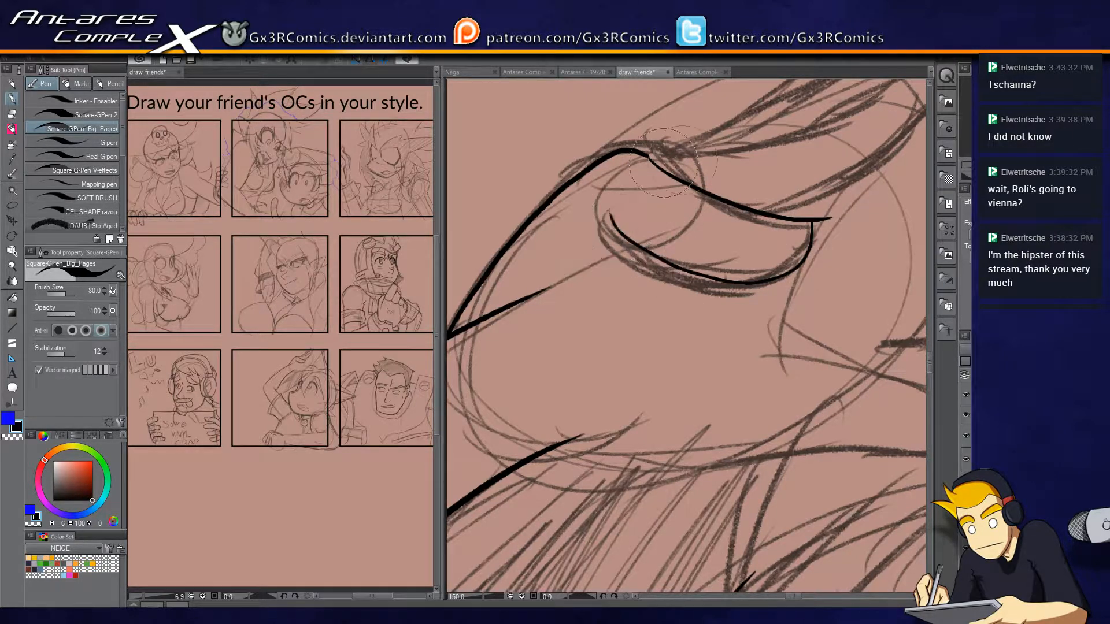
{"action": "key", "text": "e"}
{"action": "left_click", "coordinate": [828, 218]}
{"action": "key", "text": "p"}
{"action": "key", "text": "ctrl+z"}
{"action": "key", "text": "e"}
{"action": "left_click", "coordinate": [831, 218]}
{"action": "key", "text": "p"}
Ink the outline of the second finger, from the knuckle around its tip to the lowest finger, and clean up its ends.
{"action": "left_click_drag", "start_coordinate": [714, 132], "coordinate": [606, 237]}
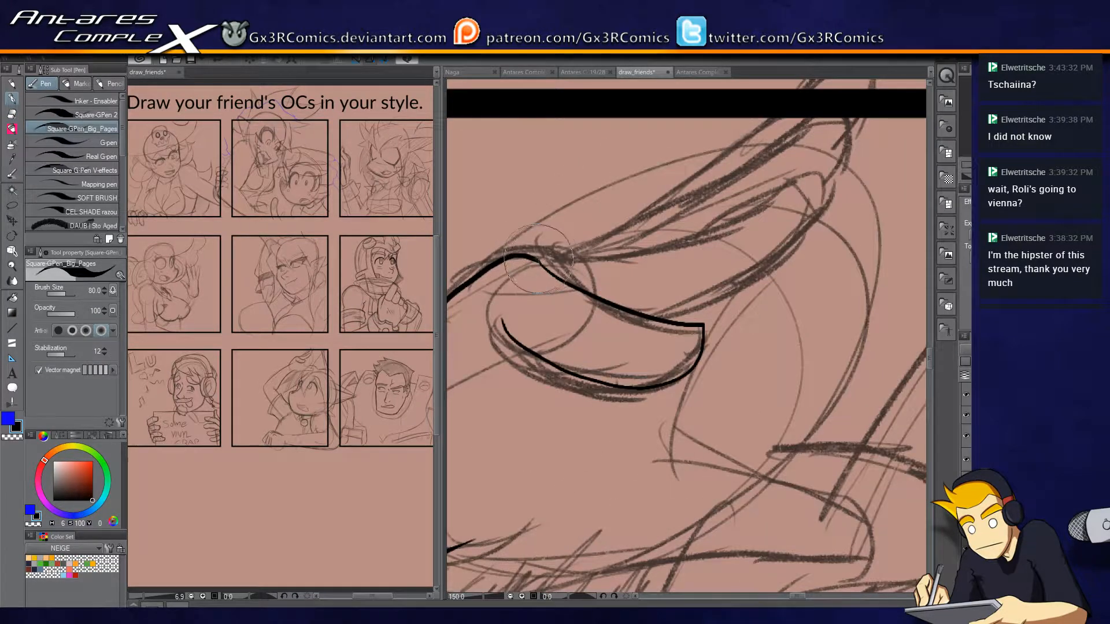
{"action": "mouse_move", "coordinate": [541, 255]}
{"action": "left_mouse_down"}
{"action": "mouse_move", "coordinate": [793, 181]}
{"action": "mouse_move", "coordinate": [818, 194]}
{"action": "mouse_move", "coordinate": [790, 232]}
{"action": "mouse_move", "coordinate": [671, 319]}
{"action": "left_mouse_up"}
{"action": "key", "text": "e"}
{"action": "key", "text": "p"}
Ink the long edge and the tip side of the third finger up to the panel border and trim the line ends.
{"action": "mouse_move", "coordinate": [642, 225]}
{"action": "left_mouse_down"}
{"action": "mouse_move", "coordinate": [760, 134]}
{"action": "mouse_move", "coordinate": [788, 98]}
{"action": "left_mouse_up"}
{"action": "key", "text": "ctrl+z"}
{"action": "mouse_move", "coordinate": [565, 252]}
{"action": "left_mouse_down"}
{"action": "mouse_move", "coordinate": [638, 228]}
{"action": "mouse_move", "coordinate": [801, 123]}
{"action": "left_mouse_up"}
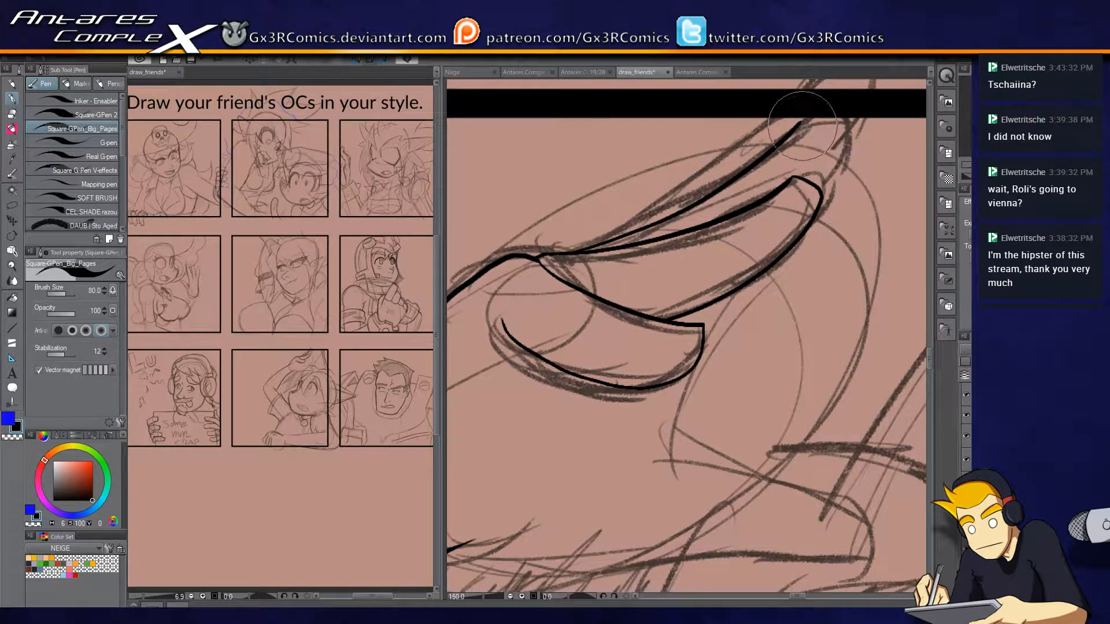
{"action": "left_click_drag", "start_coordinate": [848, 119], "coordinate": [818, 186]}
{"action": "key", "text": "e"}
{"action": "key", "text": "p"}
Ink the topmost finger's edge from the knuckle and round off the fingertip beyond the panel border.
{"action": "left_click_drag", "start_coordinate": [578, 251], "coordinate": [788, 98]}
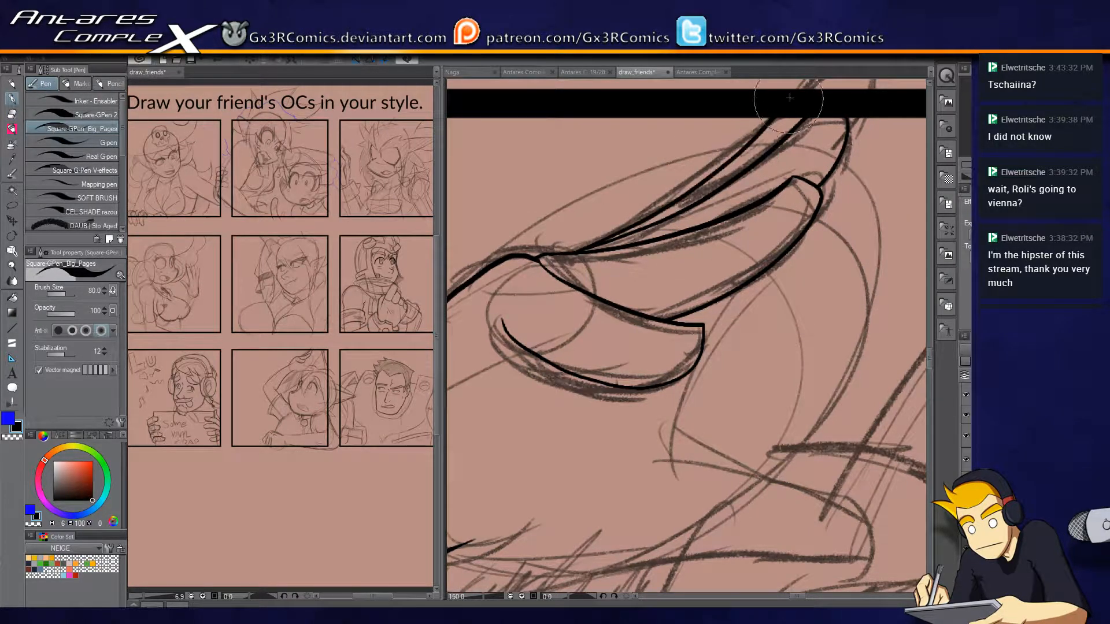
{"action": "left_click_drag", "start_coordinate": [727, 172], "coordinate": [624, 257]}
{"action": "mouse_move", "coordinate": [665, 216]}
{"action": "left_mouse_down"}
{"action": "mouse_move", "coordinate": [736, 139]}
{"action": "mouse_move", "coordinate": [758, 171]}
{"action": "mouse_move", "coordinate": [730, 211]}
{"action": "mouse_move", "coordinate": [749, 197]}
{"action": "mouse_move", "coordinate": [730, 216]}
{"action": "left_mouse_up"}
{"action": "key", "text": "e"}
{"action": "key", "text": "p"}
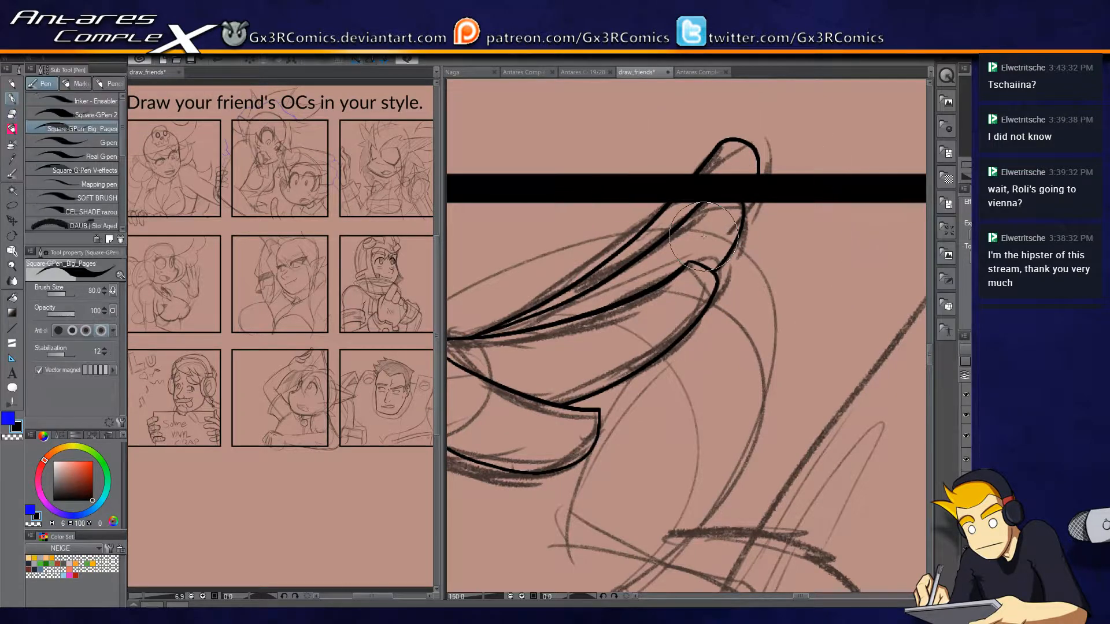
Ink the closed outline of the character's open mouth.
{"action": "scroll", "coordinate": [699, 278], "scroll_direction": "up", "scroll_amount": 2}
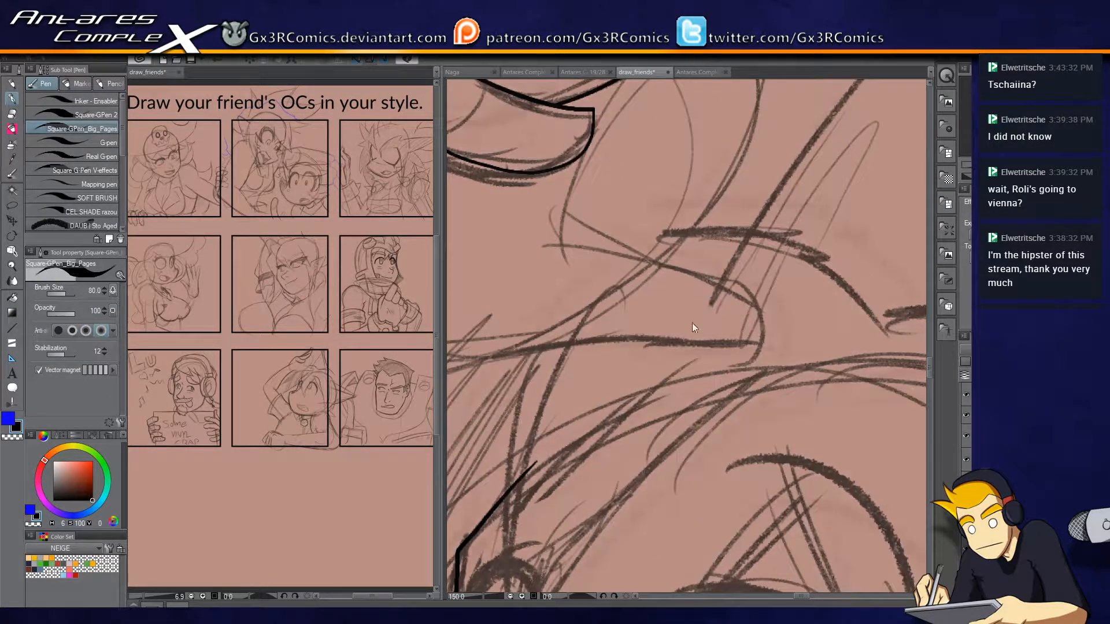
{"action": "scroll", "coordinate": [758, 329], "scroll_direction": "up", "scroll_amount": 1}
{"action": "scroll", "coordinate": [757, 329], "scroll_direction": "down", "scroll_amount": 5}
{"action": "left_click_drag", "start_coordinate": [787, 498], "coordinate": [766, 255]}
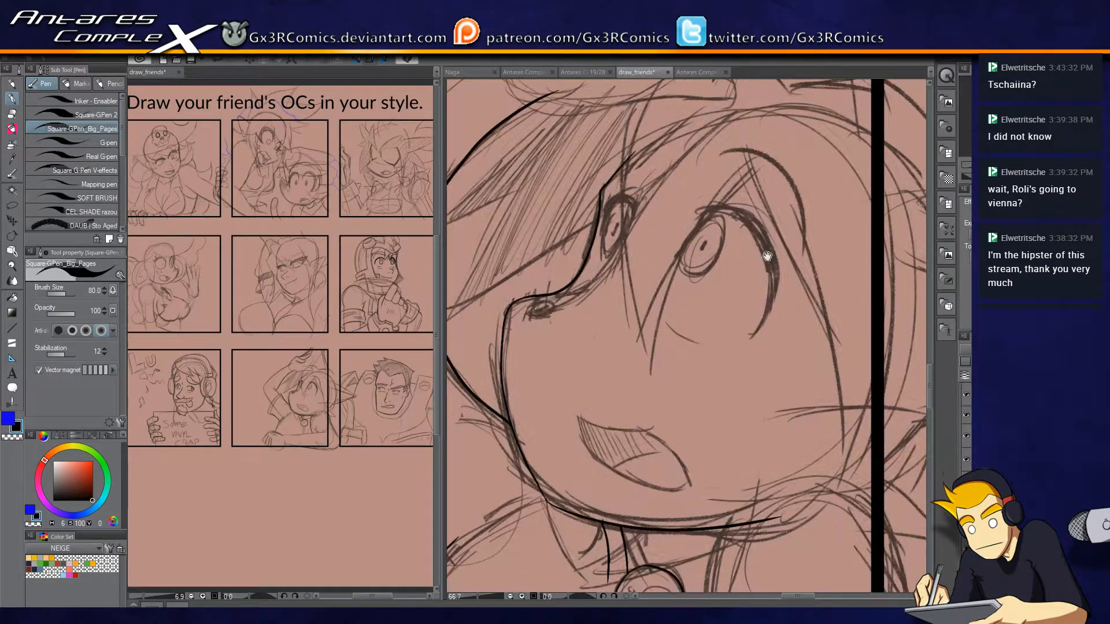
{"action": "scroll", "coordinate": [604, 463], "scroll_direction": "up", "scroll_amount": 3}
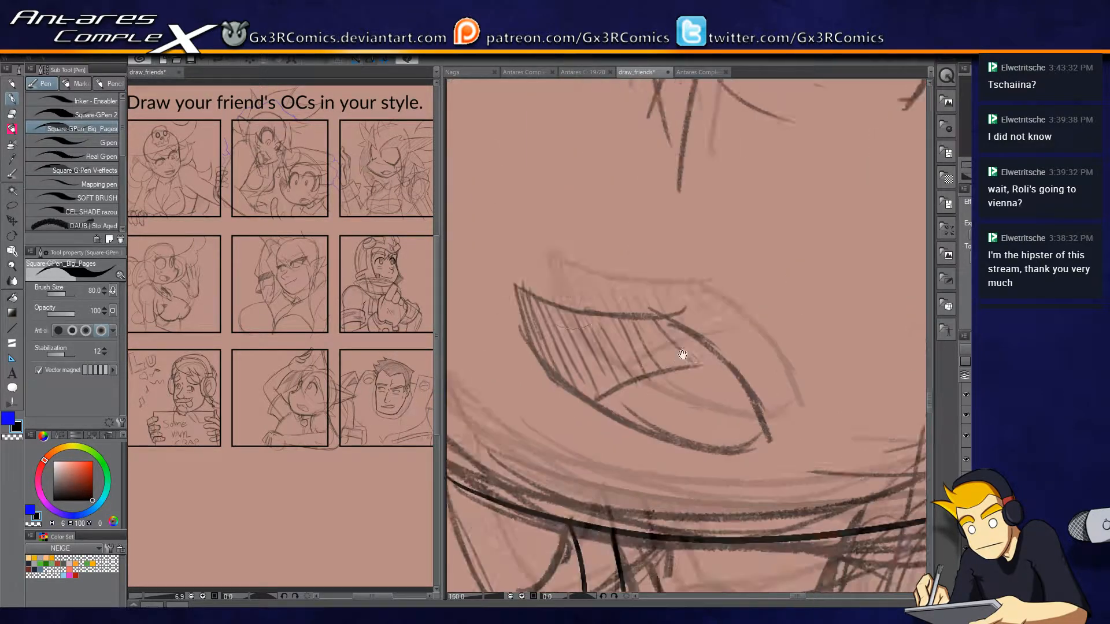
{"action": "mouse_move", "coordinate": [547, 250]}
{"action": "left_mouse_down"}
{"action": "mouse_move", "coordinate": [583, 269]}
{"action": "mouse_move", "coordinate": [695, 283]}
{"action": "mouse_move", "coordinate": [735, 313]}
{"action": "mouse_move", "coordinate": [785, 385]}
{"action": "mouse_move", "coordinate": [754, 408]}
{"action": "mouse_move", "coordinate": [628, 359]}
{"action": "mouse_move", "coordinate": [575, 313]}
{"action": "mouse_move", "coordinate": [547, 250]}
{"action": "left_mouse_up"}
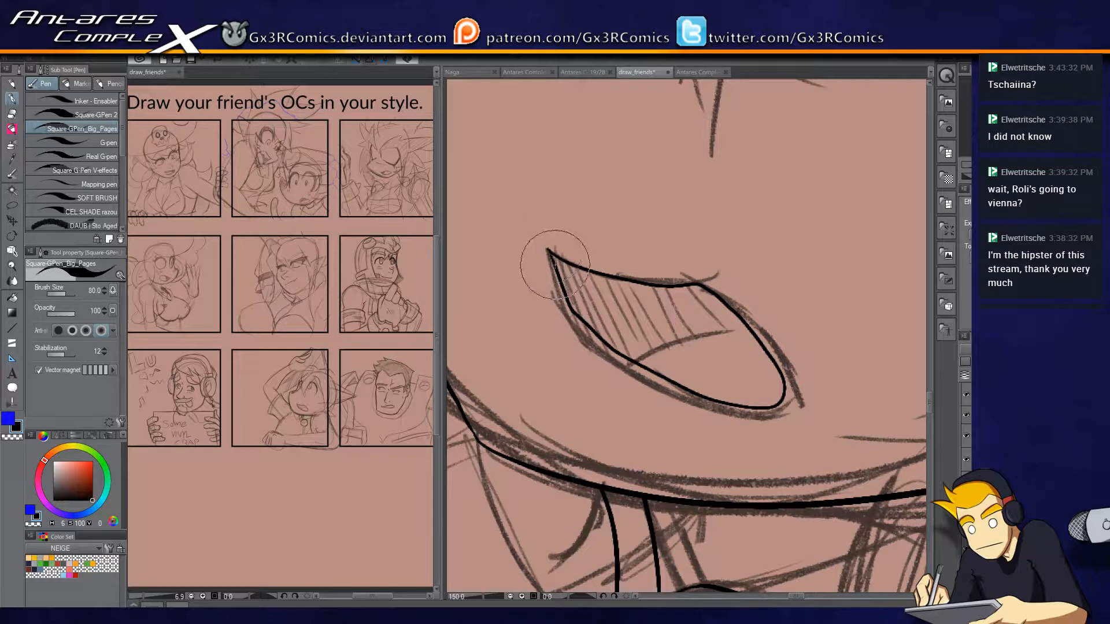
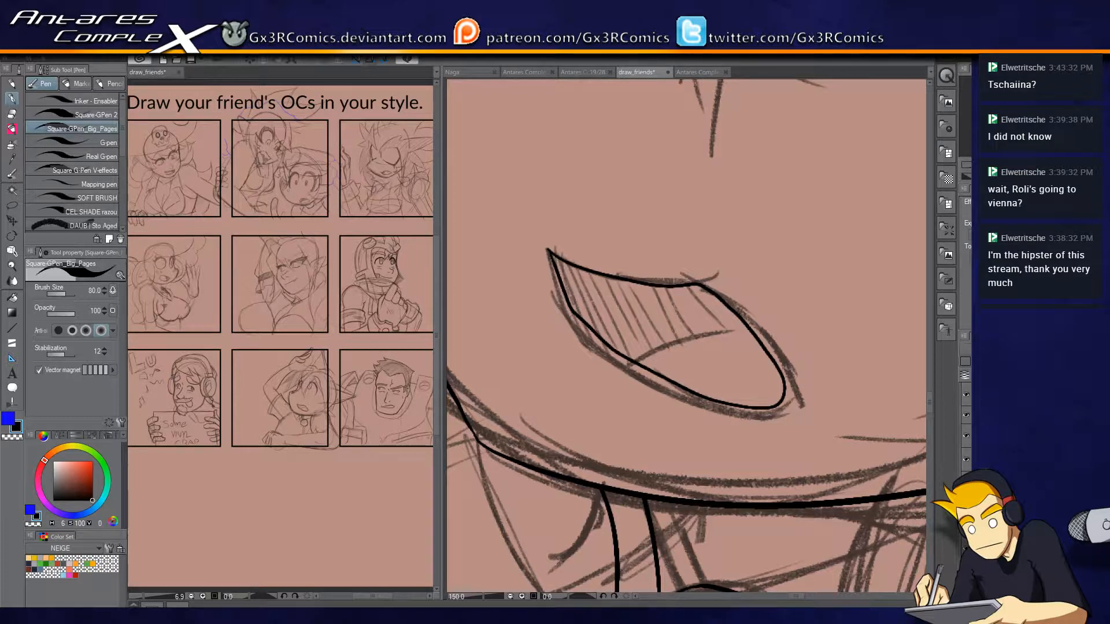
Ink the thick curved upper lash of the character's near eye and the outline of its iris.
{"action": "mouse_move", "coordinate": [609, 198]}
{"action": "left_mouse_down"}
{"action": "mouse_move", "coordinate": [528, 352]}
{"action": "mouse_move", "coordinate": [551, 366]}
{"action": "left_mouse_up"}
{"action": "mouse_move", "coordinate": [584, 254]}
{"action": "left_mouse_down"}
{"action": "mouse_move", "coordinate": [632, 344]}
{"action": "mouse_move", "coordinate": [576, 314]}
{"action": "left_mouse_up"}
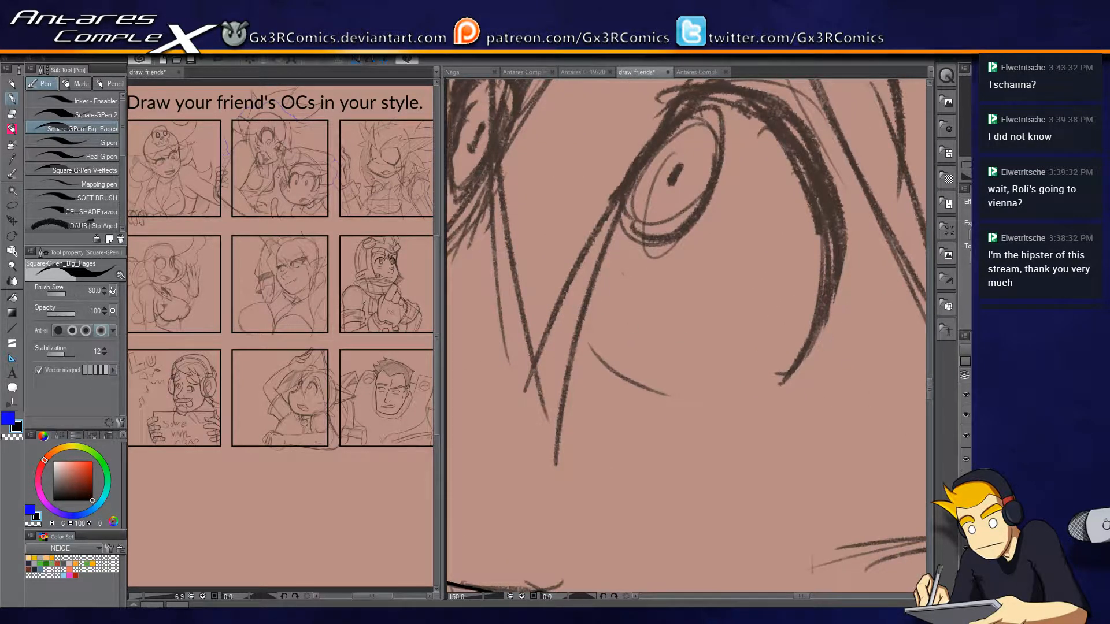
{"action": "mouse_move", "coordinate": [816, 374]}
{"action": "left_mouse_down"}
{"action": "mouse_move", "coordinate": [753, 433]}
{"action": "mouse_move", "coordinate": [784, 392]}
{"action": "mouse_move", "coordinate": [808, 295]}
{"action": "mouse_move", "coordinate": [760, 175]}
{"action": "mouse_move", "coordinate": [669, 135]}
{"action": "mouse_move", "coordinate": [625, 152]}
{"action": "mouse_move", "coordinate": [705, 156]}
{"action": "left_mouse_up"}
{"action": "mouse_move", "coordinate": [622, 154]}
{"action": "left_mouse_down"}
{"action": "mouse_move", "coordinate": [671, 149]}
{"action": "mouse_move", "coordinate": [726, 165]}
{"action": "mouse_move", "coordinate": [753, 190]}
{"action": "mouse_move", "coordinate": [777, 247]}
{"action": "mouse_move", "coordinate": [779, 324]}
{"action": "mouse_move", "coordinate": [746, 431]}
{"action": "left_mouse_up"}
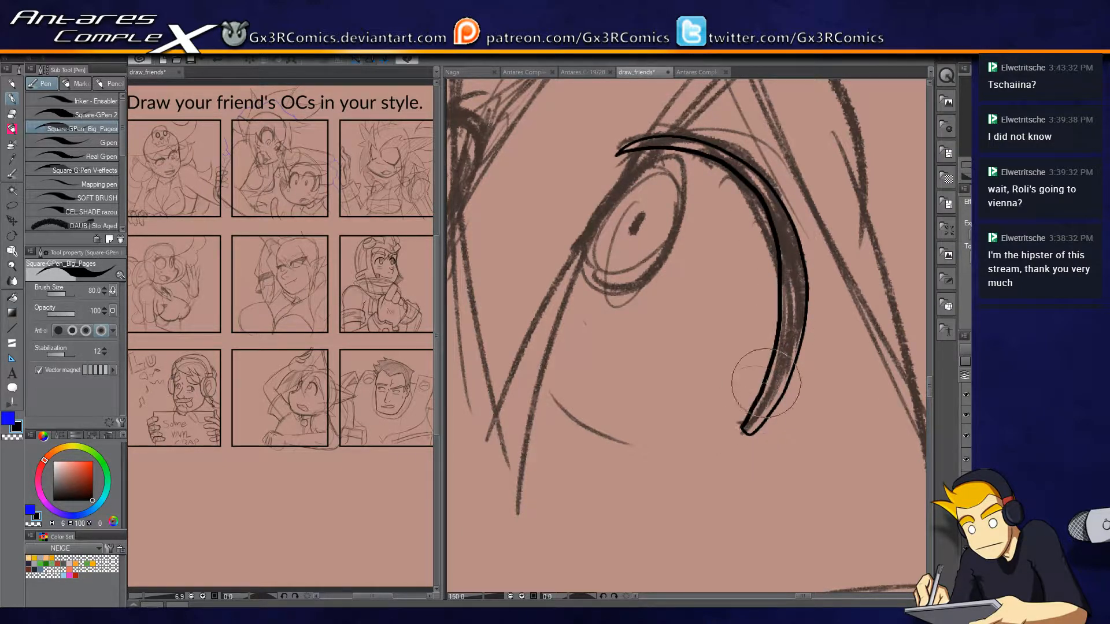
{"action": "left_click_drag", "start_coordinate": [653, 328], "coordinate": [674, 383]}
Ink the arched upper lash of the far eye next to the face contour.
{"action": "mouse_move", "coordinate": [636, 211]}
{"action": "left_mouse_down"}
{"action": "mouse_move", "coordinate": [614, 249]}
{"action": "mouse_move", "coordinate": [630, 344]}
{"action": "mouse_move", "coordinate": [711, 247]}
{"action": "mouse_move", "coordinate": [617, 240]}
{"action": "mouse_move", "coordinate": [611, 330]}
{"action": "mouse_move", "coordinate": [712, 248]}
{"action": "mouse_move", "coordinate": [702, 204]}
{"action": "mouse_move", "coordinate": [868, 191]}
{"action": "left_mouse_up"}
{"action": "key", "text": "ctrl+z"}
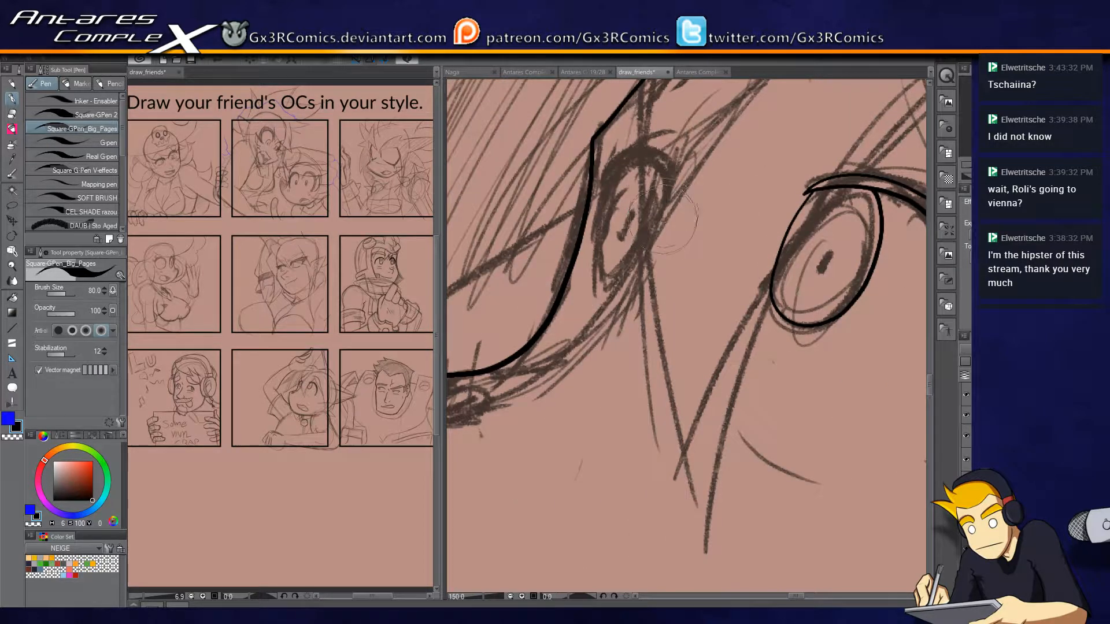
{"action": "key", "text": "ctrl+z"}
{"action": "mouse_move", "coordinate": [601, 214]}
{"action": "left_mouse_down"}
{"action": "mouse_move", "coordinate": [606, 188]}
{"action": "mouse_move", "coordinate": [649, 173]}
{"action": "mouse_move", "coordinate": [661, 222]}
{"action": "mouse_move", "coordinate": [666, 181]}
{"action": "mouse_move", "coordinate": [644, 153]}
{"action": "mouse_move", "coordinate": [606, 170]}
{"action": "mouse_move", "coordinate": [598, 208]}
{"action": "left_mouse_up"}
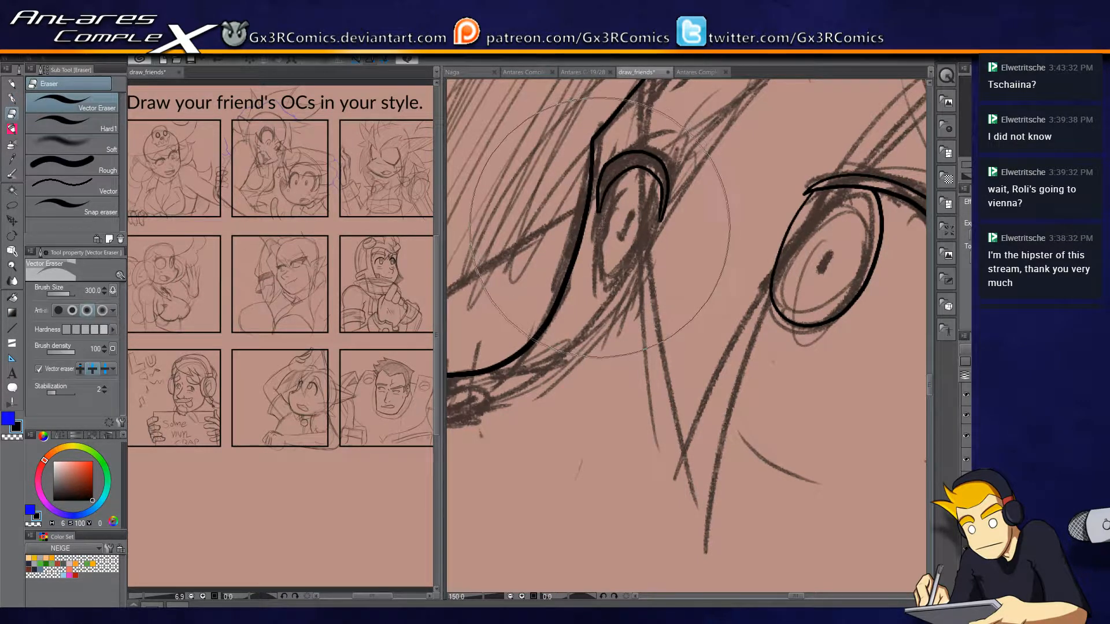
Ink the far eye's narrow oval iris and the small pupils of both eyes.
{"action": "mouse_move", "coordinate": [629, 171]}
{"action": "left_mouse_down"}
{"action": "mouse_move", "coordinate": [605, 254]}
{"action": "mouse_move", "coordinate": [630, 174]}
{"action": "left_mouse_up"}
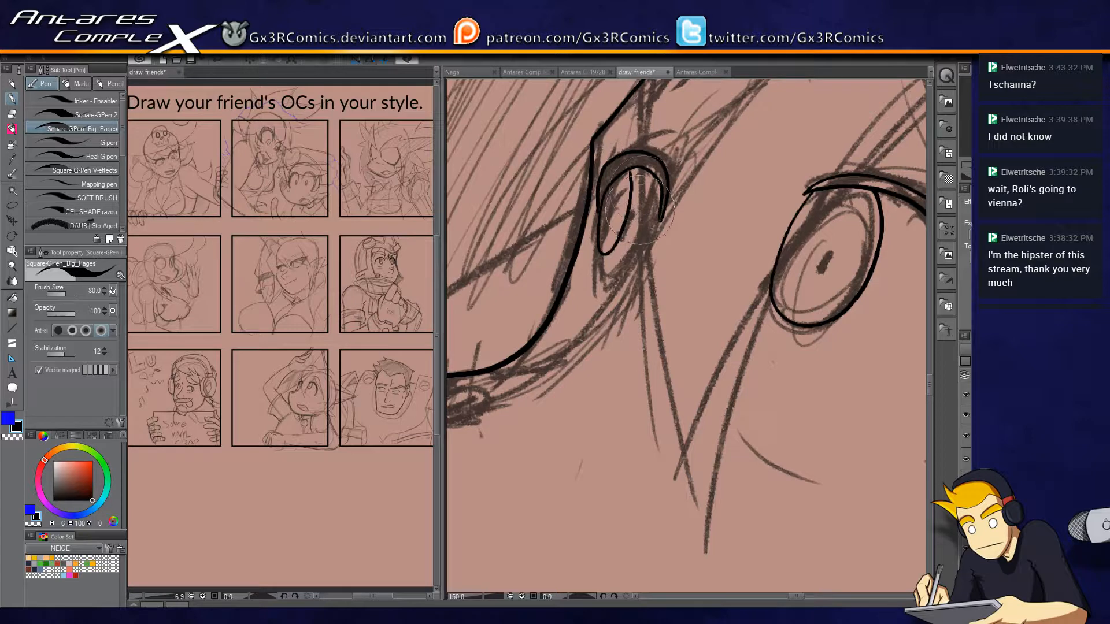
{"action": "key", "text": "ctrl+z"}
{"action": "mouse_move", "coordinate": [600, 210]}
{"action": "left_mouse_down"}
{"action": "mouse_move", "coordinate": [625, 257]}
{"action": "mouse_move", "coordinate": [640, 196]}
{"action": "mouse_move", "coordinate": [632, 168]}
{"action": "left_mouse_up"}
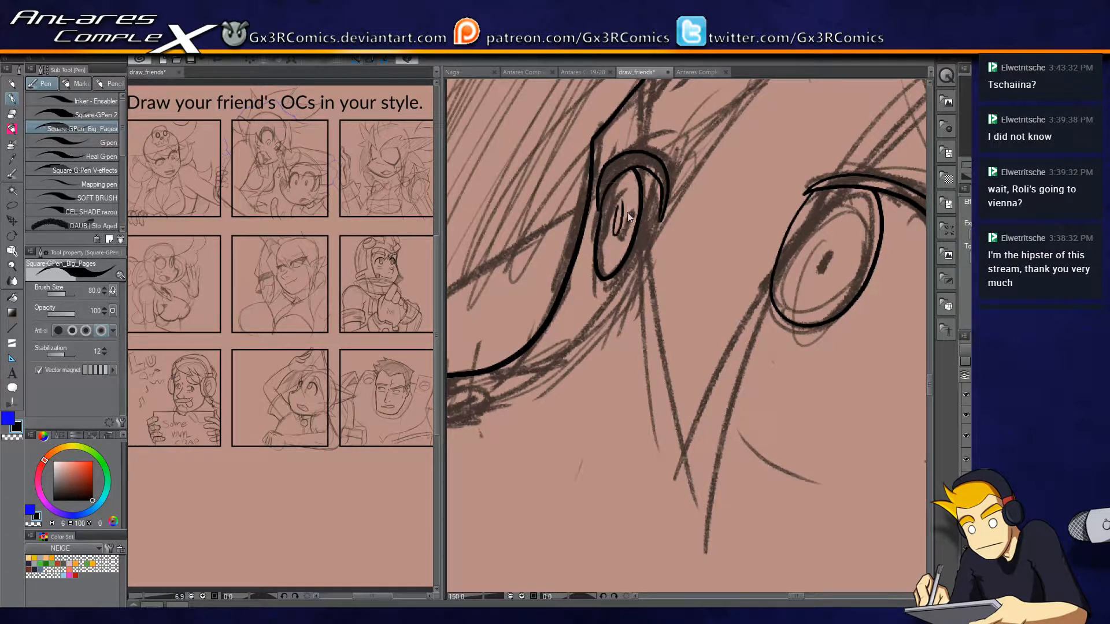
{"action": "mouse_move", "coordinate": [623, 243]}
{"action": "left_mouse_down"}
{"action": "mouse_move", "coordinate": [632, 210]}
{"action": "mouse_move", "coordinate": [622, 243]}
{"action": "left_mouse_up"}
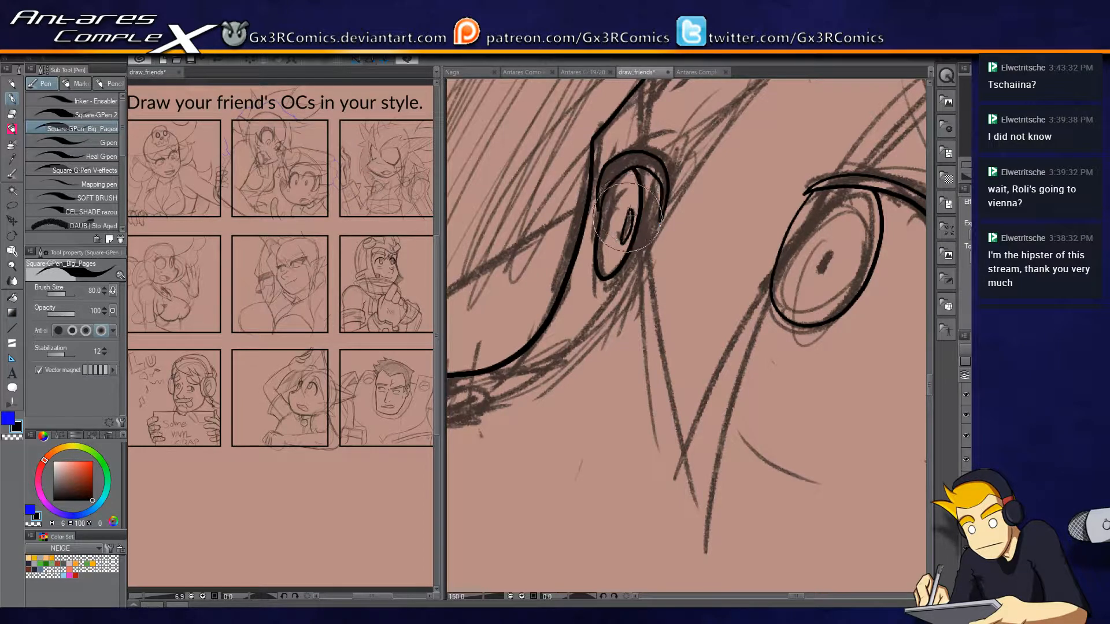
{"action": "mouse_move", "coordinate": [844, 285]}
{"action": "left_mouse_down"}
{"action": "mouse_move", "coordinate": [741, 261]}
{"action": "mouse_move", "coordinate": [742, 271]}
{"action": "mouse_move", "coordinate": [755, 240]}
{"action": "left_mouse_up"}
Ink the tongue's upper edge across the open mouth and trim the ends overshooting the mouth outline.
{"action": "mouse_move", "coordinate": [608, 380]}
{"action": "left_mouse_down"}
{"action": "mouse_move", "coordinate": [657, 329]}
{"action": "mouse_move", "coordinate": [726, 203]}
{"action": "left_mouse_up"}
{"action": "left_click_drag", "start_coordinate": [862, 400], "coordinate": [905, 345]}
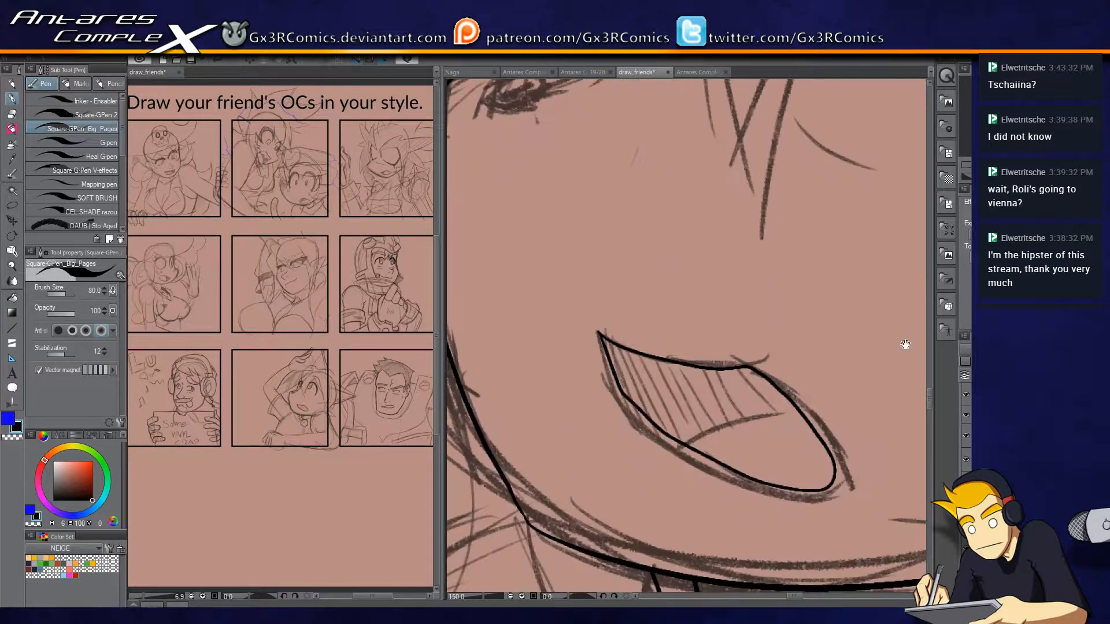
{"action": "mouse_move", "coordinate": [657, 461]}
{"action": "left_mouse_down"}
{"action": "mouse_move", "coordinate": [723, 421]}
{"action": "mouse_move", "coordinate": [797, 408]}
{"action": "left_mouse_up"}
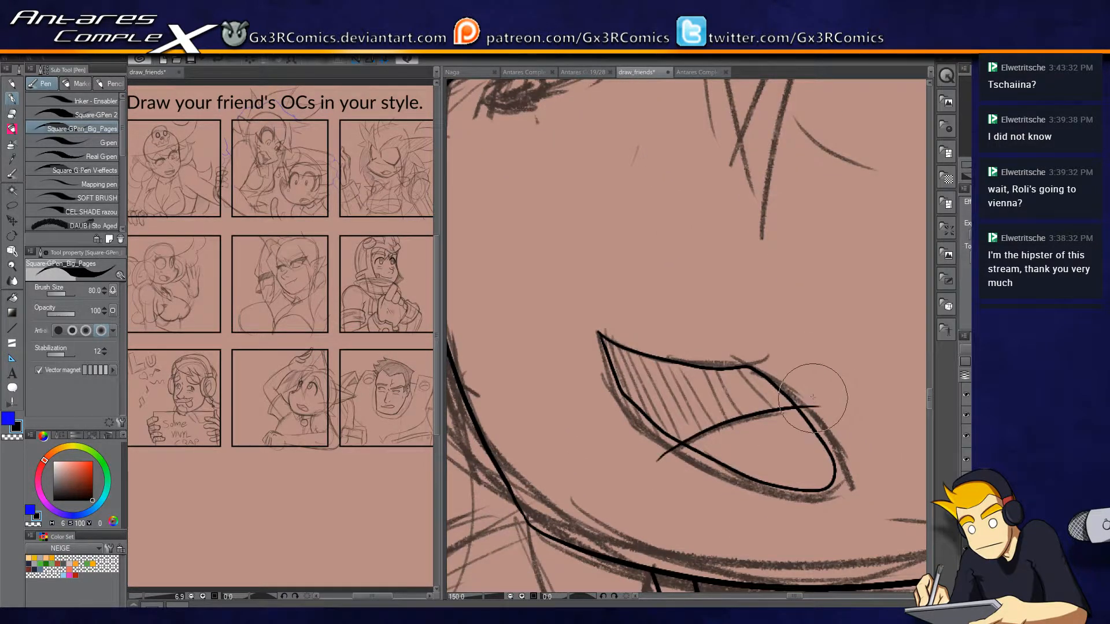
{"action": "key", "text": "e"}
{"action": "left_click", "coordinate": [676, 468]}
{"action": "key", "text": "p"}
Ink the small pointed nostril just beneath the nose contour.
{"action": "left_click_drag", "start_coordinate": [586, 311], "coordinate": [624, 509]}
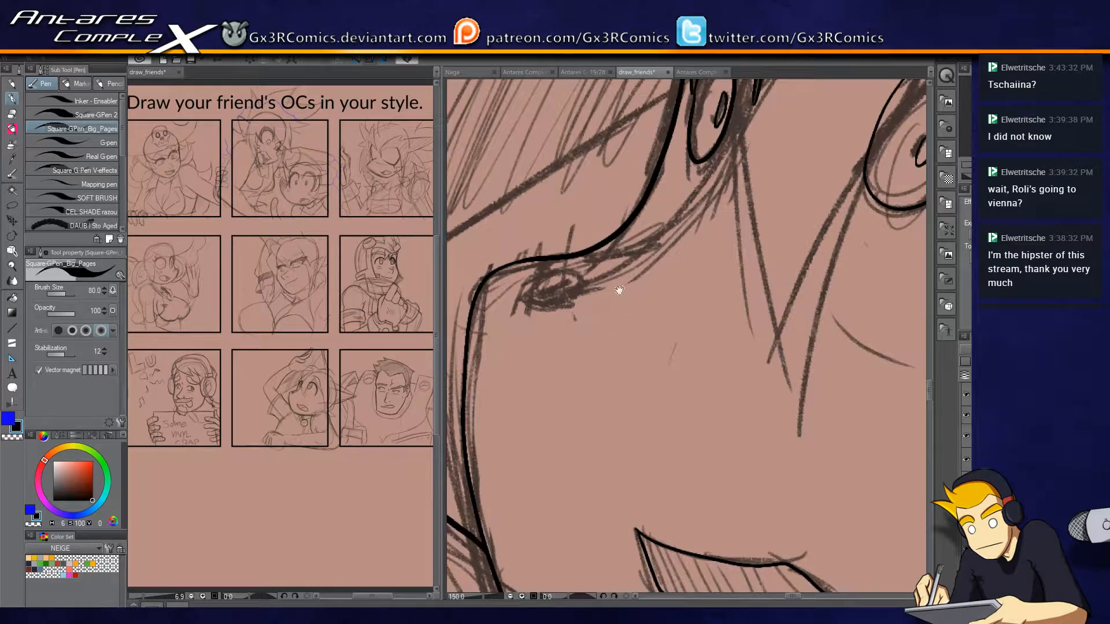
{"action": "mouse_move", "coordinate": [553, 267]}
{"action": "left_mouse_down"}
{"action": "mouse_move", "coordinate": [610, 276]}
{"action": "mouse_move", "coordinate": [553, 266]}
{"action": "mouse_move", "coordinate": [550, 285]}
{"action": "mouse_move", "coordinate": [584, 287]}
{"action": "left_mouse_up"}
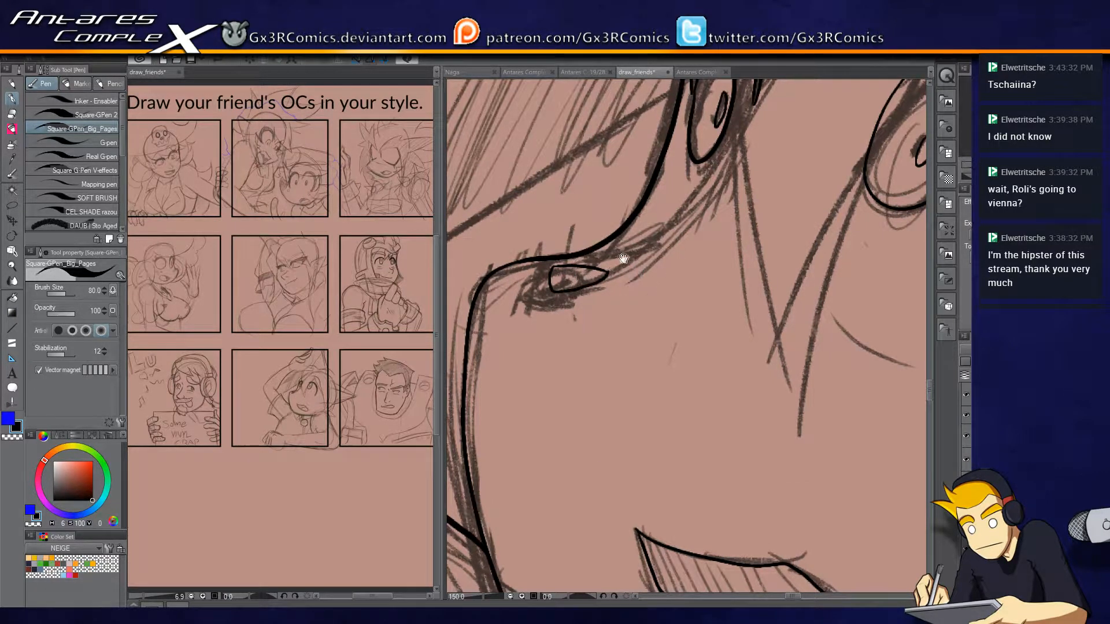
{"action": "left_click_drag", "start_coordinate": [658, 244], "coordinate": [613, 372]}
Ink the lower edge of the hand resting on the head and carry the outline around the thumb's tip and upper side.
{"action": "scroll", "coordinate": [635, 357], "scroll_direction": "down", "scroll_amount": 4}
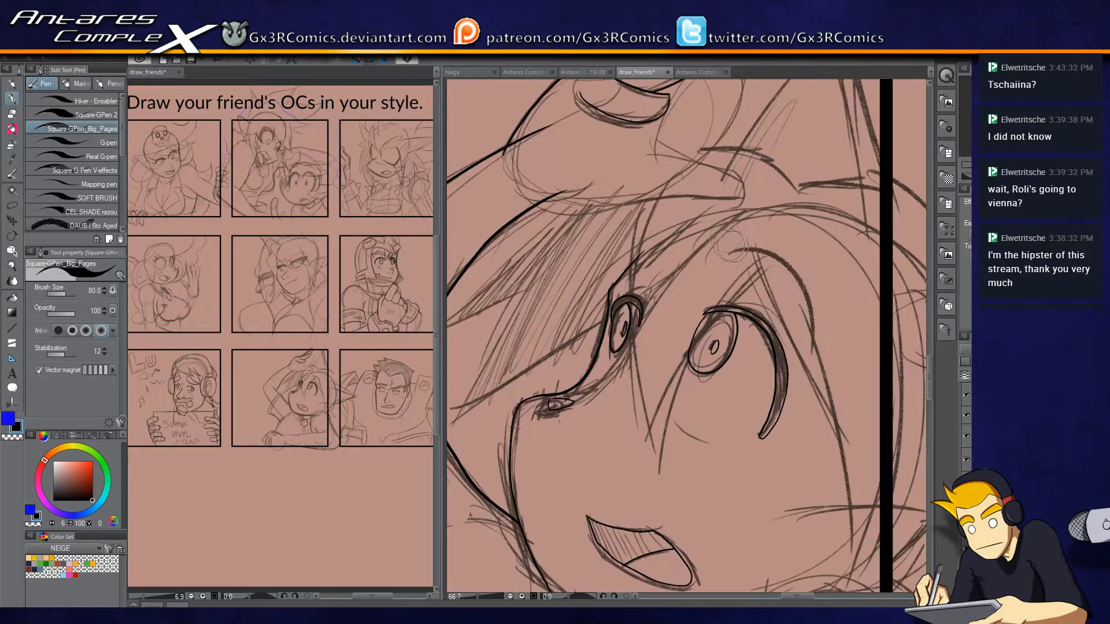
{"action": "scroll", "coordinate": [585, 199], "scroll_direction": "up", "scroll_amount": 2}
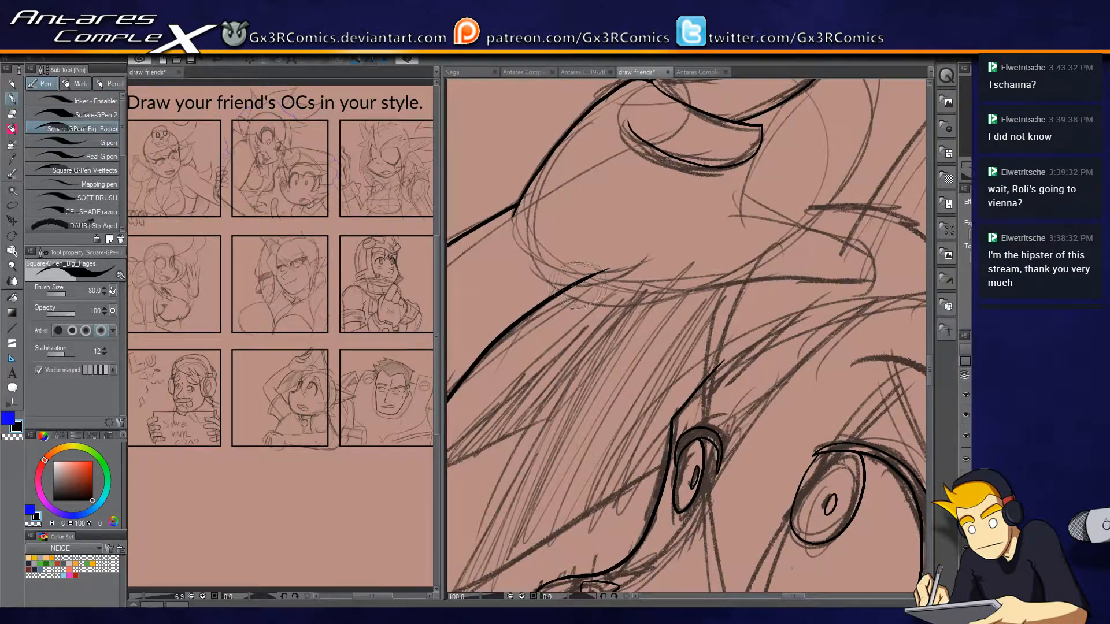
{"action": "left_click_drag", "start_coordinate": [741, 282], "coordinate": [833, 286]}
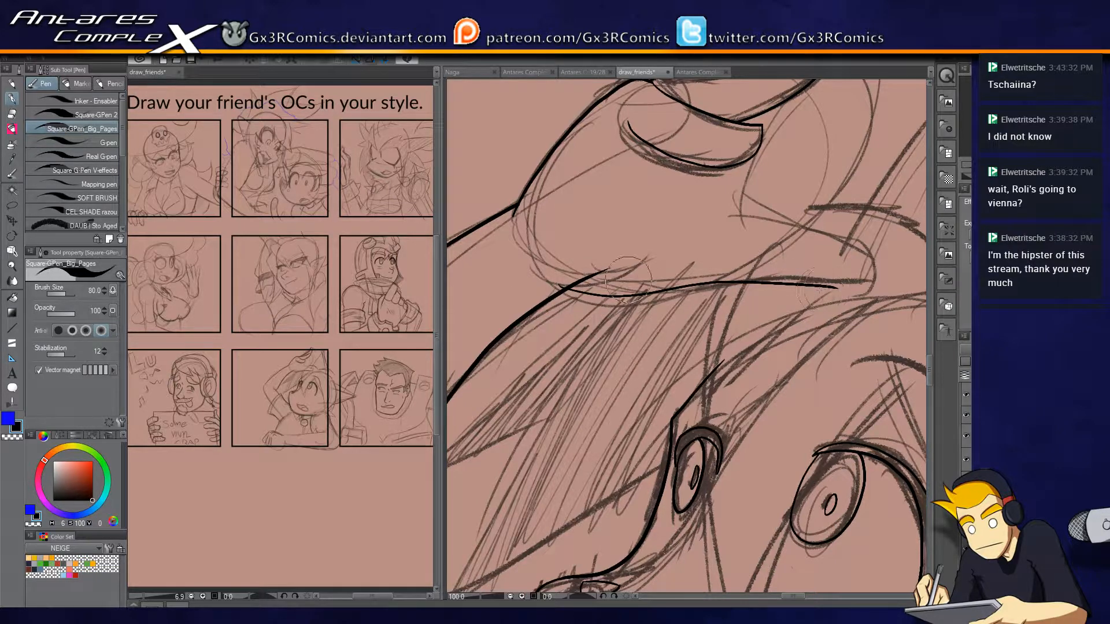
{"action": "scroll", "coordinate": [580, 298], "scroll_direction": "up", "scroll_amount": 1}
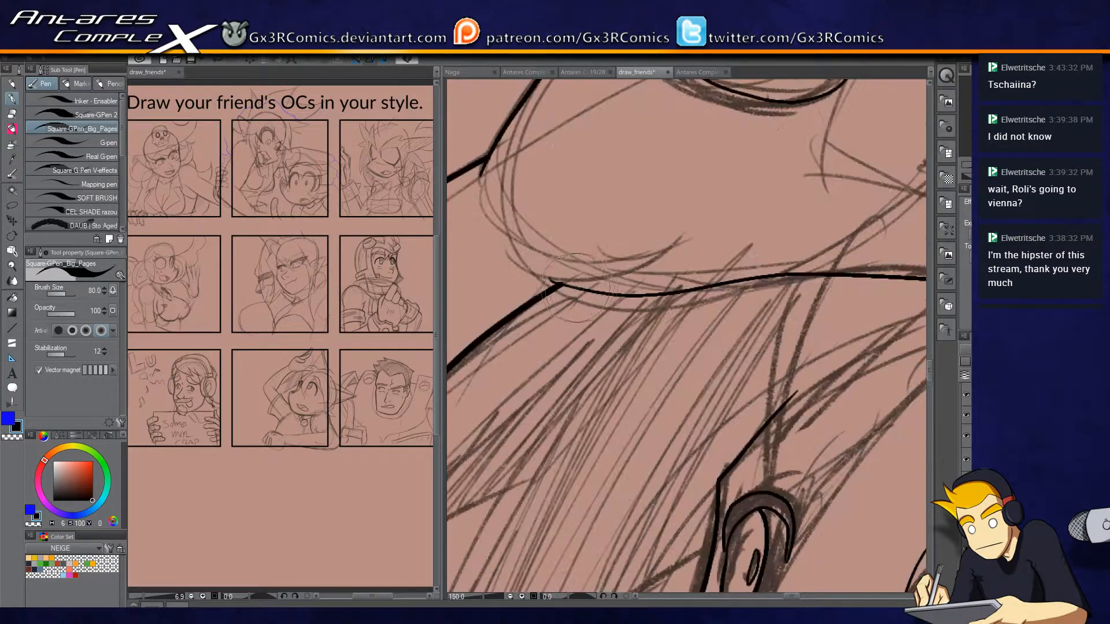
{"action": "mouse_move", "coordinate": [554, 284]}
{"action": "left_mouse_down"}
{"action": "mouse_move", "coordinate": [695, 292]}
{"action": "mouse_move", "coordinate": [837, 274]}
{"action": "mouse_move", "coordinate": [641, 295]}
{"action": "mouse_move", "coordinate": [775, 282]}
{"action": "left_mouse_up"}
{"action": "key", "text": "ctrl+z"}
{"action": "mouse_move", "coordinate": [604, 270]}
{"action": "left_mouse_down"}
{"action": "mouse_move", "coordinate": [784, 281]}
{"action": "mouse_move", "coordinate": [827, 260]}
{"action": "mouse_move", "coordinate": [825, 232]}
{"action": "mouse_move", "coordinate": [688, 182]}
{"action": "mouse_move", "coordinate": [597, 177]}
{"action": "left_mouse_up"}
{"action": "left_click_drag", "start_coordinate": [563, 204], "coordinate": [609, 404]}
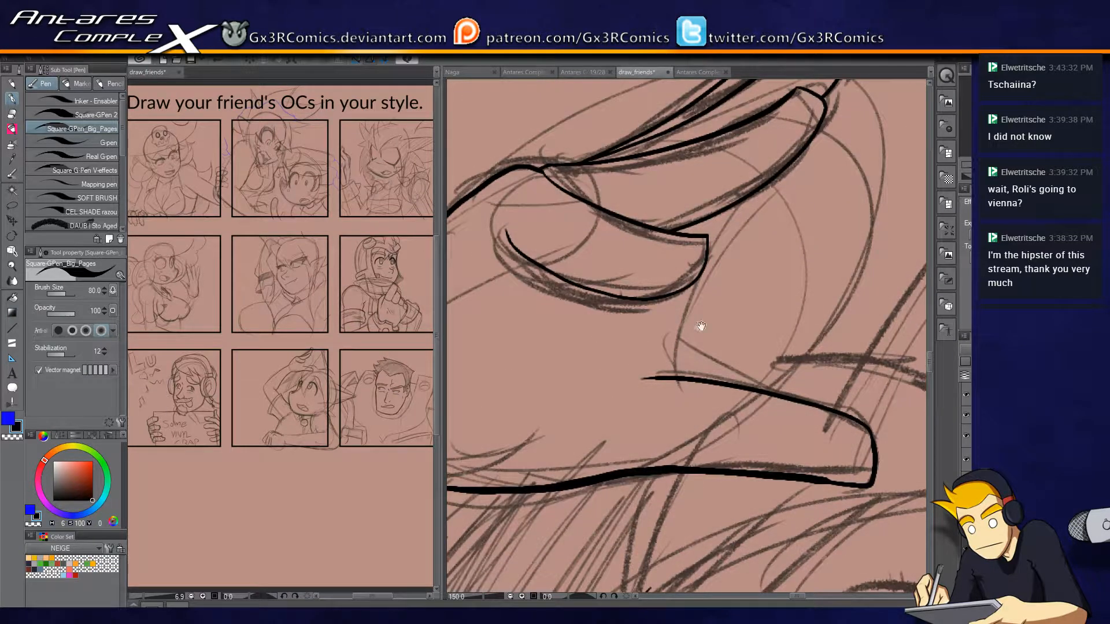
{"action": "mouse_move", "coordinate": [665, 372]}
{"action": "left_mouse_down"}
{"action": "mouse_move", "coordinate": [582, 393]}
{"action": "mouse_move", "coordinate": [596, 324]}
{"action": "left_mouse_up"}
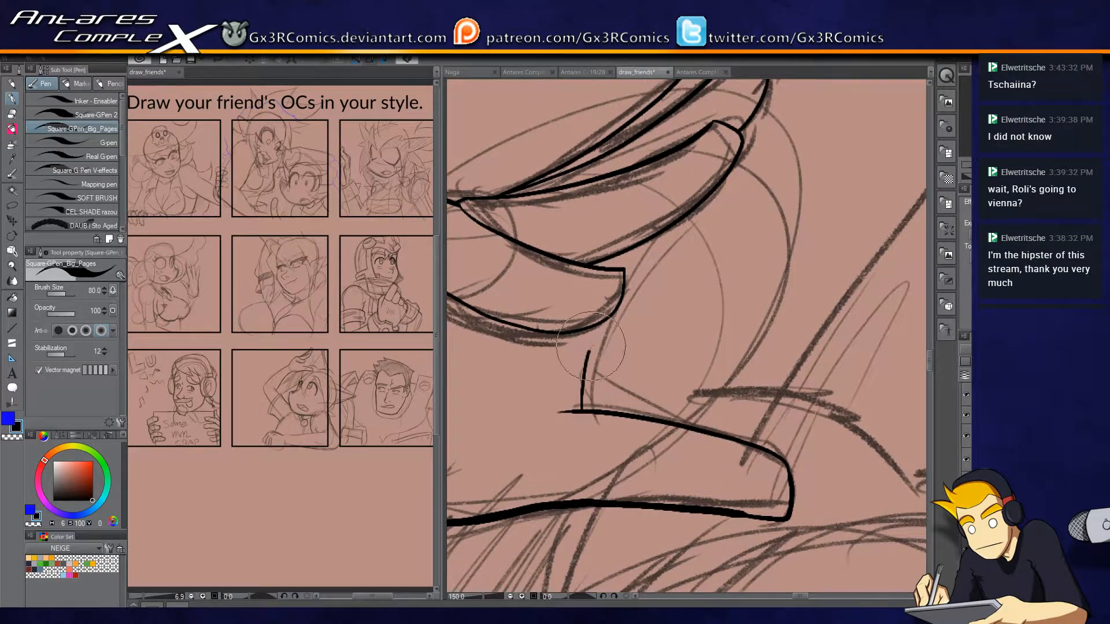
{"action": "key", "text": "ctrl+z"}
{"action": "left_click_drag", "start_coordinate": [581, 412], "coordinate": [597, 323]}
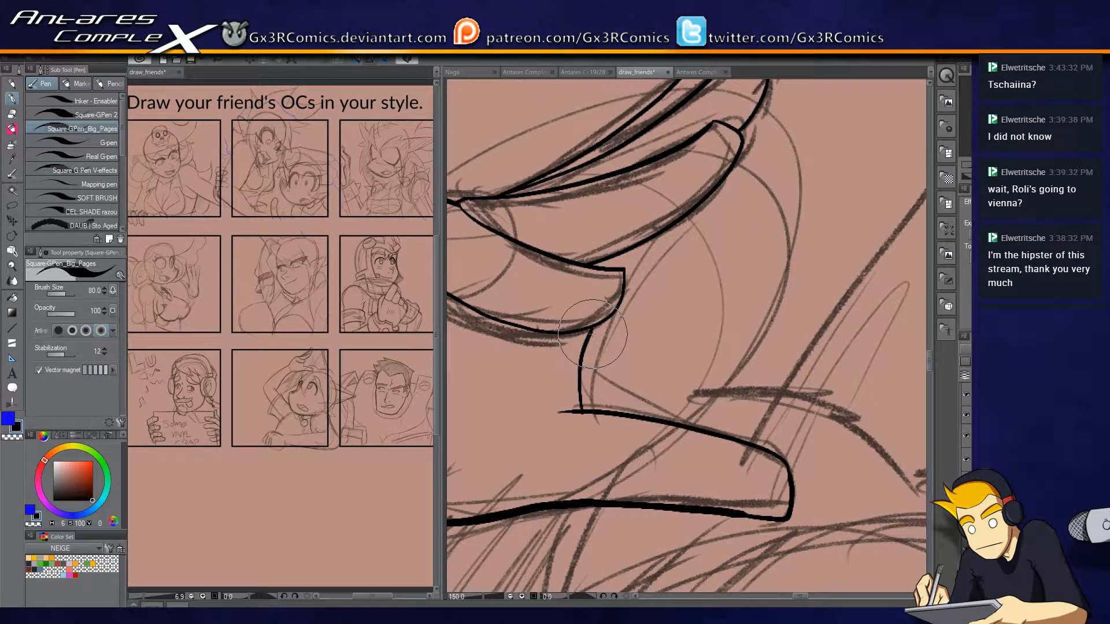
{"action": "left_click_drag", "start_coordinate": [618, 270], "coordinate": [628, 249]}
{"action": "left_click_drag", "start_coordinate": [581, 407], "coordinate": [665, 346]}
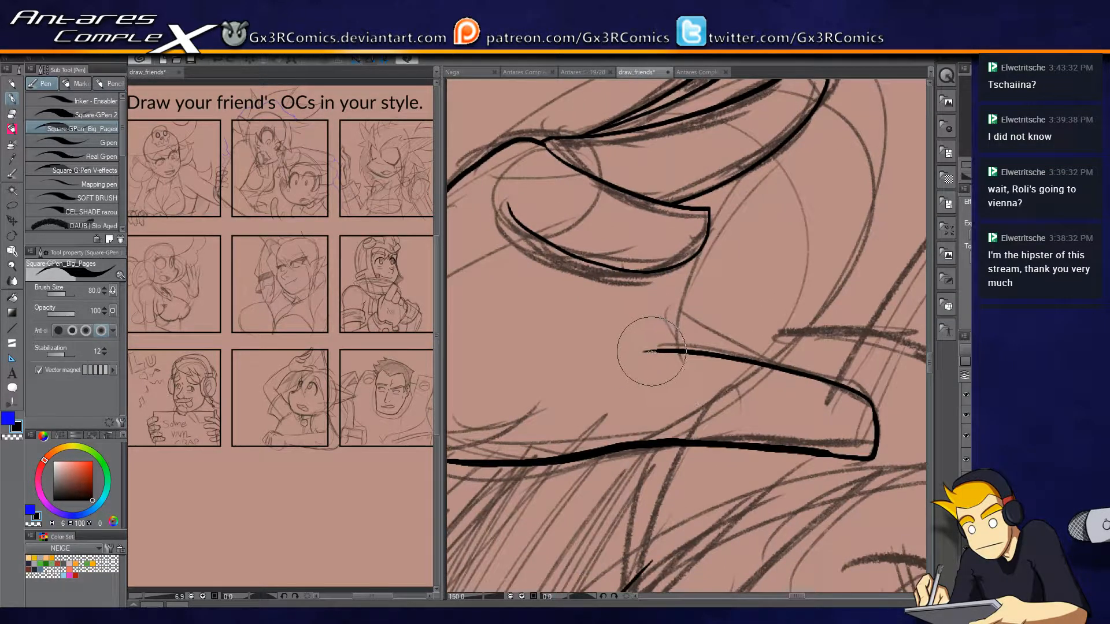
Ink the rounded curve joining the thumb's upper edge to the lowest finger and add the crease at the thumb's base.
{"action": "mouse_move", "coordinate": [657, 352]}
{"action": "left_mouse_down"}
{"action": "mouse_move", "coordinate": [573, 338]}
{"action": "mouse_move", "coordinate": [590, 265]}
{"action": "left_mouse_up"}
{"action": "key", "text": "e"}
{"action": "mouse_move", "coordinate": [665, 443]}
{"action": "left_mouse_down"}
{"action": "mouse_move", "coordinate": [781, 311]}
{"action": "mouse_move", "coordinate": [868, 304]}
{"action": "left_mouse_up"}
{"action": "key", "text": "p"}
{"action": "mouse_move", "coordinate": [613, 288]}
{"action": "left_mouse_down"}
{"action": "mouse_move", "coordinate": [646, 282]}
{"action": "mouse_move", "coordinate": [706, 208]}
{"action": "left_mouse_up"}
{"action": "left_click_drag", "start_coordinate": [692, 381], "coordinate": [469, 515]}
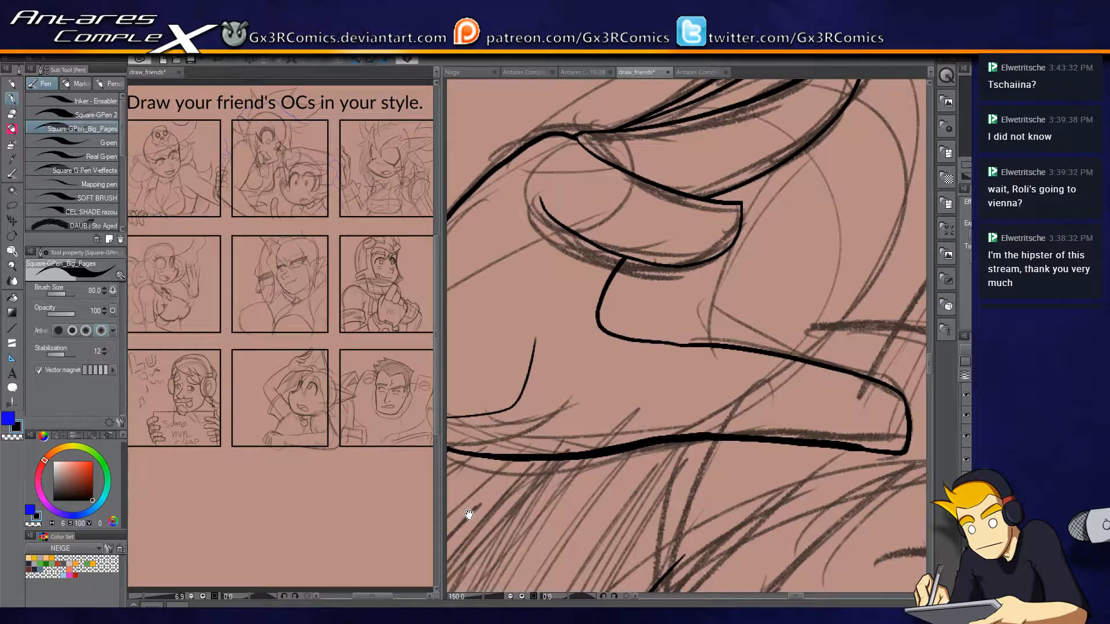
Erase the topmost finger's tip where it extends beyond the panel border.
{"action": "left_click_drag", "start_coordinate": [734, 337], "coordinate": [576, 471]}
{"action": "mouse_move", "coordinate": [551, 429]}
{"action": "left_mouse_down"}
{"action": "mouse_move", "coordinate": [634, 357]}
{"action": "mouse_move", "coordinate": [647, 414]}
{"action": "mouse_move", "coordinate": [593, 473]}
{"action": "left_mouse_up"}
{"action": "key", "text": "e"}
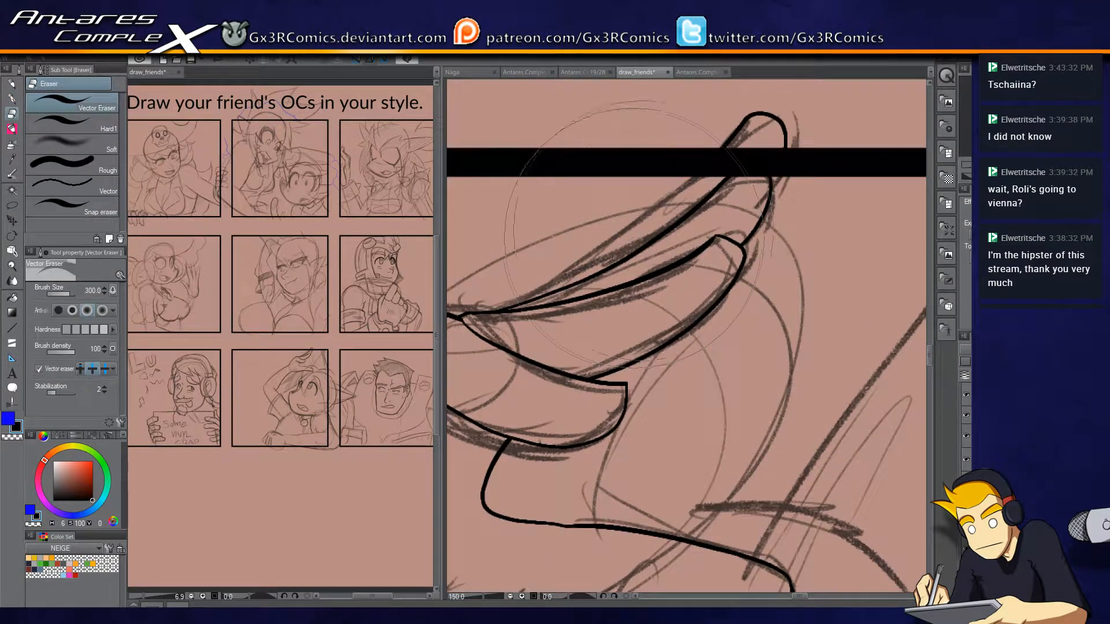
{"action": "left_click", "coordinate": [743, 113]}
{"action": "key", "text": "p"}
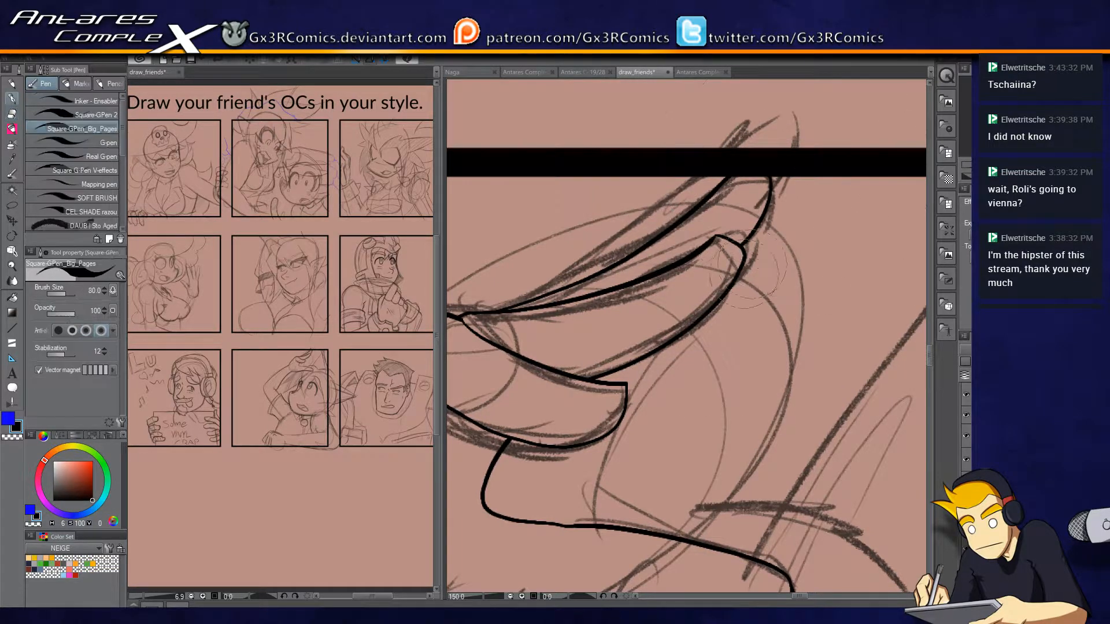
Hide the panel borders and ink a shorter, rounded tip on the topmost finger.
{"action": "left_click", "coordinate": [969, 420]}
{"action": "mouse_move", "coordinate": [733, 174]}
{"action": "left_mouse_down"}
{"action": "mouse_move", "coordinate": [753, 161]}
{"action": "mouse_move", "coordinate": [772, 171]}
{"action": "mouse_move", "coordinate": [743, 167]}
{"action": "left_mouse_up"}
{"action": "key", "text": "ctrl+z"}
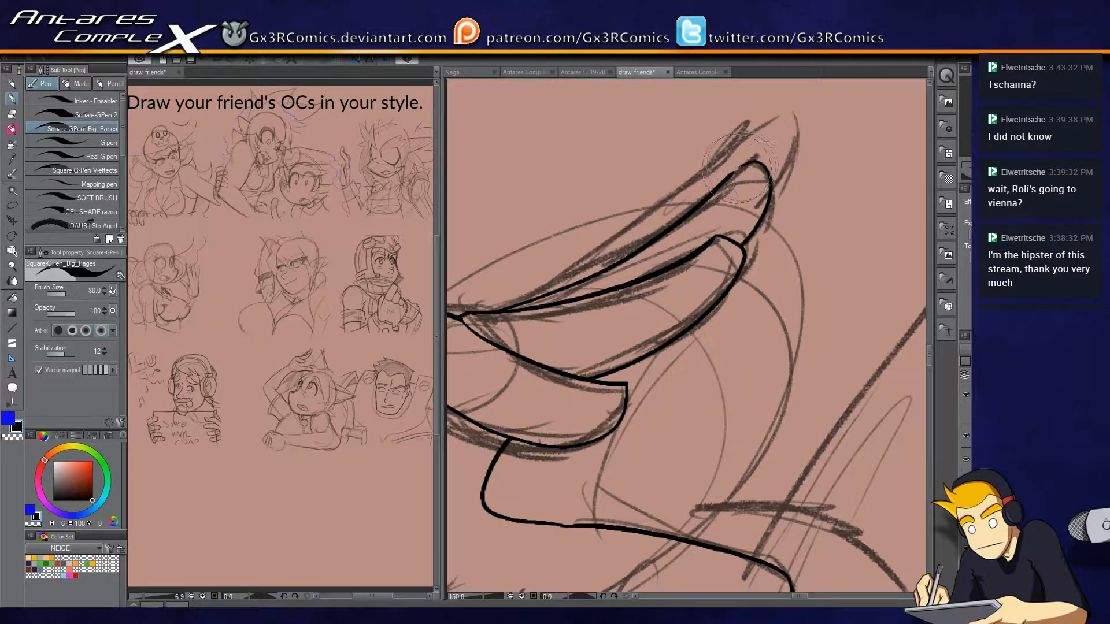
Ink the rounded outline of another fingertip showing behind the upper two fingers.
{"action": "mouse_move", "coordinate": [749, 211]}
{"action": "left_mouse_down"}
{"action": "mouse_move", "coordinate": [787, 200]}
{"action": "mouse_move", "coordinate": [782, 240]}
{"action": "mouse_move", "coordinate": [714, 283]}
{"action": "left_mouse_up"}
{"action": "key", "text": "e"}
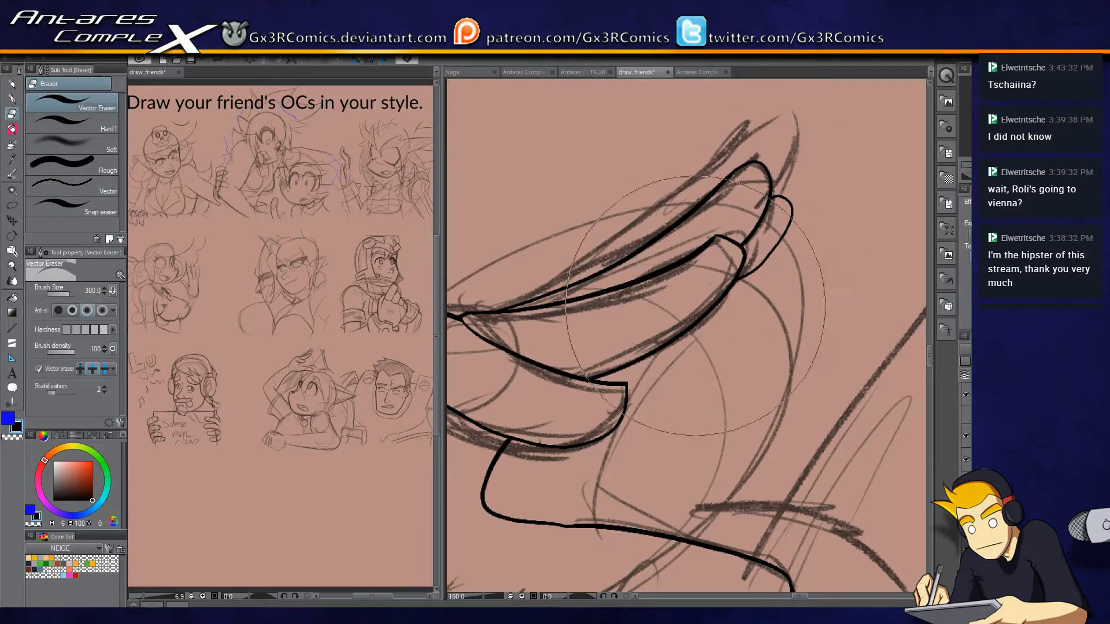
{"action": "key", "text": "p"}
{"action": "key", "text": "ctrl+z"}
{"action": "mouse_move", "coordinate": [767, 189]}
{"action": "left_mouse_down"}
{"action": "mouse_move", "coordinate": [791, 208]}
{"action": "mouse_move", "coordinate": [769, 260]}
{"action": "mouse_move", "coordinate": [717, 304]}
{"action": "left_mouse_up"}
{"action": "key", "text": "e"}
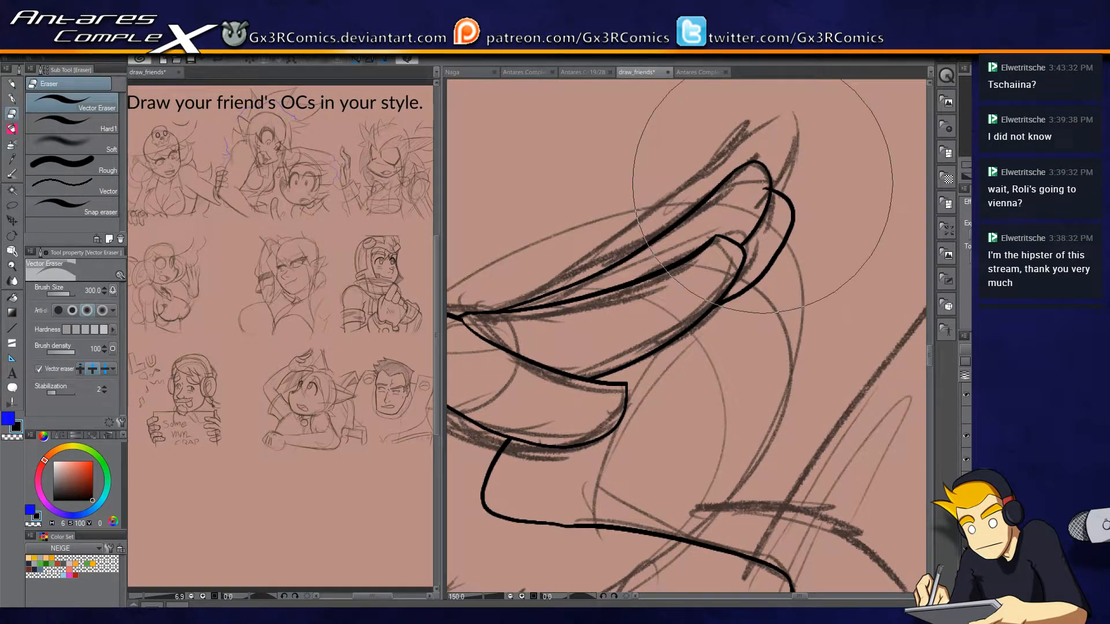
{"action": "key", "text": "p"}
Lasso the outer end of the thumb and delete its lines.
{"action": "left_click_drag", "start_coordinate": [721, 434], "coordinate": [748, 277]}
{"action": "left_click_drag", "start_coordinate": [697, 390], "coordinate": [765, 275]}
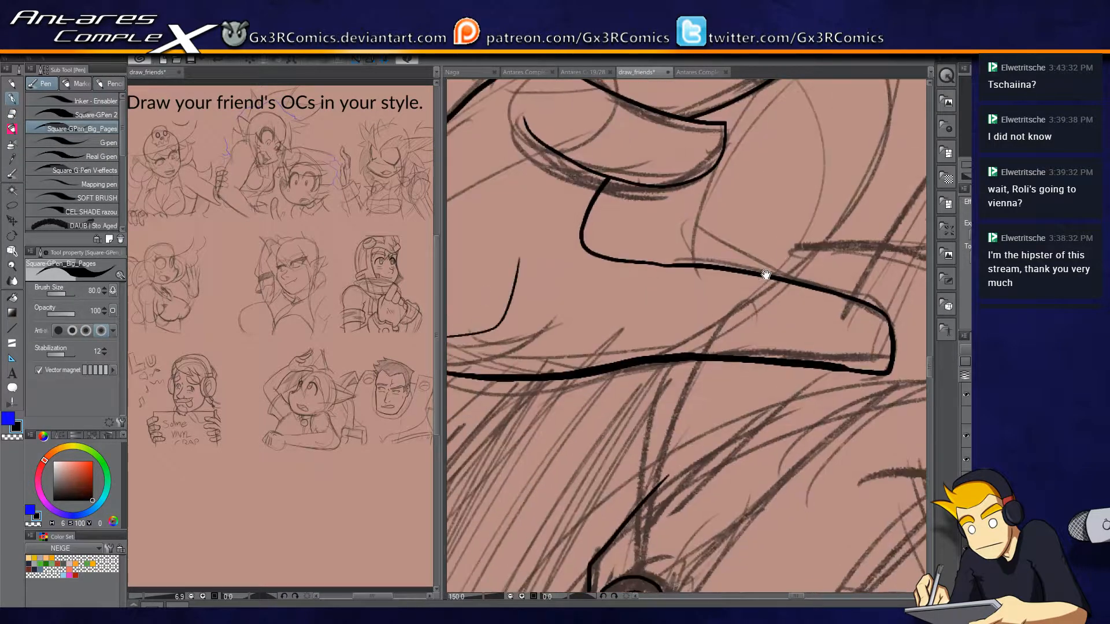
{"action": "left_click_drag", "start_coordinate": [654, 384], "coordinate": [595, 466]}
{"action": "scroll", "coordinate": [657, 402], "scroll_direction": "down", "scroll_amount": 1}
{"action": "scroll", "coordinate": [662, 404], "scroll_direction": "down", "scroll_amount": 1}
{"action": "scroll", "coordinate": [712, 411], "scroll_direction": "up", "scroll_amount": 1}
{"action": "scroll", "coordinate": [712, 411], "scroll_direction": "up", "scroll_amount": 2}
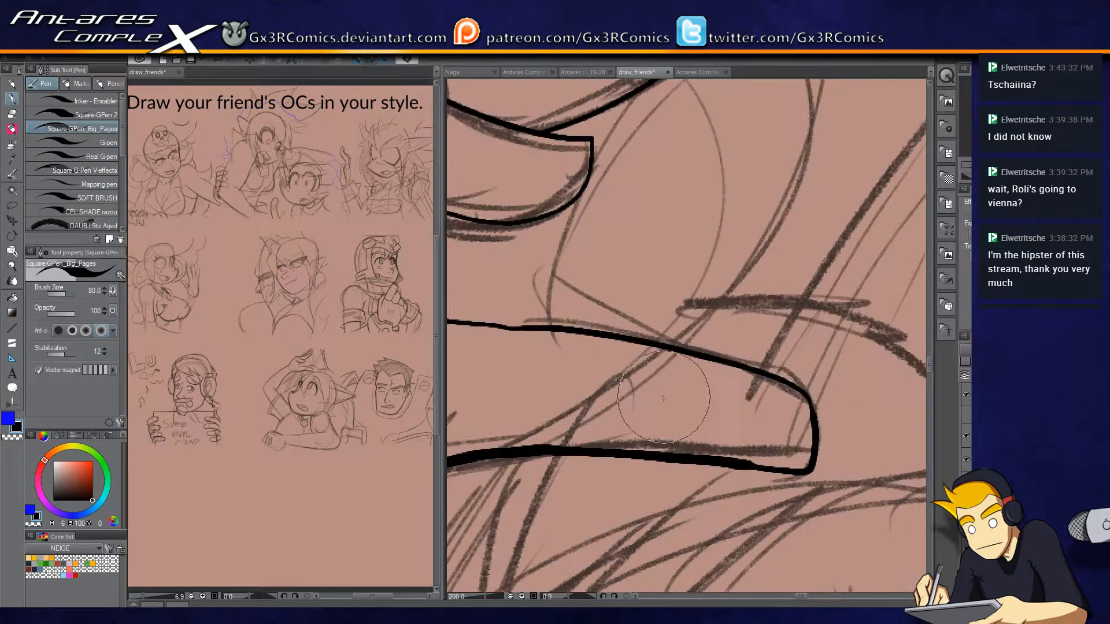
{"action": "key", "text": "m"}
{"action": "left_click_drag", "start_coordinate": [934, 388], "coordinate": [805, 230]}
{"action": "key", "text": "p"}
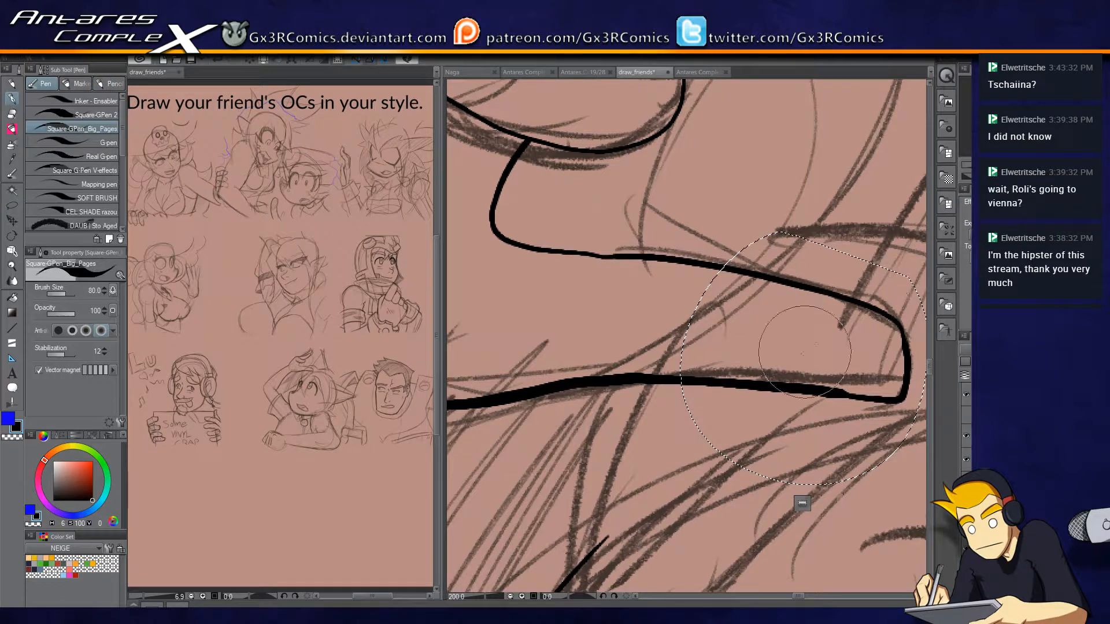
{"action": "key", "text": "Delete"}
{"action": "key", "text": "ctrl+d"}
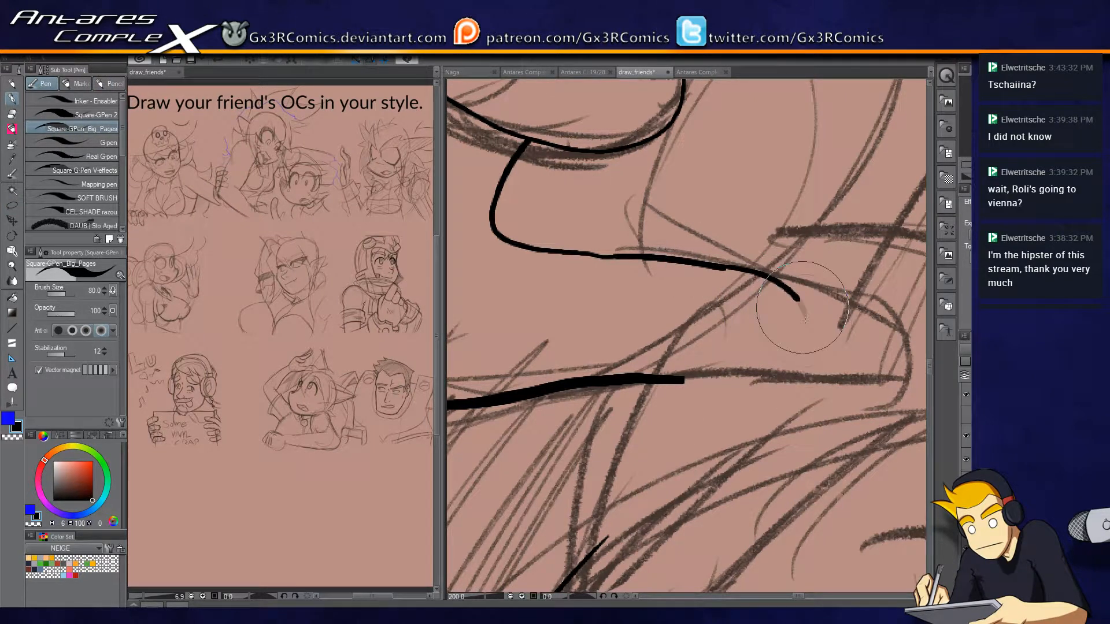
Ink a shorter, rounded thumb tip connecting the lower and upper edges.
{"action": "left_click_drag", "start_coordinate": [647, 379], "coordinate": [755, 389]}
{"action": "key", "text": "ctrl+z"}
{"action": "mouse_move", "coordinate": [647, 380]}
{"action": "left_mouse_down"}
{"action": "mouse_move", "coordinate": [755, 387]}
{"action": "mouse_move", "coordinate": [761, 298]}
{"action": "mouse_move", "coordinate": [778, 341]}
{"action": "left_mouse_up"}
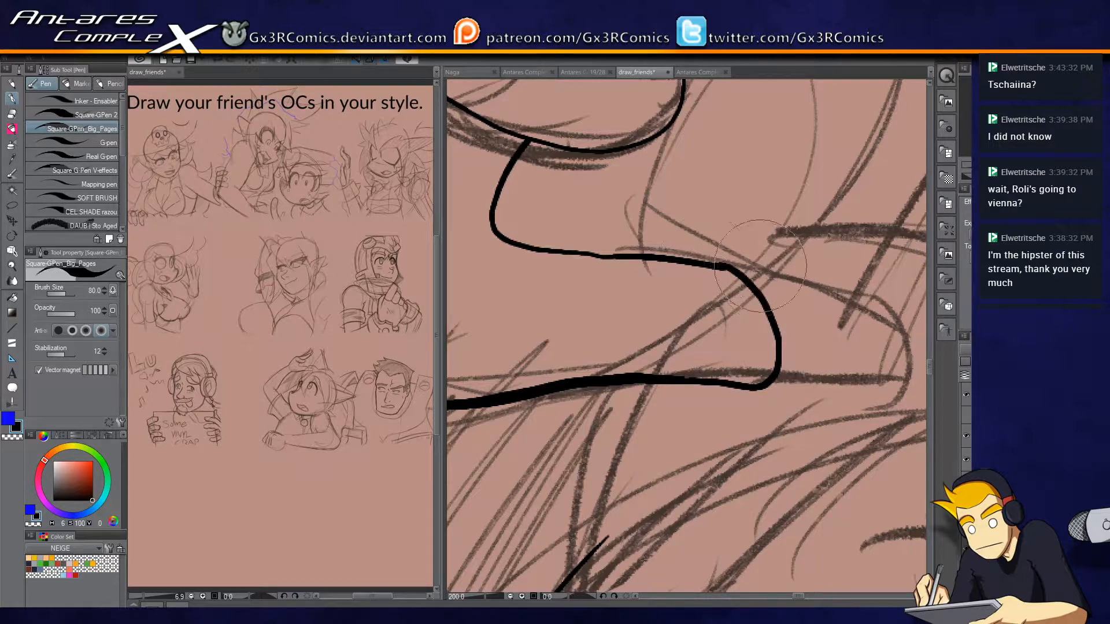
{"action": "left_click_drag", "start_coordinate": [618, 369], "coordinate": [749, 325]}
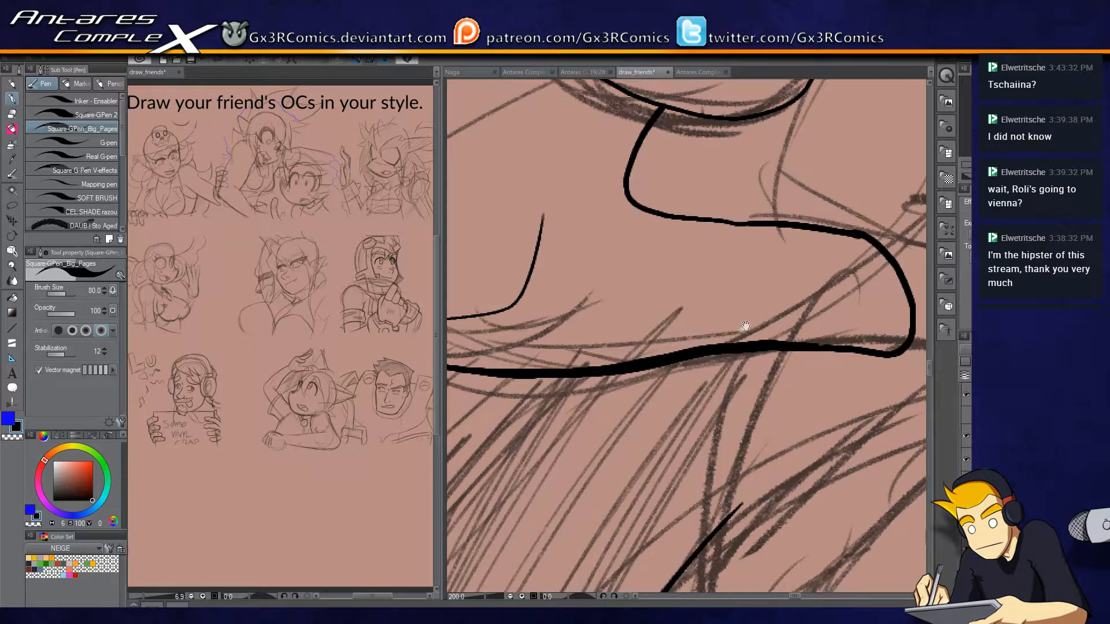
{"action": "left_click_drag", "start_coordinate": [651, 359], "coordinate": [792, 371]}
{"action": "left_click_drag", "start_coordinate": [805, 294], "coordinate": [677, 392]}
{"action": "left_click_drag", "start_coordinate": [746, 258], "coordinate": [632, 409]}
{"action": "mouse_move", "coordinate": [721, 360]}
{"action": "left_mouse_down"}
{"action": "mouse_move", "coordinate": [649, 483]}
{"action": "mouse_move", "coordinate": [650, 361]}
{"action": "left_mouse_up"}
{"action": "scroll", "coordinate": [784, 403], "scroll_direction": "down", "scroll_amount": 2}
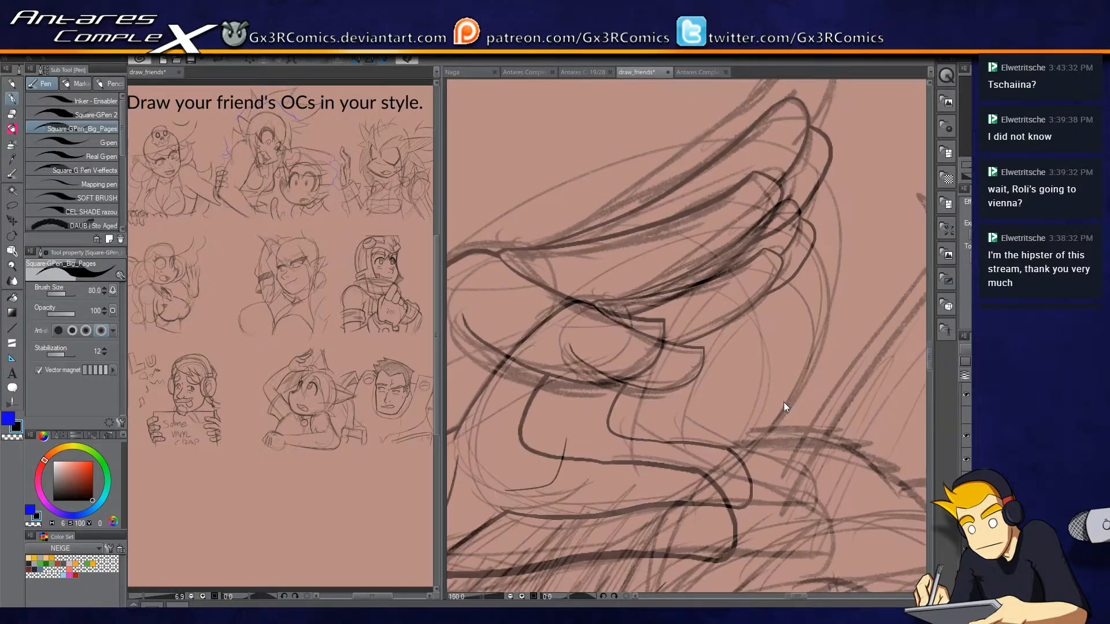
{"action": "scroll", "coordinate": [804, 363], "scroll_direction": "up", "scroll_amount": 1}
Lasso and delete the thumb's upper edge between the curve below the lowest finger and the thumb tip.
{"action": "left_click_drag", "start_coordinate": [649, 492], "coordinate": [717, 289]}
{"action": "key", "text": "m"}
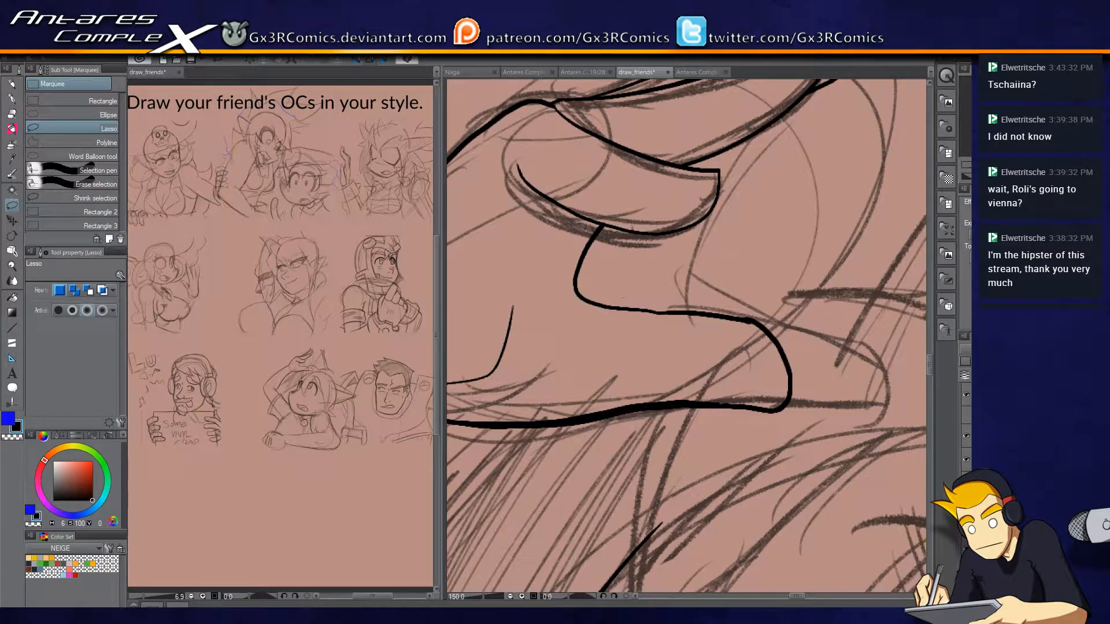
{"action": "left_click_drag", "start_coordinate": [652, 341], "coordinate": [736, 304]}
{"action": "key", "text": "p"}
{"action": "key", "text": "Delete"}
{"action": "key", "text": "ctrl+d"}
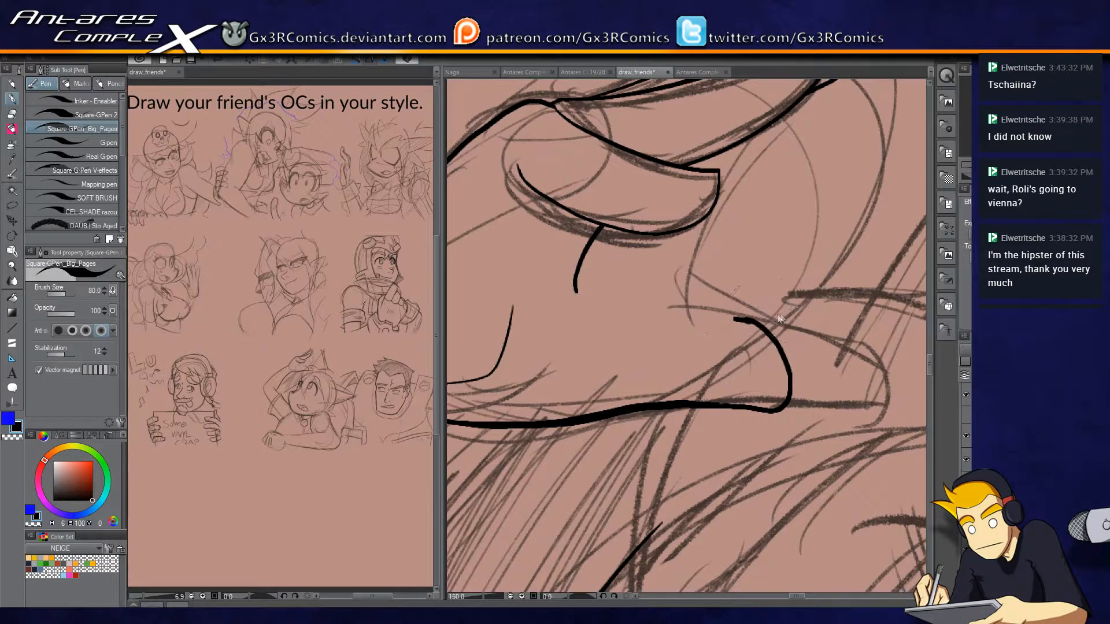
Delete the upper corner of the thumb tip and ink a lower upper edge curving back up to the lowest finger.
{"action": "key", "text": "m"}
{"action": "left_click_drag", "start_coordinate": [812, 320], "coordinate": [762, 298]}
{"action": "key", "text": "p"}
{"action": "key", "text": "Delete"}
{"action": "key", "text": "ctrl+d"}
{"action": "mouse_move", "coordinate": [790, 373]}
{"action": "left_mouse_down"}
{"action": "mouse_move", "coordinate": [777, 354]}
{"action": "mouse_move", "coordinate": [720, 337]}
{"action": "mouse_move", "coordinate": [604, 328]}
{"action": "mouse_move", "coordinate": [583, 311]}
{"action": "mouse_move", "coordinate": [577, 278]}
{"action": "left_mouse_up"}
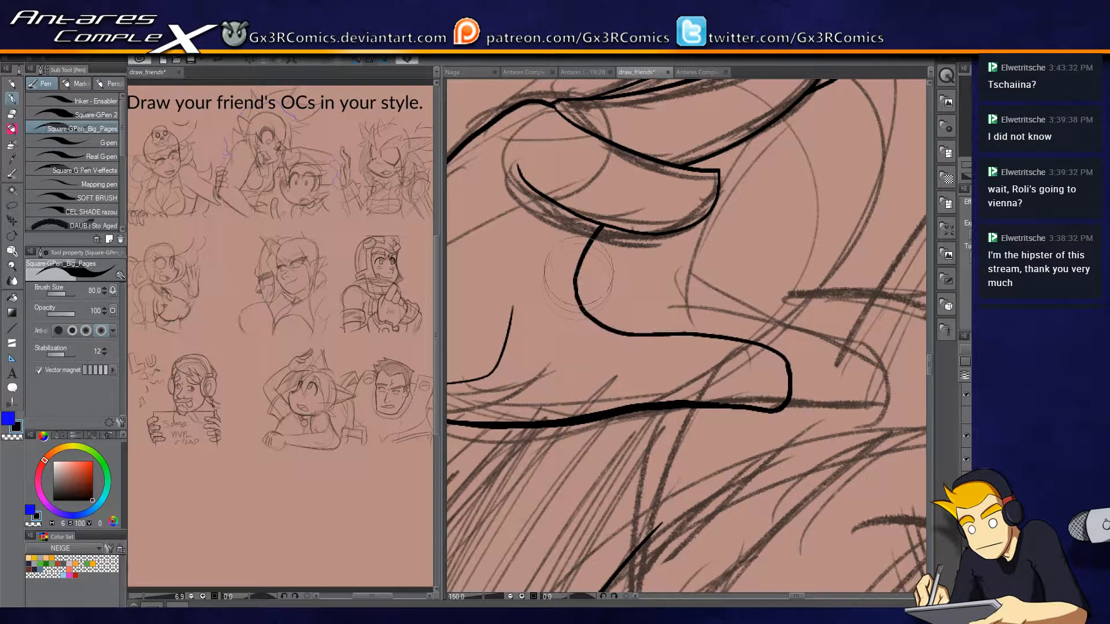
Show the panel frames and ink the upper and lower edges of the open-mouthed character's long pointed ear.
{"action": "left_click_drag", "start_coordinate": [801, 388], "coordinate": [672, 354]}
{"action": "scroll", "coordinate": [832, 321], "scroll_direction": "down", "scroll_amount": 2}
{"action": "scroll", "coordinate": [853, 379], "scroll_direction": "up", "scroll_amount": 1}
{"action": "left_click_drag", "start_coordinate": [859, 384], "coordinate": [705, 372]}
{"action": "left_click_drag", "start_coordinate": [763, 406], "coordinate": [580, 371]}
{"action": "mouse_move", "coordinate": [666, 504]}
{"action": "left_mouse_down"}
{"action": "mouse_move", "coordinate": [598, 386]}
{"action": "mouse_move", "coordinate": [649, 382]}
{"action": "left_mouse_up"}
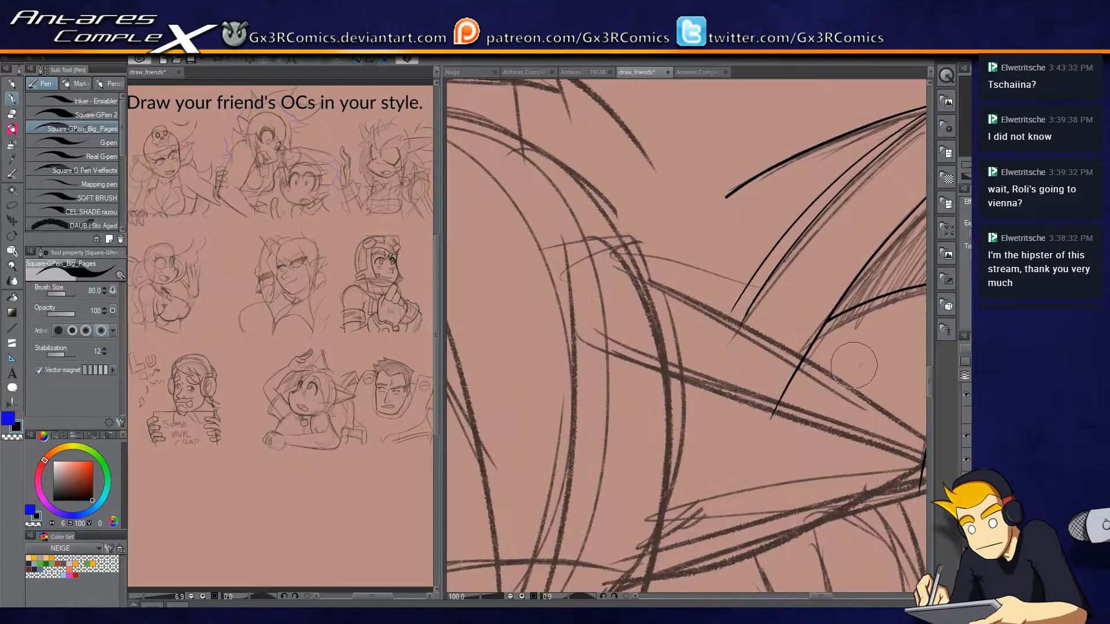
{"action": "left_click", "coordinate": [966, 416]}
{"action": "left_click_drag", "start_coordinate": [655, 485], "coordinate": [612, 327]}
{"action": "mouse_move", "coordinate": [690, 406]}
{"action": "left_mouse_down"}
{"action": "mouse_move", "coordinate": [625, 423]}
{"action": "mouse_move", "coordinate": [547, 417]}
{"action": "mouse_move", "coordinate": [722, 368]}
{"action": "mouse_move", "coordinate": [703, 378]}
{"action": "mouse_move", "coordinate": [671, 374]}
{"action": "mouse_move", "coordinate": [868, 311]}
{"action": "mouse_move", "coordinate": [754, 228]}
{"action": "mouse_move", "coordinate": [557, 121]}
{"action": "mouse_move", "coordinate": [484, 124]}
{"action": "mouse_move", "coordinate": [483, 95]}
{"action": "left_mouse_up"}
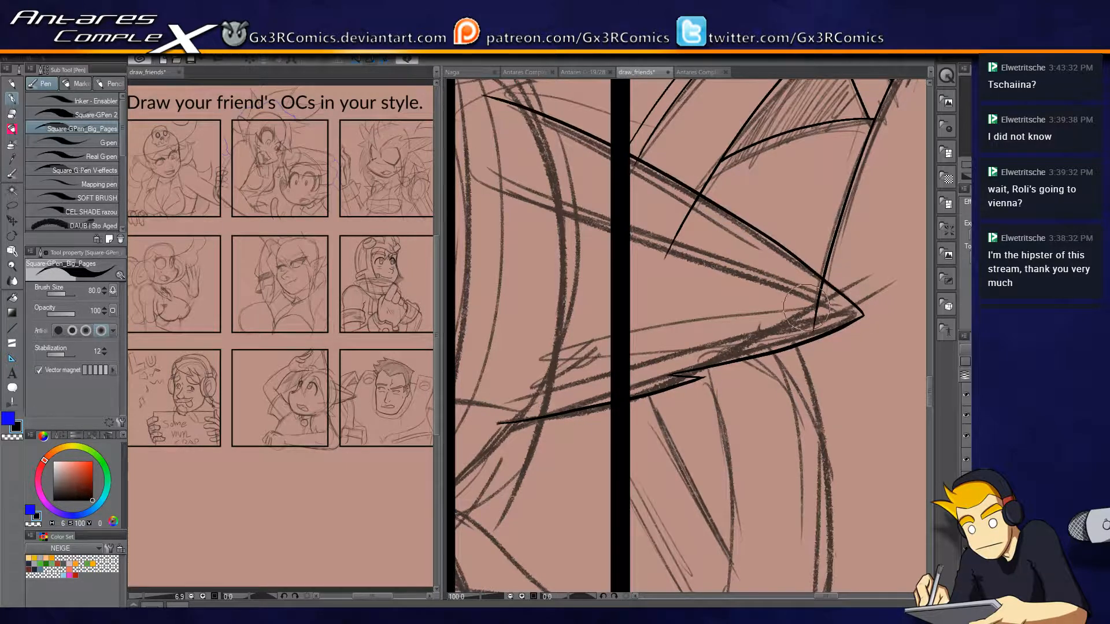
Erase the ends of the spiky background shape's lines that overlap the pointed ear, and ink the ear's inner fold line.
{"action": "key", "text": "e"}
{"action": "left_click", "coordinate": [816, 313]}
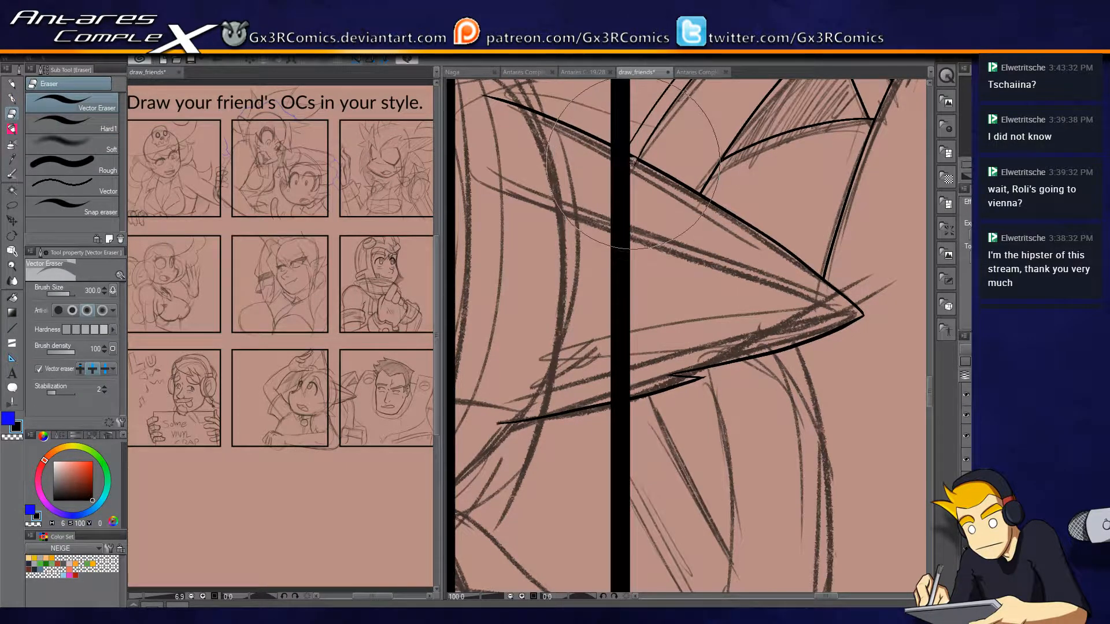
{"action": "key", "text": "p"}
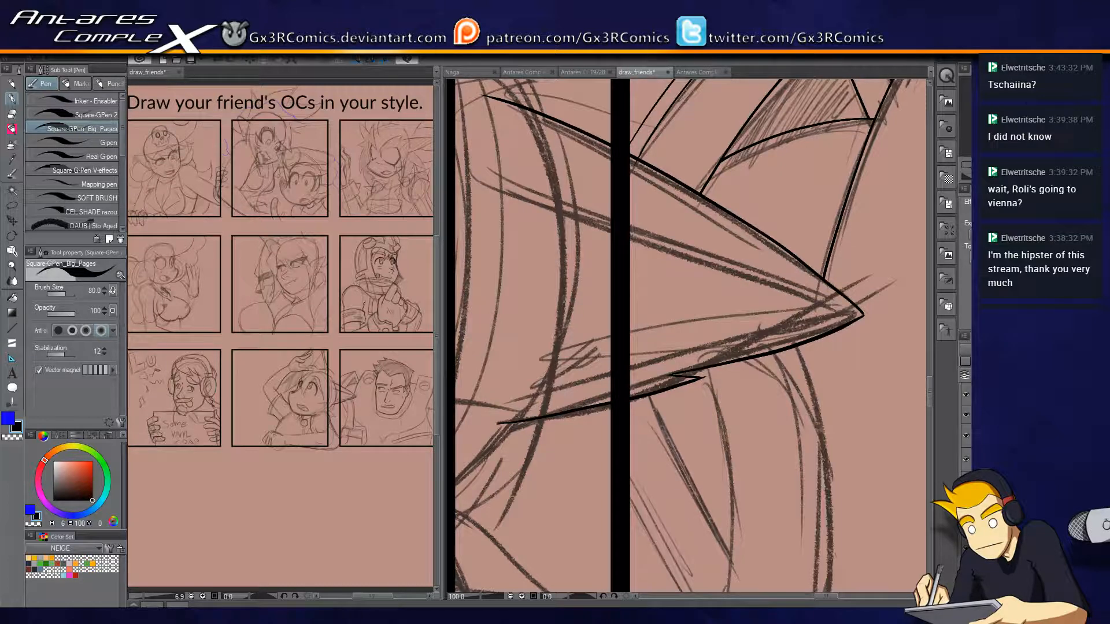
{"action": "key", "text": "e"}
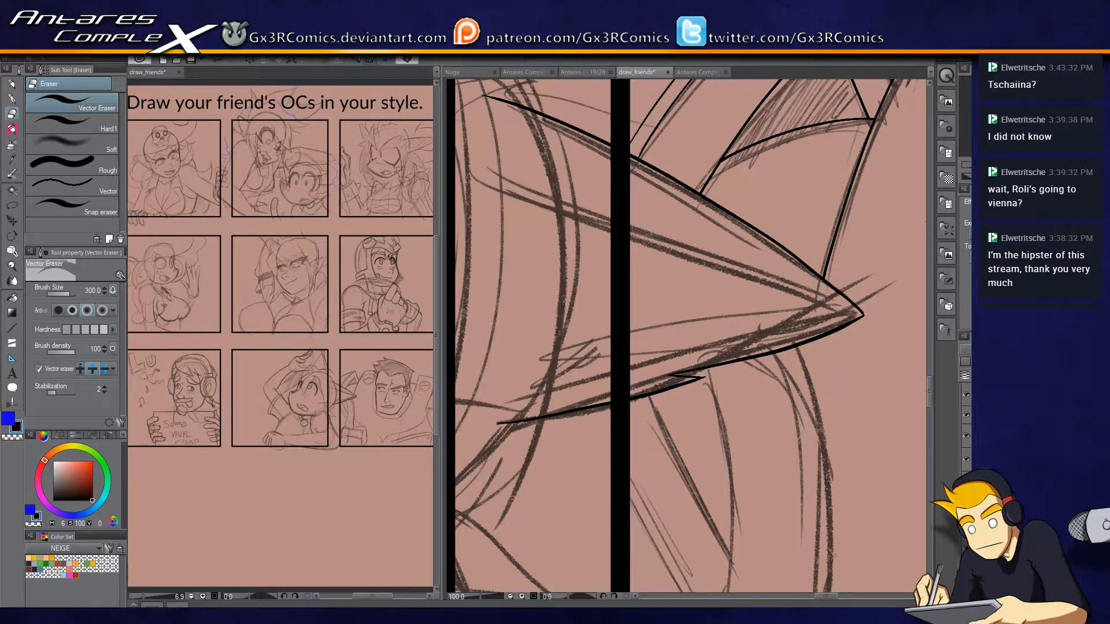
{"action": "key", "text": "p"}
{"action": "mouse_move", "coordinate": [838, 322]}
{"action": "left_mouse_down"}
{"action": "mouse_move", "coordinate": [862, 333]}
{"action": "mouse_move", "coordinate": [491, 186]}
{"action": "left_mouse_up"}
{"action": "left_click_drag", "start_coordinate": [624, 267], "coordinate": [754, 294]}
{"action": "scroll", "coordinate": [695, 343], "scroll_direction": "down", "scroll_amount": 3}
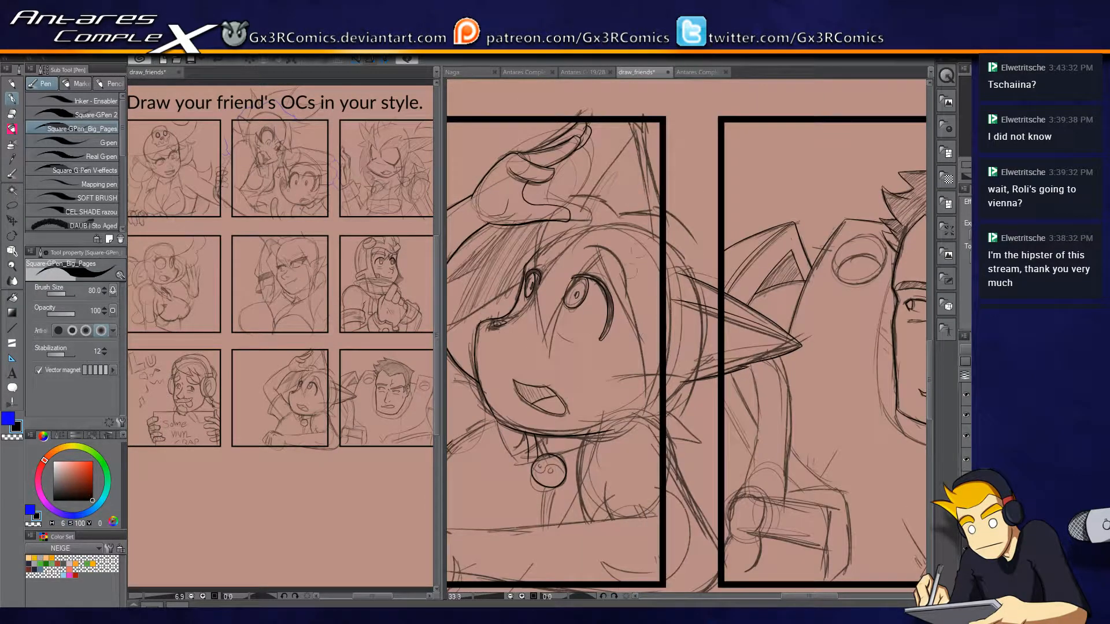
Ink the two sides of the pointed hair strand that falls between the character's eyes, redoing the first side until it fits.
{"action": "scroll", "coordinate": [613, 261], "scroll_direction": "up", "scroll_amount": 2}
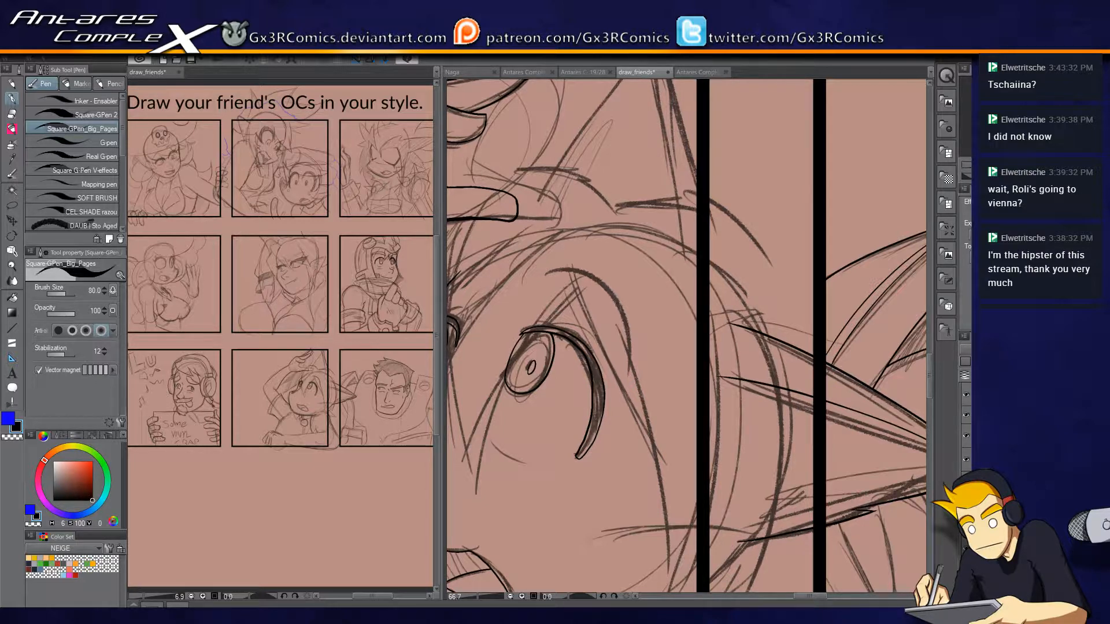
{"action": "left_click_drag", "start_coordinate": [568, 282], "coordinate": [618, 154]}
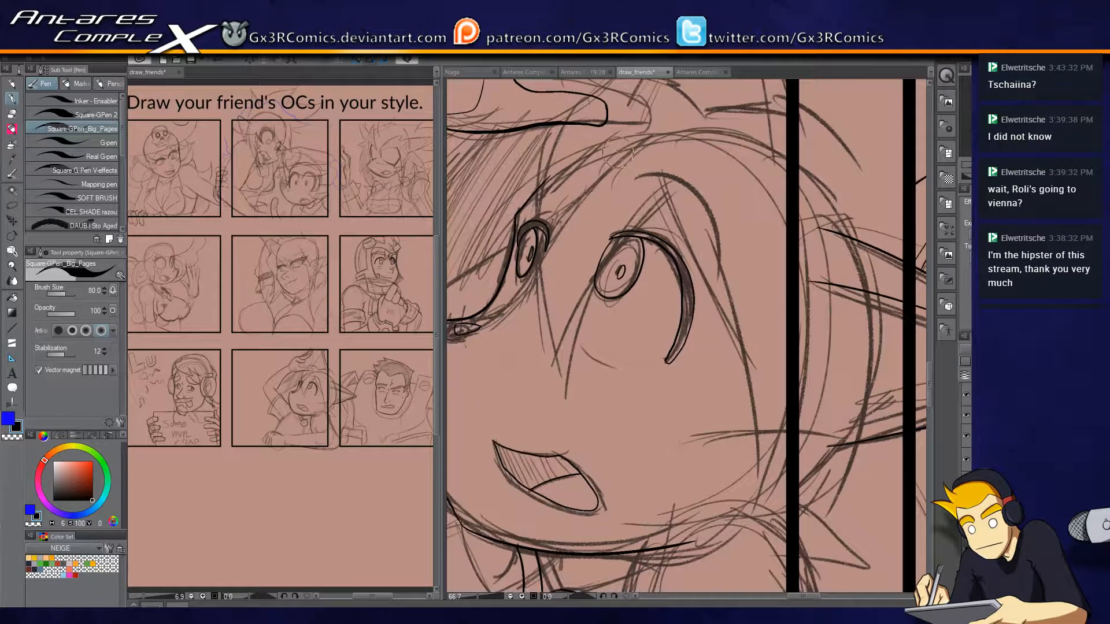
{"action": "scroll", "coordinate": [545, 164], "scroll_direction": "up", "scroll_amount": 1}
{"action": "left_click_drag", "start_coordinate": [551, 164], "coordinate": [610, 164]}
{"action": "mouse_move", "coordinate": [593, 117]}
{"action": "left_mouse_down"}
{"action": "mouse_move", "coordinate": [572, 192]}
{"action": "mouse_move", "coordinate": [598, 334]}
{"action": "left_mouse_up"}
{"action": "key", "text": "ctrl+z"}
{"action": "mouse_move", "coordinate": [576, 127]}
{"action": "left_mouse_down"}
{"action": "mouse_move", "coordinate": [571, 298]}
{"action": "mouse_move", "coordinate": [613, 426]}
{"action": "mouse_move", "coordinate": [643, 460]}
{"action": "mouse_move", "coordinate": [640, 480]}
{"action": "mouse_move", "coordinate": [664, 349]}
{"action": "mouse_move", "coordinate": [774, 186]}
{"action": "left_mouse_up"}
{"action": "key", "text": "ctrl+z"}
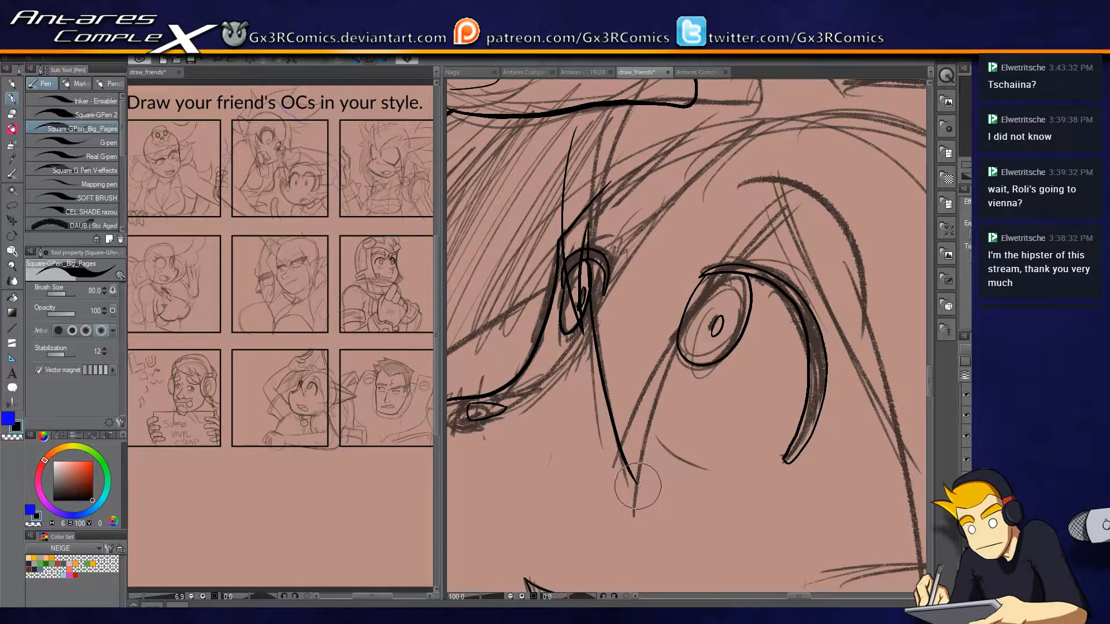
{"action": "left_click_drag", "start_coordinate": [636, 486], "coordinate": [783, 231]}
Ink the long side lock from beside the larger eye to a point at the jaw, and erase its overlapping line end.
{"action": "mouse_move", "coordinate": [794, 175]}
{"action": "left_mouse_down"}
{"action": "mouse_move", "coordinate": [629, 137]}
{"action": "mouse_move", "coordinate": [759, 414]}
{"action": "mouse_move", "coordinate": [695, 237]}
{"action": "left_mouse_up"}
{"action": "key", "text": "e"}
{"action": "left_click", "coordinate": [634, 174]}
{"action": "key", "text": "p"}
{"action": "mouse_move", "coordinate": [658, 184]}
{"action": "left_mouse_down"}
{"action": "mouse_move", "coordinate": [679, 448]}
{"action": "mouse_move", "coordinate": [794, 198]}
{"action": "left_mouse_up"}
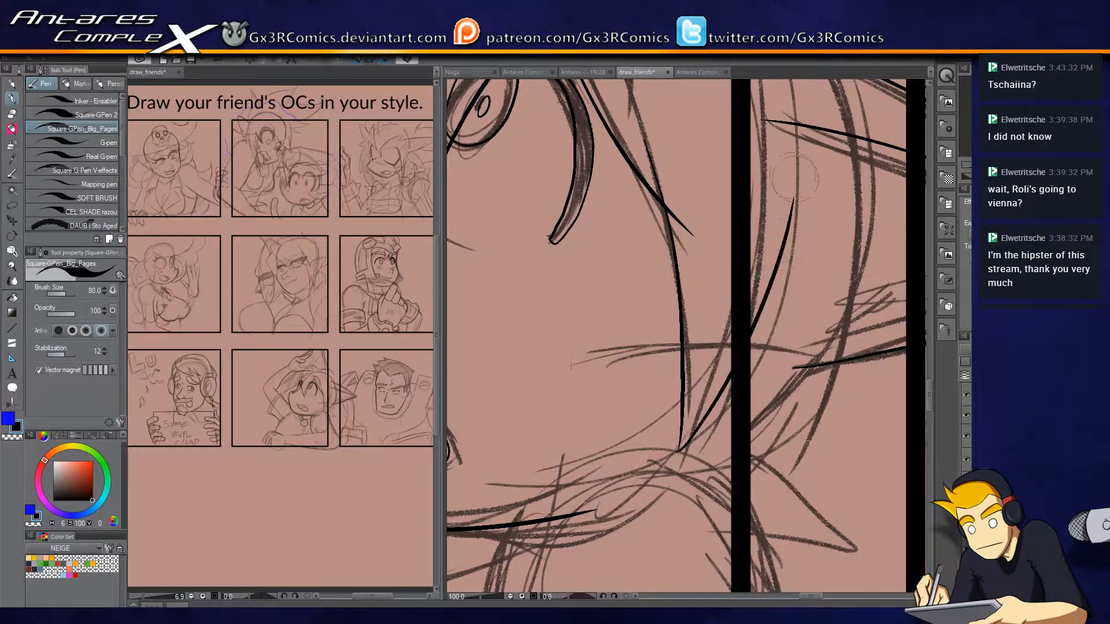
{"action": "key", "text": "ctrl+z"}
{"action": "left_click_drag", "start_coordinate": [678, 450], "coordinate": [776, 267]}
{"action": "key", "text": "e"}
{"action": "left_click_drag", "start_coordinate": [698, 228], "coordinate": [674, 252]}
Ink the rounded shoulder curve beside the pendant and erase the part of the jaw line that runs inside it.
{"action": "key", "text": "p"}
{"action": "left_click_drag", "start_coordinate": [620, 491], "coordinate": [741, 237]}
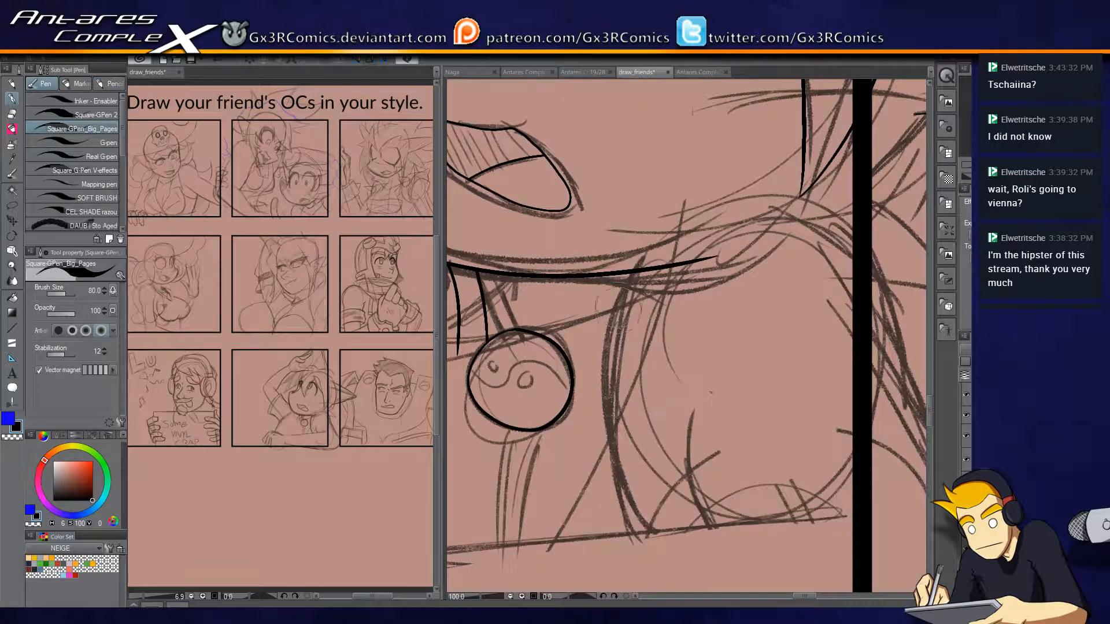
{"action": "mouse_move", "coordinate": [577, 345]}
{"action": "left_mouse_down"}
{"action": "mouse_move", "coordinate": [675, 211]}
{"action": "mouse_move", "coordinate": [863, 248]}
{"action": "left_mouse_up"}
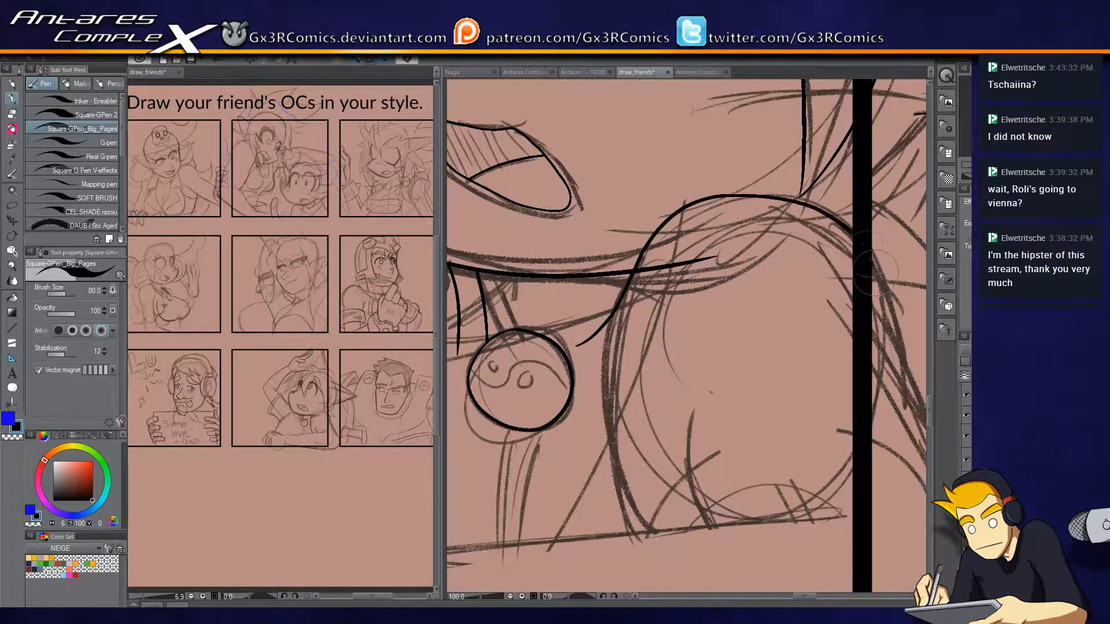
{"action": "key", "text": "e"}
{"action": "left_click_drag", "start_coordinate": [687, 243], "coordinate": [671, 289]}
{"action": "key", "text": "p"}
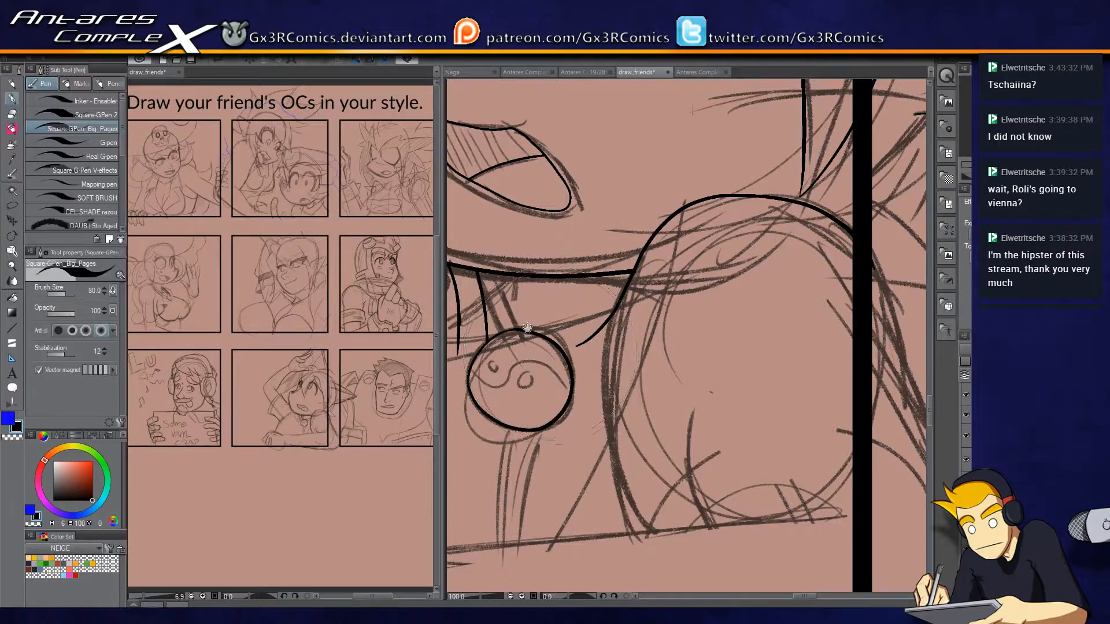
Replace the curved cord line above the pendant with two straight cord lines from the chin, trimmed at the pendant's rim.
{"action": "left_click_drag", "start_coordinate": [563, 293], "coordinate": [717, 269]}
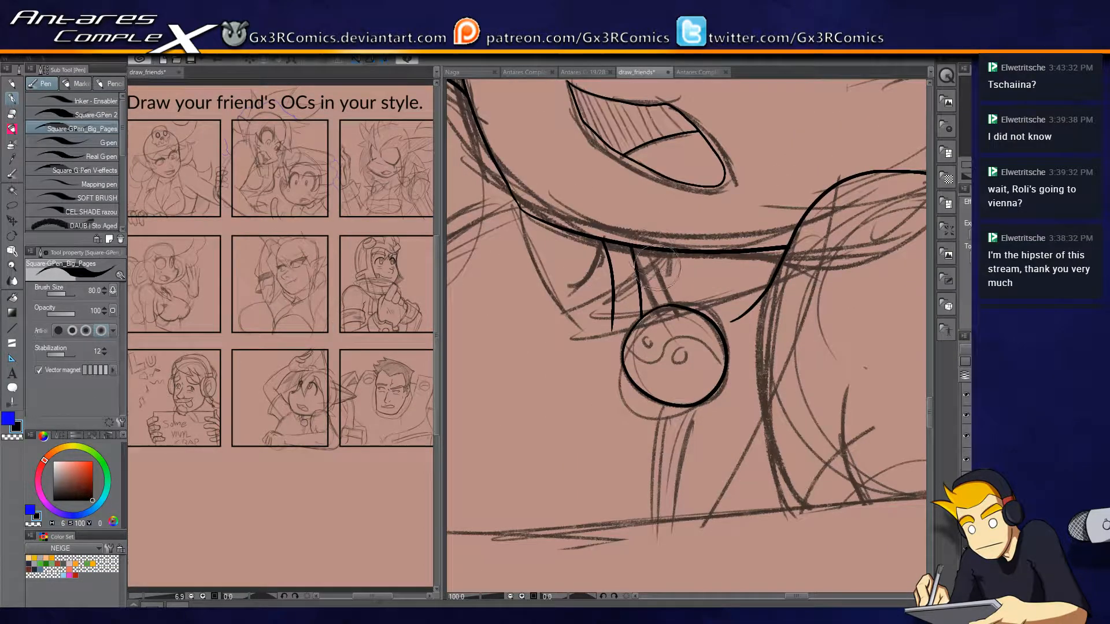
{"action": "key", "text": "e"}
{"action": "mouse_move", "coordinate": [647, 288]}
{"action": "left_mouse_down"}
{"action": "mouse_move", "coordinate": [635, 255]}
{"action": "mouse_move", "coordinate": [663, 333]}
{"action": "left_mouse_up"}
{"action": "key", "text": "p"}
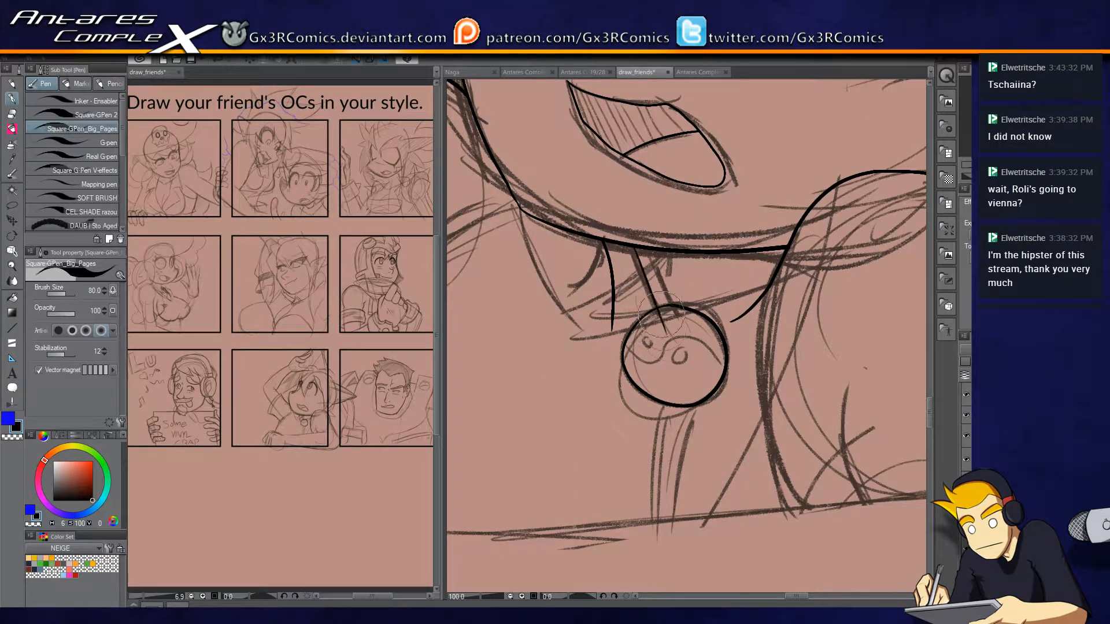
{"action": "mouse_move", "coordinate": [654, 249]}
{"action": "left_mouse_down"}
{"action": "mouse_move", "coordinate": [682, 342]}
{"action": "mouse_move", "coordinate": [689, 318]}
{"action": "left_mouse_up"}
{"action": "key", "text": "e"}
{"action": "key", "text": "p"}
Ink the yin-yang symbol's S-curve and its two small circles inside the round pendant.
{"action": "left_click_drag", "start_coordinate": [625, 348], "coordinate": [699, 343]}
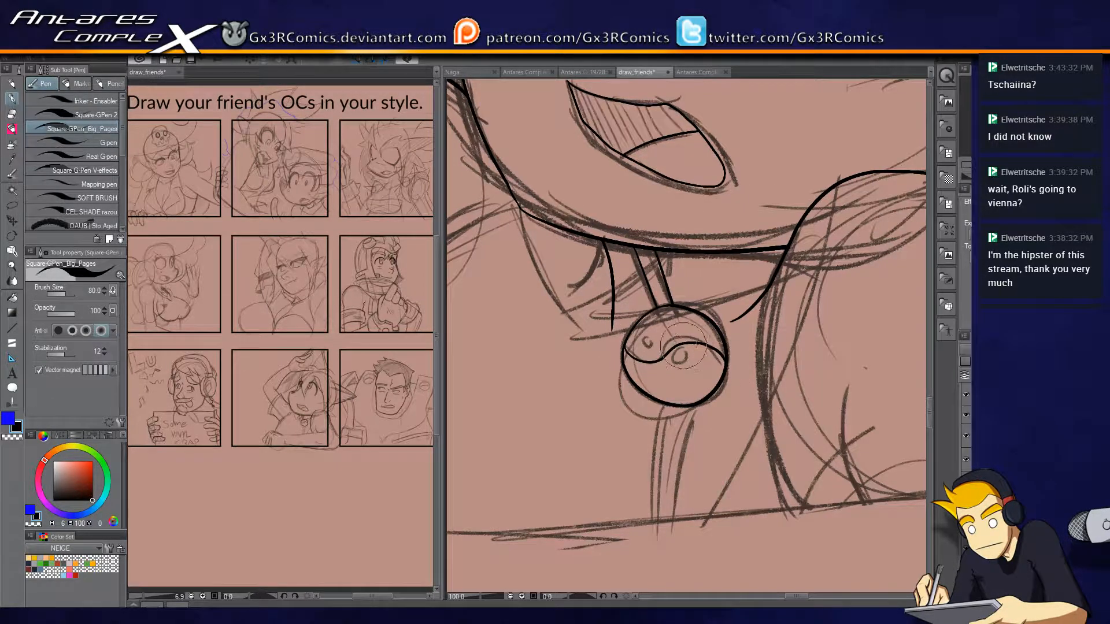
{"action": "scroll", "coordinate": [698, 363], "scroll_direction": "down", "scroll_amount": 1}
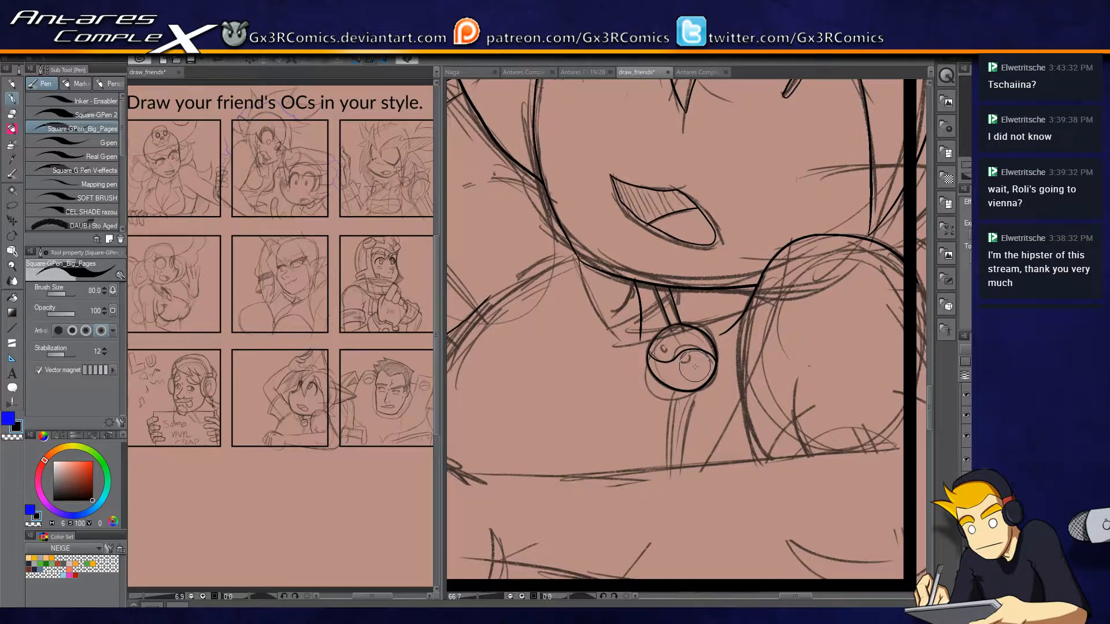
{"action": "scroll", "coordinate": [695, 367], "scroll_direction": "up", "scroll_amount": 2}
{"action": "left_click_drag", "start_coordinate": [691, 350], "coordinate": [692, 351]}
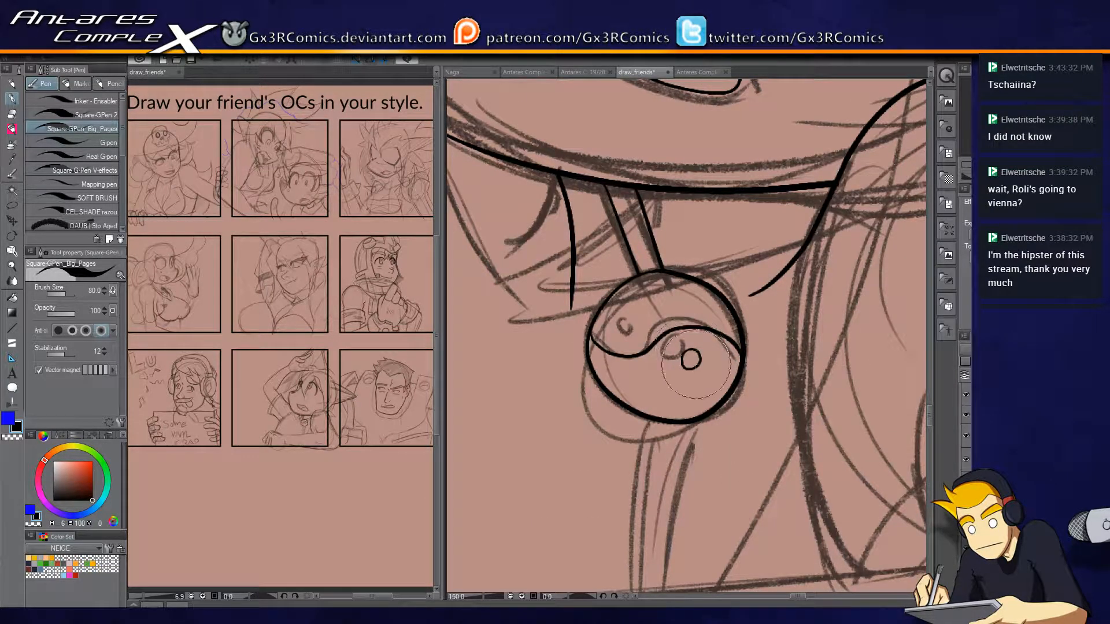
{"action": "left_click_drag", "start_coordinate": [628, 331], "coordinate": [625, 341]}
{"action": "scroll", "coordinate": [565, 378], "scroll_direction": "down", "scroll_amount": 3}
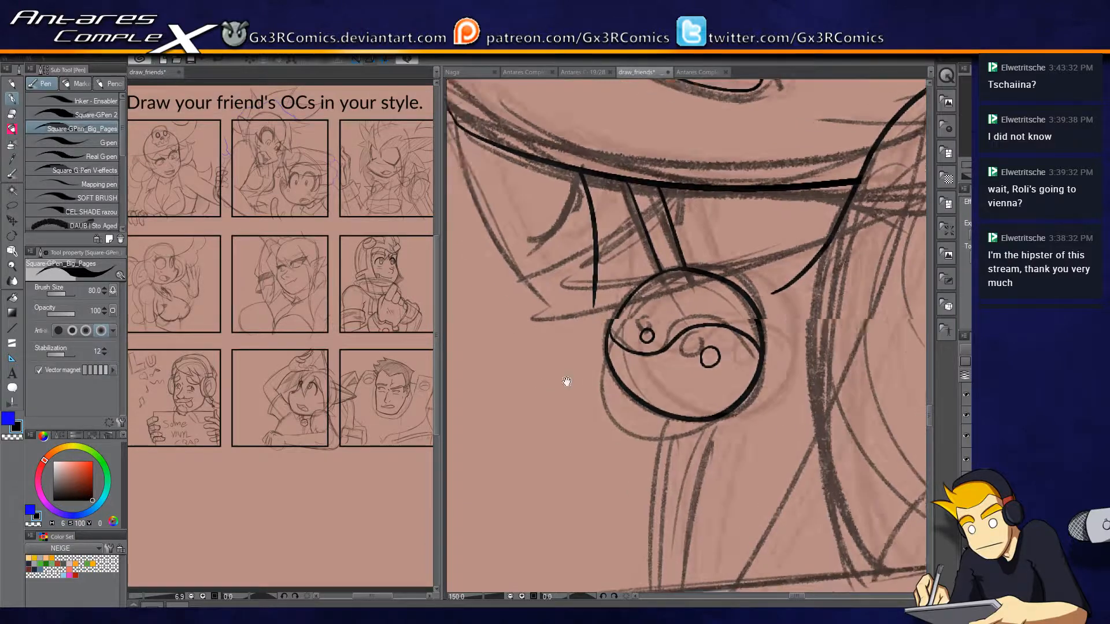
Ink the upper edge of the resting forearm and the outer outline of its hand.
{"action": "key", "text": "e"}
{"action": "mouse_move", "coordinate": [498, 256]}
{"action": "left_mouse_down"}
{"action": "mouse_move", "coordinate": [649, 360]}
{"action": "mouse_move", "coordinate": [627, 403]}
{"action": "left_mouse_up"}
{"action": "key", "text": "p"}
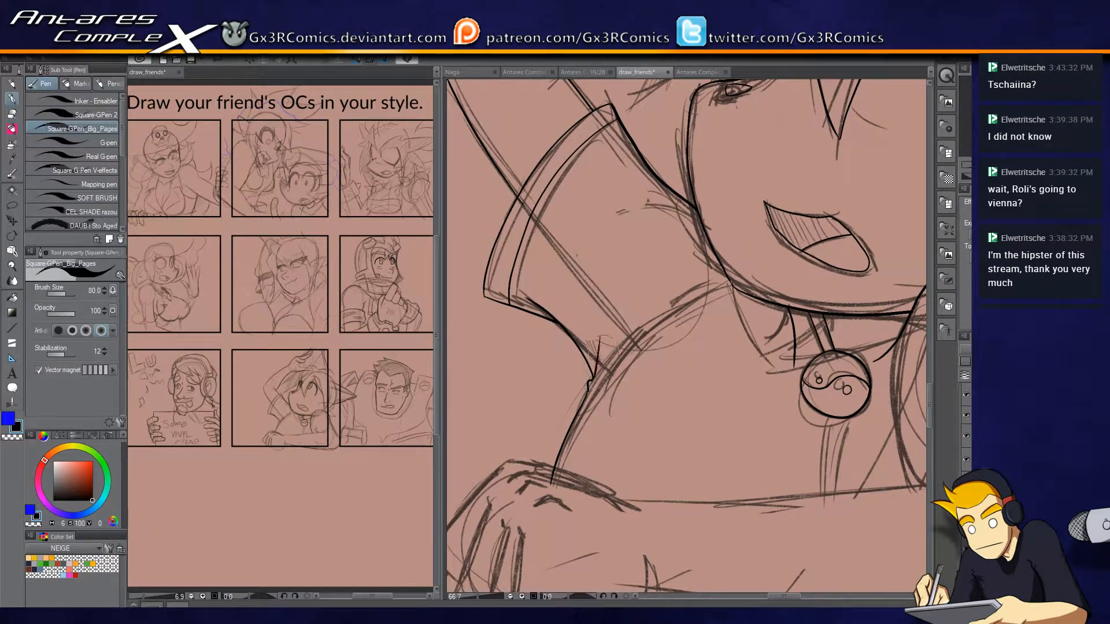
{"action": "left_click_drag", "start_coordinate": [622, 396], "coordinate": [662, 197]}
{"action": "left_click_drag", "start_coordinate": [853, 363], "coordinate": [547, 408]}
{"action": "mouse_move", "coordinate": [770, 333]}
{"action": "left_mouse_down"}
{"action": "mouse_move", "coordinate": [874, 322]}
{"action": "mouse_move", "coordinate": [472, 334]}
{"action": "mouse_move", "coordinate": [659, 314]}
{"action": "left_mouse_up"}
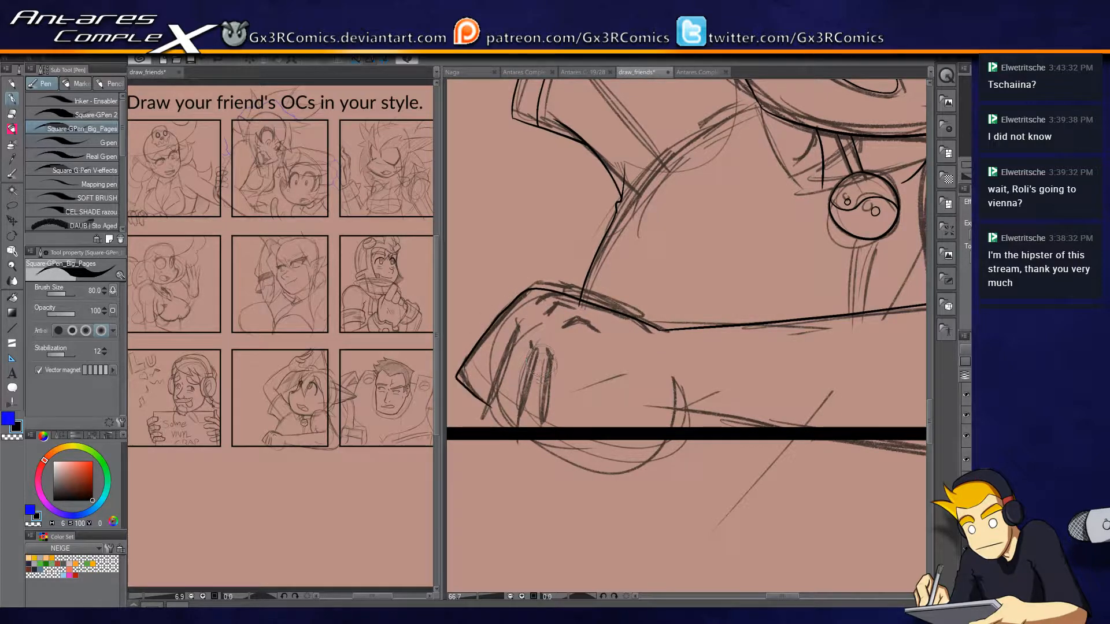
Ink three finger divisions on the resting hand down to the panel's lower border, erasing overlapping line ends.
{"action": "scroll", "coordinate": [541, 362], "scroll_direction": "up", "scroll_amount": 1}
{"action": "left_click_drag", "start_coordinate": [543, 368], "coordinate": [608, 312]}
{"action": "key", "text": "e"}
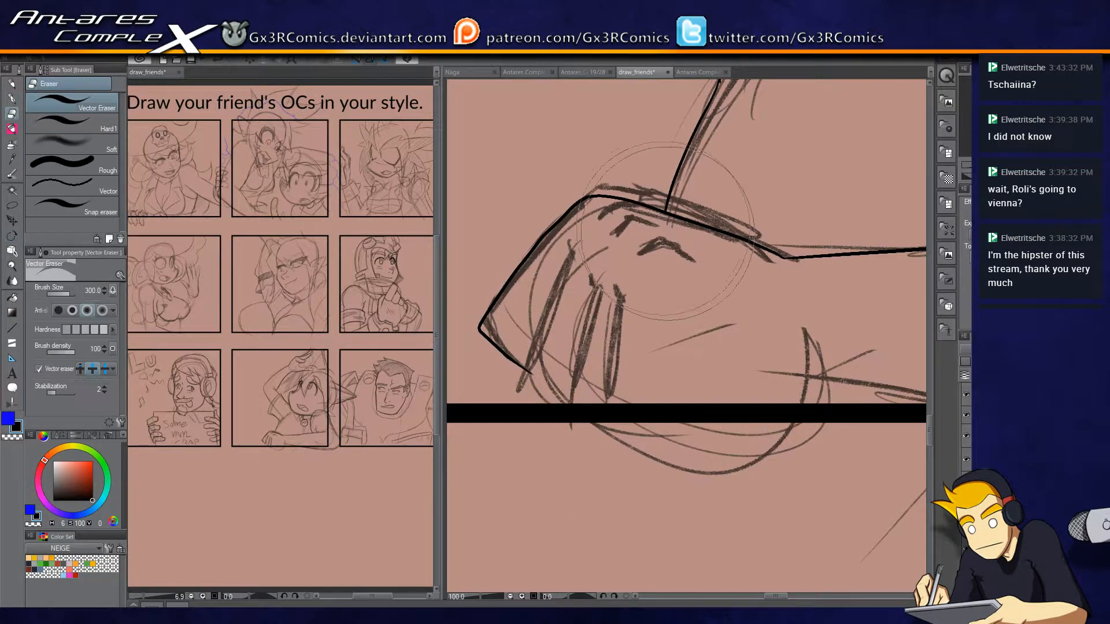
{"action": "key", "text": "p"}
{"action": "mouse_move", "coordinate": [572, 259]}
{"action": "left_mouse_down"}
{"action": "mouse_move", "coordinate": [516, 382]}
{"action": "mouse_move", "coordinate": [548, 405]}
{"action": "mouse_move", "coordinate": [527, 377]}
{"action": "left_mouse_up"}
{"action": "key", "text": "e"}
{"action": "key", "text": "p"}
{"action": "left_click_drag", "start_coordinate": [598, 292], "coordinate": [572, 406]}
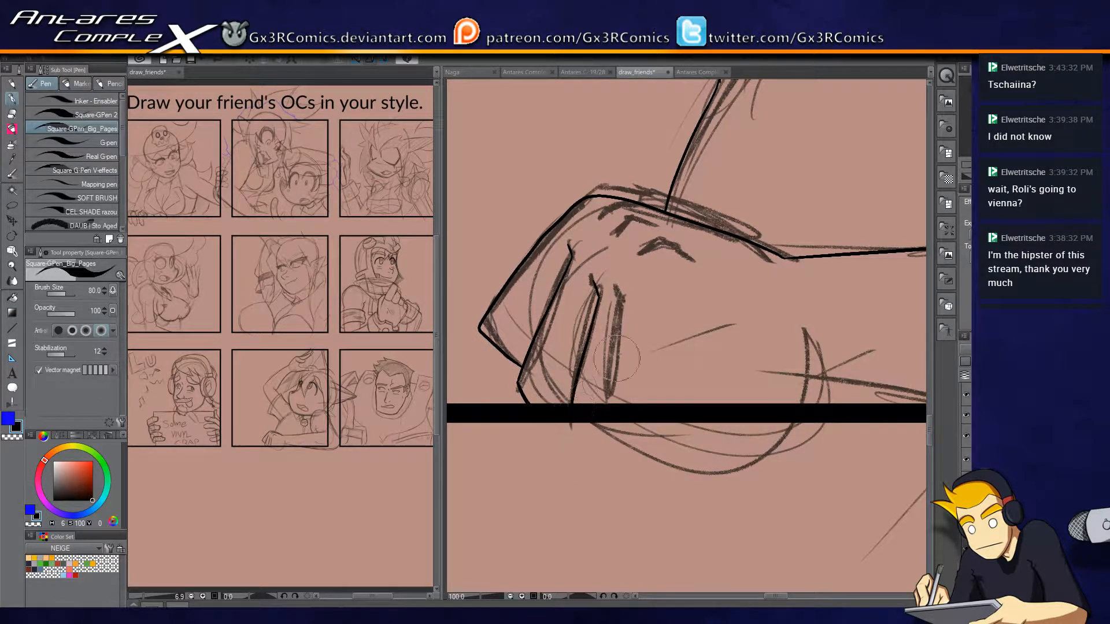
{"action": "left_click_drag", "start_coordinate": [633, 321], "coordinate": [607, 459]}
{"action": "key", "text": "e"}
{"action": "key", "text": "p"}
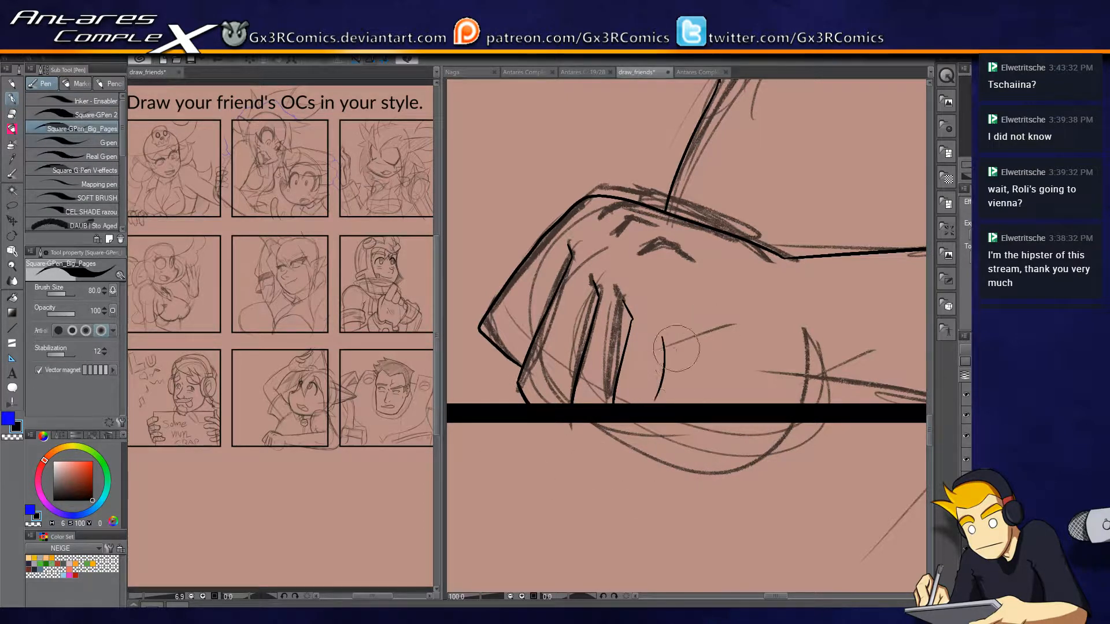
Ink the curved palm edges and the forearm's lower edge to the panel's lower border, and erase the overlap at the wrist.
{"action": "mouse_move", "coordinate": [676, 334]}
{"action": "left_mouse_down"}
{"action": "mouse_move", "coordinate": [654, 392]}
{"action": "mouse_move", "coordinate": [610, 408]}
{"action": "left_mouse_up"}
{"action": "mouse_move", "coordinate": [603, 341]}
{"action": "left_mouse_down"}
{"action": "mouse_move", "coordinate": [631, 362]}
{"action": "mouse_move", "coordinate": [625, 390]}
{"action": "mouse_move", "coordinate": [577, 384]}
{"action": "left_mouse_up"}
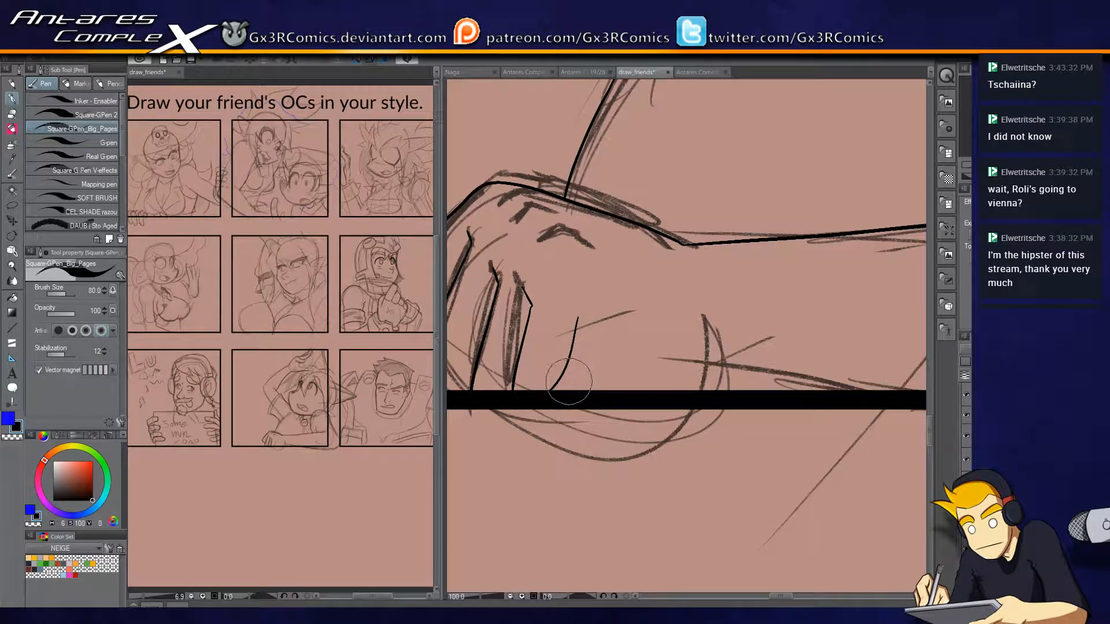
{"action": "mouse_move", "coordinate": [577, 339]}
{"action": "left_mouse_down"}
{"action": "mouse_move", "coordinate": [602, 390]}
{"action": "mouse_move", "coordinate": [571, 369]}
{"action": "mouse_move", "coordinate": [651, 327]}
{"action": "left_mouse_up"}
{"action": "left_click_drag", "start_coordinate": [733, 358], "coordinate": [634, 343]}
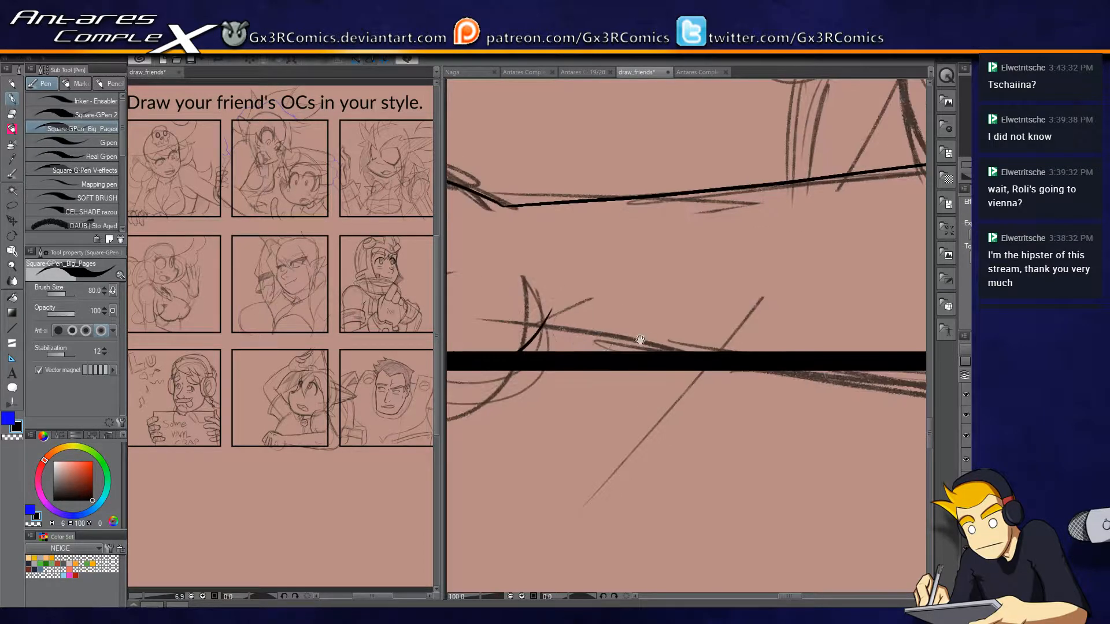
{"action": "key", "text": "e"}
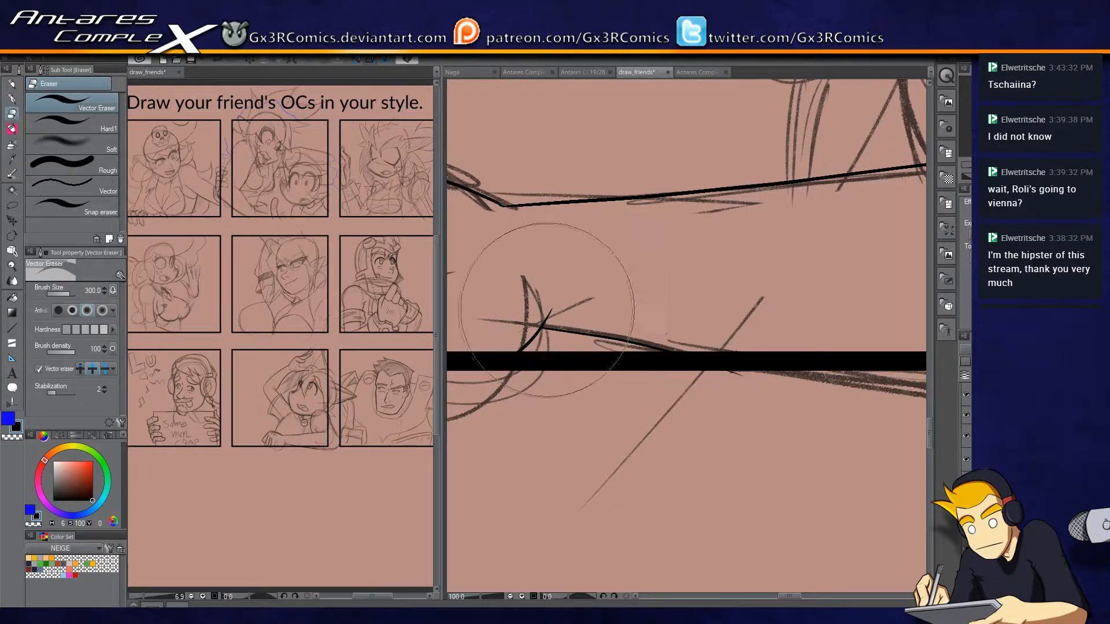
{"action": "left_click_drag", "start_coordinate": [735, 378], "coordinate": [608, 358]}
{"action": "key", "text": "p"}
Ink the two hanging cord lines from the pendant to the forearm and the torso's curved side edge, trimming the cord ends.
{"action": "left_click_drag", "start_coordinate": [807, 331], "coordinate": [570, 422]}
{"action": "left_click_drag", "start_coordinate": [613, 362], "coordinate": [629, 455]}
{"action": "left_click_drag", "start_coordinate": [573, 289], "coordinate": [598, 383]}
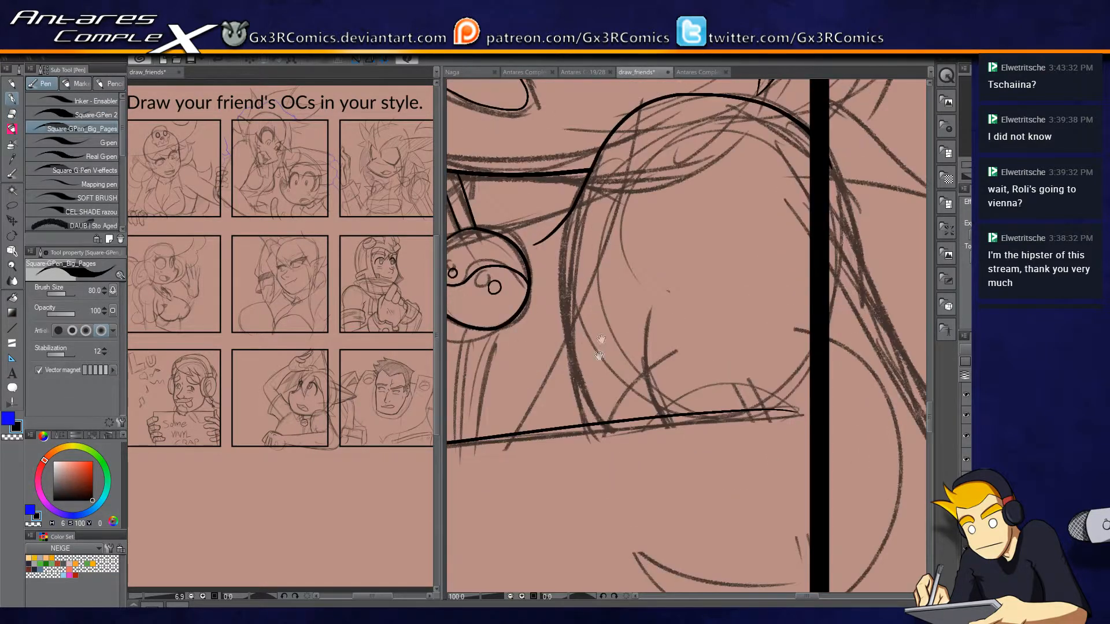
{"action": "mouse_move", "coordinate": [601, 463]}
{"action": "left_mouse_down"}
{"action": "mouse_move", "coordinate": [545, 300]}
{"action": "mouse_move", "coordinate": [591, 276]}
{"action": "mouse_move", "coordinate": [570, 437]}
{"action": "left_mouse_up"}
{"action": "left_click_drag", "start_coordinate": [566, 283], "coordinate": [552, 439]}
{"action": "key", "text": "e"}
{"action": "left_click", "coordinate": [554, 428]}
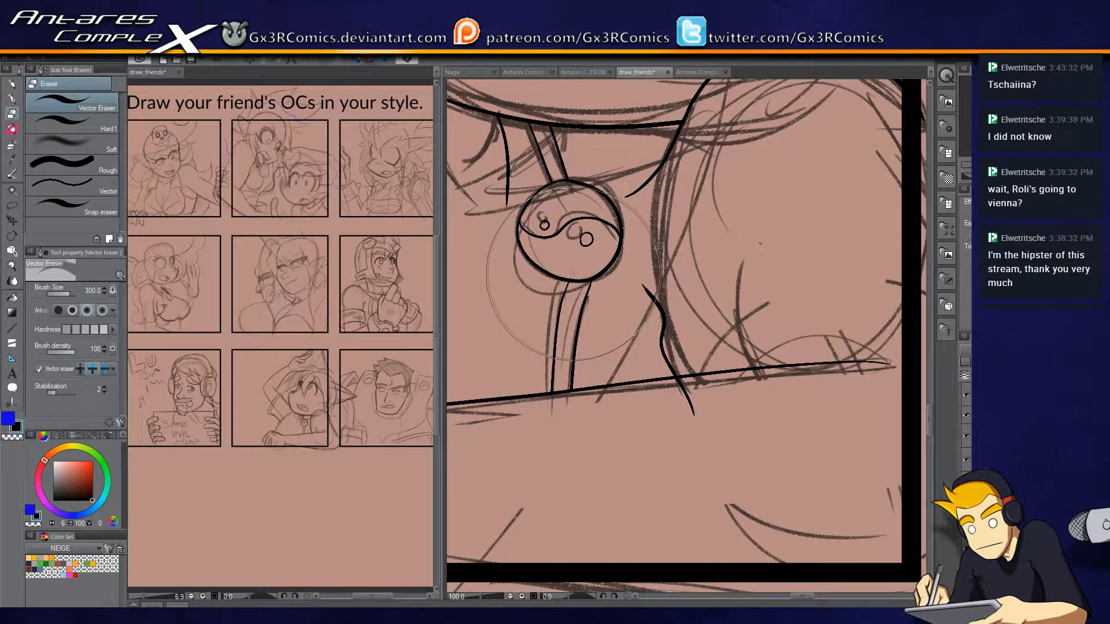
Erase the end of the torso's side line that crosses below the forearm's upper edge.
{"action": "key", "text": "p"}
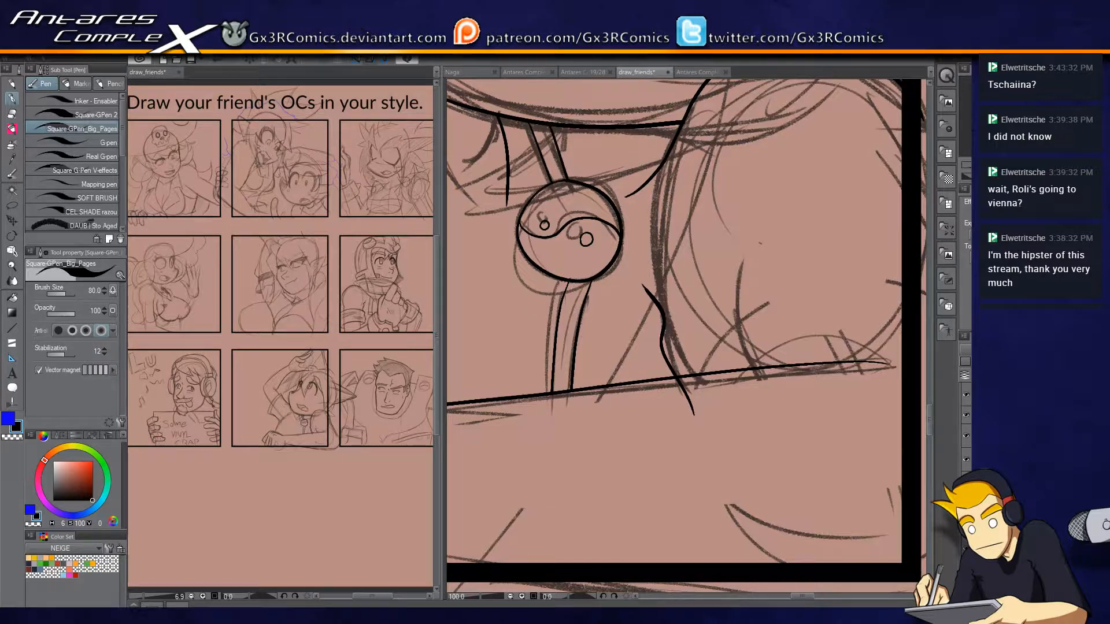
{"action": "key", "text": "e"}
{"action": "left_click", "coordinate": [690, 407]}
{"action": "key", "text": "p"}
Extend the forearm's upper edge to the panel's vertical border and erase the bit that overshoots into the gutter.
{"action": "left_click_drag", "start_coordinate": [793, 408], "coordinate": [584, 365]}
{"action": "left_click_drag", "start_coordinate": [675, 319], "coordinate": [739, 345]}
{"action": "key", "text": "ctrl+z"}
{"action": "left_click_drag", "start_coordinate": [676, 321], "coordinate": [727, 335]}
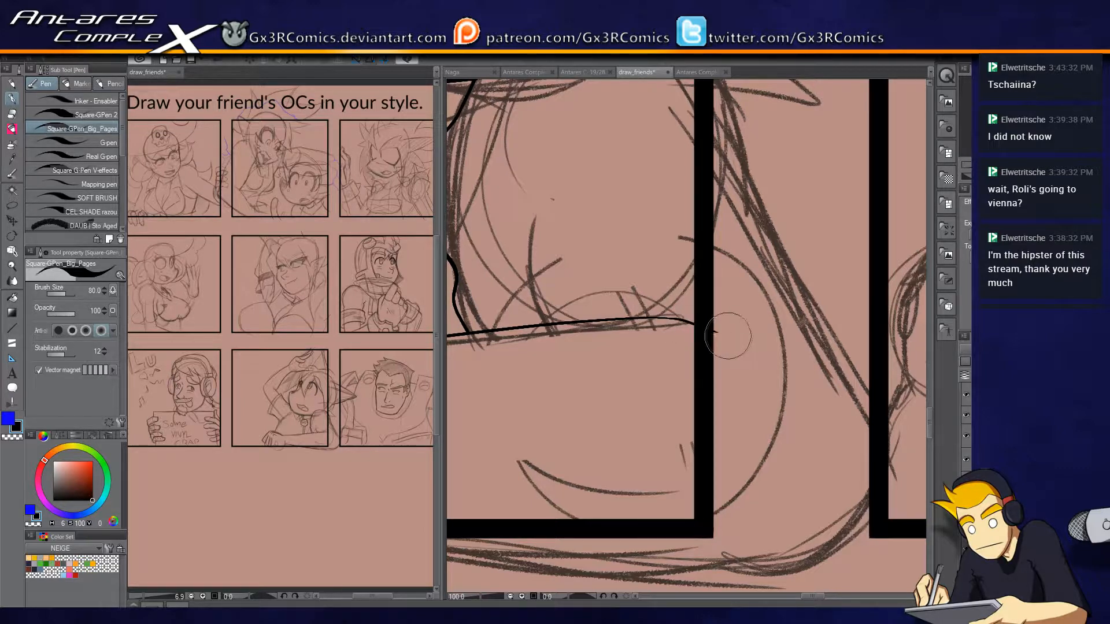
{"action": "key", "text": "w"}
{"action": "key", "text": "p"}
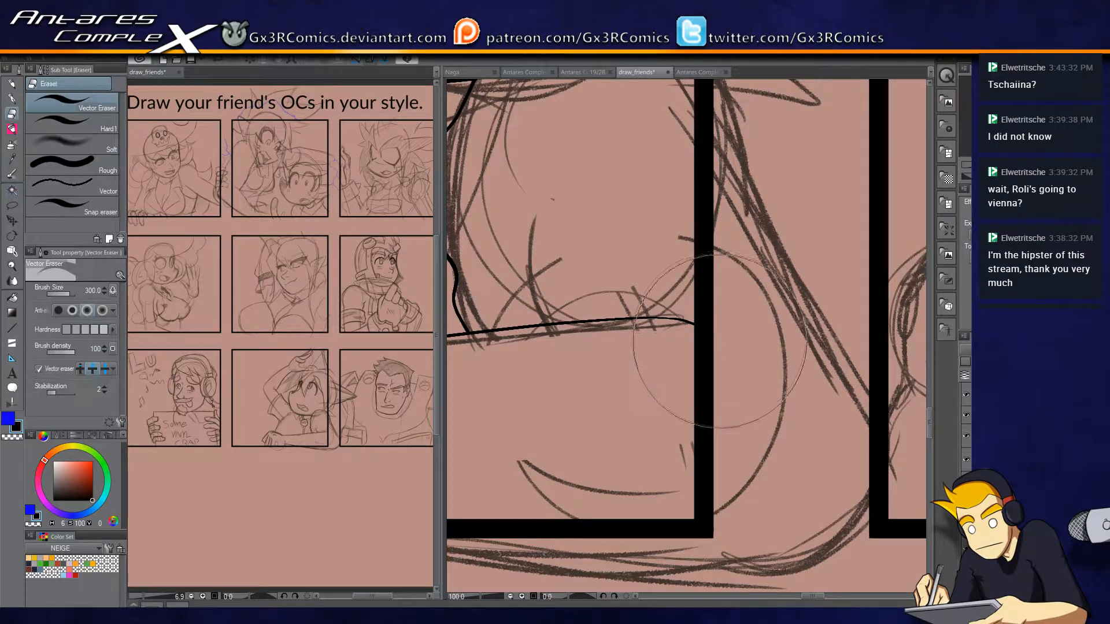
Try extending the panel's lower border into the gutter with a straight line and erase the added piece.
{"action": "key", "text": "i"}
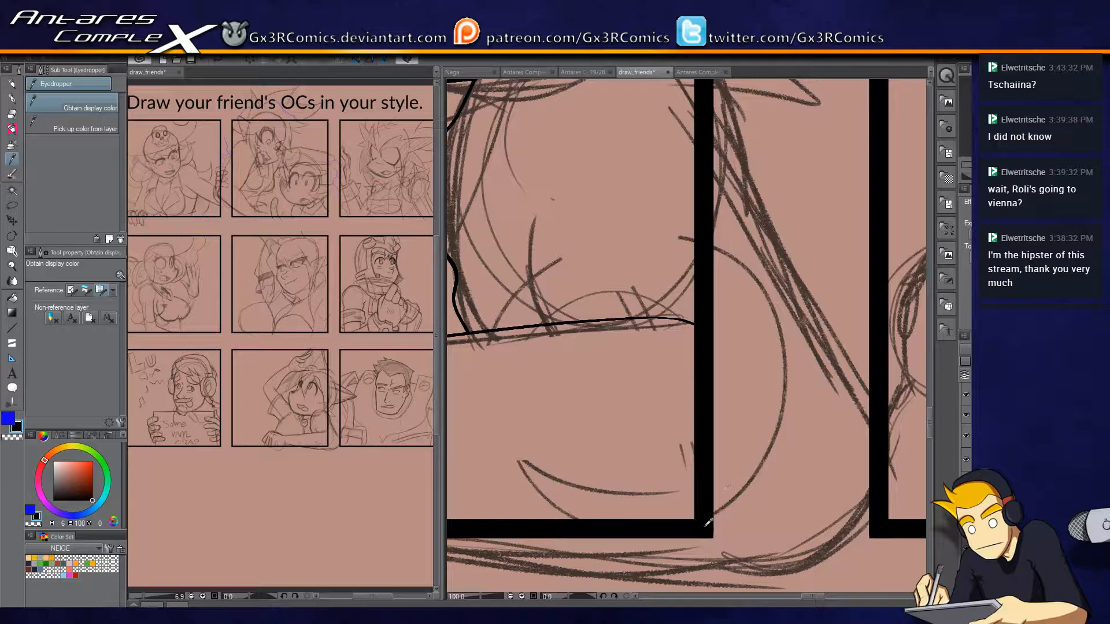
{"action": "key", "text": "u"}
{"action": "scroll", "coordinate": [705, 524], "scroll_direction": "down", "scroll_amount": 3}
{"action": "left_click_drag", "start_coordinate": [578, 499], "coordinate": [715, 398]}
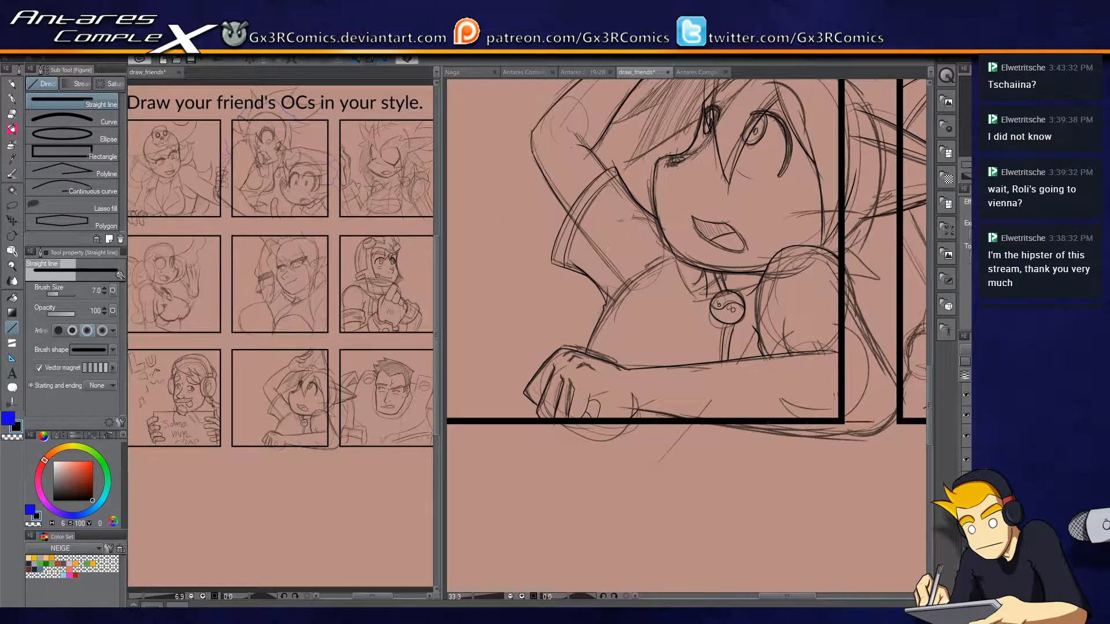
{"action": "left_click_drag", "start_coordinate": [849, 399], "coordinate": [674, 501]}
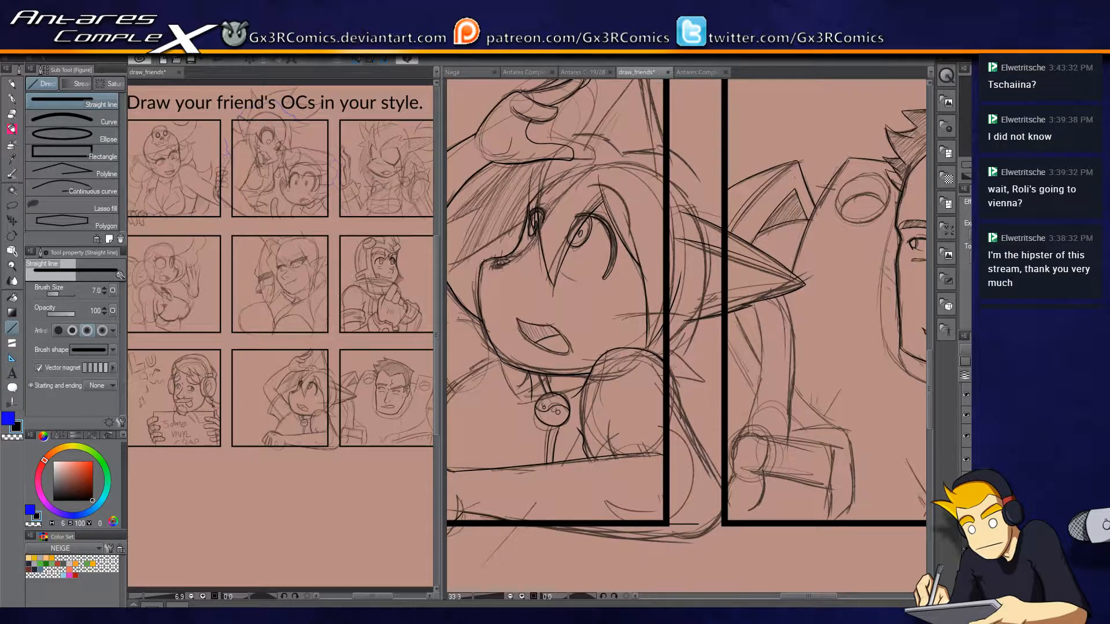
{"action": "left_click_drag", "start_coordinate": [684, 450], "coordinate": [679, 304]}
{"action": "scroll", "coordinate": [687, 379], "scroll_direction": "up", "scroll_amount": 1}
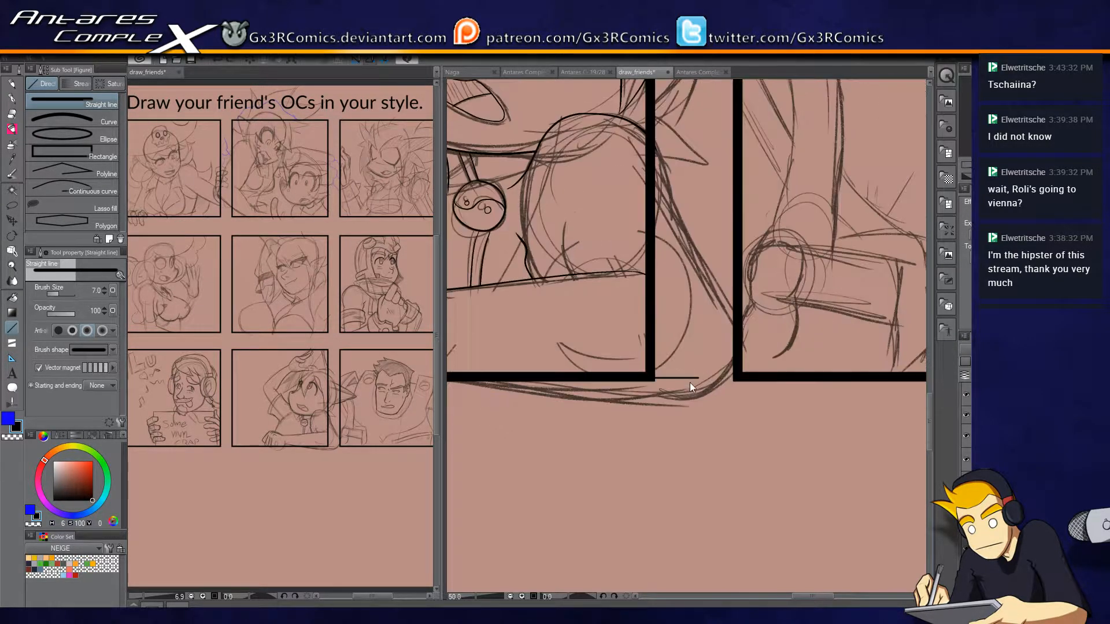
{"action": "key", "text": "e"}
{"action": "left_click_drag", "start_coordinate": [675, 363], "coordinate": [695, 403]}
Ink the upper arm's outer edge from the panel border down to the elbow and join it to the forearm's extended upper edge.
{"action": "left_click_drag", "start_coordinate": [576, 419], "coordinate": [833, 370]}
{"action": "left_click_drag", "start_coordinate": [600, 350], "coordinate": [753, 344]}
{"action": "left_click_drag", "start_coordinate": [890, 290], "coordinate": [595, 411]}
{"action": "scroll", "coordinate": [724, 300], "scroll_direction": "up", "scroll_amount": 2}
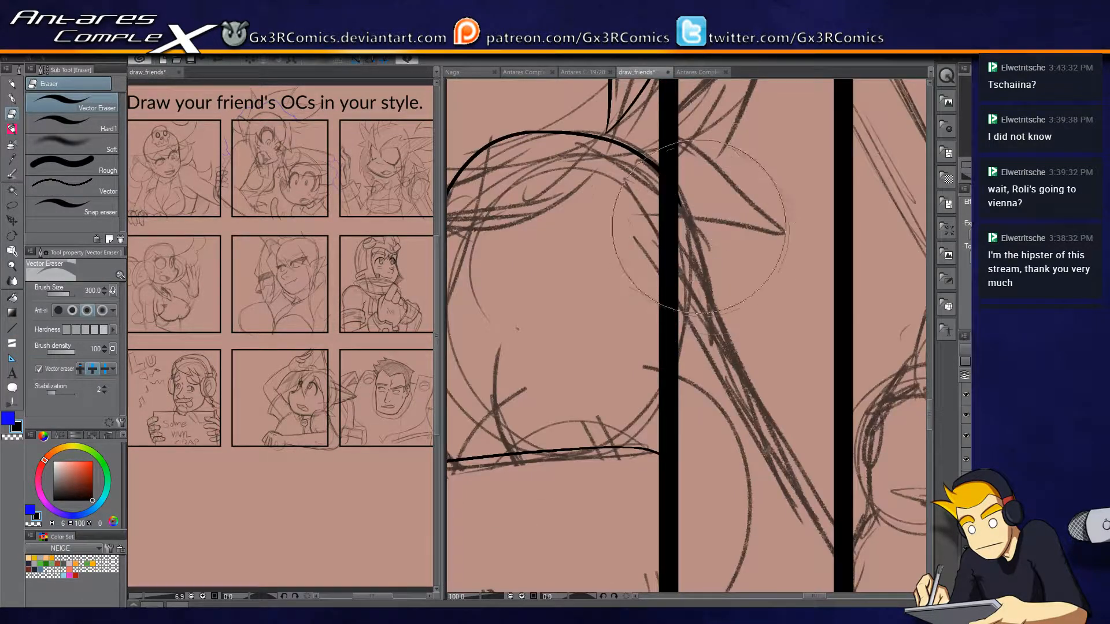
{"action": "key", "text": "p"}
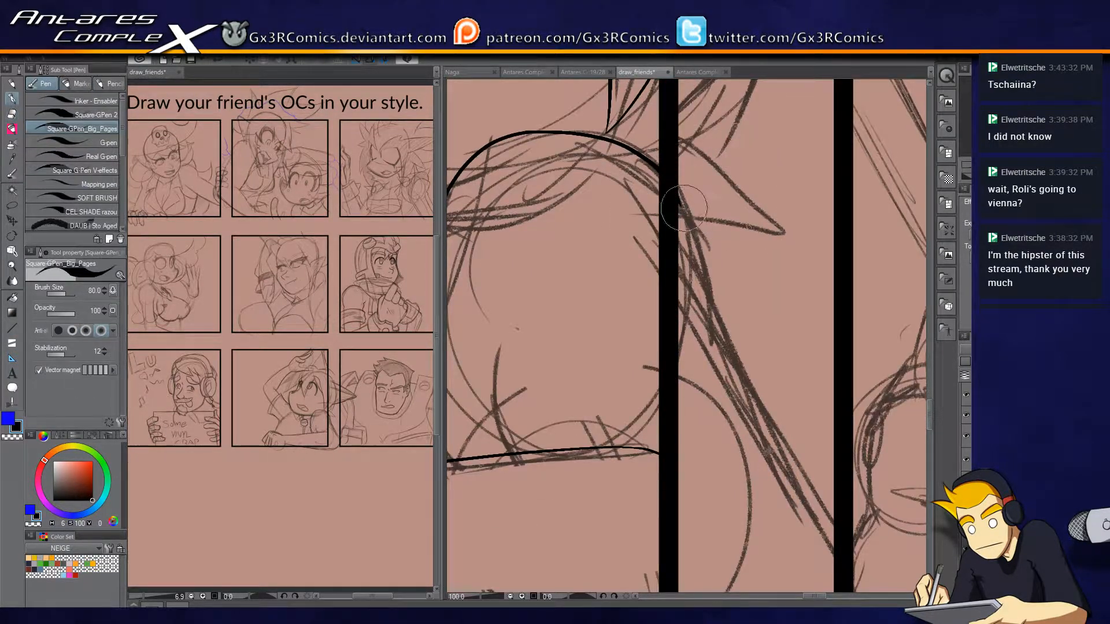
{"action": "mouse_move", "coordinate": [682, 204]}
{"action": "left_mouse_down"}
{"action": "mouse_move", "coordinate": [706, 296]}
{"action": "mouse_move", "coordinate": [671, 204]}
{"action": "mouse_move", "coordinate": [771, 381]}
{"action": "left_mouse_up"}
{"action": "key", "text": "ctrl+z"}
{"action": "mouse_move", "coordinate": [542, 337]}
{"action": "left_mouse_down"}
{"action": "mouse_move", "coordinate": [683, 374]}
{"action": "mouse_move", "coordinate": [875, 338]}
{"action": "left_mouse_up"}
{"action": "key", "text": "ctrl+z"}
{"action": "mouse_move", "coordinate": [634, 356]}
{"action": "left_mouse_down"}
{"action": "mouse_move", "coordinate": [750, 330]}
{"action": "mouse_move", "coordinate": [858, 334]}
{"action": "mouse_move", "coordinate": [764, 292]}
{"action": "left_mouse_up"}
{"action": "left_click_drag", "start_coordinate": [681, 131], "coordinate": [766, 276]}
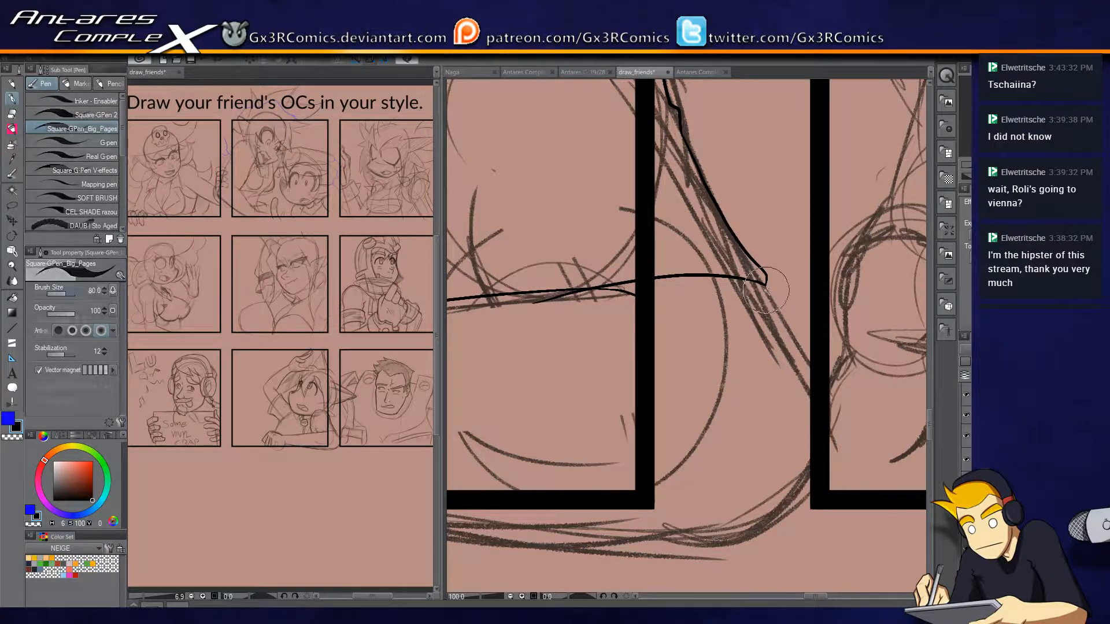
Ink the elbow's outer edge across the gutter and around its rounded corner into the forearm's underside.
{"action": "key", "text": "w"}
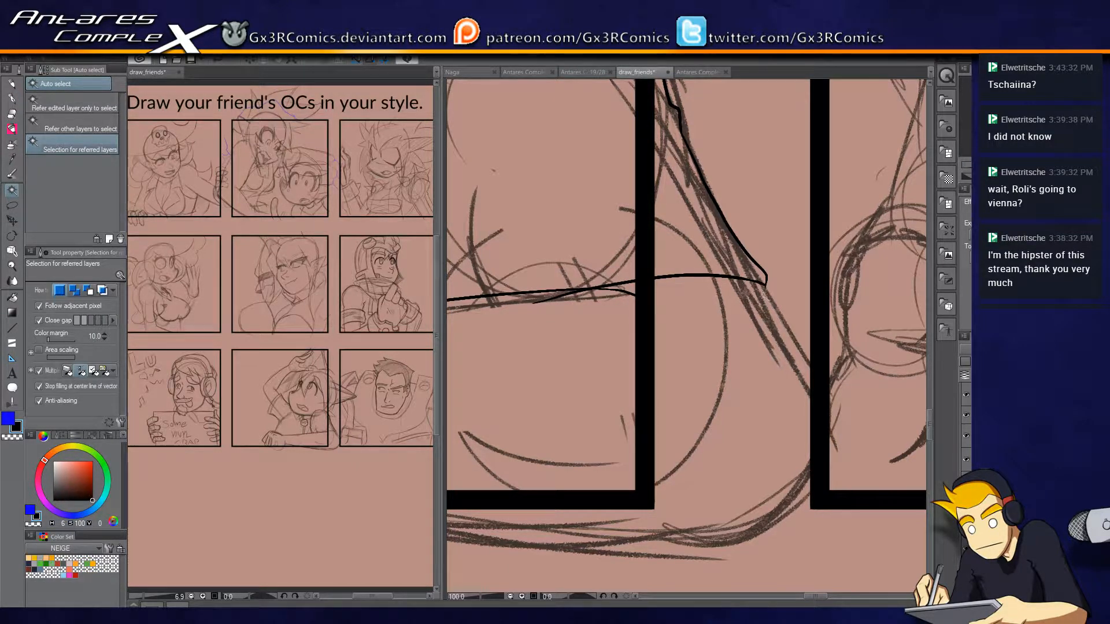
{"action": "key", "text": "e"}
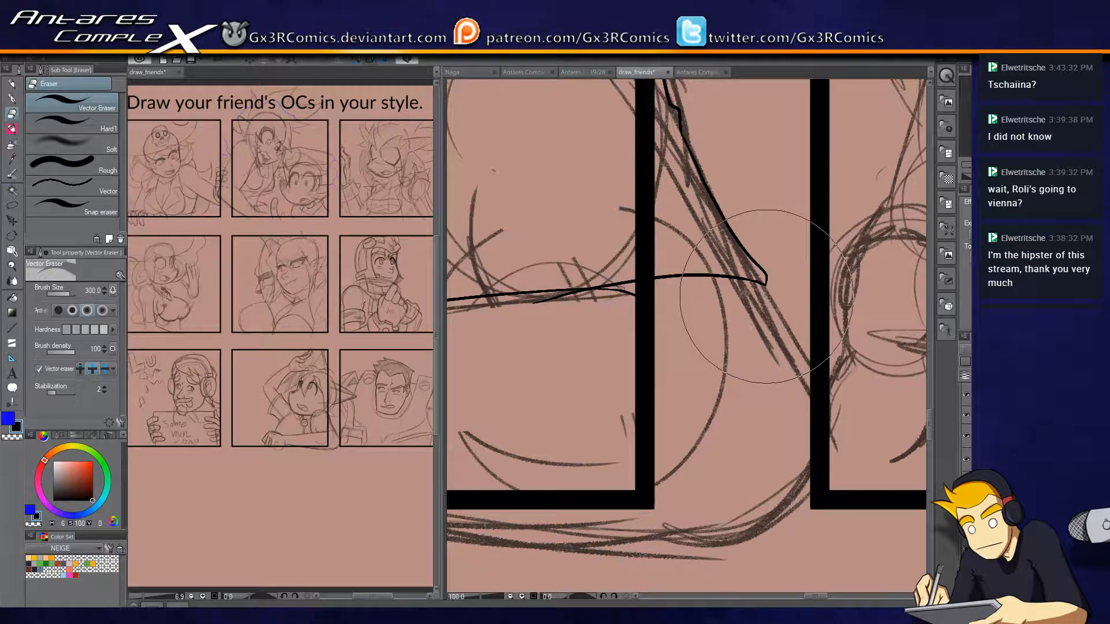
{"action": "key", "text": "p"}
{"action": "left_click_drag", "start_coordinate": [765, 284], "coordinate": [824, 412]}
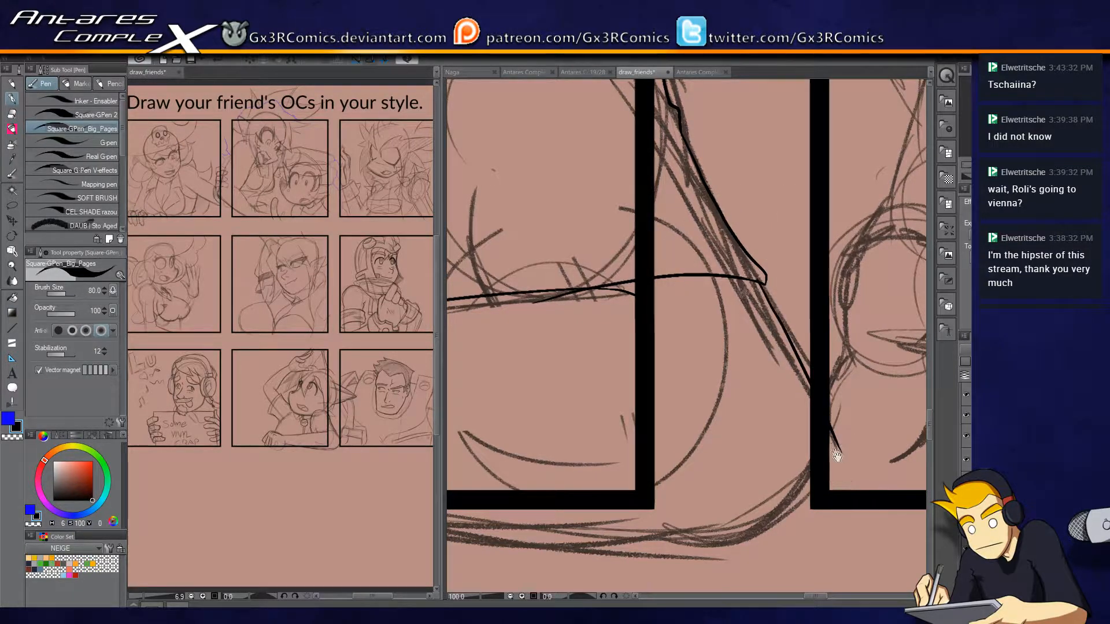
{"action": "left_click_drag", "start_coordinate": [840, 456], "coordinate": [795, 302]}
{"action": "key", "text": "ctrl+z"}
{"action": "mouse_move", "coordinate": [719, 130]}
{"action": "left_mouse_down"}
{"action": "mouse_move", "coordinate": [789, 311]}
{"action": "mouse_move", "coordinate": [717, 375]}
{"action": "mouse_move", "coordinate": [675, 382]}
{"action": "left_mouse_up"}
{"action": "mouse_move", "coordinate": [599, 398]}
{"action": "left_mouse_down"}
{"action": "mouse_move", "coordinate": [801, 396]}
{"action": "mouse_move", "coordinate": [693, 345]}
{"action": "mouse_move", "coordinate": [498, 320]}
{"action": "left_mouse_up"}
{"action": "mouse_move", "coordinate": [670, 369]}
{"action": "left_mouse_down"}
{"action": "mouse_move", "coordinate": [872, 379]}
{"action": "mouse_move", "coordinate": [553, 333]}
{"action": "left_mouse_up"}
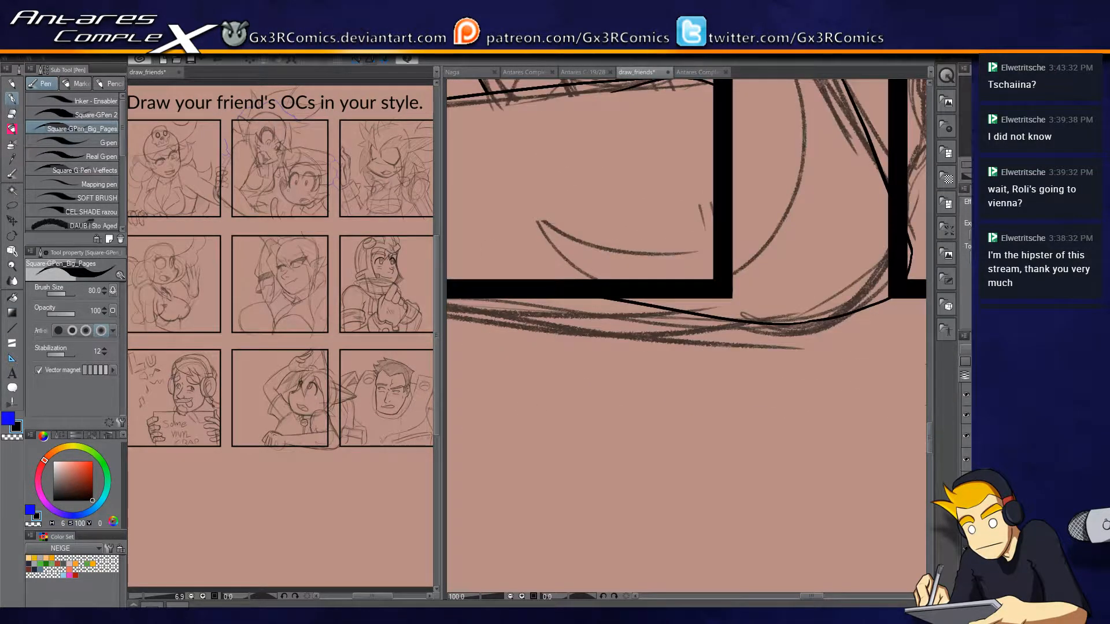
Hide the panel borders and undo the stroke along the forearm's underside.
{"action": "left_click", "coordinate": [968, 419]}
{"action": "left_click_drag", "start_coordinate": [634, 390], "coordinate": [907, 380]}
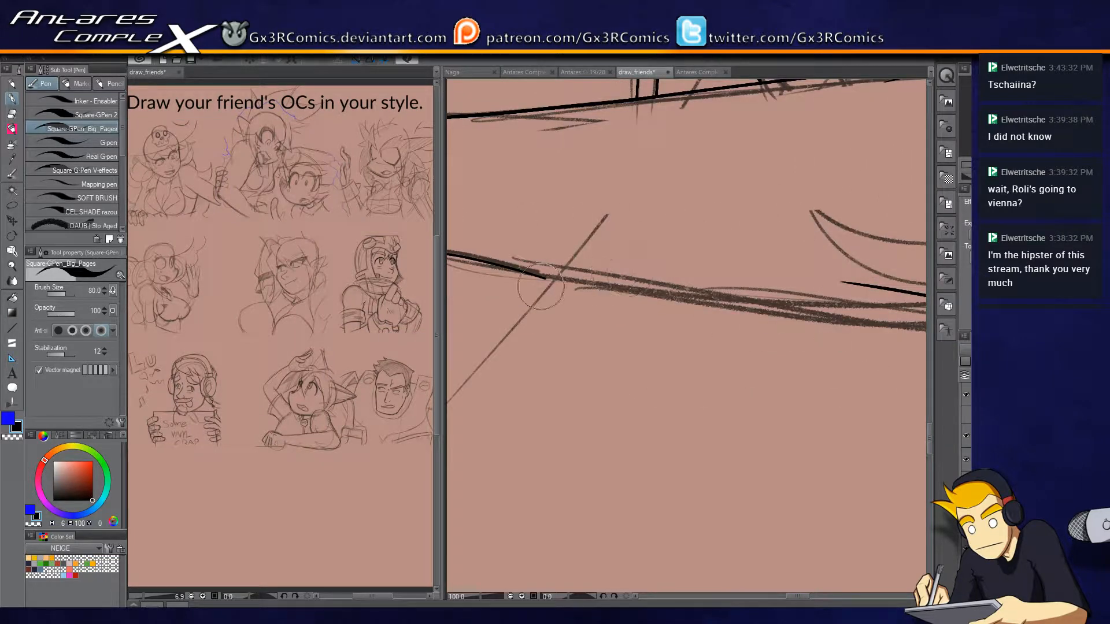
{"action": "left_click_drag", "start_coordinate": [845, 303], "coordinate": [611, 313]}
{"action": "key", "text": "ctrl+z"}
{"action": "scroll", "coordinate": [806, 349], "scroll_direction": "up", "scroll_amount": 1}
{"action": "scroll", "coordinate": [804, 351], "scroll_direction": "down", "scroll_amount": 2}
{"action": "scroll", "coordinate": [803, 350], "scroll_direction": "down", "scroll_amount": 1}
{"action": "left_click_drag", "start_coordinate": [735, 355], "coordinate": [601, 361]}
{"action": "scroll", "coordinate": [747, 351], "scroll_direction": "up", "scroll_amount": 1}
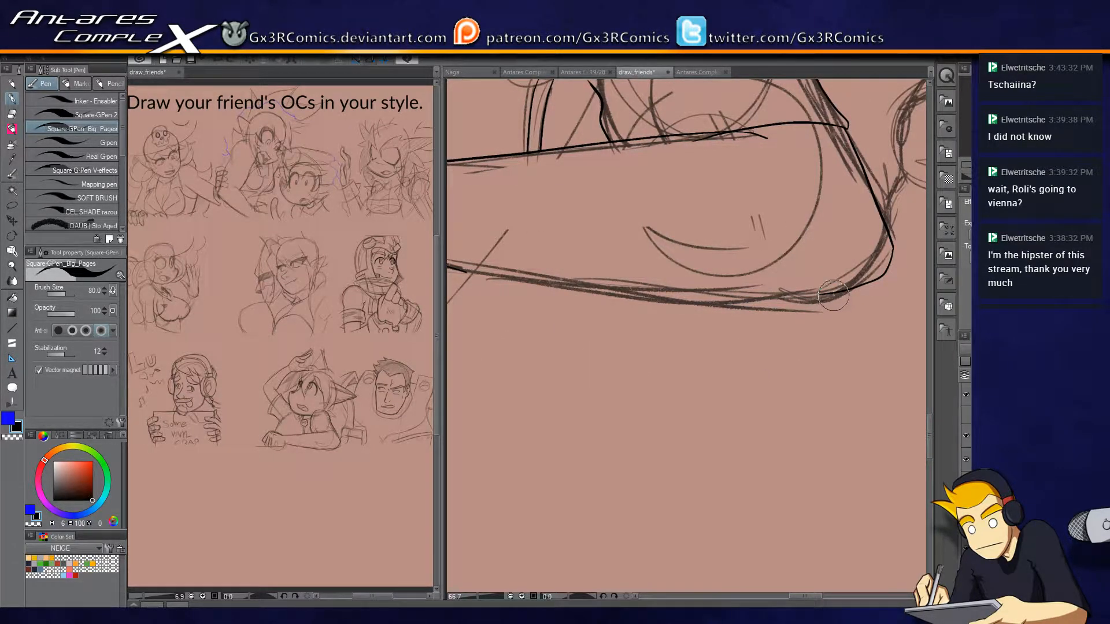
Try several long strokes for the forearm's lower edge between the elbow and the wrist, undoing each one.
{"action": "mouse_move", "coordinate": [846, 290]}
{"action": "left_mouse_down"}
{"action": "mouse_move", "coordinate": [651, 301]}
{"action": "mouse_move", "coordinate": [497, 285]}
{"action": "left_mouse_up"}
{"action": "key", "text": "ctrl+z"}
{"action": "left_click_drag", "start_coordinate": [826, 293], "coordinate": [537, 281]}
{"action": "key", "text": "ctrl+z"}
{"action": "mouse_move", "coordinate": [631, 291]}
{"action": "left_mouse_down"}
{"action": "mouse_move", "coordinate": [806, 322]}
{"action": "mouse_move", "coordinate": [720, 312]}
{"action": "left_mouse_up"}
{"action": "mouse_move", "coordinate": [883, 302]}
{"action": "left_mouse_down"}
{"action": "mouse_move", "coordinate": [682, 302]}
{"action": "mouse_move", "coordinate": [503, 283]}
{"action": "left_mouse_up"}
{"action": "key", "text": "ctrl+z"}
{"action": "mouse_move", "coordinate": [885, 302]}
{"action": "left_mouse_down"}
{"action": "mouse_move", "coordinate": [703, 306]}
{"action": "mouse_move", "coordinate": [498, 278]}
{"action": "mouse_move", "coordinate": [480, 286]}
{"action": "mouse_move", "coordinate": [640, 308]}
{"action": "left_mouse_up"}
{"action": "key", "text": "ctrl+z"}
{"action": "left_click_drag", "start_coordinate": [509, 269], "coordinate": [792, 310]}
{"action": "key", "text": "ctrl+z"}
{"action": "left_click_drag", "start_coordinate": [523, 276], "coordinate": [653, 288]}
{"action": "key", "text": "ctrl+z"}
Ink the forearm's lower edge from the wrist to the elbow so it joins the rounded elbow corner.
{"action": "left_click_drag", "start_coordinate": [570, 311], "coordinate": [744, 300]}
{"action": "key", "text": "e"}
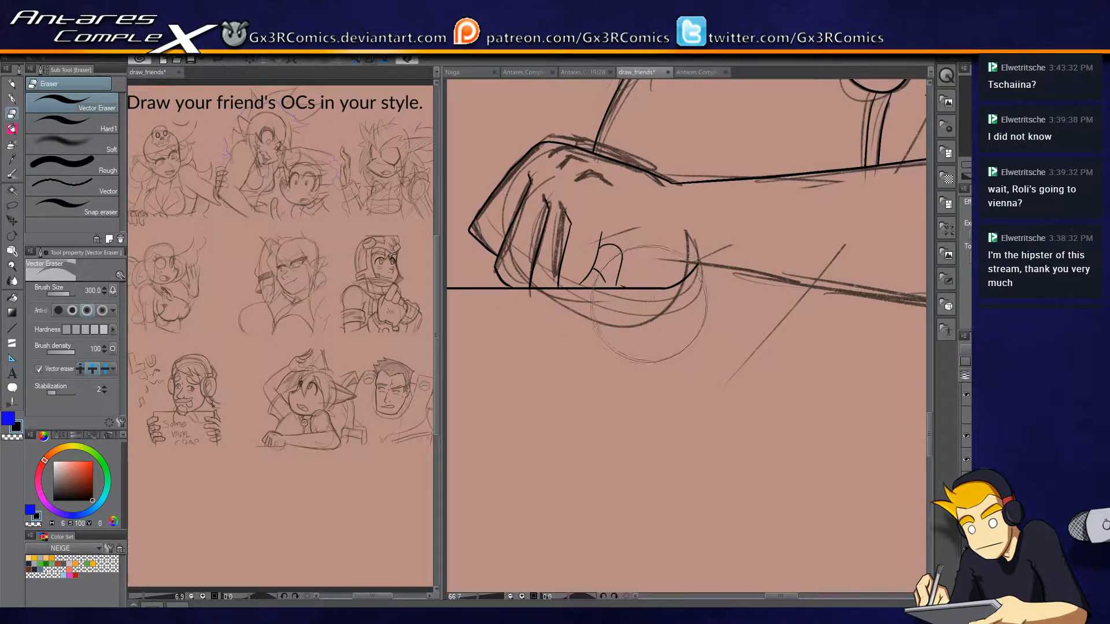
{"action": "key", "text": "p"}
{"action": "left_click_drag", "start_coordinate": [772, 380], "coordinate": [599, 338]}
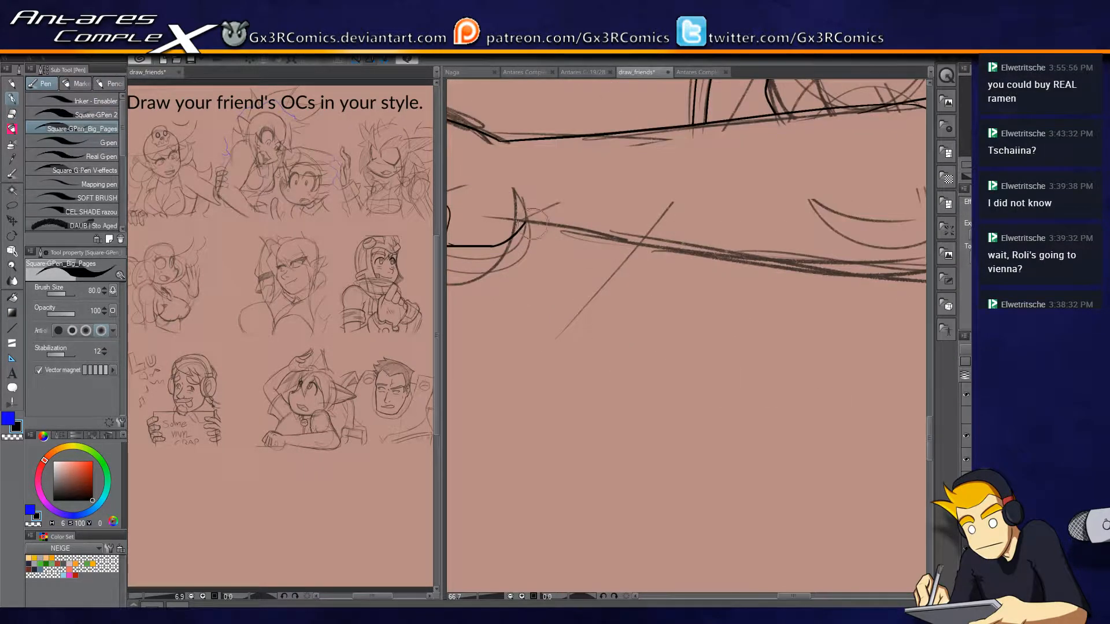
{"action": "left_click_drag", "start_coordinate": [546, 227], "coordinate": [827, 272]}
{"action": "mouse_move", "coordinate": [717, 263]}
{"action": "left_mouse_down"}
{"action": "mouse_move", "coordinate": [609, 265]}
{"action": "mouse_move", "coordinate": [682, 269]}
{"action": "left_mouse_up"}
{"action": "key", "text": "ctrl+z"}
{"action": "mouse_move", "coordinate": [489, 230]}
{"action": "left_mouse_down"}
{"action": "mouse_move", "coordinate": [873, 284]}
{"action": "mouse_move", "coordinate": [669, 279]}
{"action": "mouse_move", "coordinate": [755, 278]}
{"action": "mouse_move", "coordinate": [812, 257]}
{"action": "left_mouse_up"}
{"action": "key", "text": "e"}
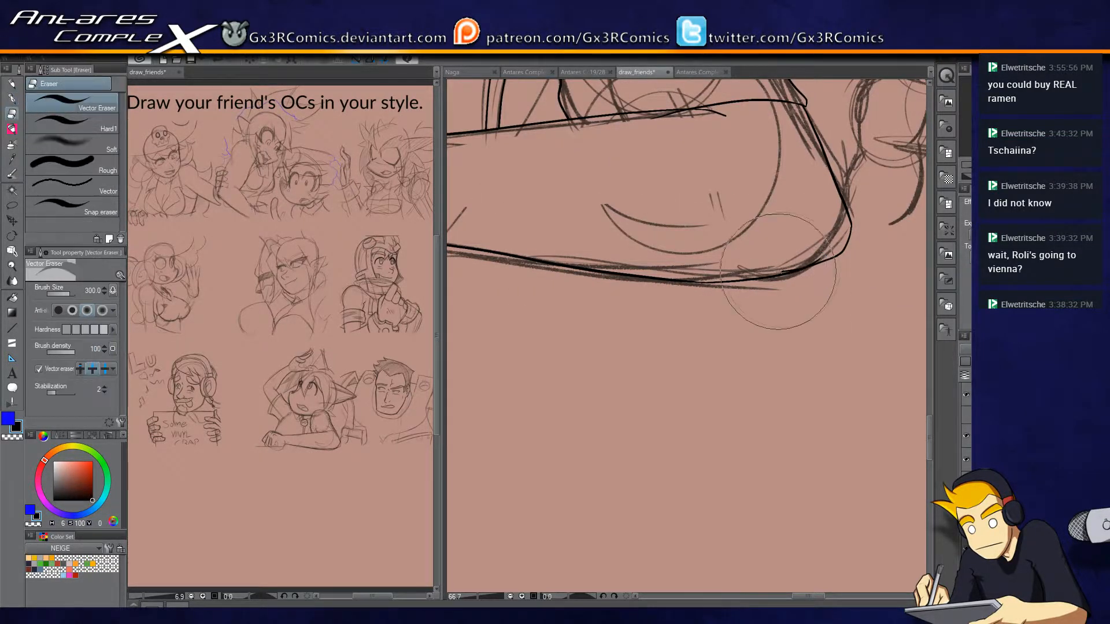
{"action": "key", "text": "p"}
{"action": "key", "text": "e"}
{"action": "key", "text": "p"}
Ink the short neck line below the chin, beside the pendant's cord.
{"action": "mouse_move", "coordinate": [650, 167]}
{"action": "left_mouse_down"}
{"action": "mouse_move", "coordinate": [582, 376]}
{"action": "mouse_move", "coordinate": [605, 400]}
{"action": "left_mouse_up"}
{"action": "left_click_drag", "start_coordinate": [610, 298], "coordinate": [744, 292]}
{"action": "left_click_drag", "start_coordinate": [549, 296], "coordinate": [706, 329]}
{"action": "left_click_drag", "start_coordinate": [594, 329], "coordinate": [572, 377]}
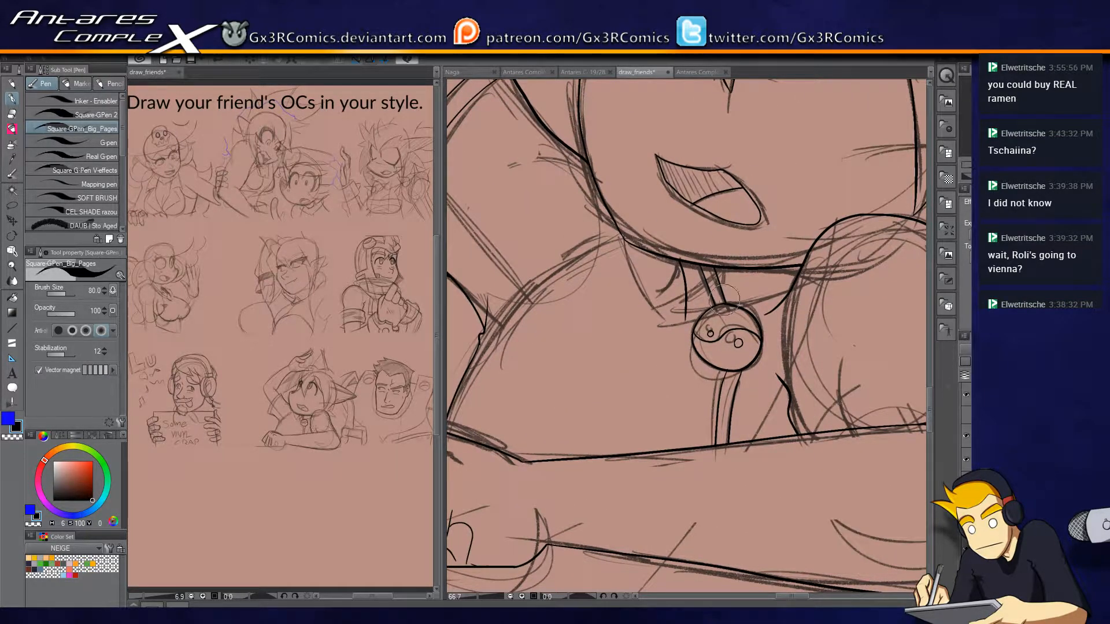
{"action": "left_click_drag", "start_coordinate": [643, 258], "coordinate": [672, 317]}
{"action": "mouse_move", "coordinate": [653, 282]}
{"action": "left_mouse_down"}
{"action": "mouse_move", "coordinate": [679, 335]}
{"action": "mouse_move", "coordinate": [620, 477]}
{"action": "left_mouse_up"}
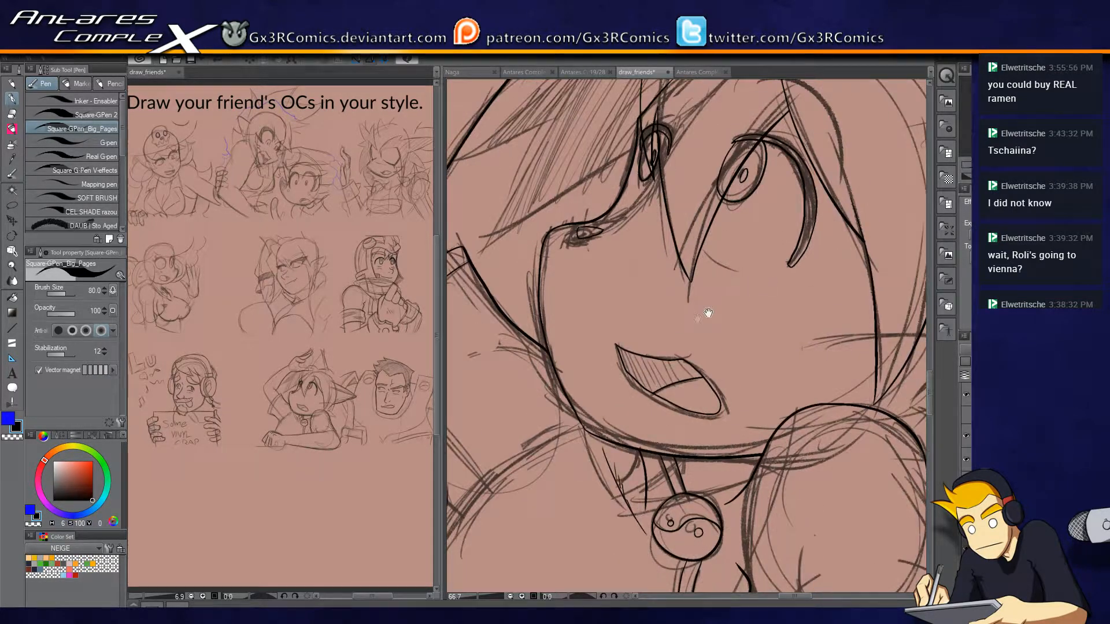
{"action": "left_click_drag", "start_coordinate": [751, 366], "coordinate": [675, 408]}
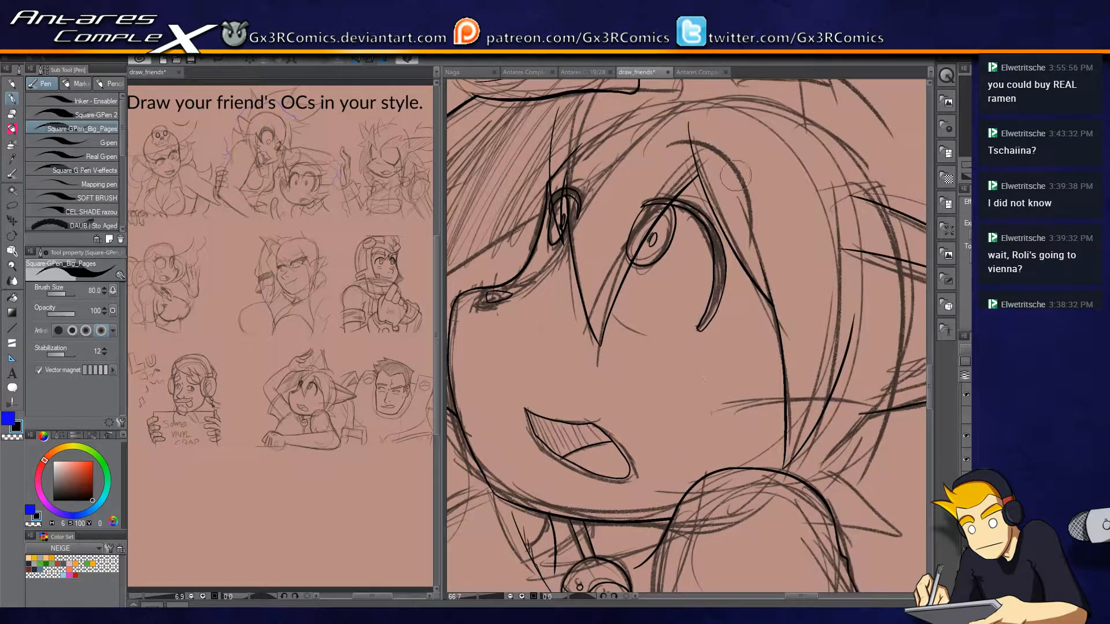
Ink the curved eyebrows above both of the open-mouthed character's eyes.
{"action": "left_click_drag", "start_coordinate": [662, 142], "coordinate": [746, 232]}
{"action": "left_click_drag", "start_coordinate": [659, 142], "coordinate": [749, 235]}
{"action": "left_click_drag", "start_coordinate": [529, 168], "coordinate": [624, 140]}
{"action": "left_click_drag", "start_coordinate": [590, 212], "coordinate": [699, 217]}
{"action": "left_click_drag", "start_coordinate": [644, 259], "coordinate": [741, 271]}
Ink the pointed hair locks beside the face and the lower edge of the bangs running to the far eye.
{"action": "key", "text": "ctrl+plus"}
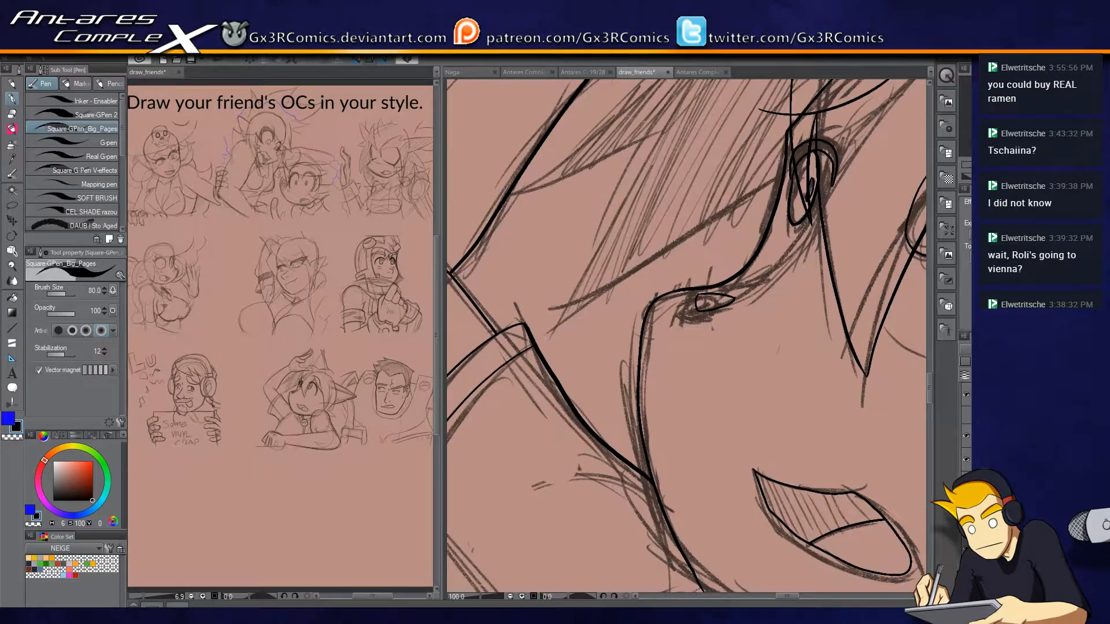
{"action": "left_click_drag", "start_coordinate": [700, 273], "coordinate": [671, 393]}
{"action": "mouse_move", "coordinate": [707, 118]}
{"action": "left_mouse_down"}
{"action": "mouse_move", "coordinate": [483, 315]}
{"action": "mouse_move", "coordinate": [574, 296]}
{"action": "mouse_move", "coordinate": [656, 252]}
{"action": "mouse_move", "coordinate": [521, 445]}
{"action": "mouse_move", "coordinate": [751, 326]}
{"action": "left_mouse_up"}
{"action": "key", "text": "e"}
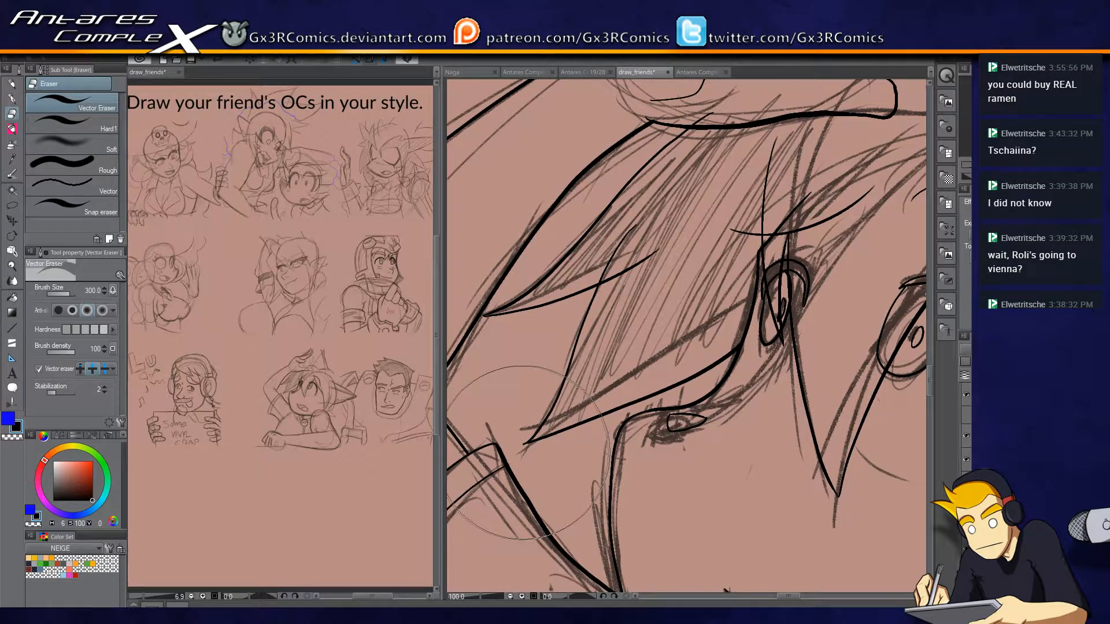
{"action": "key", "text": "p"}
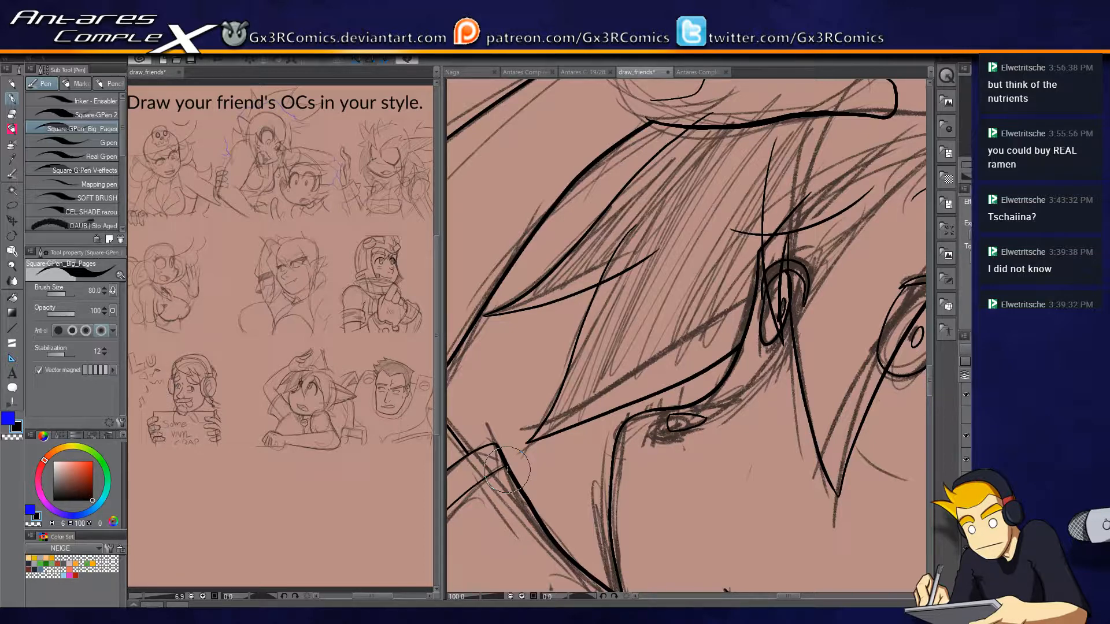
Erase the overlapping line ends where the side hair locks cross each other and the raised hand.
{"action": "key", "text": "e"}
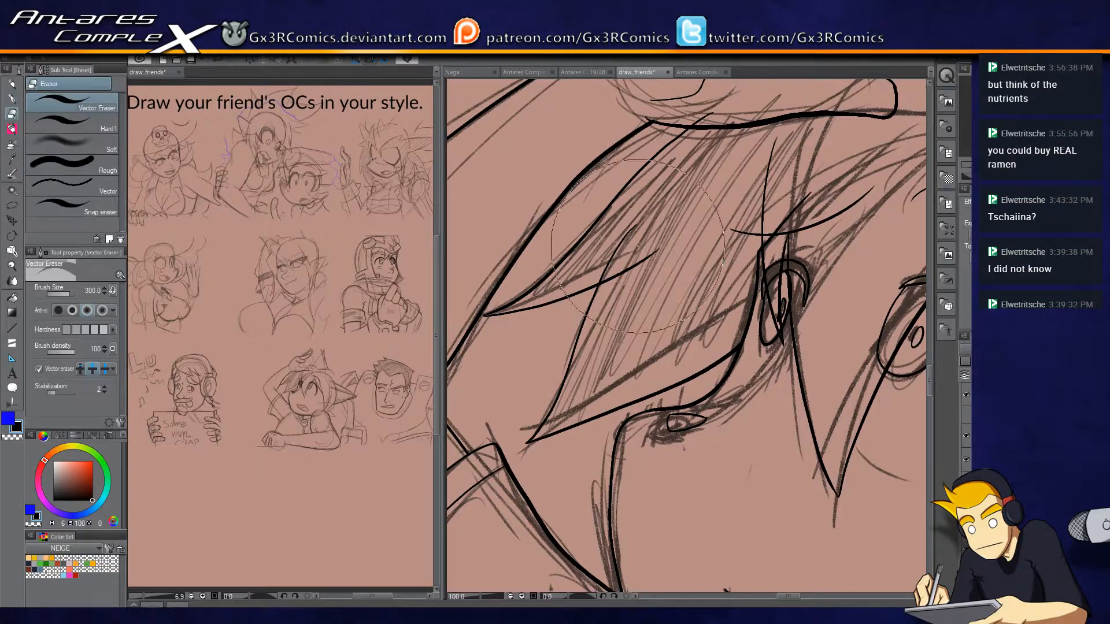
{"action": "left_click_drag", "start_coordinate": [620, 242], "coordinate": [643, 263]}
{"action": "key", "text": "p"}
{"action": "left_click_drag", "start_coordinate": [646, 141], "coordinate": [586, 287]}
{"action": "key", "text": "e"}
{"action": "left_click_drag", "start_coordinate": [632, 253], "coordinate": [650, 270]}
{"action": "key", "text": "p"}
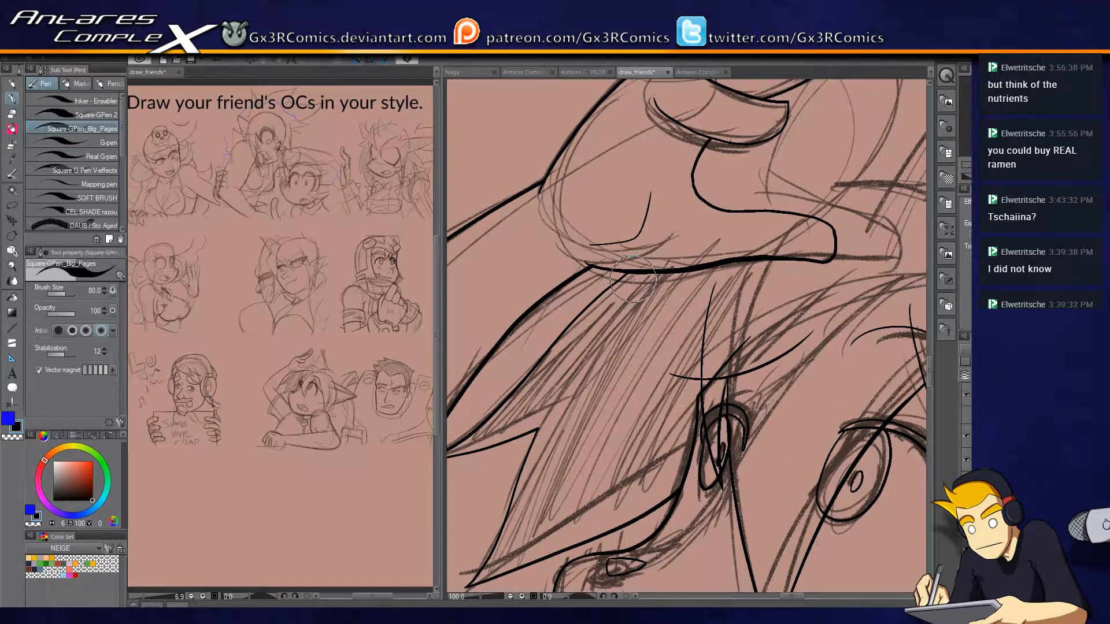
Ink the arched hair outline over the top of the head and down toward the pointed ear.
{"action": "left_click_drag", "start_coordinate": [756, 269], "coordinate": [510, 316]}
{"action": "left_click_drag", "start_coordinate": [753, 335], "coordinate": [571, 363]}
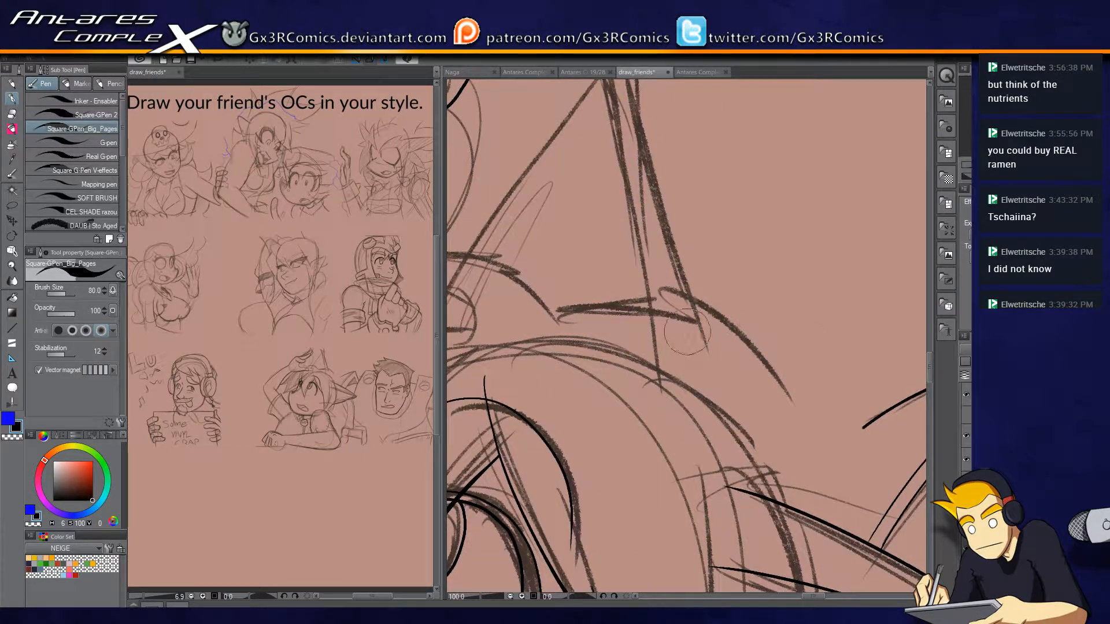
{"action": "scroll", "coordinate": [876, 428], "scroll_direction": "down", "scroll_amount": 1}
{"action": "left_click_drag", "start_coordinate": [870, 514], "coordinate": [727, 389]}
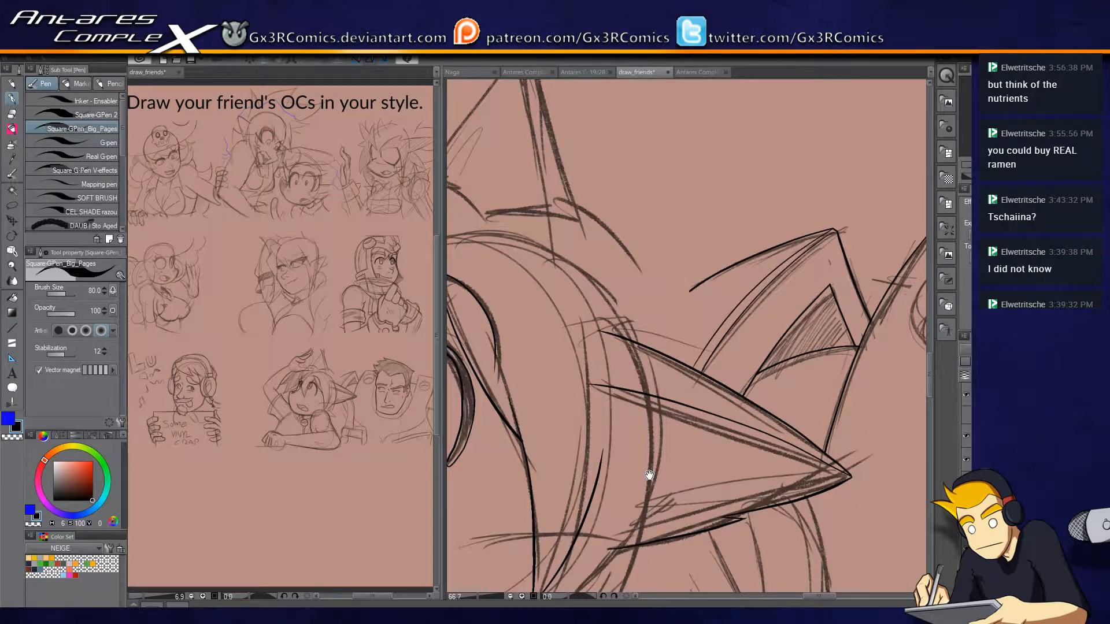
{"action": "left_click_drag", "start_coordinate": [597, 315], "coordinate": [689, 356]}
{"action": "scroll", "coordinate": [727, 390], "scroll_direction": "up", "scroll_amount": 1}
{"action": "left_click_drag", "start_coordinate": [539, 222], "coordinate": [687, 207]}
{"action": "mouse_move", "coordinate": [593, 170]}
{"action": "left_mouse_down"}
{"action": "mouse_move", "coordinate": [665, 144]}
{"action": "mouse_move", "coordinate": [752, 165]}
{"action": "mouse_move", "coordinate": [677, 154]}
{"action": "mouse_move", "coordinate": [717, 186]}
{"action": "mouse_move", "coordinate": [705, 162]}
{"action": "left_mouse_up"}
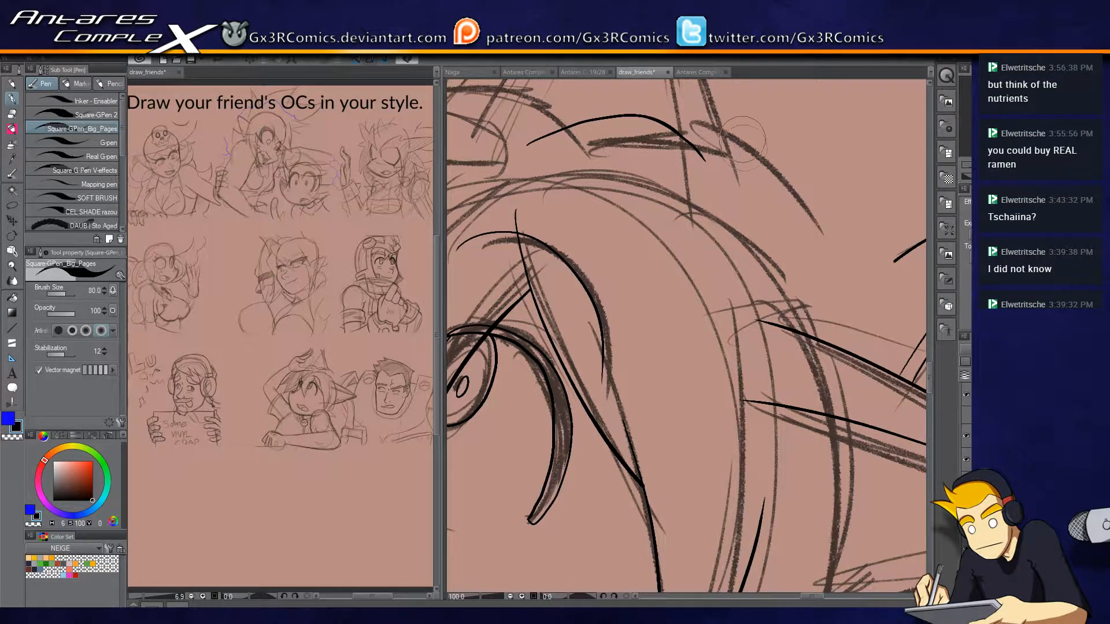
{"action": "mouse_move", "coordinate": [746, 151]}
{"action": "left_mouse_down"}
{"action": "mouse_move", "coordinate": [671, 145]}
{"action": "mouse_move", "coordinate": [713, 243]}
{"action": "left_mouse_up"}
{"action": "mouse_move", "coordinate": [733, 379]}
{"action": "left_mouse_down"}
{"action": "mouse_move", "coordinate": [688, 179]}
{"action": "mouse_move", "coordinate": [689, 269]}
{"action": "left_mouse_up"}
Ink the outer hair edge past the ear down to jagged tips above the shoulder, and erase the excess lines.
{"action": "mouse_move", "coordinate": [672, 129]}
{"action": "left_mouse_down"}
{"action": "mouse_move", "coordinate": [696, 255]}
{"action": "mouse_move", "coordinate": [636, 572]}
{"action": "left_mouse_up"}
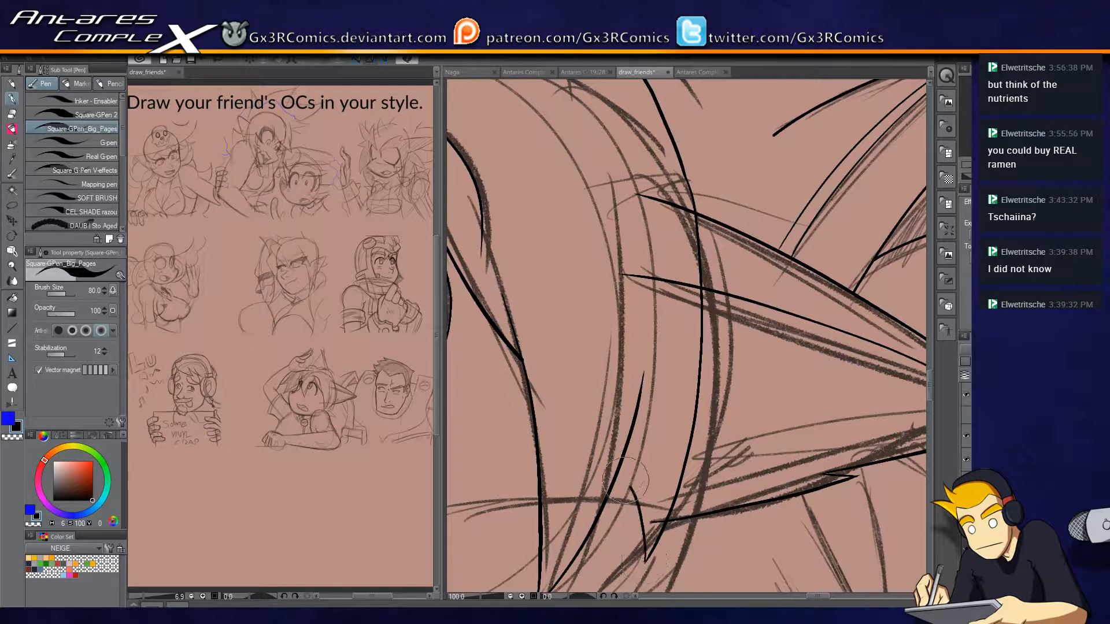
{"action": "left_click_drag", "start_coordinate": [668, 483], "coordinate": [696, 311]}
{"action": "left_click_drag", "start_coordinate": [674, 393], "coordinate": [677, 314]}
{"action": "key", "text": "e"}
{"action": "mouse_move", "coordinate": [686, 356]}
{"action": "left_mouse_down"}
{"action": "mouse_move", "coordinate": [678, 345]}
{"action": "mouse_move", "coordinate": [610, 416]}
{"action": "mouse_move", "coordinate": [626, 296]}
{"action": "mouse_move", "coordinate": [638, 335]}
{"action": "left_mouse_up"}
{"action": "key", "text": "p"}
{"action": "key", "text": "e"}
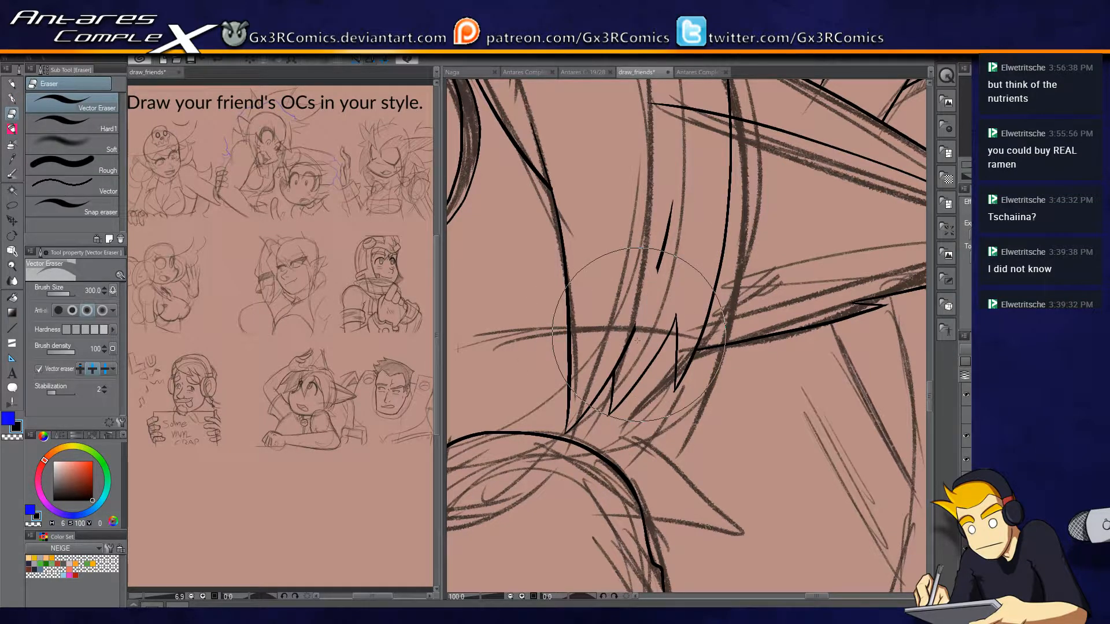
Reconnect the inner hair lock above the jagged tips and erase the leftover stroke end.
{"action": "key", "text": "p"}
{"action": "left_click_drag", "start_coordinate": [637, 307], "coordinate": [652, 268]}
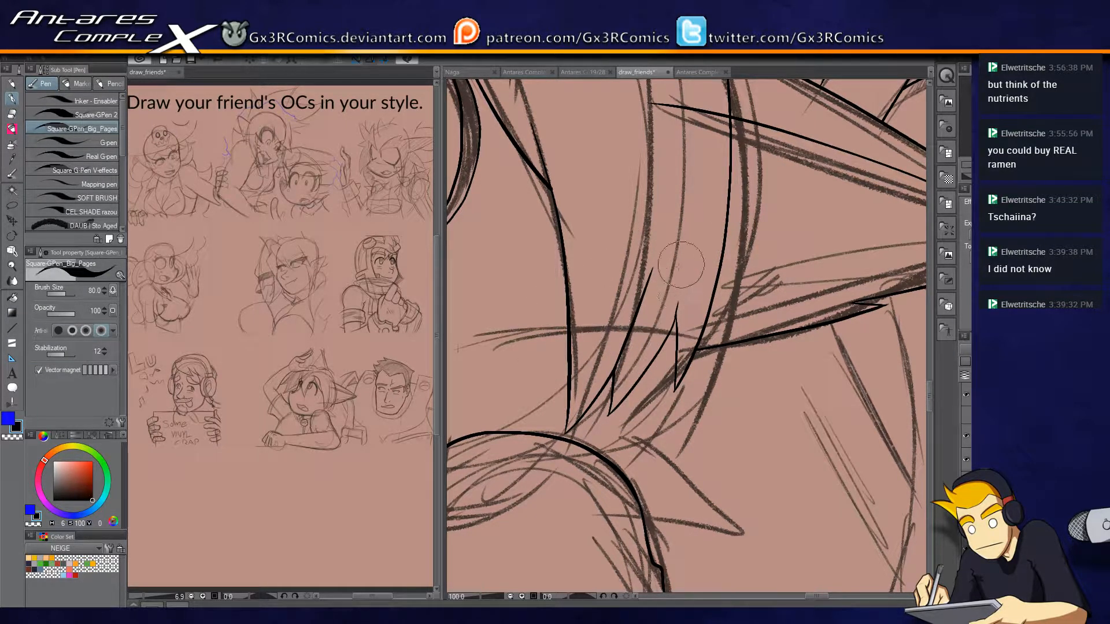
{"action": "left_click_drag", "start_coordinate": [698, 173], "coordinate": [692, 241]}
{"action": "left_click_drag", "start_coordinate": [694, 162], "coordinate": [665, 334]}
{"action": "key", "text": "e"}
{"action": "left_click_drag", "start_coordinate": [655, 289], "coordinate": [663, 242]}
{"action": "key", "text": "p"}
Ink both long sides of the tall pointed shape rising above the character's head.
{"action": "mouse_move", "coordinate": [651, 316]}
{"action": "left_mouse_down"}
{"action": "mouse_move", "coordinate": [632, 446]}
{"action": "mouse_move", "coordinate": [656, 458]}
{"action": "left_mouse_up"}
{"action": "mouse_move", "coordinate": [791, 326]}
{"action": "left_mouse_down"}
{"action": "mouse_move", "coordinate": [706, 333]}
{"action": "mouse_move", "coordinate": [703, 344]}
{"action": "mouse_move", "coordinate": [728, 253]}
{"action": "mouse_move", "coordinate": [727, 353]}
{"action": "mouse_move", "coordinate": [706, 231]}
{"action": "mouse_move", "coordinate": [659, 96]}
{"action": "left_mouse_up"}
{"action": "left_click_drag", "start_coordinate": [680, 177], "coordinate": [695, 280]}
{"action": "key", "text": "ctrl+z"}
{"action": "mouse_move", "coordinate": [748, 447]}
{"action": "left_mouse_down"}
{"action": "mouse_move", "coordinate": [675, 169]}
{"action": "mouse_move", "coordinate": [690, 189]}
{"action": "mouse_move", "coordinate": [678, 134]}
{"action": "mouse_move", "coordinate": [663, 163]}
{"action": "left_mouse_up"}
{"action": "mouse_move", "coordinate": [663, 163]}
{"action": "left_mouse_down"}
{"action": "mouse_move", "coordinate": [646, 147]}
{"action": "mouse_move", "coordinate": [651, 202]}
{"action": "mouse_move", "coordinate": [543, 334]}
{"action": "mouse_move", "coordinate": [665, 201]}
{"action": "mouse_move", "coordinate": [626, 276]}
{"action": "left_mouse_up"}
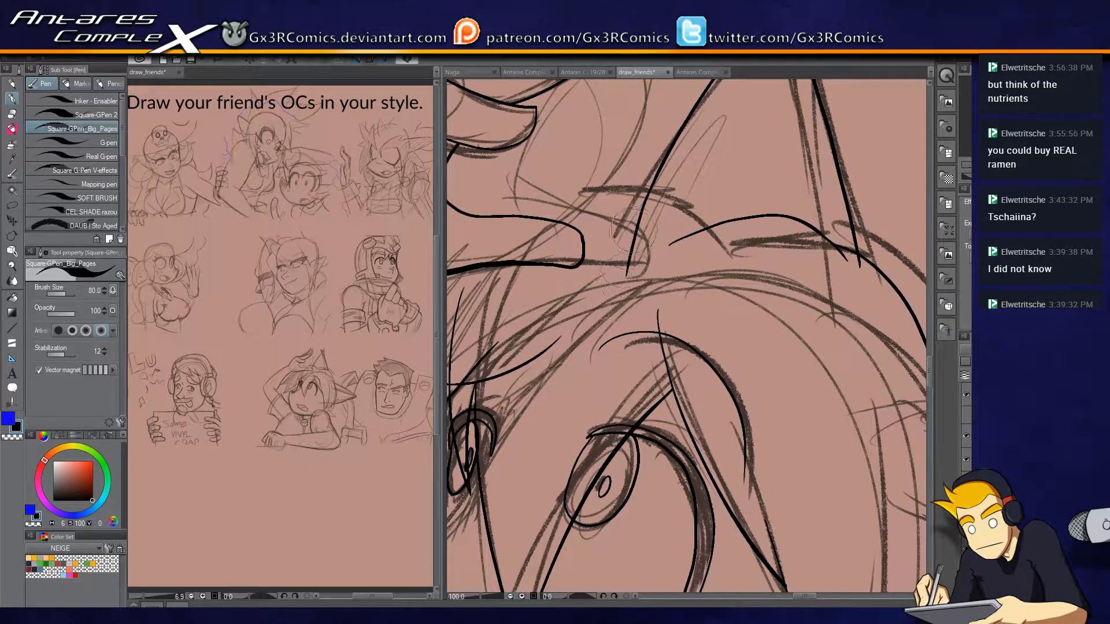
Try to ink a curved line from the raised hand across the base of the tall pointed shape.
{"action": "left_click_drag", "start_coordinate": [519, 352], "coordinate": [536, 395]}
{"action": "left_click_drag", "start_coordinate": [701, 234], "coordinate": [508, 258]}
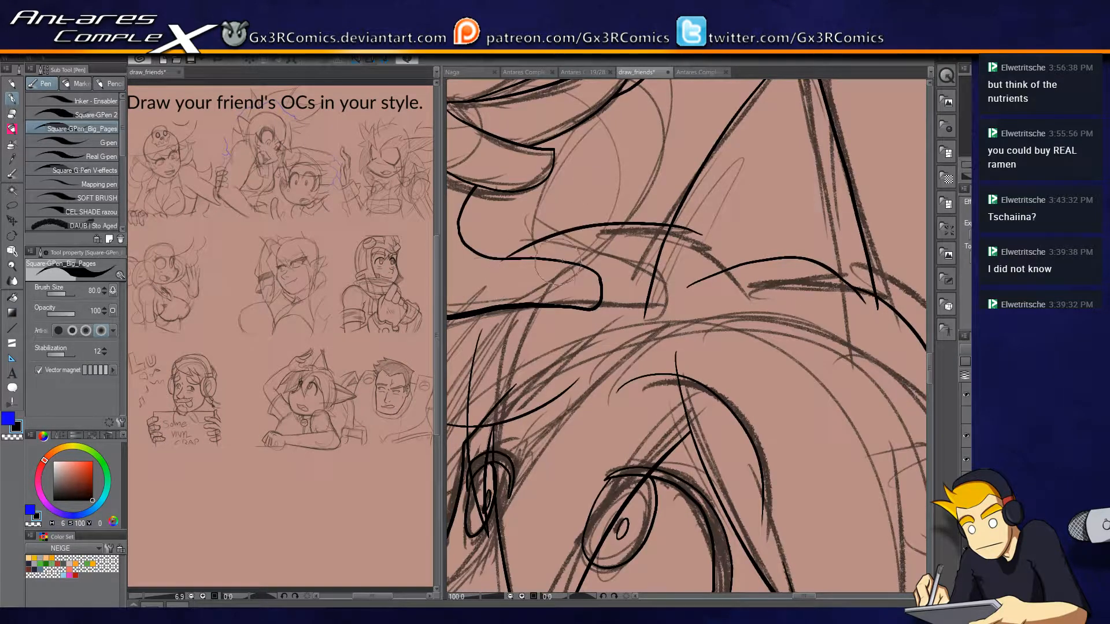
{"action": "key", "text": "ctrl+z"}
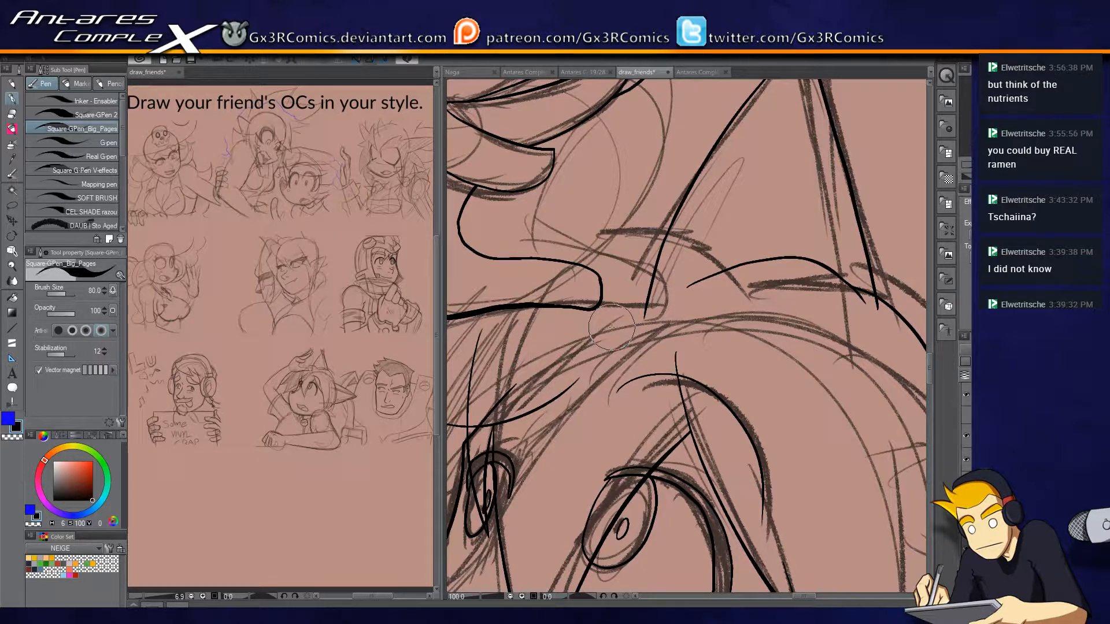
Extend the upper edge line of the open mouth past its corner.
{"action": "left_click_drag", "start_coordinate": [630, 207], "coordinate": [714, 188]}
{"action": "mouse_move", "coordinate": [753, 218]}
{"action": "left_mouse_down"}
{"action": "mouse_move", "coordinate": [714, 252]}
{"action": "mouse_move", "coordinate": [733, 248]}
{"action": "mouse_move", "coordinate": [566, 272]}
{"action": "mouse_move", "coordinate": [721, 258]}
{"action": "left_mouse_up"}
{"action": "left_click_drag", "start_coordinate": [557, 322], "coordinate": [630, 279]}
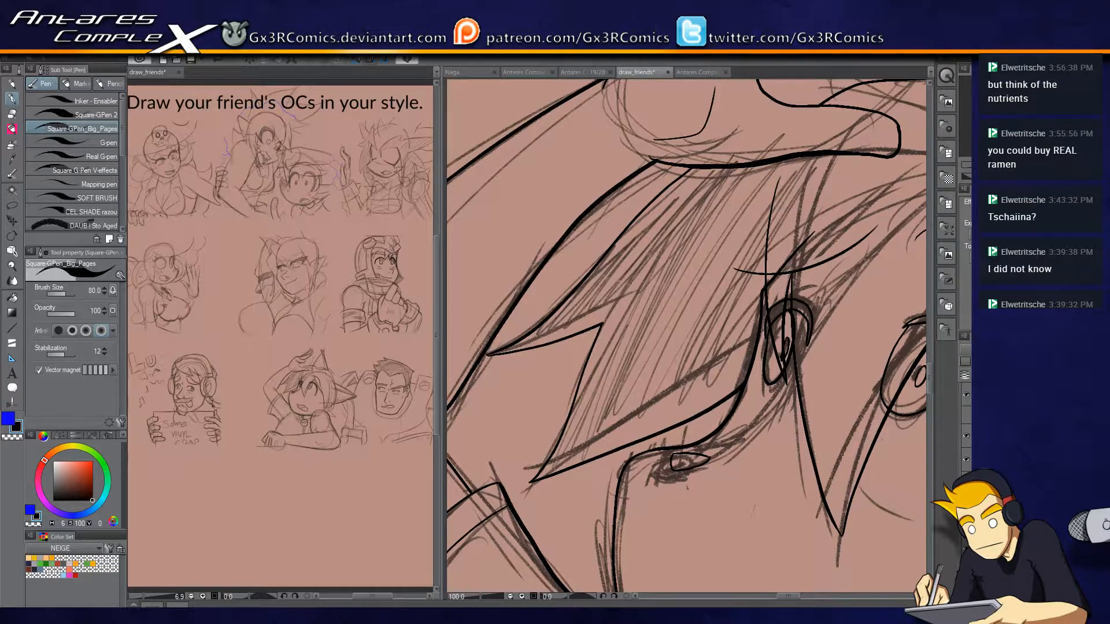
{"action": "left_click_drag", "start_coordinate": [719, 446], "coordinate": [774, 356]}
{"action": "left_click_drag", "start_coordinate": [584, 381], "coordinate": [711, 402]}
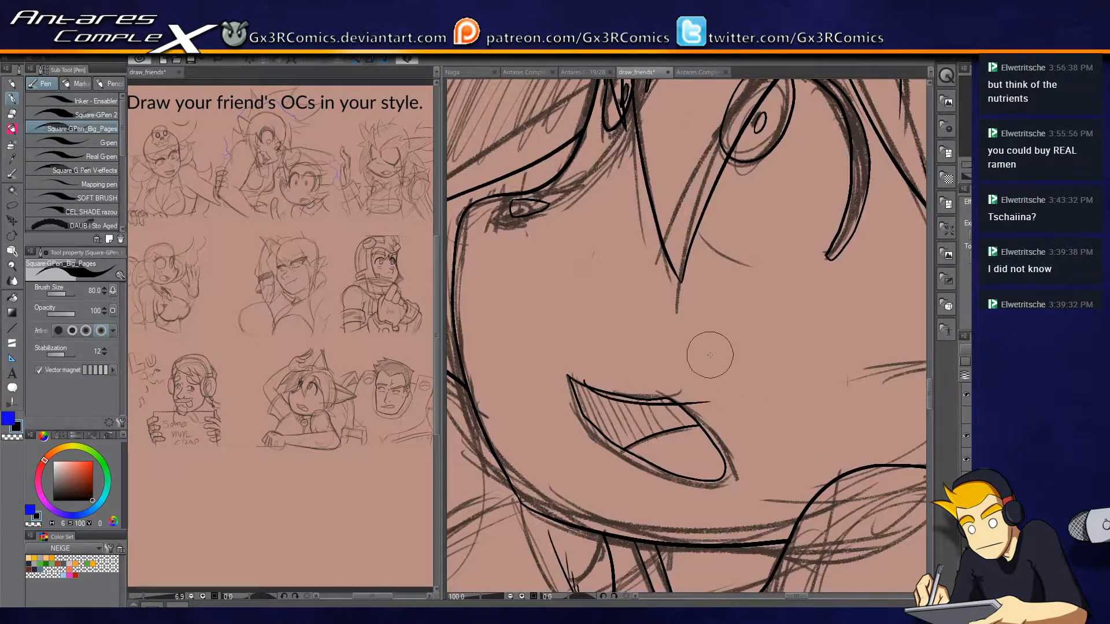
Trim the overshooting end of the open mouth's upper line and ink the short lower eyelid curves under both eyes.
{"action": "key", "text": "e"}
{"action": "left_click_drag", "start_coordinate": [707, 389], "coordinate": [715, 427]}
{"action": "key", "text": "p"}
{"action": "left_click_drag", "start_coordinate": [700, 229], "coordinate": [760, 266]}
{"action": "mouse_move", "coordinate": [566, 180]}
{"action": "left_mouse_down"}
{"action": "mouse_move", "coordinate": [591, 173]}
{"action": "mouse_move", "coordinate": [600, 131]}
{"action": "left_mouse_up"}
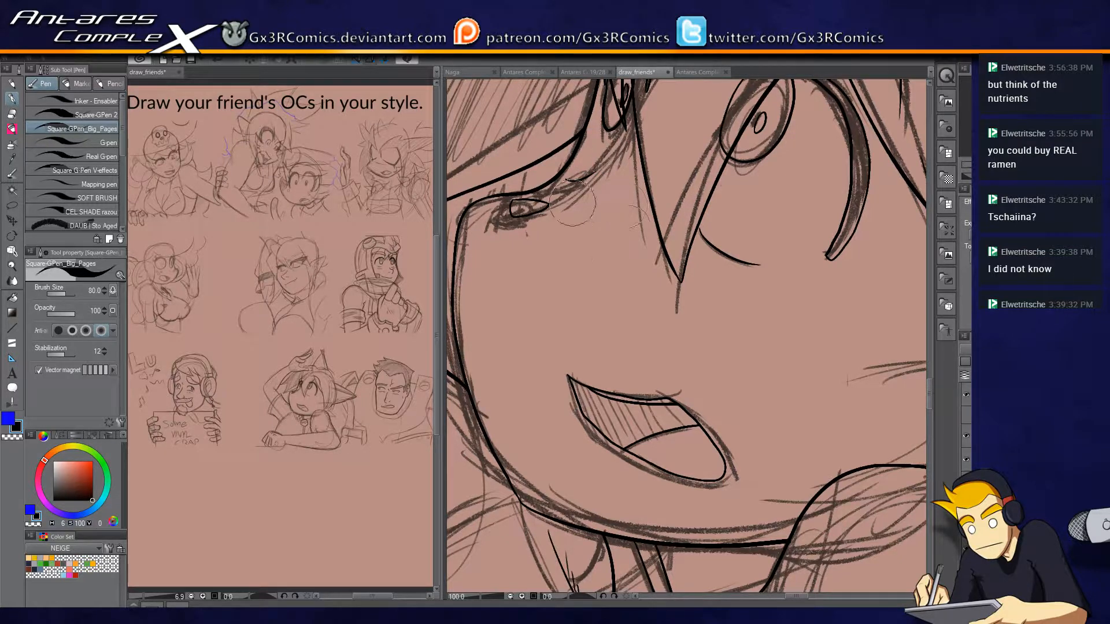
{"action": "left_click_drag", "start_coordinate": [569, 198], "coordinate": [664, 224]}
Ink the small knuckle arcs on the back of the fist resting on the table.
{"action": "left_click_drag", "start_coordinate": [614, 388], "coordinate": [635, 242]}
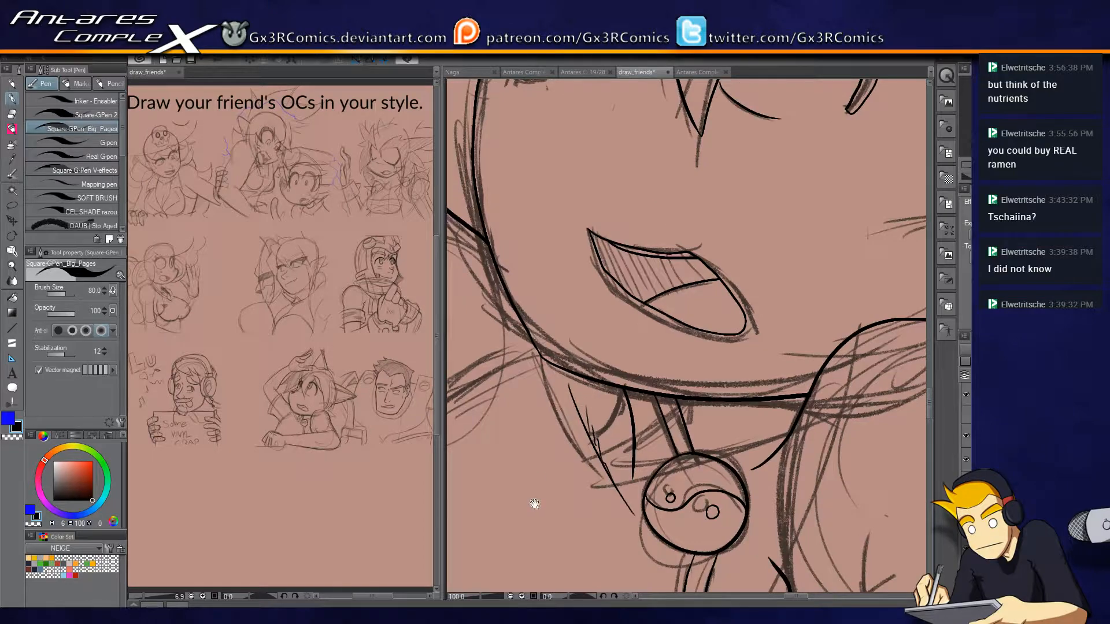
{"action": "left_click_drag", "start_coordinate": [534, 504], "coordinate": [586, 330]}
{"action": "scroll", "coordinate": [529, 495], "scroll_direction": "down", "scroll_amount": 3}
{"action": "scroll", "coordinate": [561, 478], "scroll_direction": "up", "scroll_amount": 2}
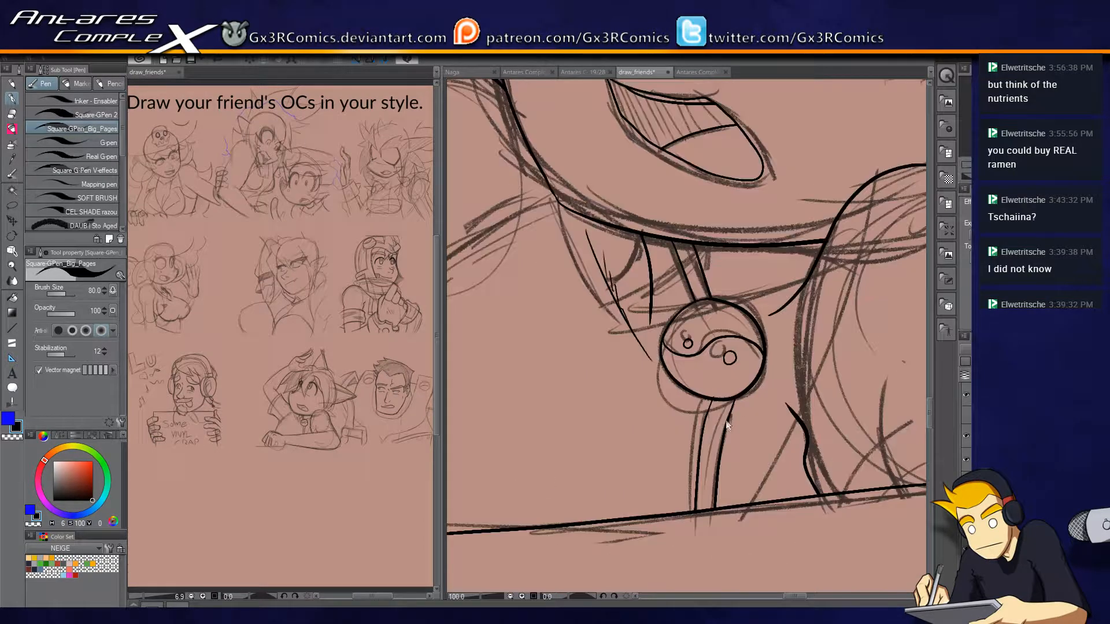
{"action": "scroll", "coordinate": [721, 448], "scroll_direction": "down", "scroll_amount": 2}
{"action": "left_click_drag", "start_coordinate": [575, 501], "coordinate": [744, 338]}
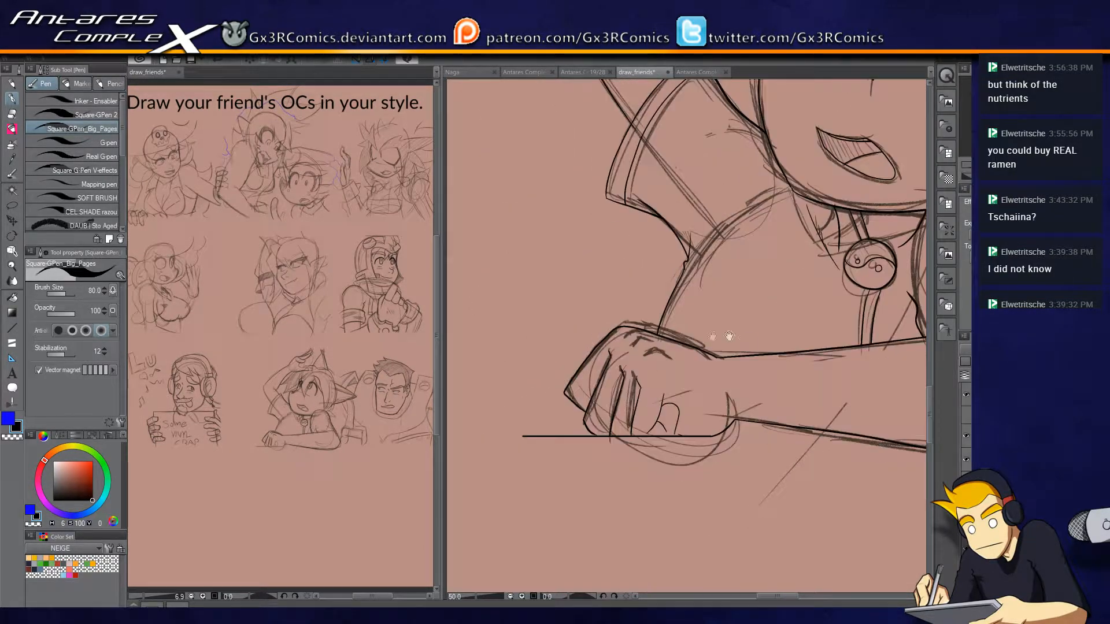
{"action": "scroll", "coordinate": [660, 358], "scroll_direction": "up", "scroll_amount": 4}
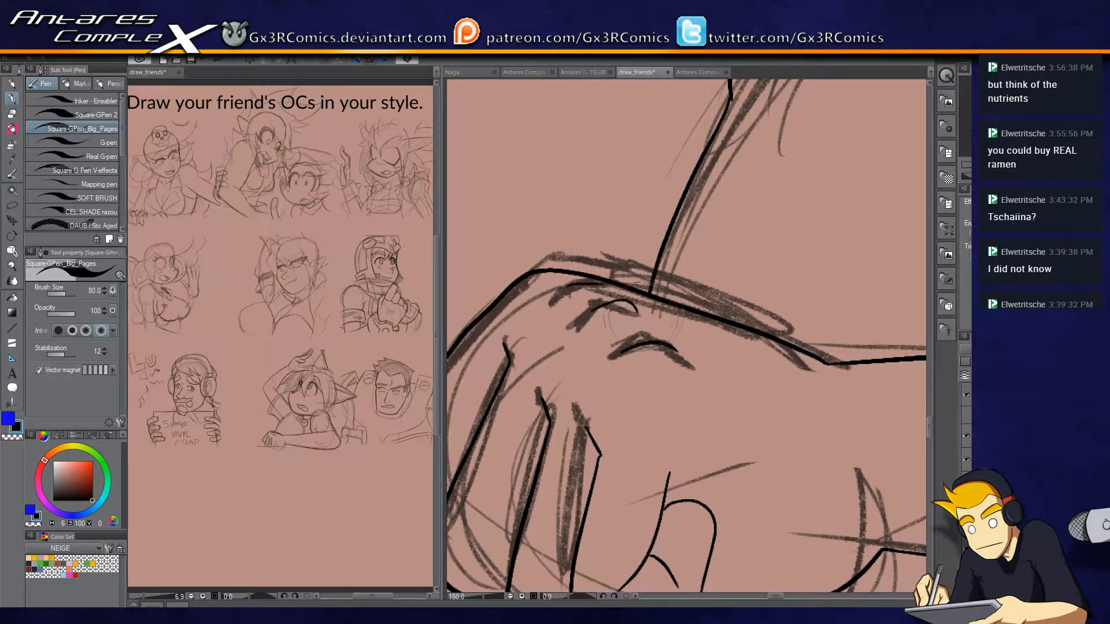
{"action": "left_click_drag", "start_coordinate": [593, 316], "coordinate": [636, 316]}
{"action": "key", "text": "ctrl+z"}
Ink short crease lines across the curled fingers of the resting fist.
{"action": "left_click_drag", "start_coordinate": [584, 351], "coordinate": [708, 221]}
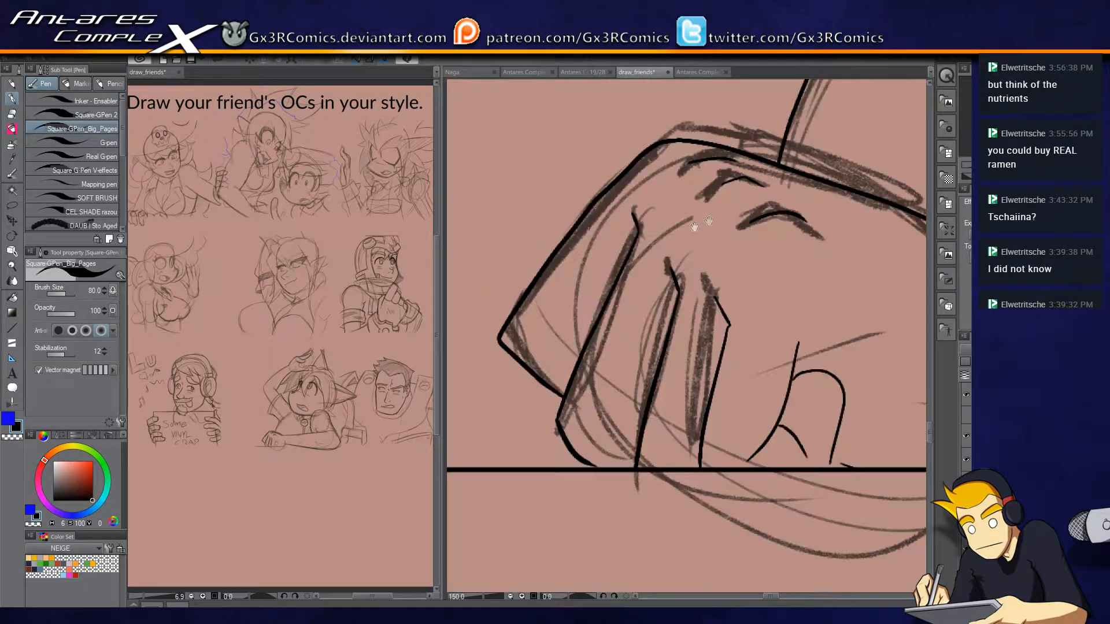
{"action": "left_click_drag", "start_coordinate": [590, 340], "coordinate": [553, 359]}
{"action": "key", "text": "e"}
{"action": "key", "text": "p"}
{"action": "key", "text": "e"}
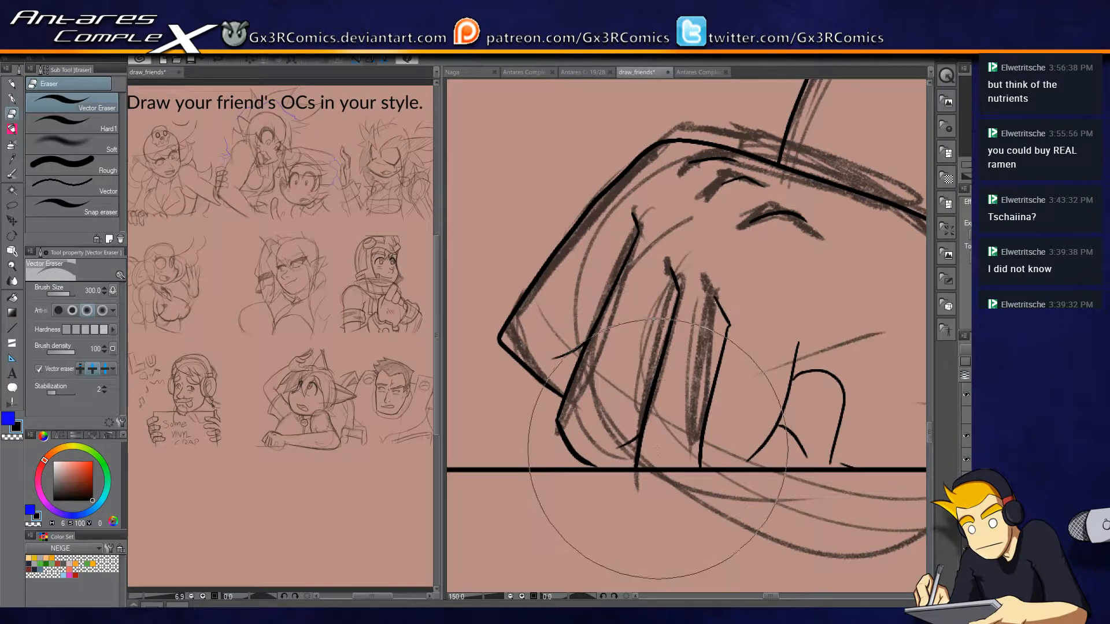
{"action": "left_click_drag", "start_coordinate": [588, 356], "coordinate": [614, 414]}
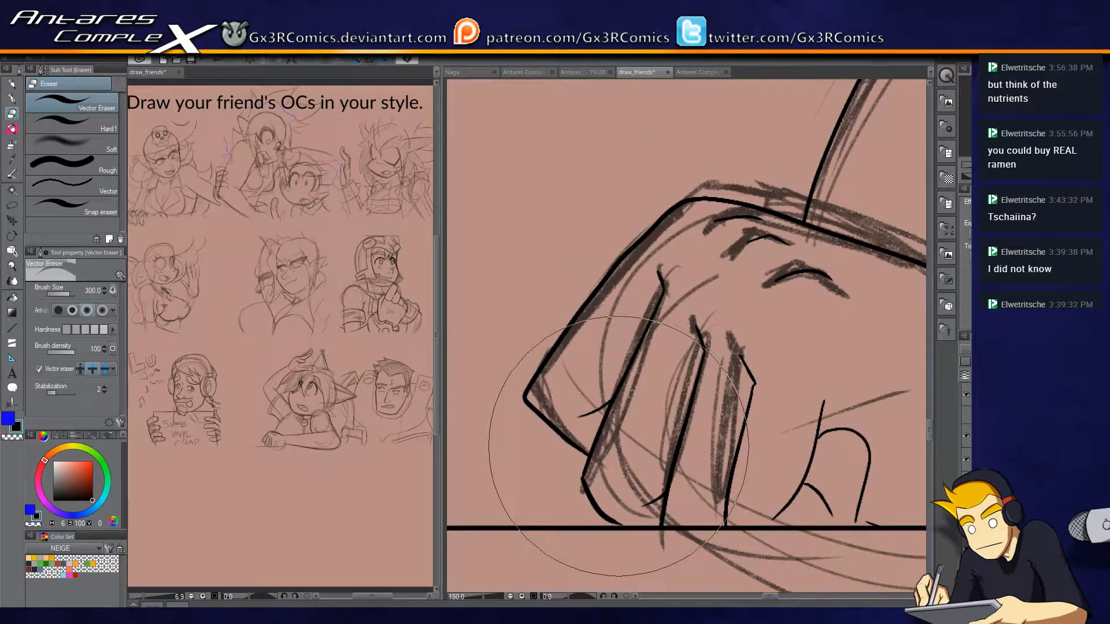
Ink a short connecting stroke between the jagged hair tips above the shoulder.
{"action": "scroll", "coordinate": [619, 446], "scroll_direction": "down", "scroll_amount": 3}
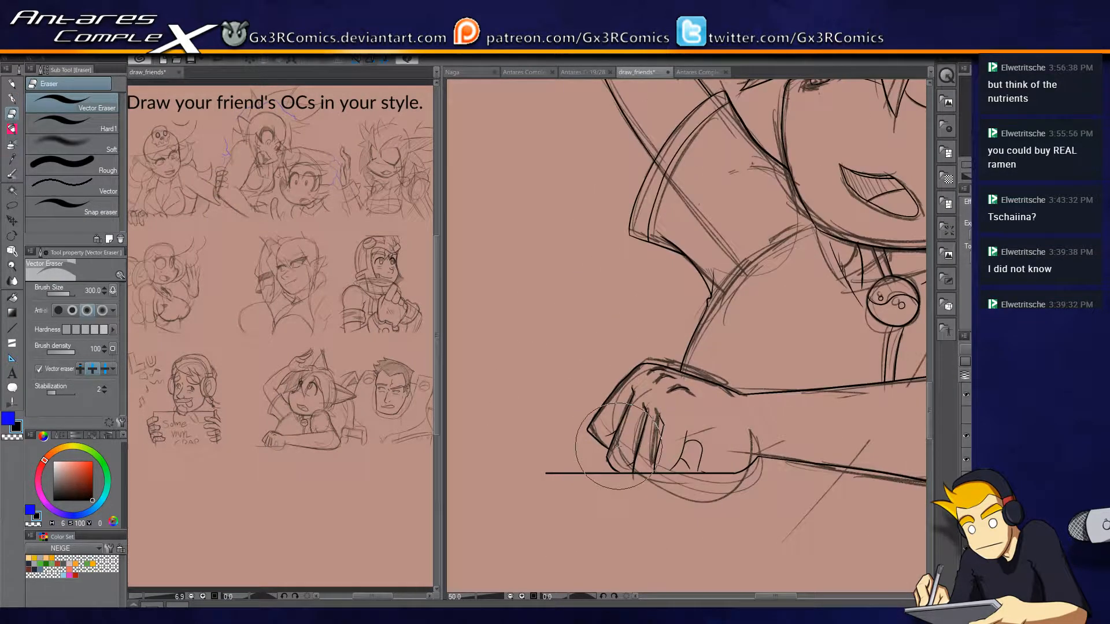
{"action": "mouse_move", "coordinate": [640, 200]}
{"action": "left_mouse_down"}
{"action": "mouse_move", "coordinate": [555, 399]}
{"action": "mouse_move", "coordinate": [444, 440]}
{"action": "left_mouse_up"}
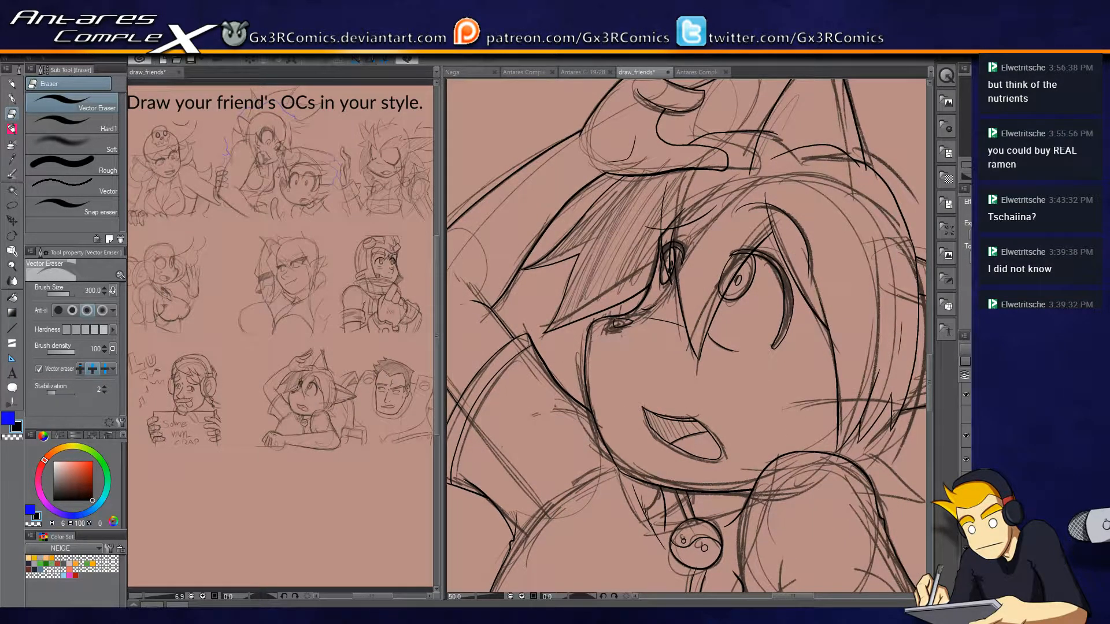
{"action": "left_click_drag", "start_coordinate": [878, 482], "coordinate": [770, 375]}
{"action": "scroll", "coordinate": [745, 370], "scroll_direction": "up", "scroll_amount": 2}
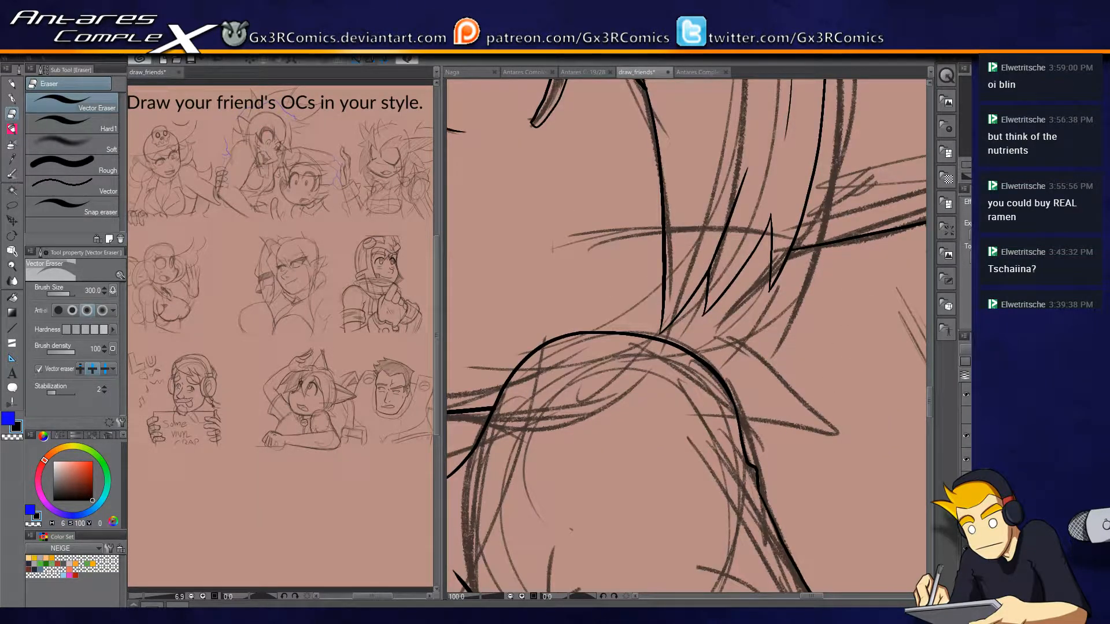
{"action": "key", "text": "p"}
{"action": "left_click_drag", "start_coordinate": [773, 252], "coordinate": [753, 254]}
{"action": "key", "text": "e"}
{"action": "key", "text": "p"}
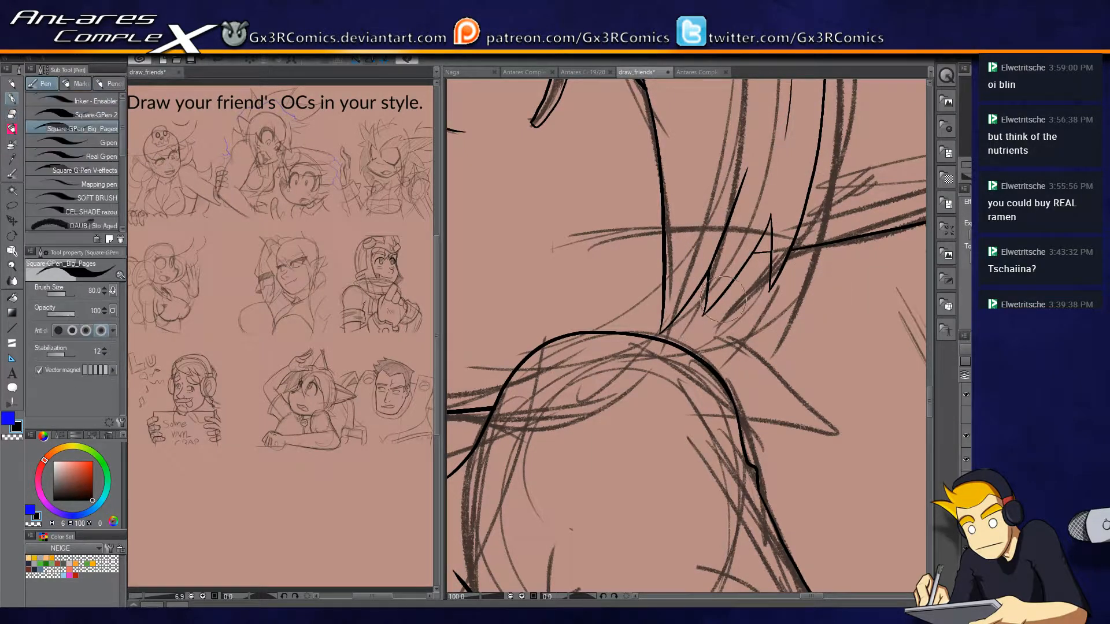
Try to ink a pointed hair tuft sticking out beneath the jagged tips, over the shoulder.
{"action": "mouse_move", "coordinate": [711, 311]}
{"action": "left_mouse_down"}
{"action": "mouse_move", "coordinate": [735, 337]}
{"action": "mouse_move", "coordinate": [854, 393]}
{"action": "left_mouse_up"}
{"action": "mouse_move", "coordinate": [849, 405]}
{"action": "left_mouse_down"}
{"action": "mouse_move", "coordinate": [789, 307]}
{"action": "mouse_move", "coordinate": [622, 317]}
{"action": "left_mouse_up"}
{"action": "key", "text": "e"}
{"action": "key", "text": "p"}
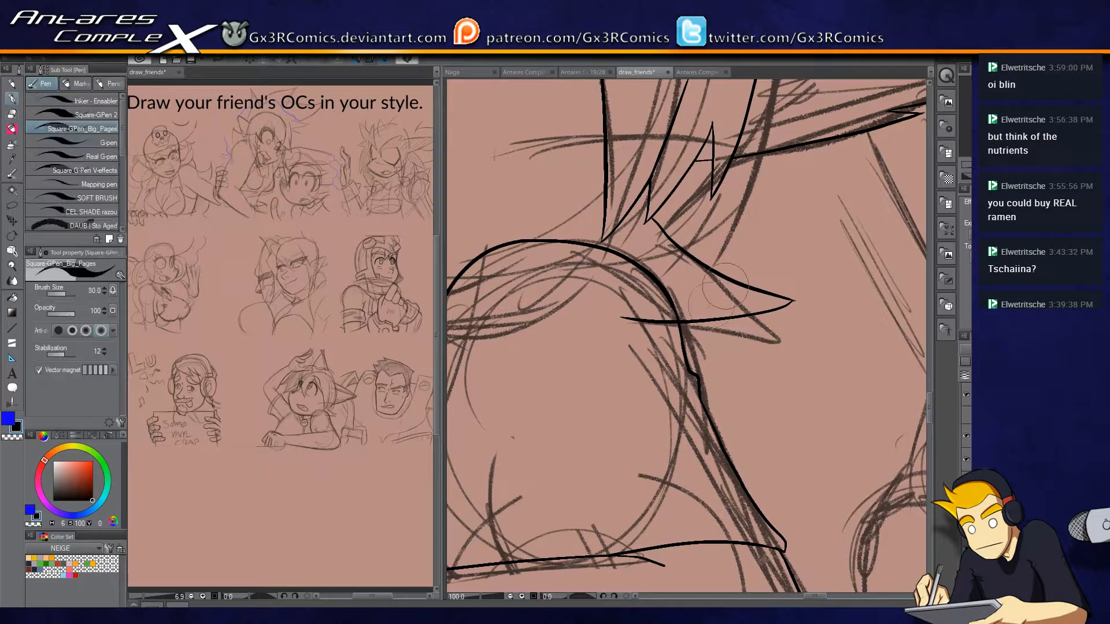
{"action": "key", "text": "ctrl+z"}
{"action": "key", "text": "ctrl+z"}
Ink two pointed hair tufts flaring out above the shoulder and erase the line ends that overlap the neighbouring outlines.
{"action": "mouse_move", "coordinate": [614, 317]}
{"action": "left_mouse_down"}
{"action": "mouse_move", "coordinate": [788, 316]}
{"action": "mouse_move", "coordinate": [663, 246]}
{"action": "mouse_move", "coordinate": [666, 199]}
{"action": "left_mouse_up"}
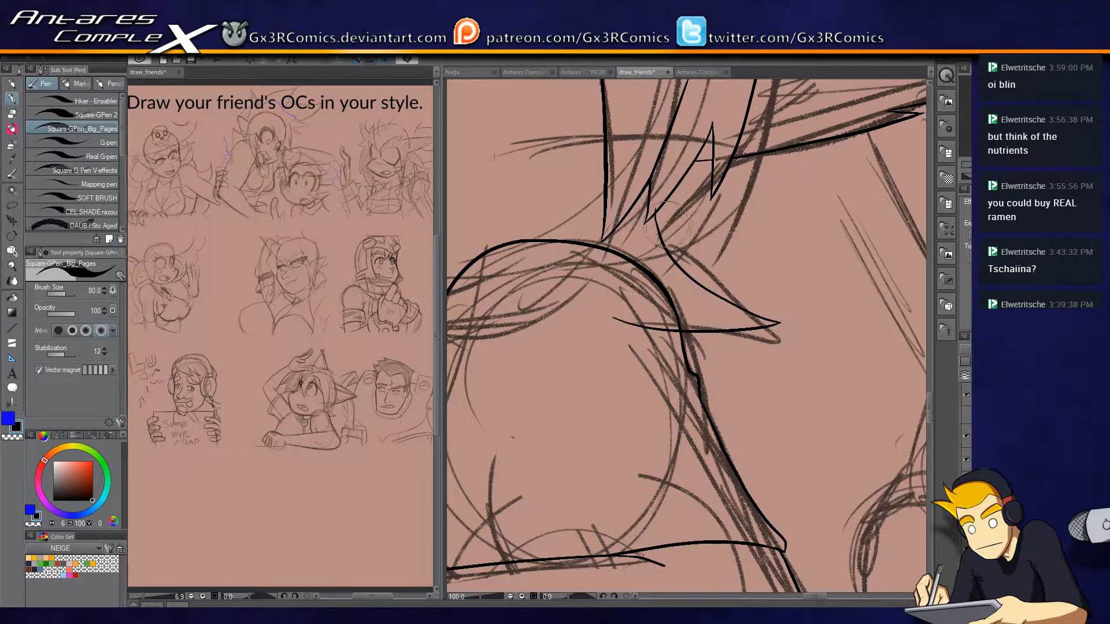
{"action": "mouse_move", "coordinate": [675, 191]}
{"action": "left_mouse_down"}
{"action": "mouse_move", "coordinate": [785, 212]}
{"action": "mouse_move", "coordinate": [659, 261]}
{"action": "left_mouse_up"}
{"action": "key", "text": "e"}
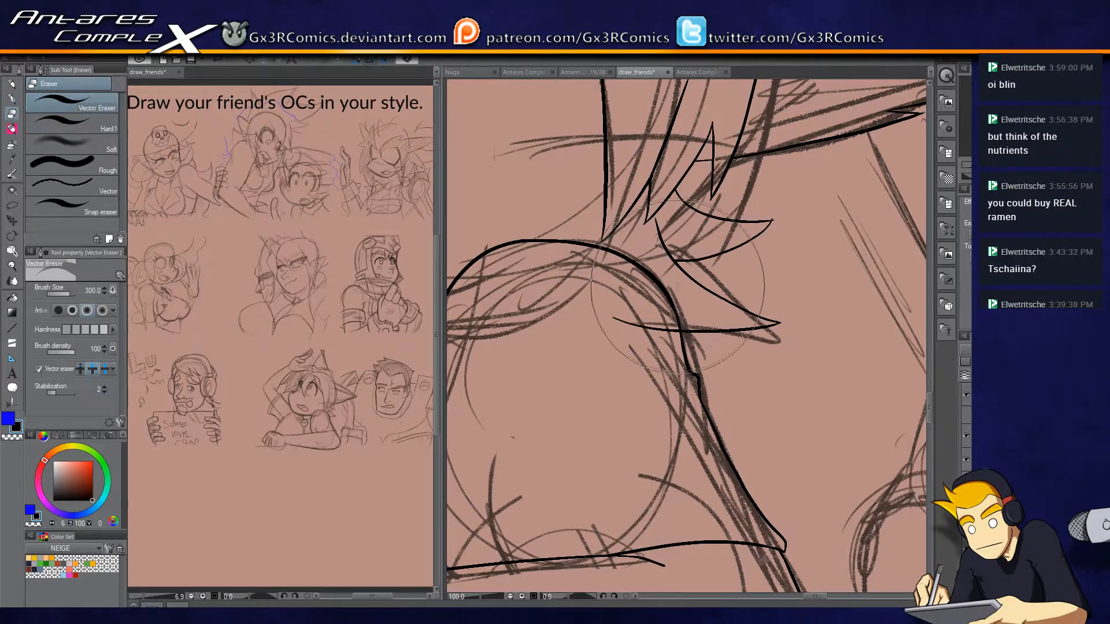
{"action": "left_click", "coordinate": [664, 262]}
{"action": "left_click", "coordinate": [635, 328]}
Touch up the ink lines of the narrow far eye where it meets the hair edge.
{"action": "key", "text": "p"}
{"action": "left_click_drag", "start_coordinate": [776, 513], "coordinate": [922, 311]}
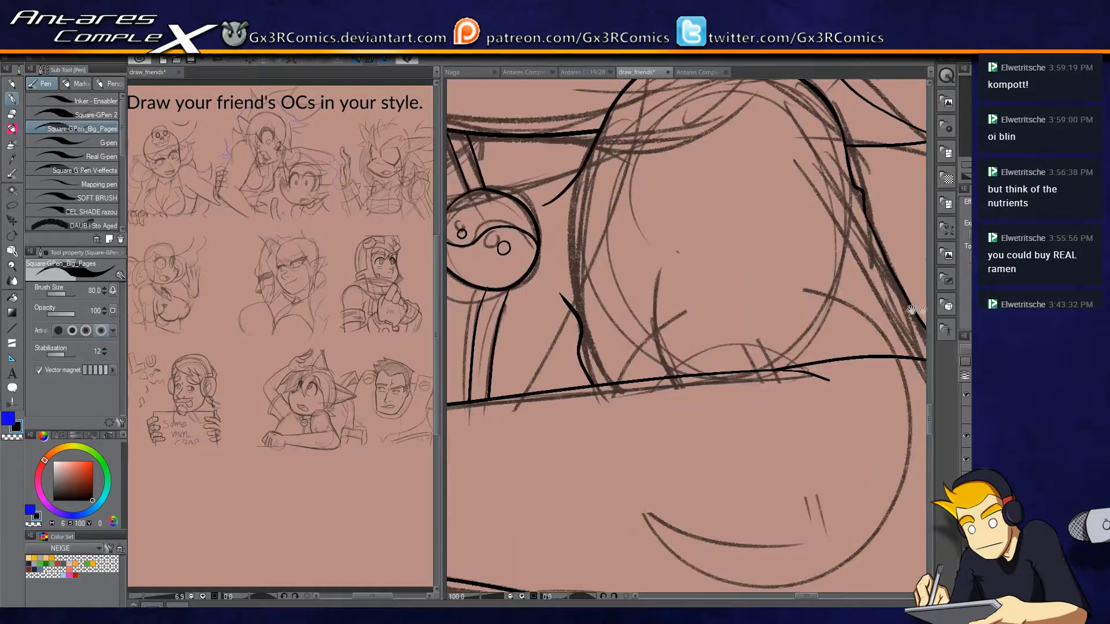
{"action": "left_click_drag", "start_coordinate": [540, 381], "coordinate": [700, 476]}
{"action": "scroll", "coordinate": [682, 427], "scroll_direction": "down", "scroll_amount": 2}
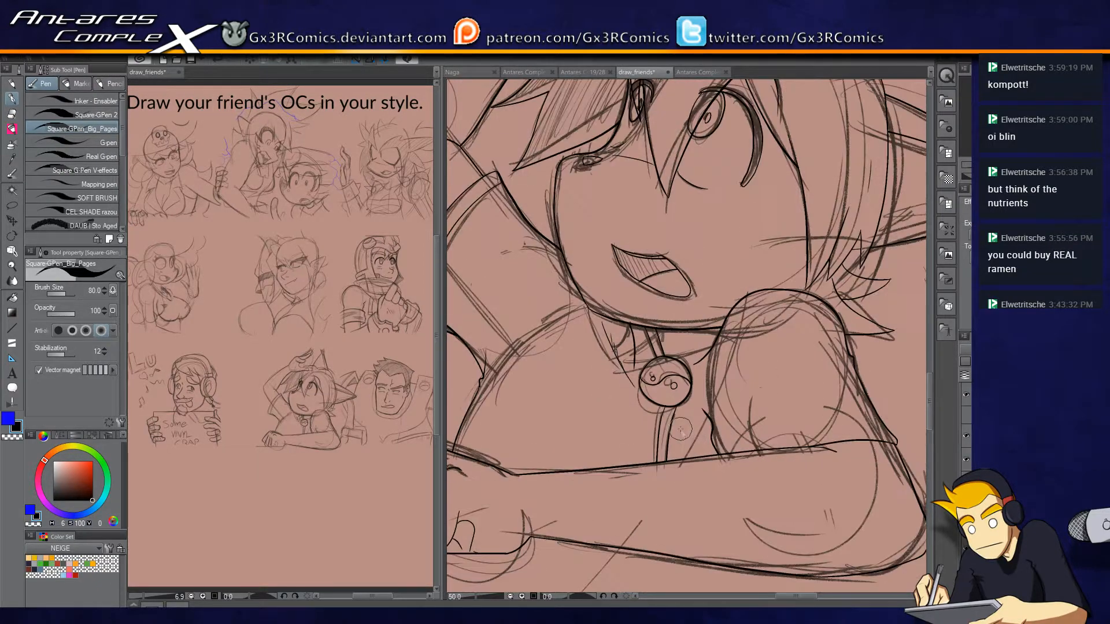
{"action": "left_click_drag", "start_coordinate": [588, 393], "coordinate": [700, 257]}
{"action": "left_click_drag", "start_coordinate": [711, 416], "coordinate": [621, 502]}
{"action": "left_click_drag", "start_coordinate": [598, 394], "coordinate": [635, 424]}
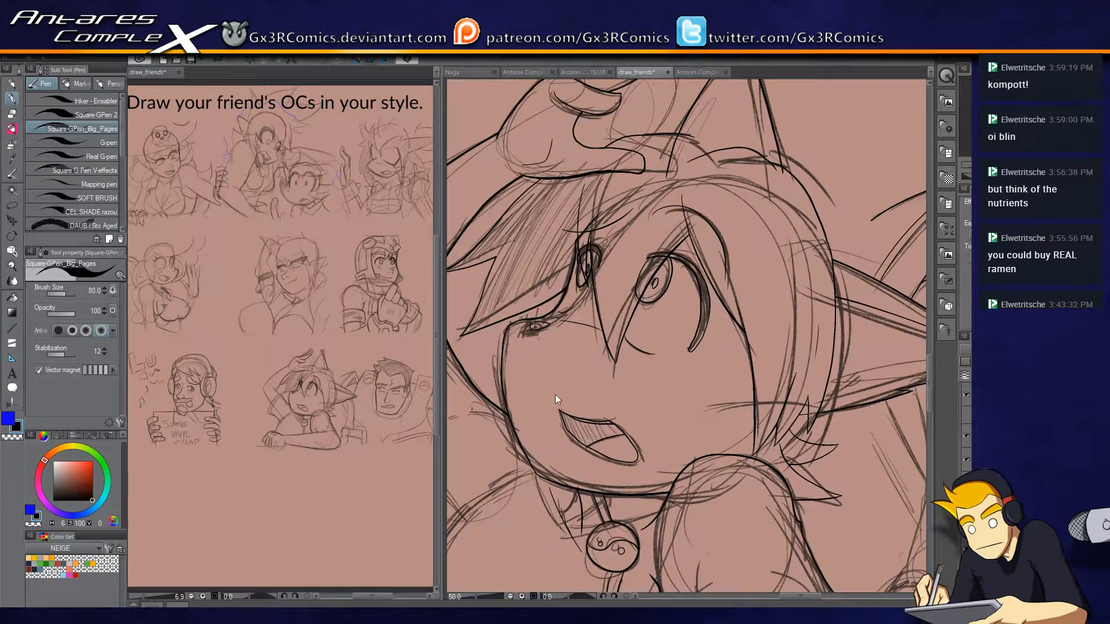
{"action": "scroll", "coordinate": [676, 361], "scroll_direction": "up", "scroll_amount": 2}
{"action": "scroll", "coordinate": [644, 266], "scroll_direction": "up", "scroll_amount": 3}
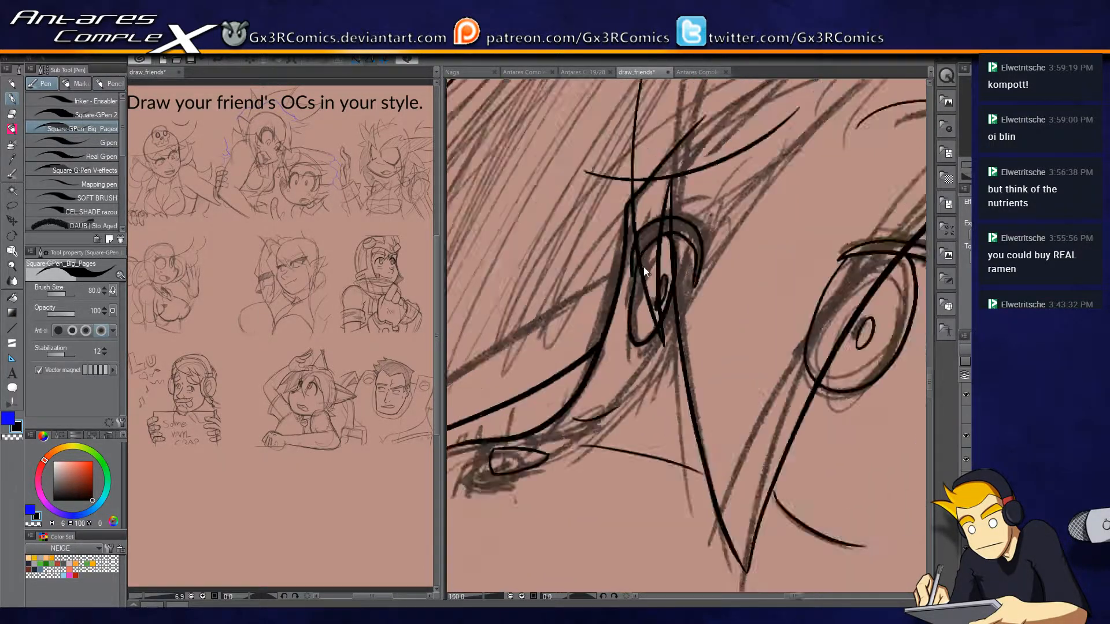
{"action": "key", "text": "e"}
{"action": "key", "text": "r"}
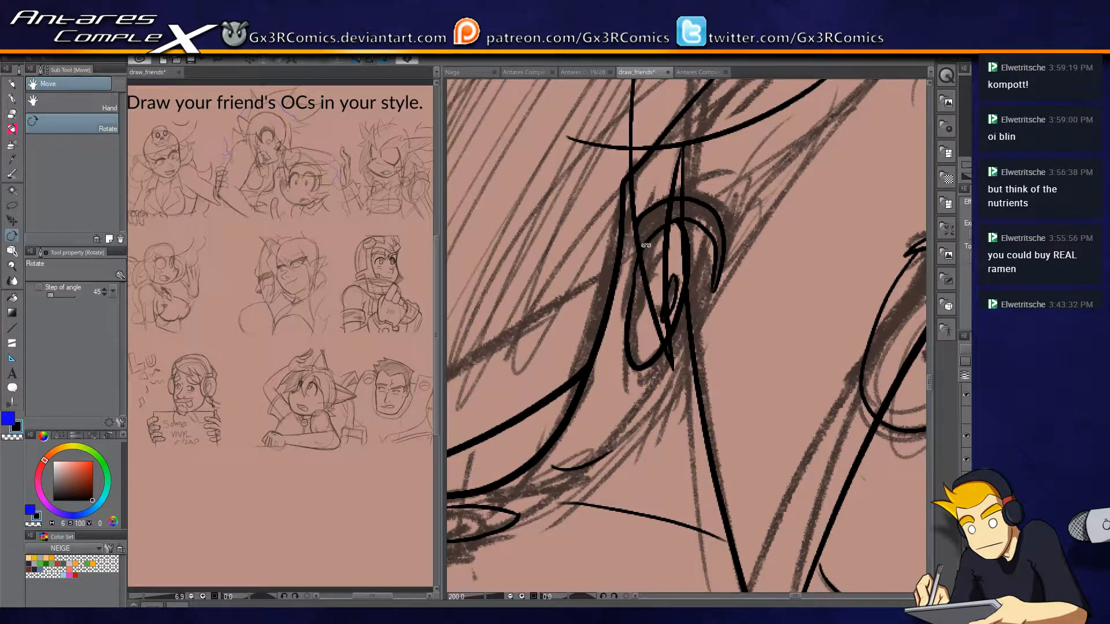
{"action": "key", "text": "p"}
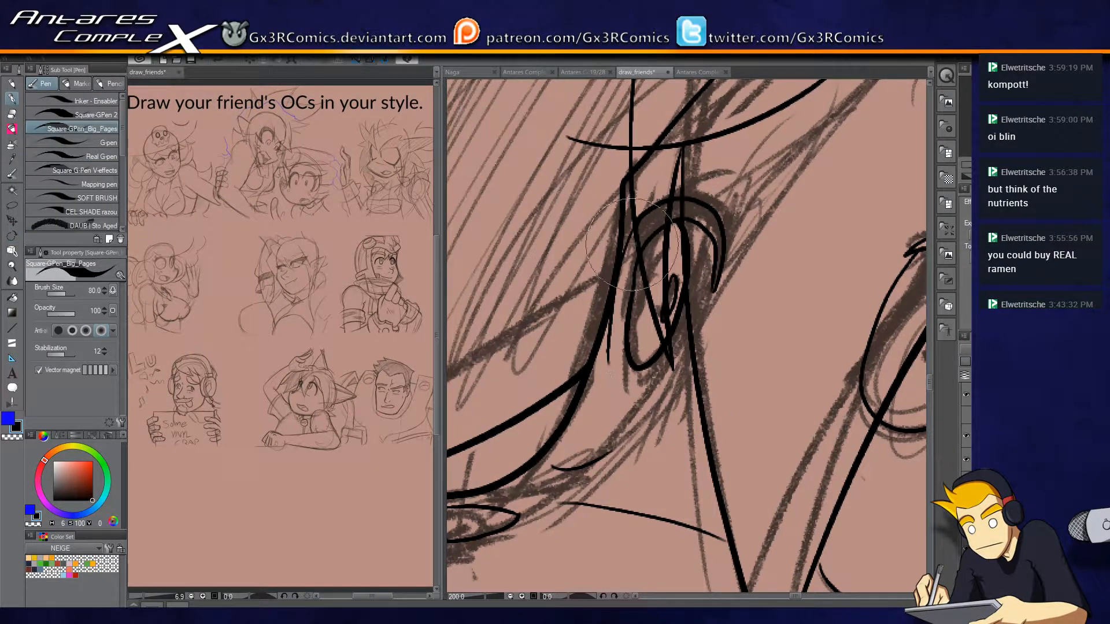
{"action": "mouse_move", "coordinate": [626, 239]}
{"action": "left_mouse_down"}
{"action": "mouse_move", "coordinate": [616, 340]}
{"action": "mouse_move", "coordinate": [632, 266]}
{"action": "mouse_move", "coordinate": [650, 243]}
{"action": "left_mouse_up"}
{"action": "scroll", "coordinate": [623, 357], "scroll_direction": "down", "scroll_amount": 4}
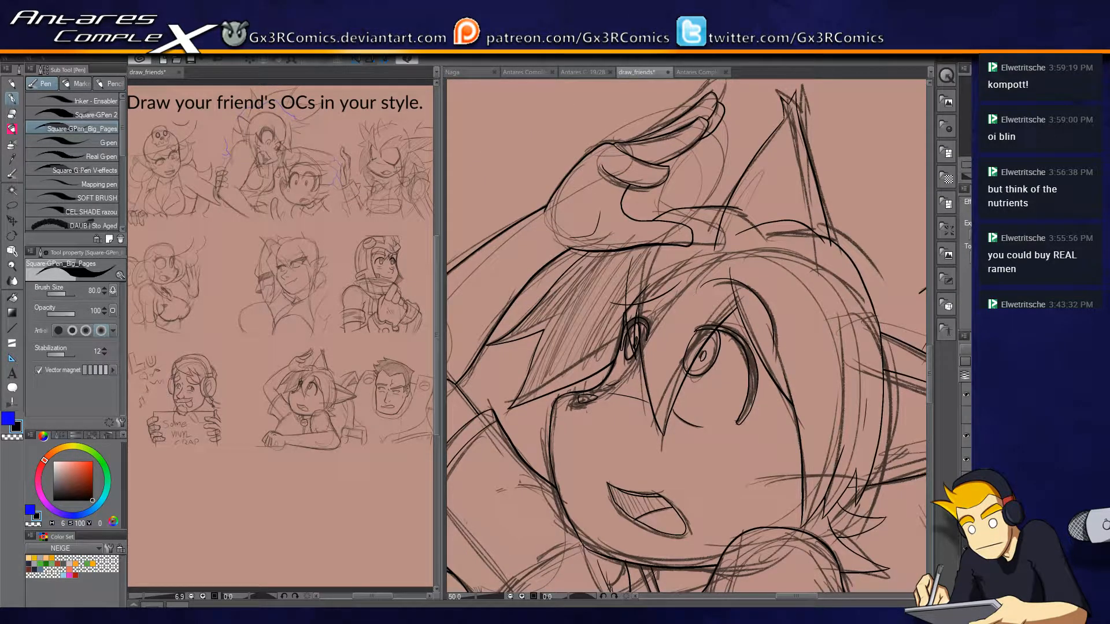
Erase the overshooting line ends around the base of the tall pointed shape on the head.
{"action": "scroll", "coordinate": [891, 312], "scroll_direction": "up", "scroll_amount": 2}
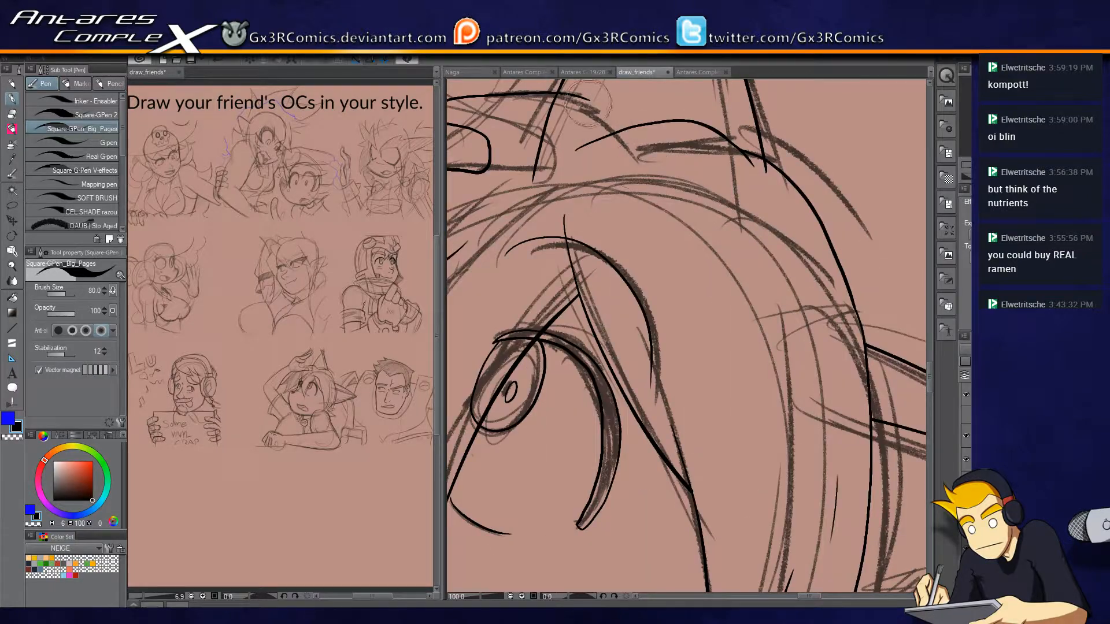
{"action": "left_click_drag", "start_coordinate": [641, 172], "coordinate": [692, 275]}
{"action": "key", "text": "e"}
{"action": "left_click_drag", "start_coordinate": [606, 234], "coordinate": [587, 243]}
{"action": "key", "text": "p"}
{"action": "key", "text": "e"}
{"action": "left_click_drag", "start_coordinate": [692, 252], "coordinate": [682, 258]}
{"action": "key", "text": "p"}
Ink the inner edge line of the tall pointed shape from its notched tip down to the head outline.
{"action": "left_click_drag", "start_coordinate": [713, 190], "coordinate": [665, 318]}
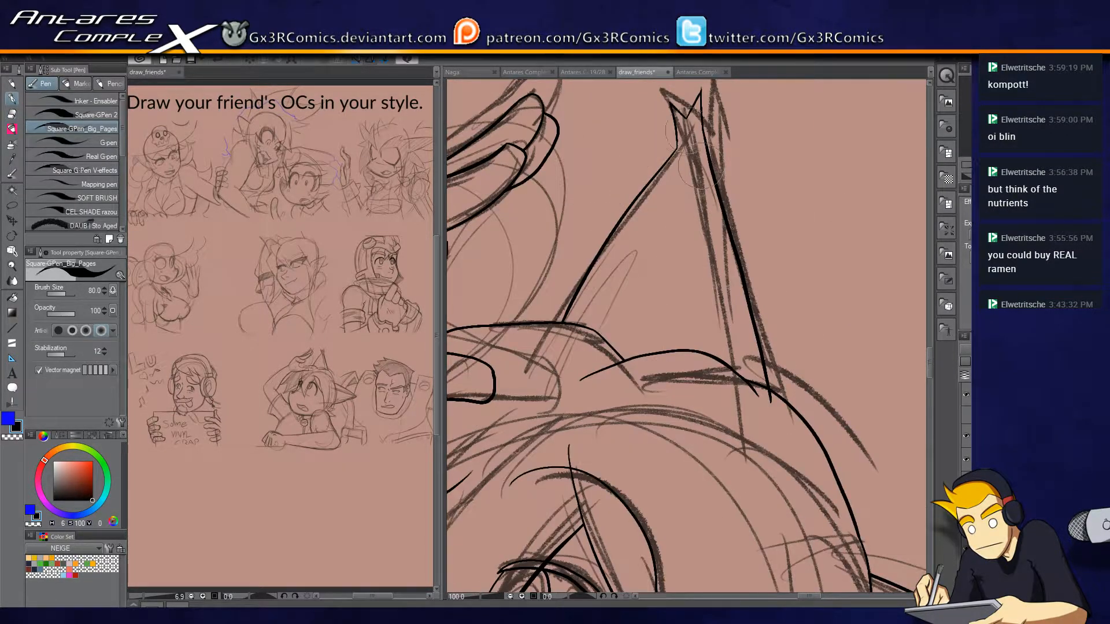
{"action": "left_click_drag", "start_coordinate": [673, 116], "coordinate": [726, 362]}
{"action": "key", "text": "e"}
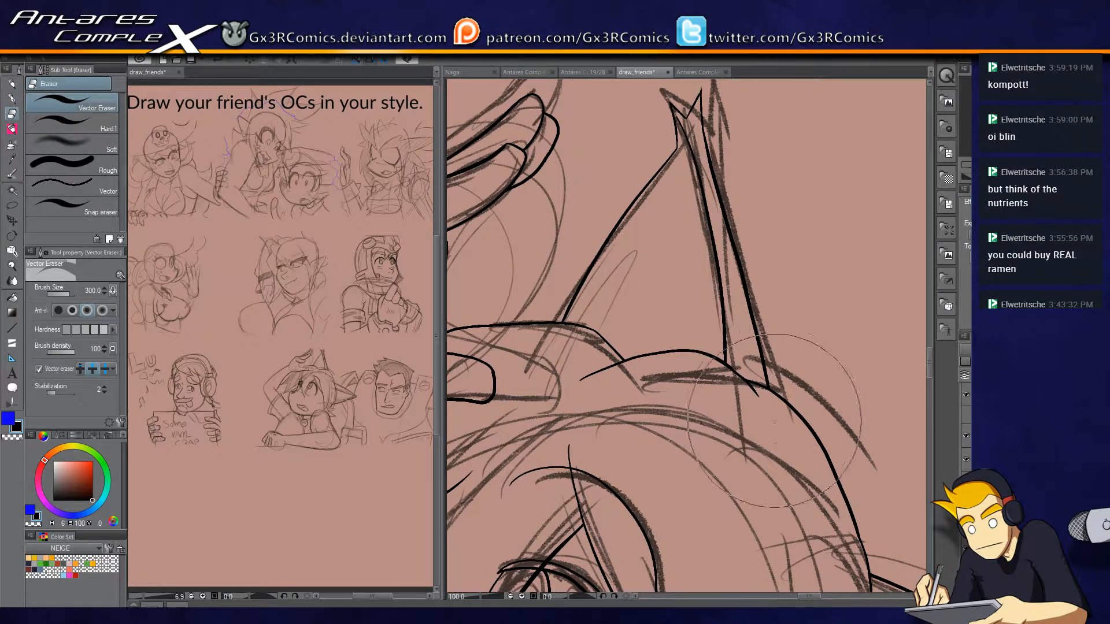
{"action": "key", "text": "p"}
{"action": "key", "text": "e"}
{"action": "key", "text": "p"}
Ink both long sides of the curved band running from beneath the pointed ear down to the round joint.
{"action": "scroll", "coordinate": [694, 341], "scroll_direction": "down", "scroll_amount": 4}
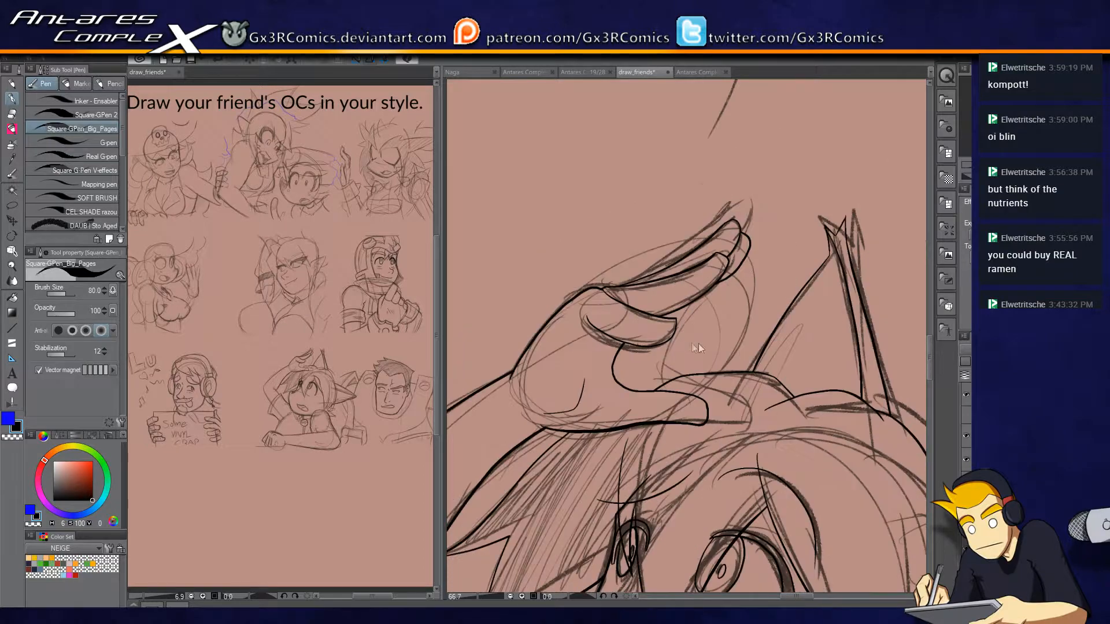
{"action": "mouse_move", "coordinate": [628, 485]}
{"action": "left_mouse_down"}
{"action": "mouse_move", "coordinate": [691, 325]}
{"action": "mouse_move", "coordinate": [741, 249]}
{"action": "left_mouse_up"}
{"action": "left_click_drag", "start_coordinate": [699, 450], "coordinate": [634, 335]}
{"action": "left_click_drag", "start_coordinate": [738, 356], "coordinate": [639, 403]}
{"action": "left_click_drag", "start_coordinate": [772, 430], "coordinate": [548, 470]}
{"action": "left_click_drag", "start_coordinate": [739, 426], "coordinate": [672, 459]}
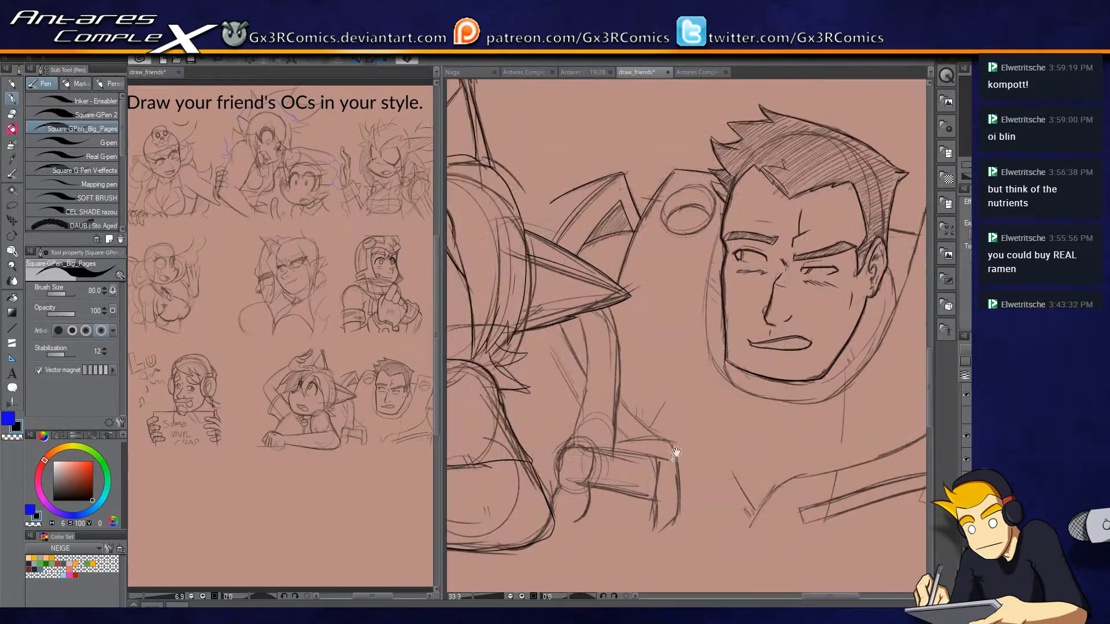
{"action": "scroll", "coordinate": [621, 349], "scroll_direction": "up", "scroll_amount": 2}
{"action": "mouse_move", "coordinate": [617, 347]}
{"action": "left_mouse_down"}
{"action": "mouse_move", "coordinate": [613, 140]}
{"action": "mouse_move", "coordinate": [636, 364]}
{"action": "mouse_move", "coordinate": [622, 452]}
{"action": "left_mouse_up"}
{"action": "key", "text": "ctrl+z"}
{"action": "left_click_drag", "start_coordinate": [612, 135], "coordinate": [621, 458]}
{"action": "mouse_move", "coordinate": [558, 164]}
{"action": "left_mouse_down"}
{"action": "mouse_move", "coordinate": [575, 278]}
{"action": "mouse_move", "coordinate": [544, 432]}
{"action": "left_mouse_up"}
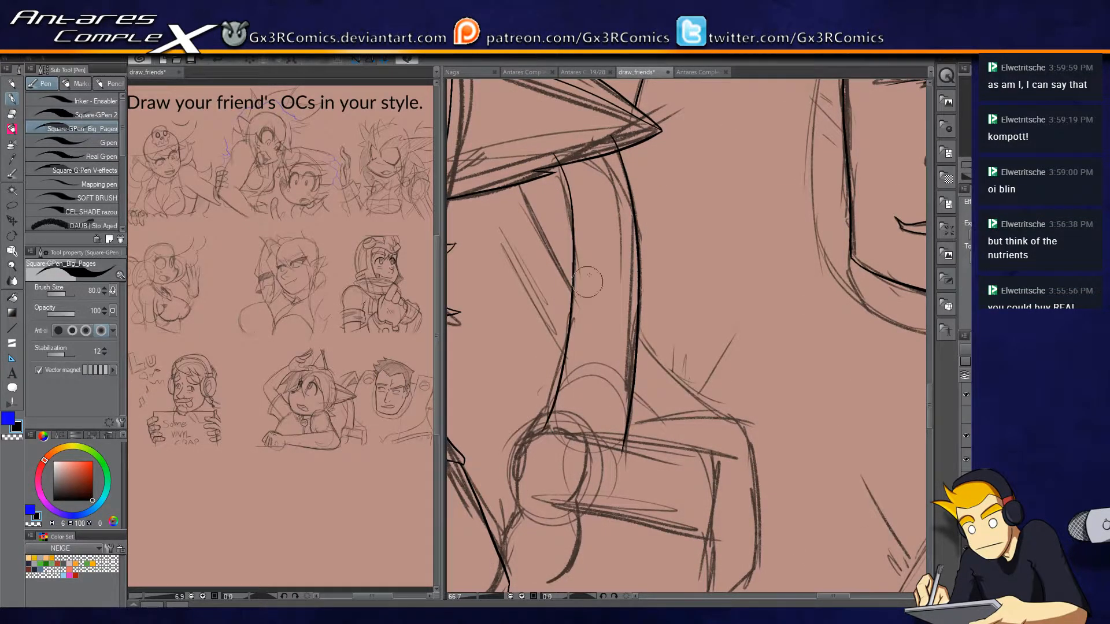
Ink the top edge and outer end of the rectangular block attached to the round joint.
{"action": "key", "text": "e"}
{"action": "key", "text": "p"}
{"action": "left_click_drag", "start_coordinate": [666, 441], "coordinate": [704, 315]}
{"action": "mouse_move", "coordinate": [602, 313]}
{"action": "left_mouse_down"}
{"action": "mouse_move", "coordinate": [714, 325]}
{"action": "mouse_move", "coordinate": [741, 394]}
{"action": "left_mouse_up"}
{"action": "key", "text": "ctrl+z"}
{"action": "mouse_move", "coordinate": [603, 312]}
{"action": "left_mouse_down"}
{"action": "mouse_move", "coordinate": [762, 334]}
{"action": "mouse_move", "coordinate": [750, 424]}
{"action": "left_mouse_up"}
Ink the block's middle dividing line and erase the end of the curved band that runs into the block.
{"action": "mouse_move", "coordinate": [598, 379]}
{"action": "left_mouse_down"}
{"action": "mouse_move", "coordinate": [688, 390]}
{"action": "mouse_move", "coordinate": [760, 423]}
{"action": "mouse_move", "coordinate": [744, 468]}
{"action": "mouse_move", "coordinate": [682, 386]}
{"action": "mouse_move", "coordinate": [756, 422]}
{"action": "left_mouse_up"}
{"action": "key", "text": "ctrl+z"}
{"action": "key", "text": "ctrl+z"}
{"action": "left_click_drag", "start_coordinate": [598, 378], "coordinate": [757, 397]}
{"action": "key", "text": "ctrl+z"}
{"action": "left_click_drag", "start_coordinate": [589, 379], "coordinate": [756, 399]}
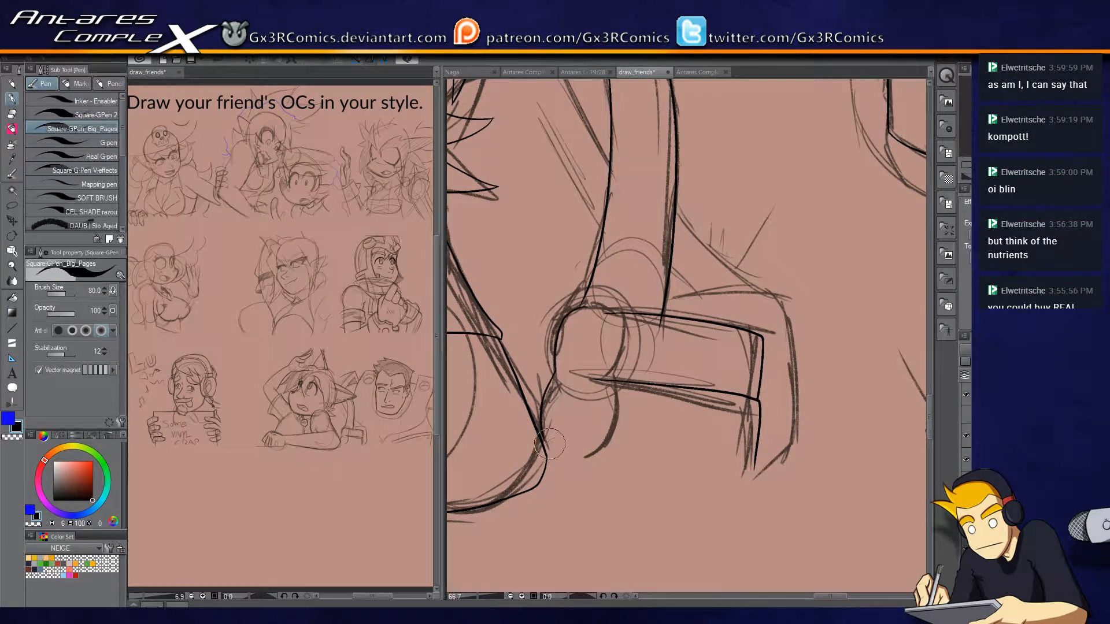
{"action": "key", "text": "e"}
{"action": "left_click", "coordinate": [660, 326]}
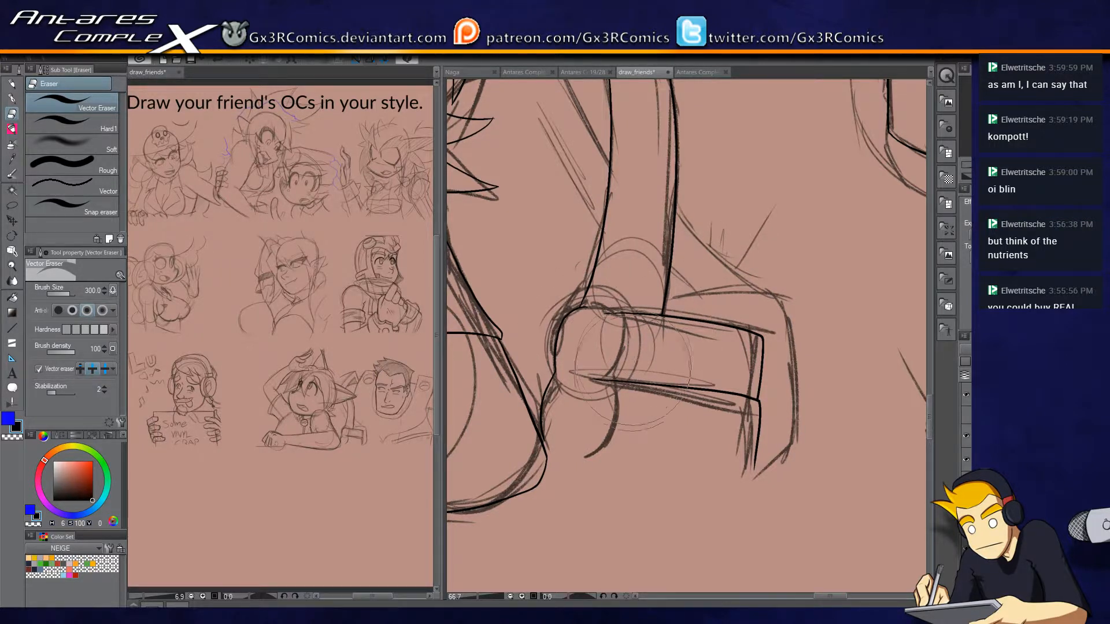
Ink the block's bottom edge and trim the outer side line where it overshoots the corner.
{"action": "key", "text": "p"}
{"action": "mouse_move", "coordinate": [574, 437]}
{"action": "left_mouse_down"}
{"action": "mouse_move", "coordinate": [763, 466]}
{"action": "mouse_move", "coordinate": [755, 481]}
{"action": "left_mouse_up"}
{"action": "key", "text": "ctrl+z"}
{"action": "key", "text": "ctrl+z"}
{"action": "key", "text": "e"}
{"action": "left_click", "coordinate": [759, 472]}
{"action": "key", "text": "p"}
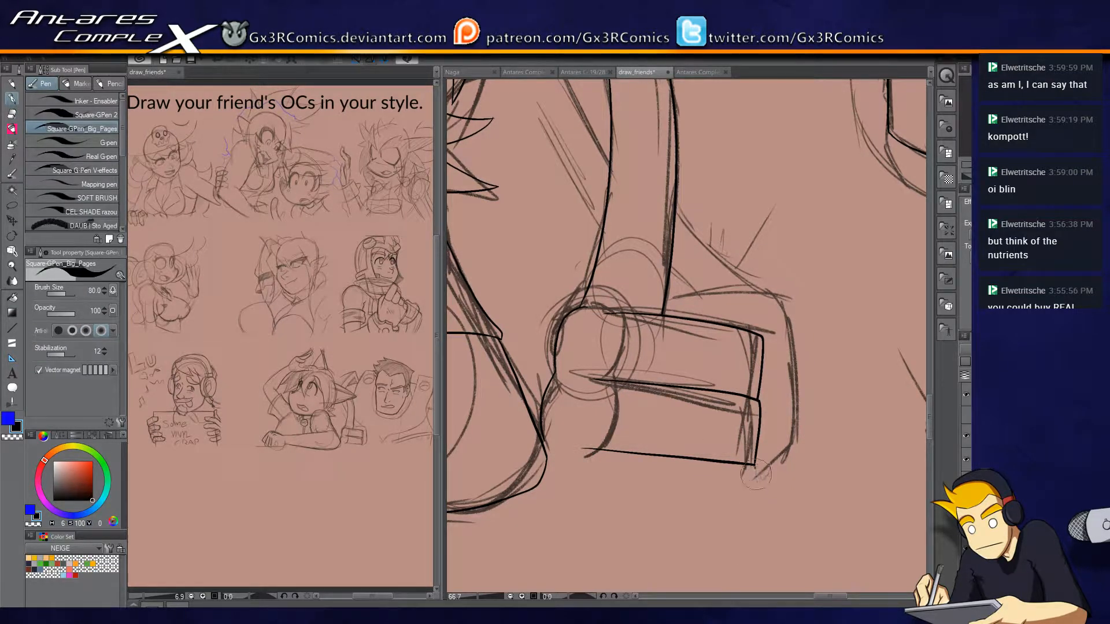
Ink the two diagonal lines running from beneath the pointed ear to the curved band and show the panel frames layer.
{"action": "left_click_drag", "start_coordinate": [700, 275], "coordinate": [665, 407]}
{"action": "left_click_drag", "start_coordinate": [669, 325], "coordinate": [743, 243]}
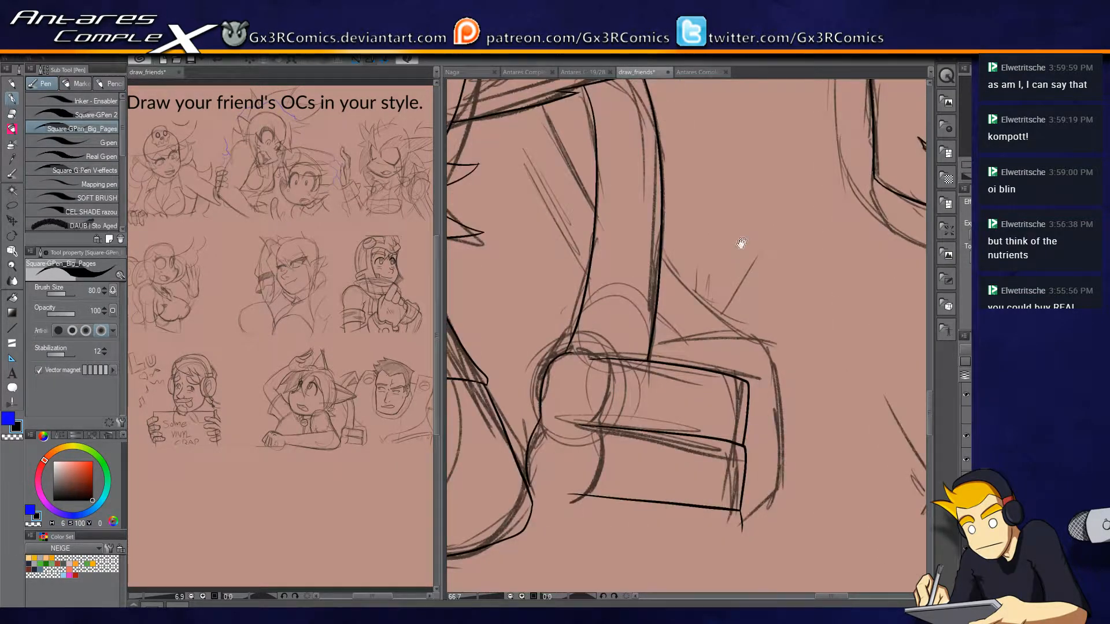
{"action": "left_click_drag", "start_coordinate": [590, 269], "coordinate": [619, 370]}
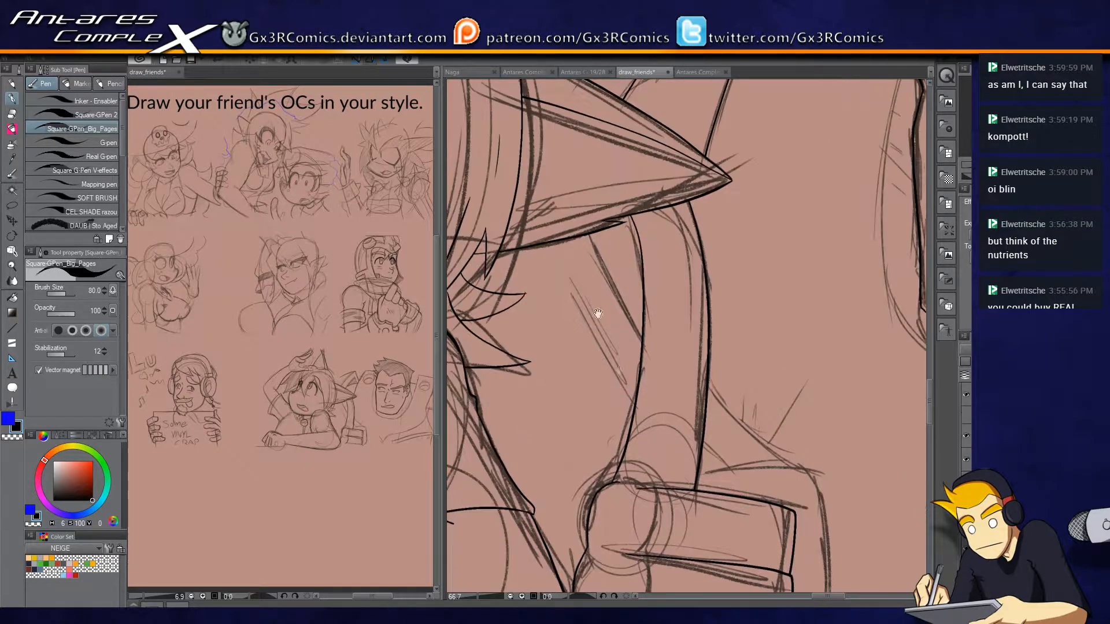
{"action": "left_click_drag", "start_coordinate": [539, 215], "coordinate": [652, 427]}
{"action": "left_click_drag", "start_coordinate": [564, 191], "coordinate": [668, 363]}
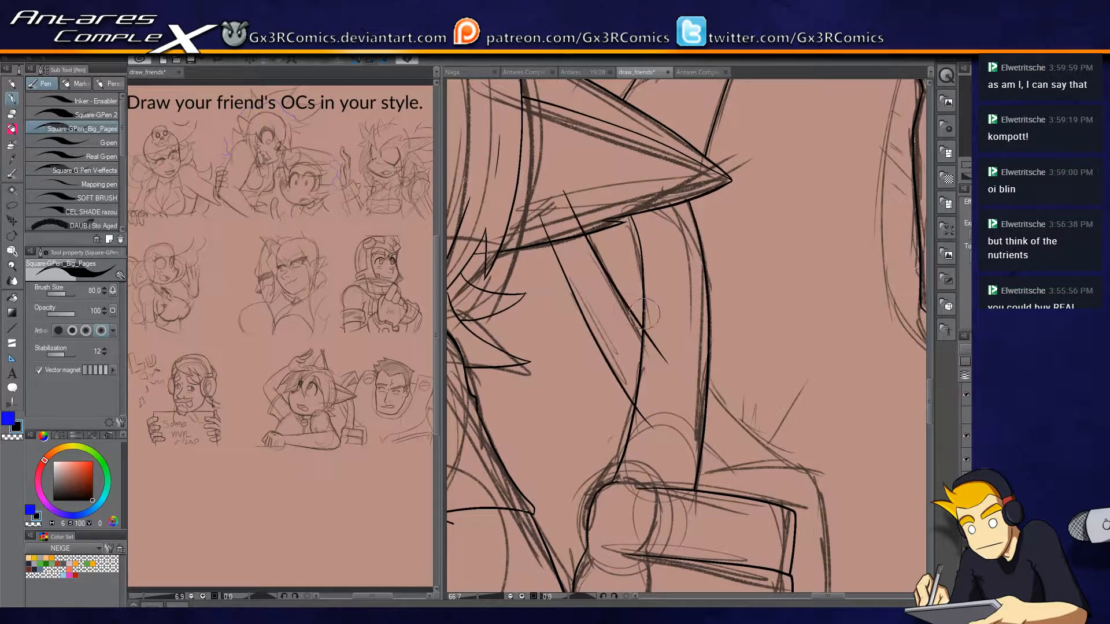
{"action": "left_click", "coordinate": [966, 415]}
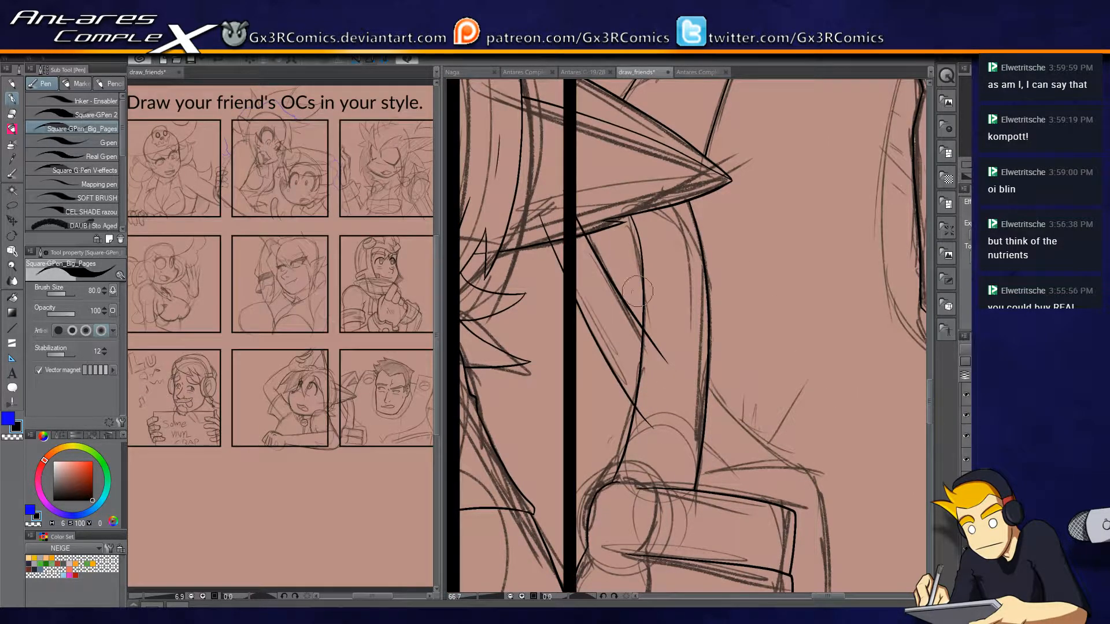
Trim the diagonal lines at the curved band and ink the outer casing around the rectangular block's end, redoing its bottom corner.
{"action": "key", "text": "e"}
{"action": "mouse_move", "coordinate": [553, 275]}
{"action": "left_mouse_down"}
{"action": "mouse_move", "coordinate": [624, 232]}
{"action": "mouse_move", "coordinate": [654, 405]}
{"action": "mouse_move", "coordinate": [664, 347]}
{"action": "mouse_move", "coordinate": [634, 473]}
{"action": "mouse_move", "coordinate": [746, 384]}
{"action": "mouse_move", "coordinate": [649, 466]}
{"action": "mouse_move", "coordinate": [676, 366]}
{"action": "mouse_move", "coordinate": [506, 264]}
{"action": "mouse_move", "coordinate": [561, 272]}
{"action": "left_mouse_up"}
{"action": "key", "text": "p"}
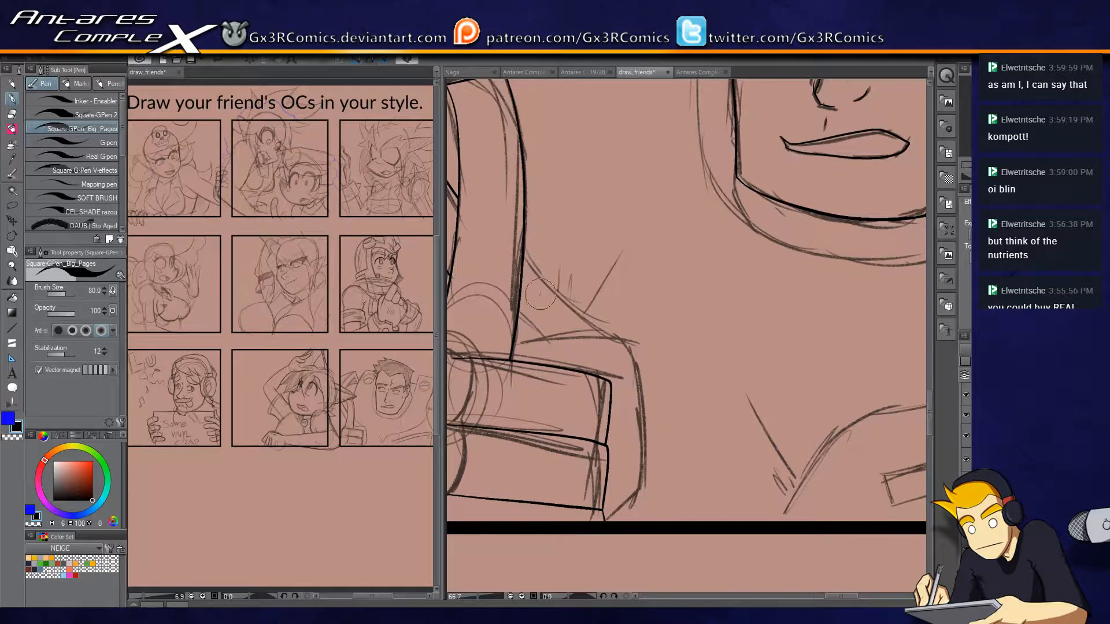
{"action": "mouse_move", "coordinate": [509, 355]}
{"action": "left_mouse_down"}
{"action": "mouse_move", "coordinate": [633, 347]}
{"action": "mouse_move", "coordinate": [642, 496]}
{"action": "mouse_move", "coordinate": [595, 524]}
{"action": "left_mouse_up"}
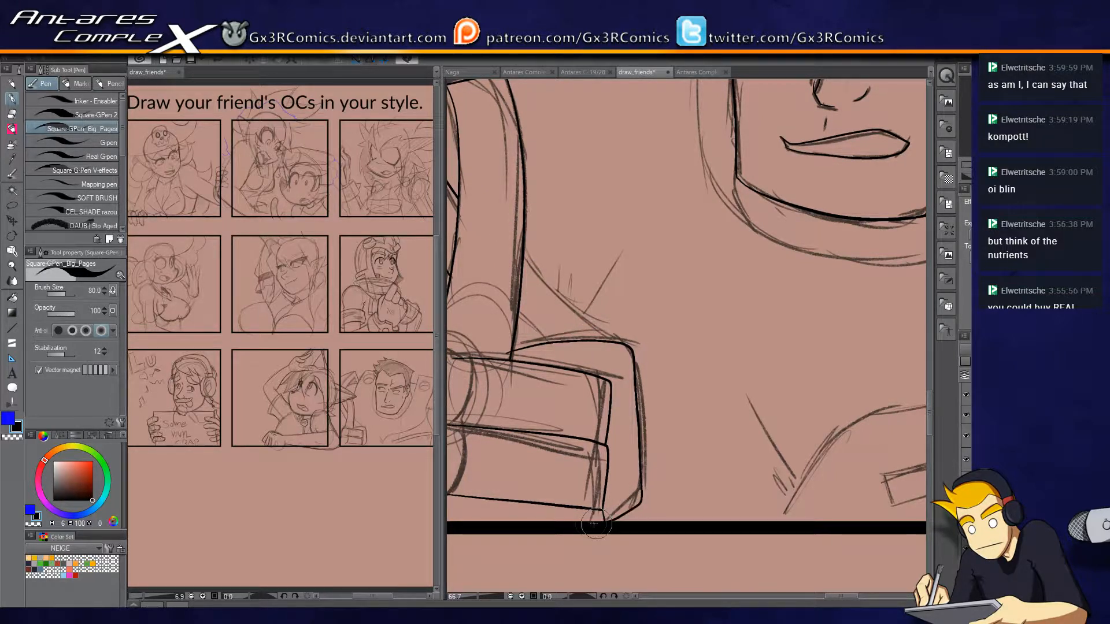
{"action": "key", "text": "ctrl+z"}
{"action": "left_click_drag", "start_coordinate": [641, 511], "coordinate": [605, 518]}
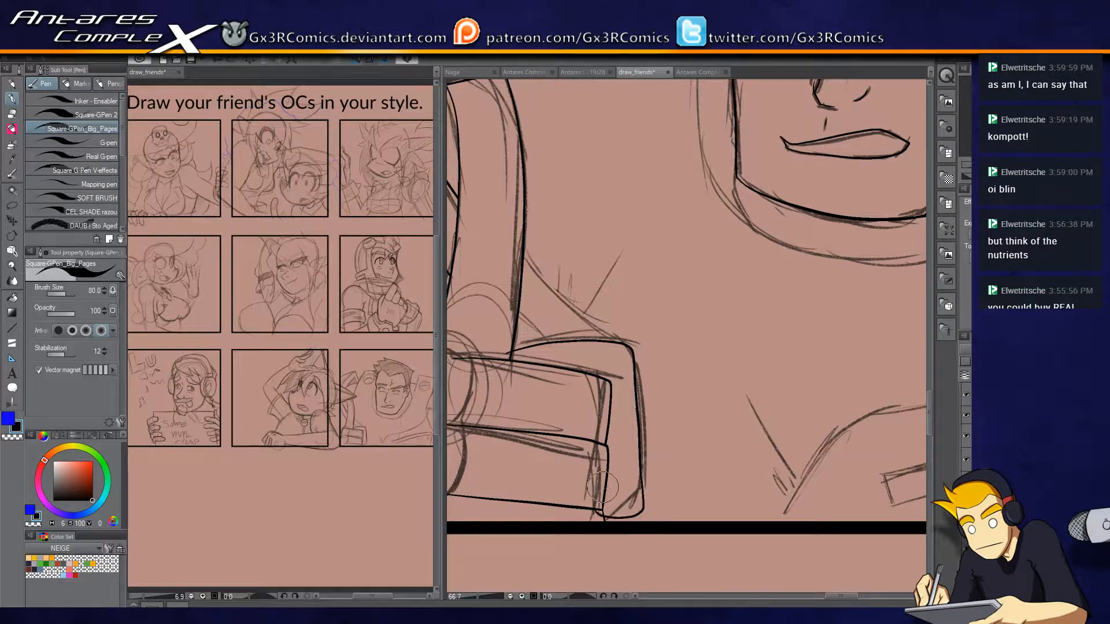
Ink the two diagonal lines linking the curved band to the block's casing and trim their overshooting ends.
{"action": "left_click_drag", "start_coordinate": [510, 230], "coordinate": [610, 347]}
{"action": "key", "text": "e"}
{"action": "left_click_drag", "start_coordinate": [506, 348], "coordinate": [508, 359]}
{"action": "key", "text": "p"}
{"action": "left_click_drag", "start_coordinate": [484, 279], "coordinate": [562, 361]}
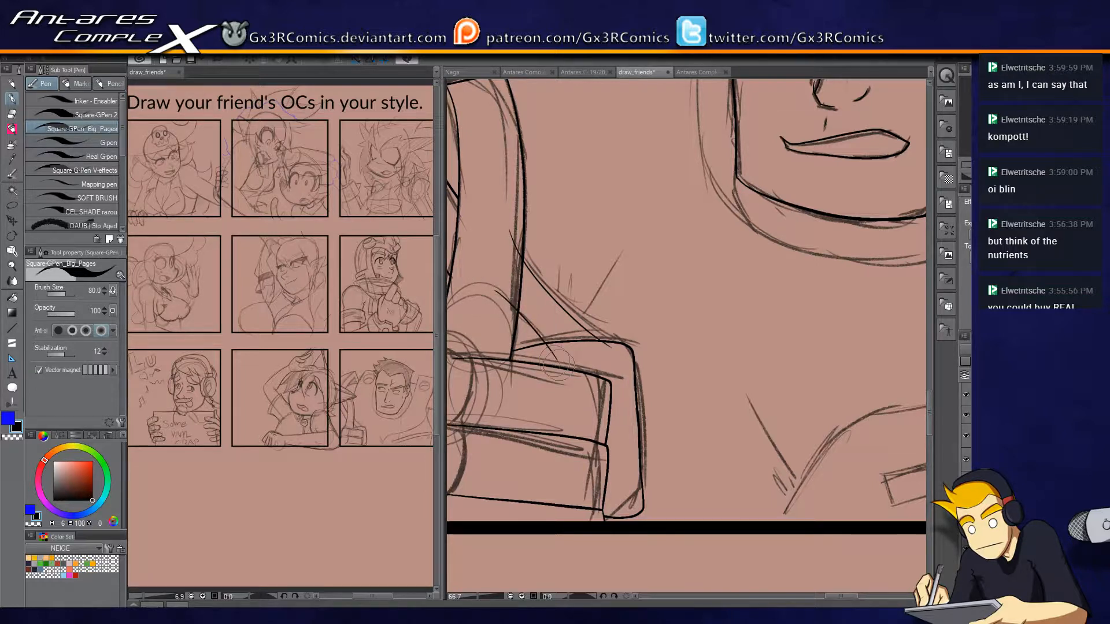
{"action": "key", "text": "e"}
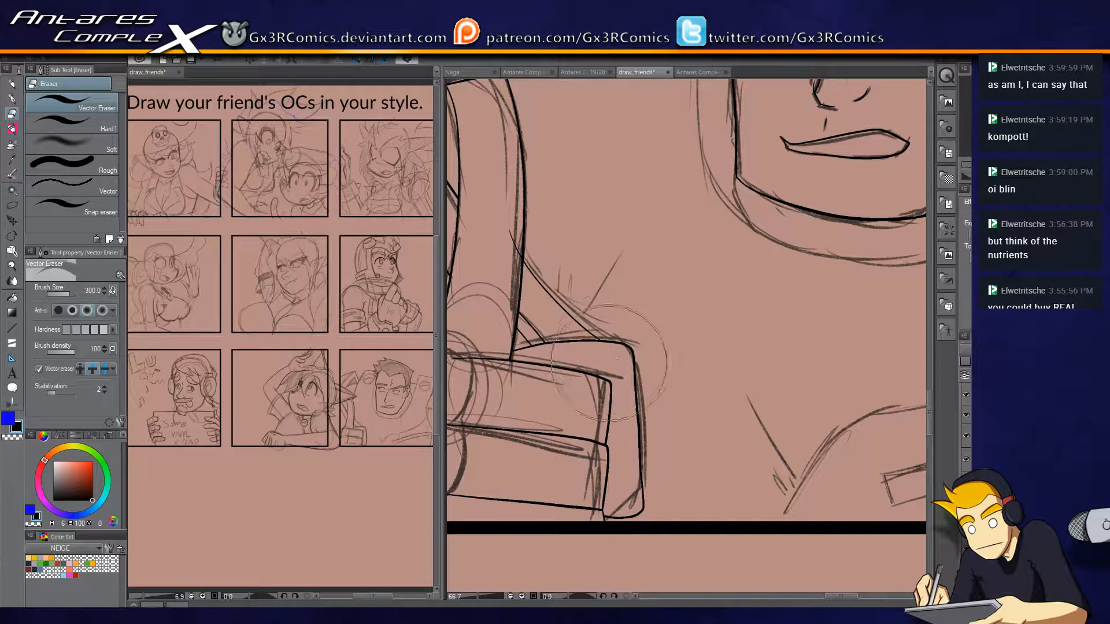
{"action": "key", "text": "p"}
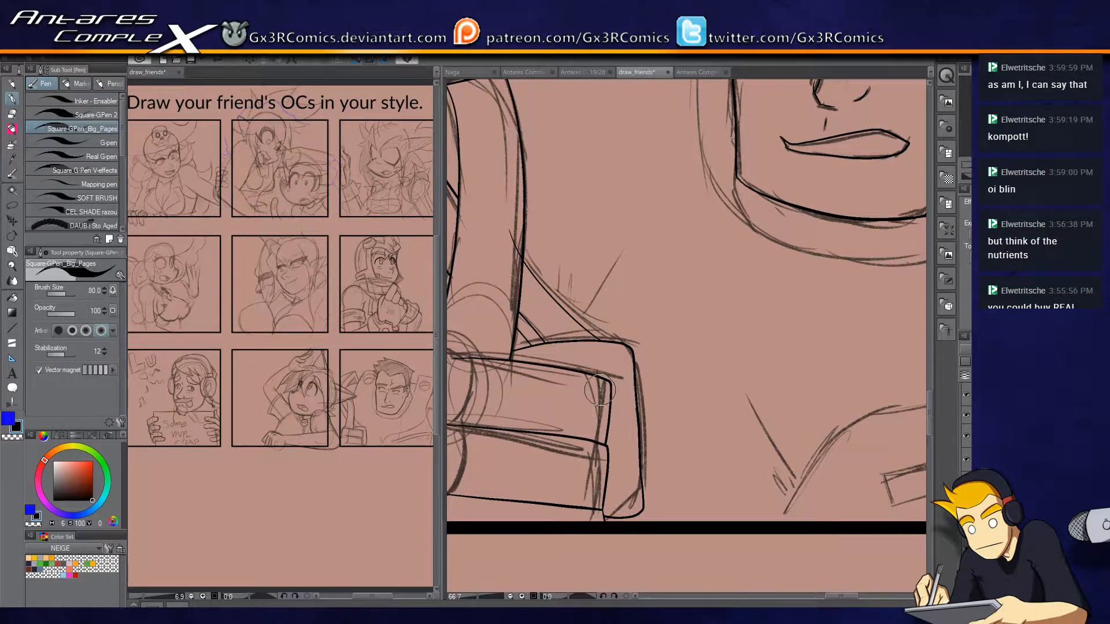
Ink the long curved chest line below the stern man's collar, from beyond the bottom frame up toward the shoulder.
{"action": "left_click_drag", "start_coordinate": [874, 336], "coordinate": [538, 449]}
{"action": "mouse_move", "coordinate": [609, 397]}
{"action": "left_mouse_down"}
{"action": "mouse_move", "coordinate": [503, 507]}
{"action": "mouse_move", "coordinate": [831, 308]}
{"action": "left_mouse_up"}
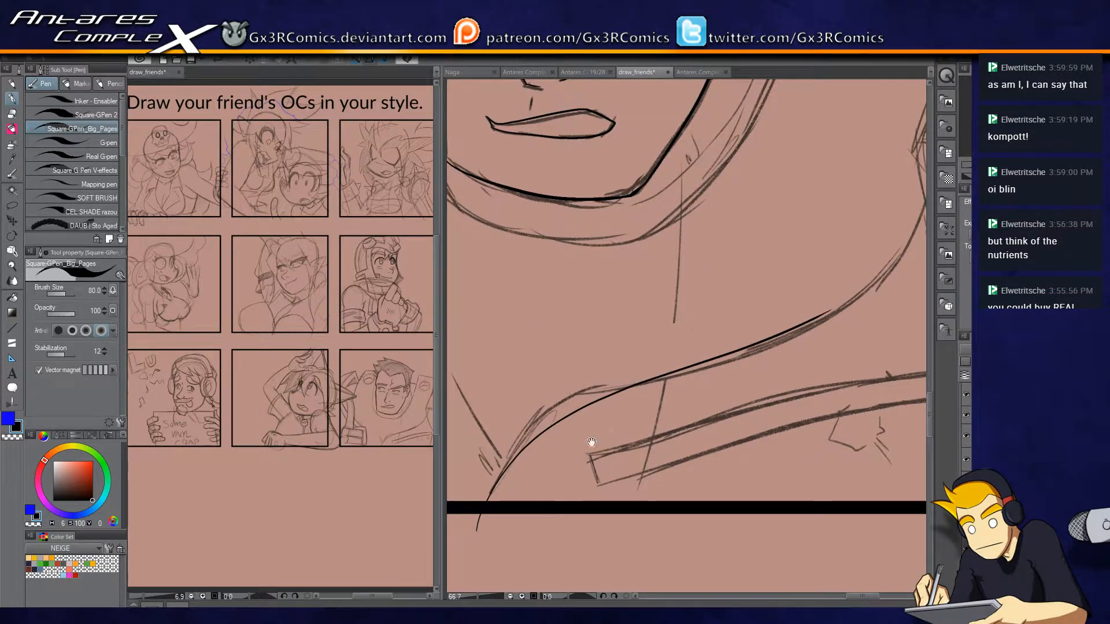
{"action": "left_click_drag", "start_coordinate": [578, 448], "coordinate": [514, 521]}
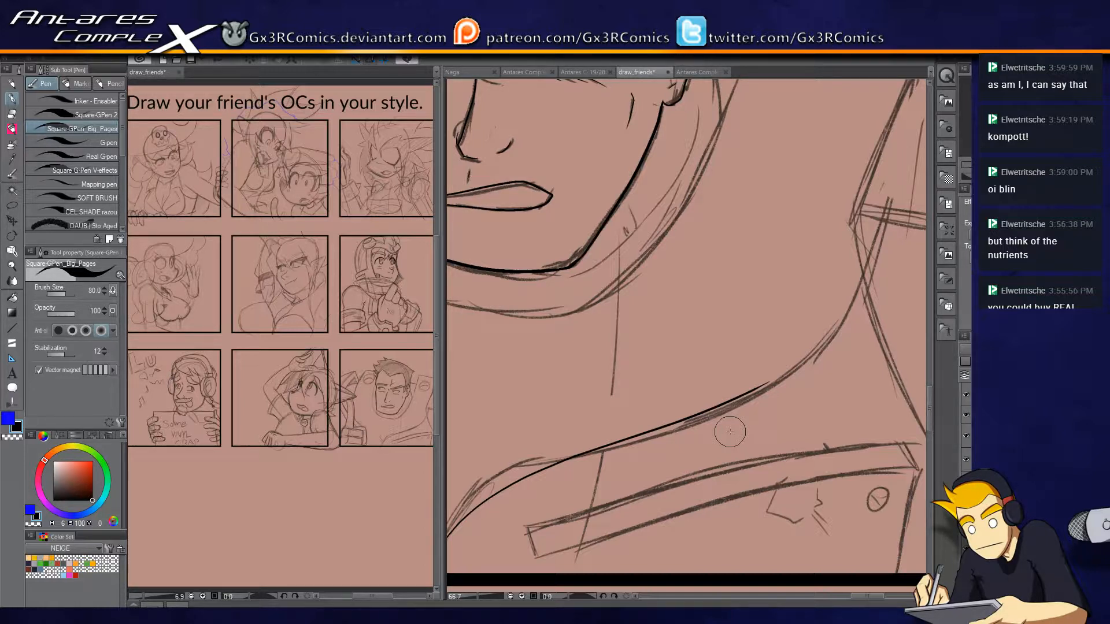
Ink the side of the collar curve running from the man's temple down past his jaw and trim its upper end.
{"action": "left_click_drag", "start_coordinate": [545, 293], "coordinate": [709, 353]}
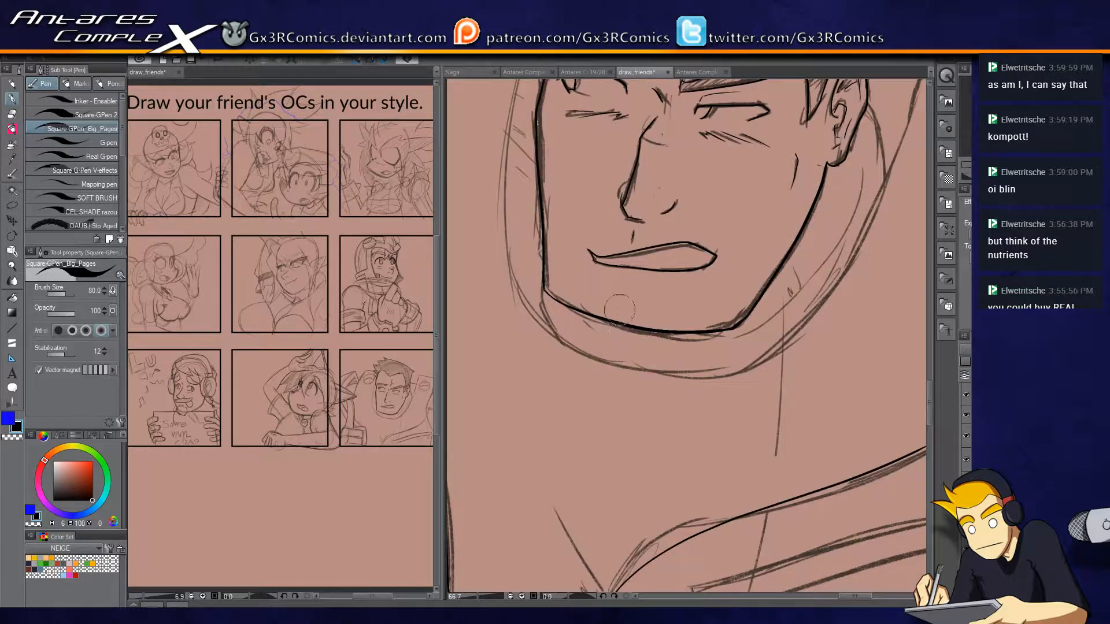
{"action": "left_click_drag", "start_coordinate": [545, 169], "coordinate": [581, 324]}
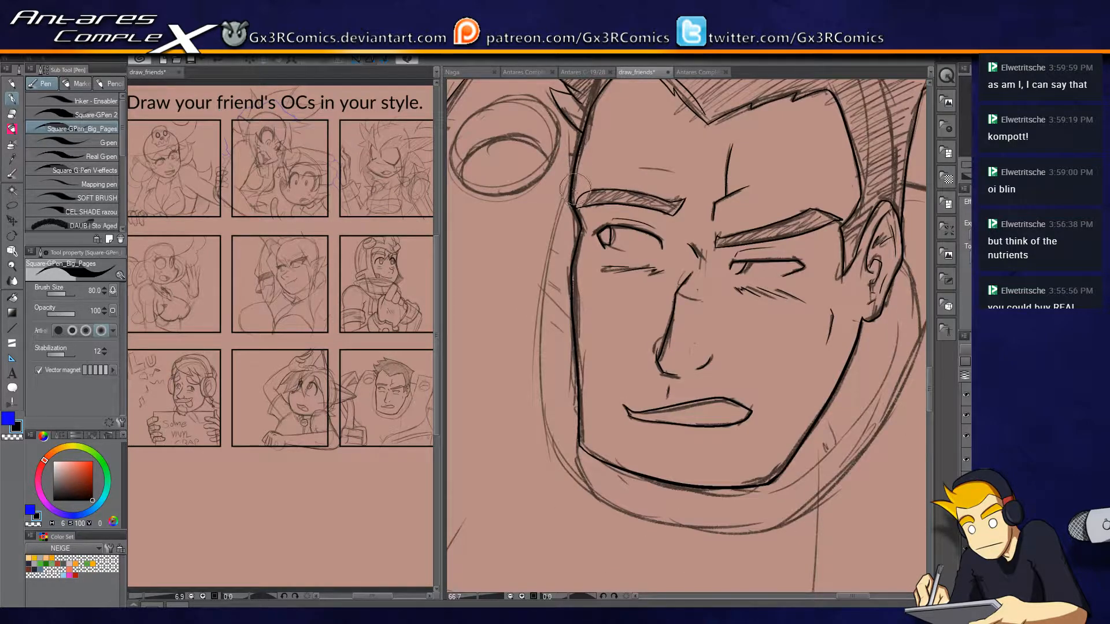
{"action": "left_click_drag", "start_coordinate": [575, 188], "coordinate": [549, 383]}
{"action": "key", "text": "e"}
{"action": "left_click_drag", "start_coordinate": [580, 175], "coordinate": [573, 195]}
{"action": "key", "text": "p"}
{"action": "left_click_drag", "start_coordinate": [654, 438], "coordinate": [581, 331]}
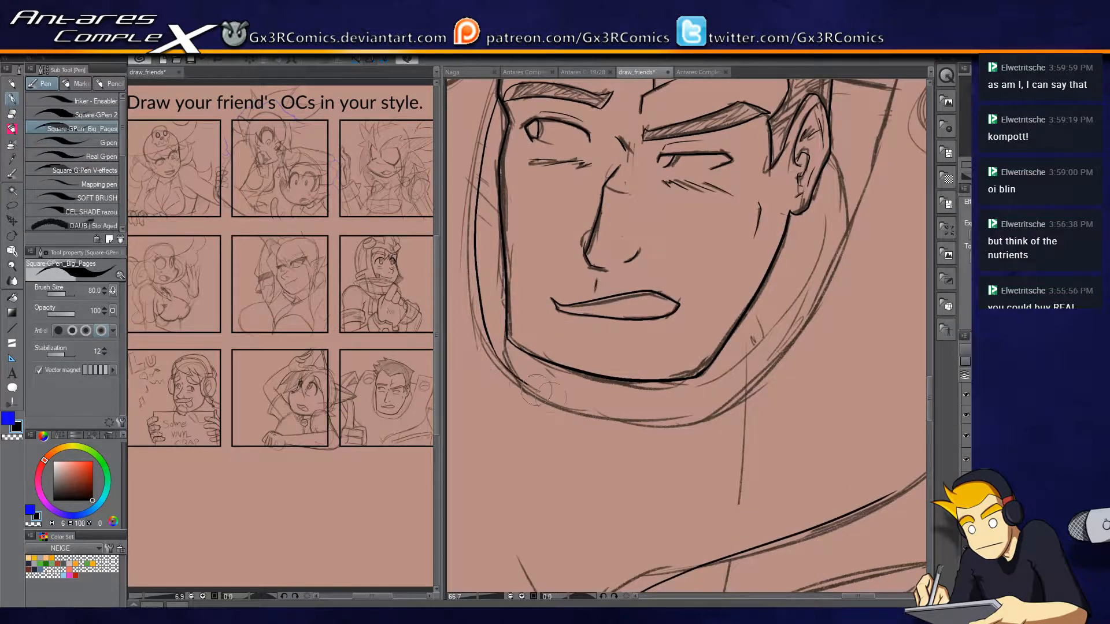
Continue the collar curve under the man's chin and up past his ear to the corner of the tall shape.
{"action": "mouse_move", "coordinate": [703, 405]}
{"action": "left_mouse_down"}
{"action": "mouse_move", "coordinate": [633, 415]}
{"action": "mouse_move", "coordinate": [595, 476]}
{"action": "mouse_move", "coordinate": [670, 406]}
{"action": "mouse_move", "coordinate": [781, 167]}
{"action": "left_mouse_up"}
{"action": "left_click_drag", "start_coordinate": [753, 240], "coordinate": [695, 353]}
{"action": "left_click_drag", "start_coordinate": [721, 288], "coordinate": [742, 188]}
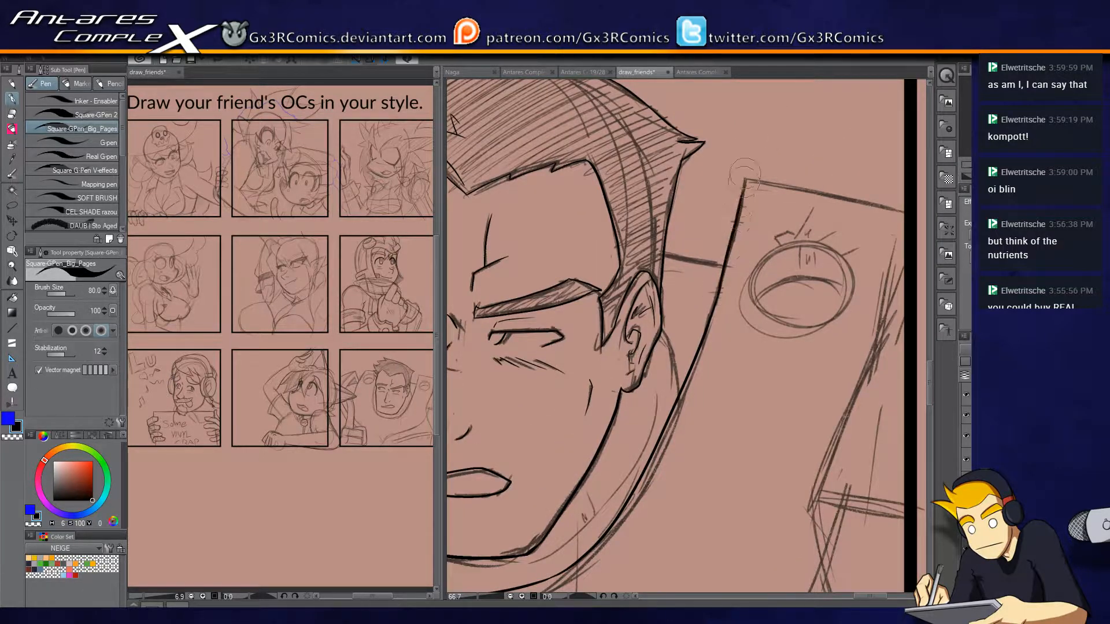
Ink the tall shape's top edge behind the man's head and trim it at the panel frame.
{"action": "left_click_drag", "start_coordinate": [762, 263], "coordinate": [720, 199]}
{"action": "left_click_drag", "start_coordinate": [686, 128], "coordinate": [893, 162]}
{"action": "key", "text": "e"}
{"action": "left_click", "coordinate": [834, 160]}
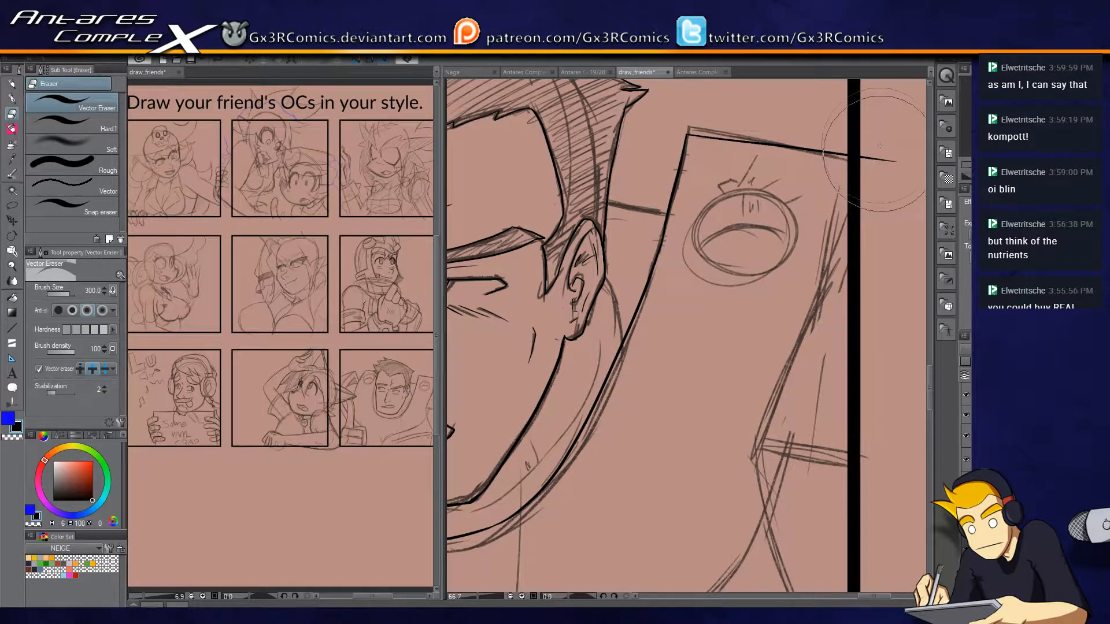
Ink the short line joining the man's hair to the tall shape and the curve running down behind his ear.
{"action": "key", "text": "p"}
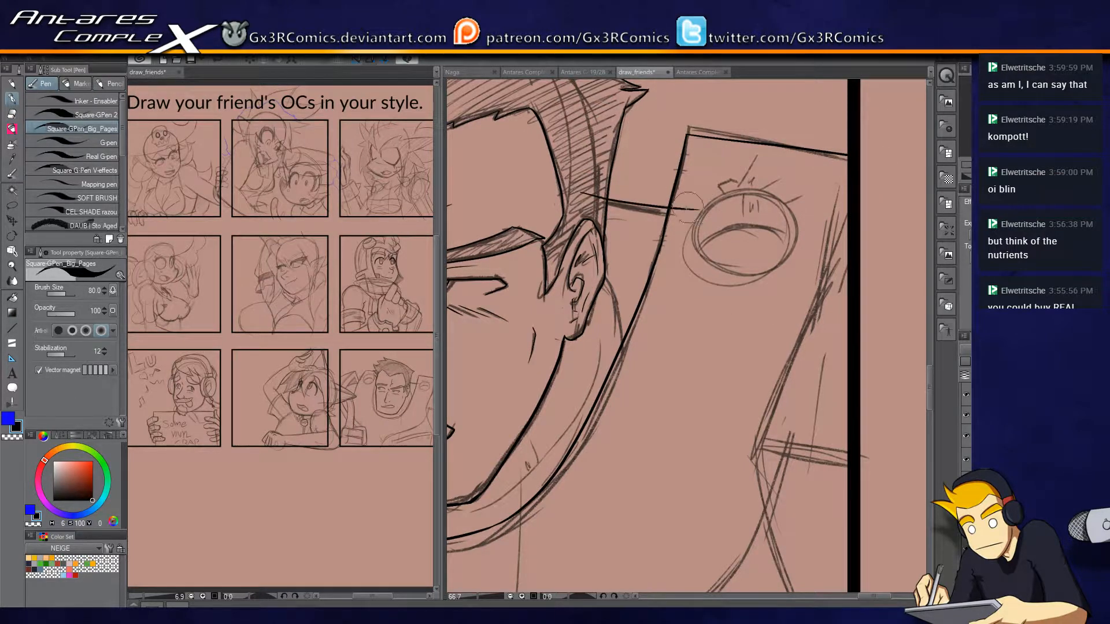
{"action": "left_click_drag", "start_coordinate": [646, 268], "coordinate": [681, 158]}
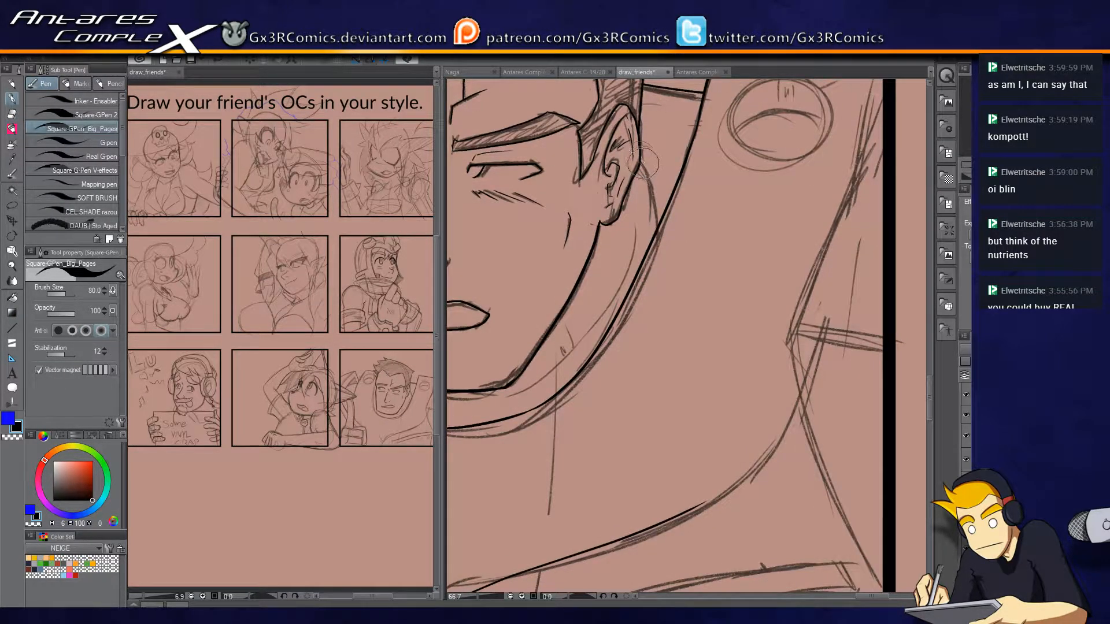
{"action": "mouse_move", "coordinate": [608, 407]}
{"action": "left_mouse_down"}
{"action": "mouse_move", "coordinate": [663, 244]}
{"action": "mouse_move", "coordinate": [684, 273]}
{"action": "left_mouse_up"}
Ink the top edge and narrow lower end of the long curved band across the man's chest.
{"action": "left_click_drag", "start_coordinate": [739, 336], "coordinate": [710, 314]}
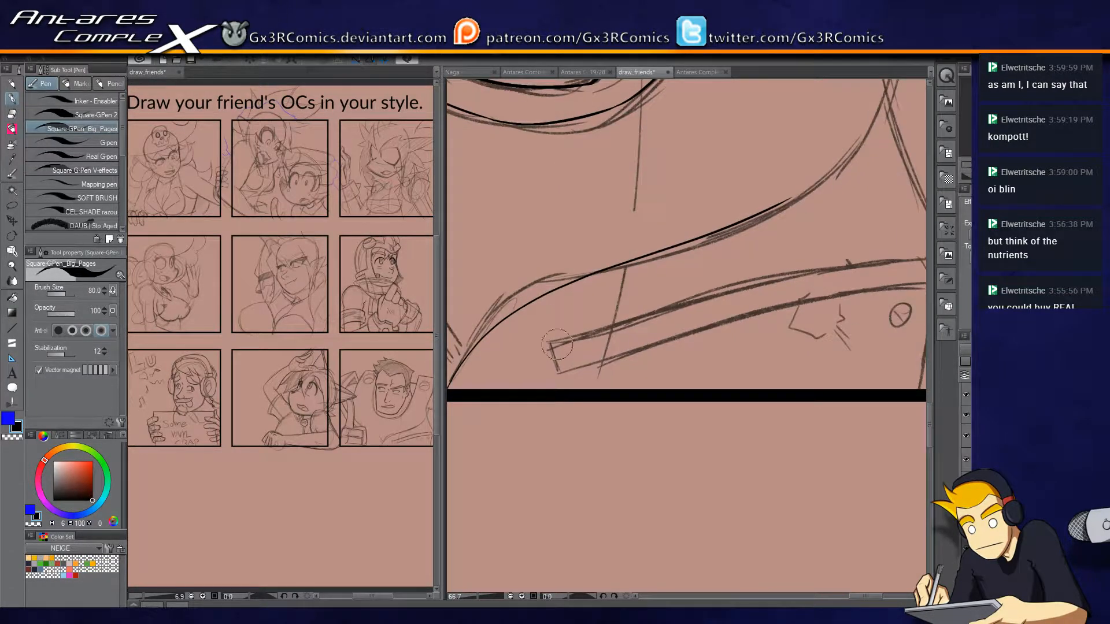
{"action": "mouse_move", "coordinate": [659, 383]}
{"action": "left_mouse_down"}
{"action": "mouse_move", "coordinate": [528, 314]}
{"action": "mouse_move", "coordinate": [579, 333]}
{"action": "left_mouse_up"}
{"action": "mouse_move", "coordinate": [502, 295]}
{"action": "left_mouse_down"}
{"action": "mouse_move", "coordinate": [584, 253]}
{"action": "mouse_move", "coordinate": [779, 206]}
{"action": "mouse_move", "coordinate": [890, 205]}
{"action": "left_mouse_up"}
{"action": "mouse_move", "coordinate": [560, 297]}
{"action": "left_mouse_down"}
{"action": "mouse_move", "coordinate": [726, 243]}
{"action": "mouse_move", "coordinate": [911, 227]}
{"action": "left_mouse_up"}
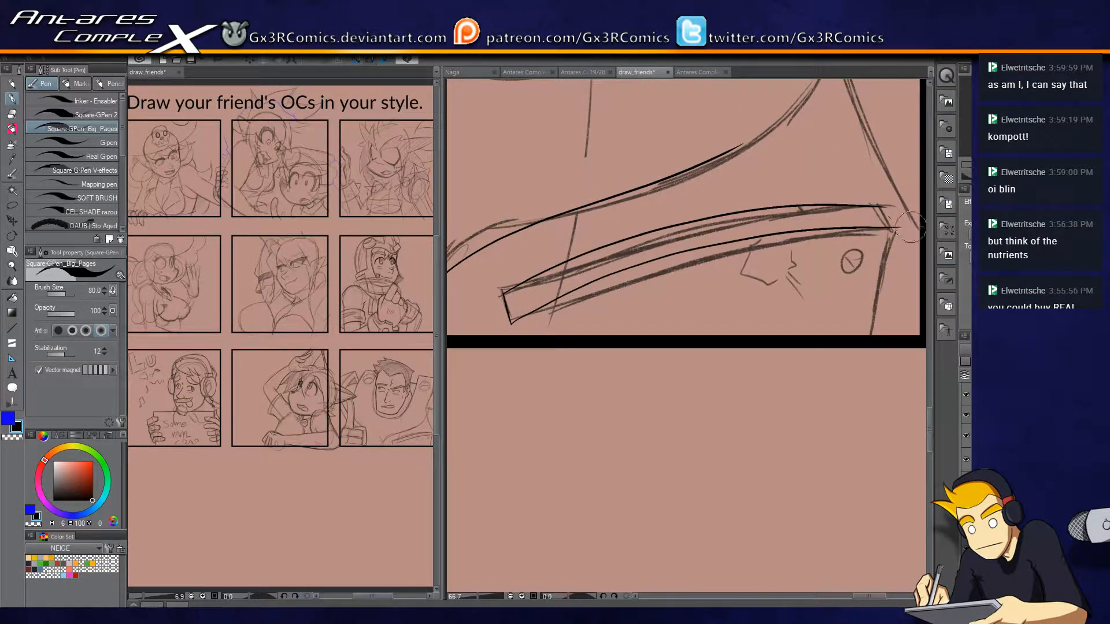
{"action": "key", "text": "ctrl+z"}
{"action": "left_click_drag", "start_coordinate": [509, 321], "coordinate": [899, 224]}
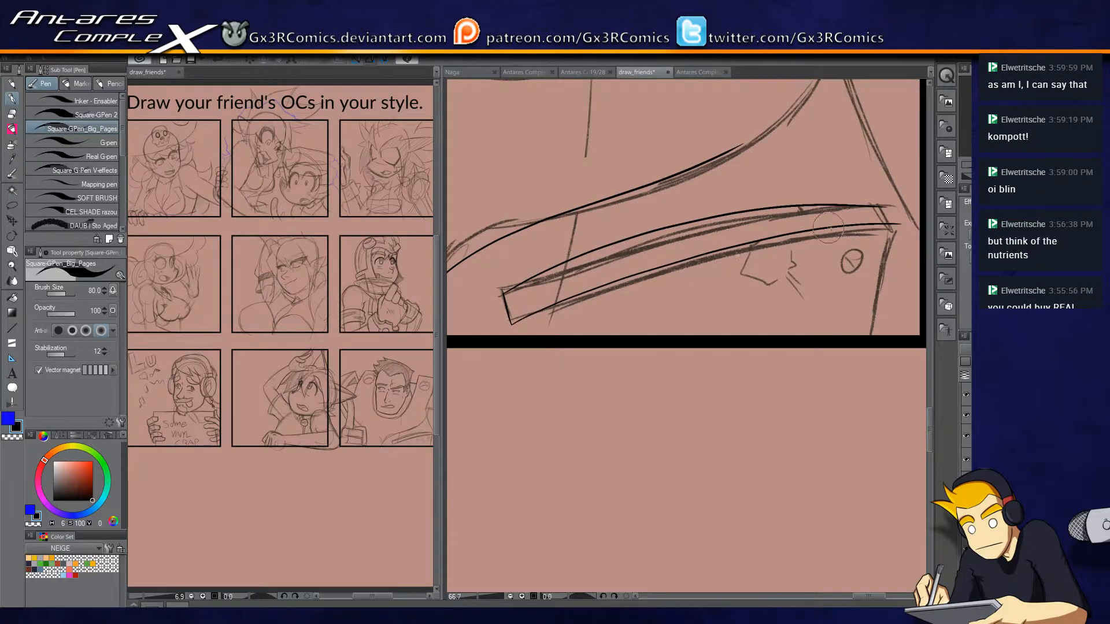
{"action": "key", "text": "ctrl+z"}
Ink the chest band's lower edge and its slanted outer end, trimming the overshooting lines.
{"action": "mouse_move", "coordinate": [510, 322]}
{"action": "left_mouse_down"}
{"action": "mouse_move", "coordinate": [608, 276]}
{"action": "mouse_move", "coordinate": [794, 233]}
{"action": "mouse_move", "coordinate": [895, 232]}
{"action": "left_mouse_up"}
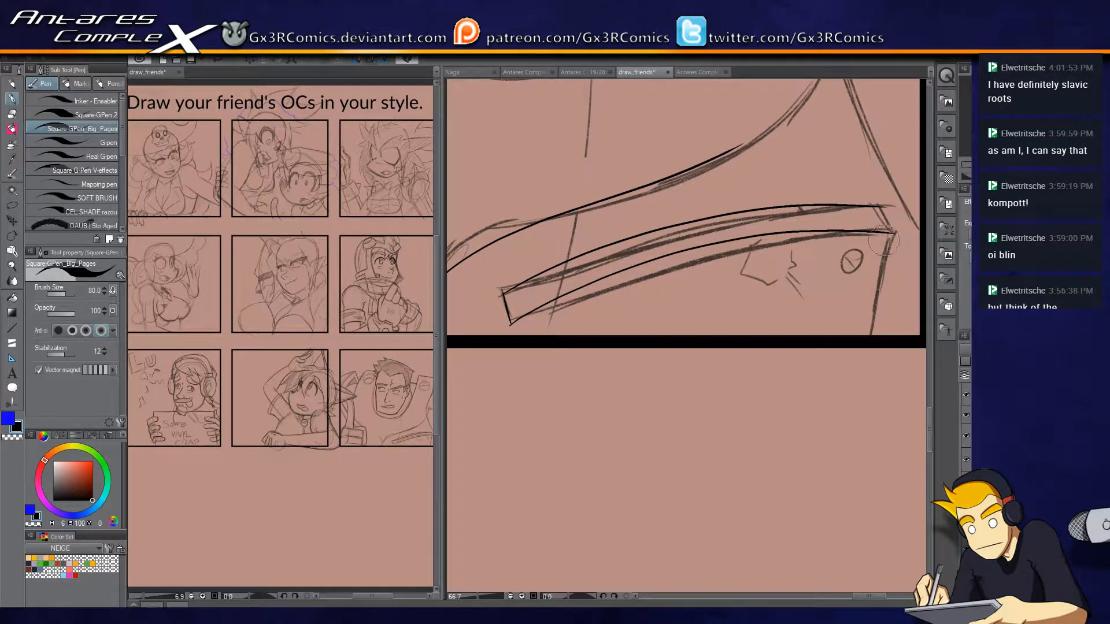
{"action": "left_click_drag", "start_coordinate": [866, 192], "coordinate": [891, 232]}
{"action": "key", "text": "e"}
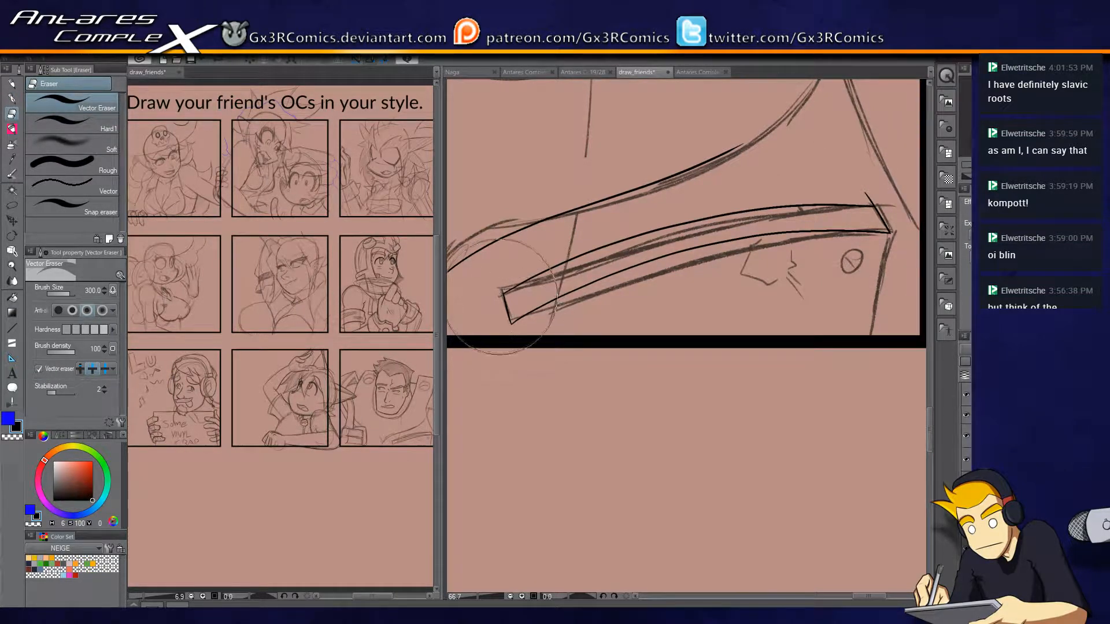
Ink the two side lines running down from the ends of the chest band and trim them at the bottom panel frame.
{"action": "key", "text": "p"}
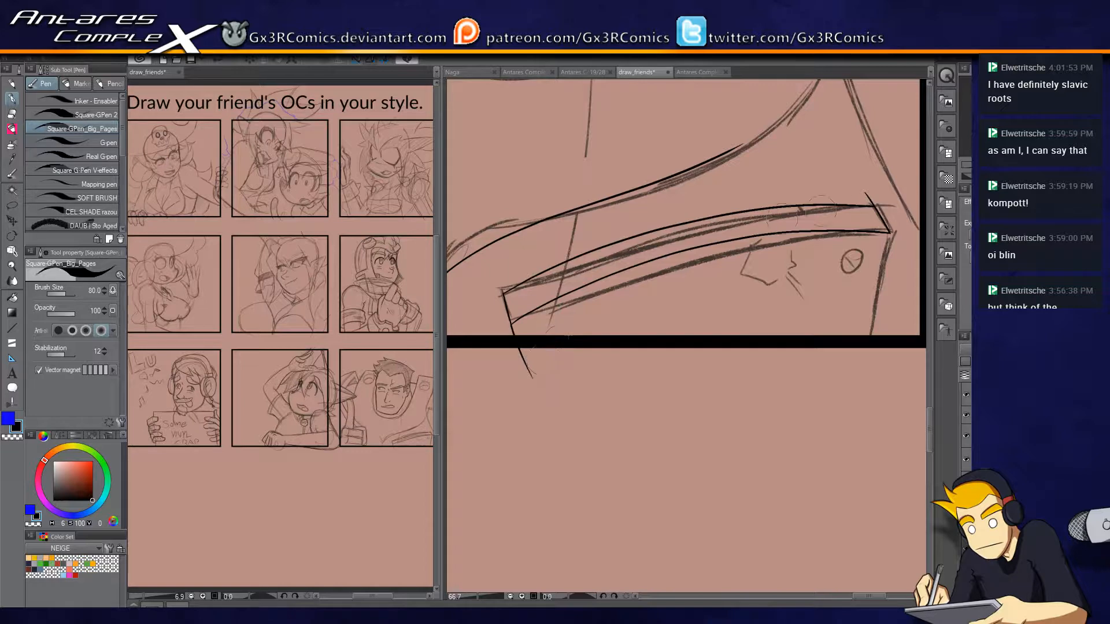
{"action": "key", "text": "e"}
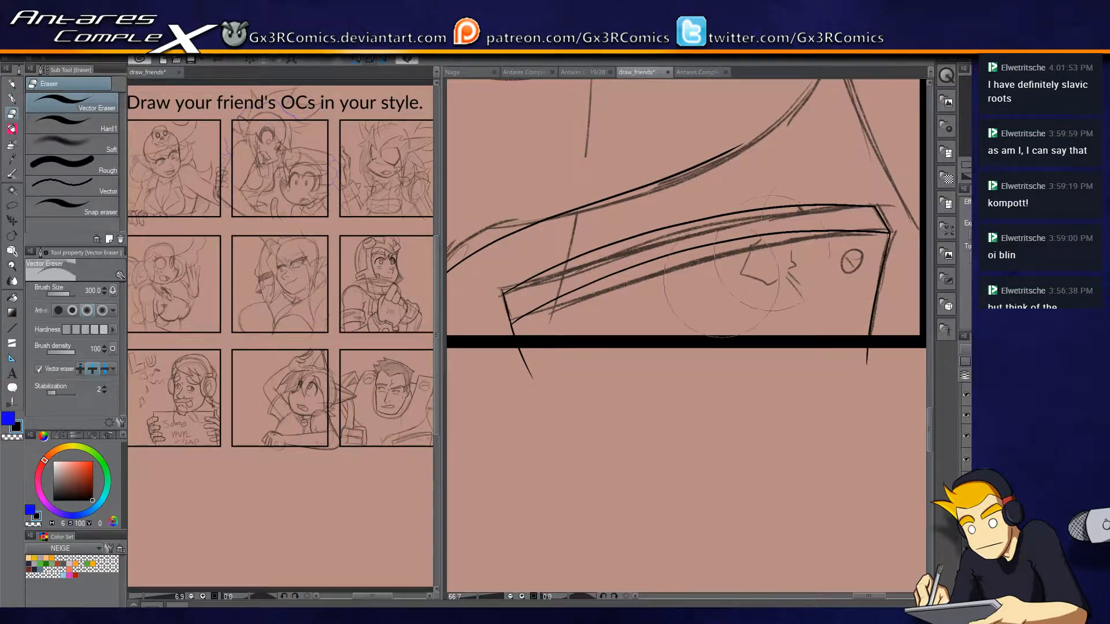
{"action": "key", "text": "p"}
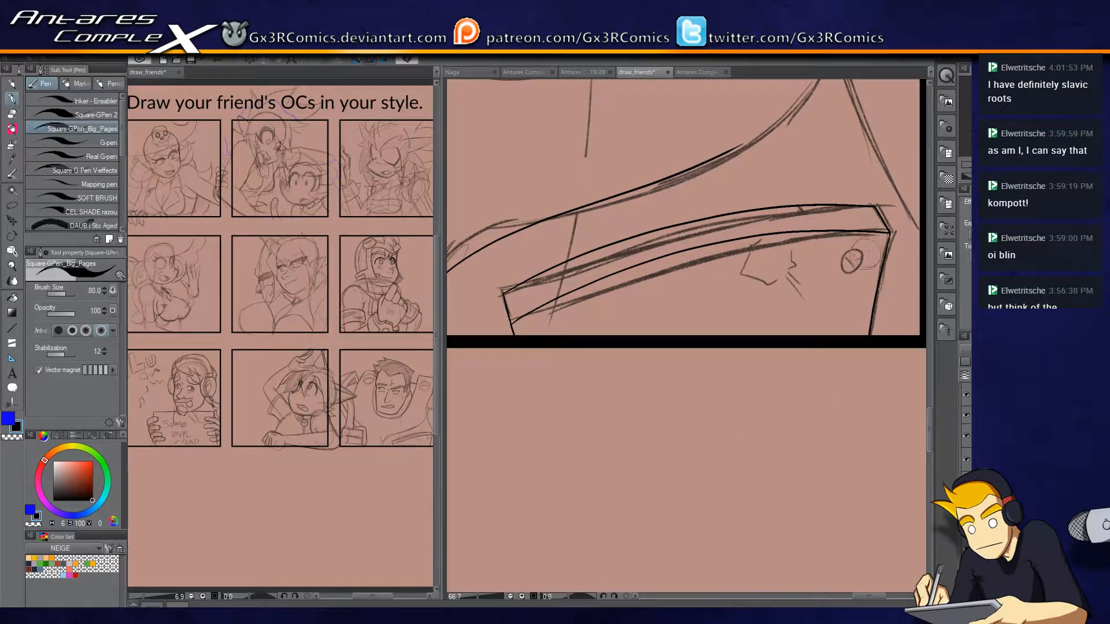
Ink the small round screw below the chest band with its diagonal slot, trimming the slot line to the circle.
{"action": "scroll", "coordinate": [867, 253], "scroll_direction": "up", "scroll_amount": 1}
{"action": "mouse_move", "coordinate": [845, 248]}
{"action": "left_mouse_down"}
{"action": "mouse_move", "coordinate": [832, 272]}
{"action": "mouse_move", "coordinate": [842, 254]}
{"action": "left_mouse_up"}
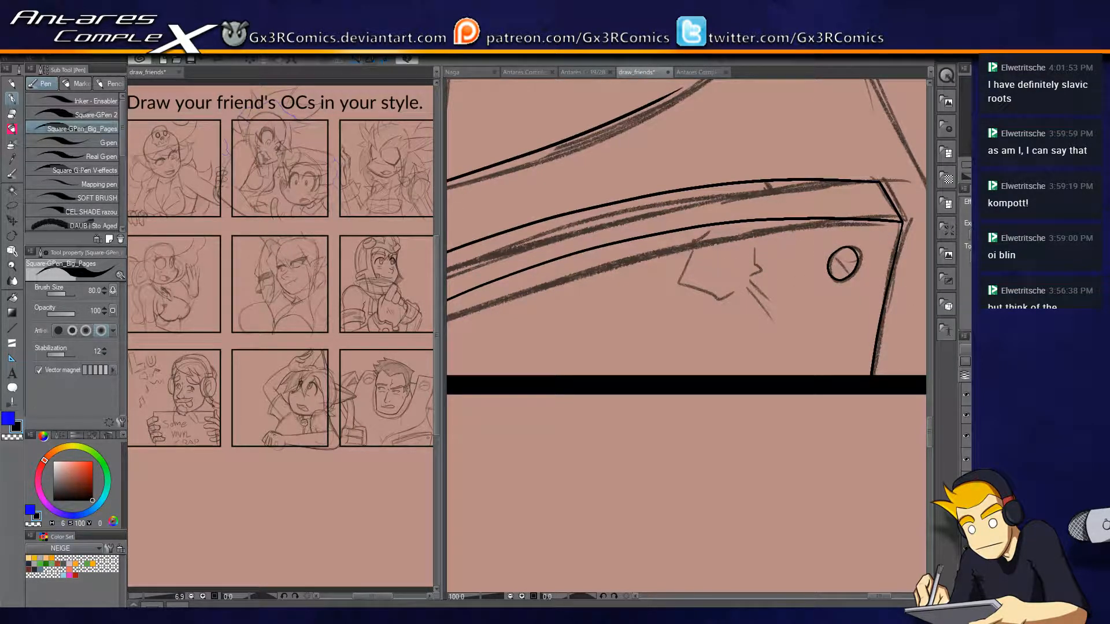
{"action": "left_click_drag", "start_coordinate": [825, 247], "coordinate": [859, 274]}
{"action": "key", "text": "e"}
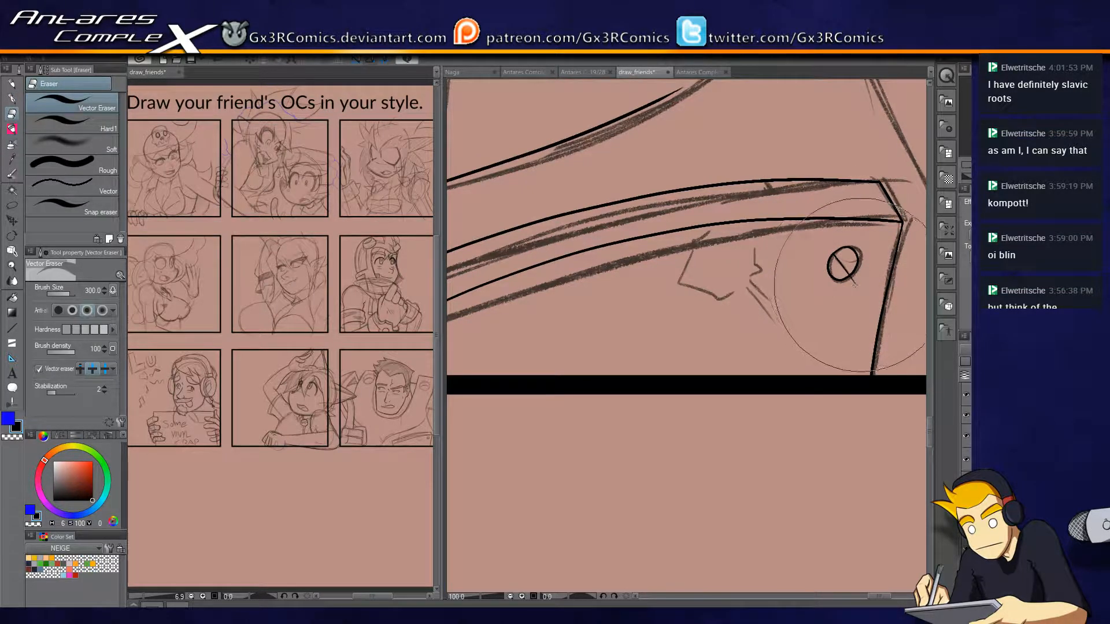
Ink the jagged patch outline below the chest band and the lines radiating from it.
{"action": "key", "text": "p"}
{"action": "mouse_move", "coordinate": [706, 224]}
{"action": "left_mouse_down"}
{"action": "mouse_move", "coordinate": [680, 282]}
{"action": "mouse_move", "coordinate": [704, 297]}
{"action": "mouse_move", "coordinate": [755, 280]}
{"action": "mouse_move", "coordinate": [761, 252]}
{"action": "mouse_move", "coordinate": [783, 327]}
{"action": "left_mouse_up"}
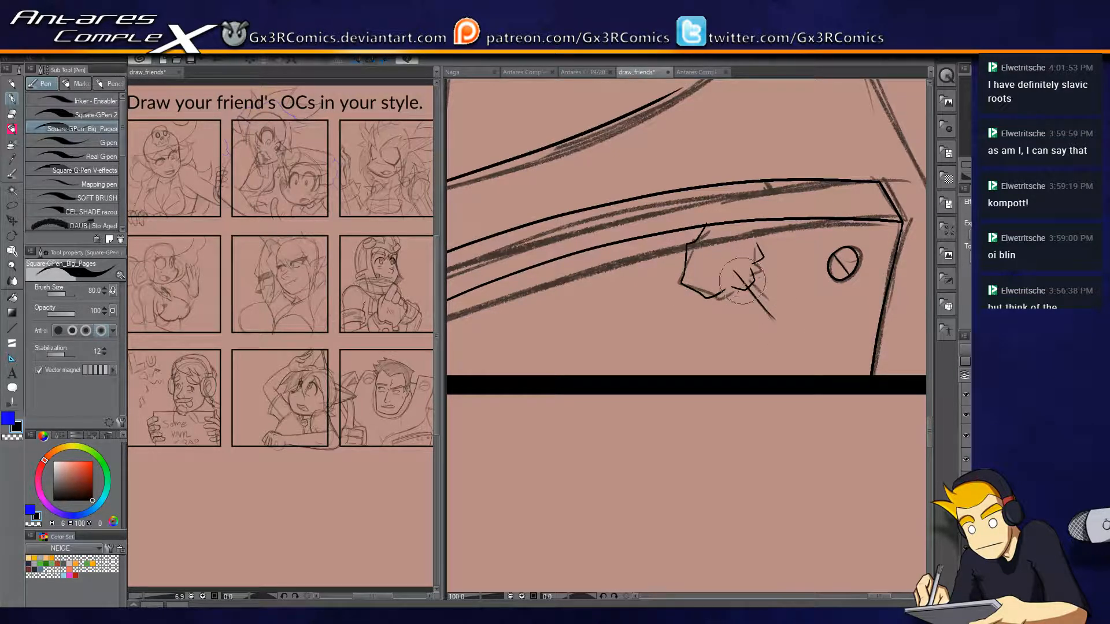
{"action": "left_click_drag", "start_coordinate": [706, 277], "coordinate": [691, 305]}
{"action": "left_click_drag", "start_coordinate": [685, 267], "coordinate": [589, 354]}
{"action": "left_click_drag", "start_coordinate": [753, 269], "coordinate": [661, 353]}
{"action": "mouse_move", "coordinate": [616, 307]}
{"action": "left_mouse_down"}
{"action": "mouse_move", "coordinate": [633, 295]}
{"action": "mouse_move", "coordinate": [656, 305]}
{"action": "left_mouse_up"}
Extend the inked chest line in a curve up the man's shoulder toward the tall shape's lower corner.
{"action": "left_click_drag", "start_coordinate": [730, 315], "coordinate": [679, 447]}
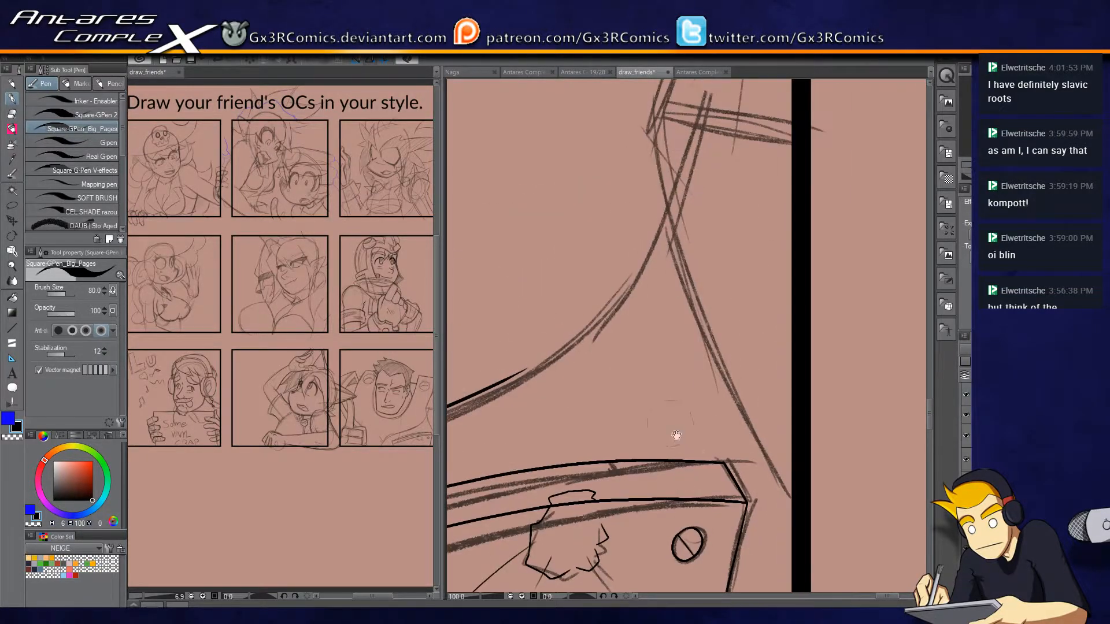
{"action": "scroll", "coordinate": [676, 288], "scroll_direction": "down", "scroll_amount": 2}
{"action": "scroll", "coordinate": [631, 323], "scroll_direction": "up", "scroll_amount": 2}
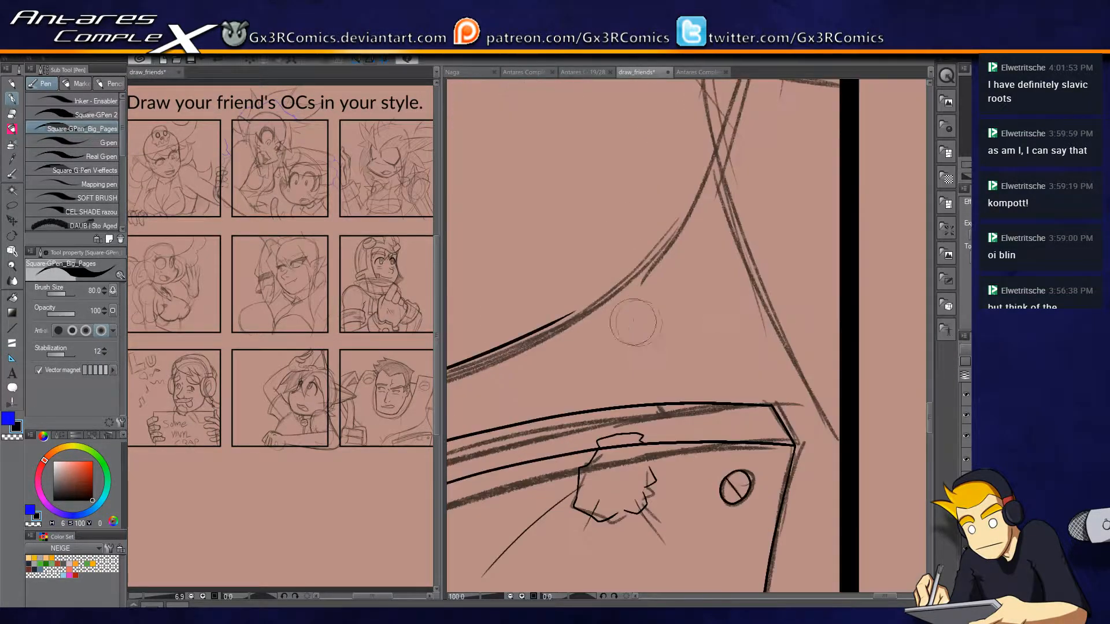
{"action": "left_click_drag", "start_coordinate": [630, 374], "coordinate": [622, 409]}
{"action": "mouse_move", "coordinate": [552, 405]}
{"action": "left_mouse_down"}
{"action": "mouse_move", "coordinate": [636, 333]}
{"action": "mouse_move", "coordinate": [702, 208]}
{"action": "left_mouse_up"}
{"action": "left_click_drag", "start_coordinate": [596, 345], "coordinate": [556, 454]}
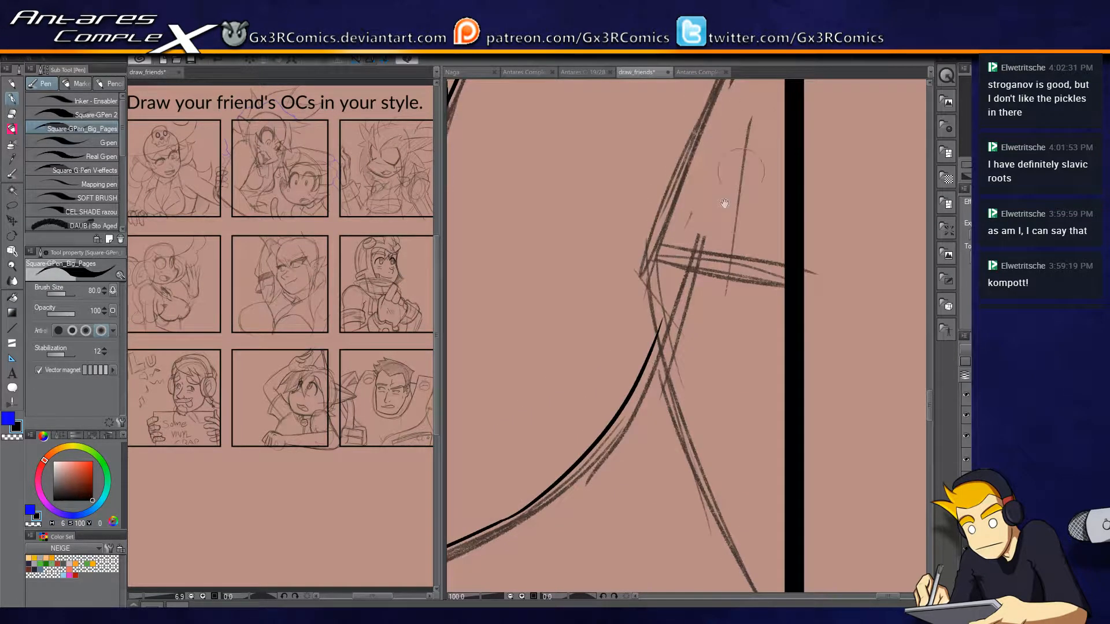
Ink the tall shape's slanted outer edge and the line from its lower corner down to the side panel frame.
{"action": "scroll", "coordinate": [735, 154], "scroll_direction": "down", "scroll_amount": 1}
{"action": "left_click_drag", "start_coordinate": [772, 86], "coordinate": [719, 185]}
{"action": "left_click_drag", "start_coordinate": [717, 114], "coordinate": [711, 167]}
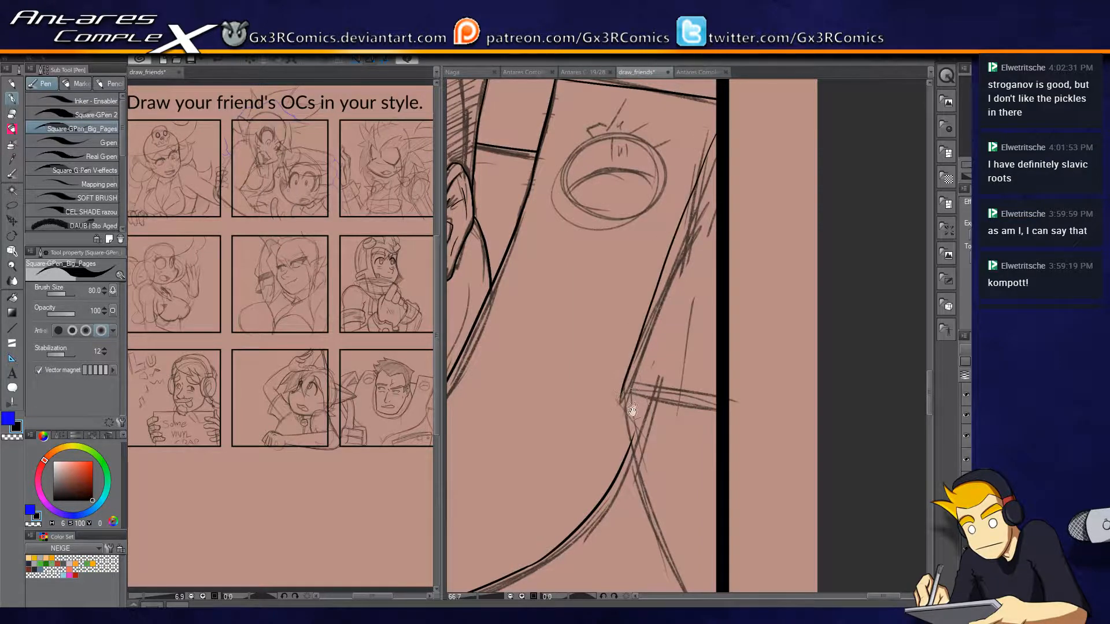
{"action": "left_click_drag", "start_coordinate": [634, 405], "coordinate": [629, 226]}
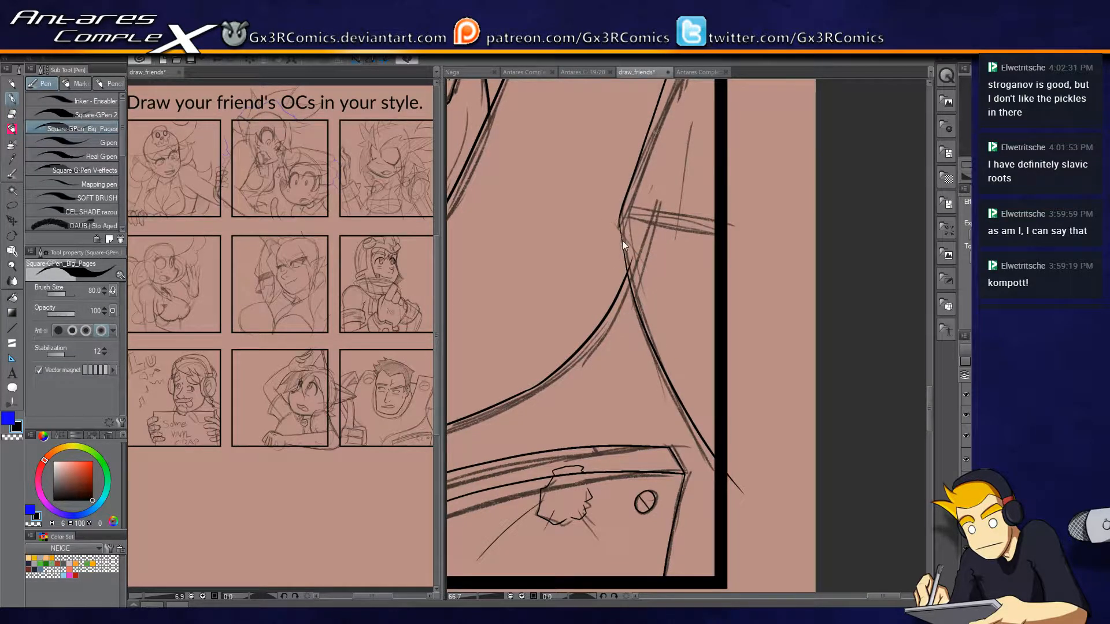
{"action": "key", "text": "e"}
{"action": "key", "text": "p"}
Trim the lower end of the long chest line where it runs past the bottom panel frame.
{"action": "left_click_drag", "start_coordinate": [652, 421], "coordinate": [721, 210]}
{"action": "left_click_drag", "start_coordinate": [580, 305], "coordinate": [834, 376]}
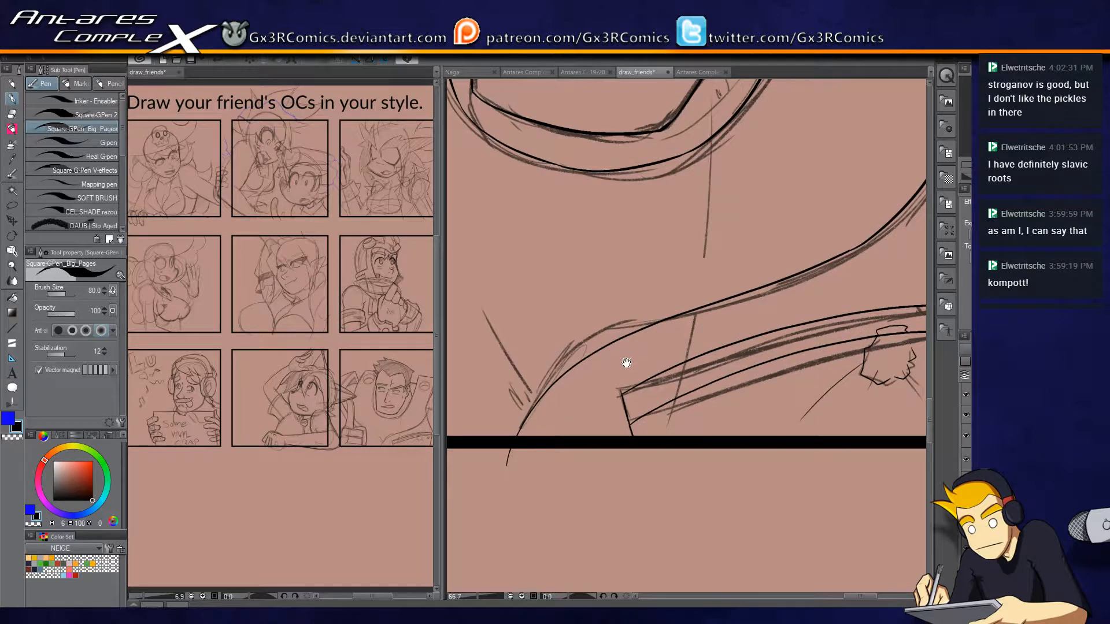
{"action": "left_click_drag", "start_coordinate": [626, 363], "coordinate": [651, 416]}
{"action": "key", "text": "e"}
{"action": "left_click_drag", "start_coordinate": [546, 514], "coordinate": [557, 522]}
{"action": "key", "text": "p"}
Ink the short curve inside the collar opening beside the man's jaw and trim its end where it crosses the face line.
{"action": "left_click_drag", "start_coordinate": [696, 325], "coordinate": [620, 442]}
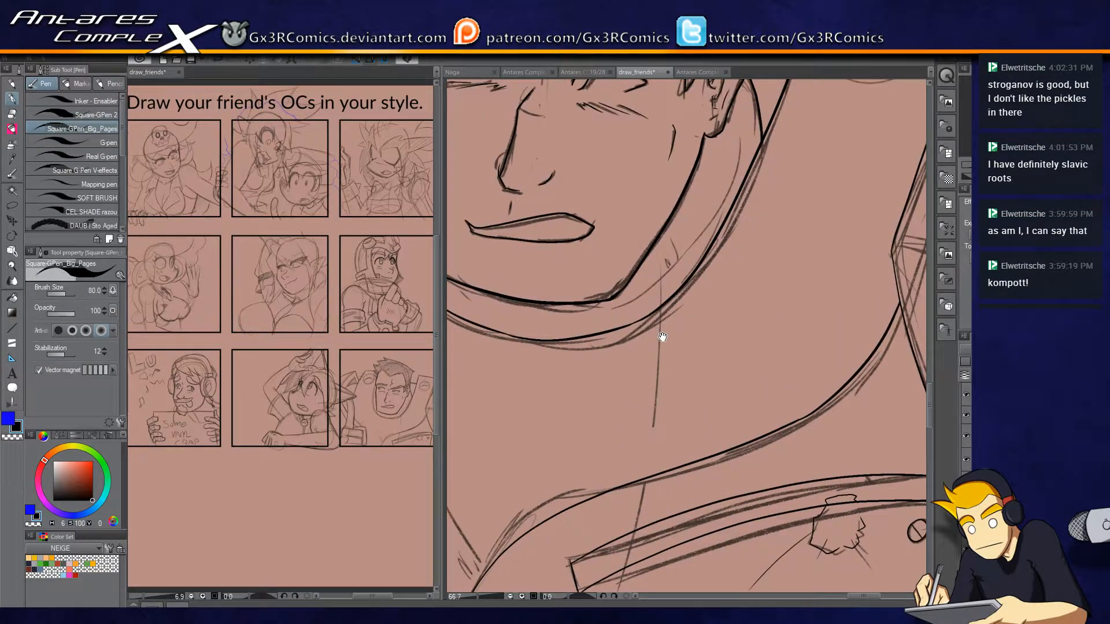
{"action": "left_click_drag", "start_coordinate": [663, 337], "coordinate": [616, 495]}
{"action": "left_click_drag", "start_coordinate": [723, 272], "coordinate": [782, 358]}
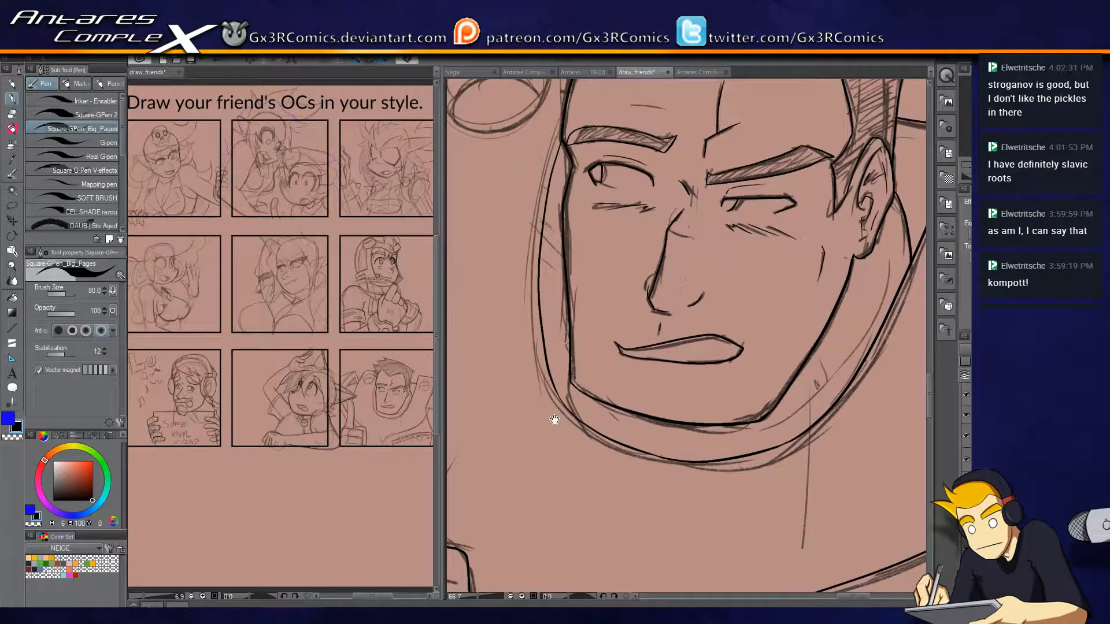
{"action": "left_click_drag", "start_coordinate": [575, 302], "coordinate": [554, 385]}
{"action": "key", "text": "e"}
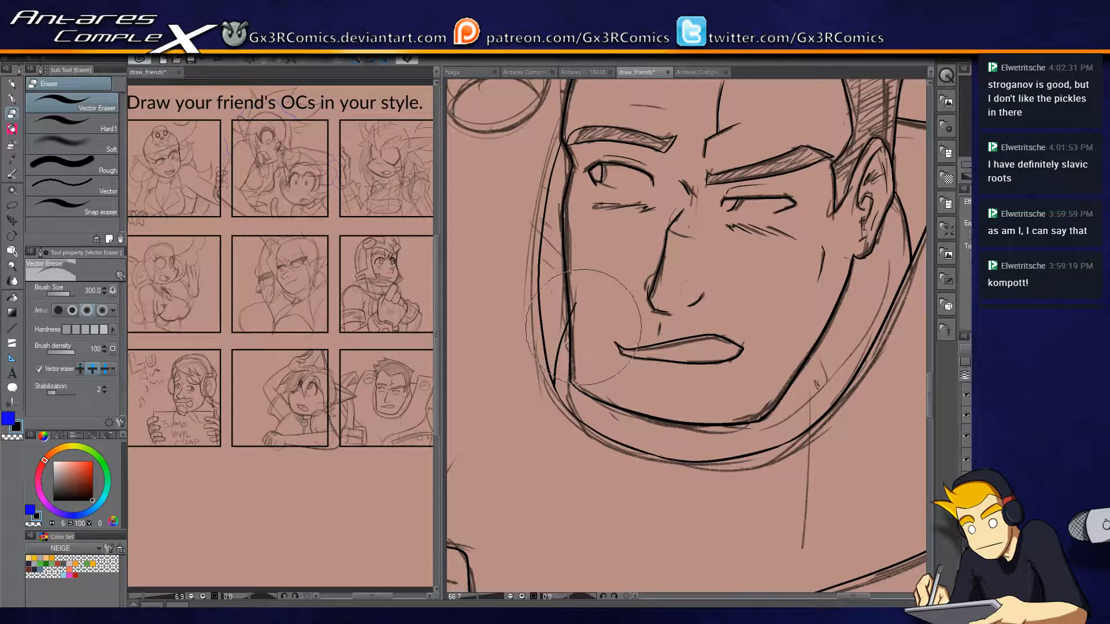
{"action": "left_click", "coordinate": [579, 301]}
{"action": "key", "text": "p"}
{"action": "left_click_drag", "start_coordinate": [585, 359], "coordinate": [572, 456]}
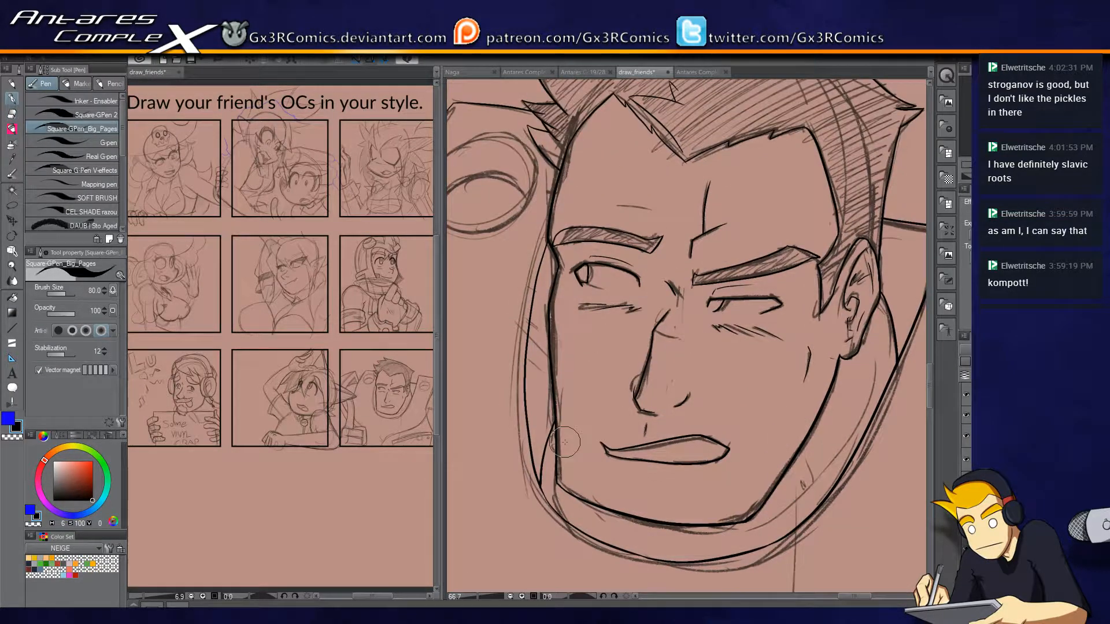
Ink the round hole in the armour beside the man's hair and the curved inner edge across it.
{"action": "left_click_drag", "start_coordinate": [692, 349], "coordinate": [816, 376]}
{"action": "scroll", "coordinate": [621, 250], "scroll_direction": "up", "scroll_amount": 2}
{"action": "mouse_move", "coordinate": [618, 318]}
{"action": "left_mouse_down"}
{"action": "mouse_move", "coordinate": [712, 312]}
{"action": "mouse_move", "coordinate": [792, 133]}
{"action": "mouse_move", "coordinate": [561, 170]}
{"action": "left_mouse_up"}
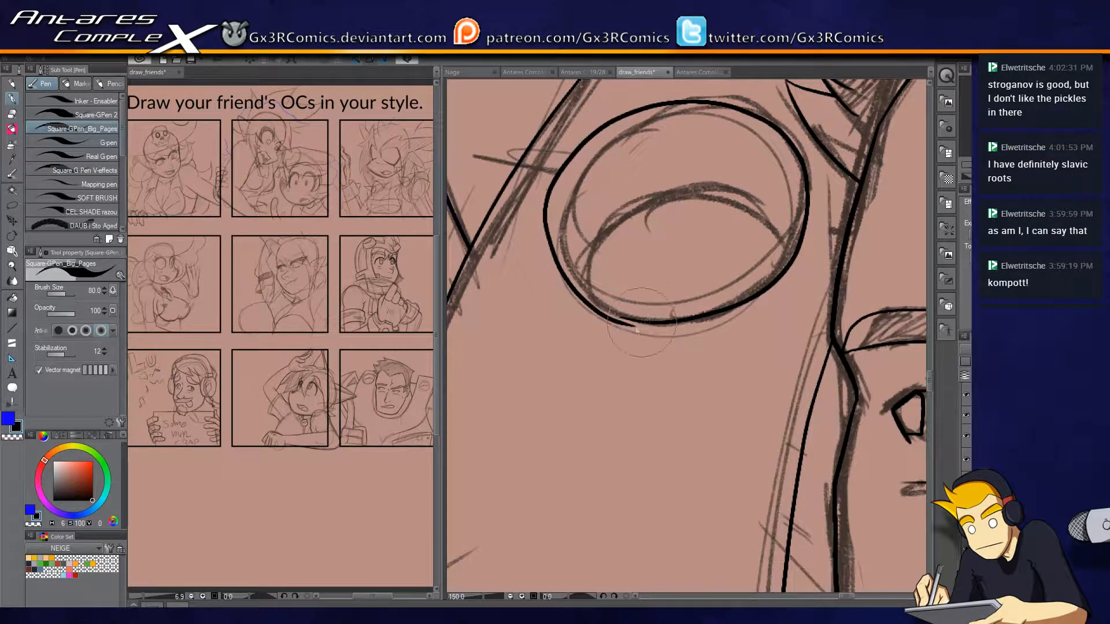
{"action": "key", "text": "ctrl+z"}
{"action": "mouse_move", "coordinate": [625, 322]}
{"action": "left_mouse_down"}
{"action": "mouse_move", "coordinate": [805, 230]}
{"action": "mouse_move", "coordinate": [633, 103]}
{"action": "mouse_move", "coordinate": [564, 269]}
{"action": "mouse_move", "coordinate": [642, 324]}
{"action": "mouse_move", "coordinate": [668, 323]}
{"action": "left_mouse_up"}
{"action": "left_click_drag", "start_coordinate": [752, 361], "coordinate": [454, 370]}
{"action": "left_click_drag", "start_coordinate": [910, 380], "coordinate": [808, 327]}
{"action": "mouse_move", "coordinate": [553, 372]}
{"action": "left_mouse_down"}
{"action": "mouse_move", "coordinate": [657, 232]}
{"action": "mouse_move", "coordinate": [766, 292]}
{"action": "mouse_move", "coordinate": [550, 366]}
{"action": "mouse_move", "coordinate": [651, 238]}
{"action": "left_mouse_up"}
{"action": "key", "text": "ctrl+z"}
{"action": "key", "text": "ctrl+z"}
{"action": "key", "text": "ctrl+z"}
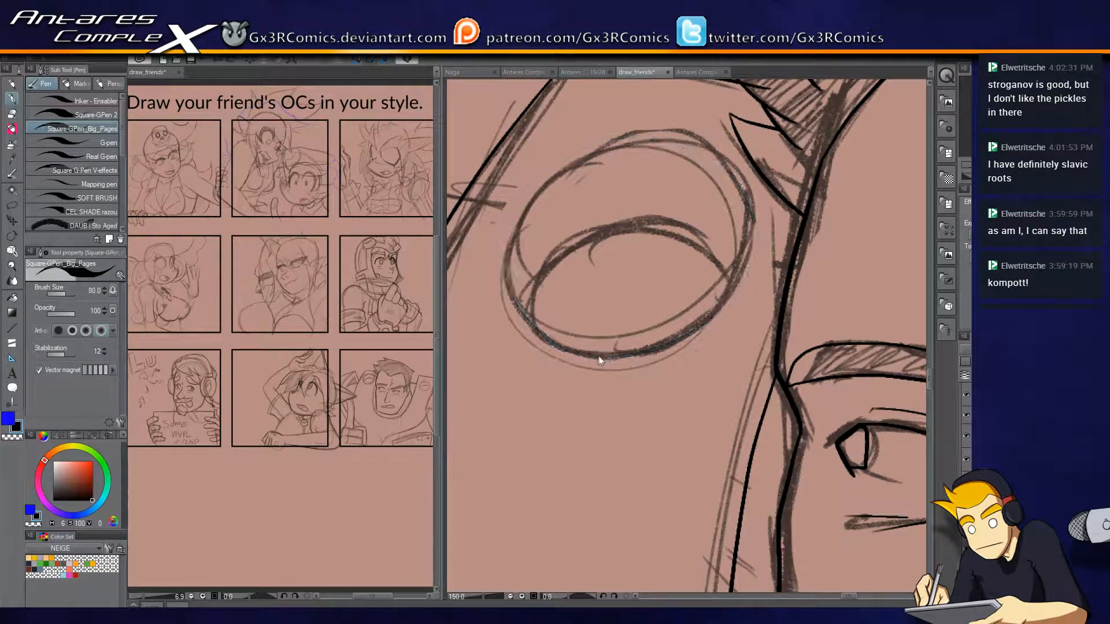
{"action": "key", "text": "ctrl+y"}
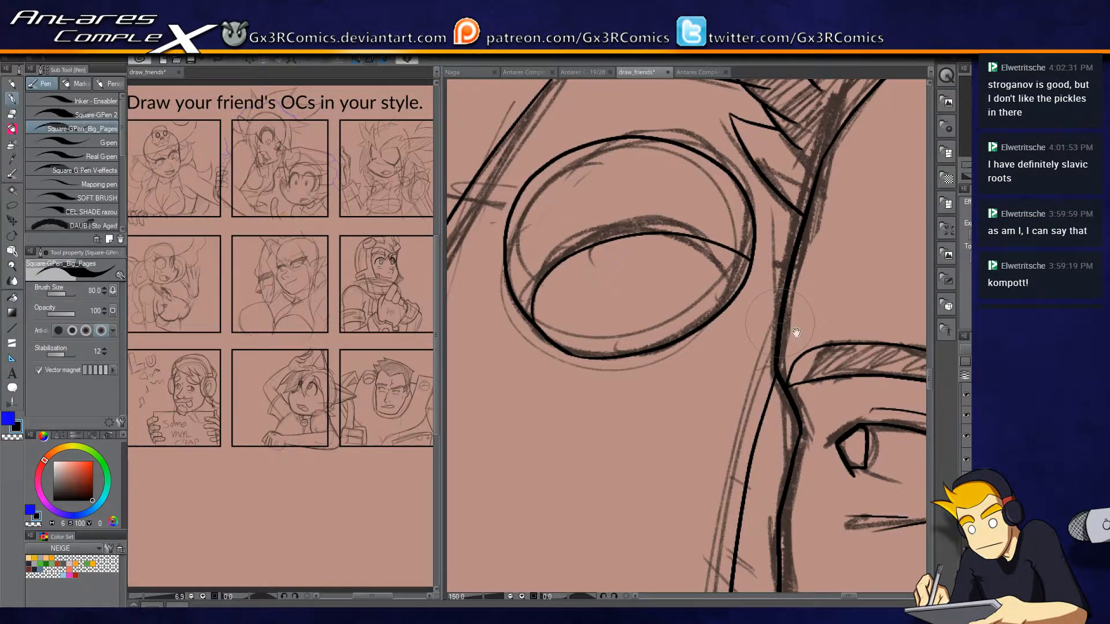
Ink the oval hole outline near the top of the tall shape behind the man's ear.
{"action": "left_click_drag", "start_coordinate": [875, 358], "coordinate": [505, 341]}
{"action": "left_click_drag", "start_coordinate": [856, 404], "coordinate": [498, 315]}
{"action": "mouse_move", "coordinate": [809, 353]}
{"action": "left_mouse_down"}
{"action": "mouse_move", "coordinate": [565, 302]}
{"action": "mouse_move", "coordinate": [480, 312]}
{"action": "left_mouse_up"}
{"action": "mouse_move", "coordinate": [699, 315]}
{"action": "left_mouse_down"}
{"action": "mouse_move", "coordinate": [615, 353]}
{"action": "mouse_move", "coordinate": [769, 341]}
{"action": "mouse_move", "coordinate": [642, 179]}
{"action": "mouse_move", "coordinate": [558, 246]}
{"action": "left_mouse_up"}
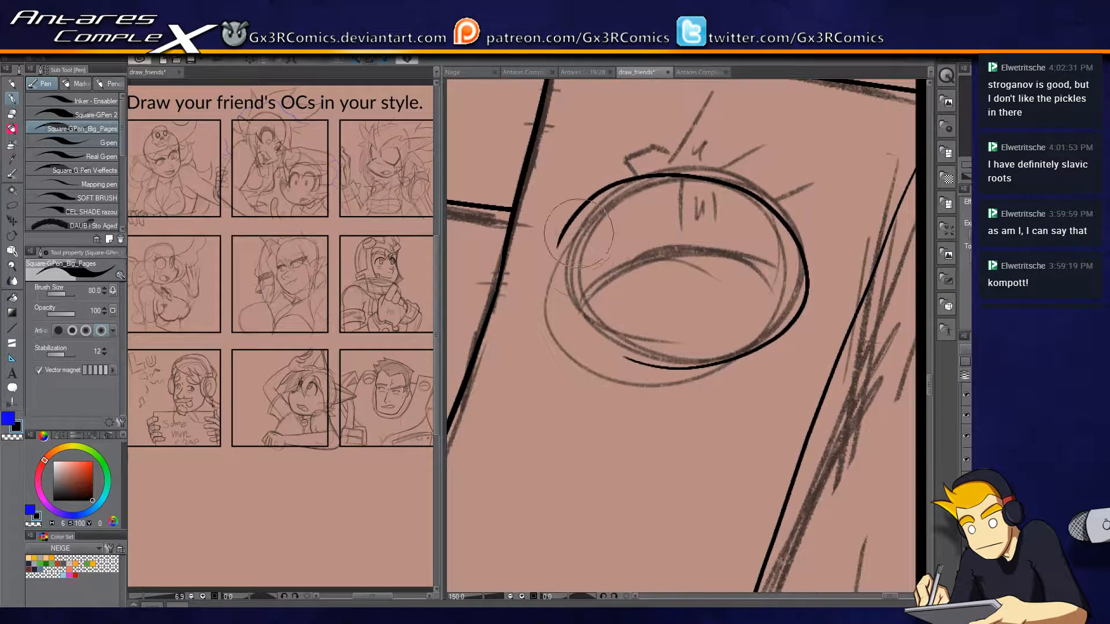
{"action": "key", "text": "ctrl+z"}
{"action": "mouse_move", "coordinate": [661, 368]}
{"action": "left_mouse_down"}
{"action": "mouse_move", "coordinate": [801, 260]}
{"action": "mouse_move", "coordinate": [578, 214]}
{"action": "mouse_move", "coordinate": [564, 236]}
{"action": "left_mouse_up"}
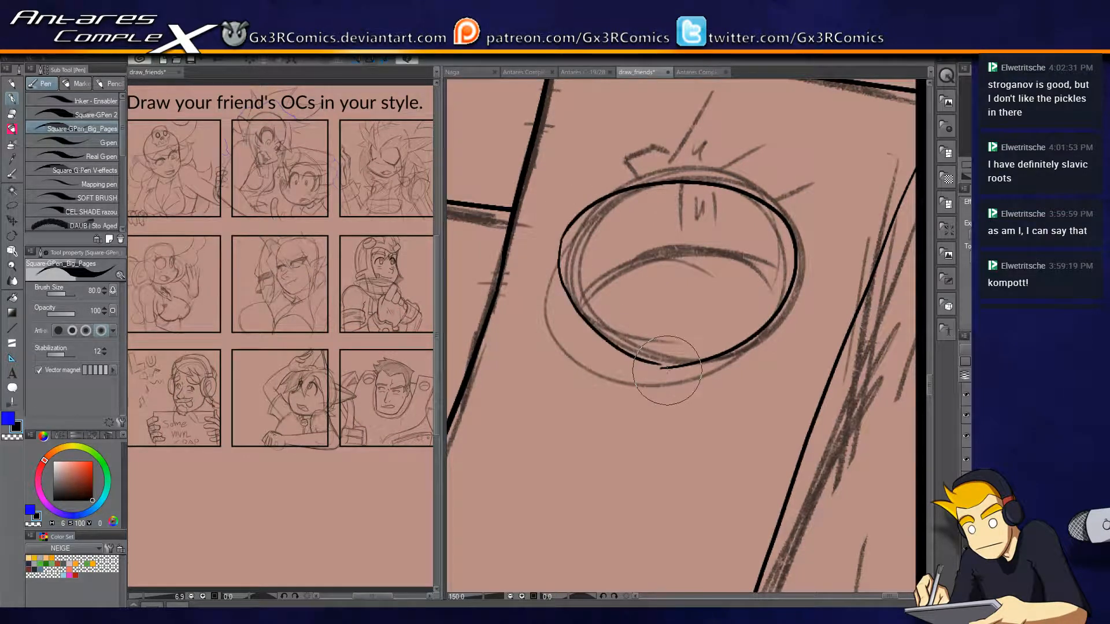
Clean up the joint of the inked oval with the Vector Eraser and the Control point tool.
{"action": "mouse_move", "coordinate": [662, 369]}
{"action": "left_mouse_down"}
{"action": "mouse_move", "coordinate": [558, 287]}
{"action": "mouse_move", "coordinate": [572, 213]}
{"action": "mouse_move", "coordinate": [621, 354]}
{"action": "mouse_move", "coordinate": [662, 369]}
{"action": "left_mouse_up"}
{"action": "key", "text": "ctrl+z"}
{"action": "key", "text": "e"}
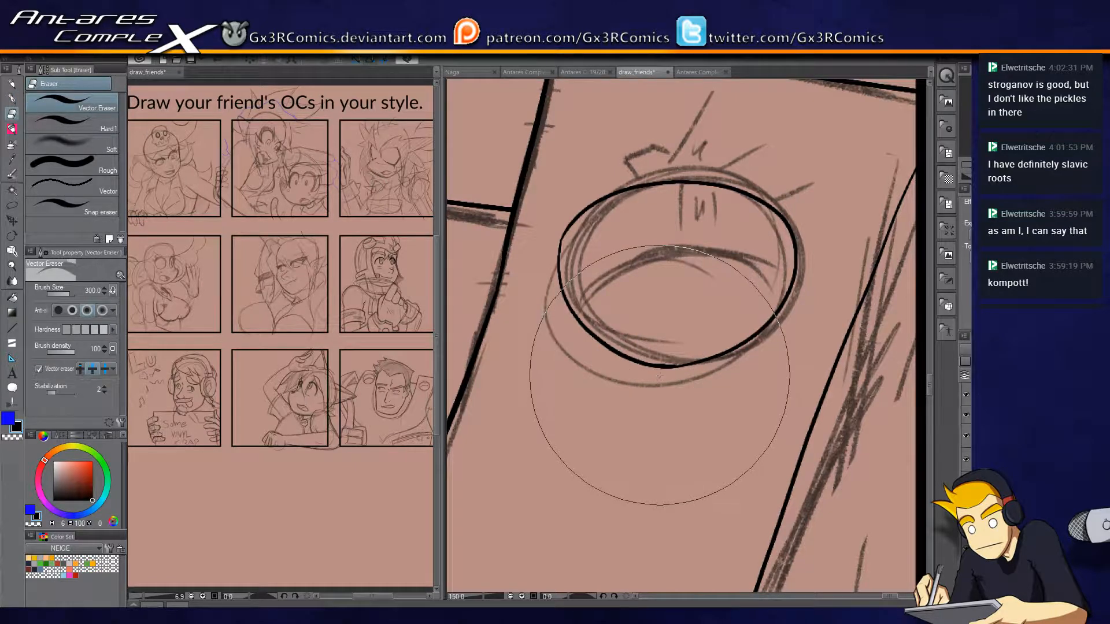
{"action": "key", "text": "y"}
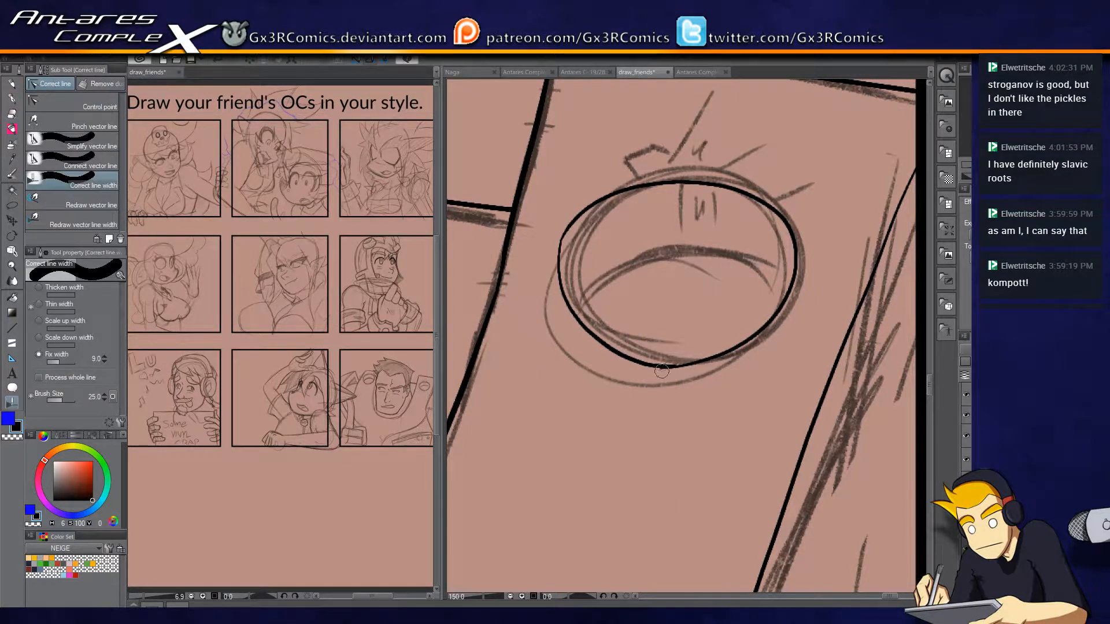
{"action": "left_click", "coordinate": [83, 100]}
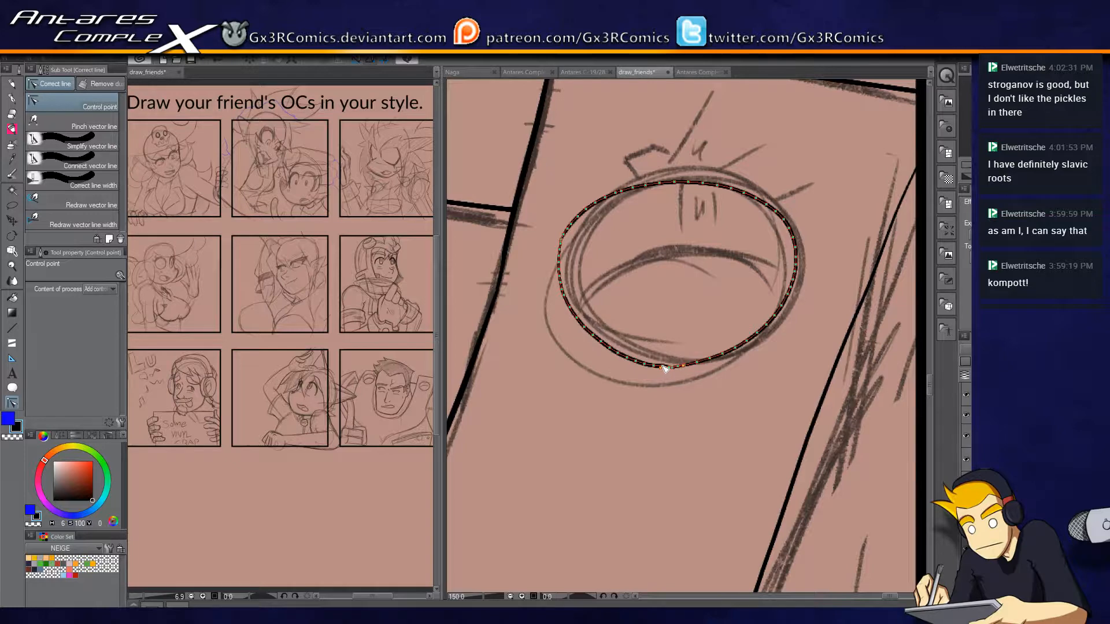
{"action": "key", "text": "p"}
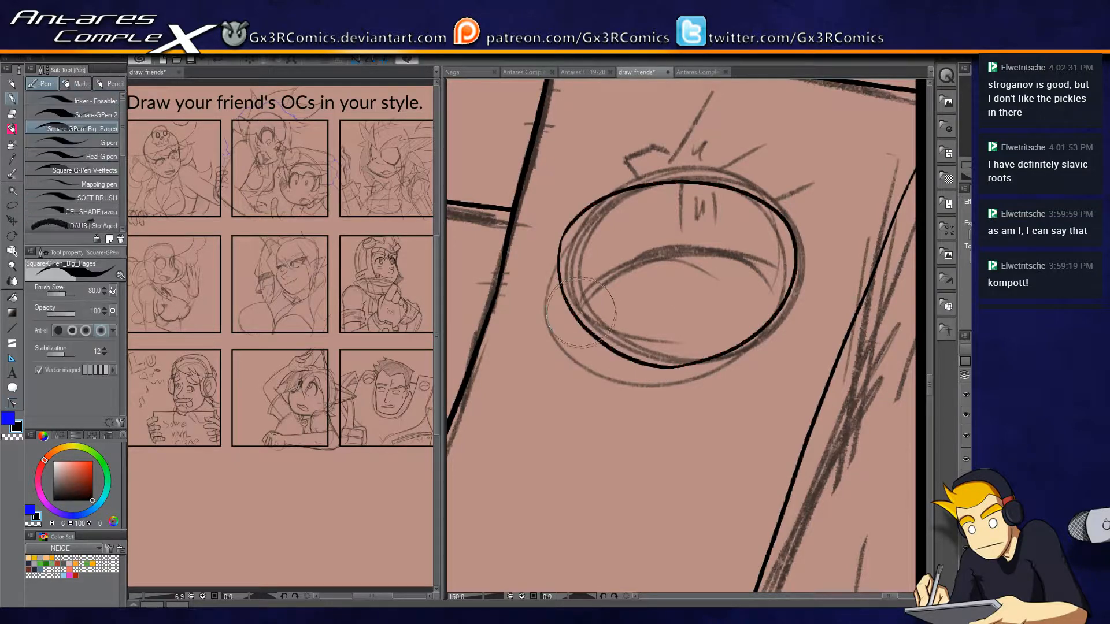
Ink the arched inner edge across the tall shape's oval hole, ending it on the oval outline.
{"action": "mouse_move", "coordinate": [589, 329]}
{"action": "left_mouse_down"}
{"action": "mouse_move", "coordinate": [723, 269]}
{"action": "mouse_move", "coordinate": [791, 305]}
{"action": "mouse_move", "coordinate": [578, 338]}
{"action": "mouse_move", "coordinate": [569, 353]}
{"action": "left_mouse_up"}
{"action": "key", "text": "ctrl+z"}
{"action": "key", "text": "e"}
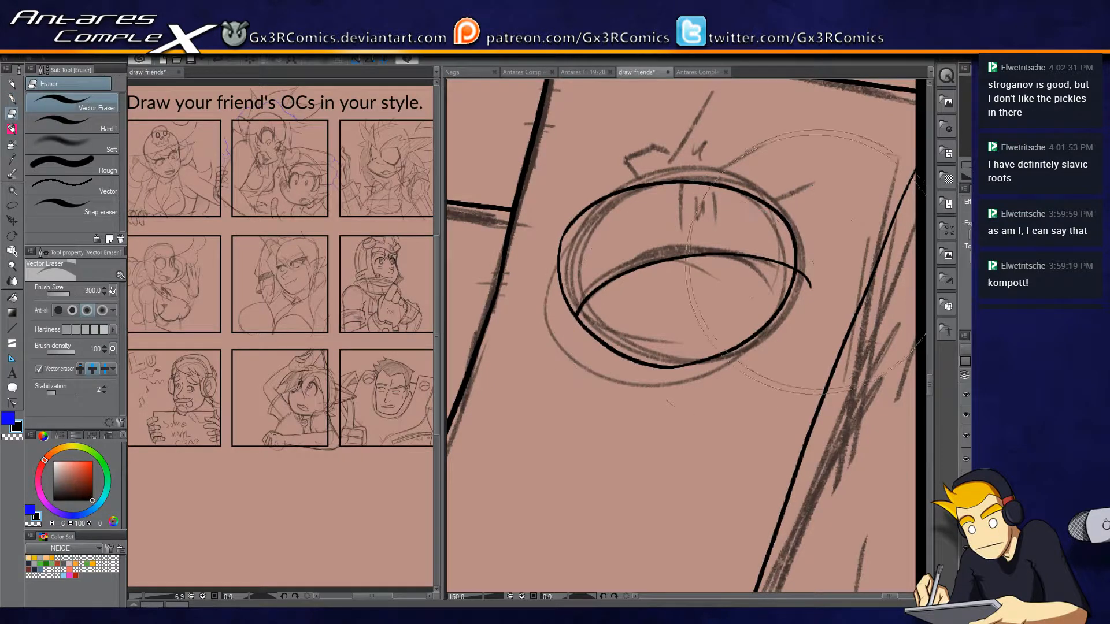
{"action": "key", "text": "p"}
{"action": "key", "text": "ctrl+z"}
{"action": "mouse_move", "coordinate": [789, 298]}
{"action": "left_mouse_down"}
{"action": "mouse_move", "coordinate": [728, 267]}
{"action": "mouse_move", "coordinate": [587, 331]}
{"action": "left_mouse_up"}
{"action": "key", "text": "e"}
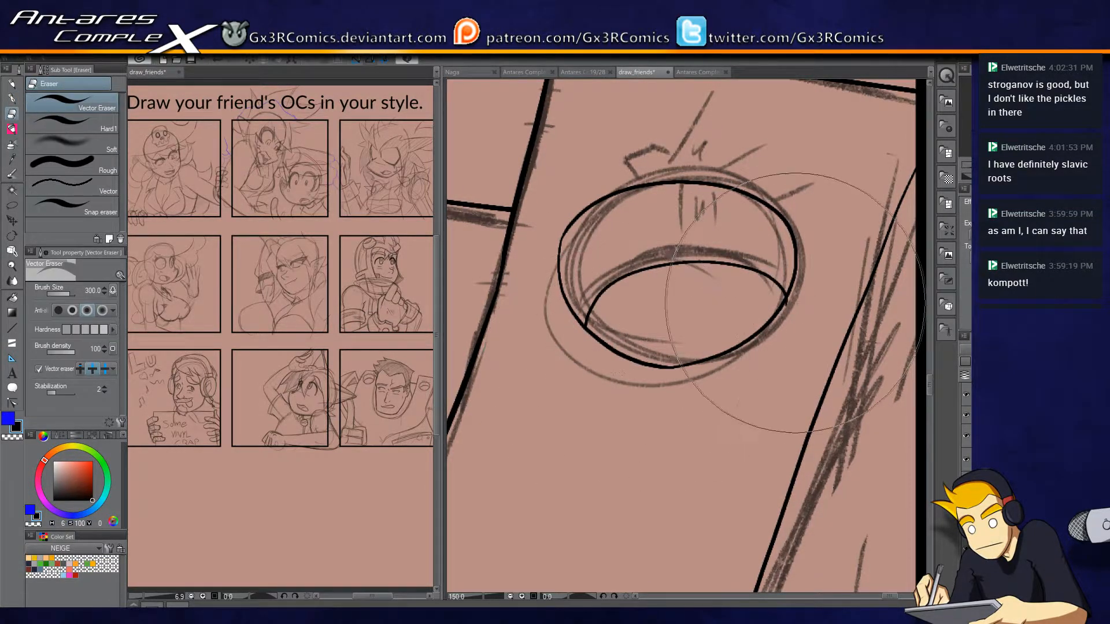
{"action": "key", "text": "p"}
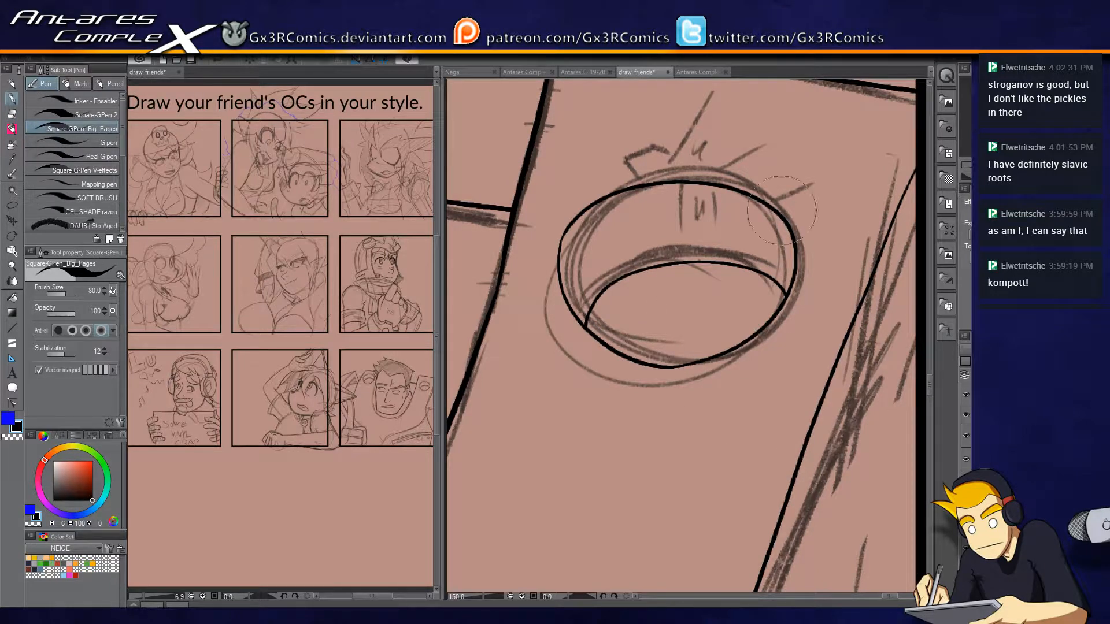
Ink the small jagged chip and short scratch marks above and inside the tall shape's oval hole.
{"action": "mouse_move", "coordinate": [640, 185]}
{"action": "left_mouse_down"}
{"action": "mouse_move", "coordinate": [633, 164]}
{"action": "mouse_move", "coordinate": [669, 167]}
{"action": "left_mouse_up"}
{"action": "mouse_move", "coordinate": [664, 122]}
{"action": "left_mouse_down"}
{"action": "mouse_move", "coordinate": [669, 171]}
{"action": "mouse_move", "coordinate": [686, 169]}
{"action": "left_mouse_up"}
{"action": "mouse_move", "coordinate": [716, 130]}
{"action": "left_mouse_down"}
{"action": "mouse_move", "coordinate": [682, 226]}
{"action": "mouse_move", "coordinate": [717, 220]}
{"action": "left_mouse_up"}
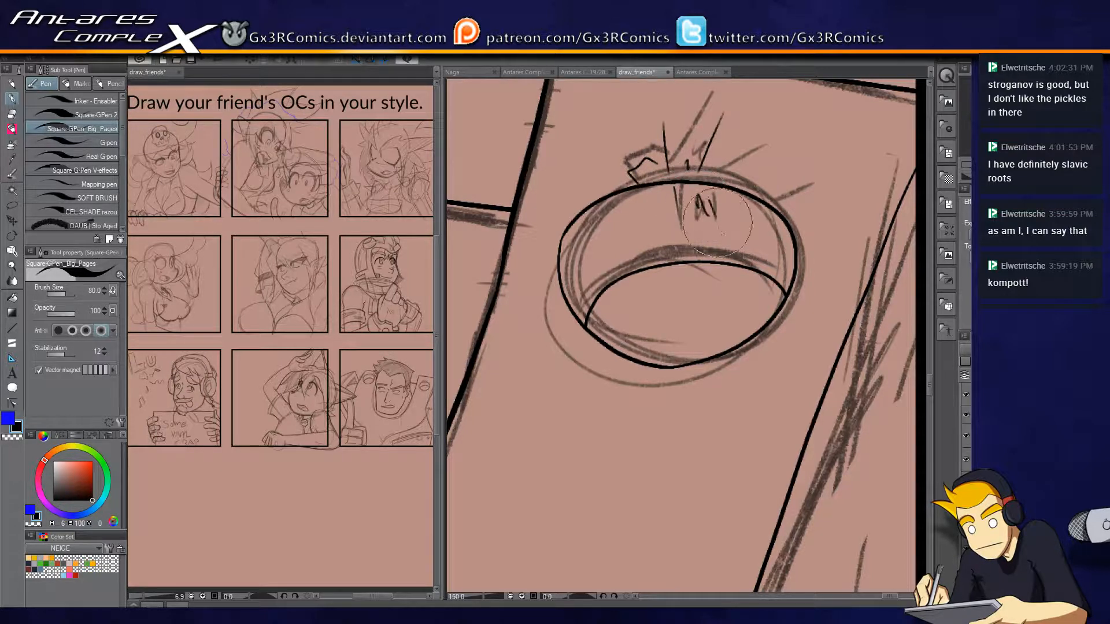
{"action": "left_click_drag", "start_coordinate": [671, 271], "coordinate": [694, 300]}
{"action": "mouse_move", "coordinate": [775, 205]}
{"action": "left_mouse_down"}
{"action": "mouse_move", "coordinate": [833, 186]}
{"action": "mouse_move", "coordinate": [771, 247]}
{"action": "left_mouse_up"}
Ink the thin neck line inside the collar below the ear and a short horizontal line under the chin.
{"action": "left_click_drag", "start_coordinate": [557, 329], "coordinate": [838, 313]}
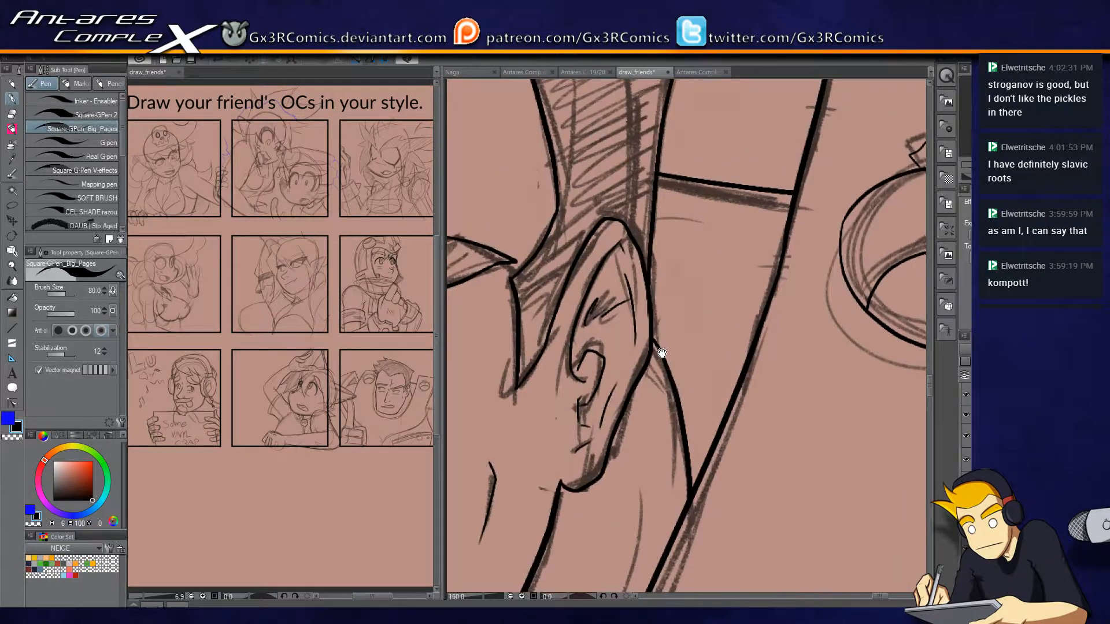
{"action": "left_click_drag", "start_coordinate": [661, 352], "coordinate": [724, 179]}
{"action": "mouse_move", "coordinate": [723, 258]}
{"action": "left_mouse_down"}
{"action": "mouse_move", "coordinate": [600, 513]}
{"action": "mouse_move", "coordinate": [692, 356]}
{"action": "left_mouse_up"}
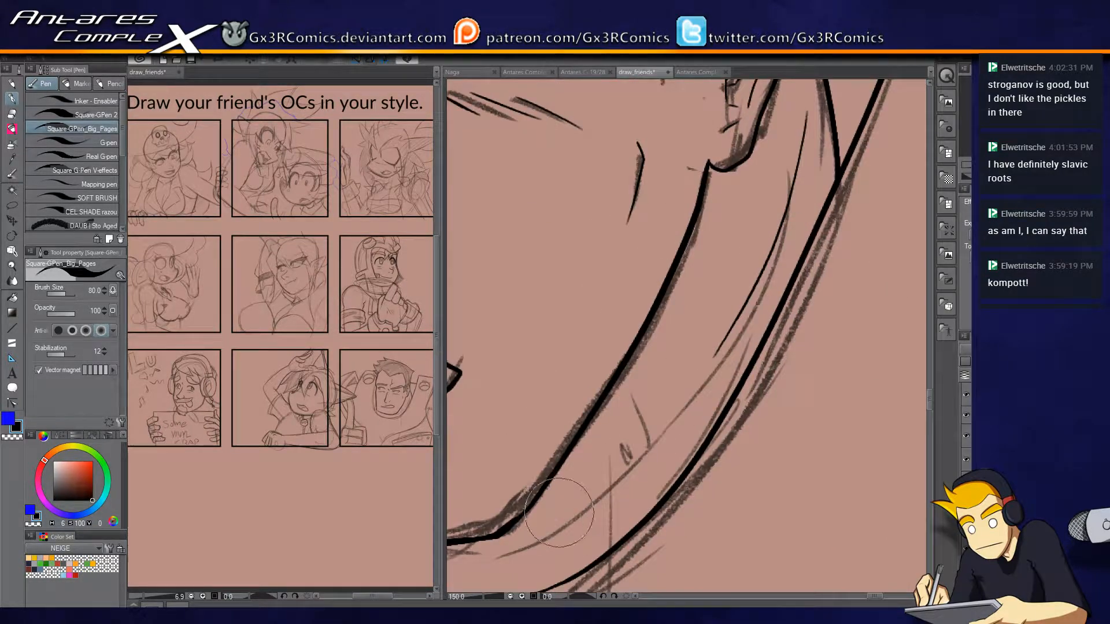
{"action": "mouse_move", "coordinate": [556, 527]}
{"action": "left_mouse_down"}
{"action": "mouse_move", "coordinate": [655, 442]}
{"action": "mouse_move", "coordinate": [720, 356]}
{"action": "left_mouse_up"}
{"action": "left_click_drag", "start_coordinate": [585, 505], "coordinate": [921, 301]}
{"action": "left_click_drag", "start_coordinate": [645, 372], "coordinate": [720, 373]}
{"action": "left_click_drag", "start_coordinate": [580, 286], "coordinate": [655, 376]}
Ink a small crease below the man's mouth corner and a short mark at the nose bridge between his eyes.
{"action": "left_click_drag", "start_coordinate": [581, 272], "coordinate": [585, 300]}
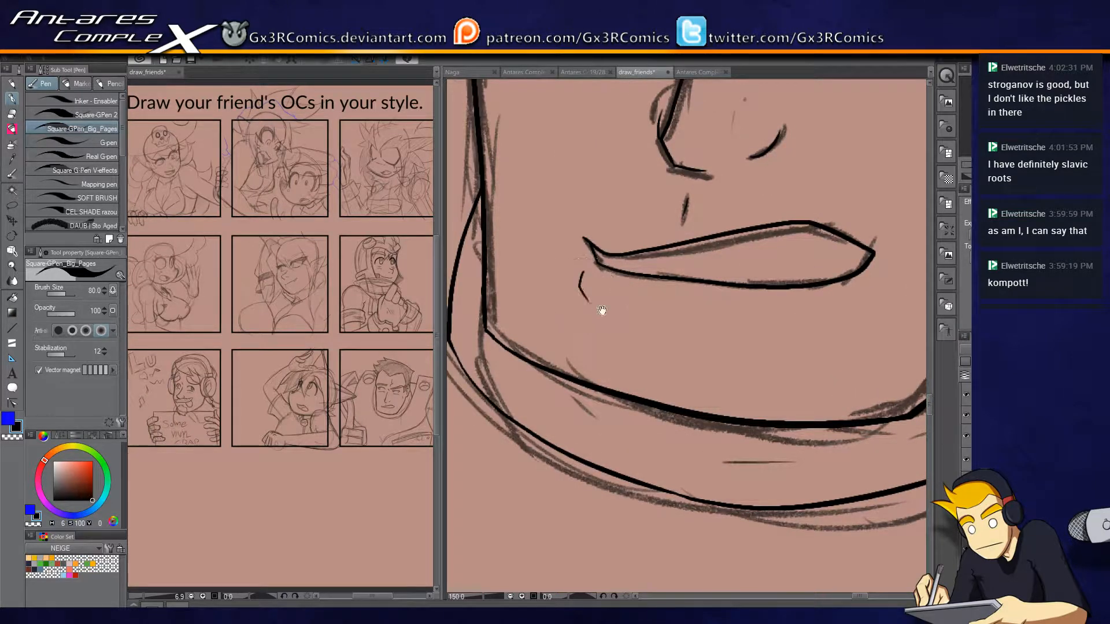
{"action": "left_click_drag", "start_coordinate": [704, 154], "coordinate": [669, 293]}
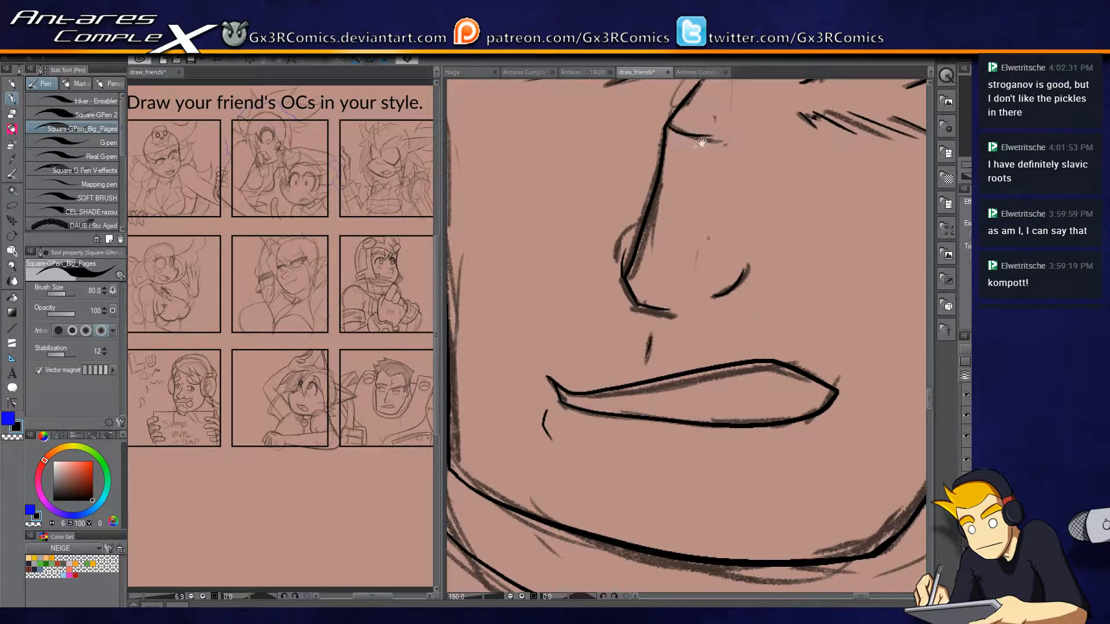
{"action": "left_click_drag", "start_coordinate": [714, 128], "coordinate": [632, 339]}
{"action": "left_click_drag", "start_coordinate": [631, 269], "coordinate": [632, 278]}
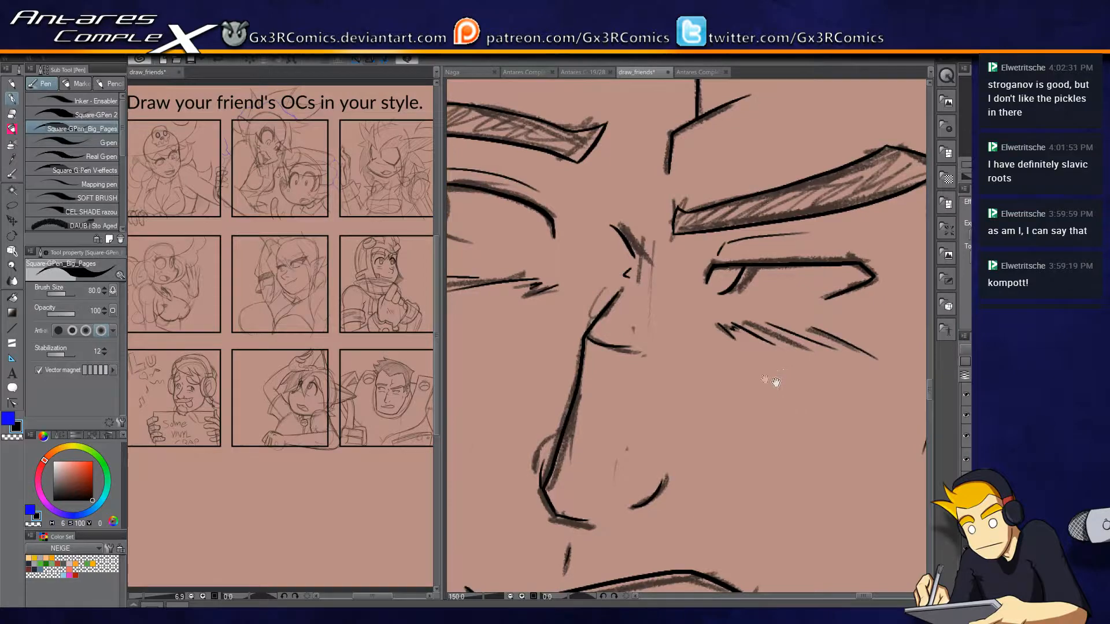
{"action": "left_click_drag", "start_coordinate": [780, 381], "coordinate": [683, 459]}
{"action": "left_click_drag", "start_coordinate": [618, 239], "coordinate": [812, 339]}
{"action": "mouse_move", "coordinate": [588, 225]}
{"action": "left_mouse_down"}
{"action": "mouse_move", "coordinate": [715, 249]}
{"action": "mouse_move", "coordinate": [605, 386]}
{"action": "left_mouse_up"}
Ink the slanted band line from the tall shape's bend to the side panel frame and trim it at the frame.
{"action": "scroll", "coordinate": [611, 397], "scroll_direction": "down", "scroll_amount": 4}
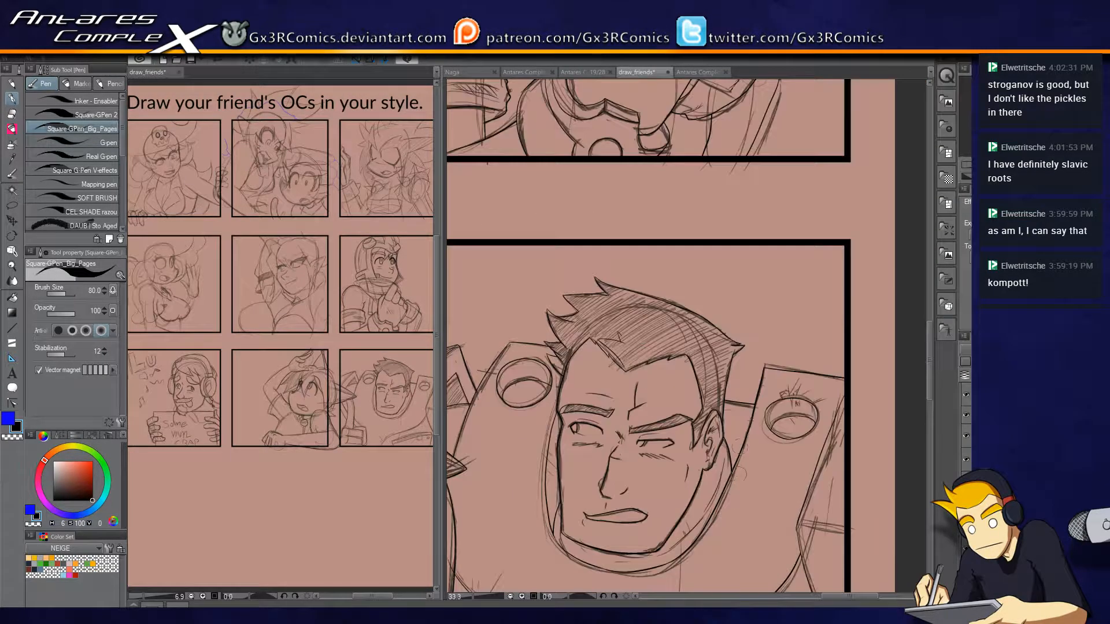
{"action": "left_click_drag", "start_coordinate": [728, 474], "coordinate": [777, 301]}
{"action": "left_click_drag", "start_coordinate": [740, 399], "coordinate": [580, 389]}
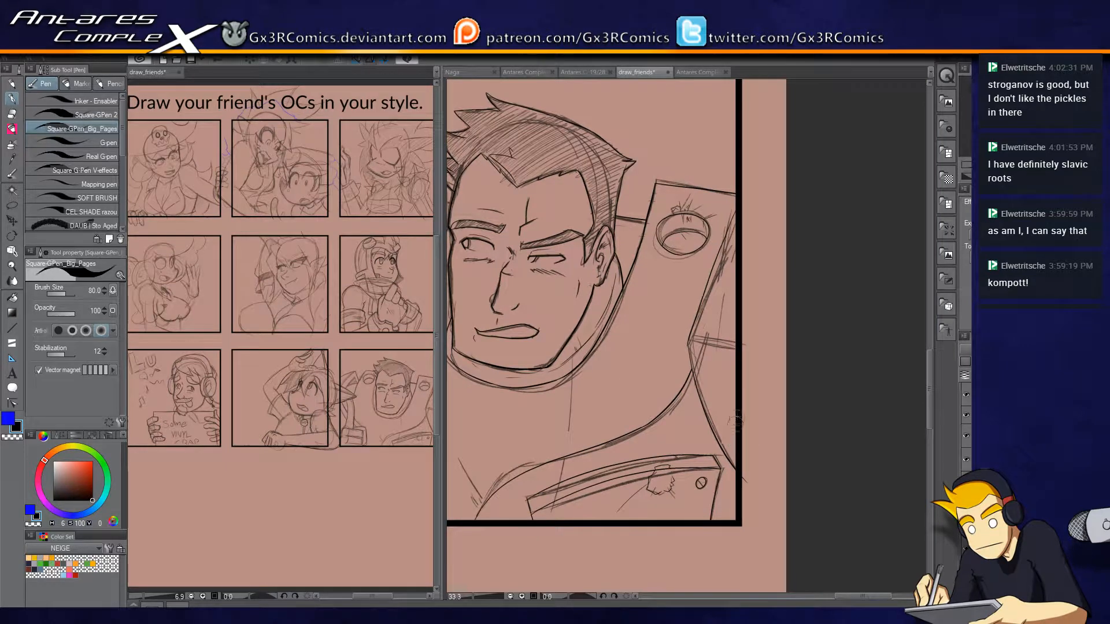
{"action": "scroll", "coordinate": [758, 355], "scroll_direction": "up", "scroll_amount": 2}
{"action": "left_click_drag", "start_coordinate": [672, 429], "coordinate": [748, 397]}
{"action": "scroll", "coordinate": [722, 313], "scroll_direction": "up", "scroll_amount": 2}
{"action": "mouse_move", "coordinate": [722, 312]}
{"action": "left_mouse_down"}
{"action": "mouse_move", "coordinate": [589, 283]}
{"action": "mouse_move", "coordinate": [771, 310]}
{"action": "left_mouse_up"}
{"action": "left_click_drag", "start_coordinate": [554, 251], "coordinate": [834, 306]}
{"action": "key", "text": "ctrl+z"}
{"action": "left_click_drag", "start_coordinate": [556, 255], "coordinate": [772, 288]}
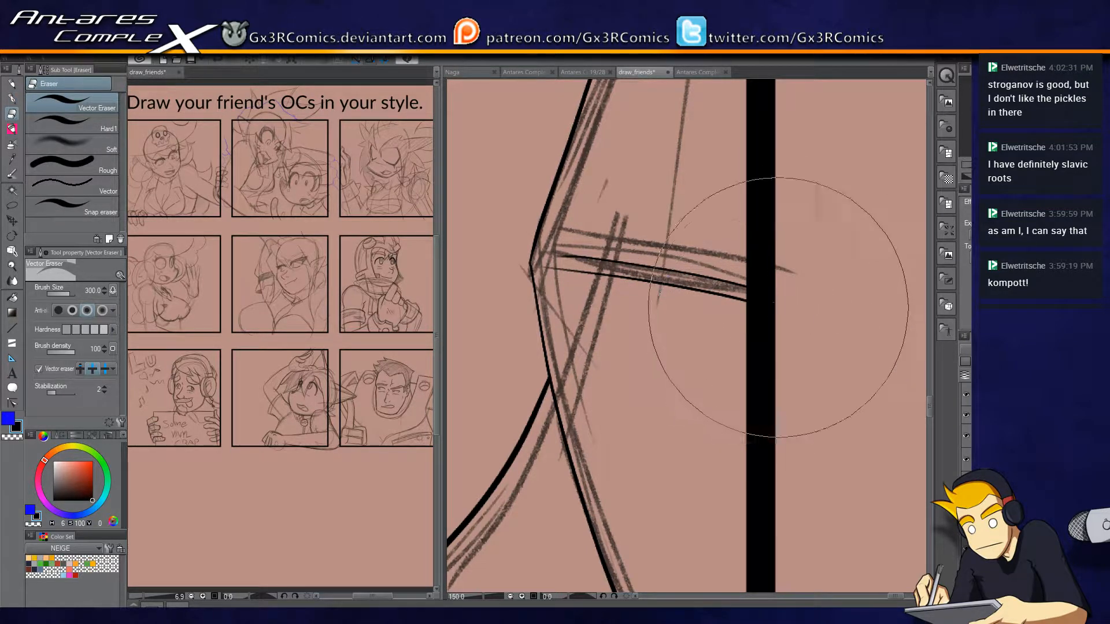
{"action": "scroll", "coordinate": [573, 364], "scroll_direction": "down", "scroll_amount": 3}
Ink the long crease and short fold marks where the chest curve meets the bottom panel frame.
{"action": "left_click_drag", "start_coordinate": [577, 367], "coordinate": [657, 329]}
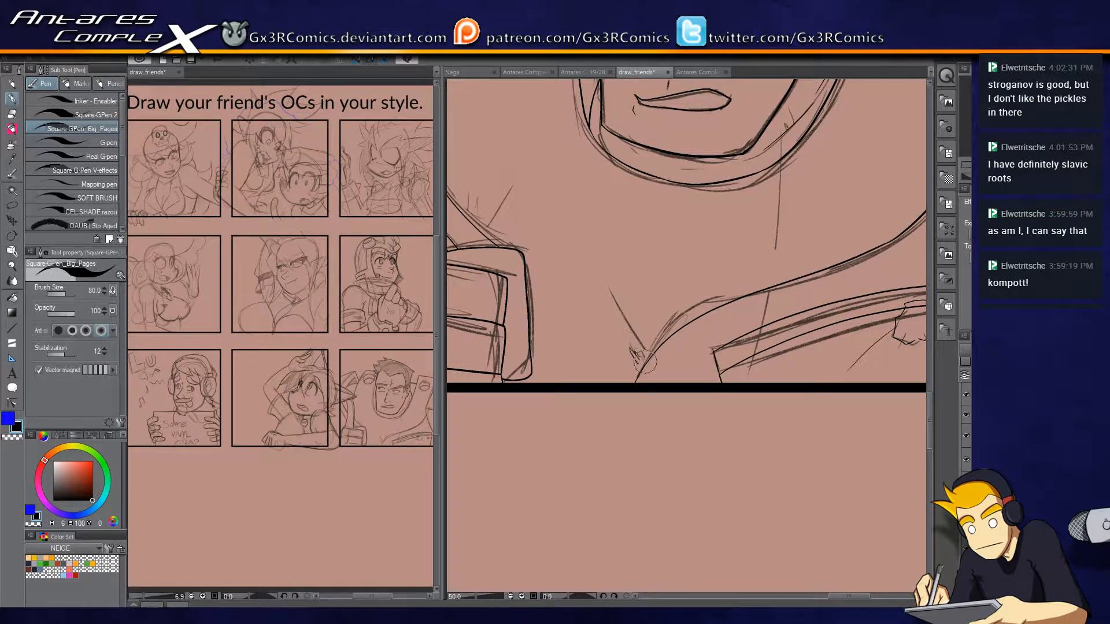
{"action": "scroll", "coordinate": [655, 361], "scroll_direction": "up", "scroll_amount": 2}
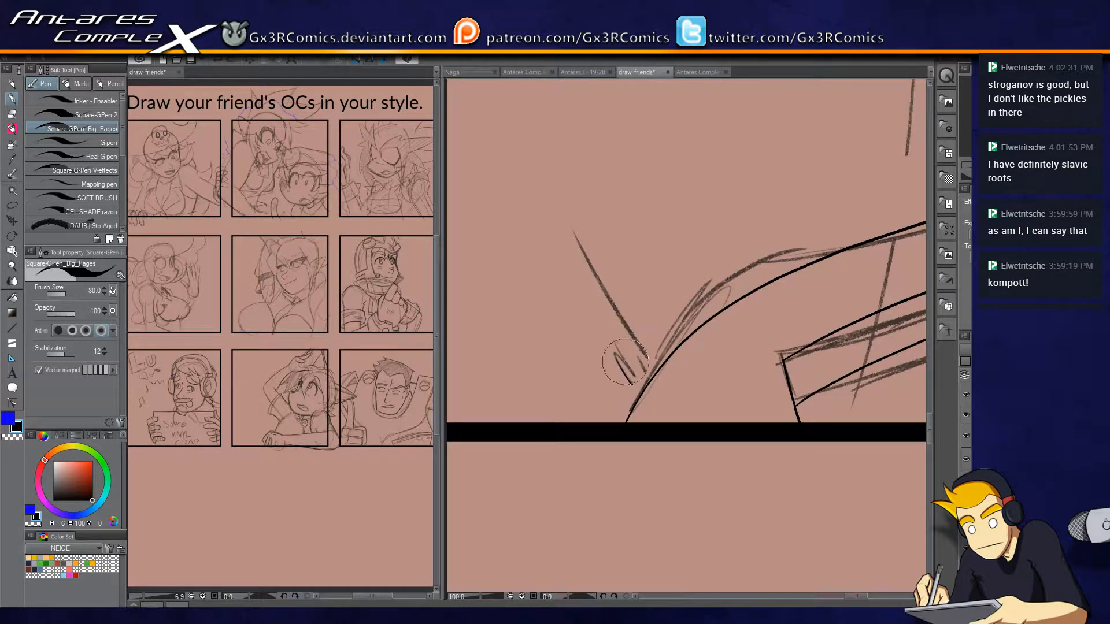
{"action": "mouse_move", "coordinate": [613, 354]}
{"action": "left_mouse_down"}
{"action": "mouse_move", "coordinate": [636, 384]}
{"action": "mouse_move", "coordinate": [628, 363]}
{"action": "mouse_move", "coordinate": [646, 368]}
{"action": "mouse_move", "coordinate": [587, 266]}
{"action": "mouse_move", "coordinate": [623, 293]}
{"action": "mouse_move", "coordinate": [653, 368]}
{"action": "left_mouse_up"}
{"action": "key", "text": "ctrl+z"}
{"action": "key", "text": "ctrl+z"}
{"action": "mouse_move", "coordinate": [583, 252]}
{"action": "left_mouse_down"}
{"action": "mouse_move", "coordinate": [654, 367]}
{"action": "mouse_move", "coordinate": [639, 292]}
{"action": "left_mouse_up"}
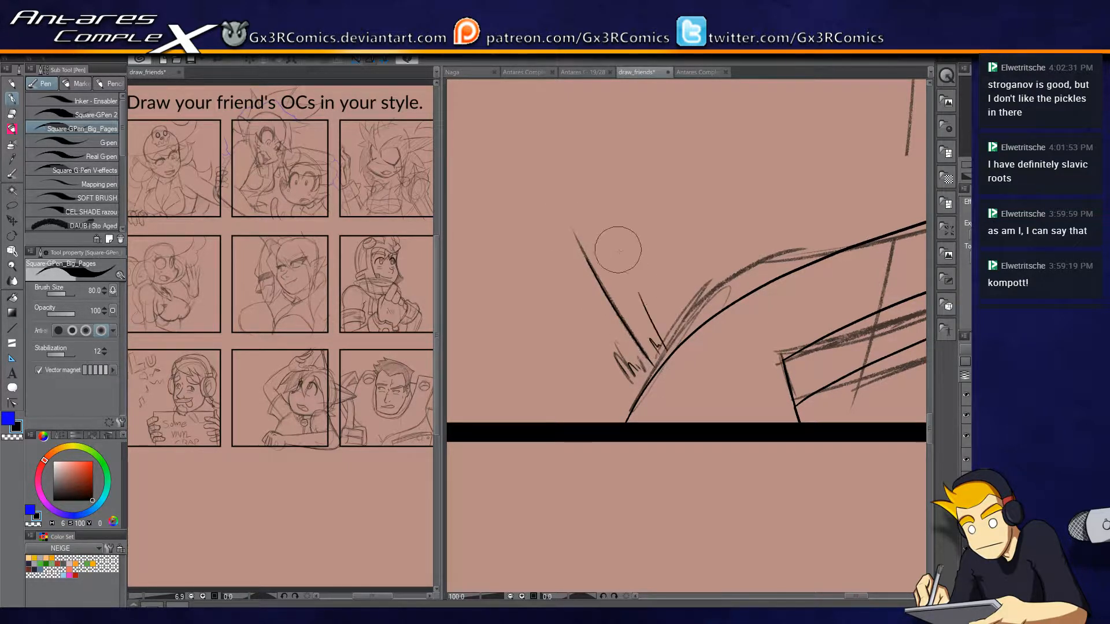
{"action": "left_click_drag", "start_coordinate": [673, 346], "coordinate": [636, 288]}
{"action": "left_click_drag", "start_coordinate": [685, 340], "coordinate": [668, 293]}
{"action": "left_click_drag", "start_coordinate": [686, 339], "coordinate": [692, 374]}
Ink the thin curved contour lines inside both segments of the boxy armour piece in the panel's lower corner.
{"action": "left_click_drag", "start_coordinate": [616, 414], "coordinate": [845, 391]}
{"action": "scroll", "coordinate": [660, 370], "scroll_direction": "down", "scroll_amount": 2}
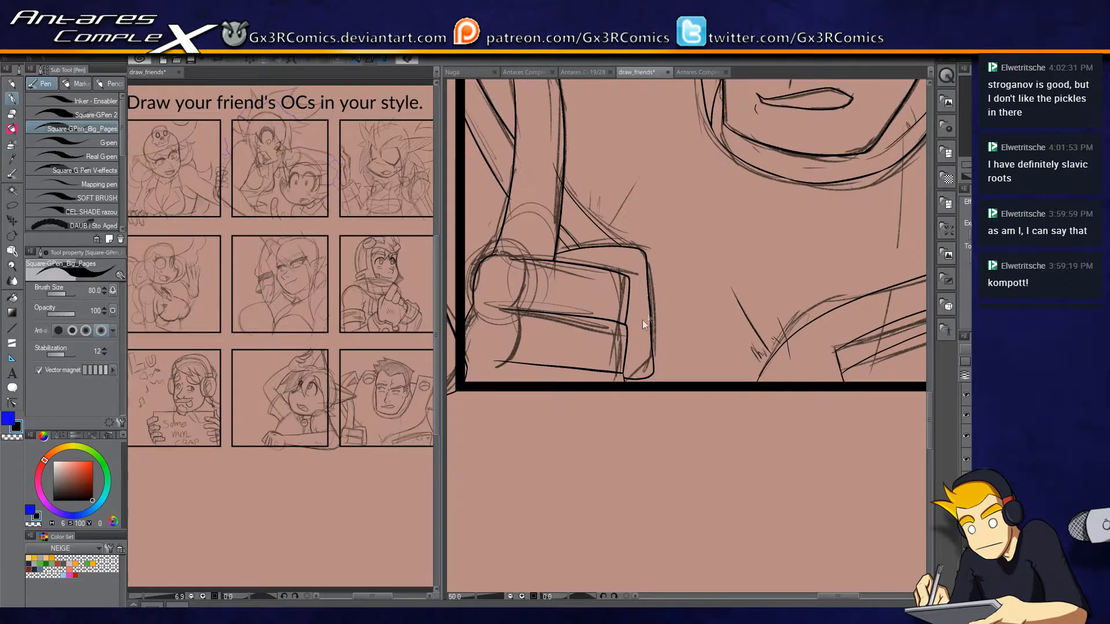
{"action": "scroll", "coordinate": [643, 320], "scroll_direction": "up", "scroll_amount": 2}
{"action": "mouse_move", "coordinate": [612, 210]}
{"action": "left_mouse_down"}
{"action": "mouse_move", "coordinate": [612, 250]}
{"action": "mouse_move", "coordinate": [633, 227]}
{"action": "mouse_move", "coordinate": [616, 266]}
{"action": "left_mouse_up"}
{"action": "mouse_move", "coordinate": [552, 310]}
{"action": "left_mouse_down"}
{"action": "mouse_move", "coordinate": [694, 255]}
{"action": "mouse_move", "coordinate": [758, 295]}
{"action": "left_mouse_up"}
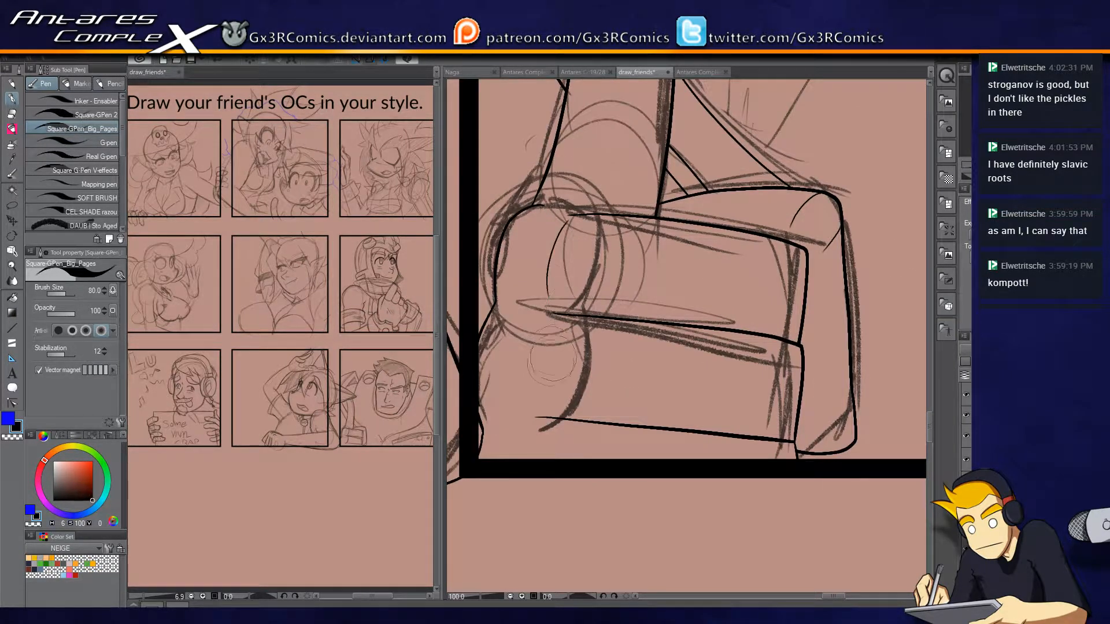
{"action": "mouse_move", "coordinate": [508, 426]}
{"action": "left_mouse_down"}
{"action": "mouse_move", "coordinate": [726, 351]}
{"action": "mouse_move", "coordinate": [549, 365]}
{"action": "left_mouse_up"}
{"action": "left_click_drag", "start_coordinate": [824, 330], "coordinate": [806, 392]}
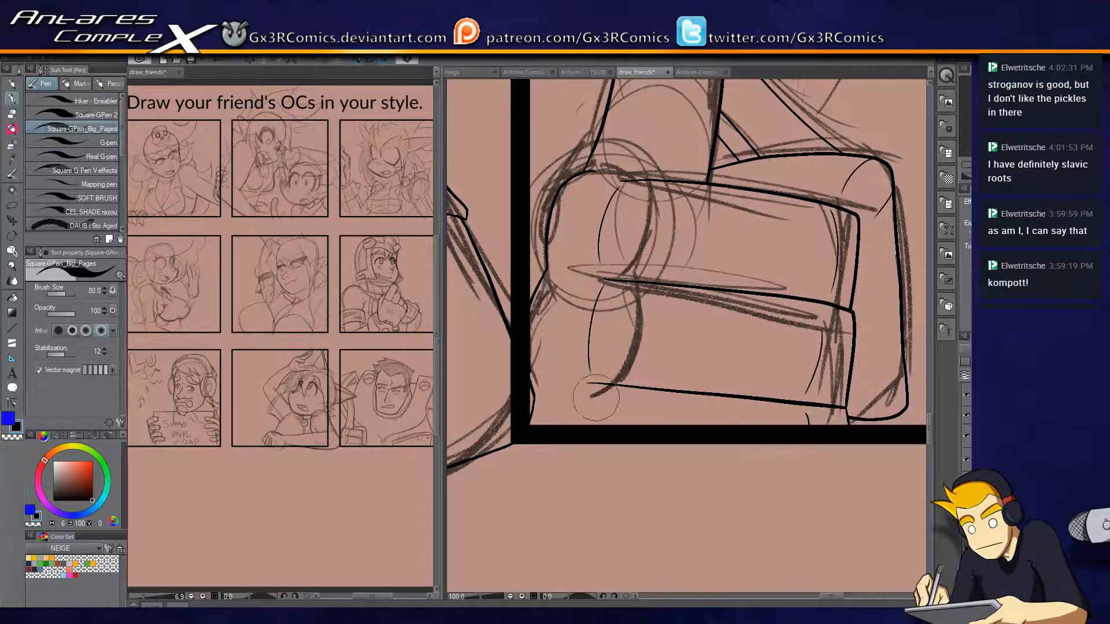
{"action": "left_click_drag", "start_coordinate": [806, 230], "coordinate": [665, 334]}
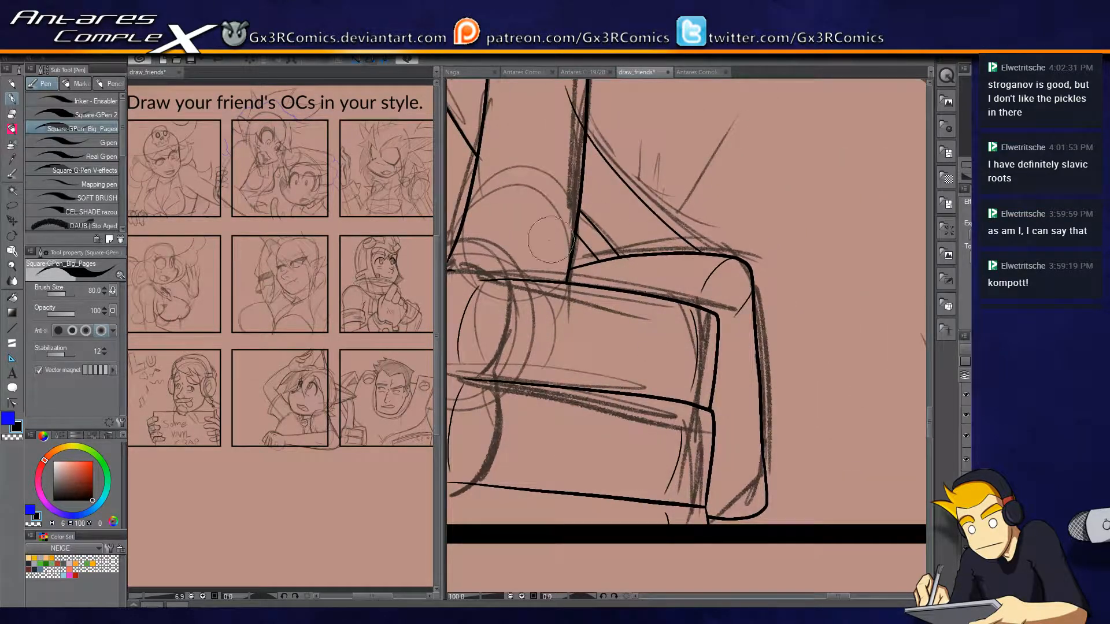
Ink the waving woman's face profile line from beside her far eye down to the nose tip.
{"action": "scroll", "coordinate": [549, 240], "scroll_direction": "down", "scroll_amount": 4}
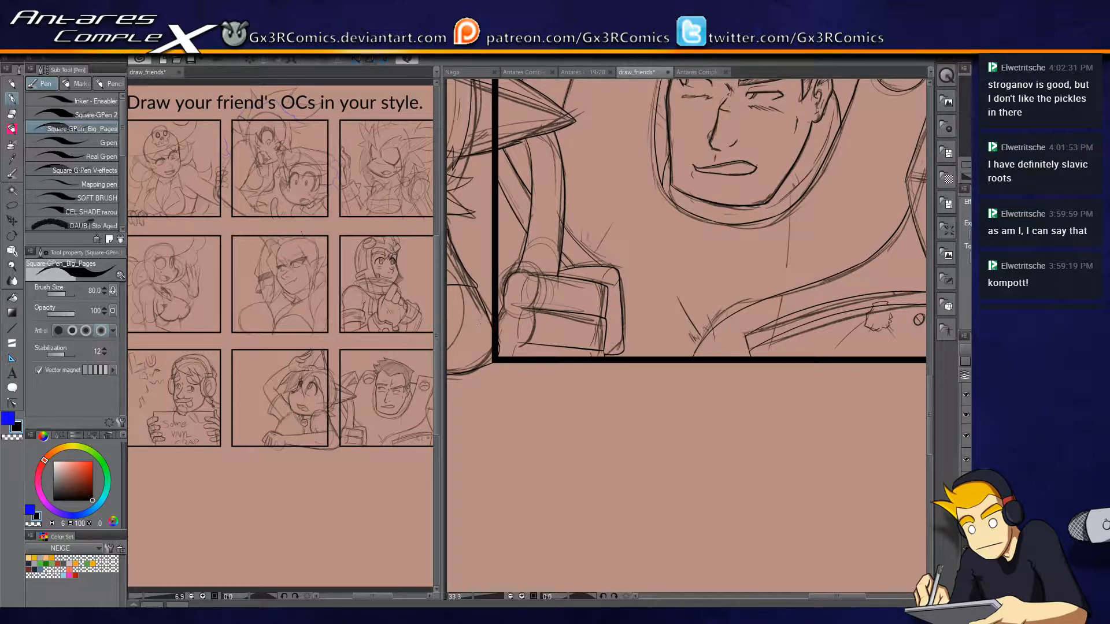
{"action": "scroll", "coordinate": [703, 315], "scroll_direction": "down", "scroll_amount": 3}
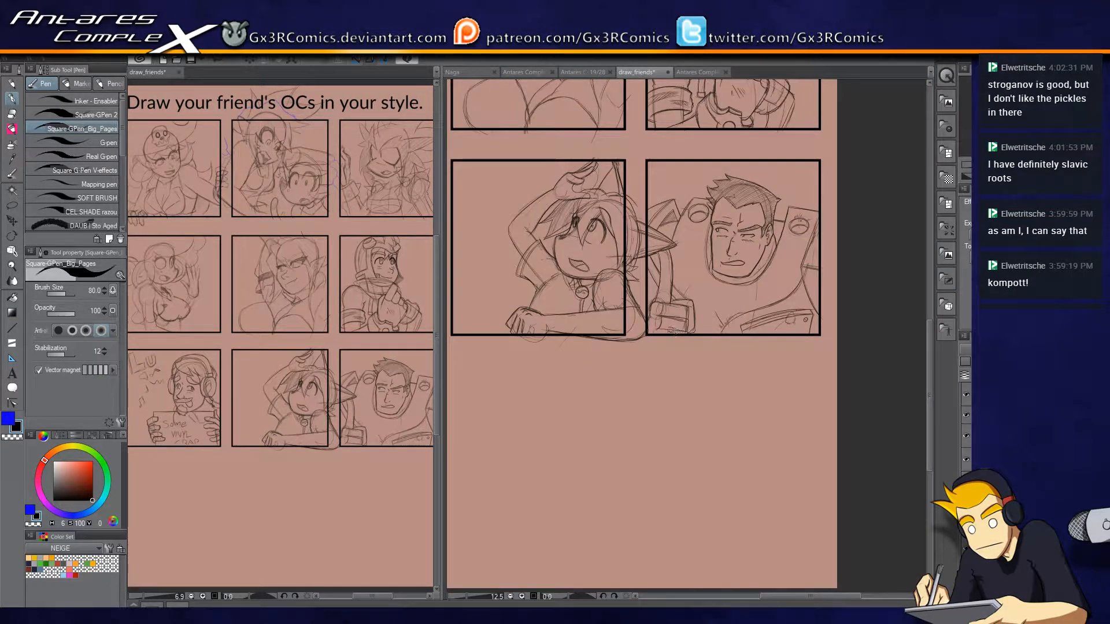
{"action": "left_click_drag", "start_coordinate": [505, 208], "coordinate": [655, 442]}
{"action": "scroll", "coordinate": [664, 379], "scroll_direction": "up", "scroll_amount": 3}
{"action": "mouse_move", "coordinate": [624, 366]}
{"action": "left_mouse_down"}
{"action": "mouse_move", "coordinate": [642, 293]}
{"action": "mouse_move", "coordinate": [513, 403]}
{"action": "mouse_move", "coordinate": [543, 506]}
{"action": "mouse_move", "coordinate": [649, 340]}
{"action": "mouse_move", "coordinate": [895, 235]}
{"action": "mouse_move", "coordinate": [821, 244]}
{"action": "mouse_move", "coordinate": [640, 372]}
{"action": "left_mouse_up"}
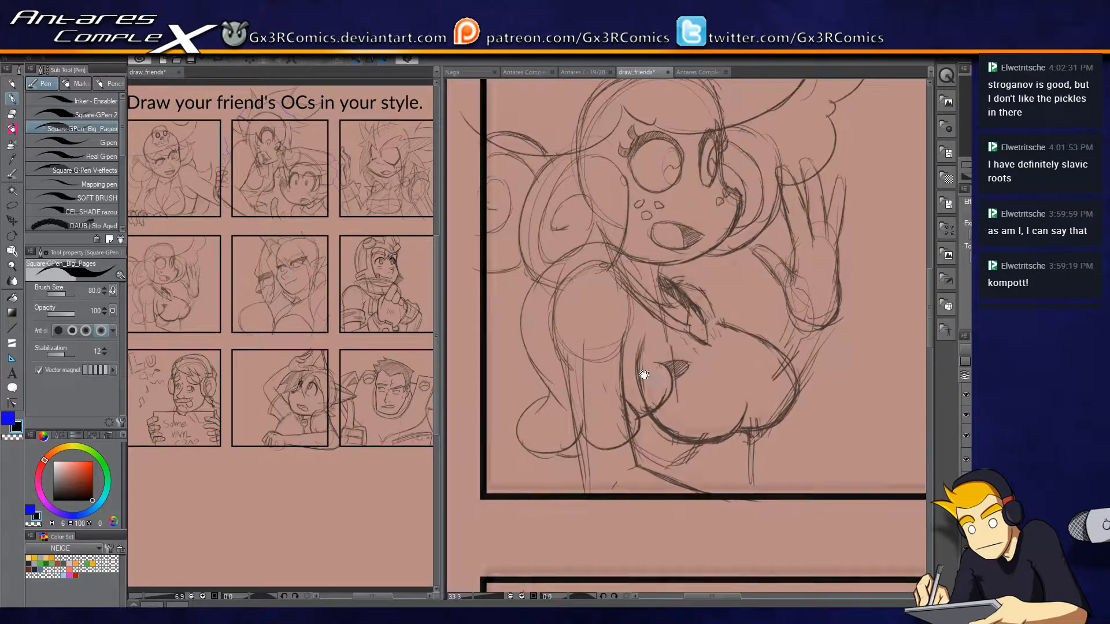
{"action": "scroll", "coordinate": [703, 272], "scroll_direction": "up", "scroll_amount": 3}
{"action": "left_click_drag", "start_coordinate": [624, 276], "coordinate": [621, 460]}
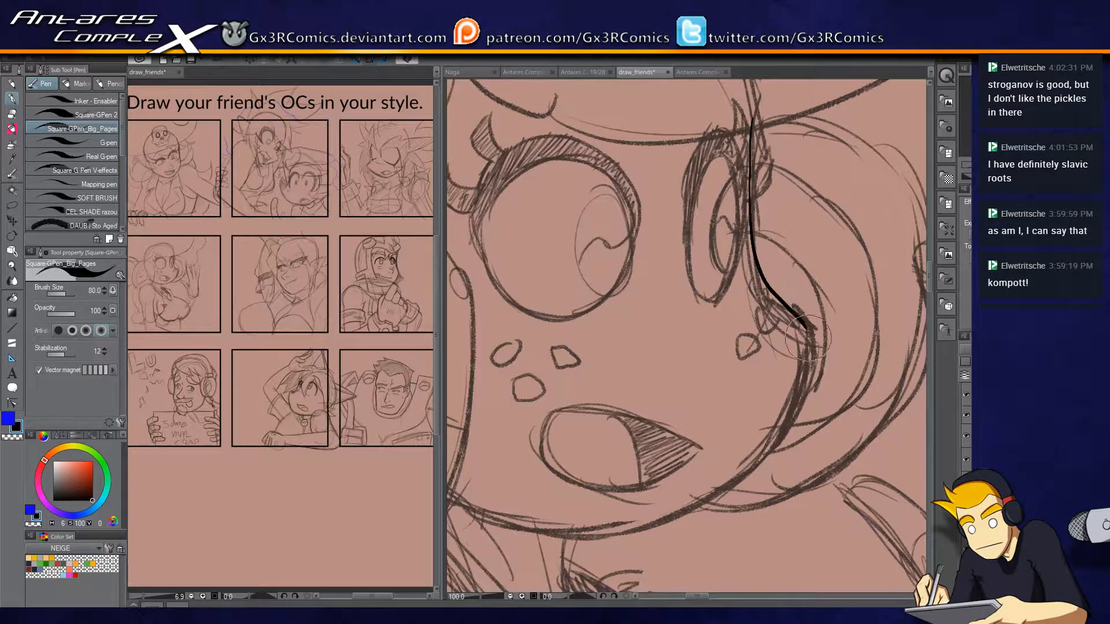
{"action": "mouse_move", "coordinate": [752, 118]}
{"action": "left_mouse_down"}
{"action": "mouse_move", "coordinate": [749, 245]}
{"action": "mouse_move", "coordinate": [777, 314]}
{"action": "mouse_move", "coordinate": [805, 333]}
{"action": "mouse_move", "coordinate": [850, 235]}
{"action": "mouse_move", "coordinate": [785, 335]}
{"action": "mouse_move", "coordinate": [646, 400]}
{"action": "mouse_move", "coordinate": [468, 360]}
{"action": "left_mouse_up"}
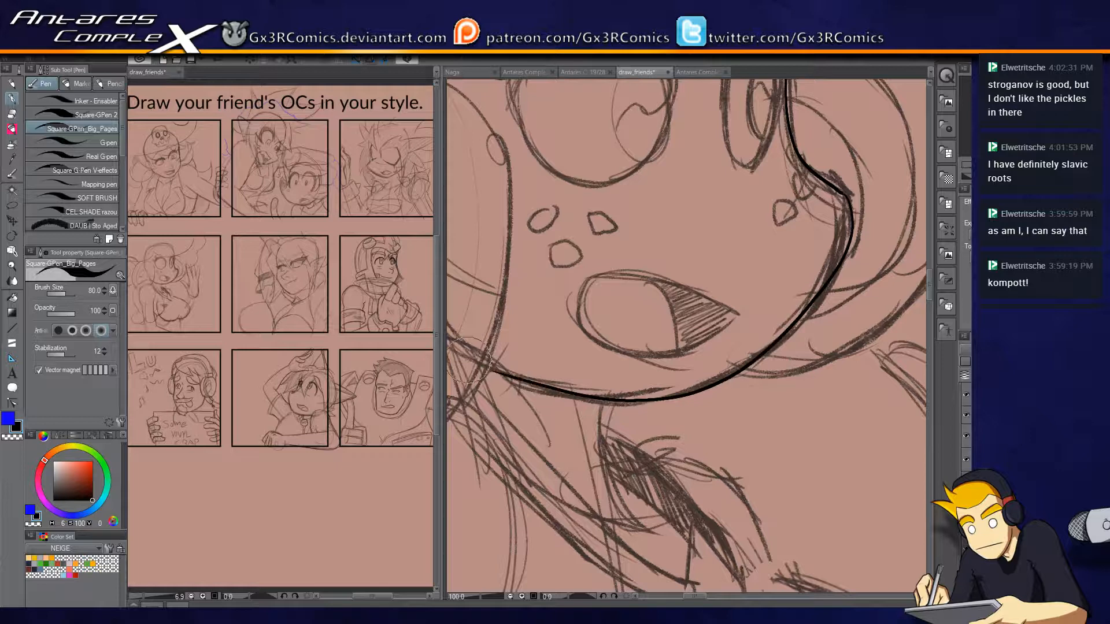
Redraw the woman's jawline as one smooth curve from the nose tip around the chin to the near hair curl.
{"action": "key", "text": "ctrl+z"}
{"action": "mouse_move", "coordinate": [841, 184]}
{"action": "left_mouse_down"}
{"action": "mouse_move", "coordinate": [828, 292]}
{"action": "mouse_move", "coordinate": [643, 390]}
{"action": "mouse_move", "coordinate": [462, 356]}
{"action": "left_mouse_up"}
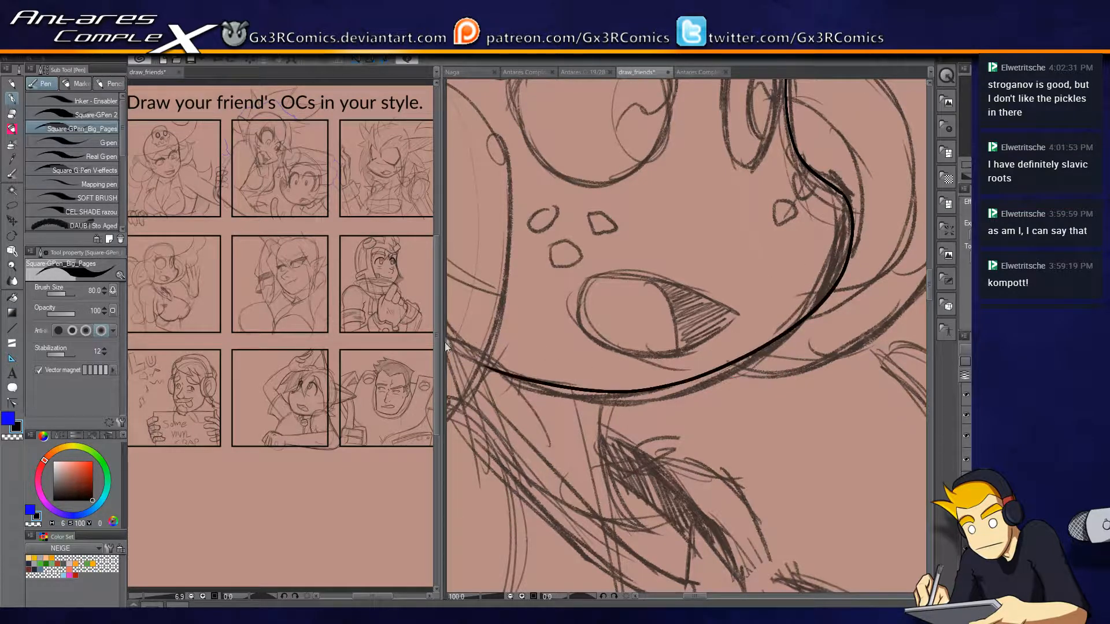
{"action": "left_click_drag", "start_coordinate": [631, 380], "coordinate": [725, 355]}
{"action": "left_click_drag", "start_coordinate": [792, 389], "coordinate": [722, 407]}
{"action": "key", "text": "ctrl+z"}
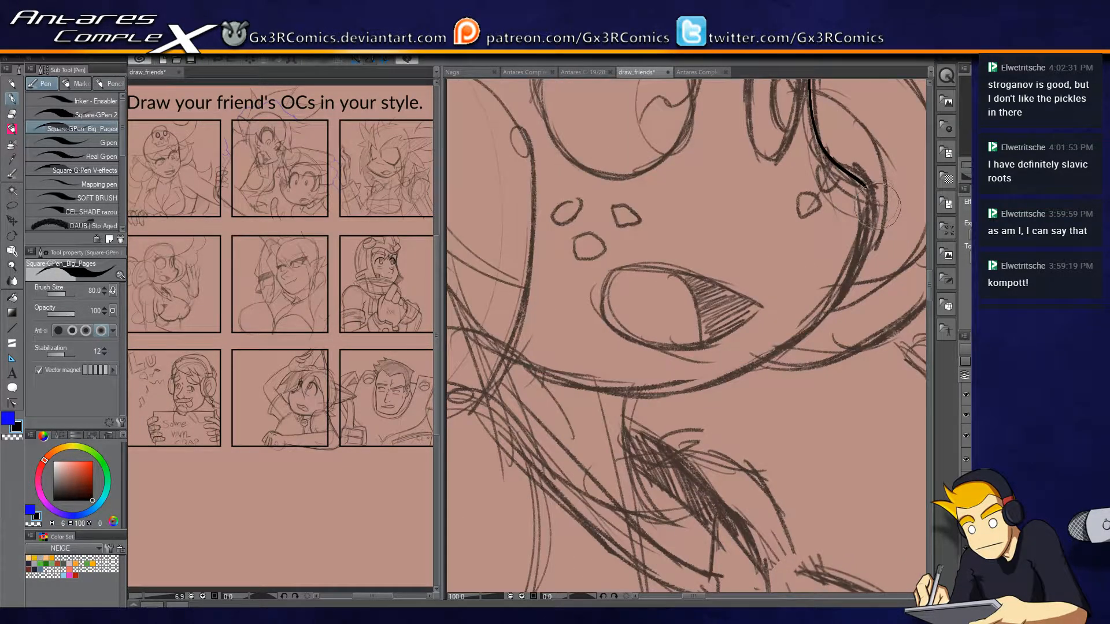
{"action": "mouse_move", "coordinate": [864, 185]}
{"action": "left_mouse_down"}
{"action": "mouse_move", "coordinate": [752, 358]}
{"action": "mouse_move", "coordinate": [474, 361]}
{"action": "left_mouse_up"}
{"action": "mouse_move", "coordinate": [574, 374]}
{"action": "left_mouse_down"}
{"action": "mouse_move", "coordinate": [678, 421]}
{"action": "mouse_move", "coordinate": [514, 398]}
{"action": "left_mouse_up"}
{"action": "left_click_drag", "start_coordinate": [663, 382], "coordinate": [869, 373]}
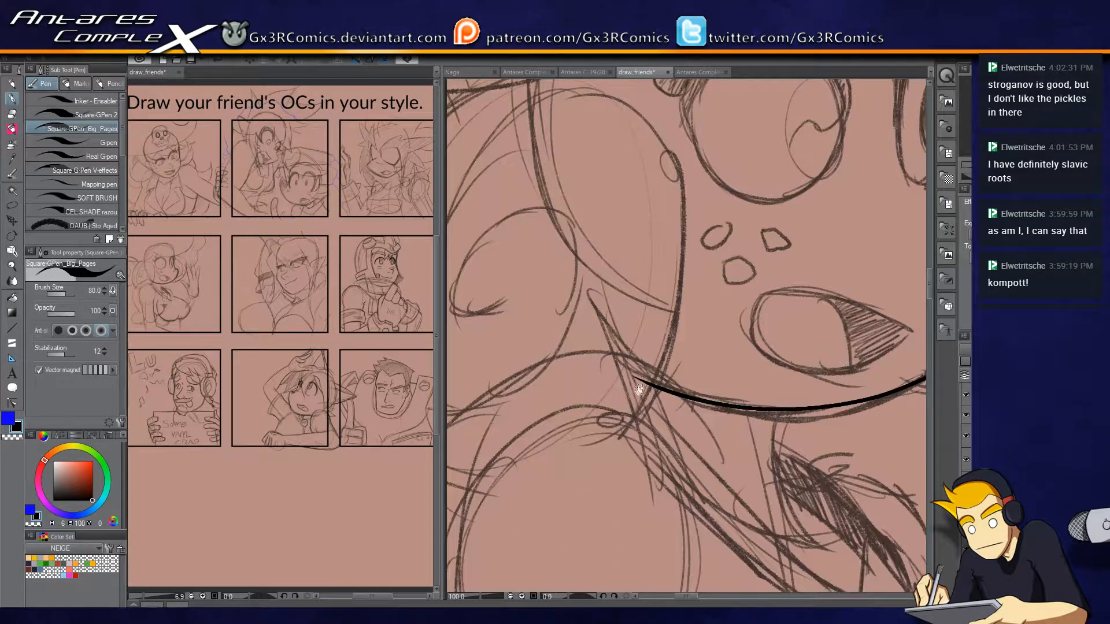
{"action": "left_click_drag", "start_coordinate": [618, 363], "coordinate": [685, 376]}
Ink the large rounded outline of the curl shape beside the woman's near cheek.
{"action": "left_click_drag", "start_coordinate": [570, 424], "coordinate": [631, 368]}
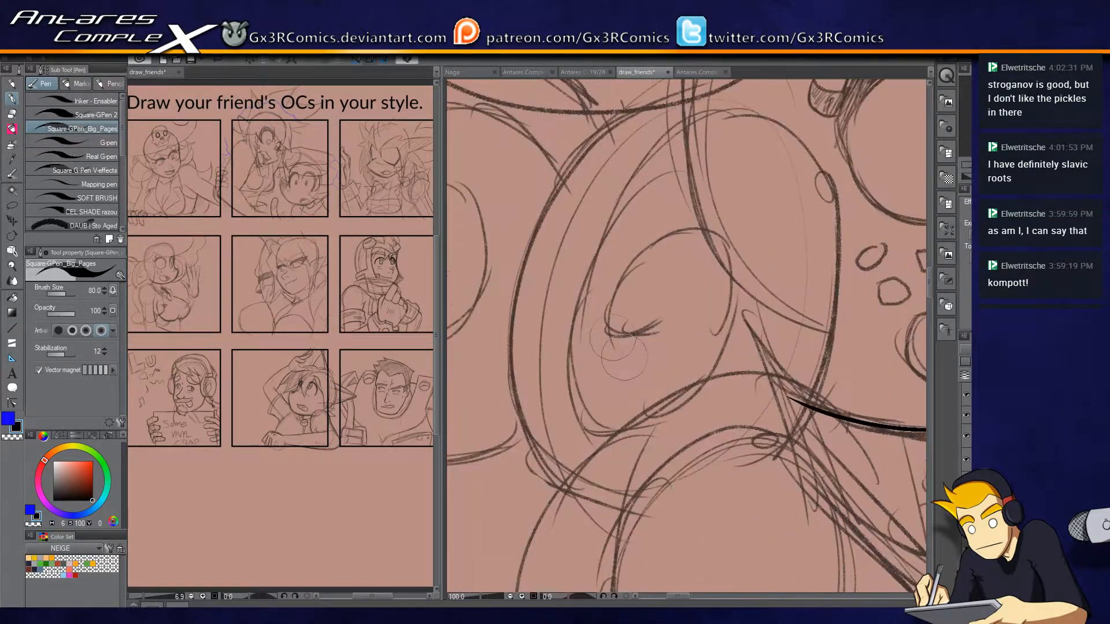
{"action": "mouse_move", "coordinate": [542, 104]}
{"action": "left_mouse_down"}
{"action": "mouse_move", "coordinate": [518, 224]}
{"action": "mouse_move", "coordinate": [515, 412]}
{"action": "mouse_move", "coordinate": [586, 497]}
{"action": "mouse_move", "coordinate": [720, 503]}
{"action": "mouse_move", "coordinate": [825, 381]}
{"action": "mouse_move", "coordinate": [847, 247]}
{"action": "mouse_move", "coordinate": [812, 156]}
{"action": "mouse_move", "coordinate": [744, 119]}
{"action": "mouse_move", "coordinate": [631, 129]}
{"action": "mouse_move", "coordinate": [557, 235]}
{"action": "mouse_move", "coordinate": [554, 344]}
{"action": "left_mouse_up"}
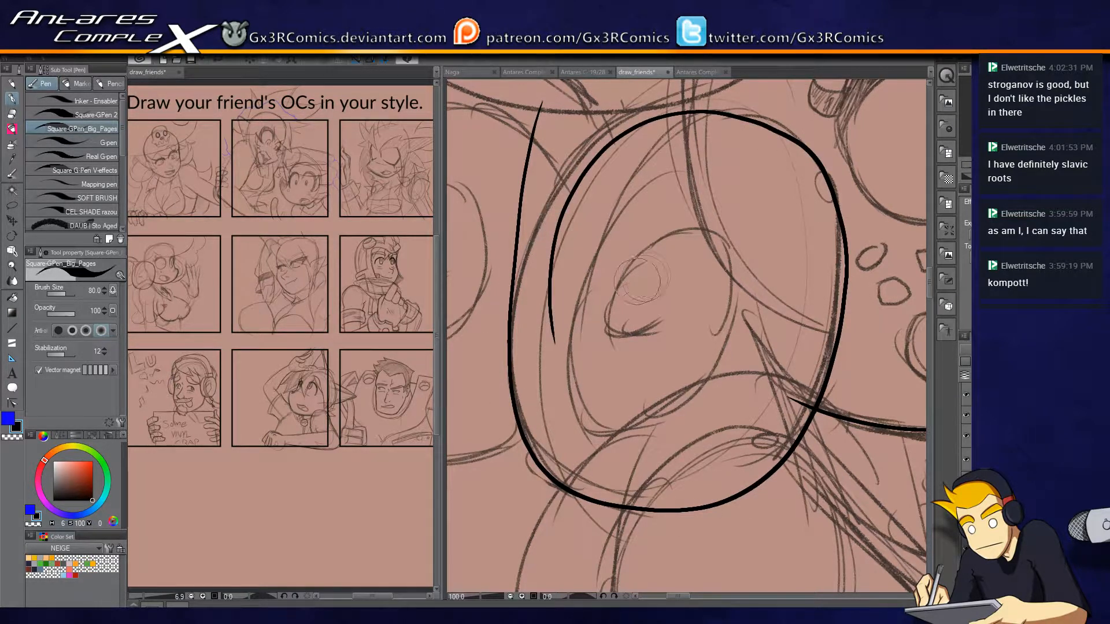
{"action": "key", "text": "ctrl+z"}
{"action": "mouse_move", "coordinate": [558, 101]}
{"action": "left_mouse_down"}
{"action": "mouse_move", "coordinate": [540, 128]}
{"action": "mouse_move", "coordinate": [509, 426]}
{"action": "mouse_move", "coordinate": [769, 465]}
{"action": "mouse_move", "coordinate": [837, 185]}
{"action": "mouse_move", "coordinate": [717, 108]}
{"action": "mouse_move", "coordinate": [546, 247]}
{"action": "left_mouse_up"}
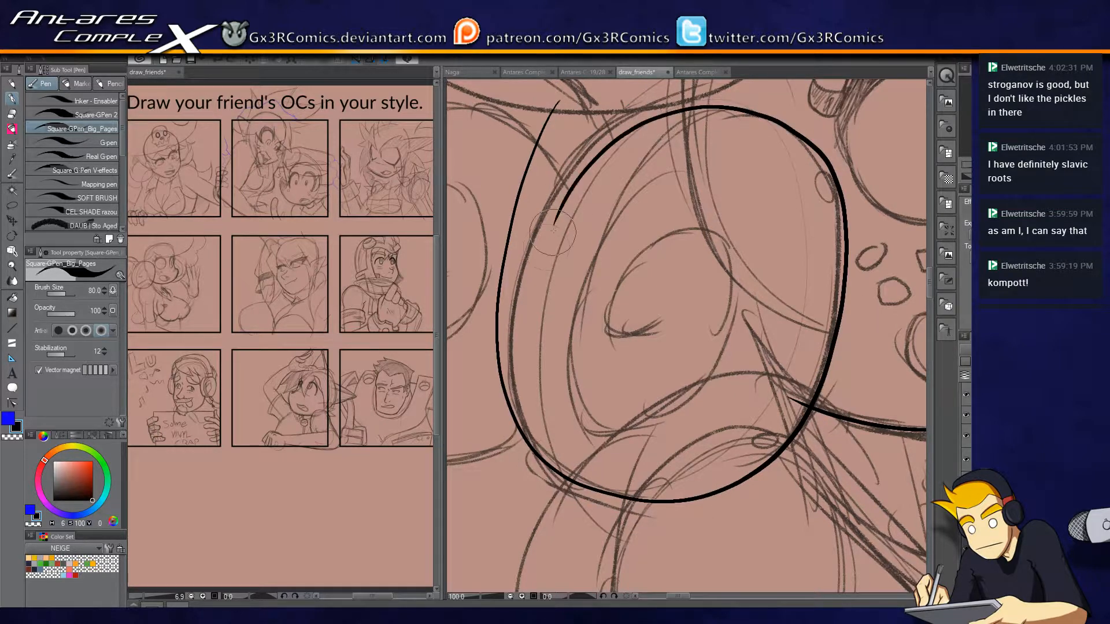
{"action": "mouse_move", "coordinate": [605, 179]}
{"action": "left_mouse_down"}
{"action": "mouse_move", "coordinate": [578, 246]}
{"action": "mouse_move", "coordinate": [614, 169]}
{"action": "left_mouse_up"}
{"action": "key", "text": "ctrl+z"}
Ink the inner spiral of the near curl, including its long outer arc.
{"action": "left_click_drag", "start_coordinate": [674, 356], "coordinate": [694, 237]}
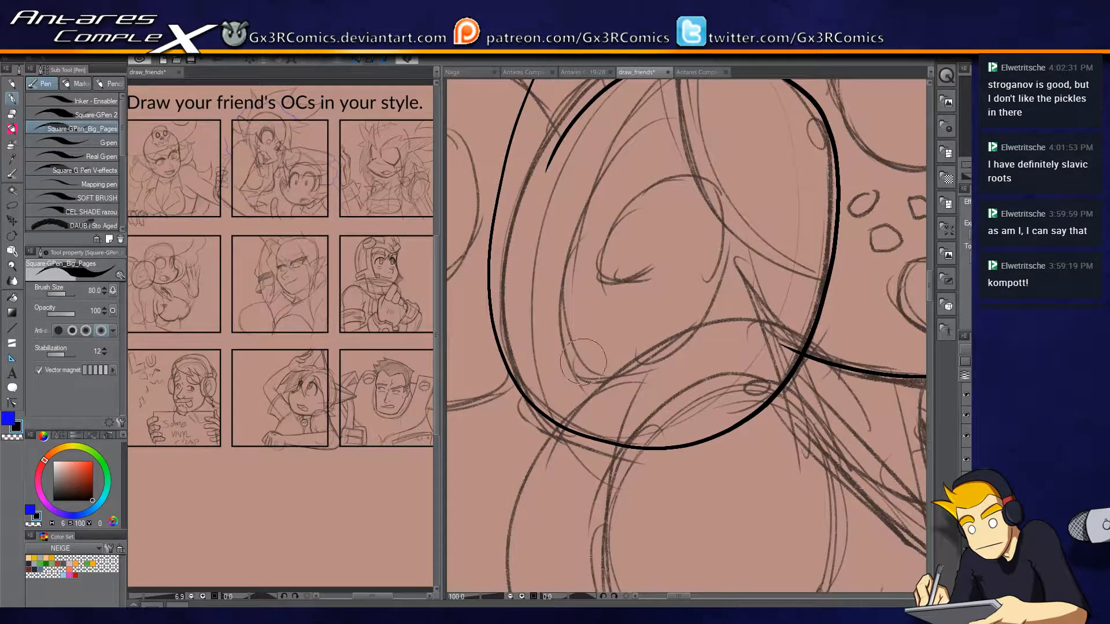
{"action": "left_click_drag", "start_coordinate": [626, 235], "coordinate": [602, 279]}
{"action": "mouse_move", "coordinate": [547, 379]}
{"action": "left_mouse_down"}
{"action": "mouse_move", "coordinate": [623, 414]}
{"action": "mouse_move", "coordinate": [710, 300]}
{"action": "mouse_move", "coordinate": [661, 223]}
{"action": "mouse_move", "coordinate": [607, 320]}
{"action": "left_mouse_up"}
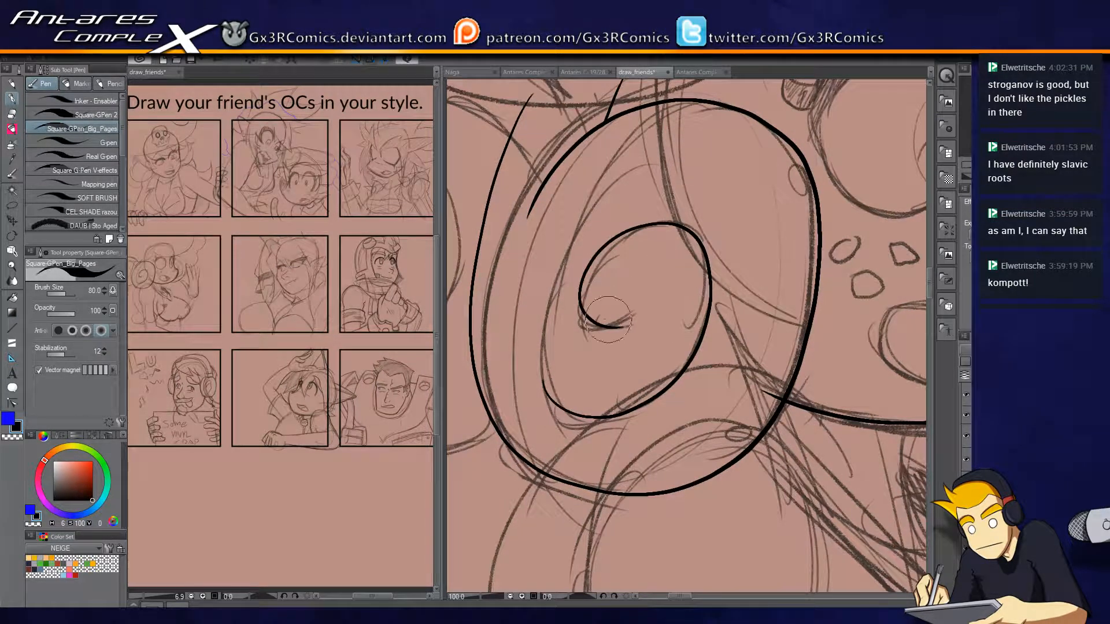
{"action": "mouse_move", "coordinate": [545, 382]}
{"action": "left_mouse_down"}
{"action": "mouse_move", "coordinate": [537, 342]}
{"action": "mouse_move", "coordinate": [656, 168]}
{"action": "left_mouse_up"}
{"action": "key", "text": "ctrl+z"}
{"action": "mouse_move", "coordinate": [544, 392]}
{"action": "left_mouse_down"}
{"action": "mouse_move", "coordinate": [535, 312]}
{"action": "mouse_move", "coordinate": [657, 168]}
{"action": "left_mouse_up"}
Ink the lower curve of the shape behind the near curl and trim its overshooting ends.
{"action": "left_click_drag", "start_coordinate": [535, 351], "coordinate": [692, 397]}
{"action": "mouse_move", "coordinate": [663, 446]}
{"action": "left_mouse_down"}
{"action": "mouse_move", "coordinate": [661, 462]}
{"action": "mouse_move", "coordinate": [491, 496]}
{"action": "left_mouse_up"}
{"action": "key", "text": "e"}
{"action": "left_click", "coordinate": [660, 451]}
{"action": "left_click", "coordinate": [510, 505]}
{"action": "key", "text": "p"}
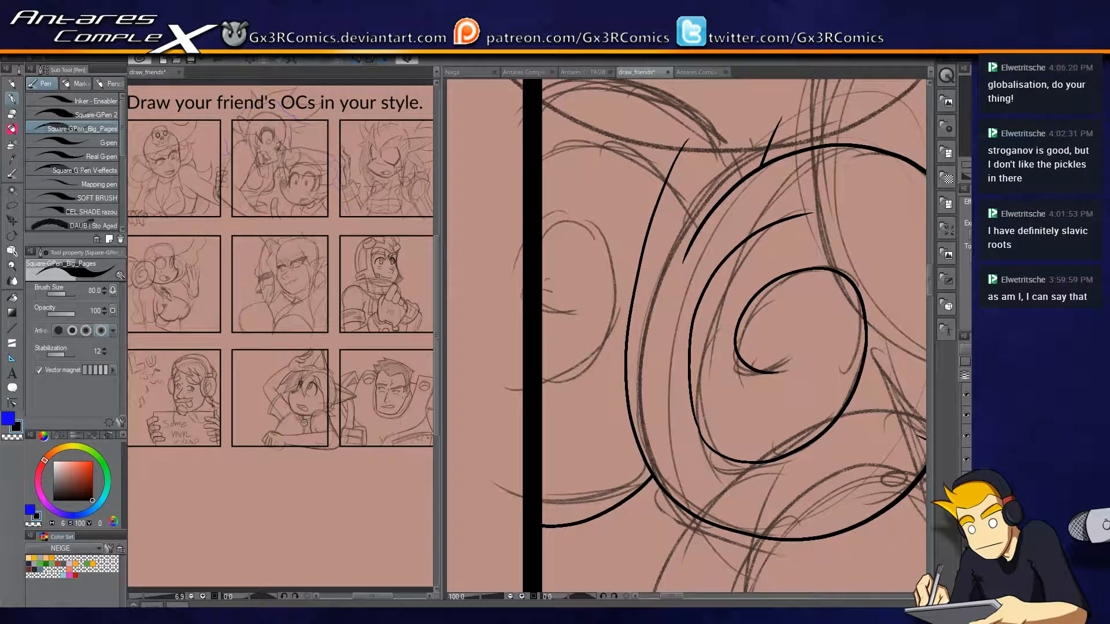
Ink the long brim curve from the side panel frame over the near curl up to the forehead.
{"action": "left_click_drag", "start_coordinate": [716, 347], "coordinate": [654, 382]}
{"action": "left_click_drag", "start_coordinate": [662, 306], "coordinate": [645, 404]}
{"action": "left_click_drag", "start_coordinate": [707, 310], "coordinate": [639, 361]}
{"action": "scroll", "coordinate": [639, 362], "scroll_direction": "down", "scroll_amount": 1}
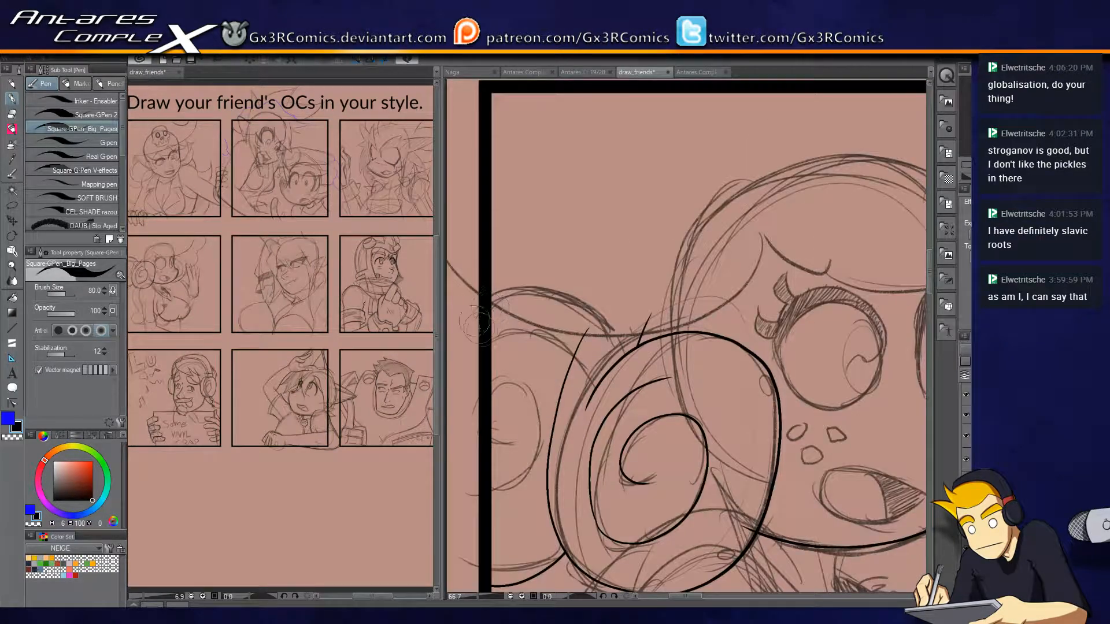
{"action": "left_click_drag", "start_coordinate": [473, 322], "coordinate": [763, 226]}
{"action": "key", "text": "ctrl+z"}
{"action": "mouse_move", "coordinate": [461, 315]}
{"action": "left_mouse_down"}
{"action": "mouse_move", "coordinate": [661, 329]}
{"action": "mouse_move", "coordinate": [753, 223]}
{"action": "left_mouse_up"}
{"action": "key", "text": "e"}
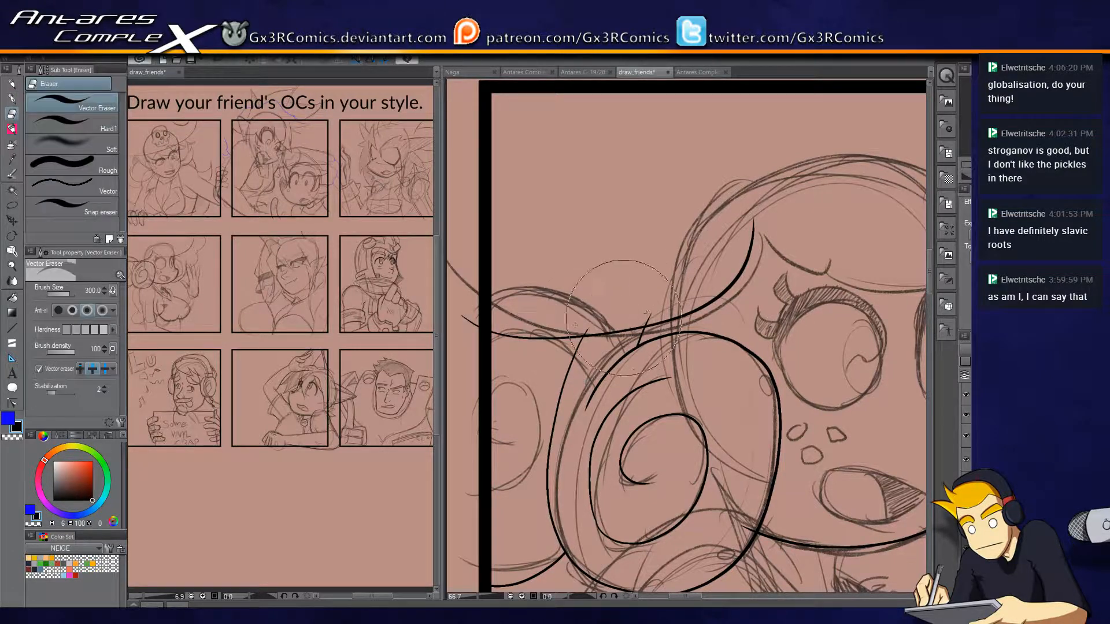
Ink the short curve across the forehead above the near eye and trim its overshoot at the brim line.
{"action": "key", "text": "p"}
{"action": "left_click_drag", "start_coordinate": [802, 282], "coordinate": [652, 277]}
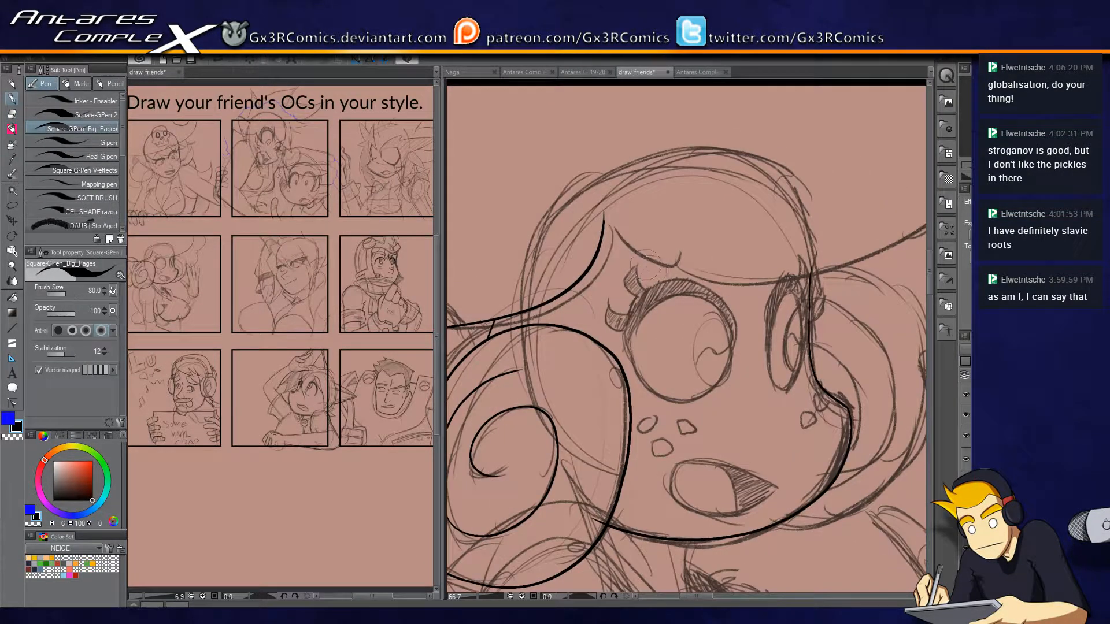
{"action": "left_click_drag", "start_coordinate": [587, 223], "coordinate": [699, 249]}
{"action": "key", "text": "e"}
{"action": "left_click", "coordinate": [586, 233]}
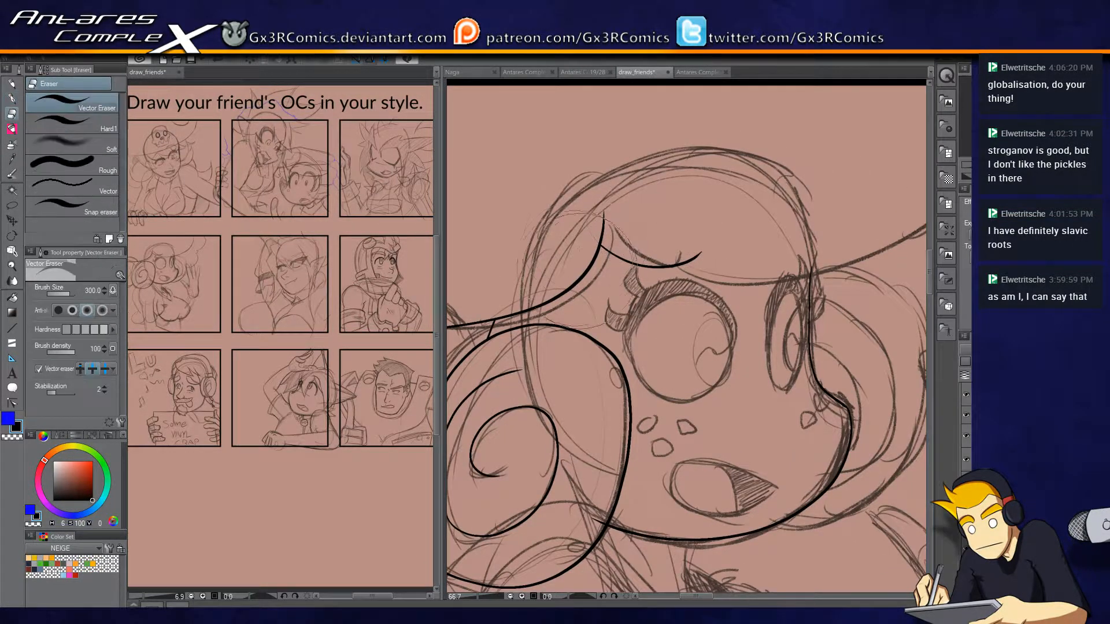
Ink the front brim curve from the forehead over the far eye toward the top frame and trim its starting overlap.
{"action": "key", "text": "p"}
{"action": "mouse_move", "coordinate": [700, 288]}
{"action": "left_mouse_down"}
{"action": "mouse_move", "coordinate": [582, 326]}
{"action": "mouse_move", "coordinate": [853, 87]}
{"action": "left_mouse_up"}
{"action": "left_click_drag", "start_coordinate": [911, 278], "coordinate": [828, 214]}
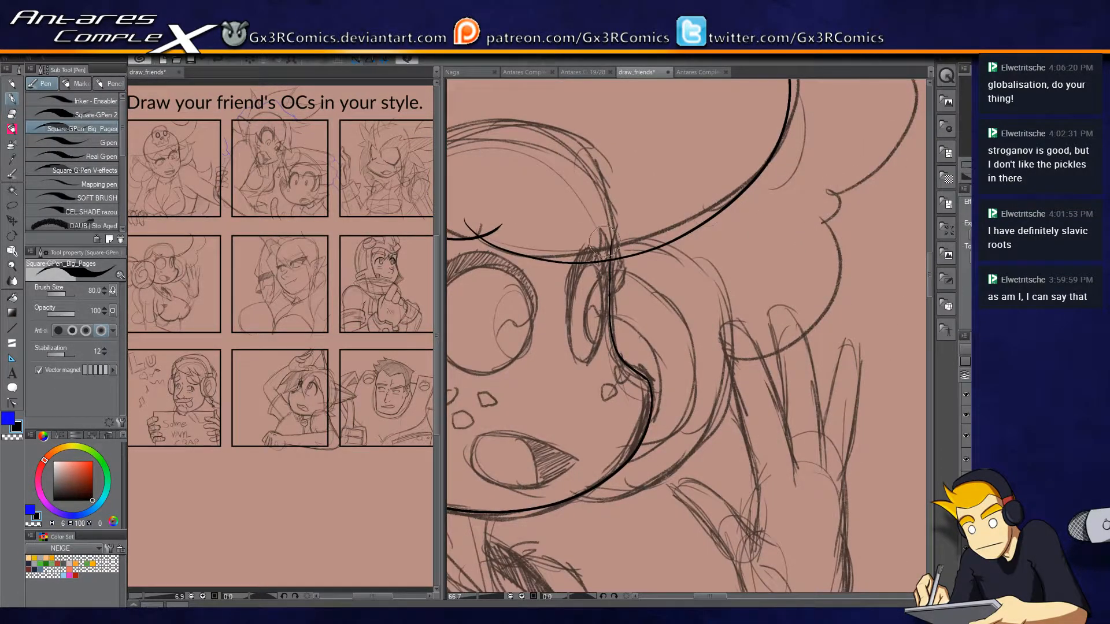
{"action": "key", "text": "e"}
{"action": "left_click", "coordinate": [486, 226]}
{"action": "key", "text": "p"}
{"action": "key", "text": "e"}
{"action": "left_click", "coordinate": [470, 225]}
{"action": "key", "text": "p"}
Ink the rounded outer contour of the far curl behind the face and trim it at the brim and jawline.
{"action": "left_click_drag", "start_coordinate": [750, 273], "coordinate": [737, 198]}
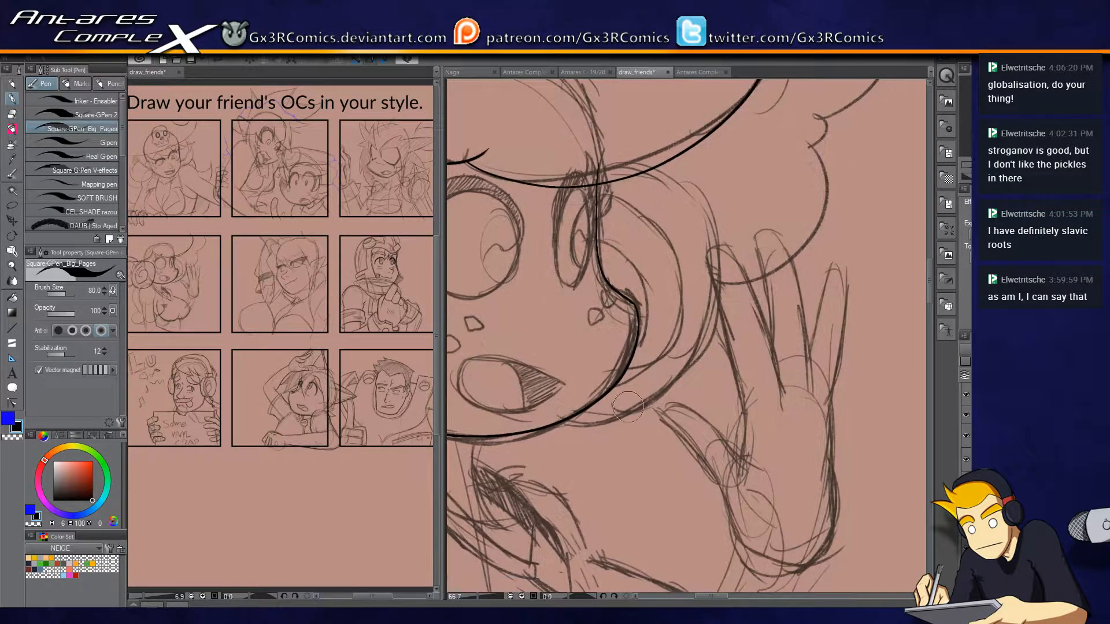
{"action": "mouse_move", "coordinate": [588, 422]}
{"action": "left_mouse_down"}
{"action": "mouse_move", "coordinate": [729, 249]}
{"action": "mouse_move", "coordinate": [631, 155]}
{"action": "left_mouse_up"}
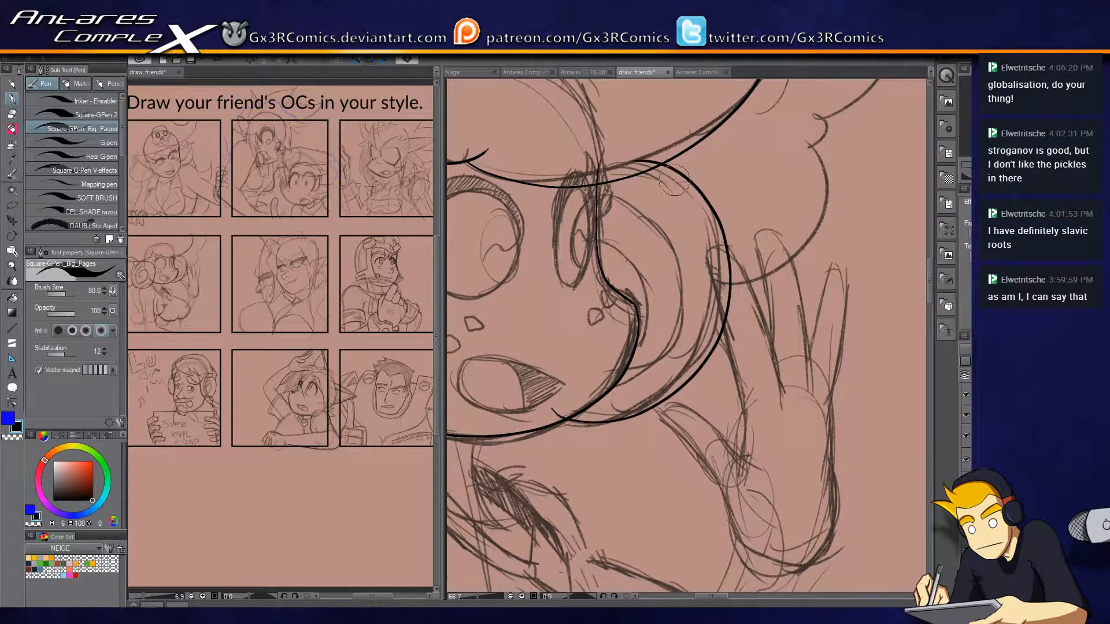
{"action": "key", "text": "e"}
{"action": "left_click", "coordinate": [642, 162]}
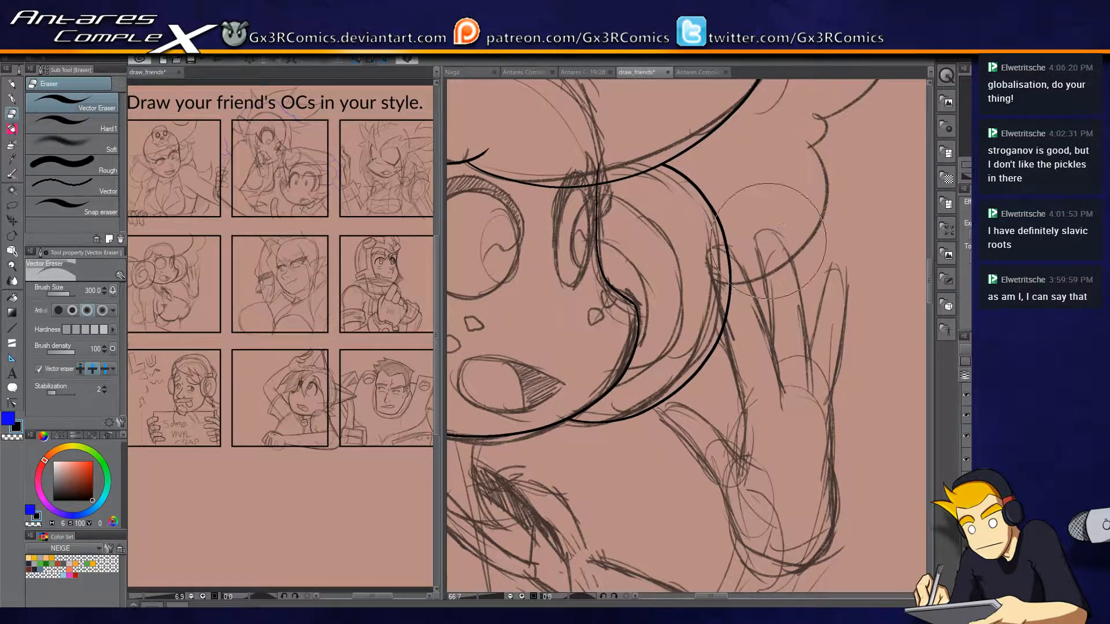
Ink the scalloped outer edge from the far curl up past the top panel frame.
{"action": "key", "text": "p"}
{"action": "mouse_move", "coordinate": [565, 379]}
{"action": "left_mouse_down"}
{"action": "mouse_move", "coordinate": [580, 414]}
{"action": "mouse_move", "coordinate": [548, 431]}
{"action": "left_mouse_up"}
{"action": "mouse_move", "coordinate": [645, 439]}
{"action": "left_mouse_down"}
{"action": "mouse_move", "coordinate": [745, 311]}
{"action": "mouse_move", "coordinate": [769, 103]}
{"action": "left_mouse_up"}
{"action": "key", "text": "e"}
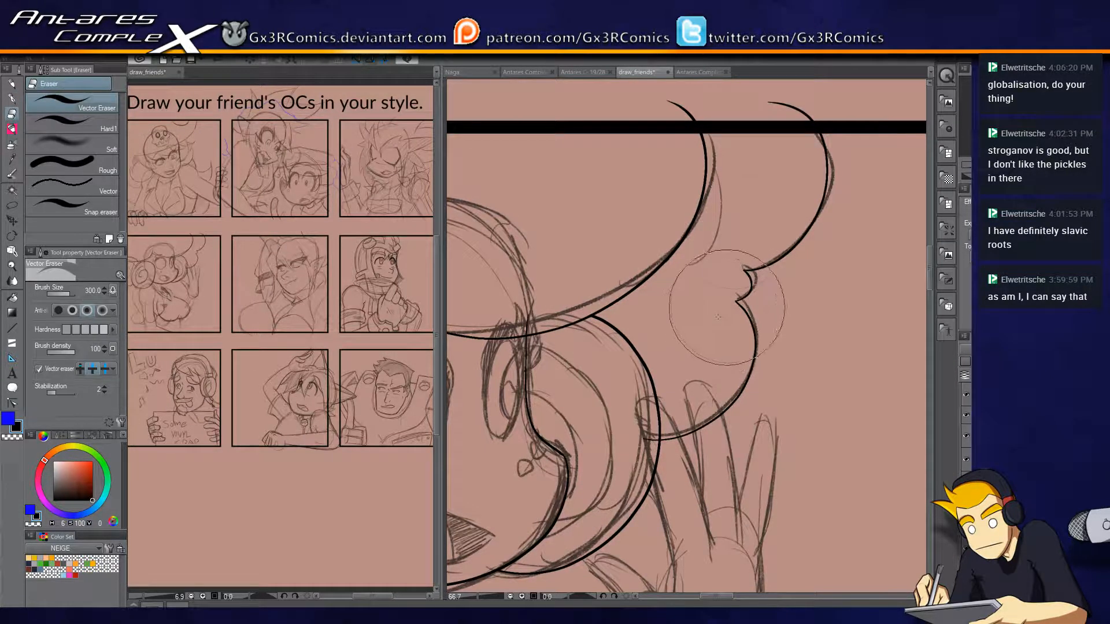
Ink the rounded outer outline of the woman's near eye.
{"action": "key", "text": "p"}
{"action": "left_click_drag", "start_coordinate": [591, 461], "coordinate": [742, 247]}
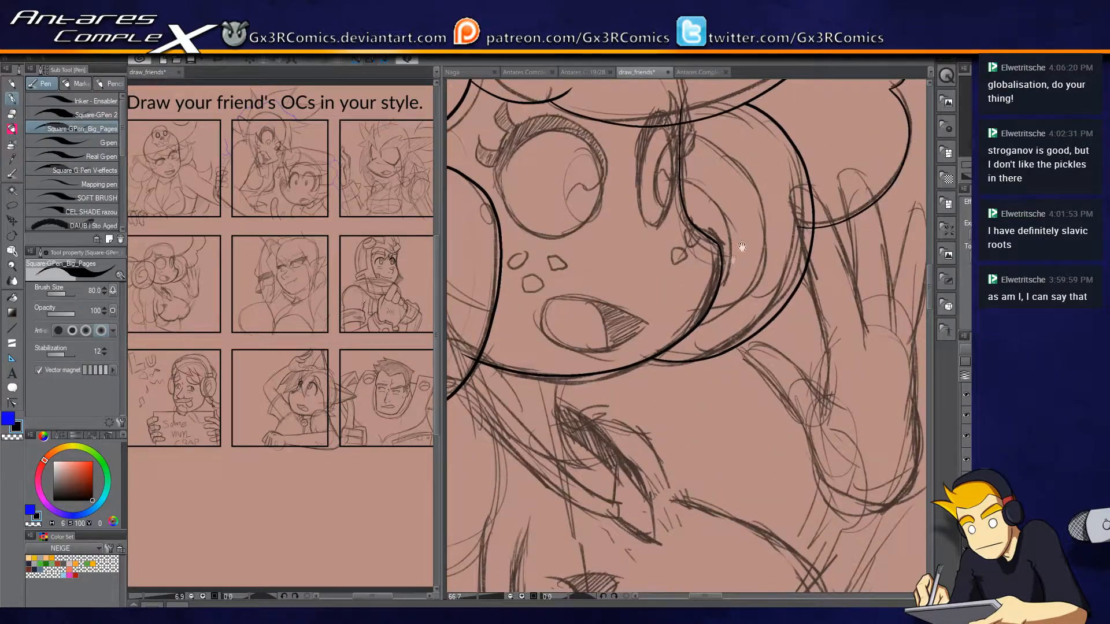
{"action": "scroll", "coordinate": [738, 428], "scroll_direction": "up", "scroll_amount": 2}
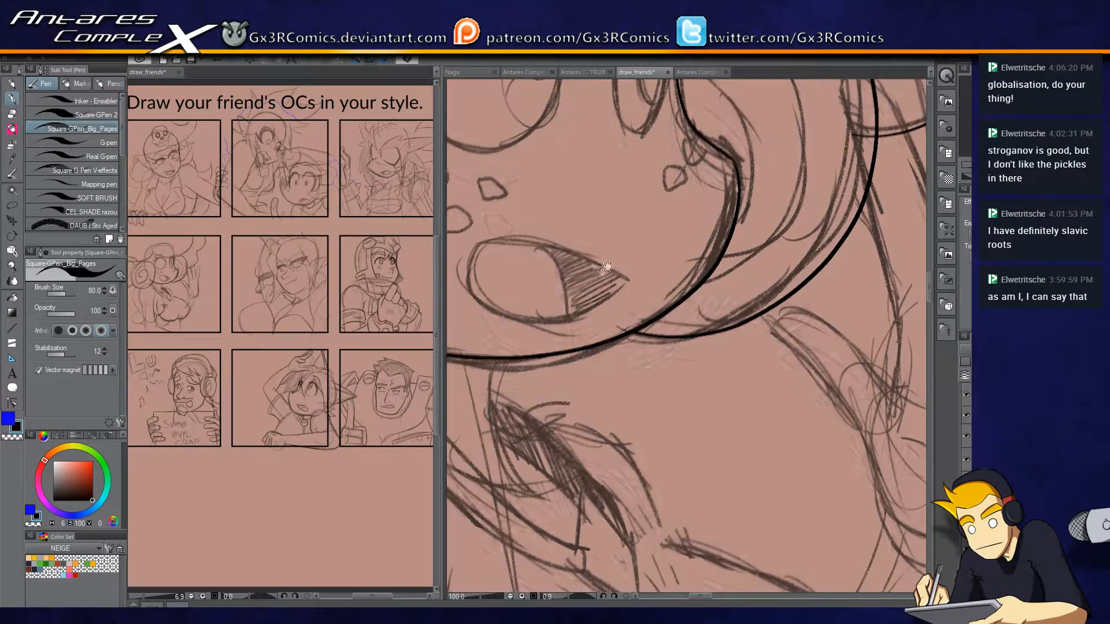
{"action": "left_click_drag", "start_coordinate": [623, 264], "coordinate": [682, 384]}
{"action": "scroll", "coordinate": [568, 271], "scroll_direction": "up", "scroll_amount": 1}
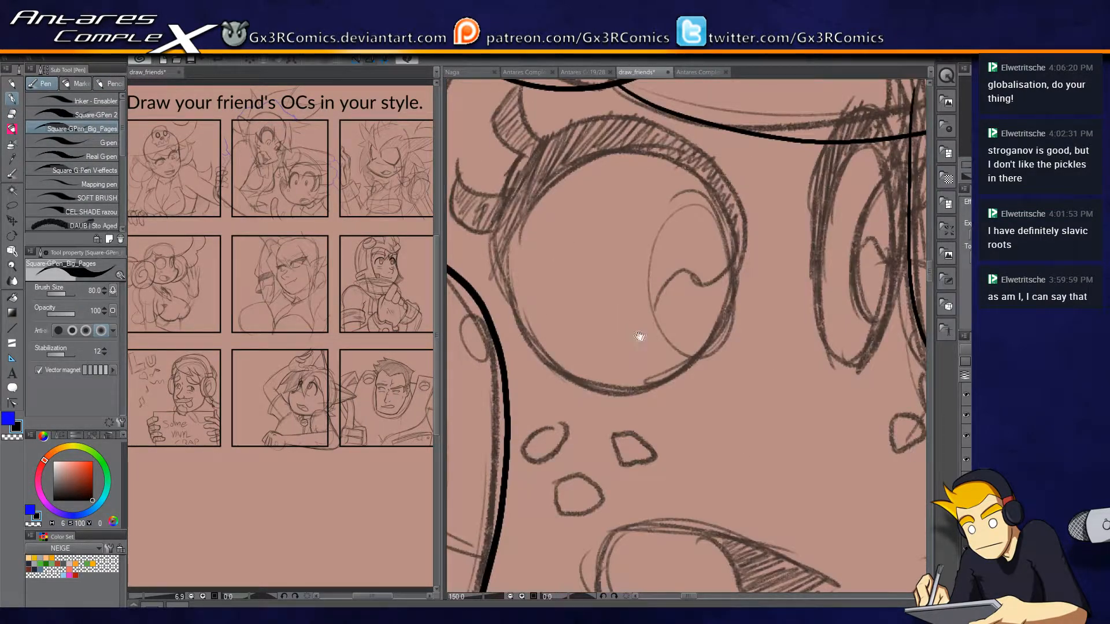
{"action": "scroll", "coordinate": [634, 330], "scroll_direction": "up", "scroll_amount": 1}
{"action": "left_click_drag", "start_coordinate": [510, 244], "coordinate": [582, 333]}
{"action": "key", "text": "ctrl+z"}
{"action": "mouse_move", "coordinate": [511, 201]}
{"action": "left_mouse_down"}
{"action": "mouse_move", "coordinate": [614, 369]}
{"action": "mouse_move", "coordinate": [768, 214]}
{"action": "mouse_move", "coordinate": [645, 88]}
{"action": "mouse_move", "coordinate": [514, 215]}
{"action": "mouse_move", "coordinate": [529, 309]}
{"action": "left_mouse_up"}
Ink the two curved lashes on the near eye's outer side and trim them at the eye outline.
{"action": "mouse_move", "coordinate": [573, 223]}
{"action": "left_mouse_down"}
{"action": "mouse_move", "coordinate": [546, 151]}
{"action": "mouse_move", "coordinate": [518, 215]}
{"action": "mouse_move", "coordinate": [549, 237]}
{"action": "left_mouse_up"}
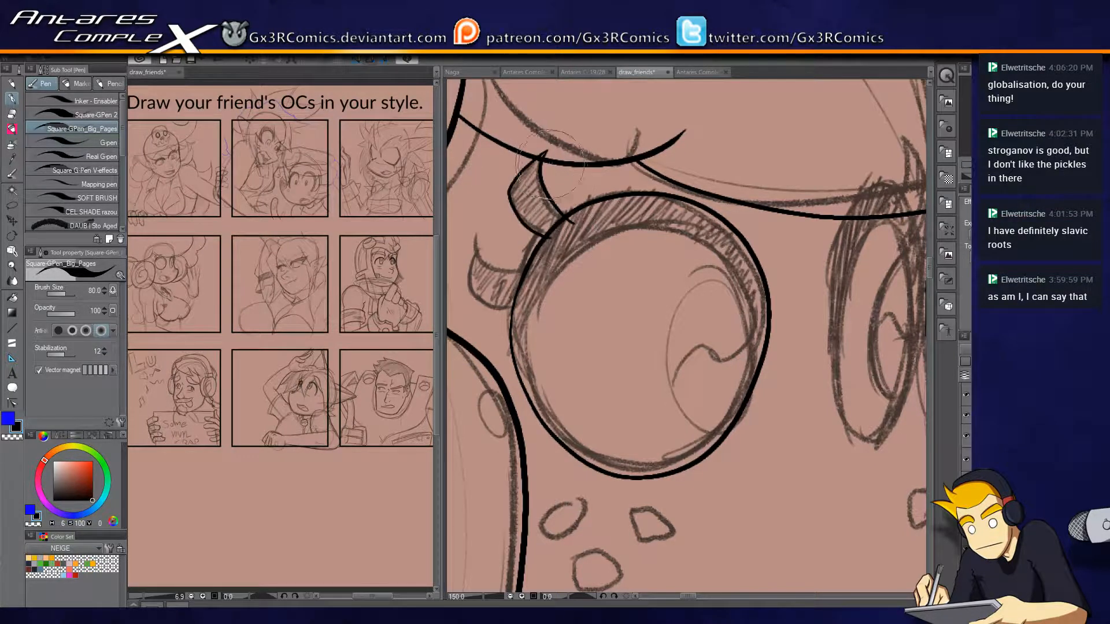
{"action": "key", "text": "e"}
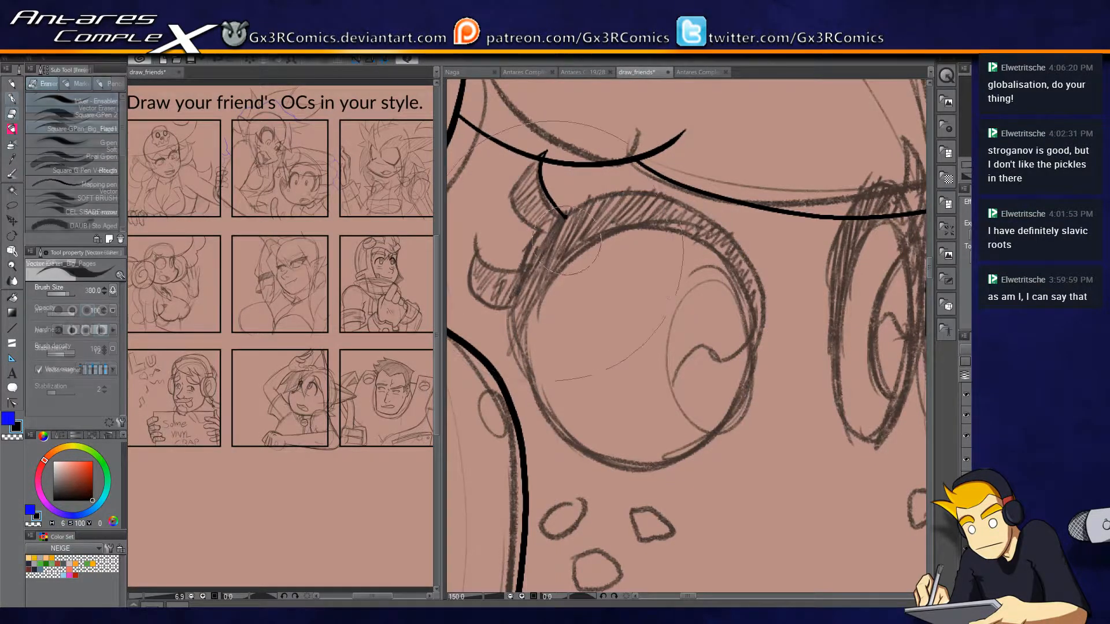
{"action": "key", "text": "p"}
{"action": "mouse_move", "coordinate": [535, 271]}
{"action": "left_mouse_down"}
{"action": "mouse_move", "coordinate": [475, 244]}
{"action": "mouse_move", "coordinate": [500, 310]}
{"action": "left_mouse_up"}
{"action": "key", "text": "ctrl+z"}
{"action": "mouse_move", "coordinate": [474, 244]}
{"action": "left_mouse_down"}
{"action": "mouse_move", "coordinate": [478, 298]}
{"action": "mouse_move", "coordinate": [535, 293]}
{"action": "mouse_move", "coordinate": [538, 271]}
{"action": "left_mouse_up"}
{"action": "key", "text": "e"}
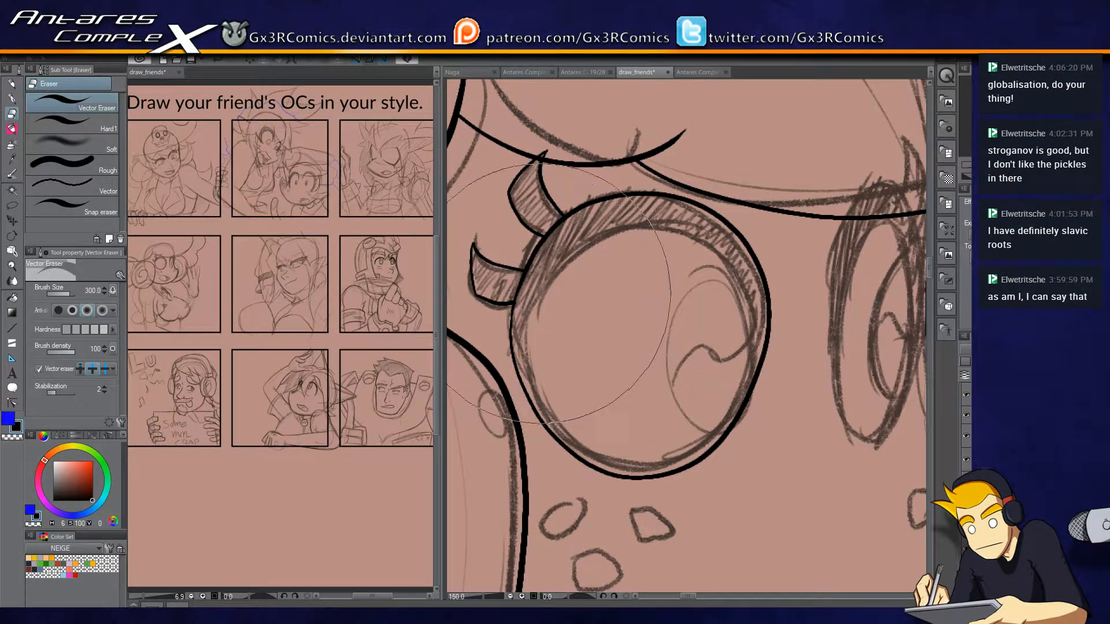
Ink the inner contour of the near eye beneath the thick upper lid.
{"action": "key", "text": "p"}
{"action": "left_click_drag", "start_coordinate": [698, 446], "coordinate": [667, 388]}
{"action": "mouse_move", "coordinate": [482, 243]}
{"action": "left_mouse_down"}
{"action": "mouse_move", "coordinate": [494, 323]}
{"action": "mouse_move", "coordinate": [589, 403]}
{"action": "mouse_move", "coordinate": [664, 395]}
{"action": "mouse_move", "coordinate": [709, 332]}
{"action": "mouse_move", "coordinate": [725, 254]}
{"action": "mouse_move", "coordinate": [578, 155]}
{"action": "mouse_move", "coordinate": [492, 243]}
{"action": "mouse_move", "coordinate": [499, 272]}
{"action": "left_mouse_up"}
{"action": "key", "text": "ctrl+z"}
{"action": "mouse_move", "coordinate": [706, 332]}
{"action": "left_mouse_down"}
{"action": "mouse_move", "coordinate": [715, 313]}
{"action": "mouse_move", "coordinate": [601, 173]}
{"action": "mouse_move", "coordinate": [498, 258]}
{"action": "left_mouse_up"}
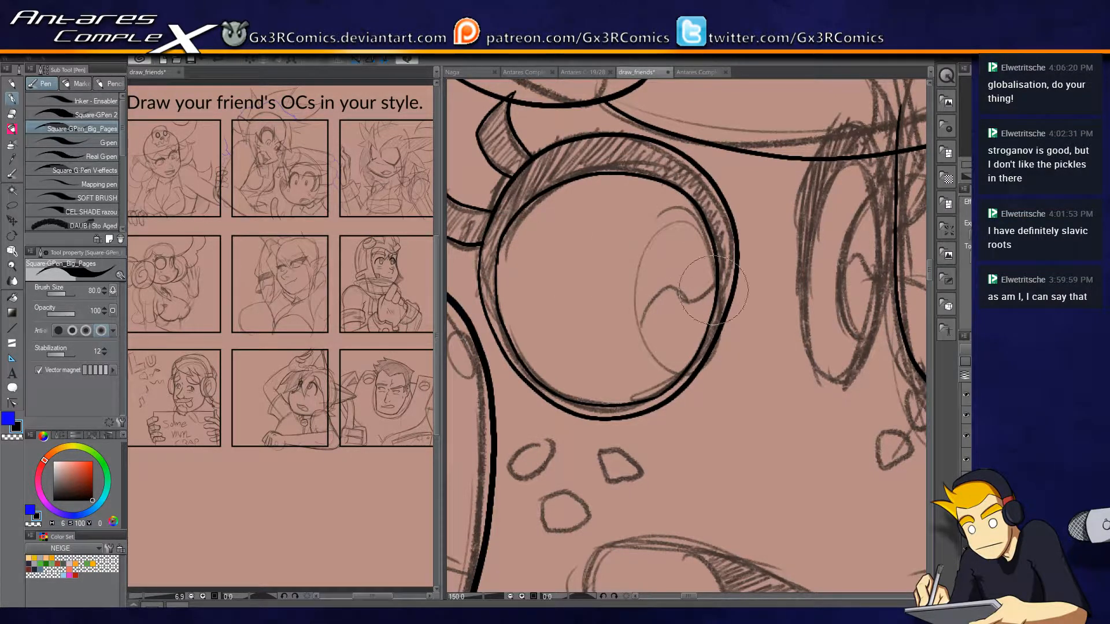
Ink the narrow oval inside the near eye along its inner contour.
{"action": "scroll", "coordinate": [663, 301], "scroll_direction": "up", "scroll_amount": 1}
{"action": "left_click_drag", "start_coordinate": [573, 293], "coordinate": [682, 277]}
{"action": "left_click_drag", "start_coordinate": [775, 319], "coordinate": [615, 313]}
{"action": "mouse_move", "coordinate": [644, 374]}
{"action": "left_mouse_down"}
{"action": "mouse_move", "coordinate": [577, 265]}
{"action": "mouse_move", "coordinate": [632, 170]}
{"action": "mouse_move", "coordinate": [694, 180]}
{"action": "mouse_move", "coordinate": [628, 184]}
{"action": "mouse_move", "coordinate": [602, 325]}
{"action": "mouse_move", "coordinate": [647, 373]}
{"action": "left_mouse_up"}
{"action": "key", "text": "ctrl+z"}
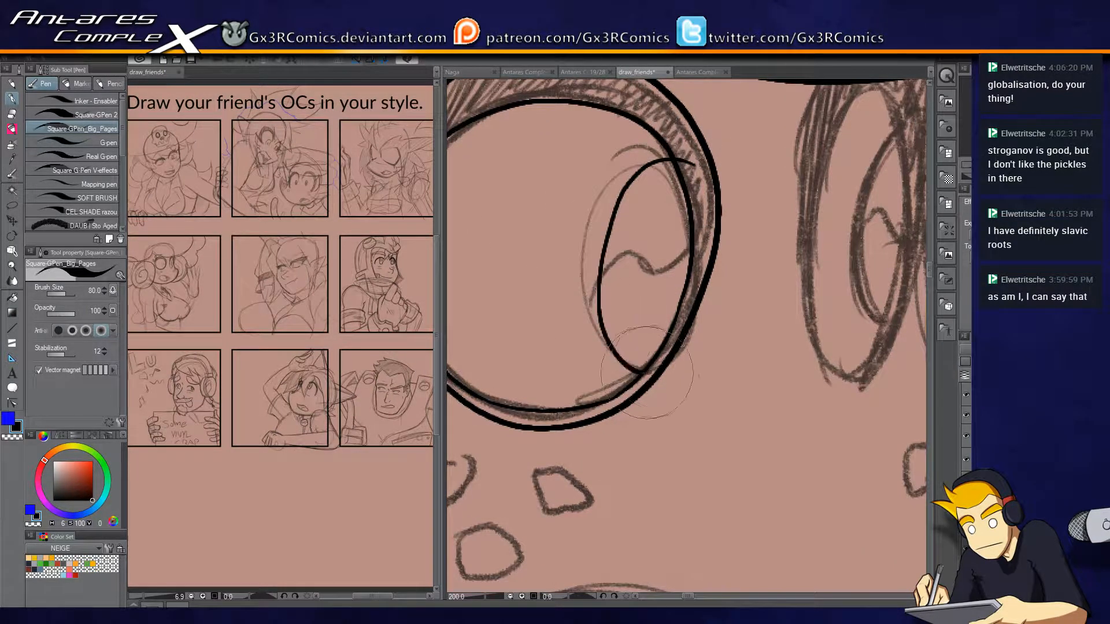
{"action": "key", "text": "e"}
{"action": "key", "text": "p"}
{"action": "key", "text": "e"}
{"action": "left_click", "coordinate": [654, 375]}
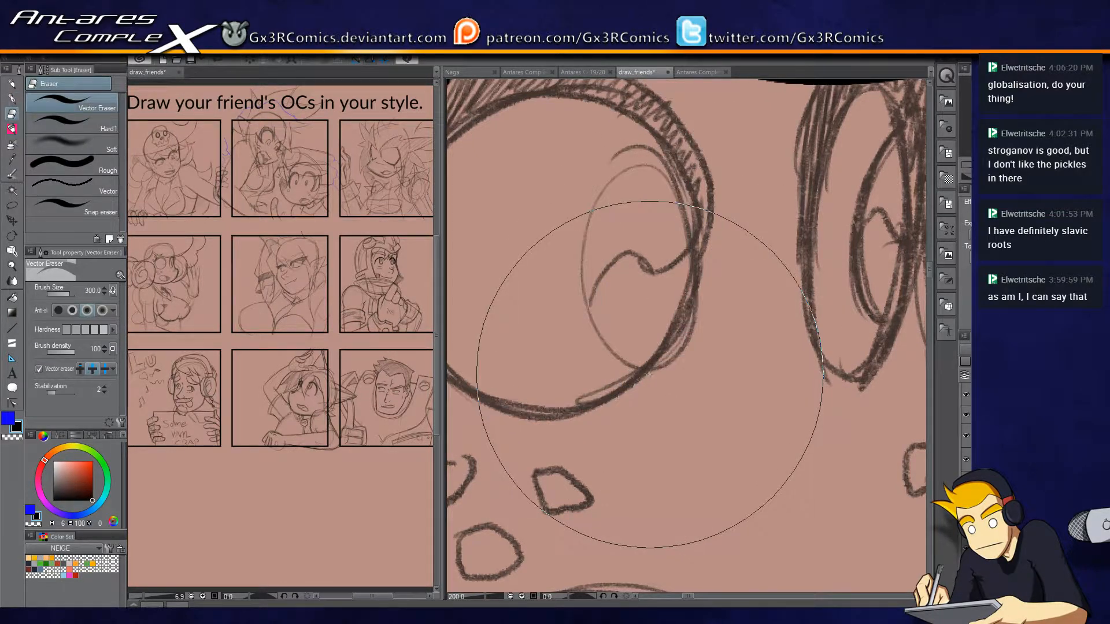
{"action": "key", "text": "p"}
{"action": "key", "text": "ctrl+z"}
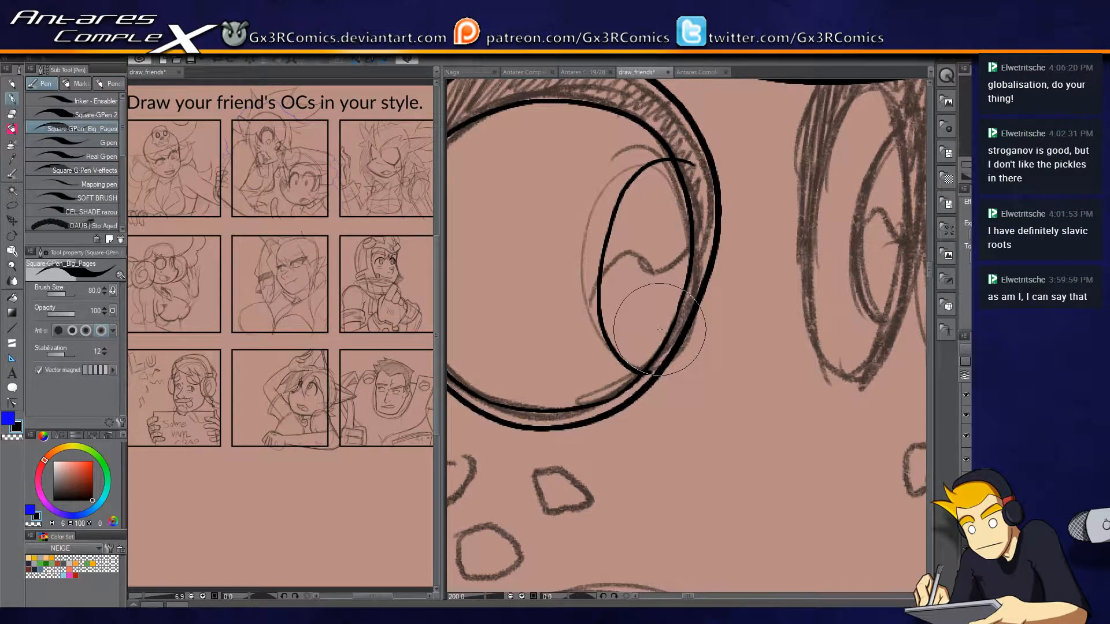
Reduce the vector eraser size to 150 and trim the narrow oval's overshooting upper end at the eye's inner contour.
{"action": "key", "text": "e"}
{"action": "key", "text": "bracketleft"}
{"action": "key", "text": "bracketleft"}
{"action": "key", "text": "bracketleft"}
{"action": "key", "text": "bracketleft"}
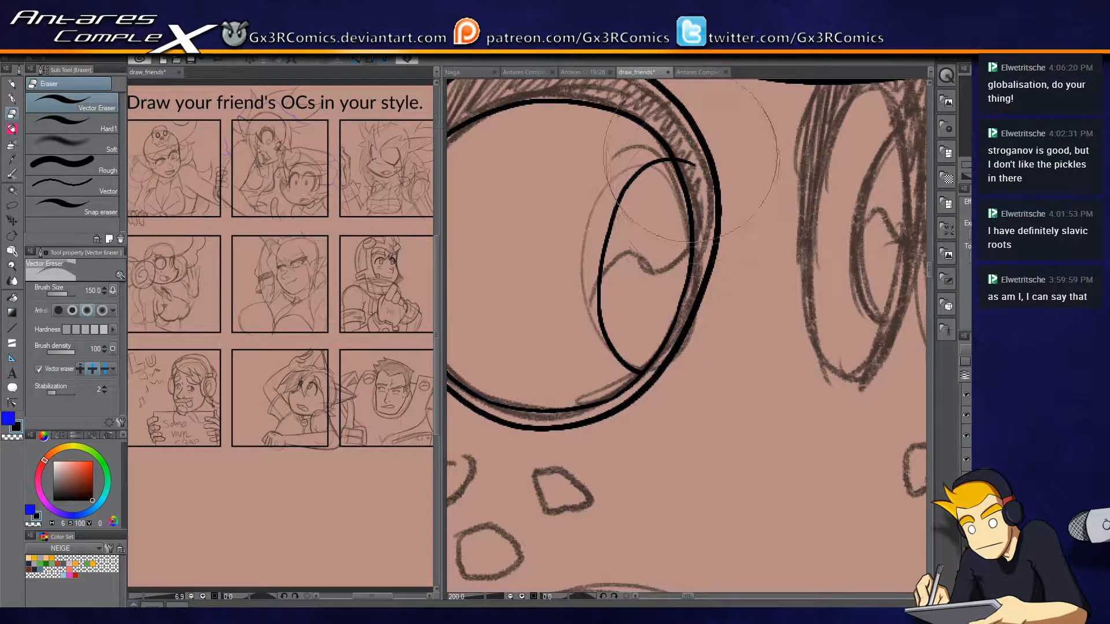
{"action": "key", "text": "p"}
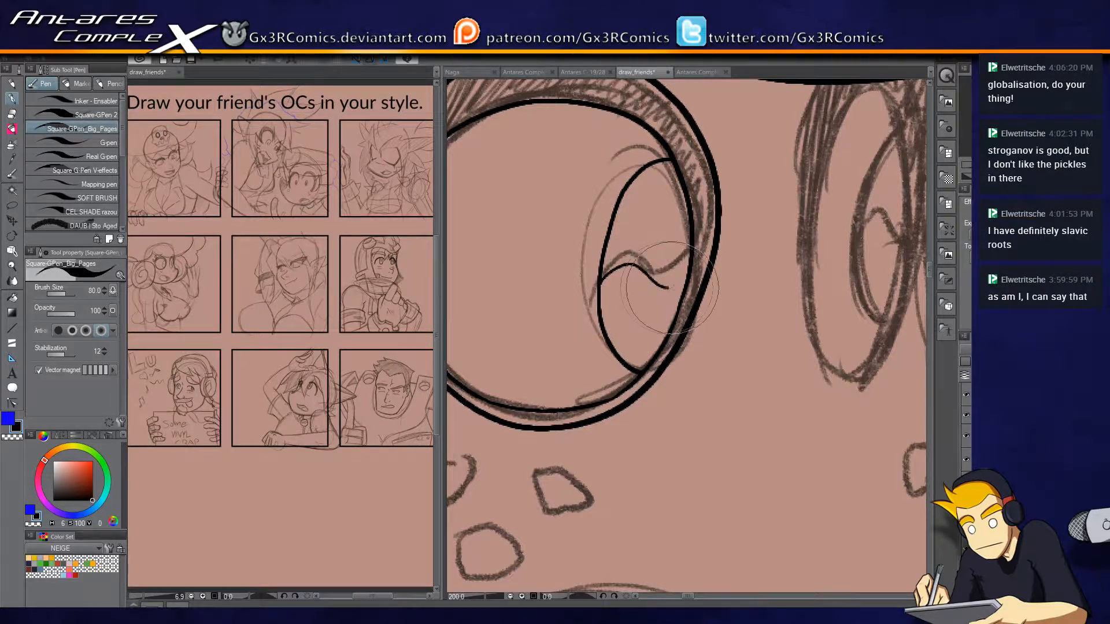
Ink the far eye's outer outline and the inner contour inside it.
{"action": "key", "text": "e"}
{"action": "key", "text": "p"}
{"action": "mouse_move", "coordinate": [767, 312]}
{"action": "left_mouse_down"}
{"action": "mouse_move", "coordinate": [453, 393]}
{"action": "mouse_move", "coordinate": [495, 391]}
{"action": "left_mouse_up"}
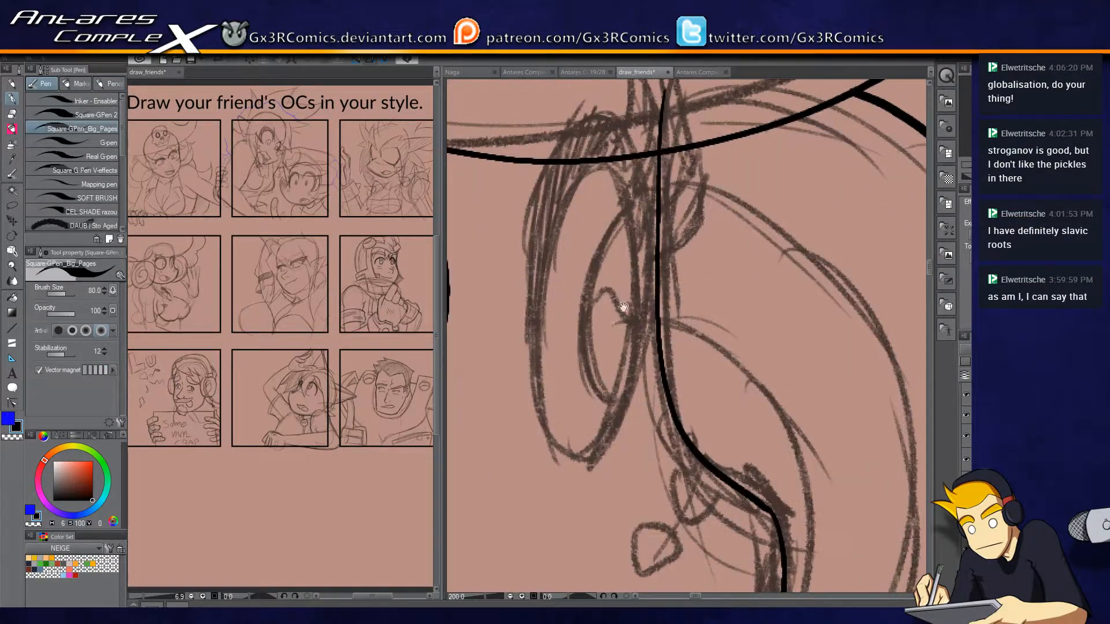
{"action": "mouse_move", "coordinate": [527, 255]}
{"action": "left_mouse_down"}
{"action": "mouse_move", "coordinate": [543, 402]}
{"action": "mouse_move", "coordinate": [584, 454]}
{"action": "mouse_move", "coordinate": [625, 415]}
{"action": "mouse_move", "coordinate": [655, 335]}
{"action": "mouse_move", "coordinate": [658, 230]}
{"action": "mouse_move", "coordinate": [615, 125]}
{"action": "mouse_move", "coordinate": [556, 158]}
{"action": "mouse_move", "coordinate": [527, 263]}
{"action": "left_mouse_up"}
{"action": "left_click_drag", "start_coordinate": [616, 352], "coordinate": [593, 321]}
{"action": "mouse_move", "coordinate": [519, 318]}
{"action": "left_mouse_down"}
{"action": "mouse_move", "coordinate": [540, 195]}
{"action": "mouse_move", "coordinate": [575, 144]}
{"action": "mouse_move", "coordinate": [602, 158]}
{"action": "mouse_move", "coordinate": [621, 255]}
{"action": "mouse_move", "coordinate": [584, 398]}
{"action": "mouse_move", "coordinate": [560, 410]}
{"action": "mouse_move", "coordinate": [519, 324]}
{"action": "left_mouse_up"}
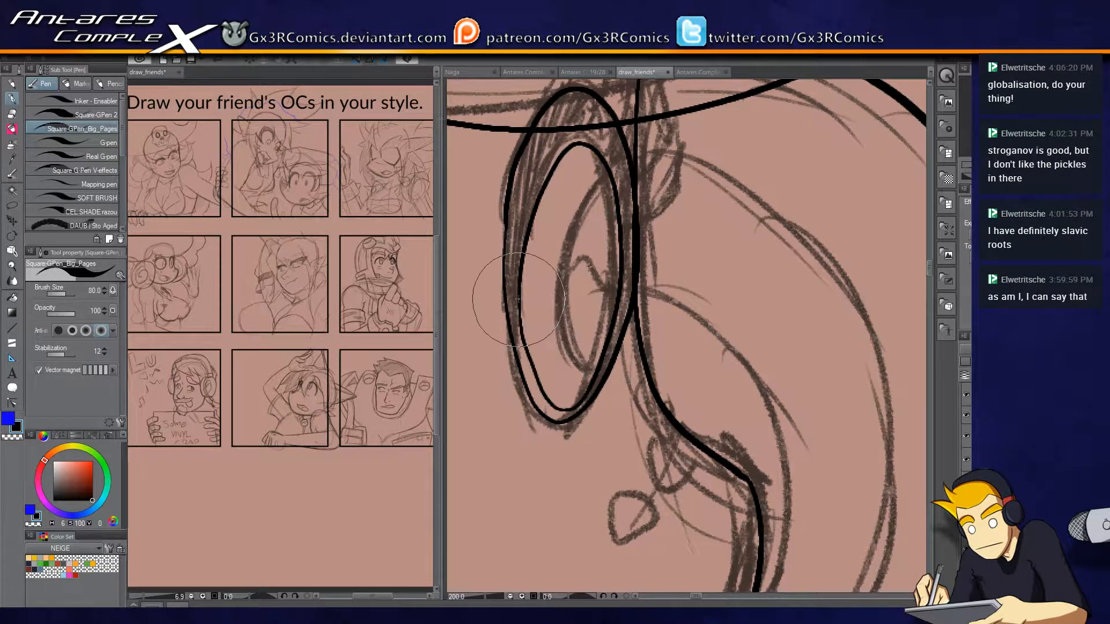
Select and delete the uneven segment on the lower part of the far eye's inner contour.
{"action": "mouse_move", "coordinate": [595, 363]}
{"action": "left_mouse_down"}
{"action": "mouse_move", "coordinate": [562, 411]}
{"action": "mouse_move", "coordinate": [527, 319]}
{"action": "mouse_move", "coordinate": [571, 199]}
{"action": "left_mouse_up"}
{"action": "scroll", "coordinate": [516, 304], "scroll_direction": "up", "scroll_amount": 2}
{"action": "key", "text": "m"}
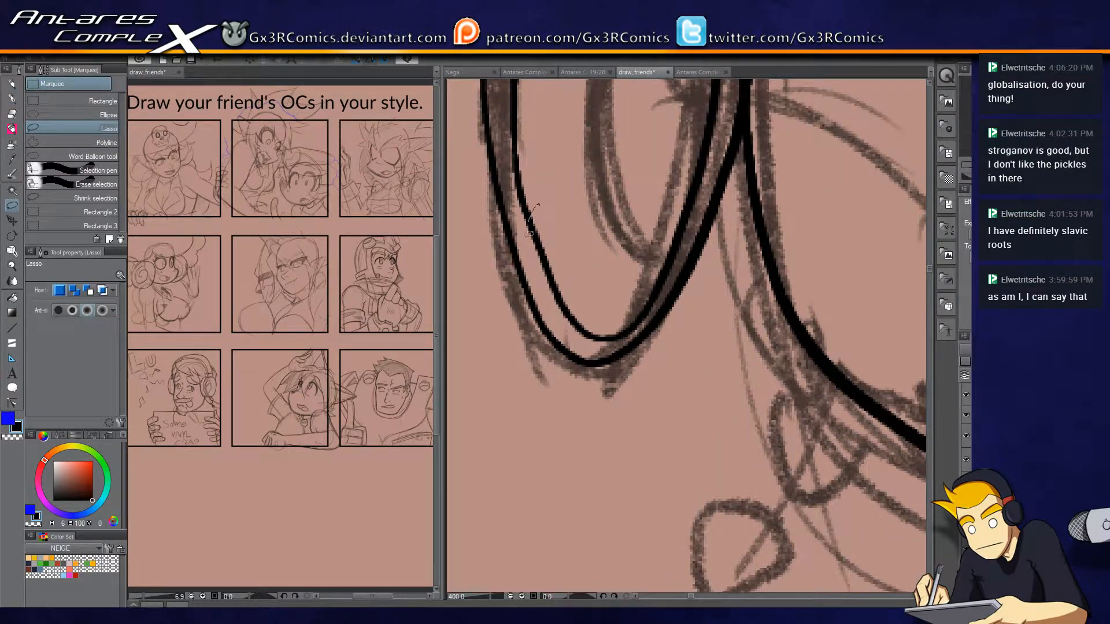
{"action": "left_click_drag", "start_coordinate": [529, 234], "coordinate": [568, 317]}
{"action": "key", "text": "p"}
{"action": "key", "text": "Delete"}
{"action": "key", "text": "ctrl+d"}
Redraw the missing lower segment of the far eye's inner contour and smooth its join with the control point tool.
{"action": "mouse_move", "coordinate": [525, 206]}
{"action": "left_mouse_down"}
{"action": "mouse_move", "coordinate": [550, 283]}
{"action": "mouse_move", "coordinate": [583, 333]}
{"action": "left_mouse_up"}
{"action": "key", "text": "ctrl+z"}
{"action": "left_click_drag", "start_coordinate": [522, 201], "coordinate": [585, 332]}
{"action": "left_click_drag", "start_coordinate": [567, 216], "coordinate": [511, 288]}
{"action": "key", "text": "y"}
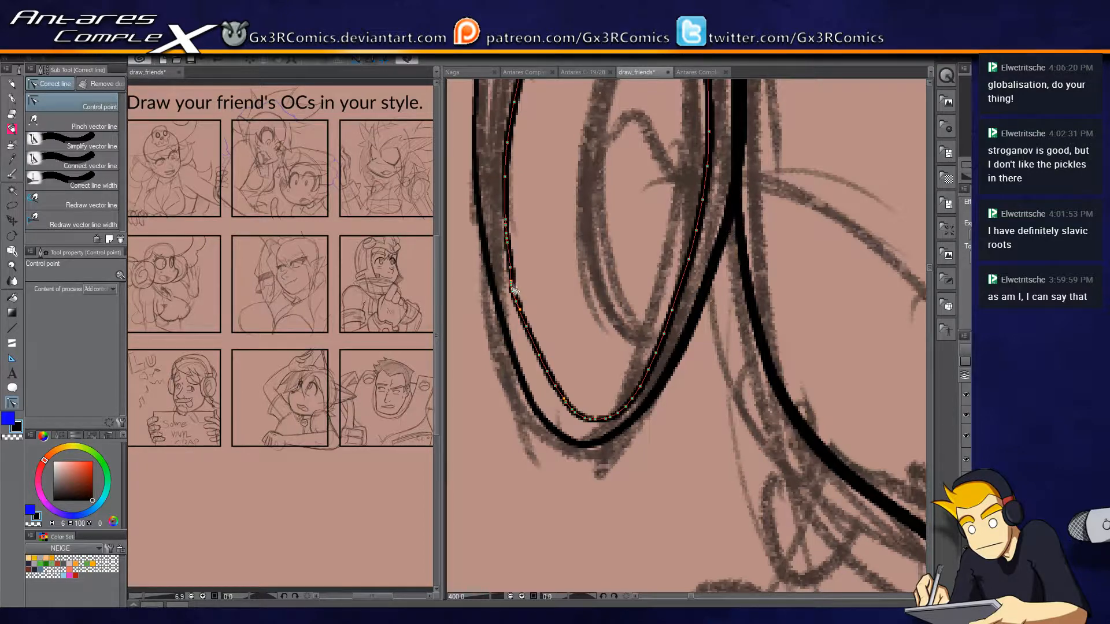
{"action": "key", "text": "p"}
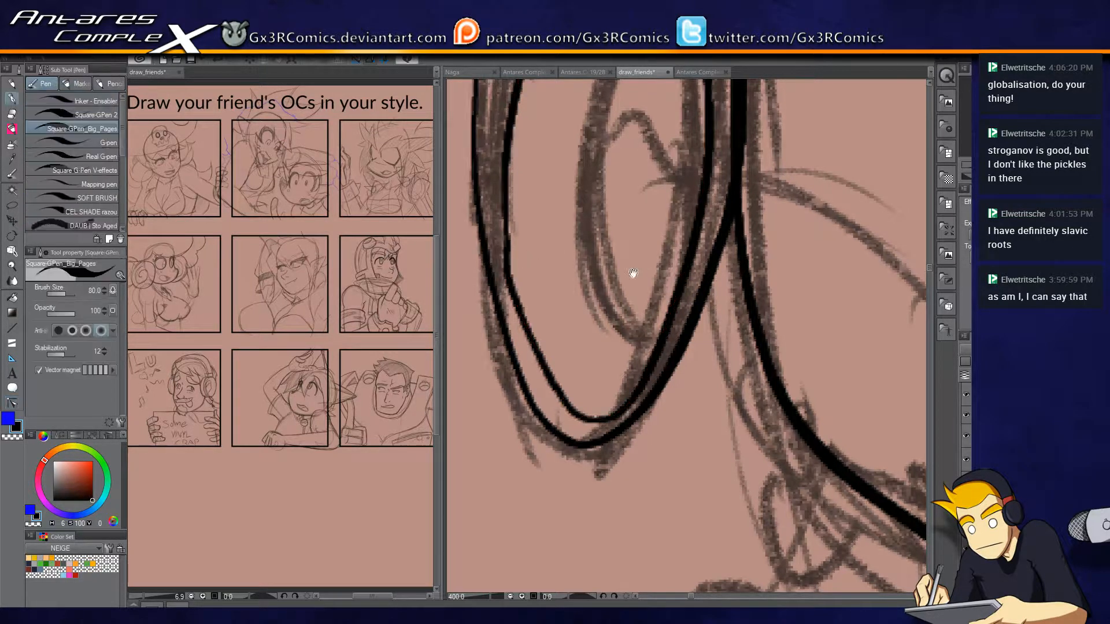
Ink the narrow oval inside the far eye and the curved highlight line across its middle.
{"action": "left_click_drag", "start_coordinate": [637, 270], "coordinate": [581, 307]}
{"action": "left_click_drag", "start_coordinate": [545, 346], "coordinate": [627, 364]}
{"action": "mouse_move", "coordinate": [682, 406]}
{"action": "left_mouse_down"}
{"action": "mouse_move", "coordinate": [655, 402]}
{"action": "mouse_move", "coordinate": [603, 255]}
{"action": "left_mouse_up"}
{"action": "left_click_drag", "start_coordinate": [643, 183], "coordinate": [589, 267]}
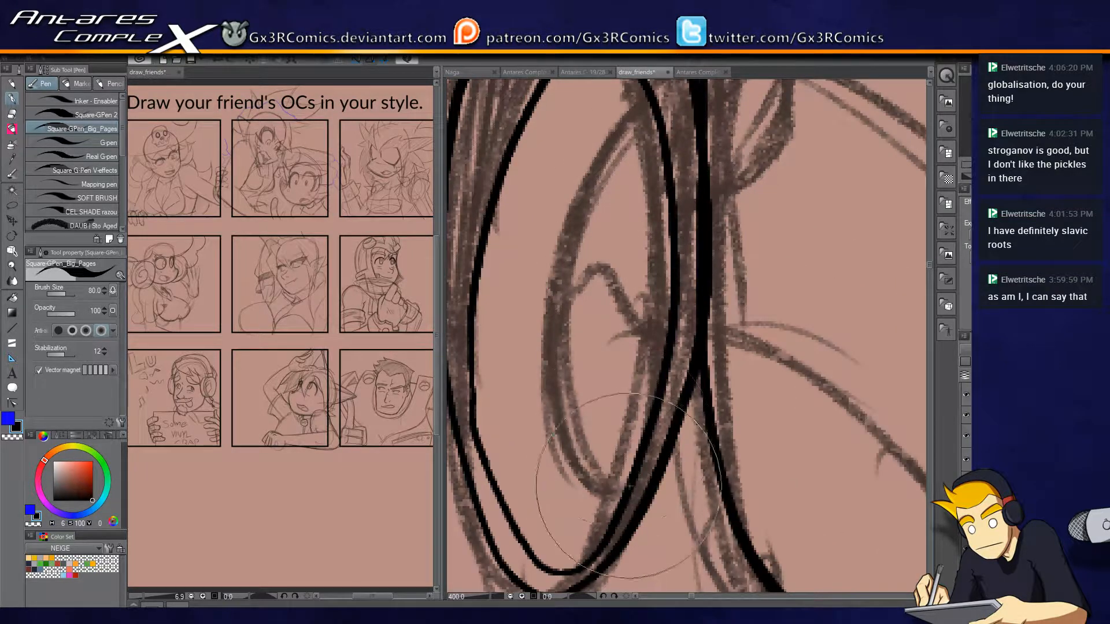
{"action": "mouse_move", "coordinate": [556, 370]}
{"action": "left_mouse_down"}
{"action": "mouse_move", "coordinate": [578, 179]}
{"action": "mouse_move", "coordinate": [662, 149]}
{"action": "left_mouse_up"}
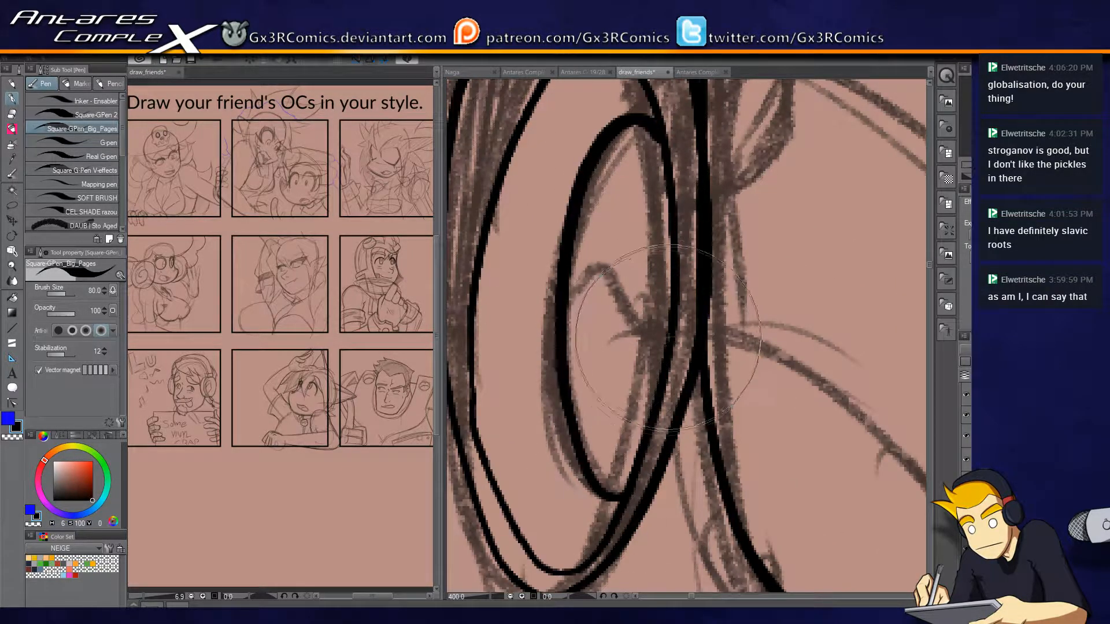
{"action": "mouse_move", "coordinate": [571, 297]}
{"action": "left_mouse_down"}
{"action": "mouse_move", "coordinate": [612, 312]}
{"action": "mouse_move", "coordinate": [668, 286]}
{"action": "left_mouse_up"}
{"action": "key", "text": "ctrl+z"}
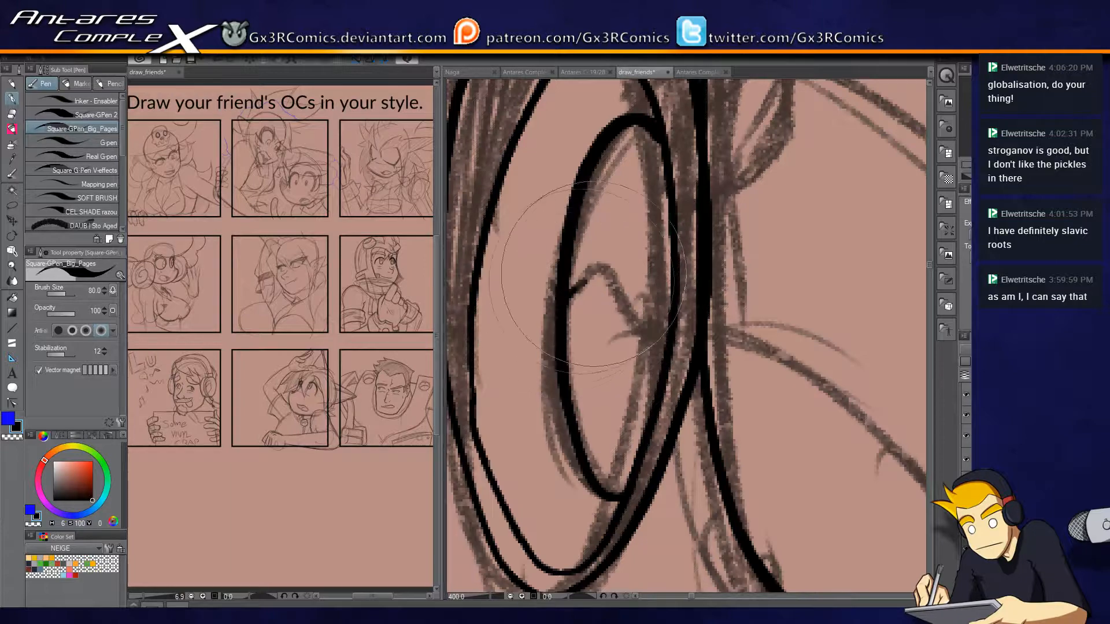
{"action": "left_click_drag", "start_coordinate": [571, 294], "coordinate": [668, 312]}
Ink the curved lashes on the far eye's outer side, ending in a pointed tip.
{"action": "scroll", "coordinate": [843, 283], "scroll_direction": "down", "scroll_amount": 4}
{"action": "scroll", "coordinate": [846, 293], "scroll_direction": "down", "scroll_amount": 1}
{"action": "left_click_drag", "start_coordinate": [891, 382], "coordinate": [770, 289]}
{"action": "scroll", "coordinate": [558, 404], "scroll_direction": "up", "scroll_amount": 2}
{"action": "left_click_drag", "start_coordinate": [698, 313], "coordinate": [640, 484]}
{"action": "left_click_drag", "start_coordinate": [541, 265], "coordinate": [556, 512]}
{"action": "left_click_drag", "start_coordinate": [723, 339], "coordinate": [613, 354]}
{"action": "scroll", "coordinate": [758, 288], "scroll_direction": "up", "scroll_amount": 1}
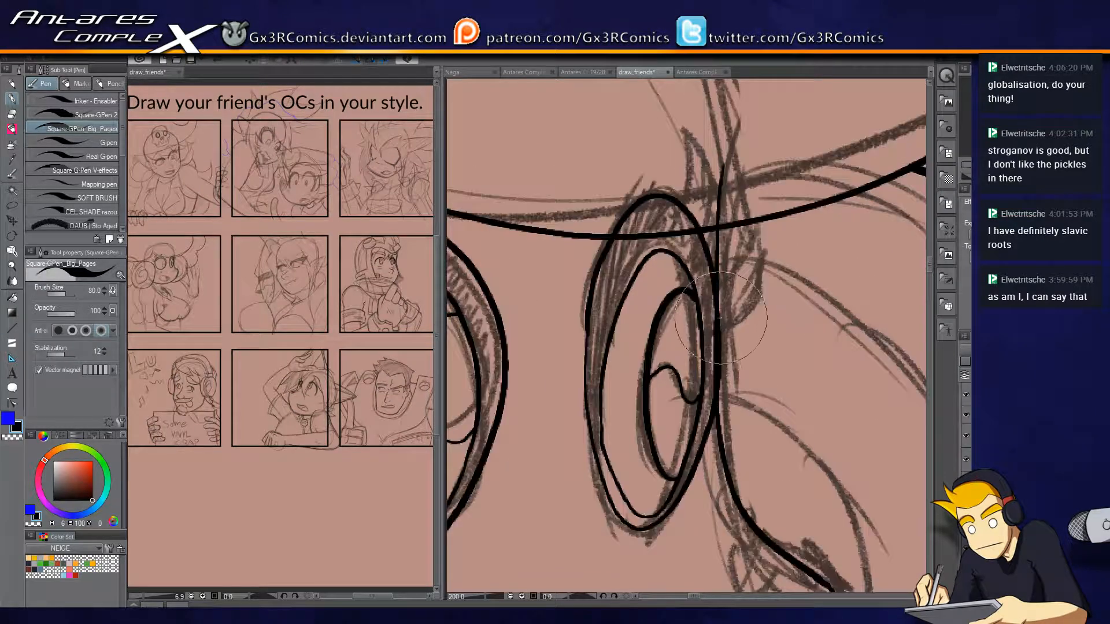
{"action": "mouse_move", "coordinate": [720, 329]}
{"action": "left_mouse_down"}
{"action": "mouse_move", "coordinate": [763, 268]}
{"action": "mouse_move", "coordinate": [762, 251]}
{"action": "mouse_move", "coordinate": [730, 265]}
{"action": "left_mouse_up"}
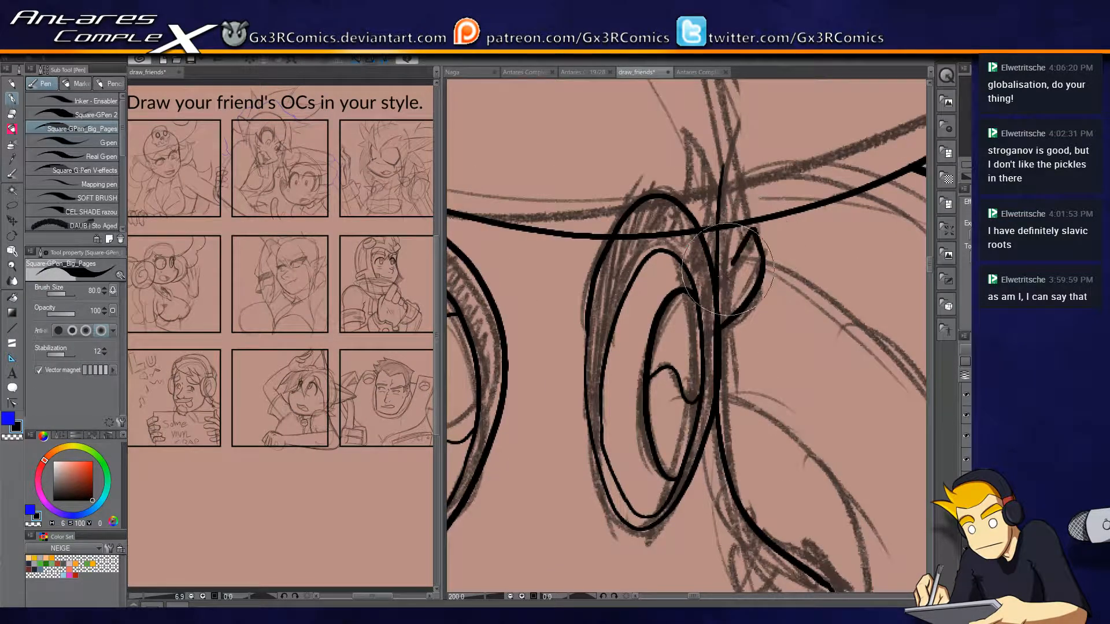
{"action": "key", "text": "ctrl+z"}
{"action": "mouse_move", "coordinate": [755, 229]}
{"action": "left_mouse_down"}
{"action": "mouse_move", "coordinate": [720, 279]}
{"action": "mouse_move", "coordinate": [764, 255]}
{"action": "left_mouse_up"}
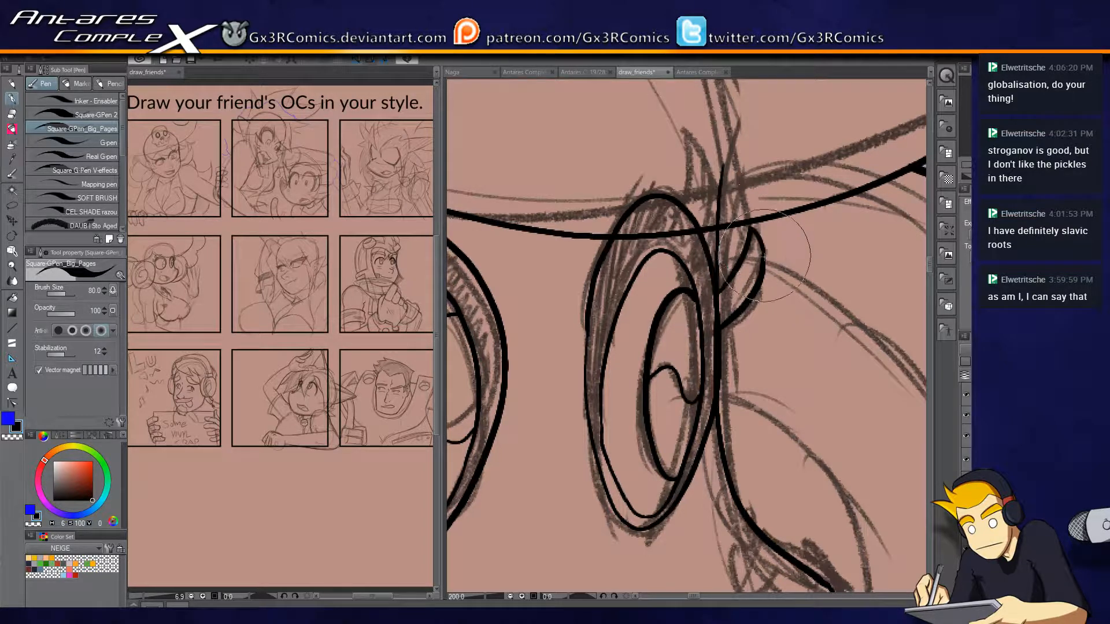
Ink the open mouth's outline along the sketch, tapering to a pointed corner.
{"action": "mouse_move", "coordinate": [697, 220]}
{"action": "left_mouse_down"}
{"action": "mouse_move", "coordinate": [704, 145]}
{"action": "mouse_move", "coordinate": [737, 212]}
{"action": "left_mouse_up"}
{"action": "left_click_drag", "start_coordinate": [715, 399], "coordinate": [722, 318]}
{"action": "scroll", "coordinate": [664, 383], "scroll_direction": "down", "scroll_amount": 3}
{"action": "scroll", "coordinate": [587, 447], "scroll_direction": "up", "scroll_amount": 3}
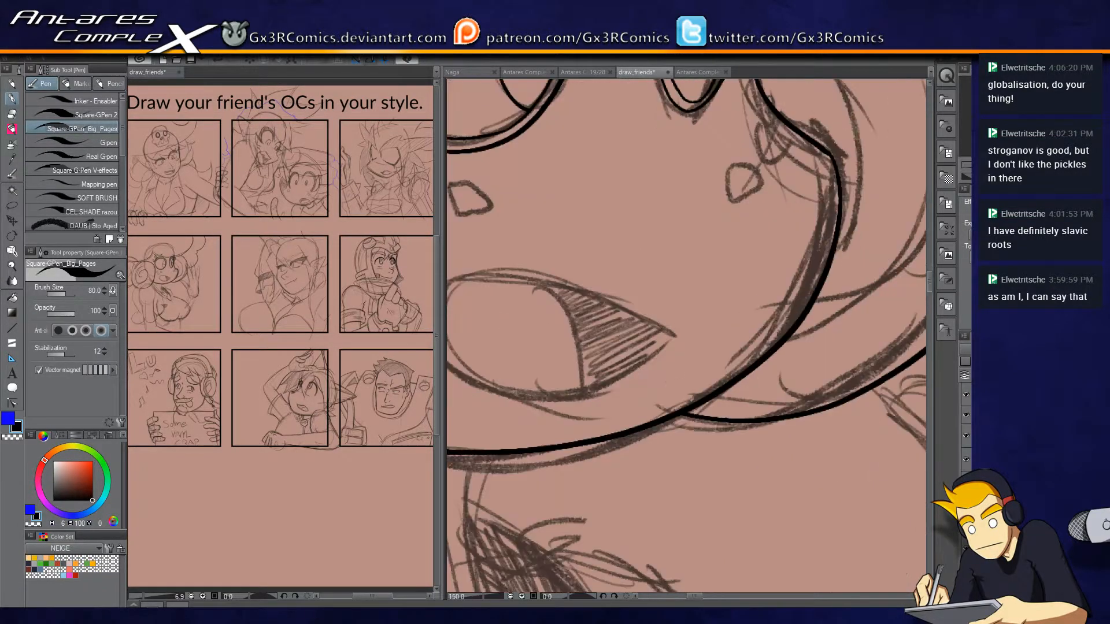
{"action": "left_click_drag", "start_coordinate": [727, 374], "coordinate": [778, 291]}
{"action": "mouse_move", "coordinate": [503, 282]}
{"action": "left_mouse_down"}
{"action": "mouse_move", "coordinate": [498, 205]}
{"action": "mouse_move", "coordinate": [595, 203]}
{"action": "mouse_move", "coordinate": [727, 255]}
{"action": "left_mouse_up"}
{"action": "key", "text": "ctrl+z"}
{"action": "mouse_move", "coordinate": [488, 264]}
{"action": "left_mouse_down"}
{"action": "mouse_move", "coordinate": [539, 188]}
{"action": "mouse_move", "coordinate": [635, 206]}
{"action": "mouse_move", "coordinate": [726, 263]}
{"action": "mouse_move", "coordinate": [721, 255]}
{"action": "mouse_move", "coordinate": [637, 301]}
{"action": "mouse_move", "coordinate": [556, 303]}
{"action": "mouse_move", "coordinate": [490, 264]}
{"action": "mouse_move", "coordinate": [507, 280]}
{"action": "mouse_move", "coordinate": [610, 309]}
{"action": "mouse_move", "coordinate": [685, 292]}
{"action": "mouse_move", "coordinate": [722, 255]}
{"action": "left_mouse_up"}
{"action": "key", "text": "ctrl+z"}
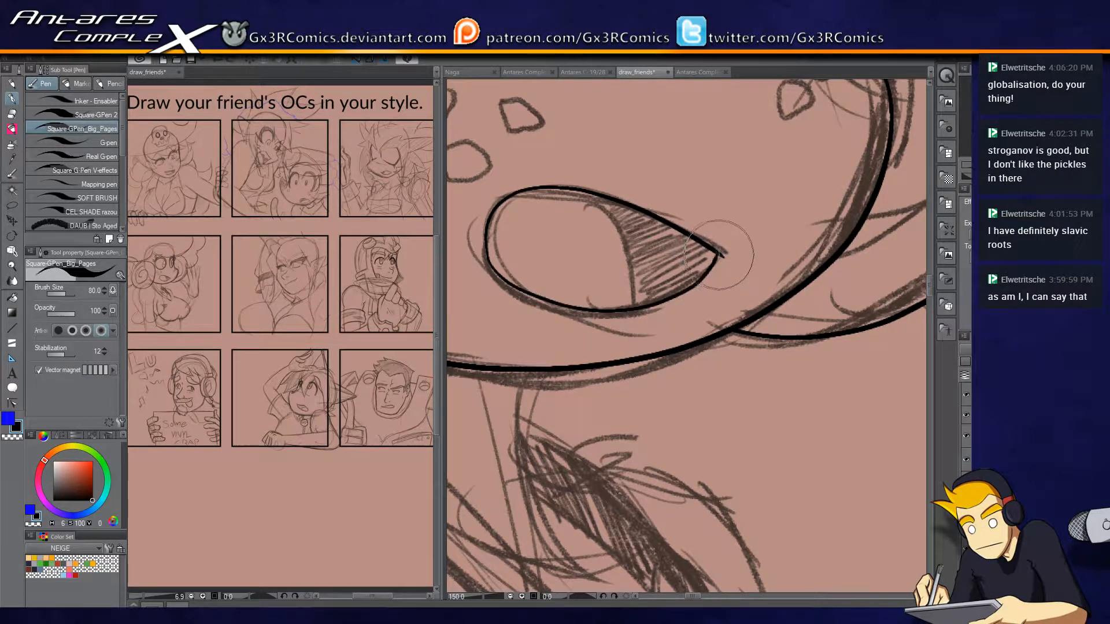
Ink the curved dividing line inside the mouth and trim its end at the upper lip.
{"action": "left_click_drag", "start_coordinate": [636, 306], "coordinate": [597, 197]}
{"action": "key", "text": "e"}
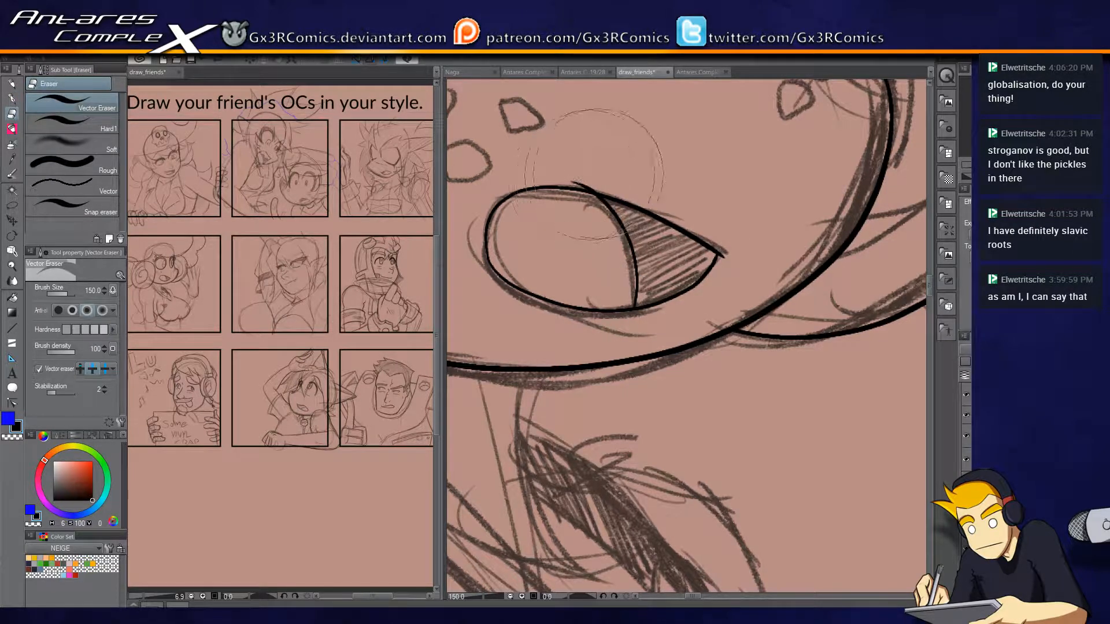
{"action": "key", "text": "p"}
Ink the outer contour of the long hair below the spiral curl, ending in two rounded lower curls.
{"action": "left_click_drag", "start_coordinate": [512, 224], "coordinate": [701, 346]}
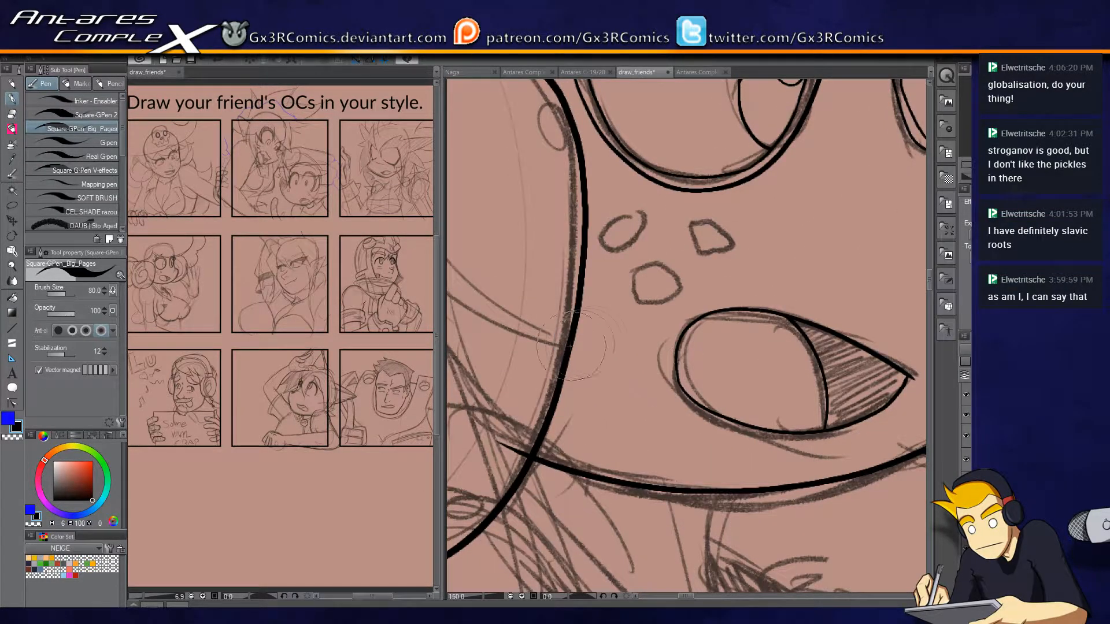
{"action": "scroll", "coordinate": [544, 443], "scroll_direction": "down", "scroll_amount": 4}
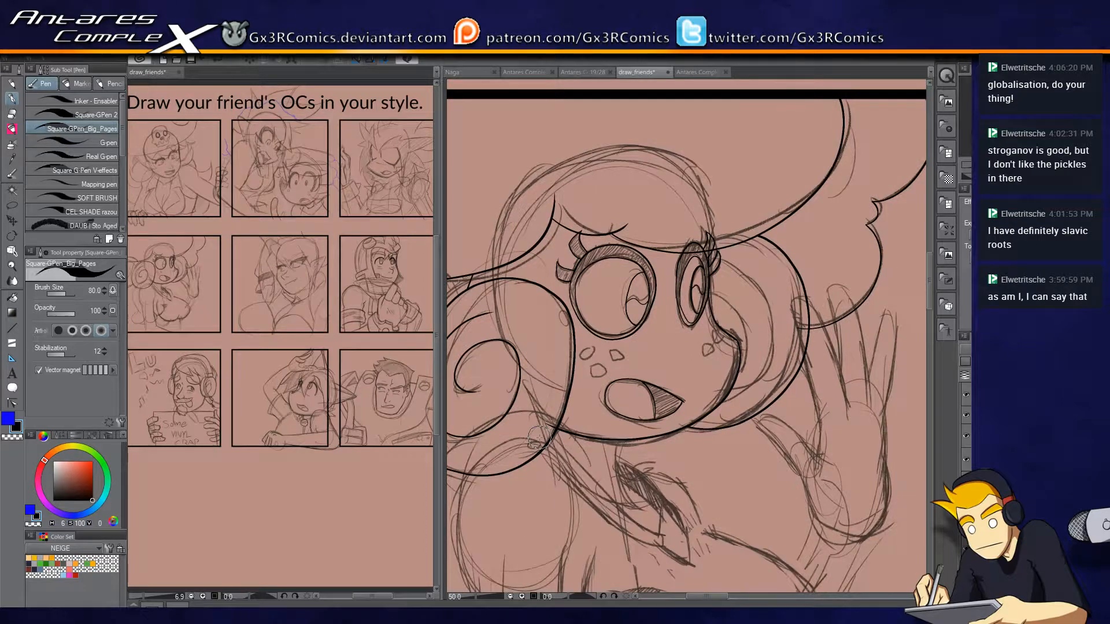
{"action": "left_click_drag", "start_coordinate": [639, 423], "coordinate": [729, 325]}
{"action": "mouse_move", "coordinate": [642, 392]}
{"action": "left_mouse_down"}
{"action": "mouse_move", "coordinate": [614, 442]}
{"action": "mouse_move", "coordinate": [581, 342]}
{"action": "left_mouse_up"}
{"action": "left_click_drag", "start_coordinate": [668, 431], "coordinate": [628, 379]}
{"action": "left_click_drag", "start_coordinate": [497, 234], "coordinate": [552, 221]}
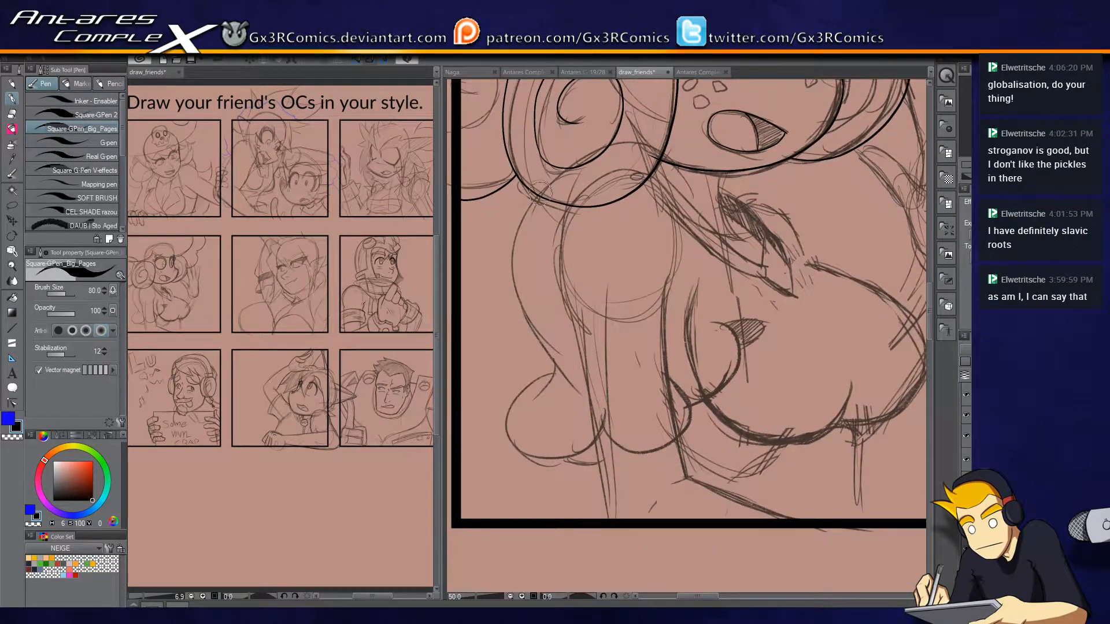
{"action": "mouse_move", "coordinate": [509, 425]}
{"action": "left_mouse_down"}
{"action": "mouse_move", "coordinate": [612, 427]}
{"action": "mouse_move", "coordinate": [669, 364]}
{"action": "left_mouse_up"}
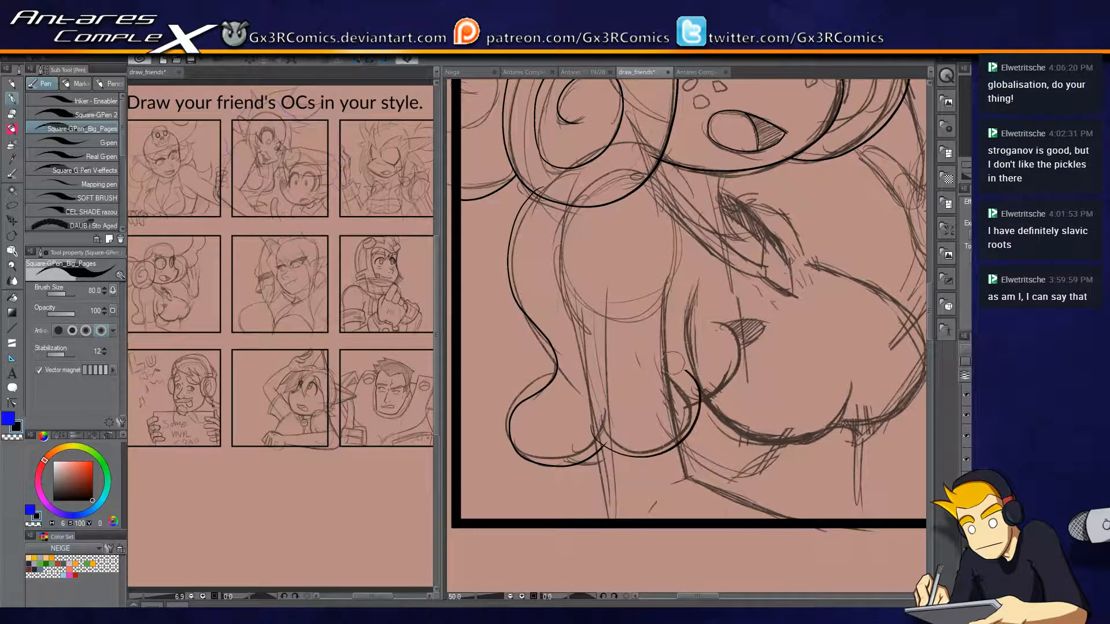
{"action": "key", "text": "e"}
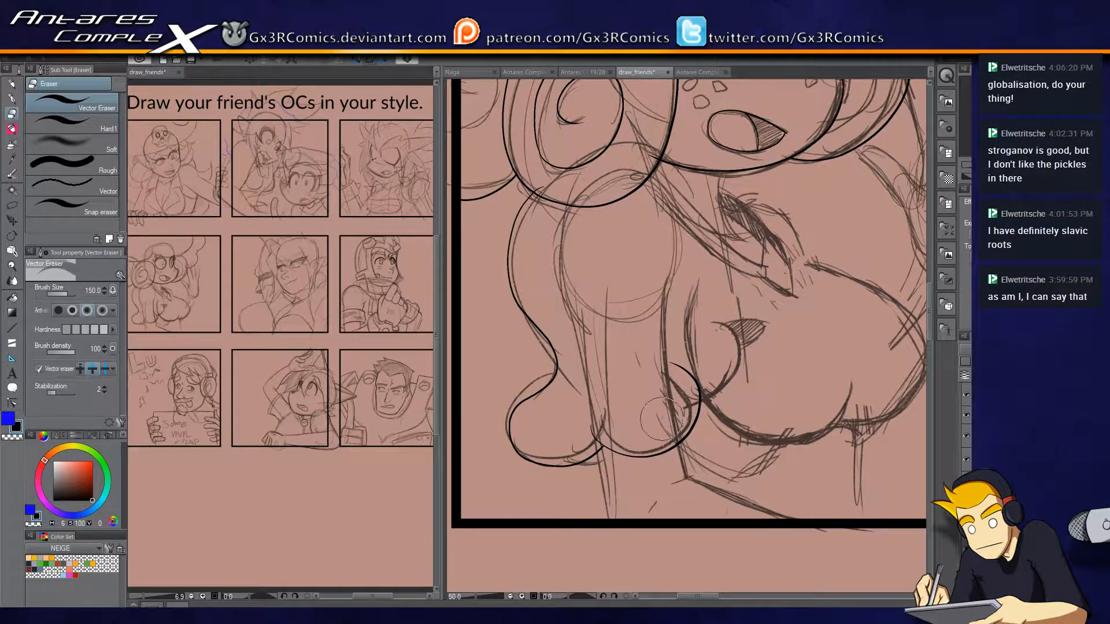
{"action": "key", "text": "p"}
Ink the third lower curl and the strand running into its pointed tip, trimming the curl at its neighbour.
{"action": "left_click_drag", "start_coordinate": [685, 417], "coordinate": [752, 335]}
{"action": "key", "text": "e"}
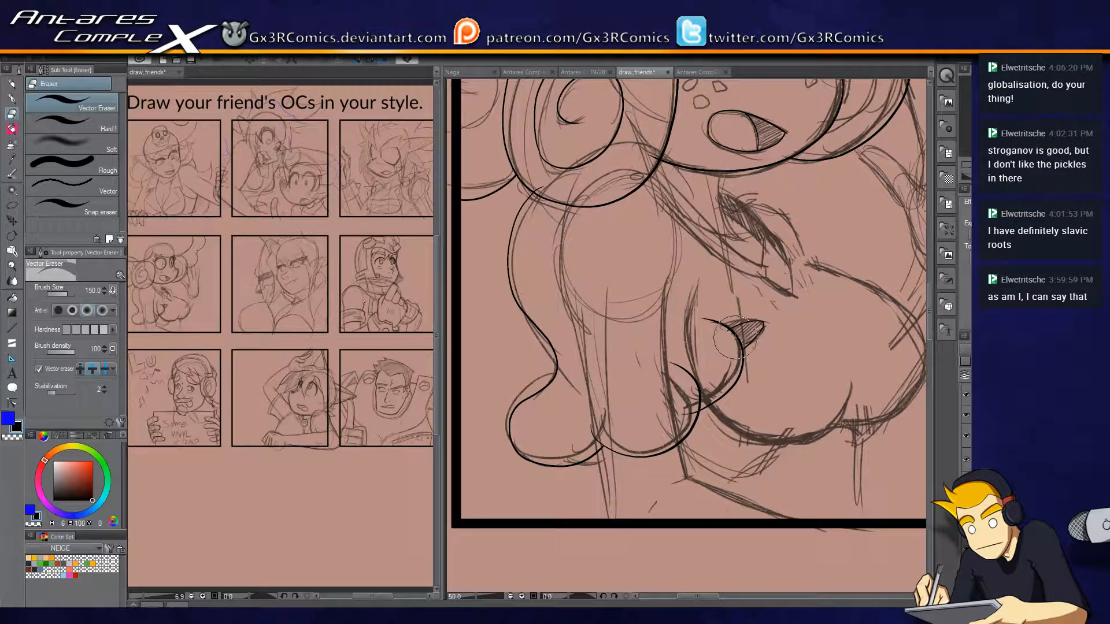
{"action": "key", "text": "p"}
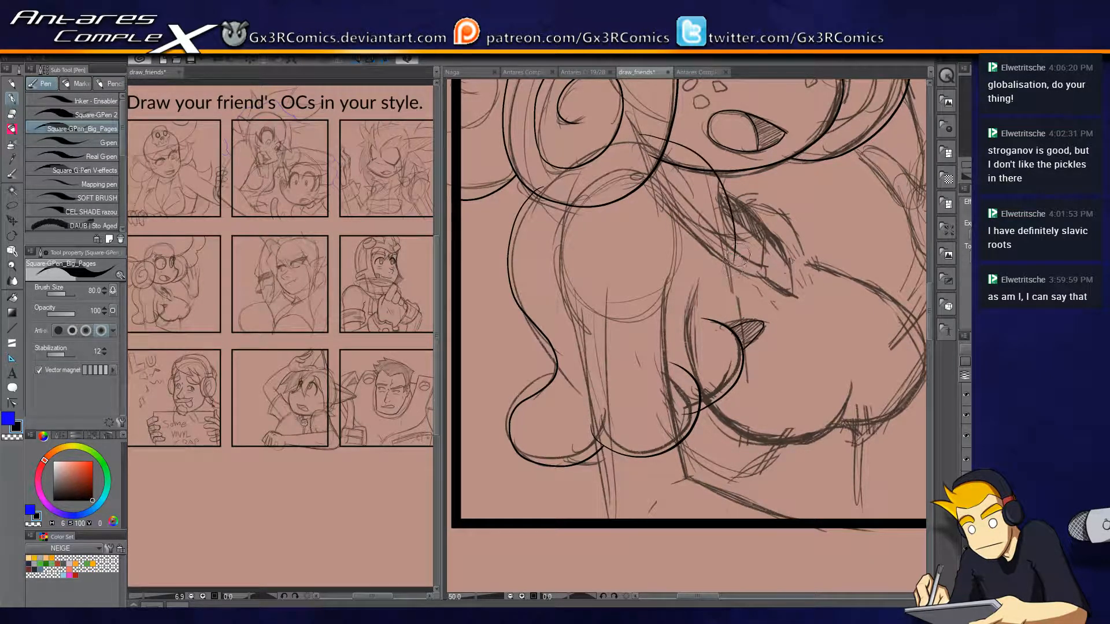
{"action": "left_click_drag", "start_coordinate": [734, 265], "coordinate": [745, 299]}
{"action": "scroll", "coordinate": [779, 285], "scroll_direction": "up", "scroll_amount": 2}
{"action": "left_click_drag", "start_coordinate": [703, 279], "coordinate": [704, 233]}
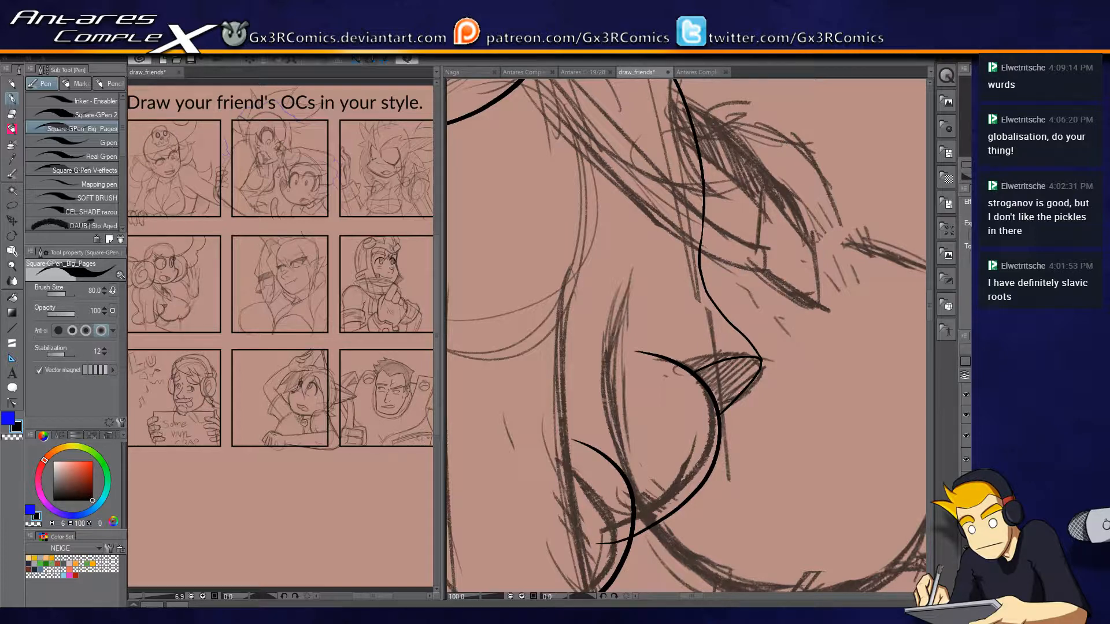
{"action": "scroll", "coordinate": [665, 323], "scroll_direction": "down", "scroll_amount": 3}
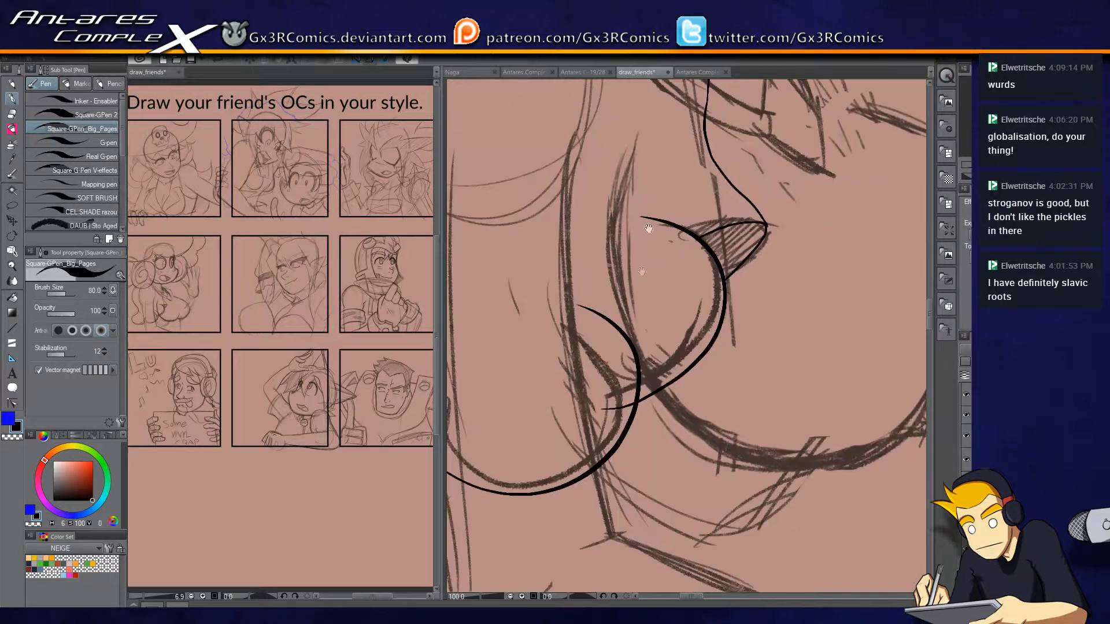
{"action": "key", "text": "e"}
{"action": "key", "text": "p"}
Ink the lowered arm's edges where they emerge beneath the hair curls.
{"action": "mouse_move", "coordinate": [647, 294]}
{"action": "left_mouse_down"}
{"action": "mouse_move", "coordinate": [748, 268]}
{"action": "mouse_move", "coordinate": [864, 268]}
{"action": "left_mouse_up"}
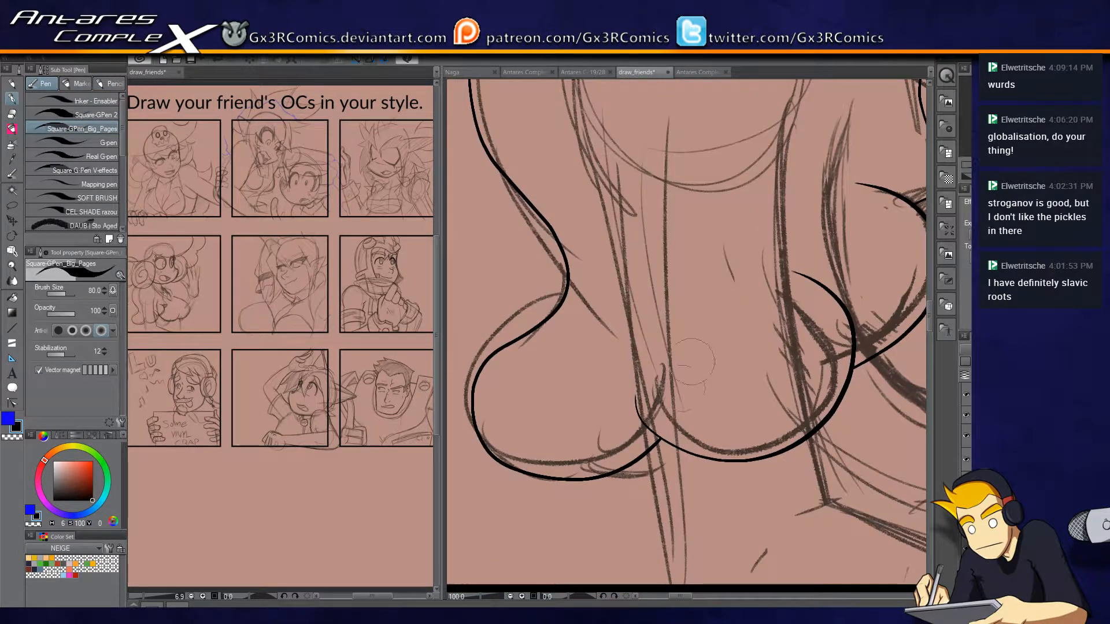
{"action": "mouse_move", "coordinate": [635, 195]}
{"action": "left_mouse_down"}
{"action": "mouse_move", "coordinate": [613, 402]}
{"action": "mouse_move", "coordinate": [618, 247]}
{"action": "left_mouse_up"}
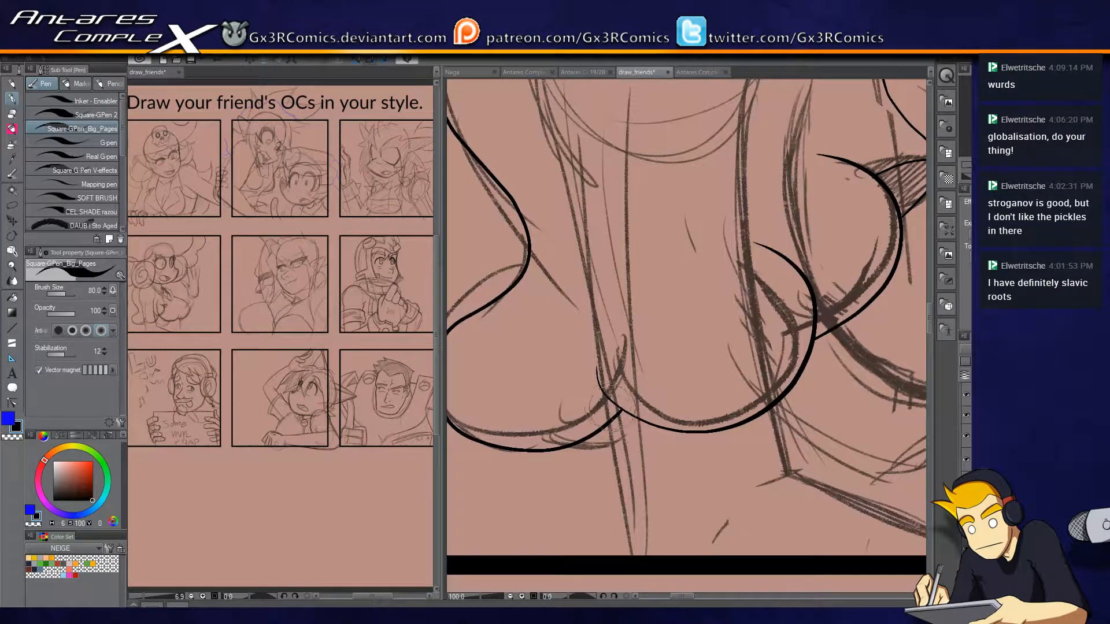
{"action": "left_click_drag", "start_coordinate": [608, 423], "coordinate": [633, 576]}
{"action": "mouse_move", "coordinate": [773, 336]}
{"action": "left_mouse_down"}
{"action": "mouse_move", "coordinate": [722, 256]}
{"action": "mouse_move", "coordinate": [742, 395]}
{"action": "left_mouse_up"}
{"action": "key", "text": "e"}
{"action": "left_click_drag", "start_coordinate": [720, 263], "coordinate": [702, 286]}
{"action": "mouse_move", "coordinate": [613, 518]}
{"action": "left_mouse_down"}
{"action": "mouse_move", "coordinate": [577, 515]}
{"action": "mouse_move", "coordinate": [928, 486]}
{"action": "mouse_move", "coordinate": [854, 486]}
{"action": "left_mouse_up"}
{"action": "key", "text": "u"}
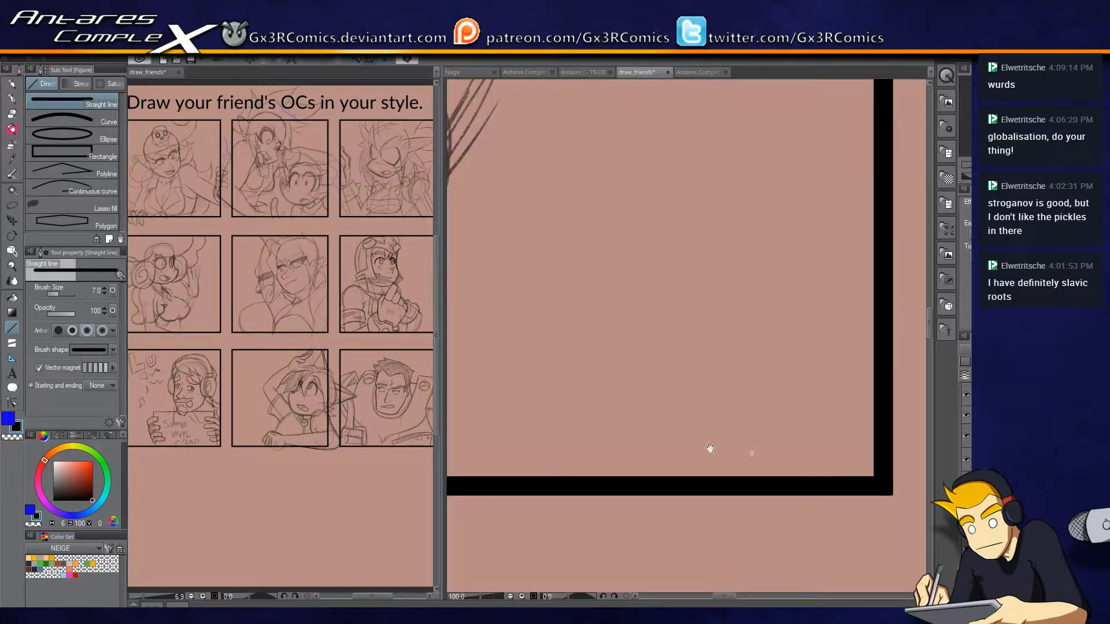
{"action": "left_click_drag", "start_coordinate": [752, 453], "coordinate": [871, 432]}
{"action": "key", "text": "p"}
Ink the curved underside of the near side of the chest, starting at the hair curls.
{"action": "left_click_drag", "start_coordinate": [577, 319], "coordinate": [848, 332]}
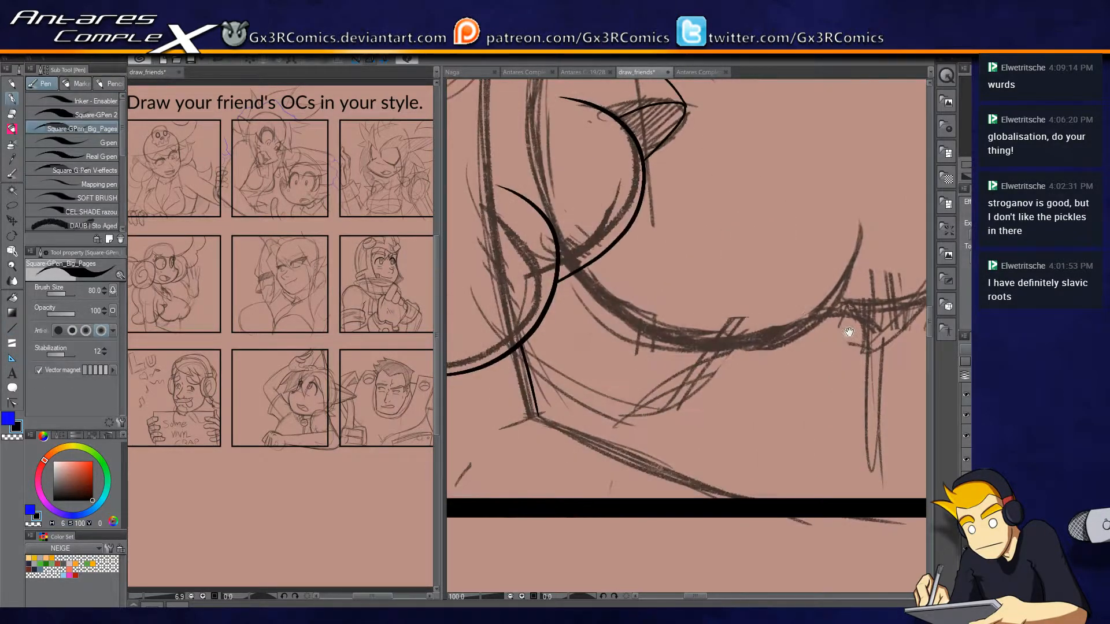
{"action": "mouse_move", "coordinate": [732, 349]}
{"action": "left_mouse_down"}
{"action": "mouse_move", "coordinate": [664, 389]}
{"action": "mouse_move", "coordinate": [615, 371]}
{"action": "mouse_move", "coordinate": [518, 394]}
{"action": "mouse_move", "coordinate": [722, 326]}
{"action": "left_mouse_up"}
{"action": "key", "text": "ctrl+z"}
{"action": "mouse_move", "coordinate": [483, 369]}
{"action": "left_mouse_down"}
{"action": "mouse_move", "coordinate": [679, 387]}
{"action": "mouse_move", "coordinate": [729, 329]}
{"action": "left_mouse_up"}
{"action": "key", "text": "ctrl+z"}
{"action": "mouse_move", "coordinate": [485, 370]}
{"action": "left_mouse_down"}
{"action": "mouse_move", "coordinate": [721, 358]}
{"action": "mouse_move", "coordinate": [728, 328]}
{"action": "left_mouse_up"}
{"action": "key", "text": "ctrl+z"}
{"action": "left_click_drag", "start_coordinate": [483, 363], "coordinate": [738, 296]}
Ink the rounded outer contour of the chest's far side and trim its start at the neighbouring curve.
{"action": "mouse_move", "coordinate": [673, 390]}
{"action": "left_mouse_down"}
{"action": "mouse_move", "coordinate": [717, 399]}
{"action": "mouse_move", "coordinate": [914, 272]}
{"action": "mouse_move", "coordinate": [832, 124]}
{"action": "left_mouse_up"}
{"action": "left_click_drag", "start_coordinate": [846, 242], "coordinate": [809, 311]}
{"action": "key", "text": "ctrl+z"}
{"action": "mouse_move", "coordinate": [652, 460]}
{"action": "left_mouse_down"}
{"action": "mouse_move", "coordinate": [861, 347]}
{"action": "mouse_move", "coordinate": [728, 159]}
{"action": "mouse_move", "coordinate": [682, 137]}
{"action": "left_mouse_up"}
{"action": "key", "text": "ctrl+z"}
{"action": "mouse_move", "coordinate": [652, 460]}
{"action": "left_mouse_down"}
{"action": "mouse_move", "coordinate": [696, 456]}
{"action": "mouse_move", "coordinate": [862, 370]}
{"action": "mouse_move", "coordinate": [708, 153]}
{"action": "left_mouse_up"}
{"action": "key", "text": "e"}
{"action": "left_click", "coordinate": [653, 451]}
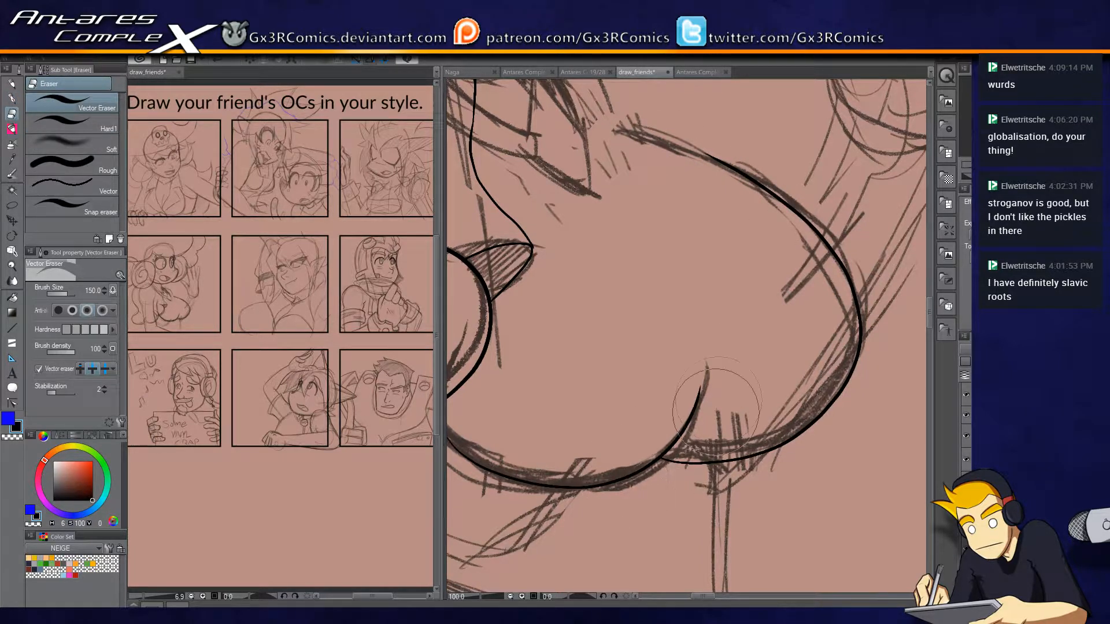
Ink the waving arm's outer edge up to the wrist and trim it at the chest contour.
{"action": "key", "text": "p"}
{"action": "key", "text": "space"}
{"action": "left_click_drag", "start_coordinate": [606, 366], "coordinate": [789, 357]}
{"action": "mouse_move", "coordinate": [686, 305]}
{"action": "left_mouse_down"}
{"action": "mouse_move", "coordinate": [660, 275]}
{"action": "mouse_move", "coordinate": [755, 305]}
{"action": "mouse_move", "coordinate": [640, 347]}
{"action": "mouse_move", "coordinate": [759, 378]}
{"action": "mouse_move", "coordinate": [755, 309]}
{"action": "left_mouse_up"}
{"action": "mouse_move", "coordinate": [747, 522]}
{"action": "left_mouse_down"}
{"action": "mouse_move", "coordinate": [733, 457]}
{"action": "mouse_move", "coordinate": [698, 419]}
{"action": "left_mouse_up"}
{"action": "left_click_drag", "start_coordinate": [674, 505], "coordinate": [782, 251]}
{"action": "key", "text": "e"}
{"action": "left_click", "coordinate": [686, 496]}
Ink the waving arm's inner edge from the chest contour up to the wrist.
{"action": "key", "text": "p"}
{"action": "left_click_drag", "start_coordinate": [657, 352], "coordinate": [683, 232]}
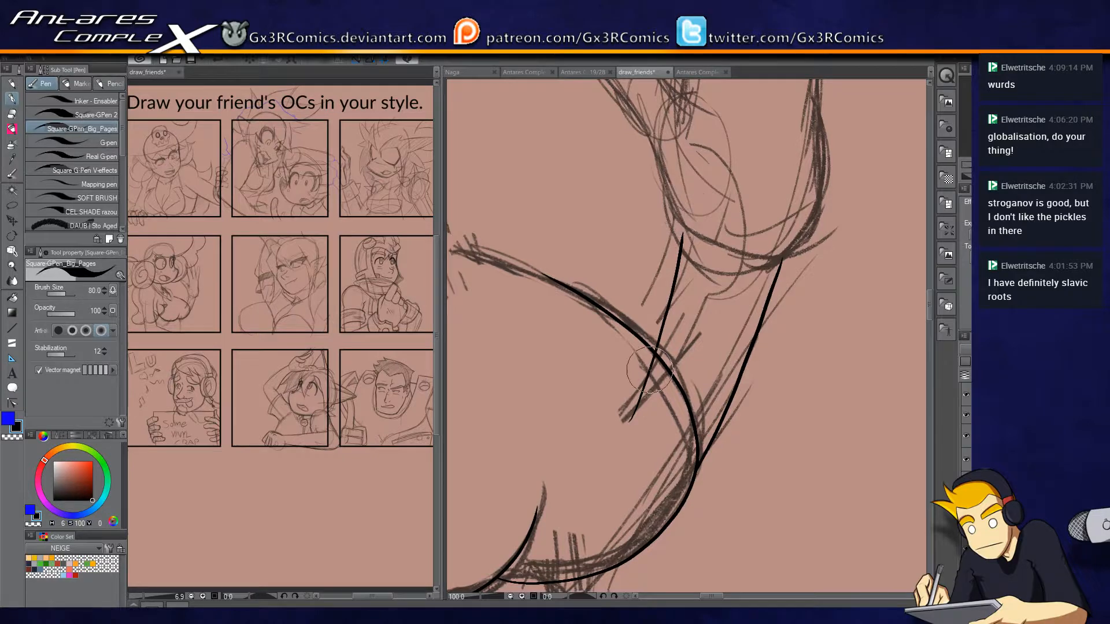
{"action": "key", "text": "e"}
{"action": "key", "text": "p"}
{"action": "key", "text": "ctrl+z"}
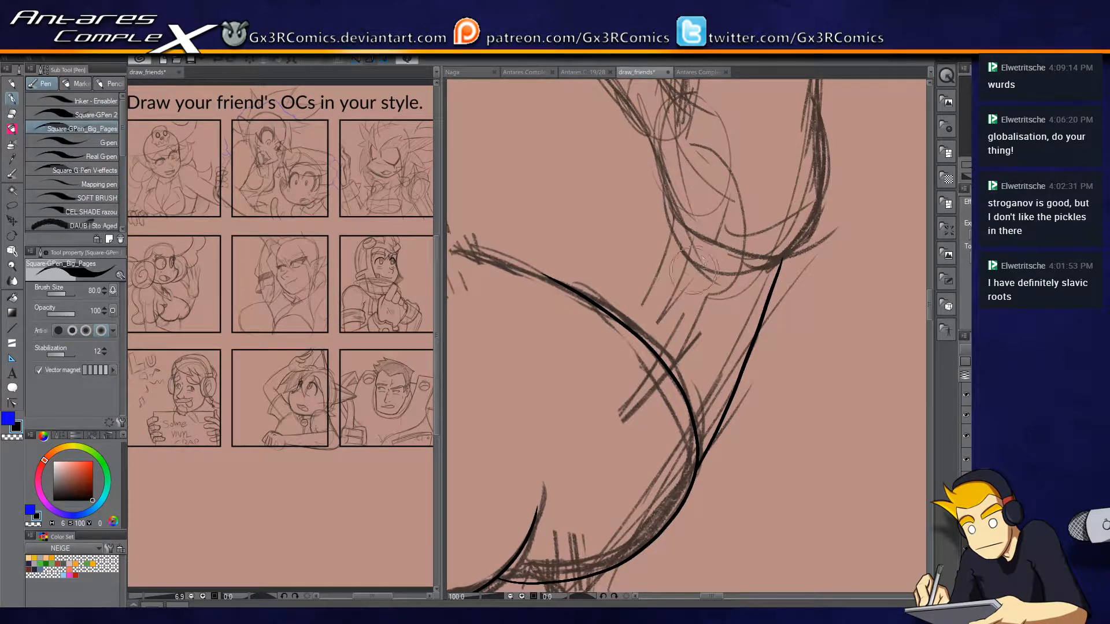
Ink the waving hand's thumb from the wrist around its rounded tip and back to the palm.
{"action": "left_click_drag", "start_coordinate": [662, 184], "coordinate": [655, 332]}
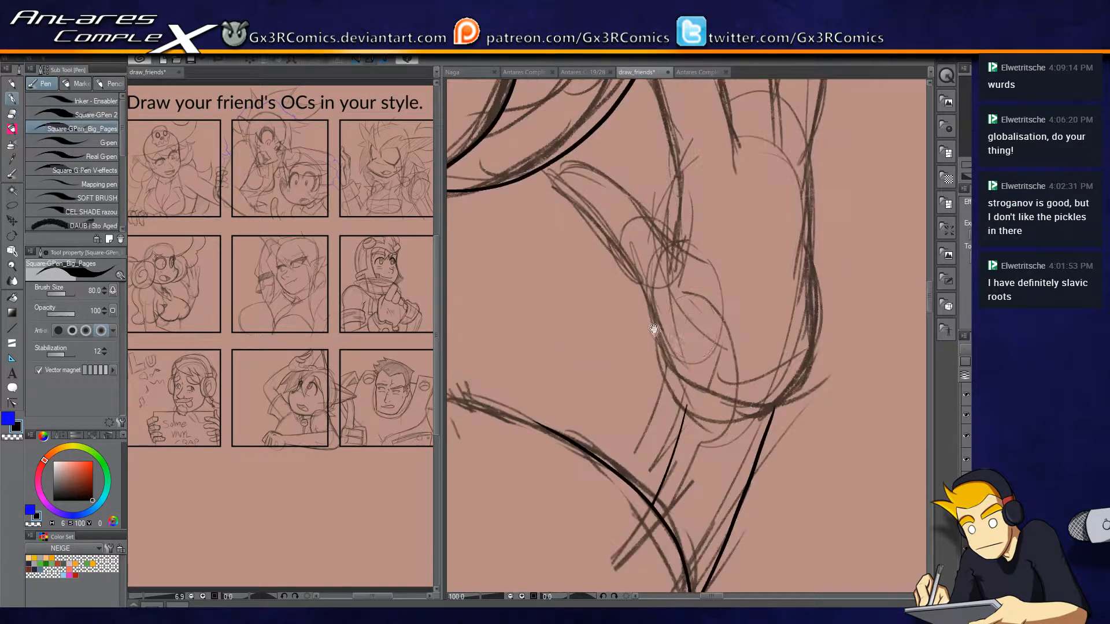
{"action": "mouse_move", "coordinate": [687, 411]}
{"action": "left_mouse_down"}
{"action": "mouse_move", "coordinate": [555, 190]}
{"action": "mouse_move", "coordinate": [587, 178]}
{"action": "mouse_move", "coordinate": [644, 218]}
{"action": "left_mouse_up"}
{"action": "key", "text": "ctrl+z"}
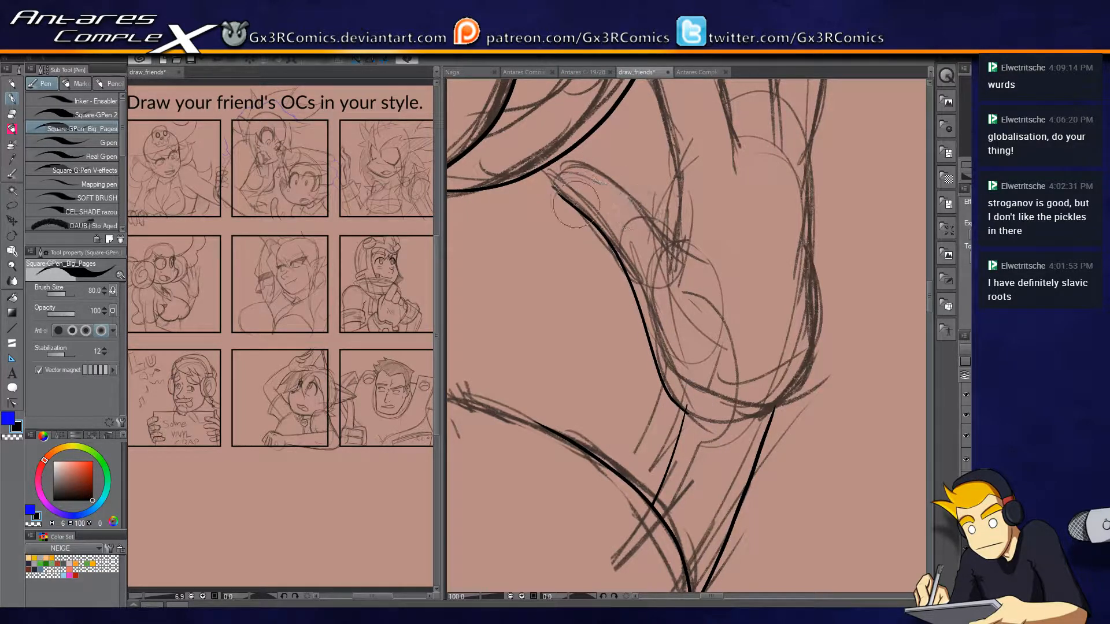
{"action": "scroll", "coordinate": [646, 222], "scroll_direction": "up", "scroll_amount": 1}
{"action": "mouse_move", "coordinate": [549, 199]}
{"action": "left_mouse_down"}
{"action": "mouse_move", "coordinate": [503, 182]}
{"action": "mouse_move", "coordinate": [517, 159]}
{"action": "mouse_move", "coordinate": [656, 224]}
{"action": "mouse_move", "coordinate": [738, 327]}
{"action": "left_mouse_up"}
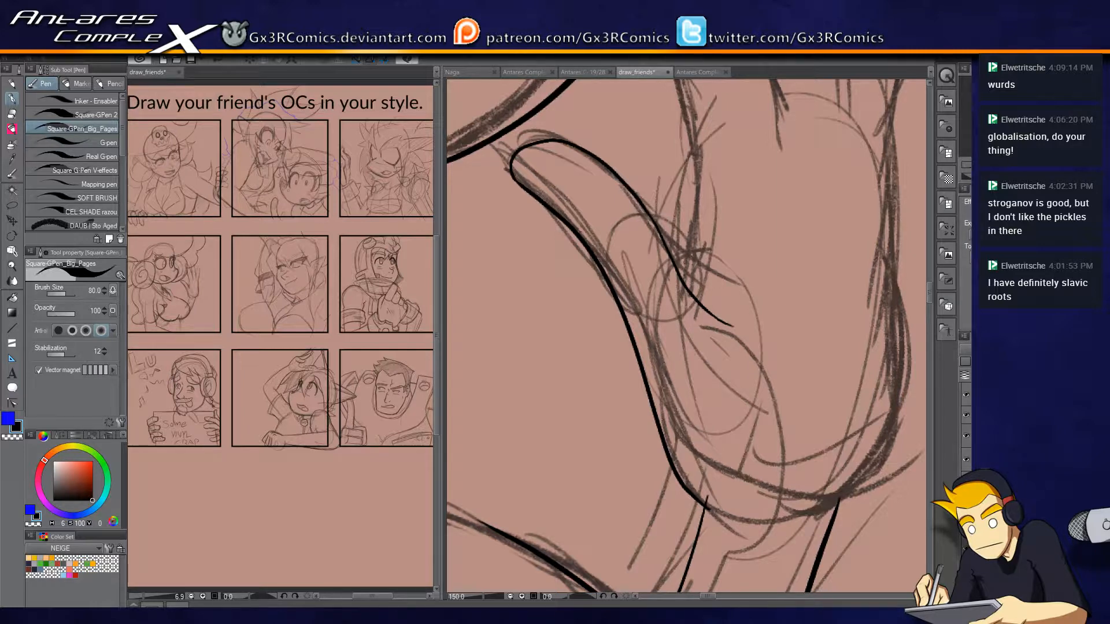
Ink the waving hand's index finger from the thumb side up around its tip and down to the palm.
{"action": "left_click_drag", "start_coordinate": [625, 468], "coordinate": [640, 293]}
{"action": "mouse_move", "coordinate": [629, 234]}
{"action": "left_mouse_down"}
{"action": "mouse_move", "coordinate": [647, 389]}
{"action": "mouse_move", "coordinate": [659, 328]}
{"action": "left_mouse_up"}
{"action": "key", "text": "ctrl+z"}
{"action": "mouse_move", "coordinate": [650, 545]}
{"action": "left_mouse_down"}
{"action": "mouse_move", "coordinate": [663, 399]}
{"action": "mouse_move", "coordinate": [622, 204]}
{"action": "mouse_move", "coordinate": [595, 124]}
{"action": "left_mouse_up"}
{"action": "left_click_drag", "start_coordinate": [606, 188], "coordinate": [621, 310]}
{"action": "mouse_move", "coordinate": [607, 272]}
{"action": "left_mouse_down"}
{"action": "mouse_move", "coordinate": [596, 140]}
{"action": "mouse_move", "coordinate": [640, 137]}
{"action": "mouse_move", "coordinate": [675, 191]}
{"action": "mouse_move", "coordinate": [714, 296]}
{"action": "mouse_move", "coordinate": [749, 456]}
{"action": "left_mouse_up"}
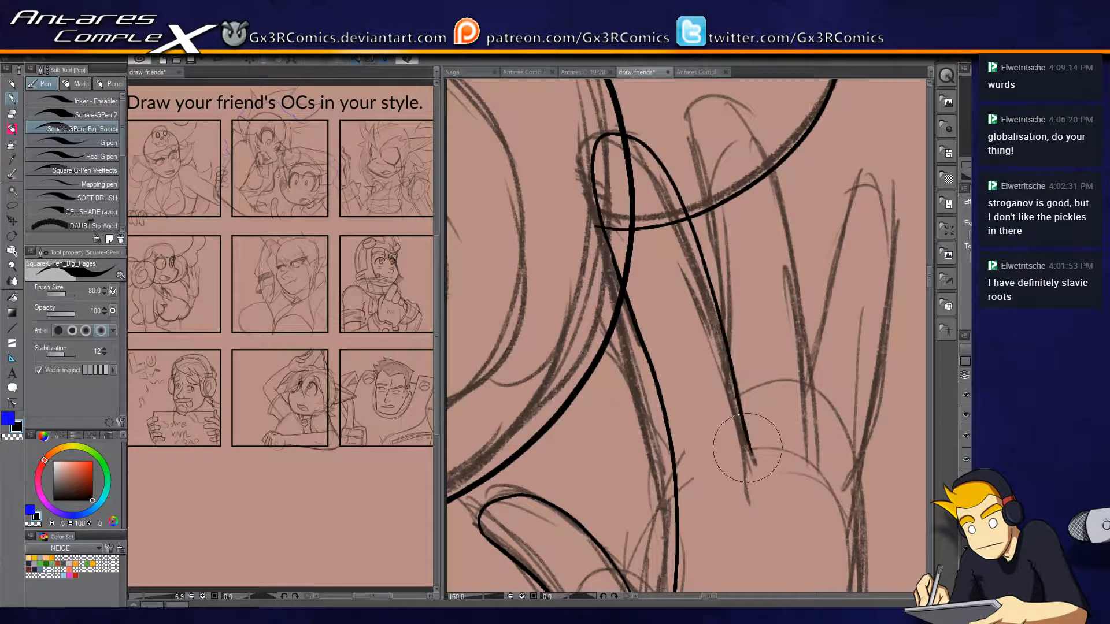
{"action": "key", "text": "ctrl+z"}
{"action": "mouse_move", "coordinate": [599, 220]}
{"action": "left_mouse_down"}
{"action": "mouse_move", "coordinate": [633, 147]}
{"action": "mouse_move", "coordinate": [699, 250]}
{"action": "mouse_move", "coordinate": [758, 470]}
{"action": "left_mouse_up"}
Trim the large contours passing behind the index finger so they stop at its outline.
{"action": "key", "text": "e"}
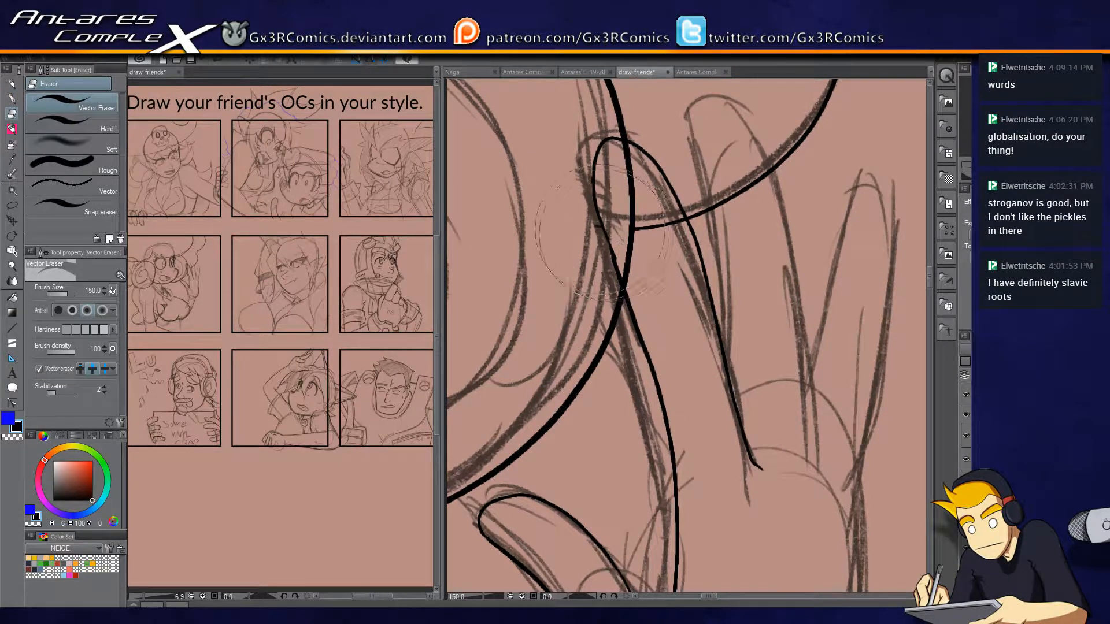
{"action": "mouse_move", "coordinate": [661, 204]}
{"action": "left_mouse_down"}
{"action": "mouse_move", "coordinate": [632, 217]}
{"action": "mouse_move", "coordinate": [629, 249]}
{"action": "left_mouse_up"}
{"action": "key", "text": "p"}
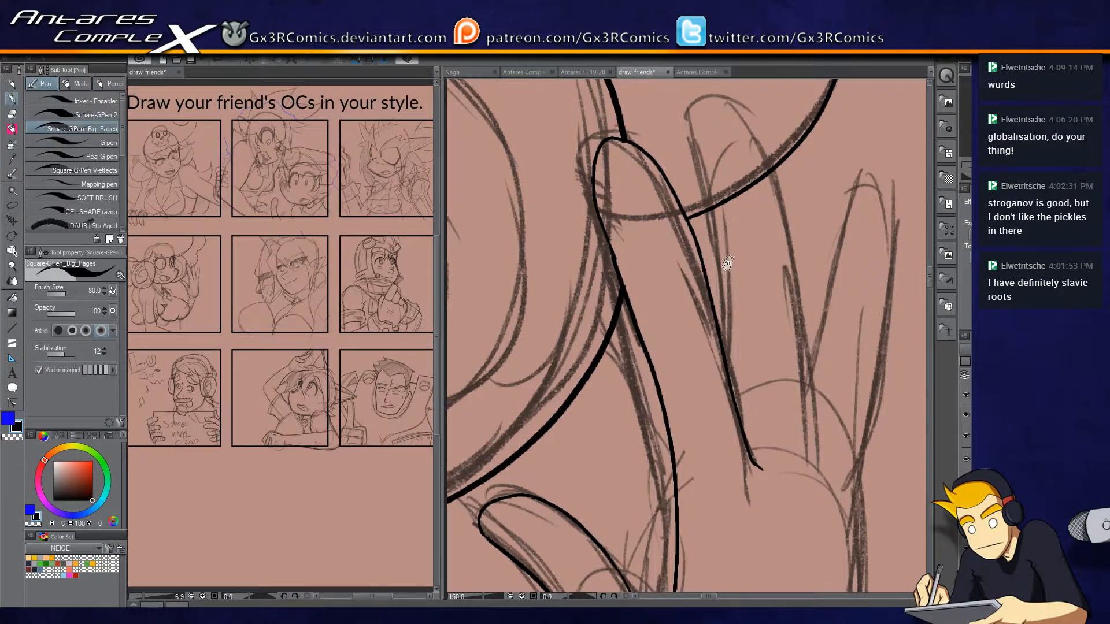
Ink the waving hand's middle and outer fingers and trim the large contour crossing them.
{"action": "left_click_drag", "start_coordinate": [729, 255], "coordinate": [648, 271]}
{"action": "mouse_move", "coordinate": [662, 441]}
{"action": "left_mouse_down"}
{"action": "mouse_move", "coordinate": [610, 159]}
{"action": "mouse_move", "coordinate": [625, 116]}
{"action": "mouse_move", "coordinate": [708, 243]}
{"action": "mouse_move", "coordinate": [723, 404]}
{"action": "left_mouse_up"}
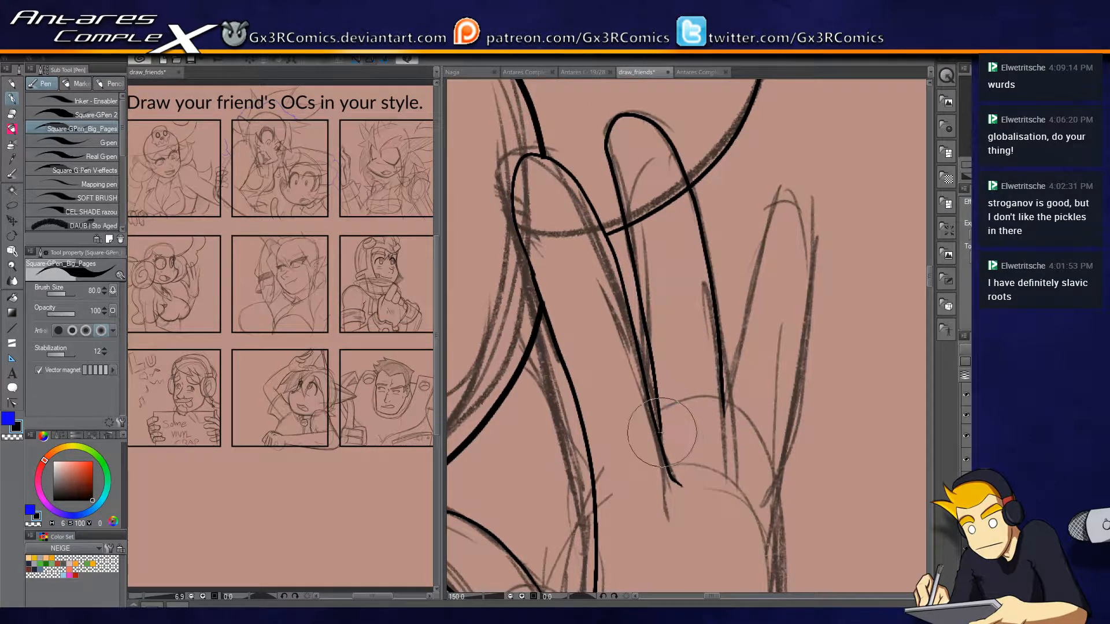
{"action": "mouse_move", "coordinate": [706, 453]}
{"action": "left_mouse_down"}
{"action": "mouse_move", "coordinate": [613, 430]}
{"action": "mouse_move", "coordinate": [643, 400]}
{"action": "left_mouse_up"}
{"action": "left_click_drag", "start_coordinate": [621, 330], "coordinate": [637, 411]}
{"action": "mouse_move", "coordinate": [624, 364]}
{"action": "left_mouse_down"}
{"action": "mouse_move", "coordinate": [644, 185]}
{"action": "mouse_move", "coordinate": [671, 121]}
{"action": "mouse_move", "coordinate": [704, 251]}
{"action": "mouse_move", "coordinate": [665, 416]}
{"action": "mouse_move", "coordinate": [692, 205]}
{"action": "mouse_move", "coordinate": [684, 237]}
{"action": "mouse_move", "coordinate": [694, 290]}
{"action": "mouse_move", "coordinate": [738, 201]}
{"action": "left_mouse_up"}
{"action": "key", "text": "e"}
{"action": "left_click_drag", "start_coordinate": [558, 359], "coordinate": [623, 333]}
{"action": "key", "text": "p"}
Ink the palm's outer edge from the last finger down around the heel to the wrist and trim the overlap.
{"action": "left_click_drag", "start_coordinate": [782, 261], "coordinate": [727, 310]}
{"action": "mouse_move", "coordinate": [711, 232]}
{"action": "left_mouse_down"}
{"action": "mouse_move", "coordinate": [720, 407]}
{"action": "mouse_move", "coordinate": [719, 276]}
{"action": "mouse_move", "coordinate": [683, 479]}
{"action": "mouse_move", "coordinate": [653, 492]}
{"action": "left_mouse_up"}
{"action": "key", "text": "e"}
{"action": "left_click_drag", "start_coordinate": [540, 483], "coordinate": [549, 487]}
{"action": "key", "text": "p"}
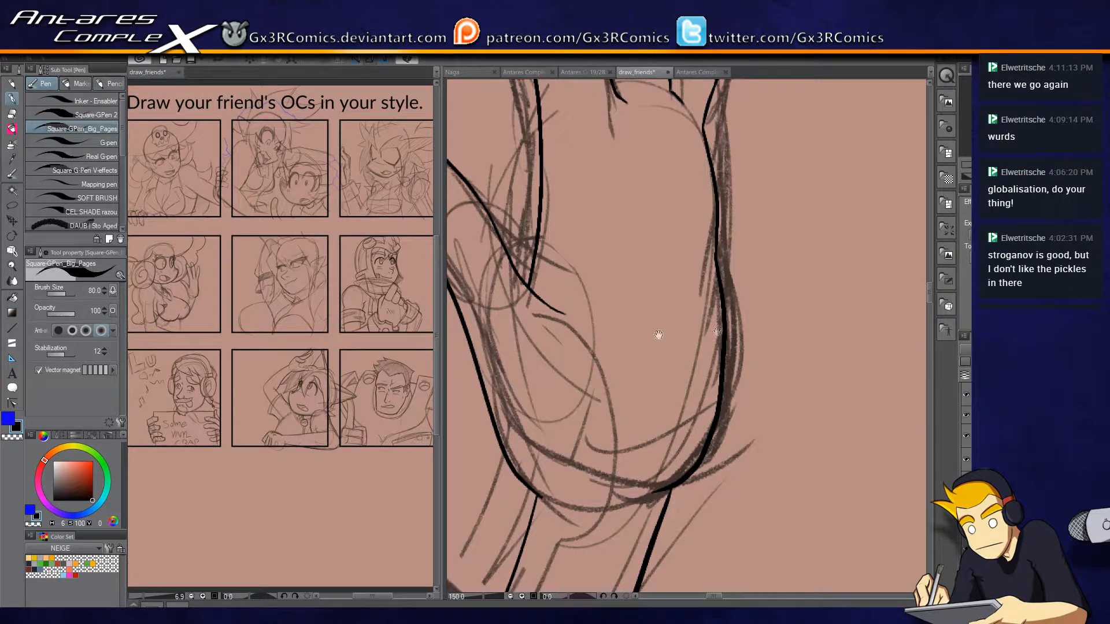
Ink the short torso line from beneath the chest down to the panel border.
{"action": "left_click_drag", "start_coordinate": [717, 332], "coordinate": [873, 281]}
{"action": "left_click_drag", "start_coordinate": [813, 359], "coordinate": [760, 235]}
{"action": "left_click_drag", "start_coordinate": [751, 371], "coordinate": [744, 217]}
{"action": "scroll", "coordinate": [703, 338], "scroll_direction": "down", "scroll_amount": 4}
{"action": "scroll", "coordinate": [677, 373], "scroll_direction": "up", "scroll_amount": 3}
{"action": "mouse_move", "coordinate": [599, 495]}
{"action": "left_mouse_down"}
{"action": "mouse_move", "coordinate": [698, 228]}
{"action": "mouse_move", "coordinate": [675, 257]}
{"action": "mouse_move", "coordinate": [685, 425]}
{"action": "left_mouse_up"}
{"action": "key", "text": "r"}
{"action": "key", "text": "e"}
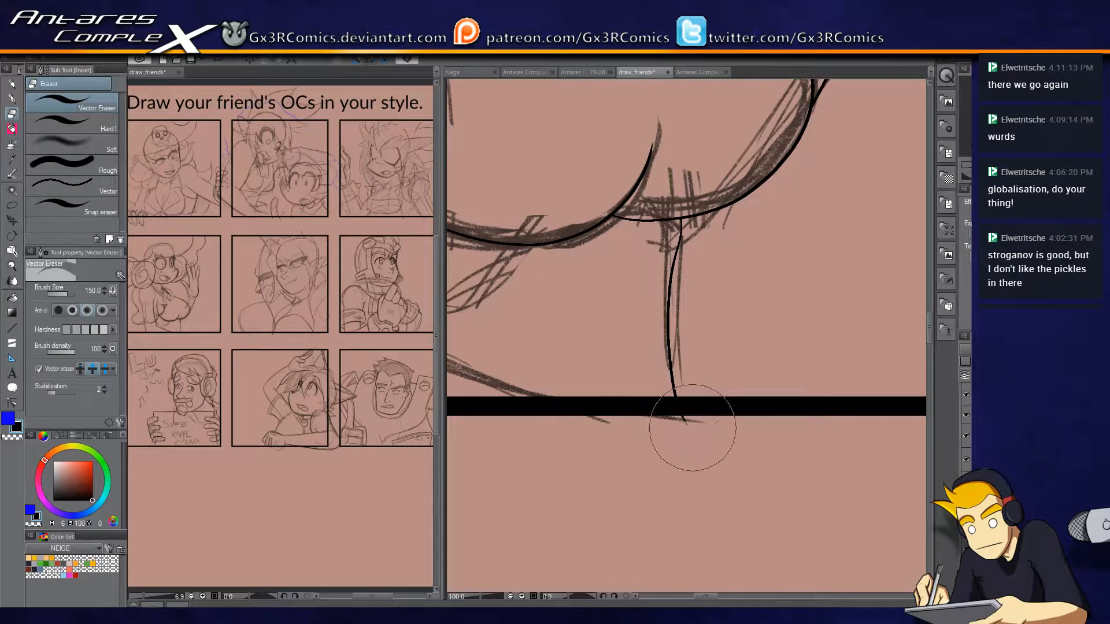
Ink both edges of the band crossing the neck, its blunt end and the start of the pointed flap's lower edge.
{"action": "key", "text": "p"}
{"action": "left_click_drag", "start_coordinate": [582, 179], "coordinate": [628, 568]}
{"action": "left_click_drag", "start_coordinate": [633, 278], "coordinate": [740, 360]}
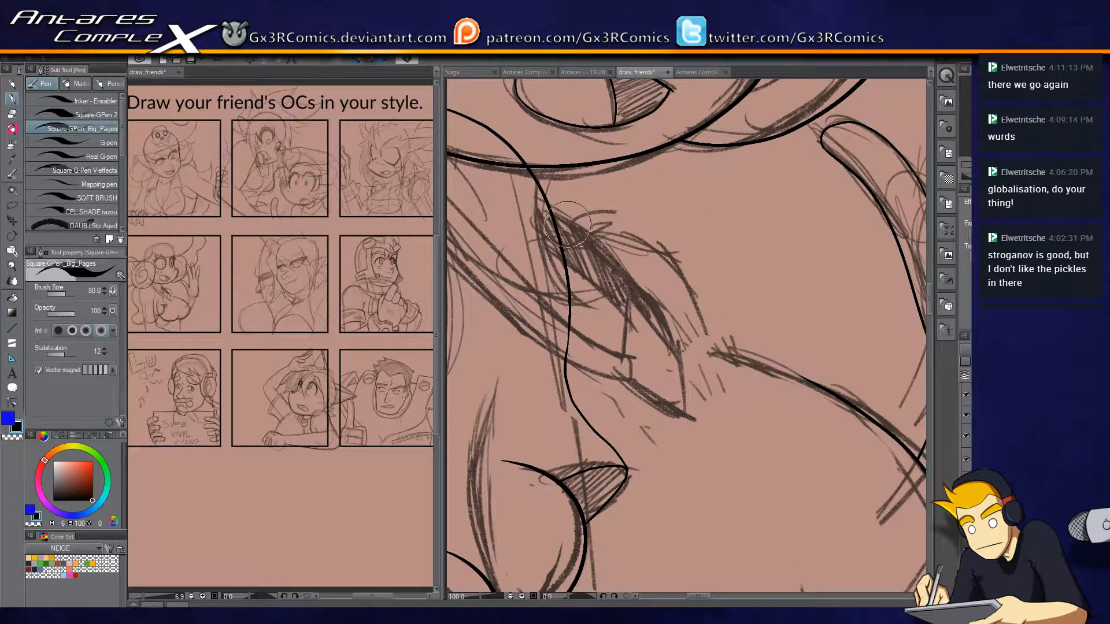
{"action": "left_click_drag", "start_coordinate": [555, 312], "coordinate": [635, 358]}
{"action": "mouse_move", "coordinate": [535, 296]}
{"action": "left_mouse_down"}
{"action": "mouse_move", "coordinate": [602, 361]}
{"action": "mouse_move", "coordinate": [634, 375]}
{"action": "mouse_move", "coordinate": [622, 384]}
{"action": "mouse_move", "coordinate": [700, 431]}
{"action": "left_mouse_up"}
{"action": "scroll", "coordinate": [627, 355], "scroll_direction": "up", "scroll_amount": 1}
{"action": "key", "text": "e"}
{"action": "key", "text": "p"}
{"action": "key", "text": "ctrl+z"}
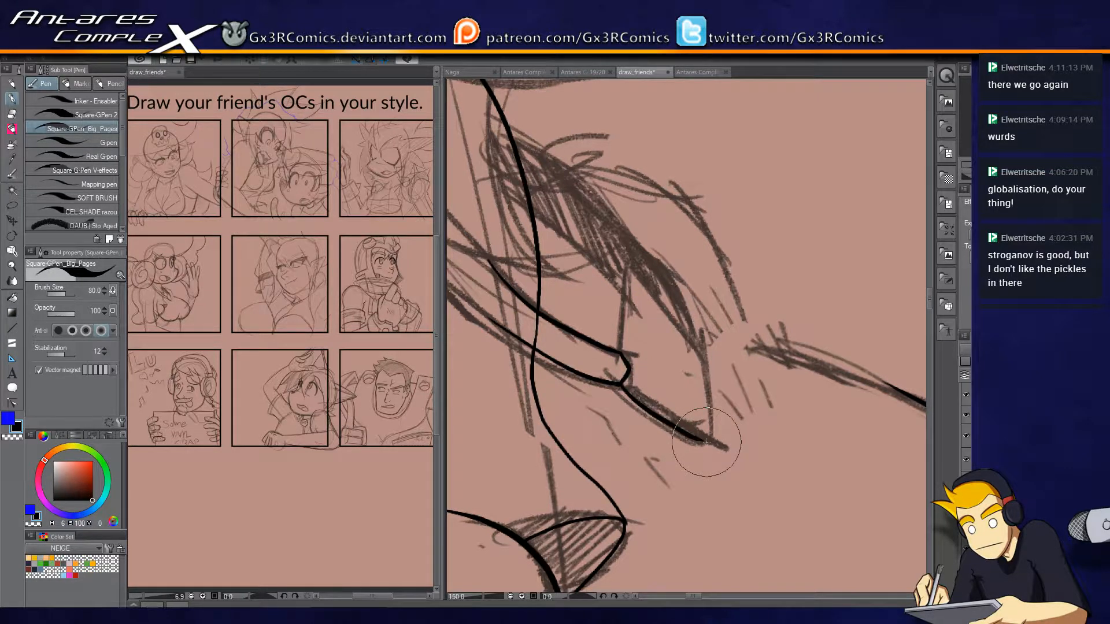
Ink the remaining sides of the pointed flap at the end of the neck band.
{"action": "mouse_move", "coordinate": [617, 383]}
{"action": "left_mouse_down"}
{"action": "mouse_move", "coordinate": [713, 438]}
{"action": "mouse_move", "coordinate": [698, 338]}
{"action": "mouse_move", "coordinate": [706, 343]}
{"action": "mouse_move", "coordinate": [619, 270]}
{"action": "mouse_move", "coordinate": [612, 347]}
{"action": "left_mouse_up"}
{"action": "key", "text": "e"}
{"action": "key", "text": "p"}
{"action": "left_click_drag", "start_coordinate": [649, 236], "coordinate": [683, 302]}
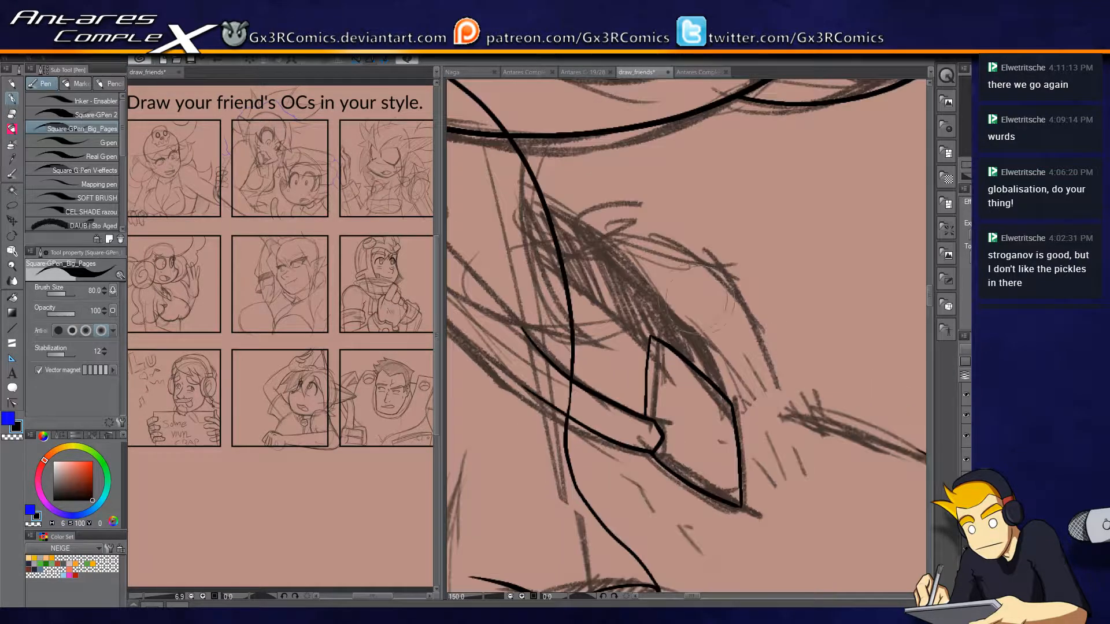
Ink the two curved lines from the neck to the pointed flap and trim their starts at the neck line.
{"action": "mouse_move", "coordinate": [723, 402]}
{"action": "left_mouse_down"}
{"action": "mouse_move", "coordinate": [668, 291]}
{"action": "mouse_move", "coordinate": [515, 200]}
{"action": "left_mouse_up"}
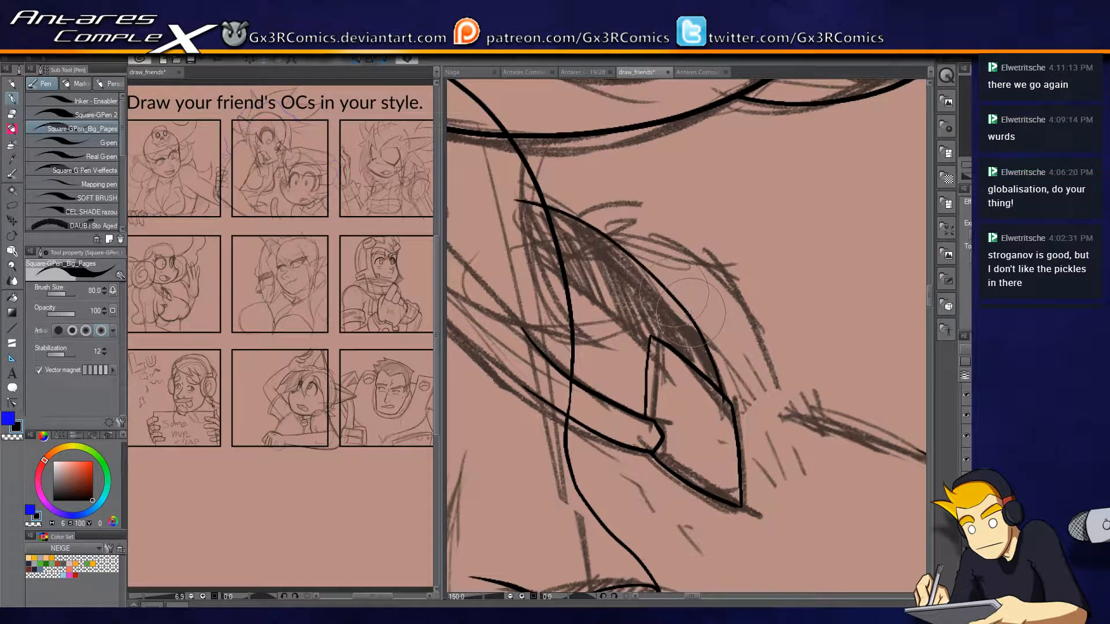
{"action": "mouse_move", "coordinate": [696, 385]}
{"action": "left_mouse_down"}
{"action": "mouse_move", "coordinate": [562, 255]}
{"action": "mouse_move", "coordinate": [526, 246]}
{"action": "left_mouse_up"}
{"action": "key", "text": "e"}
{"action": "left_click_drag", "start_coordinate": [523, 197], "coordinate": [535, 249]}
{"action": "key", "text": "p"}
Ink the outer curve behind the neck flap down toward the shoulder and trim the overlapping line ends.
{"action": "mouse_move", "coordinate": [584, 225]}
{"action": "left_mouse_down"}
{"action": "mouse_move", "coordinate": [683, 225]}
{"action": "mouse_move", "coordinate": [792, 349]}
{"action": "mouse_move", "coordinate": [778, 327]}
{"action": "mouse_move", "coordinate": [801, 341]}
{"action": "mouse_move", "coordinate": [831, 390]}
{"action": "left_mouse_up"}
{"action": "key", "text": "e"}
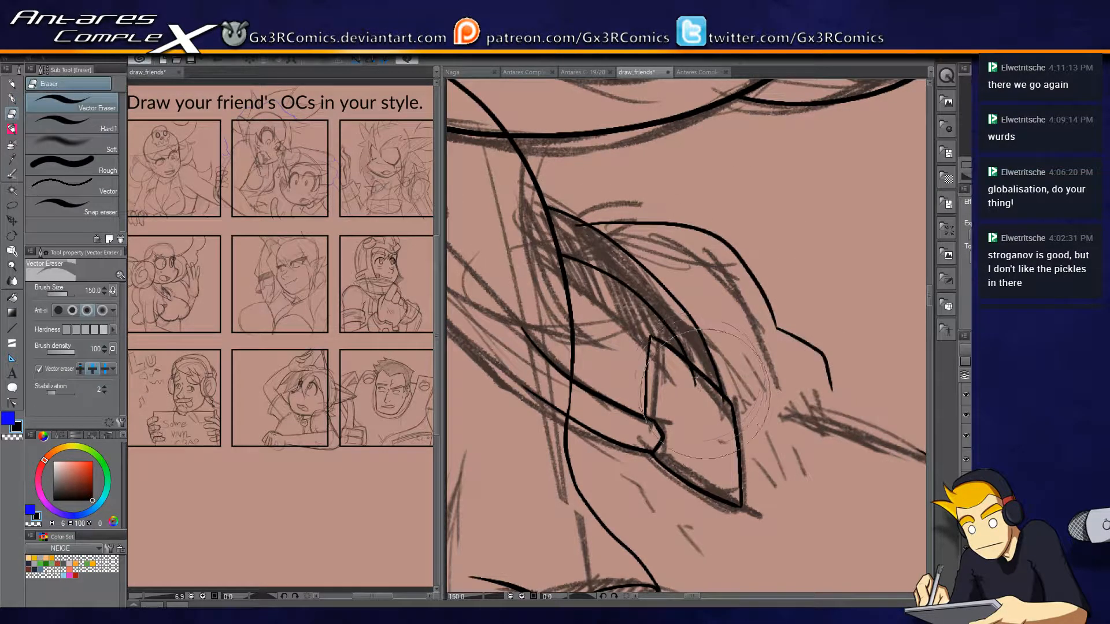
{"action": "left_click", "coordinate": [576, 229]}
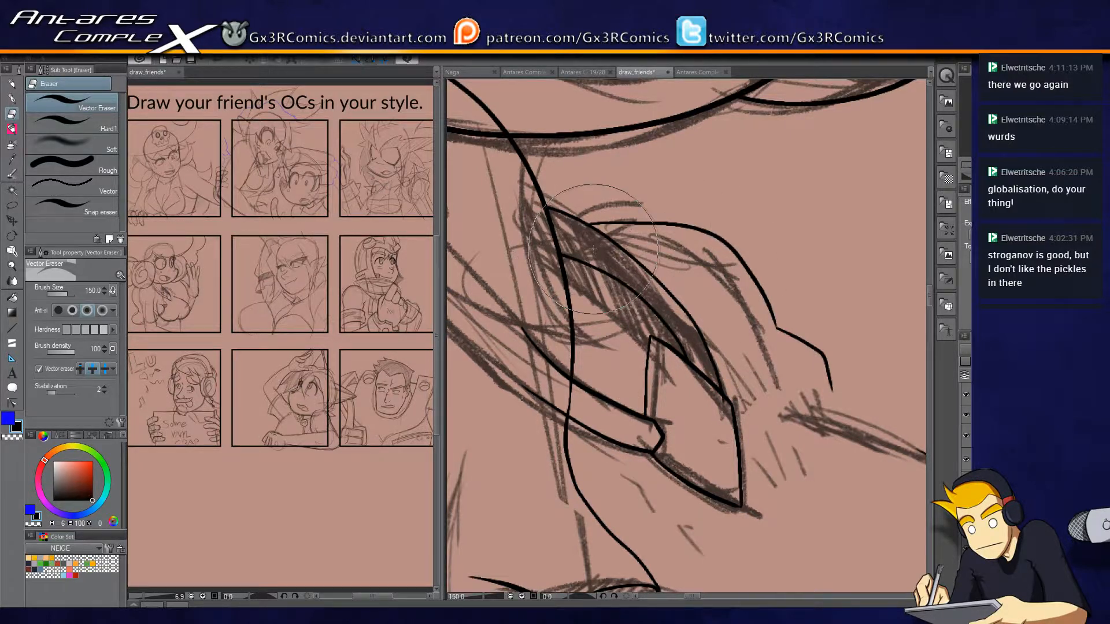
{"action": "key", "text": "p"}
Extend the shoulder line to the outer collar curve, trim the crossing, and add the short inner stroke beside it.
{"action": "left_click_drag", "start_coordinate": [888, 406], "coordinate": [657, 233]}
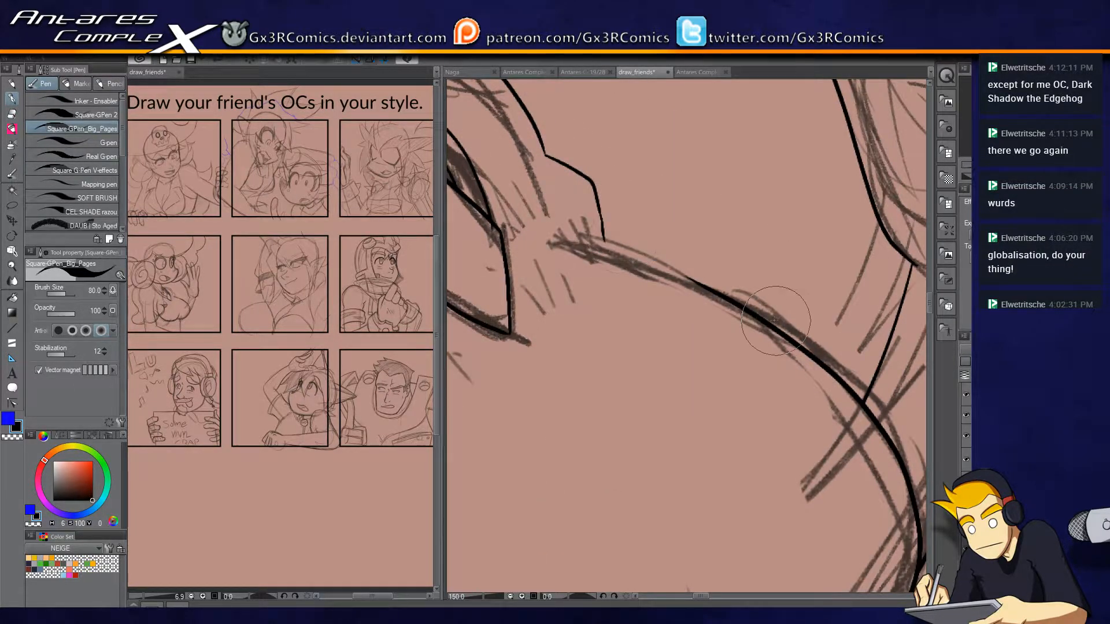
{"action": "left_click_drag", "start_coordinate": [702, 282], "coordinate": [557, 238]}
{"action": "key", "text": "ctrl+z"}
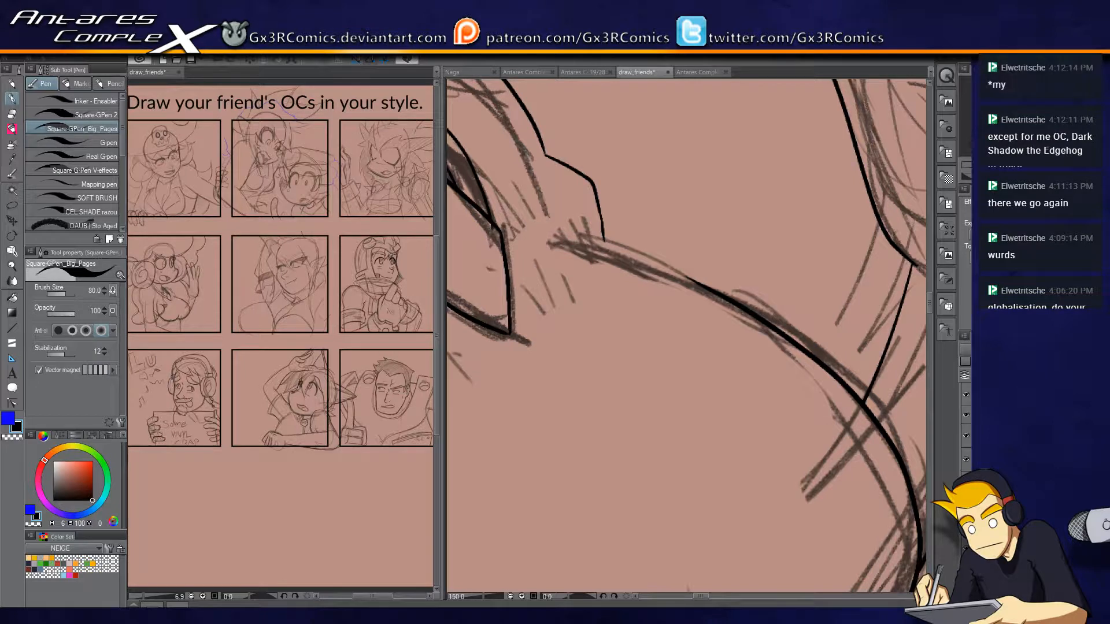
{"action": "left_click_drag", "start_coordinate": [704, 285], "coordinate": [606, 251]}
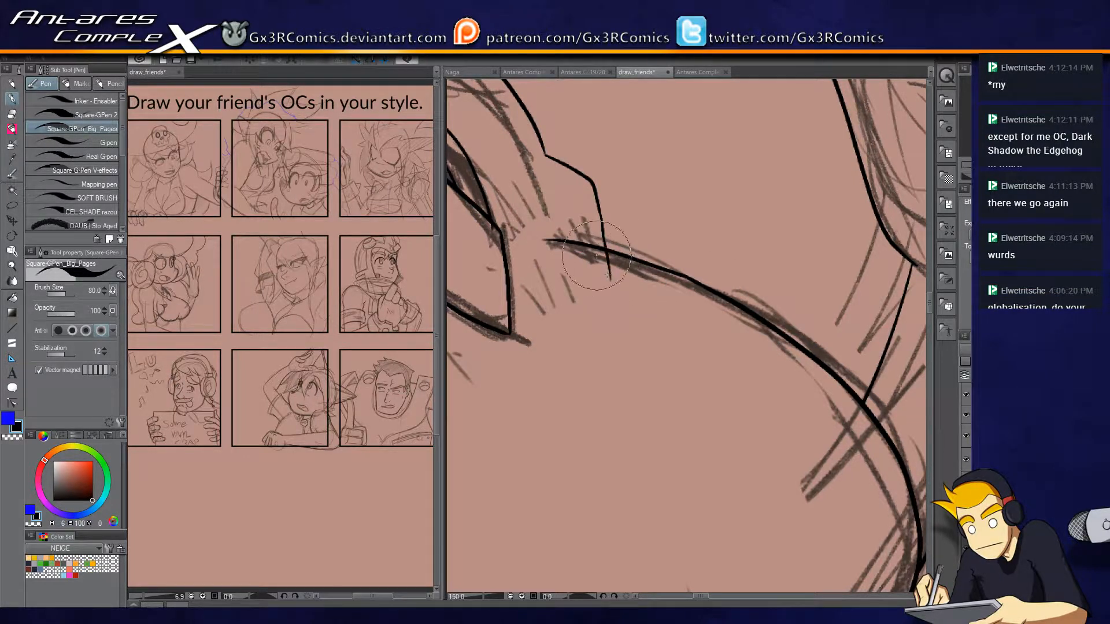
{"action": "key", "text": "e"}
{"action": "key", "text": "p"}
{"action": "left_click_drag", "start_coordinate": [605, 250], "coordinate": [558, 232]}
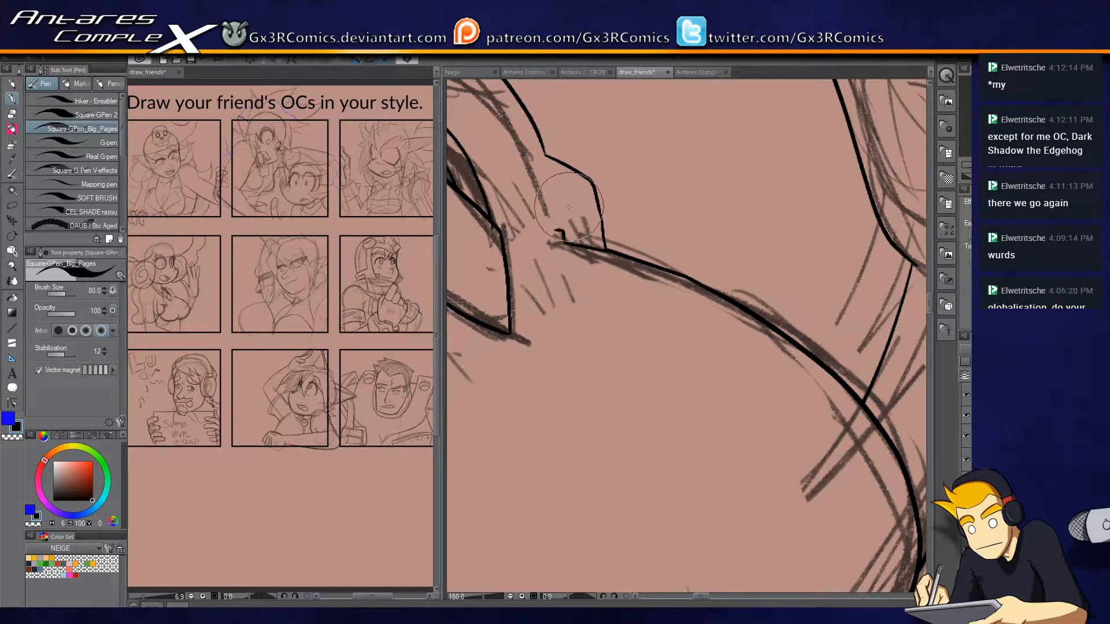
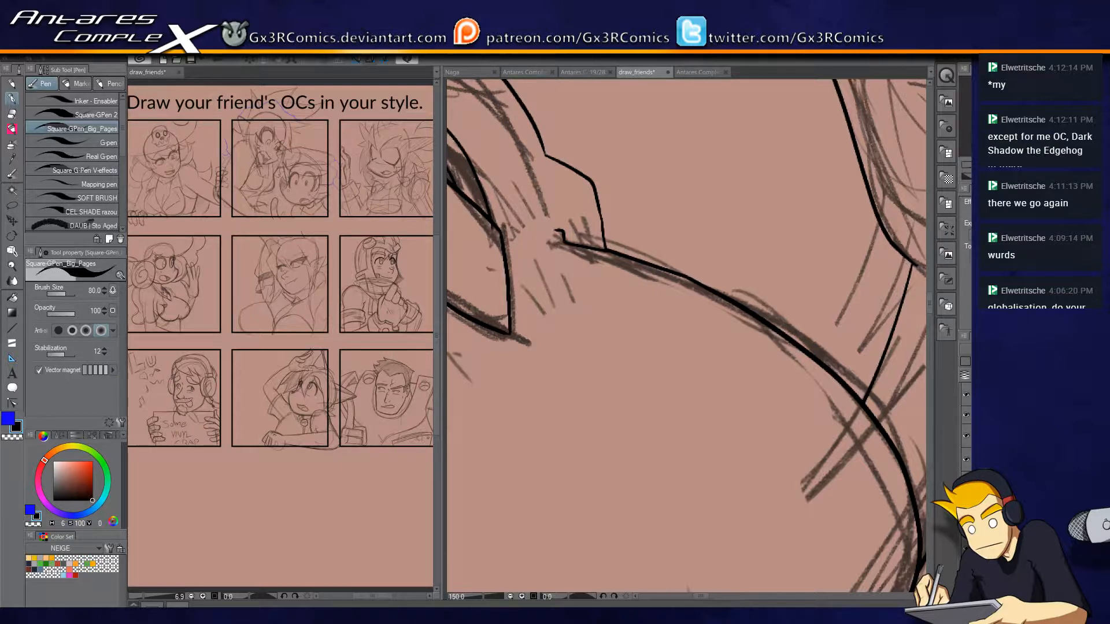
Ink the raised arm's lower line from behind the chest down to the torso's side line and trim the overlapping ends.
{"action": "scroll", "coordinate": [597, 359], "scroll_direction": "down", "scroll_amount": 3}
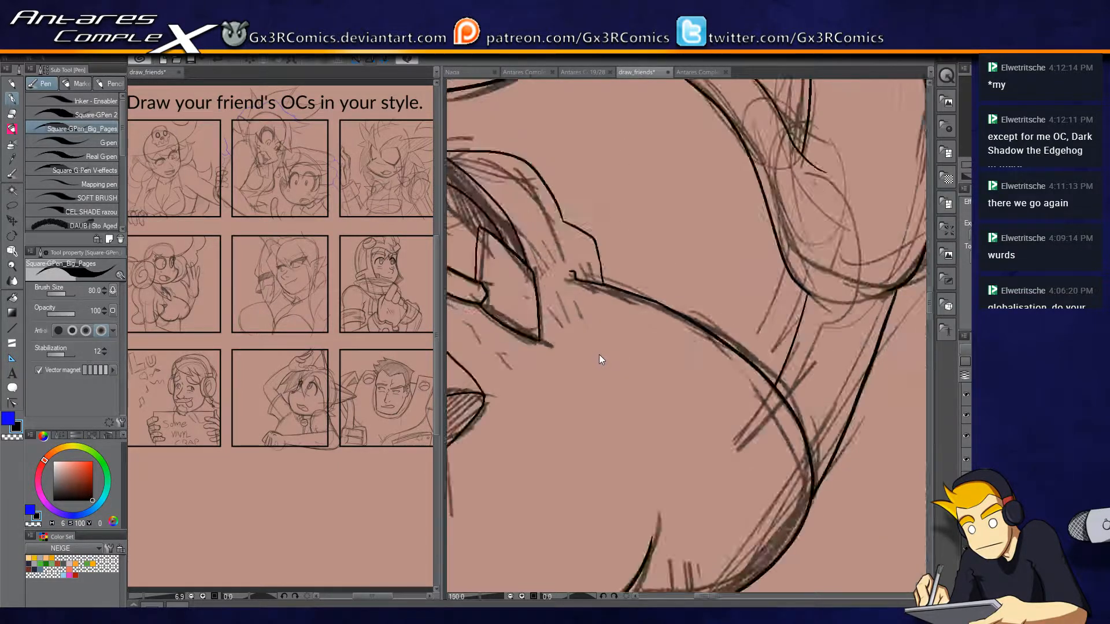
{"action": "scroll", "coordinate": [724, 358], "scroll_direction": "up", "scroll_amount": 2}
{"action": "left_click_drag", "start_coordinate": [669, 478], "coordinate": [674, 353]}
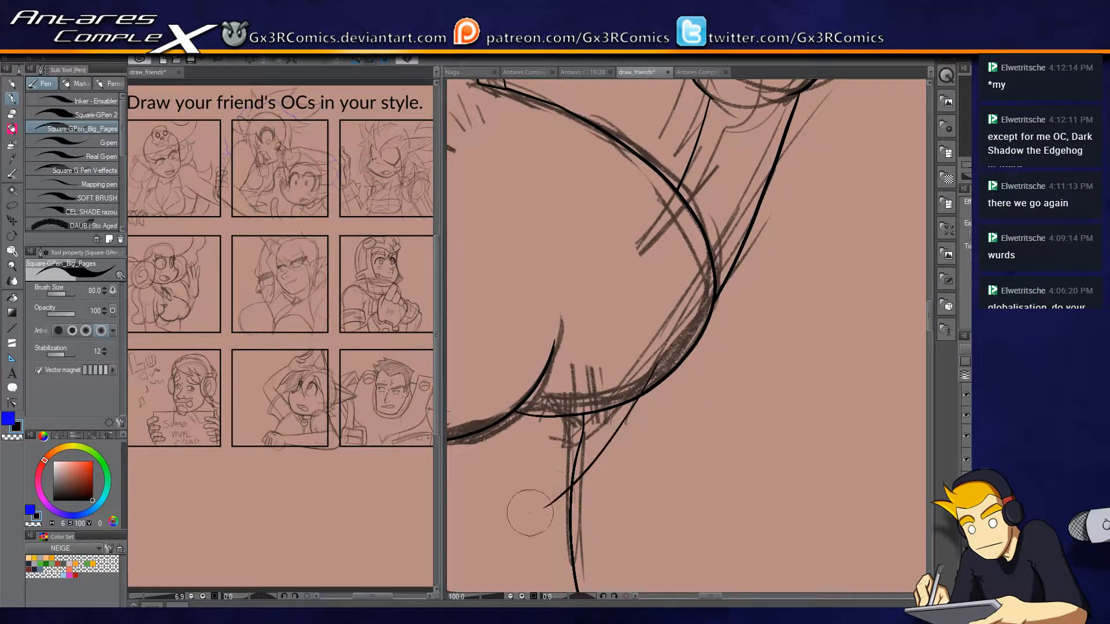
{"action": "left_click_drag", "start_coordinate": [684, 350], "coordinate": [572, 484]}
{"action": "key", "text": "e"}
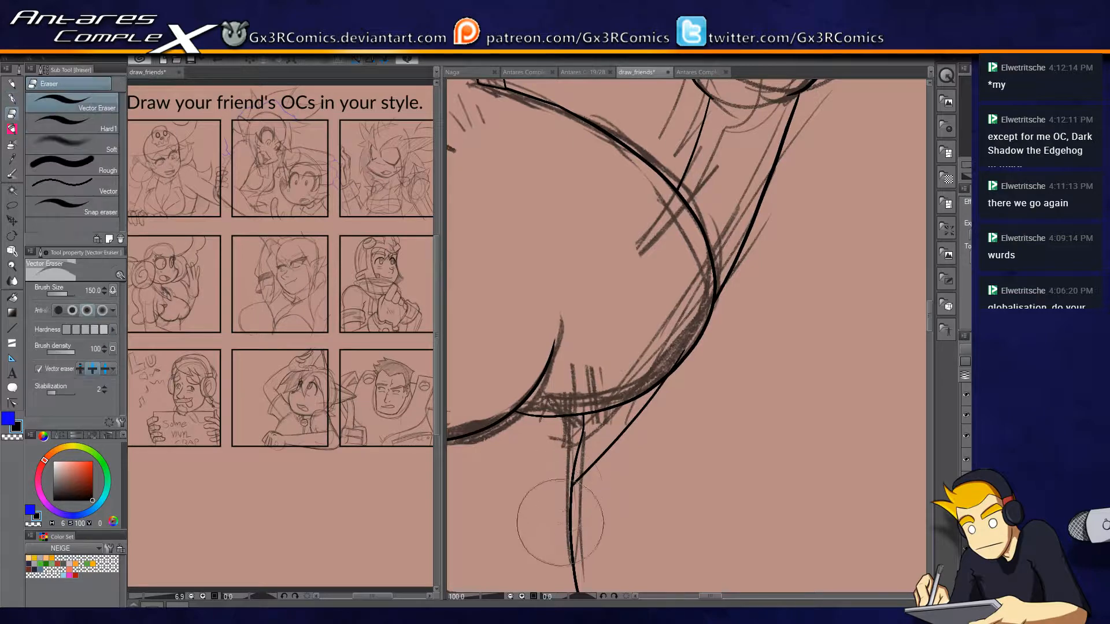
{"action": "left_click_drag", "start_coordinate": [662, 376], "coordinate": [674, 370]}
{"action": "key", "text": "p"}
Inspect the inked waving hand, the face and the whole figure in the panel for lines still missing.
{"action": "mouse_move", "coordinate": [659, 174]}
{"action": "left_mouse_down"}
{"action": "mouse_move", "coordinate": [598, 317]}
{"action": "mouse_move", "coordinate": [599, 444]}
{"action": "left_mouse_up"}
{"action": "mouse_move", "coordinate": [657, 242]}
{"action": "left_mouse_down"}
{"action": "mouse_move", "coordinate": [605, 345]}
{"action": "mouse_move", "coordinate": [661, 375]}
{"action": "left_mouse_up"}
{"action": "left_click_drag", "start_coordinate": [612, 238], "coordinate": [601, 347]}
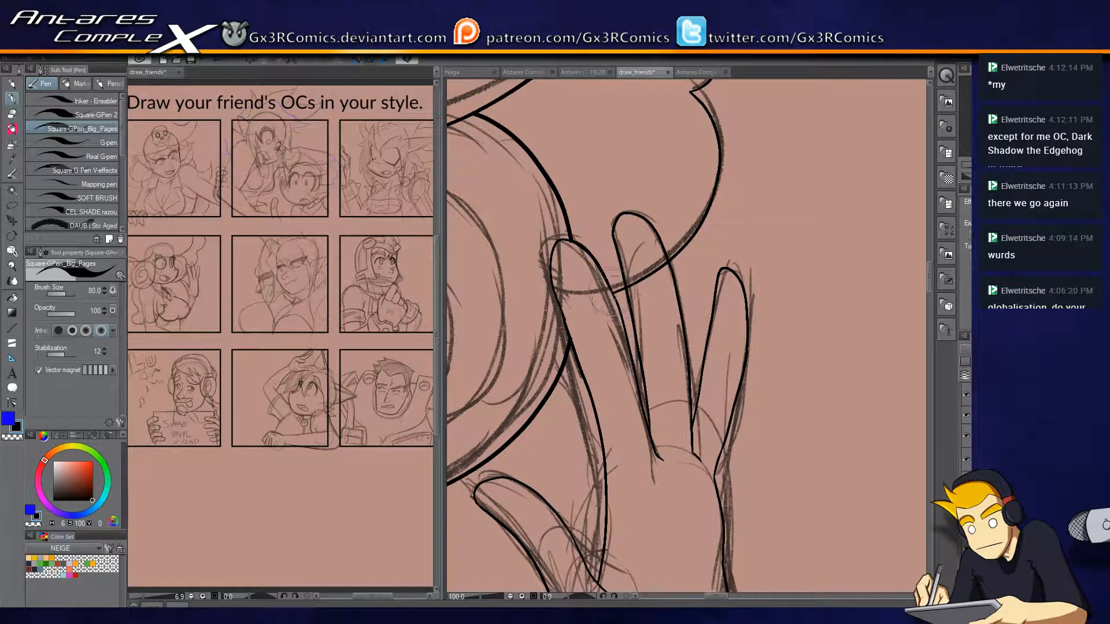
{"action": "scroll", "coordinate": [658, 361], "scroll_direction": "down", "scroll_amount": 3}
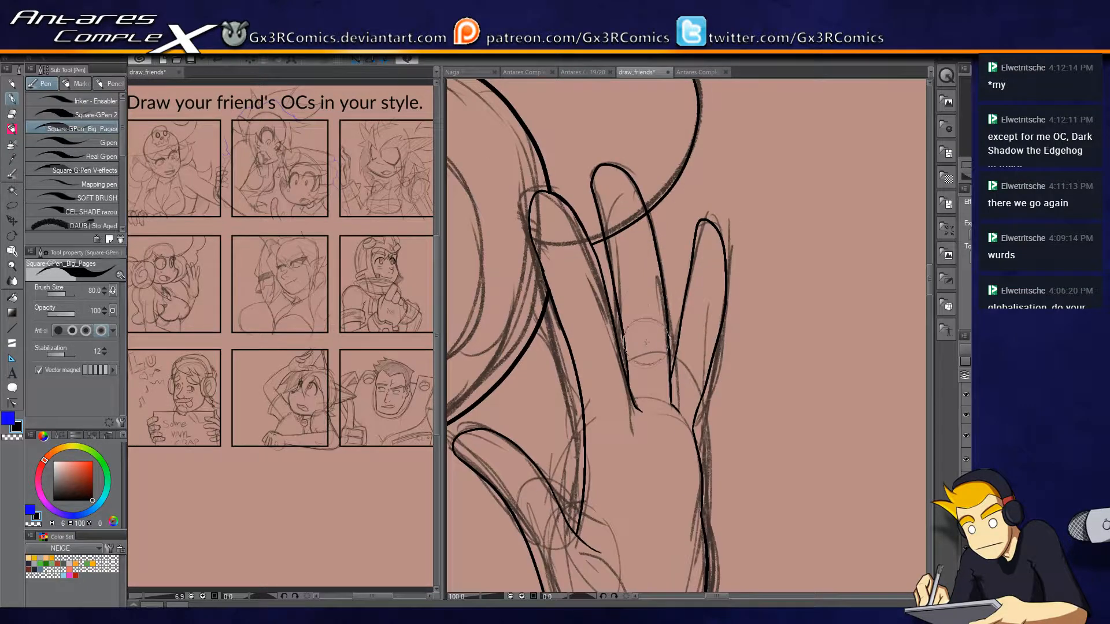
{"action": "left_click_drag", "start_coordinate": [585, 412], "coordinate": [630, 282]}
{"action": "left_click_drag", "start_coordinate": [531, 237], "coordinate": [687, 333]}
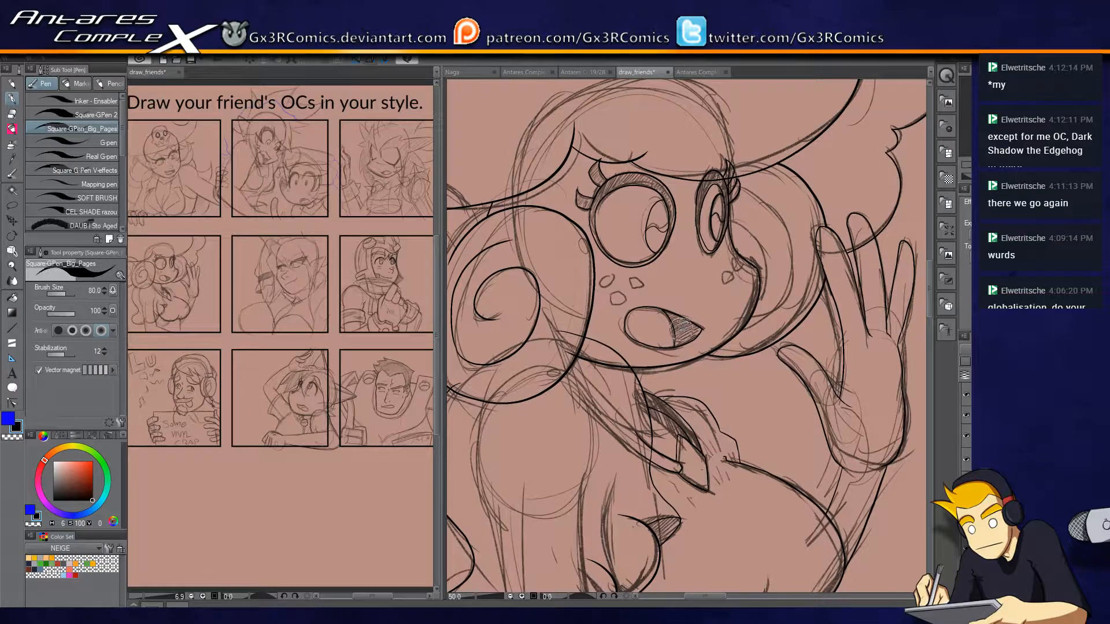
{"action": "scroll", "coordinate": [682, 321], "scroll_direction": "up", "scroll_amount": 3}
{"action": "left_click_drag", "start_coordinate": [595, 285], "coordinate": [719, 351]}
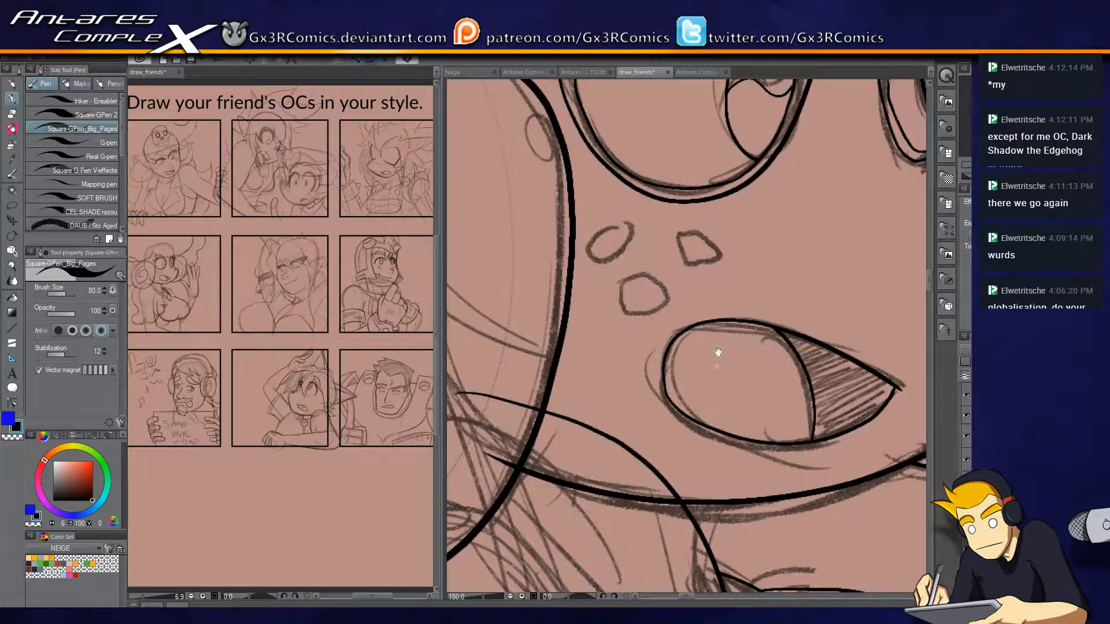
{"action": "scroll", "coordinate": [639, 303], "scroll_direction": "down", "scroll_amount": 4}
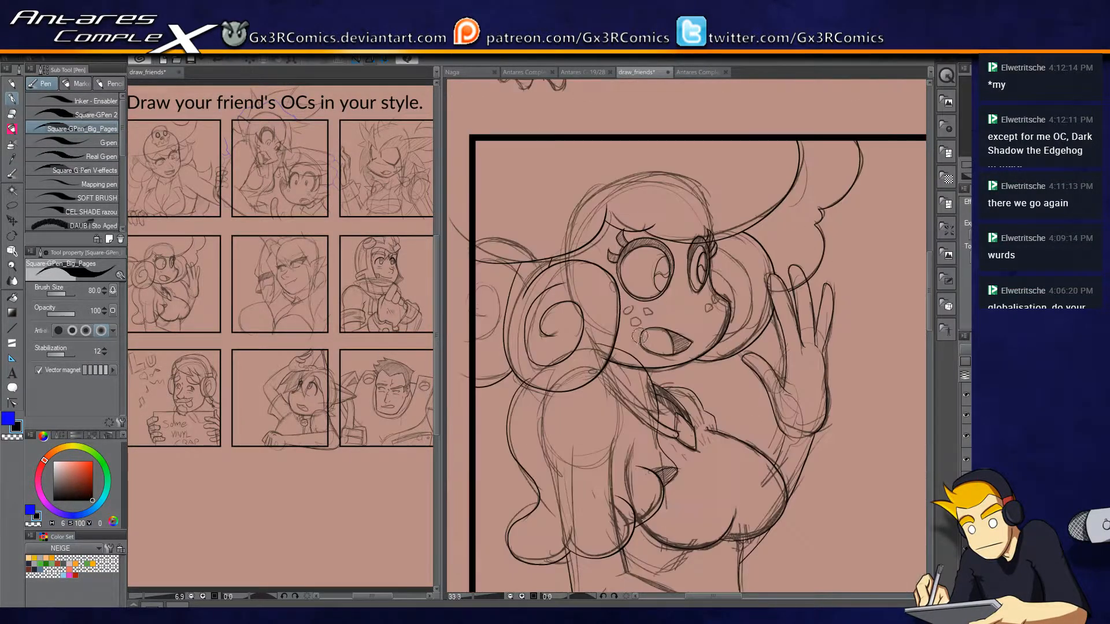
{"action": "mouse_move", "coordinate": [654, 471]}
{"action": "left_mouse_down"}
{"action": "mouse_move", "coordinate": [641, 370]}
{"action": "mouse_move", "coordinate": [694, 434]}
{"action": "left_mouse_up"}
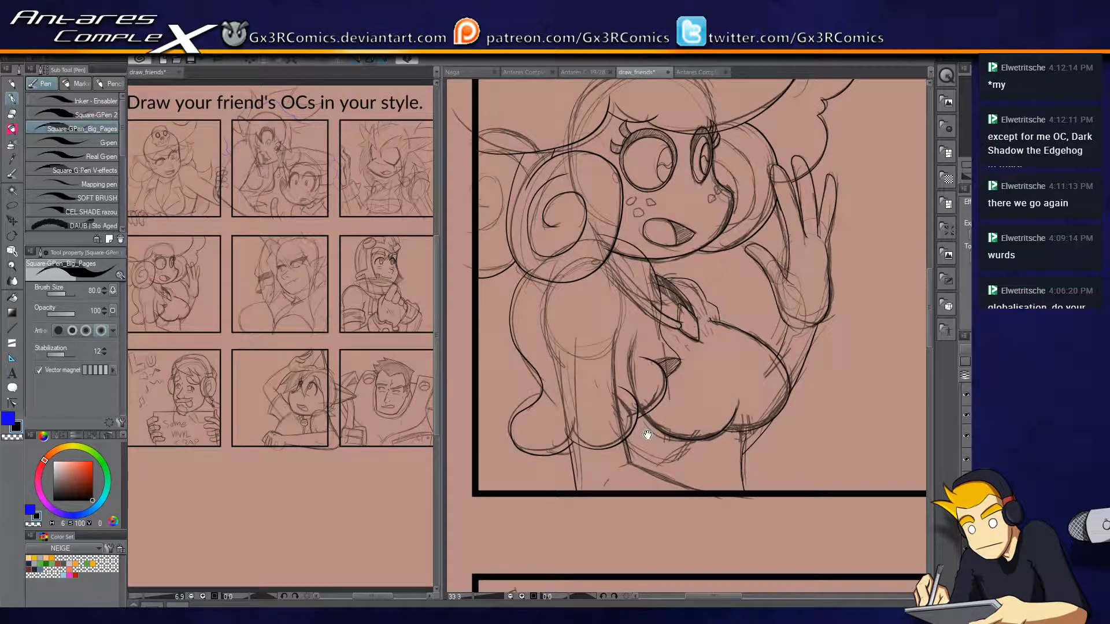
Ink the spiral inside the far hair roll at the panel border and trim its overlapping ends.
{"action": "scroll", "coordinate": [586, 285], "scroll_direction": "up", "scroll_amount": 2}
{"action": "left_click_drag", "start_coordinate": [522, 240], "coordinate": [778, 353]}
{"action": "mouse_move", "coordinate": [592, 346]}
{"action": "left_mouse_down"}
{"action": "mouse_move", "coordinate": [652, 128]}
{"action": "mouse_move", "coordinate": [603, 303]}
{"action": "mouse_move", "coordinate": [629, 205]}
{"action": "mouse_move", "coordinate": [609, 264]}
{"action": "left_mouse_up"}
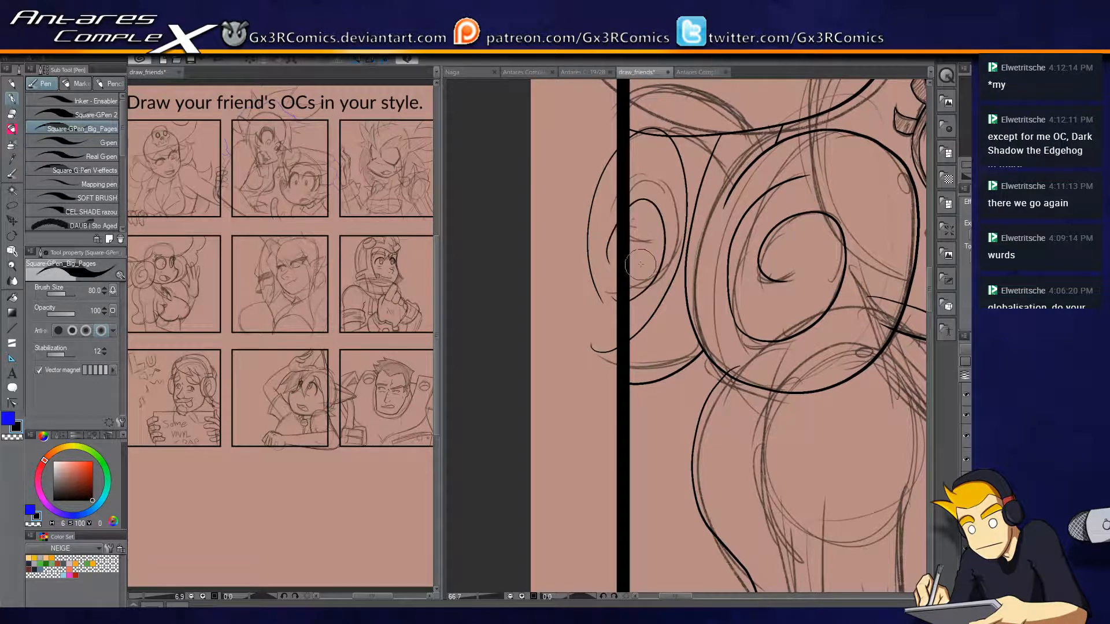
{"action": "key", "text": "r"}
{"action": "mouse_move", "coordinate": [616, 226]}
{"action": "left_mouse_down"}
{"action": "mouse_move", "coordinate": [590, 259]}
{"action": "mouse_move", "coordinate": [611, 229]}
{"action": "mouse_move", "coordinate": [595, 328]}
{"action": "mouse_move", "coordinate": [606, 355]}
{"action": "left_mouse_up"}
{"action": "key", "text": "e"}
{"action": "left_click_drag", "start_coordinate": [616, 292], "coordinate": [607, 307]}
{"action": "key", "text": "p"}
{"action": "left_click_drag", "start_coordinate": [619, 204], "coordinate": [592, 323]}
{"action": "key", "text": "e"}
Ink the inner curl of the hair roll behind the face, trim its tail at the cheek, and save the drawing.
{"action": "left_click_drag", "start_coordinate": [841, 280], "coordinate": [733, 279]}
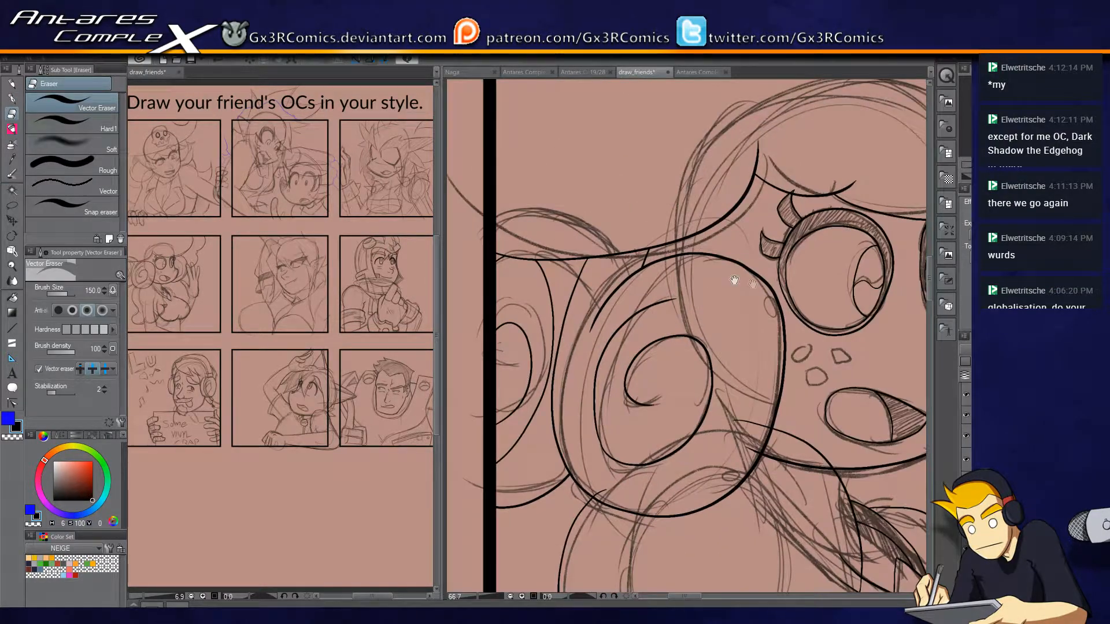
{"action": "left_click_drag", "start_coordinate": [770, 351], "coordinate": [729, 343]}
{"action": "left_click_drag", "start_coordinate": [841, 245], "coordinate": [680, 336]}
{"action": "left_click_drag", "start_coordinate": [749, 360], "coordinate": [692, 309]}
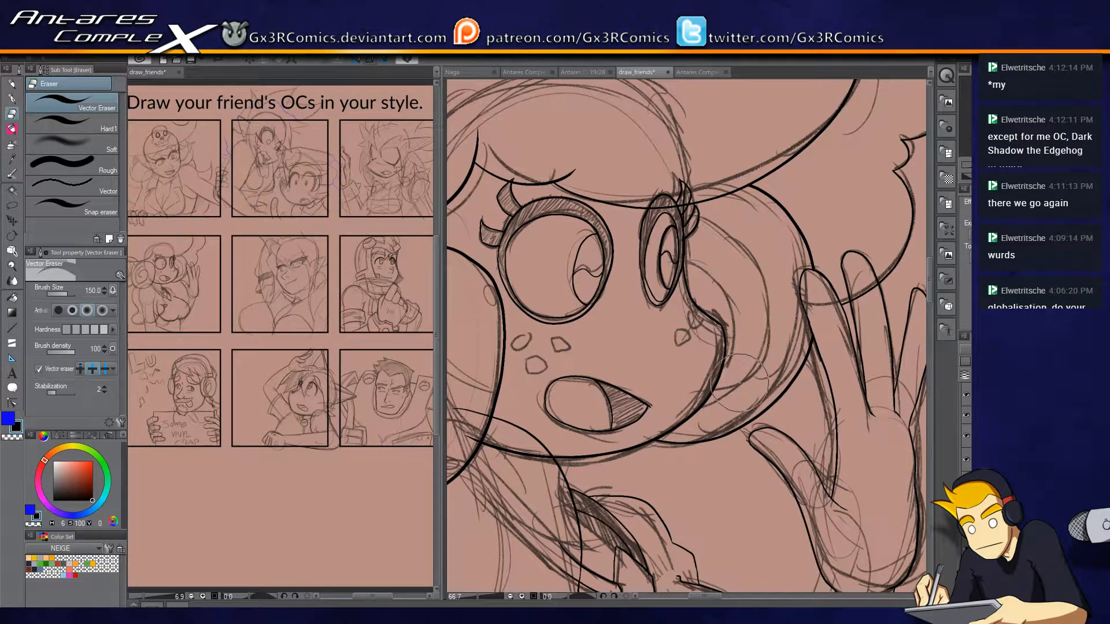
{"action": "key", "text": "p"}
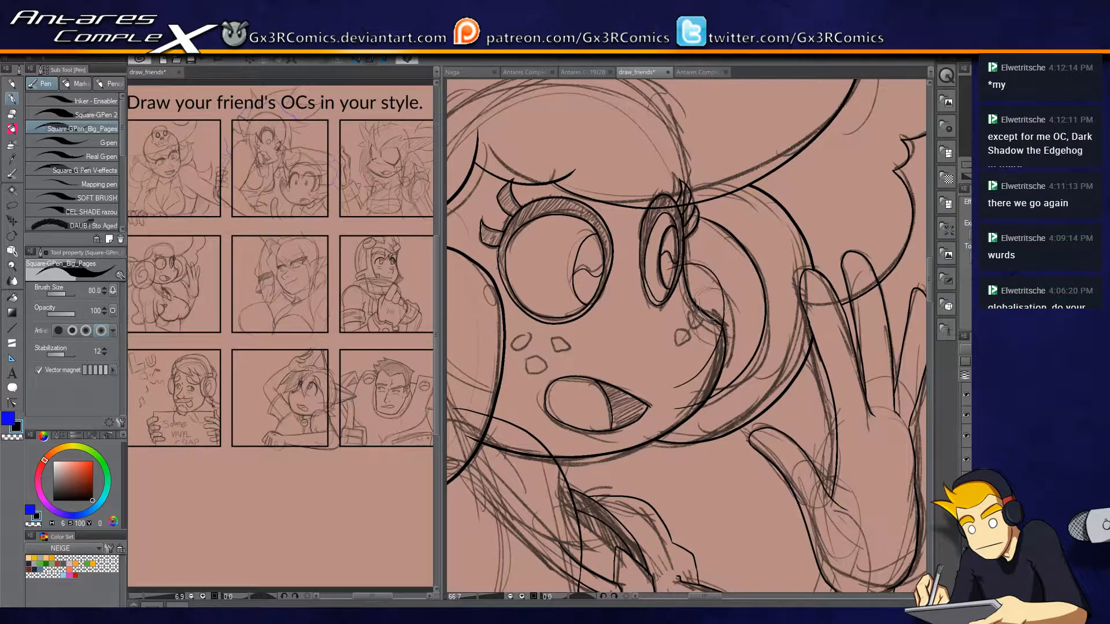
{"action": "key", "text": "r"}
{"action": "left_click_drag", "start_coordinate": [682, 289], "coordinate": [701, 201]}
{"action": "key", "text": "p"}
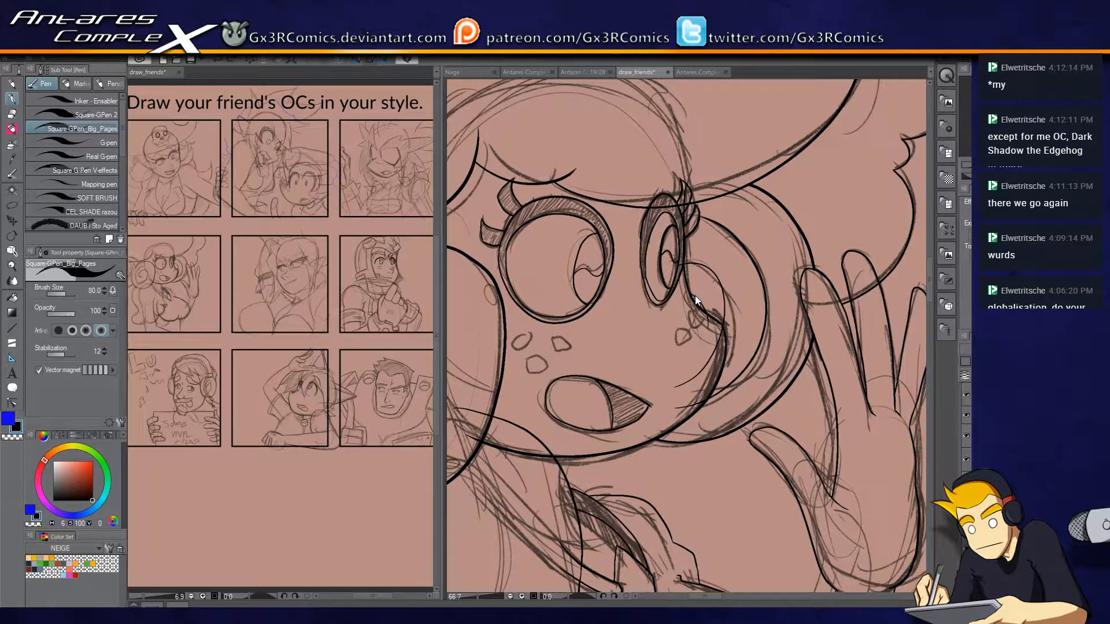
{"action": "key", "text": "ctrl+s"}
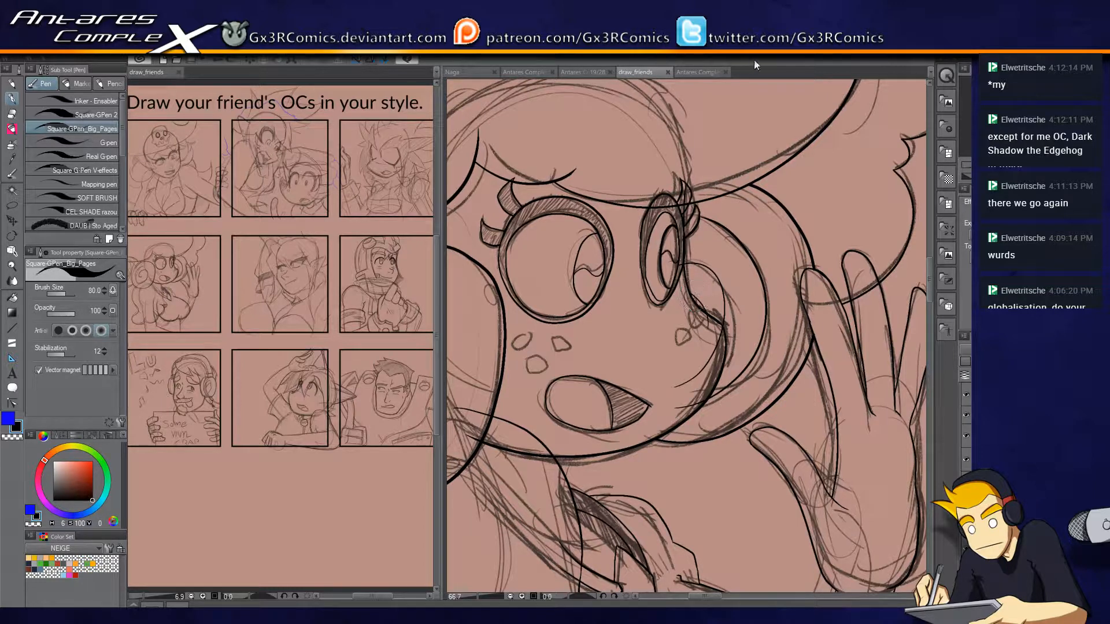
{"action": "key", "text": "e"}
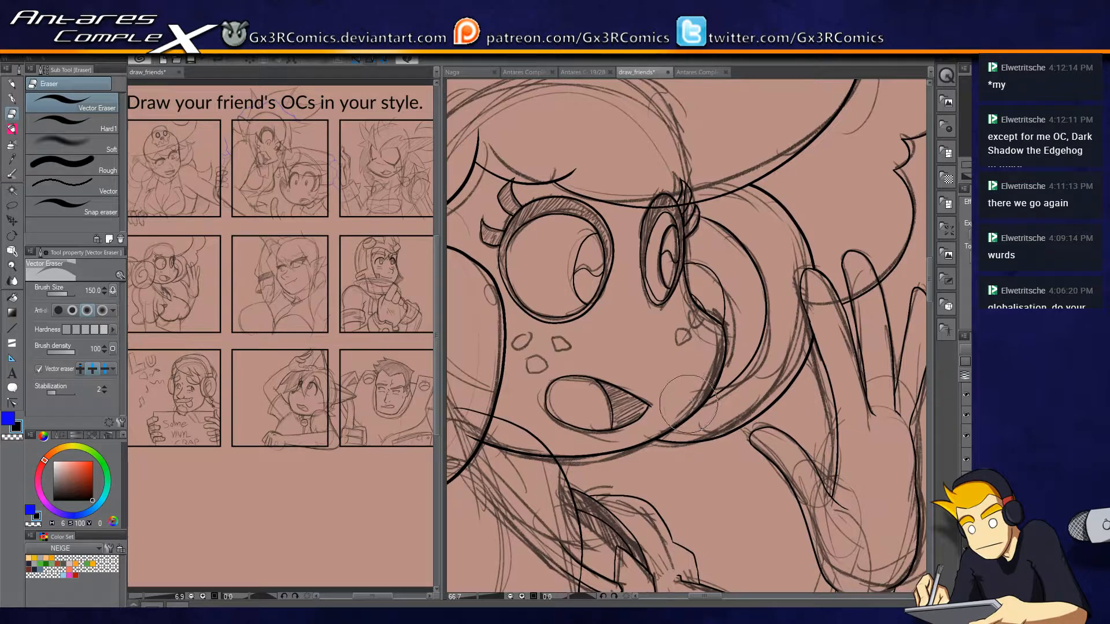
Ink the curved creases on the open palm of the waving hand.
{"action": "key", "text": "p"}
{"action": "left_click_drag", "start_coordinate": [787, 411], "coordinate": [633, 435]}
{"action": "key", "text": "e"}
{"action": "key", "text": "p"}
{"action": "key", "text": "e"}
{"action": "left_click", "coordinate": [711, 316]}
{"action": "key", "text": "p"}
{"action": "left_click_drag", "start_coordinate": [685, 475], "coordinate": [698, 316]}
{"action": "left_click_drag", "start_coordinate": [723, 382], "coordinate": [738, 423]}
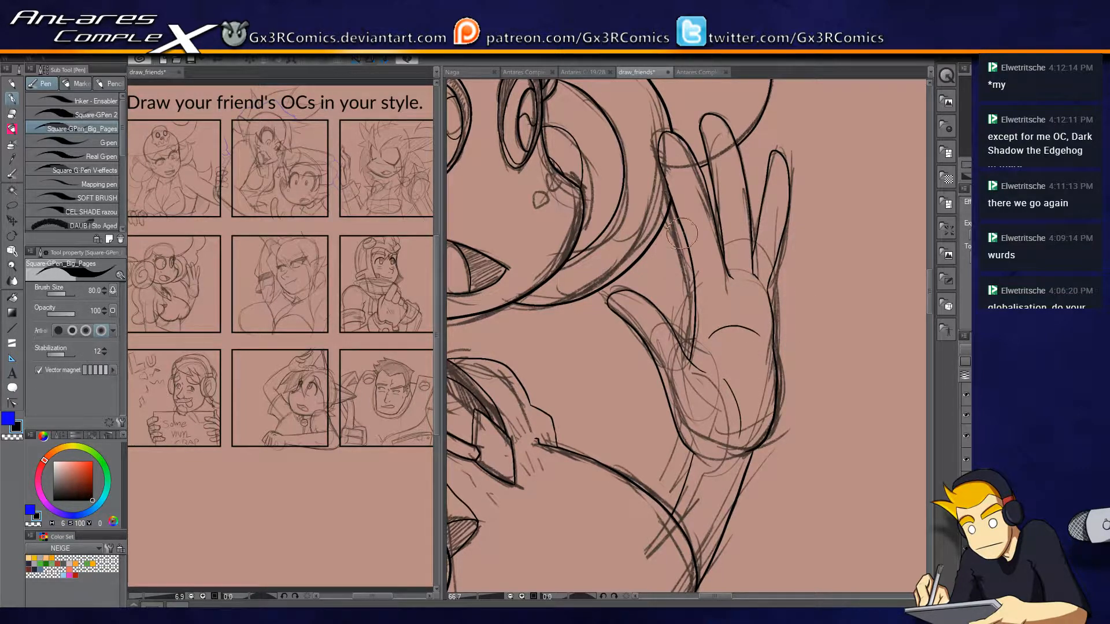
Lasso the upright fingers of the waving hand and scale their lines to 84% height.
{"action": "scroll", "coordinate": [685, 237], "scroll_direction": "down", "scroll_amount": 1}
{"action": "scroll", "coordinate": [687, 258], "scroll_direction": "up", "scroll_amount": 3}
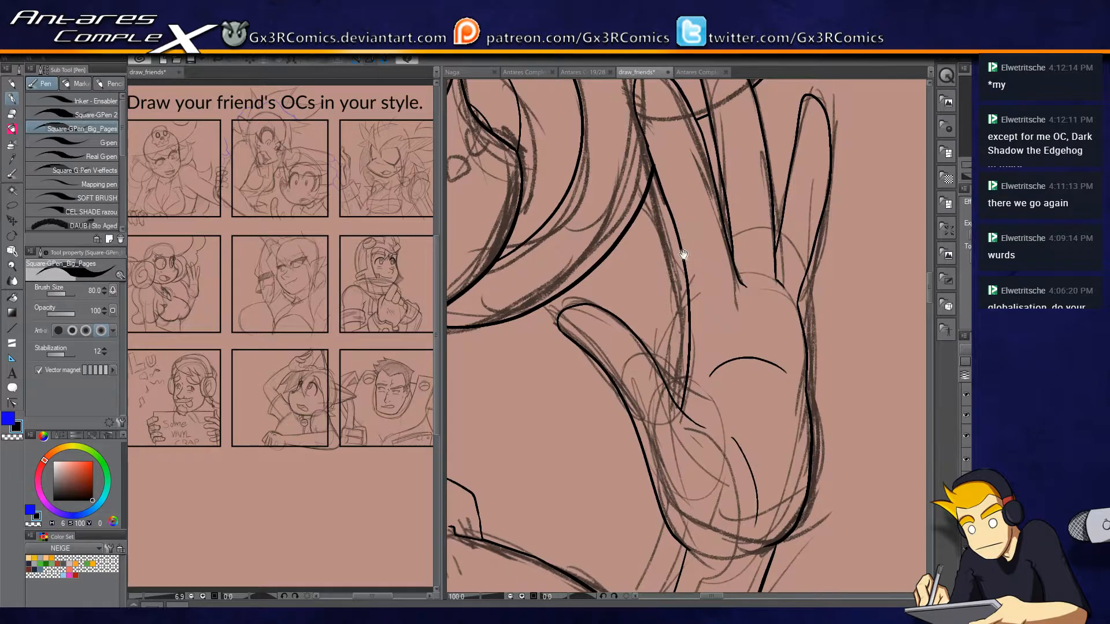
{"action": "key", "text": "m"}
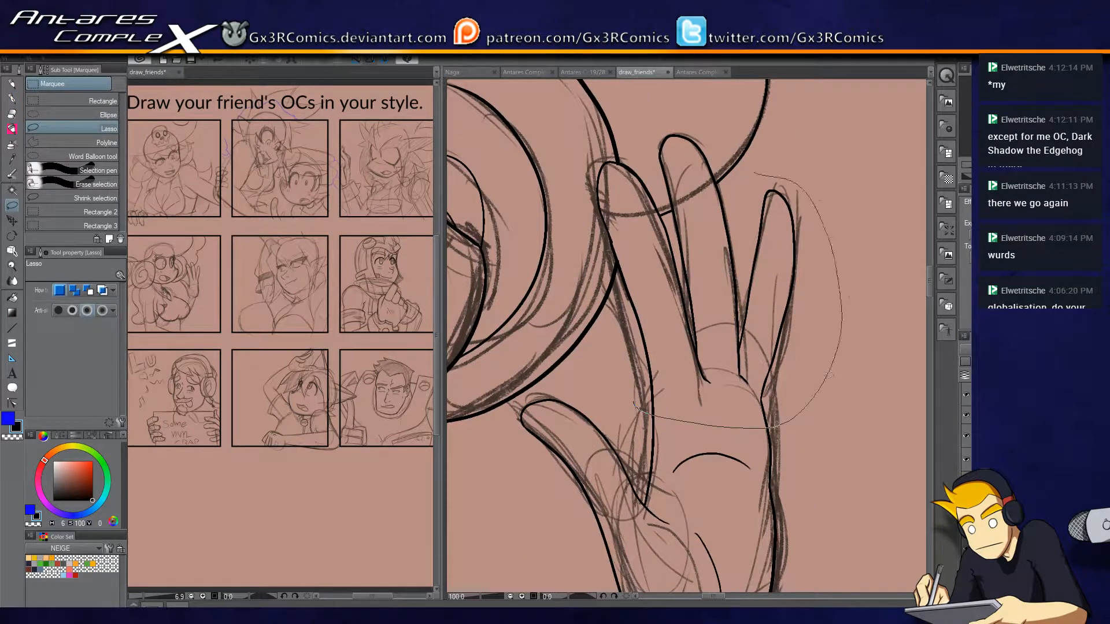
{"action": "left_click_drag", "start_coordinate": [635, 405], "coordinate": [636, 406]}
{"action": "mouse_move", "coordinate": [617, 148]}
{"action": "left_mouse_down"}
{"action": "mouse_move", "coordinate": [618, 212]}
{"action": "mouse_move", "coordinate": [610, 157]}
{"action": "left_mouse_up"}
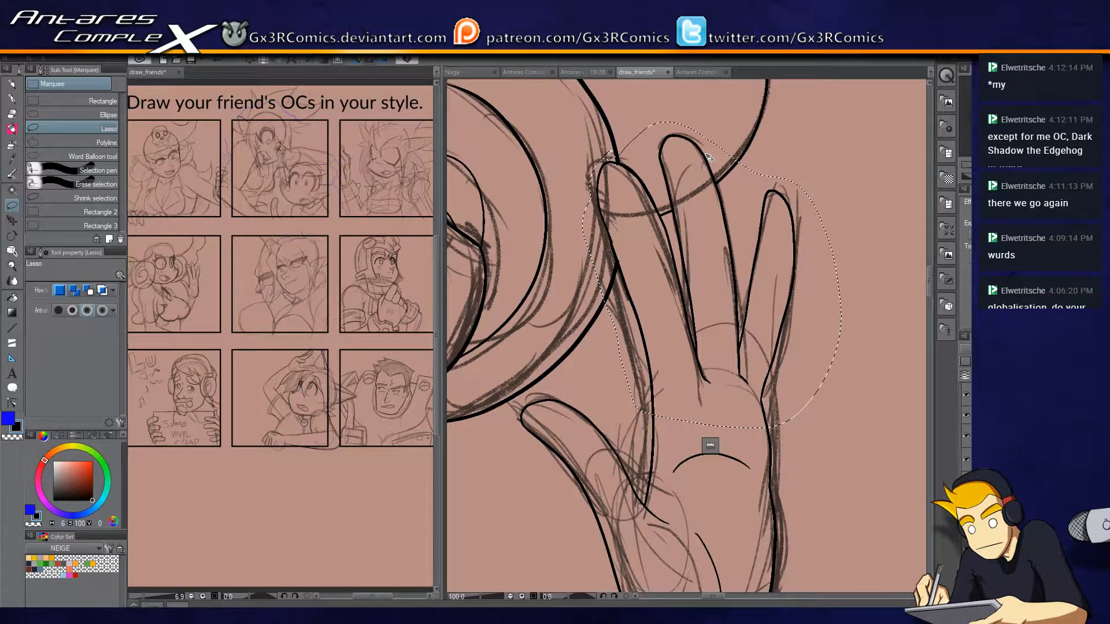
{"action": "key", "text": "ctrl+t"}
{"action": "left_click_drag", "start_coordinate": [712, 122], "coordinate": [712, 171]}
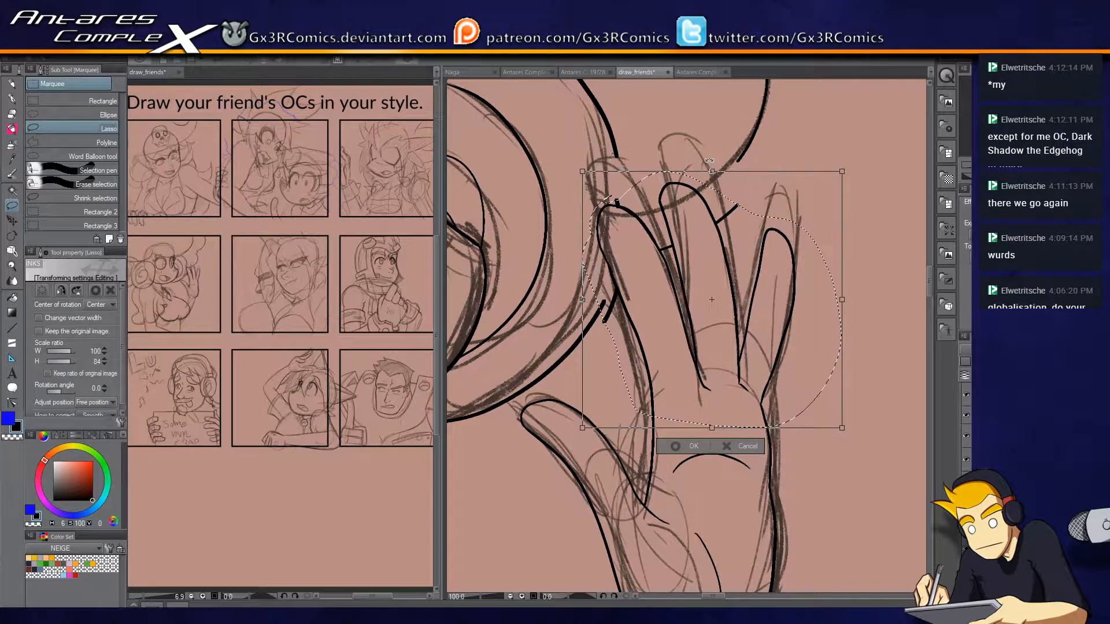
{"action": "key", "text": "Return"}
Erase the stray hair line fragments left around the shortened fingers.
{"action": "key", "text": "e"}
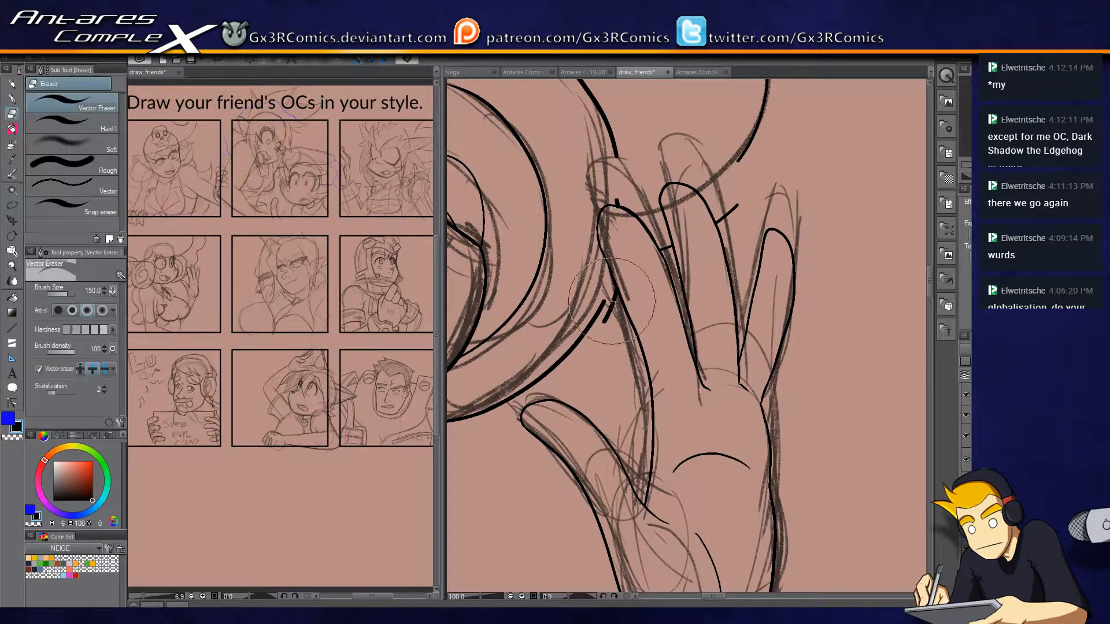
{"action": "left_click", "coordinate": [667, 245]}
{"action": "left_click", "coordinate": [728, 221]}
Extend the hair outlines to meet the shortened fingers and bridge the gap between them, trimming the overlaps.
{"action": "key", "text": "m"}
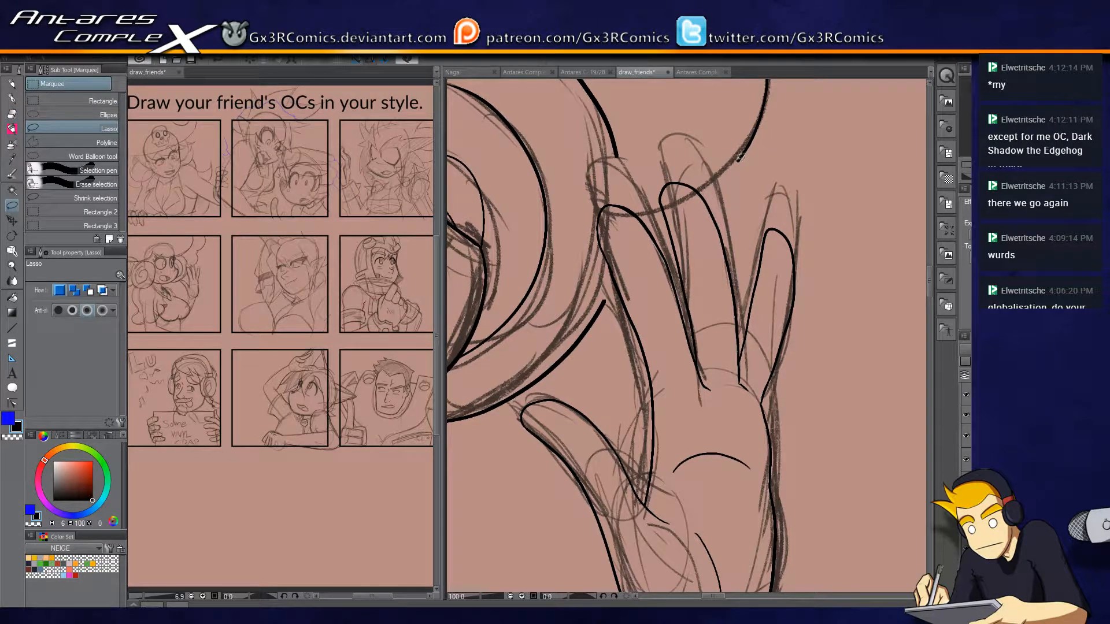
{"action": "key", "text": "e"}
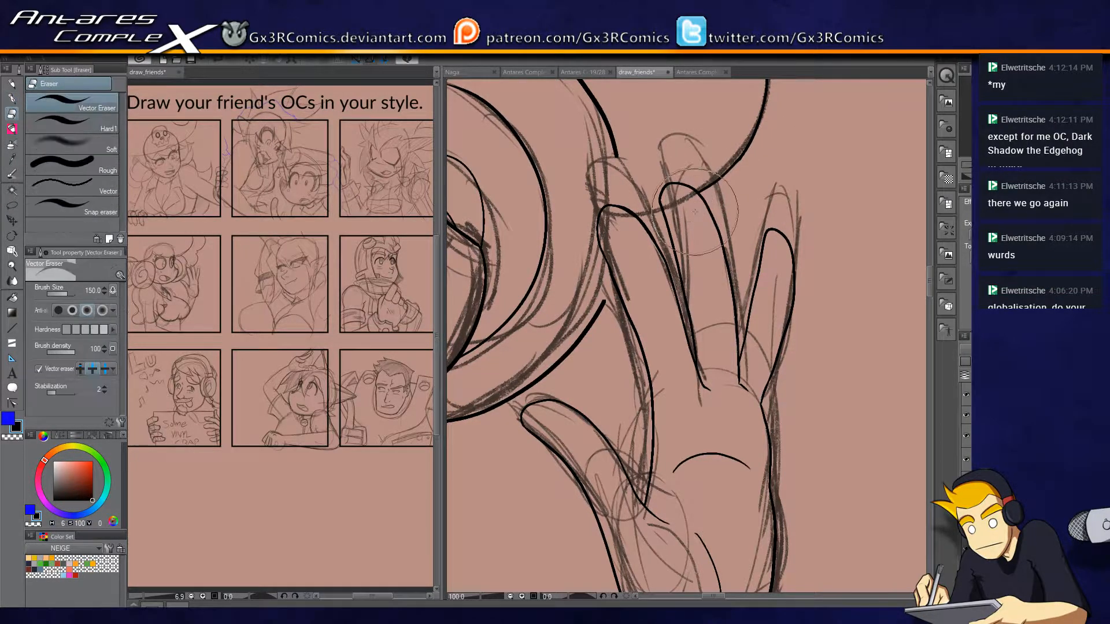
{"action": "key", "text": "p"}
{"action": "left_click_drag", "start_coordinate": [615, 150], "coordinate": [618, 234]}
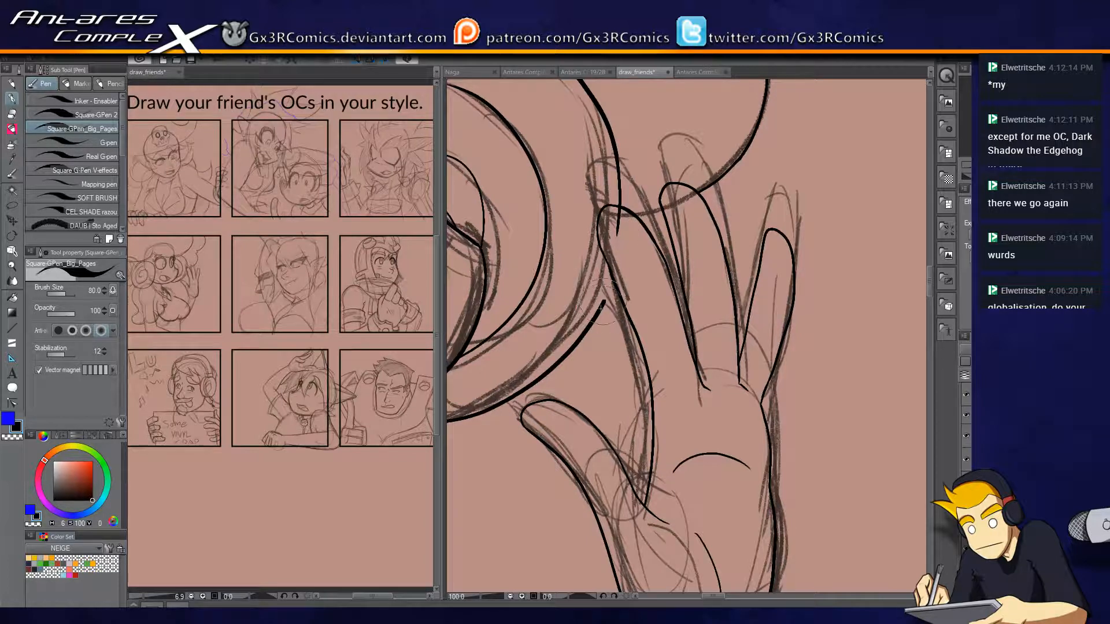
{"action": "left_click_drag", "start_coordinate": [607, 286], "coordinate": [685, 379]}
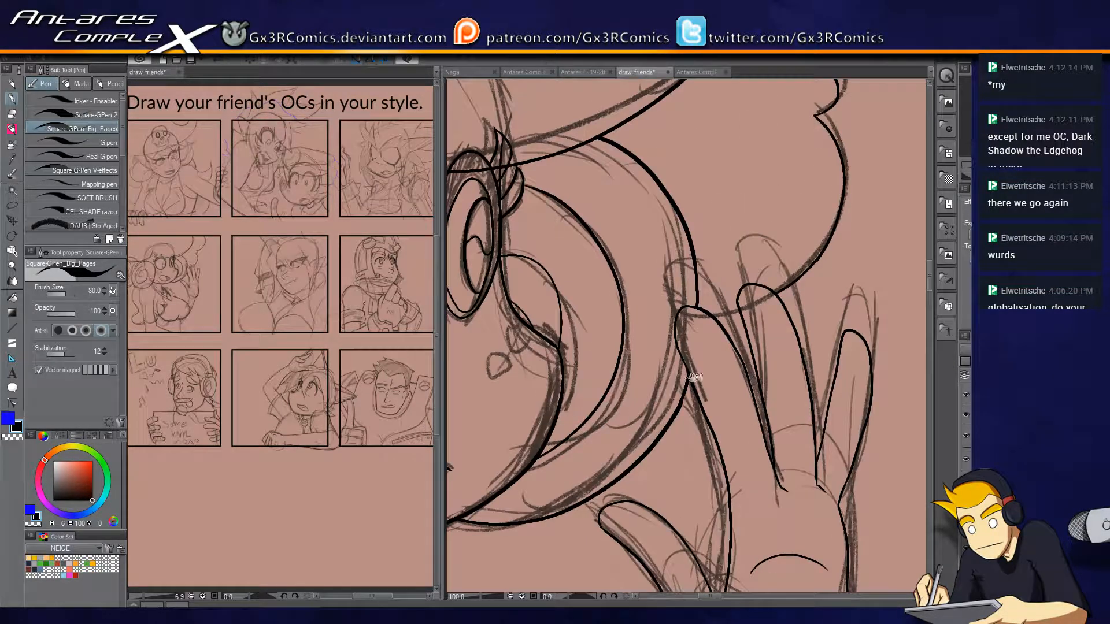
{"action": "key", "text": "e"}
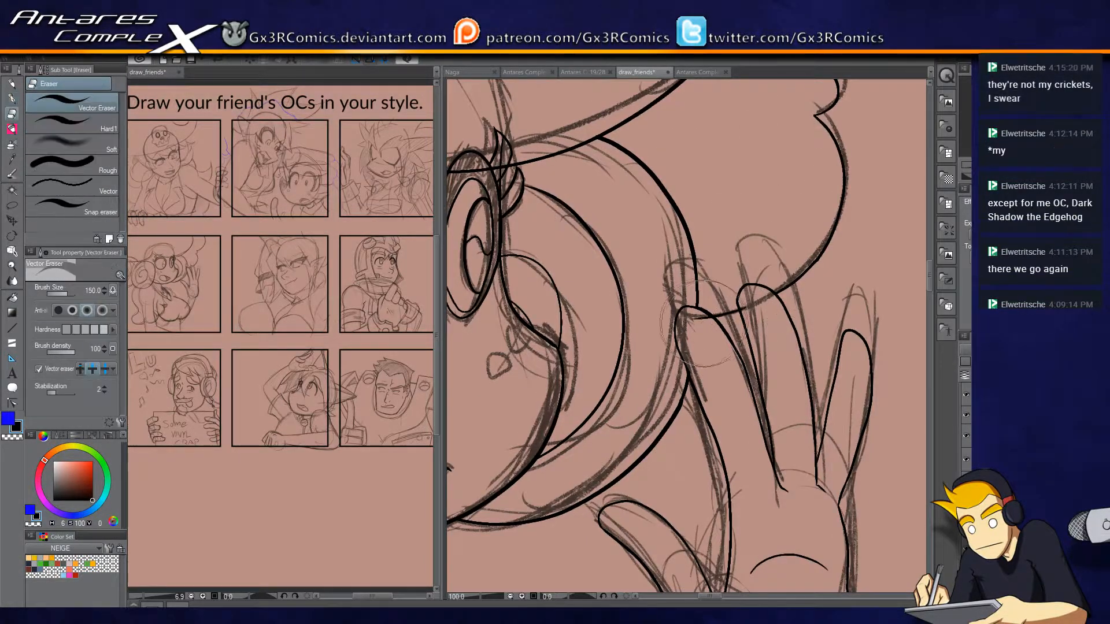
{"action": "key", "text": "p"}
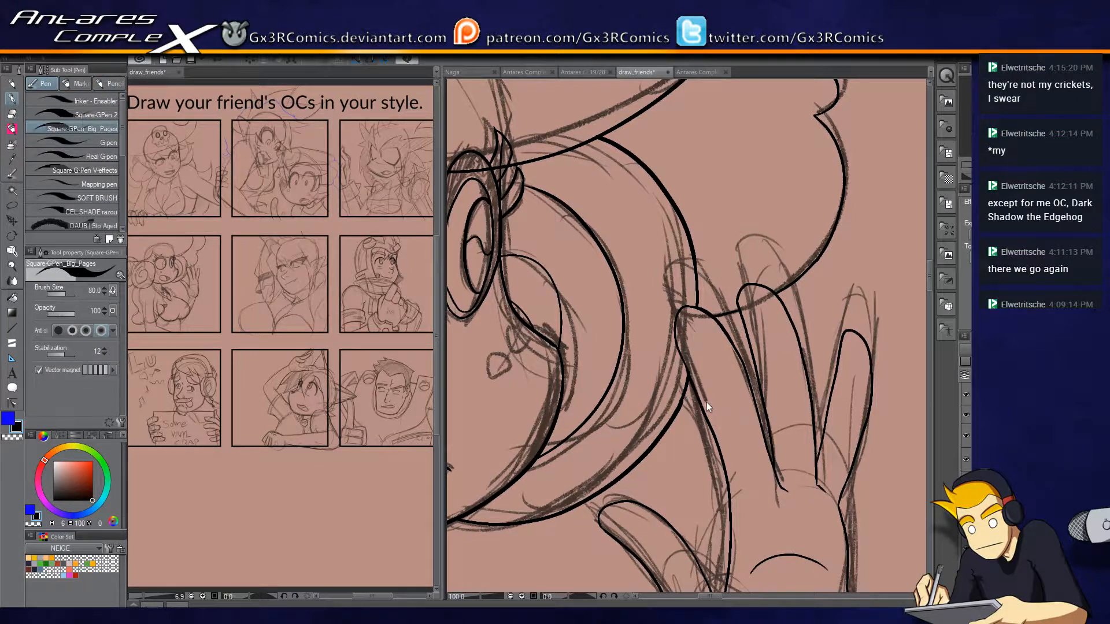
Trim the jaw line where it crosses past the neck line beside the near hair roll.
{"action": "key", "text": "ctrl+0"}
{"action": "scroll", "coordinate": [590, 285], "scroll_direction": "up", "scroll_amount": 7}
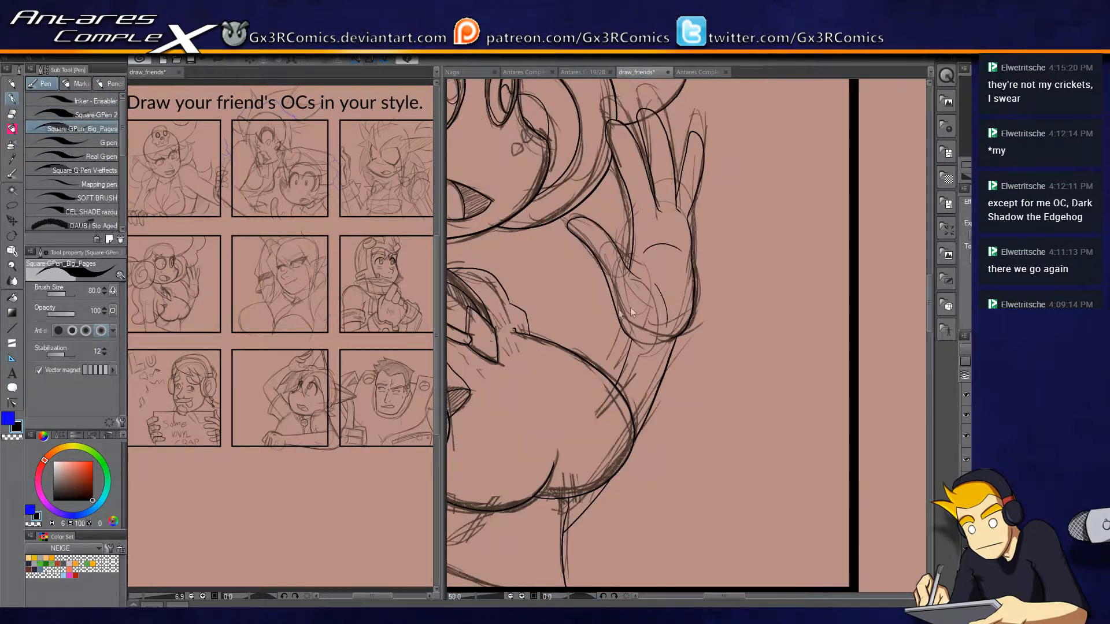
{"action": "left_click_drag", "start_coordinate": [563, 422], "coordinate": [814, 318]}
{"action": "mouse_move", "coordinate": [647, 354]}
{"action": "left_mouse_down"}
{"action": "mouse_move", "coordinate": [759, 374]}
{"action": "mouse_move", "coordinate": [757, 335]}
{"action": "left_mouse_up"}
{"action": "left_click_drag", "start_coordinate": [629, 202], "coordinate": [630, 252]}
{"action": "key", "text": "e"}
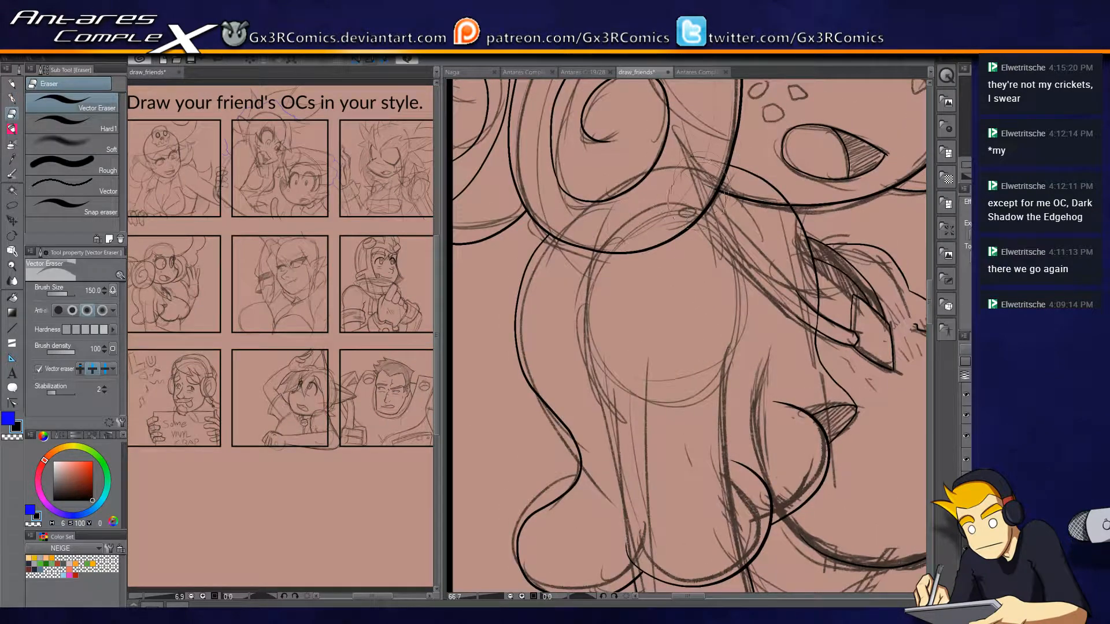
{"action": "left_click_drag", "start_coordinate": [702, 191], "coordinate": [593, 352]}
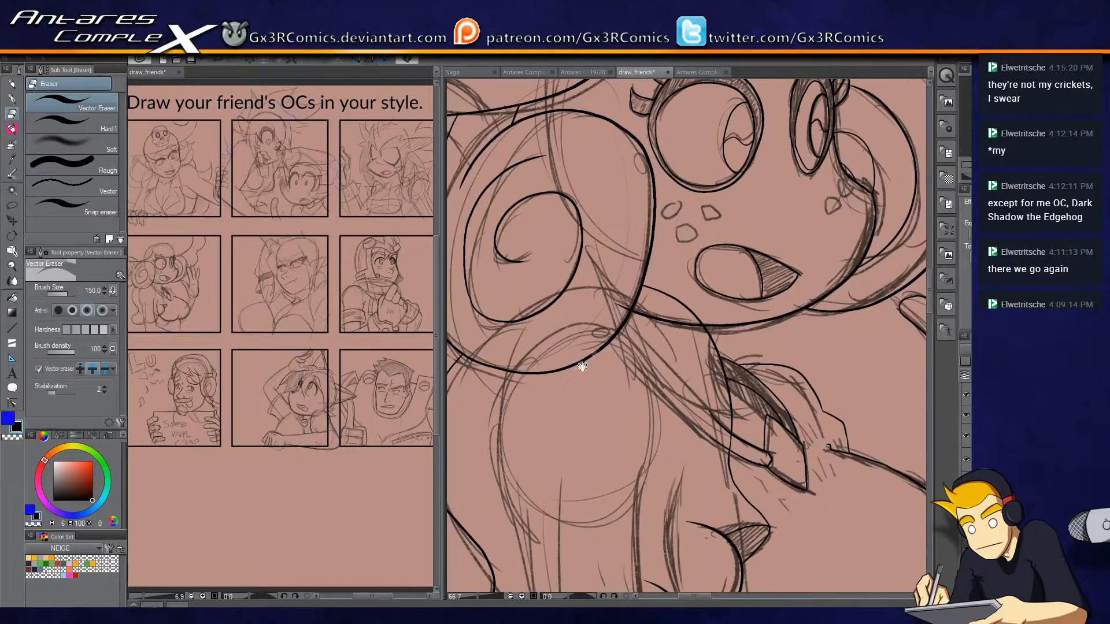
{"action": "left_click", "coordinate": [669, 317]}
{"action": "left_click_drag", "start_coordinate": [757, 326], "coordinate": [724, 263]}
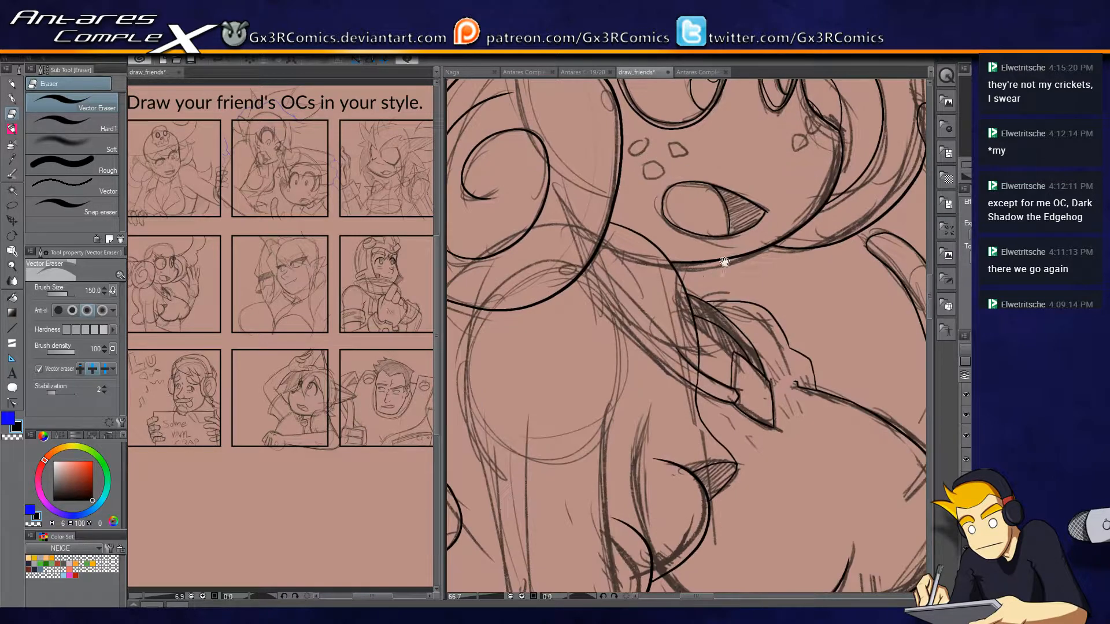
Ink the short fold lines above the neck band and trim the overlap at the neck line.
{"action": "scroll", "coordinate": [746, 325], "scroll_direction": "up", "scroll_amount": 4}
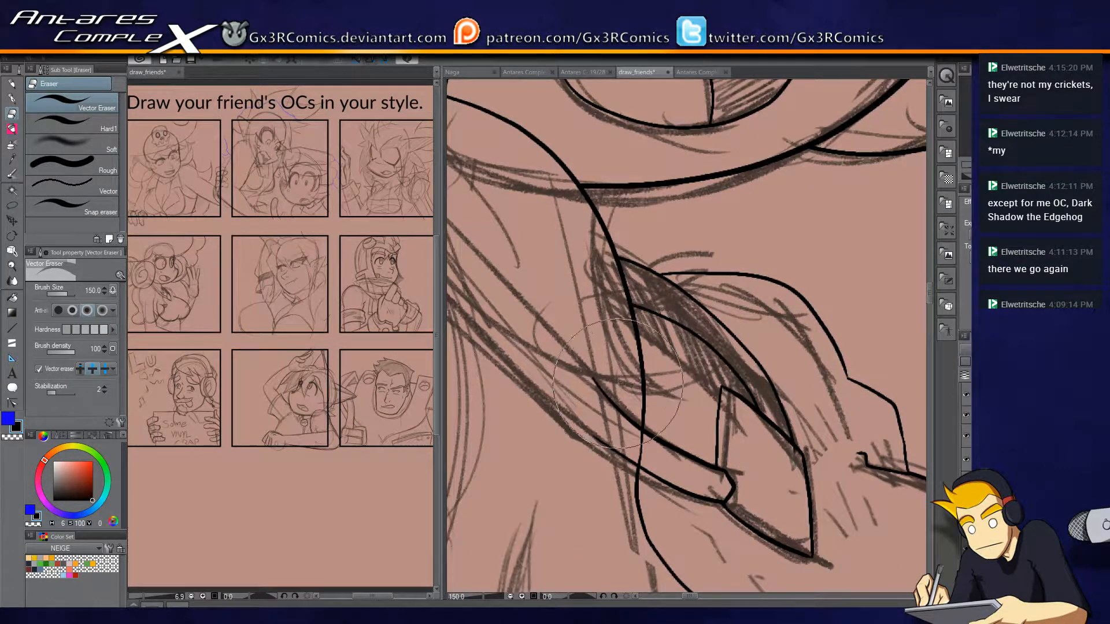
{"action": "key", "text": "p"}
{"action": "left_click_drag", "start_coordinate": [597, 374], "coordinate": [673, 411]}
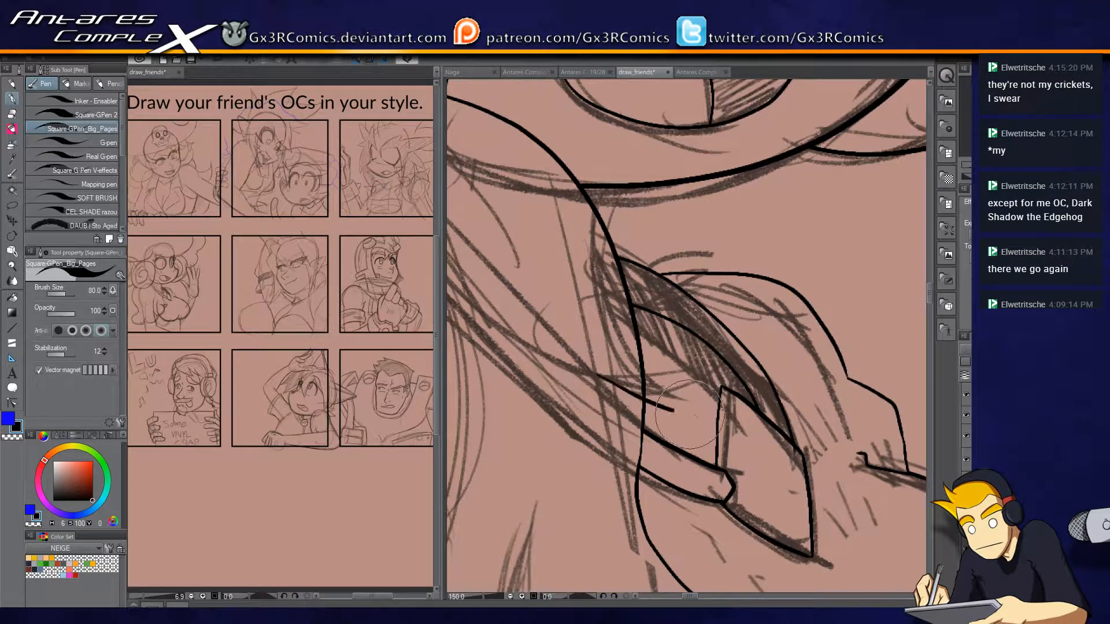
{"action": "key", "text": "ctrl+z"}
{"action": "left_click_drag", "start_coordinate": [580, 367], "coordinate": [673, 396]}
{"action": "key", "text": "e"}
{"action": "left_click", "coordinate": [598, 375]}
{"action": "key", "text": "p"}
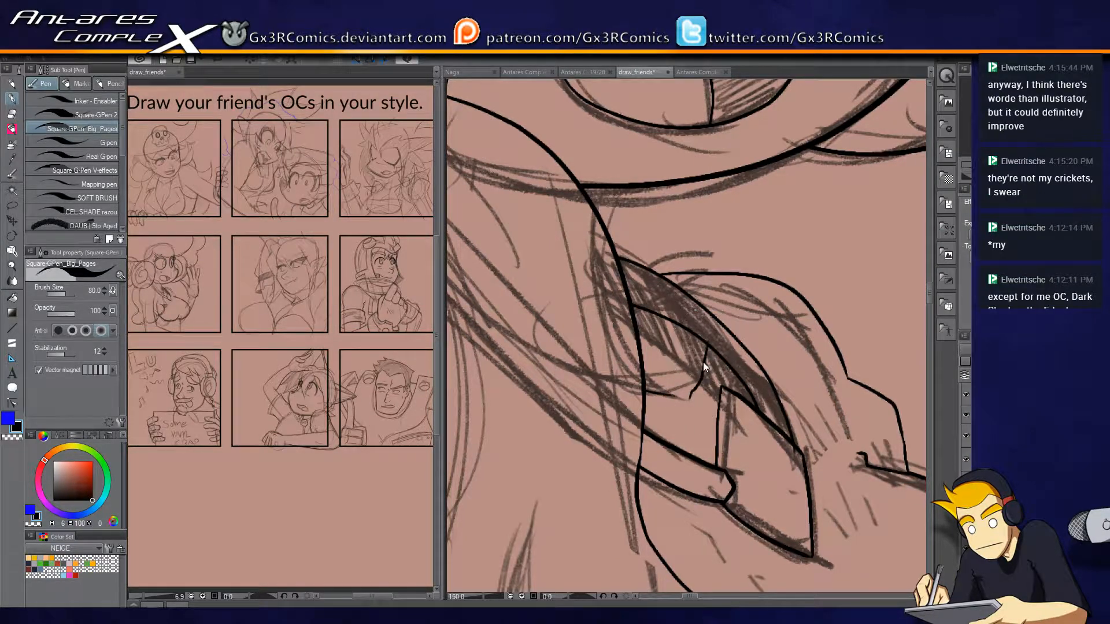
Ink the short fold line beside the hair outline near the waving woman's neck band and trim the overlapping fold end.
{"action": "mouse_move", "coordinate": [672, 396]}
{"action": "left_mouse_down"}
{"action": "mouse_move", "coordinate": [687, 408]}
{"action": "mouse_move", "coordinate": [710, 334]}
{"action": "mouse_move", "coordinate": [694, 335]}
{"action": "mouse_move", "coordinate": [644, 406]}
{"action": "left_mouse_up"}
{"action": "key", "text": "e"}
{"action": "left_click", "coordinate": [718, 334]}
{"action": "mouse_move", "coordinate": [841, 400]}
{"action": "left_mouse_down"}
{"action": "mouse_move", "coordinate": [801, 290]}
{"action": "mouse_move", "coordinate": [837, 311]}
{"action": "left_mouse_up"}
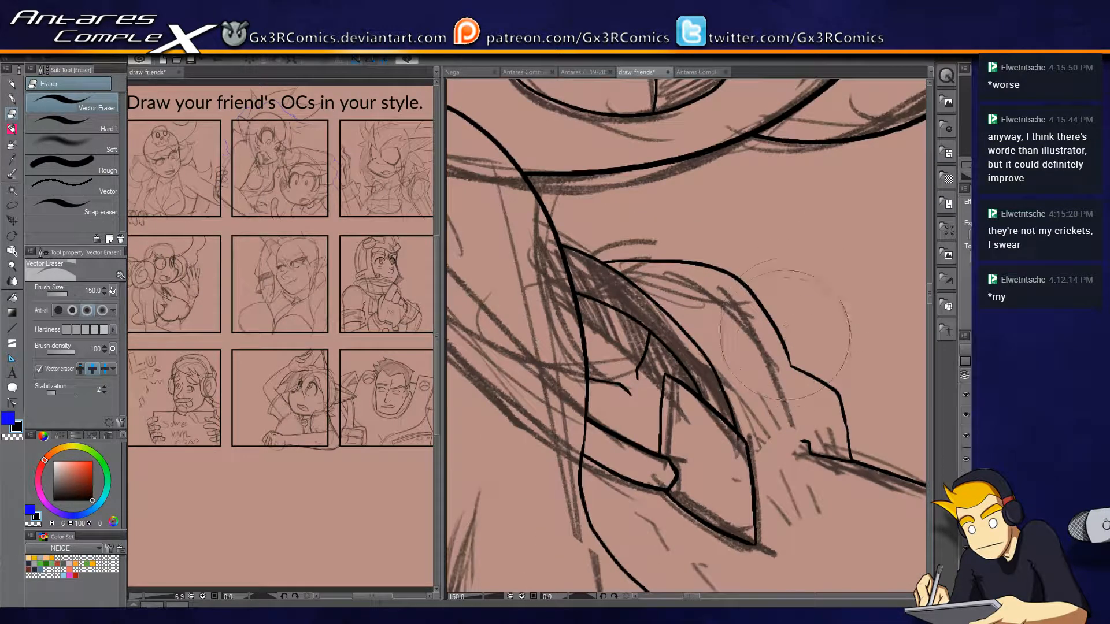
Replace the curve above the neck band with a higher, wider arc from the hair outline to the shoulder, trimming the overlap.
{"action": "key", "text": "p"}
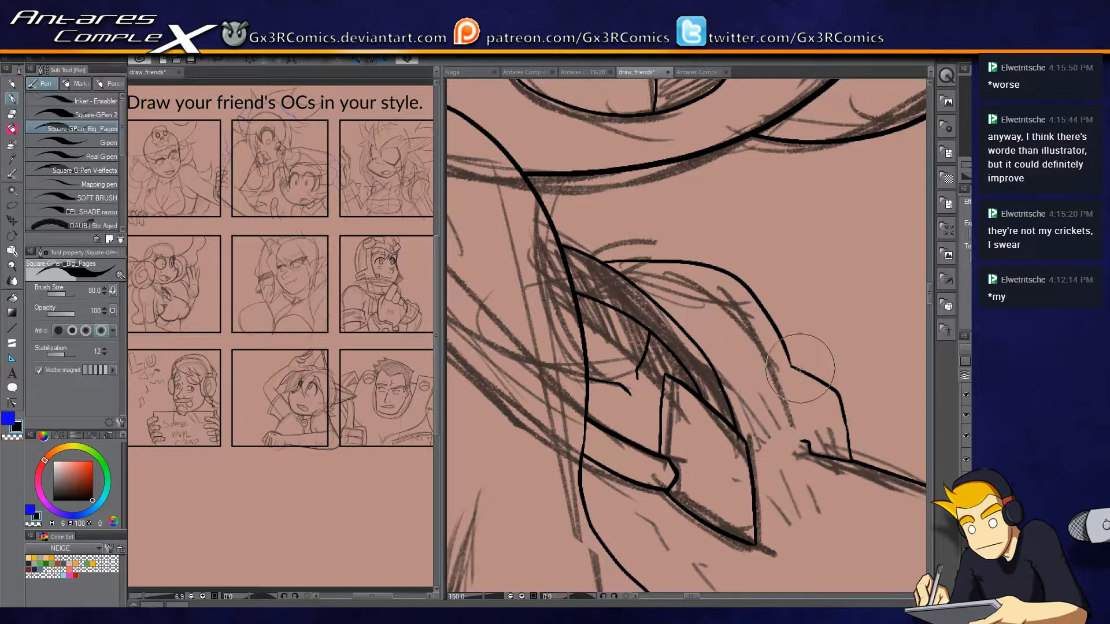
{"action": "mouse_move", "coordinate": [802, 381]}
{"action": "left_mouse_down"}
{"action": "mouse_move", "coordinate": [717, 223]}
{"action": "mouse_move", "coordinate": [526, 240]}
{"action": "left_mouse_up"}
{"action": "key", "text": "e"}
{"action": "left_click", "coordinate": [711, 315]}
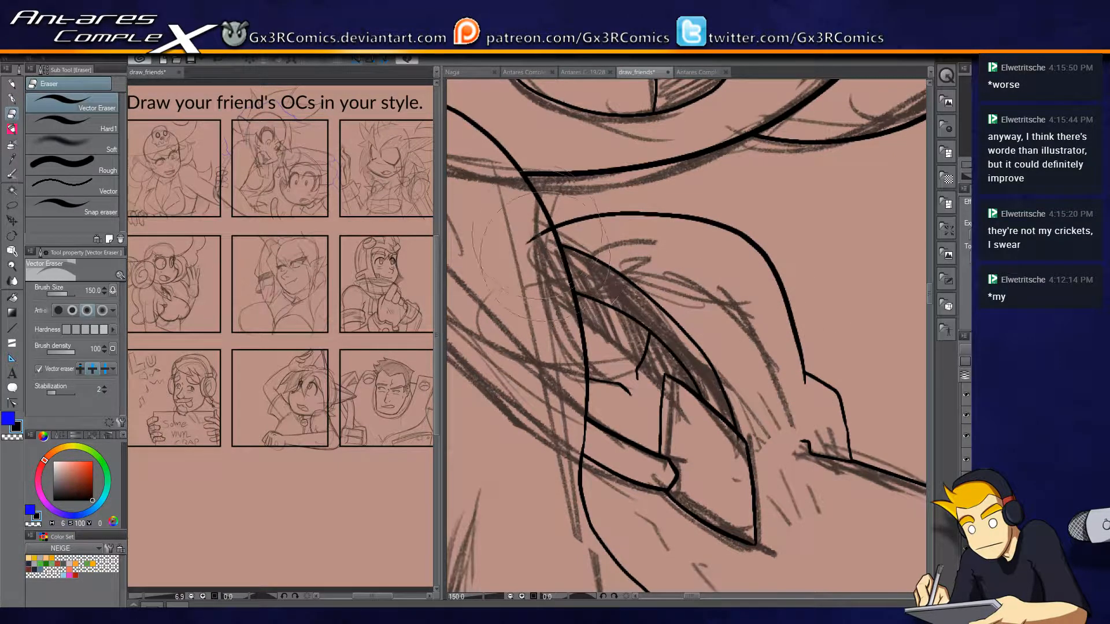
{"action": "key", "text": "p"}
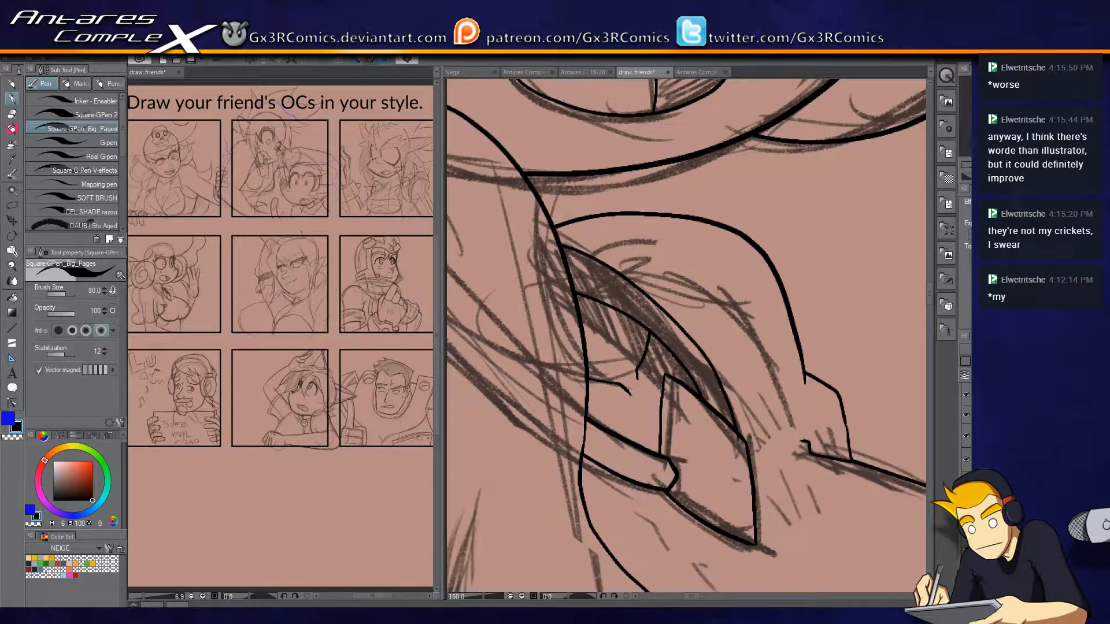
{"action": "left_click_drag", "start_coordinate": [671, 323], "coordinate": [708, 359]}
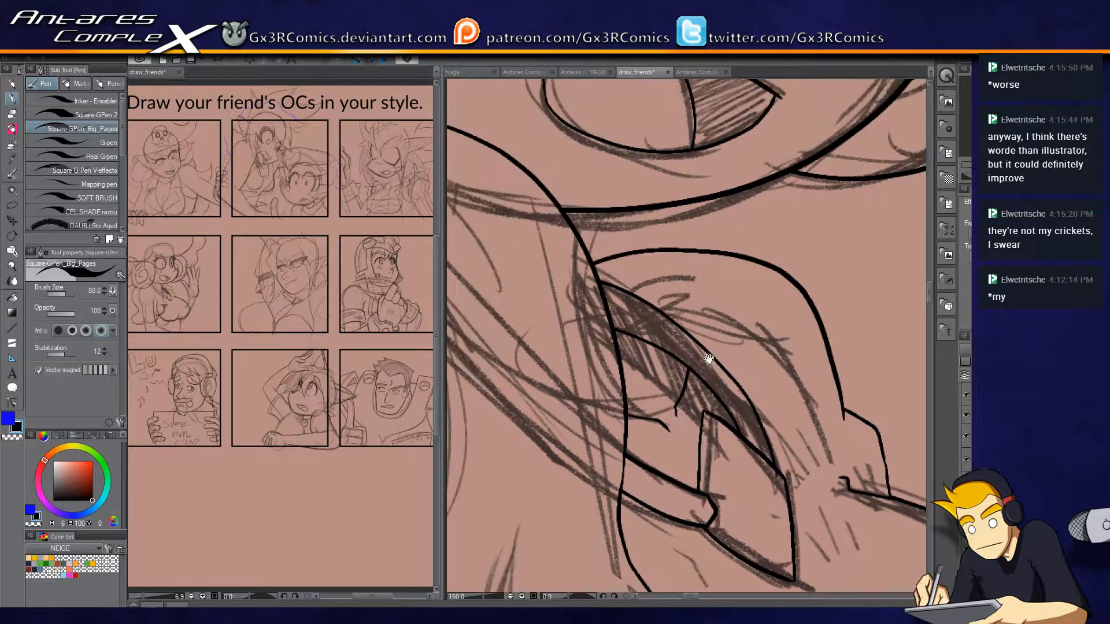
Ink the waving woman's waist line from the corner below her bust diagonally down past the panel's lower border.
{"action": "scroll", "coordinate": [703, 359], "scroll_direction": "down", "scroll_amount": 3}
{"action": "left_click_drag", "start_coordinate": [769, 444], "coordinate": [716, 350]}
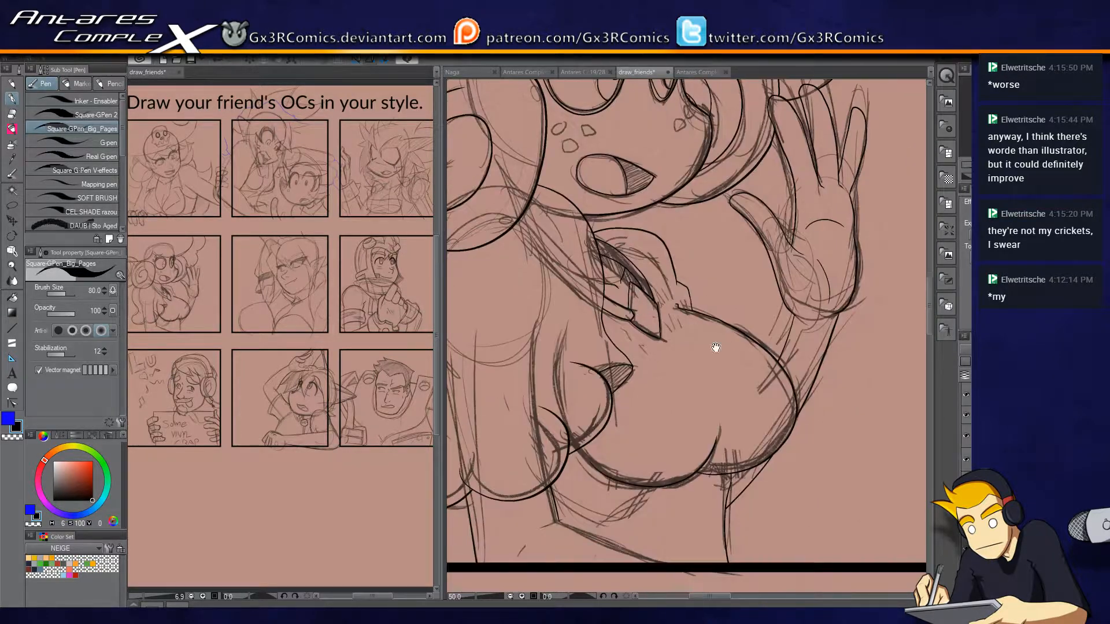
{"action": "left_click_drag", "start_coordinate": [800, 392], "coordinate": [770, 204]}
{"action": "left_click_drag", "start_coordinate": [618, 374], "coordinate": [763, 336]}
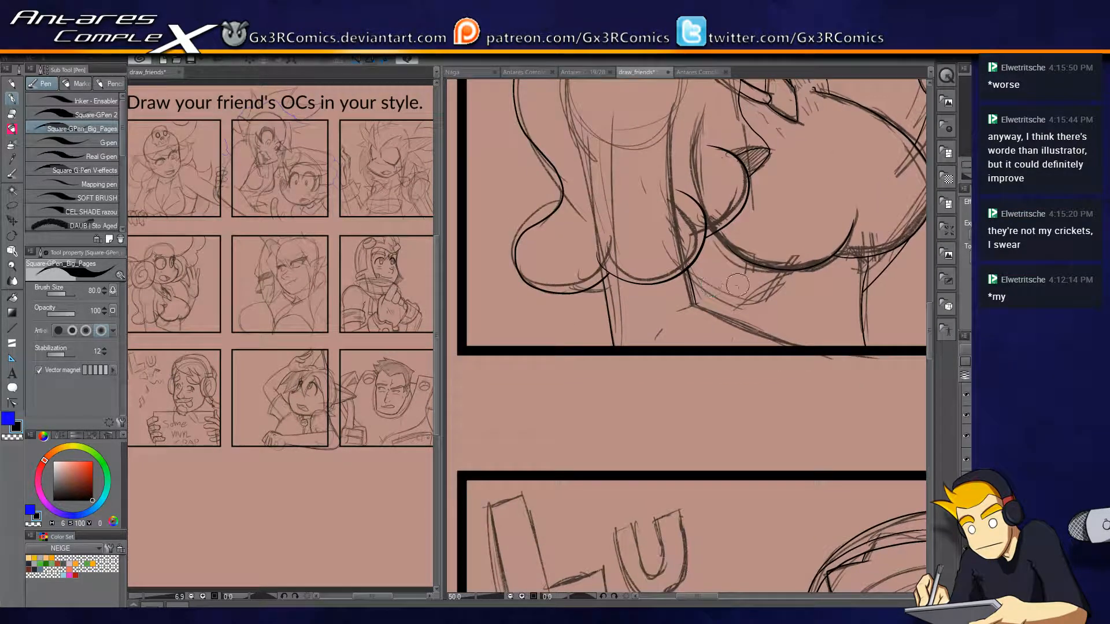
{"action": "scroll", "coordinate": [720, 296], "scroll_direction": "up", "scroll_amount": 2}
{"action": "left_click_drag", "start_coordinate": [674, 315], "coordinate": [870, 394]}
{"action": "key", "text": "ctrl+z"}
{"action": "left_click_drag", "start_coordinate": [674, 315], "coordinate": [892, 407]}
{"action": "key", "text": "ctrl+z"}
{"action": "left_click_drag", "start_coordinate": [674, 315], "coordinate": [901, 416]}
{"action": "mouse_move", "coordinate": [711, 319]}
{"action": "left_mouse_down"}
{"action": "mouse_move", "coordinate": [570, 226]}
{"action": "mouse_move", "coordinate": [723, 333]}
{"action": "left_mouse_up"}
{"action": "key", "text": "ctrl+z"}
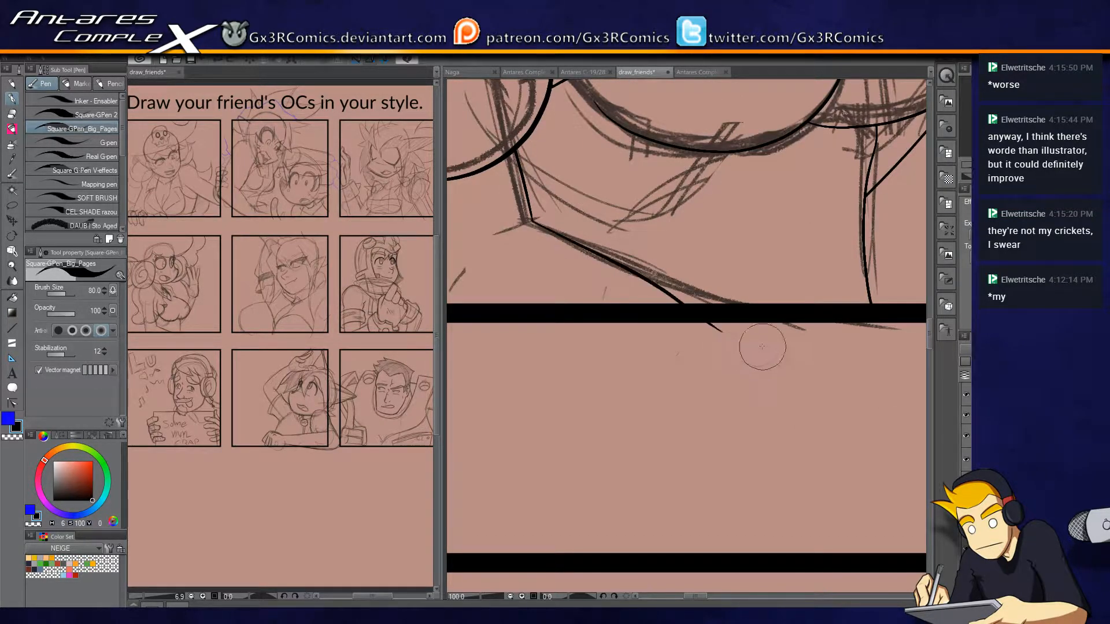
{"action": "key", "text": "ctrl+z"}
{"action": "mouse_move", "coordinate": [533, 221]}
{"action": "left_mouse_down"}
{"action": "mouse_move", "coordinate": [732, 301]}
{"action": "mouse_move", "coordinate": [596, 412]}
{"action": "left_mouse_up"}
Examine the neighbouring panels and the face sketch of the spiky-haired character in the top row's third panel.
{"action": "scroll", "coordinate": [739, 333], "scroll_direction": "down", "scroll_amount": 4}
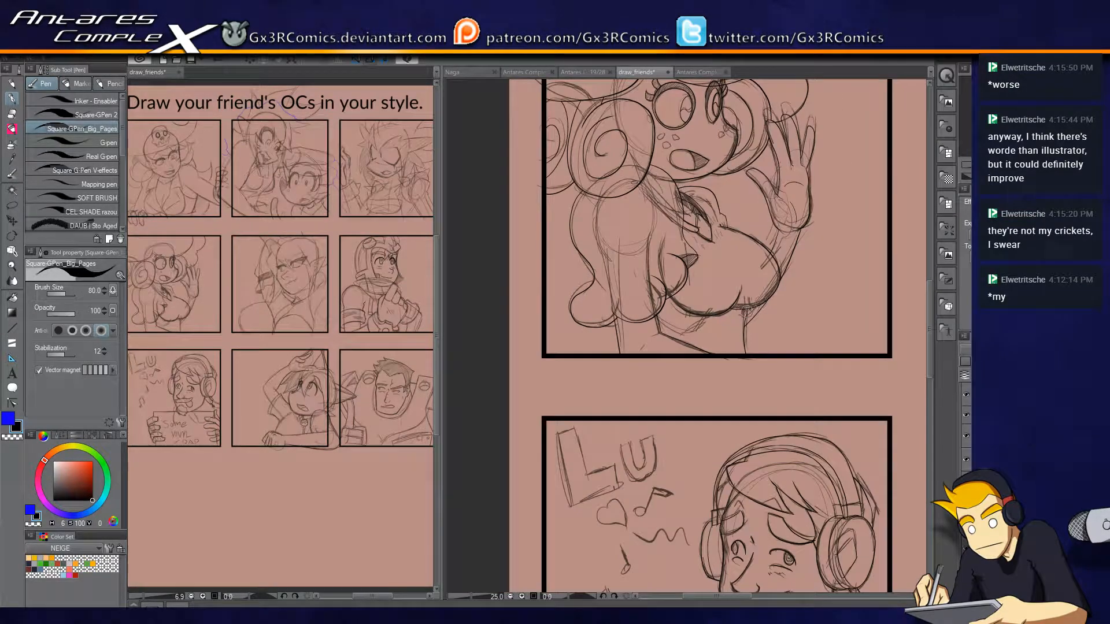
{"action": "left_click_drag", "start_coordinate": [728, 290], "coordinate": [602, 377]}
{"action": "left_click_drag", "start_coordinate": [679, 156], "coordinate": [651, 490]}
{"action": "left_click_drag", "start_coordinate": [739, 383], "coordinate": [541, 413]}
{"action": "left_click_drag", "start_coordinate": [920, 436], "coordinate": [731, 330]}
{"action": "left_click_drag", "start_coordinate": [838, 320], "coordinate": [825, 168]}
{"action": "left_click_drag", "start_coordinate": [867, 399], "coordinate": [736, 387]}
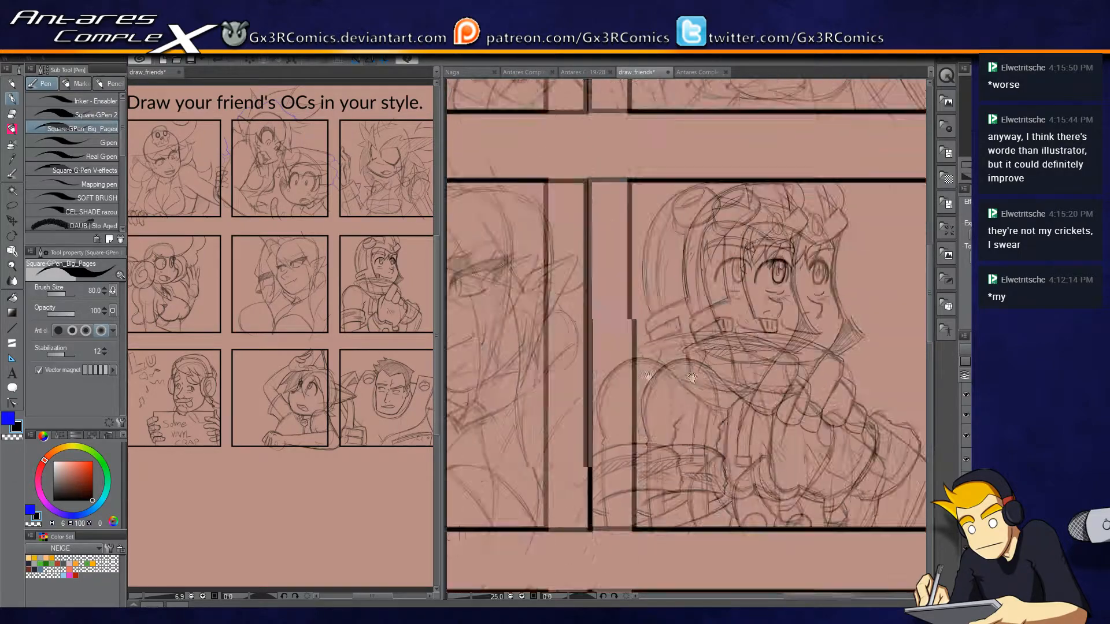
{"action": "left_click_drag", "start_coordinate": [688, 334], "coordinate": [678, 515]}
{"action": "left_click_drag", "start_coordinate": [692, 354], "coordinate": [607, 484]}
{"action": "scroll", "coordinate": [733, 260], "scroll_direction": "up", "scroll_amount": 4}
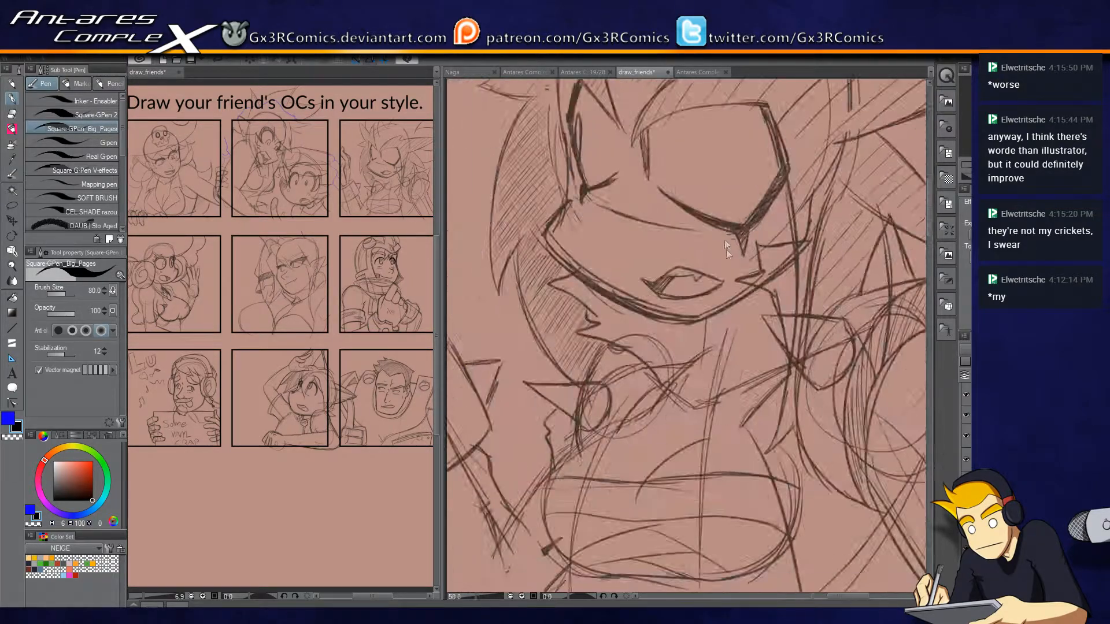
{"action": "left_click_drag", "start_coordinate": [621, 225], "coordinate": [841, 405]}
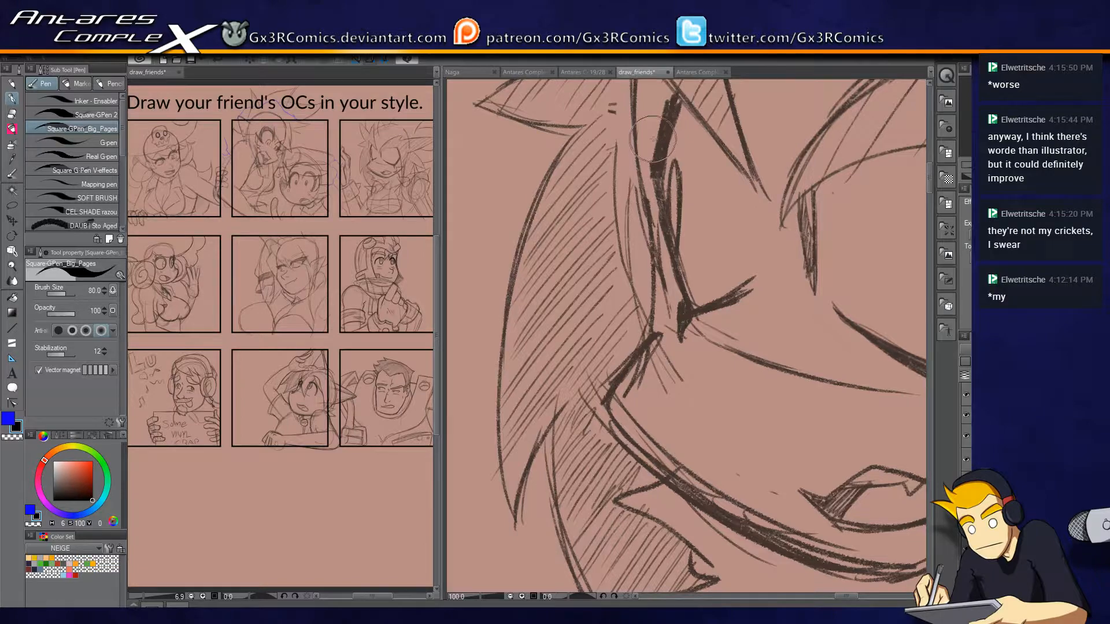
{"action": "scroll", "coordinate": [652, 138], "scroll_direction": "down", "scroll_amount": 2}
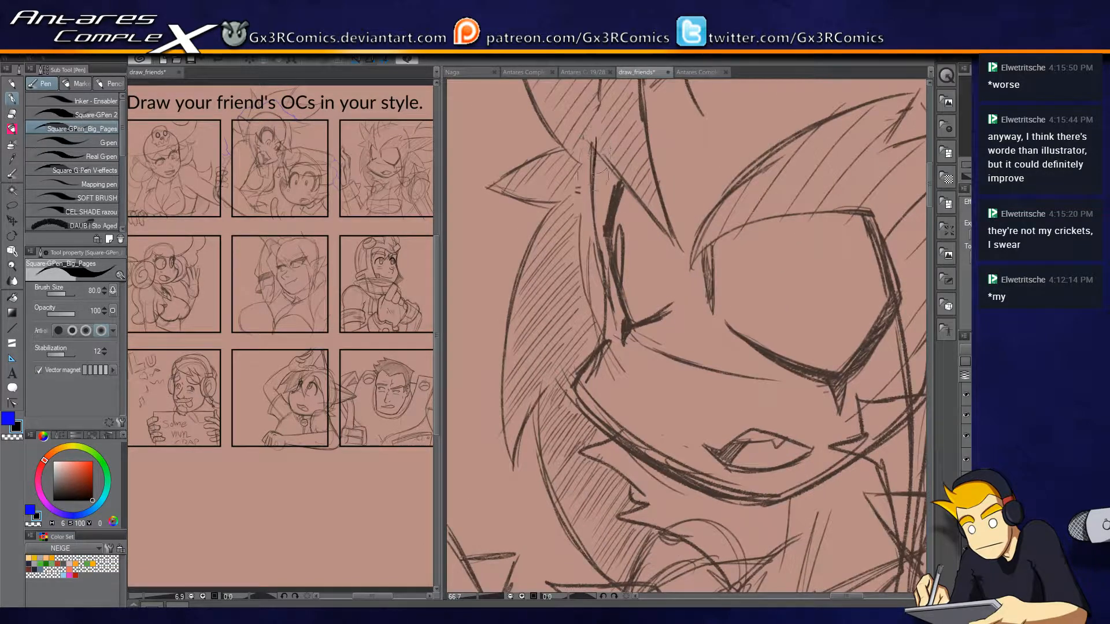
Ink the spiky-haired character's face outline from the forehead down the cheek and around the jaw.
{"action": "mouse_move", "coordinate": [611, 309]}
{"action": "left_mouse_down"}
{"action": "mouse_move", "coordinate": [618, 189]}
{"action": "mouse_move", "coordinate": [621, 370]}
{"action": "left_mouse_up"}
{"action": "key", "text": "ctrl+z"}
{"action": "scroll", "coordinate": [620, 190], "scroll_direction": "up", "scroll_amount": 1}
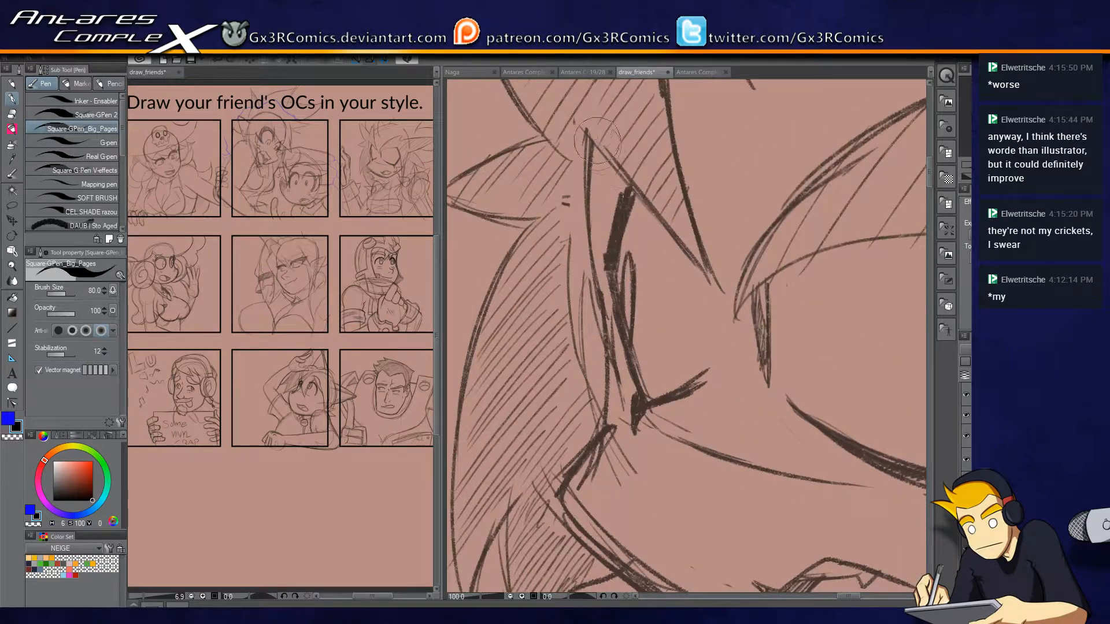
{"action": "left_click_drag", "start_coordinate": [587, 121], "coordinate": [605, 360]}
{"action": "key", "text": "ctrl+z"}
{"action": "mouse_move", "coordinate": [589, 129]}
{"action": "left_mouse_down"}
{"action": "mouse_move", "coordinate": [601, 393]}
{"action": "mouse_move", "coordinate": [558, 197]}
{"action": "mouse_move", "coordinate": [629, 368]}
{"action": "mouse_move", "coordinate": [713, 404]}
{"action": "left_mouse_up"}
{"action": "left_click_drag", "start_coordinate": [645, 348], "coordinate": [507, 283]}
{"action": "mouse_move", "coordinate": [561, 334]}
{"action": "left_mouse_down"}
{"action": "mouse_move", "coordinate": [630, 353]}
{"action": "mouse_move", "coordinate": [734, 318]}
{"action": "mouse_move", "coordinate": [870, 217]}
{"action": "left_mouse_up"}
Ink the spiky-haired character's open mouth with its pointed corner.
{"action": "left_click_drag", "start_coordinate": [662, 312], "coordinate": [717, 354]}
{"action": "mouse_move", "coordinate": [634, 303]}
{"action": "left_mouse_down"}
{"action": "mouse_move", "coordinate": [693, 293]}
{"action": "mouse_move", "coordinate": [804, 314]}
{"action": "left_mouse_up"}
{"action": "mouse_move", "coordinate": [634, 310]}
{"action": "left_mouse_down"}
{"action": "mouse_move", "coordinate": [671, 344]}
{"action": "mouse_move", "coordinate": [751, 336]}
{"action": "mouse_move", "coordinate": [793, 314]}
{"action": "mouse_move", "coordinate": [807, 399]}
{"action": "mouse_move", "coordinate": [640, 367]}
{"action": "left_mouse_up"}
Ink the thick lash outline of the eye nearest the cheek line, including its forked lower corner.
{"action": "left_click_drag", "start_coordinate": [605, 292], "coordinate": [666, 258]}
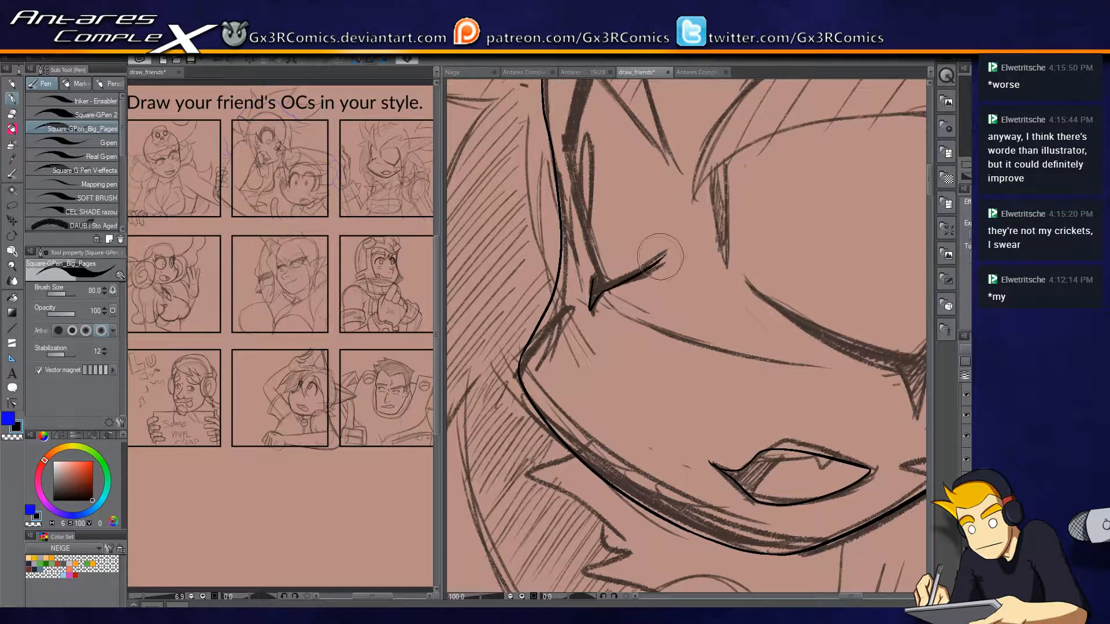
{"action": "left_click_drag", "start_coordinate": [595, 208], "coordinate": [600, 267]}
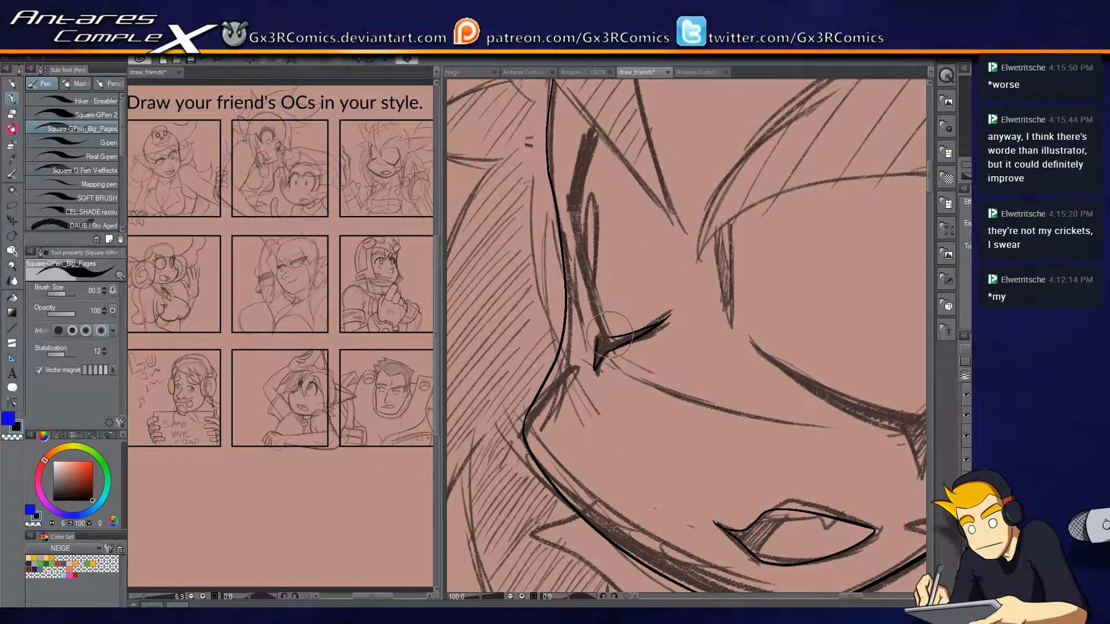
{"action": "left_click_drag", "start_coordinate": [612, 338], "coordinate": [576, 208]}
{"action": "key", "text": "ctrl+z"}
{"action": "mouse_move", "coordinate": [611, 305]}
{"action": "left_mouse_down"}
{"action": "mouse_move", "coordinate": [579, 208]}
{"action": "mouse_move", "coordinate": [602, 164]}
{"action": "left_mouse_up"}
{"action": "mouse_move", "coordinate": [598, 123]}
{"action": "left_mouse_down"}
{"action": "mouse_move", "coordinate": [569, 213]}
{"action": "mouse_move", "coordinate": [592, 297]}
{"action": "left_mouse_up"}
{"action": "scroll", "coordinate": [596, 295], "scroll_direction": "up", "scroll_amount": 1}
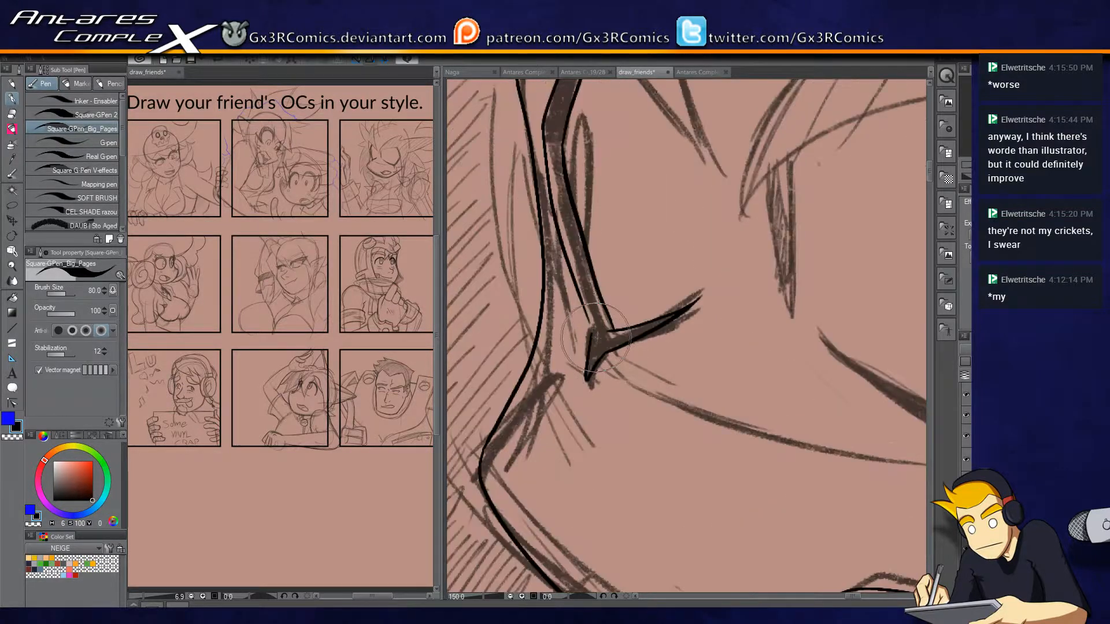
{"action": "key", "text": "e"}
{"action": "key", "text": "p"}
Ink the narrow oval iris against the inked lash line and trim its overlap.
{"action": "mouse_move", "coordinate": [582, 215]}
{"action": "left_mouse_down"}
{"action": "mouse_move", "coordinate": [561, 411]}
{"action": "mouse_move", "coordinate": [552, 335]}
{"action": "mouse_move", "coordinate": [547, 383]}
{"action": "left_mouse_up"}
{"action": "key", "text": "e"}
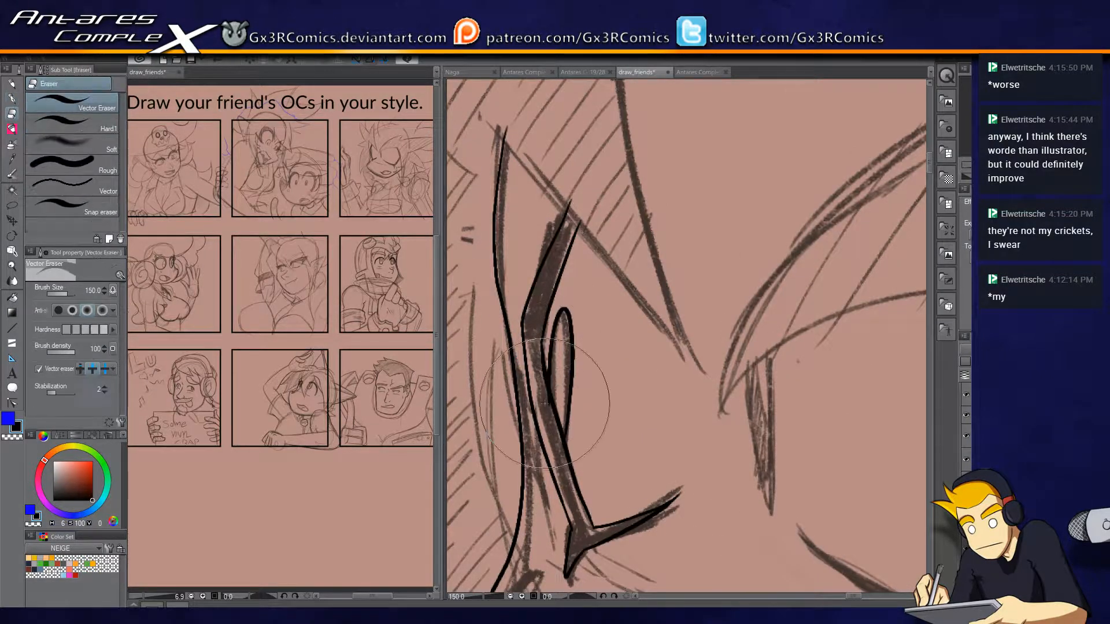
{"action": "key", "text": "p"}
Ink the lower diagonal edge of the hair spike above the eye and trim the lash lines crossing it.
{"action": "scroll", "coordinate": [598, 250], "scroll_direction": "down", "scroll_amount": 1}
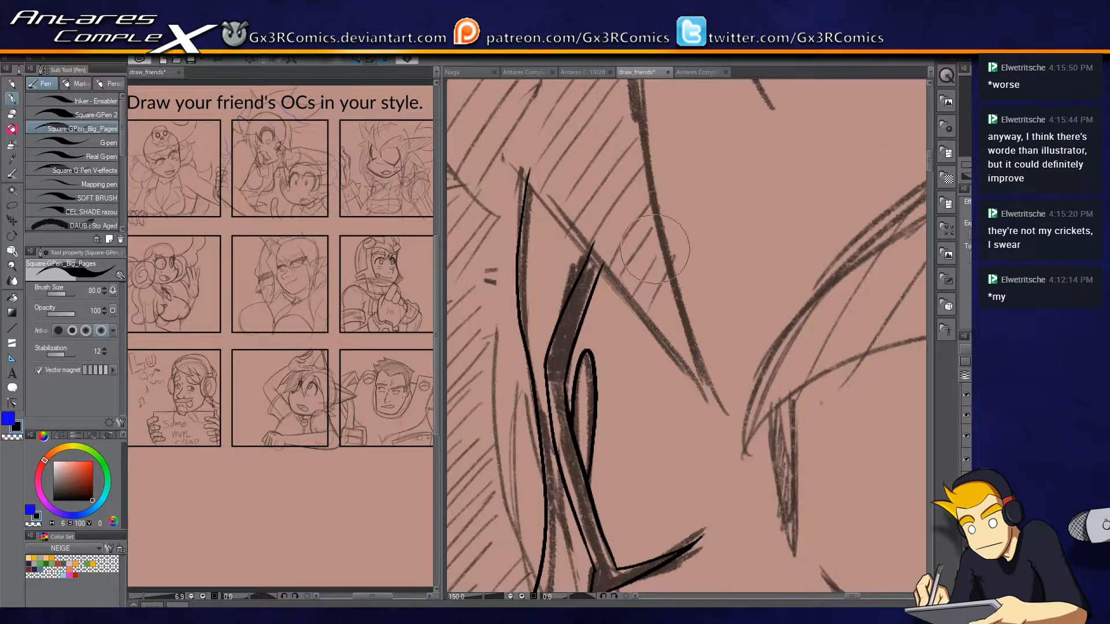
{"action": "scroll", "coordinate": [606, 206], "scroll_direction": "down", "scroll_amount": 1}
{"action": "left_click_drag", "start_coordinate": [538, 174], "coordinate": [685, 347]}
{"action": "key", "text": "e"}
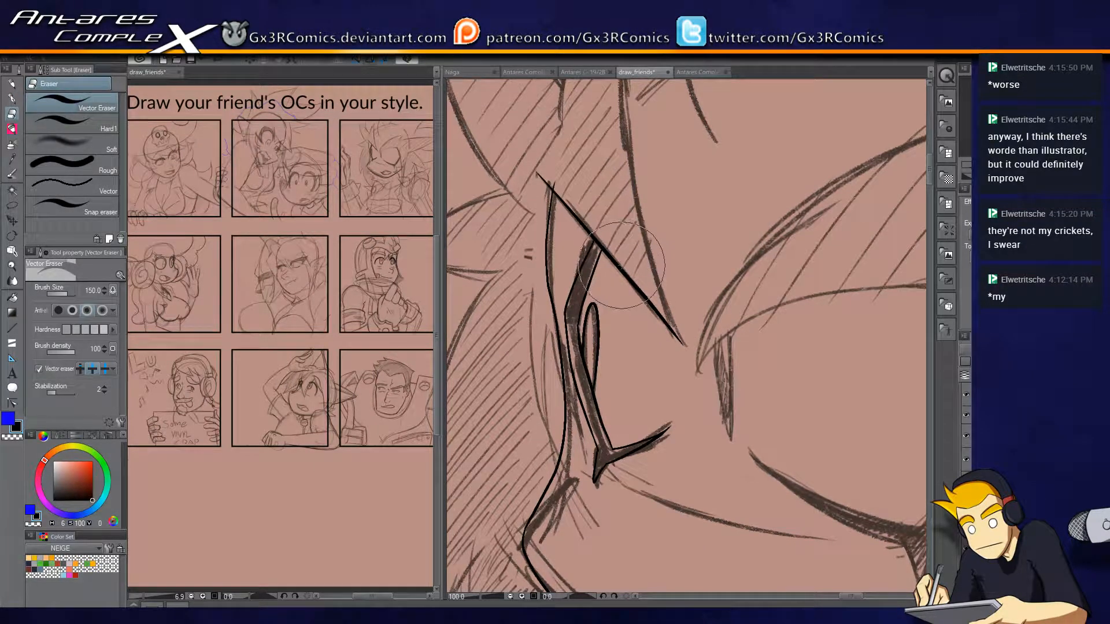
{"action": "key", "text": "p"}
Ink both long side edges of the tall hair spike above the eye and trim its upper tip.
{"action": "mouse_move", "coordinate": [676, 331]}
{"action": "left_mouse_down"}
{"action": "mouse_move", "coordinate": [697, 393]}
{"action": "mouse_move", "coordinate": [645, 124]}
{"action": "left_mouse_up"}
{"action": "left_click_drag", "start_coordinate": [637, 177], "coordinate": [657, 318]}
{"action": "key", "text": "ctrl+z"}
{"action": "mouse_move", "coordinate": [723, 544]}
{"action": "left_mouse_down"}
{"action": "mouse_move", "coordinate": [665, 307]}
{"action": "mouse_move", "coordinate": [665, 124]}
{"action": "left_mouse_up"}
{"action": "key", "text": "ctrl+z"}
{"action": "mouse_move", "coordinate": [723, 543]}
{"action": "left_mouse_down"}
{"action": "mouse_move", "coordinate": [671, 133]}
{"action": "mouse_move", "coordinate": [599, 330]}
{"action": "left_mouse_up"}
{"action": "left_click_drag", "start_coordinate": [594, 283], "coordinate": [619, 309]}
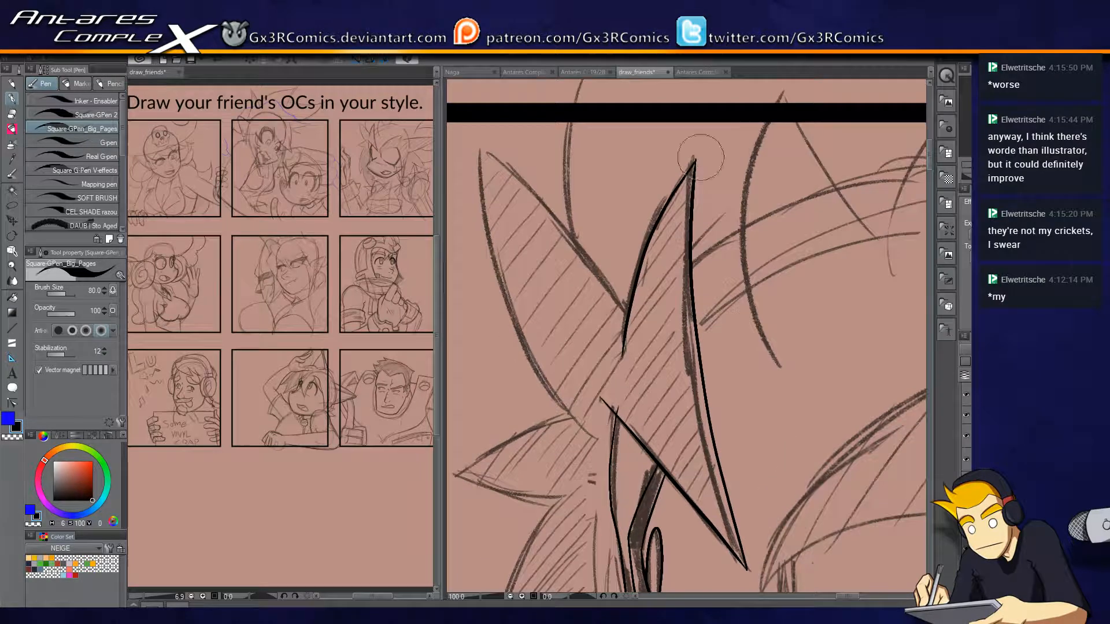
{"action": "key", "text": "e"}
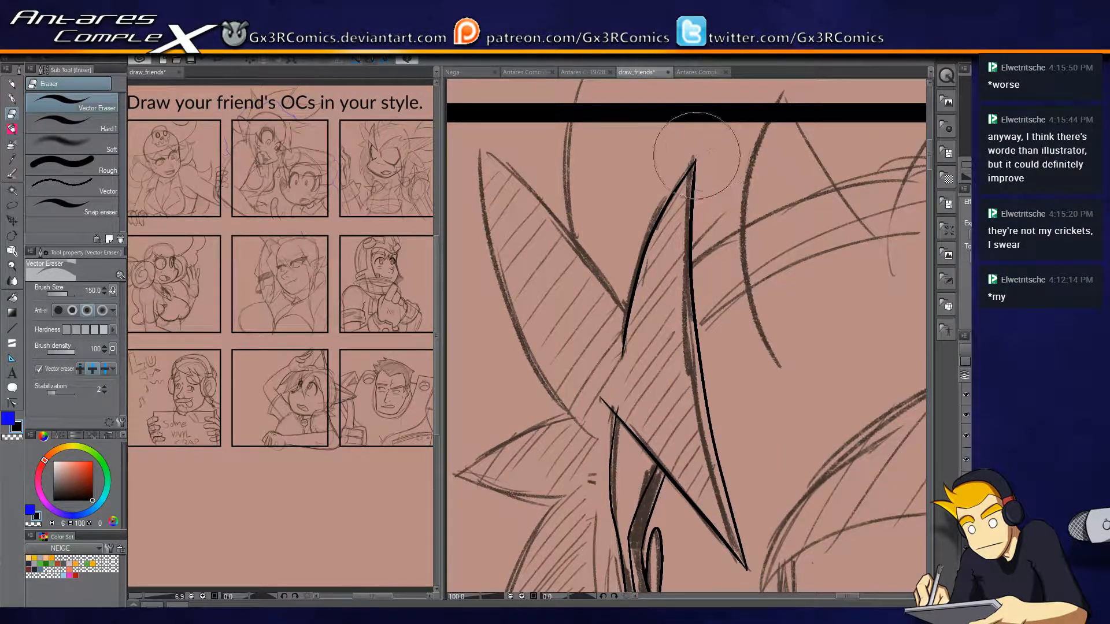
{"action": "key", "text": "p"}
Ink both edges of the outer hair spike beside the tall one, trimming its tip and the crossing at its base.
{"action": "mouse_move", "coordinate": [645, 331]}
{"action": "left_mouse_down"}
{"action": "mouse_move", "coordinate": [554, 203]}
{"action": "mouse_move", "coordinate": [468, 132]}
{"action": "left_mouse_up"}
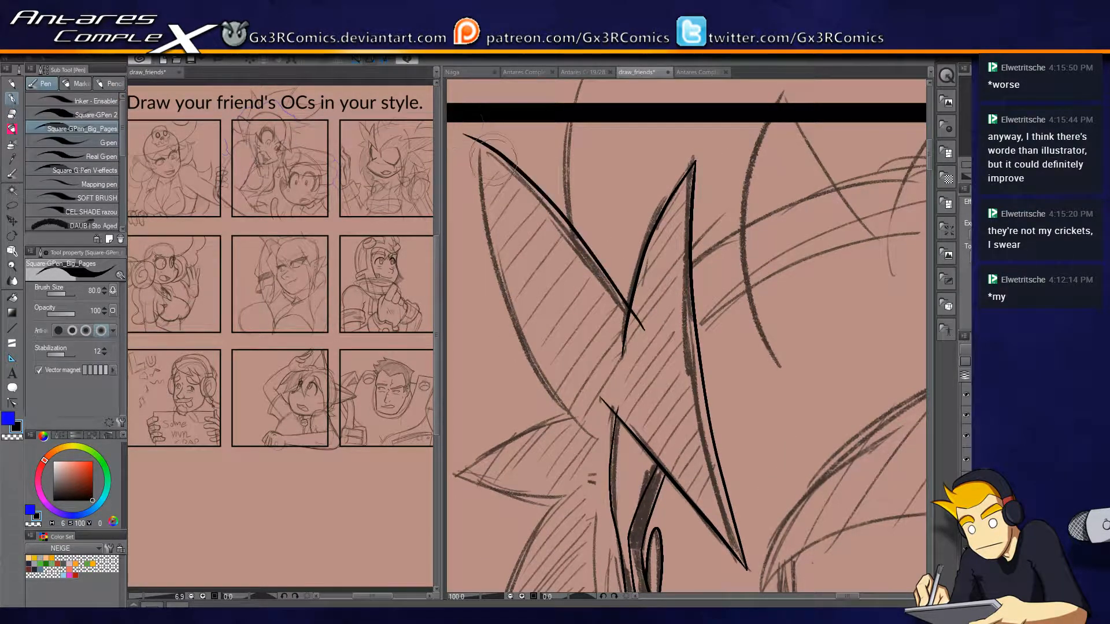
{"action": "key", "text": "ctrl+z"}
{"action": "left_click_drag", "start_coordinate": [657, 362], "coordinate": [474, 152]}
{"action": "key", "text": "ctrl+z"}
{"action": "mouse_move", "coordinate": [652, 351]}
{"action": "left_mouse_down"}
{"action": "mouse_move", "coordinate": [607, 271]}
{"action": "mouse_move", "coordinate": [473, 149]}
{"action": "mouse_move", "coordinate": [494, 242]}
{"action": "mouse_move", "coordinate": [594, 434]}
{"action": "left_mouse_up"}
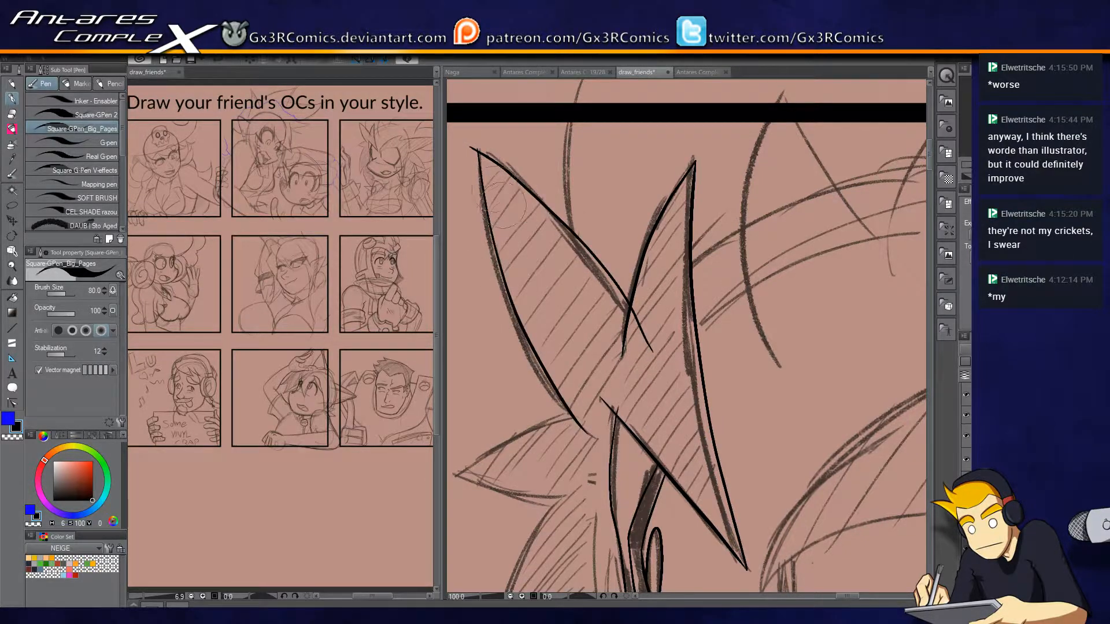
{"action": "key", "text": "e"}
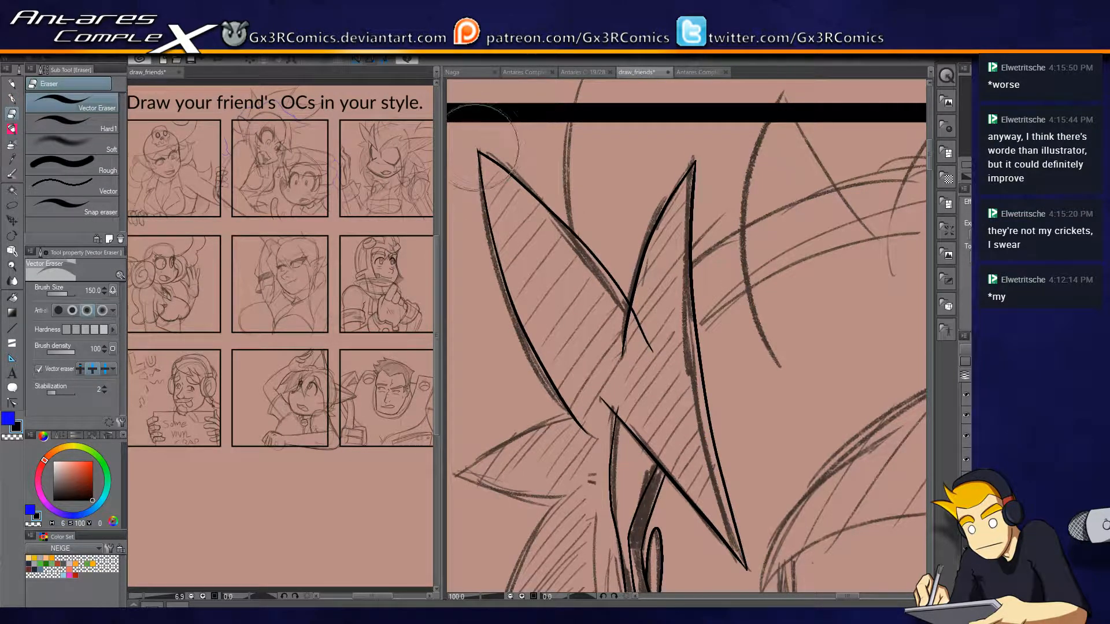
{"action": "key", "text": "p"}
{"action": "key", "text": "e"}
{"action": "left_click", "coordinate": [648, 333]}
Ink the small sideways hair spike below the outer spike and trim its stray line ends.
{"action": "key", "text": "p"}
{"action": "mouse_move", "coordinate": [613, 441]}
{"action": "left_mouse_down"}
{"action": "mouse_move", "coordinate": [636, 280]}
{"action": "mouse_move", "coordinate": [669, 217]}
{"action": "mouse_move", "coordinate": [513, 252]}
{"action": "left_mouse_up"}
{"action": "key", "text": "ctrl+z"}
{"action": "mouse_move", "coordinate": [645, 184]}
{"action": "left_mouse_down"}
{"action": "mouse_move", "coordinate": [590, 196]}
{"action": "mouse_move", "coordinate": [513, 253]}
{"action": "mouse_move", "coordinate": [579, 274]}
{"action": "left_mouse_up"}
{"action": "key", "text": "e"}
{"action": "left_click", "coordinate": [645, 207]}
{"action": "key", "text": "p"}
{"action": "mouse_move", "coordinate": [609, 329]}
{"action": "left_mouse_down"}
{"action": "mouse_move", "coordinate": [654, 129]}
{"action": "mouse_move", "coordinate": [629, 209]}
{"action": "left_mouse_up"}
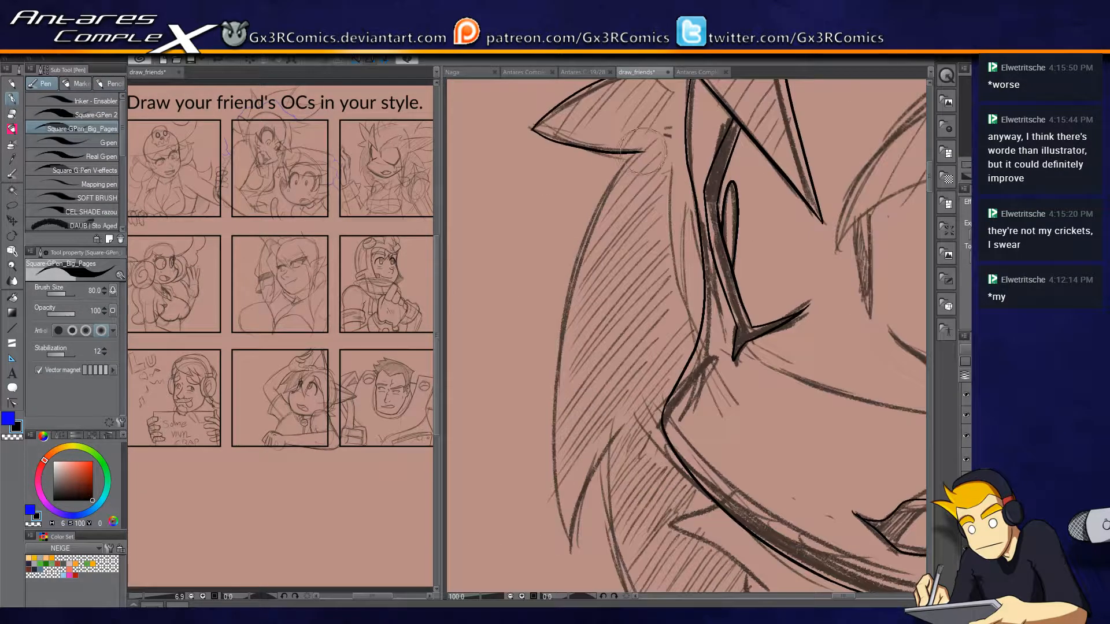
Ink the long outer edge and pointed tip of the hair behind the cheek, plus the curved lock beneath it.
{"action": "left_click_drag", "start_coordinate": [688, 147], "coordinate": [605, 235]}
{"action": "left_click_drag", "start_coordinate": [600, 308], "coordinate": [666, 204]}
{"action": "mouse_move", "coordinate": [642, 100]}
{"action": "left_mouse_down"}
{"action": "mouse_move", "coordinate": [572, 209]}
{"action": "mouse_move", "coordinate": [558, 549]}
{"action": "left_mouse_up"}
{"action": "key", "text": "e"}
{"action": "left_click", "coordinate": [617, 126]}
{"action": "key", "text": "p"}
{"action": "left_click_drag", "start_coordinate": [559, 550], "coordinate": [599, 407]}
{"action": "mouse_move", "coordinate": [625, 455]}
{"action": "left_mouse_down"}
{"action": "mouse_move", "coordinate": [595, 352]}
{"action": "mouse_move", "coordinate": [588, 263]}
{"action": "left_mouse_up"}
{"action": "left_click_drag", "start_coordinate": [548, 193], "coordinate": [680, 524]}
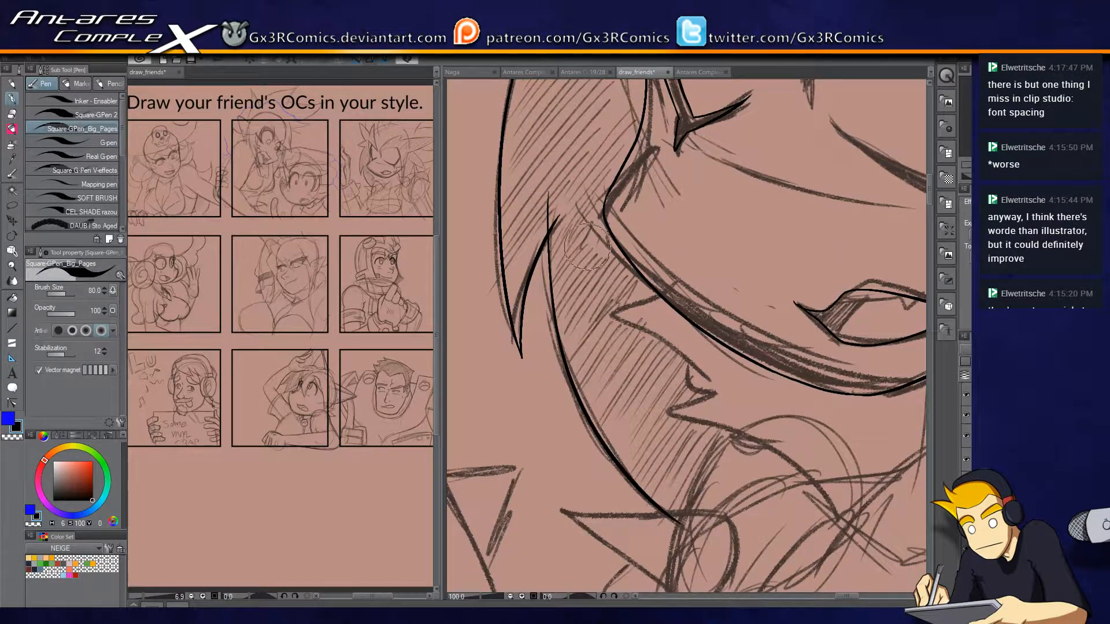
Ink the cone-shaped spike with its rounded base below the hair lock and trim the stray end at its point.
{"action": "left_click_drag", "start_coordinate": [695, 401], "coordinate": [668, 208]}
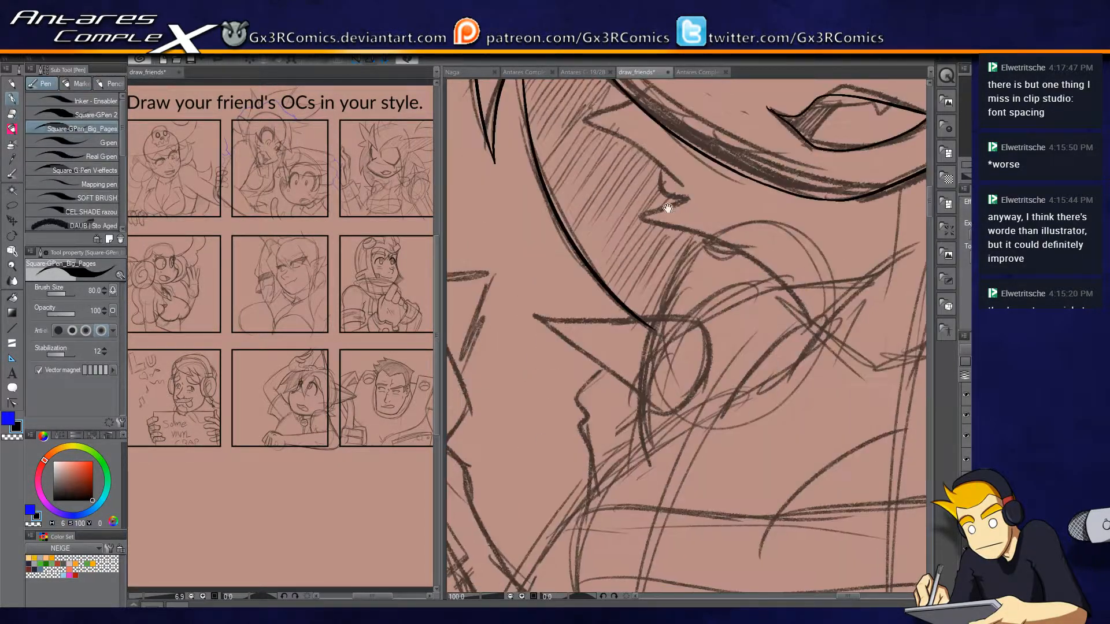
{"action": "scroll", "coordinate": [695, 381], "scroll_direction": "up", "scroll_amount": 1}
{"action": "left_click_drag", "start_coordinate": [587, 331], "coordinate": [669, 273]}
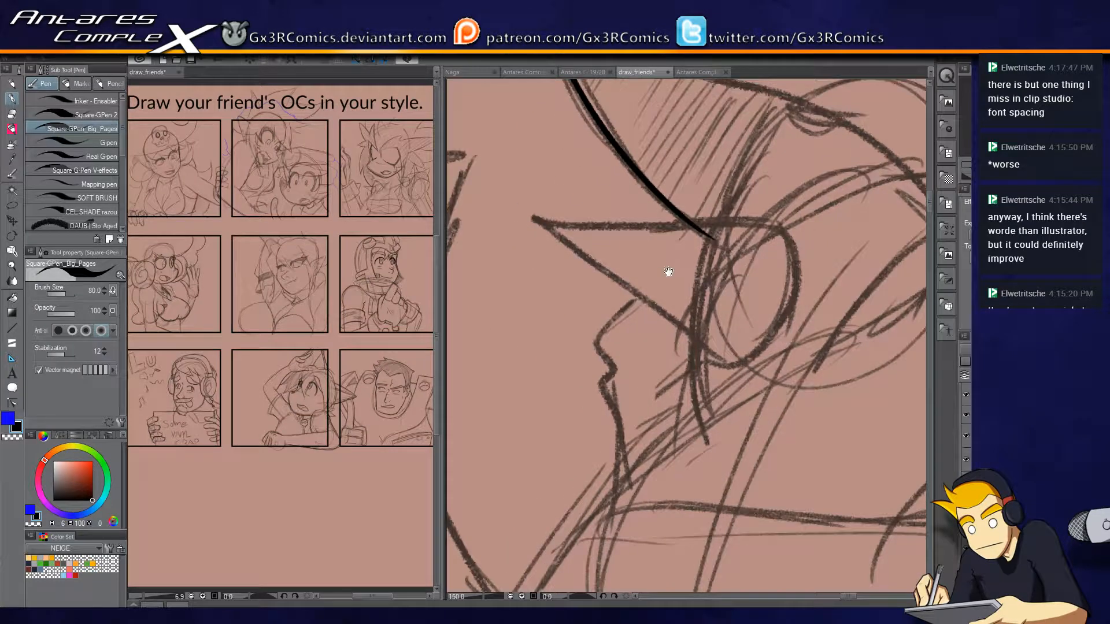
{"action": "left_click_drag", "start_coordinate": [533, 217], "coordinate": [761, 354]}
{"action": "key", "text": "ctrl+z"}
{"action": "left_click_drag", "start_coordinate": [534, 218], "coordinate": [740, 349]}
{"action": "key", "text": "ctrl+z"}
{"action": "mouse_move", "coordinate": [533, 218]}
{"action": "left_mouse_down"}
{"action": "mouse_move", "coordinate": [733, 366]}
{"action": "mouse_move", "coordinate": [793, 272]}
{"action": "mouse_move", "coordinate": [783, 217]}
{"action": "mouse_move", "coordinate": [535, 238]}
{"action": "left_mouse_up"}
{"action": "key", "text": "e"}
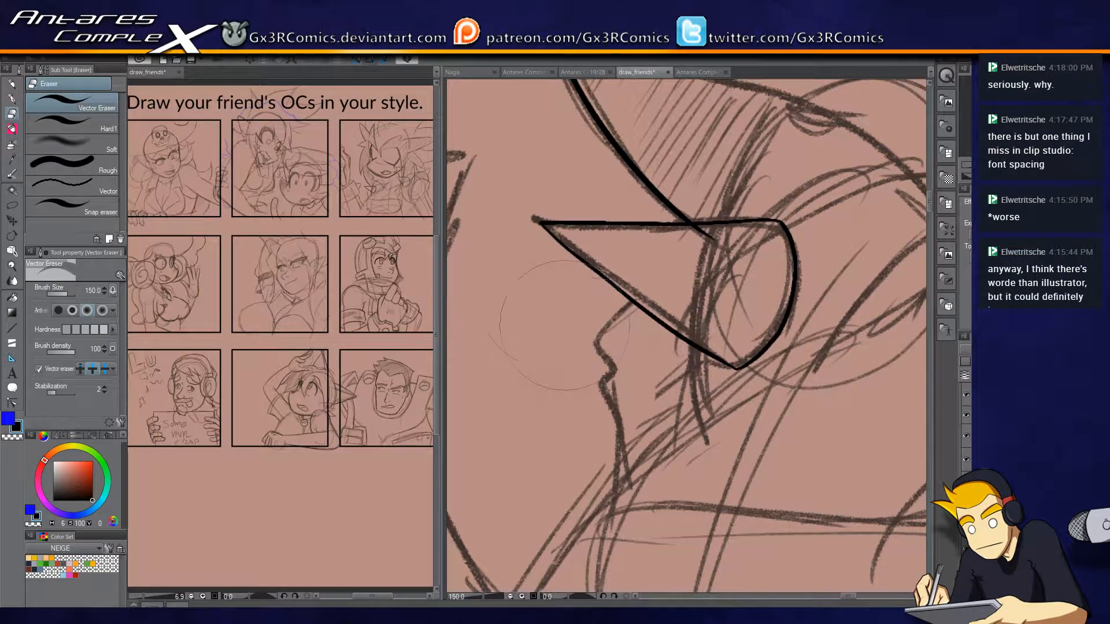
{"action": "key", "text": "p"}
Ink the shoulder curve rising from the cone-shaped spike toward the neck and trim the part inside the spike.
{"action": "left_click_drag", "start_coordinate": [725, 252], "coordinate": [639, 442]}
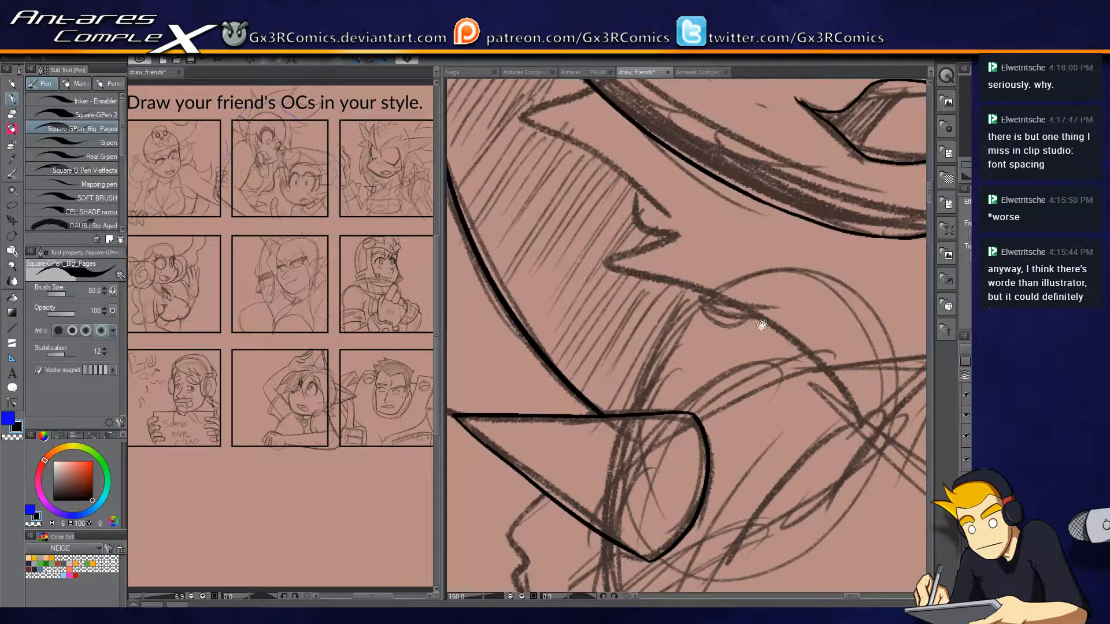
{"action": "scroll", "coordinate": [796, 388], "scroll_direction": "down", "scroll_amount": 1}
{"action": "scroll", "coordinate": [662, 367], "scroll_direction": "up", "scroll_amount": 1}
{"action": "left_click_drag", "start_coordinate": [683, 452], "coordinate": [803, 281]}
{"action": "key", "text": "r"}
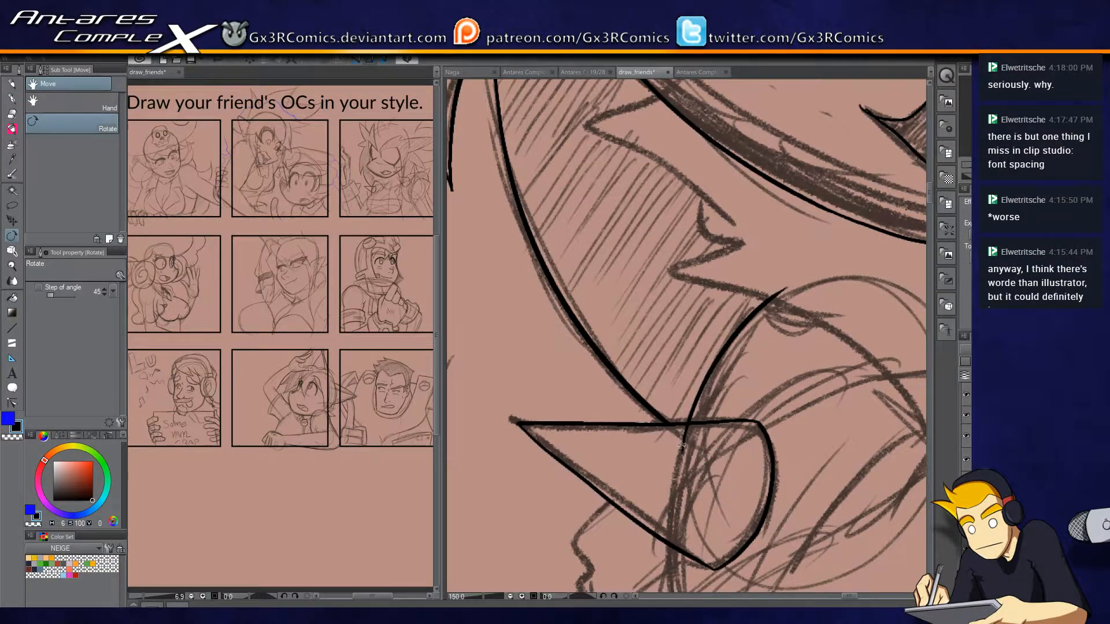
{"action": "key", "text": "e"}
{"action": "left_click", "coordinate": [682, 449]}
{"action": "left_click_drag", "start_coordinate": [800, 408], "coordinate": [692, 377]}
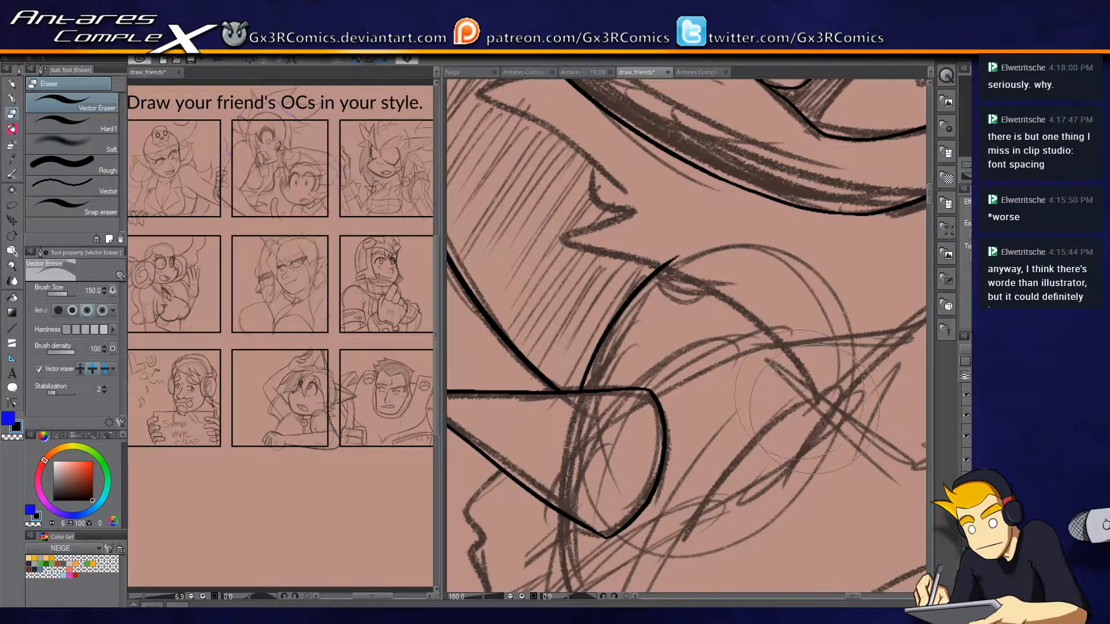
Ink the long chest curve running from beneath the cone-shaped spike down and around to the torso's underside.
{"action": "key", "text": "p"}
{"action": "left_click_drag", "start_coordinate": [795, 436], "coordinate": [830, 231]}
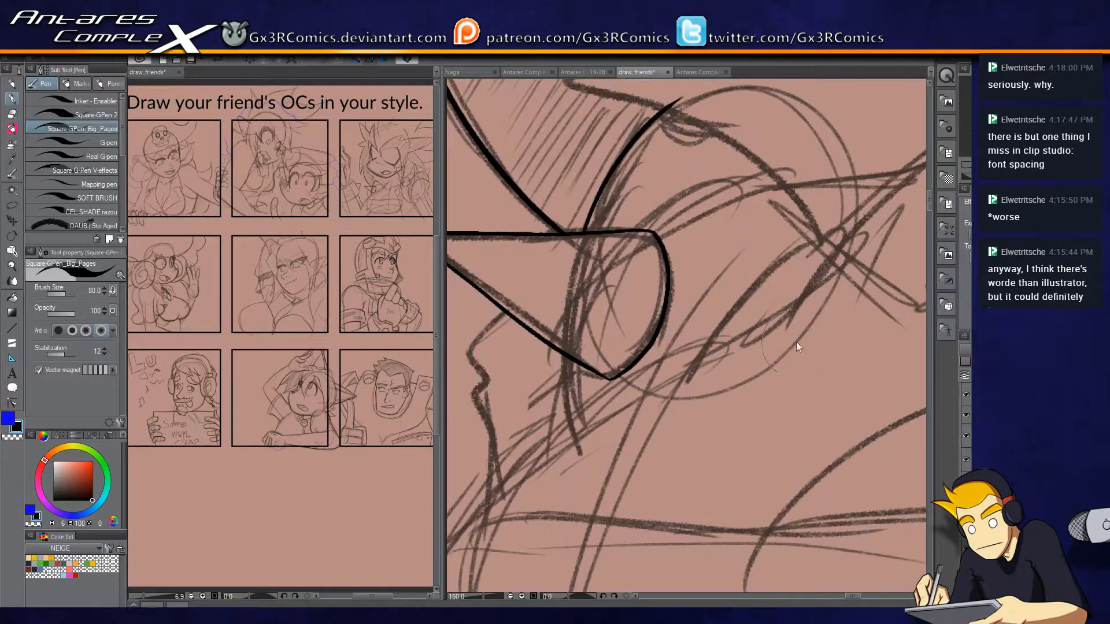
{"action": "scroll", "coordinate": [797, 343], "scroll_direction": "down", "scroll_amount": 2}
{"action": "scroll", "coordinate": [755, 353], "scroll_direction": "up", "scroll_amount": 2}
{"action": "left_click_drag", "start_coordinate": [754, 381], "coordinate": [773, 184]}
{"action": "mouse_move", "coordinate": [781, 132]}
{"action": "left_mouse_down"}
{"action": "mouse_move", "coordinate": [656, 184]}
{"action": "mouse_move", "coordinate": [554, 498]}
{"action": "left_mouse_up"}
{"action": "key", "text": "ctrl+z"}
{"action": "mouse_move", "coordinate": [779, 123]}
{"action": "left_mouse_down"}
{"action": "mouse_move", "coordinate": [606, 212]}
{"action": "mouse_move", "coordinate": [524, 398]}
{"action": "mouse_move", "coordinate": [600, 506]}
{"action": "mouse_move", "coordinate": [764, 123]}
{"action": "mouse_move", "coordinate": [601, 218]}
{"action": "mouse_move", "coordinate": [531, 378]}
{"action": "mouse_move", "coordinate": [599, 541]}
{"action": "left_mouse_up"}
{"action": "key", "text": "ctrl+z"}
{"action": "left_click_drag", "start_coordinate": [662, 503], "coordinate": [590, 324]}
{"action": "left_click_drag", "start_coordinate": [505, 348], "coordinate": [764, 423]}
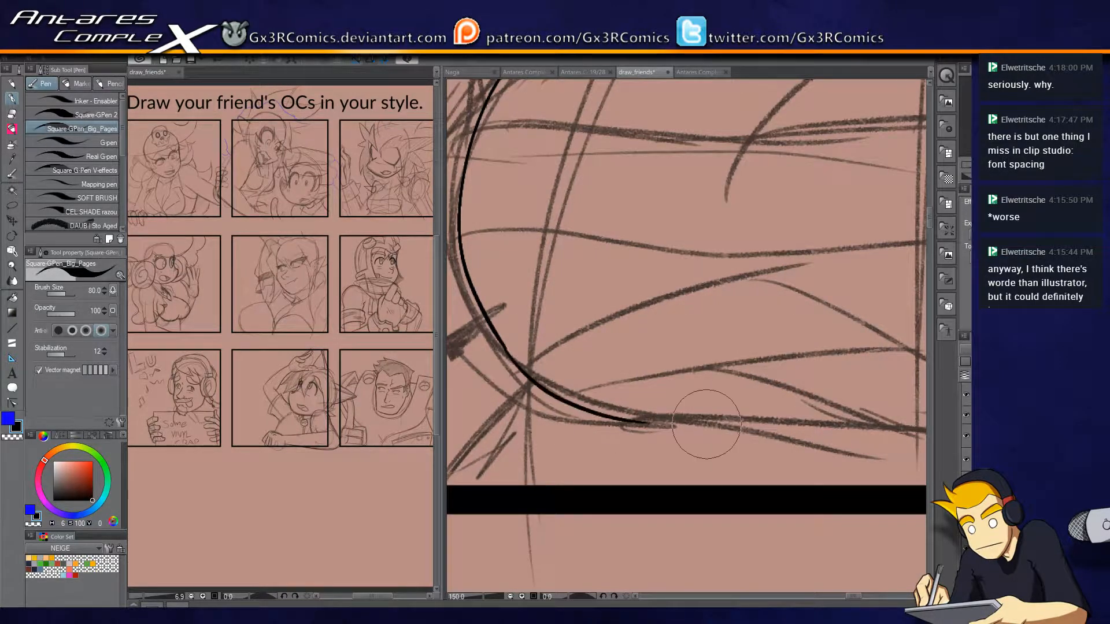
Continue the chest's lower contour across its underside and up around the far side.
{"action": "left_click_drag", "start_coordinate": [822, 371], "coordinate": [744, 195]}
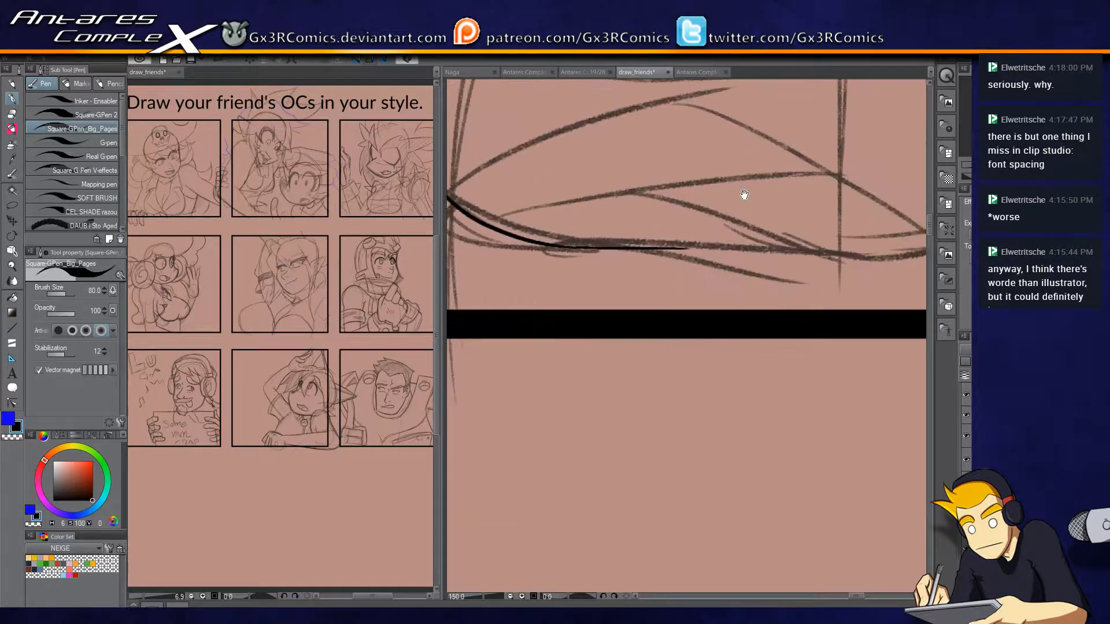
{"action": "mouse_move", "coordinate": [668, 248]}
{"action": "left_mouse_down"}
{"action": "mouse_move", "coordinate": [805, 254]}
{"action": "mouse_move", "coordinate": [663, 298]}
{"action": "mouse_move", "coordinate": [684, 278]}
{"action": "mouse_move", "coordinate": [717, 274]}
{"action": "left_mouse_up"}
{"action": "key", "text": "ctrl+z"}
{"action": "mouse_move", "coordinate": [639, 256]}
{"action": "left_mouse_down"}
{"action": "mouse_move", "coordinate": [847, 275]}
{"action": "mouse_move", "coordinate": [686, 286]}
{"action": "mouse_move", "coordinate": [823, 254]}
{"action": "left_mouse_up"}
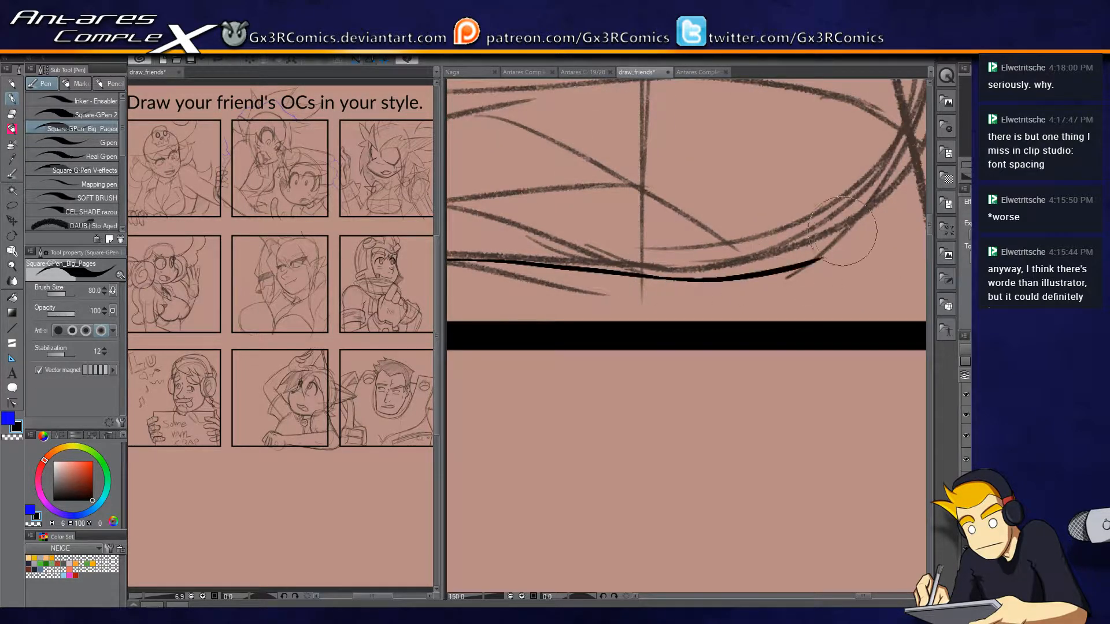
{"action": "scroll", "coordinate": [797, 269], "scroll_direction": "down", "scroll_amount": 1}
{"action": "left_click_drag", "start_coordinate": [808, 208], "coordinate": [801, 268]}
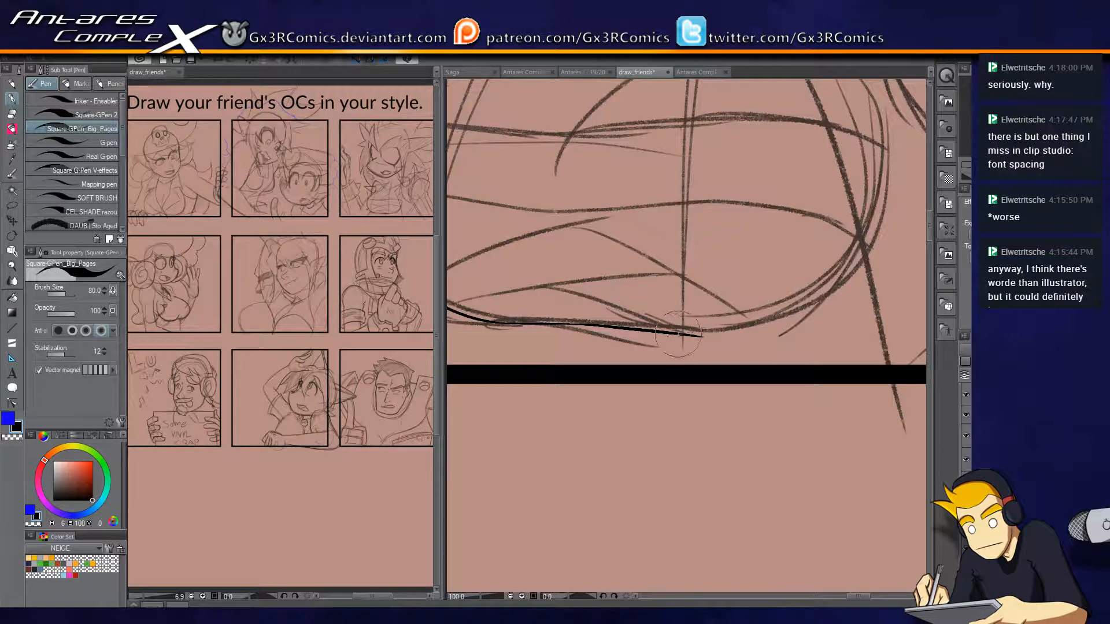
{"action": "mouse_move", "coordinate": [691, 336]}
{"action": "left_mouse_down"}
{"action": "mouse_move", "coordinate": [773, 326]}
{"action": "mouse_move", "coordinate": [872, 229]}
{"action": "left_mouse_up"}
{"action": "left_click_drag", "start_coordinate": [690, 349], "coordinate": [921, 356]}
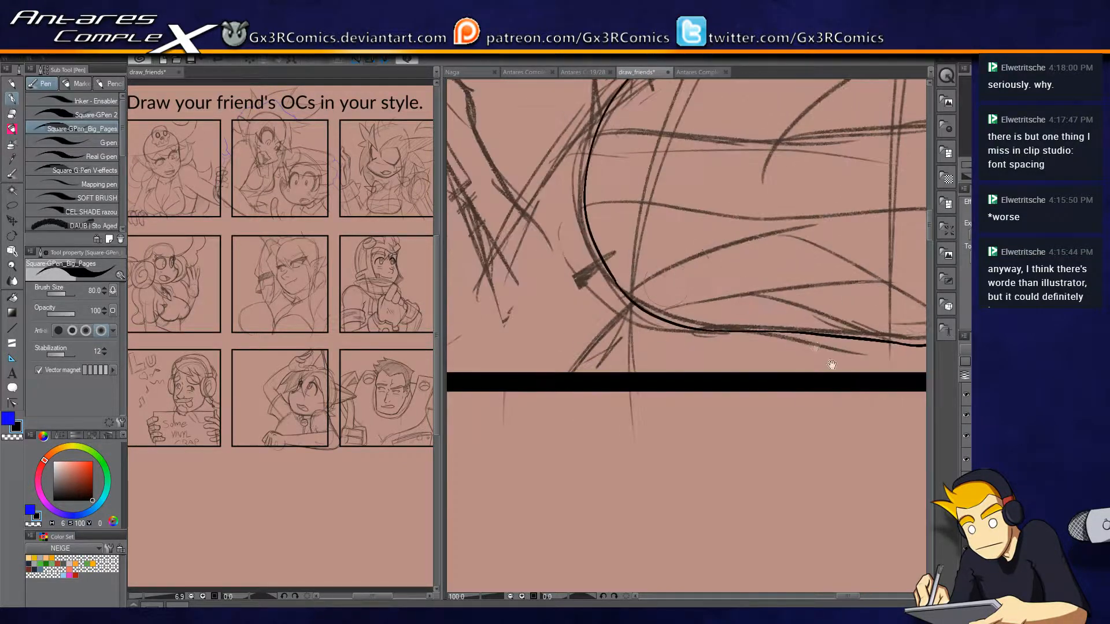
Ink the short vertical waist line below the chest curve and trim its stray ends.
{"action": "left_click_drag", "start_coordinate": [642, 272], "coordinate": [647, 406]}
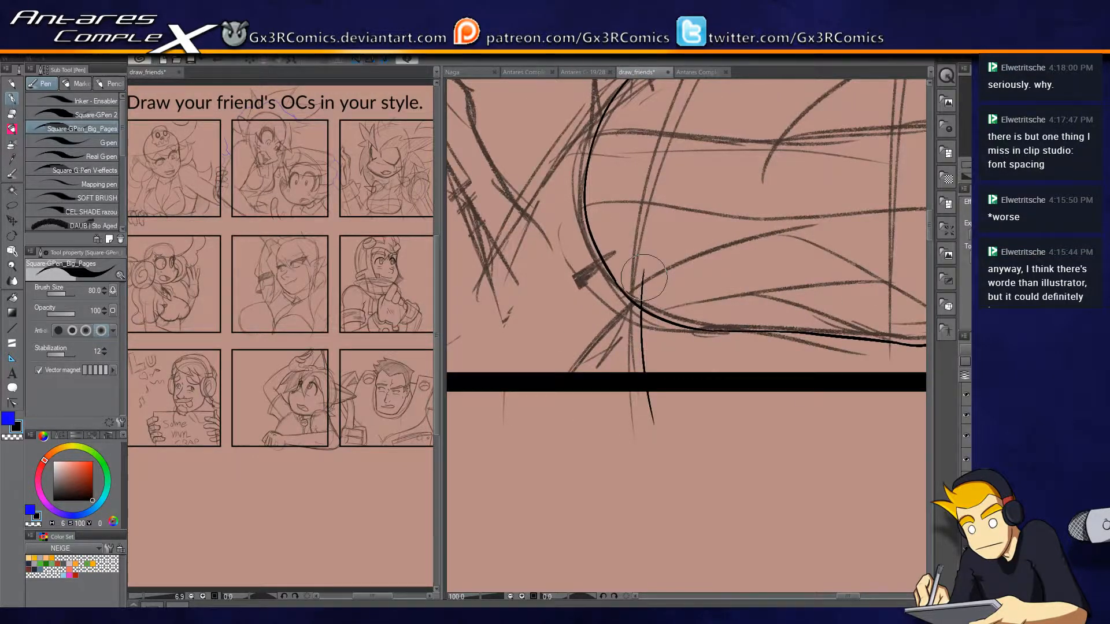
{"action": "key", "text": "e"}
{"action": "left_click_drag", "start_coordinate": [668, 296], "coordinate": [643, 284]}
{"action": "left_click_drag", "start_coordinate": [668, 399], "coordinate": [627, 405]}
Ink the wavy contour descending from the cone-shaped spike to the chest curve and trim its overlapping end.
{"action": "key", "text": "p"}
{"action": "left_click_drag", "start_coordinate": [570, 324], "coordinate": [723, 417]}
{"action": "left_click_drag", "start_coordinate": [781, 163], "coordinate": [704, 290]}
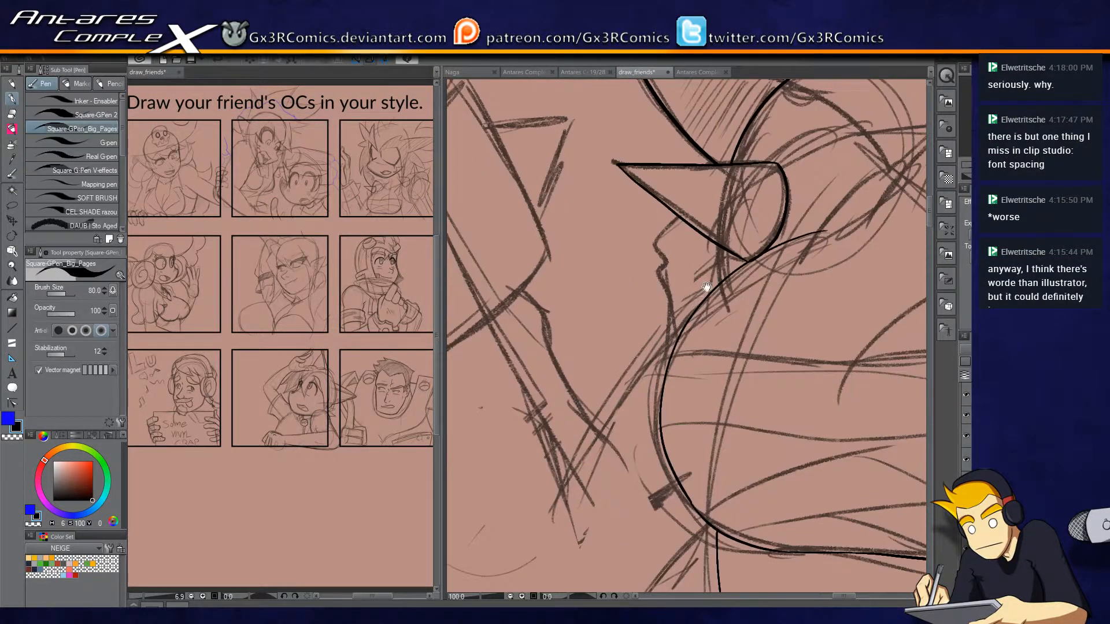
{"action": "left_click_drag", "start_coordinate": [664, 235], "coordinate": [666, 322]}
{"action": "key", "text": "e"}
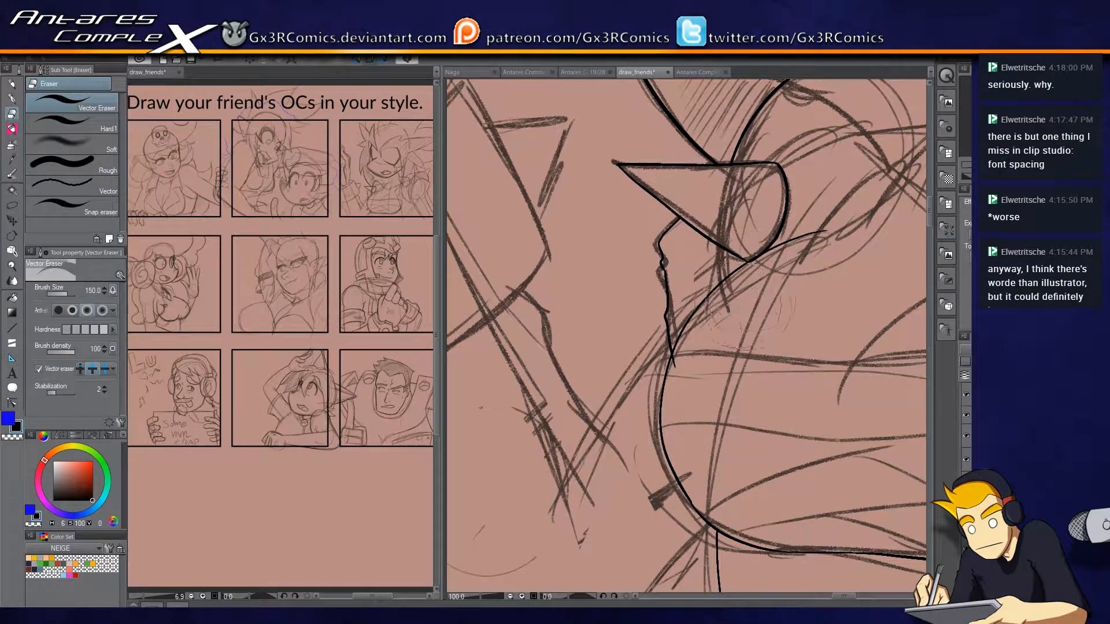
{"action": "left_click_drag", "start_coordinate": [687, 354], "coordinate": [676, 363]}
Ink the short line running down from the cone-shaped spike to the chest and trim the part inside the spike.
{"action": "key", "text": "p"}
{"action": "left_click_drag", "start_coordinate": [725, 198], "coordinate": [722, 303]}
{"action": "key", "text": "e"}
{"action": "left_click_drag", "start_coordinate": [735, 220], "coordinate": [741, 246]}
Ink the lower curved edge of the raised arm's cuff and a first line for its outer side.
{"action": "key", "text": "p"}
{"action": "left_click_drag", "start_coordinate": [603, 360], "coordinate": [661, 373]}
{"action": "mouse_move", "coordinate": [616, 411]}
{"action": "left_mouse_down"}
{"action": "mouse_move", "coordinate": [779, 298]}
{"action": "mouse_move", "coordinate": [799, 253]}
{"action": "mouse_move", "coordinate": [805, 266]}
{"action": "mouse_move", "coordinate": [790, 271]}
{"action": "mouse_move", "coordinate": [711, 113]}
{"action": "left_mouse_up"}
{"action": "key", "text": "ctrl+z"}
{"action": "left_click_drag", "start_coordinate": [790, 272], "coordinate": [714, 112]}
{"action": "key", "text": "ctrl+z"}
{"action": "left_click_drag", "start_coordinate": [790, 273], "coordinate": [714, 110]}
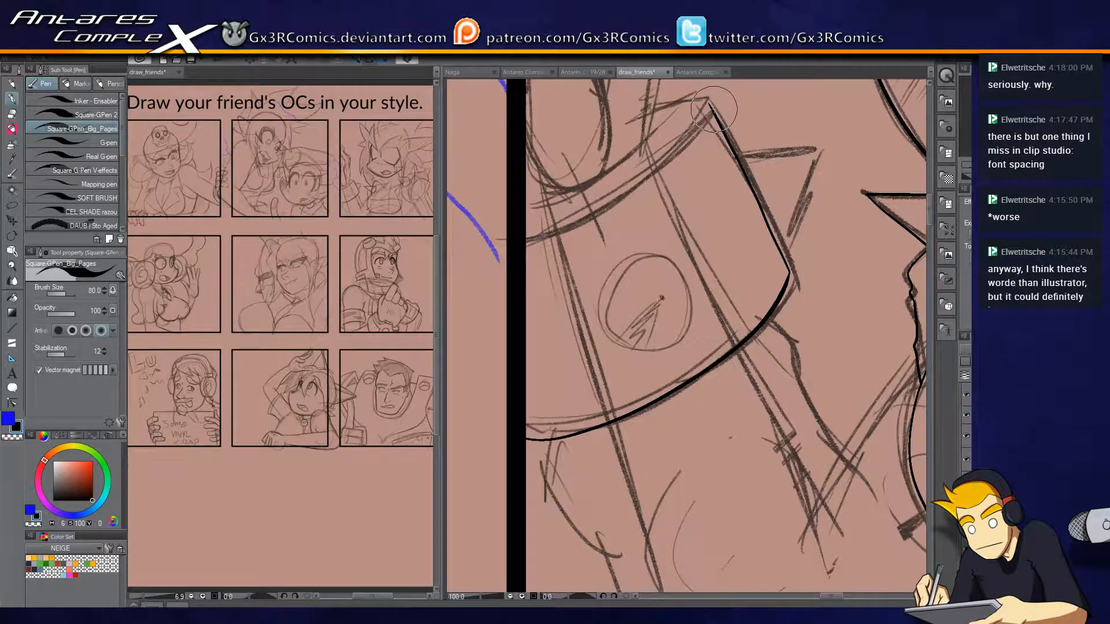
Redraw the cuff's outer side up to its upper corner with the short top edge, and clean up the corner.
{"action": "scroll", "coordinate": [746, 96], "scroll_direction": "up", "scroll_amount": 1}
{"action": "left_click_drag", "start_coordinate": [726, 243], "coordinate": [742, 330]}
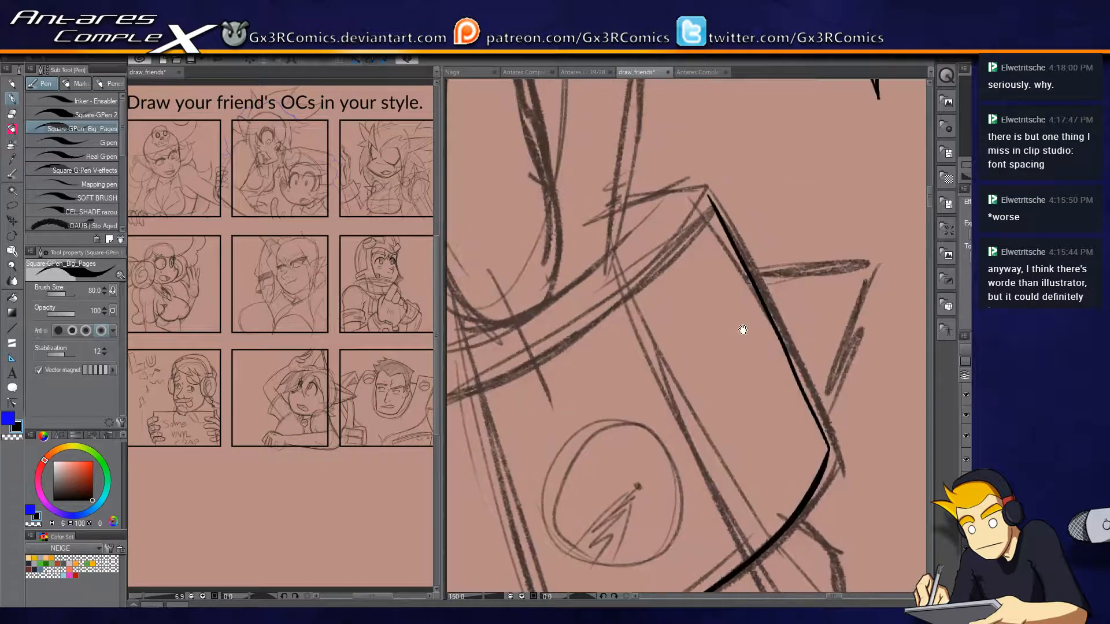
{"action": "key", "text": "ctrl+z"}
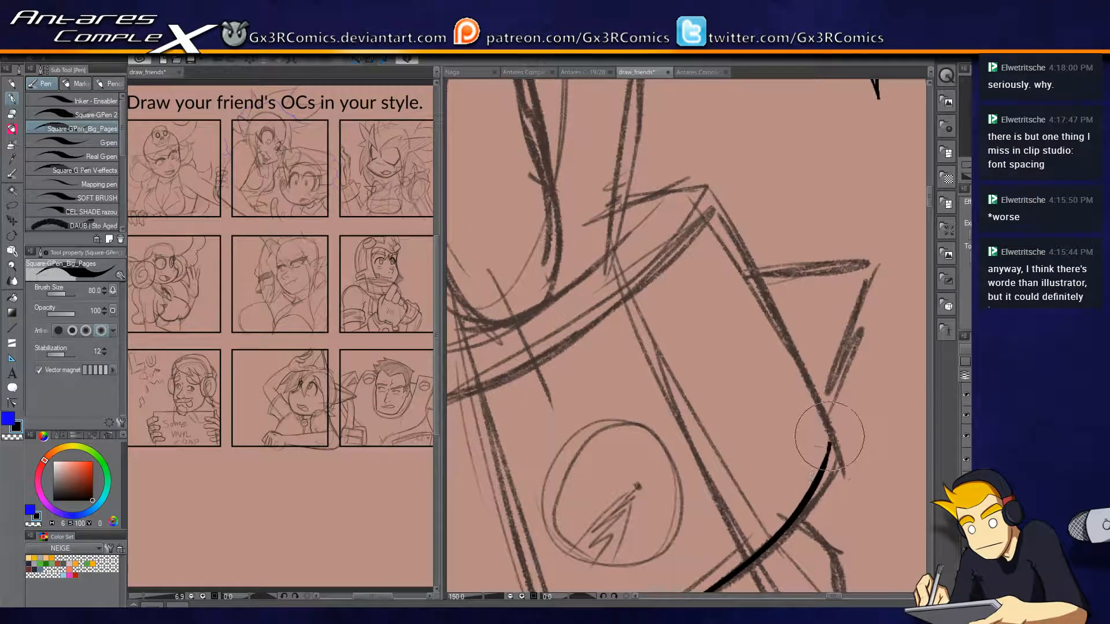
{"action": "mouse_move", "coordinate": [830, 446]}
{"action": "left_mouse_down"}
{"action": "mouse_move", "coordinate": [806, 373]}
{"action": "mouse_move", "coordinate": [707, 185]}
{"action": "left_mouse_up"}
{"action": "key", "text": "ctrl+z"}
{"action": "mouse_move", "coordinate": [829, 430]}
{"action": "left_mouse_down"}
{"action": "mouse_move", "coordinate": [693, 156]}
{"action": "mouse_move", "coordinate": [660, 191]}
{"action": "mouse_move", "coordinate": [613, 204]}
{"action": "left_mouse_up"}
{"action": "key", "text": "e"}
{"action": "left_click", "coordinate": [705, 178]}
Ink the long outer edge of the raised hand from the cuff up to the bend of the finger.
{"action": "key", "text": "p"}
{"action": "left_click_drag", "start_coordinate": [651, 253], "coordinate": [782, 241]}
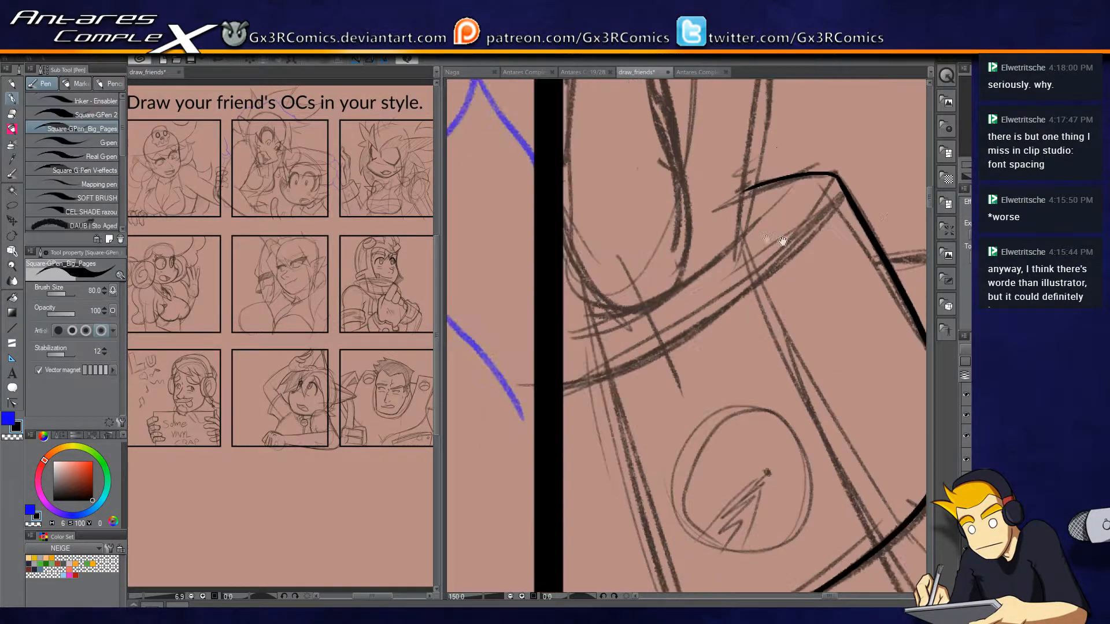
{"action": "mouse_move", "coordinate": [762, 194]}
{"action": "left_mouse_down"}
{"action": "mouse_move", "coordinate": [724, 350]}
{"action": "mouse_move", "coordinate": [682, 454]}
{"action": "mouse_move", "coordinate": [681, 199]}
{"action": "left_mouse_up"}
{"action": "scroll", "coordinate": [674, 423], "scroll_direction": "down", "scroll_amount": 2}
{"action": "key", "text": "ctrl+z"}
{"action": "left_click_drag", "start_coordinate": [668, 445], "coordinate": [672, 238]}
{"action": "left_click_drag", "start_coordinate": [671, 198], "coordinate": [679, 301]}
{"action": "mouse_move", "coordinate": [681, 342]}
{"action": "left_mouse_down"}
{"action": "mouse_move", "coordinate": [670, 234]}
{"action": "mouse_move", "coordinate": [593, 115]}
{"action": "left_mouse_up"}
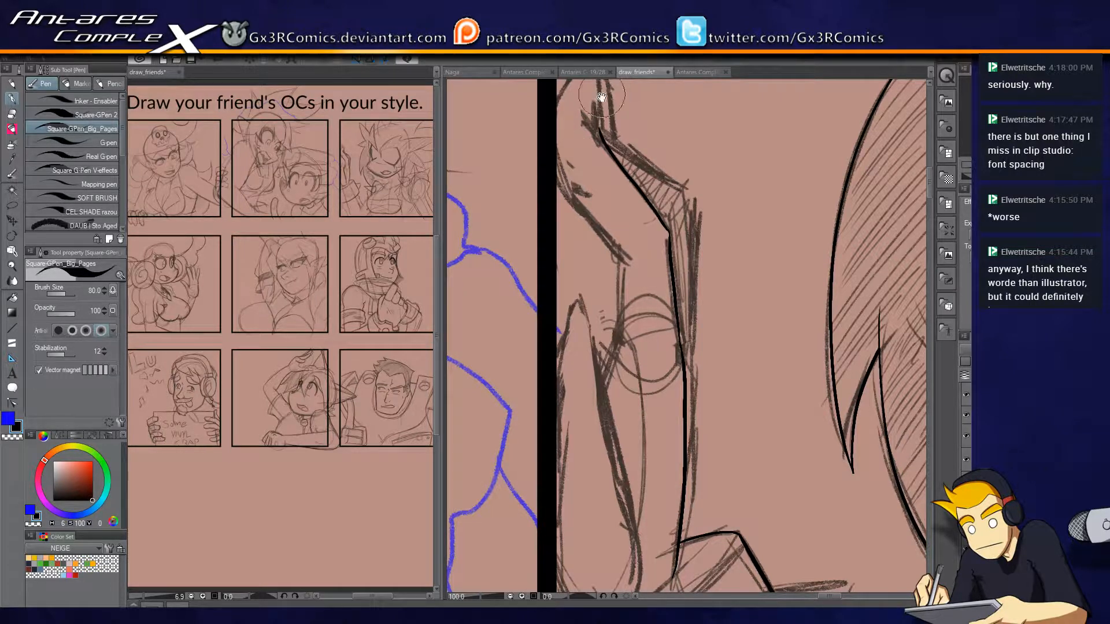
Ink the pointed tip of the raised finger on both of its sides.
{"action": "left_click_drag", "start_coordinate": [602, 97], "coordinate": [610, 153]}
{"action": "left_click_drag", "start_coordinate": [604, 203], "coordinate": [599, 143]}
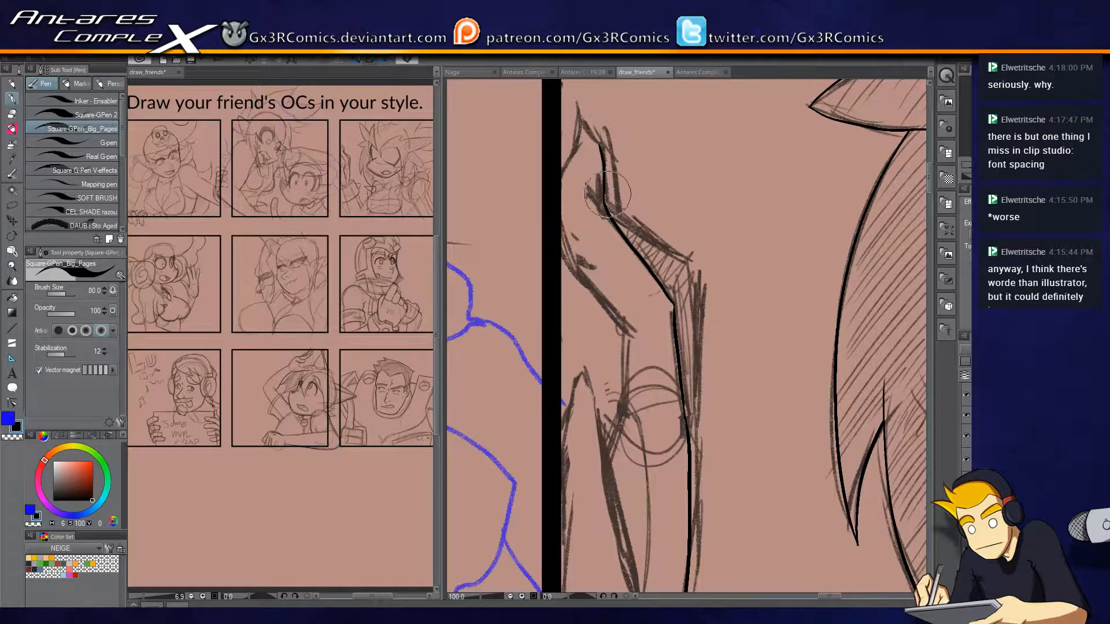
{"action": "key", "text": "ctrl+z"}
{"action": "left_click_drag", "start_coordinate": [579, 111], "coordinate": [606, 199]}
{"action": "left_click_drag", "start_coordinate": [574, 112], "coordinate": [562, 186]}
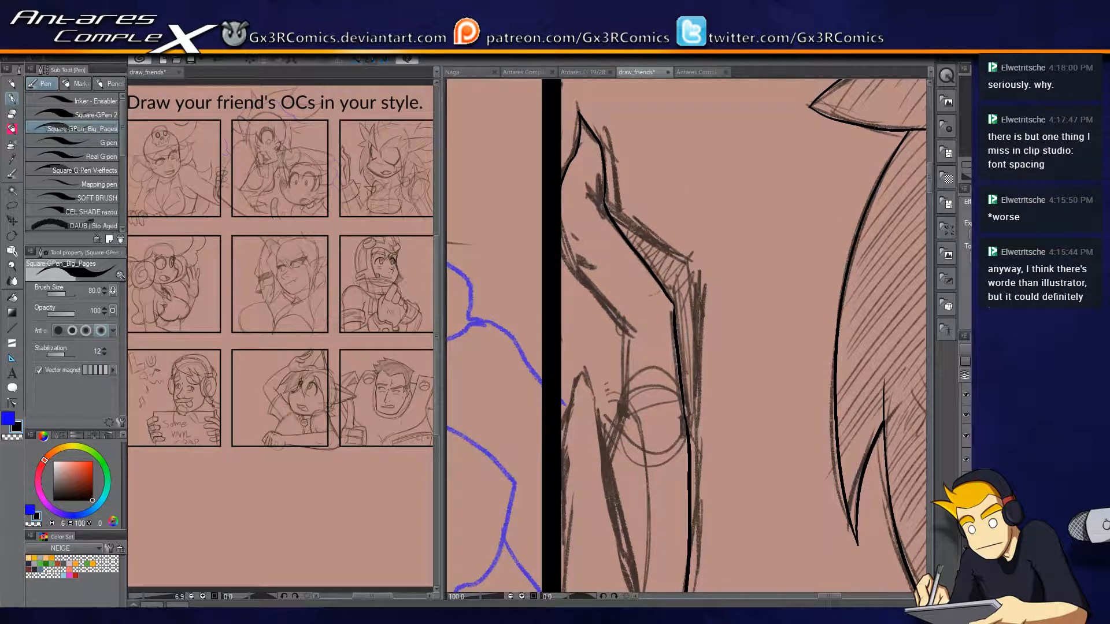
Hide the panel frames and ink the inner edge of the raised finger past its lower bend.
{"action": "left_click", "coordinate": [966, 416]}
{"action": "left_click_drag", "start_coordinate": [560, 227], "coordinate": [581, 288]}
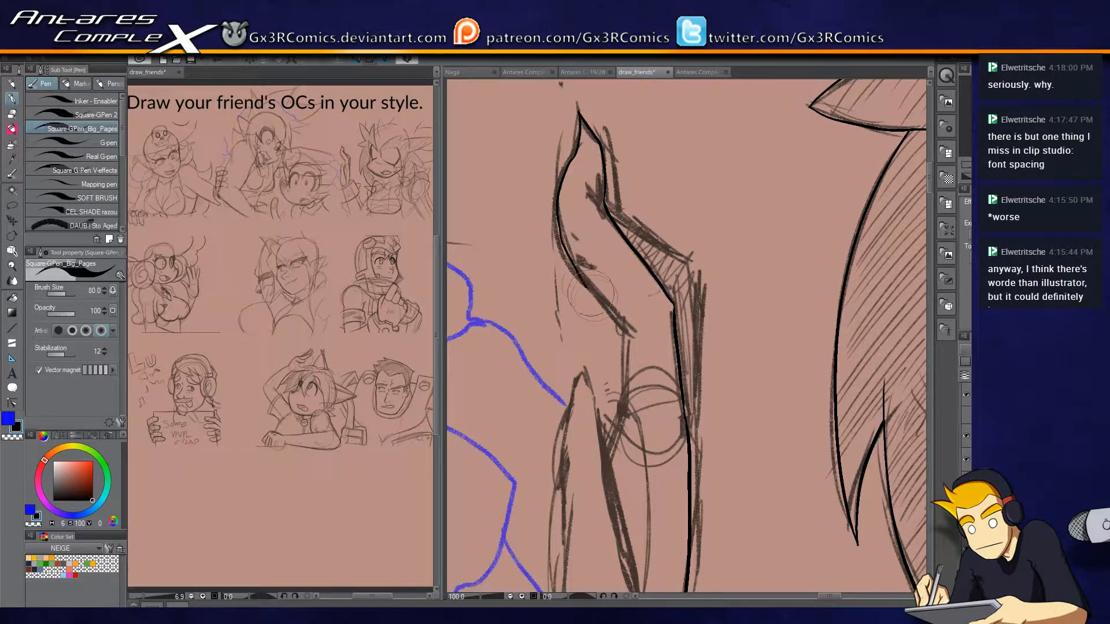
{"action": "key", "text": "ctrl+z"}
{"action": "mouse_move", "coordinate": [558, 218]}
{"action": "left_mouse_down"}
{"action": "mouse_move", "coordinate": [598, 295]}
{"action": "mouse_move", "coordinate": [637, 330]}
{"action": "mouse_move", "coordinate": [649, 182]}
{"action": "mouse_move", "coordinate": [610, 295]}
{"action": "left_mouse_up"}
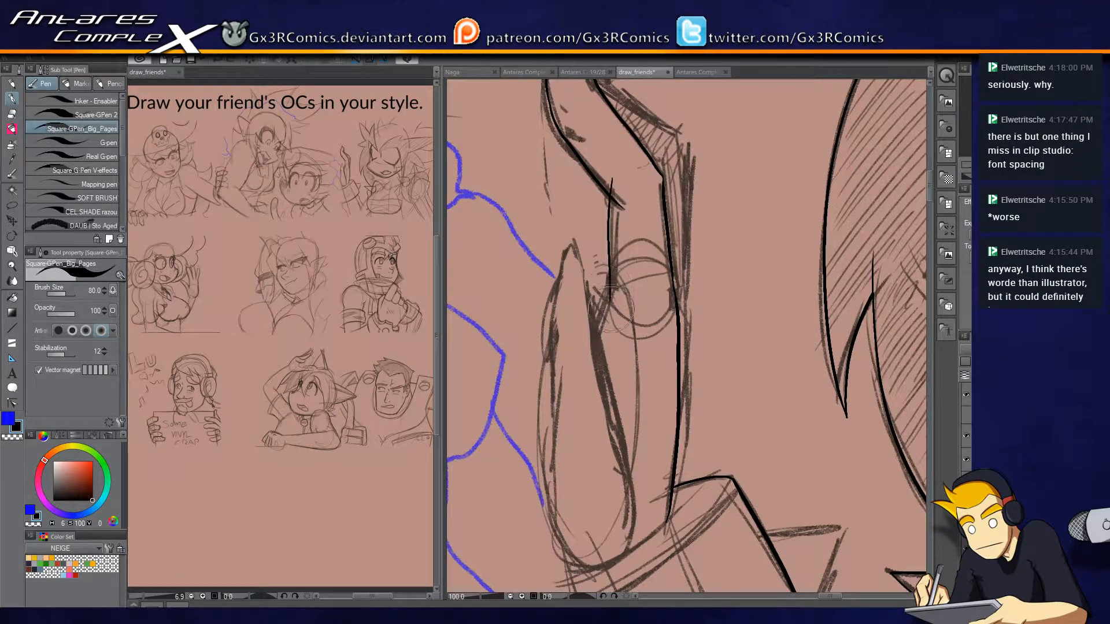
Trim the stray end at the finger's inner bend and extend its inner line down to the thumb.
{"action": "key", "text": "e"}
{"action": "key", "text": "p"}
{"action": "left_click_drag", "start_coordinate": [608, 287], "coordinate": [582, 383]}
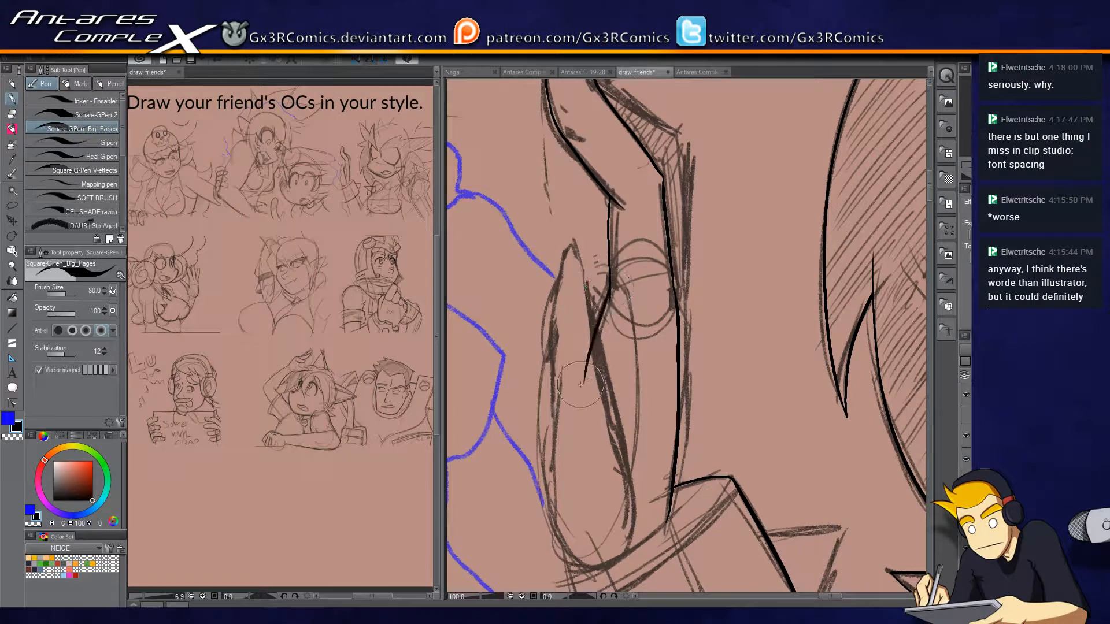
{"action": "key", "text": "ctrl+z"}
{"action": "mouse_move", "coordinate": [611, 291]}
{"action": "left_mouse_down"}
{"action": "mouse_move", "coordinate": [597, 354]}
{"action": "mouse_move", "coordinate": [650, 293]}
{"action": "mouse_move", "coordinate": [651, 308]}
{"action": "left_mouse_up"}
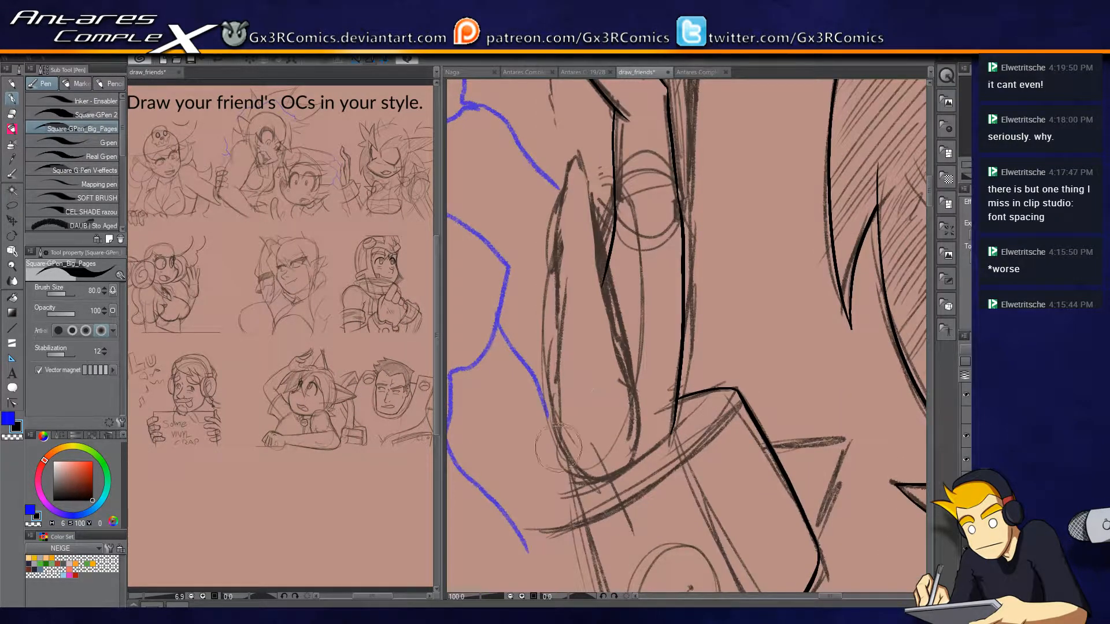
Ink the thumb's long outer edge, pointed tip and inner edge, and trim the overlap where it meets the finger.
{"action": "mouse_move", "coordinate": [581, 489]}
{"action": "left_mouse_down"}
{"action": "mouse_move", "coordinate": [557, 361]}
{"action": "mouse_move", "coordinate": [577, 146]}
{"action": "mouse_move", "coordinate": [604, 226]}
{"action": "left_mouse_up"}
{"action": "key", "text": "ctrl+z"}
{"action": "left_click_drag", "start_coordinate": [576, 157], "coordinate": [584, 181]}
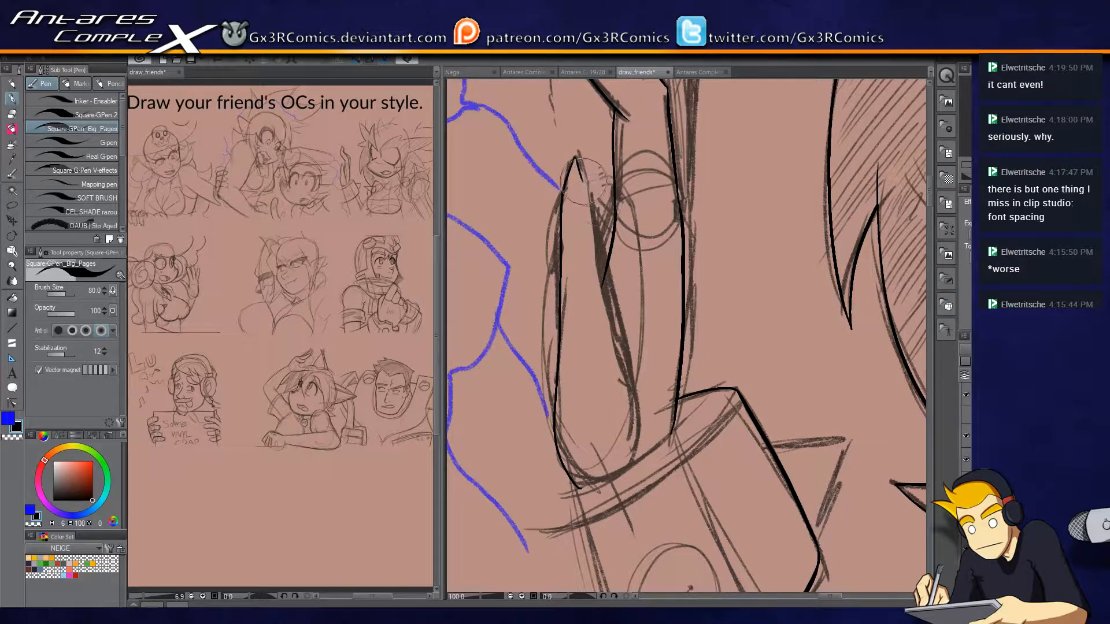
{"action": "left_click_drag", "start_coordinate": [601, 242], "coordinate": [634, 412]}
{"action": "mouse_move", "coordinate": [636, 462]}
{"action": "left_mouse_down"}
{"action": "mouse_move", "coordinate": [644, 344]}
{"action": "mouse_move", "coordinate": [631, 391]}
{"action": "left_mouse_up"}
{"action": "key", "text": "e"}
{"action": "left_click", "coordinate": [595, 227]}
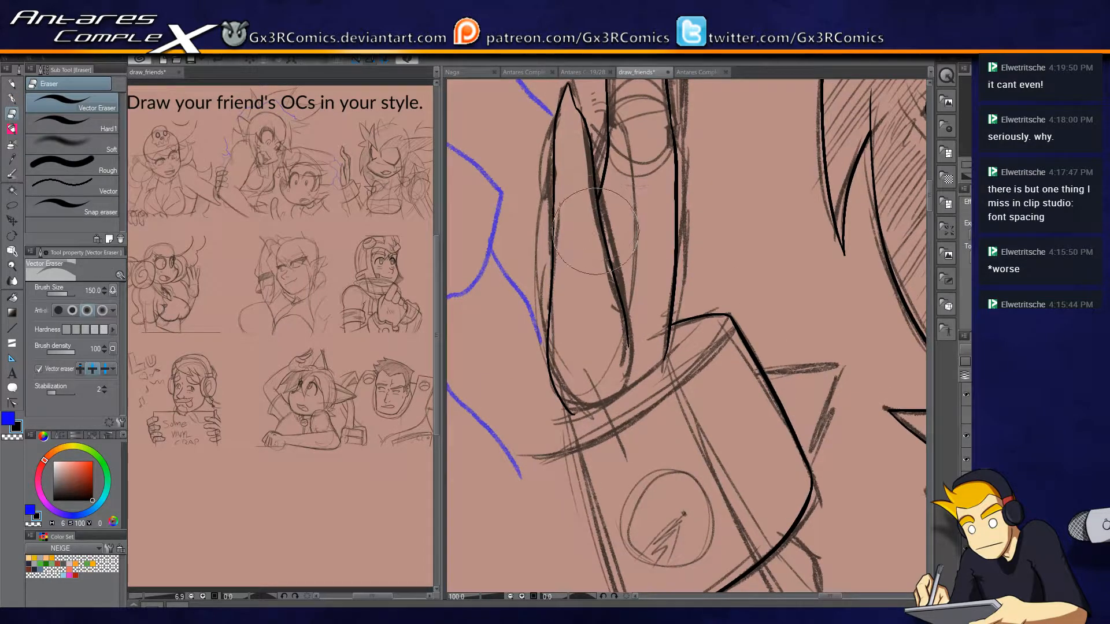
Show the panel frames again and ink the curved base of the hand where it enters the cuff.
{"action": "key", "text": "p"}
{"action": "left_click", "coordinate": [966, 416]}
{"action": "mouse_move", "coordinate": [622, 402]}
{"action": "left_mouse_down"}
{"action": "mouse_move", "coordinate": [638, 316]}
{"action": "mouse_move", "coordinate": [642, 328]}
{"action": "mouse_move", "coordinate": [689, 283]}
{"action": "left_mouse_up"}
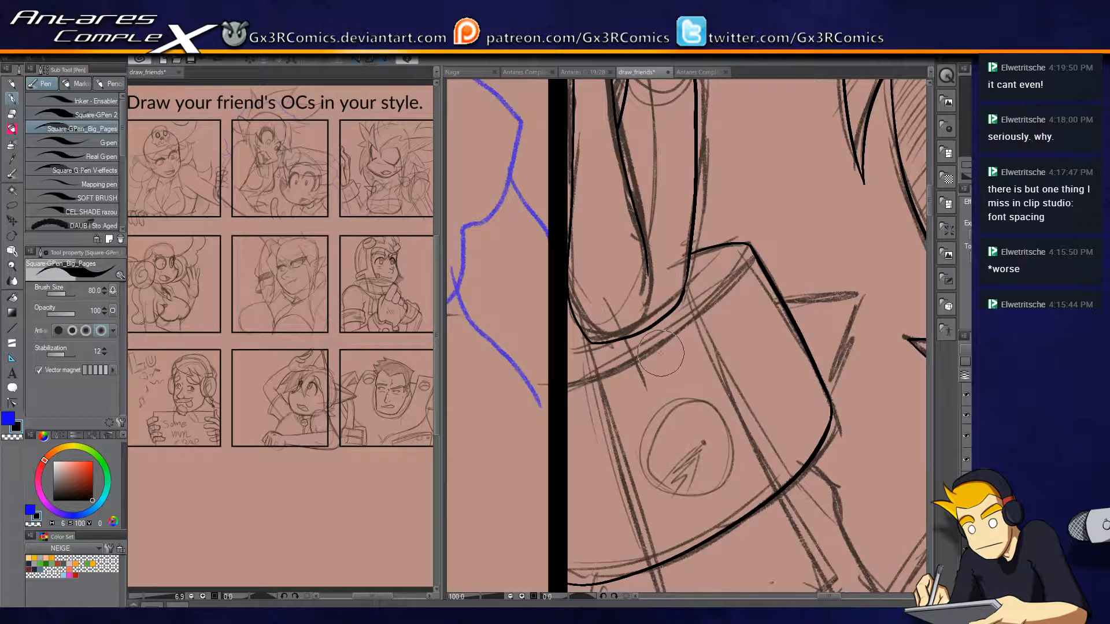
Ink the curved front rim of the cuff below the hand and the short rim edge beside the thumb's base.
{"action": "left_click_drag", "start_coordinate": [661, 353], "coordinate": [689, 303]}
{"action": "mouse_move", "coordinate": [589, 344]}
{"action": "left_mouse_down"}
{"action": "mouse_move", "coordinate": [723, 295]}
{"action": "mouse_move", "coordinate": [787, 212]}
{"action": "mouse_move", "coordinate": [669, 330]}
{"action": "mouse_move", "coordinate": [593, 346]}
{"action": "left_mouse_up"}
{"action": "key", "text": "ctrl+z"}
{"action": "key", "text": "ctrl+z"}
{"action": "mouse_move", "coordinate": [780, 200]}
{"action": "left_mouse_down"}
{"action": "mouse_move", "coordinate": [754, 269]}
{"action": "mouse_move", "coordinate": [589, 343]}
{"action": "left_mouse_up"}
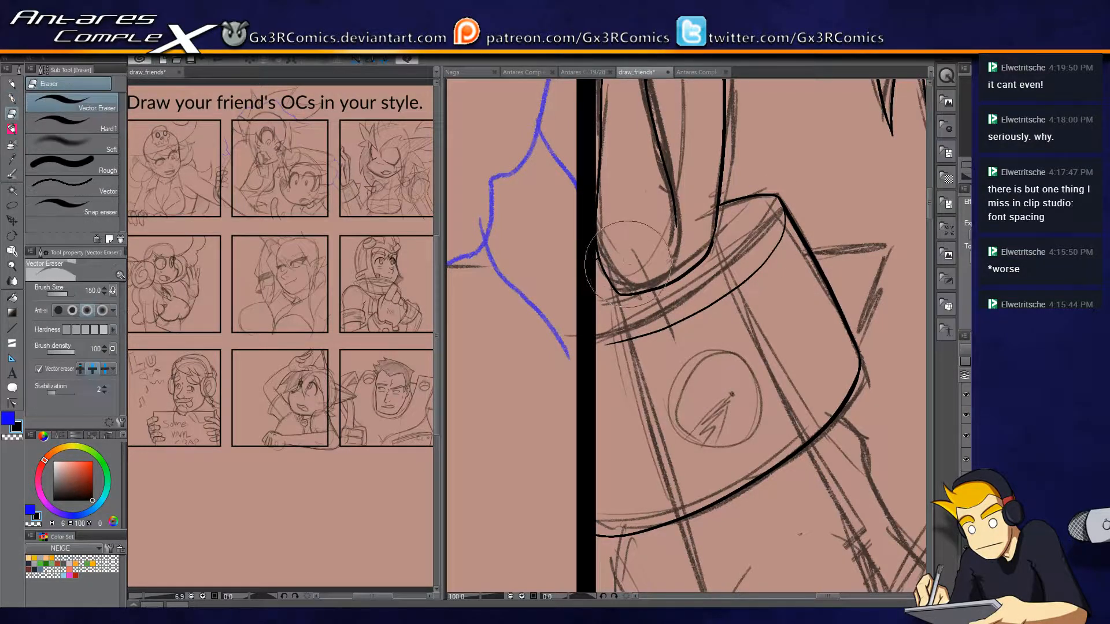
{"action": "left_click_drag", "start_coordinate": [630, 345], "coordinate": [625, 281]}
{"action": "left_click_drag", "start_coordinate": [590, 200], "coordinate": [576, 213]}
Hide the panel frames and draw a vertical straight line beside the cuff along the panel's edge.
{"action": "left_click", "coordinate": [966, 415]}
{"action": "key", "text": "i"}
{"action": "key", "text": "u"}
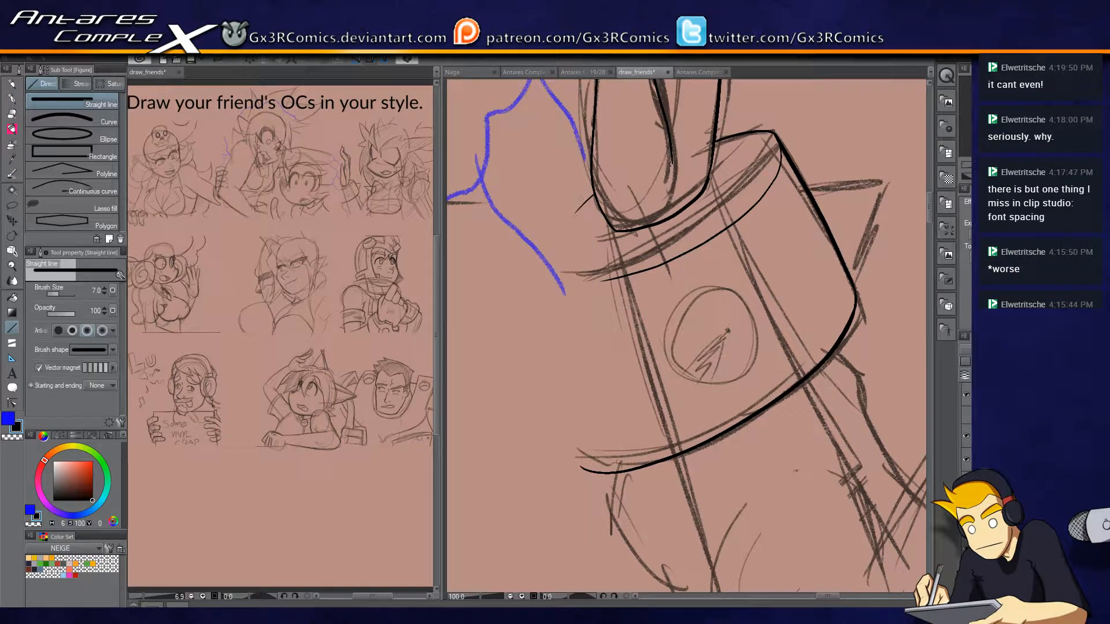
{"action": "left_click_drag", "start_coordinate": [574, 260], "coordinate": [574, 541]}
{"action": "left_click_drag", "start_coordinate": [622, 468], "coordinate": [777, 369]}
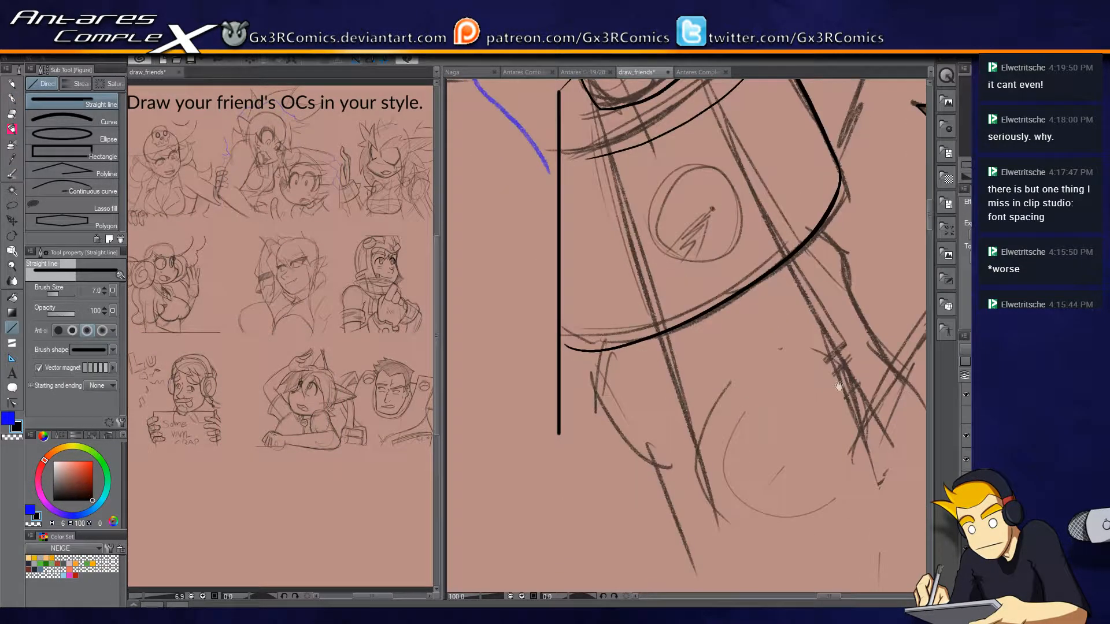
Extend the cuff's lower edge across the vertical line, trim the overshoot, and show the panel frames again.
{"action": "key", "text": "ctrl+plus"}
{"action": "key", "text": "p"}
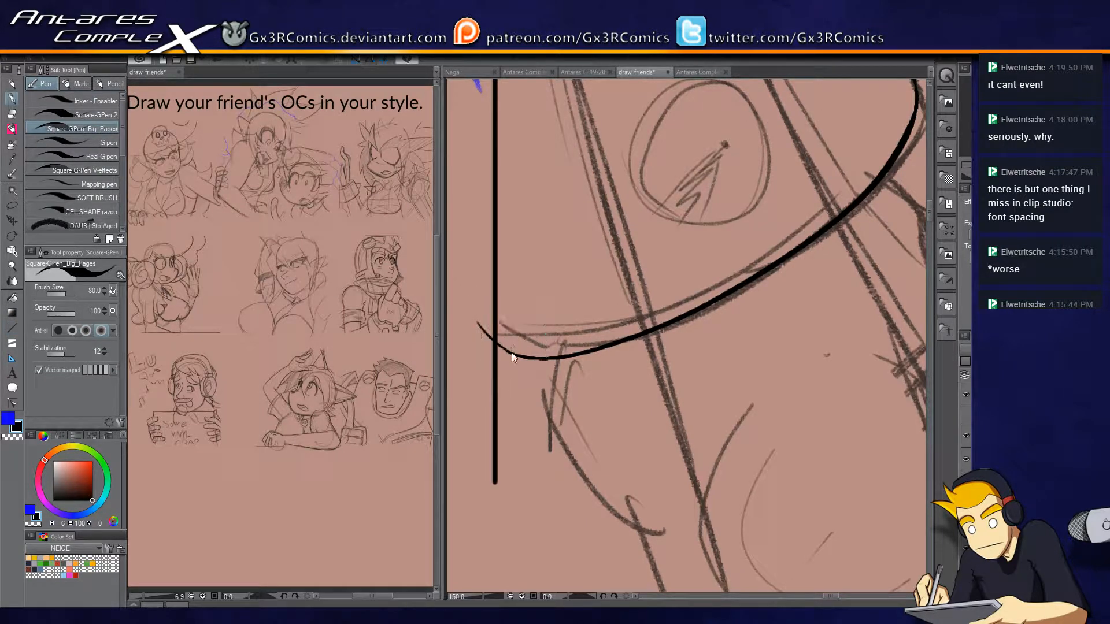
{"action": "key", "text": "e"}
{"action": "left_click_drag", "start_coordinate": [695, 459], "coordinate": [684, 345]}
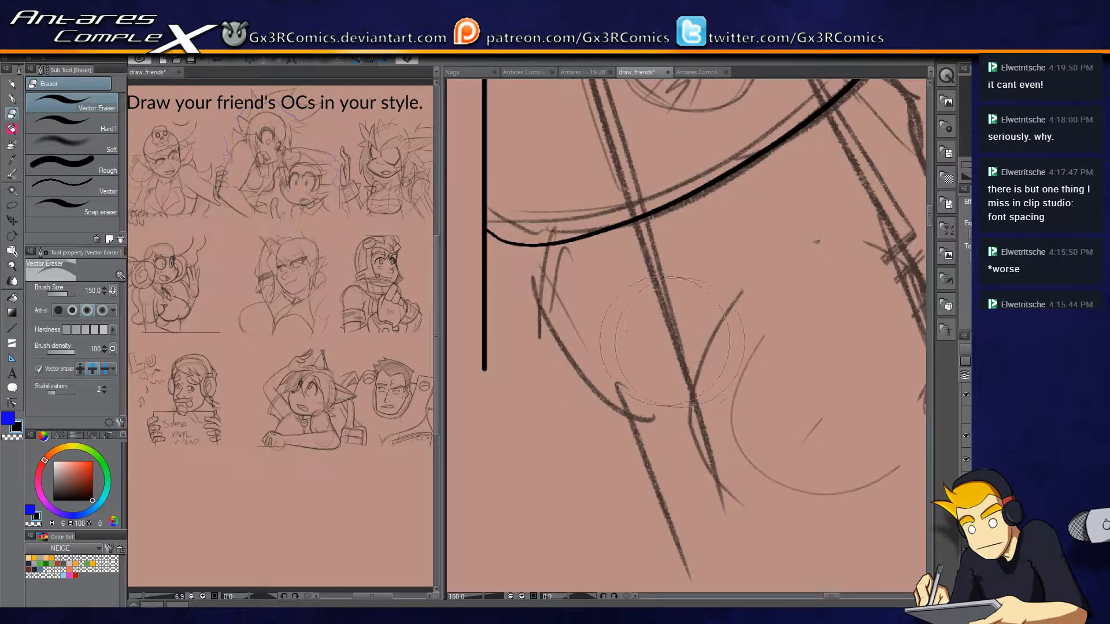
{"action": "scroll", "coordinate": [581, 392], "scroll_direction": "down", "scroll_amount": 4}
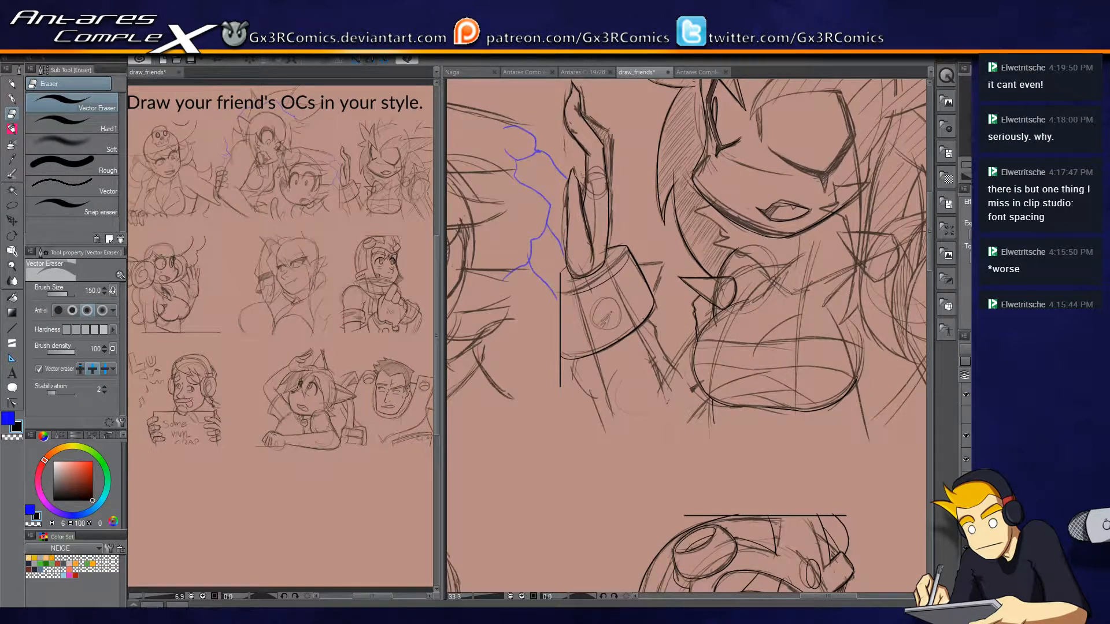
{"action": "left_click", "coordinate": [966, 416]}
Ink the forearm's outer edge from the cuff down to the panel border and trim its ends.
{"action": "scroll", "coordinate": [732, 370], "scroll_direction": "up", "scroll_amount": 2}
{"action": "left_click_drag", "start_coordinate": [547, 408], "coordinate": [723, 344]}
{"action": "key", "text": "p"}
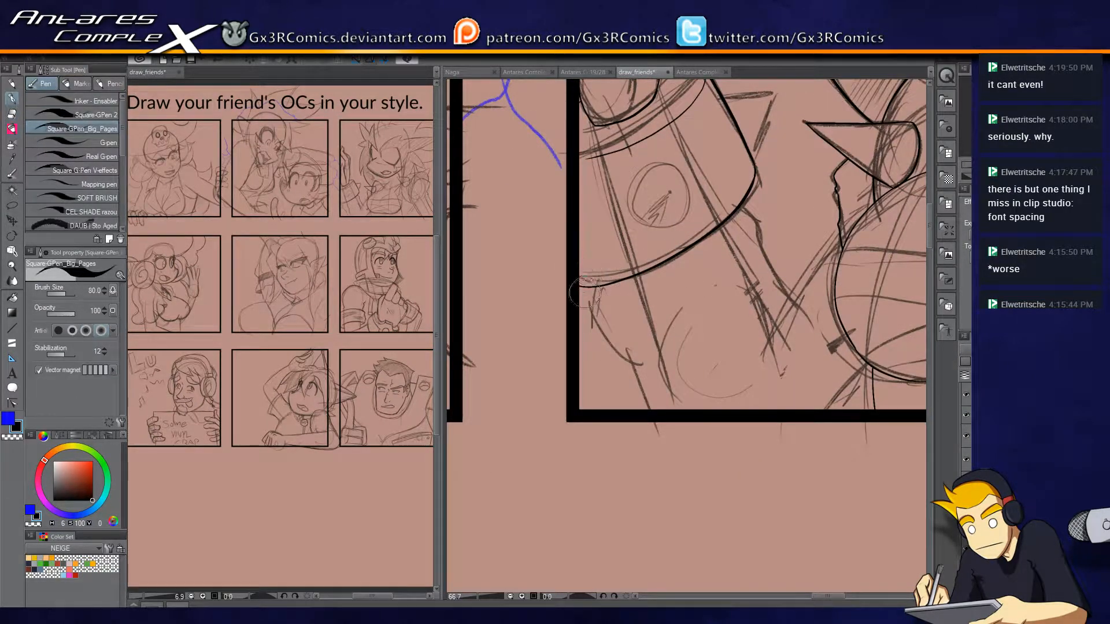
{"action": "left_click_drag", "start_coordinate": [630, 392], "coordinate": [653, 432]}
{"action": "key", "text": "e"}
{"action": "left_click_drag", "start_coordinate": [596, 289], "coordinate": [597, 276]}
{"action": "left_click_drag", "start_coordinate": [648, 430], "coordinate": [662, 430]}
Ink the forearm's wavy inner edge from the cuff down toward the elbow and trim its overlap with the cuff.
{"action": "key", "text": "p"}
{"action": "left_click_drag", "start_coordinate": [765, 325], "coordinate": [636, 273]}
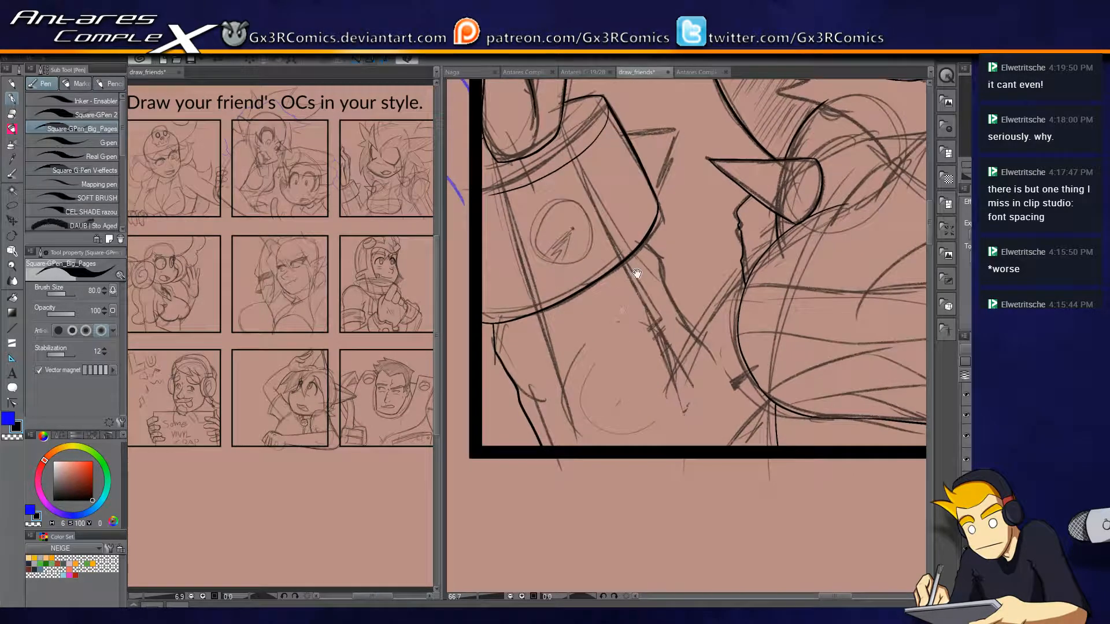
{"action": "key", "text": "ctrl+z"}
{"action": "left_click_drag", "start_coordinate": [664, 265], "coordinate": [689, 386]}
{"action": "key", "text": "ctrl+z"}
{"action": "left_click_drag", "start_coordinate": [648, 254], "coordinate": [662, 287]}
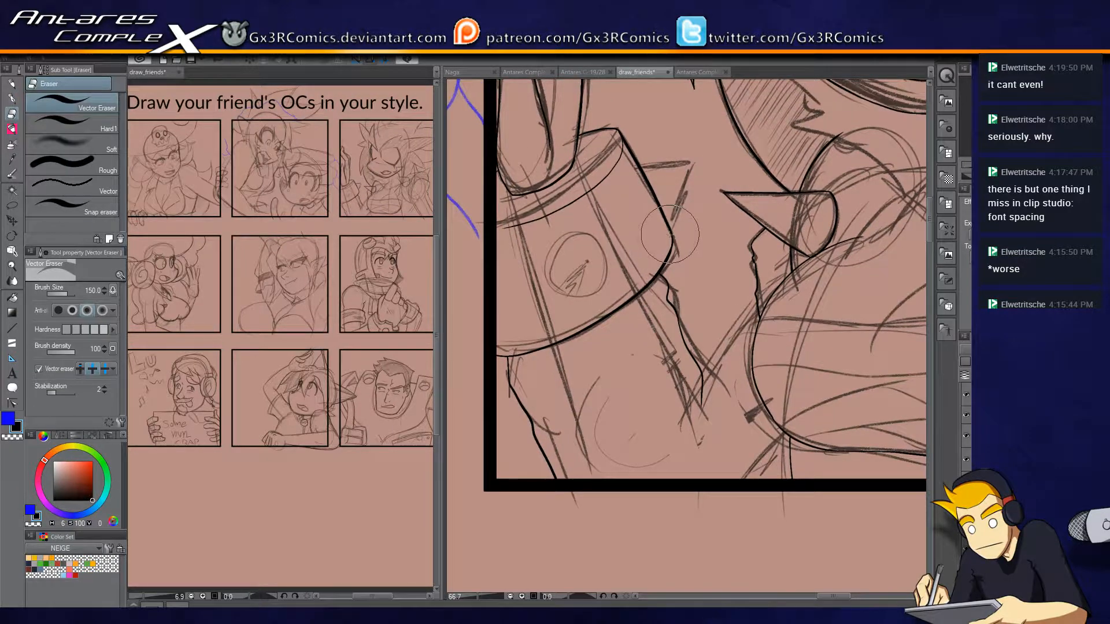
Ink the round emblem outline on the cuff as one clean closed circle.
{"action": "scroll", "coordinate": [599, 244], "scroll_direction": "up", "scroll_amount": 3}
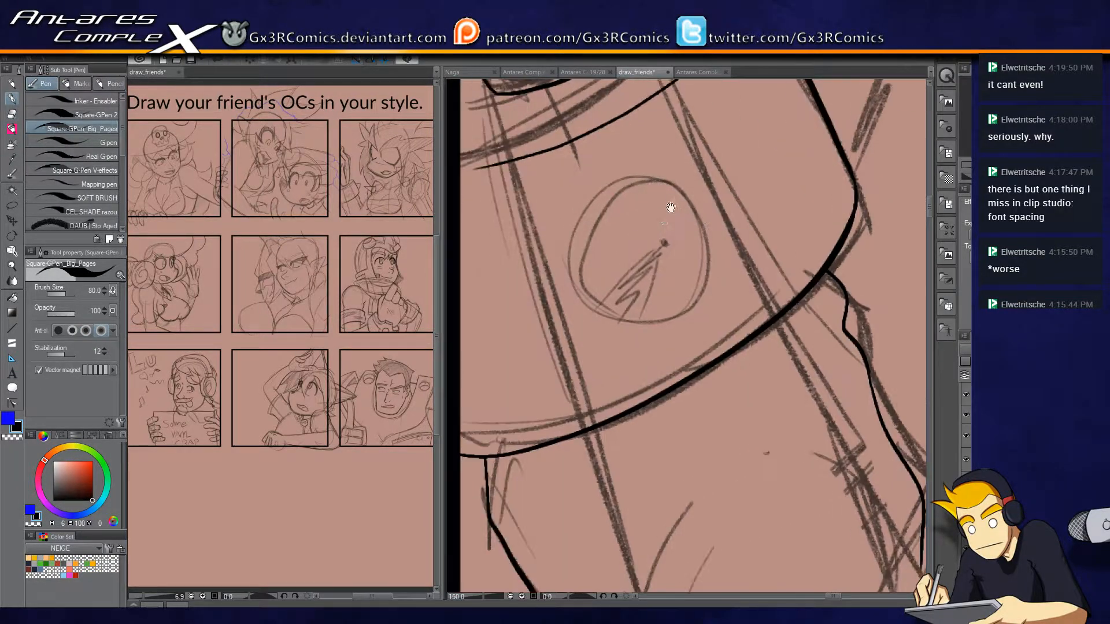
{"action": "left_click_drag", "start_coordinate": [606, 200], "coordinate": [624, 320]}
{"action": "mouse_move", "coordinate": [708, 265]}
{"action": "left_mouse_down"}
{"action": "mouse_move", "coordinate": [652, 190]}
{"action": "mouse_move", "coordinate": [602, 204]}
{"action": "mouse_move", "coordinate": [588, 236]}
{"action": "mouse_move", "coordinate": [603, 309]}
{"action": "mouse_move", "coordinate": [674, 287]}
{"action": "left_mouse_up"}
{"action": "key", "text": "ctrl+z"}
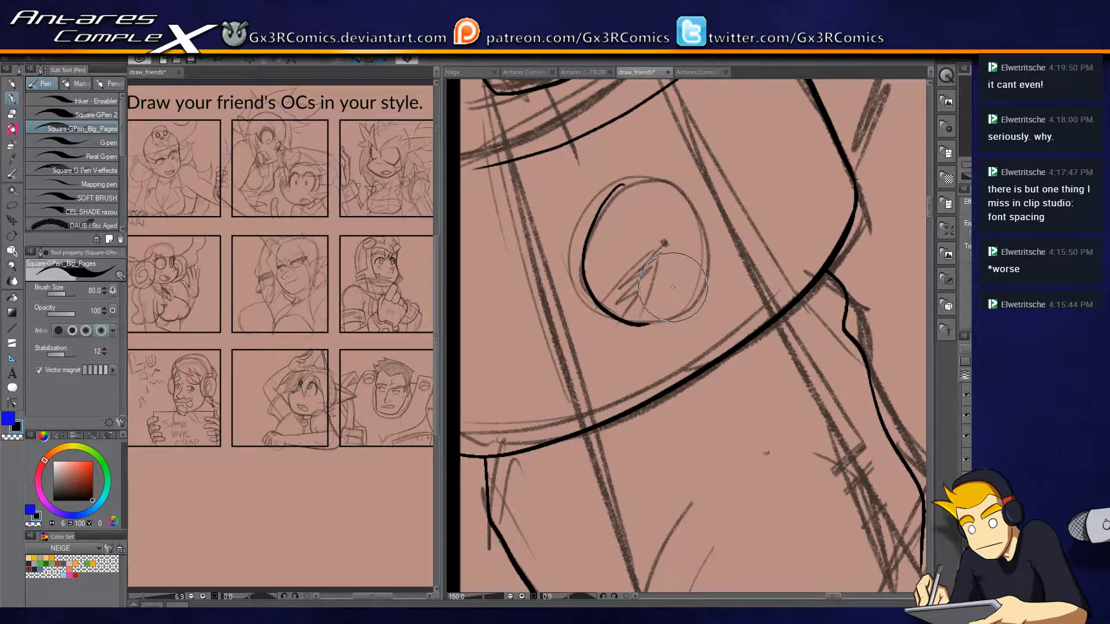
{"action": "key", "text": "ctrl+z"}
{"action": "mouse_move", "coordinate": [589, 292]}
{"action": "left_mouse_down"}
{"action": "mouse_move", "coordinate": [615, 316]}
{"action": "mouse_move", "coordinate": [664, 320]}
{"action": "mouse_move", "coordinate": [709, 278]}
{"action": "mouse_move", "coordinate": [707, 221]}
{"action": "mouse_move", "coordinate": [666, 182]}
{"action": "mouse_move", "coordinate": [611, 197]}
{"action": "mouse_move", "coordinate": [596, 295]}
{"action": "left_mouse_up"}
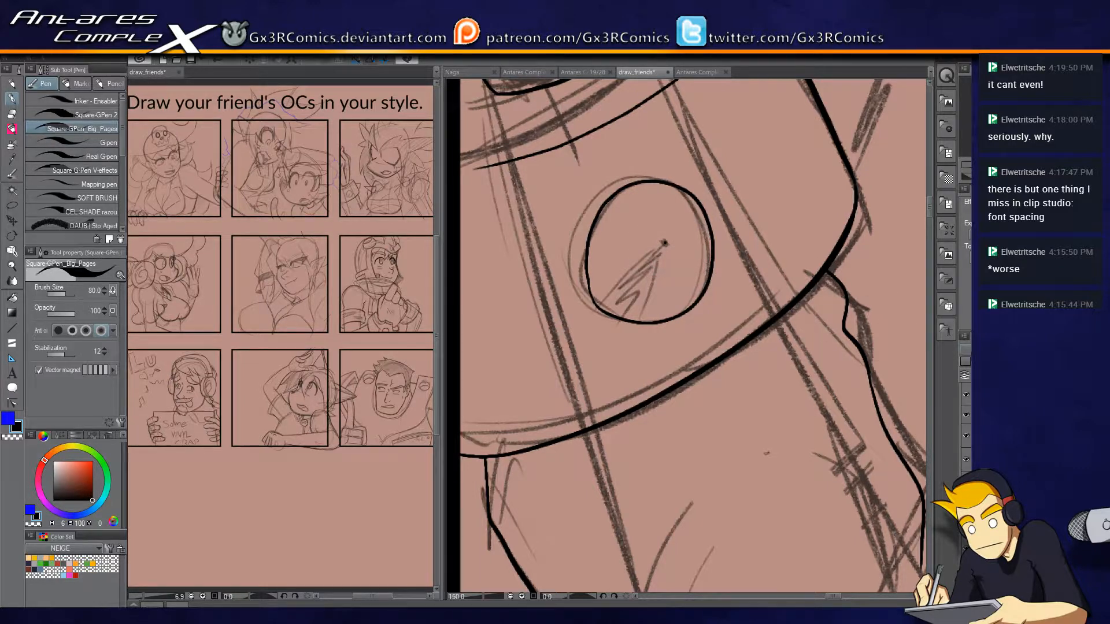
Add short shine strokes inside the round emblem and ink the triangular spike on the cuff's outer edge, trimming its ends.
{"action": "mouse_move", "coordinate": [610, 222]}
{"action": "left_mouse_down"}
{"action": "mouse_move", "coordinate": [600, 249]}
{"action": "mouse_move", "coordinate": [616, 243]}
{"action": "mouse_move", "coordinate": [620, 259]}
{"action": "left_mouse_up"}
{"action": "left_click_drag", "start_coordinate": [644, 216], "coordinate": [636, 253]}
{"action": "left_click_drag", "start_coordinate": [716, 220], "coordinate": [668, 421]}
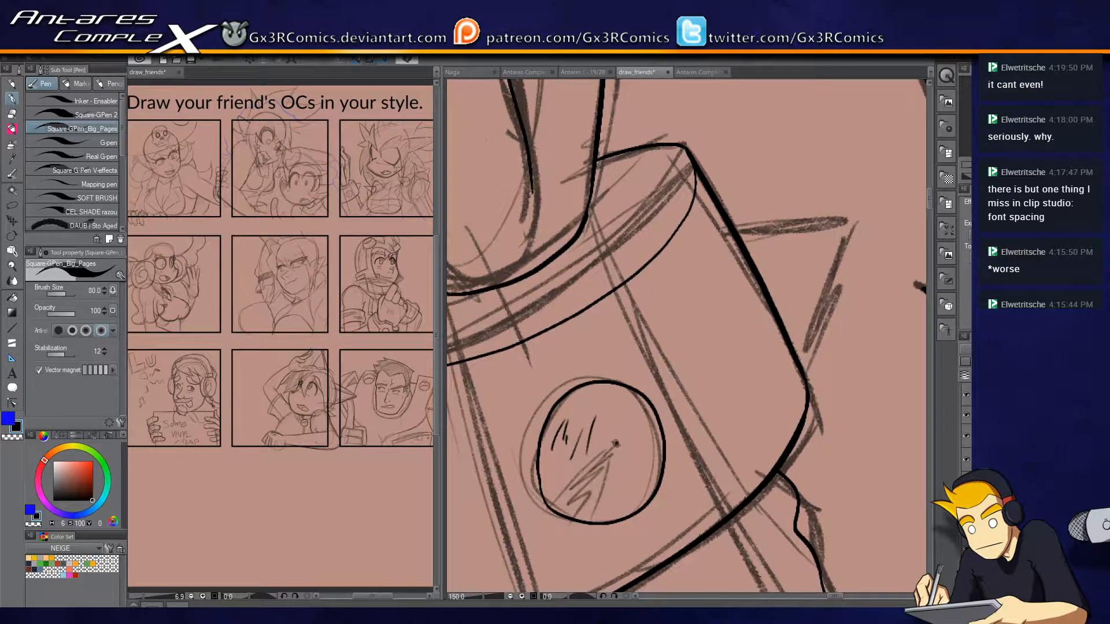
{"action": "mouse_move", "coordinate": [710, 238]}
{"action": "left_mouse_down"}
{"action": "mouse_move", "coordinate": [796, 224]}
{"action": "mouse_move", "coordinate": [832, 251]}
{"action": "mouse_move", "coordinate": [786, 350]}
{"action": "left_mouse_up"}
{"action": "key", "text": "ctrl+z"}
{"action": "mouse_move", "coordinate": [695, 249]}
{"action": "left_mouse_down"}
{"action": "mouse_move", "coordinate": [854, 220]}
{"action": "mouse_move", "coordinate": [778, 334]}
{"action": "left_mouse_up"}
{"action": "key", "text": "e"}
{"action": "left_click_drag", "start_coordinate": [710, 232], "coordinate": [722, 257]}
{"action": "left_click_drag", "start_coordinate": [742, 339], "coordinate": [773, 386]}
{"action": "key", "text": "p"}
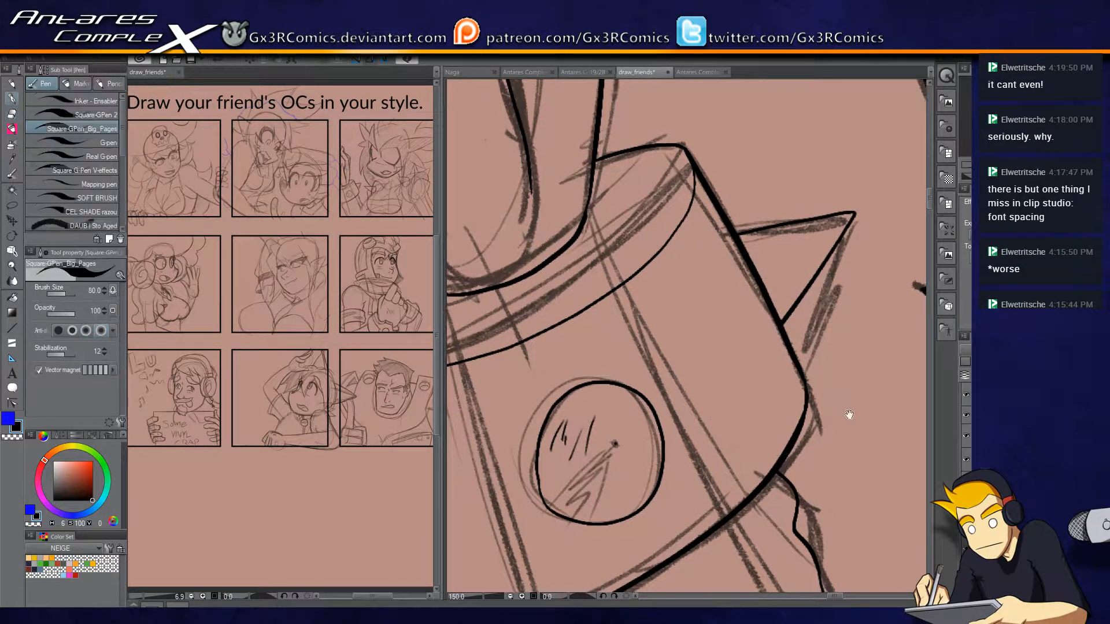
Ink the neck line running down from the underside of the chin.
{"action": "left_click_drag", "start_coordinate": [850, 416], "coordinate": [604, 369]}
{"action": "left_click_drag", "start_coordinate": [696, 364], "coordinate": [746, 288]}
{"action": "mouse_move", "coordinate": [674, 428]}
{"action": "left_mouse_down"}
{"action": "mouse_move", "coordinate": [738, 268]}
{"action": "mouse_move", "coordinate": [659, 425]}
{"action": "left_mouse_up"}
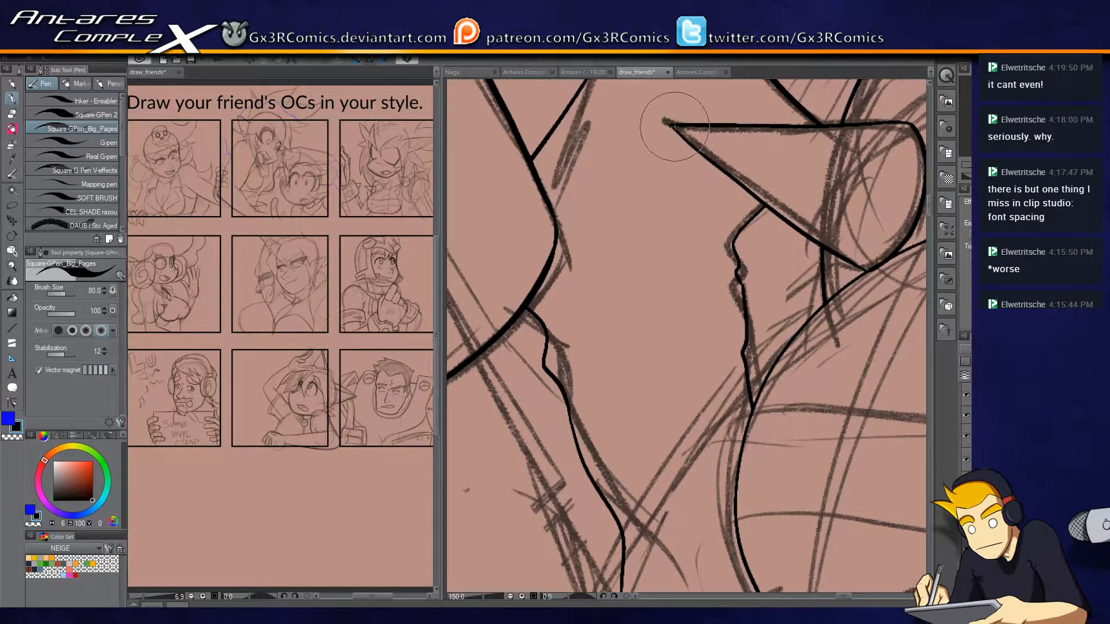
{"action": "left_click_drag", "start_coordinate": [750, 305], "coordinate": [488, 359]}
{"action": "mouse_move", "coordinate": [659, 310]}
{"action": "left_mouse_down"}
{"action": "mouse_move", "coordinate": [582, 443]}
{"action": "mouse_move", "coordinate": [726, 282]}
{"action": "mouse_move", "coordinate": [739, 385]}
{"action": "left_mouse_up"}
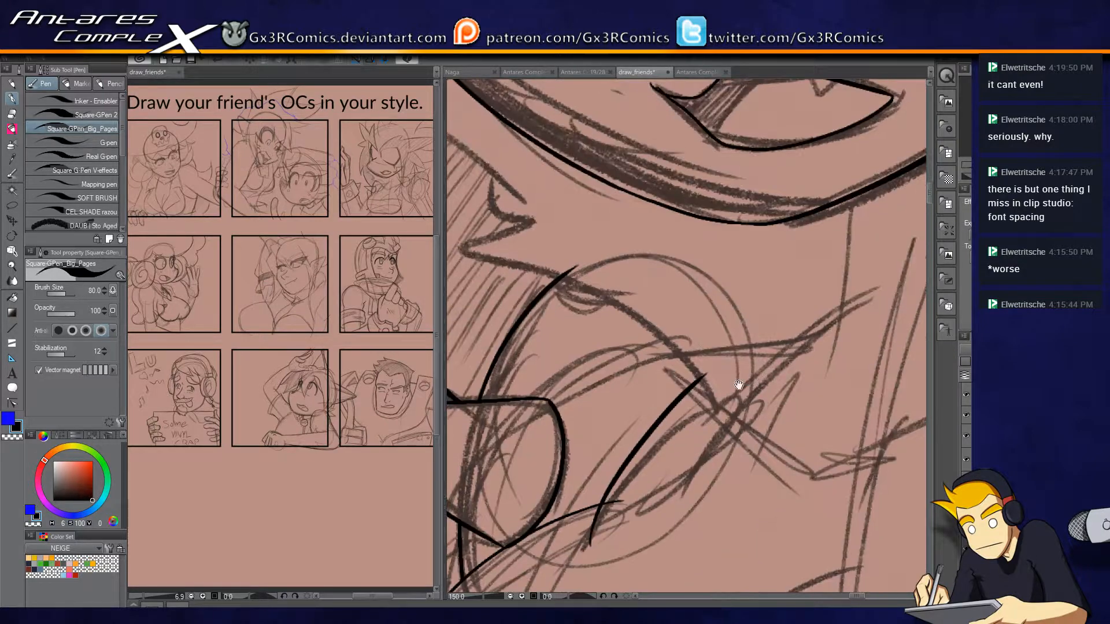
{"action": "left_click_drag", "start_coordinate": [798, 481], "coordinate": [596, 496]}
{"action": "left_click_drag", "start_coordinate": [643, 183], "coordinate": [619, 389]}
{"action": "mouse_move", "coordinate": [639, 202]}
{"action": "left_mouse_down"}
{"action": "mouse_move", "coordinate": [755, 181]}
{"action": "mouse_move", "coordinate": [736, 168]}
{"action": "mouse_move", "coordinate": [677, 300]}
{"action": "left_mouse_up"}
Ink the teeth line, small fang and inner corner line inside the open mouth, trimming the overshooting ends.
{"action": "key", "text": "e"}
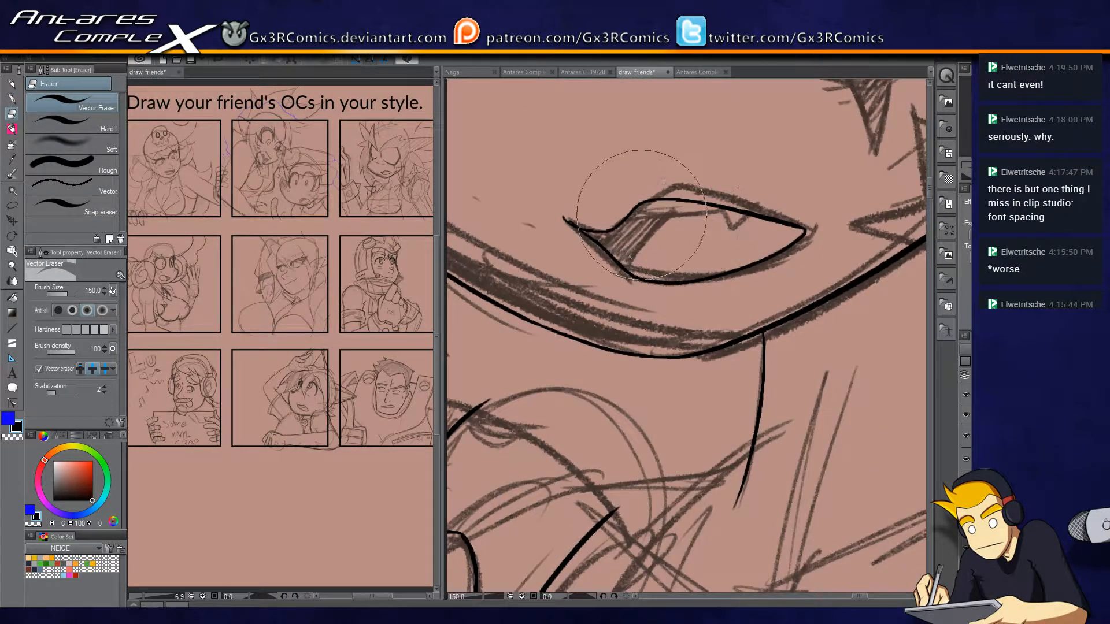
{"action": "key", "text": "p"}
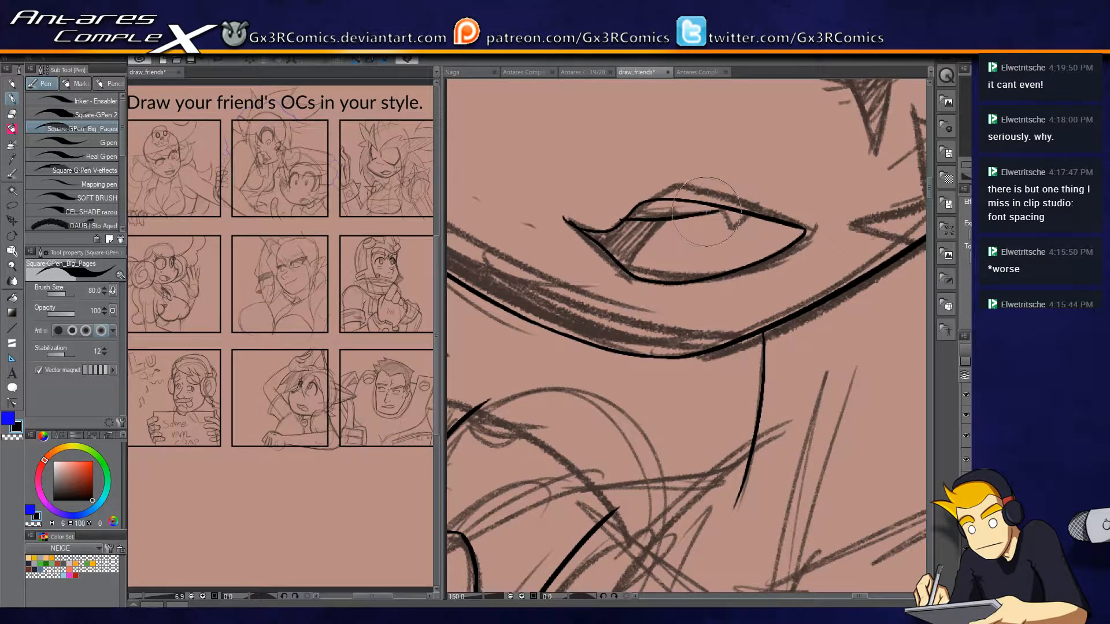
{"action": "left_click_drag", "start_coordinate": [600, 221], "coordinate": [720, 212]}
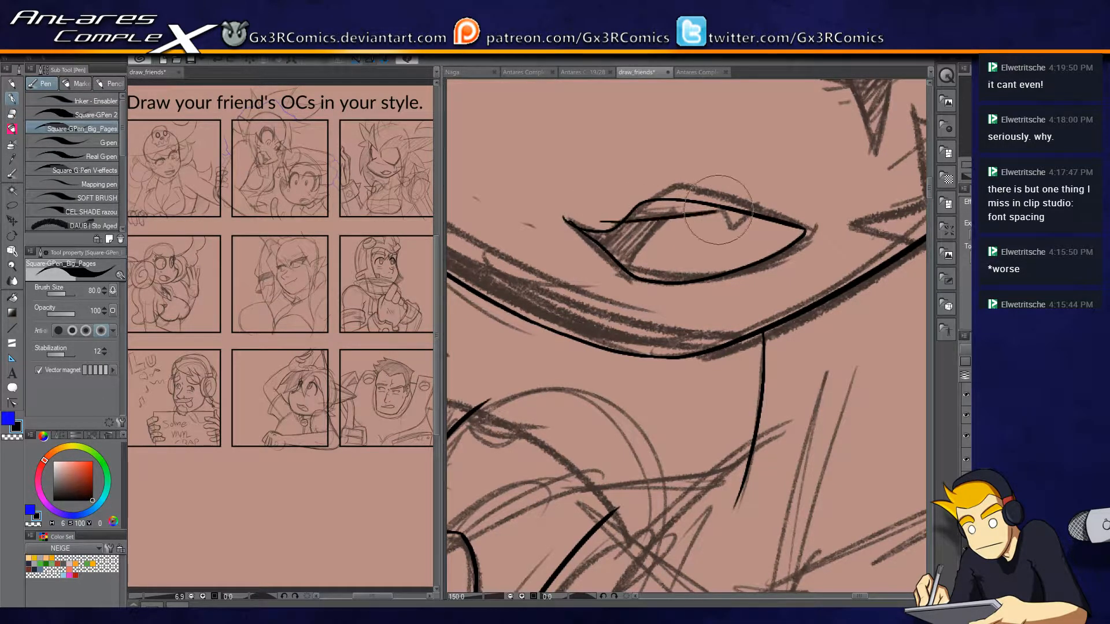
{"action": "key", "text": "e"}
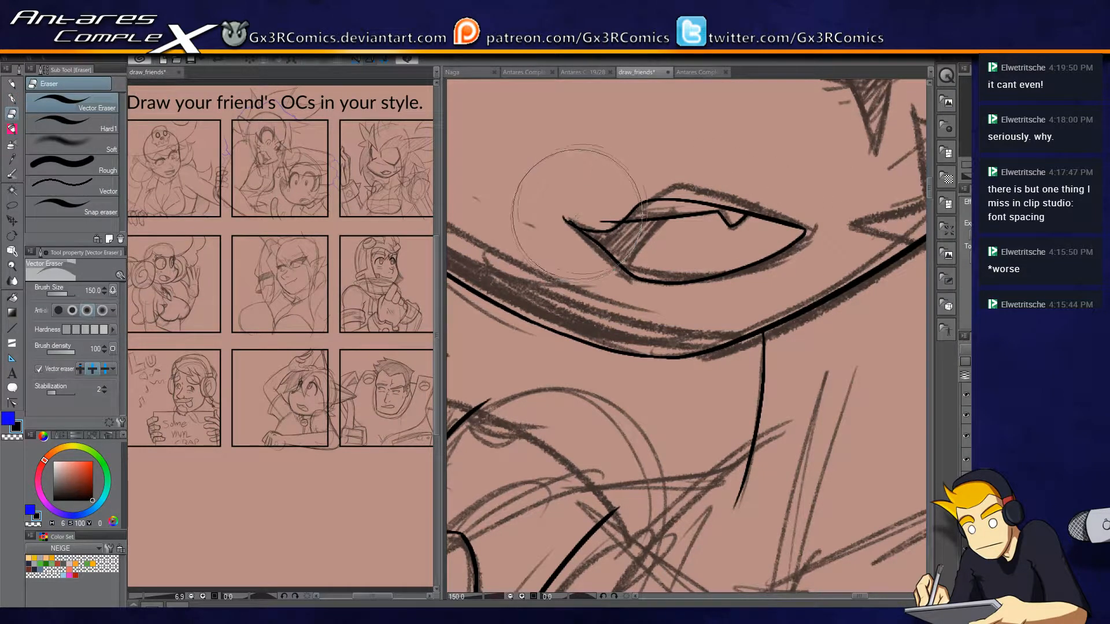
{"action": "key", "text": "p"}
{"action": "scroll", "coordinate": [636, 190], "scroll_direction": "down", "scroll_amount": 1}
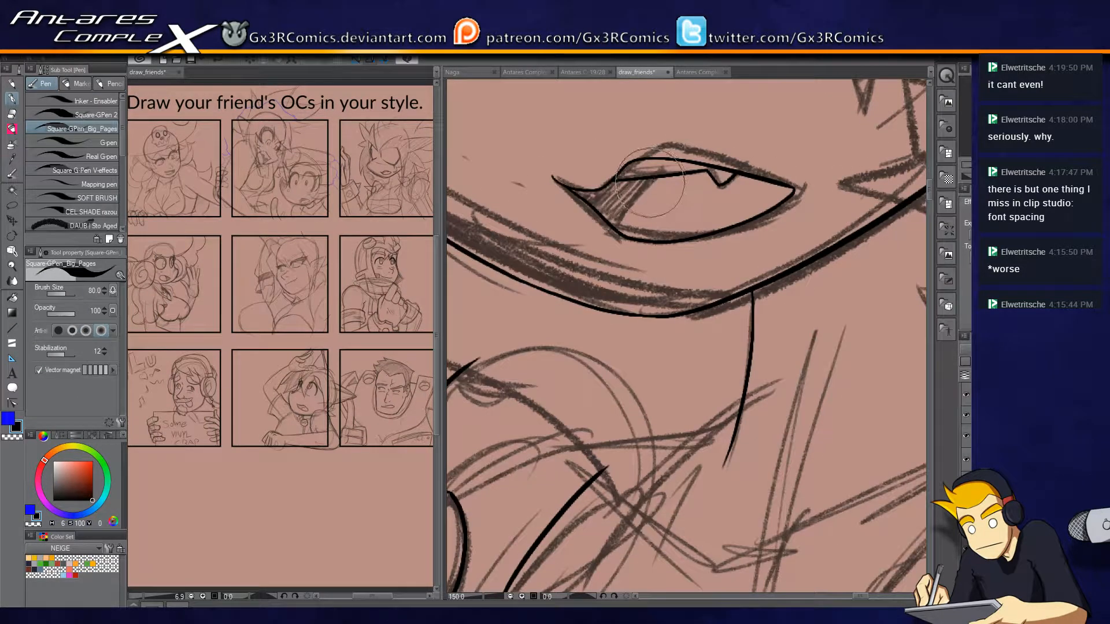
{"action": "key", "text": "e"}
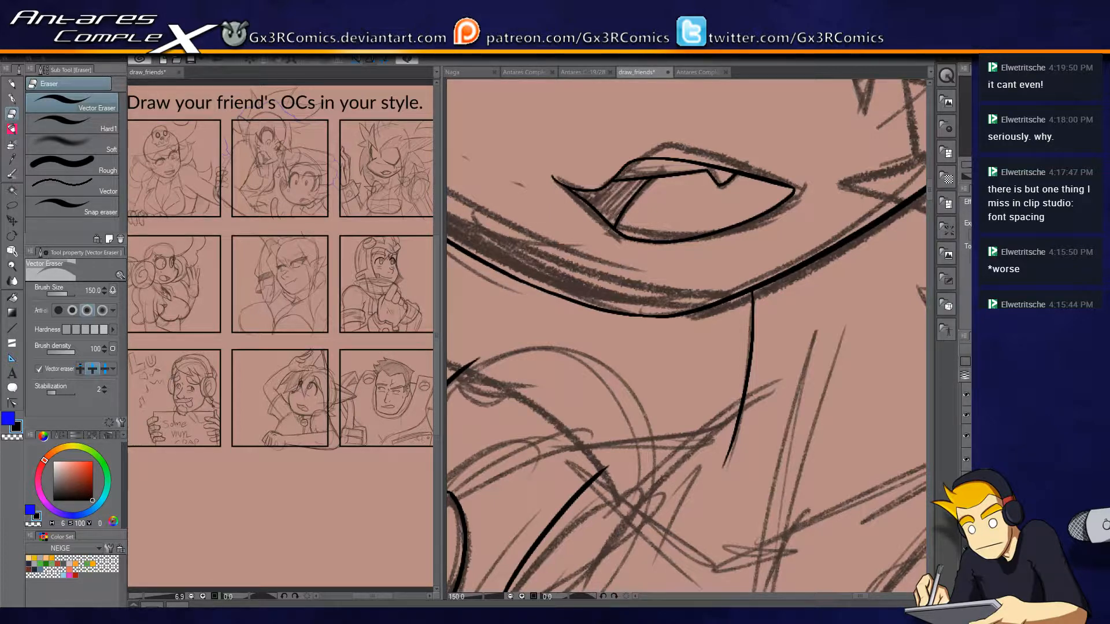
Ink the shoulder curve up to the neck line and trim the end that crosses it.
{"action": "mouse_move", "coordinate": [675, 416]}
{"action": "left_mouse_down"}
{"action": "mouse_move", "coordinate": [766, 207]}
{"action": "mouse_move", "coordinate": [723, 252]}
{"action": "left_mouse_up"}
{"action": "left_click", "coordinate": [542, 460]}
{"action": "left_click_drag", "start_coordinate": [650, 312], "coordinate": [787, 228]}
{"action": "key", "text": "ctrl+z"}
{"action": "key", "text": "p"}
{"action": "mouse_move", "coordinate": [643, 308]}
{"action": "left_mouse_down"}
{"action": "mouse_move", "coordinate": [732, 247]}
{"action": "mouse_move", "coordinate": [844, 208]}
{"action": "left_mouse_up"}
{"action": "left_click_drag", "start_coordinate": [683, 287], "coordinate": [686, 372]}
{"action": "key", "text": "e"}
{"action": "left_click_drag", "start_coordinate": [830, 272], "coordinate": [787, 358]}
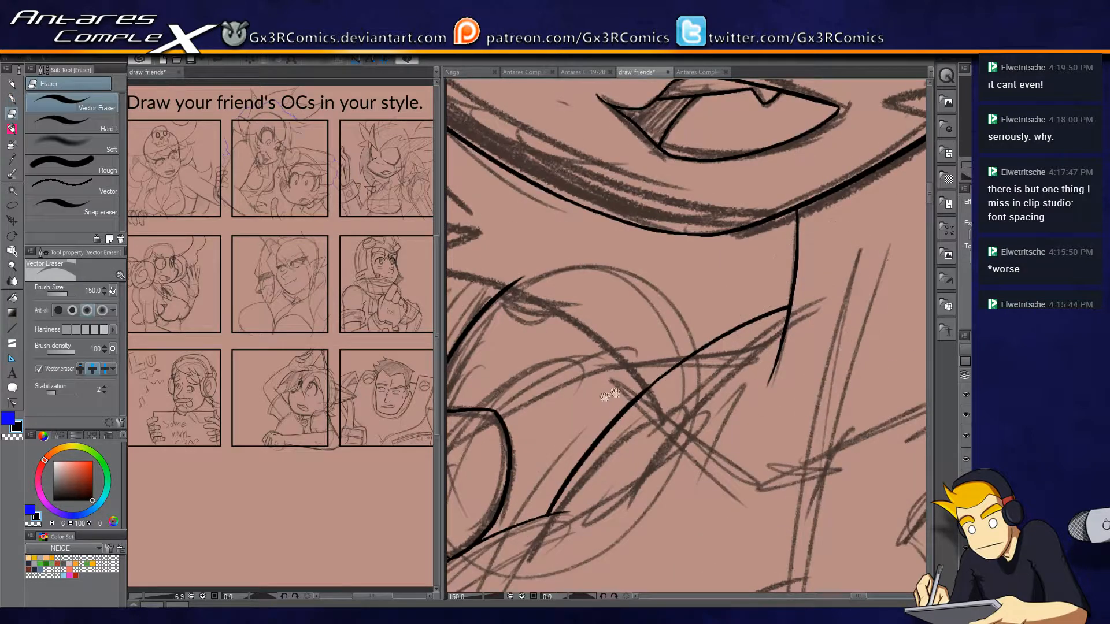
Ink the jagged hair edge below the jaw and the curve leading from it over the shoulder.
{"action": "left_click_drag", "start_coordinate": [601, 383], "coordinate": [836, 385]}
{"action": "key", "text": "p"}
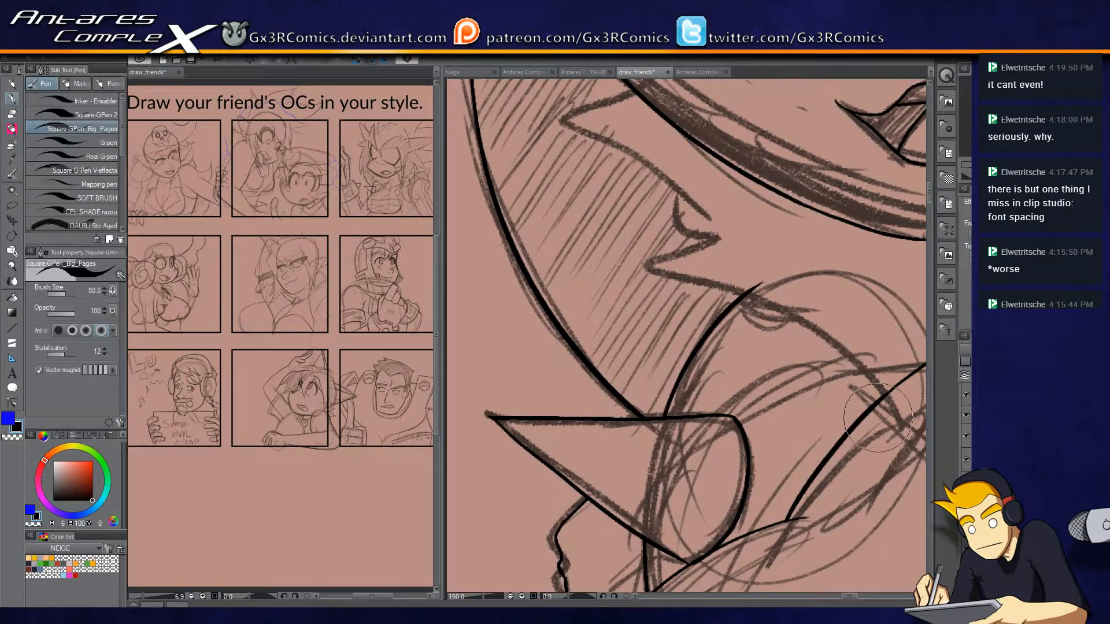
{"action": "mouse_move", "coordinate": [884, 421]}
{"action": "left_mouse_down"}
{"action": "mouse_move", "coordinate": [673, 286]}
{"action": "mouse_move", "coordinate": [694, 249]}
{"action": "mouse_move", "coordinate": [675, 203]}
{"action": "mouse_move", "coordinate": [642, 168]}
{"action": "mouse_move", "coordinate": [559, 137]}
{"action": "mouse_move", "coordinate": [665, 85]}
{"action": "mouse_move", "coordinate": [662, 172]}
{"action": "left_mouse_up"}
{"action": "key", "text": "ctrl+z"}
{"action": "mouse_move", "coordinate": [560, 210]}
{"action": "left_mouse_down"}
{"action": "mouse_move", "coordinate": [616, 185]}
{"action": "mouse_move", "coordinate": [648, 159]}
{"action": "left_mouse_up"}
{"action": "mouse_move", "coordinate": [778, 346]}
{"action": "left_mouse_down"}
{"action": "mouse_move", "coordinate": [694, 230]}
{"action": "mouse_move", "coordinate": [725, 322]}
{"action": "mouse_move", "coordinate": [668, 271]}
{"action": "mouse_move", "coordinate": [686, 291]}
{"action": "left_mouse_up"}
{"action": "key", "text": "e"}
{"action": "key", "text": "p"}
{"action": "key", "text": "e"}
{"action": "key", "text": "p"}
{"action": "mouse_move", "coordinate": [787, 288]}
{"action": "left_mouse_down"}
{"action": "mouse_move", "coordinate": [609, 456]}
{"action": "mouse_move", "coordinate": [576, 438]}
{"action": "left_mouse_up"}
{"action": "left_click_drag", "start_coordinate": [761, 390], "coordinate": [831, 208]}
{"action": "mouse_move", "coordinate": [673, 379]}
{"action": "left_mouse_down"}
{"action": "mouse_move", "coordinate": [739, 225]}
{"action": "mouse_move", "coordinate": [774, 198]}
{"action": "left_mouse_up"}
Ink the upper edge of the chest garment from its near side across the middle.
{"action": "scroll", "coordinate": [706, 375], "scroll_direction": "down", "scroll_amount": 2}
{"action": "left_click_drag", "start_coordinate": [717, 365], "coordinate": [711, 260]}
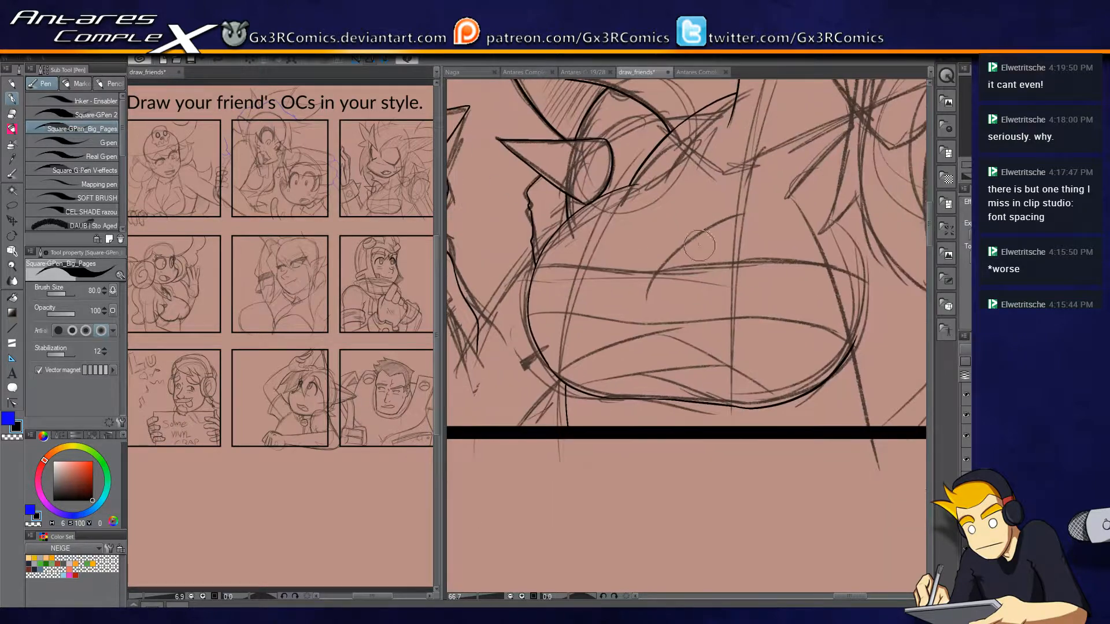
{"action": "scroll", "coordinate": [591, 322], "scroll_direction": "up", "scroll_amount": 2}
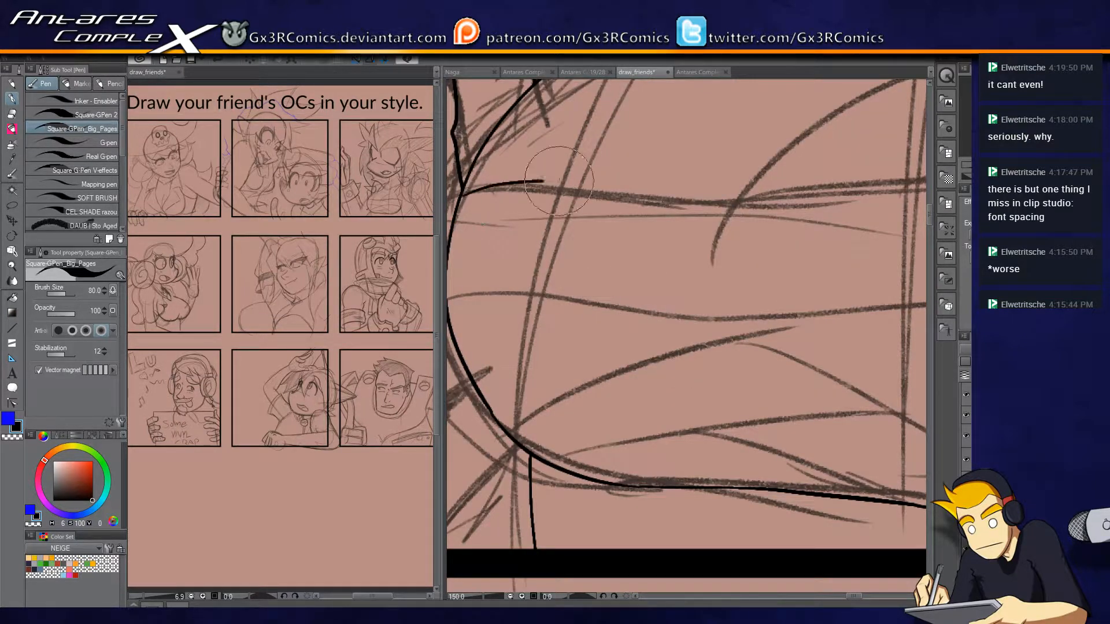
{"action": "mouse_move", "coordinate": [465, 190]}
{"action": "left_mouse_down"}
{"action": "mouse_move", "coordinate": [762, 198]}
{"action": "mouse_move", "coordinate": [639, 226]}
{"action": "mouse_move", "coordinate": [828, 185]}
{"action": "left_mouse_up"}
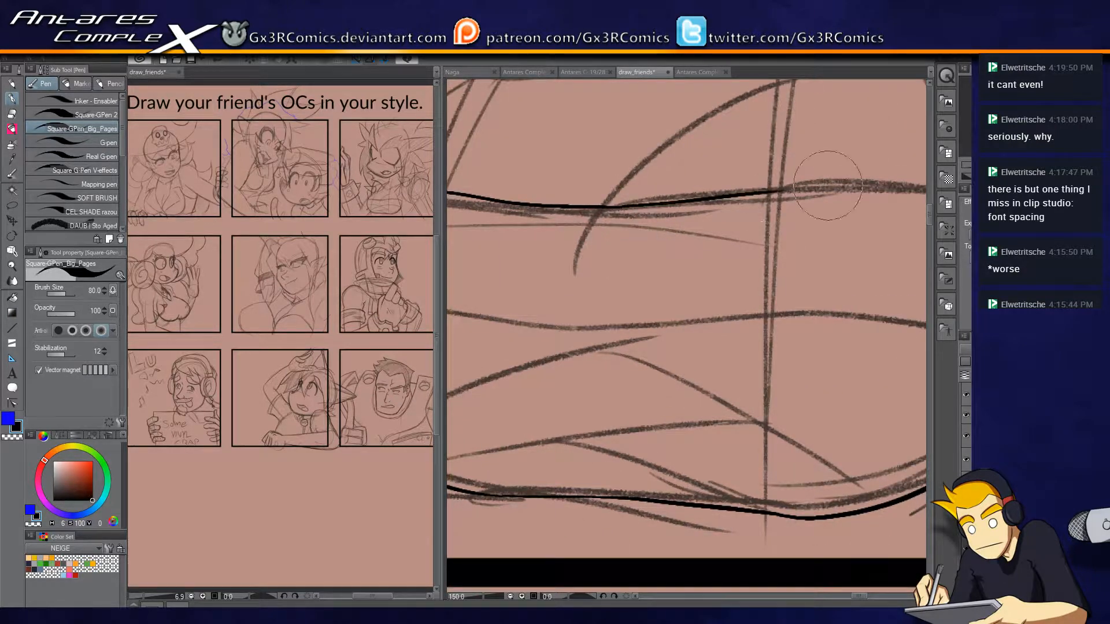
{"action": "key", "text": "ctrl+z"}
{"action": "left_click_drag", "start_coordinate": [588, 207], "coordinate": [898, 181]}
Extend the chest garment's upper edge to its far side, curving down to the outer contour, redrawing the stroke until it is smooth.
{"action": "left_click_drag", "start_coordinate": [811, 247], "coordinate": [607, 246]}
{"action": "mouse_move", "coordinate": [677, 178]}
{"action": "left_mouse_down"}
{"action": "mouse_move", "coordinate": [726, 180]}
{"action": "mouse_move", "coordinate": [872, 227]}
{"action": "left_mouse_up"}
{"action": "key", "text": "ctrl+z"}
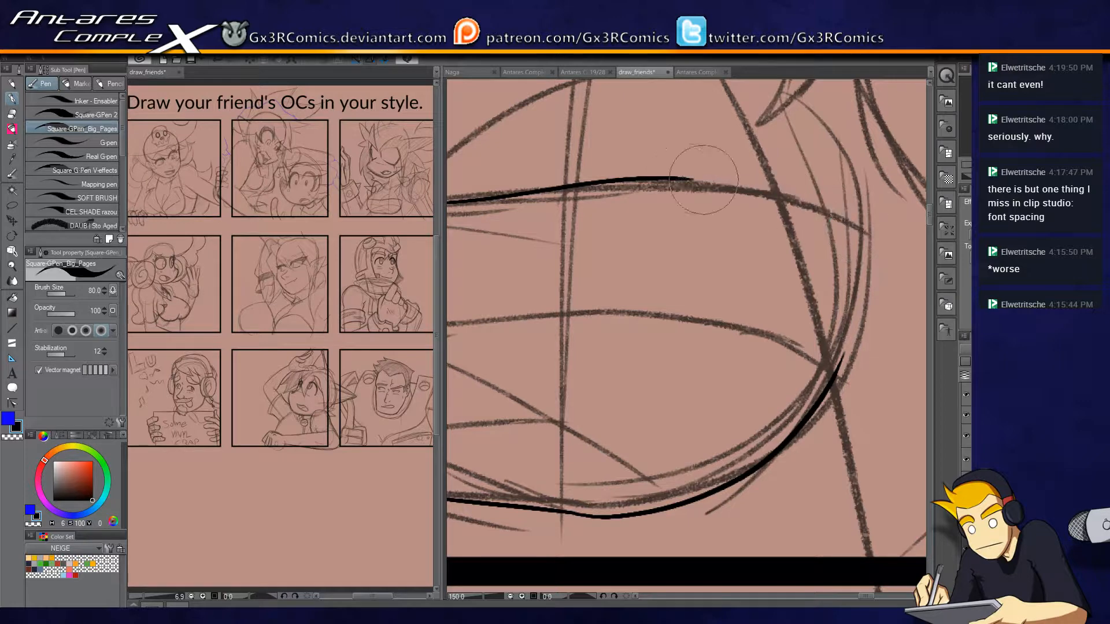
{"action": "mouse_move", "coordinate": [676, 180]}
{"action": "left_mouse_down"}
{"action": "mouse_move", "coordinate": [753, 187]}
{"action": "mouse_move", "coordinate": [869, 236]}
{"action": "left_mouse_up"}
{"action": "key", "text": "ctrl+z"}
{"action": "mouse_move", "coordinate": [677, 179]}
{"action": "left_mouse_down"}
{"action": "mouse_move", "coordinate": [756, 192]}
{"action": "mouse_move", "coordinate": [866, 241]}
{"action": "left_mouse_up"}
{"action": "key", "text": "ctrl+z"}
{"action": "mouse_move", "coordinate": [677, 179]}
{"action": "left_mouse_down"}
{"action": "mouse_move", "coordinate": [789, 199]}
{"action": "mouse_move", "coordinate": [859, 233]}
{"action": "left_mouse_up"}
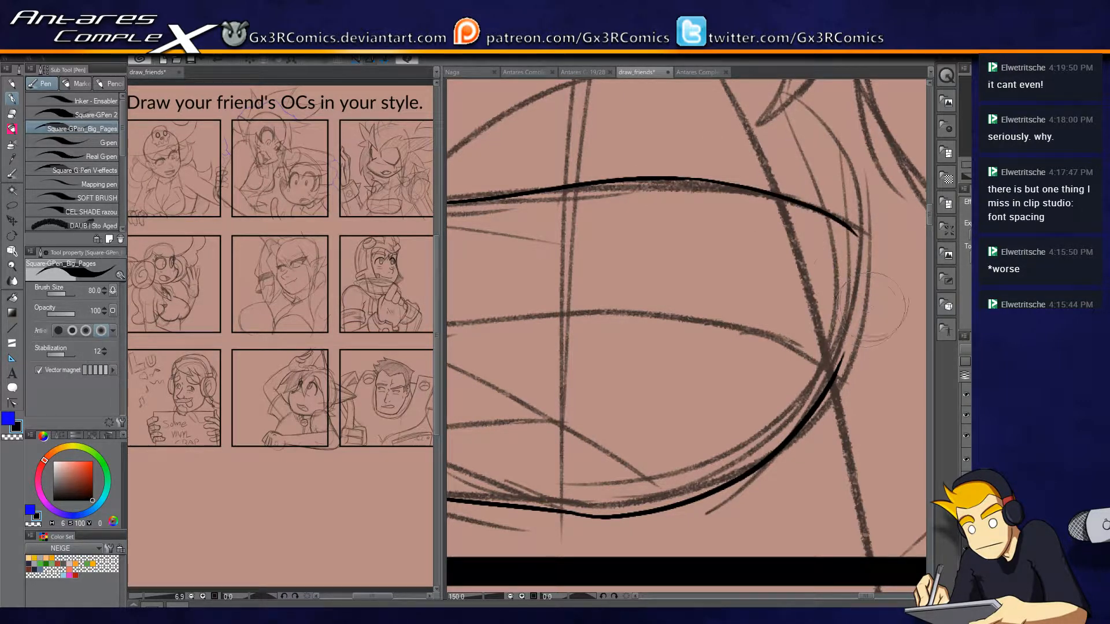
Ink the torso's far side line down past the panel border and the pointed edge rising from its top.
{"action": "scroll", "coordinate": [761, 294], "scroll_direction": "down", "scroll_amount": 3}
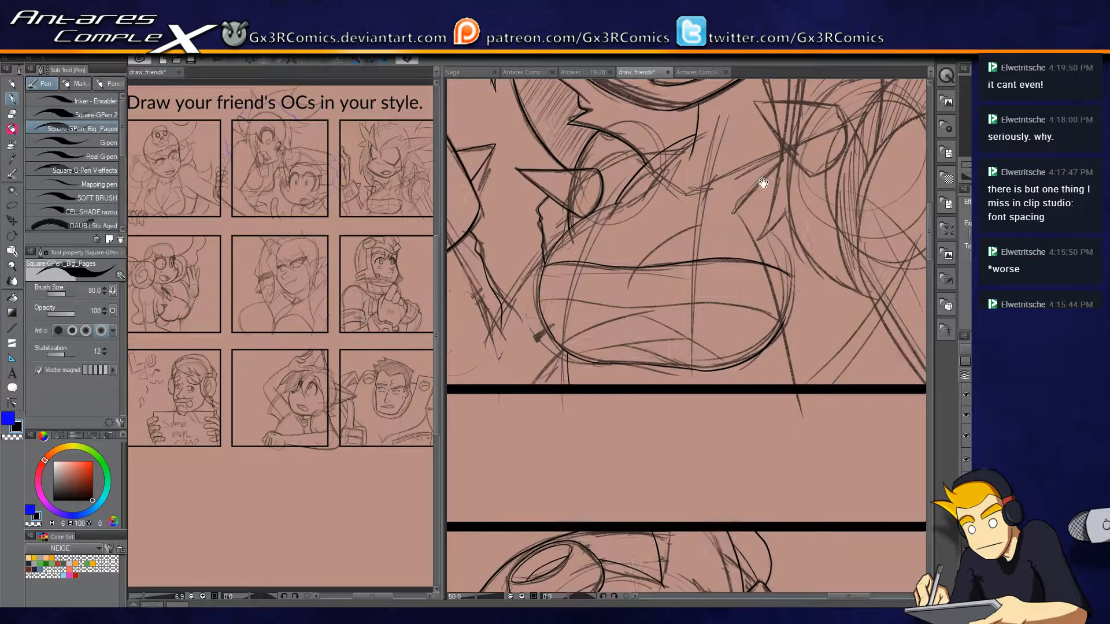
{"action": "left_click_drag", "start_coordinate": [765, 182], "coordinate": [694, 277]}
{"action": "scroll", "coordinate": [666, 298], "scroll_direction": "up", "scroll_amount": 1}
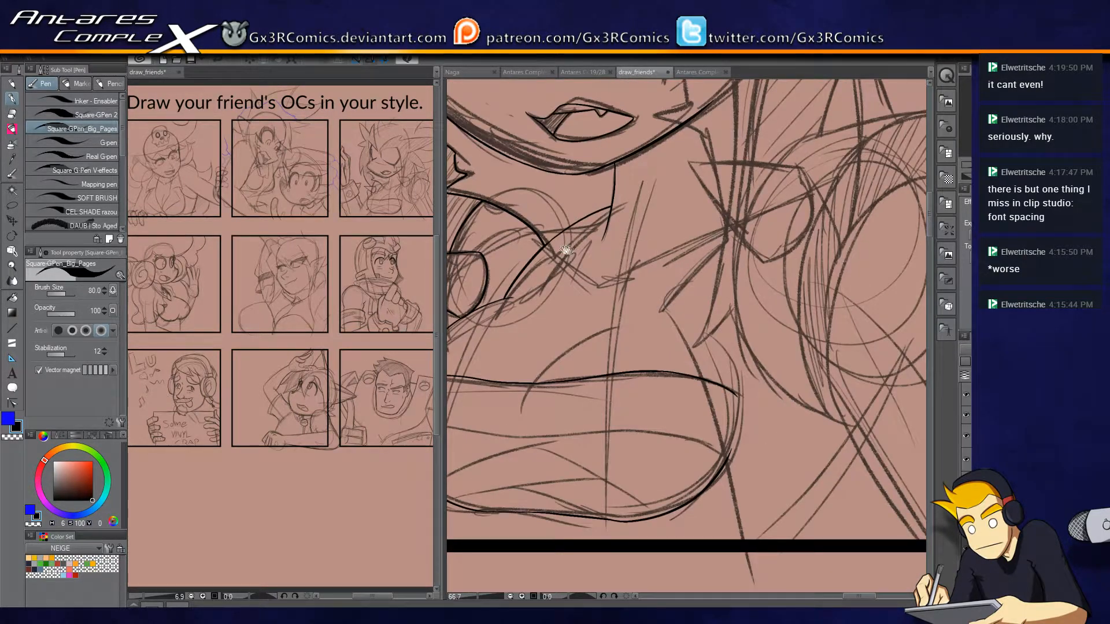
{"action": "left_click_drag", "start_coordinate": [573, 250], "coordinate": [590, 284]}
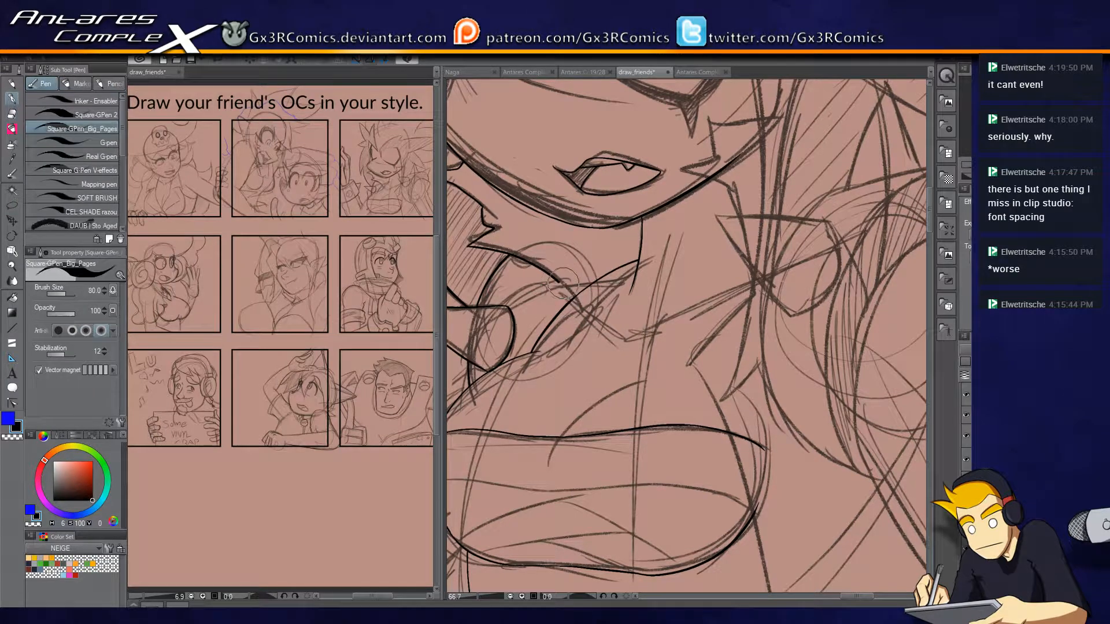
{"action": "left_click_drag", "start_coordinate": [732, 354], "coordinate": [663, 291]}
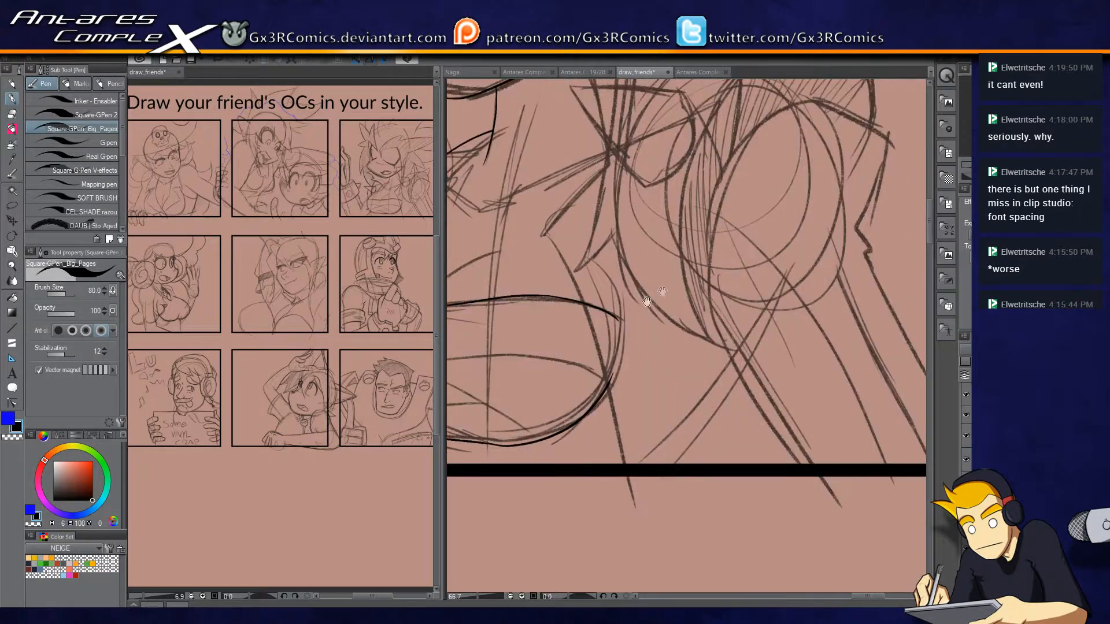
{"action": "mouse_move", "coordinate": [637, 525]}
{"action": "left_mouse_down"}
{"action": "mouse_move", "coordinate": [617, 417]}
{"action": "mouse_move", "coordinate": [555, 248]}
{"action": "mouse_move", "coordinate": [628, 368]}
{"action": "mouse_move", "coordinate": [576, 351]}
{"action": "mouse_move", "coordinate": [636, 278]}
{"action": "left_mouse_up"}
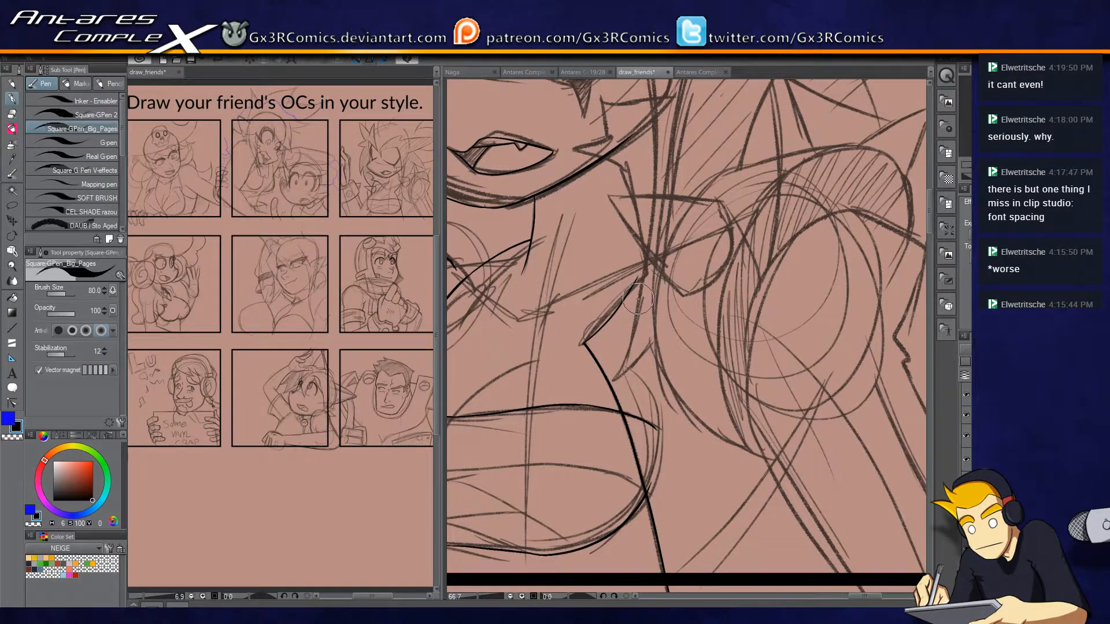
Ink the pointed collar spike with its rounded base on the far side of the neck and trim its corners.
{"action": "scroll", "coordinate": [638, 299], "scroll_direction": "up", "scroll_amount": 1}
{"action": "left_click_drag", "start_coordinate": [652, 248], "coordinate": [636, 369]}
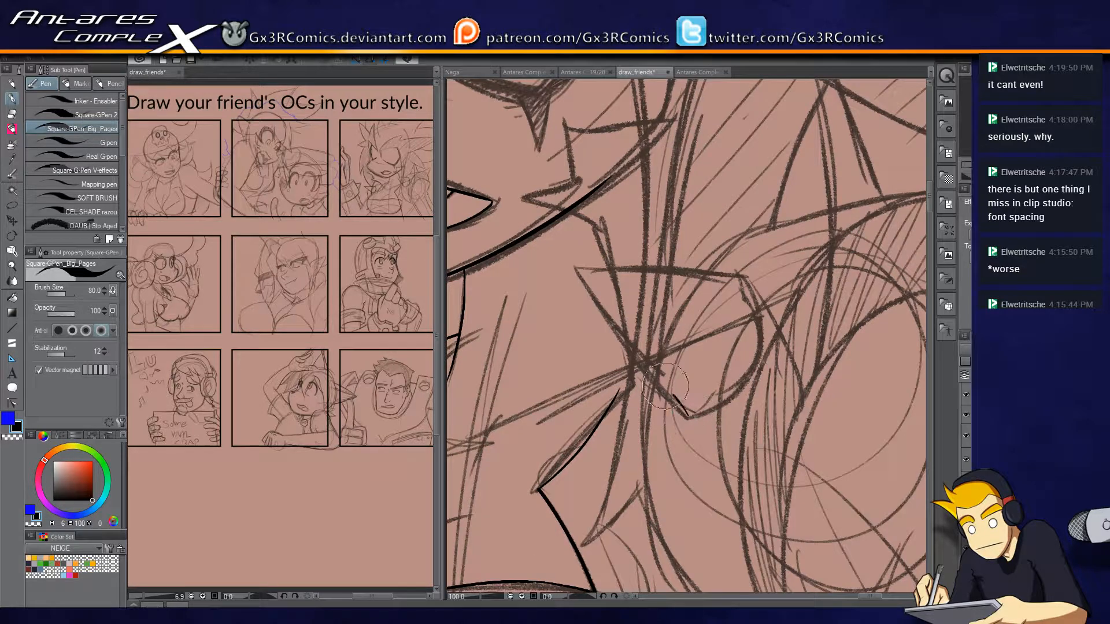
{"action": "mouse_move", "coordinate": [686, 417]}
{"action": "left_mouse_down"}
{"action": "mouse_move", "coordinate": [573, 267]}
{"action": "mouse_move", "coordinate": [587, 293]}
{"action": "mouse_move", "coordinate": [563, 269]}
{"action": "mouse_move", "coordinate": [758, 283]}
{"action": "mouse_move", "coordinate": [747, 377]}
{"action": "mouse_move", "coordinate": [702, 416]}
{"action": "mouse_move", "coordinate": [704, 403]}
{"action": "mouse_move", "coordinate": [755, 381]}
{"action": "mouse_move", "coordinate": [765, 299]}
{"action": "mouse_move", "coordinate": [746, 278]}
{"action": "mouse_move", "coordinate": [759, 352]}
{"action": "mouse_move", "coordinate": [717, 399]}
{"action": "mouse_move", "coordinate": [737, 391]}
{"action": "mouse_move", "coordinate": [760, 317]}
{"action": "mouse_move", "coordinate": [725, 280]}
{"action": "left_mouse_up"}
{"action": "key", "text": "ctrl+z"}
{"action": "key", "text": "ctrl+z"}
{"action": "key", "text": "ctrl+z"}
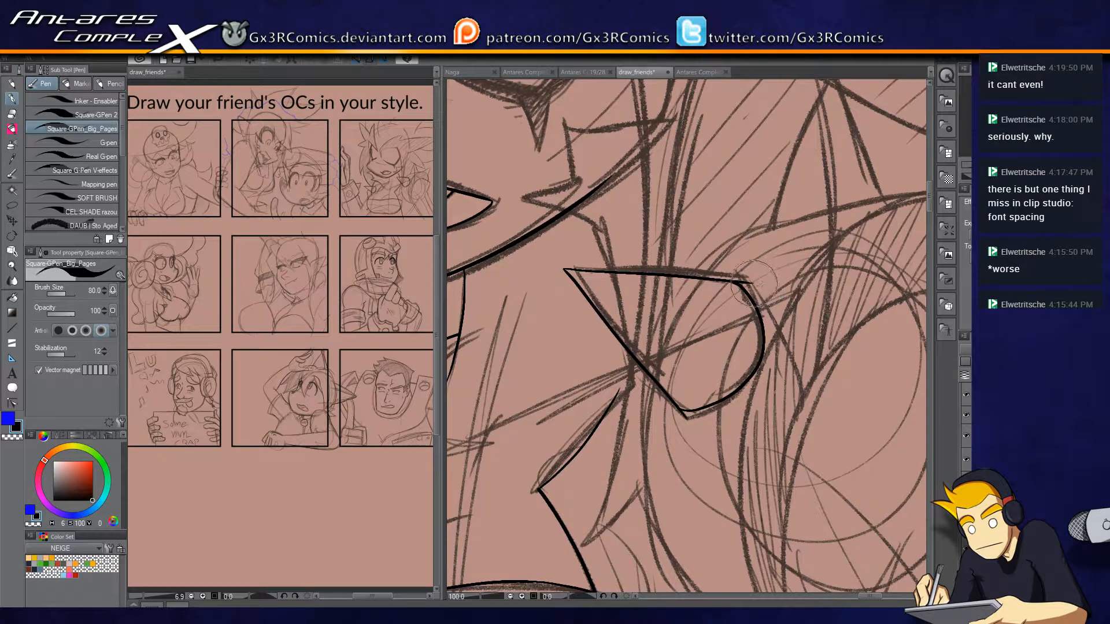
{"action": "key", "text": "e"}
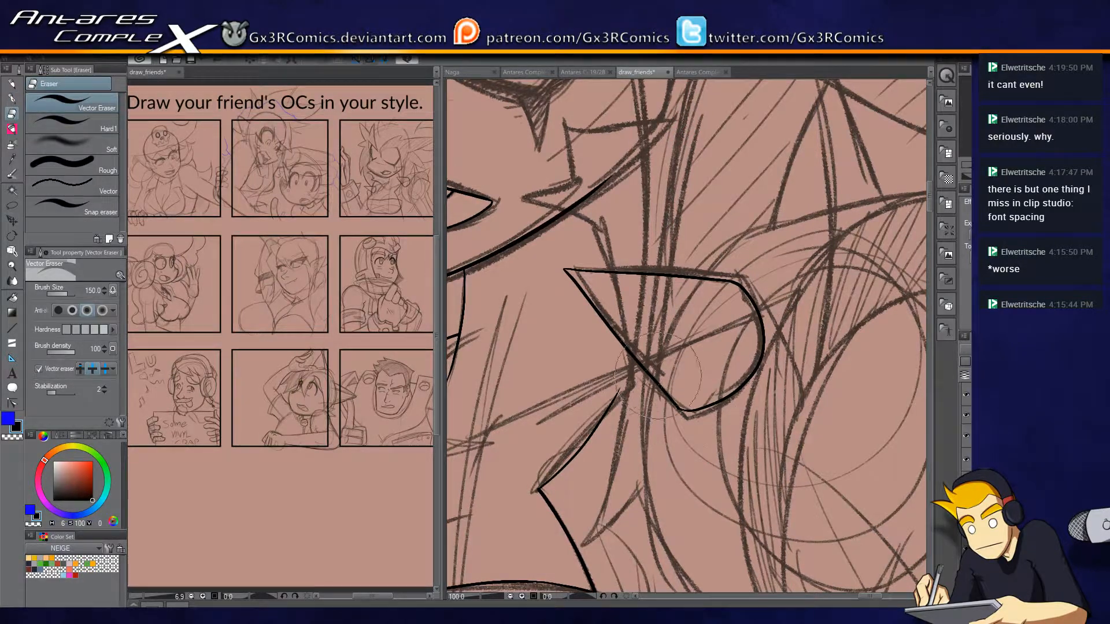
{"action": "key", "text": "p"}
Ink the jagged hair tuft beside the cheek and the curved neck line beneath it, trimming stray ends.
{"action": "left_click_drag", "start_coordinate": [620, 386], "coordinate": [621, 310]}
{"action": "mouse_move", "coordinate": [620, 270]}
{"action": "left_mouse_down"}
{"action": "mouse_move", "coordinate": [655, 370]}
{"action": "mouse_move", "coordinate": [552, 297]}
{"action": "left_mouse_up"}
{"action": "mouse_move", "coordinate": [602, 267]}
{"action": "left_mouse_down"}
{"action": "mouse_move", "coordinate": [630, 231]}
{"action": "mouse_move", "coordinate": [674, 227]}
{"action": "mouse_move", "coordinate": [676, 331]}
{"action": "left_mouse_up"}
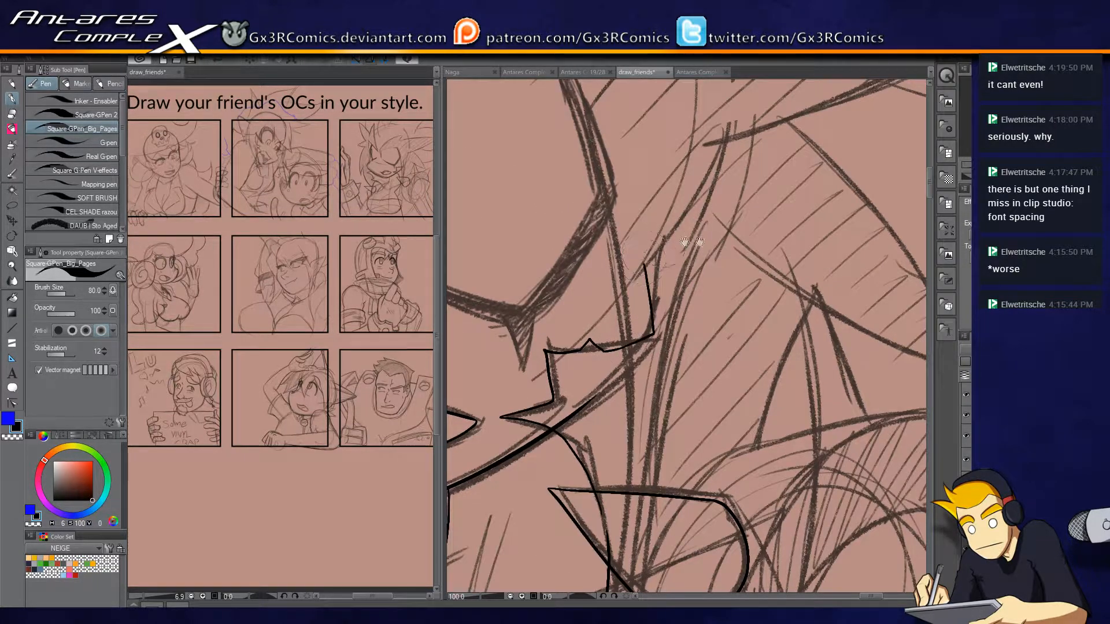
{"action": "scroll", "coordinate": [656, 422], "scroll_direction": "down", "scroll_amount": 2}
{"action": "left_click_drag", "start_coordinate": [679, 506], "coordinate": [664, 318]}
{"action": "key", "text": "e"}
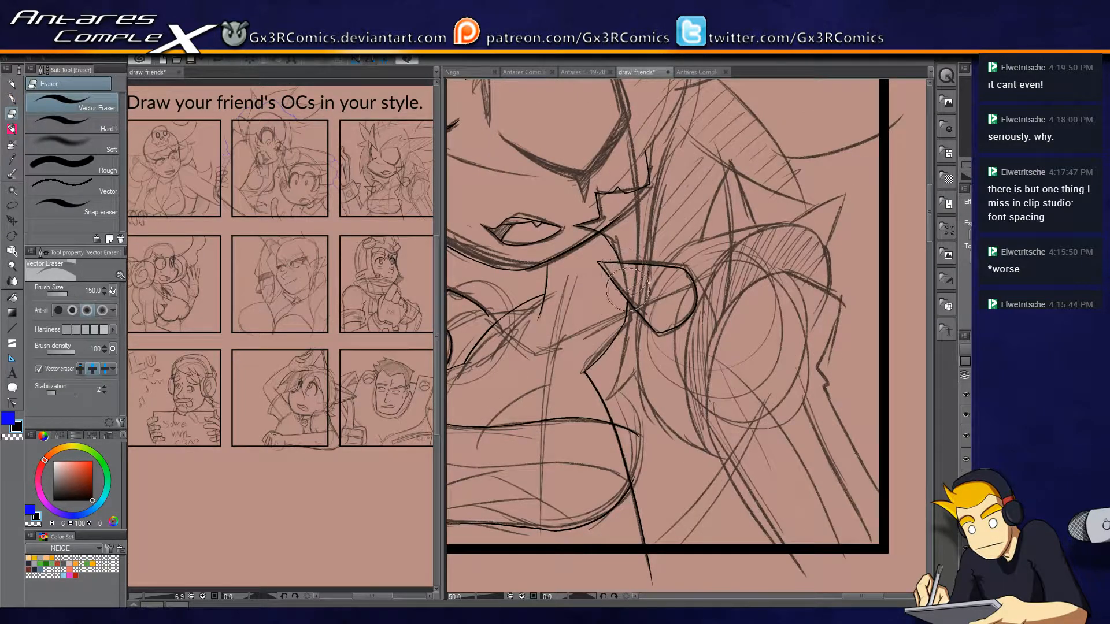
{"action": "key", "text": "p"}
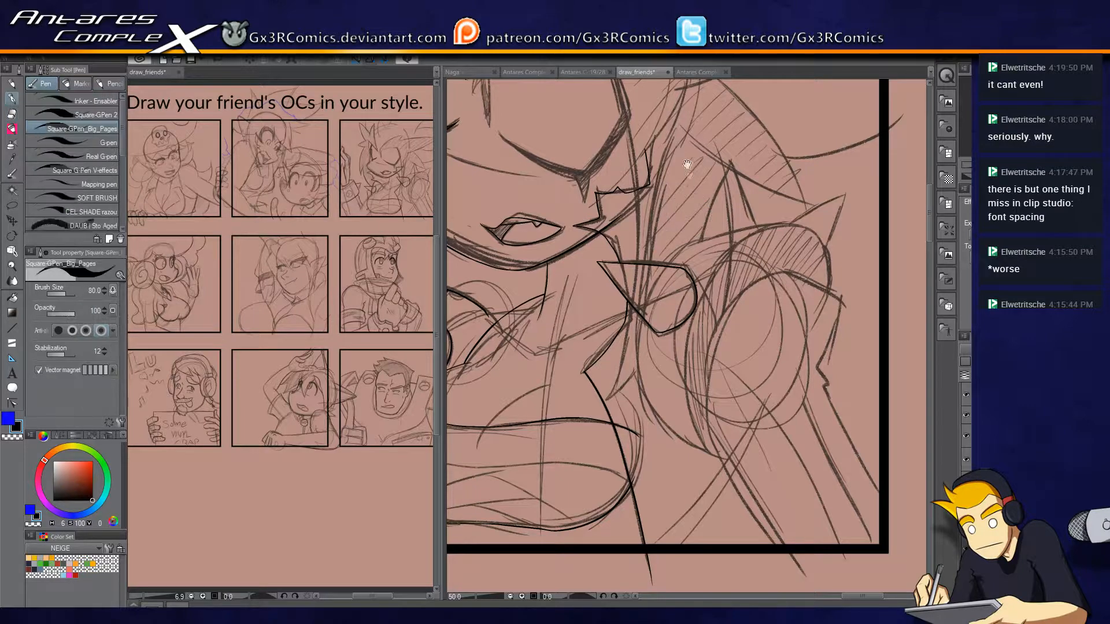
Ink the hair edge over the large eye and down the side of the face, redoing the rejected strokes.
{"action": "left_click_drag", "start_coordinate": [702, 124], "coordinate": [668, 259]}
{"action": "left_click_drag", "start_coordinate": [695, 365], "coordinate": [734, 272]}
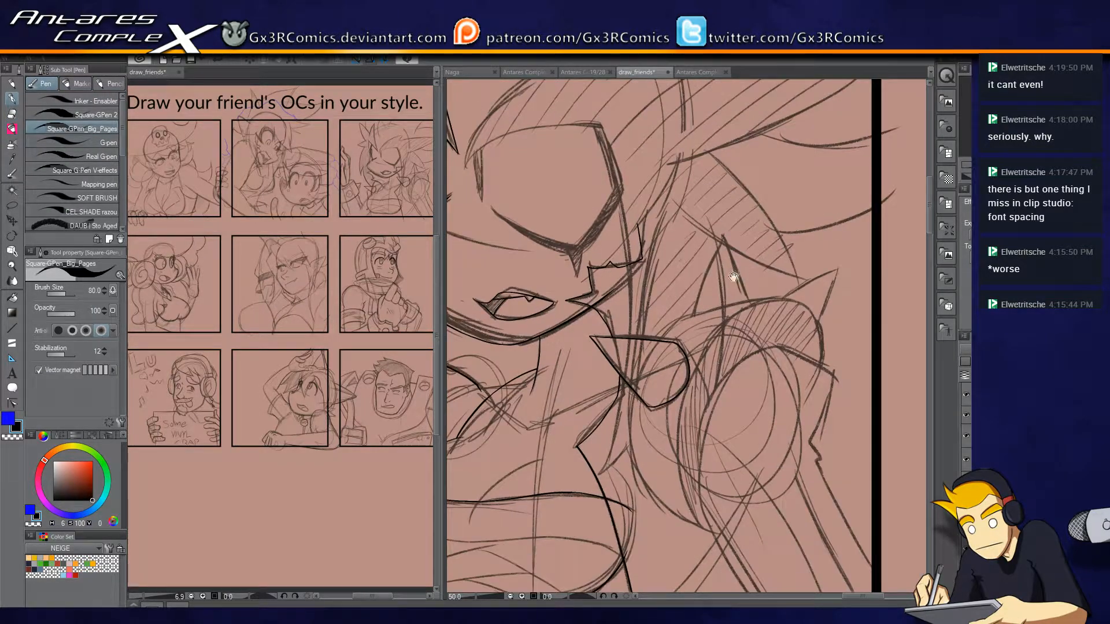
{"action": "left_click_drag", "start_coordinate": [640, 249], "coordinate": [735, 288]}
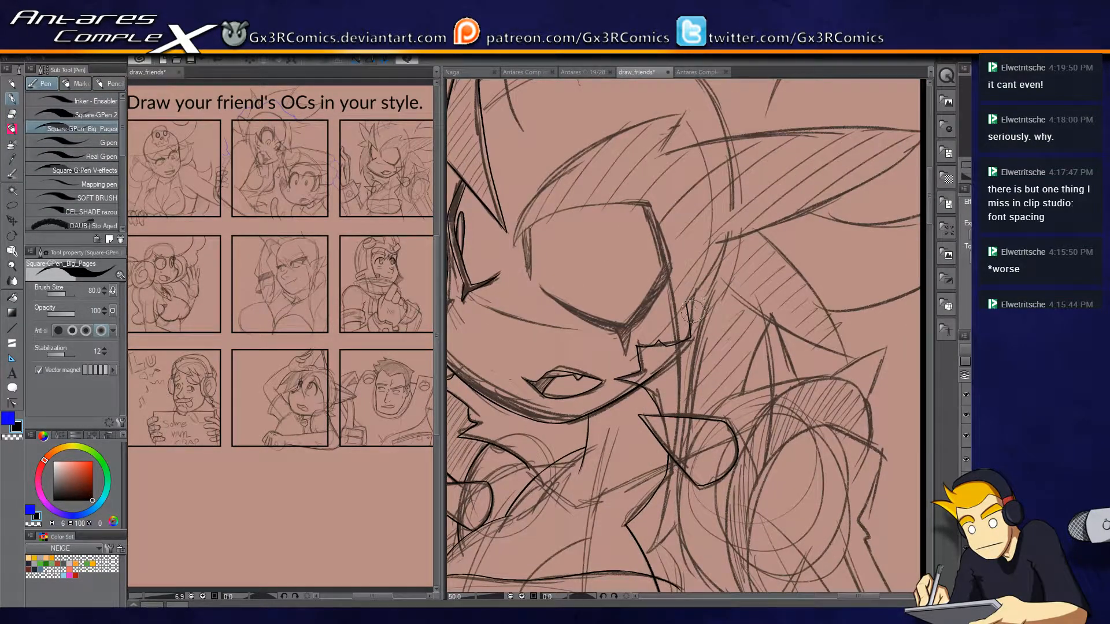
{"action": "scroll", "coordinate": [694, 347], "scroll_direction": "up", "scroll_amount": 1}
{"action": "mouse_move", "coordinate": [667, 470]}
{"action": "left_mouse_down"}
{"action": "mouse_move", "coordinate": [665, 249]}
{"action": "mouse_move", "coordinate": [624, 161]}
{"action": "mouse_move", "coordinate": [658, 157]}
{"action": "left_mouse_up"}
{"action": "key", "text": "ctrl+z"}
{"action": "mouse_move", "coordinate": [708, 460]}
{"action": "left_mouse_down"}
{"action": "mouse_move", "coordinate": [713, 357]}
{"action": "mouse_move", "coordinate": [659, 152]}
{"action": "mouse_move", "coordinate": [732, 179]}
{"action": "mouse_move", "coordinate": [609, 206]}
{"action": "mouse_move", "coordinate": [561, 245]}
{"action": "left_mouse_up"}
{"action": "key", "text": "ctrl+z"}
{"action": "mouse_move", "coordinate": [729, 182]}
{"action": "left_mouse_down"}
{"action": "mouse_move", "coordinate": [560, 242]}
{"action": "mouse_move", "coordinate": [680, 181]}
{"action": "mouse_move", "coordinate": [740, 182]}
{"action": "mouse_move", "coordinate": [563, 235]}
{"action": "left_mouse_up"}
{"action": "key", "text": "ctrl+z"}
{"action": "key", "text": "ctrl+z"}
{"action": "left_click_drag", "start_coordinate": [606, 201], "coordinate": [582, 291]}
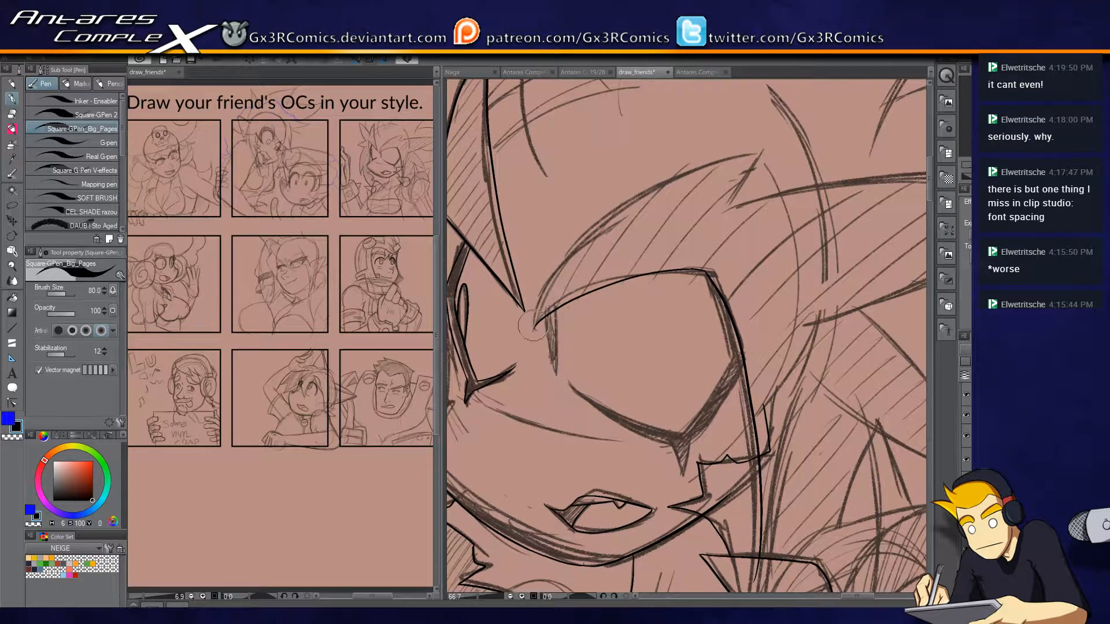
Ink the upper edge and pointed tip of the hair lock above the large eye, trimming the overshooting ends.
{"action": "left_click_drag", "start_coordinate": [532, 325], "coordinate": [797, 145]}
{"action": "key", "text": "e"}
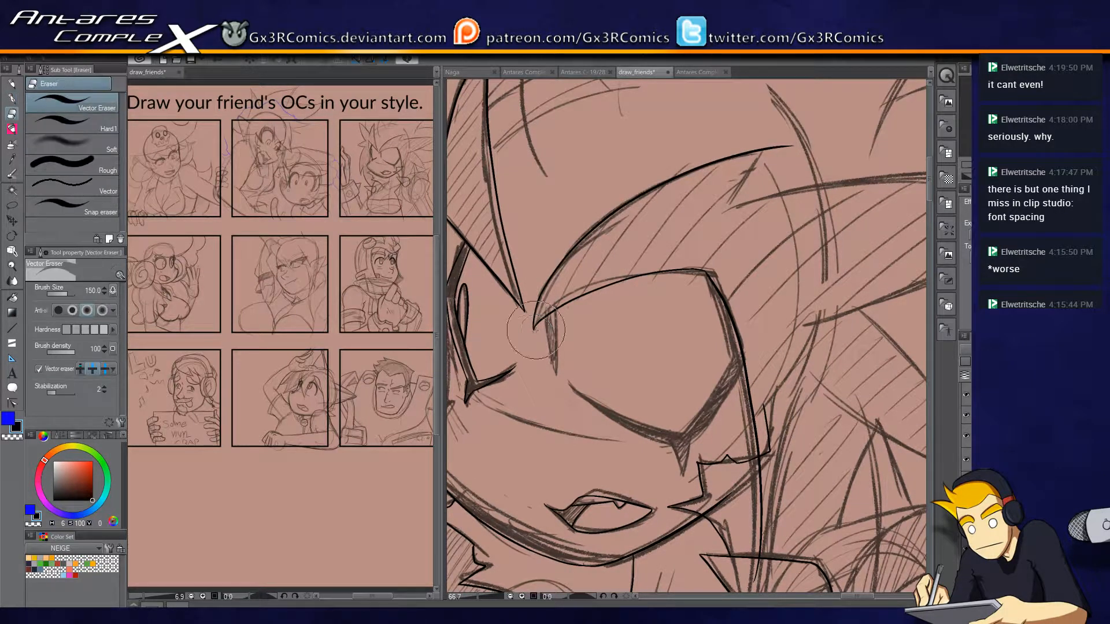
{"action": "left_click", "coordinate": [533, 339]}
{"action": "key", "text": "p"}
{"action": "key", "text": "ctrl+z"}
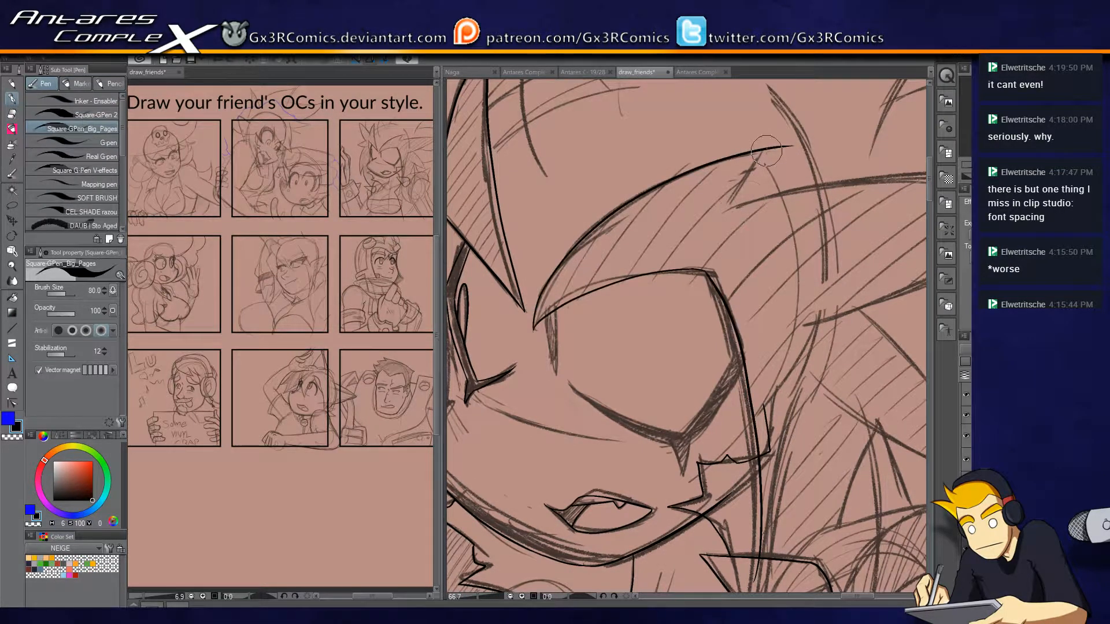
{"action": "key", "text": "e"}
{"action": "left_click", "coordinate": [782, 155]}
{"action": "key", "text": "p"}
{"action": "scroll", "coordinate": [783, 231], "scroll_direction": "up", "scroll_amount": 1}
{"action": "mouse_move", "coordinate": [826, 202]}
{"action": "left_mouse_down"}
{"action": "mouse_move", "coordinate": [730, 231]}
{"action": "mouse_move", "coordinate": [599, 236]}
{"action": "left_mouse_up"}
Ink the tall curved hair spikes at the top of the head, running them past the upper panel border.
{"action": "scroll", "coordinate": [563, 243], "scroll_direction": "down", "scroll_amount": 1}
{"action": "left_click_drag", "start_coordinate": [490, 236], "coordinate": [863, 209]}
{"action": "key", "text": "ctrl+z"}
{"action": "mouse_move", "coordinate": [492, 236]}
{"action": "left_mouse_down"}
{"action": "mouse_move", "coordinate": [870, 204]}
{"action": "mouse_move", "coordinate": [576, 347]}
{"action": "left_mouse_up"}
{"action": "key", "text": "e"}
{"action": "key", "text": "p"}
{"action": "left_click_drag", "start_coordinate": [672, 270], "coordinate": [787, 404]}
{"action": "left_click_drag", "start_coordinate": [583, 342], "coordinate": [772, 347]}
{"action": "mouse_move", "coordinate": [630, 344]}
{"action": "left_mouse_down"}
{"action": "mouse_move", "coordinate": [642, 145]}
{"action": "mouse_move", "coordinate": [693, 268]}
{"action": "mouse_move", "coordinate": [759, 139]}
{"action": "left_mouse_up"}
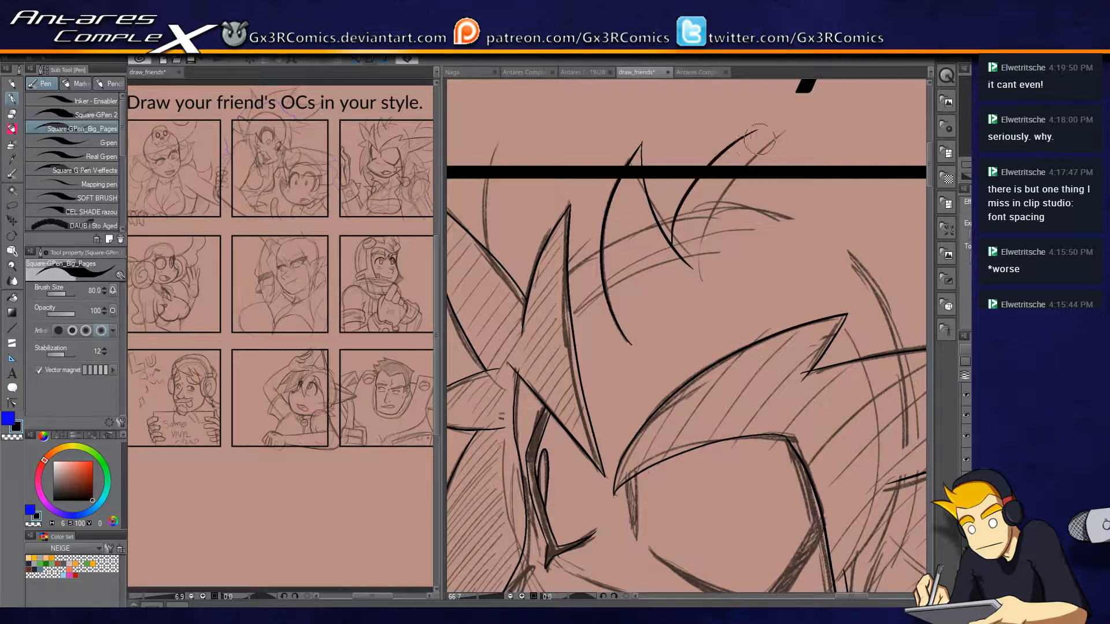
Ink the curved hair strand rising behind the hatched spikes past the panel border and trim both its ends.
{"action": "left_click_drag", "start_coordinate": [566, 267], "coordinate": [742, 239]}
{"action": "left_click_drag", "start_coordinate": [672, 269], "coordinate": [686, 115]}
{"action": "key", "text": "ctrl+z"}
{"action": "left_click_drag", "start_coordinate": [673, 270], "coordinate": [687, 112]}
{"action": "key", "text": "e"}
{"action": "left_click_drag", "start_coordinate": [672, 243], "coordinate": [685, 274]}
{"action": "left_click_drag", "start_coordinate": [670, 118], "coordinate": [689, 134]}
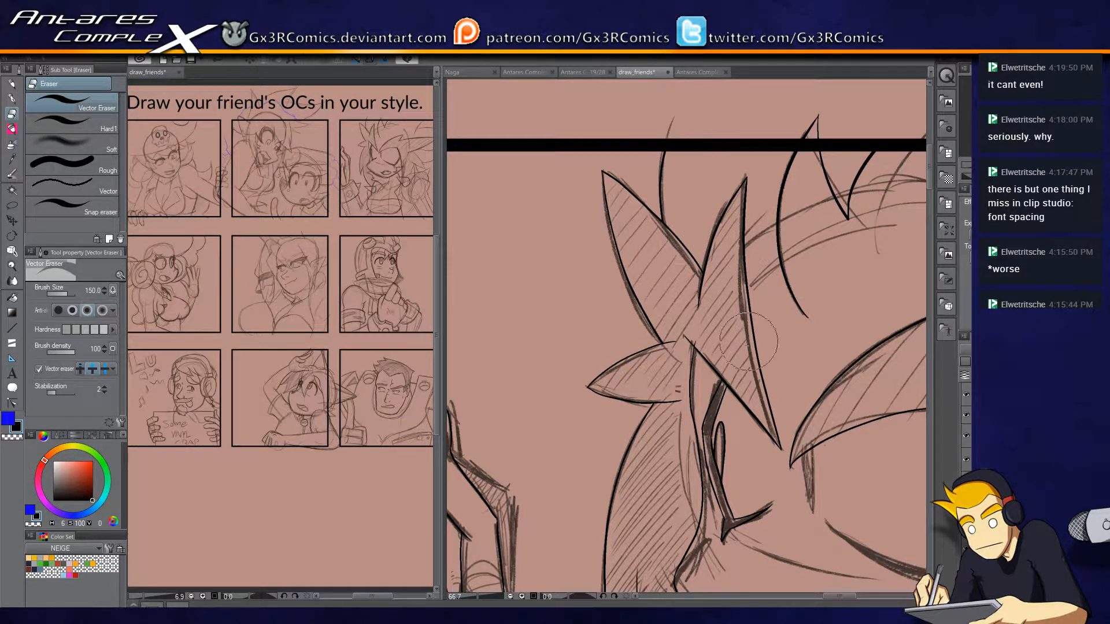
Draw straight lines along the spiky-haired character's panel borders with a brush size of 7, briefly hiding the border layer to check them.
{"action": "key", "text": "p"}
{"action": "left_click_drag", "start_coordinate": [820, 335], "coordinate": [720, 320]}
{"action": "key", "text": "u"}
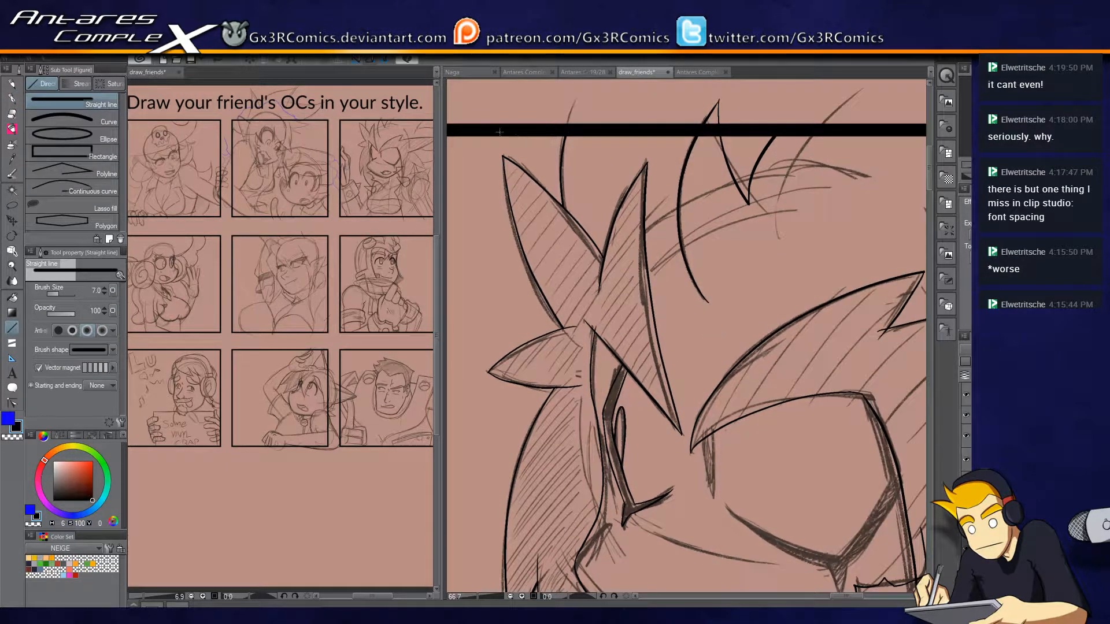
{"action": "left_click_drag", "start_coordinate": [846, 596], "coordinate": [880, 596]}
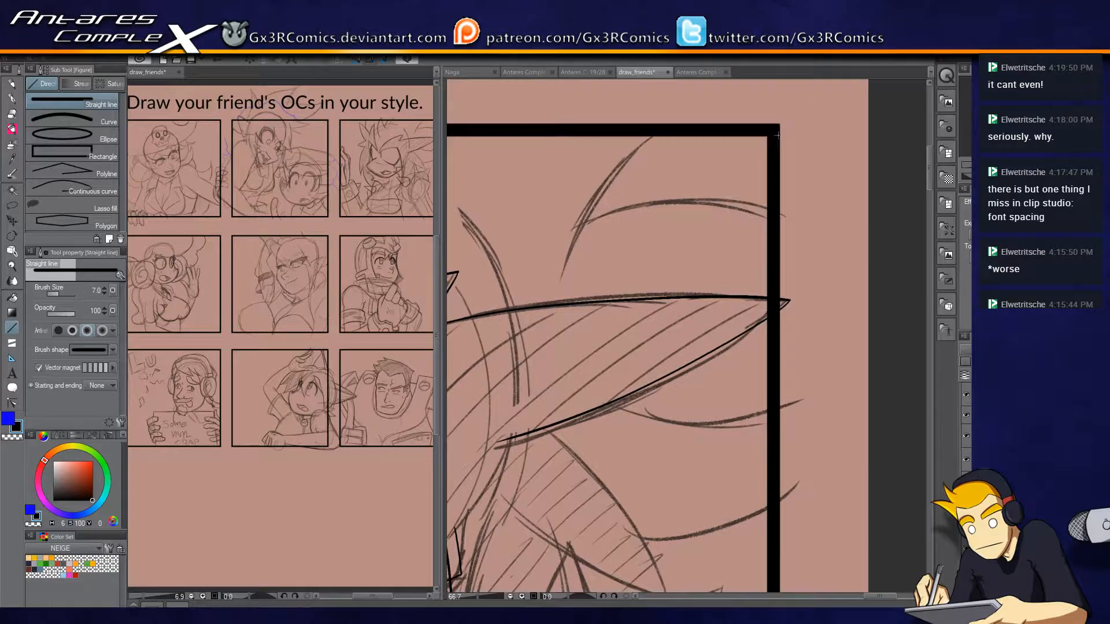
{"action": "scroll", "coordinate": [688, 335], "scroll_direction": "down", "scroll_amount": 7}
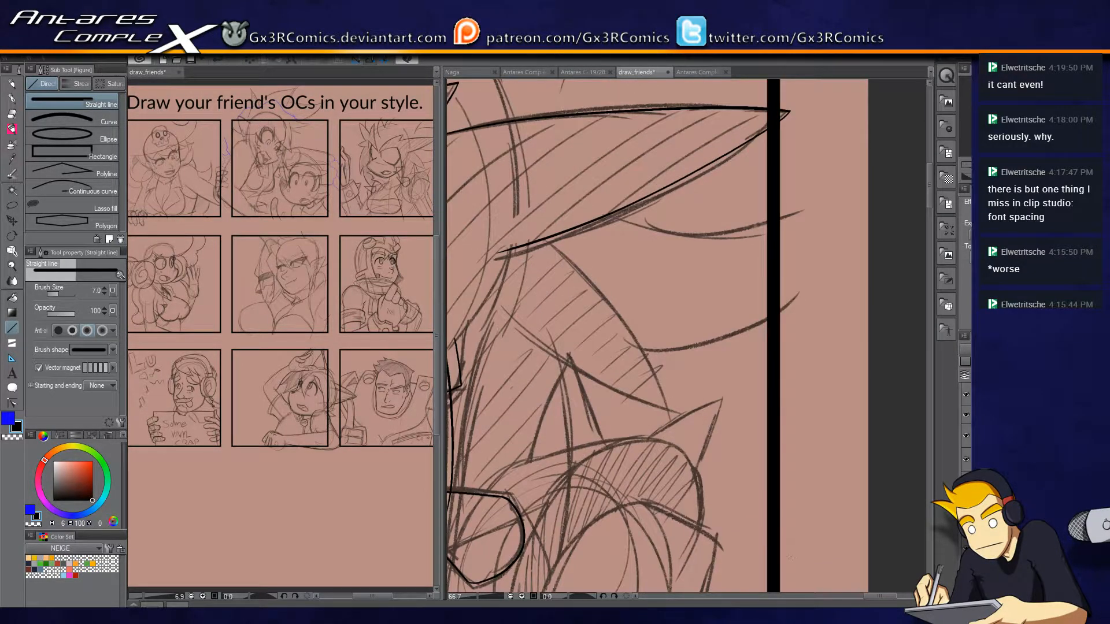
{"action": "scroll", "coordinate": [613, 335], "scroll_direction": "down", "scroll_amount": 2}
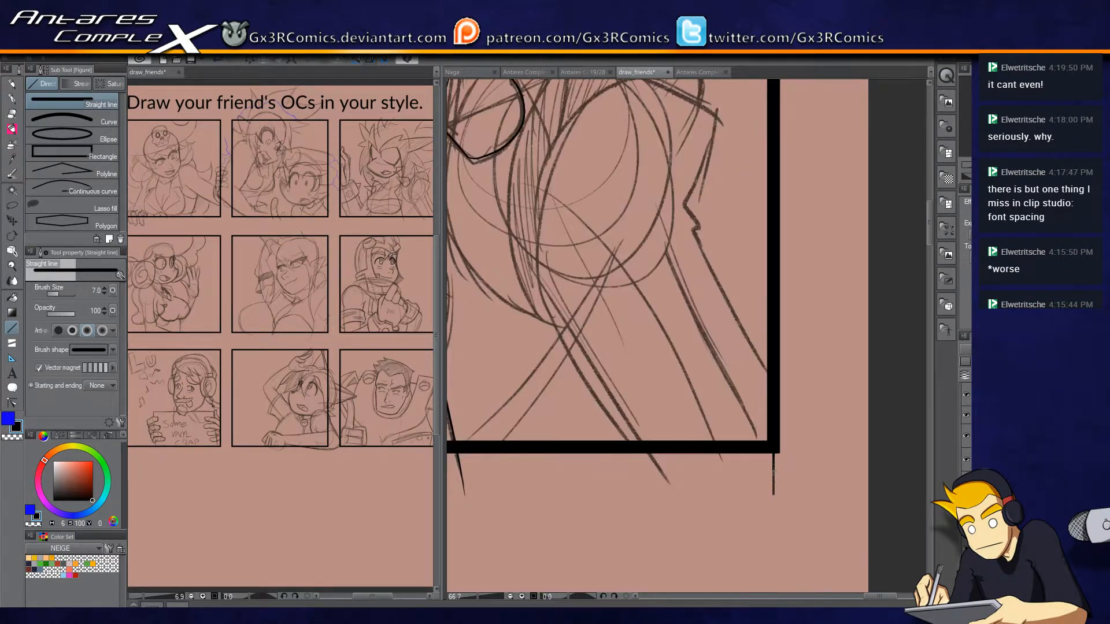
{"action": "left_click", "coordinate": [966, 415]}
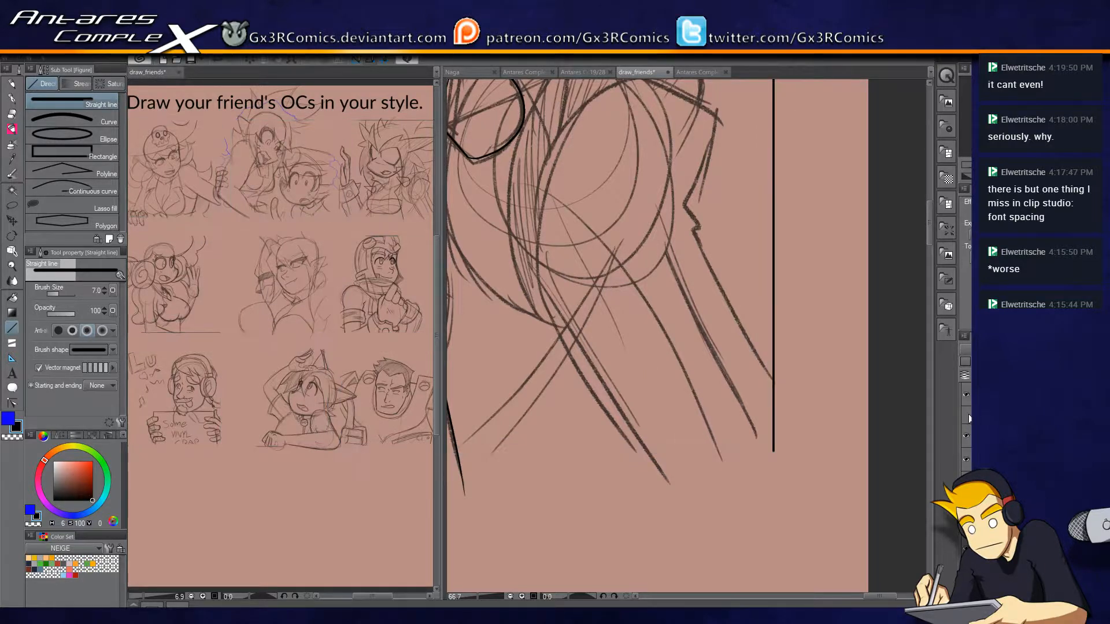
{"action": "left_click", "coordinate": [966, 416]}
{"action": "left_click_drag", "start_coordinate": [880, 596], "coordinate": [827, 596]}
{"action": "left_click_drag", "start_coordinate": [583, 448], "coordinate": [591, 501]}
{"action": "left_click_drag", "start_coordinate": [930, 218], "coordinate": [930, 193]}
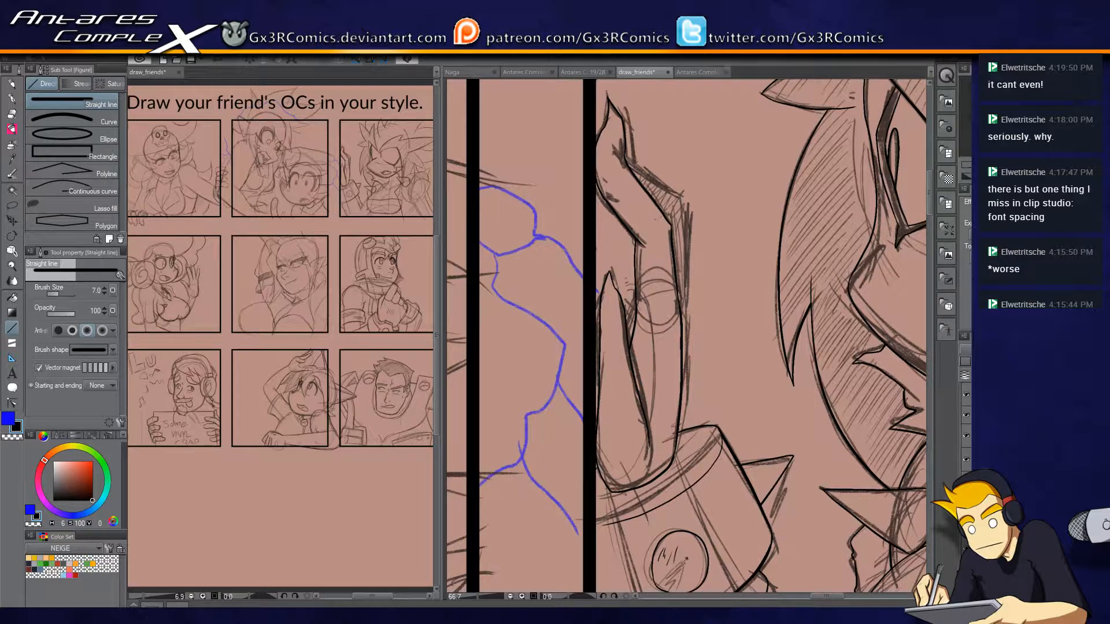
Ink the outer edge of the raised hand's bent finger up to its tip, redoing the rejected strokes.
{"action": "scroll", "coordinate": [680, 296], "scroll_direction": "up", "scroll_amount": 1}
{"action": "key", "text": "p"}
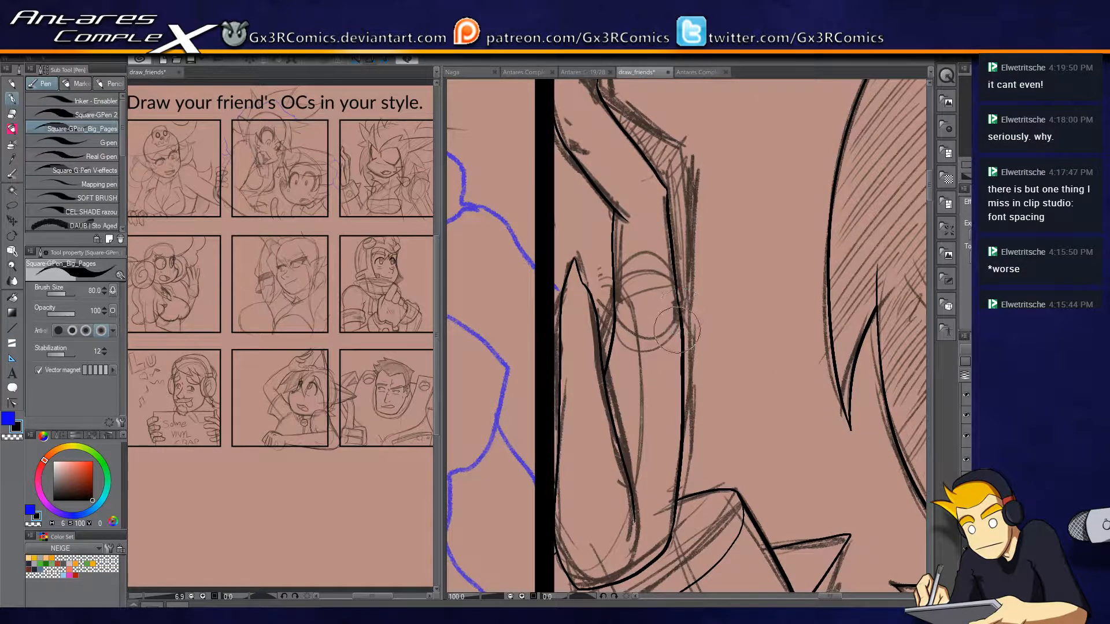
{"action": "mouse_move", "coordinate": [678, 341]}
{"action": "left_mouse_down"}
{"action": "mouse_move", "coordinate": [687, 144]}
{"action": "mouse_move", "coordinate": [706, 218]}
{"action": "left_mouse_up"}
{"action": "mouse_move", "coordinate": [628, 170]}
{"action": "left_mouse_down"}
{"action": "mouse_move", "coordinate": [651, 224]}
{"action": "mouse_move", "coordinate": [642, 165]}
{"action": "left_mouse_up"}
{"action": "key", "text": "ctrl+z"}
{"action": "left_click_drag", "start_coordinate": [648, 225], "coordinate": [635, 142]}
{"action": "key", "text": "ctrl+z"}
{"action": "left_click_drag", "start_coordinate": [647, 224], "coordinate": [635, 152]}
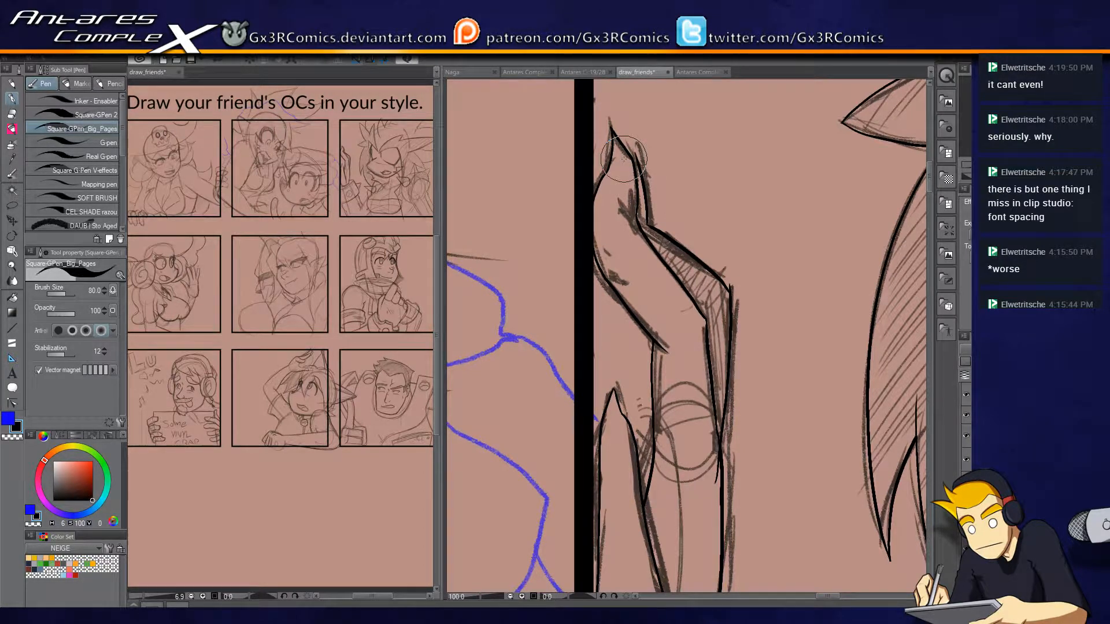
Ink the pointed tip of the raised hand's bent finger and trim the overshooting stroke ends.
{"action": "left_click_drag", "start_coordinate": [639, 157], "coordinate": [620, 136]}
{"action": "key", "text": "e"}
{"action": "key", "text": "p"}
{"action": "key", "text": "e"}
{"action": "left_click", "coordinate": [615, 156]}
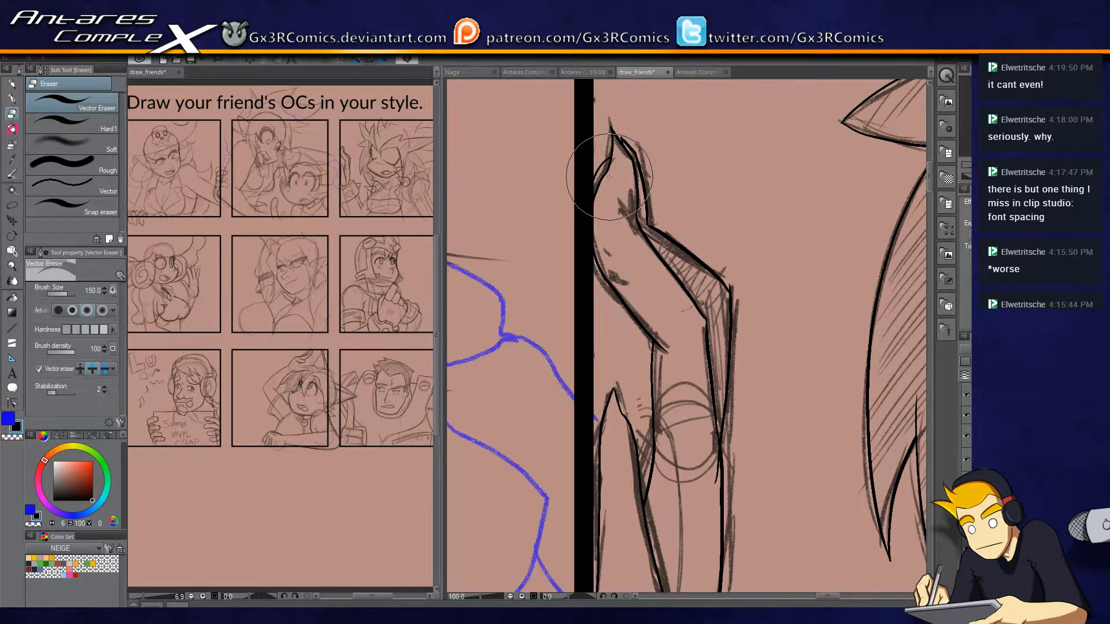
{"action": "key", "text": "p"}
{"action": "key", "text": "p"}
{"action": "key", "text": "e"}
{"action": "key", "text": "p"}
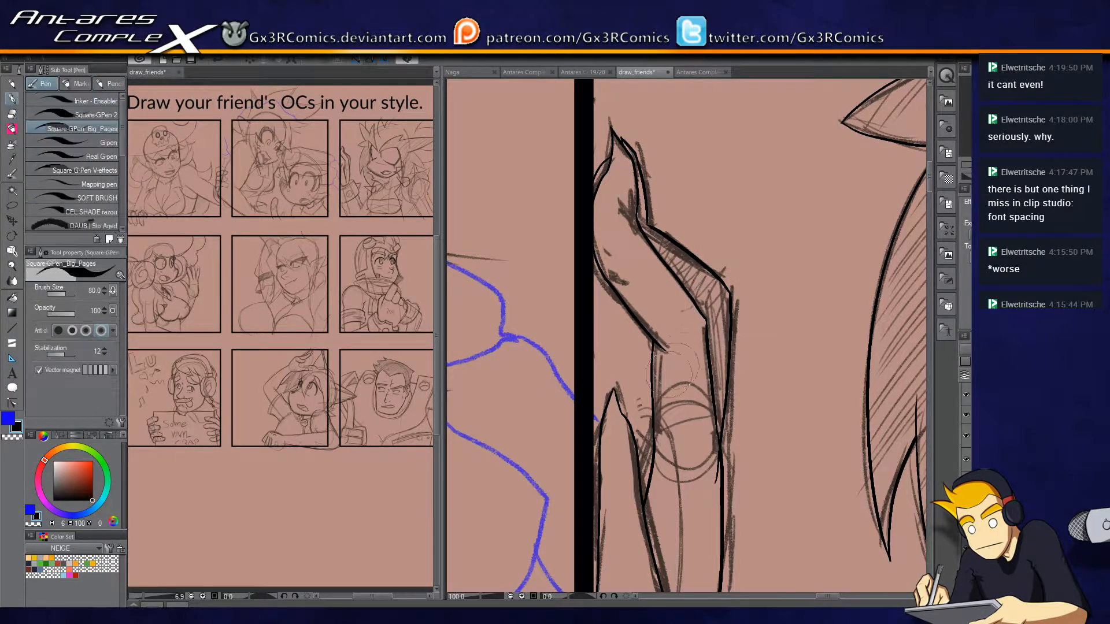
Rework the line below the bent finger and trim the doubled fingertip stroke beside the panel border.
{"action": "scroll", "coordinate": [665, 347], "scroll_direction": "down", "scroll_amount": 3}
{"action": "mouse_move", "coordinate": [627, 417]}
{"action": "left_mouse_down"}
{"action": "mouse_move", "coordinate": [646, 279]}
{"action": "mouse_move", "coordinate": [639, 206]}
{"action": "mouse_move", "coordinate": [650, 303]}
{"action": "mouse_move", "coordinate": [637, 345]}
{"action": "left_mouse_up"}
{"action": "key", "text": "ctrl+z"}
{"action": "key", "text": "e"}
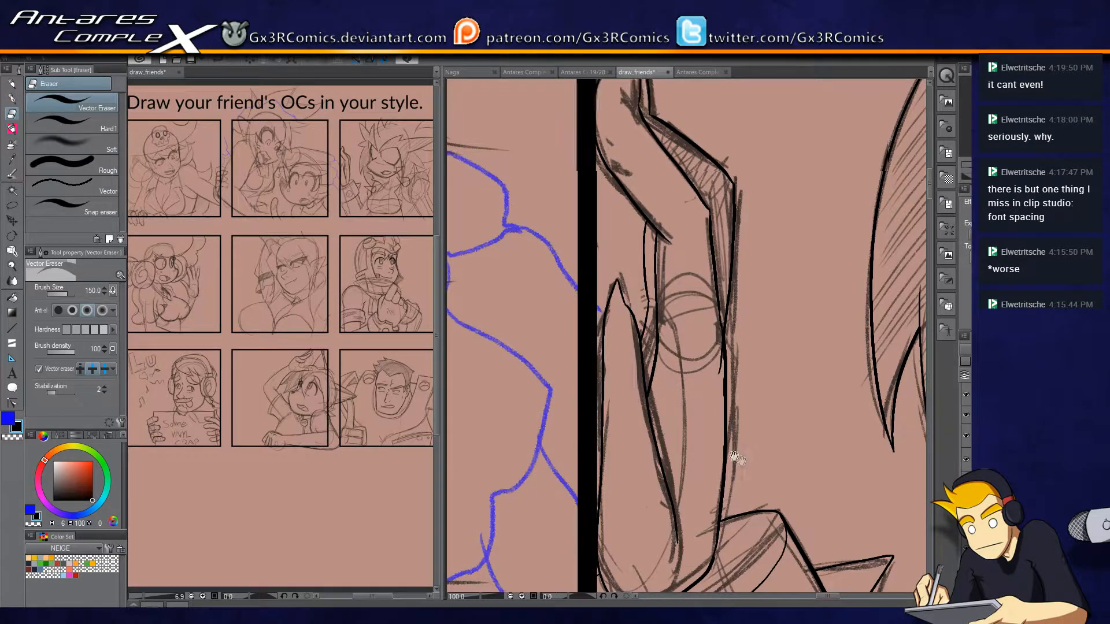
{"action": "left_click_drag", "start_coordinate": [739, 461], "coordinate": [667, 411]}
{"action": "left_click_drag", "start_coordinate": [645, 310], "coordinate": [638, 347]}
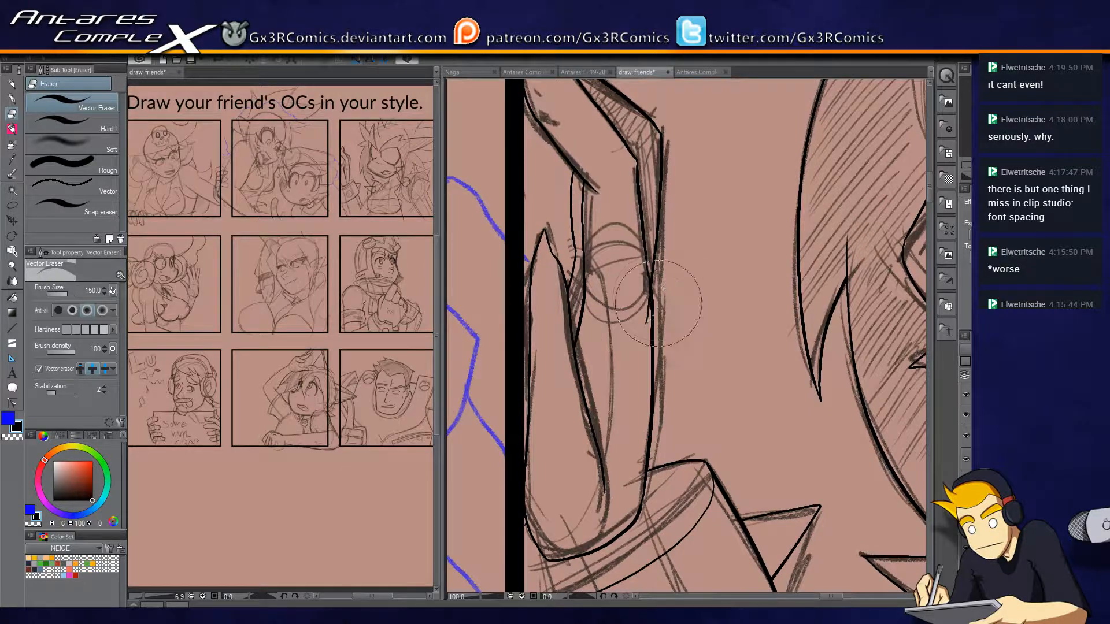
{"action": "left_click_drag", "start_coordinate": [642, 177], "coordinate": [649, 339]}
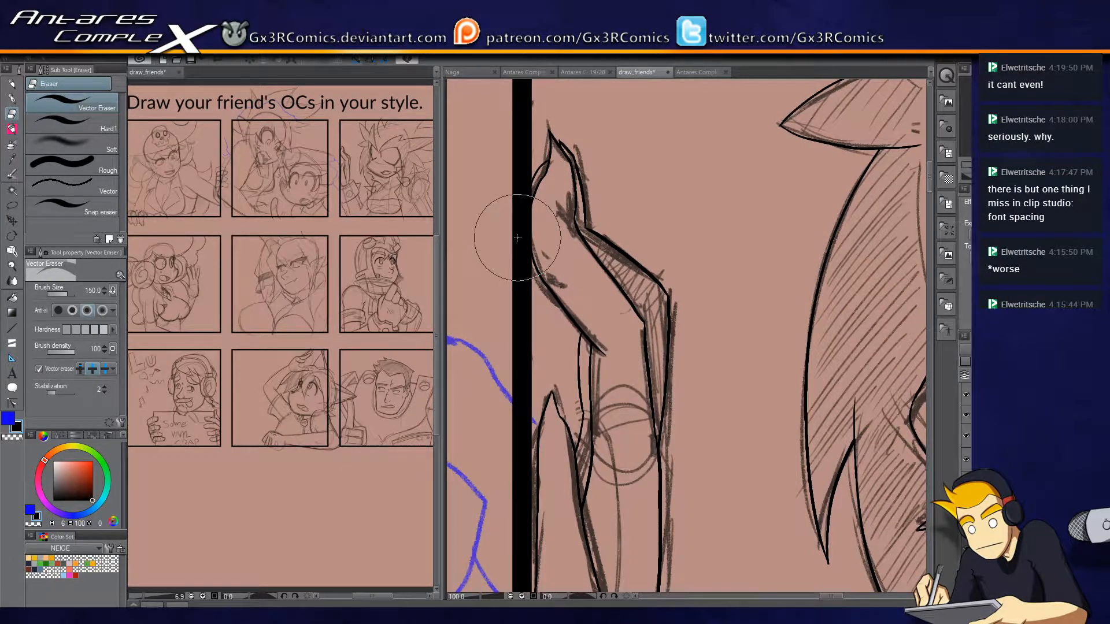
{"action": "left_click_drag", "start_coordinate": [541, 162], "coordinate": [534, 182]}
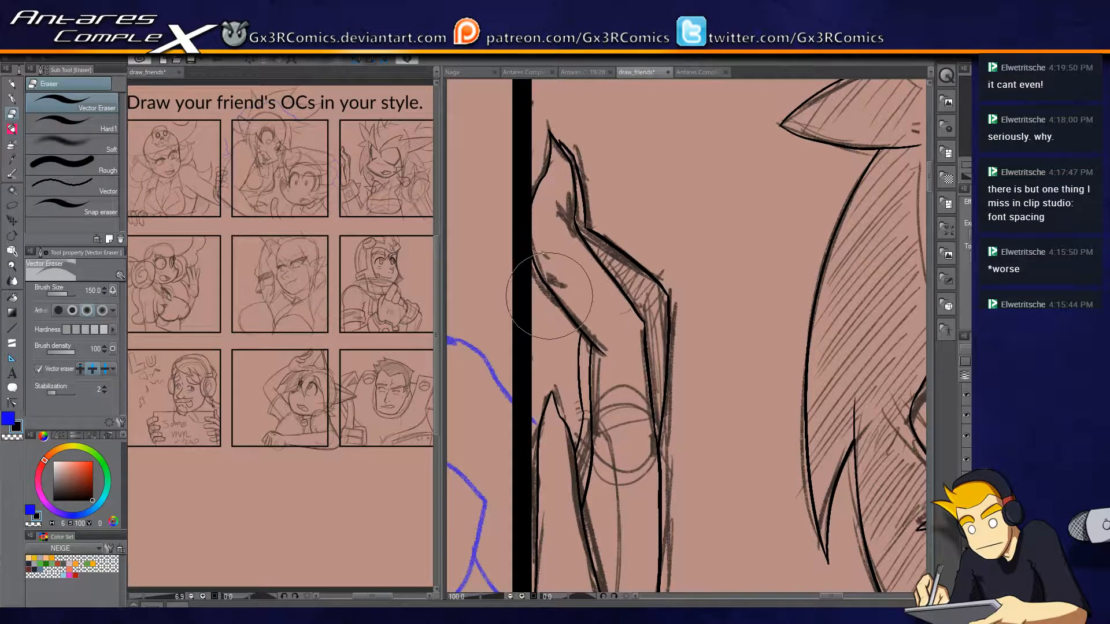
{"action": "key", "text": "p"}
{"action": "key", "text": "e"}
{"action": "key", "text": "p"}
Trim the overshooting stroke end where the small side hair lock meets the hatched spike.
{"action": "left_click_drag", "start_coordinate": [751, 414], "coordinate": [542, 451]}
{"action": "left_click_drag", "start_coordinate": [749, 322], "coordinate": [543, 490]}
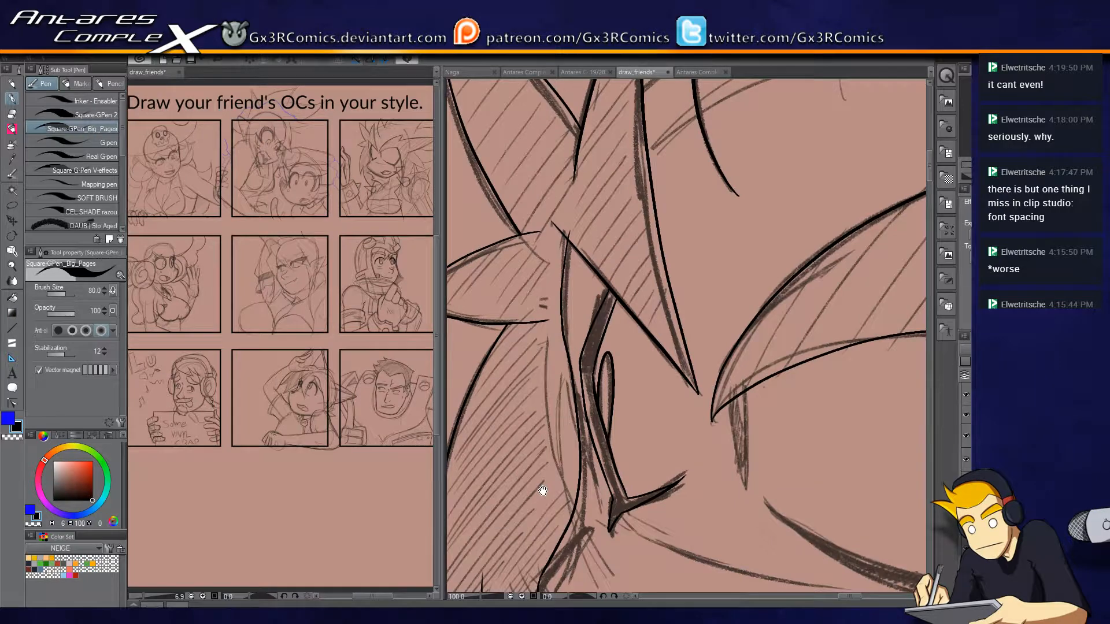
{"action": "key", "text": "e"}
{"action": "left_click_drag", "start_coordinate": [537, 225], "coordinate": [533, 240]}
{"action": "key", "text": "p"}
{"action": "key", "text": "e"}
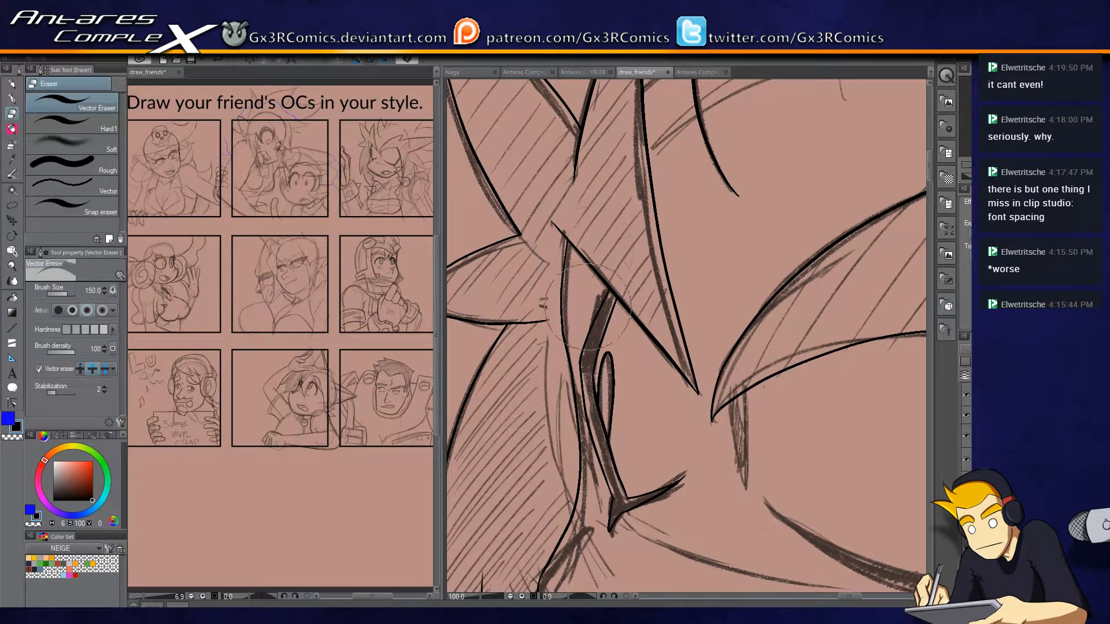
Ink the lower and upper edges of the large eye's lower lid, redoing the rejected strokes.
{"action": "scroll", "coordinate": [615, 474], "scroll_direction": "down", "scroll_amount": 2}
{"action": "left_click_drag", "start_coordinate": [692, 406], "coordinate": [663, 408]}
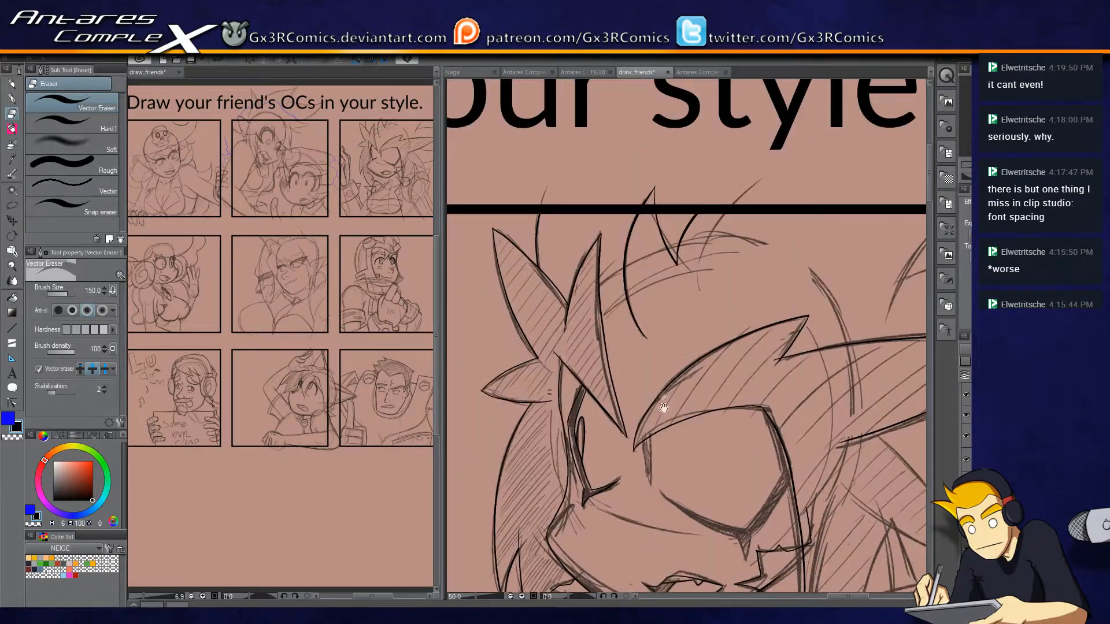
{"action": "left_click_drag", "start_coordinate": [744, 427], "coordinate": [647, 332]}
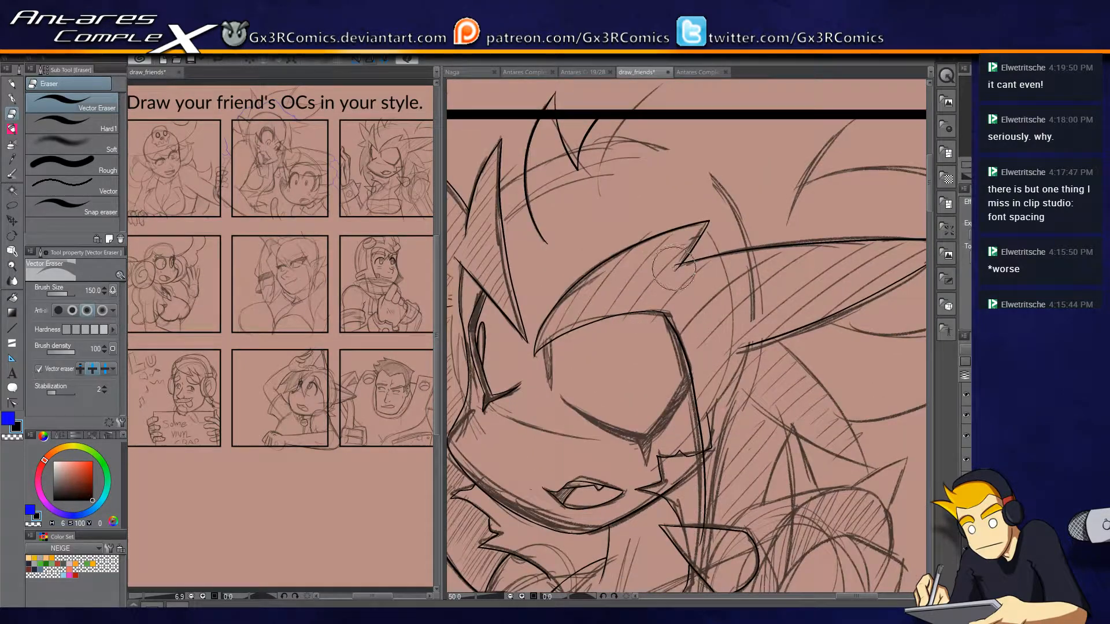
{"action": "left_click_drag", "start_coordinate": [747, 397], "coordinate": [756, 299]}
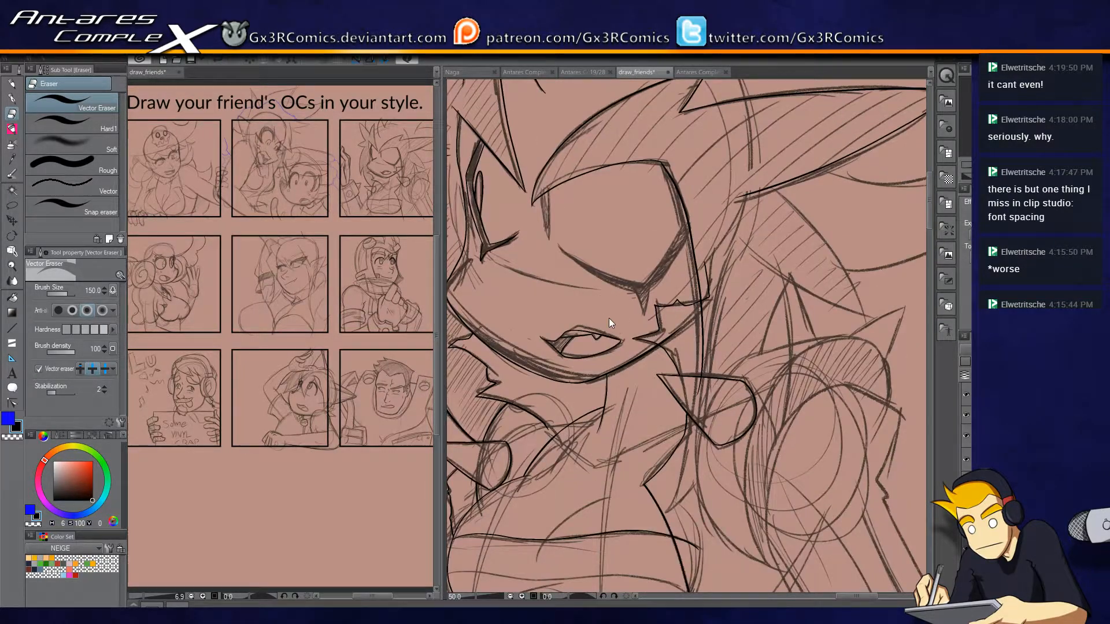
{"action": "scroll", "coordinate": [613, 422], "scroll_direction": "up", "scroll_amount": 2}
{"action": "key", "text": "p"}
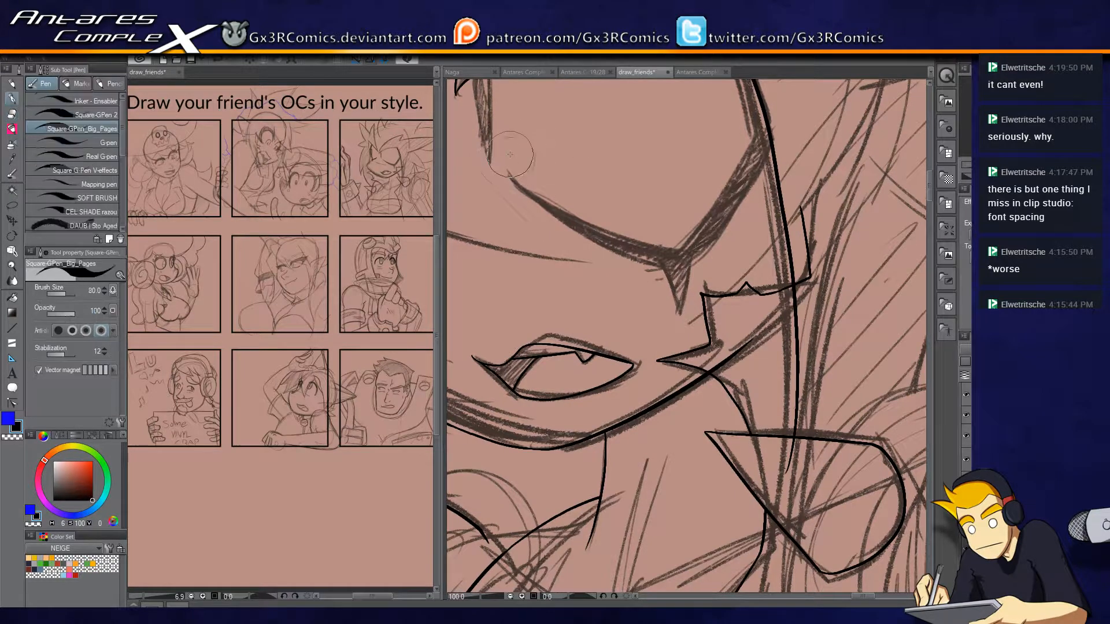
{"action": "scroll", "coordinate": [509, 150], "scroll_direction": "up", "scroll_amount": 1}
{"action": "mouse_move", "coordinate": [499, 180]}
{"action": "left_mouse_down"}
{"action": "mouse_move", "coordinate": [610, 266]}
{"action": "mouse_move", "coordinate": [730, 315]}
{"action": "left_mouse_up"}
{"action": "key", "text": "ctrl+z"}
{"action": "mouse_move", "coordinate": [499, 179]}
{"action": "left_mouse_down"}
{"action": "mouse_move", "coordinate": [661, 297]}
{"action": "mouse_move", "coordinate": [745, 307]}
{"action": "left_mouse_up"}
{"action": "key", "text": "ctrl+z"}
{"action": "mouse_move", "coordinate": [499, 178]}
{"action": "left_mouse_down"}
{"action": "mouse_move", "coordinate": [613, 260]}
{"action": "mouse_move", "coordinate": [743, 317]}
{"action": "left_mouse_up"}
{"action": "key", "text": "ctrl+z"}
{"action": "mouse_move", "coordinate": [499, 178]}
{"action": "left_mouse_down"}
{"action": "mouse_move", "coordinate": [610, 270]}
{"action": "mouse_move", "coordinate": [743, 318]}
{"action": "left_mouse_up"}
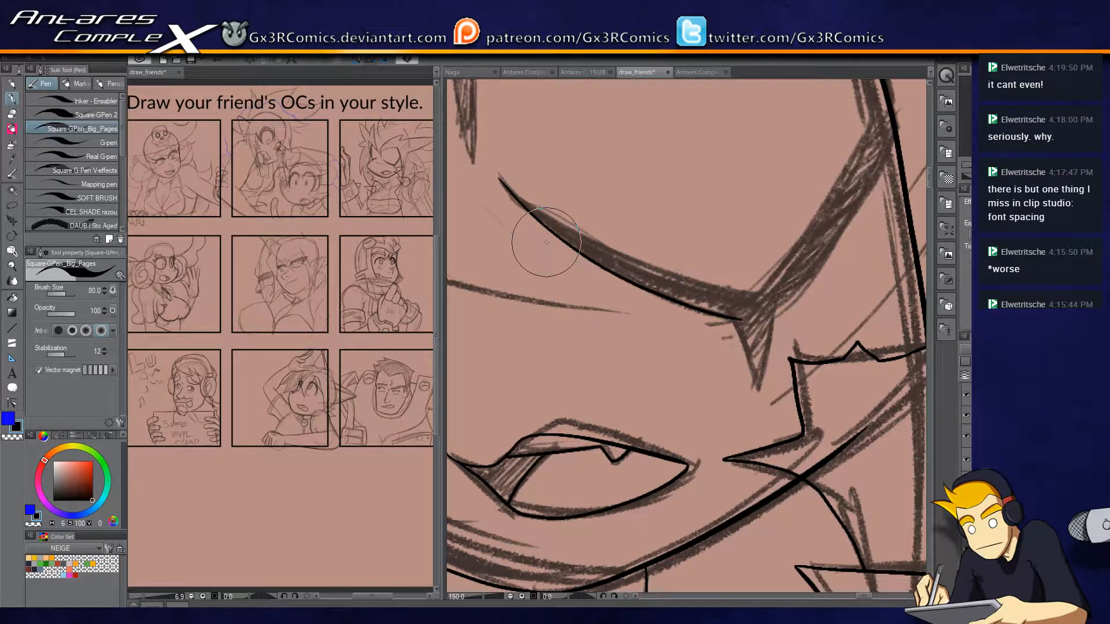
{"action": "mouse_move", "coordinate": [501, 176]}
{"action": "left_mouse_down"}
{"action": "mouse_move", "coordinate": [619, 235]}
{"action": "mouse_move", "coordinate": [702, 255]}
{"action": "mouse_move", "coordinate": [736, 282]}
{"action": "mouse_move", "coordinate": [778, 276]}
{"action": "left_mouse_up"}
{"action": "key", "text": "ctrl+z"}
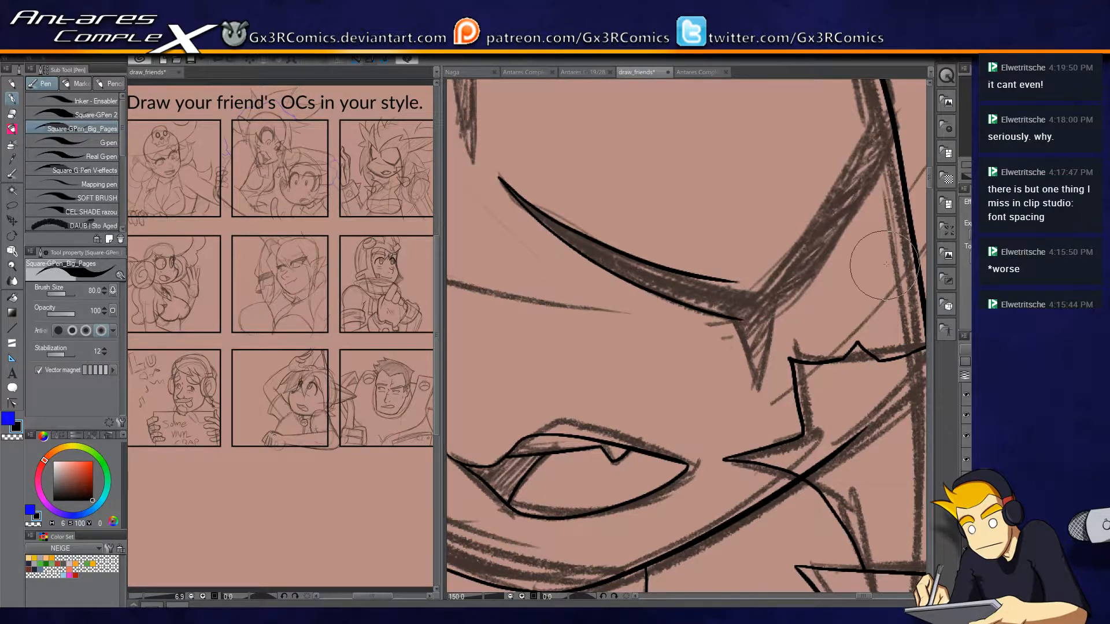
Ink the rising outer part and pointed lash of the large eye's lower lid, trimming the overshooting ends.
{"action": "left_click_drag", "start_coordinate": [761, 326], "coordinate": [712, 380]}
{"action": "mouse_move", "coordinate": [684, 337]}
{"action": "left_mouse_down"}
{"action": "mouse_move", "coordinate": [706, 338]}
{"action": "mouse_move", "coordinate": [781, 247]}
{"action": "mouse_move", "coordinate": [837, 116]}
{"action": "left_mouse_up"}
{"action": "mouse_move", "coordinate": [694, 376]}
{"action": "left_mouse_down"}
{"action": "mouse_move", "coordinate": [710, 438]}
{"action": "mouse_move", "coordinate": [725, 371]}
{"action": "left_mouse_up"}
{"action": "key", "text": "e"}
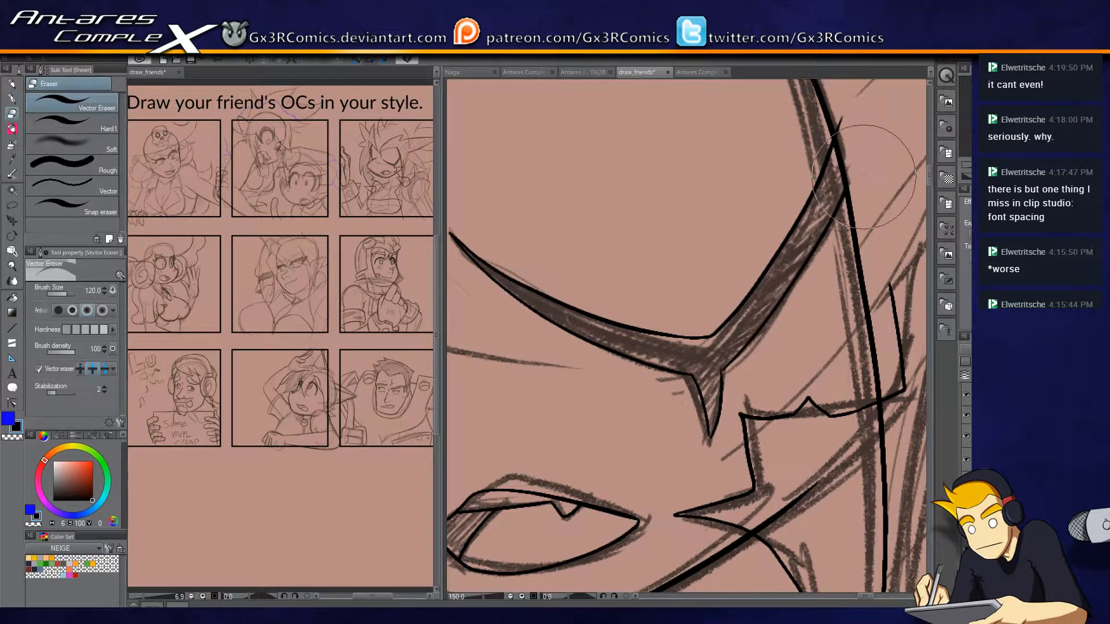
{"action": "key", "text": "p"}
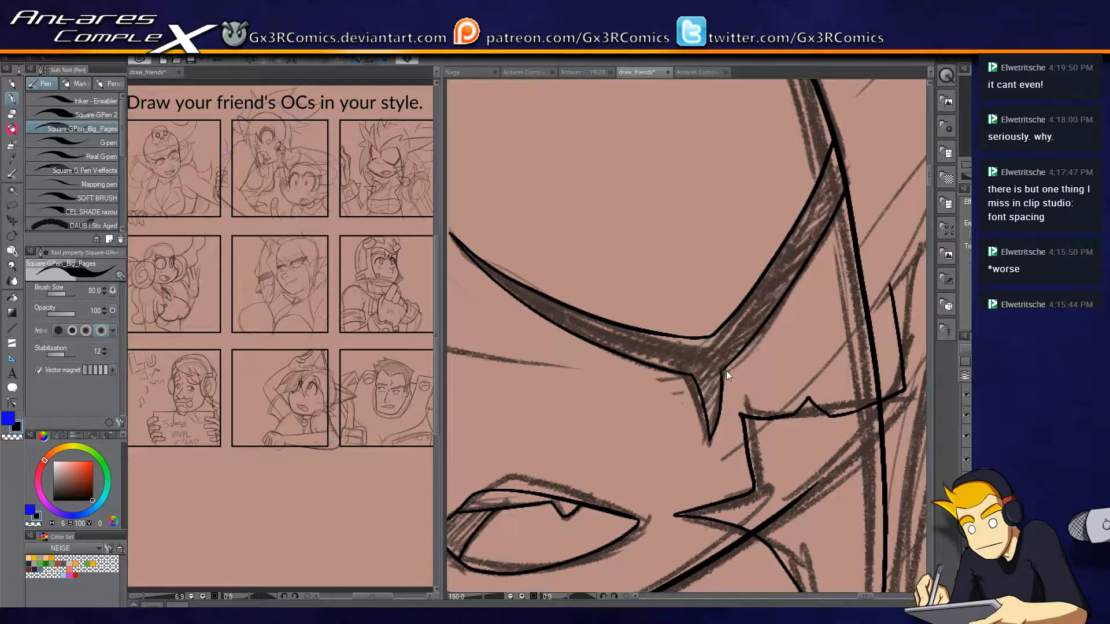
{"action": "key", "text": "e"}
{"action": "left_click", "coordinate": [710, 381]}
{"action": "key", "text": "p"}
Ink the narrow pointed wedge at the large eye's inner corner, below the hair lock.
{"action": "mouse_move", "coordinate": [623, 270]}
{"action": "left_mouse_down"}
{"action": "mouse_move", "coordinate": [696, 491]}
{"action": "mouse_move", "coordinate": [776, 428]}
{"action": "left_mouse_up"}
{"action": "left_click_drag", "start_coordinate": [554, 243], "coordinate": [577, 375]}
{"action": "key", "text": "ctrl+z"}
{"action": "mouse_move", "coordinate": [551, 222]}
{"action": "left_mouse_down"}
{"action": "mouse_move", "coordinate": [577, 373]}
{"action": "mouse_move", "coordinate": [573, 209]}
{"action": "mouse_move", "coordinate": [607, 218]}
{"action": "left_mouse_up"}
{"action": "key", "text": "e"}
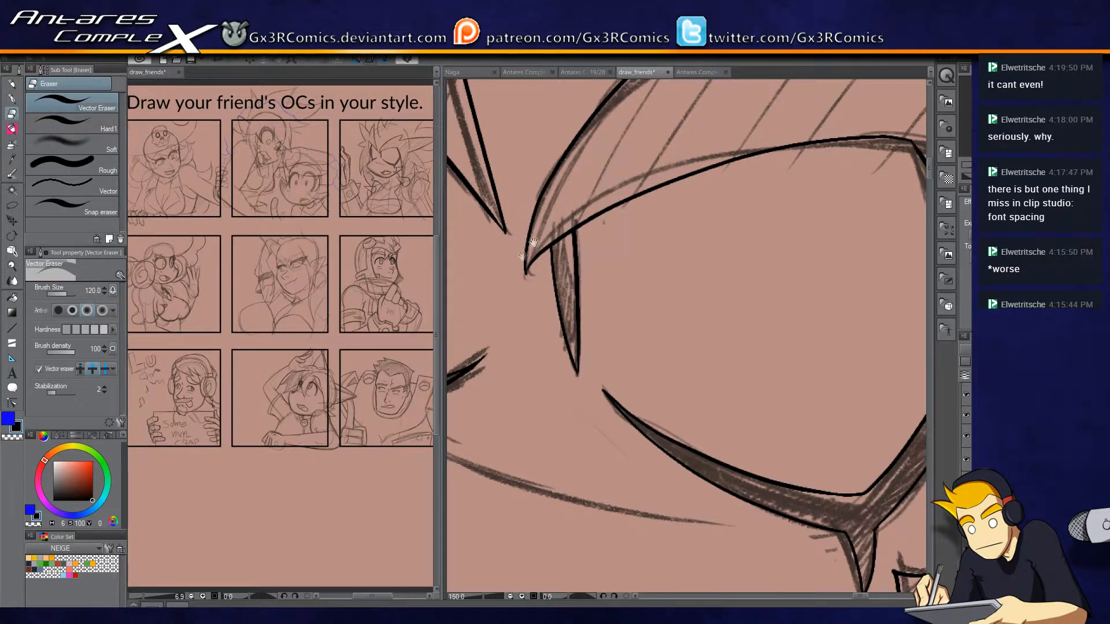
Erase the narrow pupil outline in the smaller eye and redraw it taller.
{"action": "left_click_drag", "start_coordinate": [493, 257], "coordinate": [818, 283]}
{"action": "left_click_drag", "start_coordinate": [738, 268], "coordinate": [675, 286]}
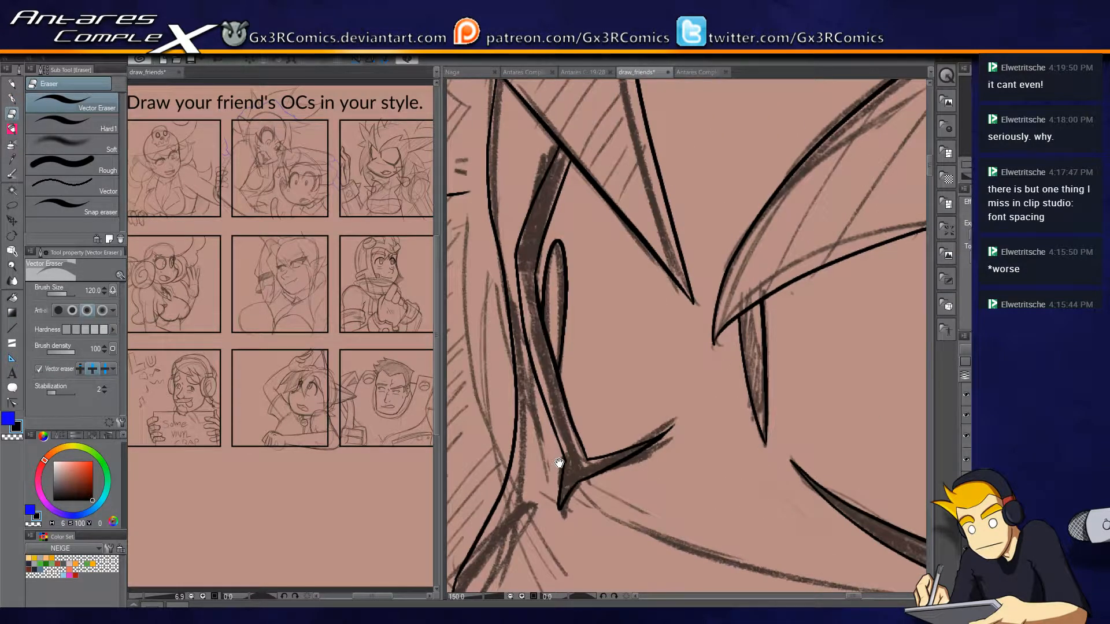
{"action": "left_click", "coordinate": [588, 309]}
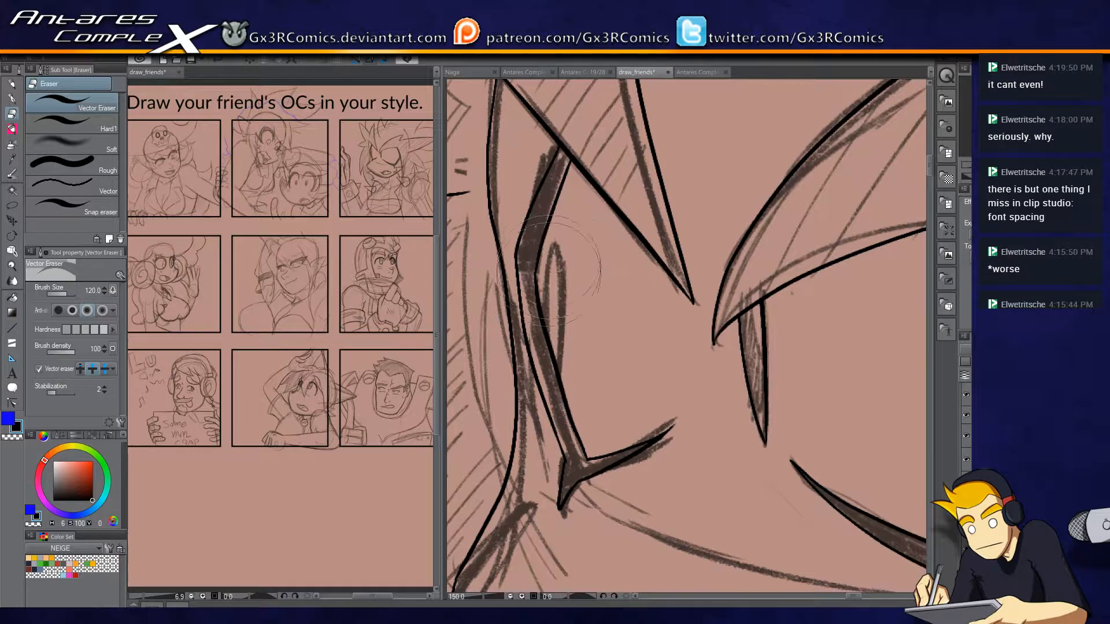
{"action": "key", "text": "p"}
{"action": "mouse_move", "coordinate": [546, 321]}
{"action": "left_mouse_down"}
{"action": "mouse_move", "coordinate": [567, 239]}
{"action": "mouse_move", "coordinate": [553, 359]}
{"action": "left_mouse_up"}
{"action": "key", "text": "e"}
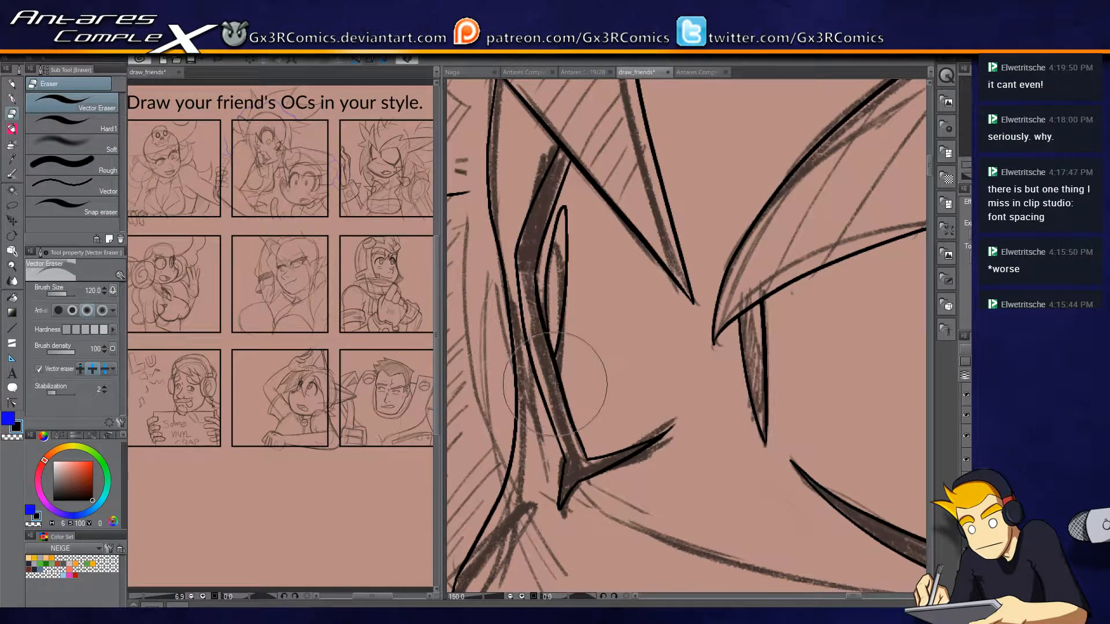
Undo the taller pupil outline in the smaller eye and re-ink the pupil along the sketch.
{"action": "key", "text": "p"}
{"action": "left_click_drag", "start_coordinate": [710, 388], "coordinate": [671, 377]}
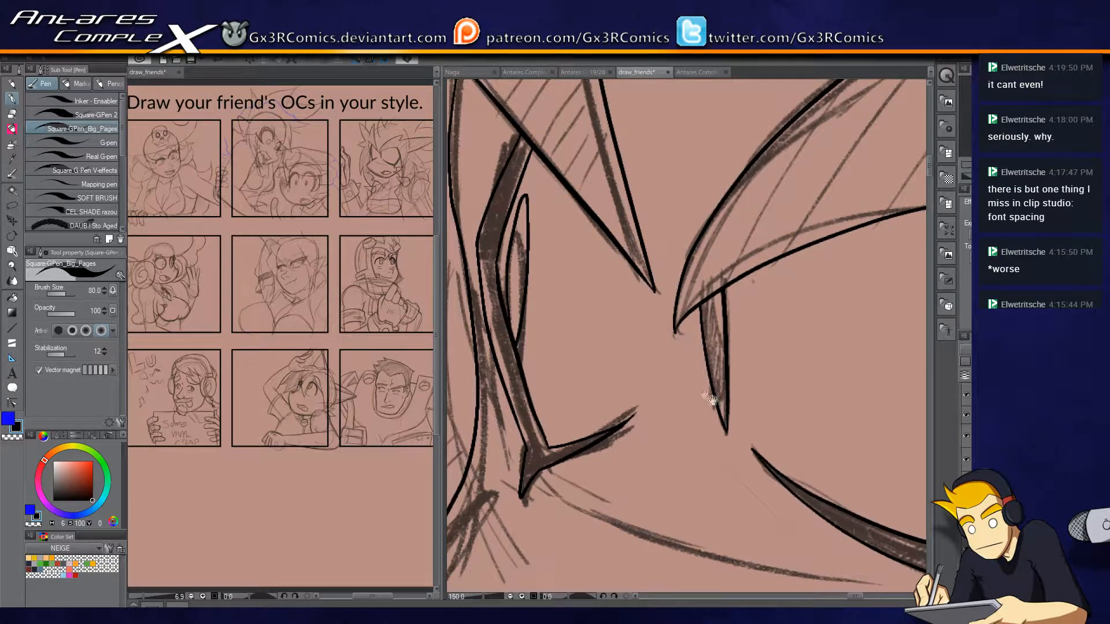
{"action": "scroll", "coordinate": [616, 445], "scroll_direction": "up", "scroll_amount": 1}
{"action": "left_click_drag", "start_coordinate": [584, 358], "coordinate": [645, 390]}
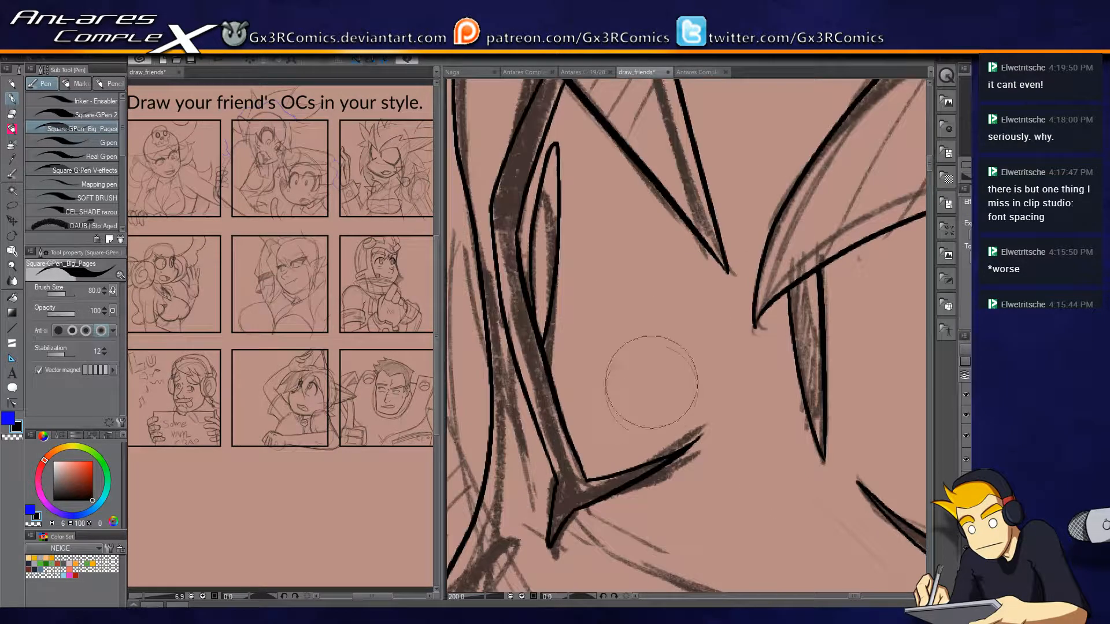
{"action": "key", "text": "ctrl+z"}
{"action": "key", "text": "ctrl+z"}
{"action": "left_click_drag", "start_coordinate": [525, 281], "coordinate": [559, 249]}
{"action": "left_click_drag", "start_coordinate": [548, 361], "coordinate": [562, 217]}
{"action": "key", "text": "ctrl+z"}
{"action": "key", "text": "ctrl+z"}
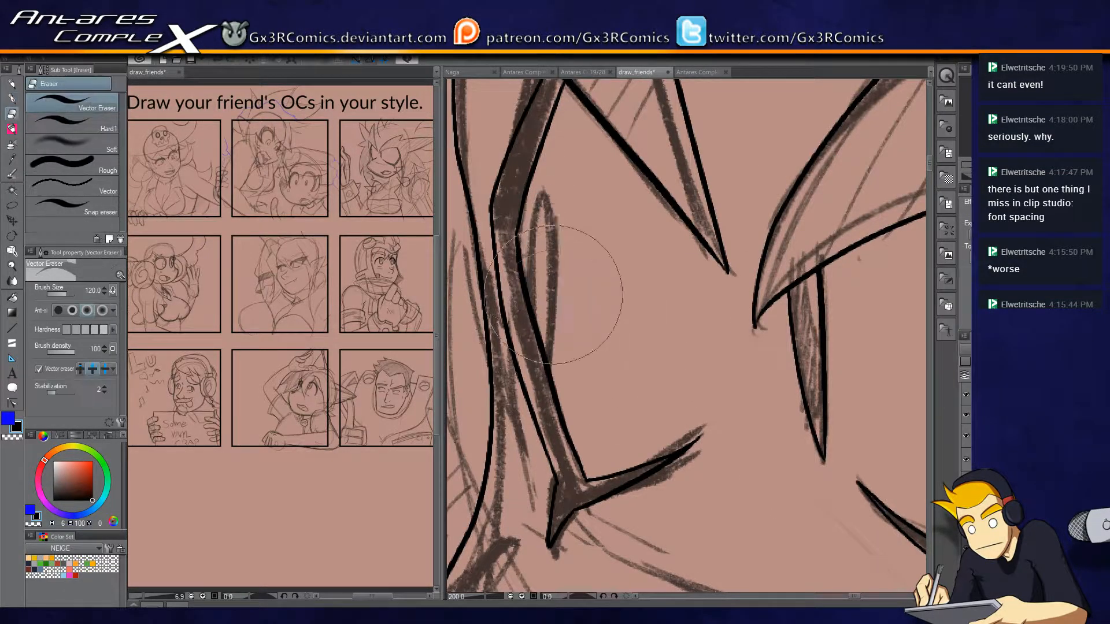
{"action": "mouse_move", "coordinate": [544, 195]}
{"action": "left_mouse_down"}
{"action": "mouse_move", "coordinate": [554, 280]}
{"action": "mouse_move", "coordinate": [555, 370]}
{"action": "left_mouse_up"}
{"action": "scroll", "coordinate": [644, 455], "scroll_direction": "down", "scroll_amount": 2}
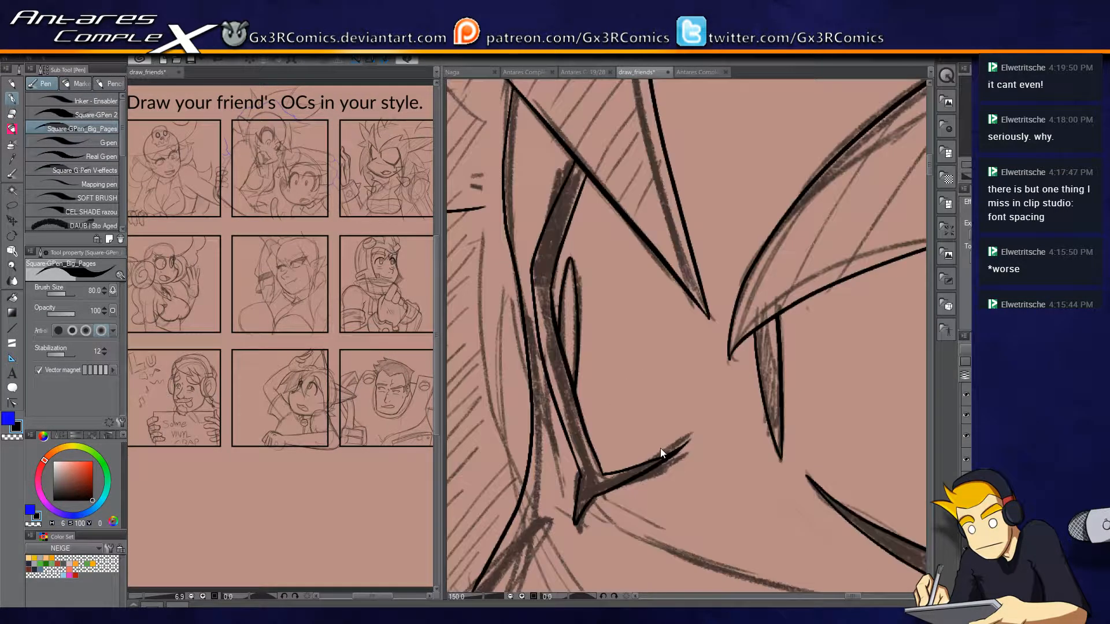
Trim the hair spikes and strands that overshoot the panel's upper border.
{"action": "scroll", "coordinate": [714, 393], "scroll_direction": "up", "scroll_amount": 4}
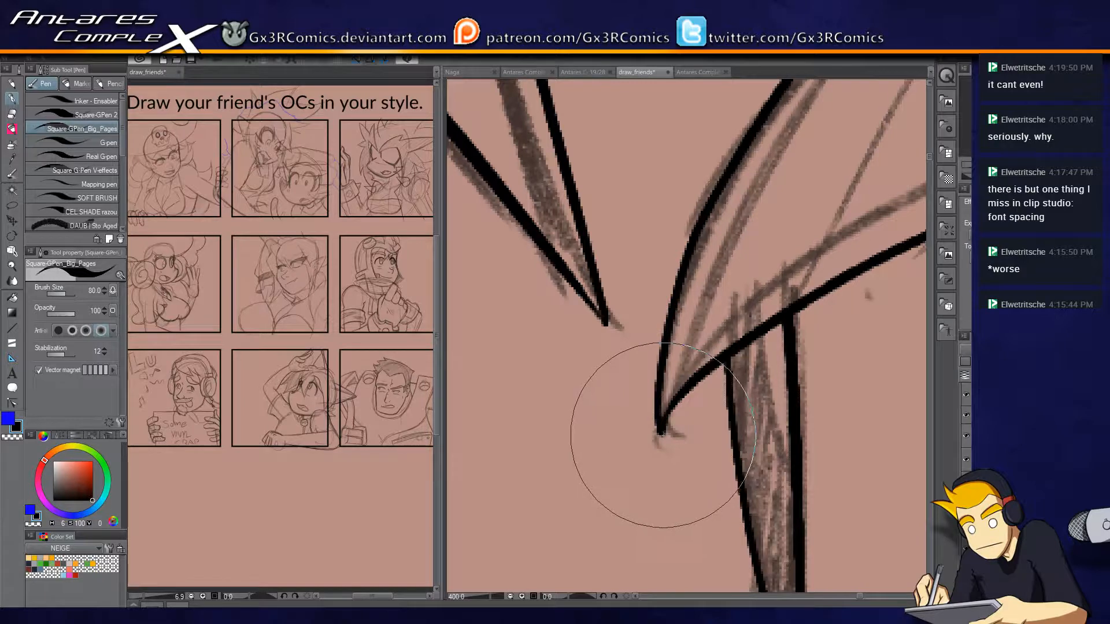
{"action": "scroll", "coordinate": [665, 432], "scroll_direction": "down", "scroll_amount": 6}
{"action": "mouse_move", "coordinate": [714, 362]}
{"action": "left_mouse_down"}
{"action": "mouse_move", "coordinate": [576, 394]}
{"action": "mouse_move", "coordinate": [706, 354]}
{"action": "mouse_move", "coordinate": [681, 354]}
{"action": "mouse_move", "coordinate": [713, 380]}
{"action": "left_mouse_up"}
{"action": "key", "text": "e"}
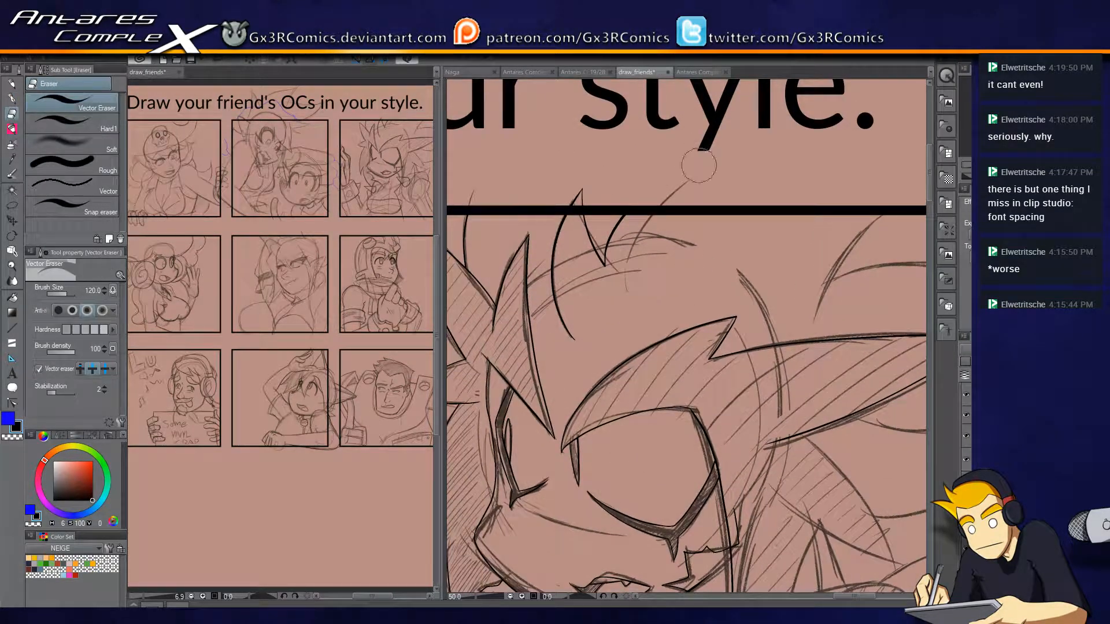
{"action": "key", "text": "p"}
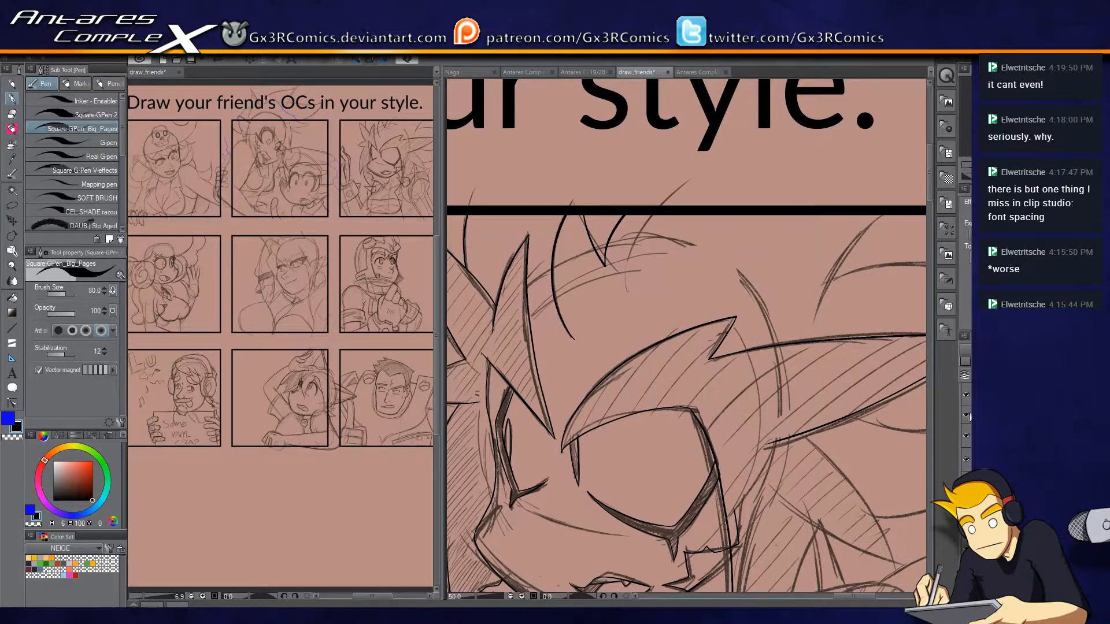
Erase the forearm's outer contour below the spiked cuff and re-ink it as a jagged line down to the panel's lower border.
{"action": "left_click", "coordinate": [966, 415]}
{"action": "left_click", "coordinate": [966, 415]}
{"action": "left_click_drag", "start_coordinate": [673, 358], "coordinate": [899, 367]}
{"action": "left_click_drag", "start_coordinate": [618, 393], "coordinate": [675, 248]}
{"action": "left_click_drag", "start_coordinate": [691, 410], "coordinate": [674, 308]}
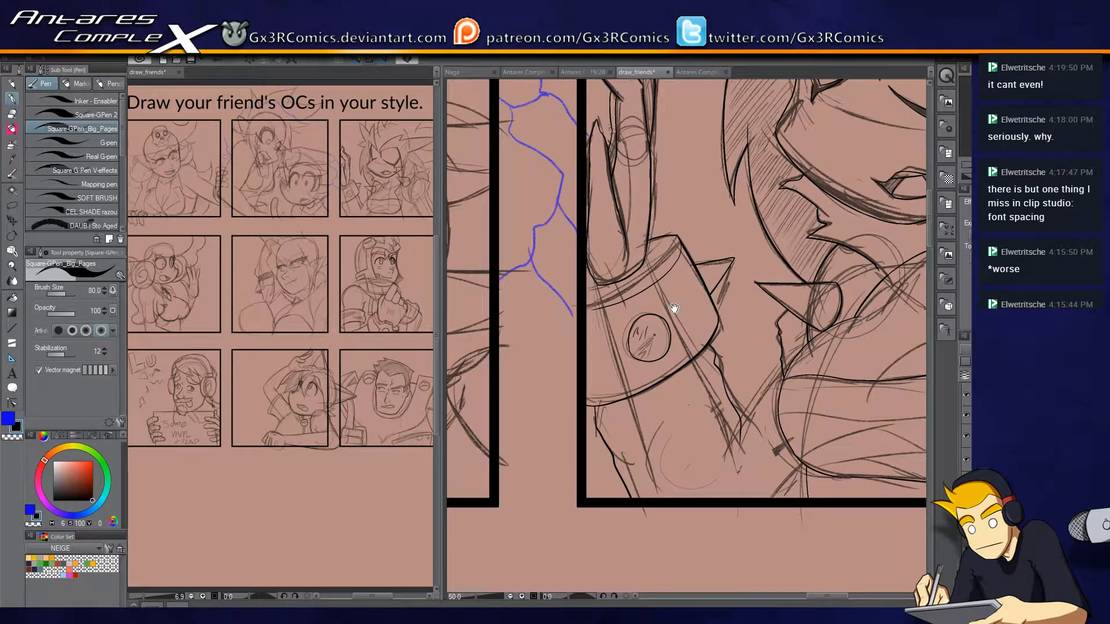
{"action": "scroll", "coordinate": [684, 376], "scroll_direction": "up", "scroll_amount": 1}
{"action": "left_click_drag", "start_coordinate": [617, 476], "coordinate": [635, 319]}
{"action": "scroll", "coordinate": [635, 315], "scroll_direction": "up", "scroll_amount": 1}
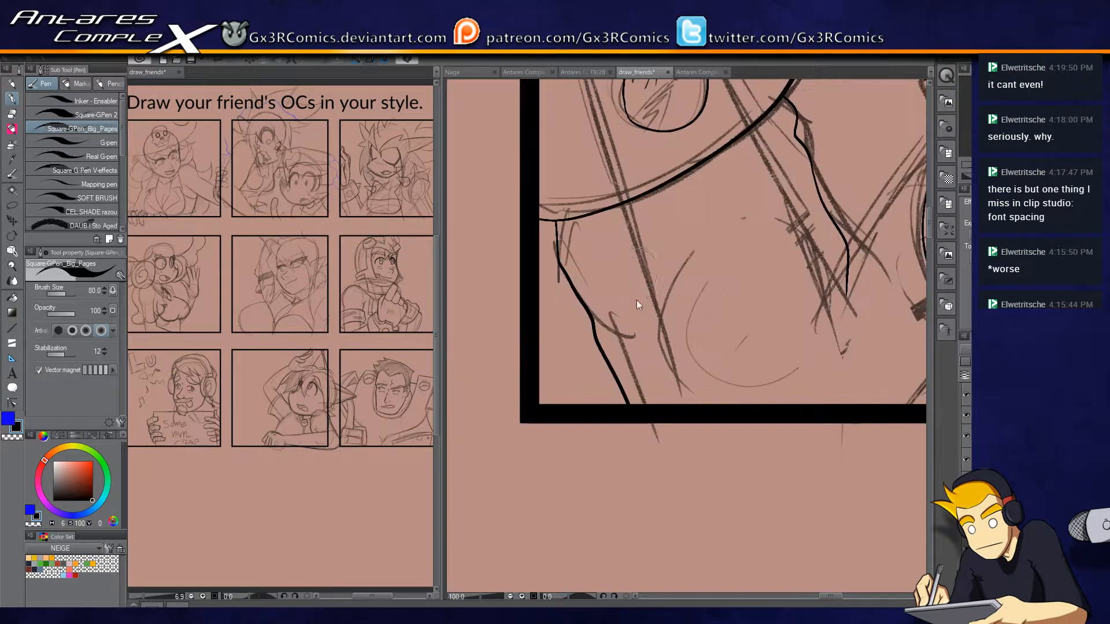
{"action": "key", "text": "e"}
{"action": "mouse_move", "coordinate": [580, 260]}
{"action": "left_mouse_down"}
{"action": "mouse_move", "coordinate": [584, 302]}
{"action": "mouse_move", "coordinate": [619, 334]}
{"action": "left_mouse_up"}
{"action": "key", "text": "p"}
{"action": "mouse_move", "coordinate": [557, 200]}
{"action": "left_mouse_down"}
{"action": "mouse_move", "coordinate": [567, 265]}
{"action": "mouse_move", "coordinate": [657, 405]}
{"action": "left_mouse_up"}
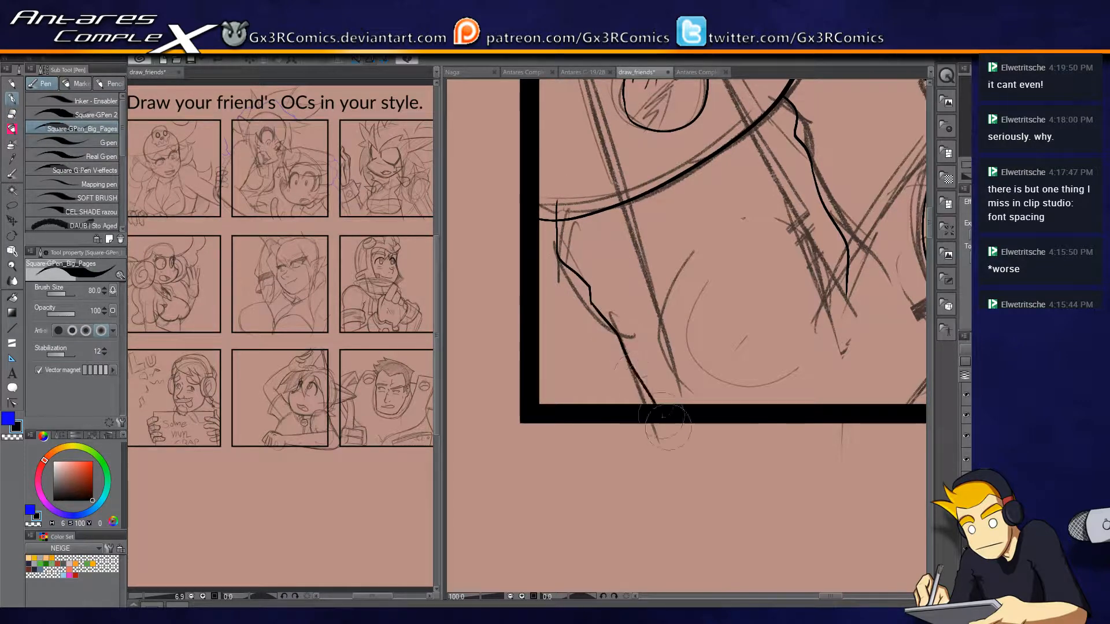
{"action": "key", "text": "e"}
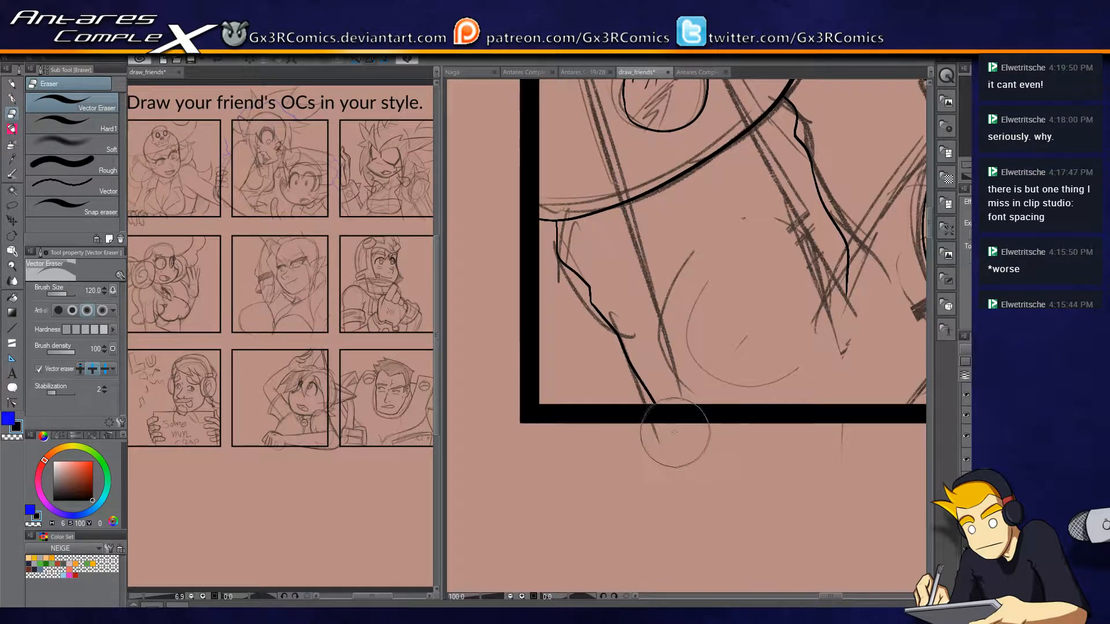
{"action": "key", "text": "p"}
Ink the arm's inner edge from the elbow crease up toward the shoulder fur and clean up the line ends.
{"action": "scroll", "coordinate": [647, 324], "scroll_direction": "down", "scroll_amount": 2}
{"action": "scroll", "coordinate": [736, 317], "scroll_direction": "up", "scroll_amount": 1}
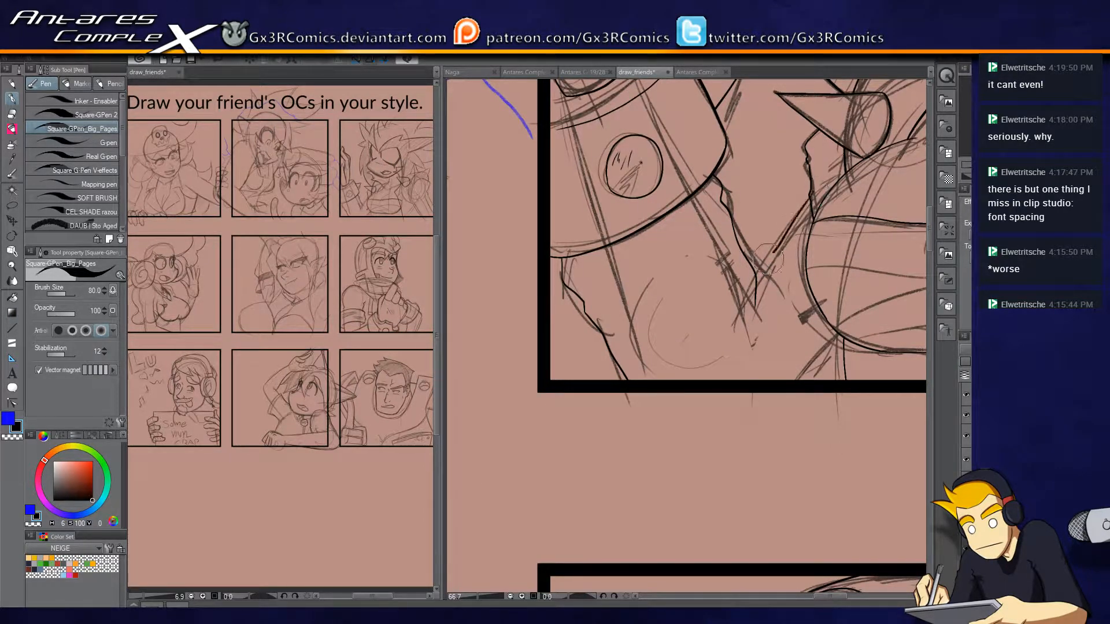
{"action": "key", "text": "e"}
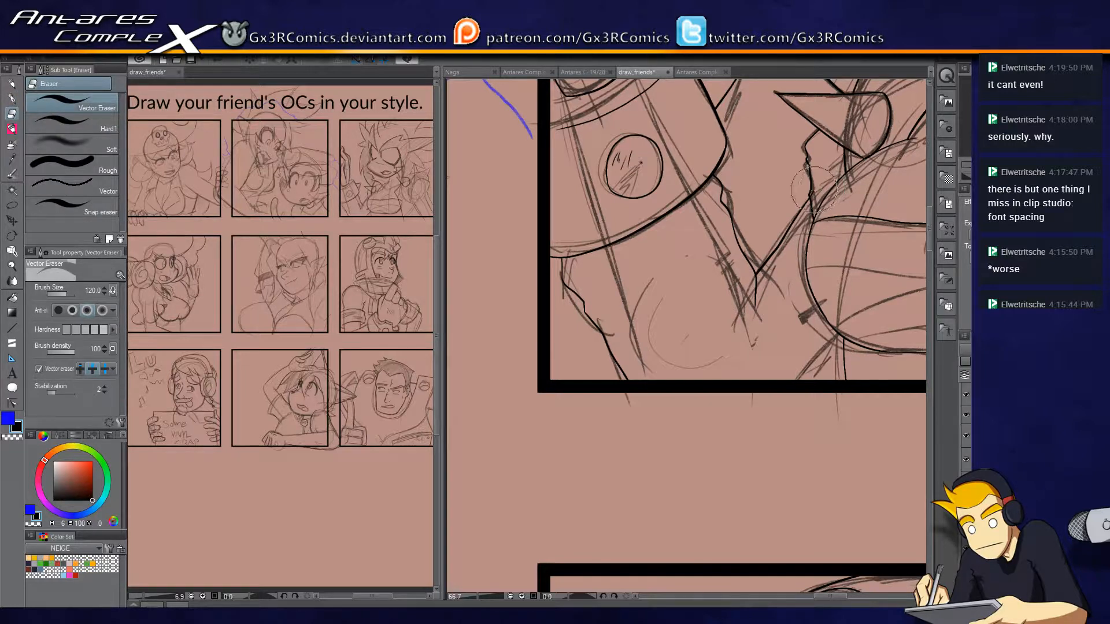
{"action": "key", "text": "p"}
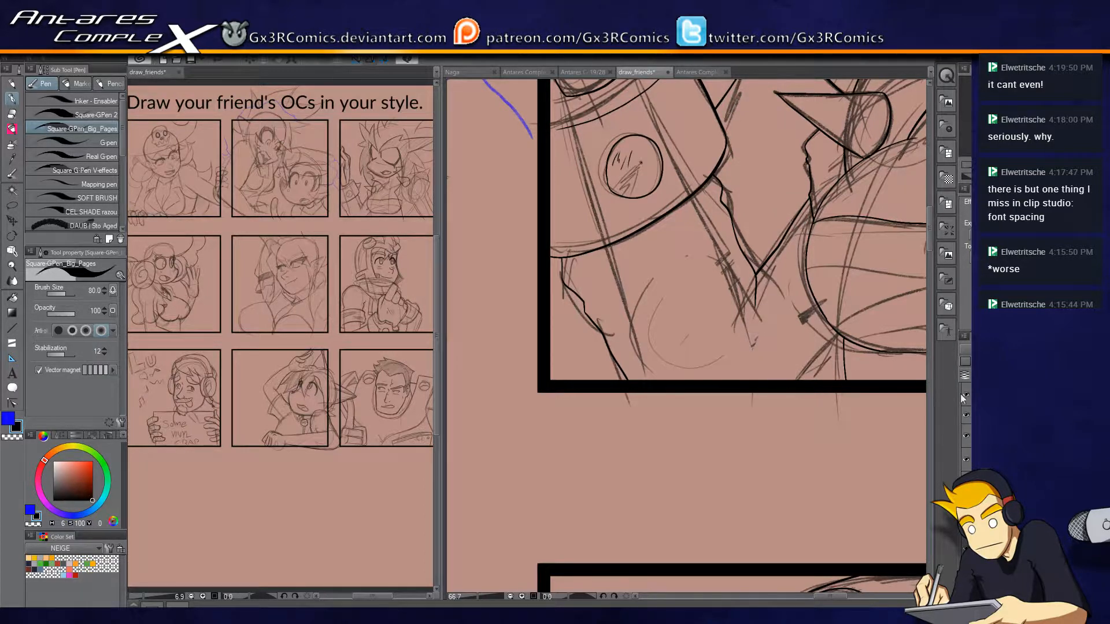
Ink the outer and lower edges of the pointed hair lock beneath the long side spike of hair.
{"action": "scroll", "coordinate": [655, 427], "scroll_direction": "down", "scroll_amount": 3}
{"action": "left_click_drag", "start_coordinate": [772, 300], "coordinate": [644, 375]}
{"action": "scroll", "coordinate": [772, 299], "scroll_direction": "up", "scroll_amount": 3}
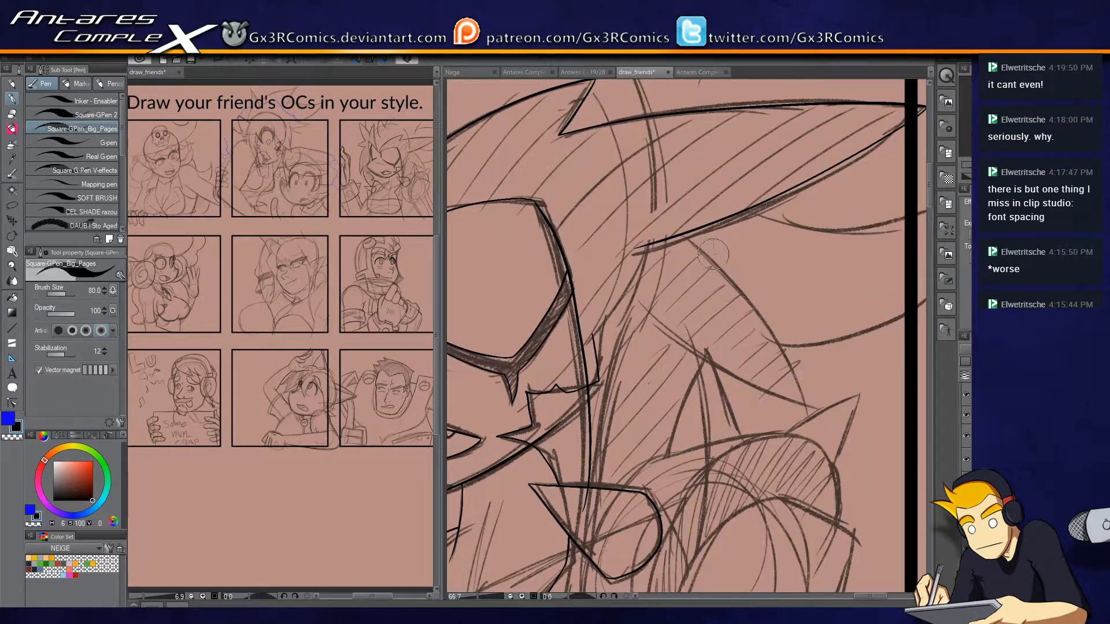
{"action": "scroll", "coordinate": [701, 250], "scroll_direction": "up", "scroll_amount": 1}
{"action": "mouse_move", "coordinate": [710, 234]}
{"action": "left_mouse_down"}
{"action": "mouse_move", "coordinate": [642, 164]}
{"action": "mouse_move", "coordinate": [775, 419]}
{"action": "left_mouse_up"}
{"action": "key", "text": "ctrl+z"}
{"action": "mouse_move", "coordinate": [590, 132]}
{"action": "left_mouse_down"}
{"action": "mouse_move", "coordinate": [758, 312]}
{"action": "mouse_move", "coordinate": [792, 420]}
{"action": "mouse_move", "coordinate": [538, 244]}
{"action": "left_mouse_up"}
{"action": "key", "text": "ctrl+z"}
{"action": "mouse_move", "coordinate": [793, 421]}
{"action": "left_mouse_down"}
{"action": "mouse_move", "coordinate": [697, 375]}
{"action": "mouse_move", "coordinate": [526, 242]}
{"action": "mouse_move", "coordinate": [705, 225]}
{"action": "left_mouse_up"}
{"action": "left_click_drag", "start_coordinate": [675, 386], "coordinate": [683, 305]}
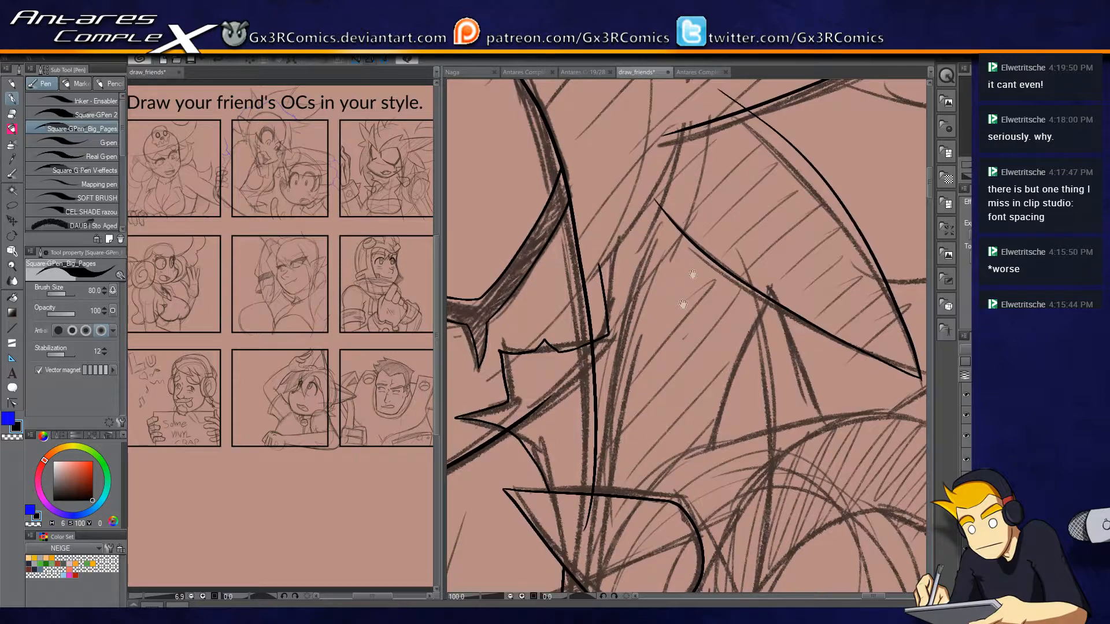
Clean up the pointed lock's line ends and ink a long curved strand crossing its lower edge toward the shoulder.
{"action": "left_click_drag", "start_coordinate": [732, 170], "coordinate": [707, 513]}
{"action": "mouse_move", "coordinate": [719, 466]}
{"action": "left_mouse_down"}
{"action": "mouse_move", "coordinate": [698, 322]}
{"action": "mouse_move", "coordinate": [633, 295]}
{"action": "mouse_move", "coordinate": [625, 274]}
{"action": "left_mouse_up"}
{"action": "key", "text": "ctrl+z"}
{"action": "mouse_move", "coordinate": [572, 315]}
{"action": "left_mouse_down"}
{"action": "mouse_move", "coordinate": [590, 350]}
{"action": "mouse_move", "coordinate": [667, 376]}
{"action": "left_mouse_up"}
{"action": "key", "text": "e"}
{"action": "left_click", "coordinate": [644, 259]}
{"action": "left_click", "coordinate": [643, 397]}
{"action": "key", "text": "p"}
{"action": "left_click_drag", "start_coordinate": [803, 391], "coordinate": [712, 483]}
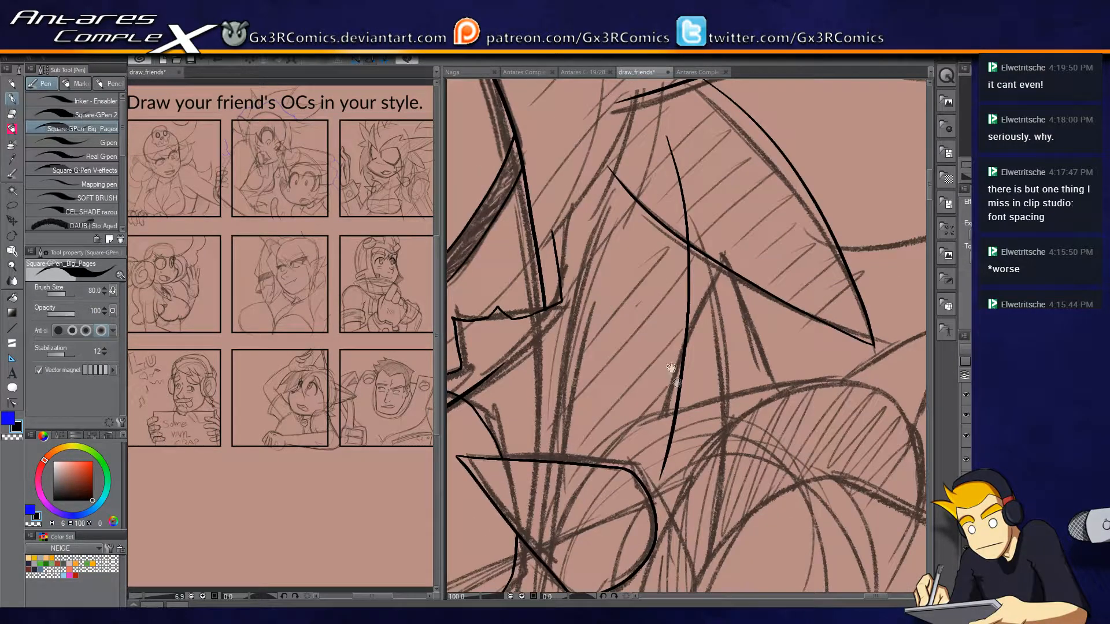
{"action": "left_click_drag", "start_coordinate": [582, 351], "coordinate": [742, 244]}
{"action": "key", "text": "ctrl+z"}
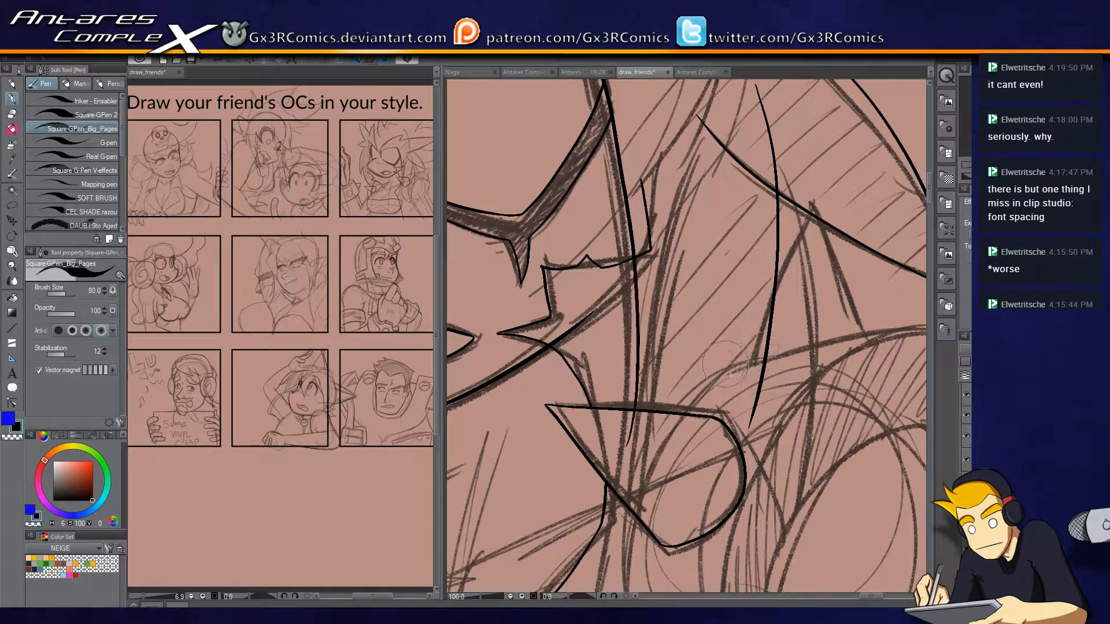
{"action": "key", "text": "ctrl+z"}
{"action": "key", "text": "ctrl+y"}
{"action": "key", "text": "ctrl+y"}
{"action": "key", "text": "ctrl+y"}
{"action": "left_click_drag", "start_coordinate": [679, 280], "coordinate": [665, 326]}
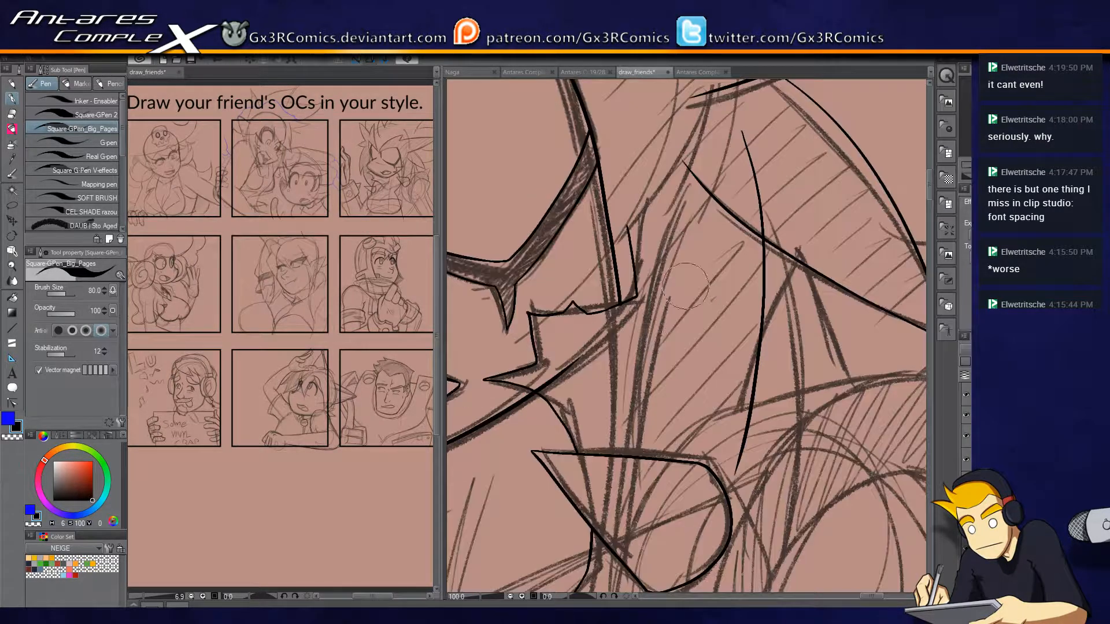
Ink the jagged hair edge from the cheek fur across to the pointed lock and down toward the shoulder.
{"action": "left_click_drag", "start_coordinate": [627, 226], "coordinate": [701, 235]}
{"action": "key", "text": "e"}
{"action": "left_click_drag", "start_coordinate": [743, 202], "coordinate": [730, 232]}
{"action": "key", "text": "p"}
{"action": "left_click_drag", "start_coordinate": [820, 373], "coordinate": [749, 359]}
{"action": "mouse_move", "coordinate": [618, 218]}
{"action": "left_mouse_down"}
{"action": "mouse_move", "coordinate": [750, 248]}
{"action": "mouse_move", "coordinate": [744, 399]}
{"action": "left_mouse_up"}
Ink the rounded upper arc of the shoulder pad beneath the hair.
{"action": "mouse_move", "coordinate": [612, 465]}
{"action": "left_mouse_down"}
{"action": "mouse_move", "coordinate": [617, 366]}
{"action": "mouse_move", "coordinate": [809, 304]}
{"action": "mouse_move", "coordinate": [877, 310]}
{"action": "left_mouse_up"}
{"action": "left_click_drag", "start_coordinate": [867, 350], "coordinate": [725, 283]}
{"action": "mouse_move", "coordinate": [722, 236]}
{"action": "left_mouse_down"}
{"action": "mouse_move", "coordinate": [760, 257]}
{"action": "mouse_move", "coordinate": [783, 370]}
{"action": "mouse_move", "coordinate": [777, 396]}
{"action": "left_mouse_up"}
{"action": "left_click_drag", "start_coordinate": [731, 359], "coordinate": [858, 339]}
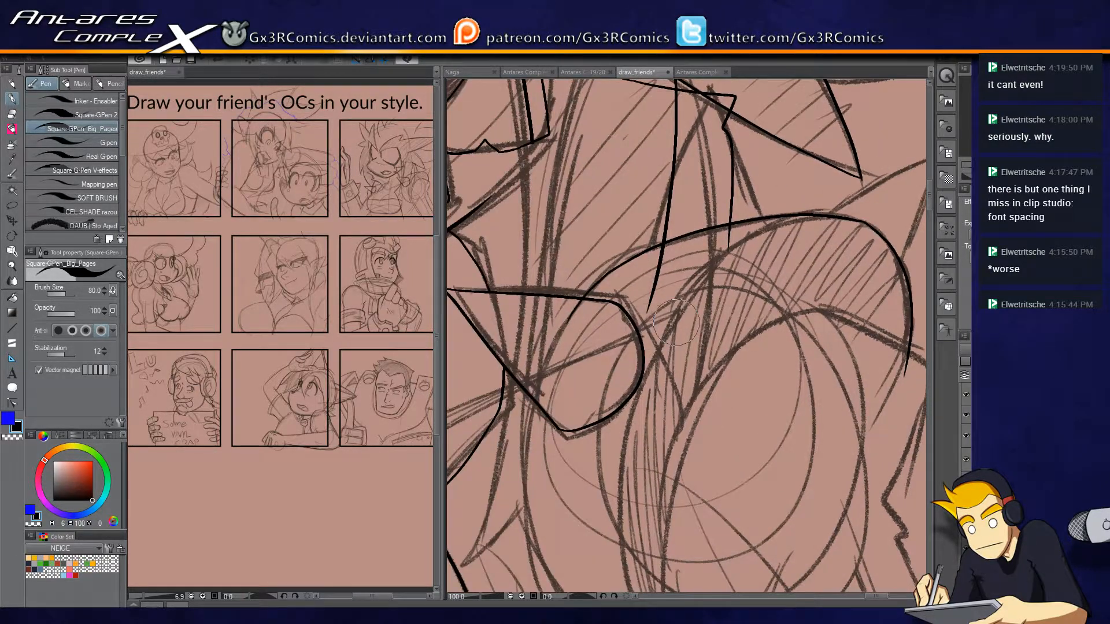
Erase the part of the long curved strand that runs below the jagged hair edge.
{"action": "key", "text": "e"}
{"action": "mouse_move", "coordinate": [678, 327]}
{"action": "left_mouse_down"}
{"action": "mouse_move", "coordinate": [673, 373]}
{"action": "mouse_move", "coordinate": [687, 407]}
{"action": "left_mouse_up"}
{"action": "key", "text": "e"}
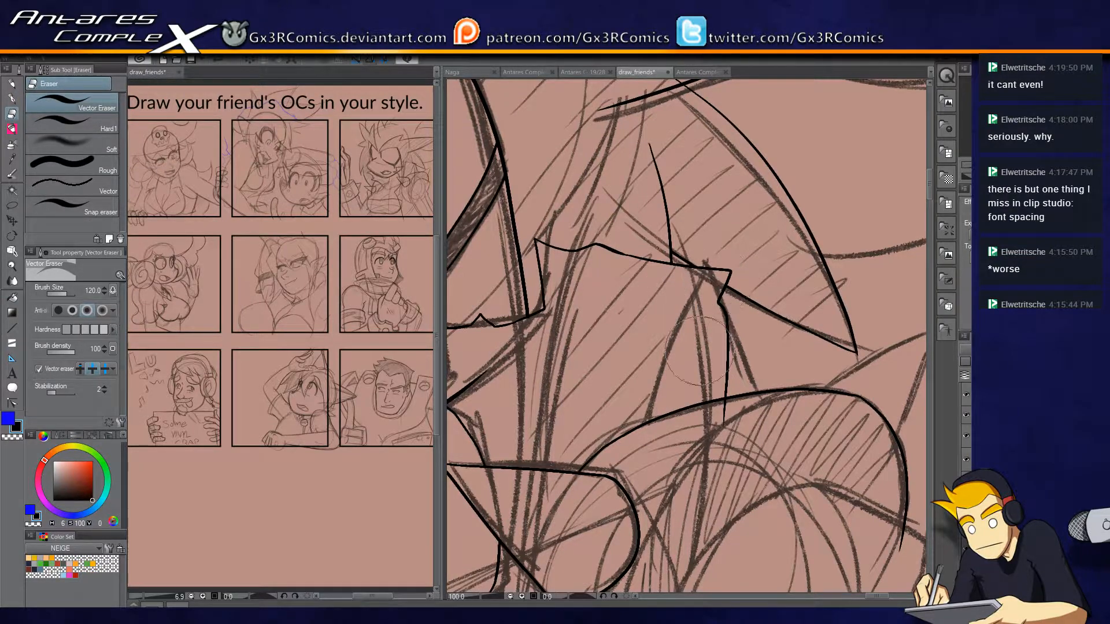
{"action": "key", "text": "p"}
Ink the long curve from the top of the shoulder pad down to its lower point.
{"action": "scroll", "coordinate": [631, 445], "scroll_direction": "down", "scroll_amount": 5}
{"action": "scroll", "coordinate": [631, 445], "scroll_direction": "down", "scroll_amount": 3}
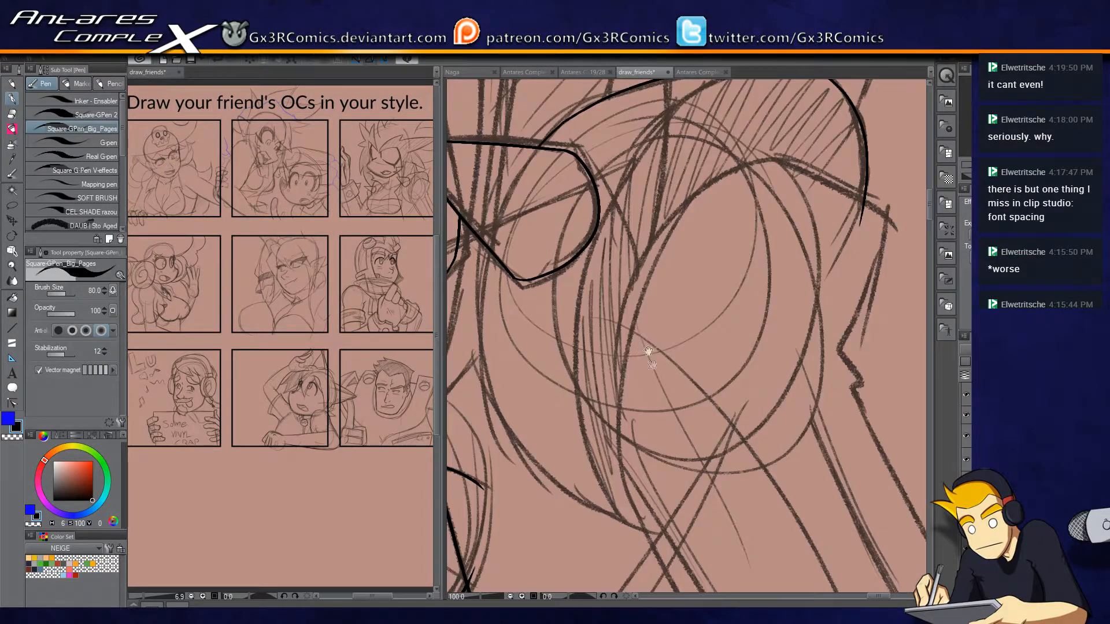
{"action": "mouse_move", "coordinate": [666, 534]}
{"action": "left_mouse_down"}
{"action": "mouse_move", "coordinate": [599, 427]}
{"action": "mouse_move", "coordinate": [620, 225]}
{"action": "left_mouse_up"}
{"action": "left_click_drag", "start_coordinate": [686, 206], "coordinate": [640, 269]}
{"action": "key", "text": "ctrl+z"}
{"action": "mouse_move", "coordinate": [617, 205]}
{"action": "left_mouse_down"}
{"action": "mouse_move", "coordinate": [553, 397]}
{"action": "mouse_move", "coordinate": [614, 572]}
{"action": "left_mouse_up"}
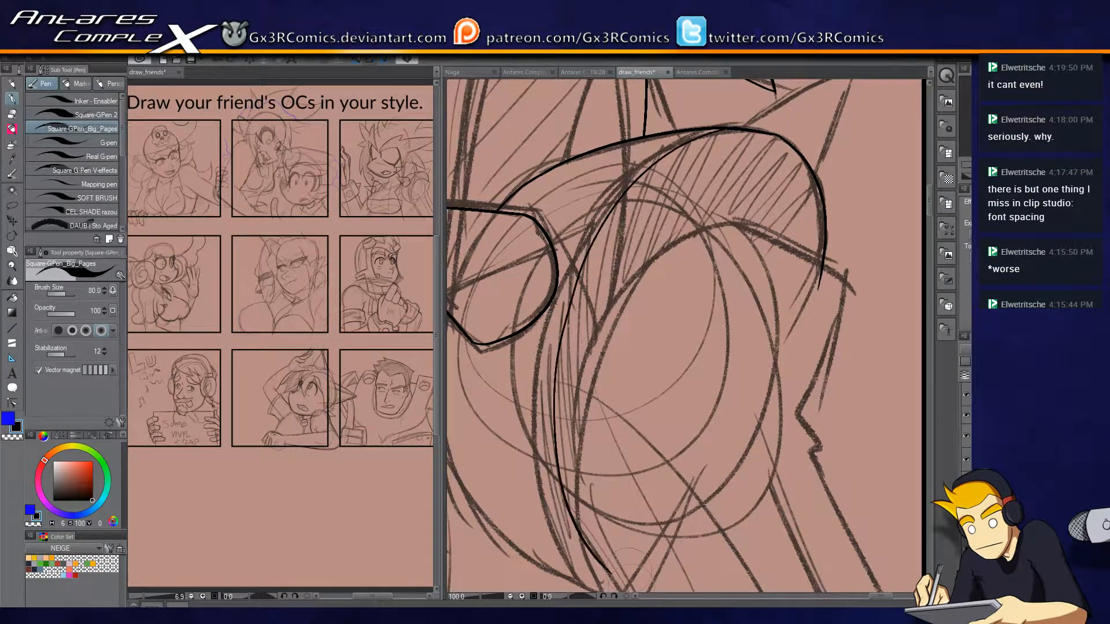
{"action": "key", "text": "ctrl+z"}
{"action": "mouse_move", "coordinate": [715, 130]}
{"action": "left_mouse_down"}
{"action": "mouse_move", "coordinate": [586, 241]}
{"action": "mouse_move", "coordinate": [553, 445]}
{"action": "mouse_move", "coordinate": [611, 577]}
{"action": "left_mouse_up"}
Ink the shoulder pad's lower outer curve and its inner rim, both meeting at the lower point.
{"action": "left_click_drag", "start_coordinate": [588, 402], "coordinate": [710, 274]}
{"action": "mouse_move", "coordinate": [554, 165]}
{"action": "left_mouse_down"}
{"action": "mouse_move", "coordinate": [553, 229]}
{"action": "mouse_move", "coordinate": [597, 380]}
{"action": "mouse_move", "coordinate": [742, 461]}
{"action": "left_mouse_up"}
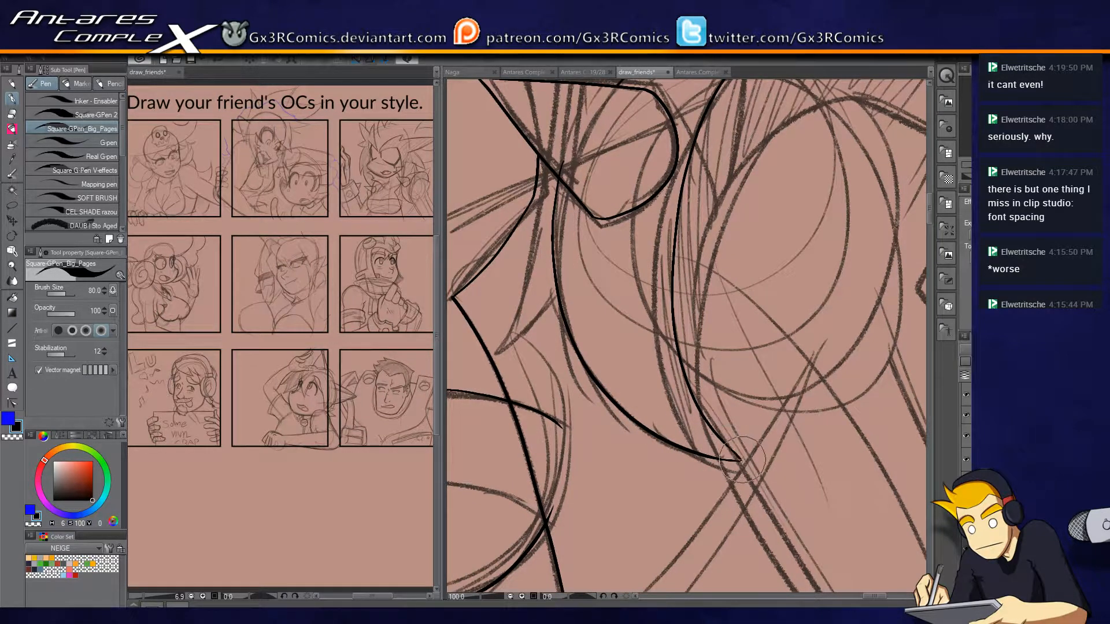
{"action": "left_click_drag", "start_coordinate": [745, 347], "coordinate": [650, 425]}
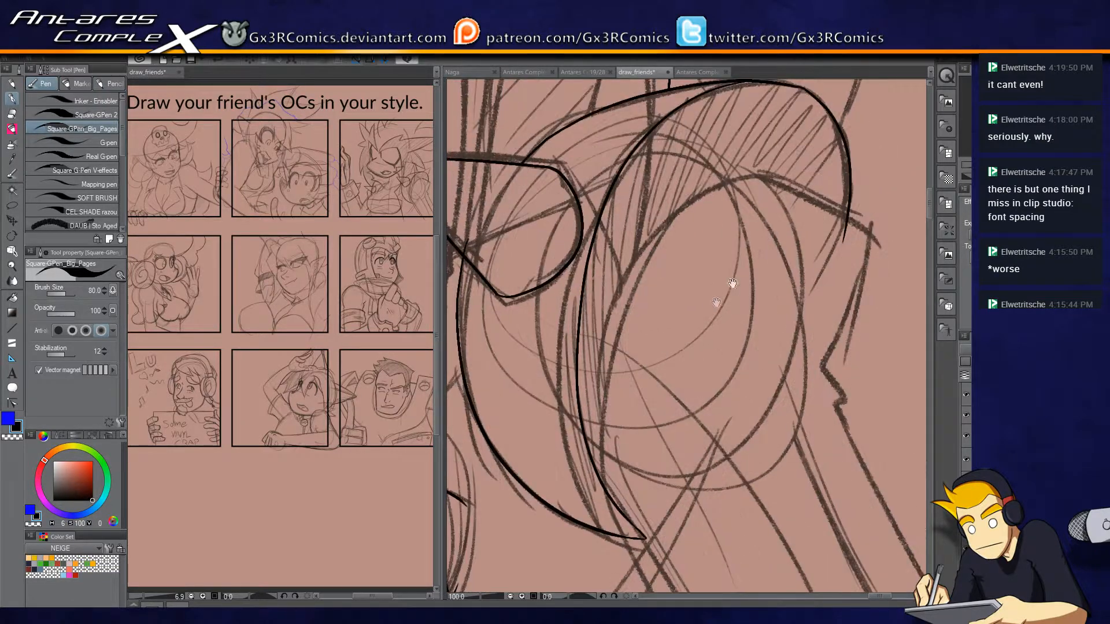
{"action": "mouse_move", "coordinate": [645, 537]}
{"action": "left_mouse_down"}
{"action": "mouse_move", "coordinate": [608, 426]}
{"action": "mouse_move", "coordinate": [627, 269]}
{"action": "mouse_move", "coordinate": [729, 185]}
{"action": "left_mouse_up"}
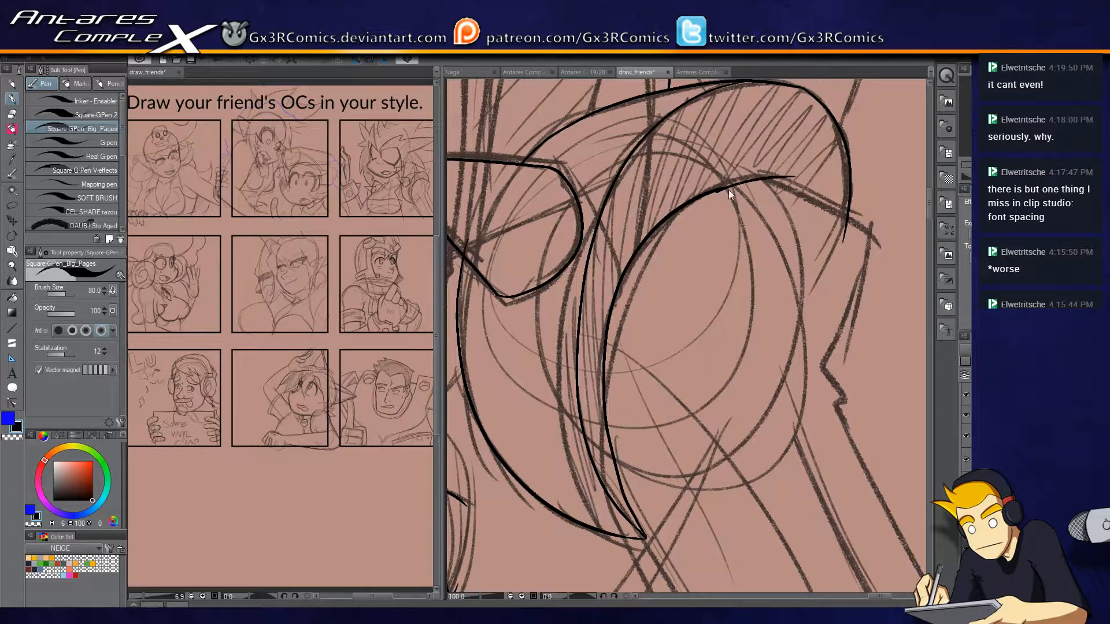
Extend the shoulder pad's rim to its outer corner, ink the edge down to the notch, and trim the overshoot.
{"action": "mouse_move", "coordinate": [717, 189]}
{"action": "left_mouse_down"}
{"action": "mouse_move", "coordinate": [789, 178]}
{"action": "mouse_move", "coordinate": [907, 247]}
{"action": "mouse_move", "coordinate": [850, 349]}
{"action": "left_mouse_up"}
{"action": "key", "text": "ctrl+z"}
{"action": "mouse_move", "coordinate": [786, 178]}
{"action": "left_mouse_down"}
{"action": "mouse_move", "coordinate": [875, 233]}
{"action": "mouse_move", "coordinate": [835, 395]}
{"action": "left_mouse_up"}
{"action": "left_click_drag", "start_coordinate": [840, 320], "coordinate": [768, 272]}
{"action": "key", "text": "e"}
{"action": "left_click_drag", "start_coordinate": [785, 169], "coordinate": [773, 188]}
{"action": "left_click_drag", "start_coordinate": [766, 420], "coordinate": [730, 258]}
Ink the inner and outer contours of the arm from the shoulder pad and notch down to the panel border.
{"action": "left_click_drag", "start_coordinate": [540, 328], "coordinate": [651, 543]}
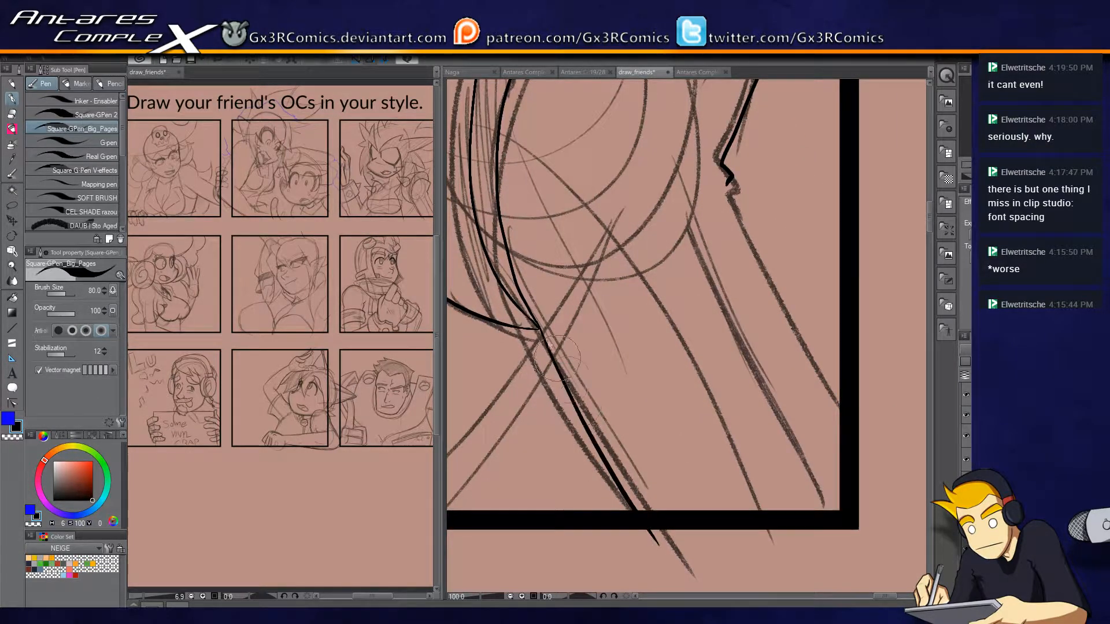
{"action": "key", "text": "ctrl+z"}
{"action": "left_click_drag", "start_coordinate": [540, 327], "coordinate": [651, 555]}
{"action": "key", "text": "ctrl+z"}
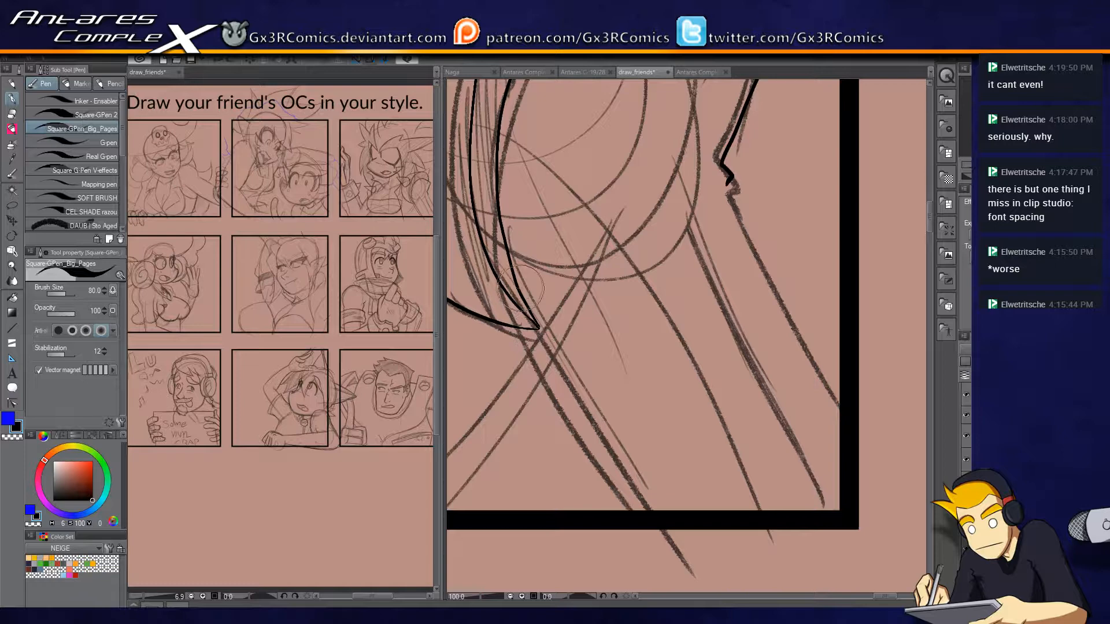
{"action": "mouse_move", "coordinate": [505, 231]}
{"action": "left_mouse_down"}
{"action": "mouse_move", "coordinate": [521, 305]}
{"action": "mouse_move", "coordinate": [515, 298]}
{"action": "mouse_move", "coordinate": [636, 537]}
{"action": "left_mouse_up"}
{"action": "key", "text": "e"}
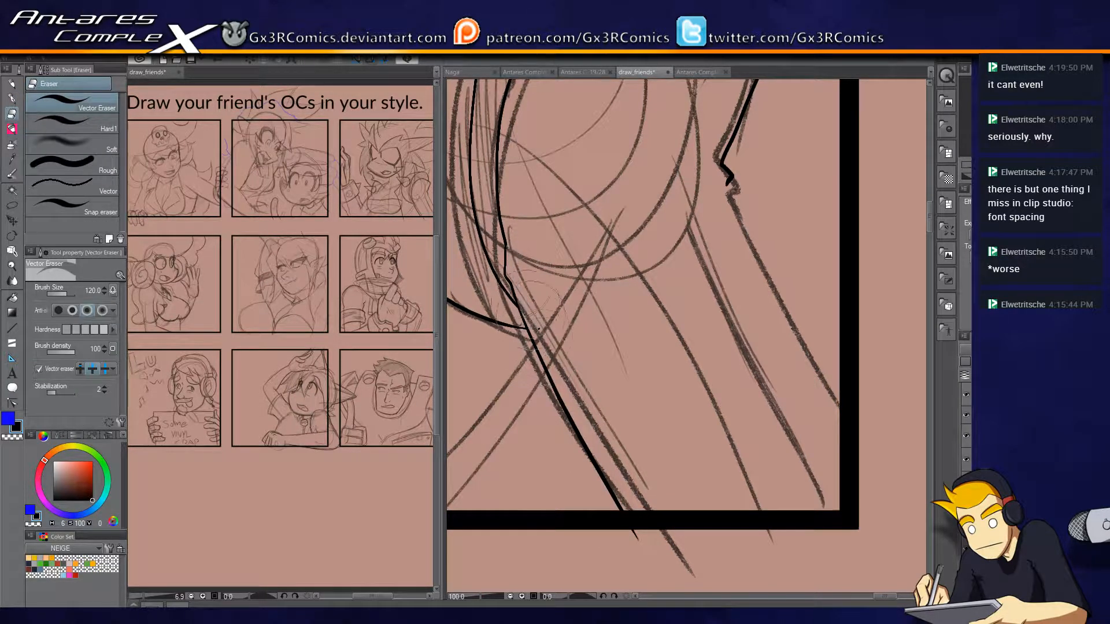
{"action": "key", "text": "p"}
{"action": "left_click_drag", "start_coordinate": [720, 159], "coordinate": [878, 443]}
{"action": "left_click_drag", "start_coordinate": [649, 174], "coordinate": [712, 496]}
{"action": "left_click_drag", "start_coordinate": [768, 208], "coordinate": [740, 298]}
{"action": "left_click_drag", "start_coordinate": [668, 289], "coordinate": [789, 256]}
{"action": "left_click_drag", "start_coordinate": [748, 297], "coordinate": [707, 378]}
{"action": "left_click_drag", "start_coordinate": [626, 380], "coordinate": [712, 203]}
{"action": "key", "text": "ctrl+z"}
{"action": "left_click_drag", "start_coordinate": [639, 375], "coordinate": [714, 207]}
{"action": "key", "text": "ctrl+z"}
{"action": "mouse_move", "coordinate": [634, 375]}
{"action": "left_mouse_down"}
{"action": "mouse_move", "coordinate": [677, 272]}
{"action": "mouse_move", "coordinate": [723, 209]}
{"action": "mouse_move", "coordinate": [748, 315]}
{"action": "left_mouse_up"}
{"action": "key", "text": "ctrl+z"}
Ink the tall spike on top of the shoulder pad and trim its base and the hair line inside it.
{"action": "scroll", "coordinate": [741, 260], "scroll_direction": "up", "scroll_amount": 1}
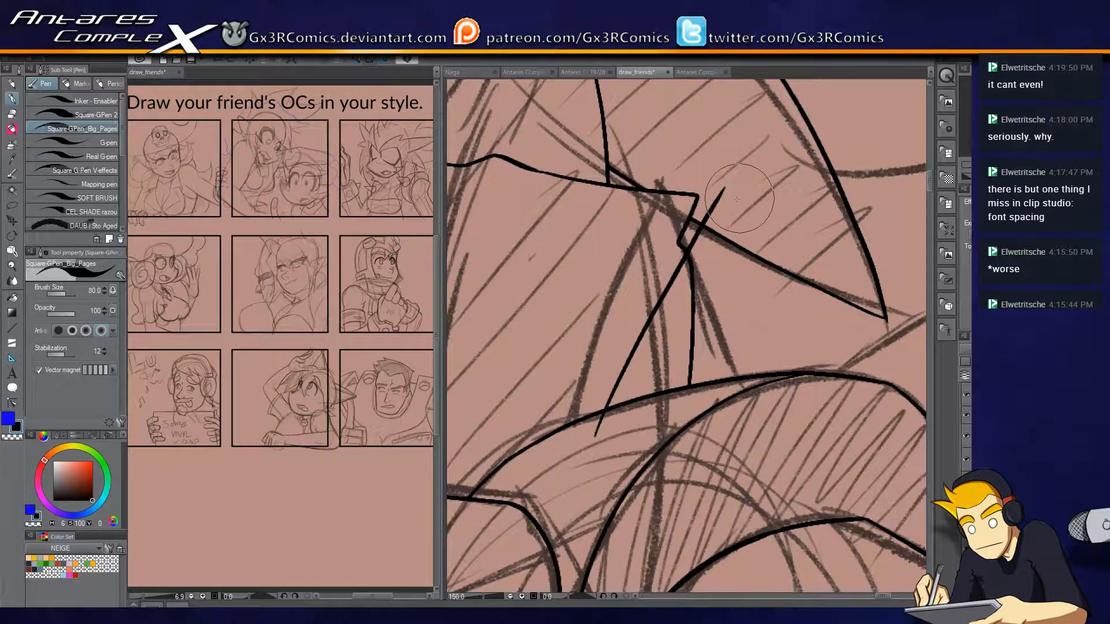
{"action": "left_click_drag", "start_coordinate": [725, 187], "coordinate": [781, 377]}
{"action": "key", "text": "e"}
{"action": "left_click_drag", "start_coordinate": [594, 431], "coordinate": [618, 426]}
{"action": "mouse_move", "coordinate": [688, 338]}
{"action": "left_mouse_down"}
{"action": "mouse_move", "coordinate": [707, 326]}
{"action": "mouse_move", "coordinate": [688, 277]}
{"action": "left_mouse_up"}
{"action": "key", "text": "p"}
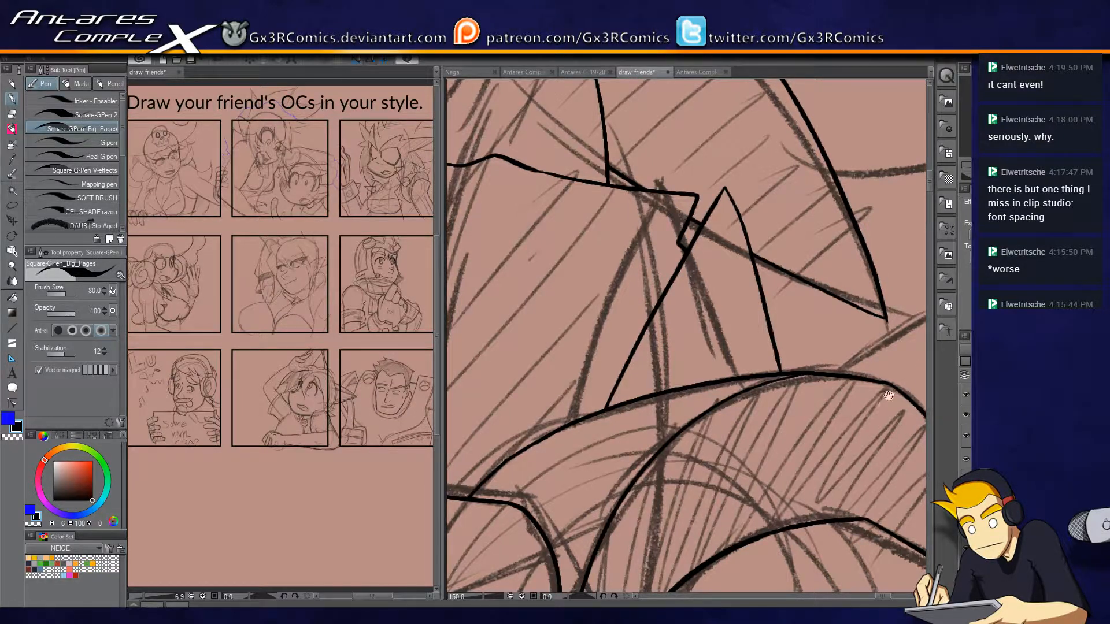
{"action": "left_click_drag", "start_coordinate": [889, 397], "coordinate": [659, 323]}
{"action": "mouse_move", "coordinate": [536, 346]}
{"action": "left_mouse_down"}
{"action": "mouse_move", "coordinate": [665, 264]}
{"action": "mouse_move", "coordinate": [727, 247]}
{"action": "mouse_move", "coordinate": [675, 393]}
{"action": "left_mouse_up"}
{"action": "left_click_drag", "start_coordinate": [538, 344], "coordinate": [570, 312]}
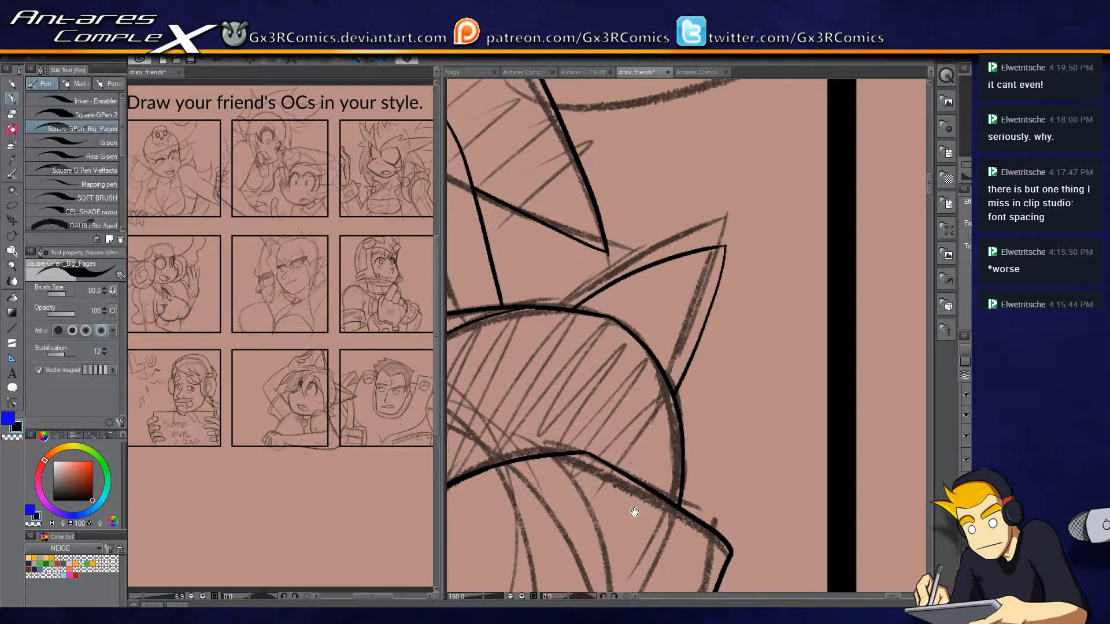
{"action": "left_click_drag", "start_coordinate": [637, 506], "coordinate": [765, 350]}
{"action": "scroll", "coordinate": [660, 425], "scroll_direction": "down", "scroll_amount": 3}
{"action": "scroll", "coordinate": [688, 350], "scroll_direction": "up", "scroll_amount": 3}
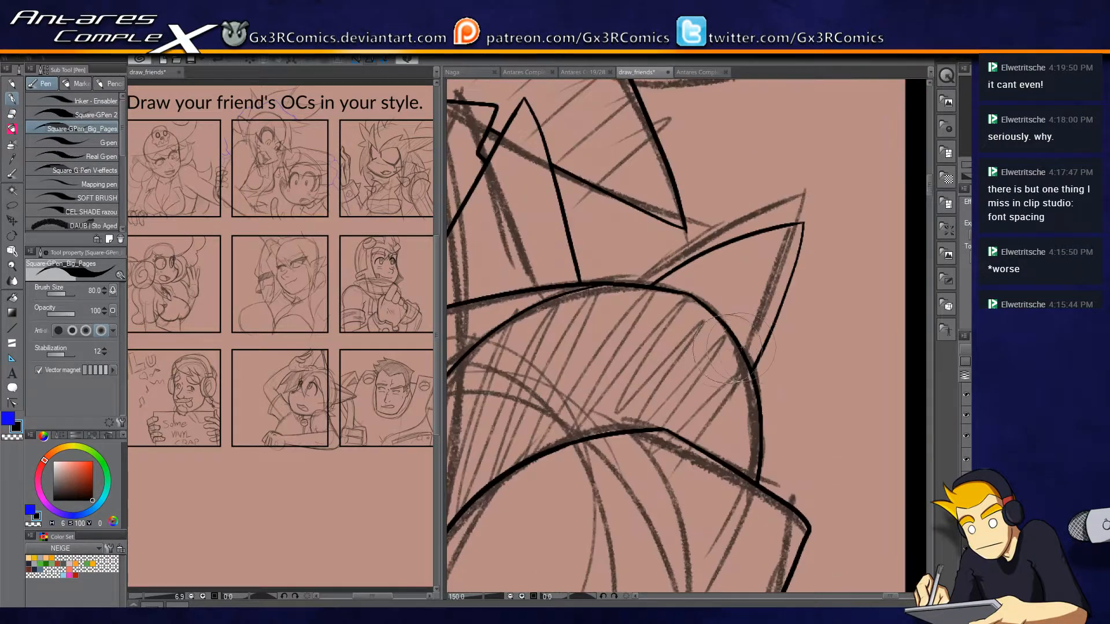
{"action": "key", "text": "ctrl+z"}
Ink a small pointed spike on the shoulder pad's outer side and trim the line ends around it.
{"action": "key", "text": "ctrl+z"}
{"action": "mouse_move", "coordinate": [632, 356]}
{"action": "left_mouse_down"}
{"action": "mouse_move", "coordinate": [701, 325]}
{"action": "mouse_move", "coordinate": [761, 428]}
{"action": "left_mouse_up"}
{"action": "key", "text": "ctrl+z"}
{"action": "mouse_move", "coordinate": [649, 355]}
{"action": "left_mouse_down"}
{"action": "mouse_move", "coordinate": [846, 310]}
{"action": "mouse_move", "coordinate": [800, 347]}
{"action": "mouse_move", "coordinate": [754, 442]}
{"action": "left_mouse_up"}
{"action": "key", "text": "e"}
{"action": "left_click", "coordinate": [693, 352]}
{"action": "left_click", "coordinate": [833, 298]}
{"action": "left_click", "coordinate": [857, 311]}
{"action": "left_click", "coordinate": [753, 462]}
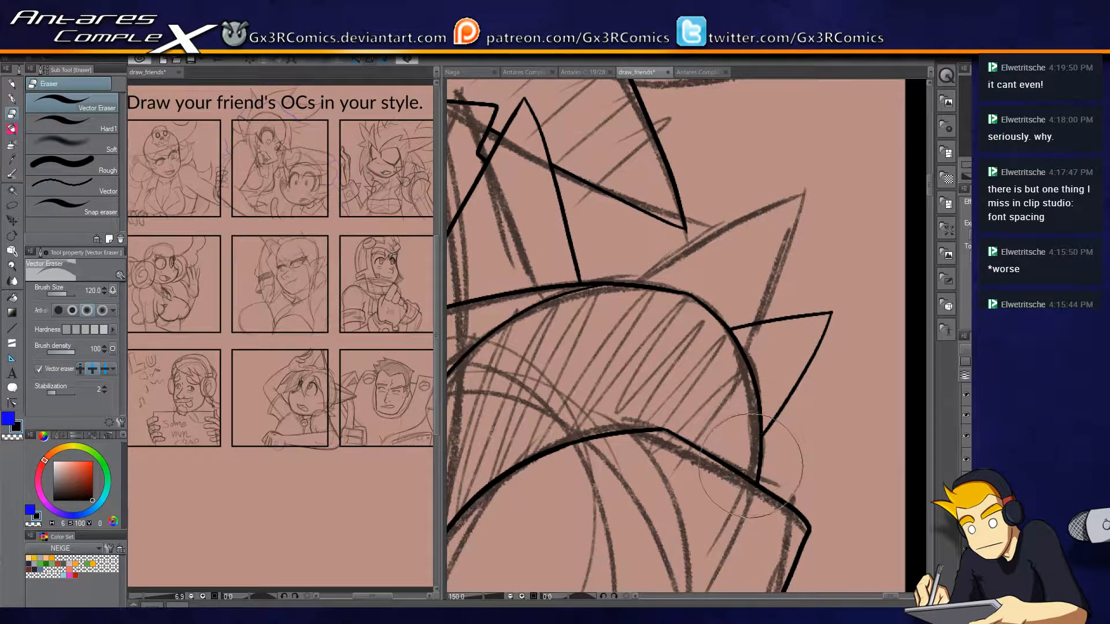
{"action": "key", "text": "p"}
Ink the curved hair strand that rises to the panel's upper border and trim its overshoot.
{"action": "left_click_drag", "start_coordinate": [548, 399], "coordinate": [739, 359]}
{"action": "left_click_drag", "start_coordinate": [620, 294], "coordinate": [709, 374]}
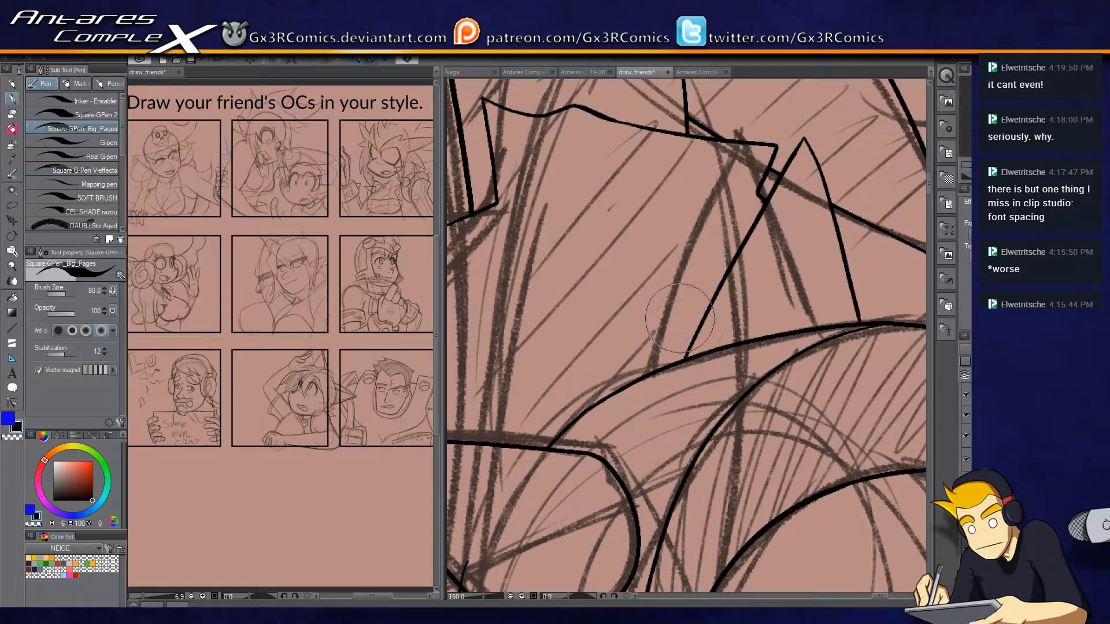
{"action": "scroll", "coordinate": [681, 335], "scroll_direction": "down", "scroll_amount": 3}
{"action": "left_click_drag", "start_coordinate": [644, 329], "coordinate": [655, 388]}
{"action": "key", "text": "e"}
{"action": "key", "text": "p"}
{"action": "left_click_drag", "start_coordinate": [763, 113], "coordinate": [736, 255]}
{"action": "left_click_drag", "start_coordinate": [678, 275], "coordinate": [746, 170]}
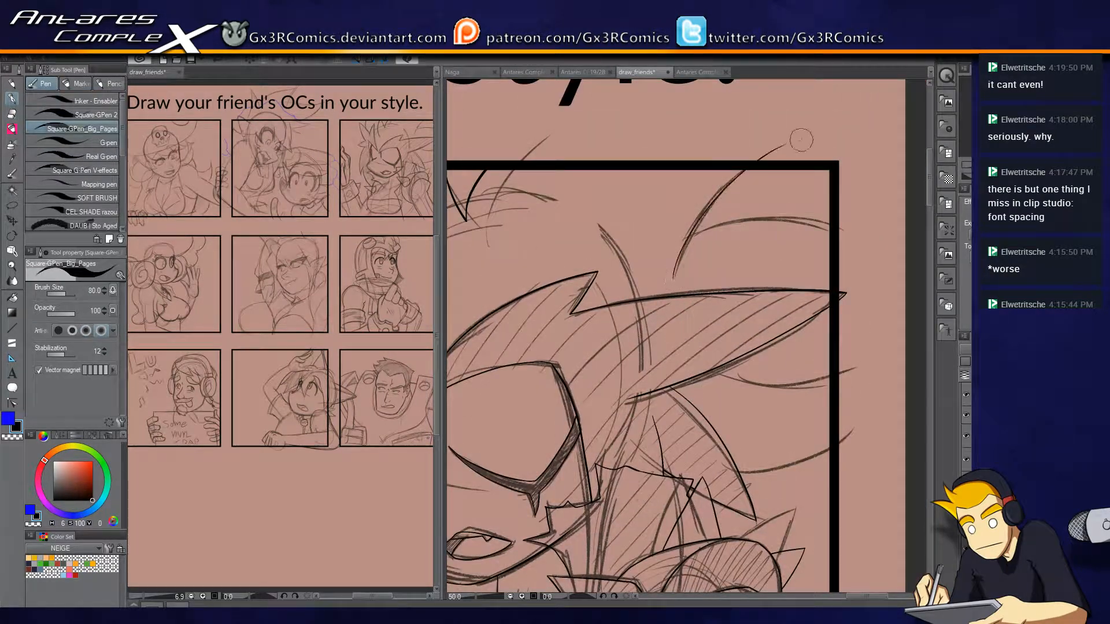
{"action": "key", "text": "e"}
{"action": "key", "text": "p"}
Ink the three curved hair strands running to the panel's side border and trim their ends.
{"action": "left_click_drag", "start_coordinate": [693, 225], "coordinate": [866, 237]}
{"action": "key", "text": "e"}
{"action": "key", "text": "p"}
{"action": "left_click_drag", "start_coordinate": [737, 361], "coordinate": [876, 350]}
{"action": "key", "text": "e"}
{"action": "key", "text": "p"}
{"action": "mouse_move", "coordinate": [710, 461]}
{"action": "left_mouse_down"}
{"action": "mouse_move", "coordinate": [769, 470]}
{"action": "mouse_move", "coordinate": [855, 428]}
{"action": "left_mouse_up"}
{"action": "key", "text": "e"}
{"action": "left_click_drag", "start_coordinate": [715, 462], "coordinate": [723, 471]}
{"action": "key", "text": "p"}
{"action": "left_click_drag", "start_coordinate": [615, 437], "coordinate": [871, 314]}
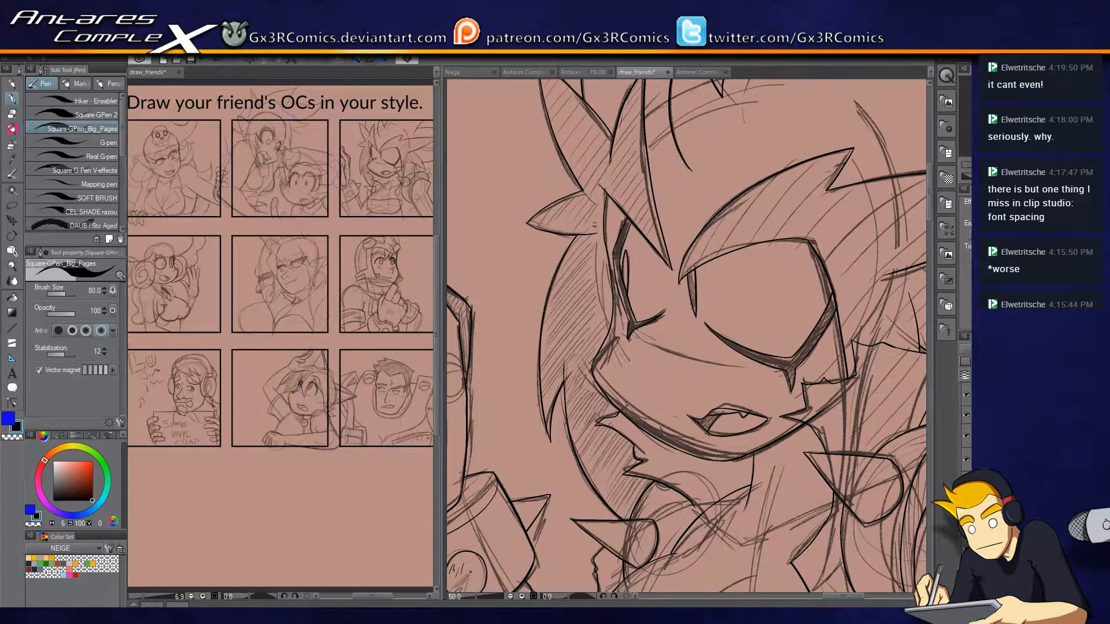
{"action": "left_click", "coordinate": [983, 415]}
{"action": "left_click_drag", "start_coordinate": [675, 445], "coordinate": [744, 226]}
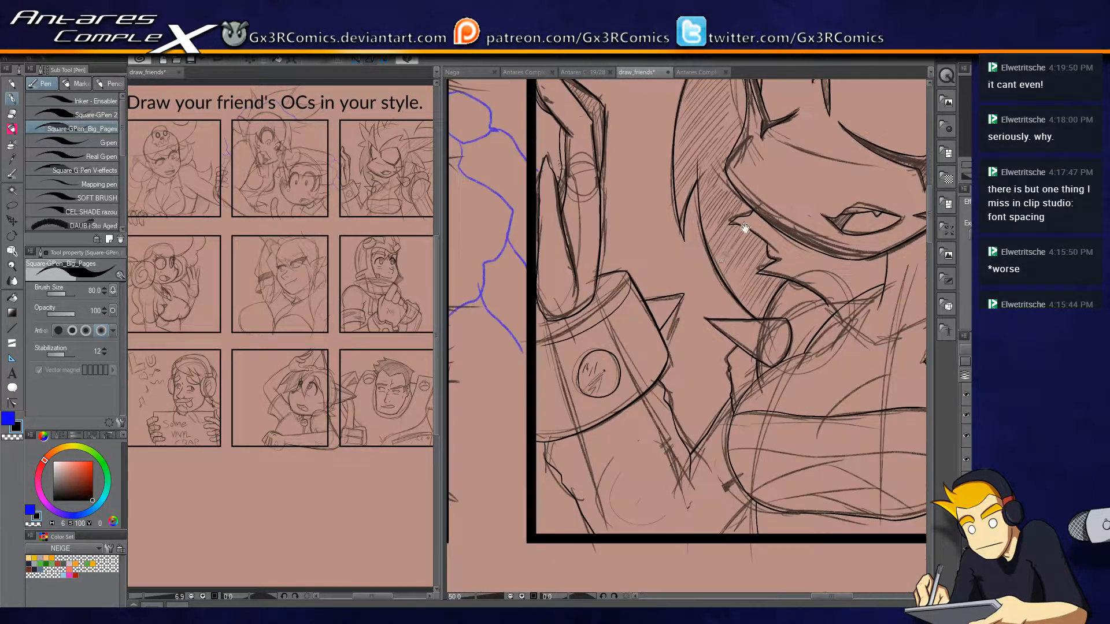
{"action": "left_click_drag", "start_coordinate": [622, 435], "coordinate": [428, 380]}
{"action": "left_click_drag", "start_coordinate": [687, 434], "coordinate": [536, 441]}
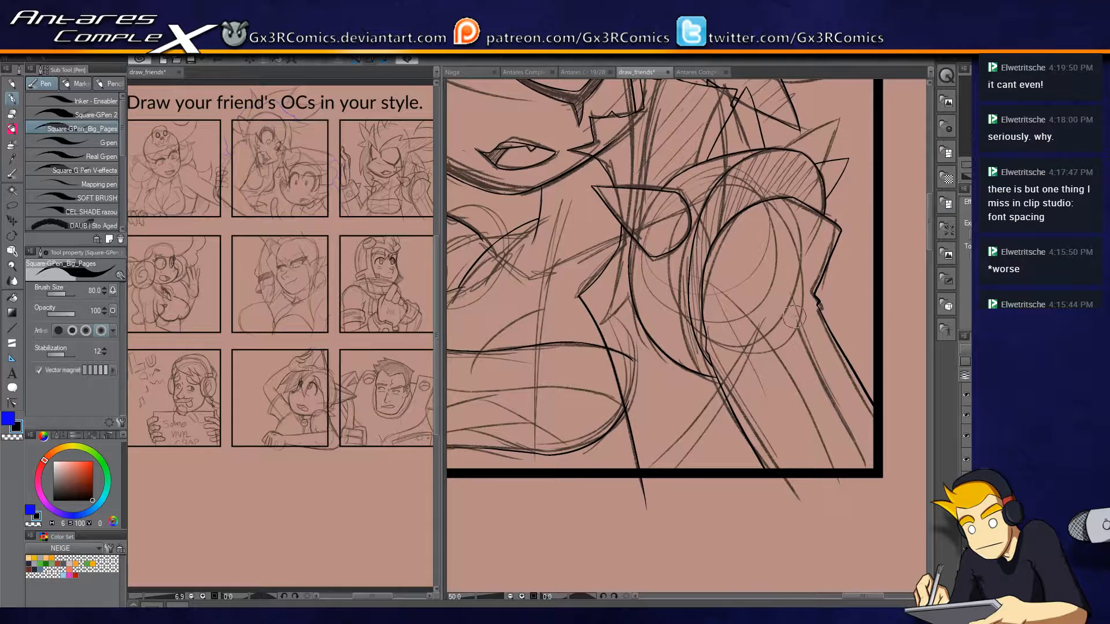
{"action": "mouse_move", "coordinate": [799, 298]}
{"action": "left_mouse_down"}
{"action": "mouse_move", "coordinate": [712, 329]}
{"action": "mouse_move", "coordinate": [741, 315]}
{"action": "left_mouse_up"}
{"action": "key", "text": "ctrl+z"}
{"action": "key", "text": "ctrl+z"}
Ink short, broken strokes across the upper arm inside the shoulder pad's rim.
{"action": "scroll", "coordinate": [735, 316], "scroll_direction": "up", "scroll_amount": 2}
{"action": "mouse_move", "coordinate": [830, 173]}
{"action": "left_mouse_down"}
{"action": "mouse_move", "coordinate": [752, 208]}
{"action": "mouse_move", "coordinate": [656, 275]}
{"action": "left_mouse_up"}
{"action": "left_click_drag", "start_coordinate": [644, 361], "coordinate": [655, 349]}
{"action": "left_click_drag", "start_coordinate": [657, 355], "coordinate": [767, 303]}
{"action": "left_click_drag", "start_coordinate": [726, 336], "coordinate": [804, 308]}
{"action": "left_click_drag", "start_coordinate": [676, 391], "coordinate": [697, 379]}
{"action": "left_click_drag", "start_coordinate": [707, 379], "coordinate": [802, 335]}
Trim the chest band's upper line where it overshoots the torso's side contour.
{"action": "left_click_drag", "start_coordinate": [664, 401], "coordinate": [887, 318]}
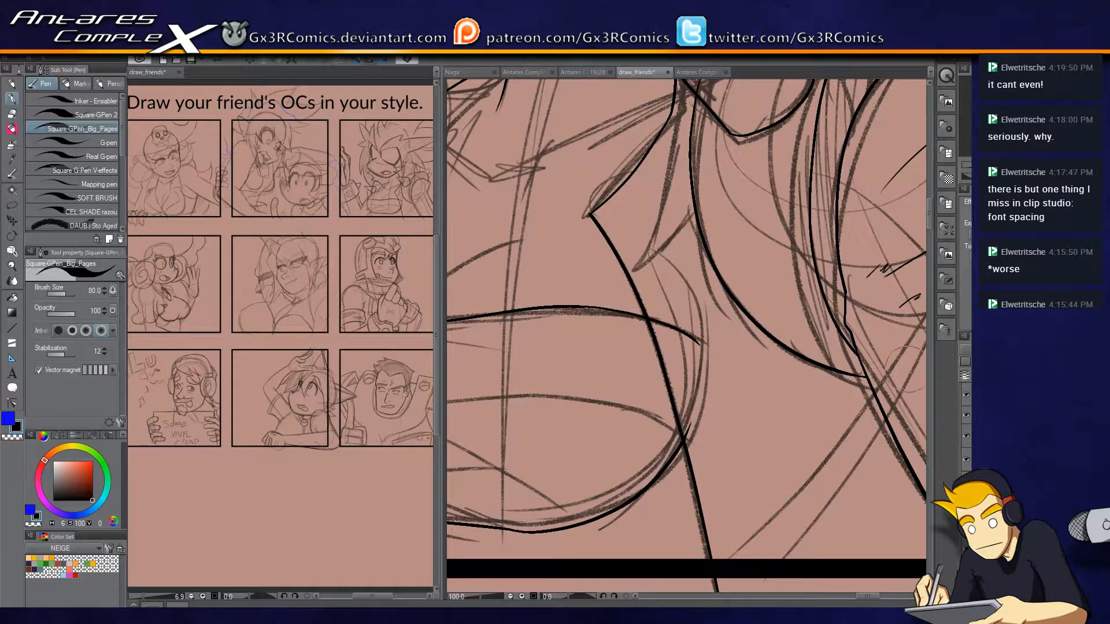
{"action": "key", "text": "e"}
{"action": "left_click_drag", "start_coordinate": [683, 317], "coordinate": [685, 345]}
{"action": "mouse_move", "coordinate": [705, 431]}
{"action": "left_mouse_down"}
{"action": "mouse_move", "coordinate": [702, 452]}
{"action": "mouse_move", "coordinate": [878, 369]}
{"action": "left_mouse_up"}
{"action": "key", "text": "p"}
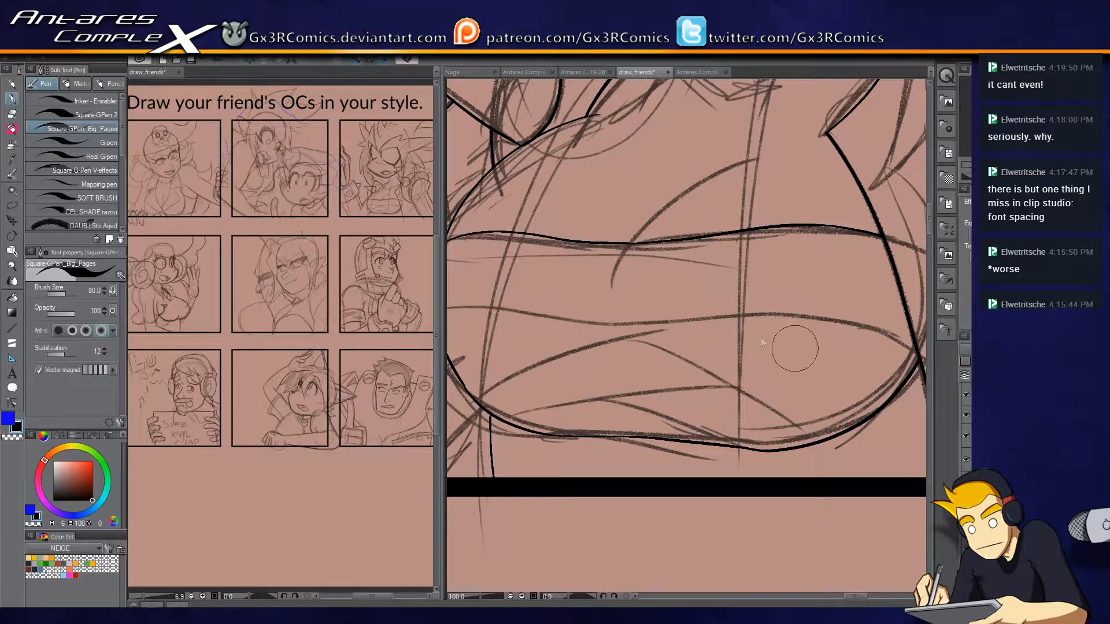
Ink the chest band's middle line across the torso and trim it where it overshoots the side contour.
{"action": "key", "text": "ctrl+minus"}
{"action": "mouse_move", "coordinate": [509, 319]}
{"action": "left_mouse_down"}
{"action": "mouse_move", "coordinate": [600, 297]}
{"action": "mouse_move", "coordinate": [798, 312]}
{"action": "left_mouse_up"}
{"action": "key", "text": "ctrl+z"}
{"action": "mouse_move", "coordinate": [509, 315]}
{"action": "left_mouse_down"}
{"action": "mouse_move", "coordinate": [635, 310]}
{"action": "mouse_move", "coordinate": [871, 328]}
{"action": "left_mouse_up"}
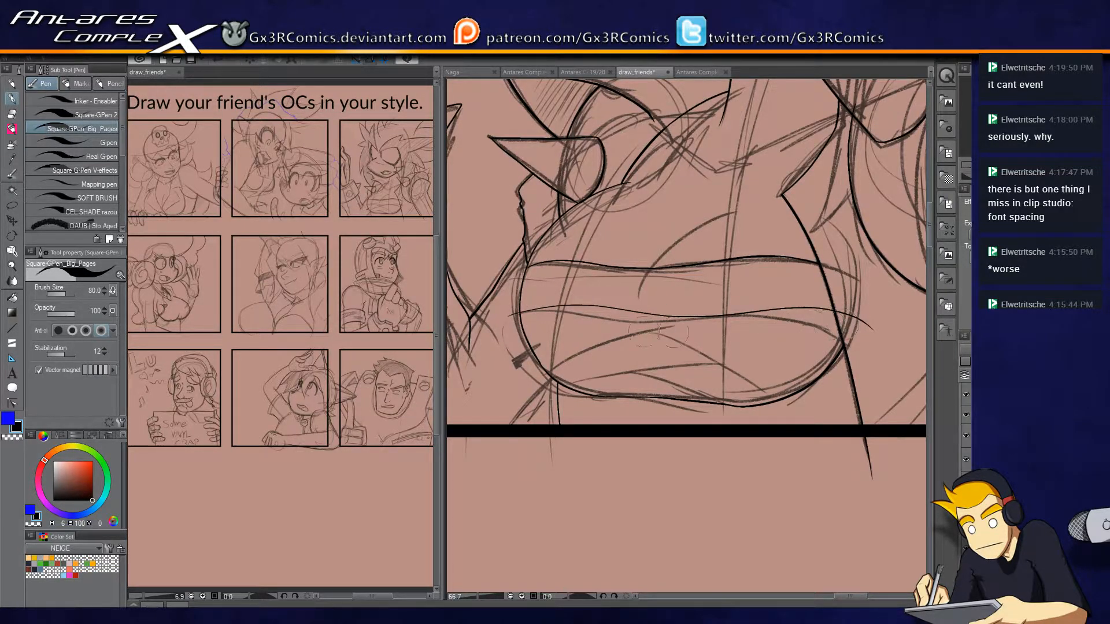
{"action": "key", "text": "e"}
Ink the two long curved folds below the chest band's middle line and trim their overshooting ends.
{"action": "key", "text": "p"}
{"action": "mouse_move", "coordinate": [536, 381]}
{"action": "left_mouse_down"}
{"action": "mouse_move", "coordinate": [698, 302]}
{"action": "mouse_move", "coordinate": [540, 377]}
{"action": "left_mouse_up"}
{"action": "key", "text": "e"}
{"action": "left_click_drag", "start_coordinate": [675, 315], "coordinate": [694, 302]}
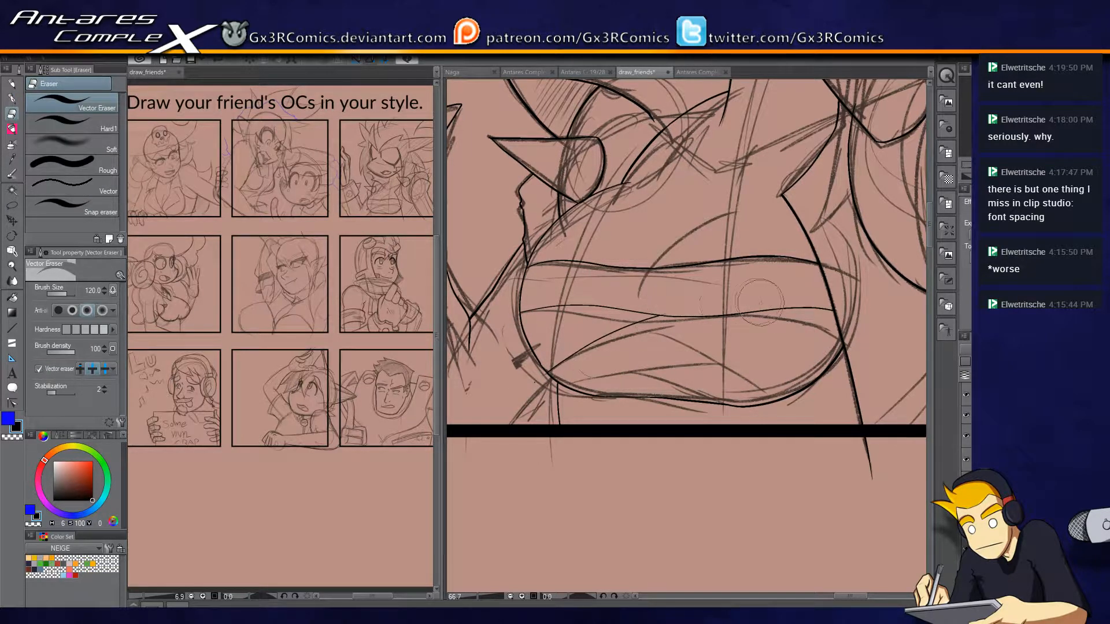
{"action": "key", "text": "p"}
{"action": "mouse_move", "coordinate": [605, 328]}
{"action": "left_mouse_down"}
{"action": "mouse_move", "coordinate": [658, 339]}
{"action": "mouse_move", "coordinate": [788, 408]}
{"action": "mouse_move", "coordinate": [599, 334]}
{"action": "left_mouse_up"}
{"action": "key", "text": "e"}
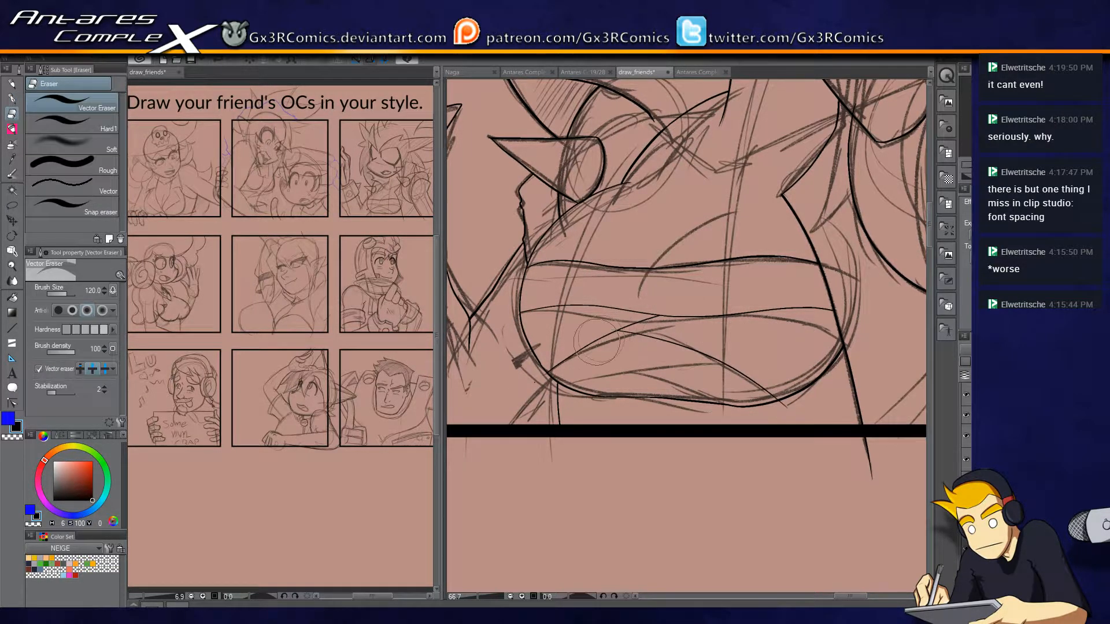
{"action": "left_click_drag", "start_coordinate": [784, 405], "coordinate": [775, 408]}
Ink the three short crossing folds near the chest band's lower edge and trim their ends against the neighbouring lines.
{"action": "key", "text": "p"}
{"action": "mouse_move", "coordinate": [571, 390]}
{"action": "left_mouse_down"}
{"action": "mouse_move", "coordinate": [705, 342]}
{"action": "mouse_move", "coordinate": [693, 344]}
{"action": "left_mouse_up"}
{"action": "key", "text": "e"}
{"action": "key", "text": "p"}
{"action": "left_click_drag", "start_coordinate": [620, 359], "coordinate": [708, 408]}
{"action": "key", "text": "e"}
{"action": "left_click_drag", "start_coordinate": [627, 352], "coordinate": [613, 367]}
{"action": "left_click_drag", "start_coordinate": [701, 406], "coordinate": [711, 409]}
{"action": "key", "text": "p"}
{"action": "left_click_drag", "start_coordinate": [602, 409], "coordinate": [697, 373]}
{"action": "key", "text": "e"}
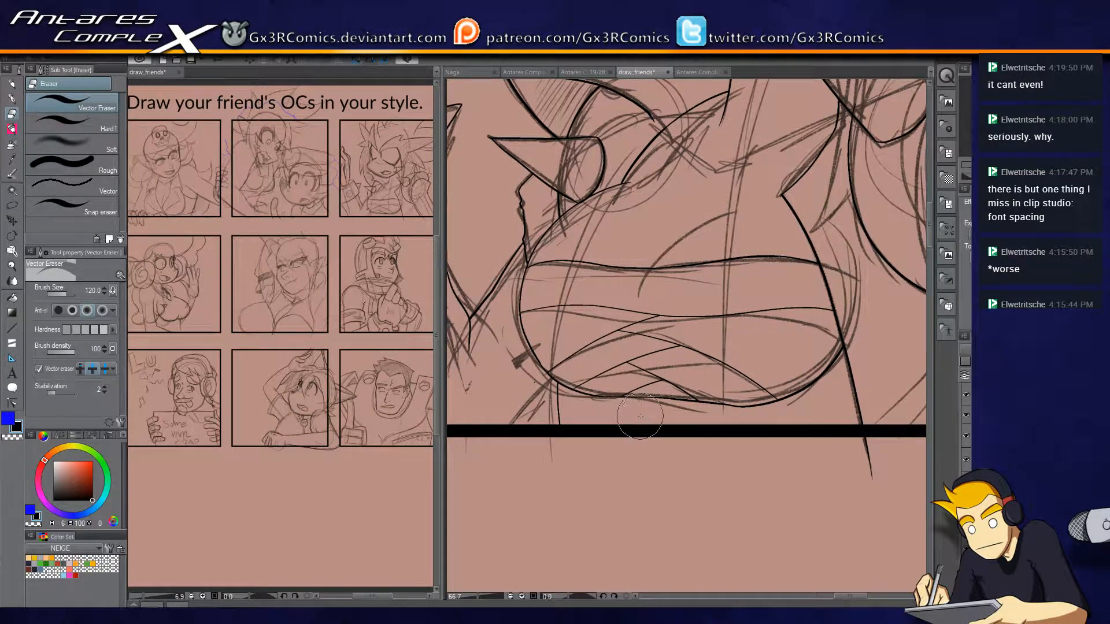
Ink the body contour below the chest band down to the panel border and trim both overshooting ends.
{"action": "key", "text": "p"}
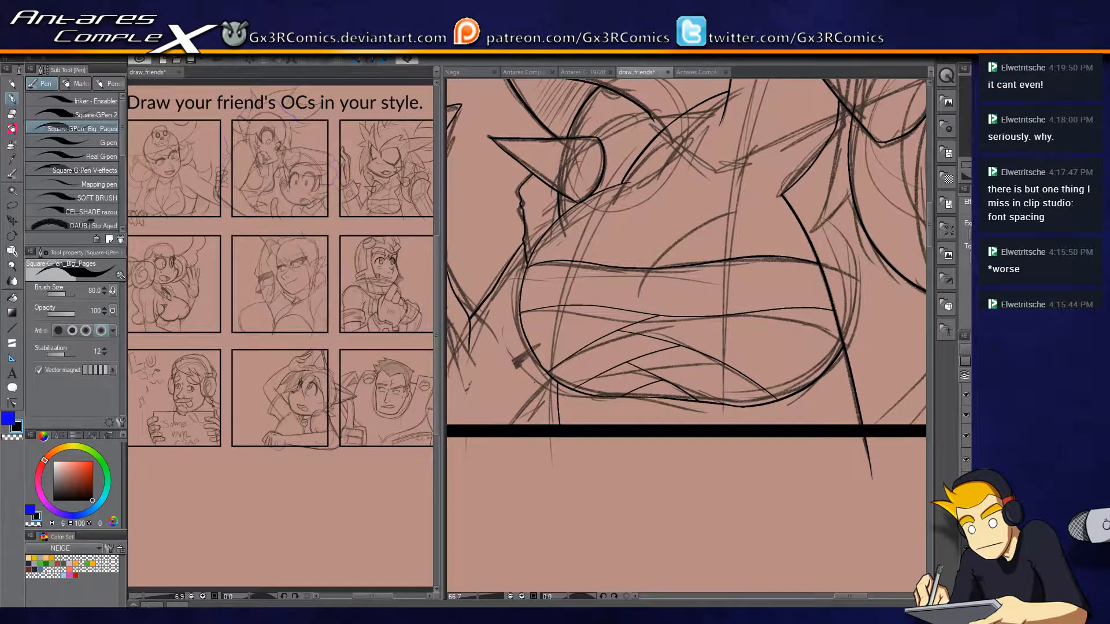
{"action": "mouse_move", "coordinate": [540, 342]}
{"action": "left_mouse_down"}
{"action": "mouse_move", "coordinate": [526, 443]}
{"action": "mouse_move", "coordinate": [612, 378]}
{"action": "left_mouse_up"}
{"action": "key", "text": "e"}
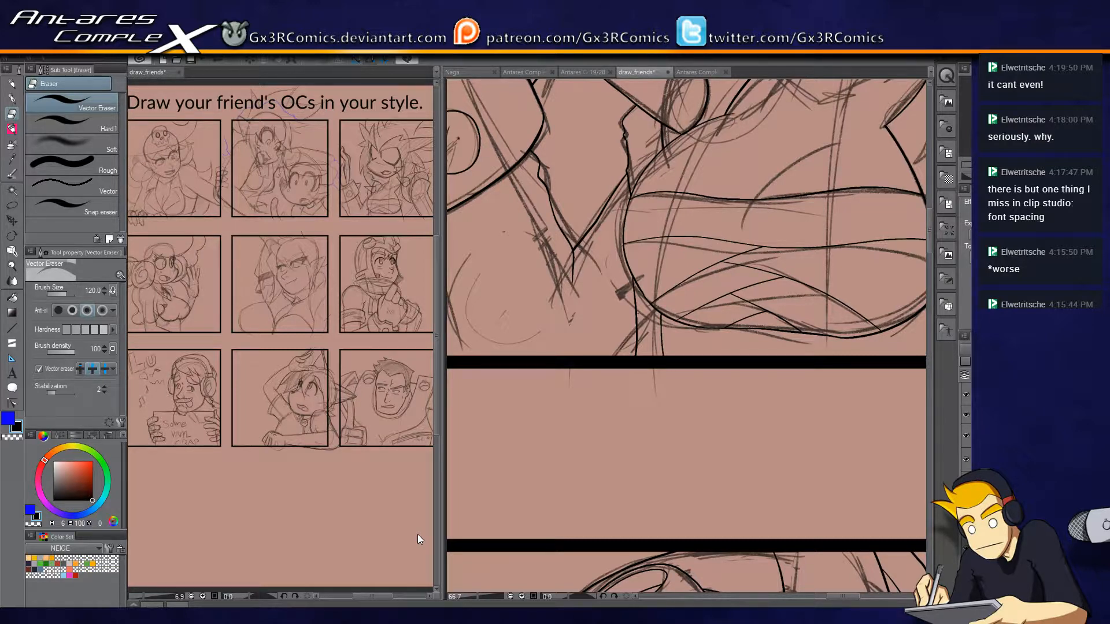
{"action": "left_click_drag", "start_coordinate": [648, 281], "coordinate": [636, 282]}
{"action": "key", "text": "p"}
{"action": "left_click_drag", "start_coordinate": [632, 258], "coordinate": [622, 382]}
{"action": "key", "text": "e"}
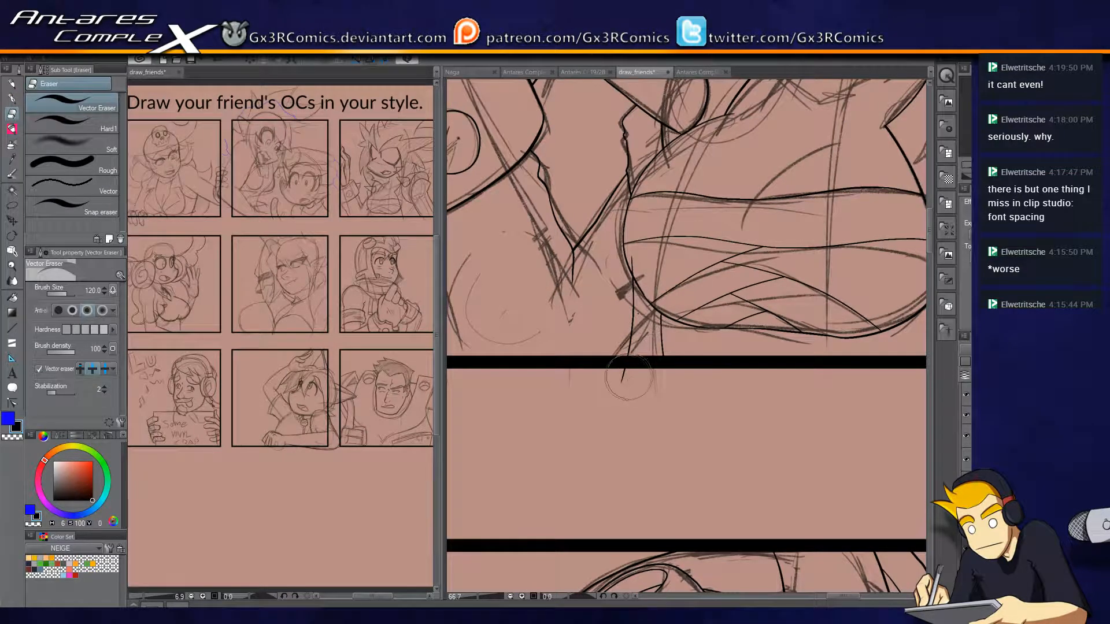
{"action": "left_click_drag", "start_coordinate": [623, 377], "coordinate": [634, 382]}
{"action": "key", "text": "p"}
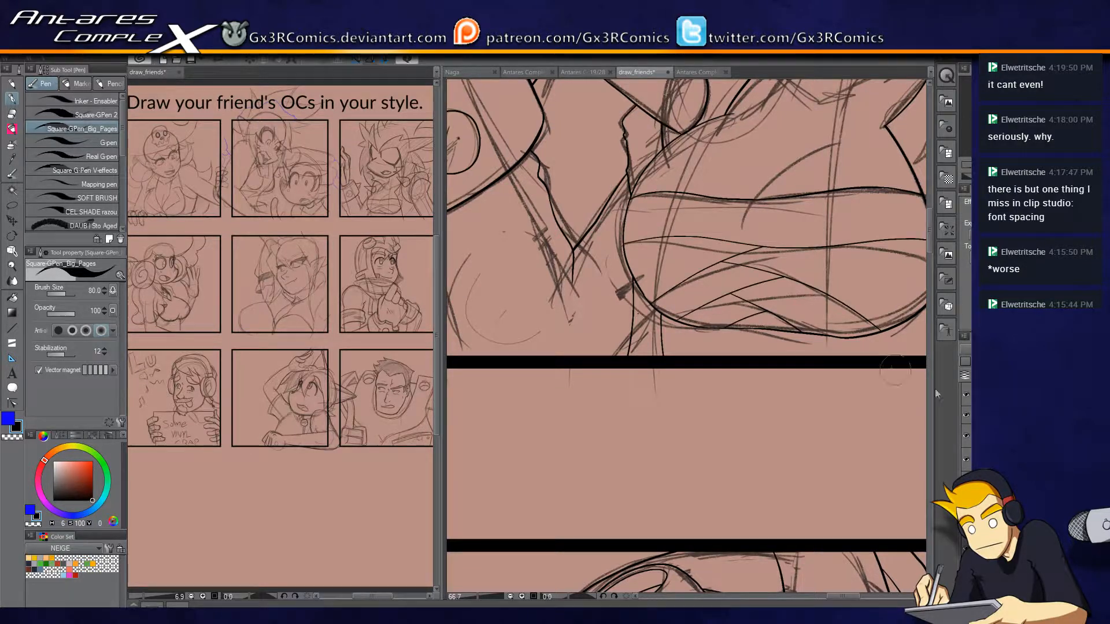
{"action": "key", "text": "e"}
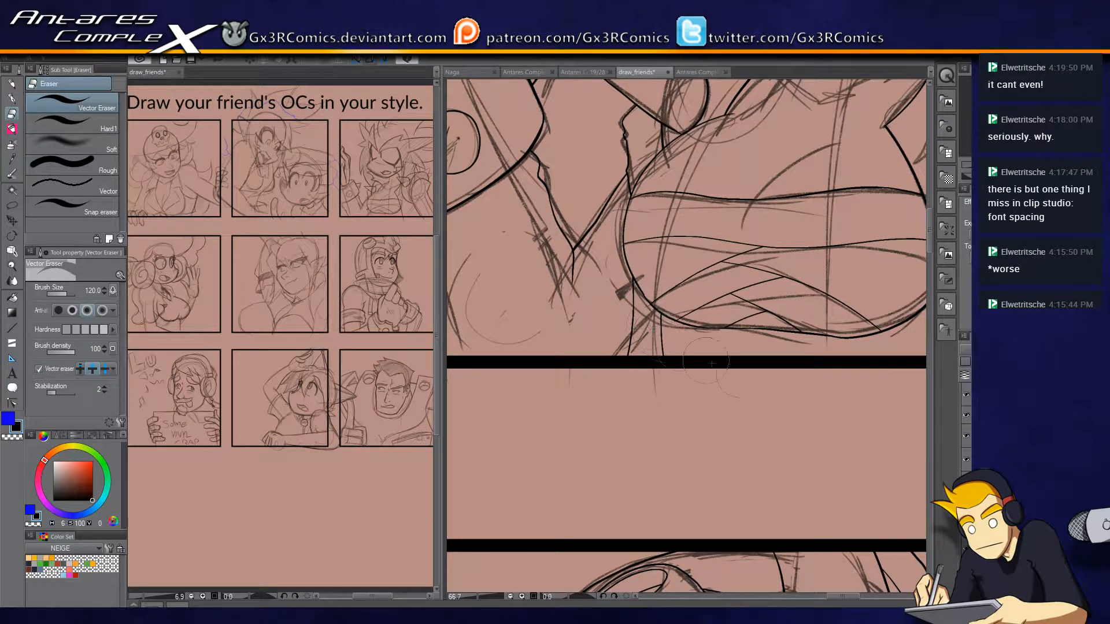
{"action": "key", "text": "p"}
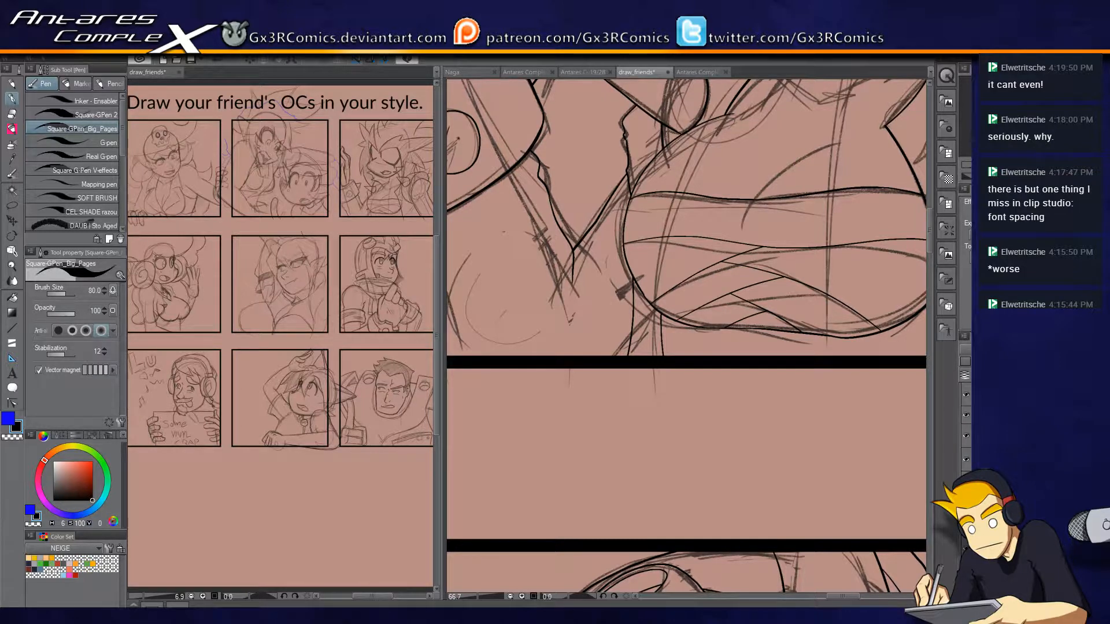
Ink short, broken shading strokes on the shoulder pad below its upper rim and beside the round emblem.
{"action": "left_click_drag", "start_coordinate": [544, 348], "coordinate": [628, 391]}
{"action": "scroll", "coordinate": [640, 480], "scroll_direction": "up", "scroll_amount": 4}
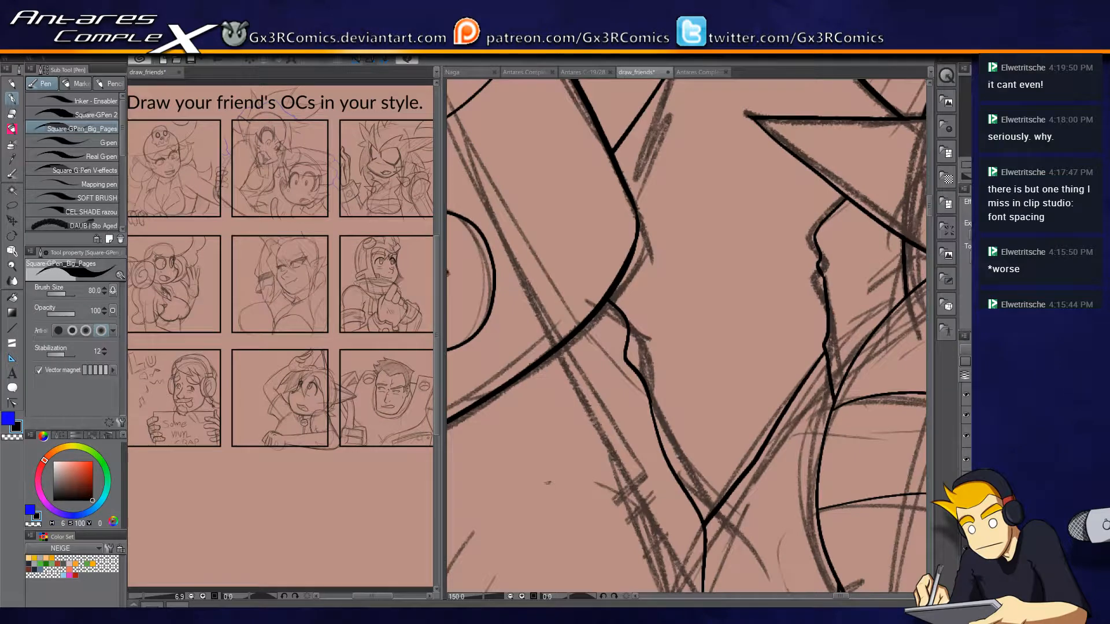
{"action": "left_click_drag", "start_coordinate": [595, 282], "coordinate": [659, 360]}
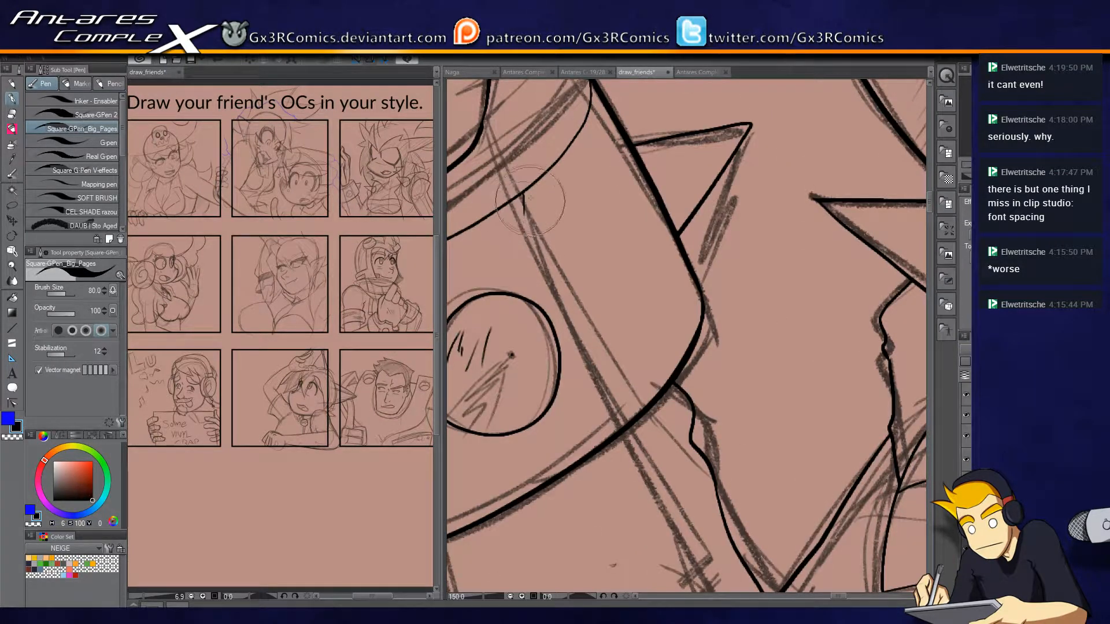
{"action": "left_click_drag", "start_coordinate": [534, 191], "coordinate": [558, 237]}
{"action": "key", "text": "ctrl+z"}
{"action": "mouse_move", "coordinate": [549, 187]}
{"action": "left_mouse_down"}
{"action": "mouse_move", "coordinate": [554, 243]}
{"action": "mouse_move", "coordinate": [561, 197]}
{"action": "mouse_move", "coordinate": [581, 194]}
{"action": "mouse_move", "coordinate": [605, 157]}
{"action": "left_mouse_up"}
{"action": "left_click_drag", "start_coordinate": [569, 207], "coordinate": [704, 165]}
{"action": "left_click_drag", "start_coordinate": [527, 244], "coordinate": [495, 308]}
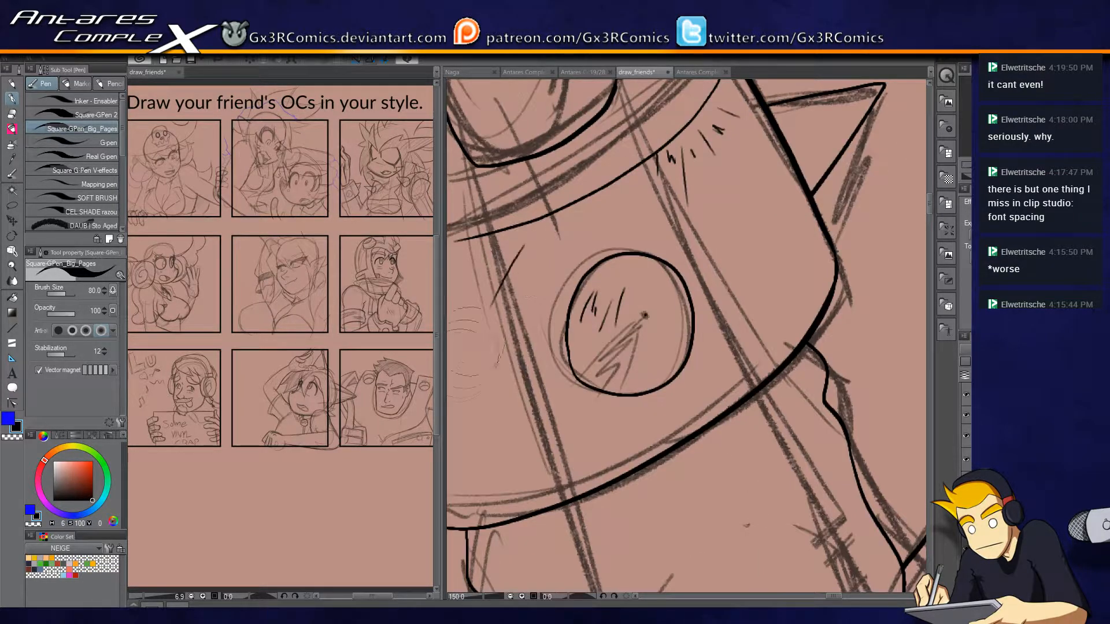
{"action": "left_click_drag", "start_coordinate": [561, 267], "coordinate": [671, 195]}
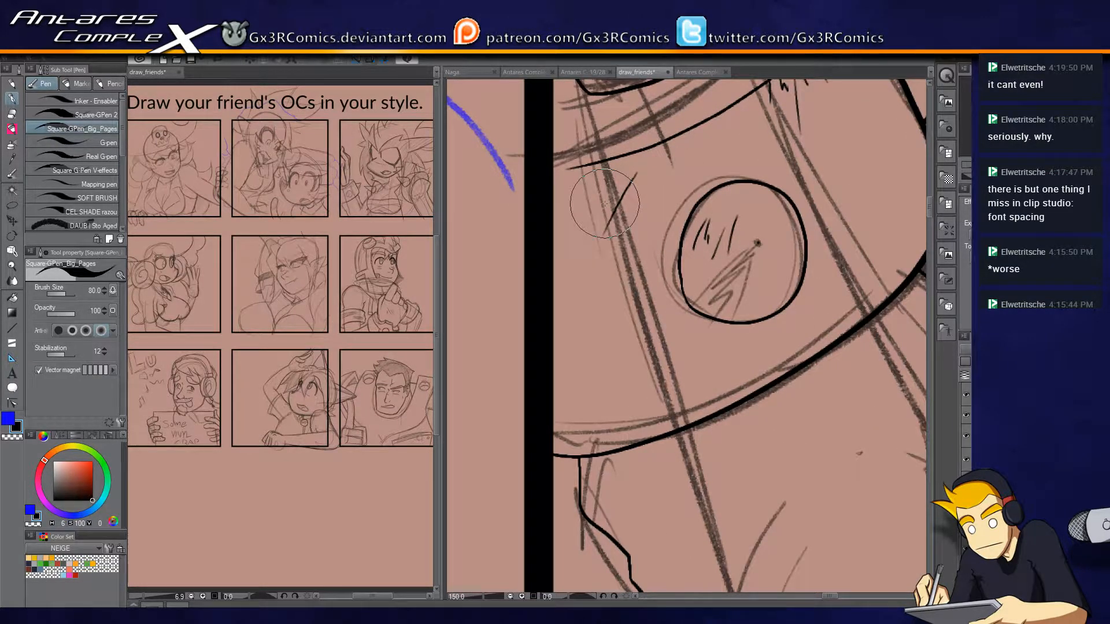
Ink the side edge and long lower curve of the skull hat's brim in the page's first panel.
{"action": "scroll", "coordinate": [655, 204], "scroll_direction": "down", "scroll_amount": 4}
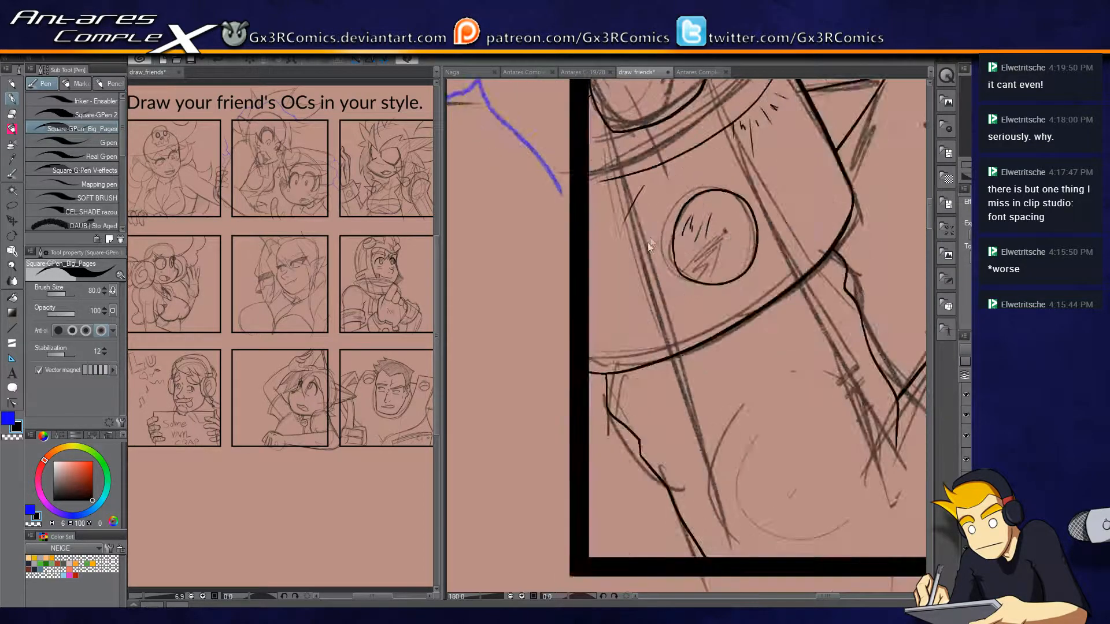
{"action": "left_click_drag", "start_coordinate": [545, 279], "coordinate": [787, 294]}
{"action": "left_click_drag", "start_coordinate": [659, 312], "coordinate": [806, 132]}
{"action": "left_click_drag", "start_coordinate": [788, 331], "coordinate": [763, 106]}
{"action": "left_click_drag", "start_coordinate": [554, 345], "coordinate": [831, 198]}
{"action": "left_click_drag", "start_coordinate": [667, 296], "coordinate": [805, 362]}
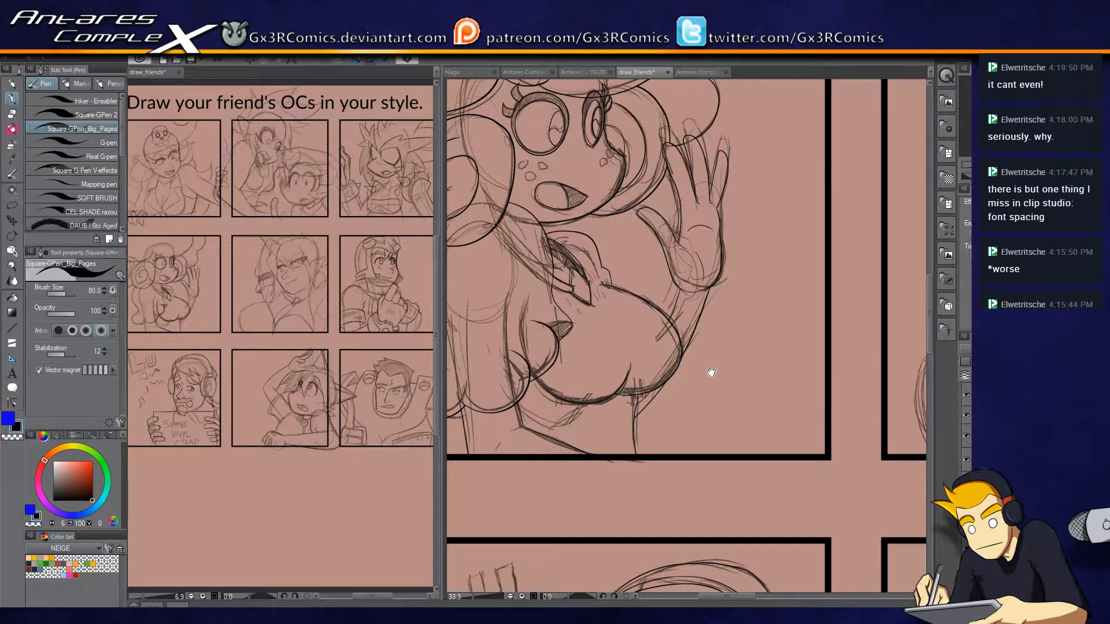
{"action": "left_click_drag", "start_coordinate": [691, 362], "coordinate": [665, 528]}
{"action": "left_click_drag", "start_coordinate": [659, 250], "coordinate": [649, 582]}
{"action": "mouse_move", "coordinate": [618, 359]}
{"action": "left_mouse_down"}
{"action": "mouse_move", "coordinate": [679, 446]}
{"action": "mouse_move", "coordinate": [711, 455]}
{"action": "left_mouse_up"}
{"action": "scroll", "coordinate": [738, 363], "scroll_direction": "up", "scroll_amount": 1}
{"action": "scroll", "coordinate": [691, 331], "scroll_direction": "up", "scroll_amount": 1}
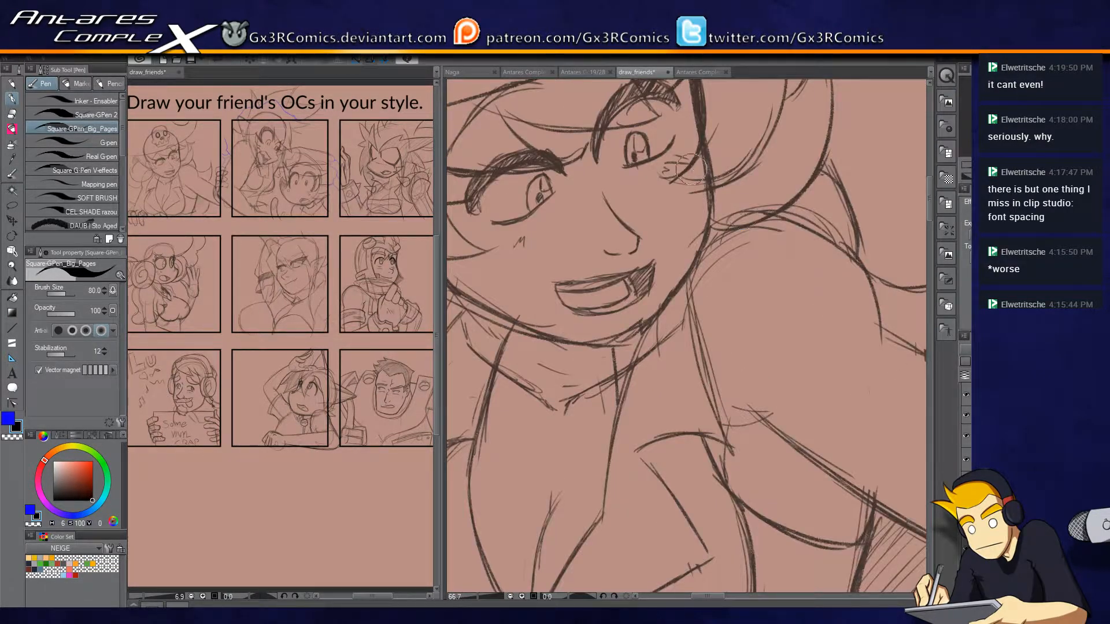
{"action": "scroll", "coordinate": [687, 148], "scroll_direction": "up", "scroll_amount": 1}
{"action": "left_click_drag", "start_coordinate": [687, 149], "coordinate": [718, 310]}
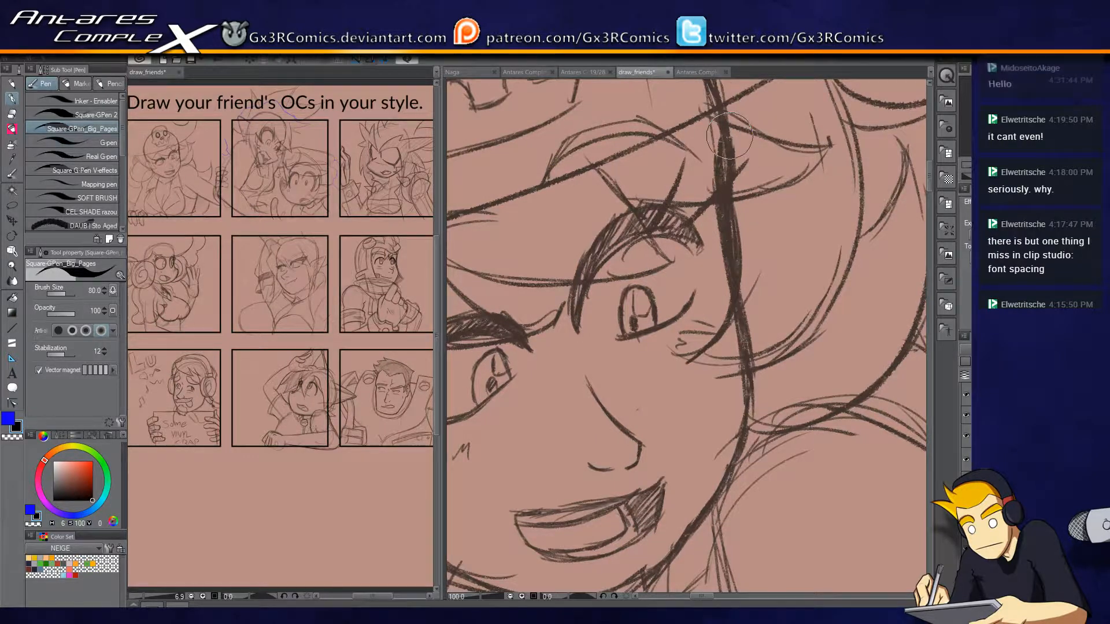
{"action": "left_click_drag", "start_coordinate": [711, 175], "coordinate": [804, 255]}
{"action": "scroll", "coordinate": [709, 233], "scroll_direction": "down", "scroll_amount": 2}
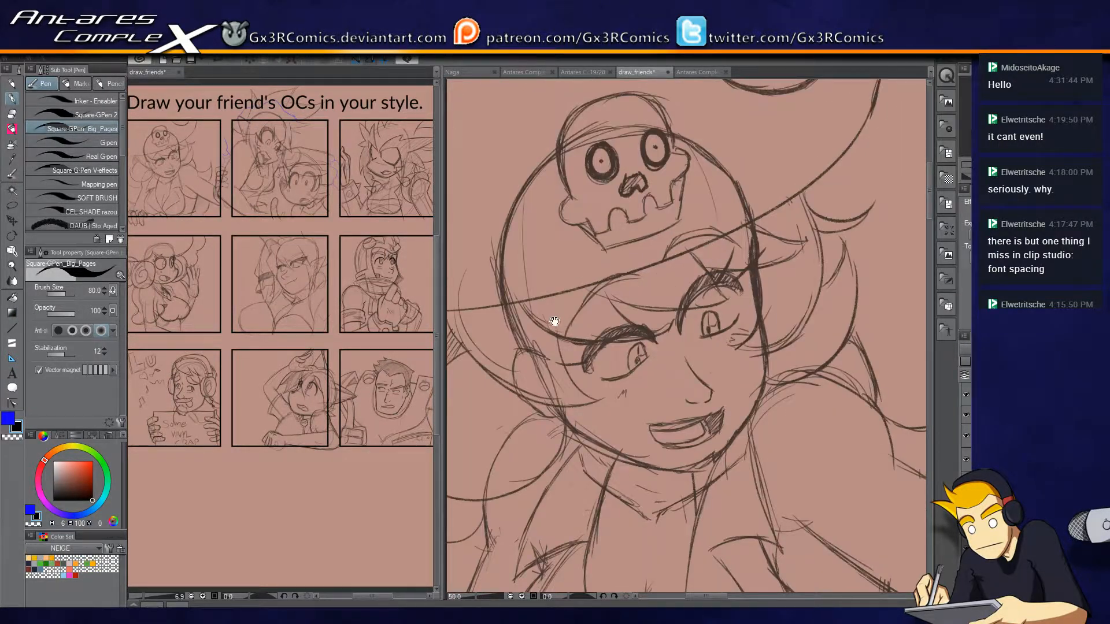
{"action": "left_click_drag", "start_coordinate": [538, 321], "coordinate": [576, 321]}
{"action": "scroll", "coordinate": [524, 316], "scroll_direction": "down", "scroll_amount": 1}
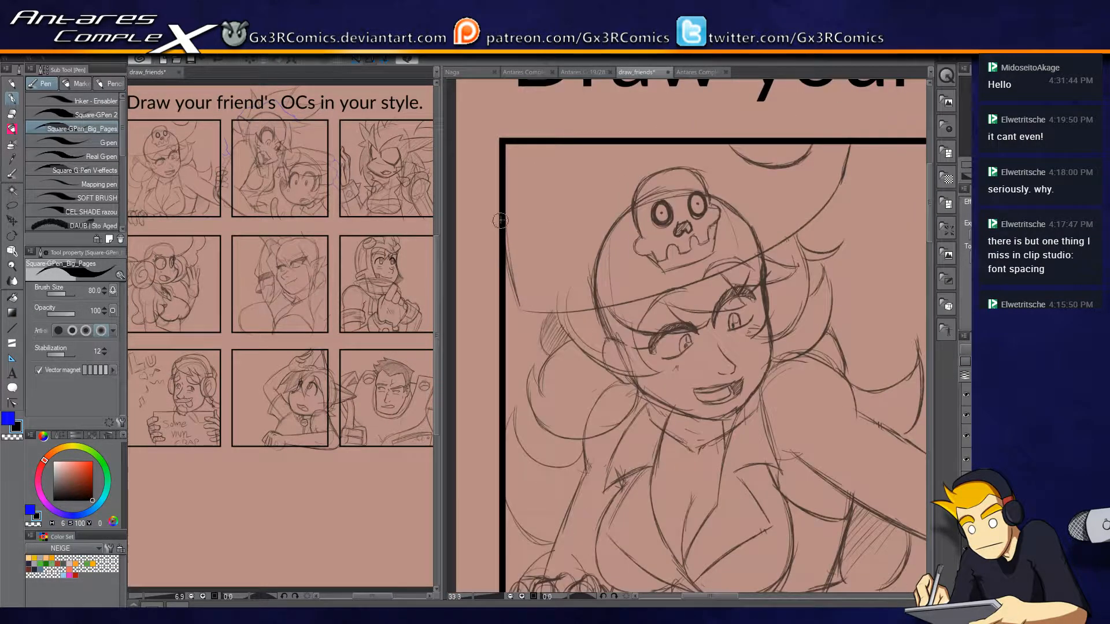
{"action": "mouse_move", "coordinate": [495, 198]}
{"action": "left_mouse_down"}
{"action": "mouse_move", "coordinate": [532, 325]}
{"action": "mouse_move", "coordinate": [537, 315]}
{"action": "mouse_move", "coordinate": [512, 308]}
{"action": "mouse_move", "coordinate": [588, 305]}
{"action": "mouse_move", "coordinate": [786, 226]}
{"action": "mouse_move", "coordinate": [838, 146]}
{"action": "left_mouse_up"}
{"action": "key", "text": "ctrl+z"}
{"action": "mouse_move", "coordinate": [512, 311]}
{"action": "left_mouse_down"}
{"action": "mouse_move", "coordinate": [735, 271]}
{"action": "mouse_move", "coordinate": [851, 130]}
{"action": "left_mouse_up"}
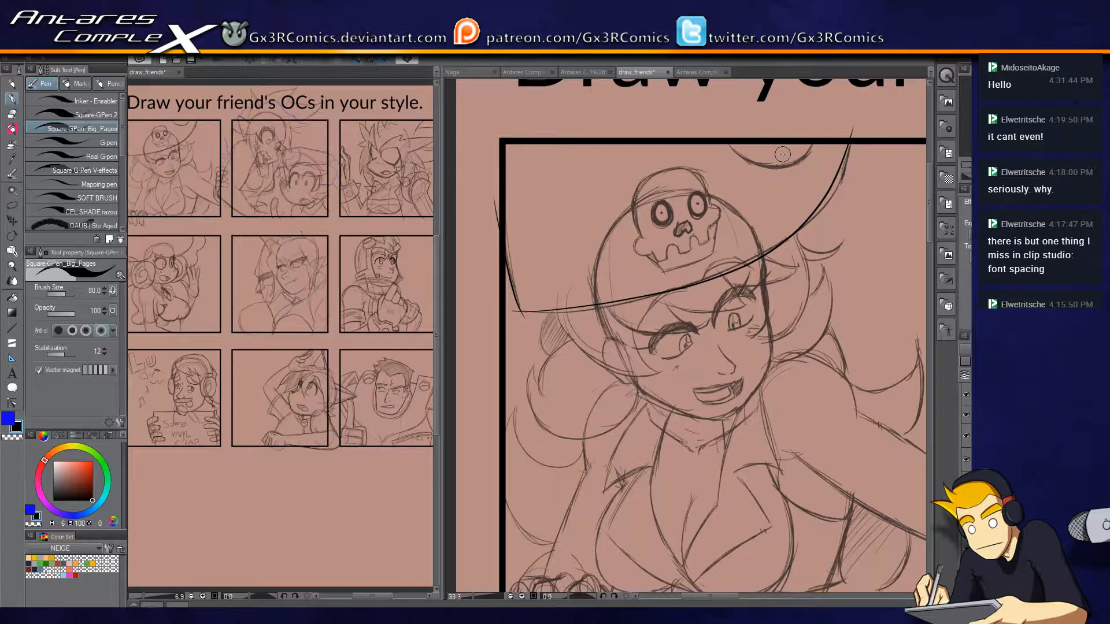
Trim the hat brim and the small arc above it where they overshoot the panel's upper border.
{"action": "scroll", "coordinate": [783, 154], "scroll_direction": "up", "scroll_amount": 1}
{"action": "key", "text": "e"}
{"action": "left_click_drag", "start_coordinate": [719, 121], "coordinate": [894, 118]}
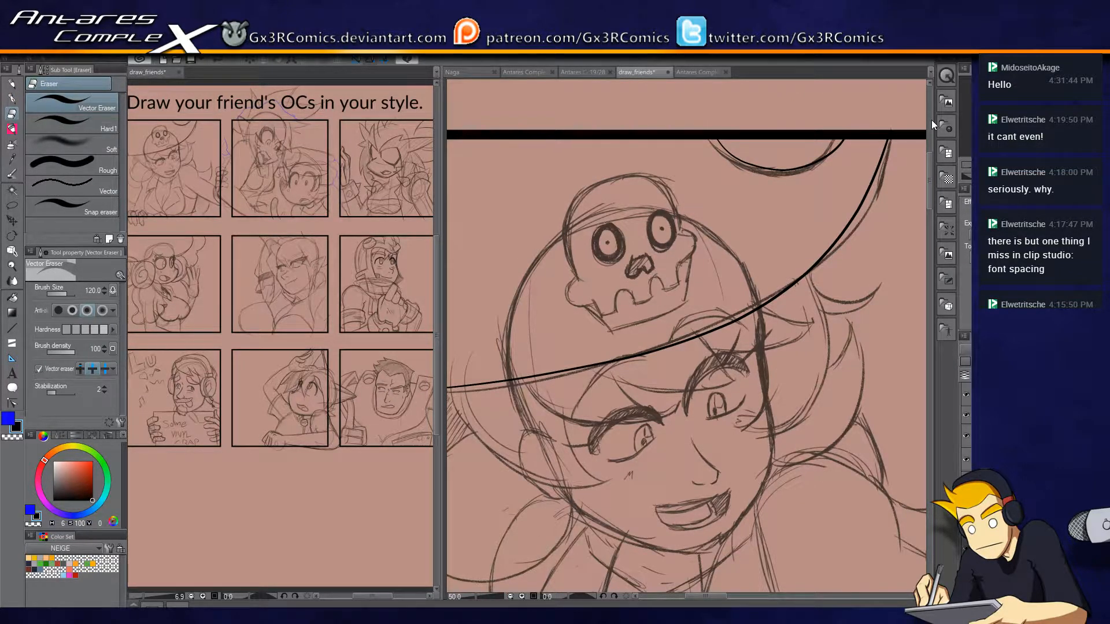
{"action": "key", "text": "p"}
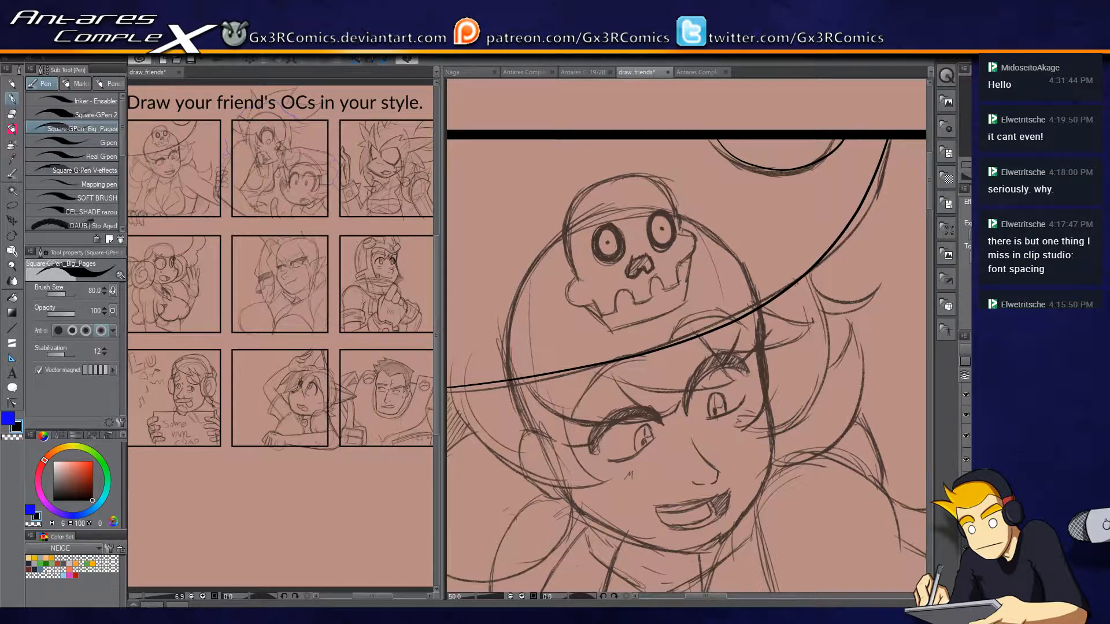
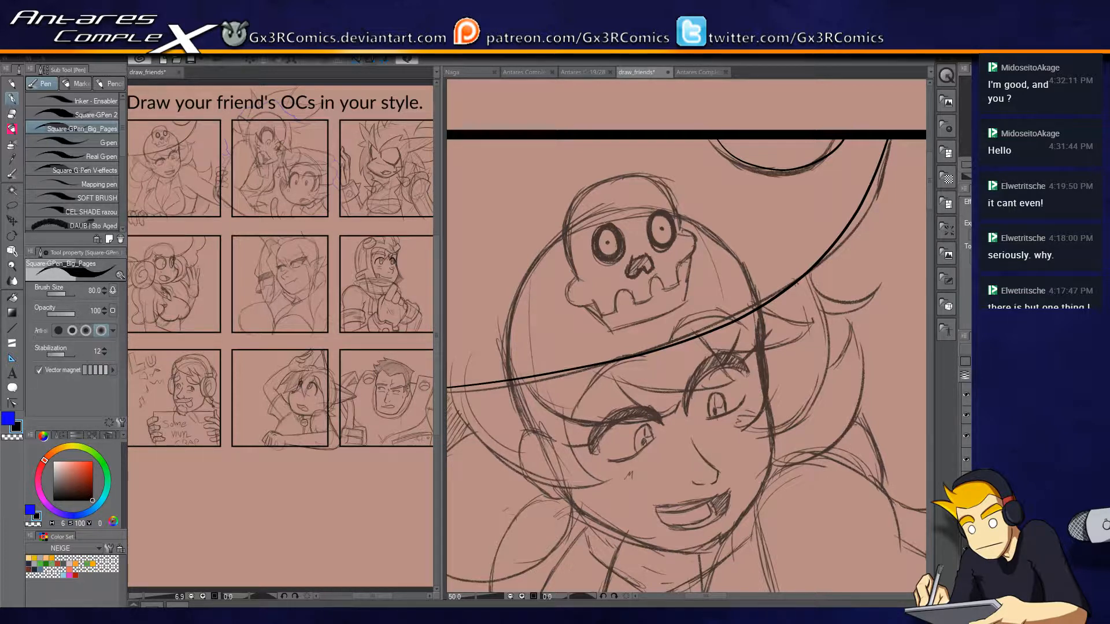
Ink the hat skull's outer contour: the dome, both cheek bulges and the notched upper teeth line.
{"action": "scroll", "coordinate": [611, 356], "scroll_direction": "up", "scroll_amount": 2}
{"action": "left_click_drag", "start_coordinate": [536, 256], "coordinate": [549, 348]}
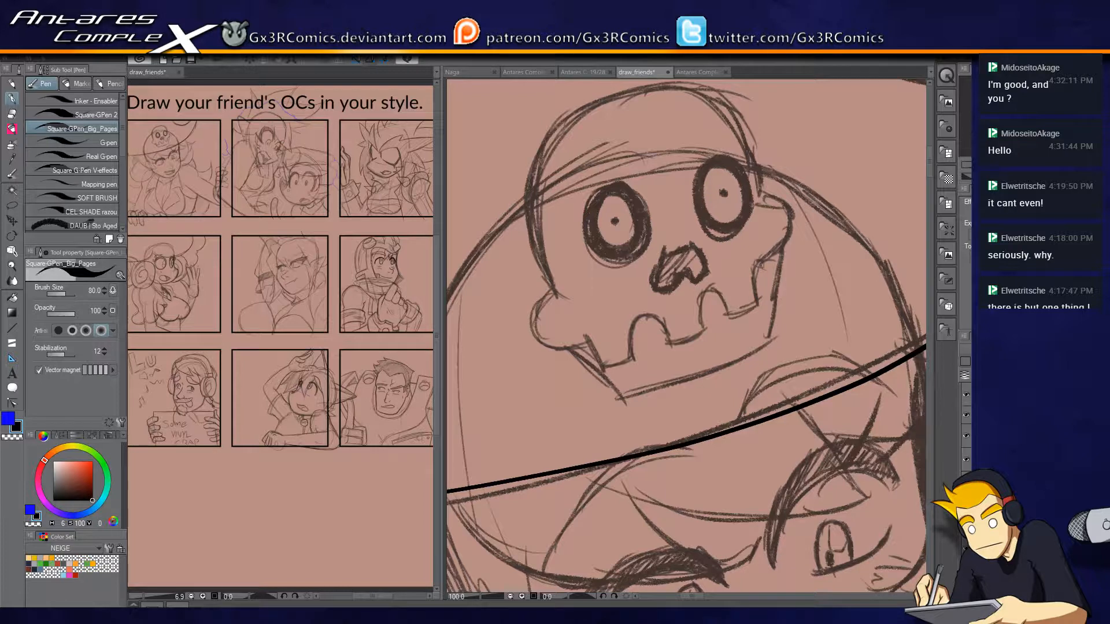
{"action": "mouse_move", "coordinate": [555, 293]}
{"action": "left_mouse_down"}
{"action": "mouse_move", "coordinate": [536, 311]}
{"action": "mouse_move", "coordinate": [553, 337]}
{"action": "mouse_move", "coordinate": [588, 335]}
{"action": "mouse_move", "coordinate": [609, 361]}
{"action": "mouse_move", "coordinate": [632, 355]}
{"action": "mouse_move", "coordinate": [635, 320]}
{"action": "mouse_move", "coordinate": [656, 317]}
{"action": "mouse_move", "coordinate": [669, 342]}
{"action": "mouse_move", "coordinate": [709, 328]}
{"action": "mouse_move", "coordinate": [717, 294]}
{"action": "mouse_move", "coordinate": [728, 316]}
{"action": "mouse_move", "coordinate": [708, 319]}
{"action": "mouse_move", "coordinate": [721, 294]}
{"action": "mouse_move", "coordinate": [738, 319]}
{"action": "mouse_move", "coordinate": [708, 331]}
{"action": "mouse_move", "coordinate": [719, 295]}
{"action": "mouse_move", "coordinate": [733, 316]}
{"action": "mouse_move", "coordinate": [753, 305]}
{"action": "mouse_move", "coordinate": [739, 344]}
{"action": "mouse_move", "coordinate": [766, 272]}
{"action": "mouse_move", "coordinate": [746, 239]}
{"action": "mouse_move", "coordinate": [737, 183]}
{"action": "mouse_move", "coordinate": [679, 127]}
{"action": "mouse_move", "coordinate": [572, 144]}
{"action": "mouse_move", "coordinate": [526, 229]}
{"action": "mouse_move", "coordinate": [532, 332]}
{"action": "left_mouse_up"}
{"action": "key", "text": "ctrl+z"}
{"action": "key", "text": "ctrl+z"}
{"action": "key", "text": "ctrl+z"}
{"action": "mouse_move", "coordinate": [745, 243]}
{"action": "left_mouse_down"}
{"action": "mouse_move", "coordinate": [782, 261]}
{"action": "mouse_move", "coordinate": [727, 154]}
{"action": "mouse_move", "coordinate": [562, 252]}
{"action": "mouse_move", "coordinate": [577, 346]}
{"action": "left_mouse_up"}
{"action": "key", "text": "ctrl+z"}
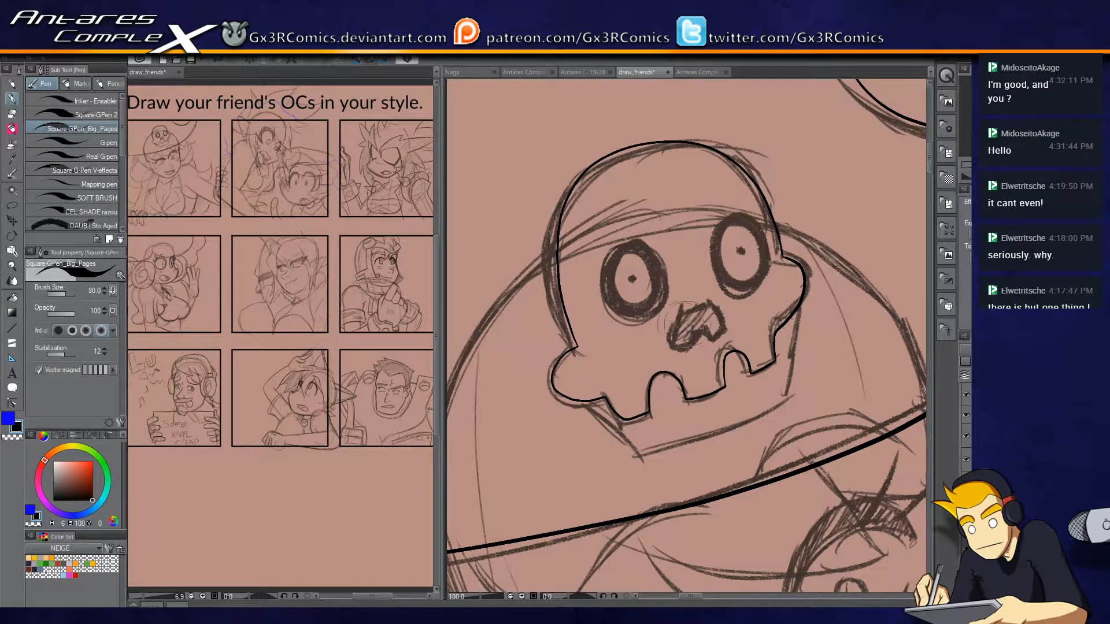
Ink the skull's lower jaw, from both cheeks down to the slanted chin edge below the teeth.
{"action": "left_click_drag", "start_coordinate": [637, 431], "coordinate": [592, 330]}
{"action": "mouse_move", "coordinate": [543, 301]}
{"action": "left_mouse_down"}
{"action": "mouse_move", "coordinate": [584, 361]}
{"action": "mouse_move", "coordinate": [542, 302]}
{"action": "mouse_move", "coordinate": [585, 356]}
{"action": "mouse_move", "coordinate": [715, 313]}
{"action": "mouse_move", "coordinate": [700, 297]}
{"action": "mouse_move", "coordinate": [675, 318]}
{"action": "mouse_move", "coordinate": [753, 281]}
{"action": "mouse_move", "coordinate": [727, 303]}
{"action": "mouse_move", "coordinate": [755, 257]}
{"action": "mouse_move", "coordinate": [752, 215]}
{"action": "mouse_move", "coordinate": [743, 288]}
{"action": "mouse_move", "coordinate": [750, 210]}
{"action": "left_mouse_up"}
{"action": "key", "text": "e"}
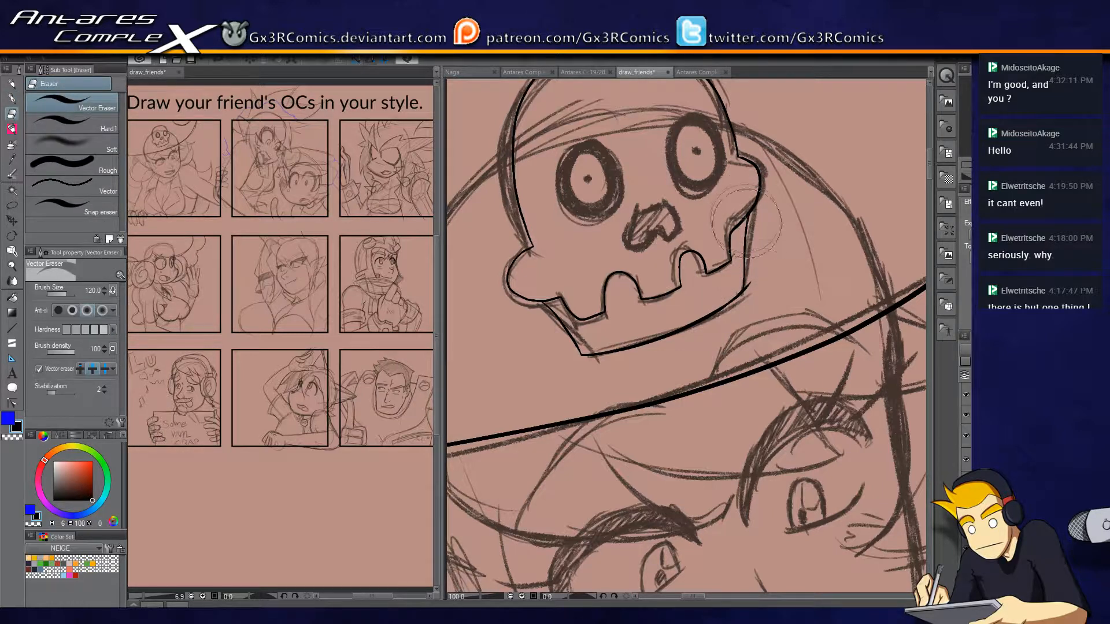
Ink the outline of the skull's notched nose opening between the eye sockets.
{"action": "key", "text": "p"}
{"action": "scroll", "coordinate": [673, 200], "scroll_direction": "up", "scroll_amount": 1}
{"action": "mouse_move", "coordinate": [608, 262]}
{"action": "left_mouse_down"}
{"action": "mouse_move", "coordinate": [637, 214]}
{"action": "mouse_move", "coordinate": [660, 208]}
{"action": "mouse_move", "coordinate": [682, 236]}
{"action": "mouse_move", "coordinate": [669, 263]}
{"action": "mouse_move", "coordinate": [649, 247]}
{"action": "mouse_move", "coordinate": [632, 275]}
{"action": "mouse_move", "coordinate": [608, 275]}
{"action": "left_mouse_up"}
{"action": "left_click_drag", "start_coordinate": [535, 211], "coordinate": [615, 329]}
{"action": "mouse_move", "coordinate": [606, 248]}
{"action": "left_mouse_down"}
{"action": "mouse_move", "coordinate": [588, 294]}
{"action": "mouse_move", "coordinate": [637, 336]}
{"action": "mouse_move", "coordinate": [641, 245]}
{"action": "left_mouse_up"}
{"action": "key", "text": "ctrl+z"}
{"action": "left_click_drag", "start_coordinate": [540, 327], "coordinate": [747, 290]}
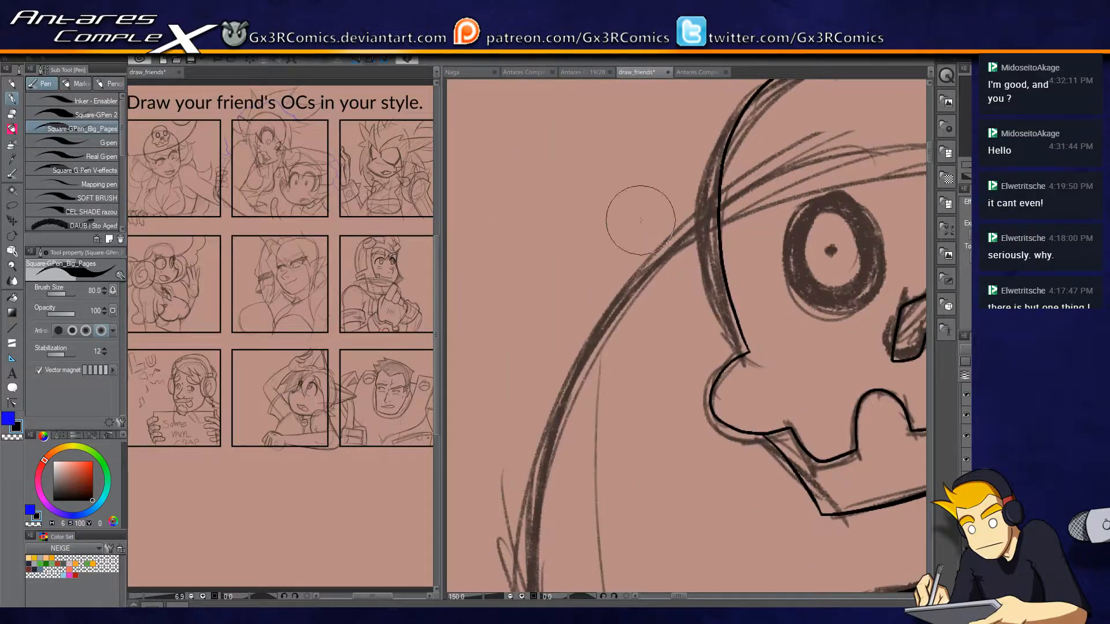
Try a black ring with the Ellipse tool at brush size 50 in the empty area beside the skull.
{"action": "key", "text": "alt"}
{"action": "key", "text": "ctrl"}
{"action": "key", "text": "alt"}
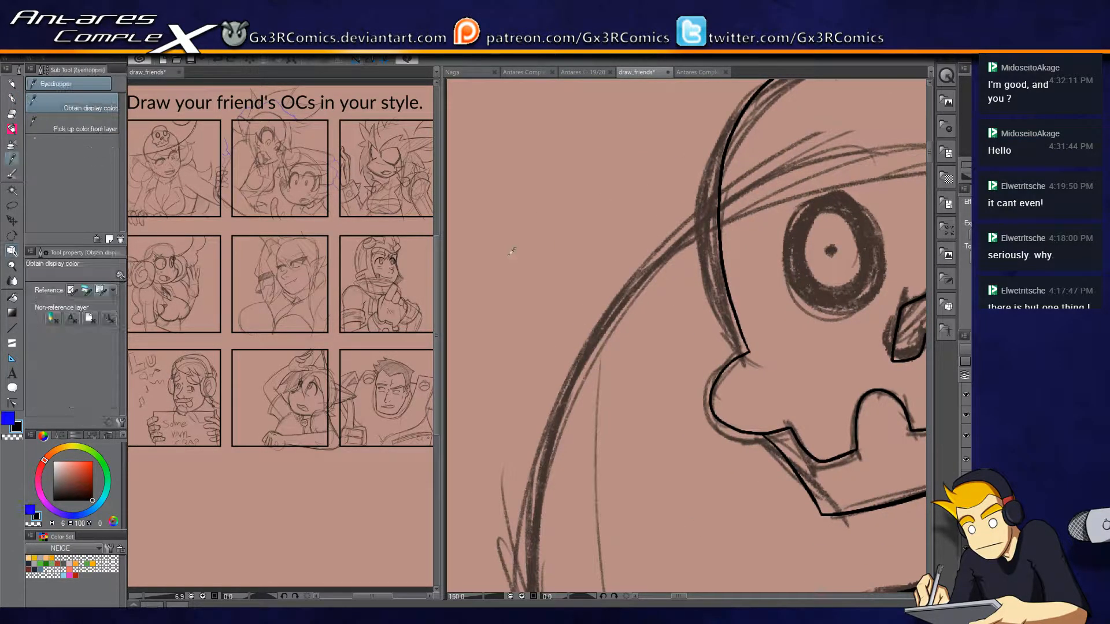
{"action": "key", "text": "y"}
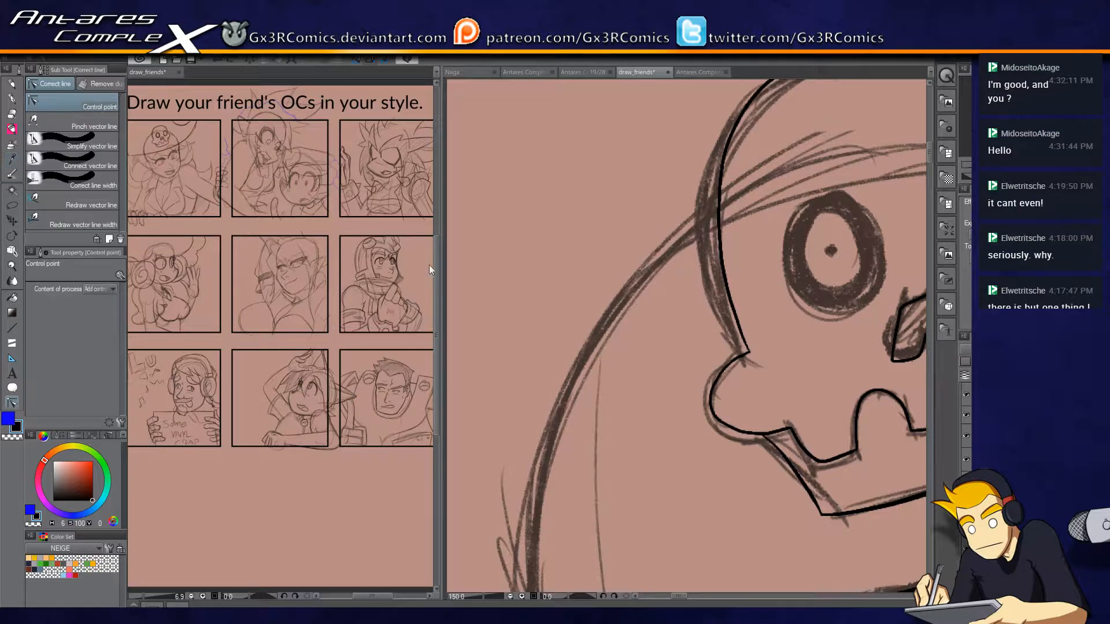
{"action": "key", "text": "alt"}
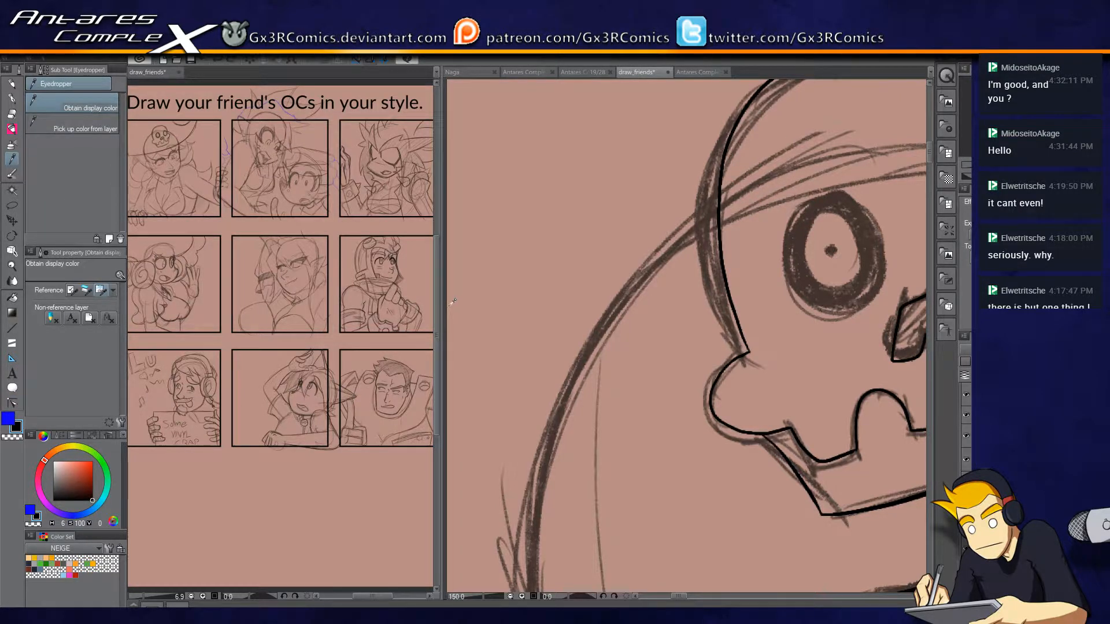
{"action": "key", "text": "u"}
{"action": "left_click", "coordinate": [91, 136]}
{"action": "key", "text": "bracketright"}
{"action": "key", "text": "bracketright"}
{"action": "mouse_move", "coordinate": [492, 191]}
{"action": "left_mouse_down"}
{"action": "mouse_move", "coordinate": [571, 286]}
{"action": "mouse_move", "coordinate": [623, 313]}
{"action": "mouse_move", "coordinate": [612, 315]}
{"action": "mouse_move", "coordinate": [725, 331]}
{"action": "left_mouse_up"}
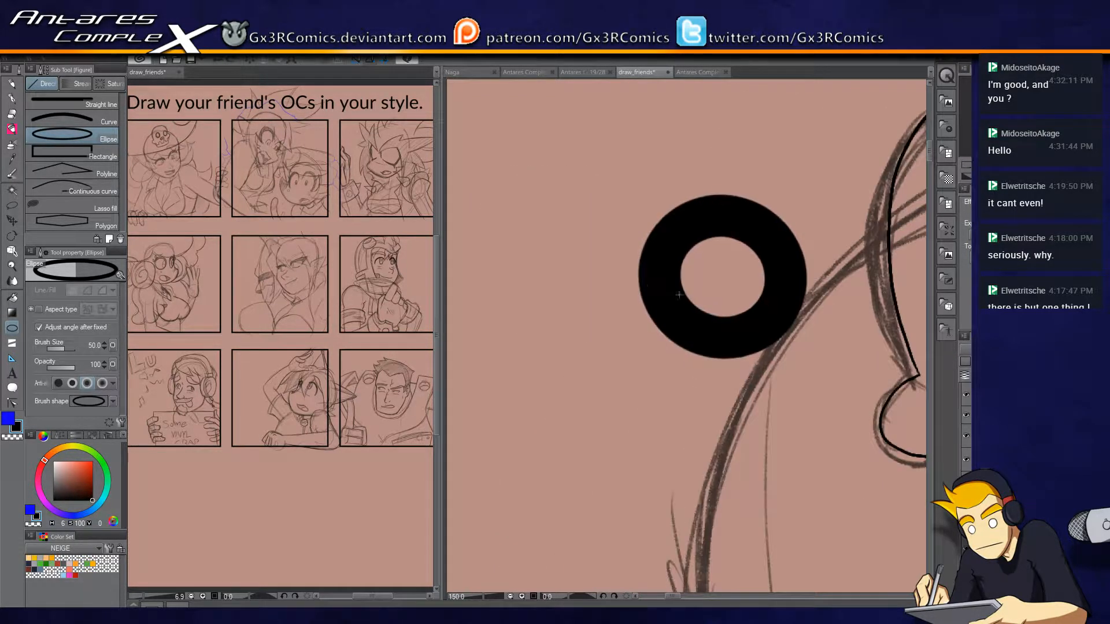
Undo the thick ring, try a larger one at brush size 50, and undo that as well.
{"action": "left_click_drag", "start_coordinate": [671, 298], "coordinate": [925, 332]}
{"action": "left_click", "coordinate": [825, 374]}
{"action": "left_click_drag", "start_coordinate": [830, 376], "coordinate": [457, 341]}
{"action": "key", "text": "ctrl+z"}
{"action": "left_click_drag", "start_coordinate": [550, 214], "coordinate": [695, 362]}
{"action": "left_click", "coordinate": [694, 334]}
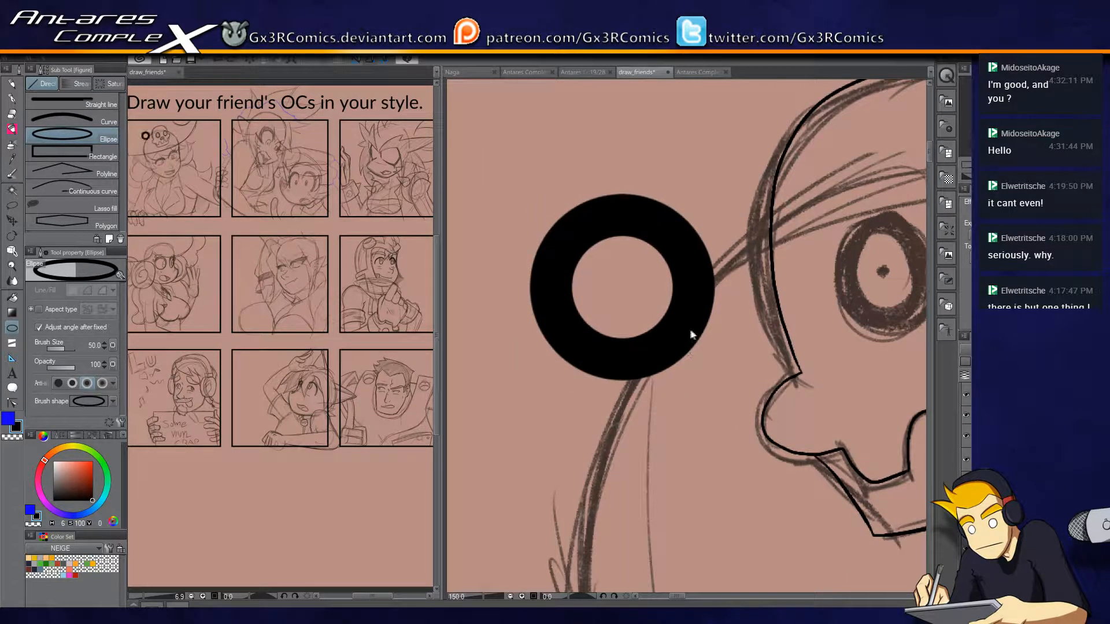
{"action": "key", "text": "ctrl+z"}
Draw a circular ring beside the skull with the ellipse brush size reduced to 20.
{"action": "key", "text": "bracketleft"}
{"action": "key", "text": "bracketleft"}
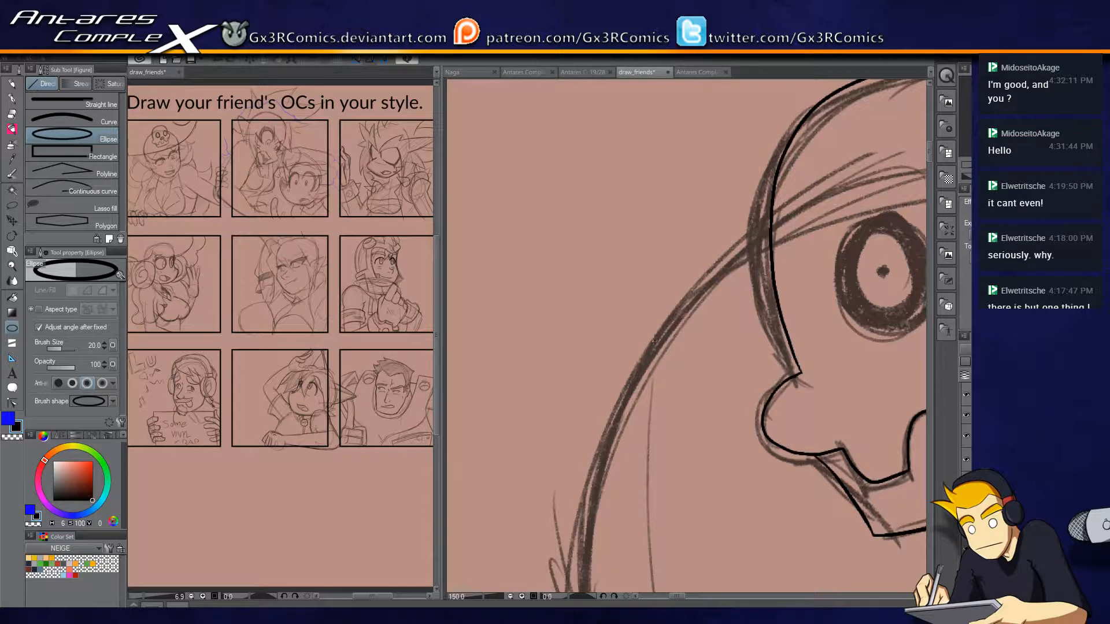
{"action": "mouse_move", "coordinate": [507, 224]}
{"action": "left_mouse_down"}
{"action": "mouse_move", "coordinate": [642, 342]}
{"action": "mouse_move", "coordinate": [616, 343]}
{"action": "mouse_move", "coordinate": [671, 329]}
{"action": "mouse_move", "coordinate": [610, 362]}
{"action": "mouse_move", "coordinate": [662, 381]}
{"action": "left_mouse_up"}
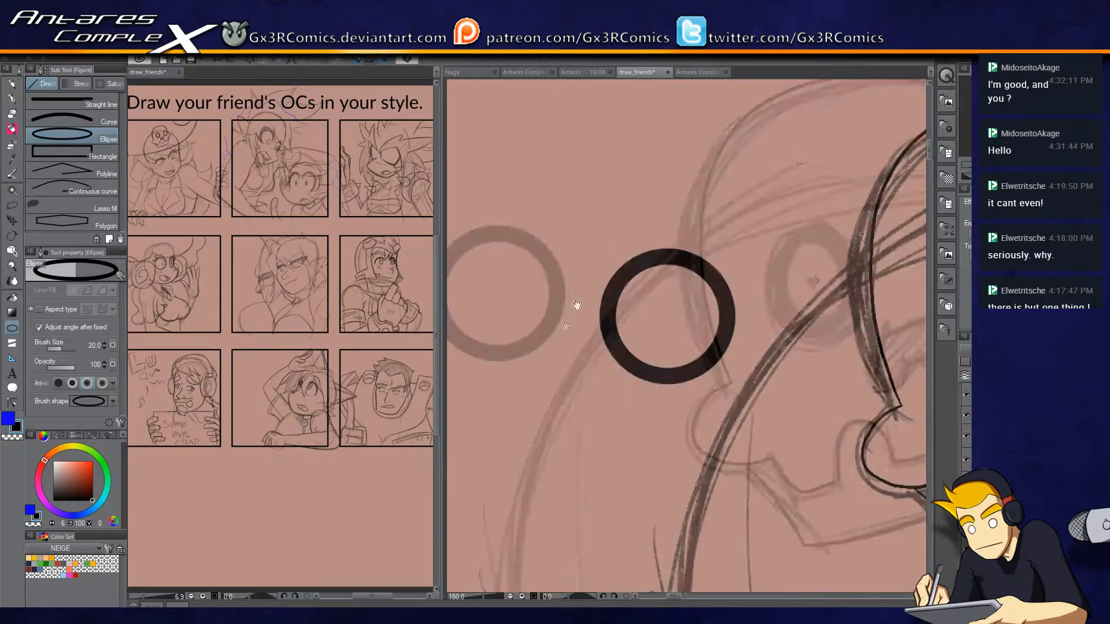
{"action": "left_click", "coordinate": [622, 300]}
Lasso the thin ring and move it over the skull's eye on the left.
{"action": "key", "text": "m"}
{"action": "left_click_drag", "start_coordinate": [597, 211], "coordinate": [720, 199]}
{"action": "left_click_drag", "start_coordinate": [764, 279], "coordinate": [567, 260]}
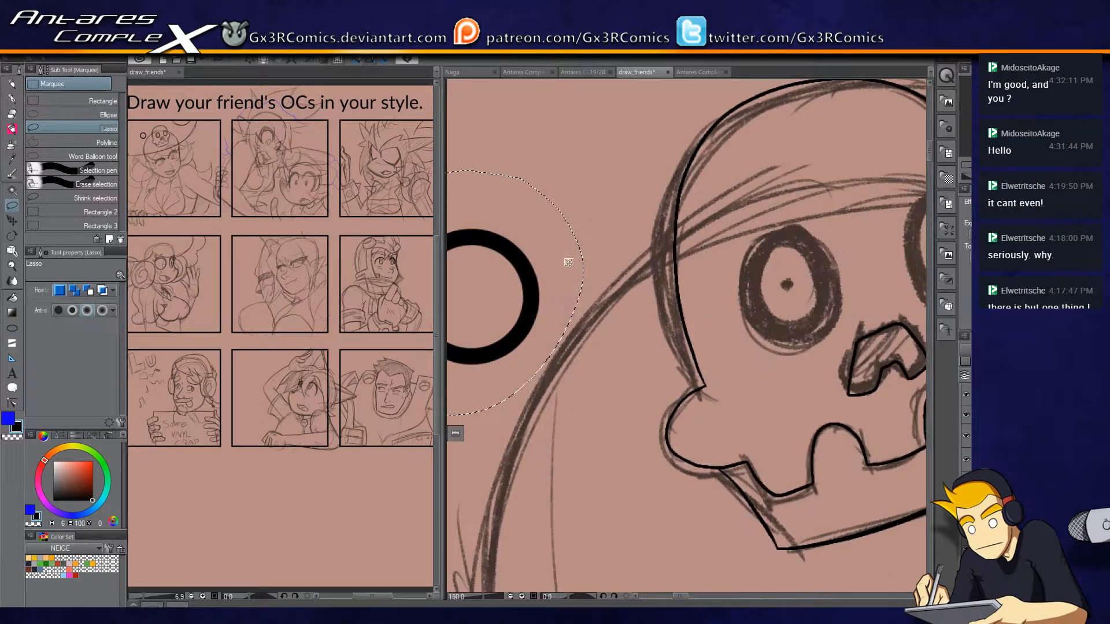
{"action": "key", "text": "k"}
{"action": "left_click_drag", "start_coordinate": [718, 309], "coordinate": [741, 267]}
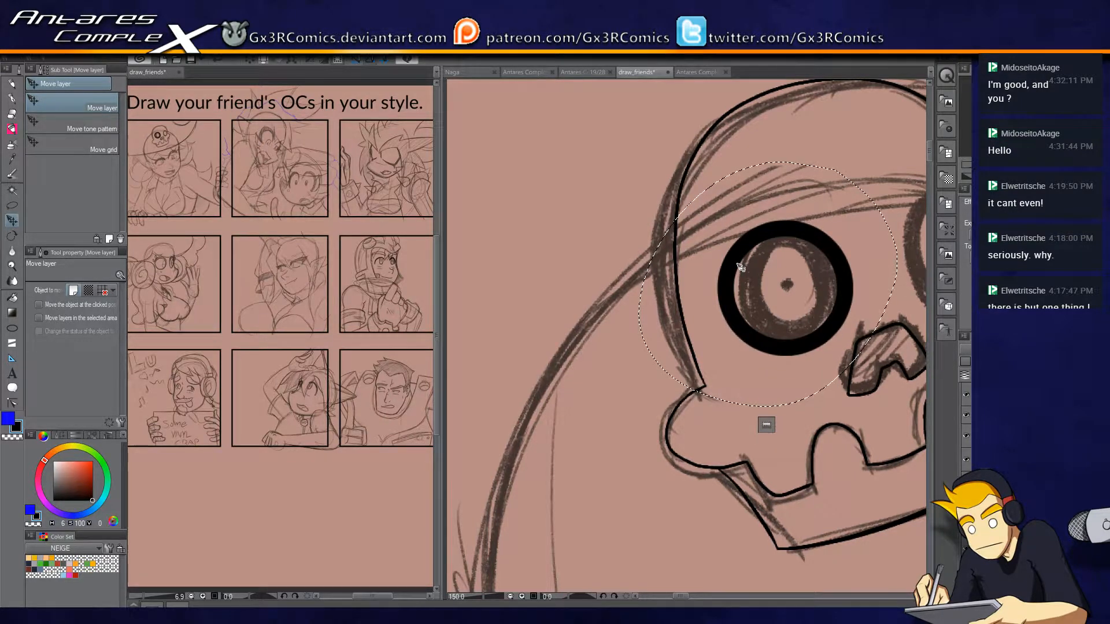
Try Correct line width with a fixed width of 8 on the ring, undo back to its original place and delete it.
{"action": "key", "text": "y"}
{"action": "left_click", "coordinate": [107, 185]}
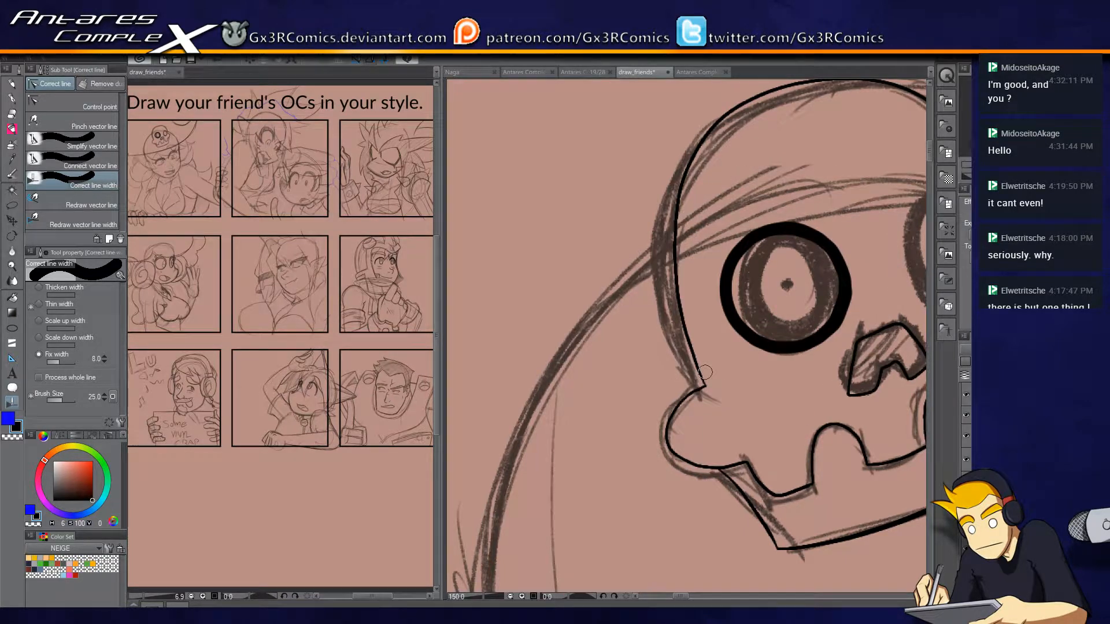
{"action": "key", "text": "ctrl+z"}
{"action": "key", "text": "ctrl+z"}
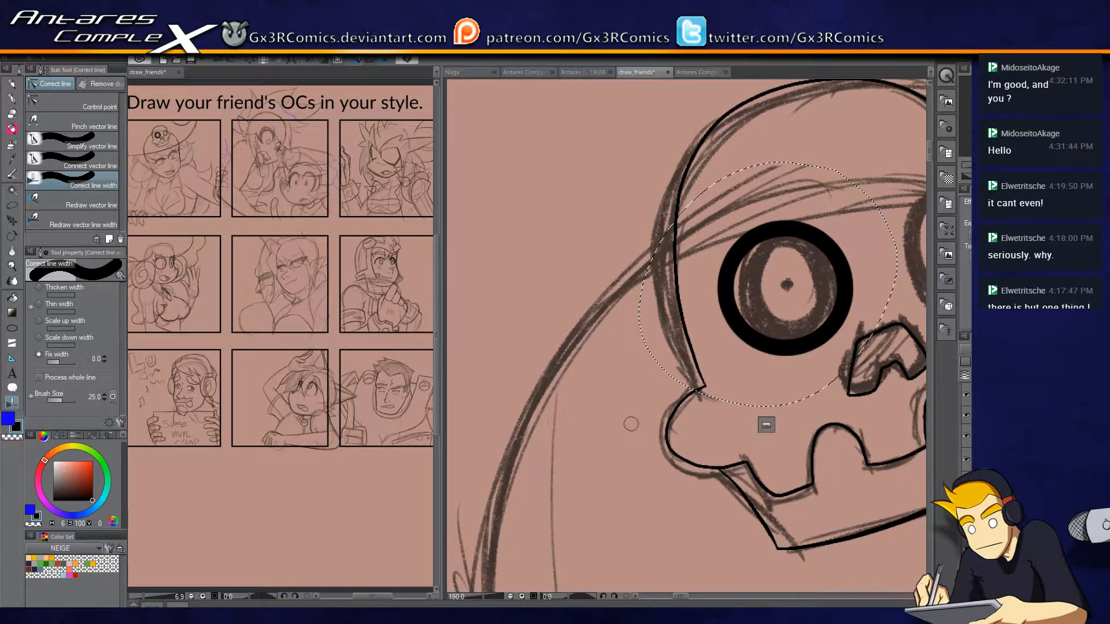
{"action": "key", "text": "ctrl+z"}
{"action": "left_click_drag", "start_coordinate": [572, 426], "coordinate": [721, 408]}
{"action": "key", "text": "Delete"}
Set the ellipse brush size to 30, clear the selection and draw a thicker circular ring beside the skull.
{"action": "key", "text": "u"}
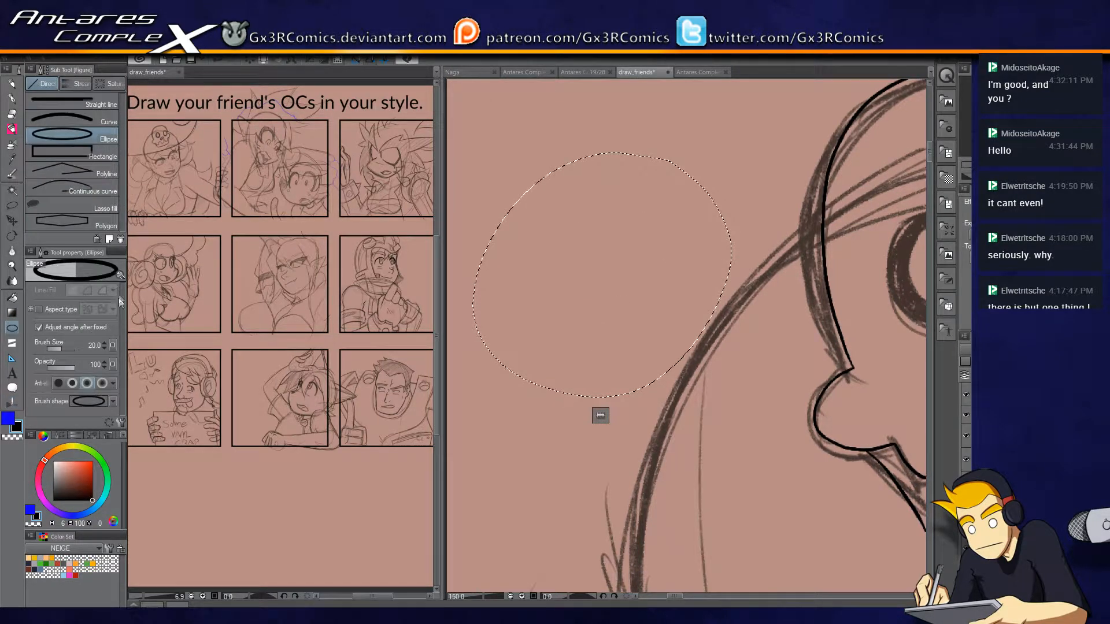
{"action": "left_click", "coordinate": [105, 342]}
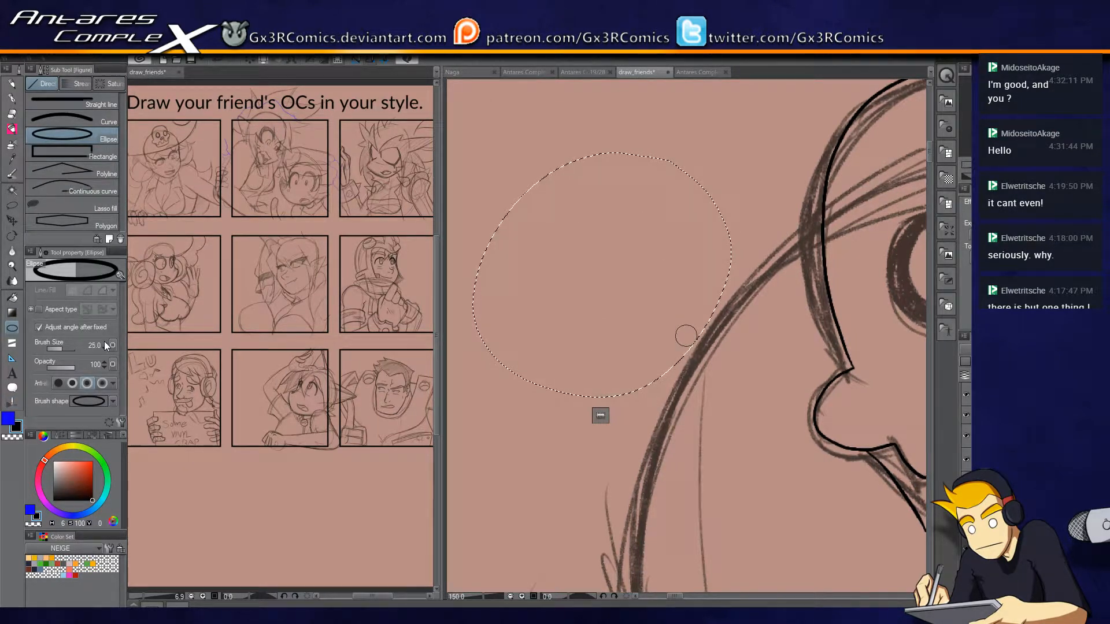
{"action": "left_click", "coordinate": [105, 343]}
{"action": "key", "text": "ctrl+d"}
{"action": "mouse_move", "coordinate": [499, 201]}
{"action": "left_mouse_down"}
{"action": "mouse_move", "coordinate": [631, 333]}
{"action": "mouse_move", "coordinate": [623, 327]}
{"action": "left_mouse_up"}
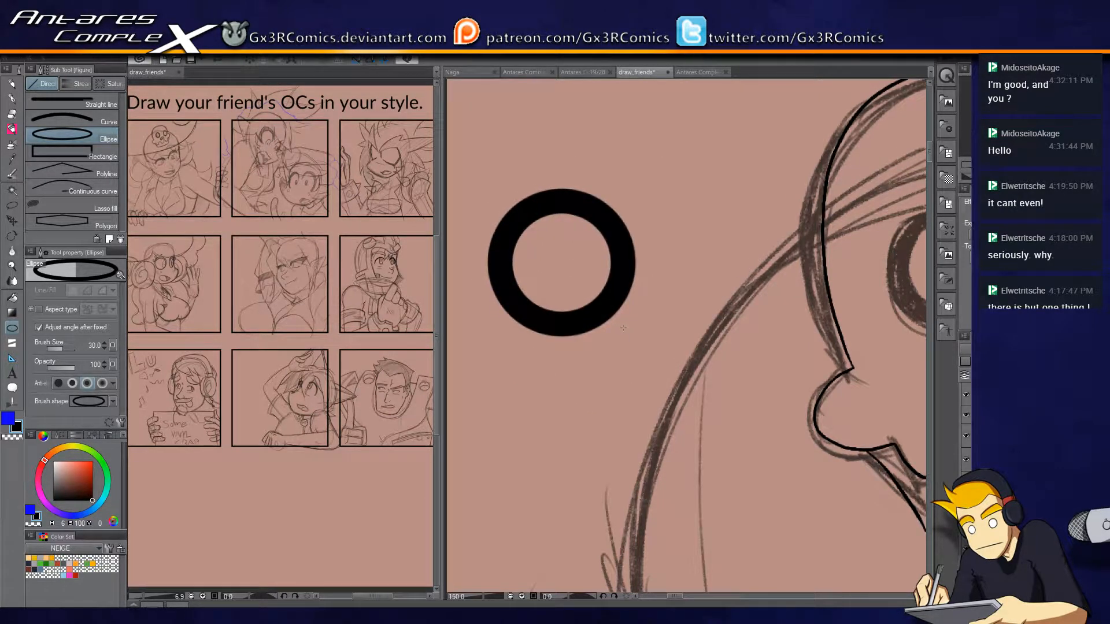
Lasso the thicker ring and move it over the skull's sketched left eye socket.
{"action": "key", "text": "m"}
{"action": "mouse_move", "coordinate": [579, 141]}
{"action": "left_mouse_down"}
{"action": "mouse_move", "coordinate": [686, 243]}
{"action": "mouse_move", "coordinate": [643, 173]}
{"action": "left_mouse_up"}
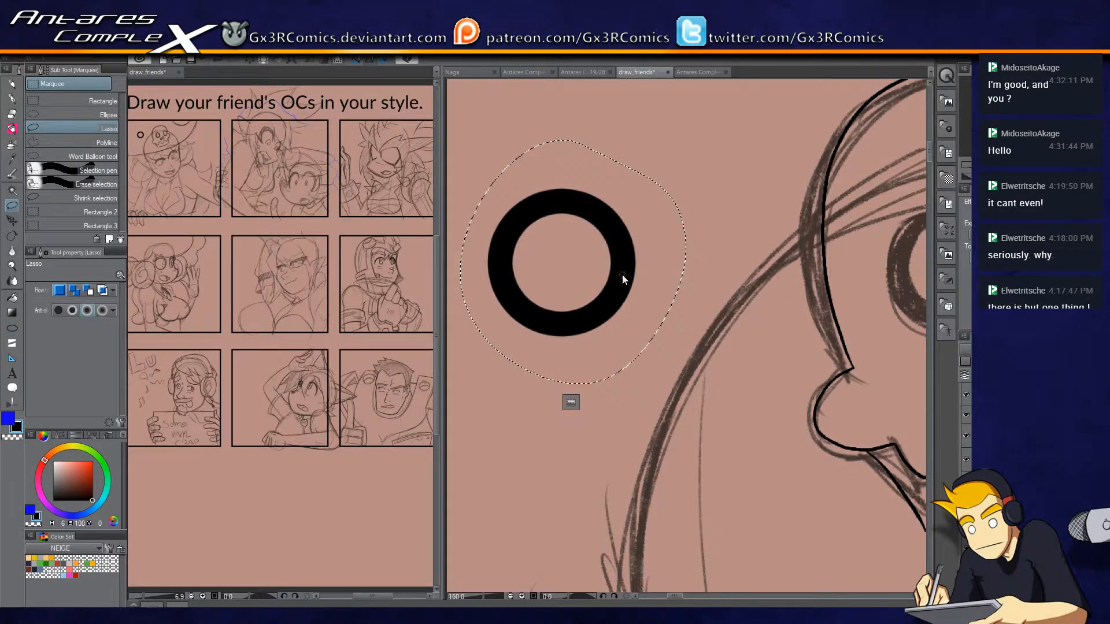
{"action": "key", "text": "k"}
{"action": "left_click_drag", "start_coordinate": [748, 285], "coordinate": [644, 306]}
{"action": "mouse_move", "coordinate": [554, 297]}
{"action": "left_mouse_down"}
{"action": "mouse_move", "coordinate": [910, 296]}
{"action": "mouse_move", "coordinate": [664, 331]}
{"action": "mouse_move", "coordinate": [687, 331]}
{"action": "left_mouse_up"}
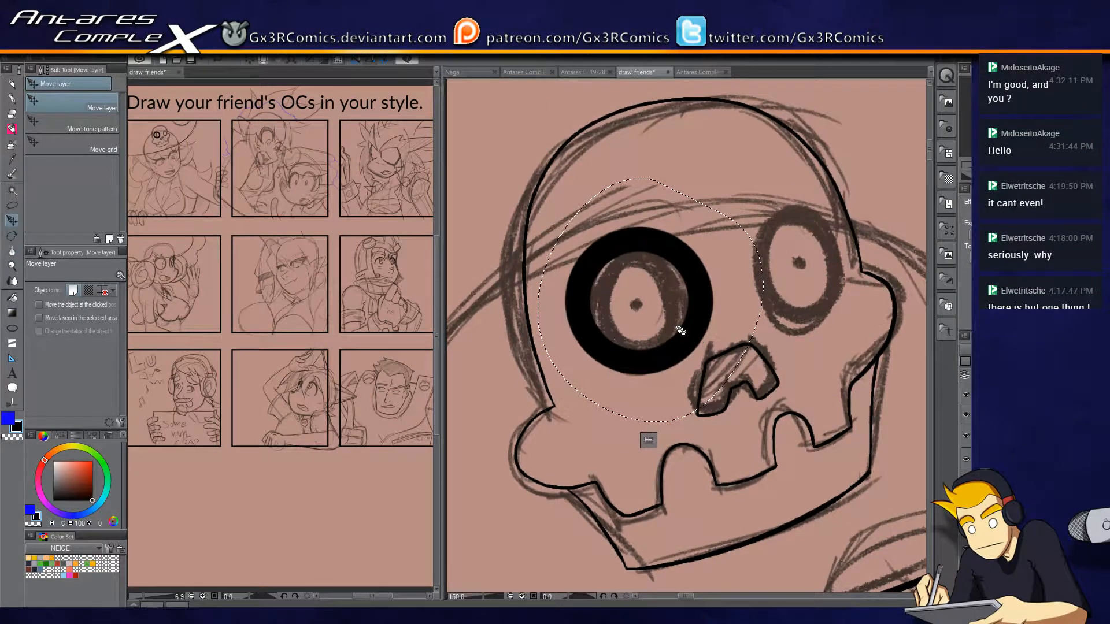
Transform the left eye ring to about 88% width and 95% height, tilted about -8.9 degrees to fit the socket.
{"action": "key", "text": "ctrl+t"}
{"action": "left_click_drag", "start_coordinate": [762, 302], "coordinate": [745, 302]}
{"action": "left_click_drag", "start_coordinate": [763, 430], "coordinate": [782, 408]}
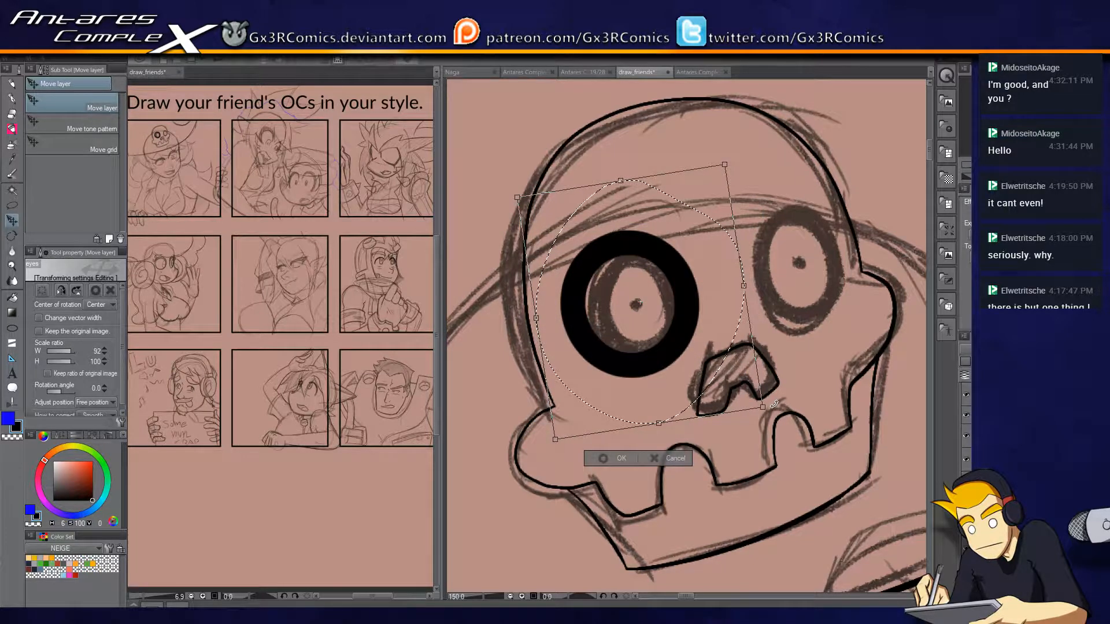
{"action": "left_click_drag", "start_coordinate": [517, 196], "coordinate": [531, 208]}
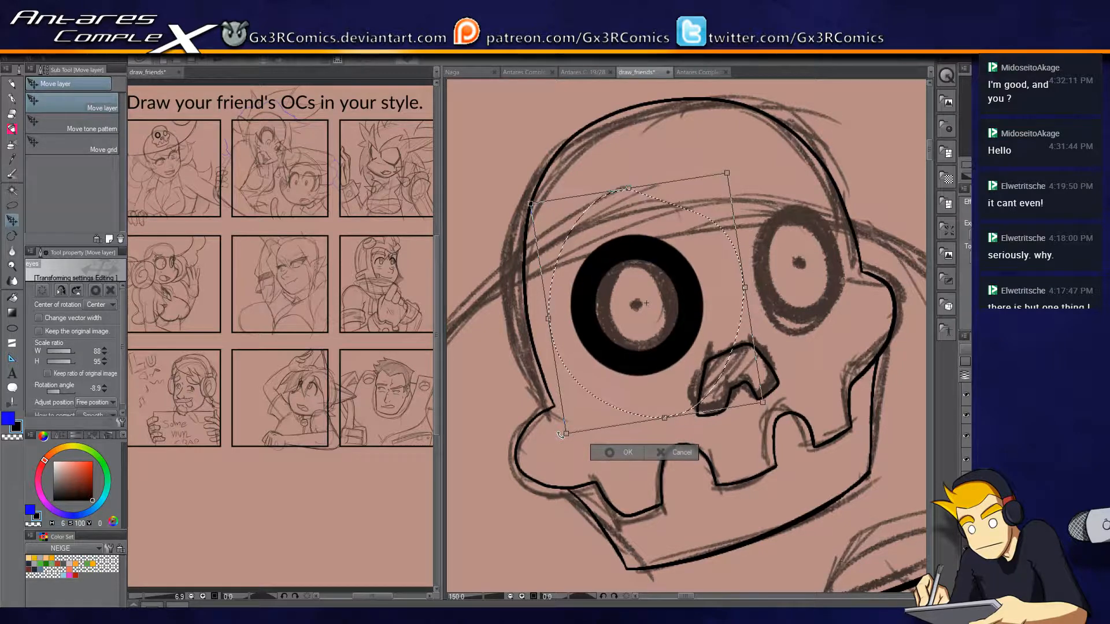
{"action": "key", "text": "Return"}
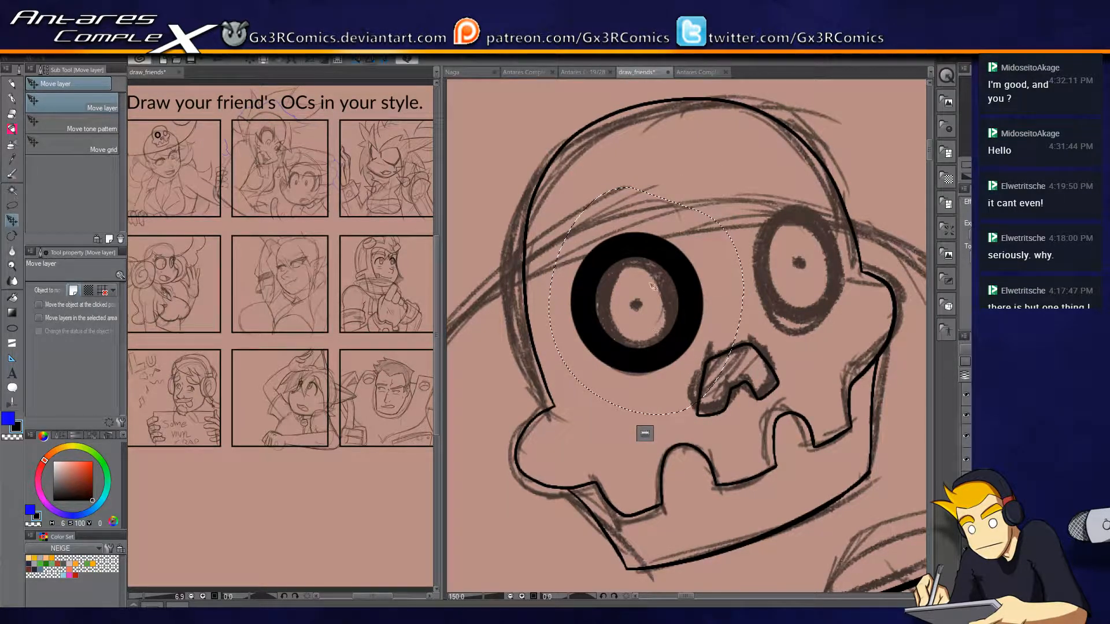
Lasso the finished eye ring again and place a copy of it over the skull's right eye socket.
{"action": "key", "text": "k"}
{"action": "key", "text": "k"}
{"action": "key", "text": "k"}
{"action": "key", "text": "k"}
{"action": "key", "text": "k"}
{"action": "key", "text": "m"}
{"action": "key", "text": "ctrl+d"}
{"action": "left_click_drag", "start_coordinate": [704, 353], "coordinate": [698, 272]}
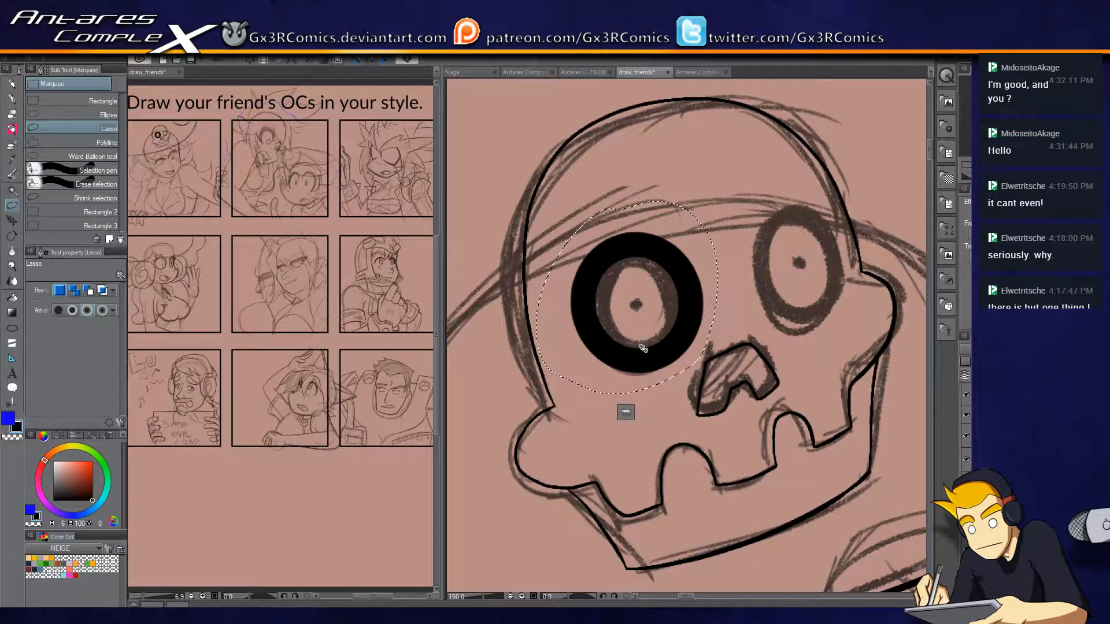
{"action": "key", "text": "o"}
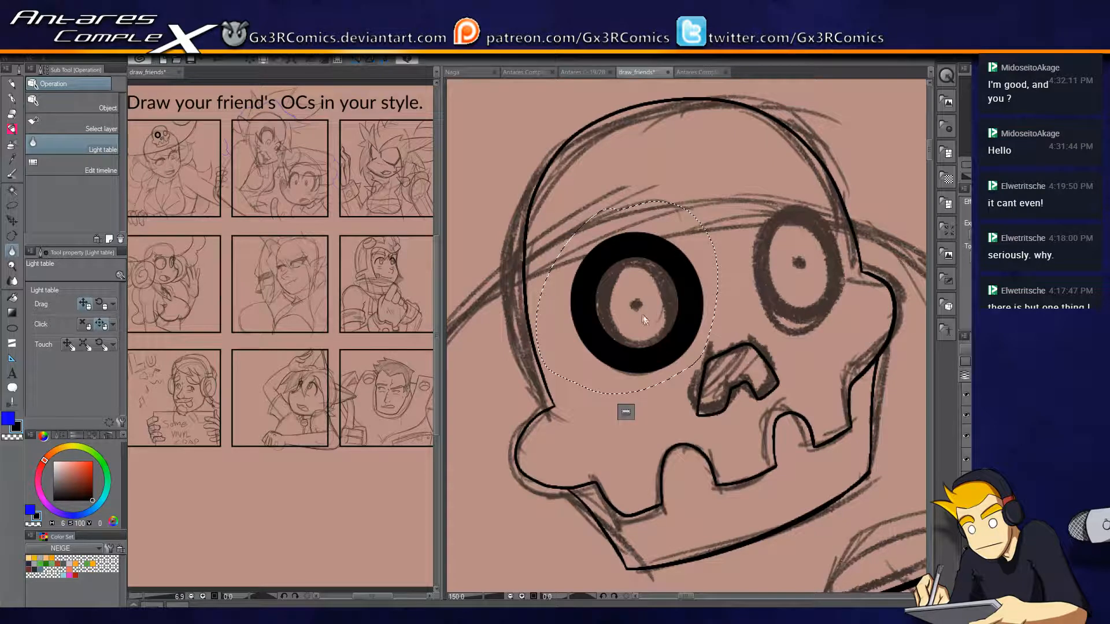
{"action": "key", "text": "k"}
{"action": "left_click_drag", "start_coordinate": [663, 334], "coordinate": [815, 297]}
Scale the copied ring to about 80% width and 88% height to fit the right eye socket, and clear the selection.
{"action": "key", "text": "ctrl+t"}
{"action": "left_click_drag", "start_coordinate": [687, 260], "coordinate": [701, 261]}
{"action": "left_click_drag", "start_coordinate": [699, 163], "coordinate": [717, 183]}
{"action": "left_click_drag", "start_coordinate": [869, 355], "coordinate": [862, 349]}
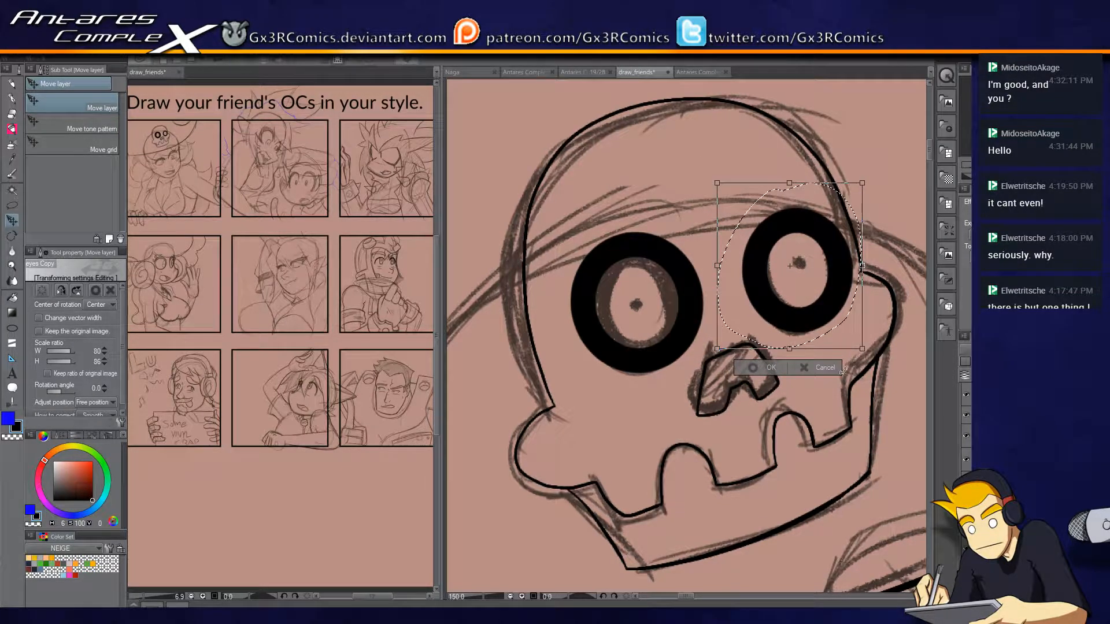
{"action": "key", "text": "Return"}
{"action": "left_click_drag", "start_coordinate": [580, 388], "coordinate": [573, 426]}
{"action": "key", "text": "ctrl+d"}
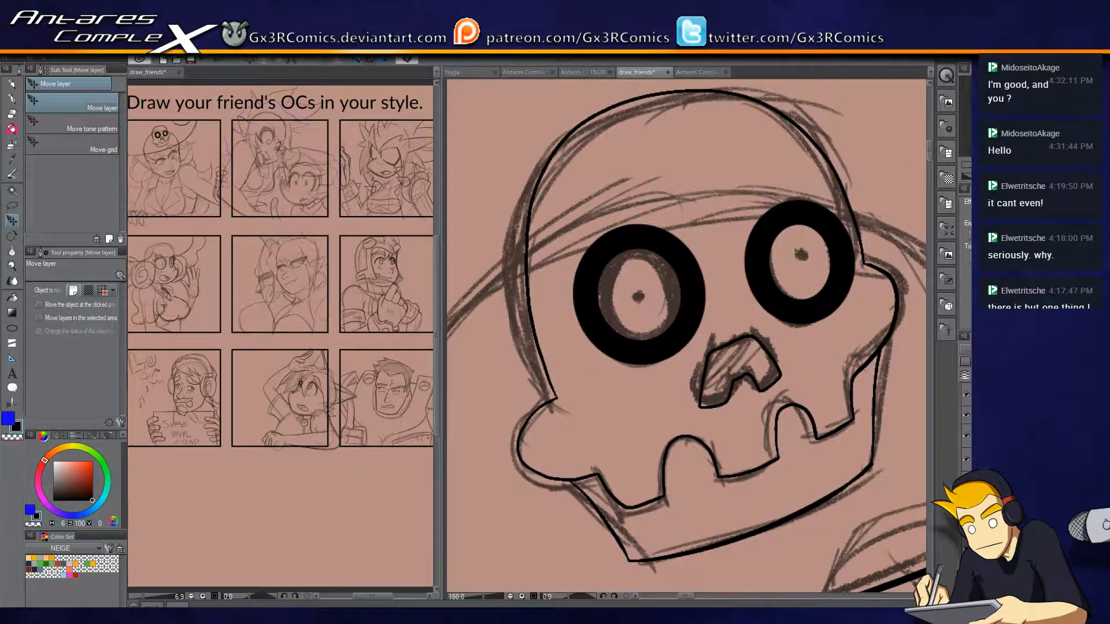
Dot a small pupil in the centre of each skull eye with the G-pen at brush size 250.
{"action": "key", "text": "p"}
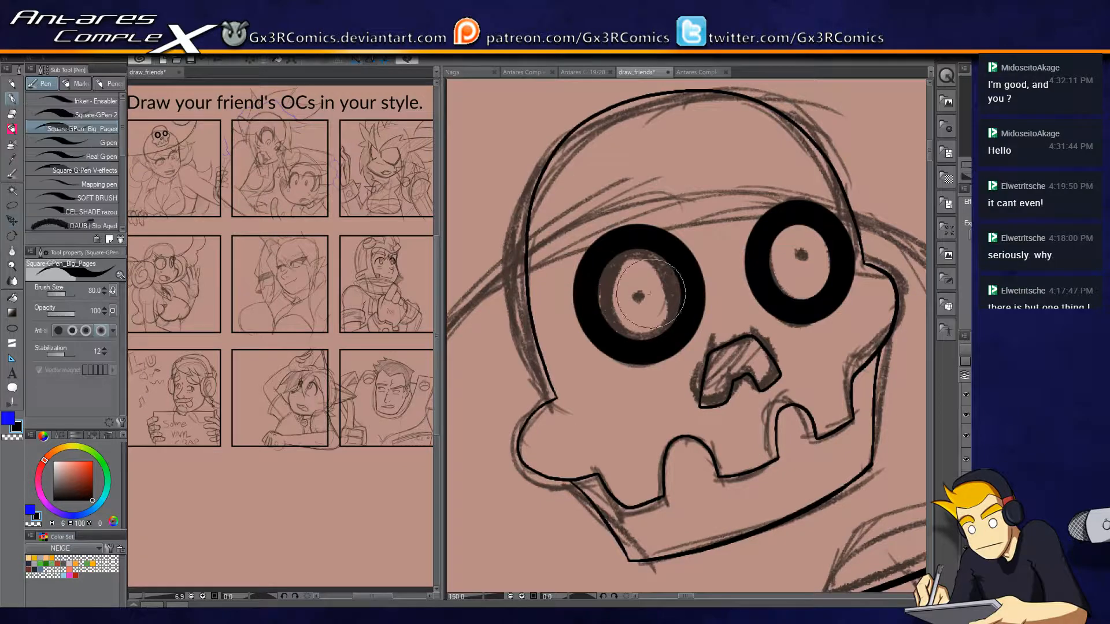
{"action": "left_click_drag", "start_coordinate": [652, 296], "coordinate": [611, 268]}
{"action": "left_click", "coordinate": [101, 144]}
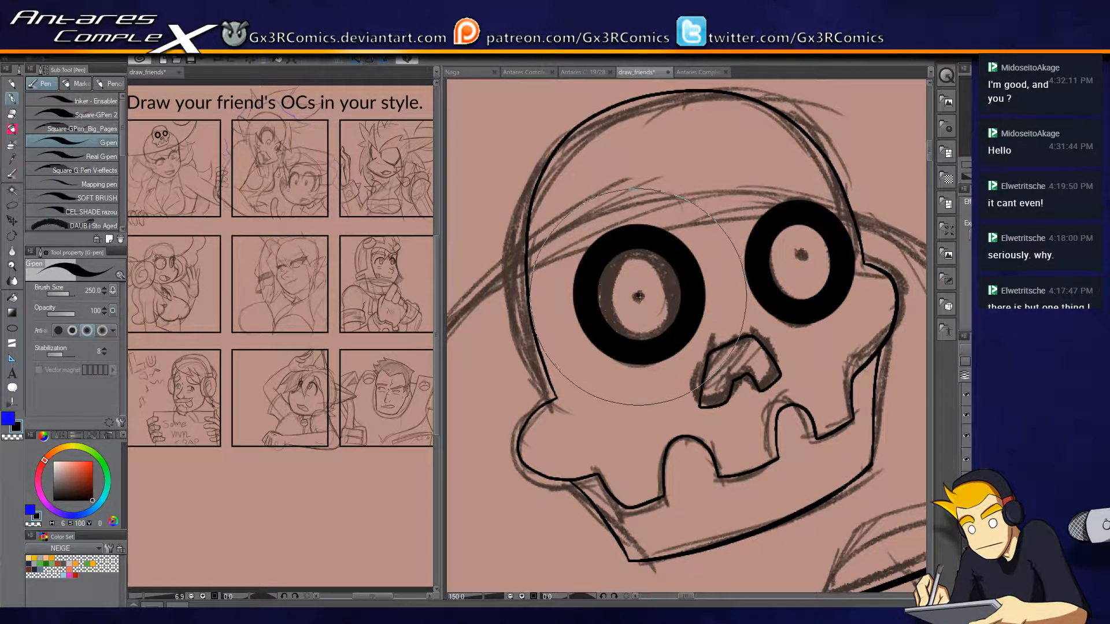
{"action": "left_click", "coordinate": [639, 296]}
{"action": "left_click", "coordinate": [805, 259]}
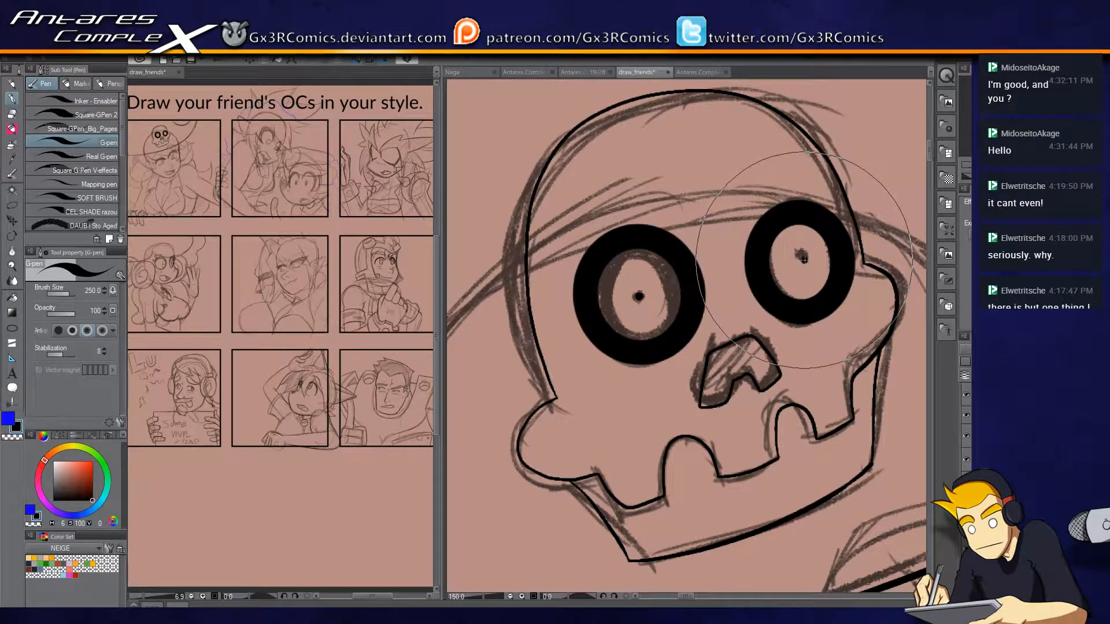
Ink the long hair curve sweeping from the hat brim under the ear and across the cheek with Square-GPen_Big_Pages.
{"action": "scroll", "coordinate": [743, 447], "scroll_direction": "down", "scroll_amount": 4}
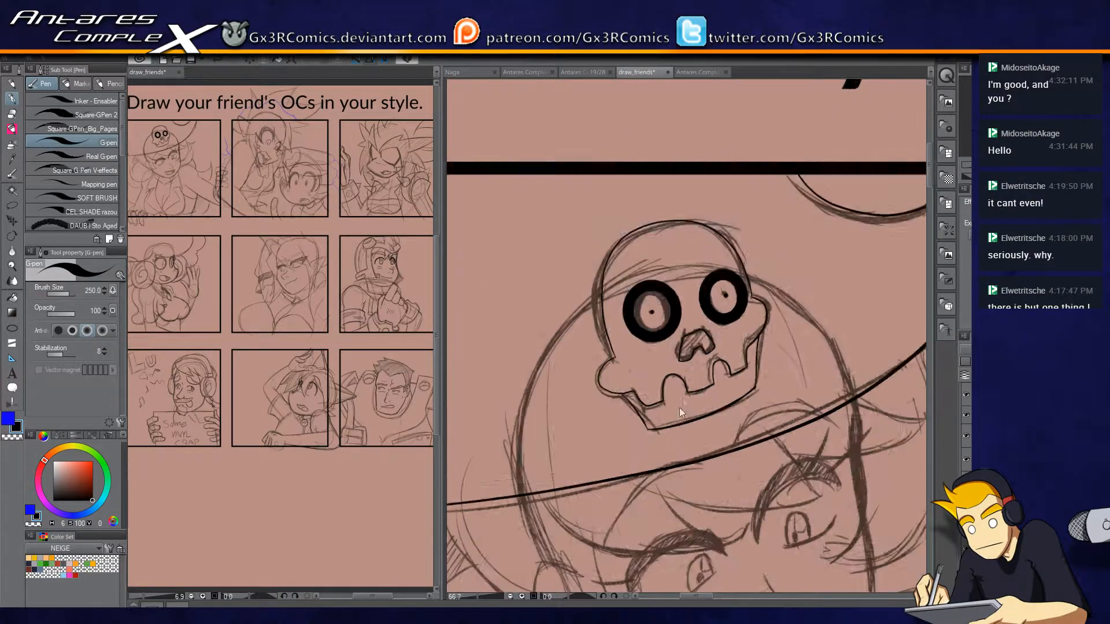
{"action": "left_click_drag", "start_coordinate": [743, 447], "coordinate": [791, 298]}
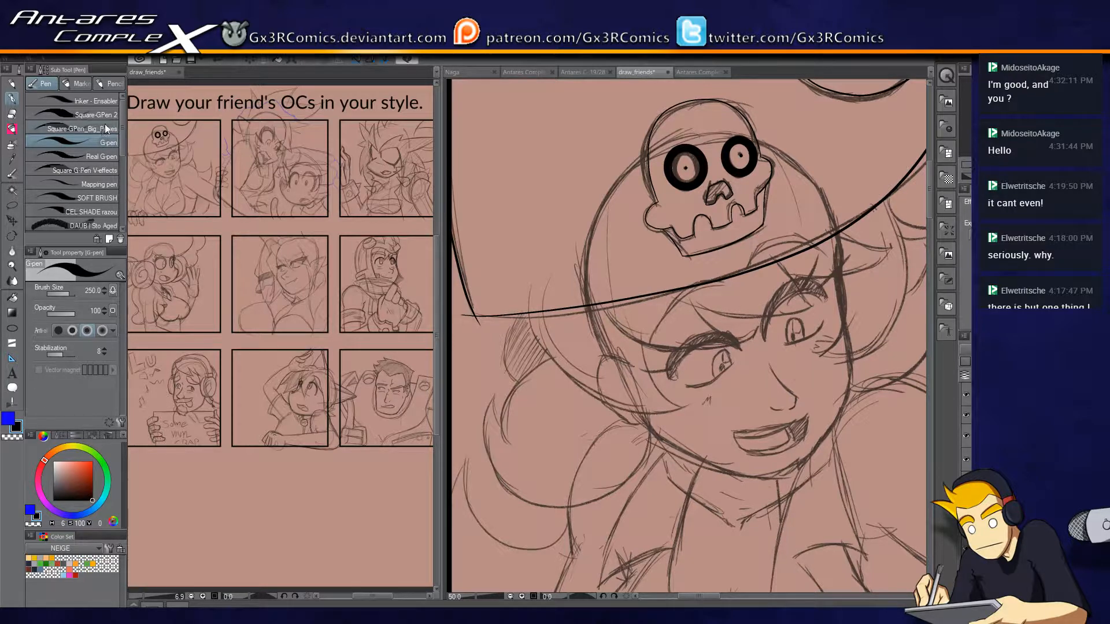
{"action": "left_click", "coordinate": [90, 127]}
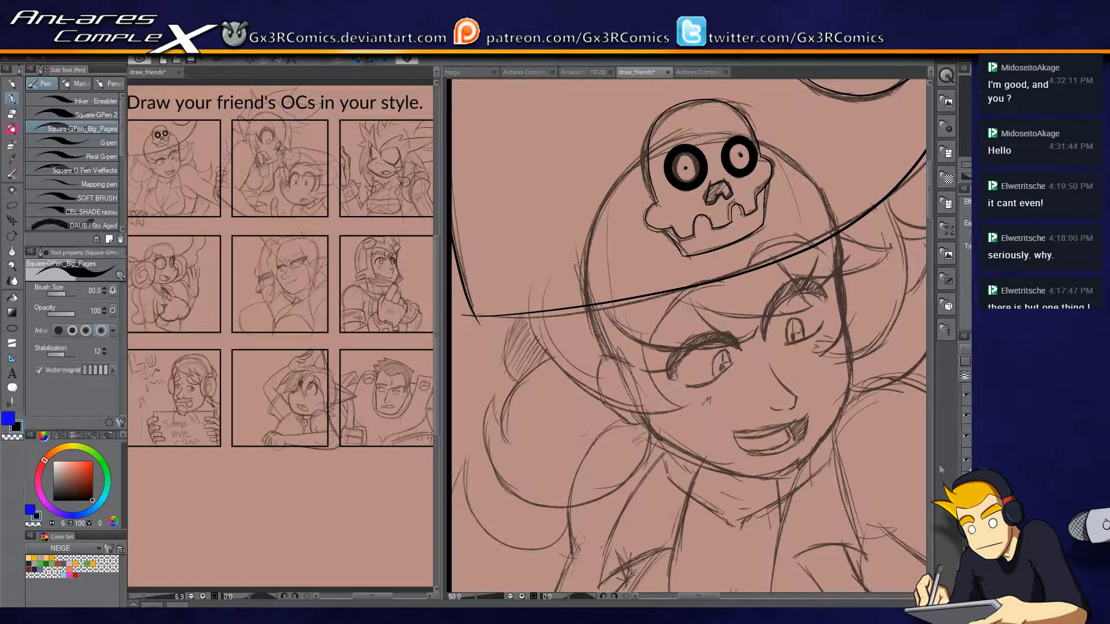
{"action": "scroll", "coordinate": [630, 399], "scroll_direction": "up", "scroll_amount": 1}
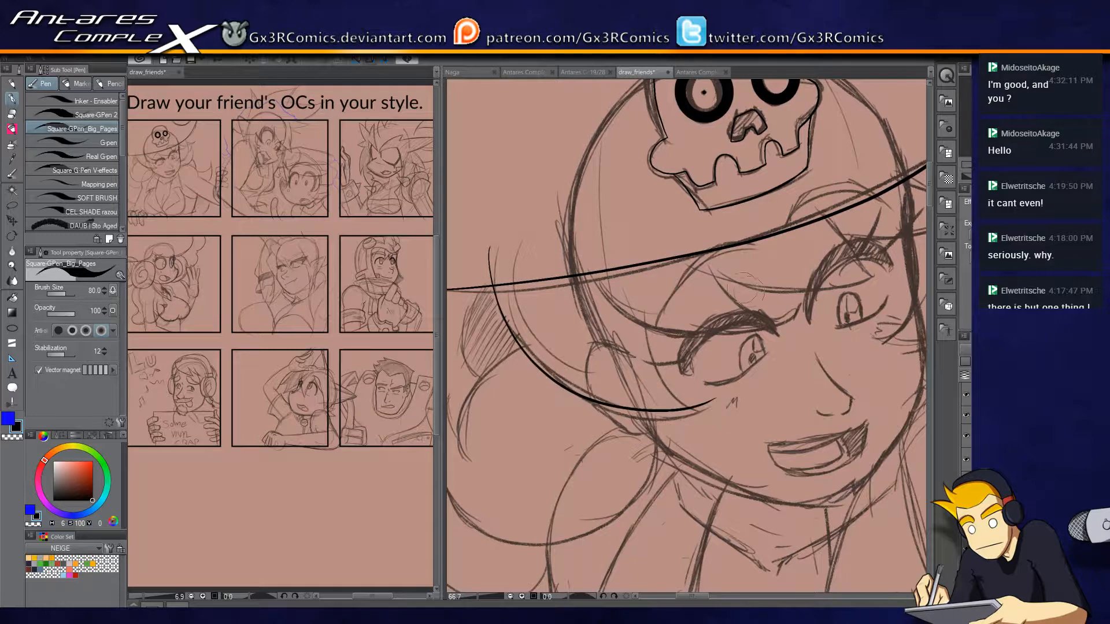
{"action": "scroll", "coordinate": [675, 347], "scroll_direction": "up", "scroll_amount": 1}
{"action": "left_click_drag", "start_coordinate": [660, 385], "coordinate": [712, 360]}
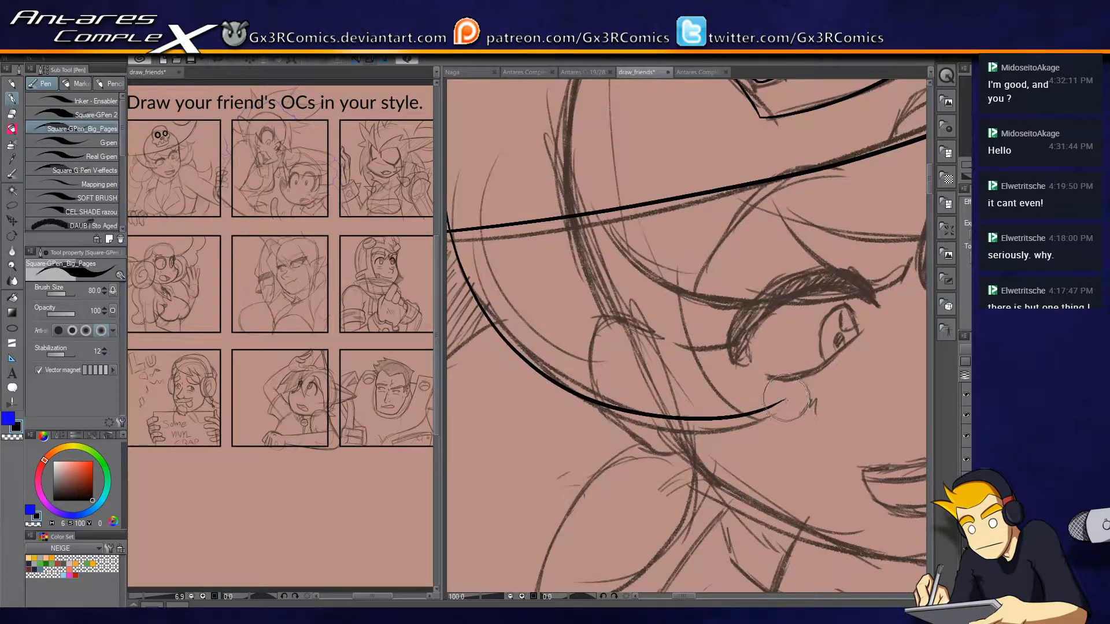
Ink the inner edge of the cheek hair lock and the pointed bang sweeping over the left eye.
{"action": "left_click_drag", "start_coordinate": [786, 400], "coordinate": [677, 234]}
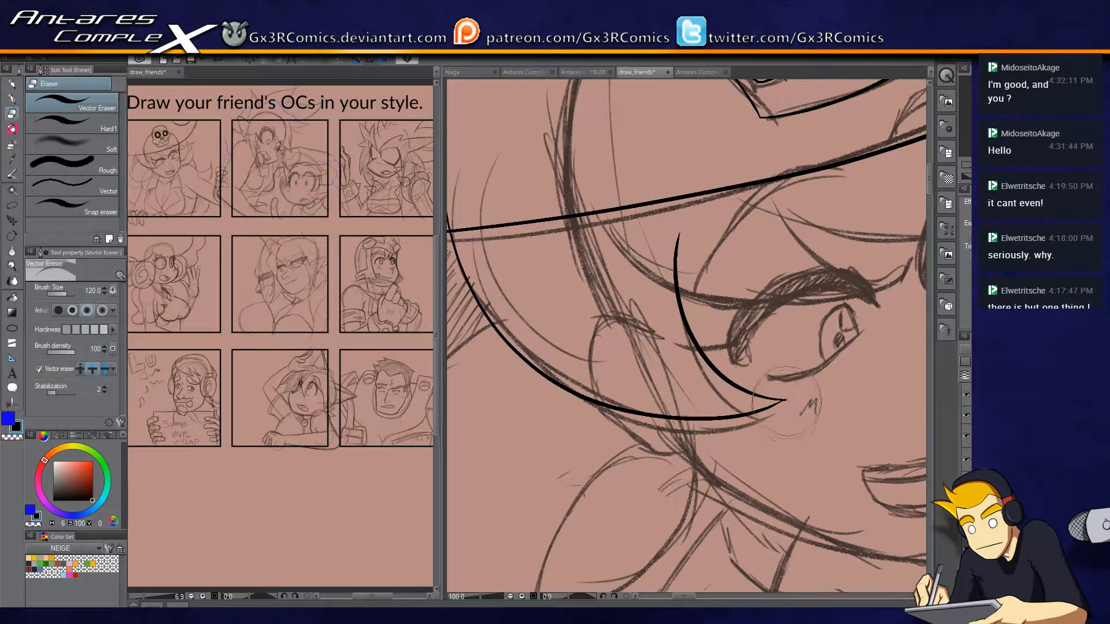
{"action": "left_click_drag", "start_coordinate": [773, 341], "coordinate": [688, 388]}
{"action": "mouse_move", "coordinate": [527, 309]}
{"action": "left_mouse_down"}
{"action": "mouse_move", "coordinate": [562, 328]}
{"action": "mouse_move", "coordinate": [809, 320]}
{"action": "mouse_move", "coordinate": [838, 289]}
{"action": "mouse_move", "coordinate": [798, 339]}
{"action": "mouse_move", "coordinate": [830, 302]}
{"action": "mouse_move", "coordinate": [718, 298]}
{"action": "mouse_move", "coordinate": [685, 232]}
{"action": "left_mouse_up"}
{"action": "key", "text": "ctrl+z"}
{"action": "left_click_drag", "start_coordinate": [613, 300], "coordinate": [663, 306]}
{"action": "key", "text": "e"}
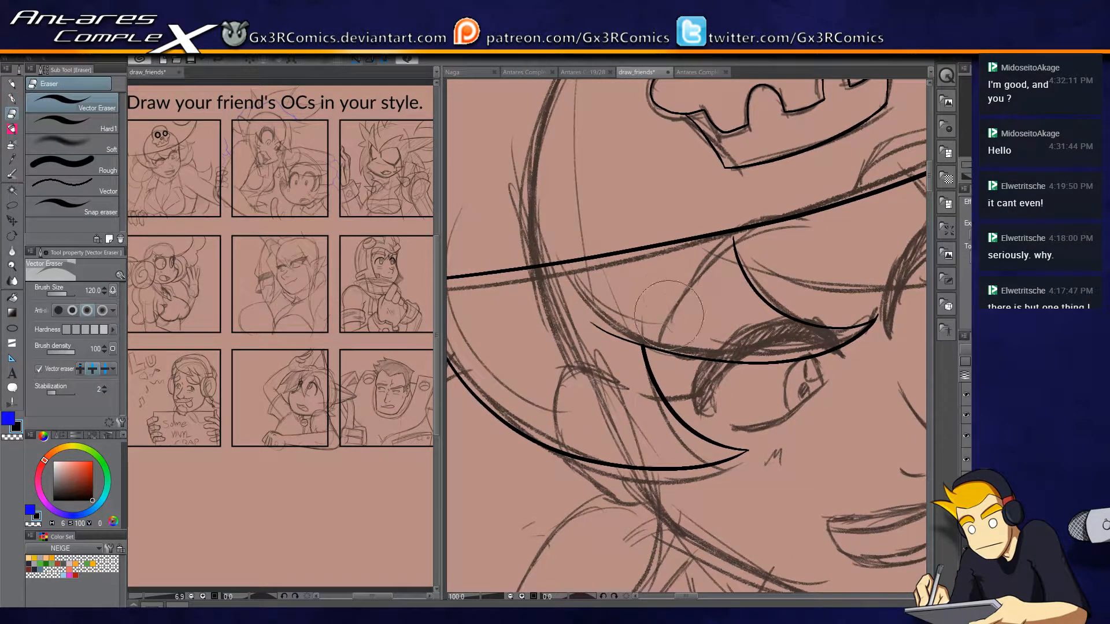
Ink the next pointed bang between the hat brim and the right eye, and trim its stray line end.
{"action": "key", "text": "p"}
{"action": "mouse_move", "coordinate": [746, 260]}
{"action": "left_mouse_down"}
{"action": "mouse_move", "coordinate": [706, 334]}
{"action": "mouse_move", "coordinate": [561, 325]}
{"action": "mouse_move", "coordinate": [798, 312]}
{"action": "left_mouse_up"}
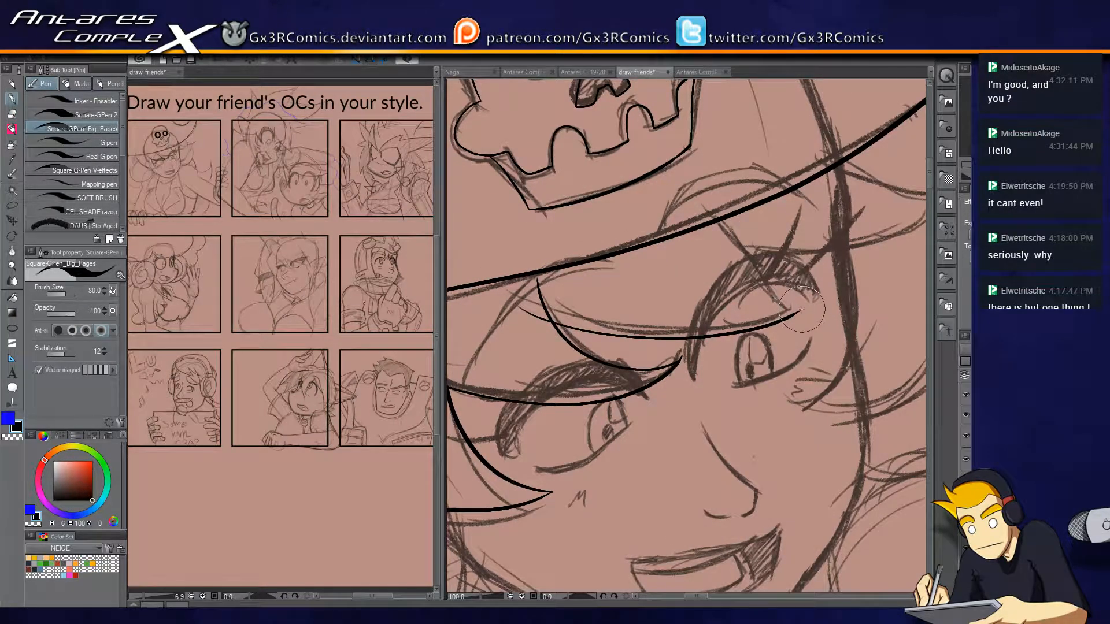
{"action": "left_click_drag", "start_coordinate": [792, 309], "coordinate": [730, 217]}
{"action": "key", "text": "e"}
{"action": "left_click", "coordinate": [546, 298]}
{"action": "key", "text": "p"}
Ink the outward-pointing bang on the far side of the forehead and trim its overshoot above the hat brim.
{"action": "left_click_drag", "start_coordinate": [798, 264], "coordinate": [665, 304]}
{"action": "mouse_move", "coordinate": [596, 283]}
{"action": "left_mouse_down"}
{"action": "mouse_move", "coordinate": [690, 292]}
{"action": "mouse_move", "coordinate": [809, 224]}
{"action": "left_mouse_up"}
{"action": "key", "text": "ctrl+z"}
{"action": "mouse_move", "coordinate": [596, 283]}
{"action": "left_mouse_down"}
{"action": "mouse_move", "coordinate": [813, 227]}
{"action": "mouse_move", "coordinate": [717, 194]}
{"action": "left_mouse_up"}
{"action": "key", "text": "e"}
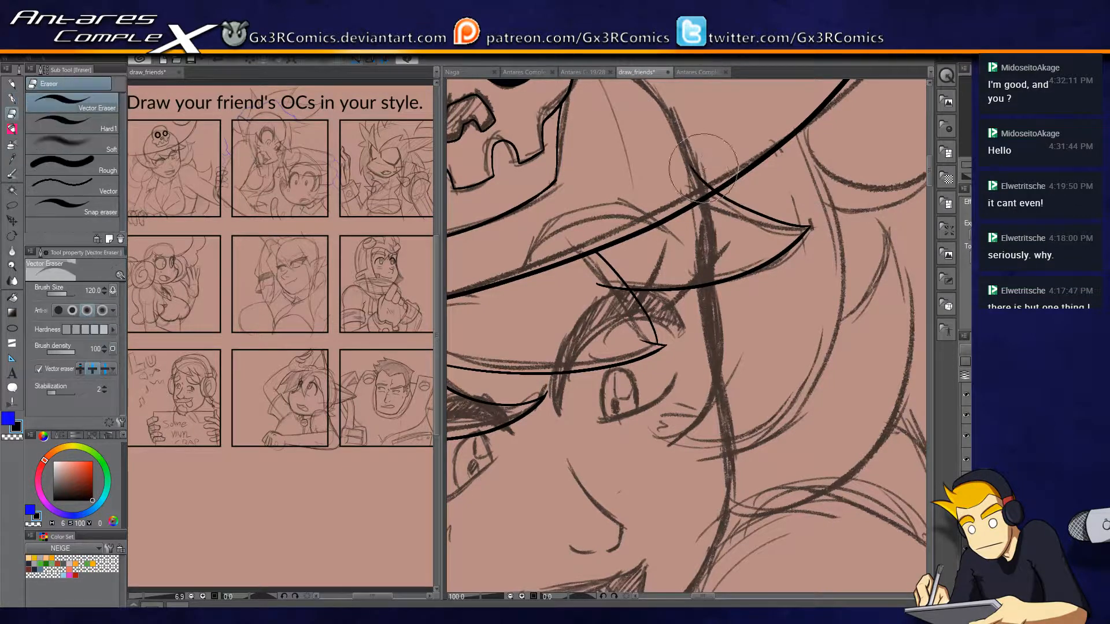
{"action": "key", "text": "p"}
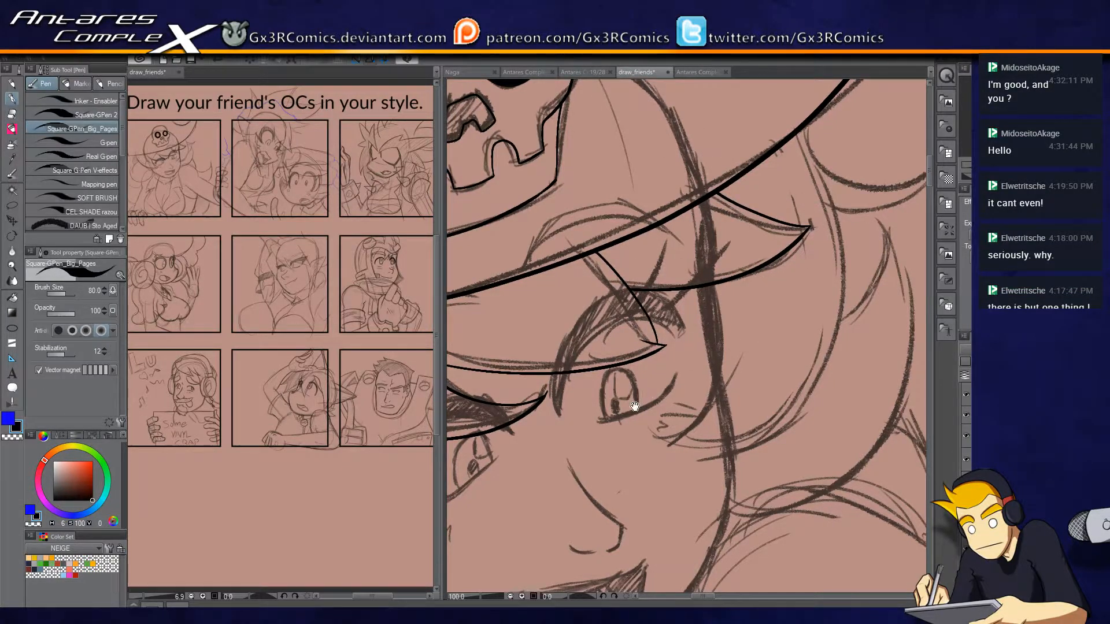
Ink the large curled hair lock below the cheek hair and trim its upper line where it crosses the hair curve.
{"action": "left_click_drag", "start_coordinate": [651, 399], "coordinate": [841, 309]}
{"action": "mouse_move", "coordinate": [505, 430]}
{"action": "left_mouse_down"}
{"action": "mouse_move", "coordinate": [630, 359]}
{"action": "mouse_move", "coordinate": [714, 281]}
{"action": "left_mouse_up"}
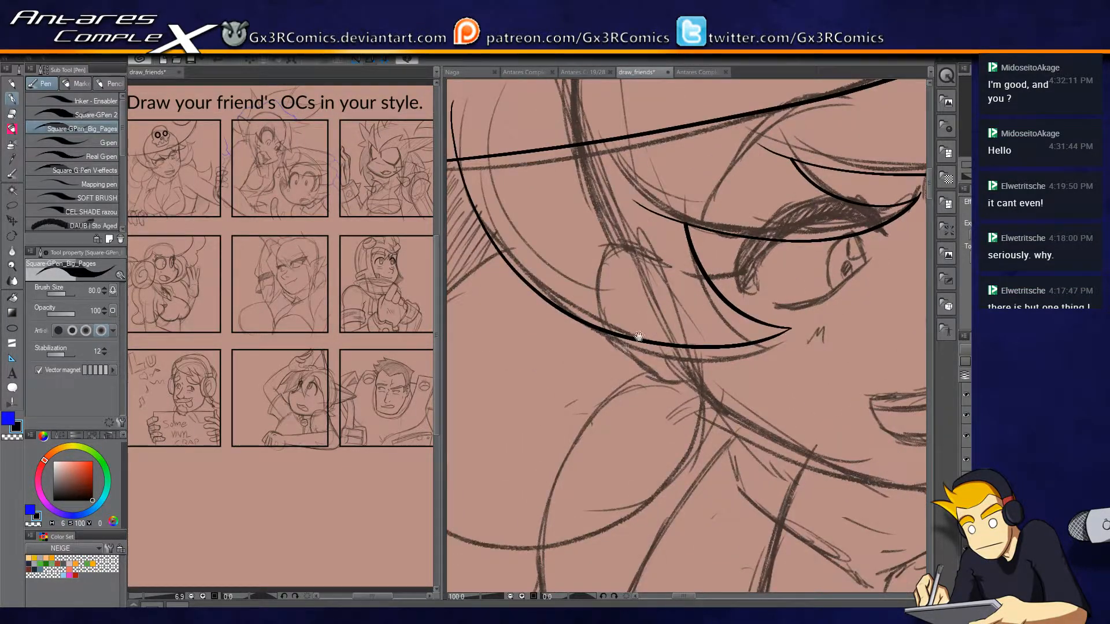
{"action": "left_click_drag", "start_coordinate": [638, 336], "coordinate": [783, 303]}
{"action": "mouse_move", "coordinate": [824, 369]}
{"action": "left_mouse_down"}
{"action": "mouse_move", "coordinate": [797, 295]}
{"action": "mouse_move", "coordinate": [821, 344]}
{"action": "mouse_move", "coordinate": [747, 463]}
{"action": "mouse_move", "coordinate": [543, 468]}
{"action": "mouse_move", "coordinate": [472, 276]}
{"action": "mouse_move", "coordinate": [590, 203]}
{"action": "left_mouse_up"}
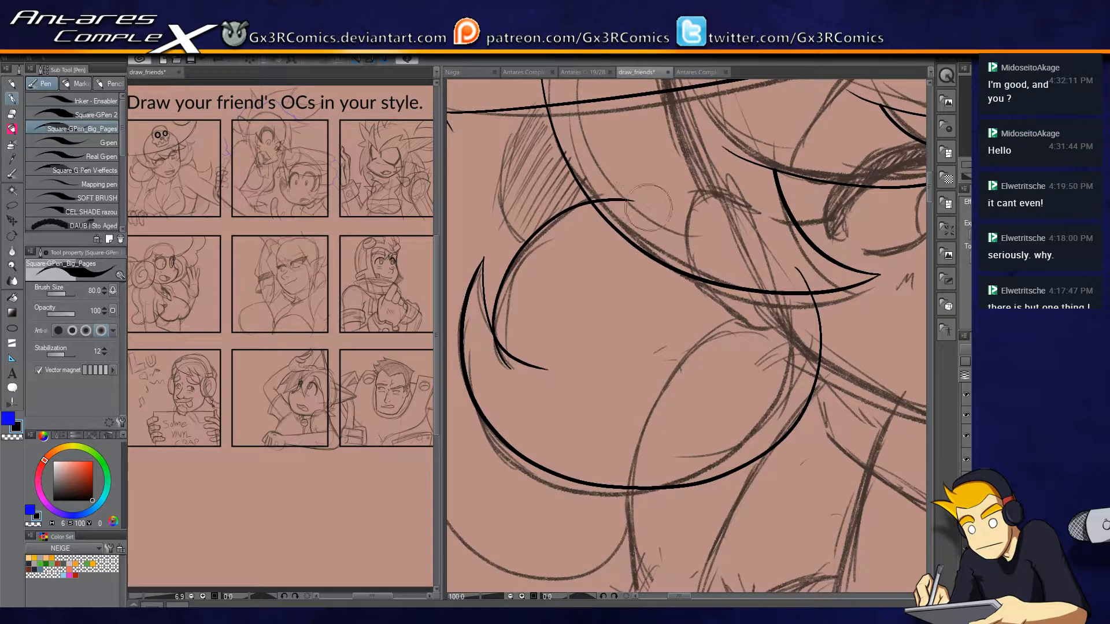
{"action": "key", "text": "e"}
{"action": "key", "text": "p"}
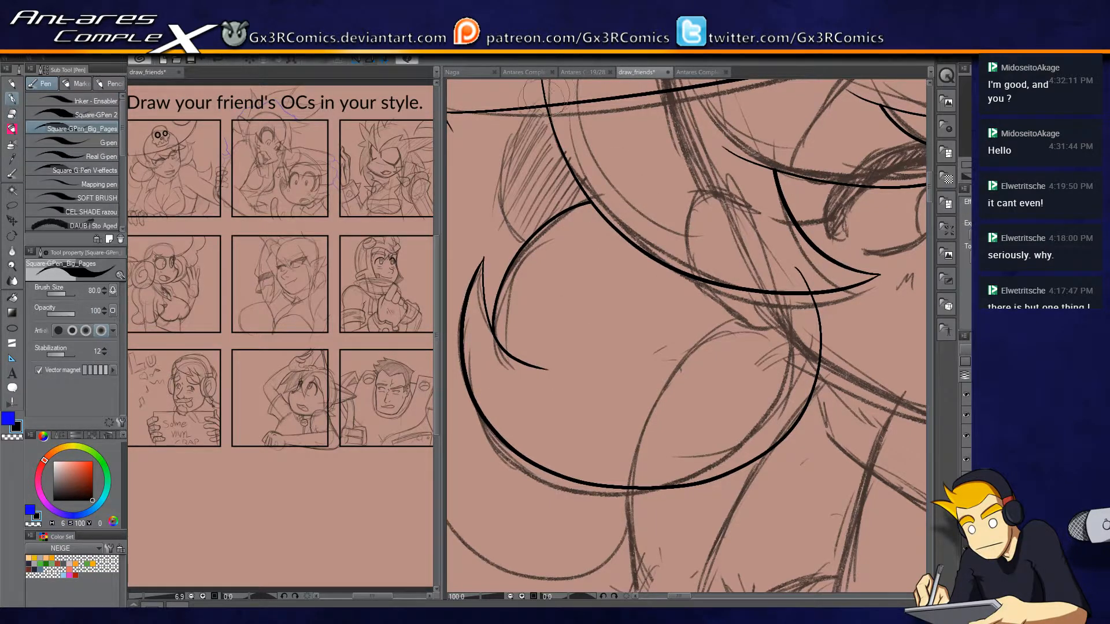
Trim the hair curve's overshoot above the hat brim and ink the small back strand beneath the brim with clean ends.
{"action": "left_click_drag", "start_coordinate": [553, 100], "coordinate": [653, 222]}
{"action": "key", "text": "e"}
{"action": "left_click", "coordinate": [544, 248]}
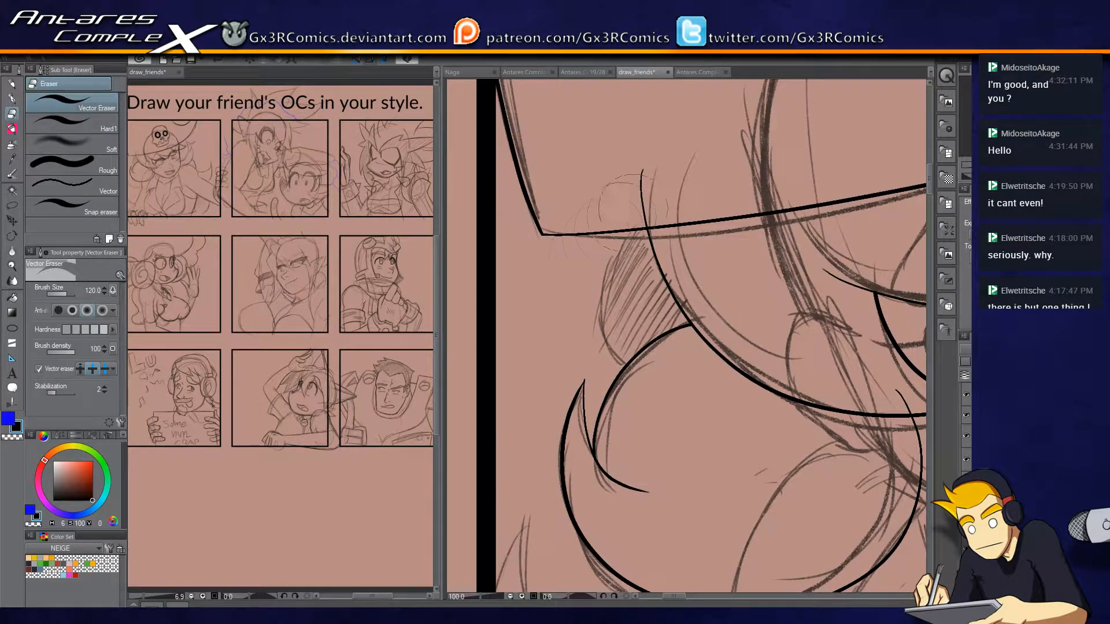
{"action": "key", "text": "p"}
{"action": "mouse_move", "coordinate": [641, 210]}
{"action": "left_mouse_down"}
{"action": "mouse_move", "coordinate": [610, 273]}
{"action": "mouse_move", "coordinate": [648, 389]}
{"action": "left_mouse_up"}
{"action": "key", "text": "e"}
{"action": "left_click", "coordinate": [648, 205]}
{"action": "left_click", "coordinate": [658, 366]}
Ink the arm's outer line running down from the large hair curl and trim its overlap with the curl.
{"action": "key", "text": "p"}
{"action": "left_click_drag", "start_coordinate": [648, 484], "coordinate": [674, 218]}
{"action": "left_click_drag", "start_coordinate": [721, 395], "coordinate": [665, 331]}
{"action": "mouse_move", "coordinate": [787, 268]}
{"action": "left_mouse_down"}
{"action": "mouse_move", "coordinate": [626, 306]}
{"action": "mouse_move", "coordinate": [639, 302]}
{"action": "mouse_move", "coordinate": [689, 137]}
{"action": "mouse_move", "coordinate": [650, 218]}
{"action": "left_mouse_up"}
{"action": "key", "text": "ctrl+z"}
{"action": "mouse_move", "coordinate": [645, 99]}
{"action": "left_mouse_down"}
{"action": "mouse_move", "coordinate": [654, 231]}
{"action": "mouse_move", "coordinate": [529, 535]}
{"action": "left_mouse_up"}
{"action": "key", "text": "e"}
{"action": "left_click", "coordinate": [645, 110]}
{"action": "left_click_drag", "start_coordinate": [647, 116], "coordinate": [756, 193]}
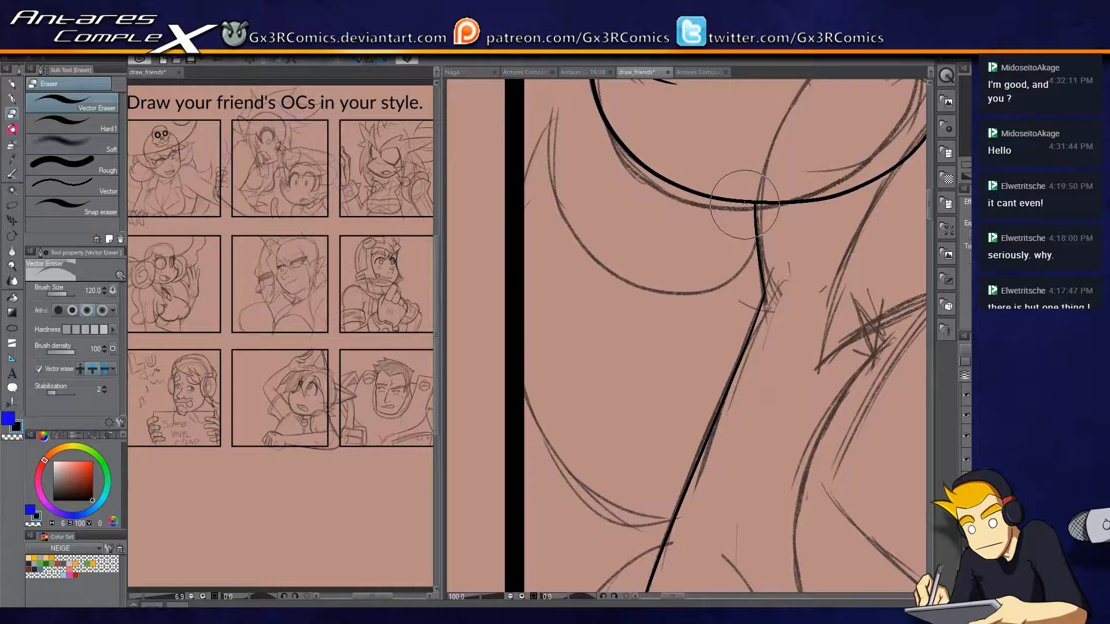
Ink the lower hair curve between the panel border and the arm, trimming where it meets the arm line.
{"action": "key", "text": "p"}
{"action": "mouse_move", "coordinate": [751, 203]}
{"action": "left_mouse_down"}
{"action": "mouse_move", "coordinate": [690, 294]}
{"action": "mouse_move", "coordinate": [567, 217]}
{"action": "mouse_move", "coordinate": [574, 99]}
{"action": "mouse_move", "coordinate": [537, 140]}
{"action": "mouse_move", "coordinate": [494, 395]}
{"action": "mouse_move", "coordinate": [713, 513]}
{"action": "left_mouse_up"}
{"action": "key", "text": "e"}
{"action": "left_click", "coordinate": [718, 532]}
{"action": "left_click_drag", "start_coordinate": [507, 203], "coordinate": [455, 486]}
Ink the knuckle line and outermost finger of the hand gripping the panel's lower border.
{"action": "key", "text": "p"}
{"action": "left_click_drag", "start_coordinate": [803, 409], "coordinate": [725, 463]}
{"action": "left_click_drag", "start_coordinate": [726, 377], "coordinate": [576, 404]}
{"action": "left_click_drag", "start_coordinate": [597, 476], "coordinate": [736, 267]}
{"action": "left_click_drag", "start_coordinate": [734, 333], "coordinate": [738, 202]}
{"action": "left_click_drag", "start_coordinate": [684, 325], "coordinate": [755, 233]}
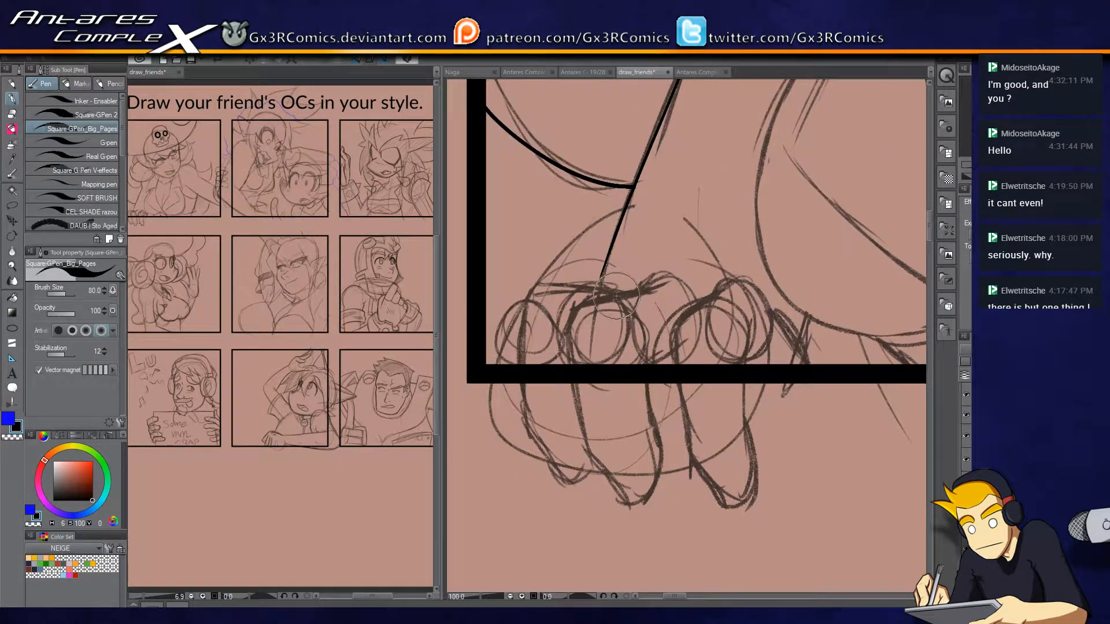
{"action": "left_click_drag", "start_coordinate": [528, 315], "coordinate": [539, 430]}
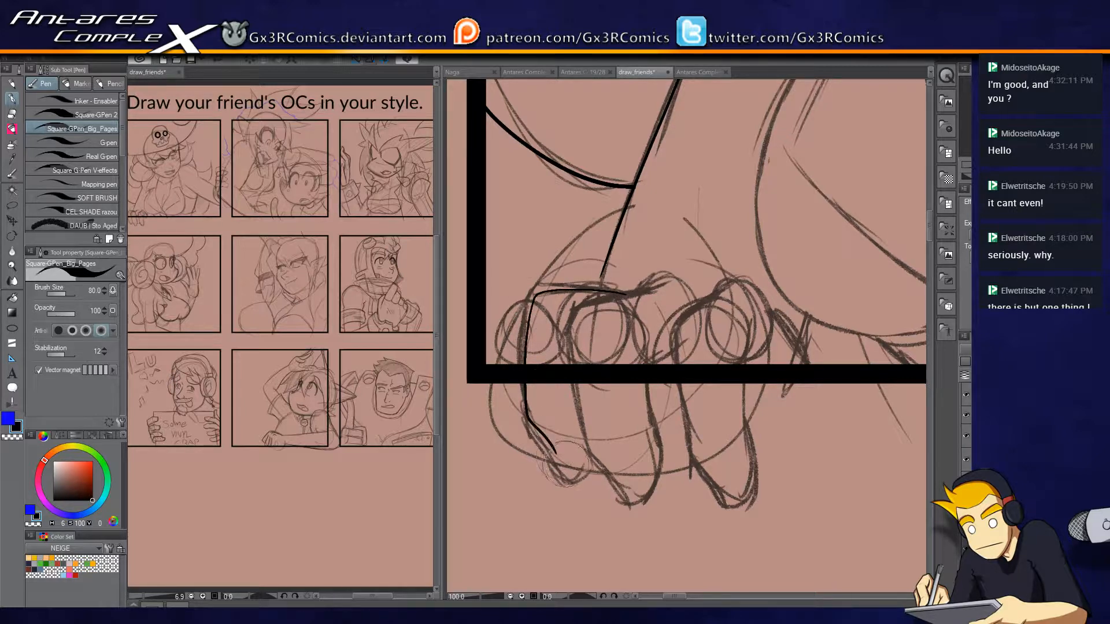
{"action": "scroll", "coordinate": [629, 314], "scroll_direction": "up", "scroll_amount": 1}
{"action": "mouse_move", "coordinate": [656, 286]}
{"action": "left_mouse_down"}
{"action": "mouse_move", "coordinate": [645, 241]}
{"action": "mouse_move", "coordinate": [610, 302]}
{"action": "mouse_move", "coordinate": [633, 470]}
{"action": "mouse_move", "coordinate": [673, 529]}
{"action": "mouse_move", "coordinate": [705, 537]}
{"action": "mouse_move", "coordinate": [730, 510]}
{"action": "left_mouse_up"}
{"action": "key", "text": "ctrl+z"}
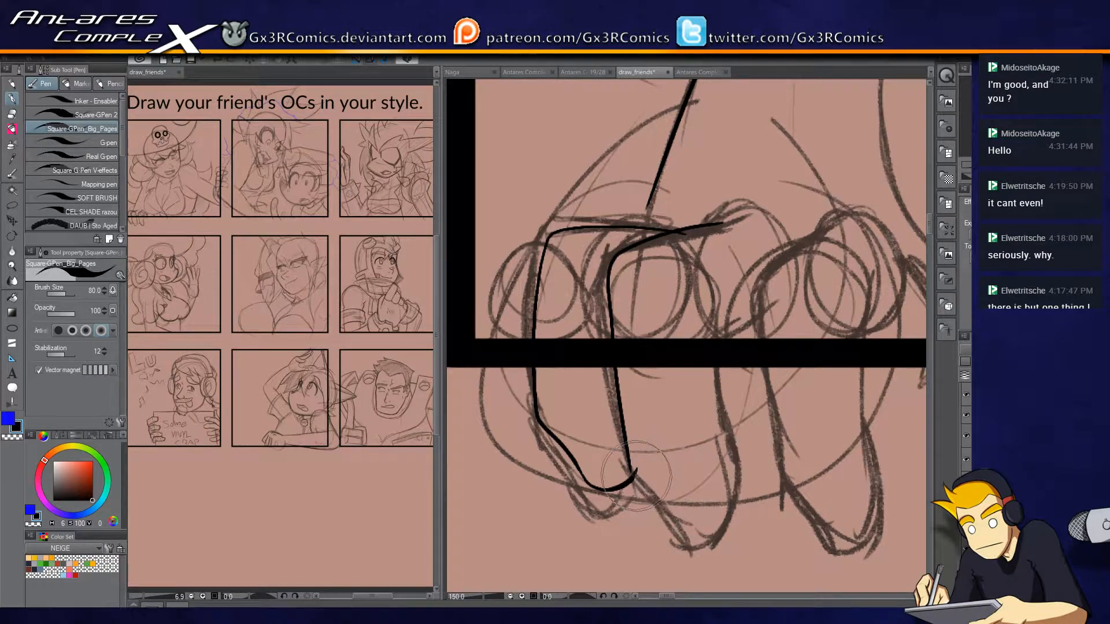
Ink the far side and tip of the gripping hand's second finger, redoing unsatisfactory strokes.
{"action": "mouse_move", "coordinate": [633, 472]}
{"action": "left_mouse_down"}
{"action": "mouse_move", "coordinate": [675, 535]}
{"action": "mouse_move", "coordinate": [721, 503]}
{"action": "mouse_move", "coordinate": [703, 440]}
{"action": "mouse_move", "coordinate": [701, 283]}
{"action": "left_mouse_up"}
{"action": "key", "text": "ctrl+z"}
{"action": "key", "text": "e"}
{"action": "key", "text": "p"}
{"action": "key", "text": "ctrl+z"}
{"action": "left_click_drag", "start_coordinate": [710, 447], "coordinate": [703, 298]}
{"action": "key", "text": "e"}
{"action": "key", "text": "p"}
{"action": "left_click_drag", "start_coordinate": [710, 201], "coordinate": [745, 399]}
{"action": "scroll", "coordinate": [877, 360], "scroll_direction": "down", "scroll_amount": 2}
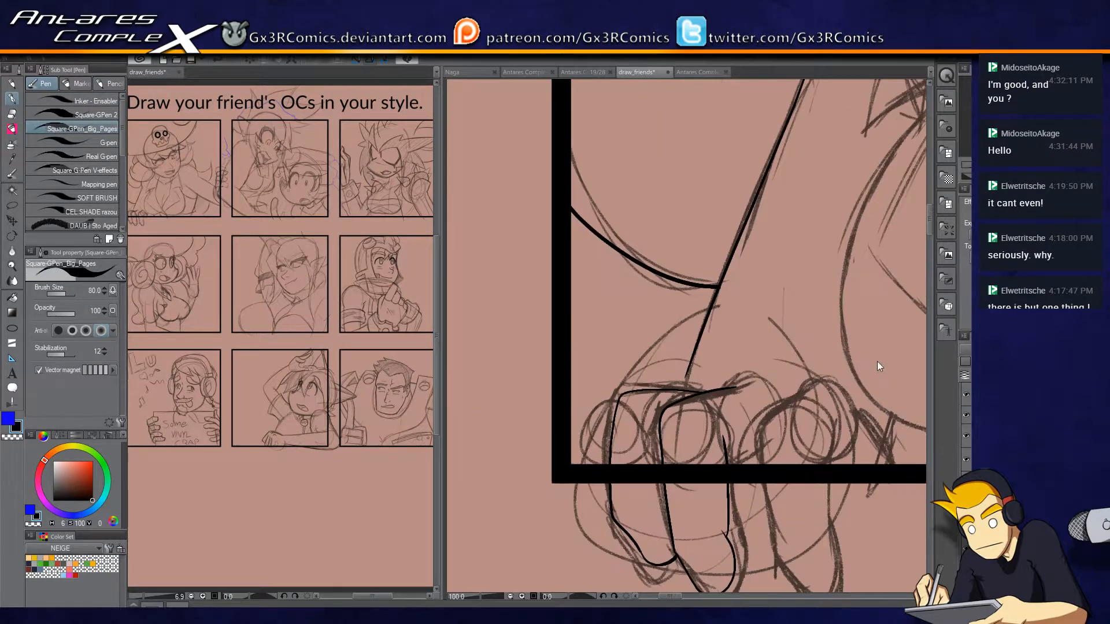
Ink the pointed shape below the hair curl beside the neck and the line rising from it to the jaw.
{"action": "scroll", "coordinate": [877, 408], "scroll_direction": "up", "scroll_amount": 1}
{"action": "left_click_drag", "start_coordinate": [903, 321], "coordinate": [527, 427]}
{"action": "mouse_move", "coordinate": [541, 187]}
{"action": "left_mouse_down"}
{"action": "mouse_move", "coordinate": [613, 323]}
{"action": "mouse_move", "coordinate": [569, 429]}
{"action": "left_mouse_up"}
{"action": "mouse_move", "coordinate": [601, 233]}
{"action": "left_mouse_down"}
{"action": "mouse_move", "coordinate": [509, 470]}
{"action": "mouse_move", "coordinate": [613, 396]}
{"action": "mouse_move", "coordinate": [662, 378]}
{"action": "left_mouse_up"}
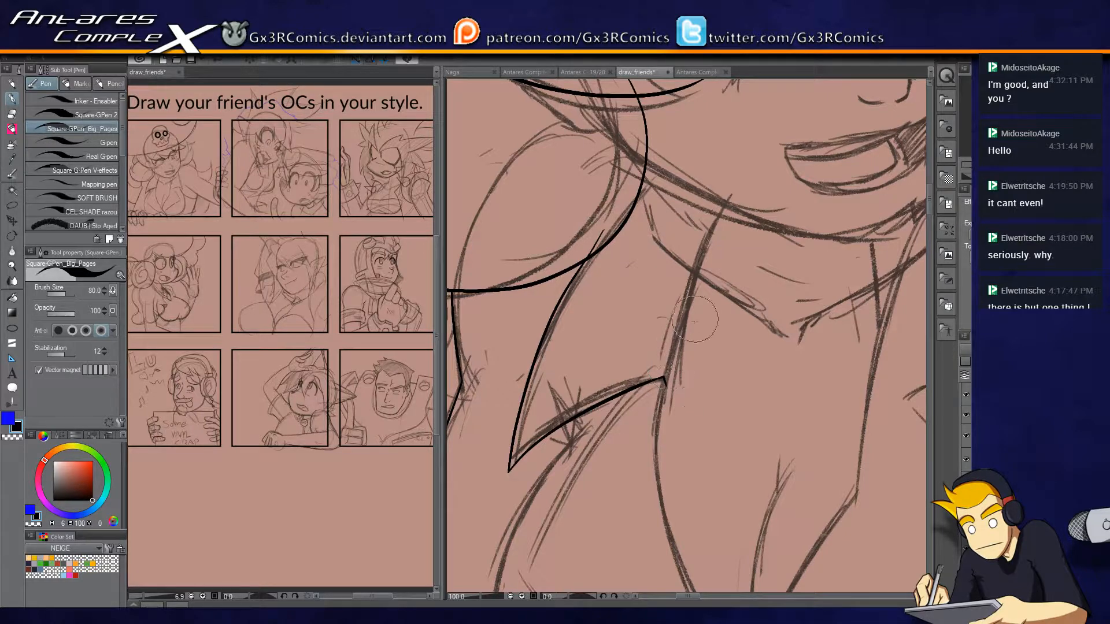
{"action": "left_click_drag", "start_coordinate": [665, 380], "coordinate": [725, 210]}
{"action": "left_click_drag", "start_coordinate": [702, 249], "coordinate": [600, 385]}
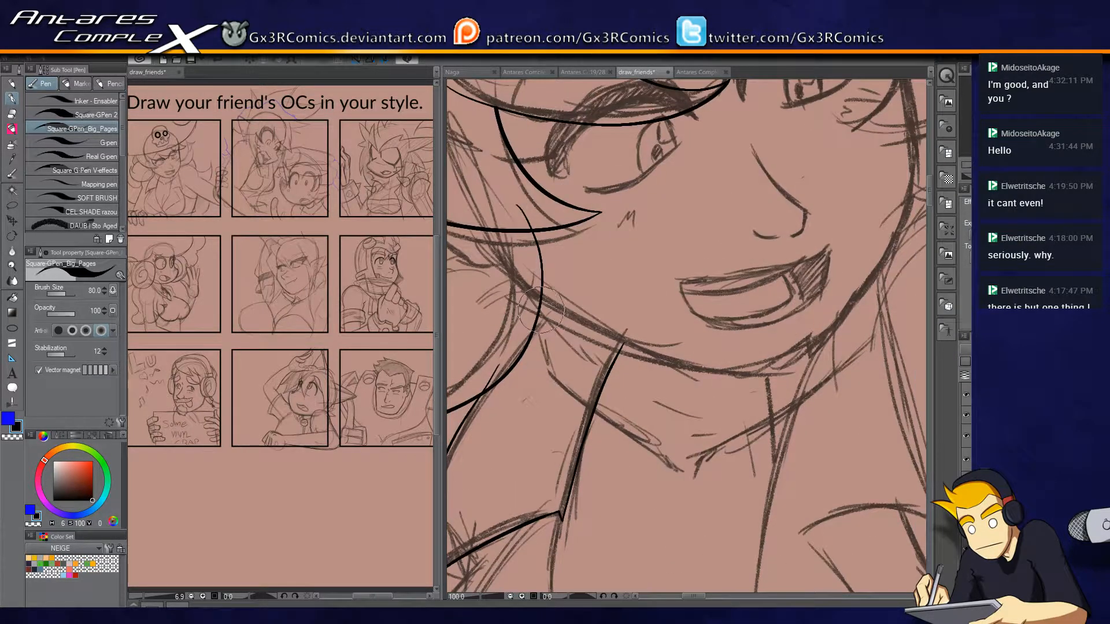
Ink the jawline from beneath the ear to the chin, redrawing the stroke until it follows the sketch.
{"action": "scroll", "coordinate": [598, 400], "scroll_direction": "up", "scroll_amount": 1}
{"action": "left_click_drag", "start_coordinate": [497, 244], "coordinate": [789, 357]}
{"action": "key", "text": "ctrl+z"}
{"action": "mouse_move", "coordinate": [467, 224]}
{"action": "left_mouse_down"}
{"action": "mouse_move", "coordinate": [666, 325]}
{"action": "mouse_move", "coordinate": [800, 349]}
{"action": "left_mouse_up"}
{"action": "key", "text": "ctrl+z"}
{"action": "left_click_drag", "start_coordinate": [466, 222], "coordinate": [832, 341]}
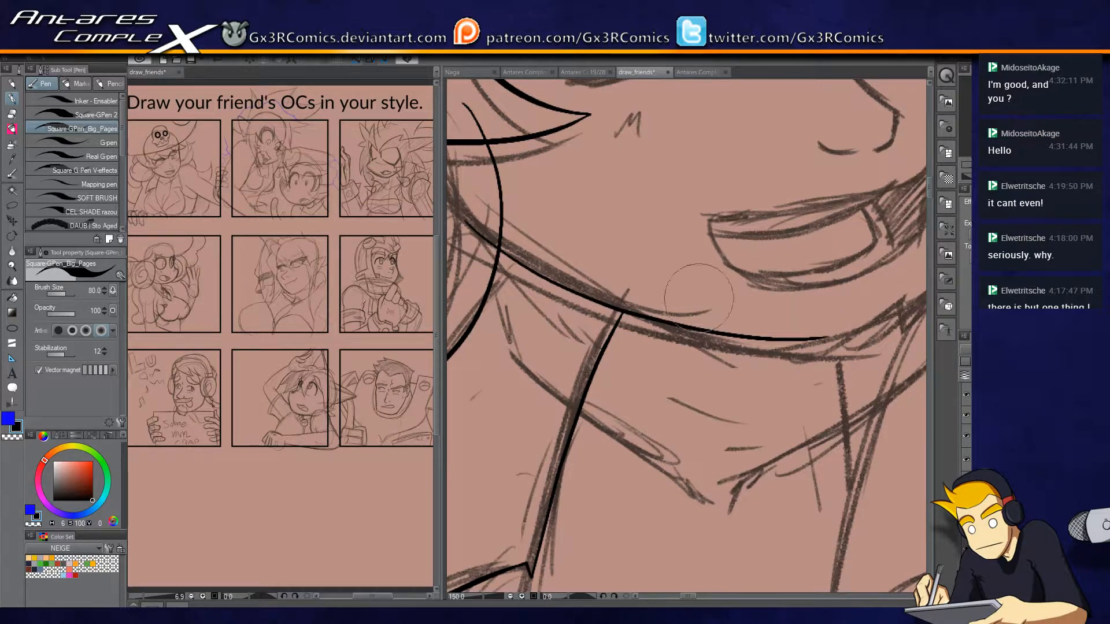
{"action": "key", "text": "ctrl+z"}
{"action": "mouse_move", "coordinate": [467, 223]}
{"action": "left_mouse_down"}
{"action": "mouse_move", "coordinate": [641, 315]}
{"action": "mouse_move", "coordinate": [812, 346]}
{"action": "left_mouse_up"}
{"action": "key", "text": "ctrl+z"}
{"action": "mouse_move", "coordinate": [467, 224]}
{"action": "left_mouse_down"}
{"action": "mouse_move", "coordinate": [712, 331]}
{"action": "mouse_move", "coordinate": [810, 346]}
{"action": "left_mouse_up"}
{"action": "key", "text": "ctrl+z"}
{"action": "mouse_move", "coordinate": [466, 221]}
{"action": "left_mouse_down"}
{"action": "mouse_move", "coordinate": [757, 348]}
{"action": "mouse_move", "coordinate": [840, 351]}
{"action": "mouse_move", "coordinate": [680, 397]}
{"action": "mouse_move", "coordinate": [810, 281]}
{"action": "left_mouse_up"}
{"action": "key", "text": "e"}
{"action": "key", "text": "p"}
{"action": "key", "text": "ctrl+z"}
Ink the far side of the jaw from the chin up to the cheek, replacing the rejected stroke.
{"action": "mouse_move", "coordinate": [644, 398]}
{"action": "left_mouse_down"}
{"action": "mouse_move", "coordinate": [838, 263]}
{"action": "mouse_move", "coordinate": [858, 209]}
{"action": "left_mouse_up"}
{"action": "key", "text": "ctrl+z"}
{"action": "left_click_drag", "start_coordinate": [671, 398], "coordinate": [862, 156]}
{"action": "left_click_drag", "start_coordinate": [802, 247], "coordinate": [684, 447]}
{"action": "mouse_move", "coordinate": [749, 382]}
{"action": "left_mouse_down"}
{"action": "mouse_move", "coordinate": [778, 313]}
{"action": "mouse_move", "coordinate": [750, 138]}
{"action": "left_mouse_up"}
{"action": "mouse_move", "coordinate": [792, 293]}
{"action": "left_mouse_down"}
{"action": "mouse_move", "coordinate": [767, 475]}
{"action": "mouse_move", "coordinate": [762, 345]}
{"action": "left_mouse_up"}
{"action": "key", "text": "ctrl+z"}
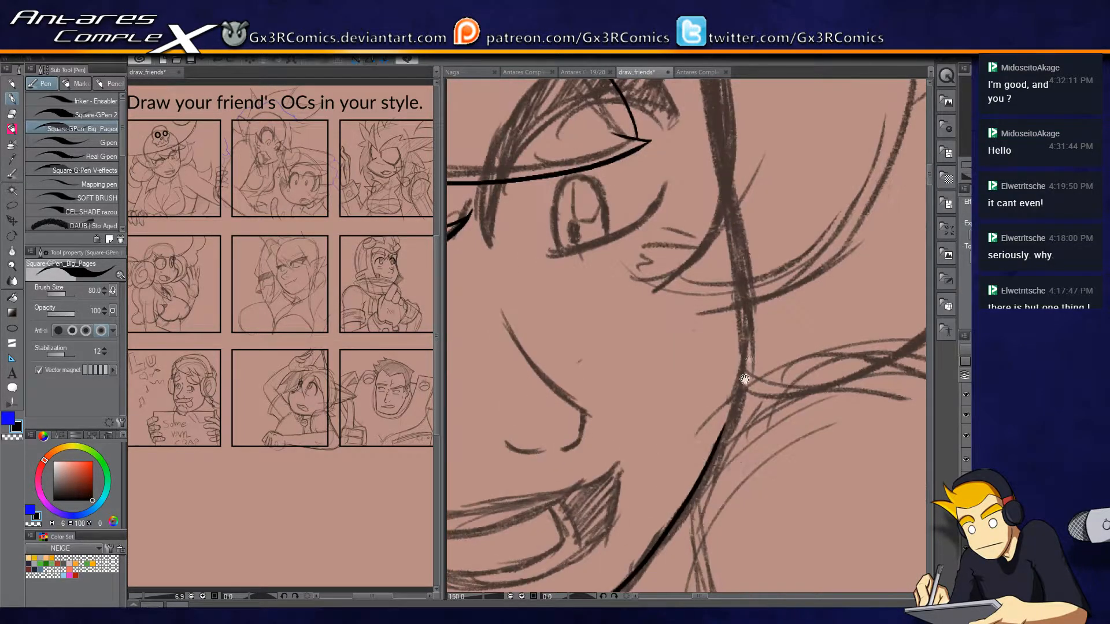
Ink the far side of the face from the cheek up to the bangs and trim its overshoot.
{"action": "mouse_move", "coordinate": [718, 442]}
{"action": "left_mouse_down"}
{"action": "mouse_move", "coordinate": [747, 353]}
{"action": "mouse_move", "coordinate": [704, 110]}
{"action": "left_mouse_up"}
{"action": "mouse_move", "coordinate": [701, 143]}
{"action": "left_mouse_down"}
{"action": "mouse_move", "coordinate": [689, 290]}
{"action": "mouse_move", "coordinate": [699, 144]}
{"action": "mouse_move", "coordinate": [734, 132]}
{"action": "left_mouse_up"}
{"action": "key", "text": "e"}
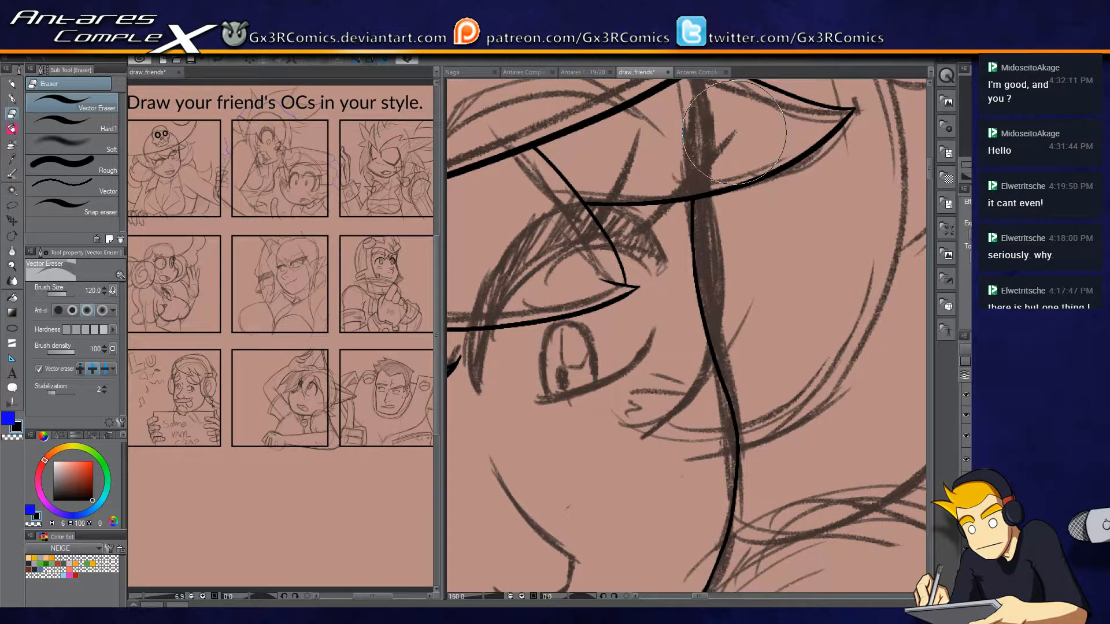
{"action": "key", "text": "p"}
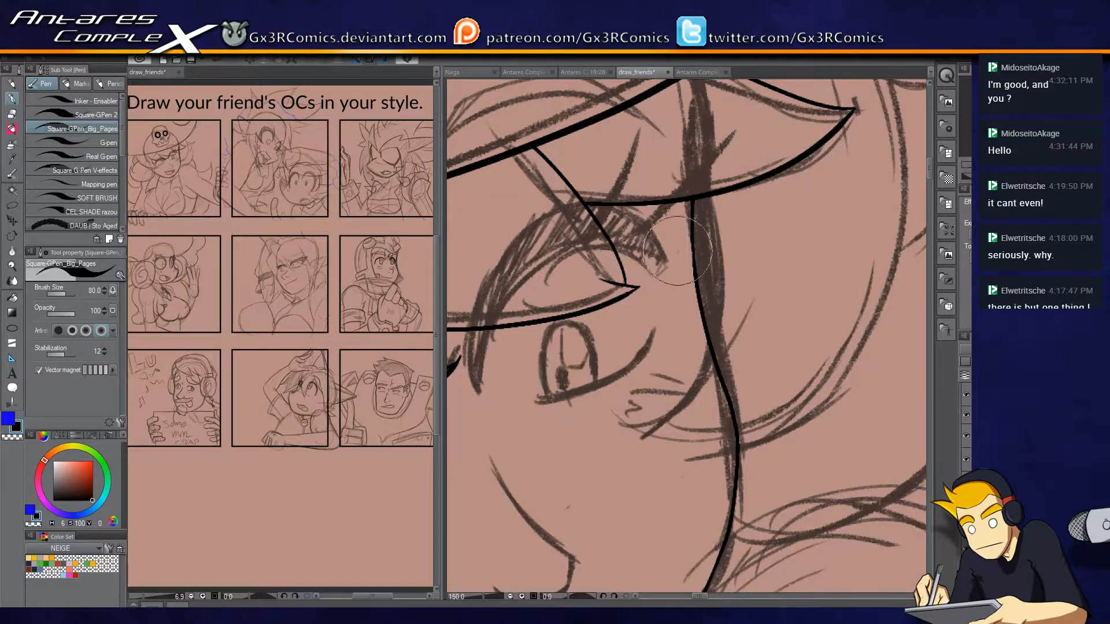
{"action": "left_click_drag", "start_coordinate": [691, 209], "coordinate": [699, 124]}
Ink the thick upper lash outline of the left eye and close its outer corner.
{"action": "left_click_drag", "start_coordinate": [668, 339], "coordinate": [746, 343]}
{"action": "key", "text": "ctrl+plus"}
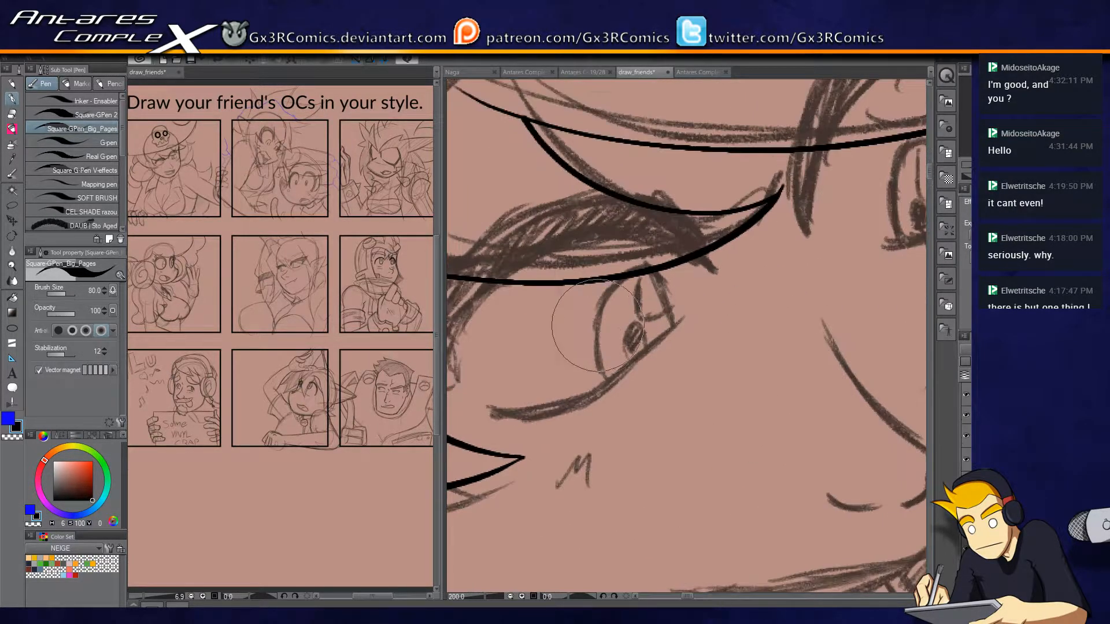
{"action": "left_click_drag", "start_coordinate": [582, 336], "coordinate": [730, 323]}
{"action": "mouse_move", "coordinate": [666, 248]}
{"action": "left_mouse_down"}
{"action": "mouse_move", "coordinate": [810, 227]}
{"action": "mouse_move", "coordinate": [850, 259]}
{"action": "left_mouse_up"}
{"action": "key", "text": "ctrl+z"}
{"action": "mouse_move", "coordinate": [607, 368]}
{"action": "left_mouse_down"}
{"action": "mouse_move", "coordinate": [621, 308]}
{"action": "mouse_move", "coordinate": [858, 264]}
{"action": "mouse_move", "coordinate": [734, 183]}
{"action": "mouse_move", "coordinate": [583, 373]}
{"action": "left_mouse_up"}
{"action": "key", "text": "ctrl+z"}
{"action": "mouse_move", "coordinate": [851, 256]}
{"action": "left_mouse_down"}
{"action": "mouse_move", "coordinate": [612, 238]}
{"action": "mouse_move", "coordinate": [607, 365]}
{"action": "left_mouse_up"}
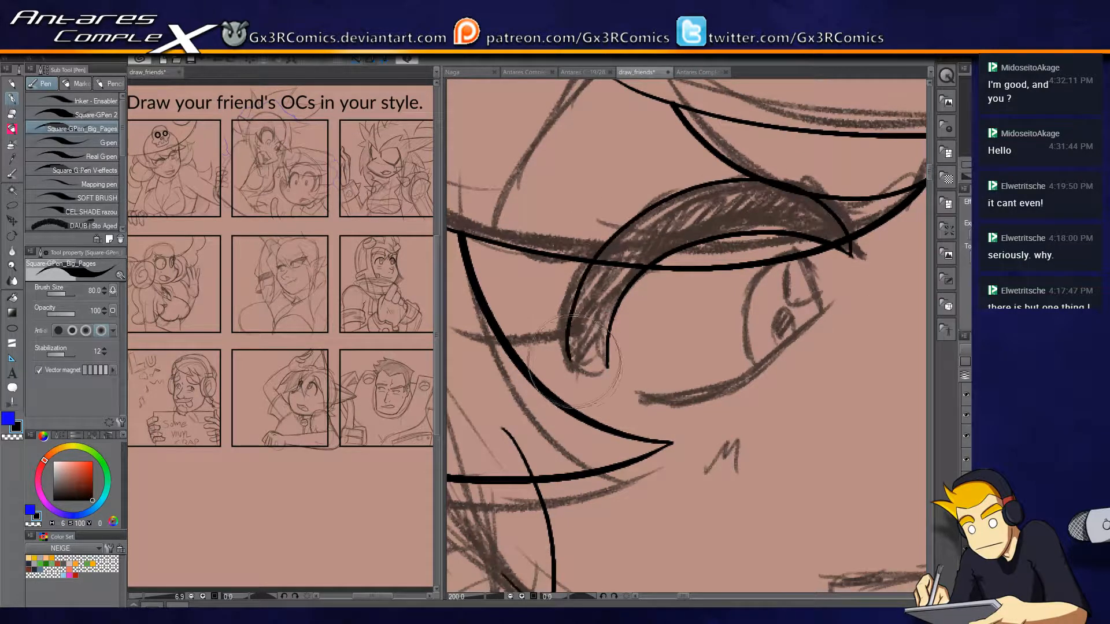
{"action": "key", "text": "e"}
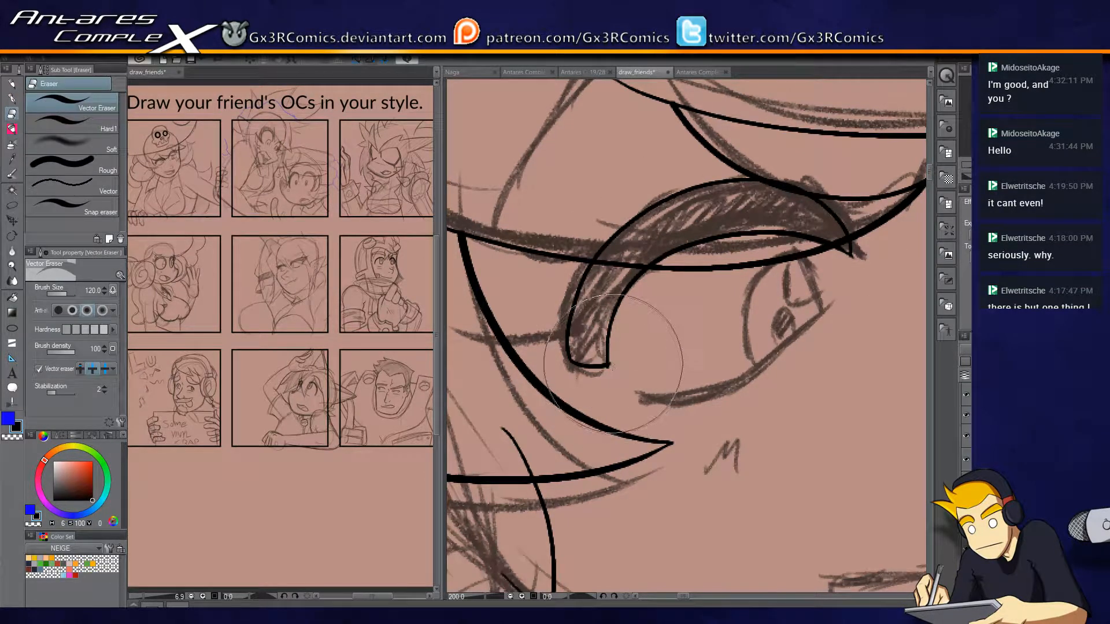
Ink the left eye's tapered lower lid, iris outline and pupil.
{"action": "key", "text": "p"}
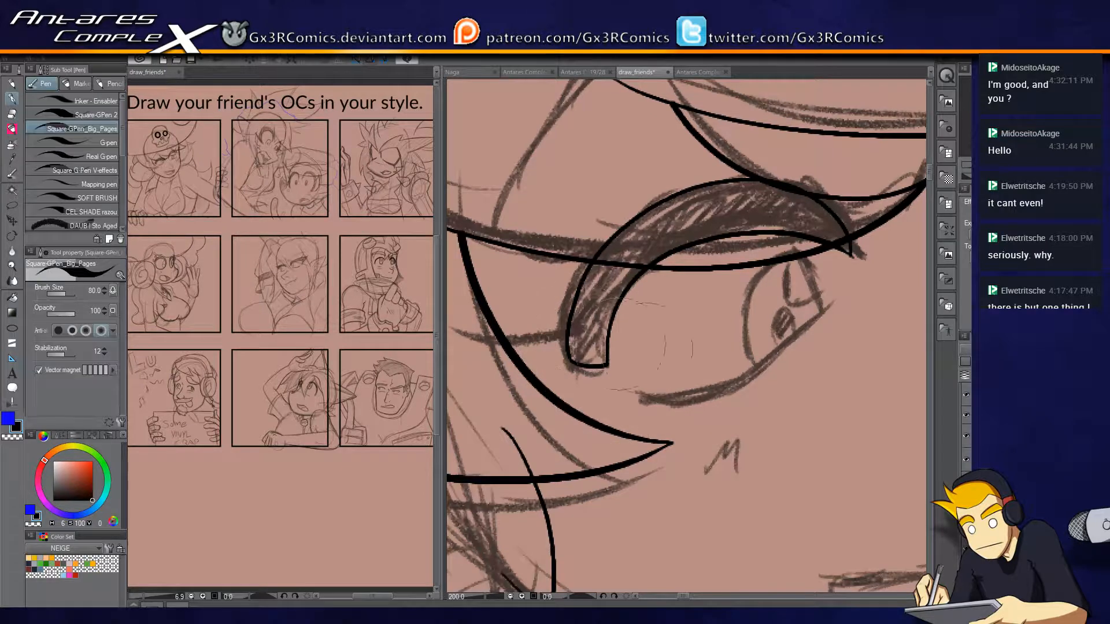
{"action": "left_click_drag", "start_coordinate": [639, 397], "coordinate": [839, 289]}
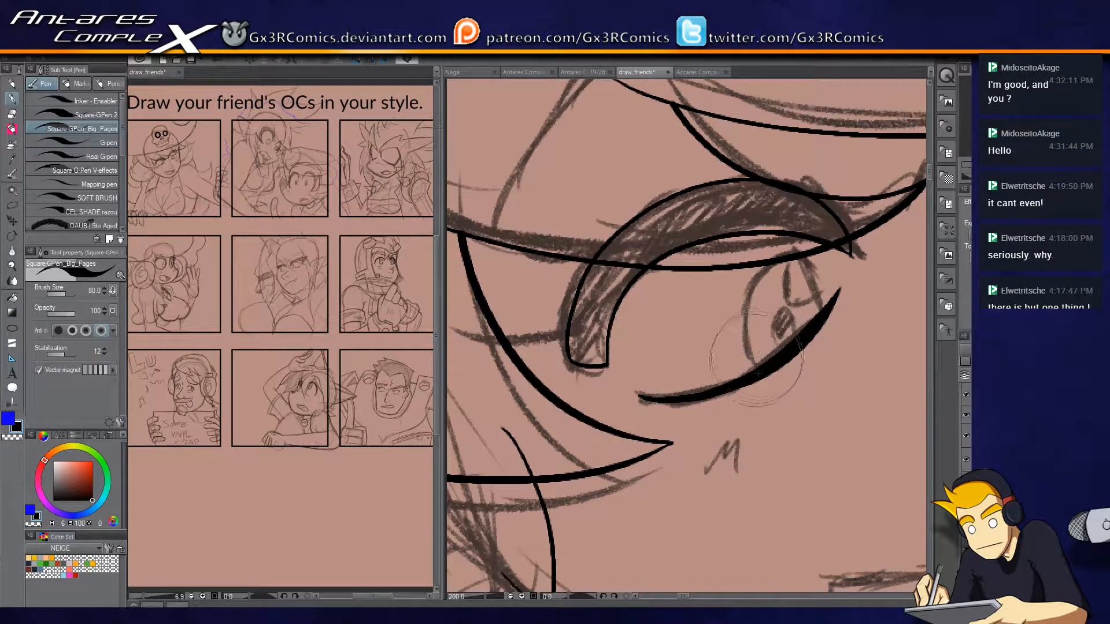
{"action": "mouse_move", "coordinate": [759, 374]}
{"action": "left_mouse_down"}
{"action": "mouse_move", "coordinate": [746, 286]}
{"action": "mouse_move", "coordinate": [783, 253]}
{"action": "mouse_move", "coordinate": [820, 301]}
{"action": "left_mouse_up"}
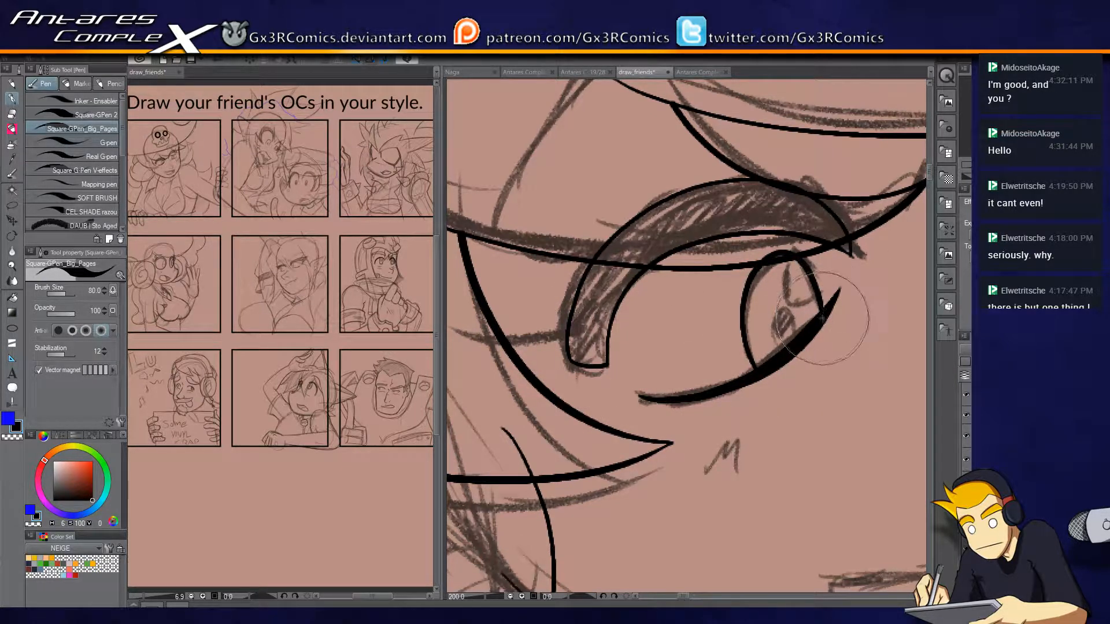
{"action": "left_click_drag", "start_coordinate": [774, 345], "coordinate": [797, 341]}
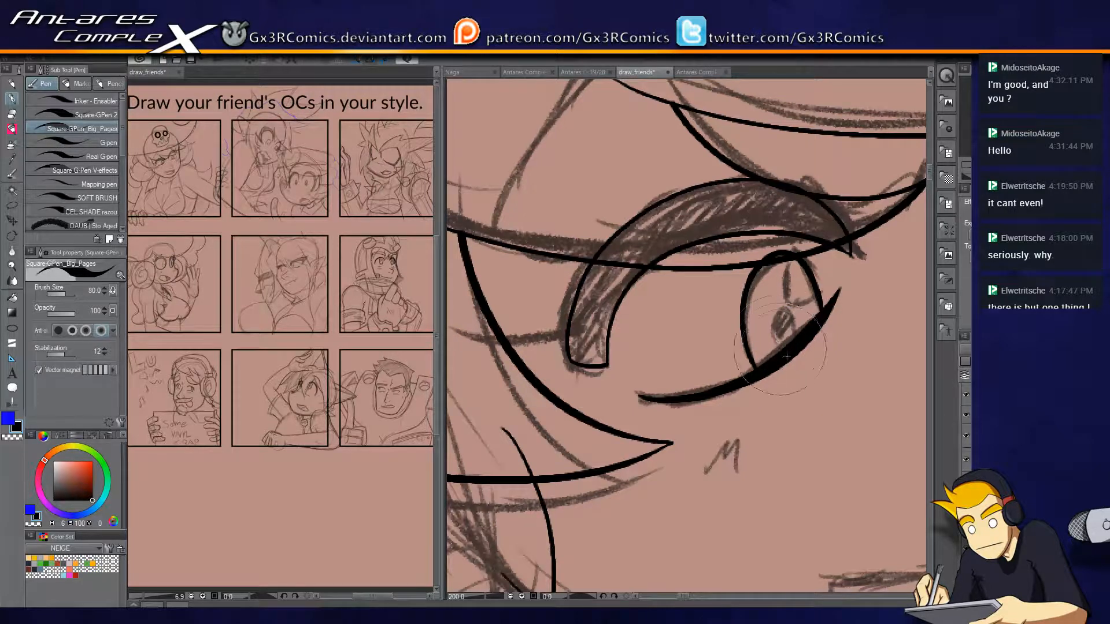
Ink the right eye's thick upper lash outline and its lower lid, redoing the first lash stroke.
{"action": "left_click_drag", "start_coordinate": [878, 339], "coordinate": [623, 374]}
{"action": "left_click_drag", "start_coordinate": [788, 355], "coordinate": [660, 450]}
{"action": "mouse_move", "coordinate": [640, 374]}
{"action": "left_mouse_down"}
{"action": "mouse_move", "coordinate": [772, 319]}
{"action": "mouse_move", "coordinate": [799, 266]}
{"action": "left_mouse_up"}
{"action": "key", "text": "ctrl+z"}
{"action": "mouse_move", "coordinate": [637, 371]}
{"action": "left_mouse_down"}
{"action": "mouse_move", "coordinate": [692, 361]}
{"action": "mouse_move", "coordinate": [774, 314]}
{"action": "mouse_move", "coordinate": [794, 264]}
{"action": "left_mouse_up"}
{"action": "left_click_drag", "start_coordinate": [700, 318], "coordinate": [733, 383]}
{"action": "mouse_move", "coordinate": [597, 430]}
{"action": "left_mouse_down"}
{"action": "mouse_move", "coordinate": [585, 344]}
{"action": "mouse_move", "coordinate": [670, 202]}
{"action": "mouse_move", "coordinate": [805, 193]}
{"action": "mouse_move", "coordinate": [844, 253]}
{"action": "mouse_move", "coordinate": [837, 231]}
{"action": "mouse_move", "coordinate": [843, 267]}
{"action": "mouse_move", "coordinate": [771, 236]}
{"action": "mouse_move", "coordinate": [629, 321]}
{"action": "mouse_move", "coordinate": [595, 428]}
{"action": "left_mouse_up"}
{"action": "key", "text": "e"}
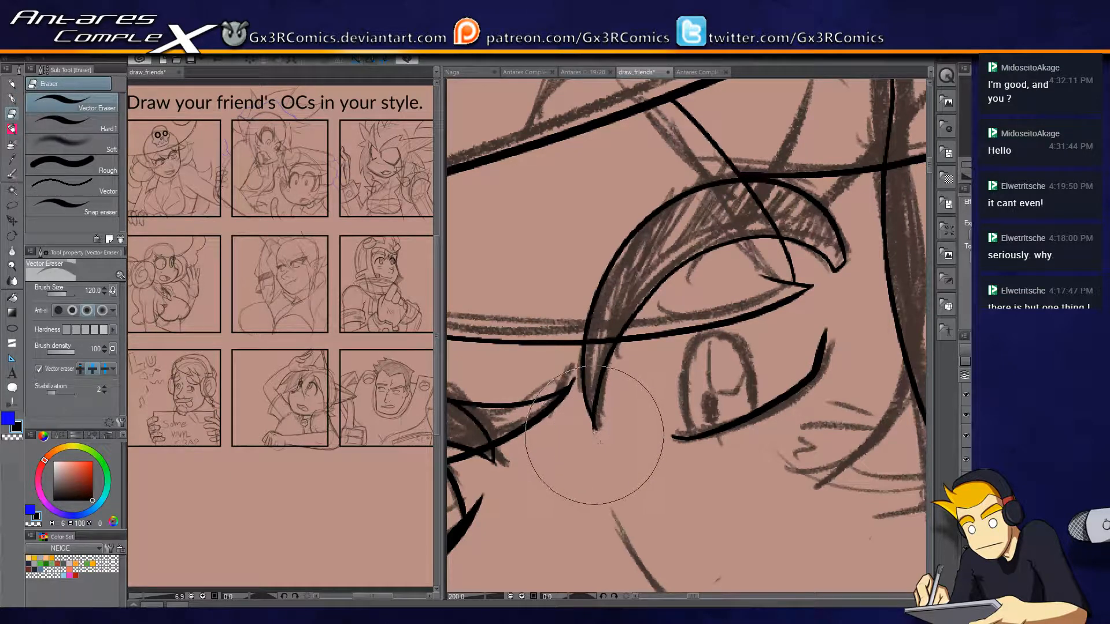
Ink the right eye's iris outline and the small oval pupil inside it.
{"action": "key", "text": "p"}
{"action": "mouse_move", "coordinate": [665, 436]}
{"action": "left_mouse_down"}
{"action": "mouse_move", "coordinate": [769, 246]}
{"action": "mouse_move", "coordinate": [813, 326]}
{"action": "left_mouse_up"}
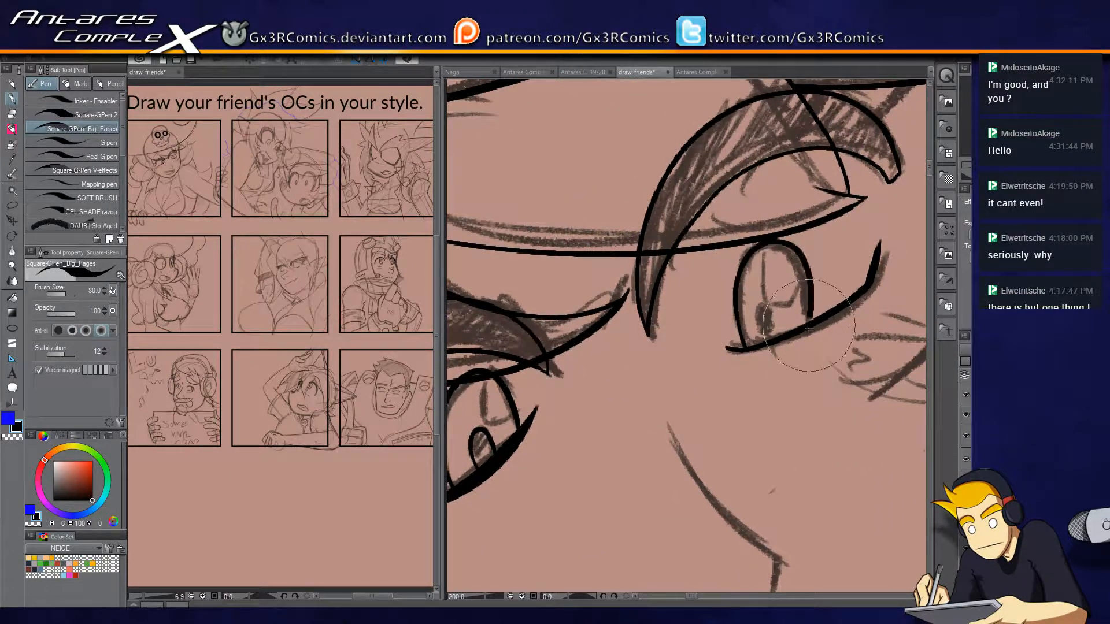
{"action": "key", "text": "e"}
{"action": "key", "text": "p"}
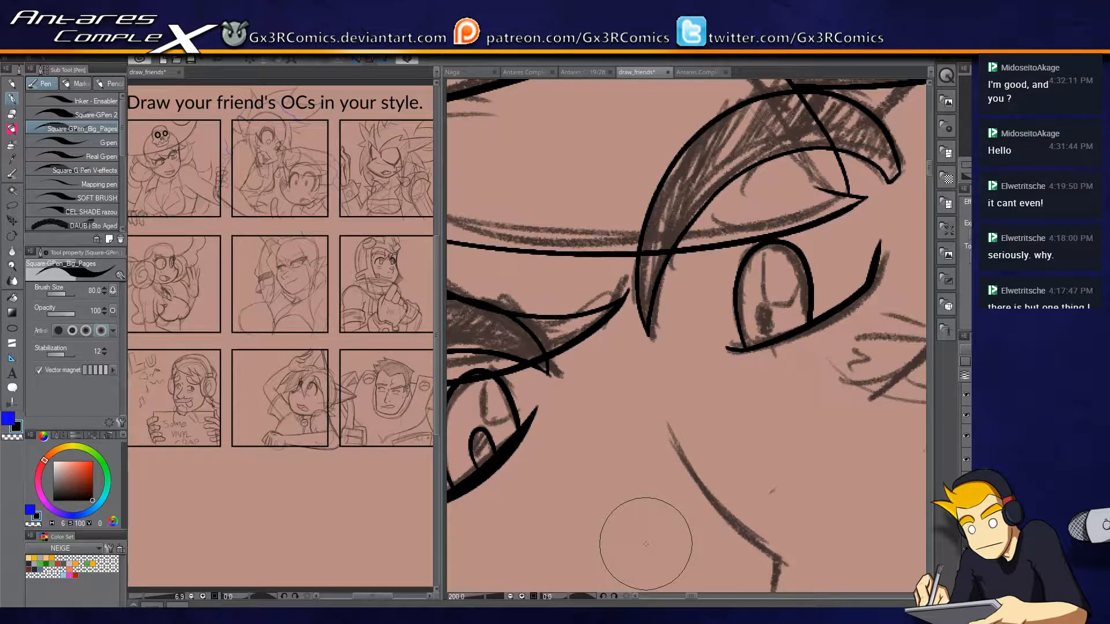
{"action": "mouse_move", "coordinate": [763, 310]}
{"action": "left_mouse_down"}
{"action": "mouse_move", "coordinate": [760, 336]}
{"action": "mouse_move", "coordinate": [768, 310]}
{"action": "left_mouse_up"}
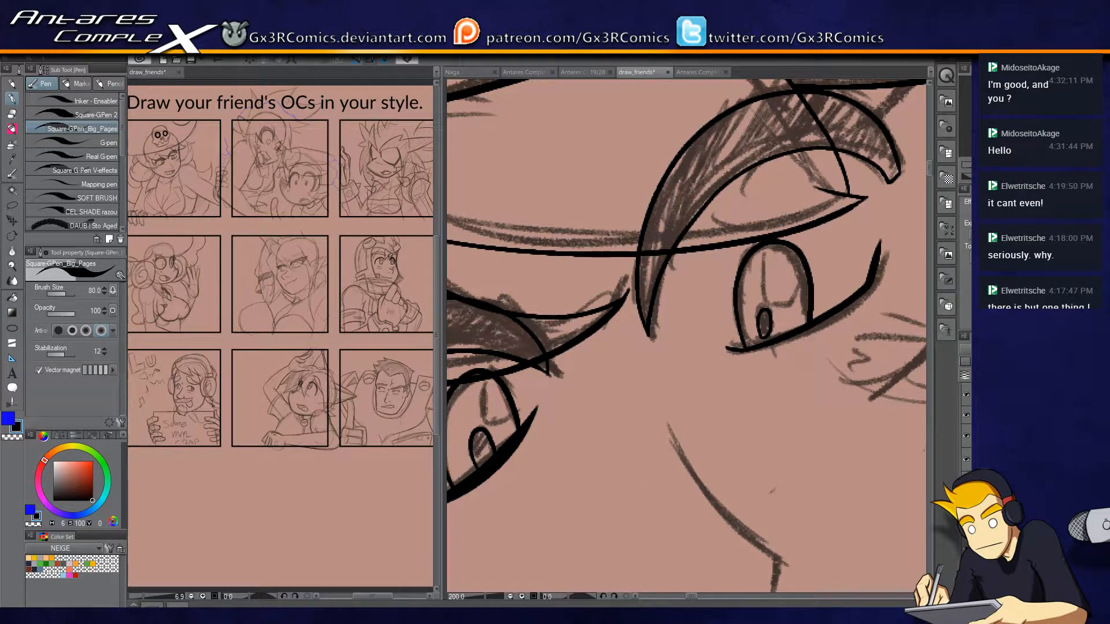
Ink the hair flick under the far side of the hat brim and the long hair curve sweeping around the cheek.
{"action": "left_click_drag", "start_coordinate": [678, 371], "coordinate": [794, 285]}
{"action": "left_click_drag", "start_coordinate": [698, 300], "coordinate": [660, 466]}
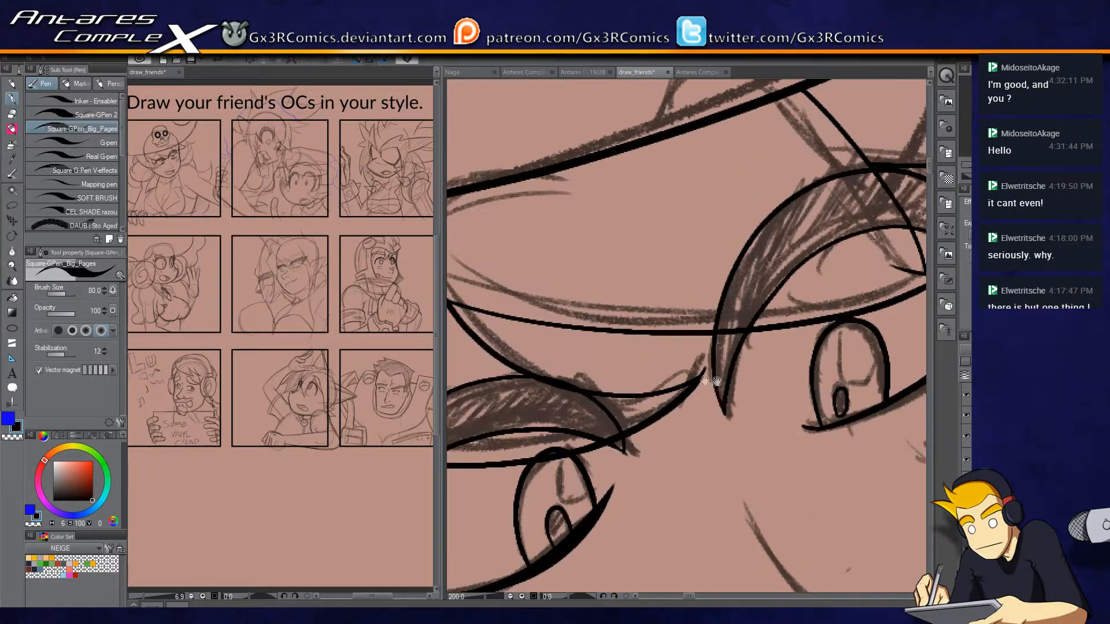
{"action": "scroll", "coordinate": [722, 304], "scroll_direction": "down", "scroll_amount": 4}
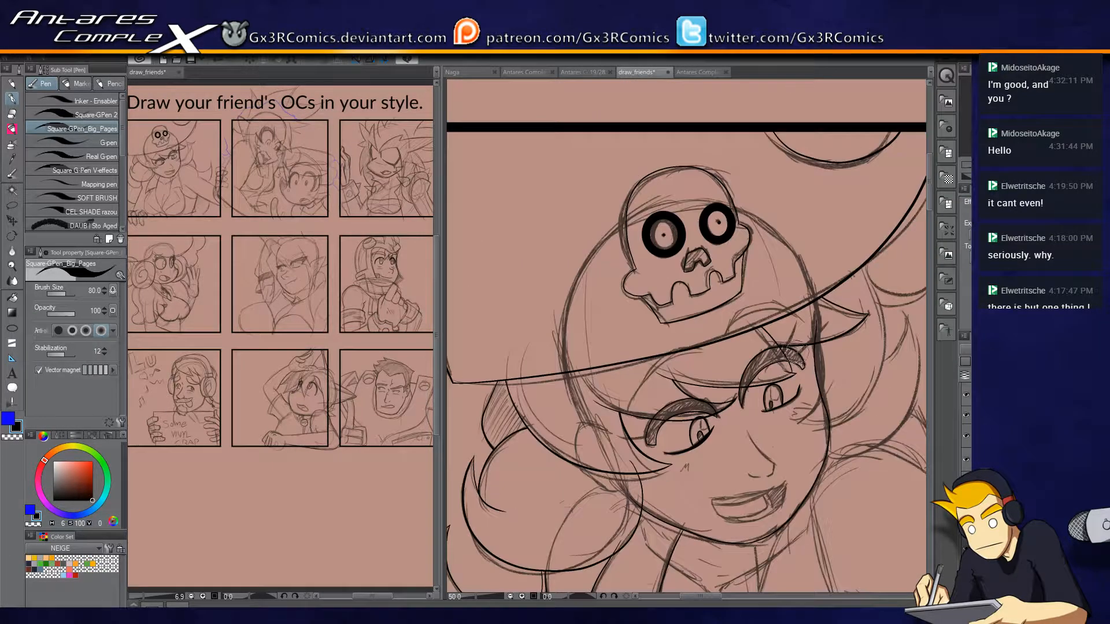
{"action": "scroll", "coordinate": [698, 379], "scroll_direction": "up", "scroll_amount": 3}
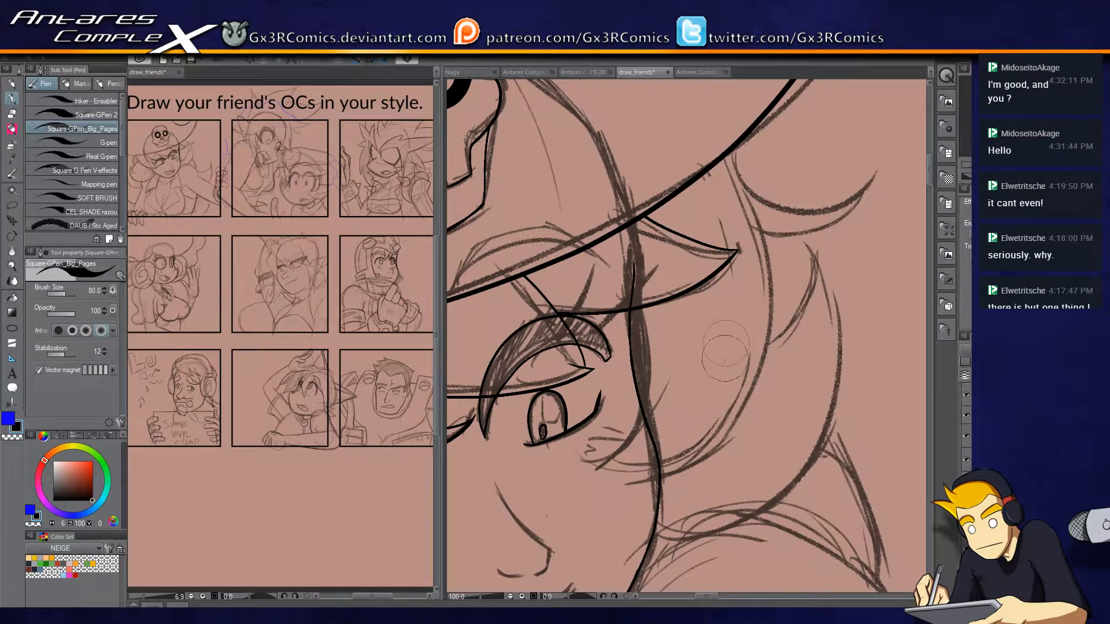
{"action": "mouse_move", "coordinate": [688, 126]}
{"action": "left_mouse_down"}
{"action": "mouse_move", "coordinate": [728, 228]}
{"action": "mouse_move", "coordinate": [833, 173]}
{"action": "mouse_move", "coordinate": [827, 217]}
{"action": "mouse_move", "coordinate": [713, 249]}
{"action": "mouse_move", "coordinate": [730, 267]}
{"action": "mouse_move", "coordinate": [677, 450]}
{"action": "mouse_move", "coordinate": [558, 501]}
{"action": "left_mouse_up"}
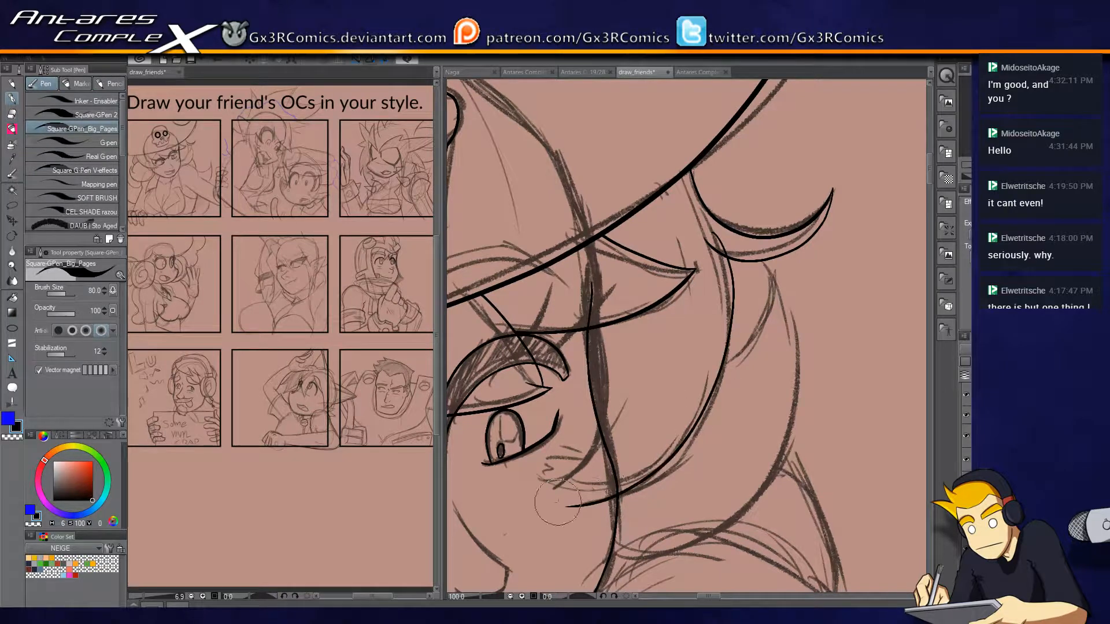
Ink the pointed tip and inner edge of the hair lock curling over the cheek, trimming its overlap with the face outline.
{"action": "left_click_drag", "start_coordinate": [683, 417], "coordinate": [722, 320]}
{"action": "key", "text": "ctrl+z"}
{"action": "mouse_move", "coordinate": [747, 136]}
{"action": "left_mouse_down"}
{"action": "mouse_move", "coordinate": [756, 307]}
{"action": "mouse_move", "coordinate": [641, 405]}
{"action": "mouse_move", "coordinate": [605, 363]}
{"action": "mouse_move", "coordinate": [649, 289]}
{"action": "left_mouse_up"}
{"action": "key", "text": "e"}
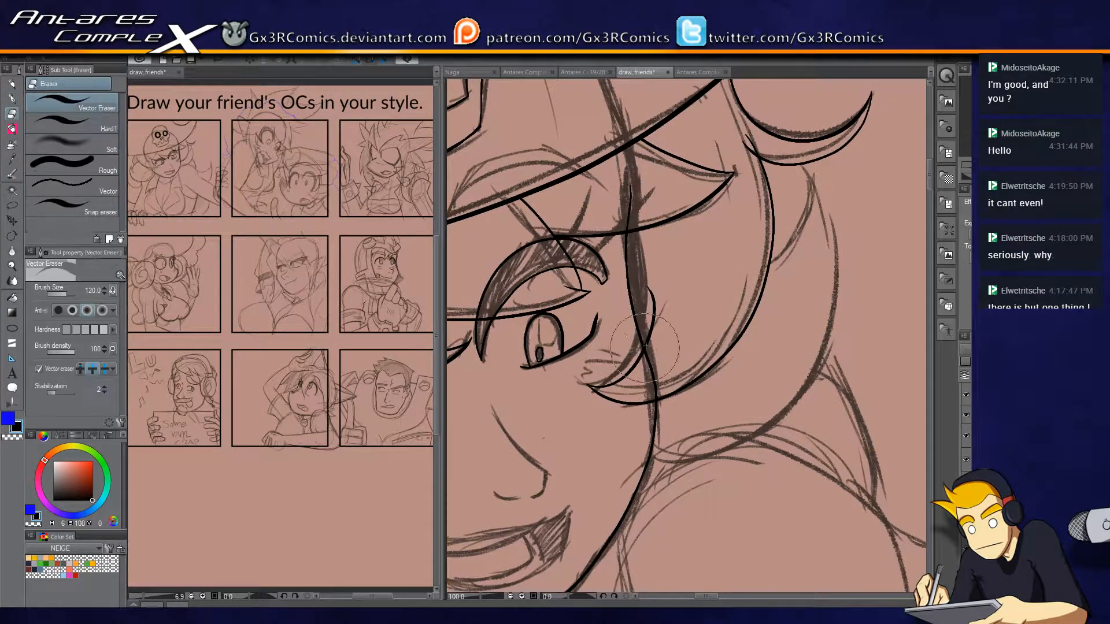
{"action": "left_click", "coordinate": [645, 380]}
{"action": "key", "text": "p"}
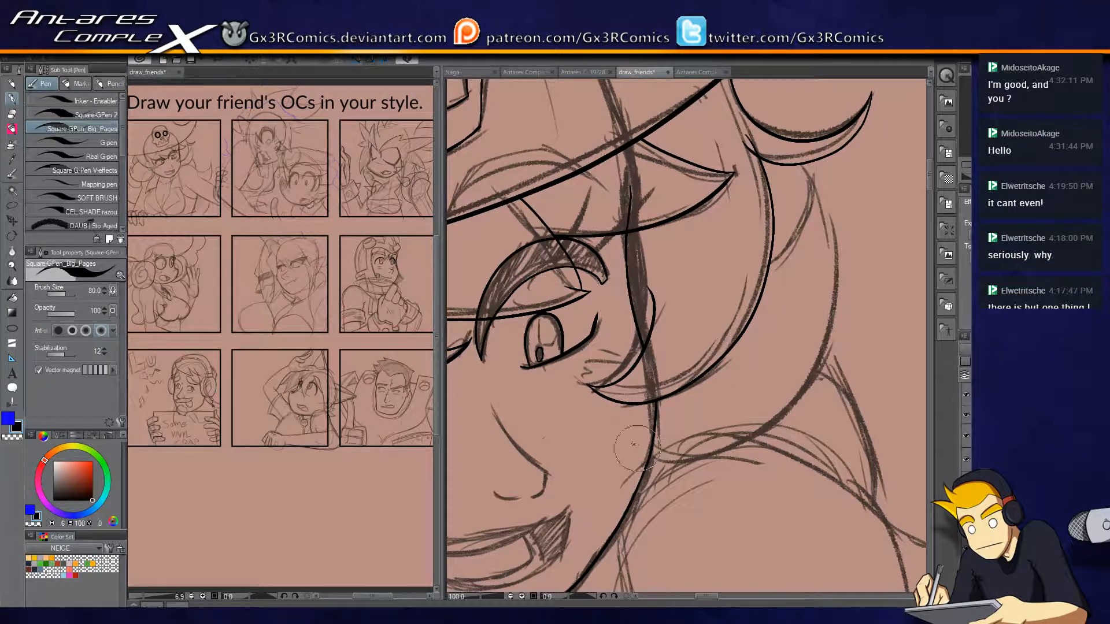
Ink the outer hair curl behind the cheek with its inner edge, trimming the ends that cross the face and neighbouring hair lines.
{"action": "mouse_move", "coordinate": [635, 444]}
{"action": "left_mouse_down"}
{"action": "mouse_move", "coordinate": [797, 410]}
{"action": "mouse_move", "coordinate": [830, 204]}
{"action": "left_mouse_up"}
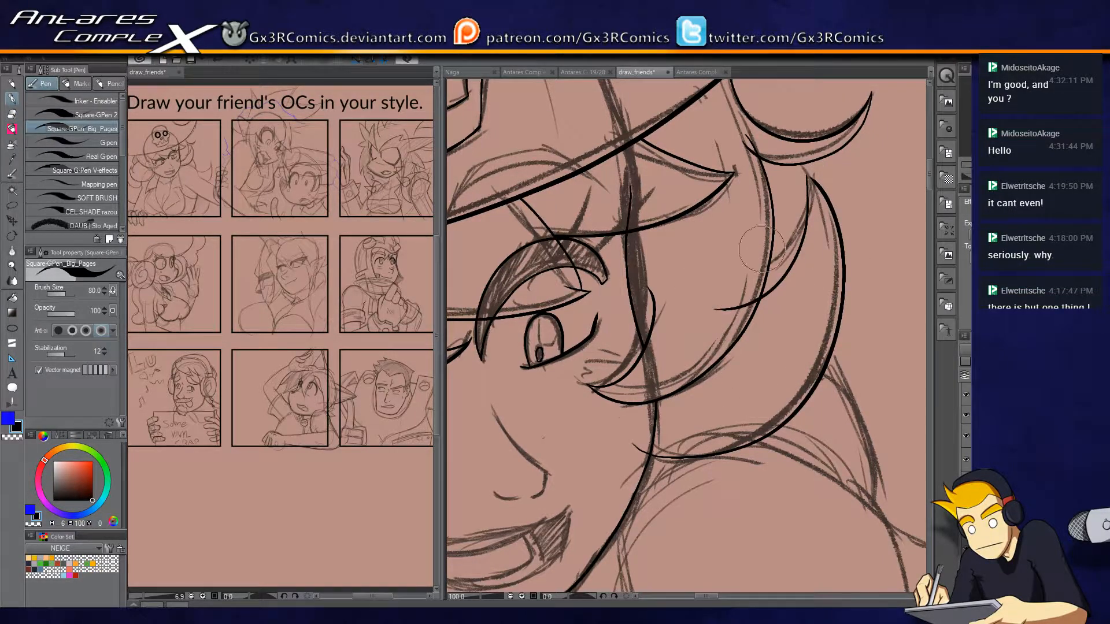
{"action": "key", "text": "e"}
{"action": "left_click_drag", "start_coordinate": [634, 442], "coordinate": [640, 453]}
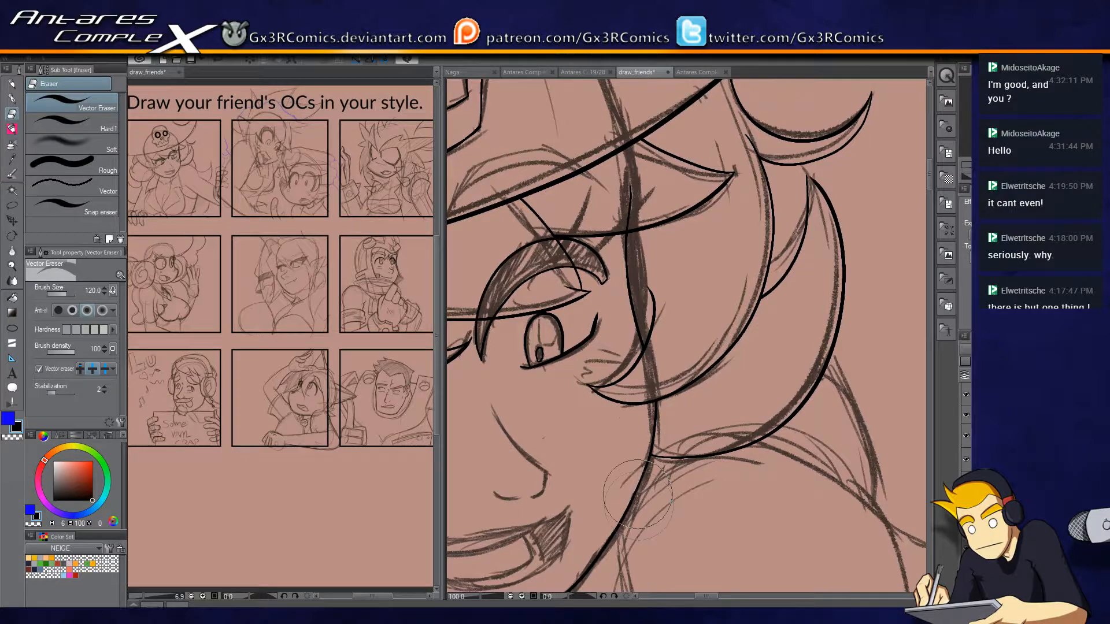
Ink the nose's bridge, tip and nostril curve, redrawing the bridge stroke until it follows the sketch cleanly.
{"action": "key", "text": "p"}
{"action": "left_click_drag", "start_coordinate": [619, 502], "coordinate": [782, 310]}
{"action": "key", "text": "ctrl+plus"}
{"action": "left_click_drag", "start_coordinate": [634, 193], "coordinate": [757, 299]}
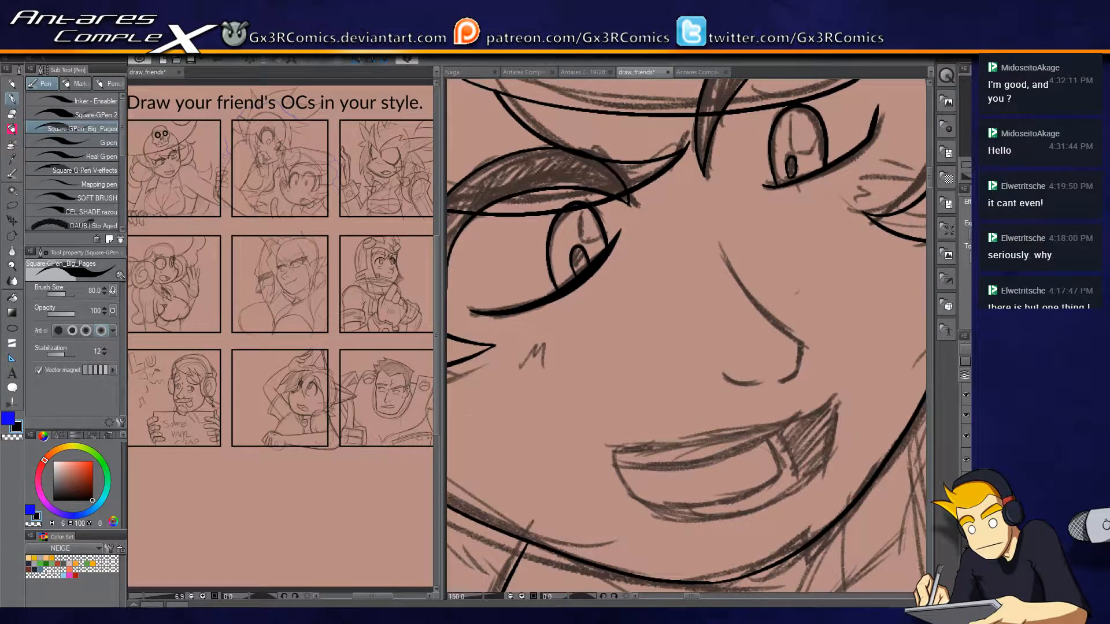
{"action": "mouse_move", "coordinate": [721, 244]}
{"action": "left_mouse_down"}
{"action": "mouse_move", "coordinate": [729, 277]}
{"action": "mouse_move", "coordinate": [795, 349]}
{"action": "left_mouse_up"}
{"action": "key", "text": "ctrl+z"}
{"action": "mouse_move", "coordinate": [721, 245]}
{"action": "left_mouse_down"}
{"action": "mouse_move", "coordinate": [743, 291]}
{"action": "mouse_move", "coordinate": [806, 353]}
{"action": "left_mouse_up"}
{"action": "key", "text": "ctrl+z"}
{"action": "mouse_move", "coordinate": [724, 245]}
{"action": "left_mouse_down"}
{"action": "mouse_move", "coordinate": [753, 294]}
{"action": "mouse_move", "coordinate": [807, 341]}
{"action": "left_mouse_up"}
{"action": "key", "text": "ctrl+z"}
{"action": "left_click_drag", "start_coordinate": [721, 244], "coordinate": [803, 343]}
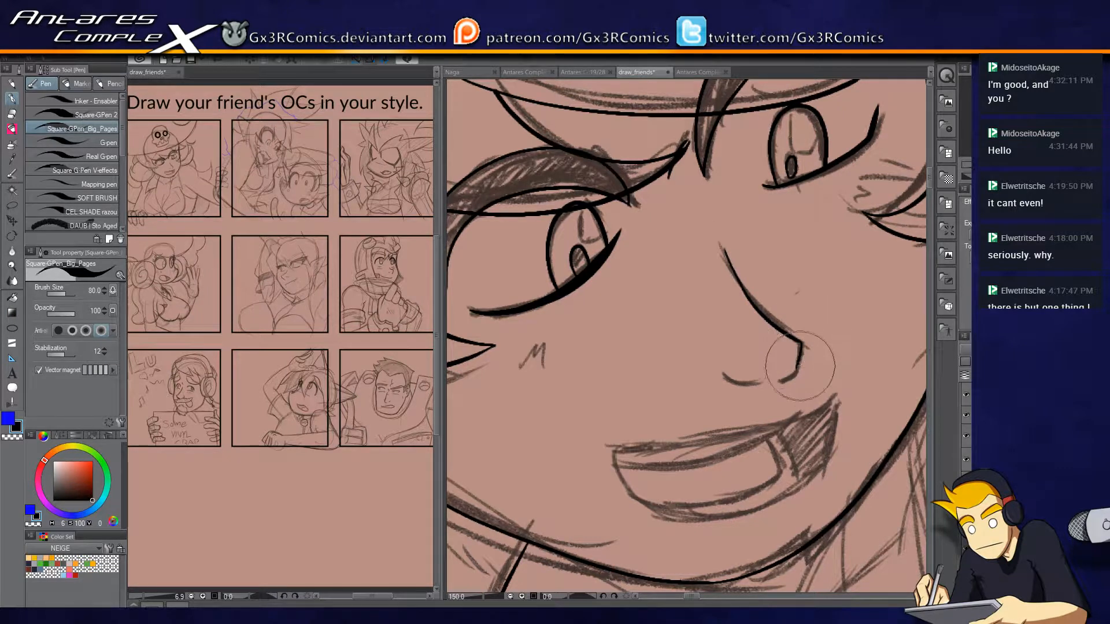
{"action": "left_click_drag", "start_coordinate": [724, 374], "coordinate": [755, 384]}
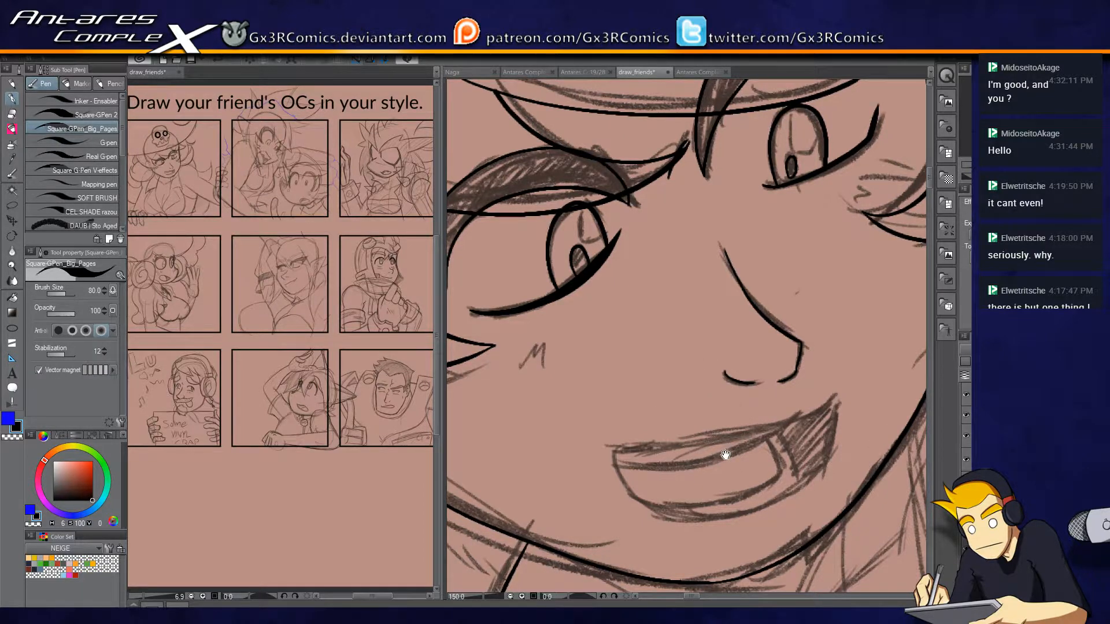
Ink the open mouth's outline with its upper lip line, lower curve and angled corner, redoing the first upper stroke.
{"action": "left_click_drag", "start_coordinate": [726, 457], "coordinate": [704, 358]}
{"action": "mouse_move", "coordinate": [591, 354]}
{"action": "left_mouse_down"}
{"action": "mouse_move", "coordinate": [694, 336]}
{"action": "mouse_move", "coordinate": [815, 298]}
{"action": "left_mouse_up"}
{"action": "key", "text": "ctrl+z"}
{"action": "mouse_move", "coordinate": [594, 373]}
{"action": "left_mouse_down"}
{"action": "mouse_move", "coordinate": [600, 351]}
{"action": "mouse_move", "coordinate": [757, 328]}
{"action": "mouse_move", "coordinate": [817, 297]}
{"action": "left_mouse_up"}
{"action": "mouse_move", "coordinate": [595, 370]}
{"action": "left_mouse_down"}
{"action": "mouse_move", "coordinate": [632, 415]}
{"action": "mouse_move", "coordinate": [755, 411]}
{"action": "mouse_move", "coordinate": [818, 334]}
{"action": "left_mouse_up"}
{"action": "left_click_drag", "start_coordinate": [800, 376], "coordinate": [816, 299]}
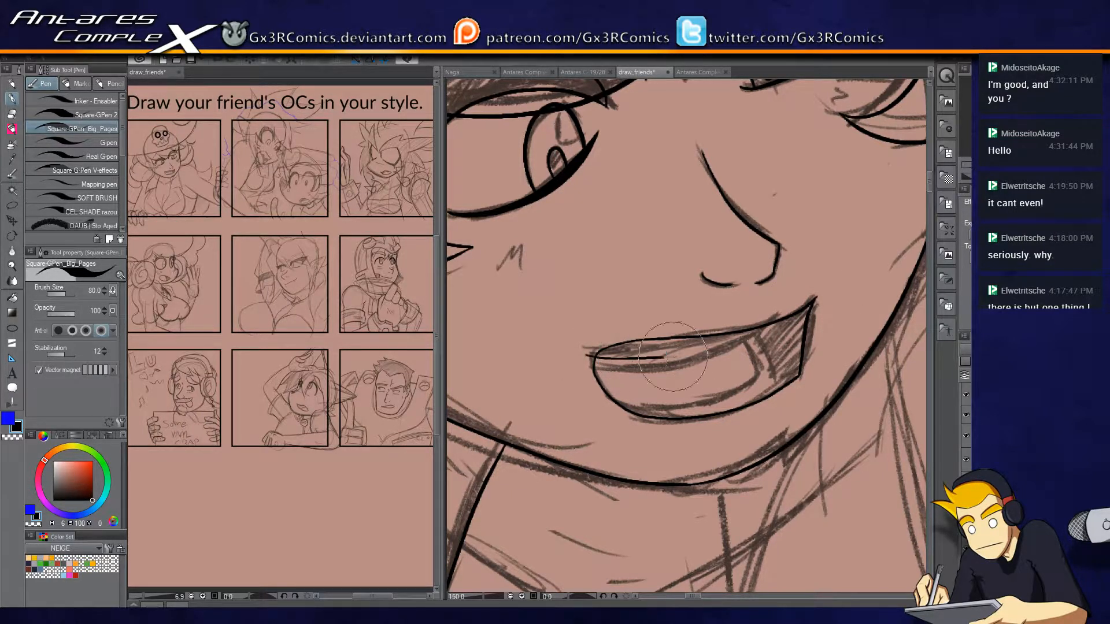
Ink the teeth edges and inner corner lines inside the open mouth, trimming the overshooting ends.
{"action": "key", "text": "e"}
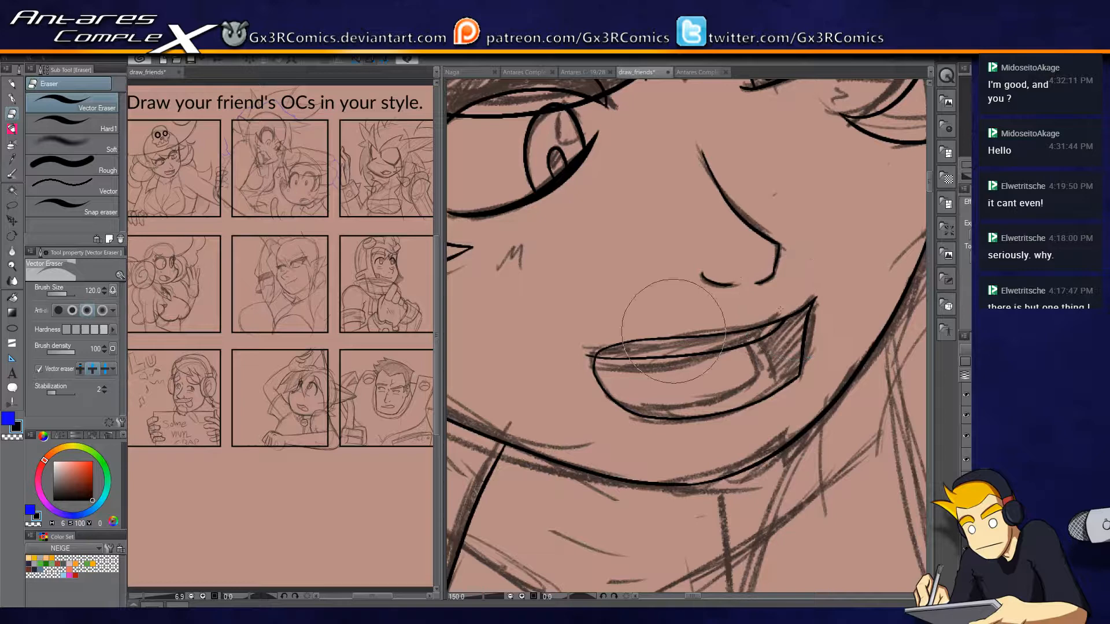
{"action": "key", "text": "p"}
{"action": "mouse_move", "coordinate": [629, 411]}
{"action": "left_mouse_down"}
{"action": "mouse_move", "coordinate": [763, 380]}
{"action": "mouse_move", "coordinate": [749, 347]}
{"action": "mouse_move", "coordinate": [780, 401]}
{"action": "left_mouse_up"}
{"action": "key", "text": "e"}
{"action": "left_click", "coordinate": [780, 397]}
{"action": "key", "text": "p"}
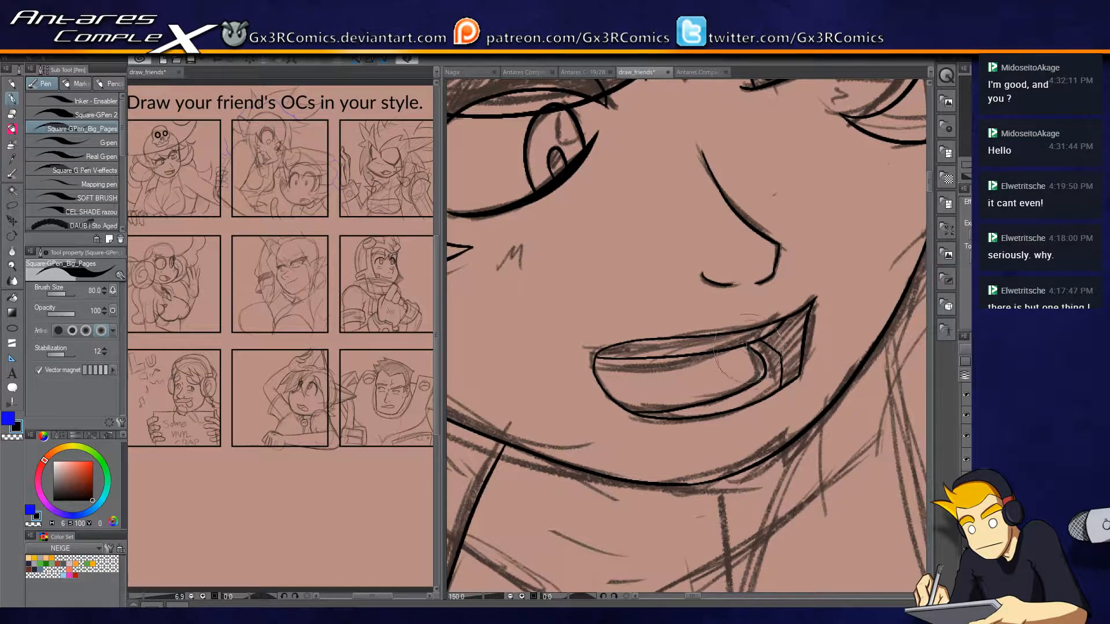
Ink the small zigzag blush marks on both cheeks below the eyes.
{"action": "mouse_move", "coordinate": [723, 375]}
{"action": "left_mouse_down"}
{"action": "mouse_move", "coordinate": [674, 439]}
{"action": "mouse_move", "coordinate": [844, 416]}
{"action": "left_mouse_up"}
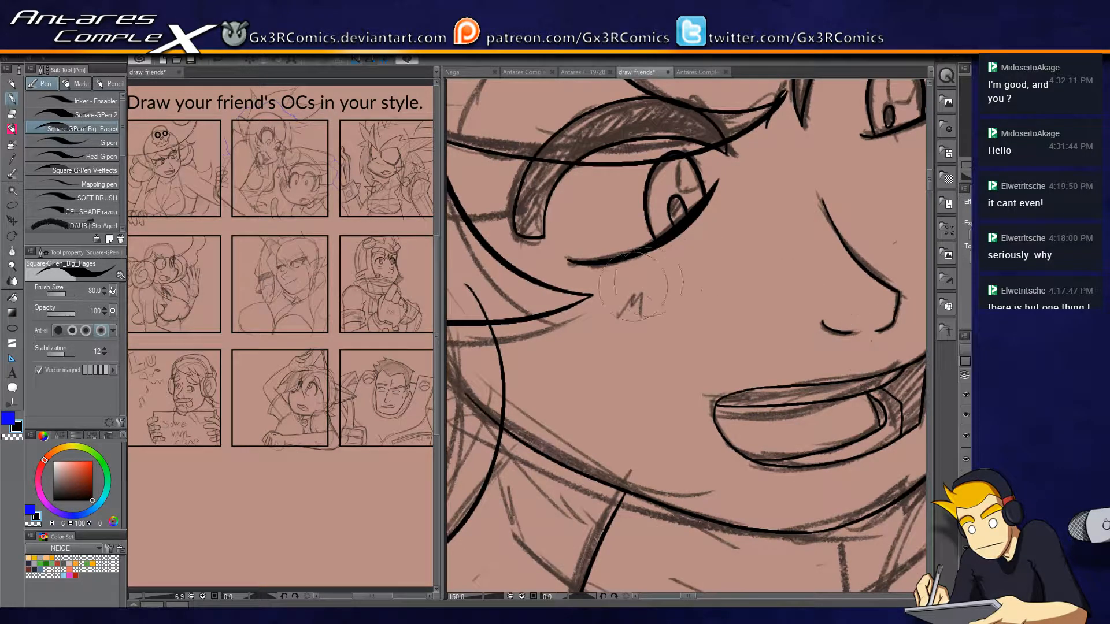
{"action": "mouse_move", "coordinate": [616, 317]}
{"action": "left_mouse_down"}
{"action": "mouse_move", "coordinate": [636, 286]}
{"action": "mouse_move", "coordinate": [649, 314]}
{"action": "left_mouse_up"}
{"action": "left_click_drag", "start_coordinate": [834, 167], "coordinate": [655, 299]}
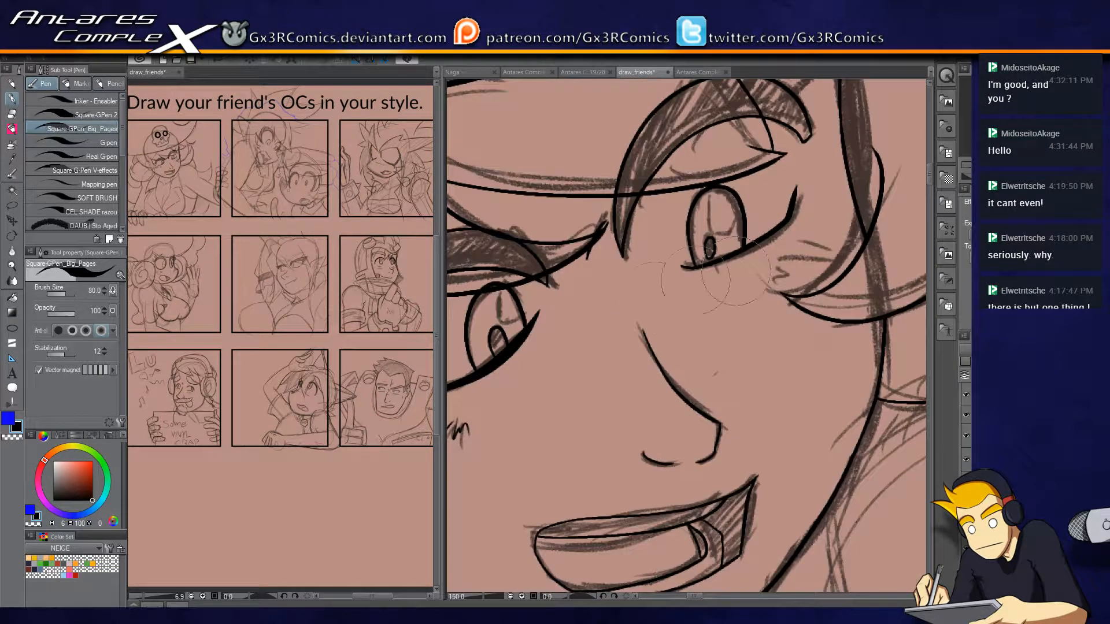
{"action": "left_click_drag", "start_coordinate": [778, 261], "coordinate": [831, 250]}
Ink short detail ticks around the pupils inside both irises.
{"action": "left_click_drag", "start_coordinate": [733, 252], "coordinate": [855, 220]}
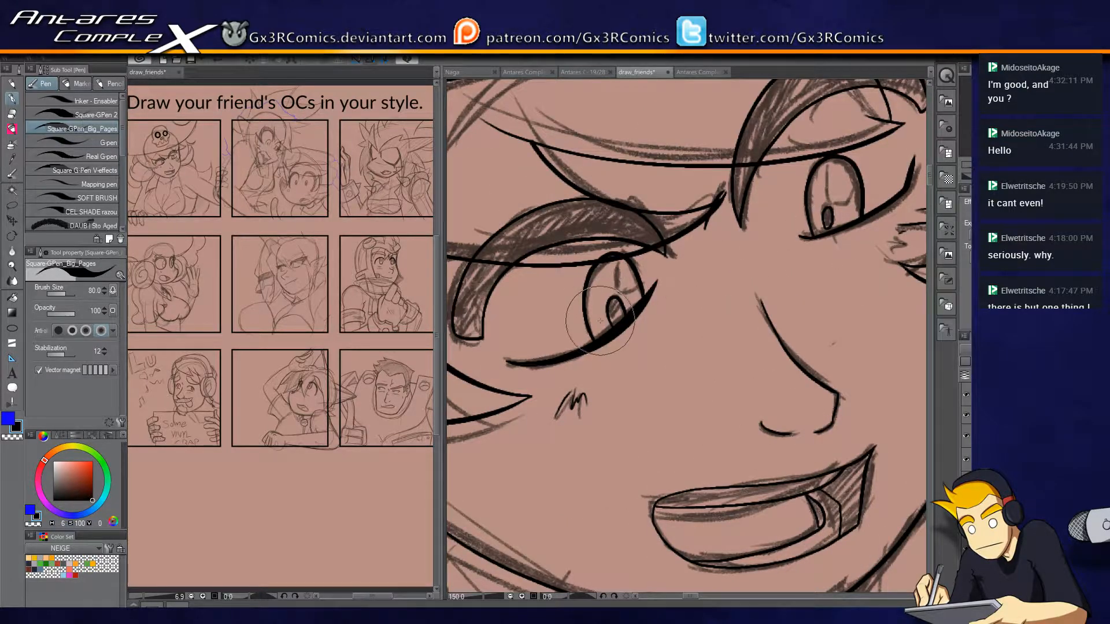
{"action": "left_click_drag", "start_coordinate": [595, 302], "coordinate": [600, 310]}
{"action": "left_click_drag", "start_coordinate": [598, 316], "coordinate": [603, 324]}
{"action": "left_click_drag", "start_coordinate": [842, 203], "coordinate": [849, 209]}
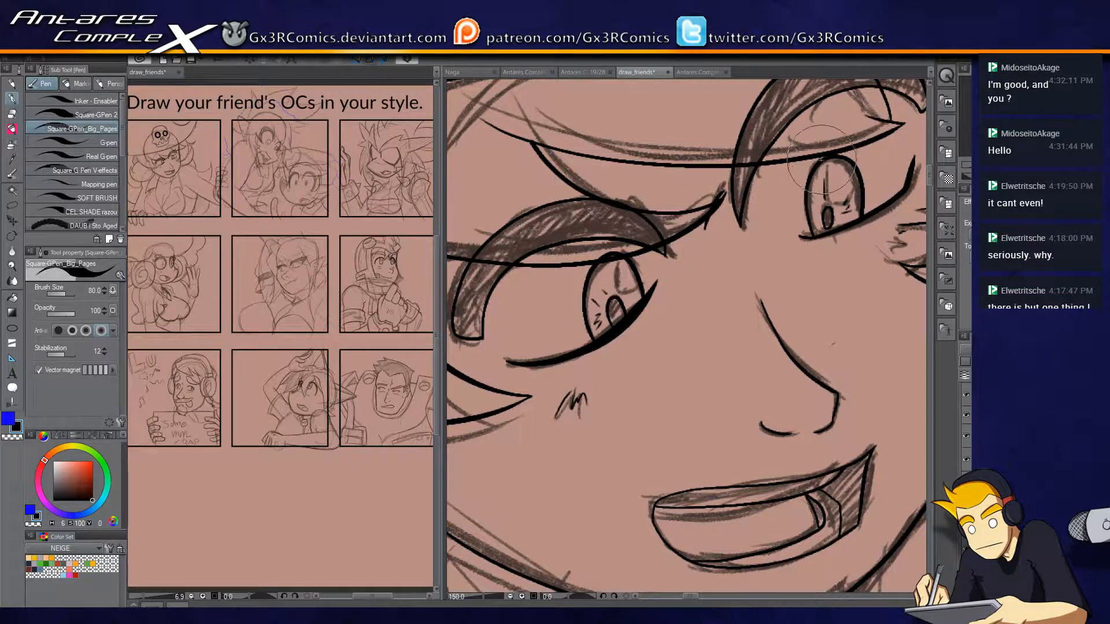
Ink two tapered lashes flicking upward from the right eye's thick upper lash.
{"action": "left_click_drag", "start_coordinate": [777, 298], "coordinate": [682, 347]}
{"action": "scroll", "coordinate": [684, 364], "scroll_direction": "down", "scroll_amount": 3}
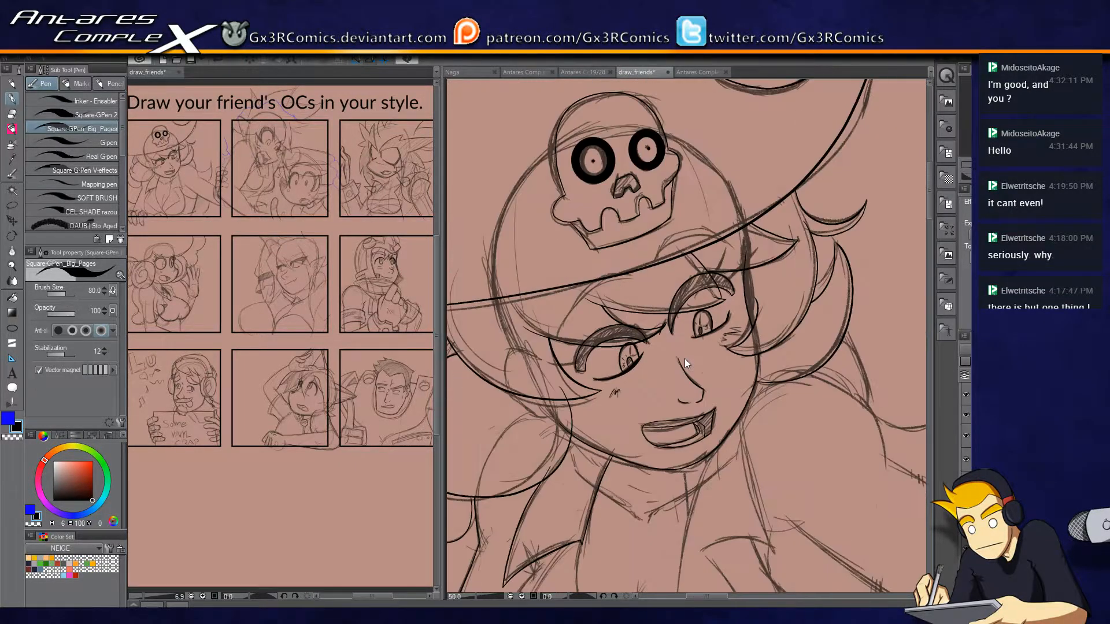
{"action": "scroll", "coordinate": [712, 305], "scroll_direction": "up", "scroll_amount": 3}
{"action": "left_click_drag", "start_coordinate": [701, 243], "coordinate": [755, 137]}
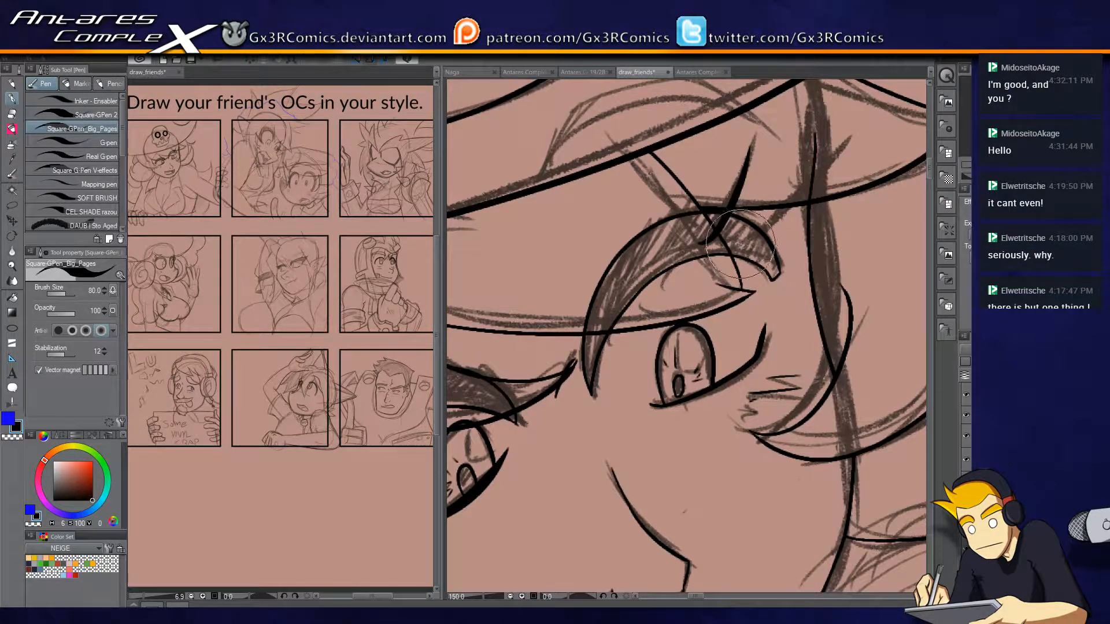
{"action": "left_click_drag", "start_coordinate": [746, 249], "coordinate": [812, 148]}
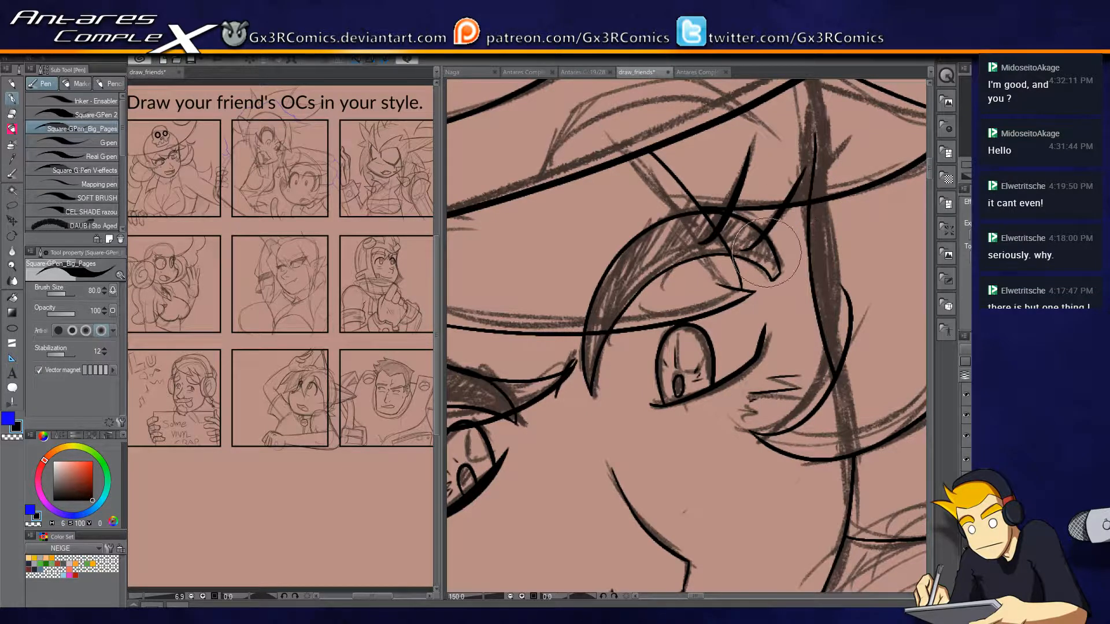
Ink two tapered lashes sweeping outward from the left eye's outer corner, redoing the lower one.
{"action": "left_click_drag", "start_coordinate": [688, 279], "coordinate": [945, 148]}
{"action": "left_click_drag", "start_coordinate": [581, 347], "coordinate": [487, 351]}
{"action": "key", "text": "ctrl+z"}
{"action": "left_click_drag", "start_coordinate": [579, 348], "coordinate": [499, 363]}
{"action": "left_click_drag", "start_coordinate": [591, 314], "coordinate": [500, 309]}
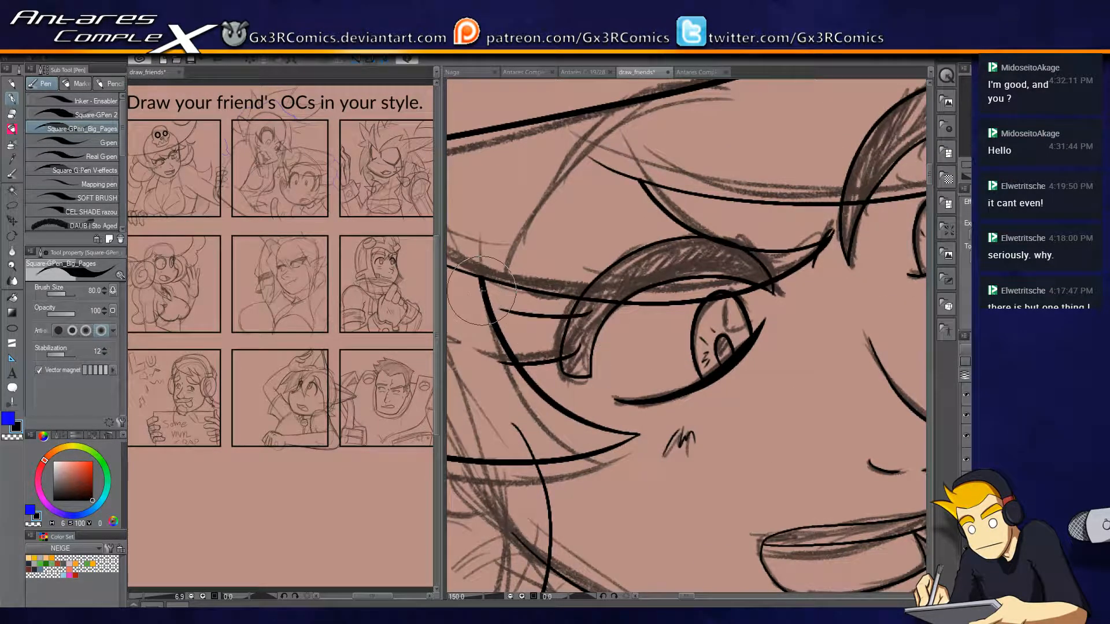
Ink the two collarbone strokes at the base of the neck and the short neck line under the chin.
{"action": "left_click_drag", "start_coordinate": [599, 277], "coordinate": [654, 360]}
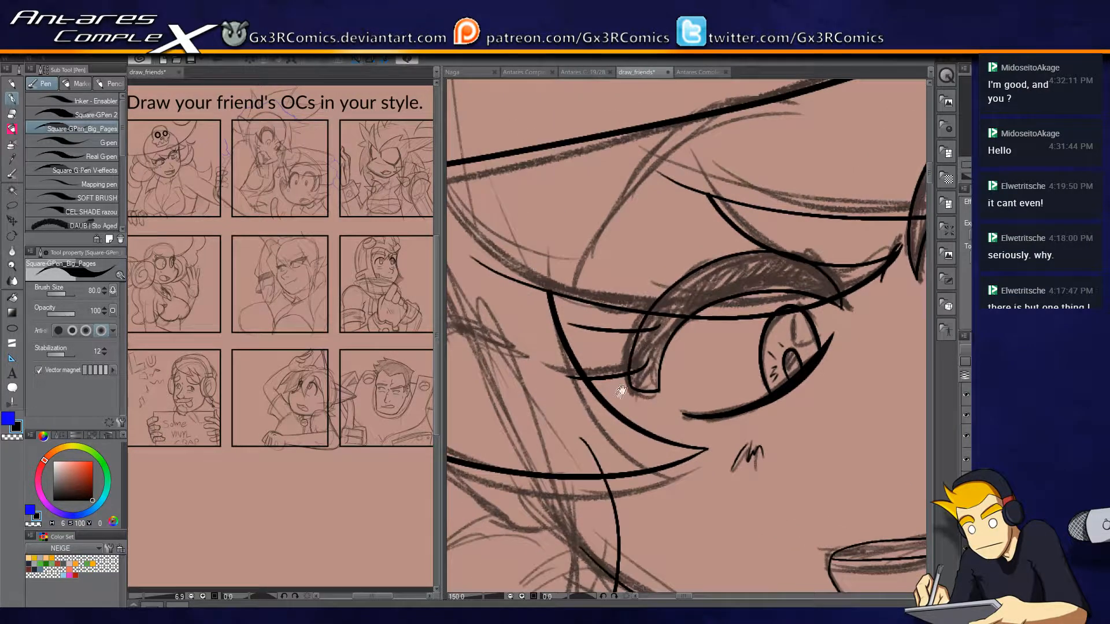
{"action": "left_click_drag", "start_coordinate": [611, 414], "coordinate": [654, 328]}
{"action": "left_click_drag", "start_coordinate": [744, 353], "coordinate": [652, 341]}
{"action": "left_click_drag", "start_coordinate": [697, 392], "coordinate": [572, 385]}
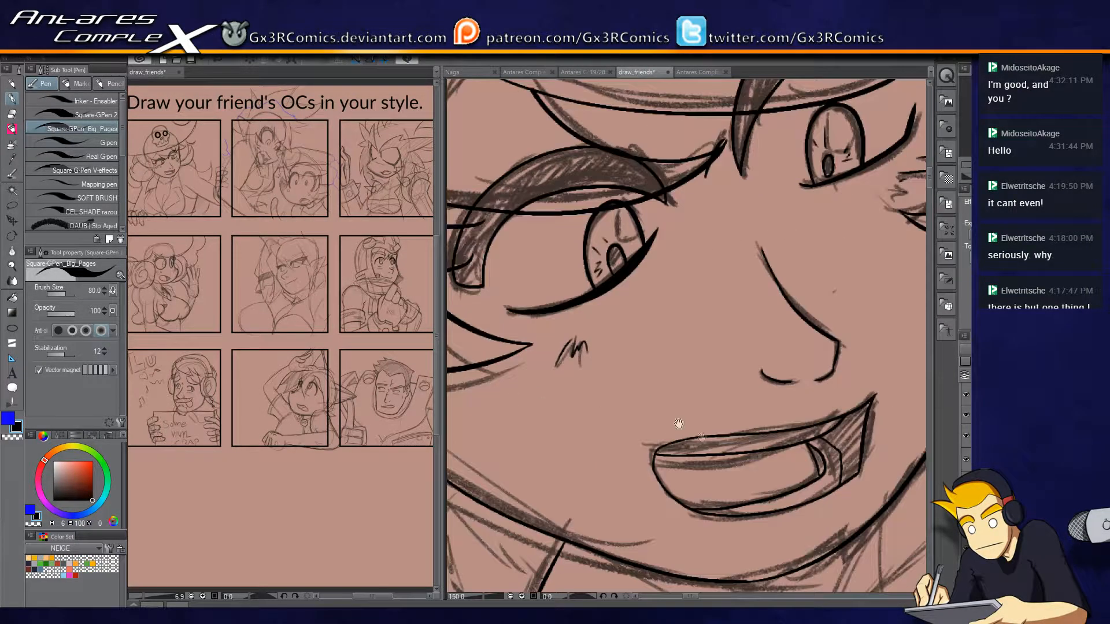
{"action": "left_click_drag", "start_coordinate": [678, 424], "coordinate": [787, 299]}
{"action": "mouse_move", "coordinate": [802, 413]}
{"action": "left_mouse_down"}
{"action": "mouse_move", "coordinate": [727, 284]}
{"action": "mouse_move", "coordinate": [725, 261]}
{"action": "left_mouse_up"}
{"action": "mouse_move", "coordinate": [656, 427]}
{"action": "left_mouse_down"}
{"action": "mouse_move", "coordinate": [665, 403]}
{"action": "mouse_move", "coordinate": [753, 342]}
{"action": "left_mouse_up"}
{"action": "left_click_drag", "start_coordinate": [623, 417], "coordinate": [509, 337]}
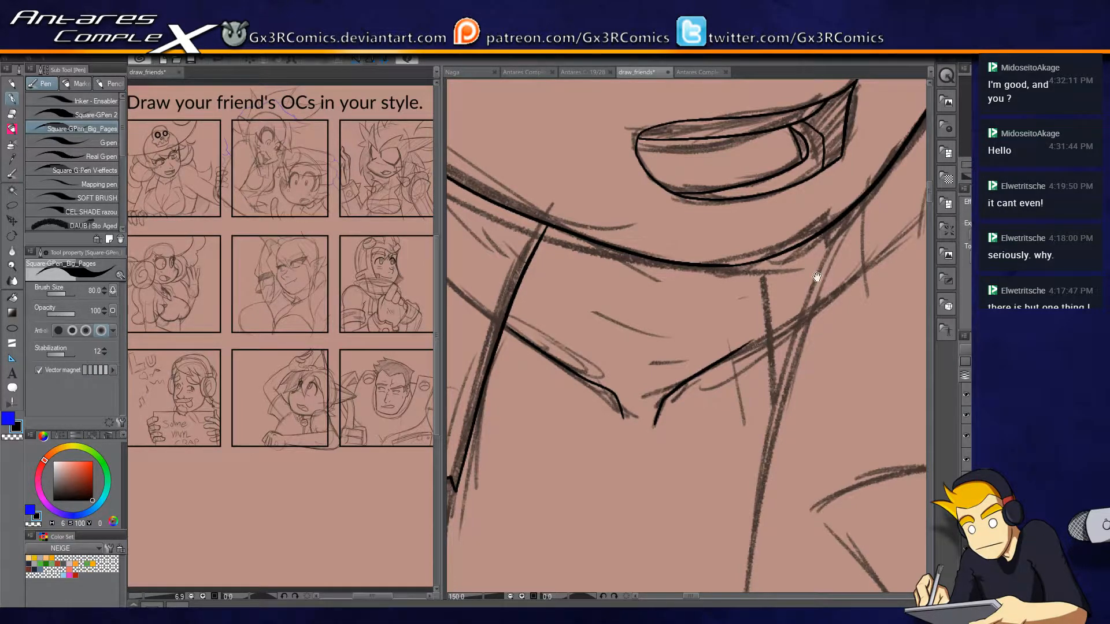
{"action": "left_click_drag", "start_coordinate": [844, 203], "coordinate": [728, 281]}
{"action": "key", "text": "e"}
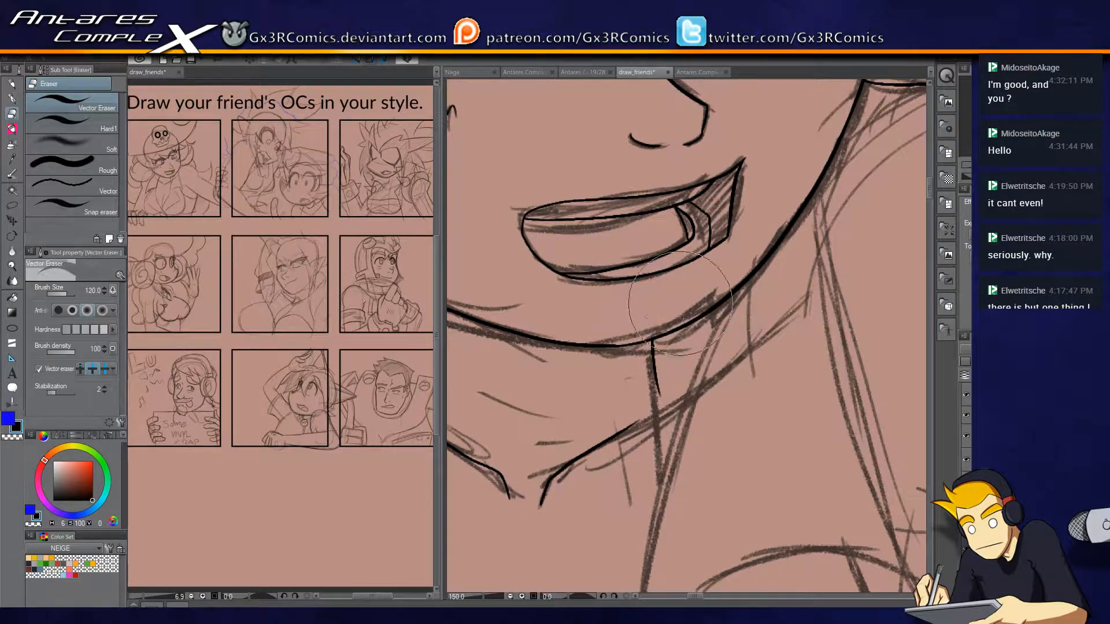
Ink the curved cleavage line rising from the point of the open neckline.
{"action": "scroll", "coordinate": [650, 431], "scroll_direction": "down", "scroll_amount": 1}
{"action": "scroll", "coordinate": [650, 431], "scroll_direction": "down", "scroll_amount": 1}
{"action": "left_click_drag", "start_coordinate": [732, 413], "coordinate": [689, 238]}
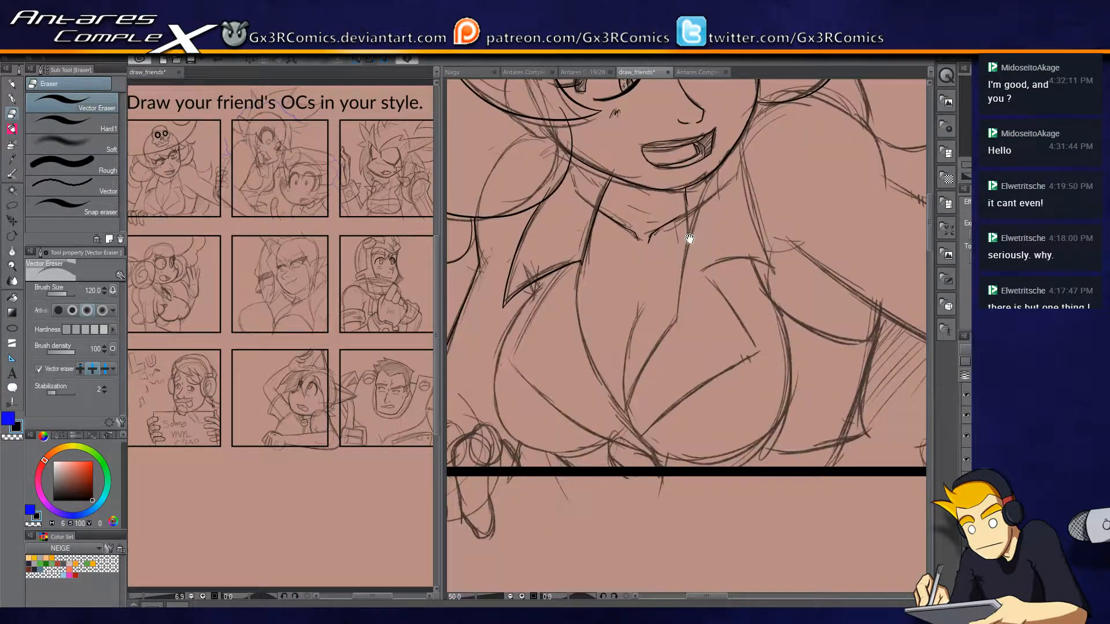
{"action": "scroll", "coordinate": [649, 374], "scroll_direction": "up", "scroll_amount": 1}
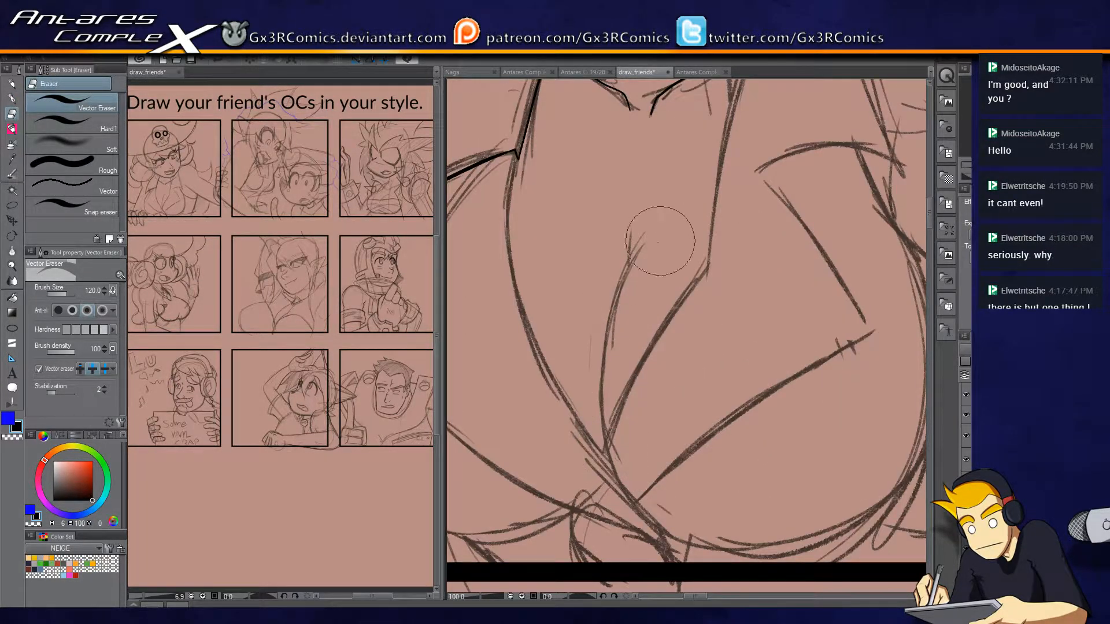
{"action": "key", "text": "p"}
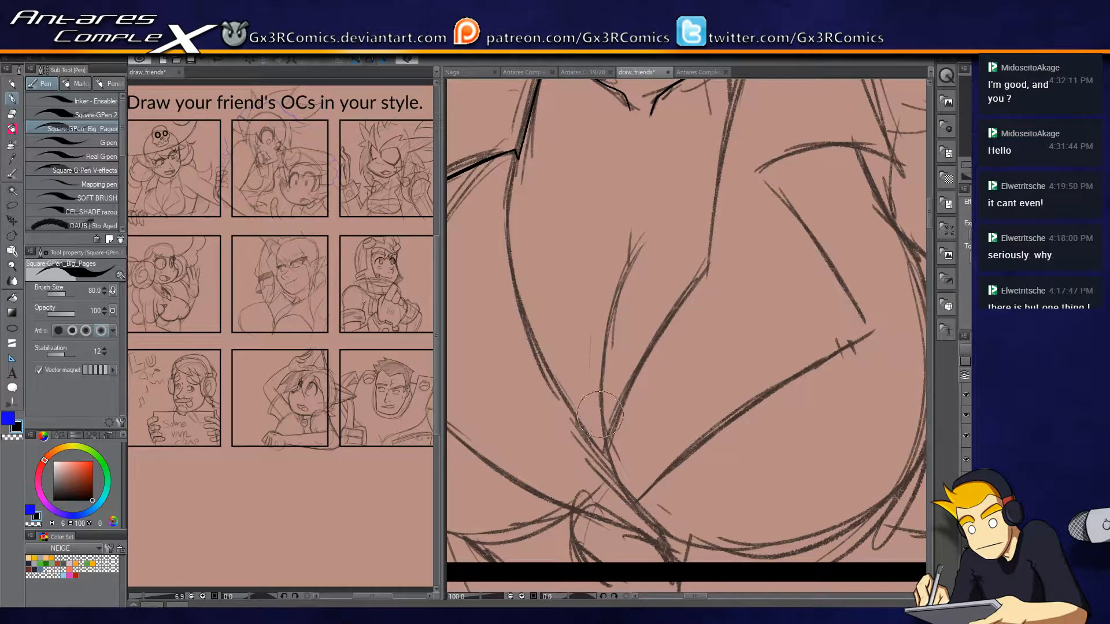
{"action": "left_click_drag", "start_coordinate": [607, 442], "coordinate": [649, 244]}
{"action": "left_click_drag", "start_coordinate": [615, 466], "coordinate": [658, 241]}
Ink the neckline's left edge from the collar corner down to the V point, redoing the first stroke and trimming its end.
{"action": "left_click_drag", "start_coordinate": [593, 408], "coordinate": [728, 359]}
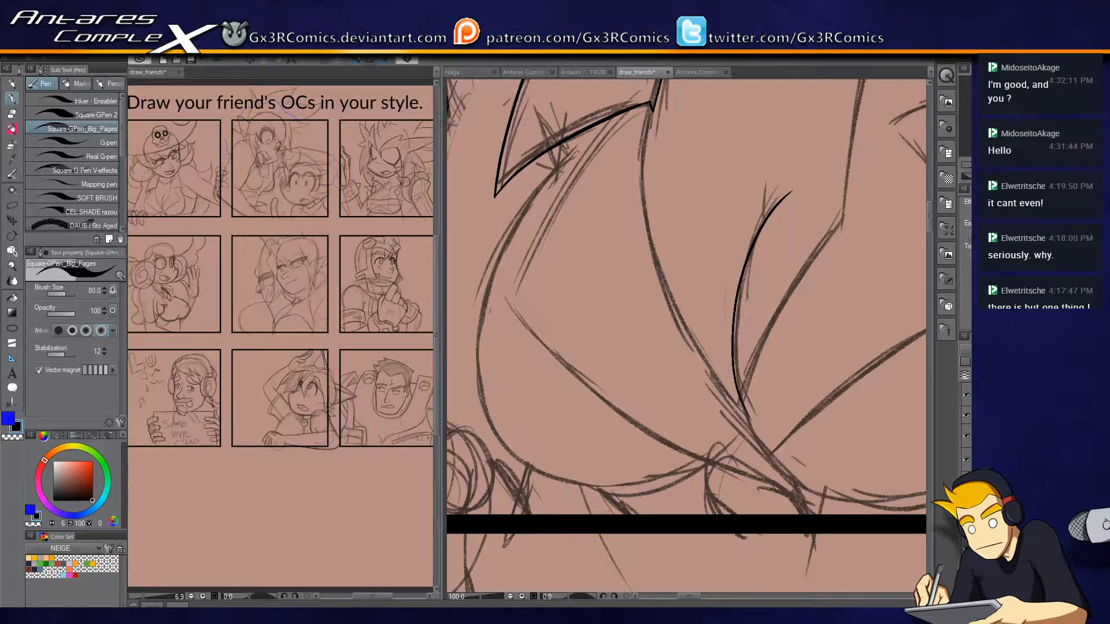
{"action": "mouse_move", "coordinate": [653, 103]}
{"action": "left_mouse_down"}
{"action": "mouse_move", "coordinate": [642, 172]}
{"action": "mouse_move", "coordinate": [679, 326]}
{"action": "mouse_move", "coordinate": [764, 425]}
{"action": "left_mouse_up"}
{"action": "key", "text": "ctrl+z"}
{"action": "mouse_move", "coordinate": [652, 107]}
{"action": "left_mouse_down"}
{"action": "mouse_move", "coordinate": [686, 329]}
{"action": "mouse_move", "coordinate": [780, 430]}
{"action": "left_mouse_up"}
{"action": "key", "text": "e"}
{"action": "key", "text": "p"}
{"action": "key", "text": "e"}
{"action": "key", "text": "p"}
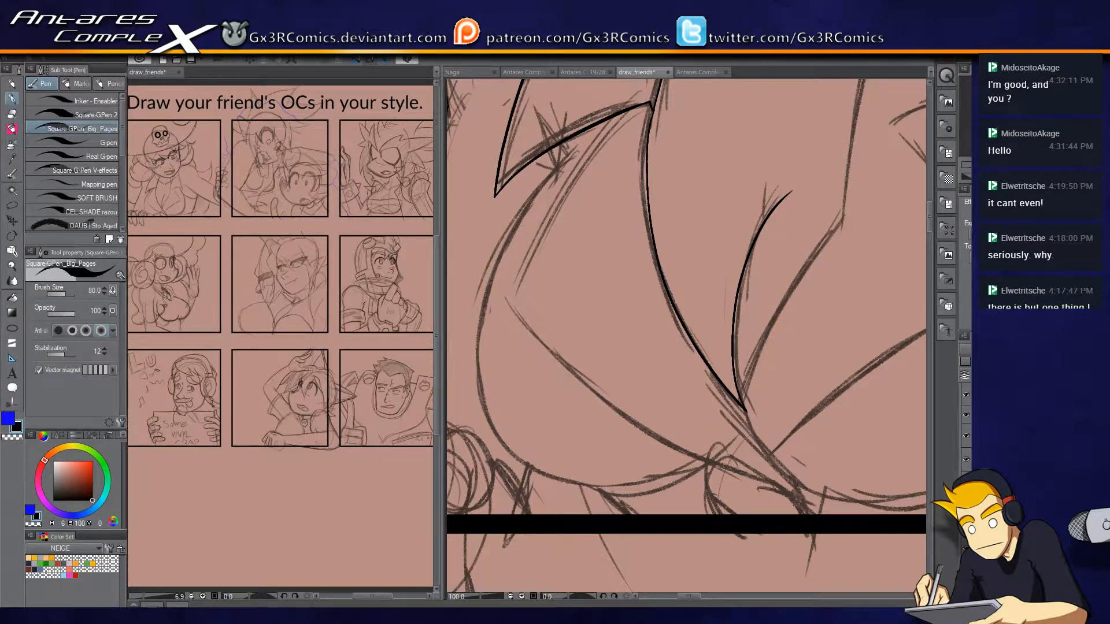
Try inking the neckline's right edge up from the V point, and undo it together with the cleavage line.
{"action": "left_click_drag", "start_coordinate": [812, 355], "coordinate": [659, 401]}
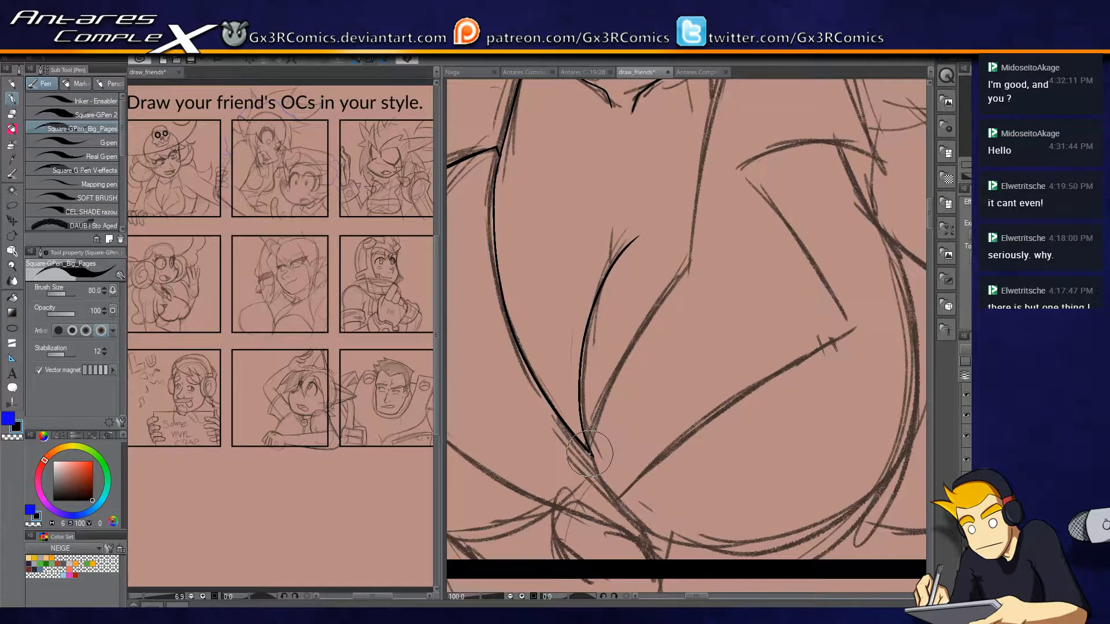
{"action": "mouse_move", "coordinate": [592, 454]}
{"action": "left_mouse_down"}
{"action": "mouse_move", "coordinate": [642, 326]}
{"action": "mouse_move", "coordinate": [715, 234]}
{"action": "left_mouse_up"}
{"action": "key", "text": "ctrl+z"}
{"action": "key", "text": "ctrl+z"}
{"action": "key", "text": "ctrl+z"}
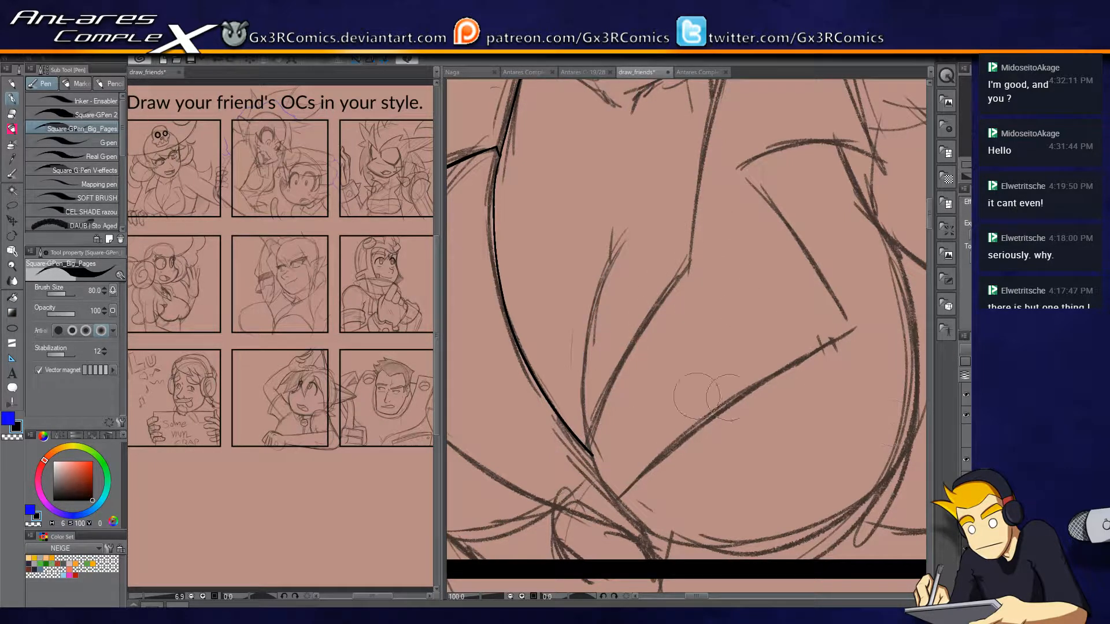
Ink the neckline's right edge from the V point through its corner up to the jaw, trimming the overshoot at the corner.
{"action": "left_click_drag", "start_coordinate": [588, 448], "coordinate": [699, 253]}
{"action": "mouse_move", "coordinate": [674, 303]}
{"action": "left_mouse_down"}
{"action": "mouse_move", "coordinate": [700, 253]}
{"action": "mouse_move", "coordinate": [653, 353]}
{"action": "mouse_move", "coordinate": [710, 121]}
{"action": "left_mouse_up"}
{"action": "left_click_drag", "start_coordinate": [689, 184], "coordinate": [650, 322]}
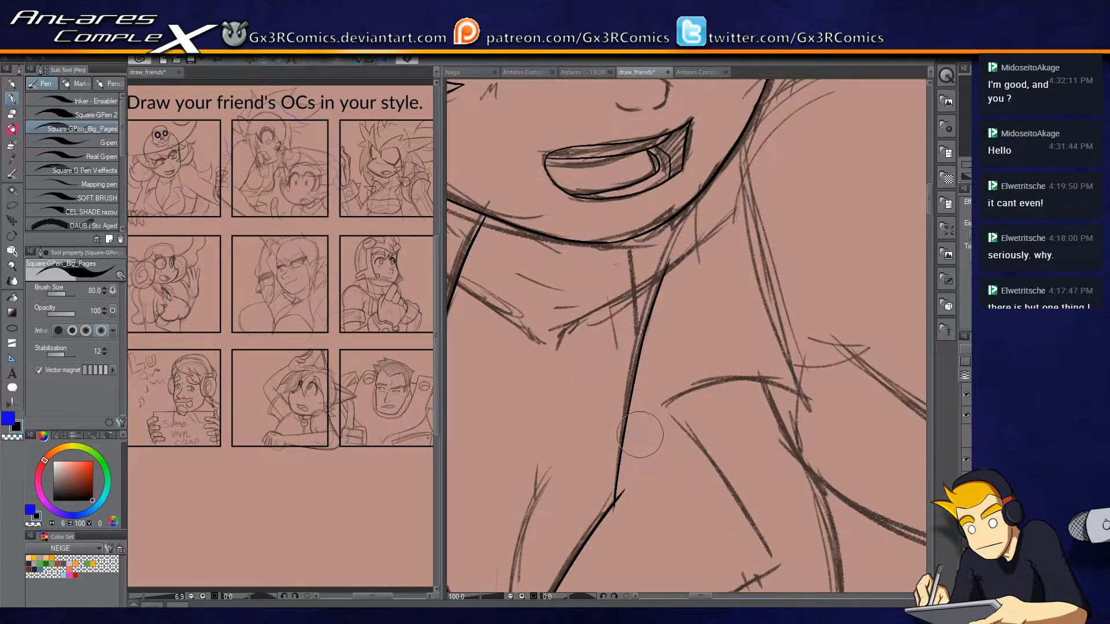
{"action": "key", "text": "e"}
{"action": "mouse_move", "coordinate": [615, 513]}
{"action": "left_mouse_down"}
{"action": "mouse_move", "coordinate": [619, 493]}
{"action": "mouse_move", "coordinate": [624, 509]}
{"action": "left_mouse_up"}
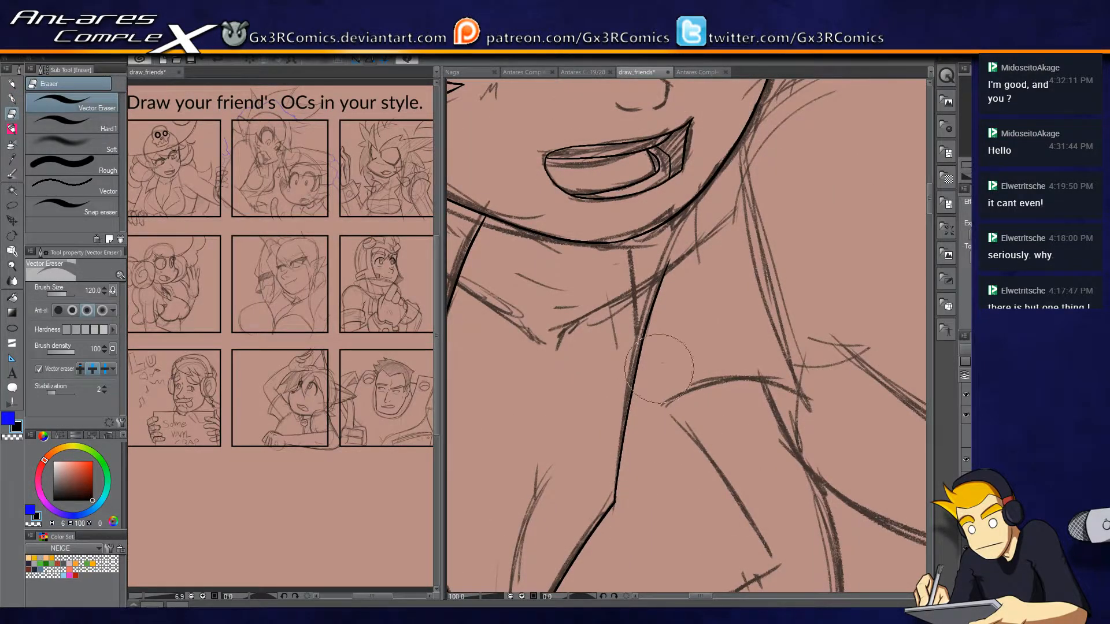
{"action": "key", "text": "p"}
{"action": "mouse_move", "coordinate": [665, 278]}
{"action": "left_mouse_down"}
{"action": "mouse_move", "coordinate": [710, 158]}
{"action": "mouse_move", "coordinate": [691, 183]}
{"action": "mouse_move", "coordinate": [707, 175]}
{"action": "left_mouse_up"}
{"action": "key", "text": "e"}
Extend the top of the left collar line up to the jaw outline and clean up where they meet.
{"action": "left_click_drag", "start_coordinate": [610, 341], "coordinate": [750, 231]}
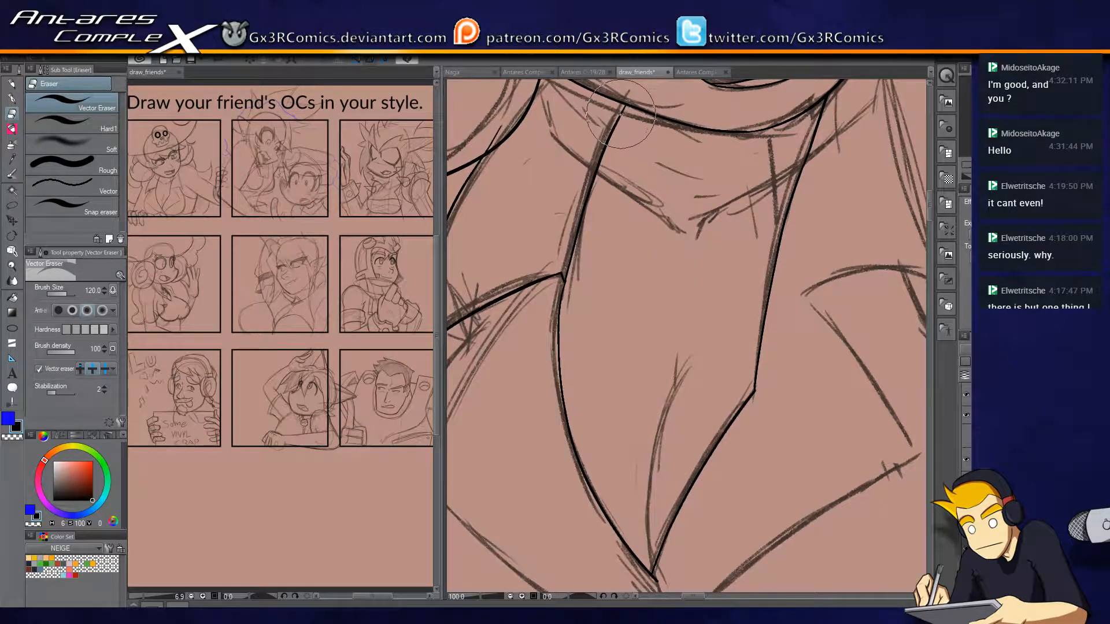
{"action": "key", "text": "p"}
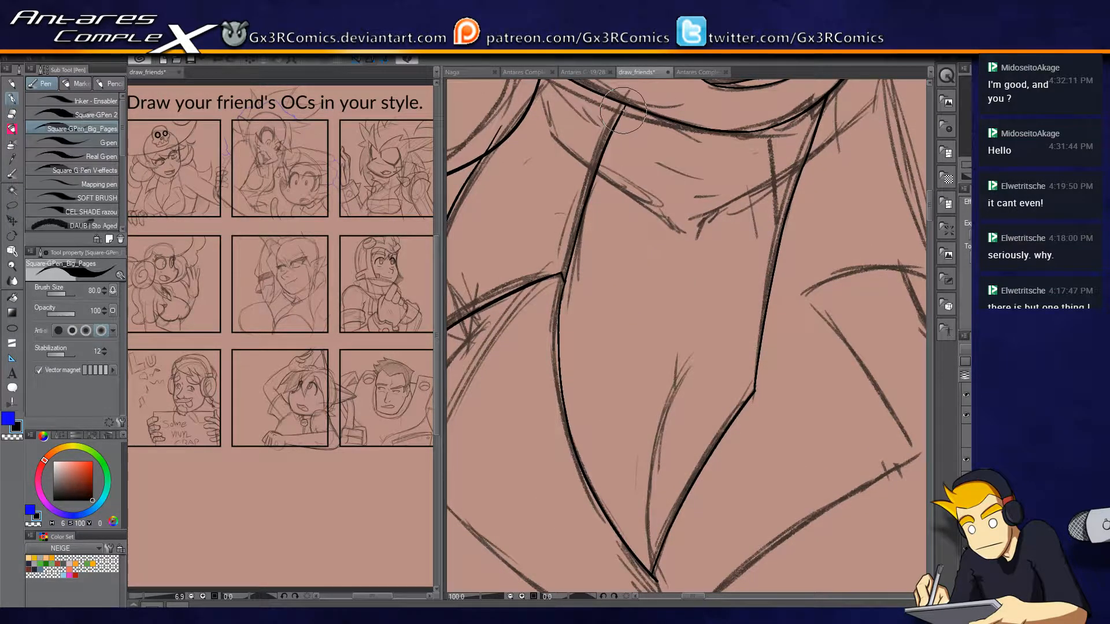
{"action": "key", "text": "e"}
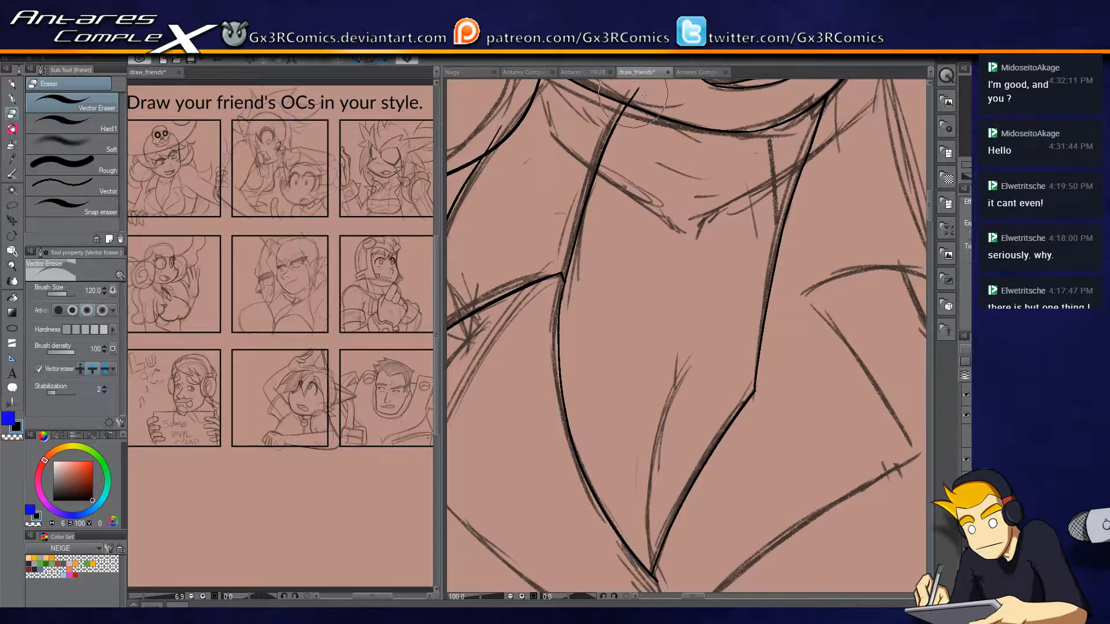
{"action": "left_click_drag", "start_coordinate": [616, 259], "coordinate": [717, 103]}
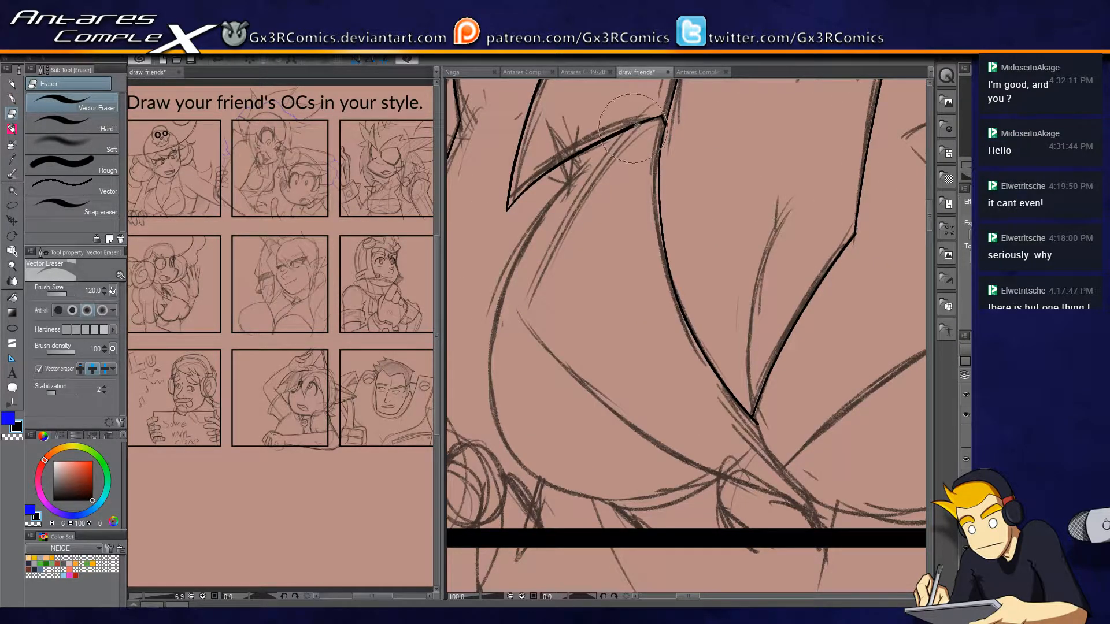
Ink the left lapel's outer edge down to its corner and its lower edge across to the knot, redoing the lower stroke.
{"action": "key", "text": "p"}
{"action": "mouse_move", "coordinate": [634, 132]}
{"action": "left_mouse_down"}
{"action": "mouse_move", "coordinate": [524, 291]}
{"action": "mouse_move", "coordinate": [535, 342]}
{"action": "mouse_move", "coordinate": [793, 492]}
{"action": "left_mouse_up"}
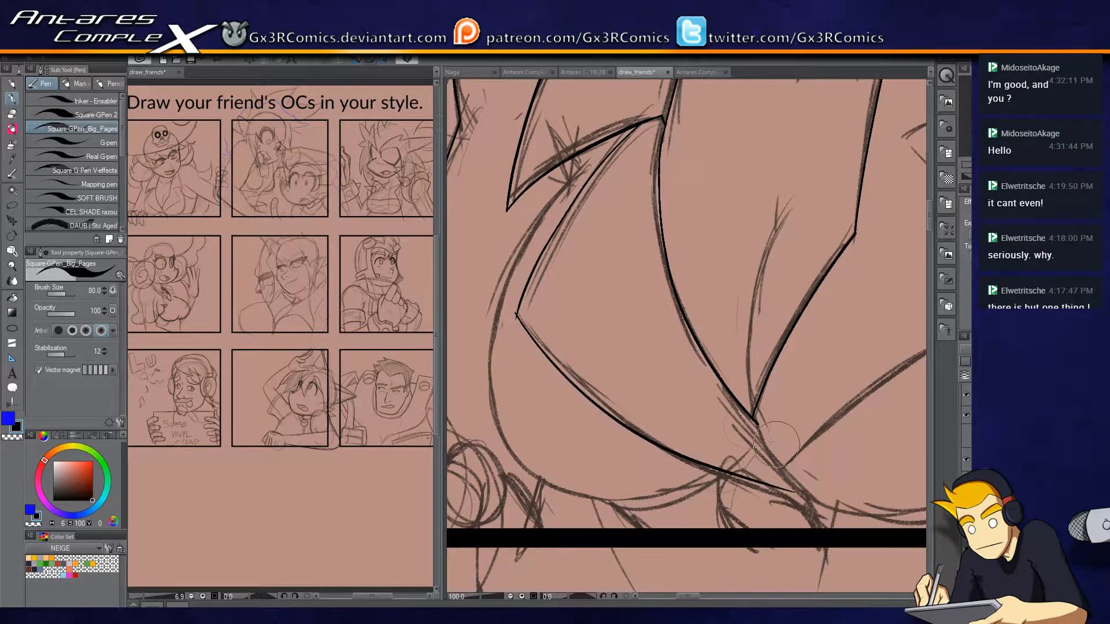
{"action": "key", "text": "ctrl+z"}
{"action": "left_click_drag", "start_coordinate": [517, 317], "coordinate": [798, 495]}
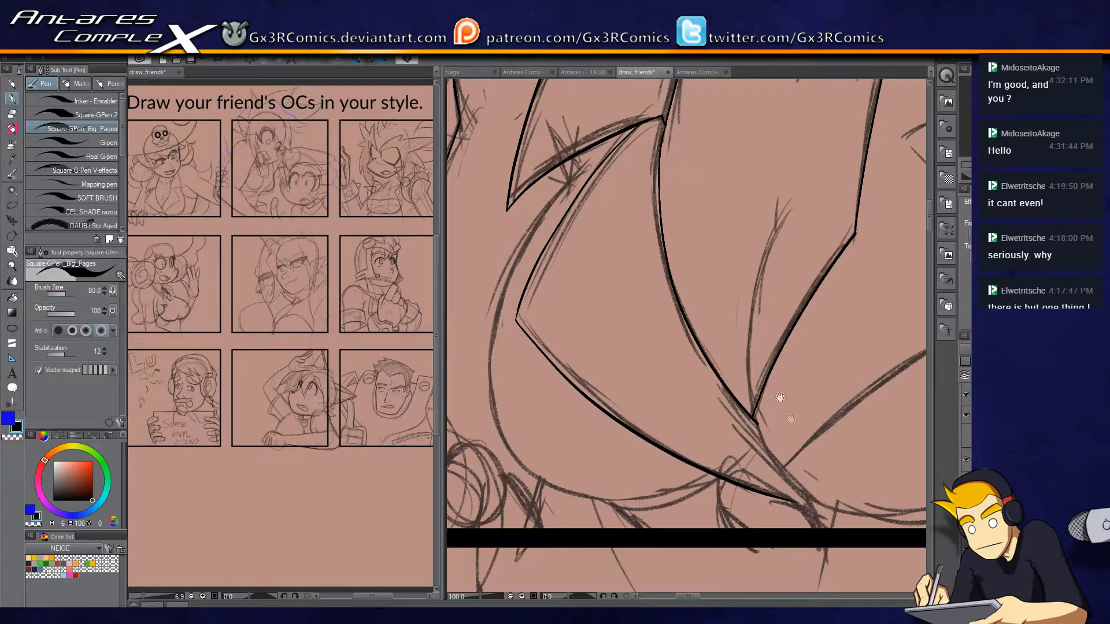
Ink the line from the neckline's V point to the left lapel's tip and the knot's left loop, undoing the stroke below the tip.
{"action": "left_click_drag", "start_coordinate": [761, 374], "coordinate": [647, 248]}
{"action": "left_click_drag", "start_coordinate": [639, 289], "coordinate": [682, 375]}
{"action": "key", "text": "ctrl+z"}
{"action": "scroll", "coordinate": [656, 297], "scroll_direction": "up", "scroll_amount": 2}
{"action": "key", "text": "e"}
{"action": "key", "text": "p"}
{"action": "left_click_drag", "start_coordinate": [627, 277], "coordinate": [717, 447]}
{"action": "mouse_move", "coordinate": [573, 402]}
{"action": "left_mouse_down"}
{"action": "mouse_move", "coordinate": [634, 312]}
{"action": "mouse_move", "coordinate": [630, 421]}
{"action": "left_mouse_up"}
{"action": "mouse_move", "coordinate": [626, 318]}
{"action": "left_mouse_down"}
{"action": "mouse_move", "coordinate": [546, 380]}
{"action": "mouse_move", "coordinate": [561, 428]}
{"action": "left_mouse_up"}
{"action": "mouse_move", "coordinate": [798, 389]}
{"action": "left_mouse_down"}
{"action": "mouse_move", "coordinate": [695, 351]}
{"action": "mouse_move", "coordinate": [702, 377]}
{"action": "left_mouse_up"}
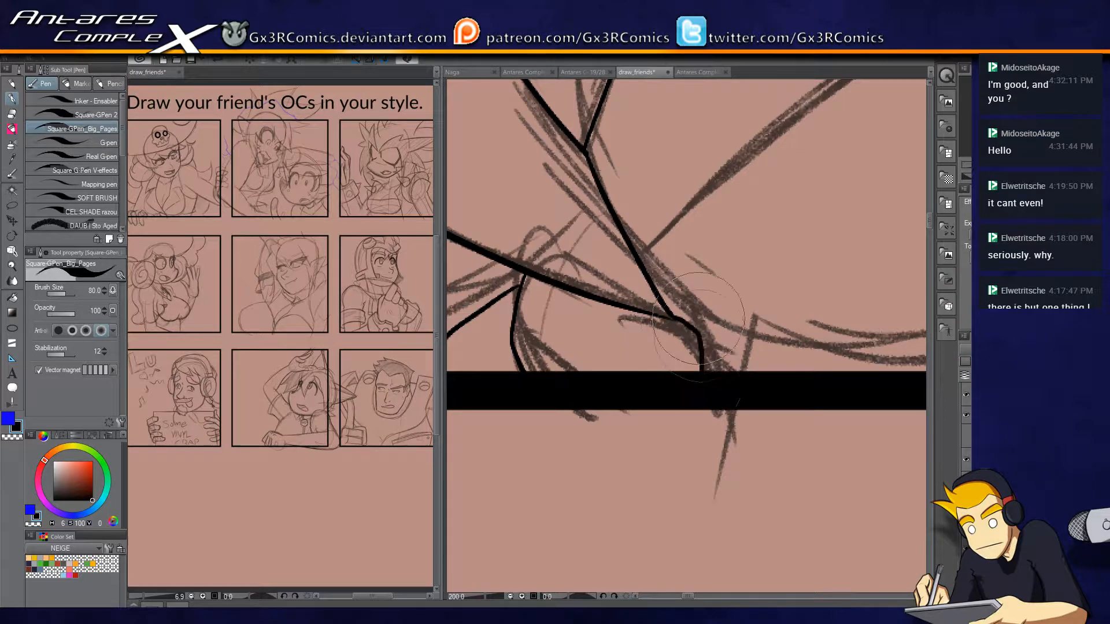
{"action": "key", "text": "ctrl+z"}
Ink the right lapel's lower edge out to its corner and its outer edge up to the collar notch.
{"action": "left_click_drag", "start_coordinate": [701, 214], "coordinate": [565, 367]}
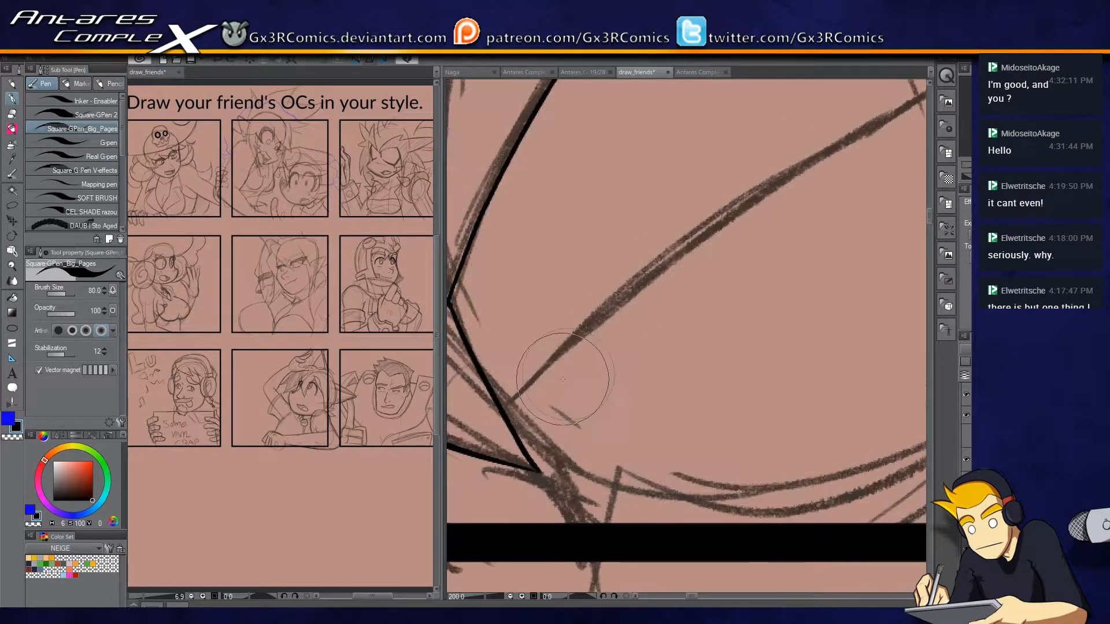
{"action": "scroll", "coordinate": [569, 375], "scroll_direction": "down", "scroll_amount": 1}
{"action": "left_click_drag", "start_coordinate": [517, 398], "coordinate": [874, 137]}
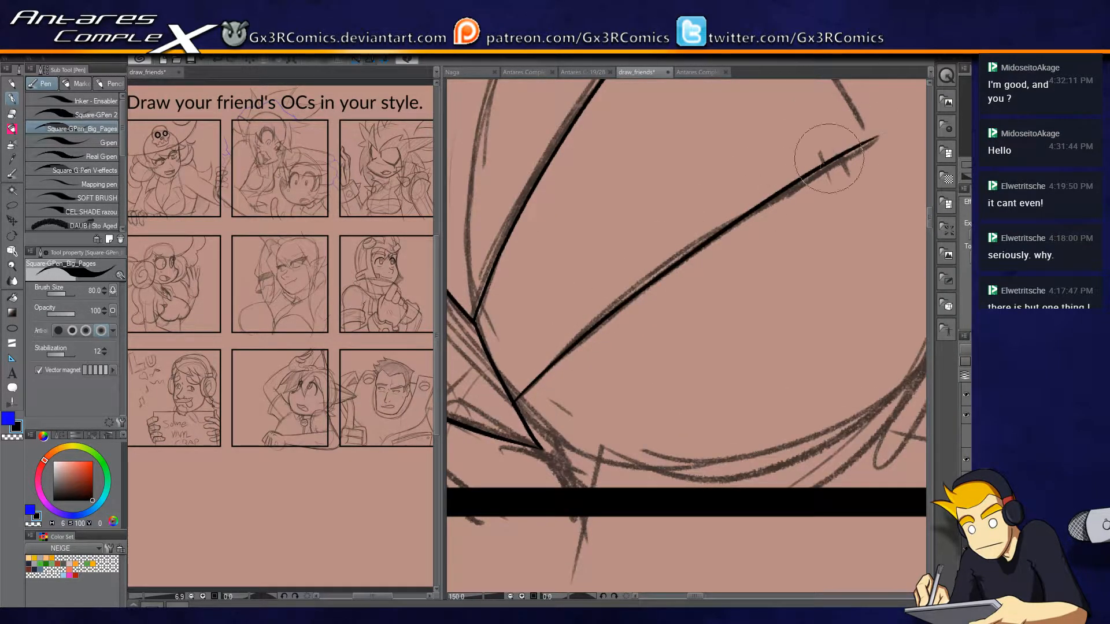
{"action": "left_click_drag", "start_coordinate": [757, 239], "coordinate": [600, 438]}
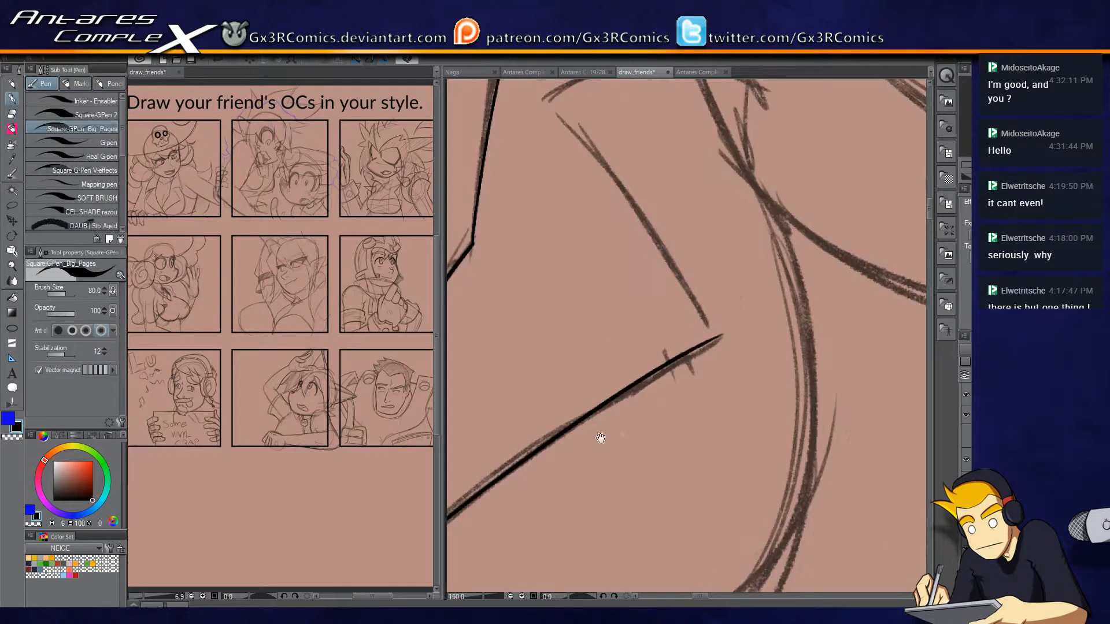
{"action": "mouse_move", "coordinate": [729, 362]}
{"action": "left_mouse_down"}
{"action": "mouse_move", "coordinate": [686, 260]}
{"action": "mouse_move", "coordinate": [529, 86]}
{"action": "left_mouse_up"}
{"action": "mouse_move", "coordinate": [710, 341]}
{"action": "left_mouse_down"}
{"action": "mouse_move", "coordinate": [764, 317]}
{"action": "mouse_move", "coordinate": [747, 318]}
{"action": "mouse_move", "coordinate": [715, 399]}
{"action": "left_mouse_up"}
{"action": "key", "text": "e"}
{"action": "key", "text": "p"}
{"action": "left_click_drag", "start_coordinate": [645, 190], "coordinate": [668, 414]}
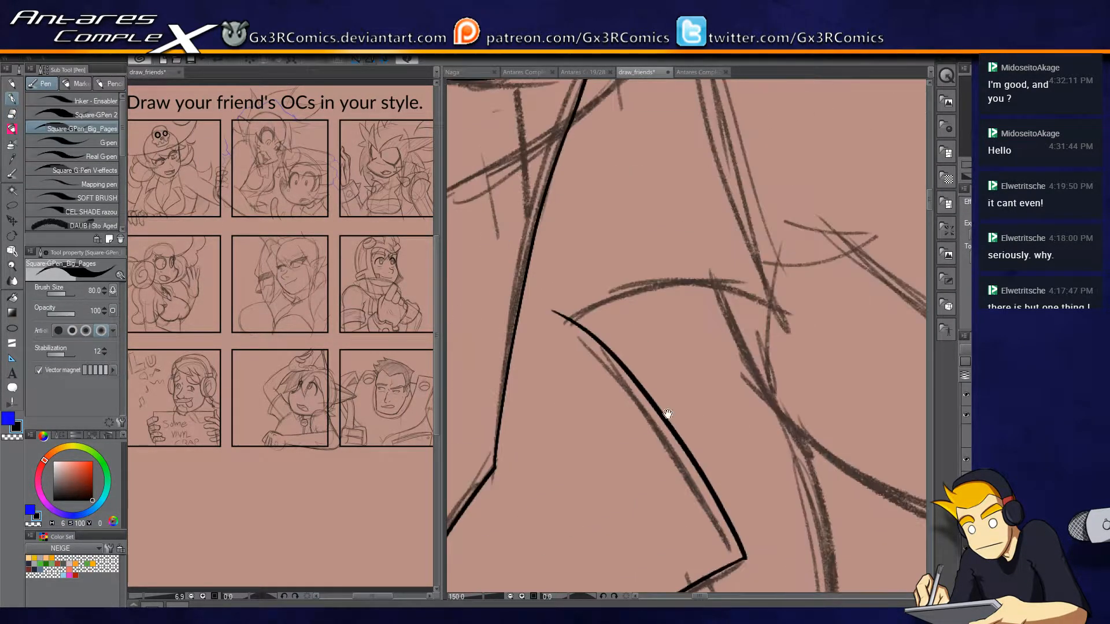
Ink the upper edge of the right collar's notch out to the pointed collar tip.
{"action": "mouse_move", "coordinate": [570, 321]}
{"action": "left_mouse_down"}
{"action": "mouse_move", "coordinate": [658, 290]}
{"action": "mouse_move", "coordinate": [797, 334]}
{"action": "left_mouse_up"}
{"action": "key", "text": "e"}
{"action": "key", "text": "p"}
{"action": "mouse_move", "coordinate": [742, 234]}
{"action": "left_mouse_down"}
{"action": "mouse_move", "coordinate": [699, 393]}
{"action": "mouse_move", "coordinate": [754, 491]}
{"action": "left_mouse_up"}
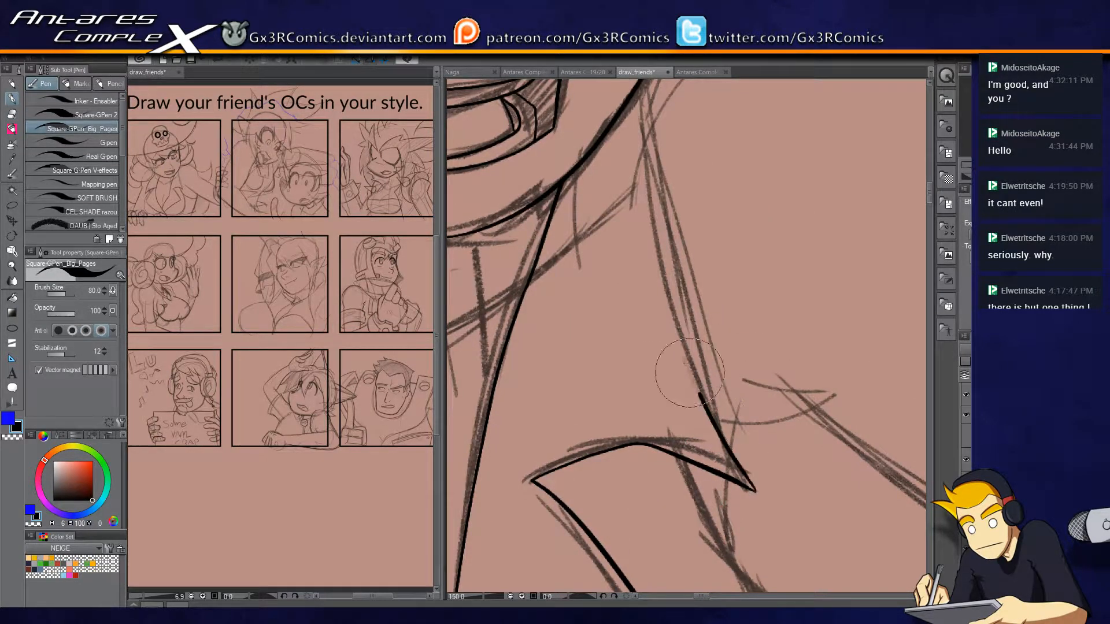
Ink the right collar's outer edge from its tip up to the jaw, redoing the first stroke and trimming the overshoot.
{"action": "left_click_drag", "start_coordinate": [690, 373], "coordinate": [642, 98]}
{"action": "key", "text": "ctrl+z"}
{"action": "left_click_drag", "start_coordinate": [702, 370], "coordinate": [720, 465]}
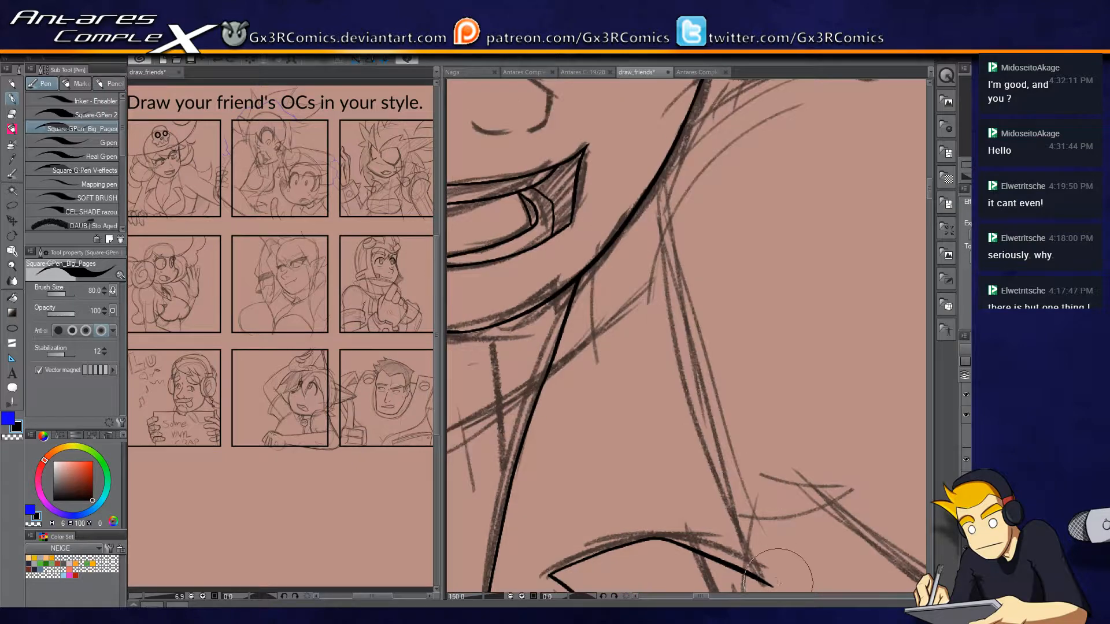
{"action": "mouse_move", "coordinate": [773, 586]}
{"action": "left_mouse_down"}
{"action": "mouse_move", "coordinate": [717, 460]}
{"action": "mouse_move", "coordinate": [656, 206]}
{"action": "mouse_move", "coordinate": [659, 122]}
{"action": "left_mouse_up"}
{"action": "key", "text": "e"}
{"action": "left_click", "coordinate": [665, 130]}
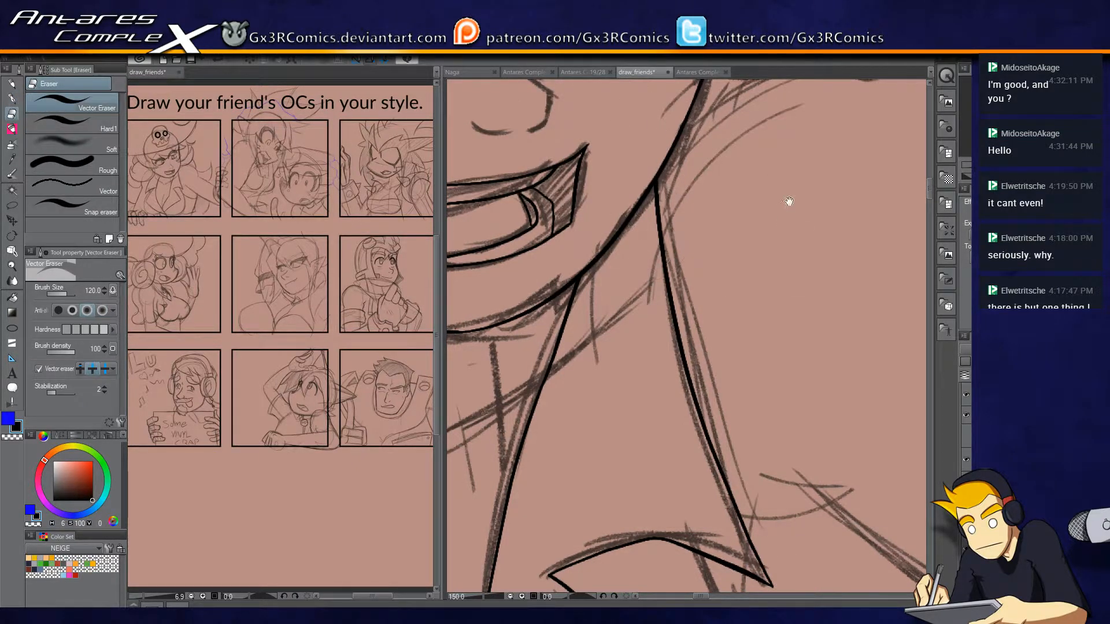
Ink the right loop of the shirt knot, from the lapel down to the panel border, with its inner fold.
{"action": "left_click_drag", "start_coordinate": [790, 202], "coordinate": [591, 376]}
{"action": "left_click_drag", "start_coordinate": [825, 292], "coordinate": [689, 249]}
{"action": "scroll", "coordinate": [816, 260], "scroll_direction": "down", "scroll_amount": 3}
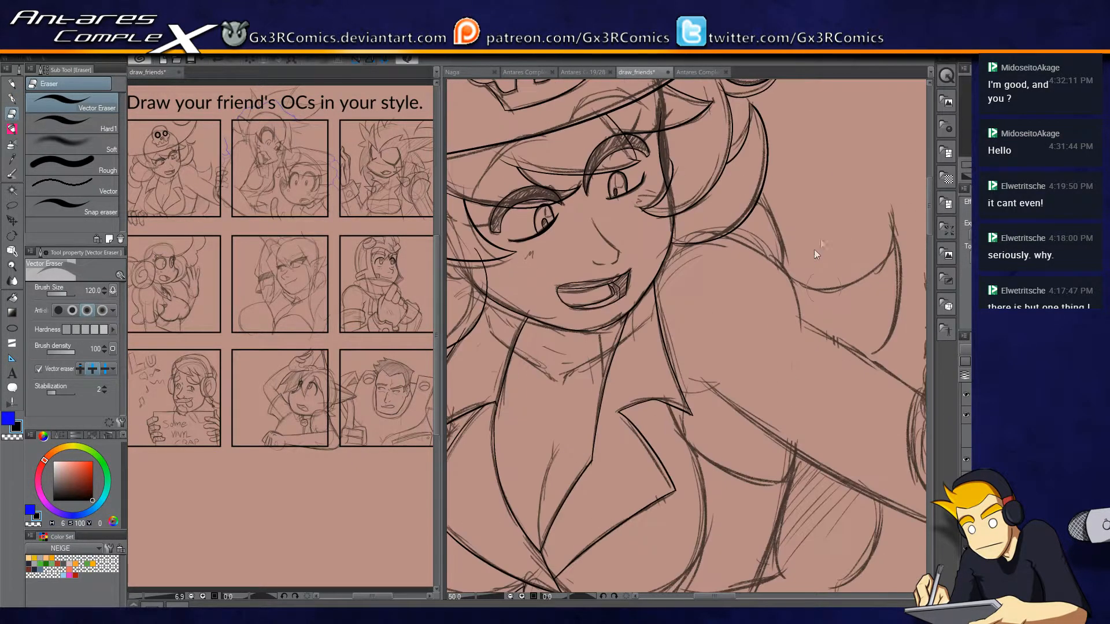
{"action": "left_click_drag", "start_coordinate": [773, 457], "coordinate": [724, 246]}
{"action": "left_click_drag", "start_coordinate": [652, 339], "coordinate": [713, 331]}
{"action": "scroll", "coordinate": [613, 380], "scroll_direction": "up", "scroll_amount": 2}
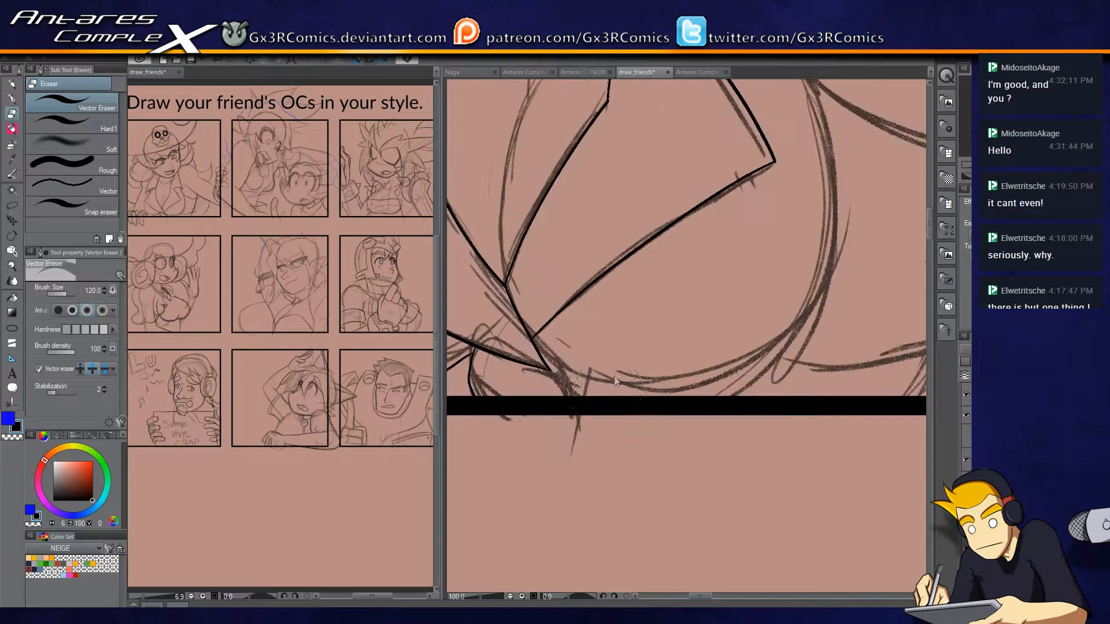
{"action": "left_click_drag", "start_coordinate": [585, 380], "coordinate": [670, 385]}
{"action": "mouse_move", "coordinate": [546, 362]}
{"action": "left_mouse_down"}
{"action": "mouse_move", "coordinate": [581, 396]}
{"action": "mouse_move", "coordinate": [571, 319]}
{"action": "mouse_move", "coordinate": [593, 357]}
{"action": "left_mouse_up"}
{"action": "key", "text": "ctrl+z"}
{"action": "key", "text": "p"}
{"action": "left_click_drag", "start_coordinate": [599, 412], "coordinate": [611, 421]}
{"action": "mouse_move", "coordinate": [578, 331]}
{"action": "left_mouse_down"}
{"action": "mouse_move", "coordinate": [633, 393]}
{"action": "mouse_move", "coordinate": [614, 422]}
{"action": "left_mouse_up"}
{"action": "key", "text": "e"}
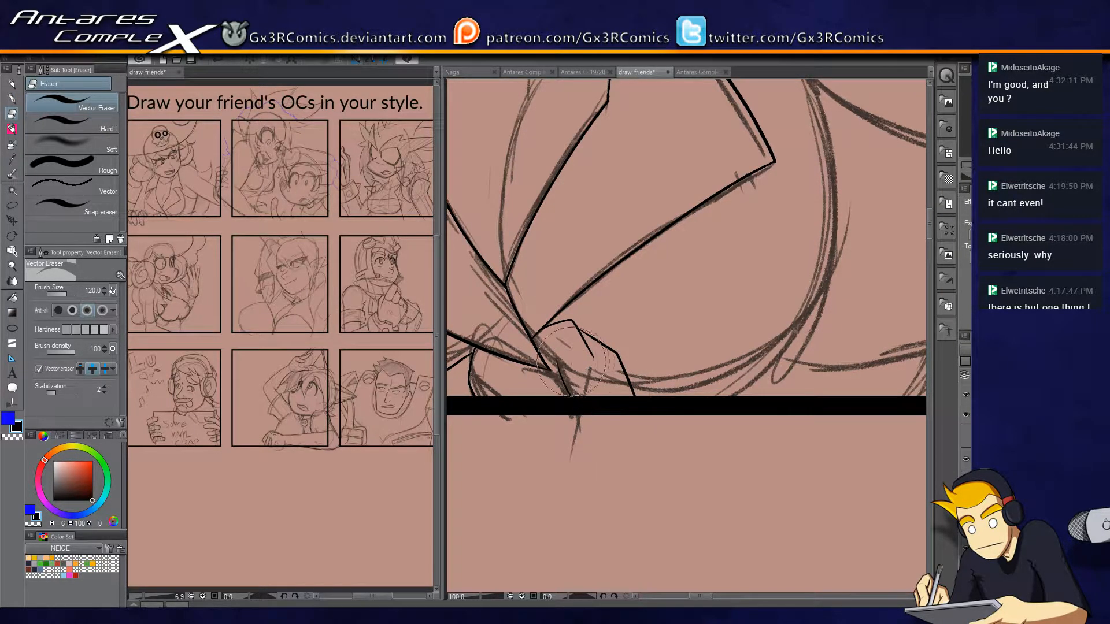
Finish the short knot strokes below the lapel tip and clean up their ends.
{"action": "key", "text": "p"}
{"action": "mouse_move", "coordinate": [553, 373]}
{"action": "left_mouse_down"}
{"action": "mouse_move", "coordinate": [568, 411]}
{"action": "mouse_move", "coordinate": [596, 440]}
{"action": "mouse_move", "coordinate": [607, 437]}
{"action": "left_mouse_up"}
{"action": "key", "text": "e"}
{"action": "key", "text": "p"}
{"action": "left_click_drag", "start_coordinate": [520, 413], "coordinate": [640, 371]}
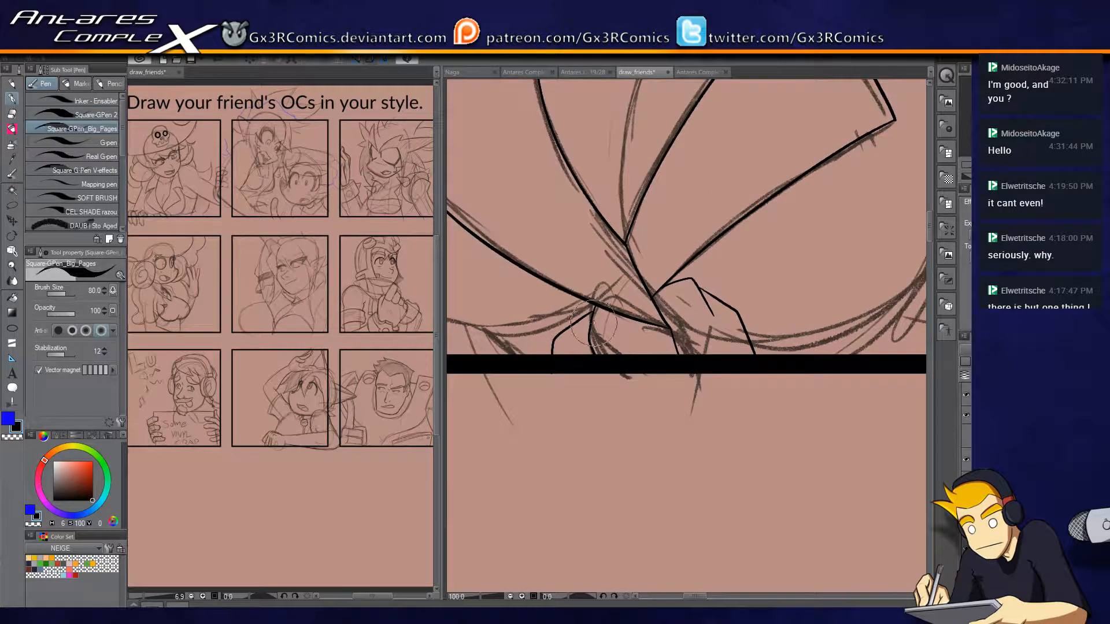
{"action": "key", "text": "e"}
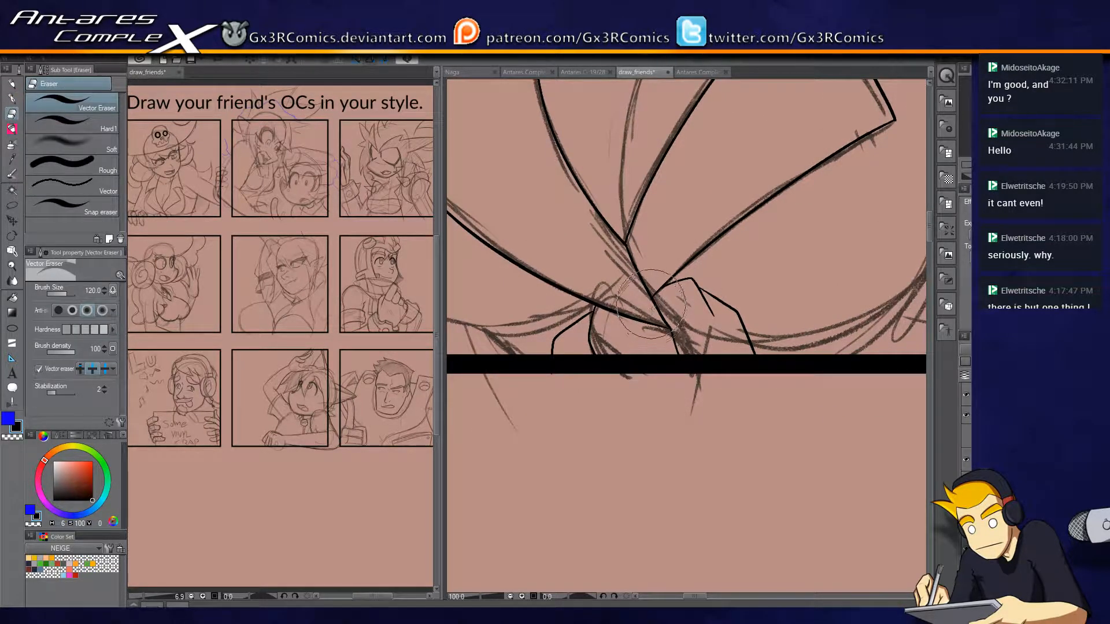
Ink the cleavage line down to the neckline's V point and re-ink the short edge from there to the right lapel, cleaning up the join.
{"action": "key", "text": "p"}
{"action": "left_click_drag", "start_coordinate": [719, 267], "coordinate": [656, 358]}
{"action": "left_click_drag", "start_coordinate": [614, 120], "coordinate": [557, 327]}
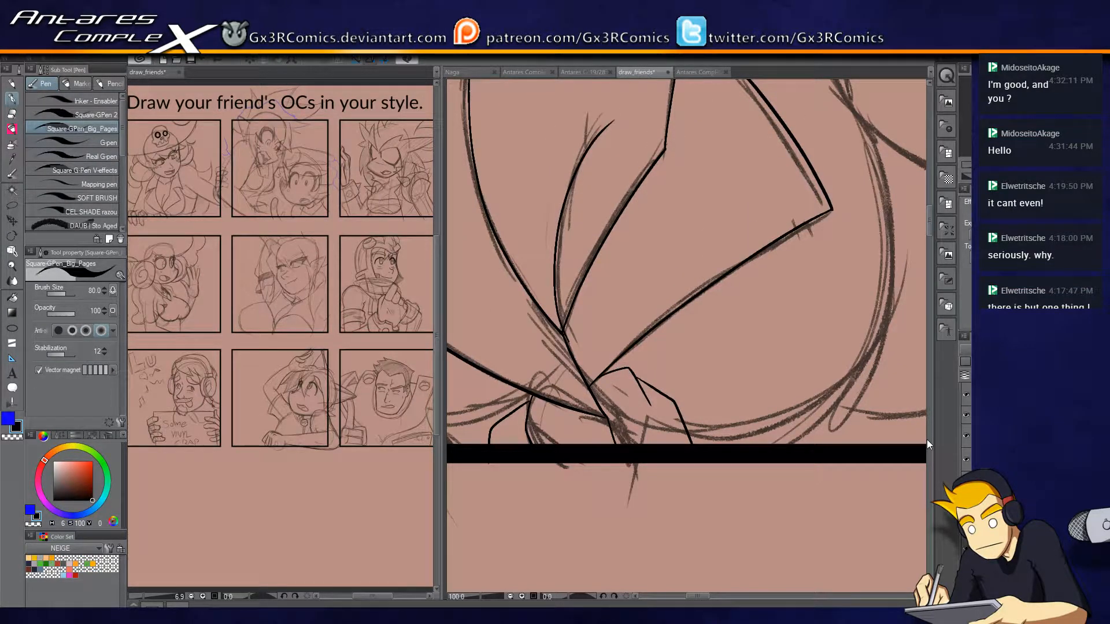
{"action": "key", "text": "e"}
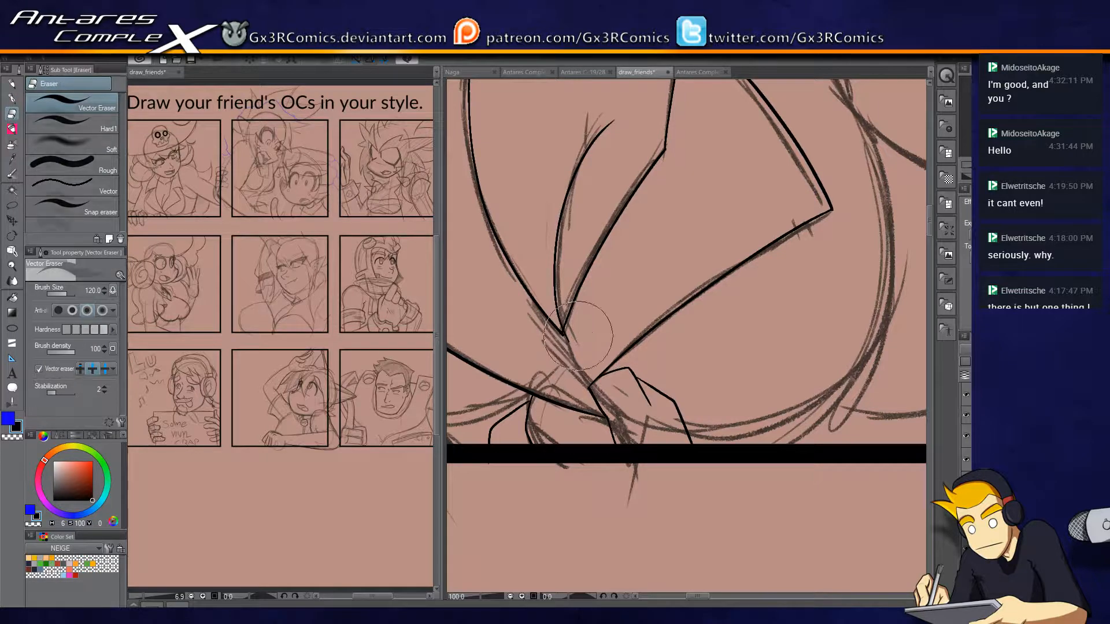
{"action": "key", "text": "p"}
{"action": "left_click_drag", "start_coordinate": [564, 335], "coordinate": [590, 387]}
{"action": "key", "text": "e"}
{"action": "left_click_drag", "start_coordinate": [558, 344], "coordinate": [584, 351]}
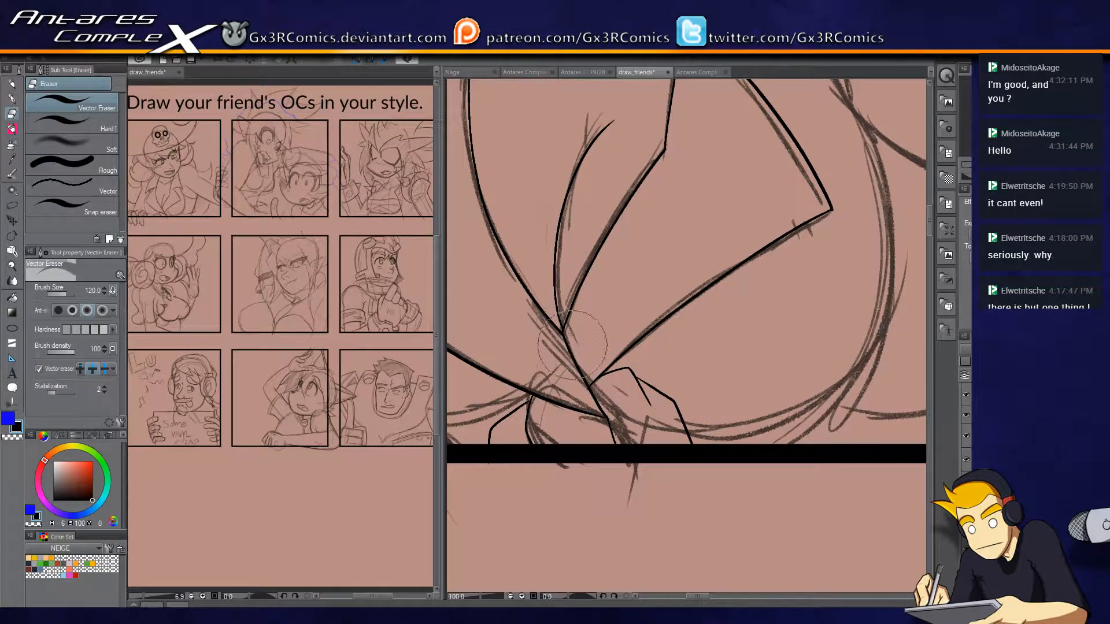
{"action": "key", "text": "p"}
Ink the shoulder curve from below the hair to the top of the outstretched arm, redoing the stroke until it fits the sketch.
{"action": "left_click_drag", "start_coordinate": [632, 264], "coordinate": [580, 365]}
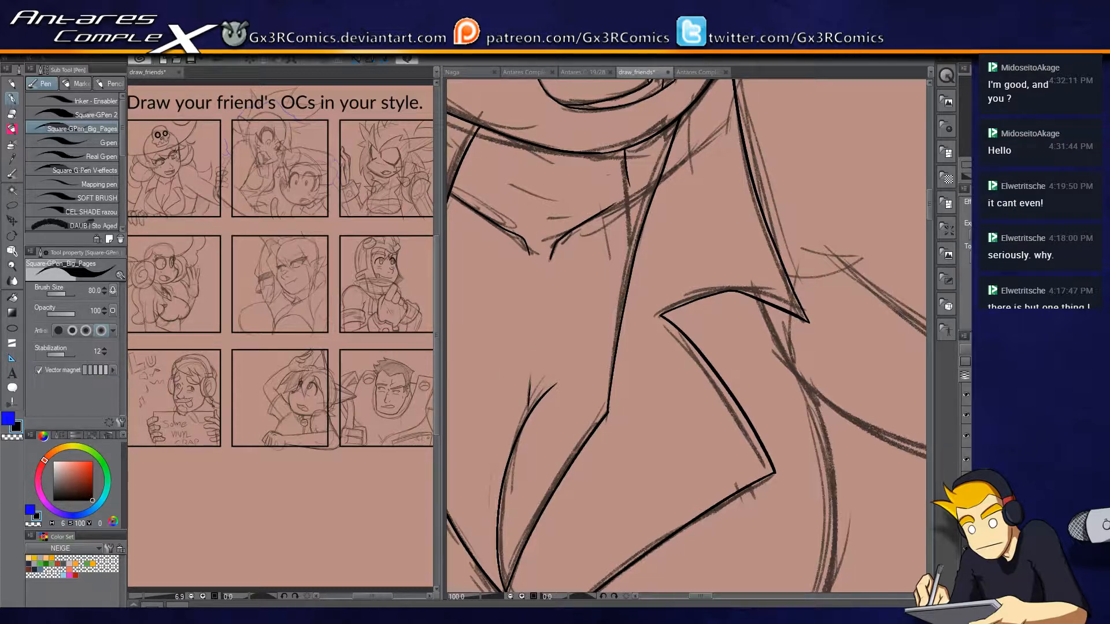
{"action": "left_click_drag", "start_coordinate": [643, 211], "coordinate": [747, 286]}
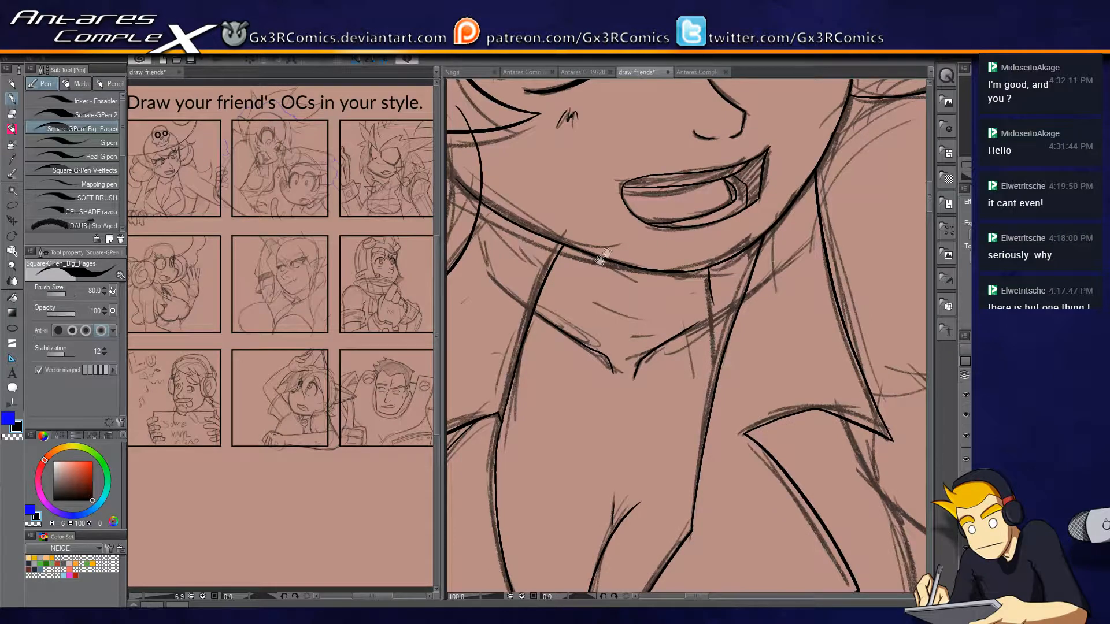
{"action": "left_click_drag", "start_coordinate": [607, 253], "coordinate": [690, 320]}
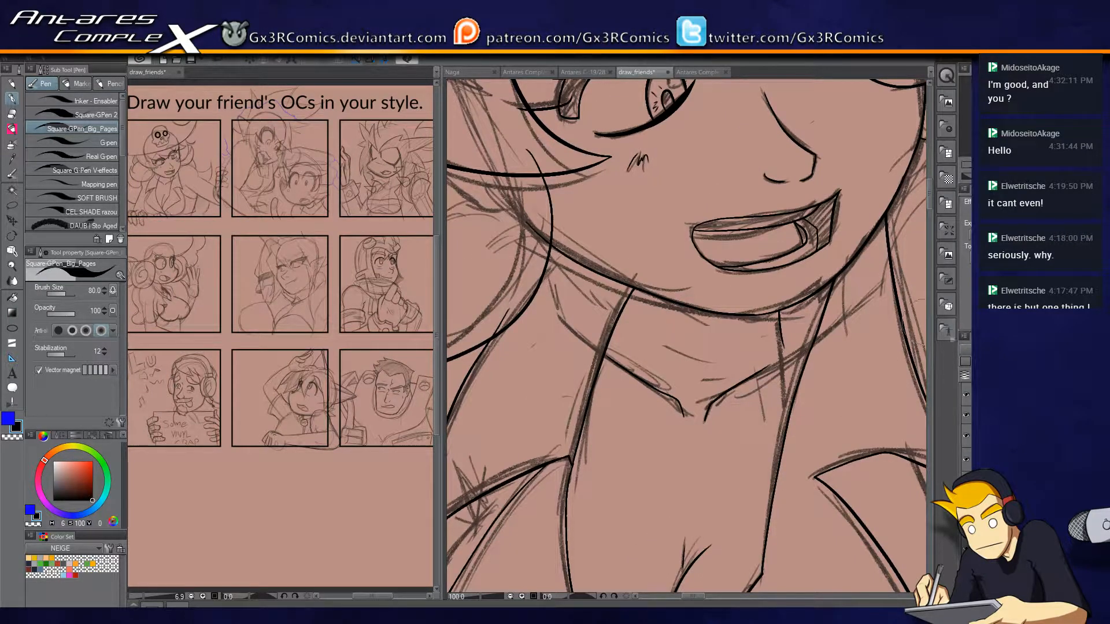
{"action": "left_click_drag", "start_coordinate": [836, 210], "coordinate": [477, 370]}
{"action": "scroll", "coordinate": [692, 307], "scroll_direction": "up", "scroll_amount": 1}
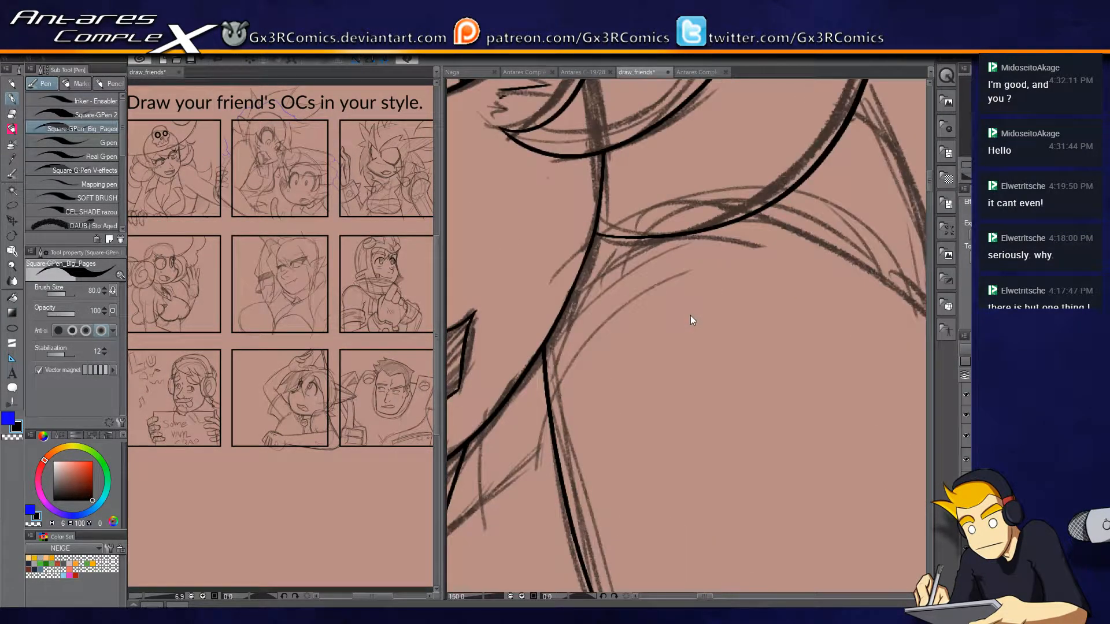
{"action": "left_click_drag", "start_coordinate": [857, 369], "coordinate": [598, 308]}
{"action": "scroll", "coordinate": [613, 200], "scroll_direction": "down", "scroll_amount": 2}
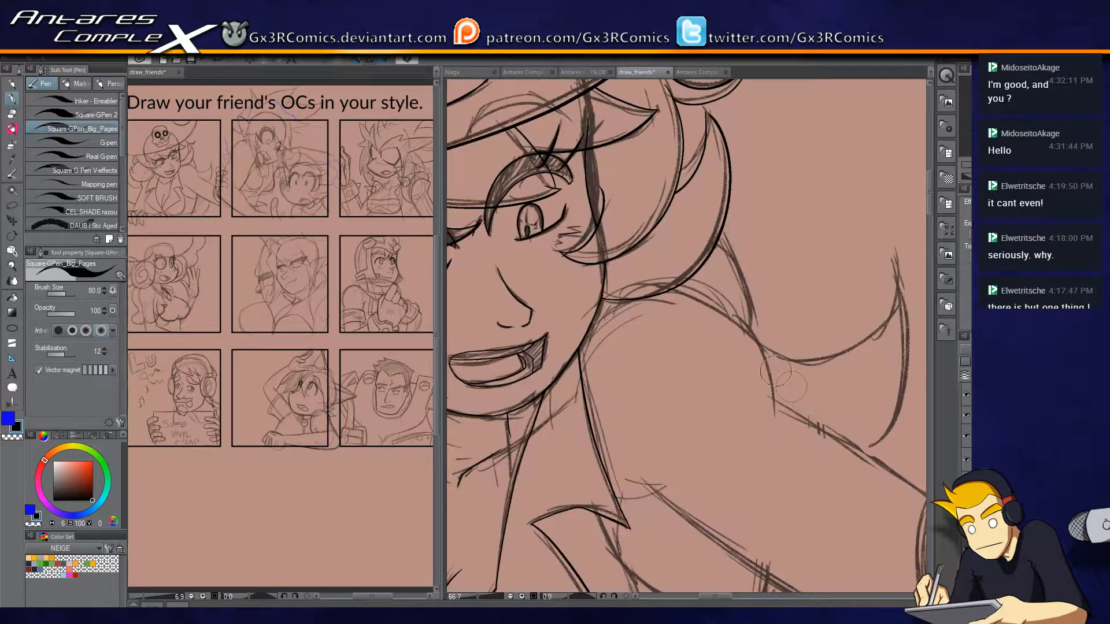
{"action": "scroll", "coordinate": [614, 199], "scroll_direction": "down", "scroll_amount": 1}
{"action": "left_click_drag", "start_coordinate": [562, 177], "coordinate": [676, 282]}
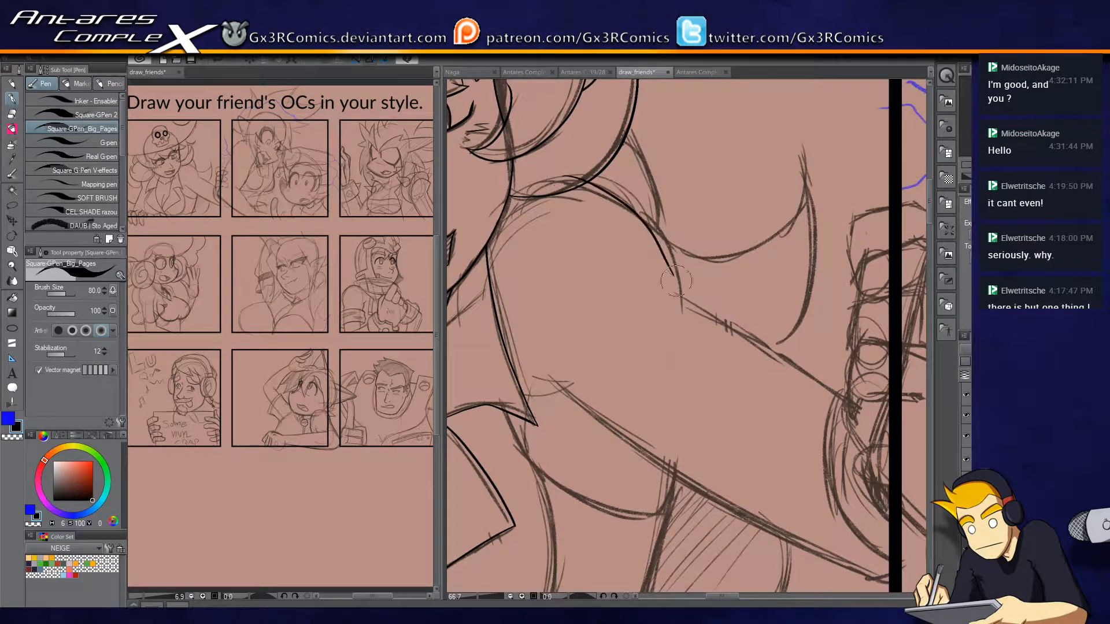
{"action": "key", "text": "ctrl+z"}
{"action": "mouse_move", "coordinate": [565, 178]}
{"action": "left_mouse_down"}
{"action": "mouse_move", "coordinate": [621, 203]}
{"action": "mouse_move", "coordinate": [674, 277]}
{"action": "left_mouse_up"}
{"action": "key", "text": "ctrl+z"}
{"action": "left_click_drag", "start_coordinate": [562, 175], "coordinate": [674, 285]}
{"action": "key", "text": "ctrl+z"}
{"action": "mouse_move", "coordinate": [562, 171]}
{"action": "left_mouse_down"}
{"action": "mouse_move", "coordinate": [622, 199]}
{"action": "mouse_move", "coordinate": [683, 291]}
{"action": "left_mouse_up"}
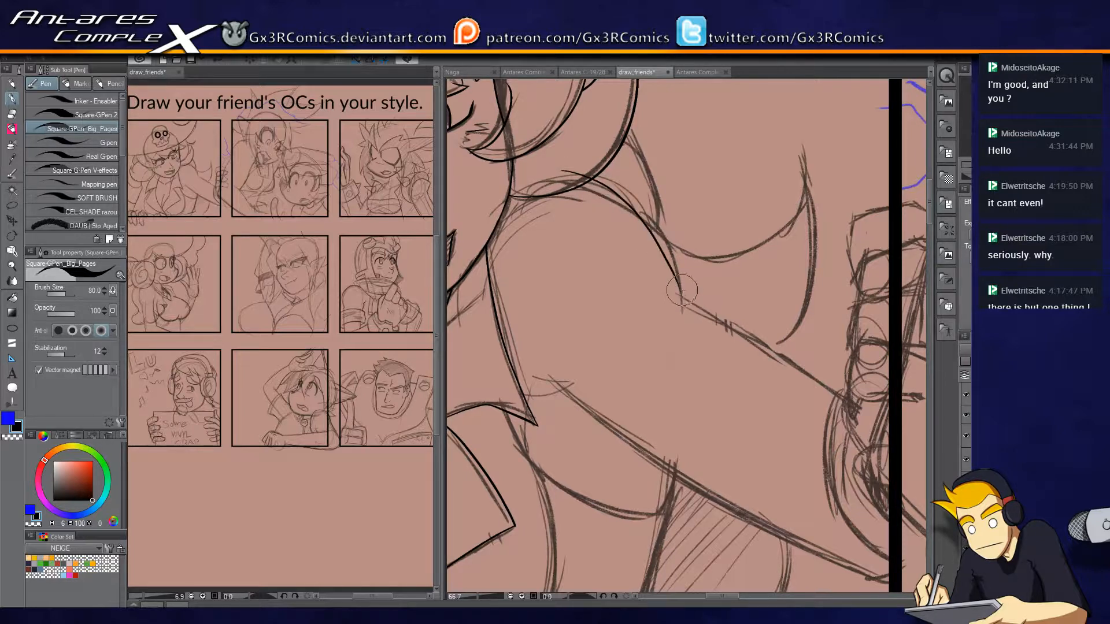
{"action": "key", "text": "ctrl+z"}
{"action": "left_click_drag", "start_coordinate": [562, 173], "coordinate": [670, 265]}
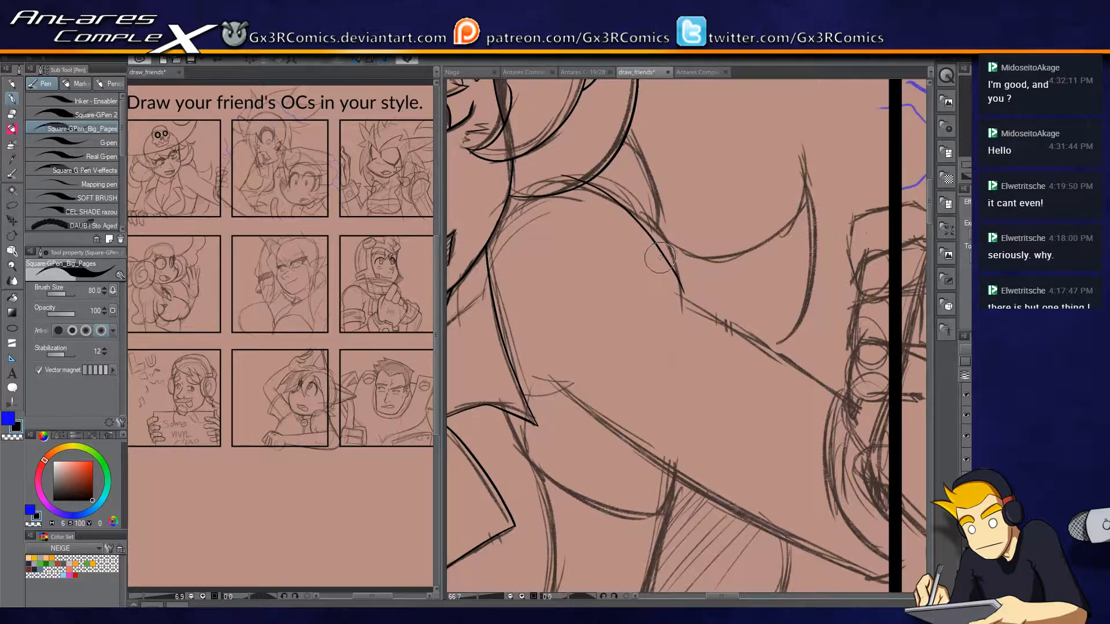
Ink the outstretched arm's upper edge from the shoulder to the hand, redoing the unsatisfactory strokes.
{"action": "scroll", "coordinate": [652, 223], "scroll_direction": "up", "scroll_amount": 2}
{"action": "key", "text": "ctrl+z"}
{"action": "mouse_move", "coordinate": [533, 93]}
{"action": "left_mouse_down"}
{"action": "mouse_move", "coordinate": [573, 118]}
{"action": "mouse_move", "coordinate": [699, 272]}
{"action": "mouse_move", "coordinate": [620, 218]}
{"action": "mouse_move", "coordinate": [874, 381]}
{"action": "left_mouse_up"}
{"action": "key", "text": "ctrl+z"}
{"action": "left_click_drag", "start_coordinate": [588, 219], "coordinate": [849, 397]}
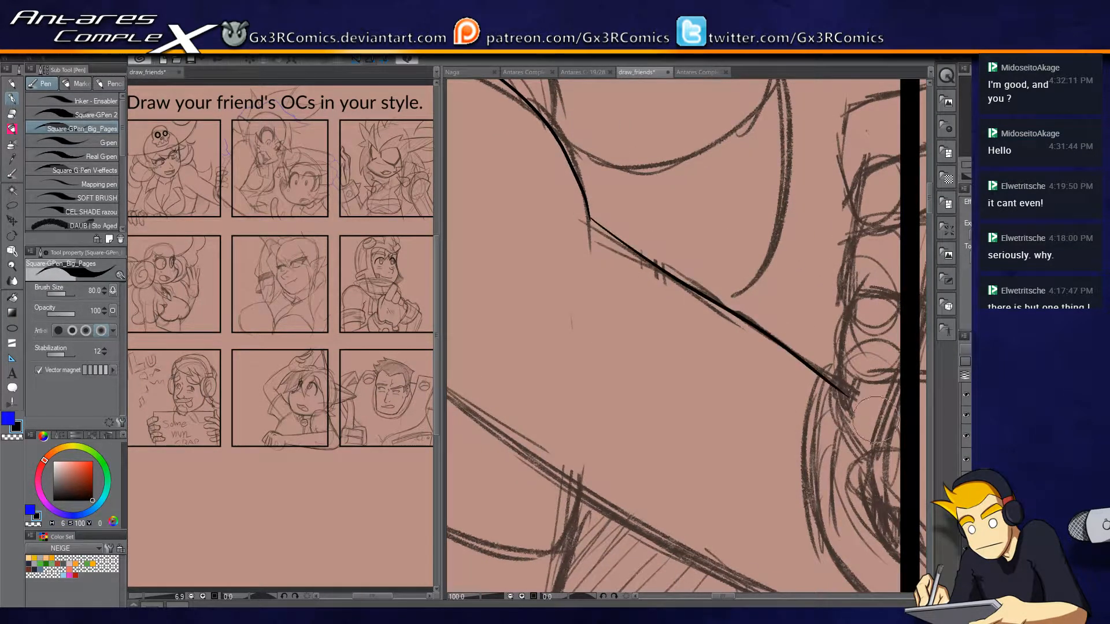
{"action": "key", "text": "ctrl+z"}
{"action": "left_click_drag", "start_coordinate": [590, 219], "coordinate": [850, 392]}
Ink the outstretched arm's lower edge from the armpit area to the panel border, replacing the first attempt and cleaning up the end.
{"action": "left_click_drag", "start_coordinate": [676, 356], "coordinate": [769, 226]}
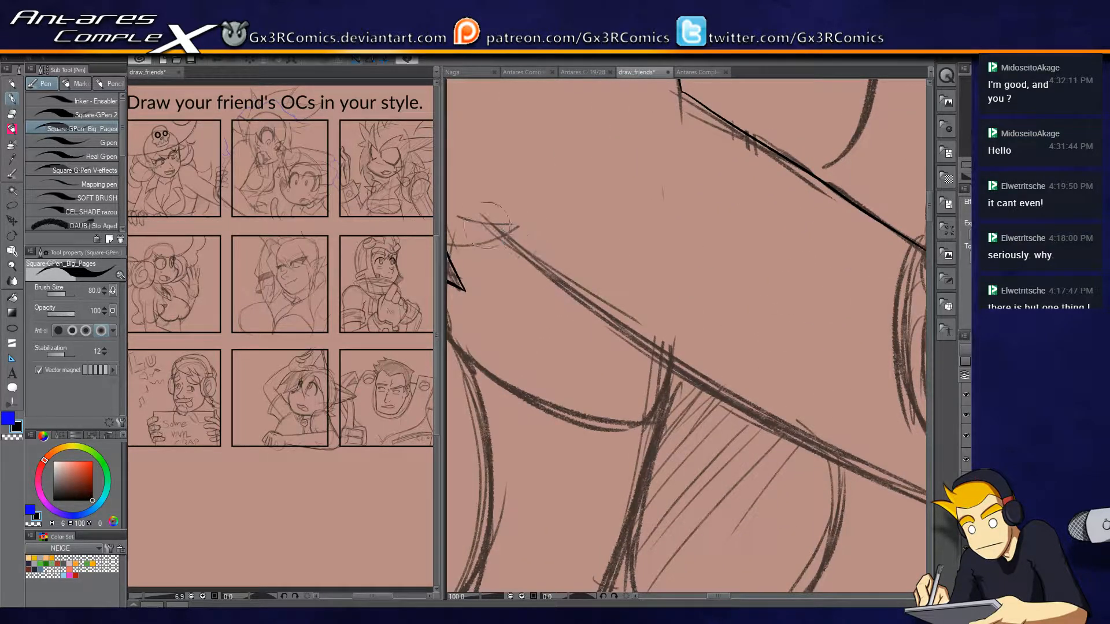
{"action": "left_click_drag", "start_coordinate": [493, 225], "coordinate": [800, 407]}
{"action": "scroll", "coordinate": [590, 285], "scroll_direction": "up", "scroll_amount": 1}
{"action": "scroll", "coordinate": [590, 285], "scroll_direction": "down", "scroll_amount": 2}
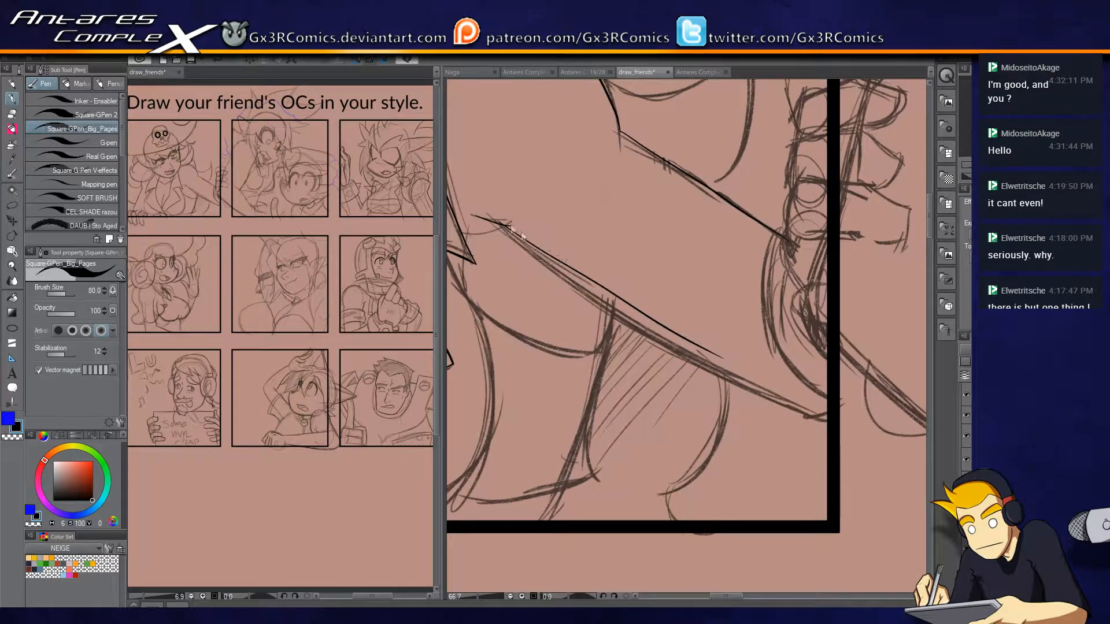
{"action": "key", "text": "ctrl+z"}
{"action": "key", "text": "ctrl+z"}
{"action": "left_click_drag", "start_coordinate": [496, 224], "coordinate": [850, 424]}
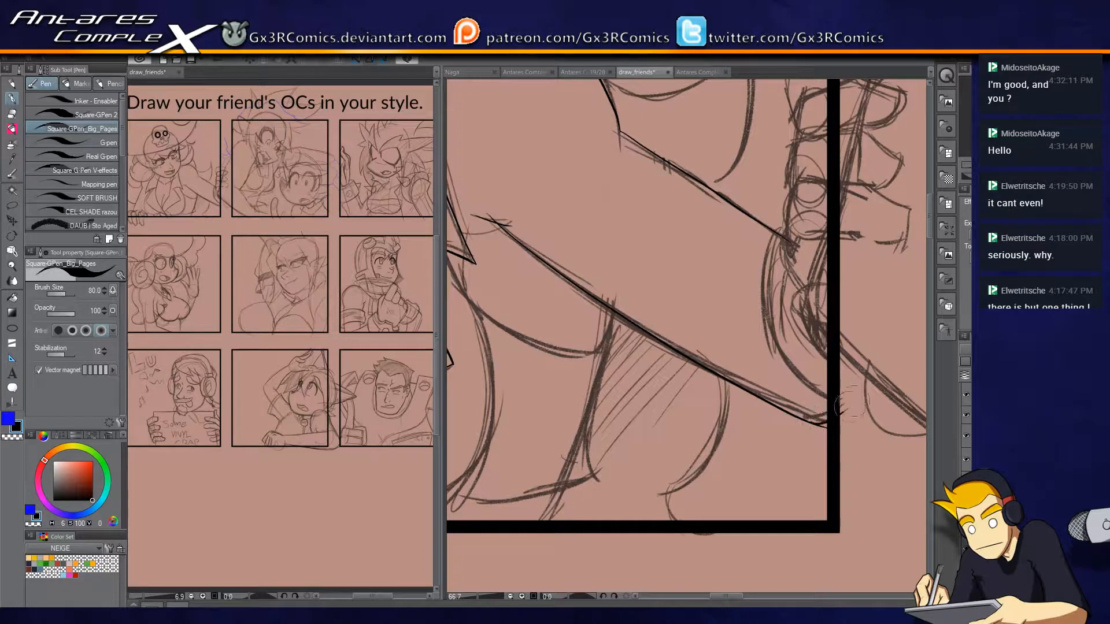
{"action": "key", "text": "e"}
{"action": "mouse_move", "coordinate": [852, 402]}
{"action": "left_mouse_down"}
{"action": "mouse_move", "coordinate": [833, 442]}
{"action": "mouse_move", "coordinate": [791, 370]}
{"action": "mouse_move", "coordinate": [793, 275]}
{"action": "left_mouse_up"}
Ink the curved shirt edge from beneath the right collar notch to the arm's underside, closing it up to the arm and trimming the overshoot.
{"action": "key", "text": "p"}
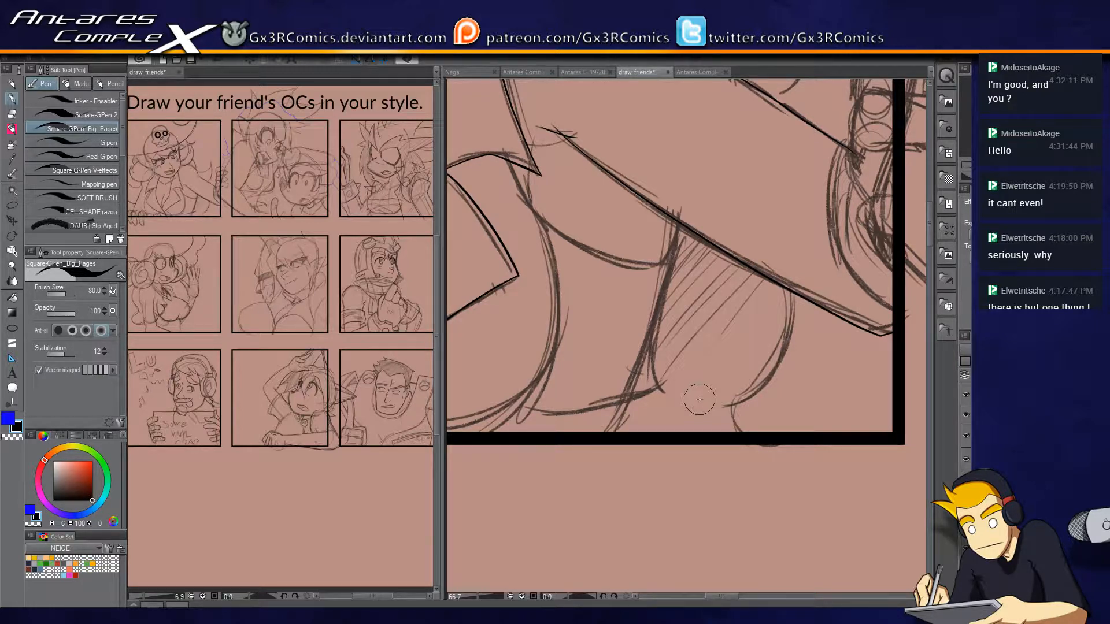
{"action": "scroll", "coordinate": [684, 248], "scroll_direction": "up", "scroll_amount": 2}
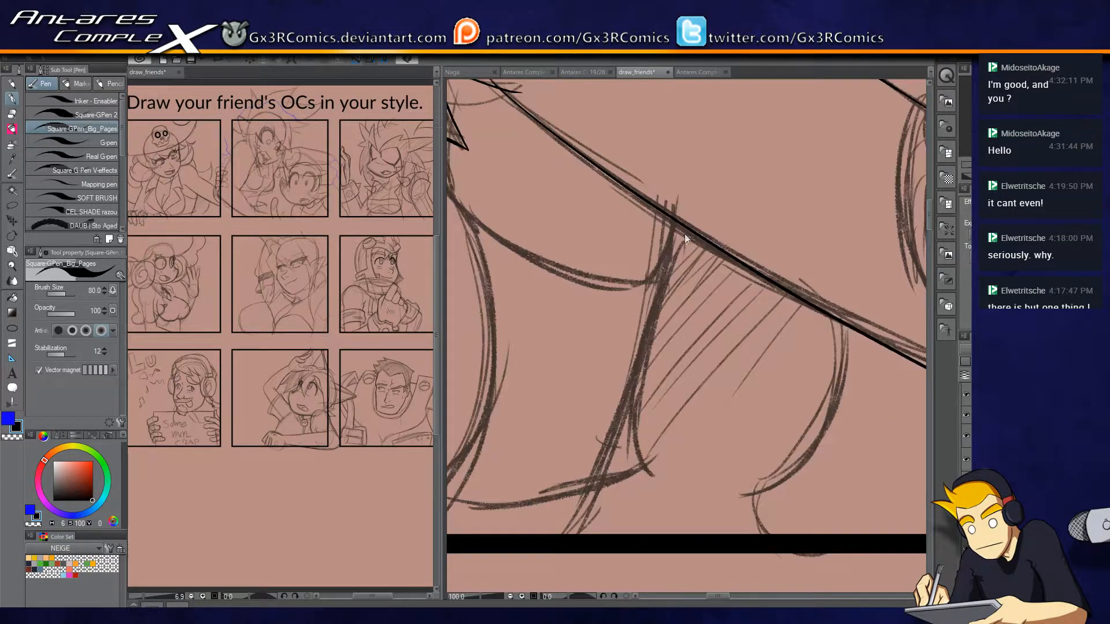
{"action": "left_click_drag", "start_coordinate": [525, 282], "coordinate": [704, 323]}
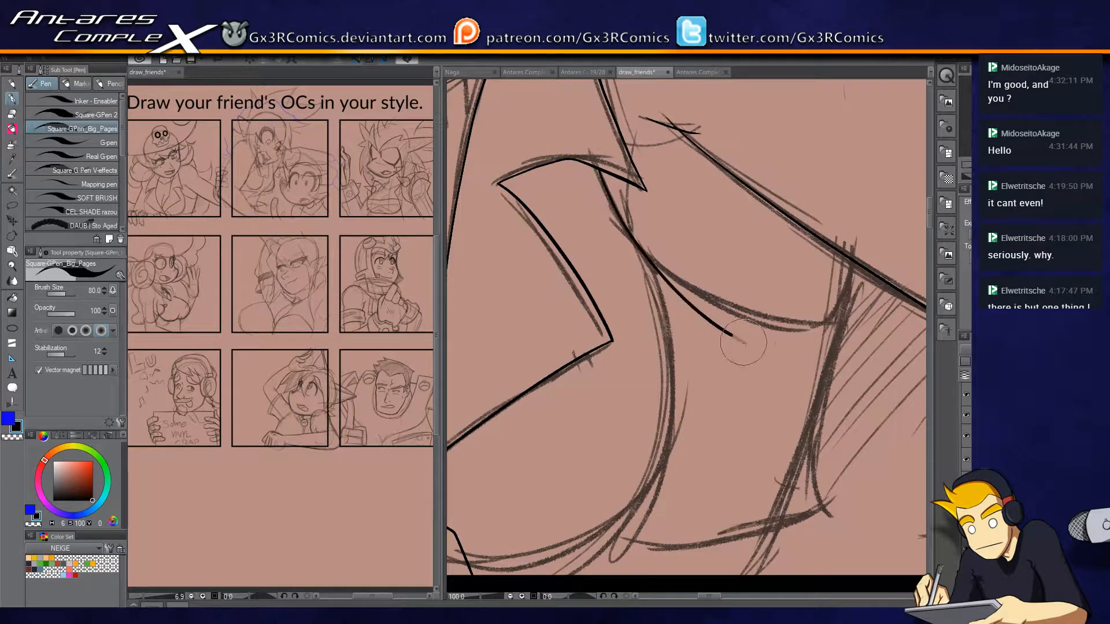
{"action": "mouse_move", "coordinate": [587, 133]}
{"action": "left_mouse_down"}
{"action": "mouse_move", "coordinate": [629, 237]}
{"action": "mouse_move", "coordinate": [834, 333]}
{"action": "left_mouse_up"}
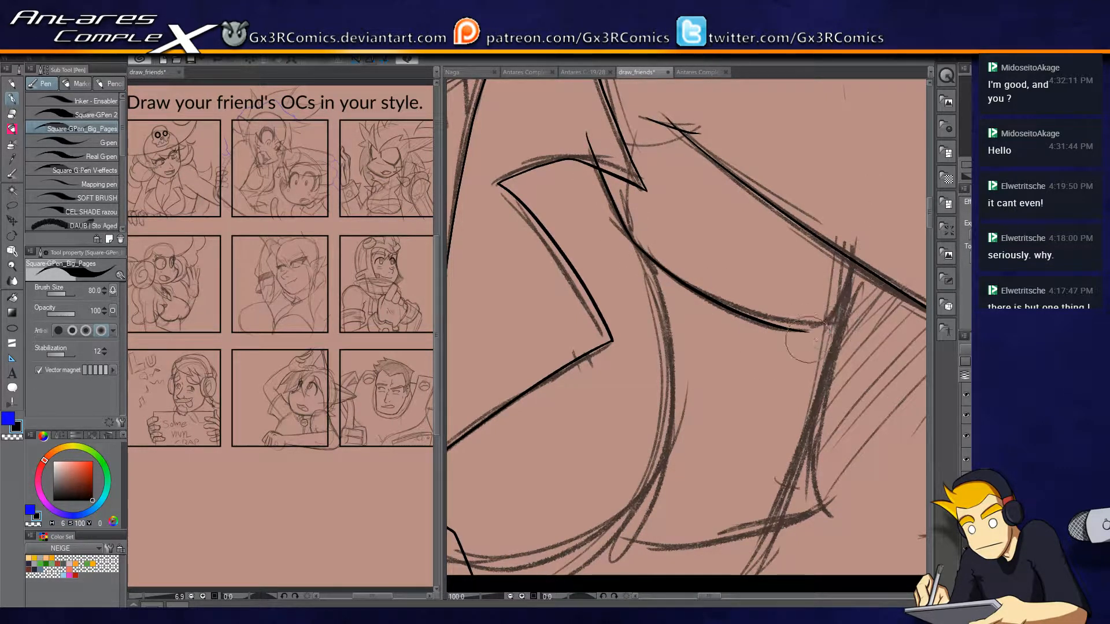
{"action": "mouse_move", "coordinate": [801, 331]}
{"action": "left_mouse_down"}
{"action": "mouse_move", "coordinate": [832, 332]}
{"action": "mouse_move", "coordinate": [862, 266]}
{"action": "left_mouse_up"}
{"action": "key", "text": "e"}
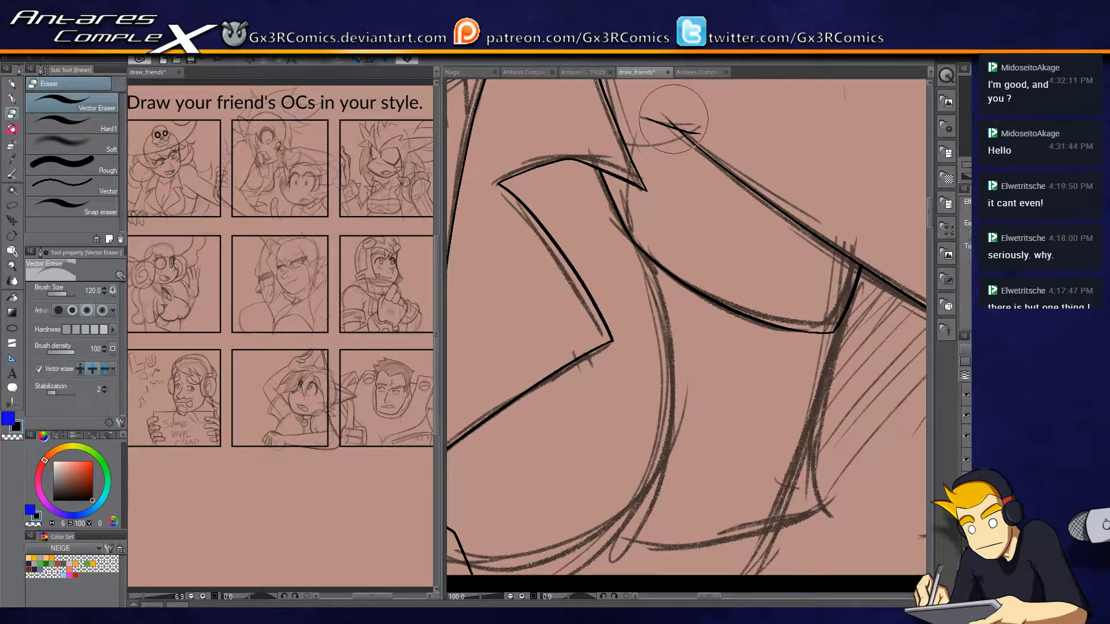
Ink the shirt's side contour from the sleeve cuff down to the bottom panel border, redoing the unsatisfactory stroke.
{"action": "key", "text": "p"}
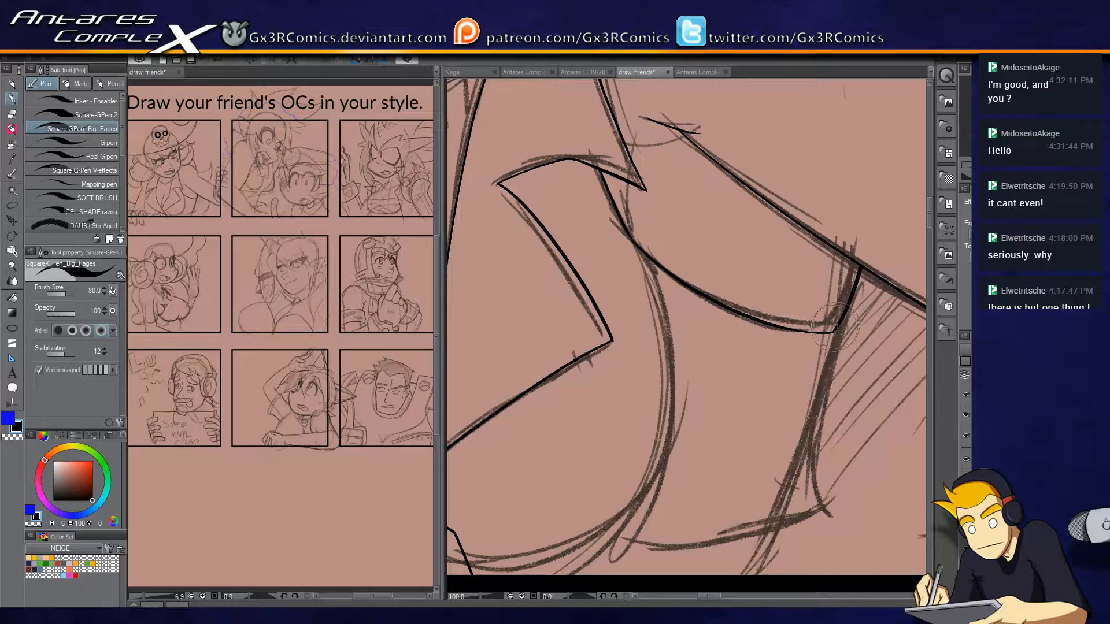
{"action": "left_click_drag", "start_coordinate": [824, 412], "coordinate": [806, 314]}
{"action": "mouse_move", "coordinate": [818, 238]}
{"action": "left_mouse_down"}
{"action": "mouse_move", "coordinate": [802, 316]}
{"action": "mouse_move", "coordinate": [811, 417]}
{"action": "mouse_move", "coordinate": [691, 479]}
{"action": "left_mouse_up"}
{"action": "key", "text": "ctrl+z"}
{"action": "left_click_drag", "start_coordinate": [843, 354], "coordinate": [744, 434]}
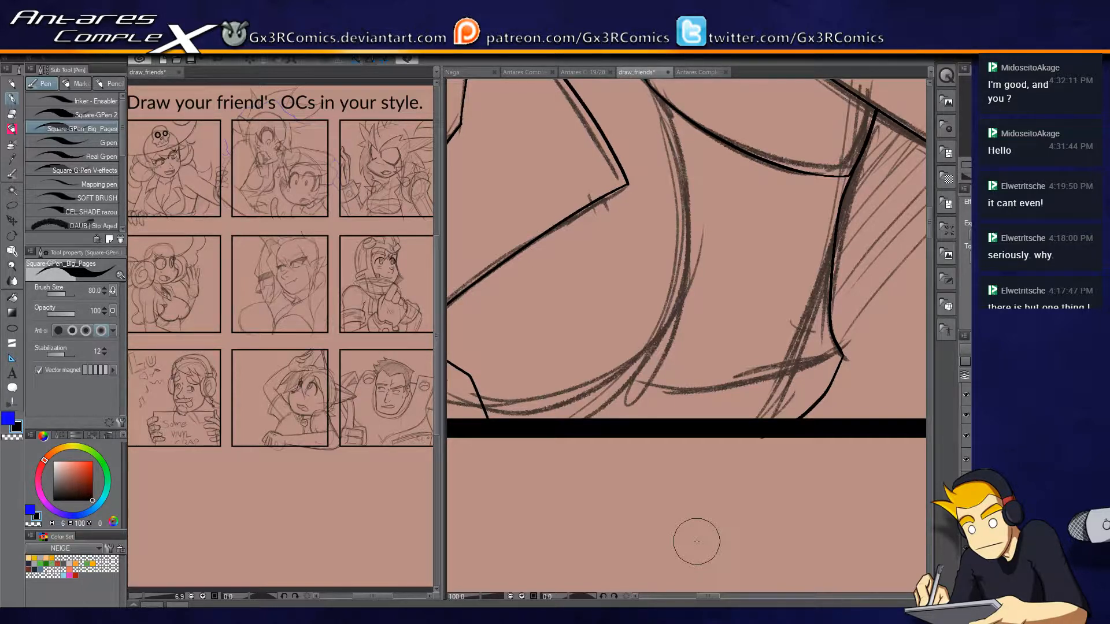
Ink the long chest curve from the bottom panel border up to the sleeve seam, replacing the first attempt.
{"action": "left_click_drag", "start_coordinate": [585, 408], "coordinate": [651, 467]}
{"action": "mouse_move", "coordinate": [566, 508]}
{"action": "left_mouse_down"}
{"action": "mouse_move", "coordinate": [596, 501]}
{"action": "mouse_move", "coordinate": [749, 331]}
{"action": "mouse_move", "coordinate": [731, 200]}
{"action": "left_mouse_up"}
{"action": "key", "text": "ctrl+z"}
{"action": "mouse_move", "coordinate": [639, 481]}
{"action": "left_mouse_down"}
{"action": "mouse_move", "coordinate": [691, 452]}
{"action": "mouse_move", "coordinate": [746, 210]}
{"action": "left_mouse_up"}
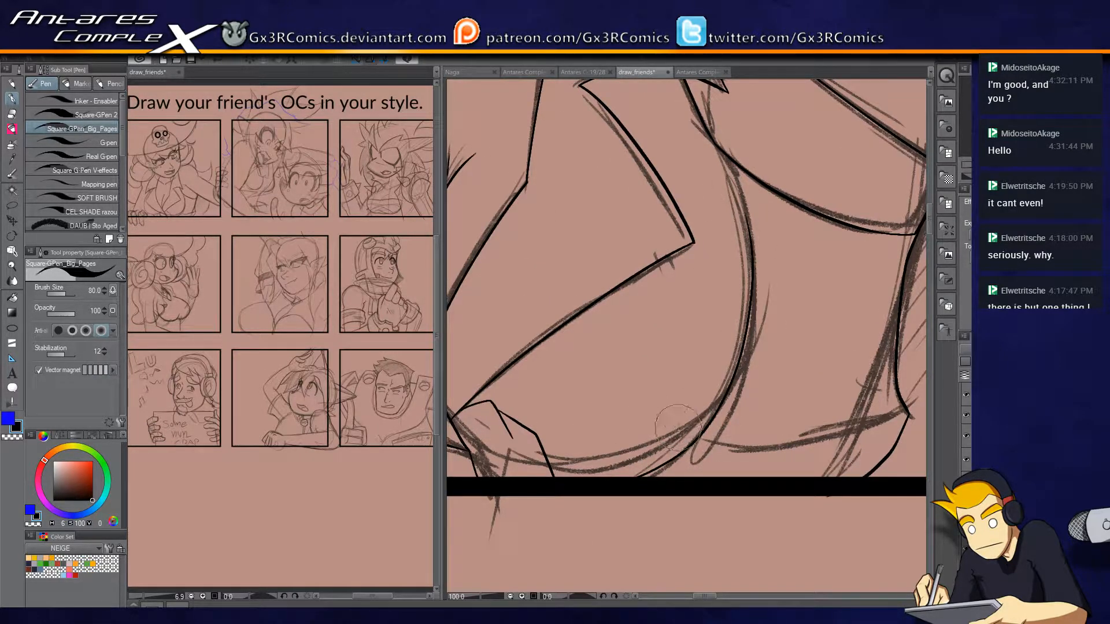
Add short fold marks on the shirt beneath the sleeve and along the chest curve, plus a shallow crease inside the lapel.
{"action": "left_click_drag", "start_coordinate": [760, 349], "coordinate": [702, 389]}
{"action": "mouse_move", "coordinate": [758, 316]}
{"action": "left_mouse_down"}
{"action": "mouse_move", "coordinate": [761, 331]}
{"action": "mouse_move", "coordinate": [743, 333]}
{"action": "left_mouse_up"}
{"action": "left_click_drag", "start_coordinate": [763, 324], "coordinate": [780, 377]}
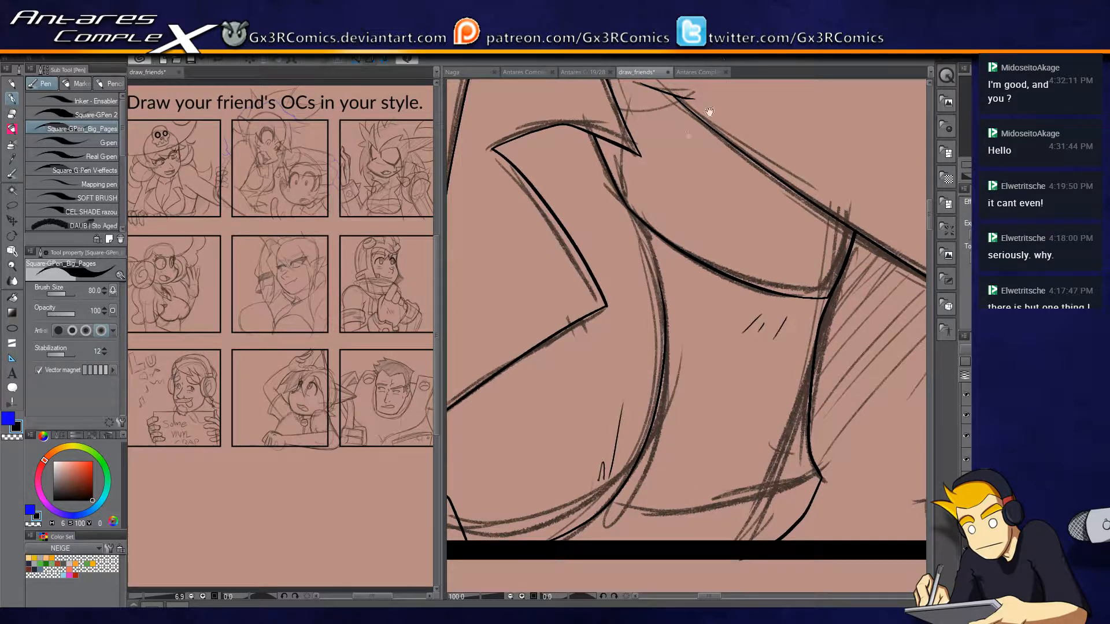
{"action": "left_click_drag", "start_coordinate": [710, 111], "coordinate": [841, 170]}
{"action": "left_click_drag", "start_coordinate": [583, 328], "coordinate": [663, 335]}
{"action": "left_click_drag", "start_coordinate": [673, 212], "coordinate": [644, 353]}
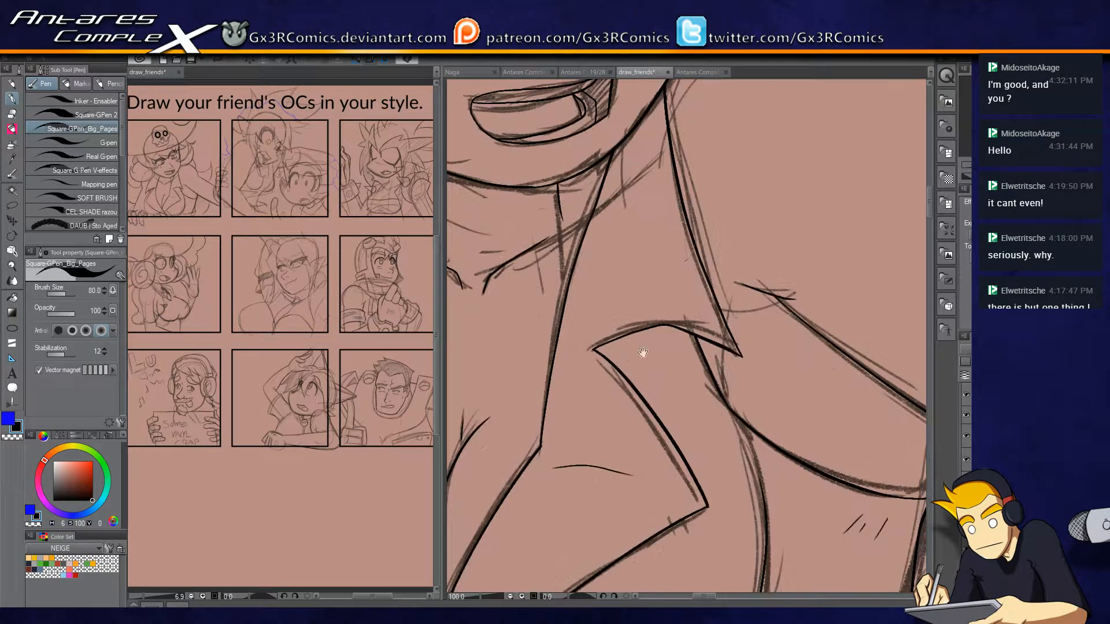
Ink a thin jagged fold line running down the collar beside the neck, replacing the first stroke.
{"action": "mouse_move", "coordinate": [656, 261]}
{"action": "left_mouse_down"}
{"action": "mouse_move", "coordinate": [643, 168]}
{"action": "mouse_move", "coordinate": [655, 269]}
{"action": "left_mouse_up"}
{"action": "key", "text": "ctrl+z"}
{"action": "left_click_drag", "start_coordinate": [635, 156], "coordinate": [671, 258]}
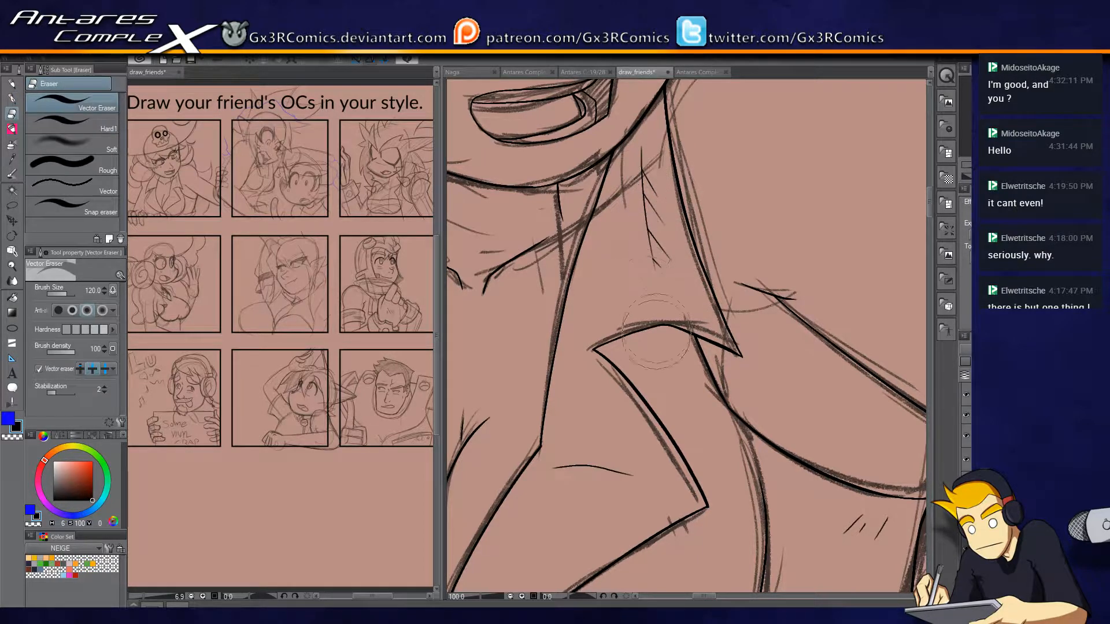
{"action": "left_click_drag", "start_coordinate": [632, 260], "coordinate": [809, 301]}
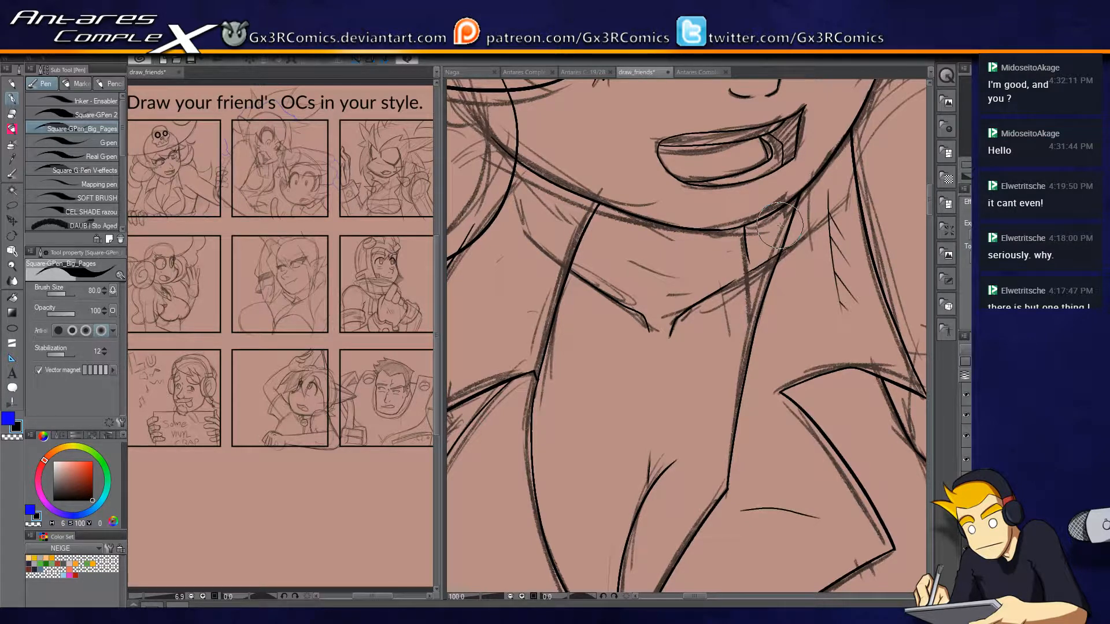
Ink the outer curve of the pointed hair lock behind the shoulder, from its tip down to the outstretched arm.
{"action": "left_click_drag", "start_coordinate": [661, 253], "coordinate": [598, 462]}
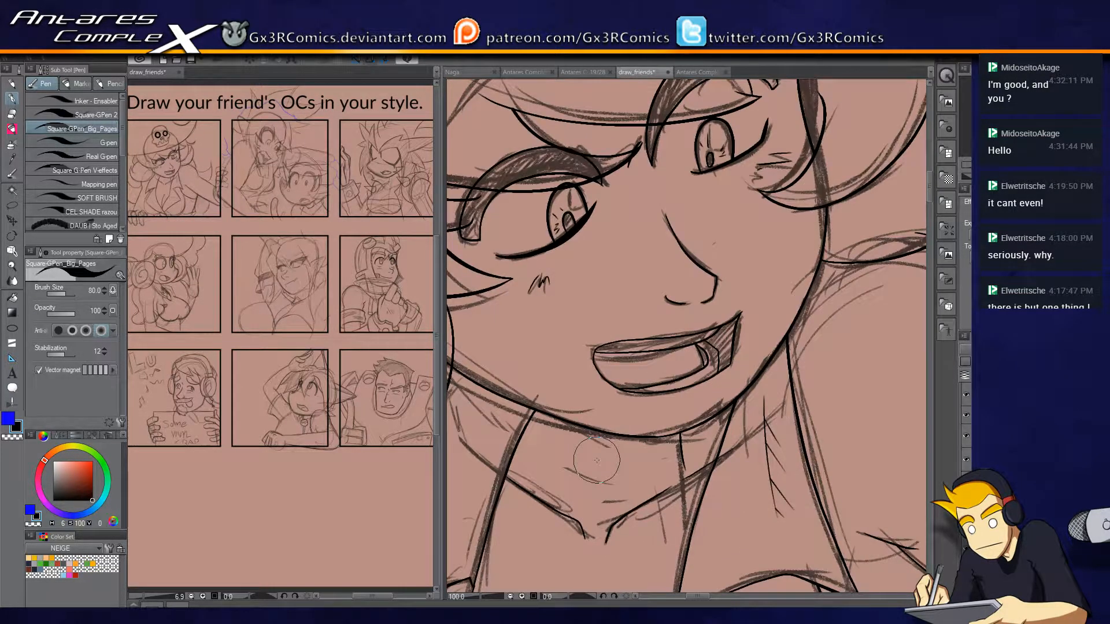
{"action": "left_click_drag", "start_coordinate": [753, 203], "coordinate": [655, 331]}
{"action": "left_click_drag", "start_coordinate": [763, 402], "coordinate": [677, 361]}
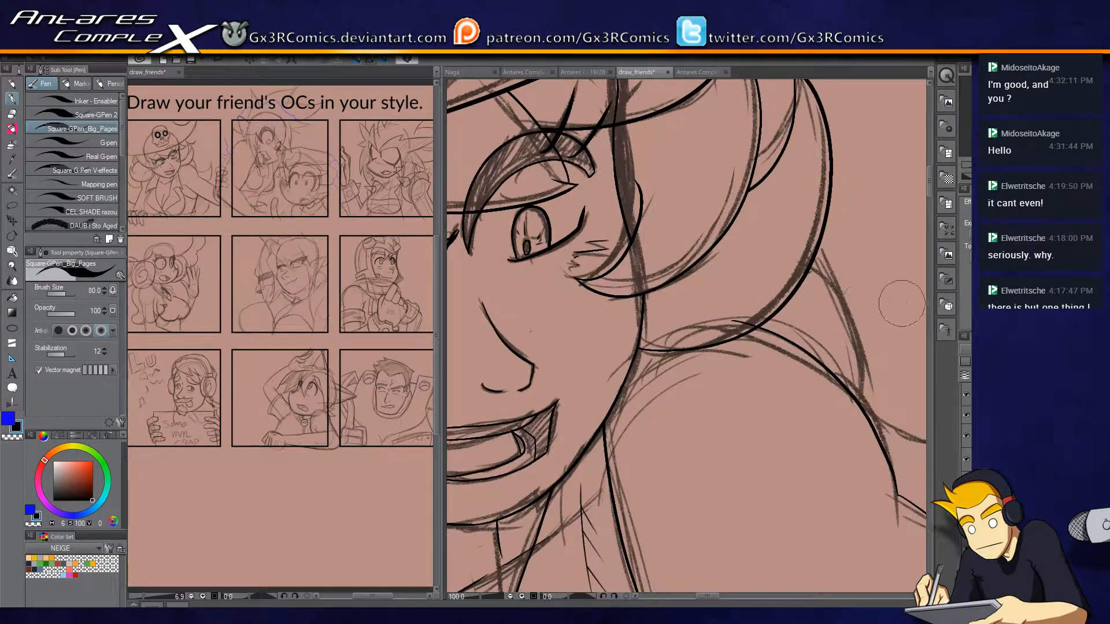
{"action": "mouse_move", "coordinate": [864, 510]}
{"action": "left_mouse_down"}
{"action": "mouse_move", "coordinate": [723, 431]}
{"action": "mouse_move", "coordinate": [758, 469]}
{"action": "mouse_move", "coordinate": [702, 401]}
{"action": "mouse_move", "coordinate": [673, 425]}
{"action": "left_mouse_up"}
{"action": "mouse_move", "coordinate": [591, 452]}
{"action": "left_mouse_down"}
{"action": "mouse_move", "coordinate": [715, 373]}
{"action": "mouse_move", "coordinate": [706, 155]}
{"action": "left_mouse_up"}
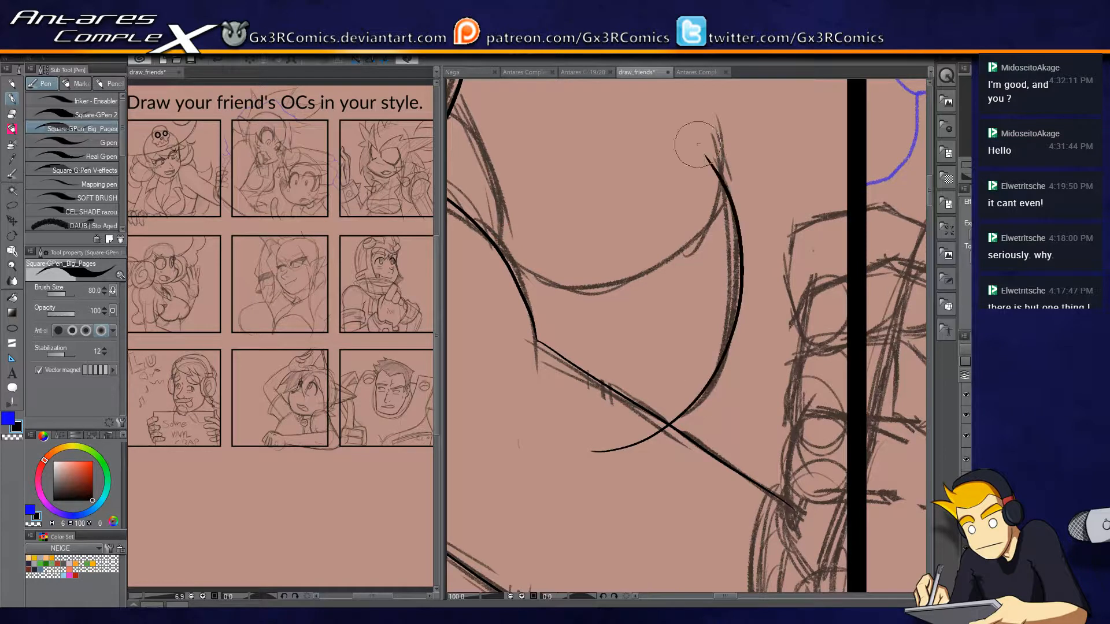
Ink the hair lock's upper edge from the main hair to its tip and erase the overshooting line ends.
{"action": "left_click_drag", "start_coordinate": [618, 269], "coordinate": [700, 333]}
{"action": "mouse_move", "coordinate": [501, 151]}
{"action": "left_mouse_down"}
{"action": "mouse_move", "coordinate": [594, 276]}
{"action": "mouse_move", "coordinate": [603, 315]}
{"action": "mouse_move", "coordinate": [595, 298]}
{"action": "mouse_move", "coordinate": [575, 372]}
{"action": "left_mouse_up"}
{"action": "mouse_move", "coordinate": [596, 327]}
{"action": "left_mouse_down"}
{"action": "mouse_move", "coordinate": [658, 348]}
{"action": "mouse_move", "coordinate": [782, 283]}
{"action": "mouse_move", "coordinate": [785, 215]}
{"action": "left_mouse_up"}
{"action": "key", "text": "e"}
{"action": "left_click_drag", "start_coordinate": [573, 347], "coordinate": [595, 381]}
{"action": "left_click_drag", "start_coordinate": [591, 309], "coordinate": [604, 341]}
{"action": "left_click_drag", "start_coordinate": [538, 159], "coordinate": [512, 174]}
{"action": "left_click", "coordinate": [684, 502]}
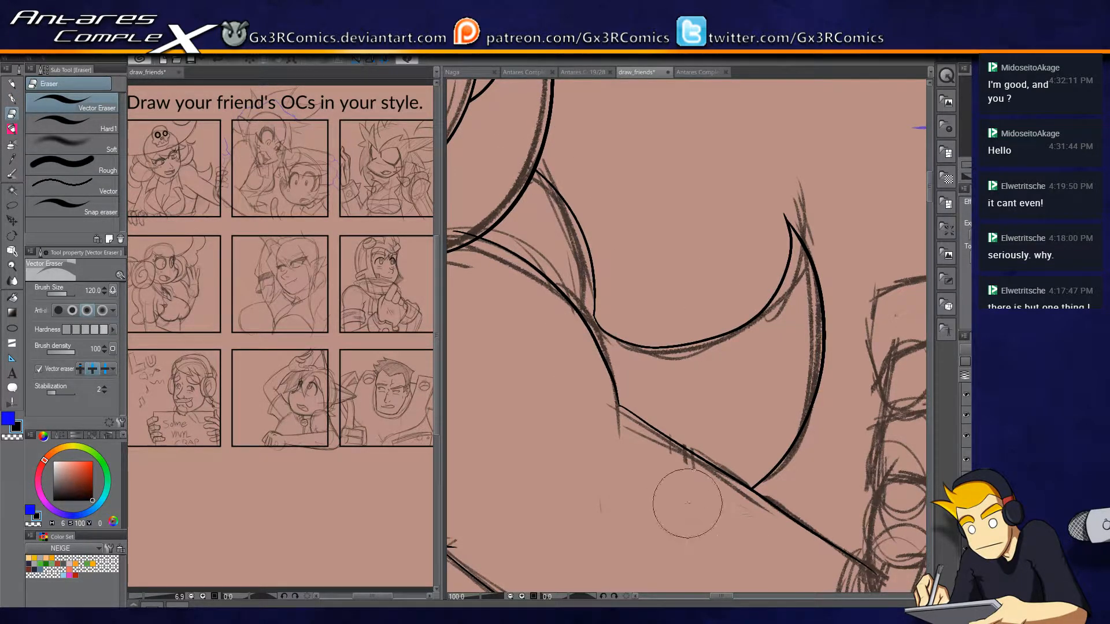
Ink the lowest finger gripping the panel border, redoing its side and top edge and trimming the overshoot.
{"action": "key", "text": "p"}
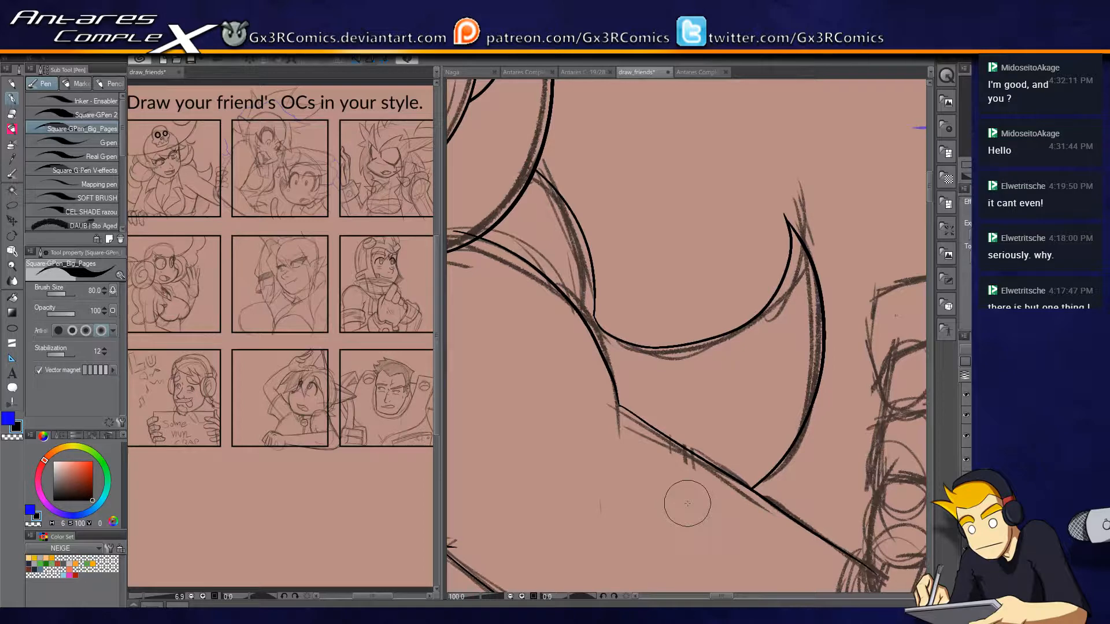
{"action": "left_click_drag", "start_coordinate": [855, 476], "coordinate": [728, 310]}
{"action": "scroll", "coordinate": [757, 424], "scroll_direction": "up", "scroll_amount": 1}
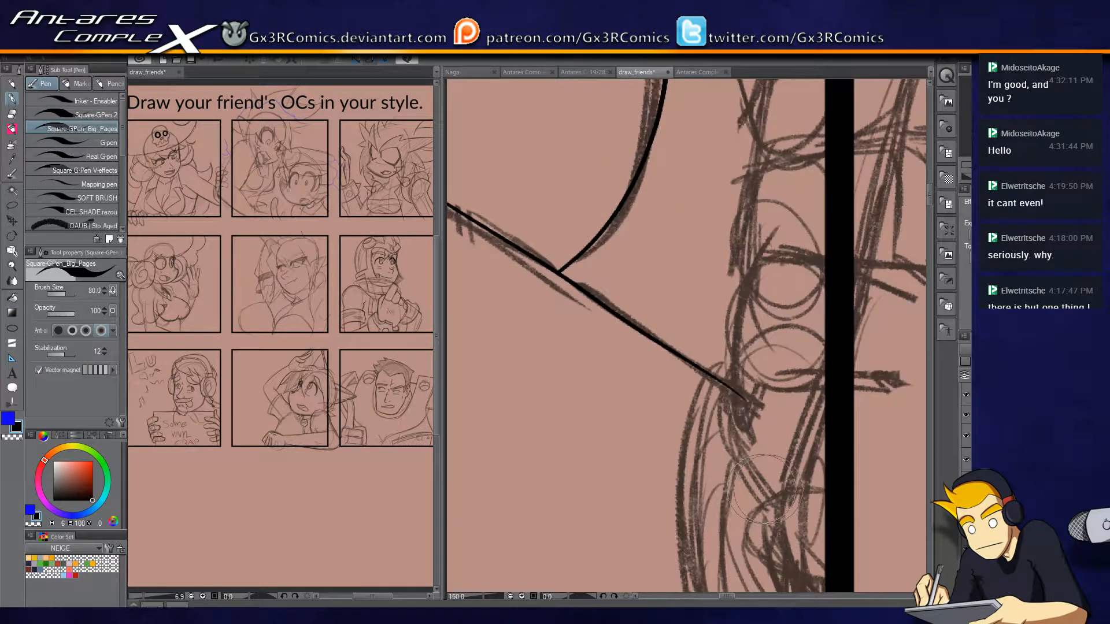
{"action": "mouse_move", "coordinate": [756, 494]}
{"action": "left_mouse_down"}
{"action": "mouse_move", "coordinate": [730, 395]}
{"action": "mouse_move", "coordinate": [734, 317]}
{"action": "mouse_move", "coordinate": [742, 441]}
{"action": "mouse_move", "coordinate": [732, 386]}
{"action": "mouse_move", "coordinate": [744, 296]}
{"action": "left_mouse_up"}
{"action": "key", "text": "ctrl+z"}
{"action": "key", "text": "ctrl+z"}
{"action": "mouse_move", "coordinate": [748, 459]}
{"action": "left_mouse_down"}
{"action": "mouse_move", "coordinate": [729, 369]}
{"action": "mouse_move", "coordinate": [750, 266]}
{"action": "mouse_move", "coordinate": [884, 260]}
{"action": "left_mouse_up"}
{"action": "left_click_drag", "start_coordinate": [845, 346], "coordinate": [705, 345]}
{"action": "mouse_move", "coordinate": [743, 258]}
{"action": "left_mouse_down"}
{"action": "mouse_move", "coordinate": [872, 333]}
{"action": "mouse_move", "coordinate": [851, 390]}
{"action": "mouse_move", "coordinate": [803, 405]}
{"action": "mouse_move", "coordinate": [727, 376]}
{"action": "mouse_move", "coordinate": [757, 387]}
{"action": "mouse_move", "coordinate": [647, 376]}
{"action": "left_mouse_up"}
{"action": "key", "text": "e"}
{"action": "left_click", "coordinate": [604, 384]}
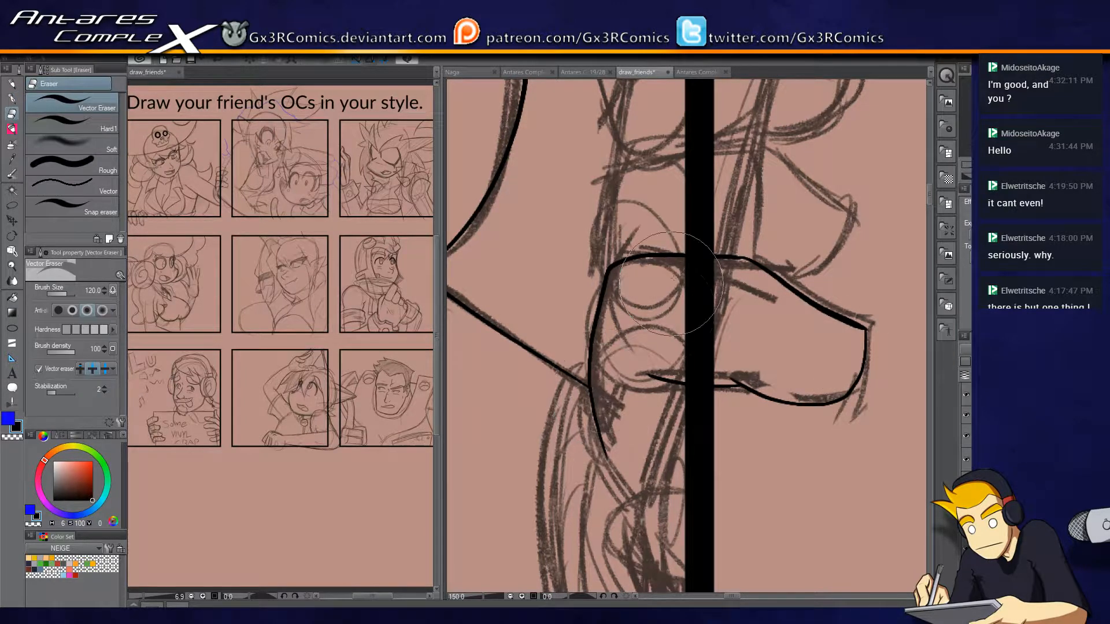
Ink the second finger from the bottom around the panel border, replacing the first stroke and trimming its end.
{"action": "key", "text": "p"}
{"action": "mouse_move", "coordinate": [586, 307]}
{"action": "left_mouse_down"}
{"action": "mouse_move", "coordinate": [605, 191]}
{"action": "mouse_move", "coordinate": [621, 170]}
{"action": "mouse_move", "coordinate": [604, 189]}
{"action": "mouse_move", "coordinate": [777, 141]}
{"action": "mouse_move", "coordinate": [709, 168]}
{"action": "mouse_move", "coordinate": [759, 152]}
{"action": "mouse_move", "coordinate": [749, 148]}
{"action": "mouse_move", "coordinate": [852, 207]}
{"action": "left_mouse_up"}
{"action": "key", "text": "ctrl+z"}
{"action": "mouse_move", "coordinate": [751, 151]}
{"action": "left_mouse_down"}
{"action": "mouse_move", "coordinate": [851, 202]}
{"action": "mouse_move", "coordinate": [848, 226]}
{"action": "mouse_move", "coordinate": [775, 284]}
{"action": "left_mouse_up"}
{"action": "key", "text": "e"}
{"action": "left_click", "coordinate": [778, 292]}
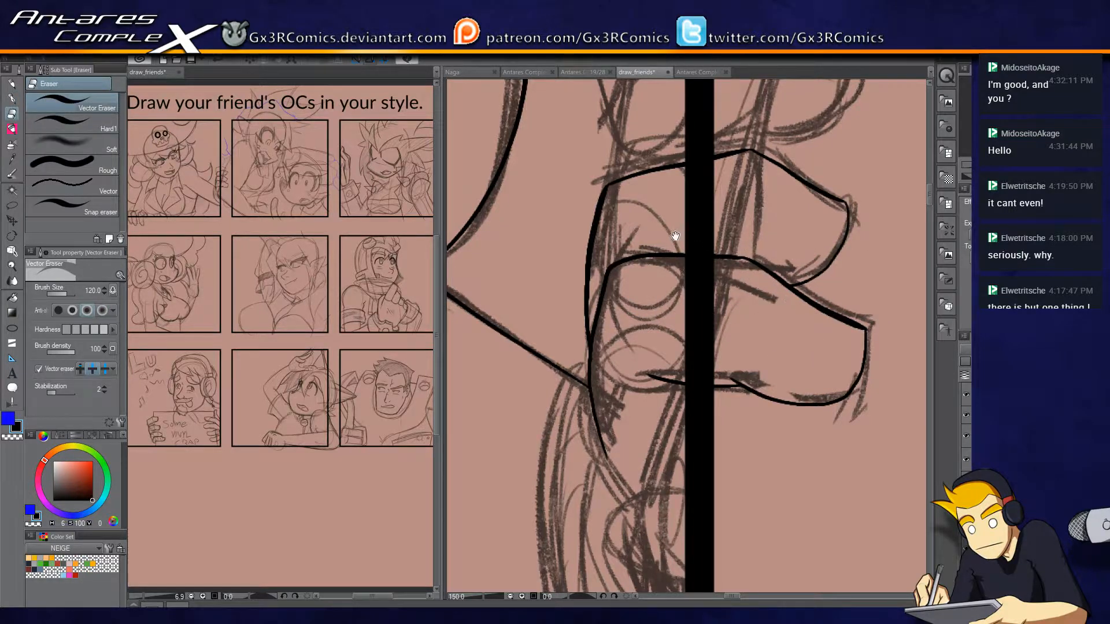
Ink the third finger from the bottom across the panel border, redoing its outline until it fits the sketch.
{"action": "left_click_drag", "start_coordinate": [674, 238], "coordinate": [666, 377]}
{"action": "left_click_drag", "start_coordinate": [607, 318], "coordinate": [614, 263]}
{"action": "key", "text": "ctrl+z"}
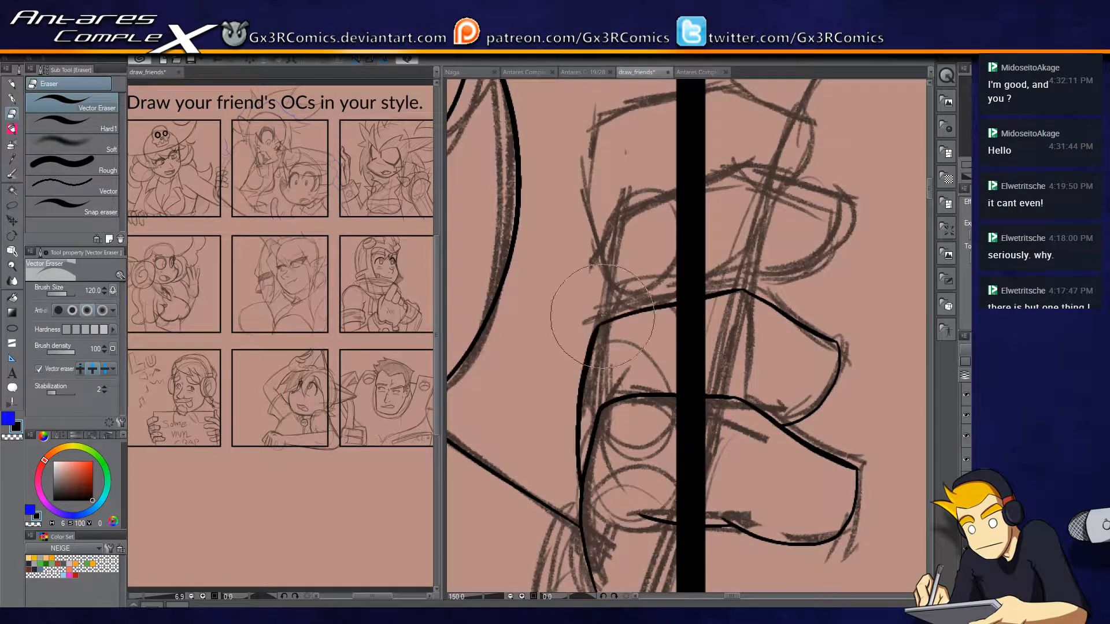
{"action": "key", "text": "p"}
{"action": "mouse_move", "coordinate": [601, 324]}
{"action": "left_mouse_down"}
{"action": "mouse_move", "coordinate": [621, 225]}
{"action": "mouse_move", "coordinate": [756, 166]}
{"action": "left_mouse_up"}
{"action": "key", "text": "ctrl+z"}
{"action": "key", "text": "ctrl+z"}
{"action": "mouse_move", "coordinate": [601, 324]}
{"action": "left_mouse_down"}
{"action": "mouse_move", "coordinate": [628, 212]}
{"action": "mouse_move", "coordinate": [623, 220]}
{"action": "mouse_move", "coordinate": [754, 160]}
{"action": "mouse_move", "coordinate": [739, 171]}
{"action": "mouse_move", "coordinate": [833, 224]}
{"action": "mouse_move", "coordinate": [805, 278]}
{"action": "mouse_move", "coordinate": [759, 297]}
{"action": "left_mouse_up"}
{"action": "key", "text": "ctrl+z"}
{"action": "mouse_move", "coordinate": [740, 170]}
{"action": "left_mouse_down"}
{"action": "mouse_move", "coordinate": [845, 204]}
{"action": "mouse_move", "coordinate": [834, 202]}
{"action": "mouse_move", "coordinate": [839, 215]}
{"action": "mouse_move", "coordinate": [800, 267]}
{"action": "mouse_move", "coordinate": [729, 285]}
{"action": "mouse_move", "coordinate": [749, 288]}
{"action": "mouse_move", "coordinate": [713, 280]}
{"action": "mouse_move", "coordinate": [718, 252]}
{"action": "mouse_move", "coordinate": [737, 251]}
{"action": "mouse_move", "coordinate": [734, 268]}
{"action": "mouse_move", "coordinate": [645, 321]}
{"action": "left_mouse_up"}
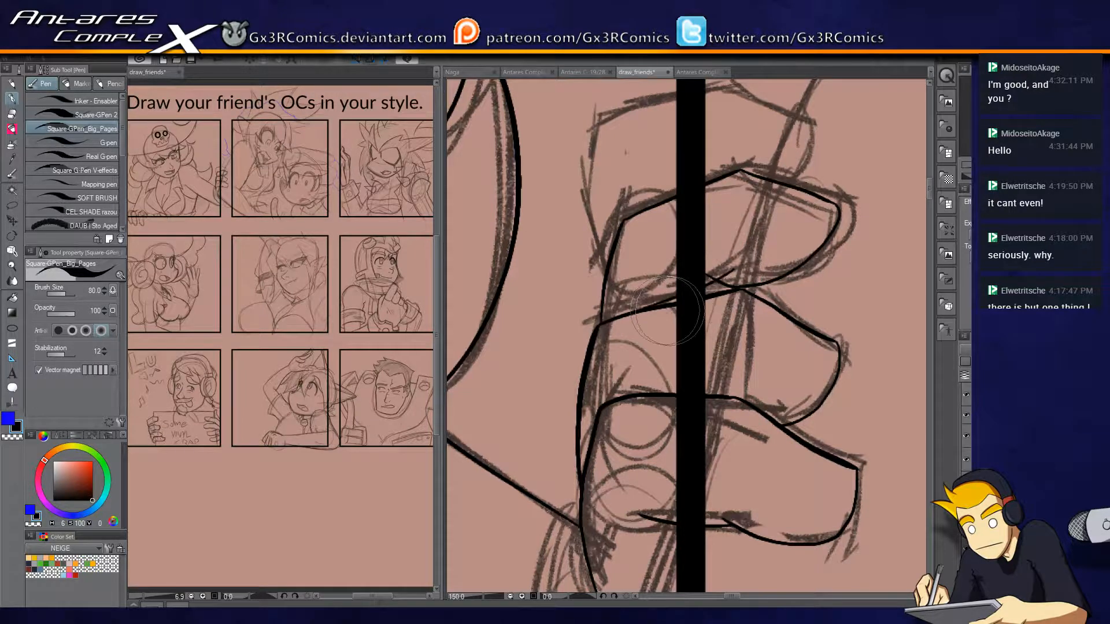
{"action": "key", "text": "ctrl+z"}
{"action": "mouse_move", "coordinate": [725, 268]}
{"action": "left_mouse_down"}
{"action": "mouse_move", "coordinate": [645, 319]}
{"action": "mouse_move", "coordinate": [692, 316]}
{"action": "mouse_move", "coordinate": [719, 273]}
{"action": "left_mouse_up"}
{"action": "key", "text": "e"}
{"action": "key", "text": "p"}
Ink the topmost finger across the panel border, undoing the unsatisfactory strokes, and trim its end.
{"action": "left_click_drag", "start_coordinate": [681, 228], "coordinate": [682, 296]}
{"action": "mouse_move", "coordinate": [606, 344]}
{"action": "left_mouse_down"}
{"action": "mouse_move", "coordinate": [597, 292]}
{"action": "mouse_move", "coordinate": [612, 222]}
{"action": "mouse_move", "coordinate": [600, 325]}
{"action": "mouse_move", "coordinate": [584, 233]}
{"action": "left_mouse_up"}
{"action": "key", "text": "ctrl+z"}
{"action": "key", "text": "ctrl+z"}
{"action": "mouse_move", "coordinate": [606, 343]}
{"action": "left_mouse_down"}
{"action": "mouse_move", "coordinate": [583, 260]}
{"action": "mouse_move", "coordinate": [605, 187]}
{"action": "mouse_move", "coordinate": [598, 201]}
{"action": "mouse_move", "coordinate": [751, 156]}
{"action": "mouse_move", "coordinate": [739, 159]}
{"action": "mouse_move", "coordinate": [810, 202]}
{"action": "mouse_move", "coordinate": [796, 192]}
{"action": "mouse_move", "coordinate": [791, 250]}
{"action": "left_mouse_up"}
{"action": "key", "text": "e"}
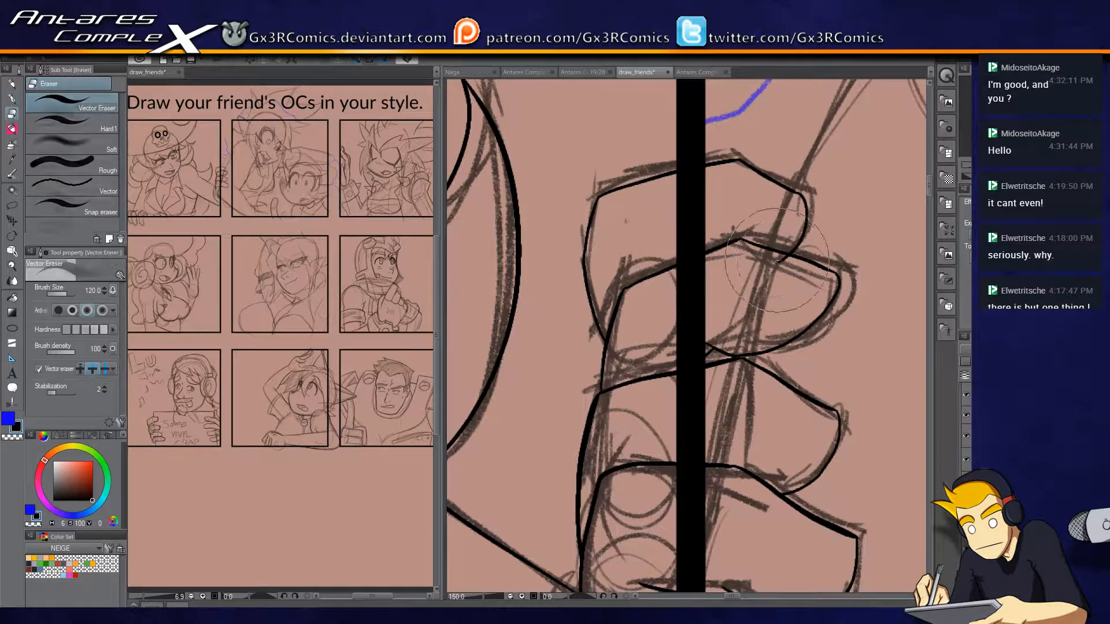
Reshape the tip of the second finger from the top with a cleaner contour and save the drawing.
{"action": "key", "text": "p"}
{"action": "left_click_drag", "start_coordinate": [783, 410], "coordinate": [769, 315]}
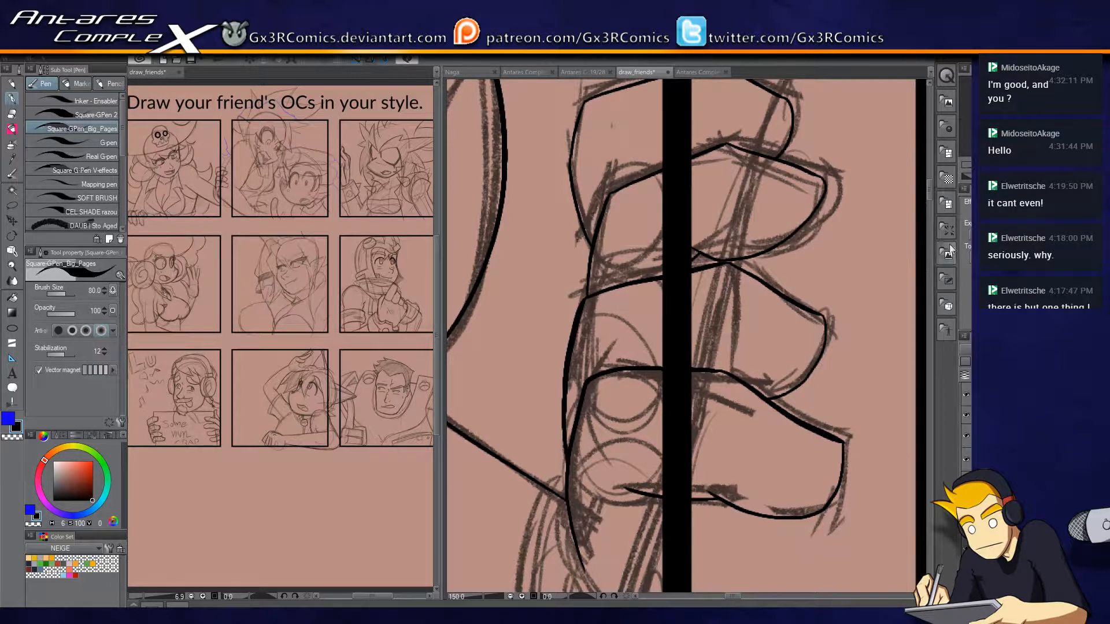
{"action": "left_click_drag", "start_coordinate": [788, 221], "coordinate": [759, 273]}
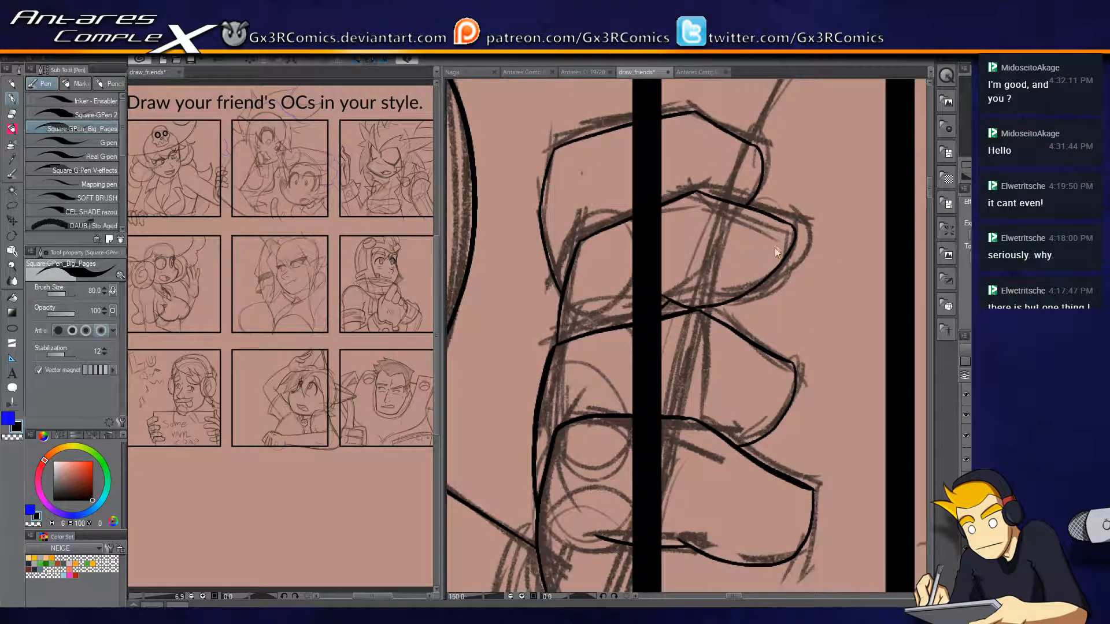
{"action": "left_click", "coordinate": [774, 247], "text": "ctrl"}
{"action": "mouse_move", "coordinate": [783, 218]}
{"action": "left_mouse_down"}
{"action": "mouse_move", "coordinate": [754, 295]}
{"action": "mouse_move", "coordinate": [694, 328]}
{"action": "mouse_move", "coordinate": [764, 303]}
{"action": "mouse_move", "coordinate": [780, 207]}
{"action": "mouse_move", "coordinate": [797, 258]}
{"action": "left_mouse_up"}
{"action": "key", "text": "ctrl+z"}
{"action": "key", "text": "e"}
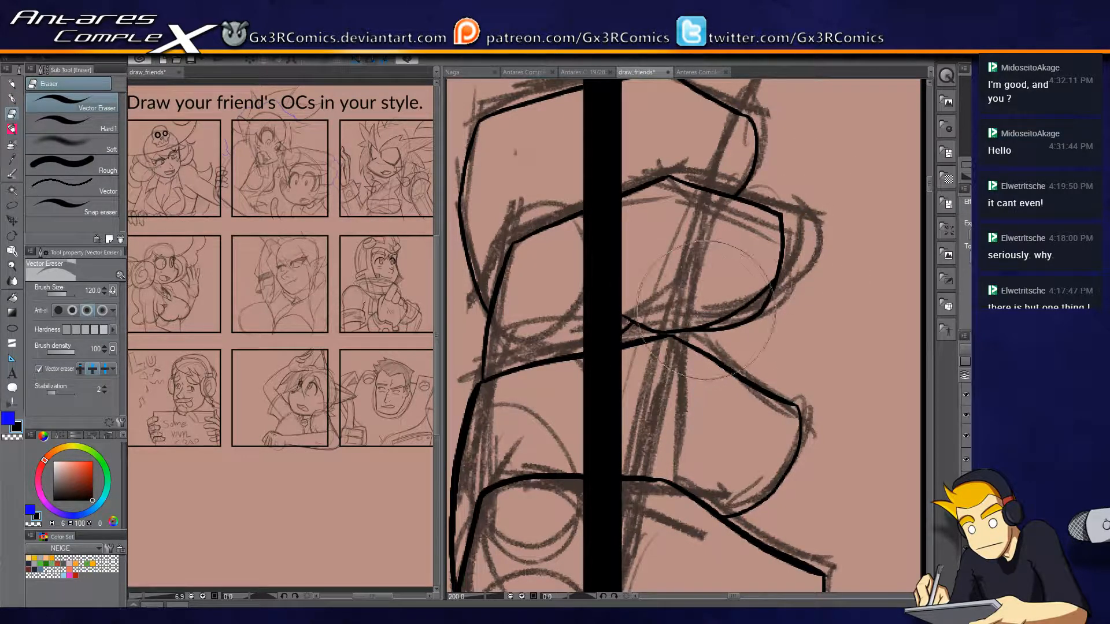
{"action": "key", "text": "p"}
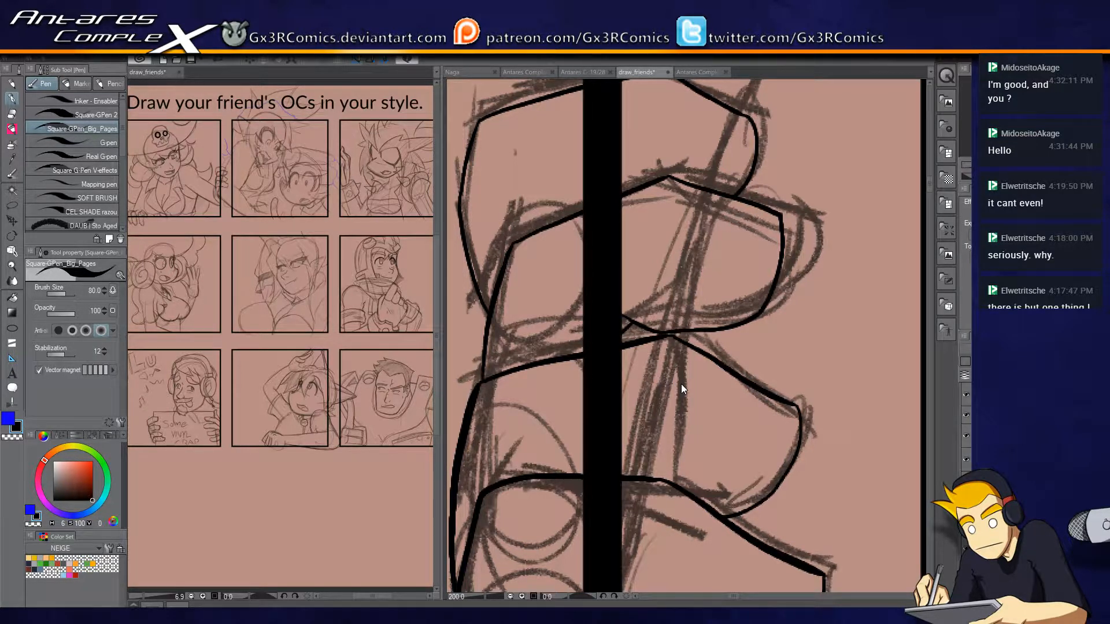
{"action": "key", "text": "ctrl+s"}
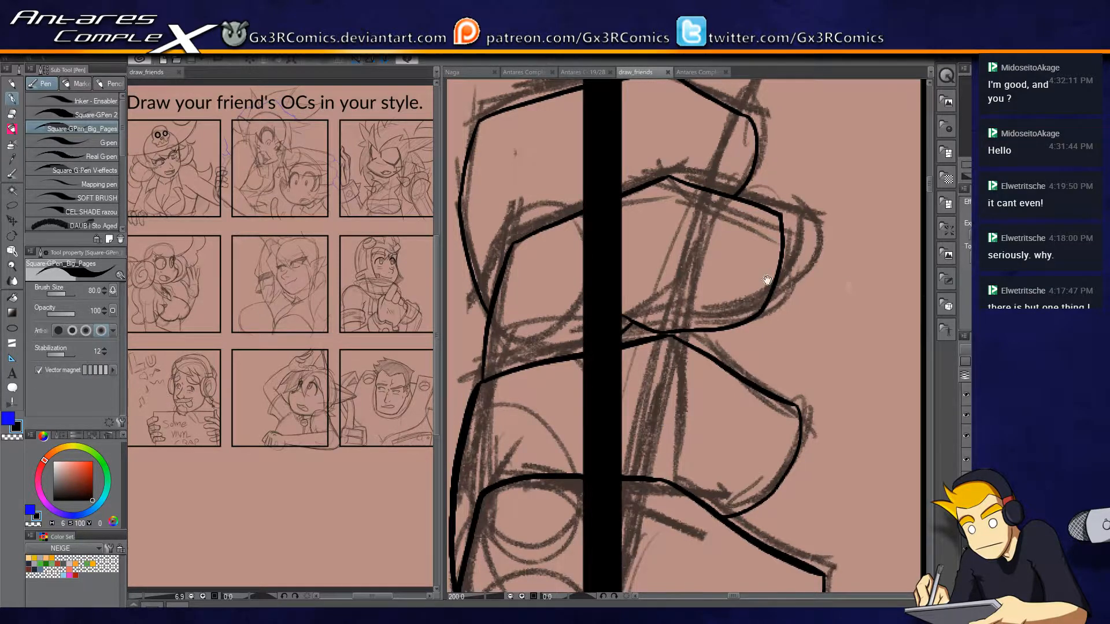
Ink thin curved inner lines on the fingers just beyond the panel border.
{"action": "left_click_drag", "start_coordinate": [767, 280], "coordinate": [798, 425]}
{"action": "left_click_drag", "start_coordinate": [853, 320], "coordinate": [847, 386]}
{"action": "left_click_drag", "start_coordinate": [851, 198], "coordinate": [843, 274]}
{"action": "left_click_drag", "start_coordinate": [906, 491], "coordinate": [792, 439]}
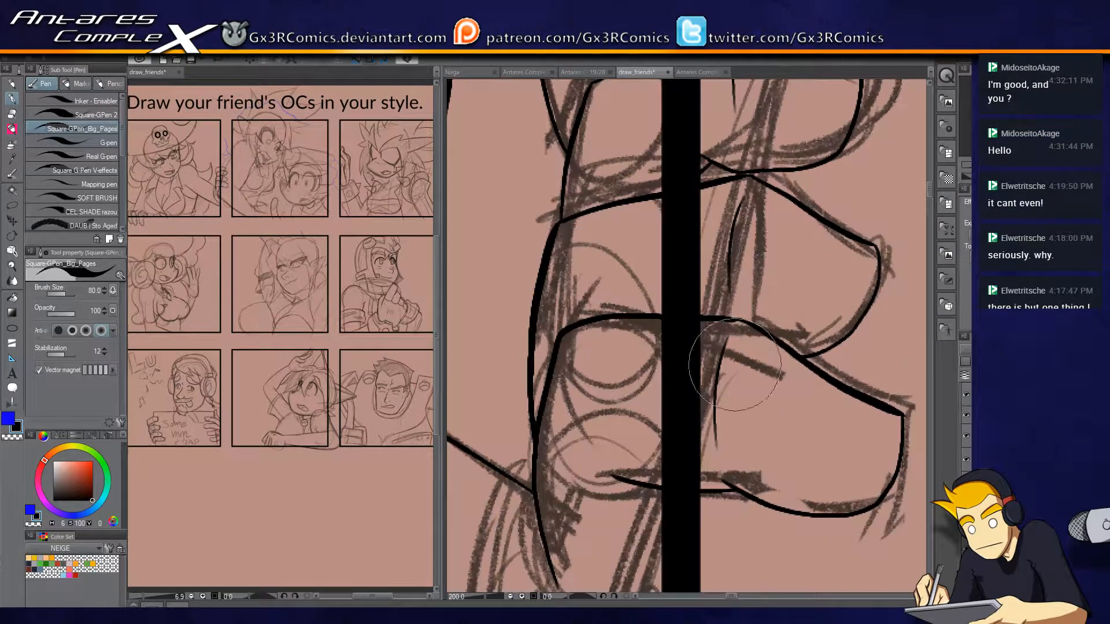
{"action": "left_click_drag", "start_coordinate": [702, 496], "coordinate": [756, 273]}
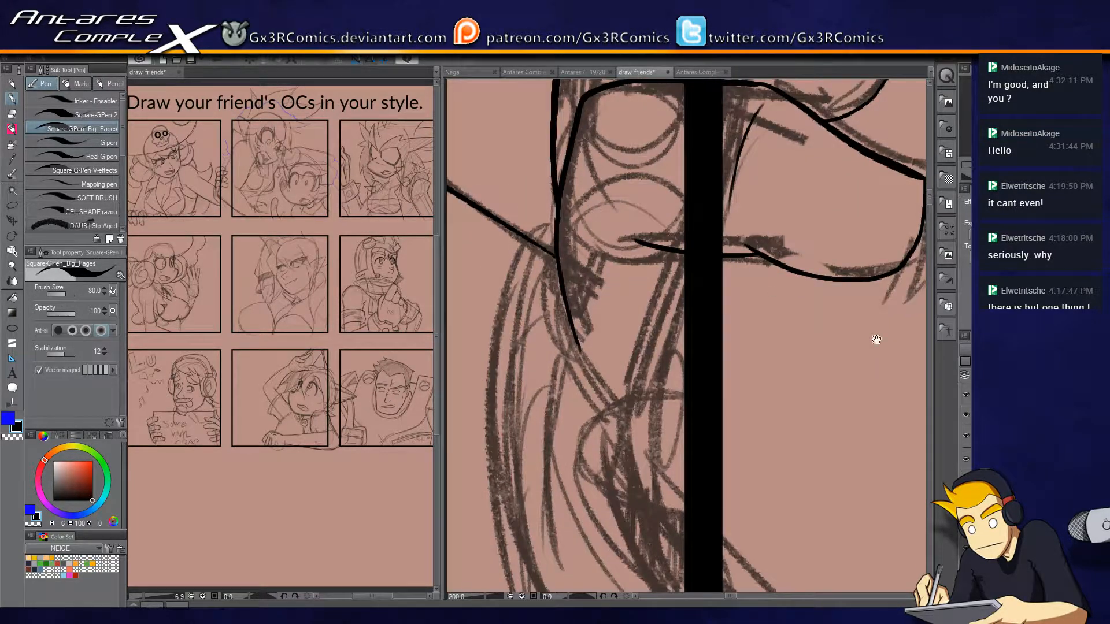
Ink the rounded thumb shape against the panel border, join the palm line to it and erase the overlap.
{"action": "left_click_drag", "start_coordinate": [799, 505], "coordinate": [740, 338]}
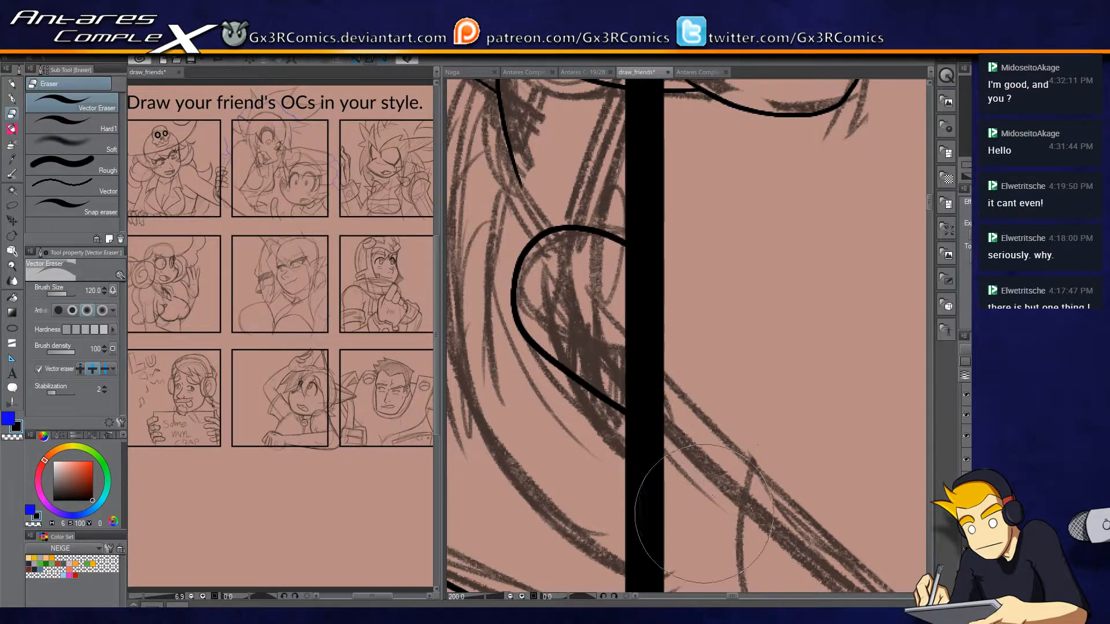
{"action": "left_click_drag", "start_coordinate": [640, 417], "coordinate": [748, 533]}
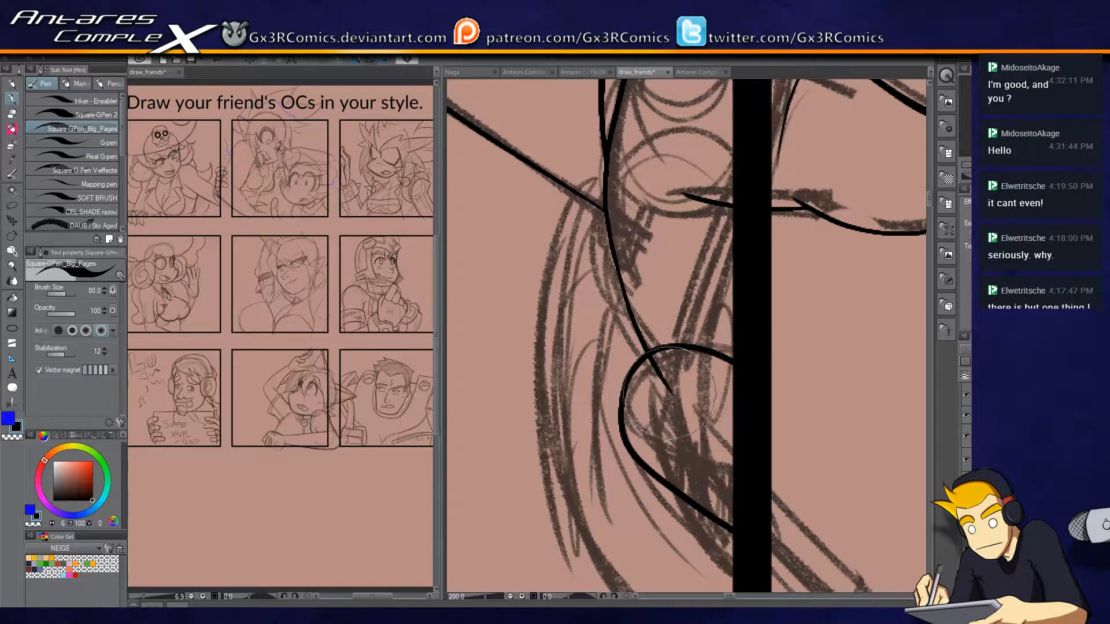
{"action": "key", "text": "e"}
{"action": "scroll", "coordinate": [578, 242], "scroll_direction": "down", "scroll_amount": 2}
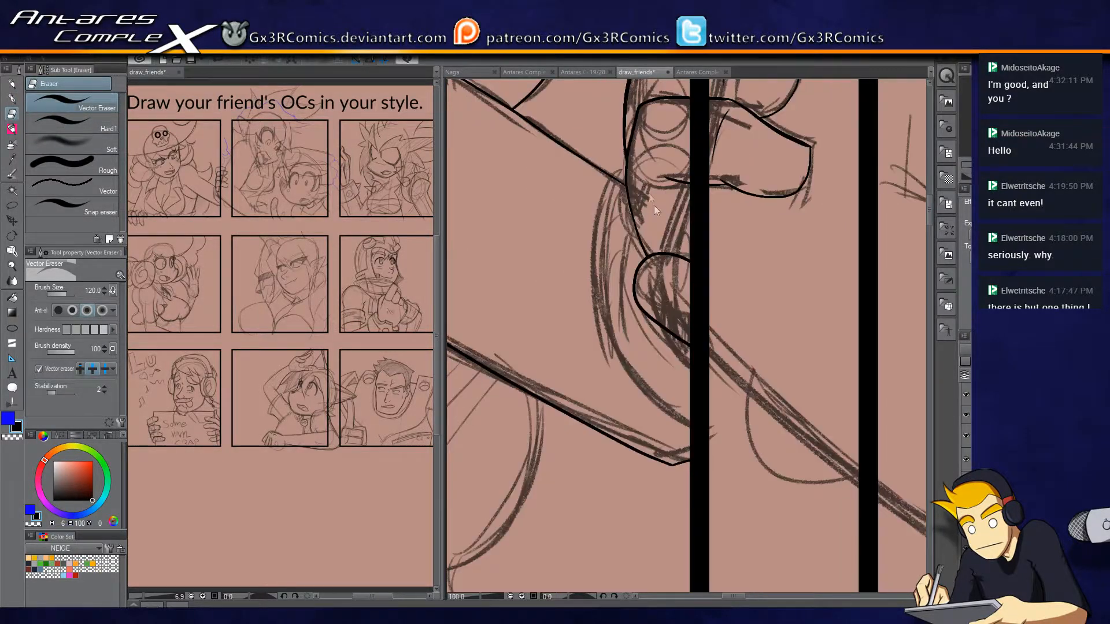
Ink the palm's long outer curve from the arm to the panel border, trim its ends and add a short crease line.
{"action": "key", "text": "p"}
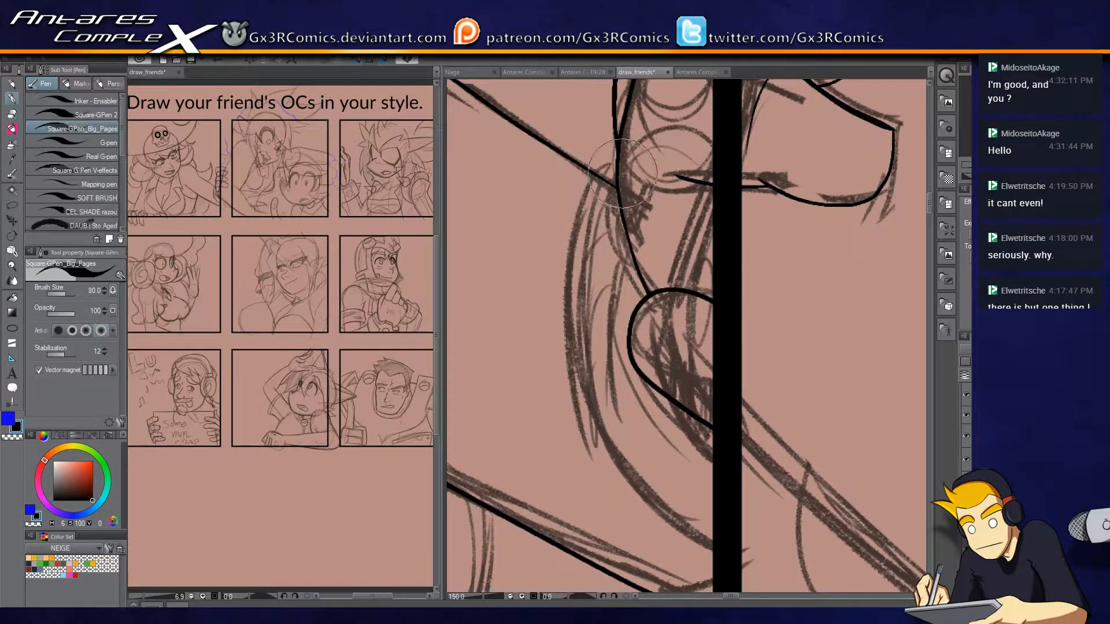
{"action": "mouse_move", "coordinate": [614, 174]}
{"action": "left_mouse_down"}
{"action": "mouse_move", "coordinate": [636, 480]}
{"action": "mouse_move", "coordinate": [740, 573]}
{"action": "left_mouse_up"}
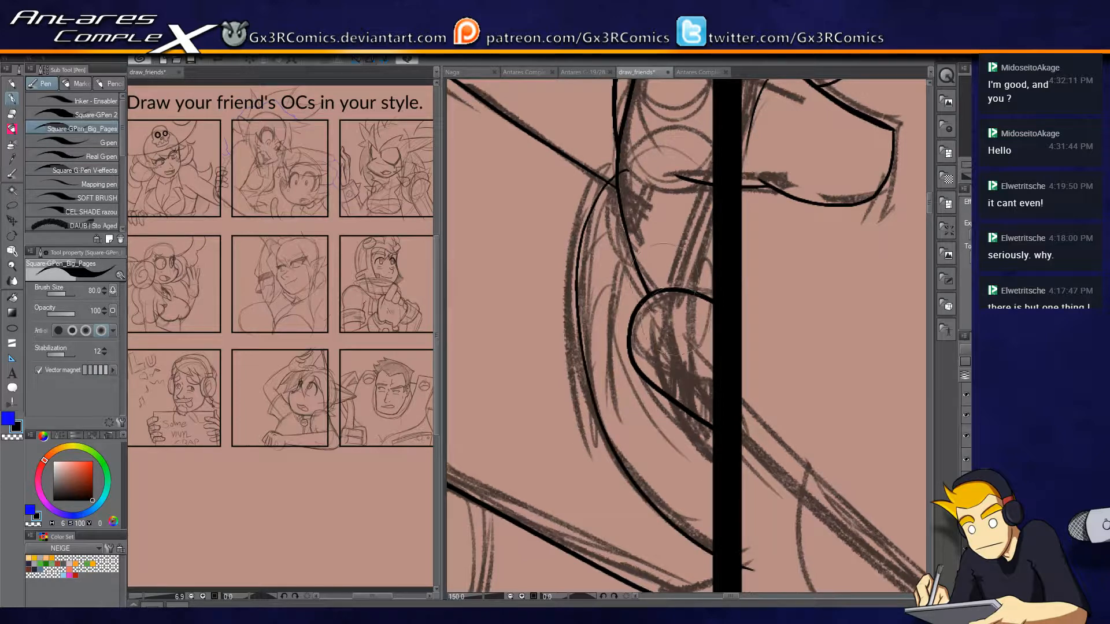
{"action": "key", "text": "e"}
{"action": "left_click_drag", "start_coordinate": [614, 197], "coordinate": [625, 169]}
{"action": "key", "text": "p"}
{"action": "left_click_drag", "start_coordinate": [675, 441], "coordinate": [634, 279]}
{"action": "key", "text": "e"}
{"action": "left_click_drag", "start_coordinate": [714, 408], "coordinate": [705, 449]}
{"action": "key", "text": "p"}
{"action": "left_click_drag", "start_coordinate": [570, 284], "coordinate": [601, 358]}
{"action": "key", "text": "e"}
{"action": "key", "text": "p"}
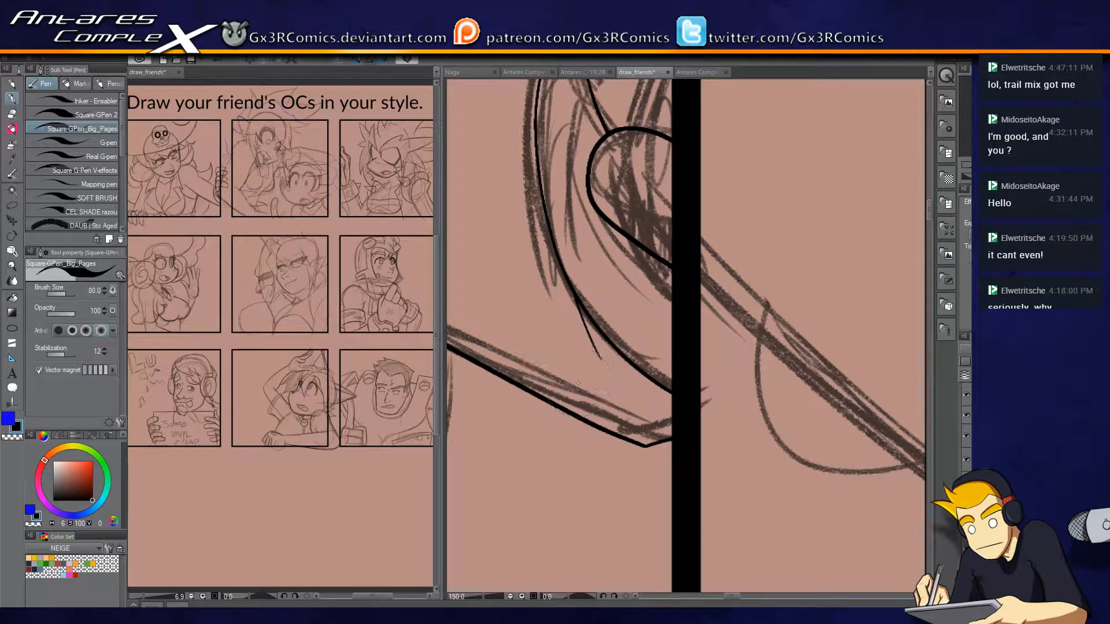
{"action": "scroll", "coordinate": [599, 283], "scroll_direction": "down", "scroll_amount": 1}
{"action": "scroll", "coordinate": [591, 294], "scroll_direction": "down", "scroll_amount": 1}
{"action": "scroll", "coordinate": [569, 294], "scroll_direction": "up", "scroll_amount": 1}
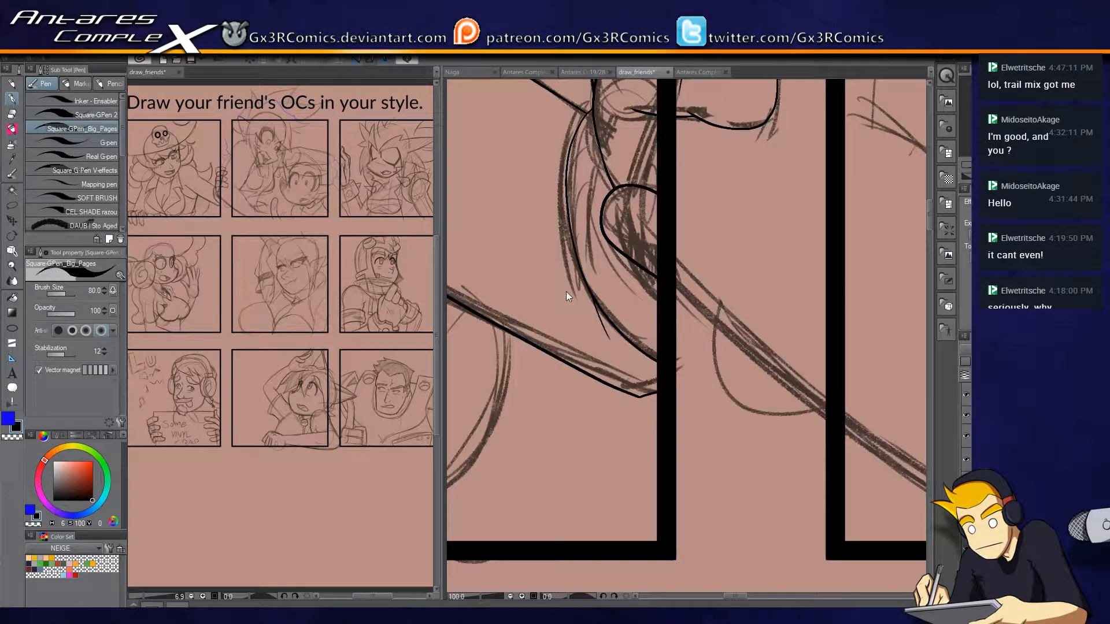
{"action": "left_click_drag", "start_coordinate": [541, 295], "coordinate": [664, 424]}
{"action": "left_click_drag", "start_coordinate": [587, 327], "coordinate": [668, 480]}
{"action": "left_click_drag", "start_coordinate": [529, 337], "coordinate": [679, 427]}
{"action": "left_click_drag", "start_coordinate": [582, 392], "coordinate": [650, 304]}
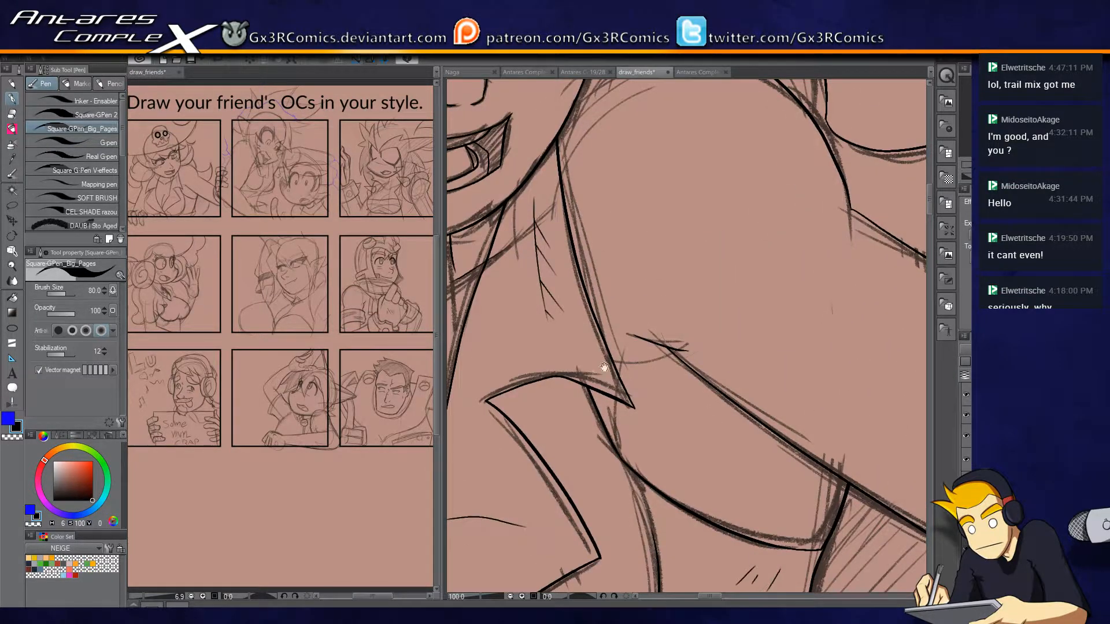
{"action": "left_click_drag", "start_coordinate": [604, 367], "coordinate": [743, 302]}
{"action": "left_click_drag", "start_coordinate": [563, 351], "coordinate": [648, 431]}
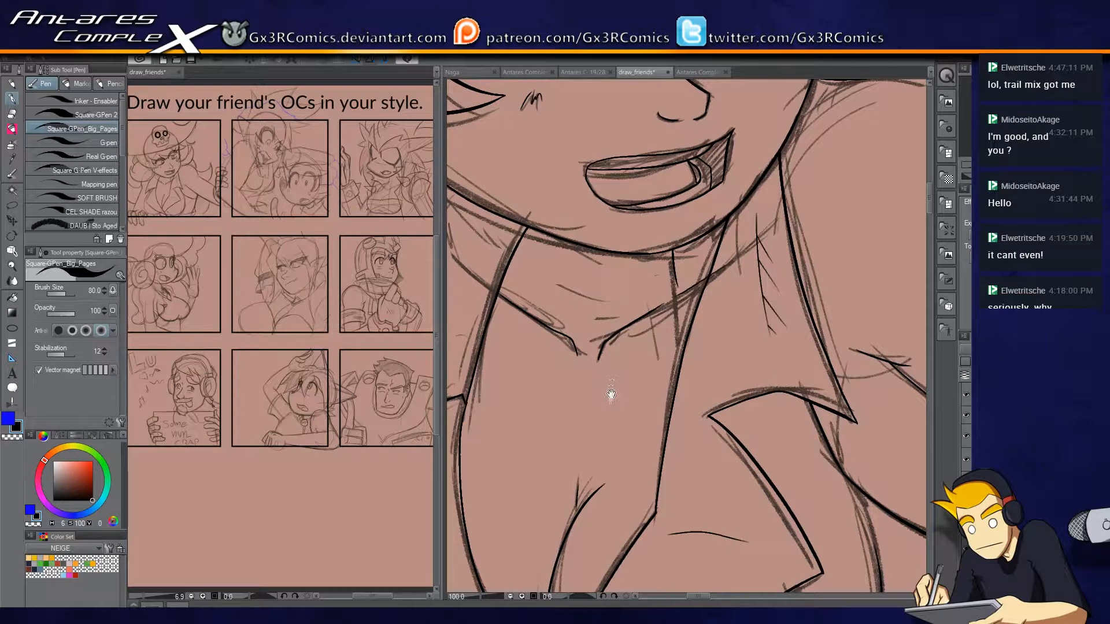
{"action": "left_click_drag", "start_coordinate": [519, 476], "coordinate": [613, 305]}
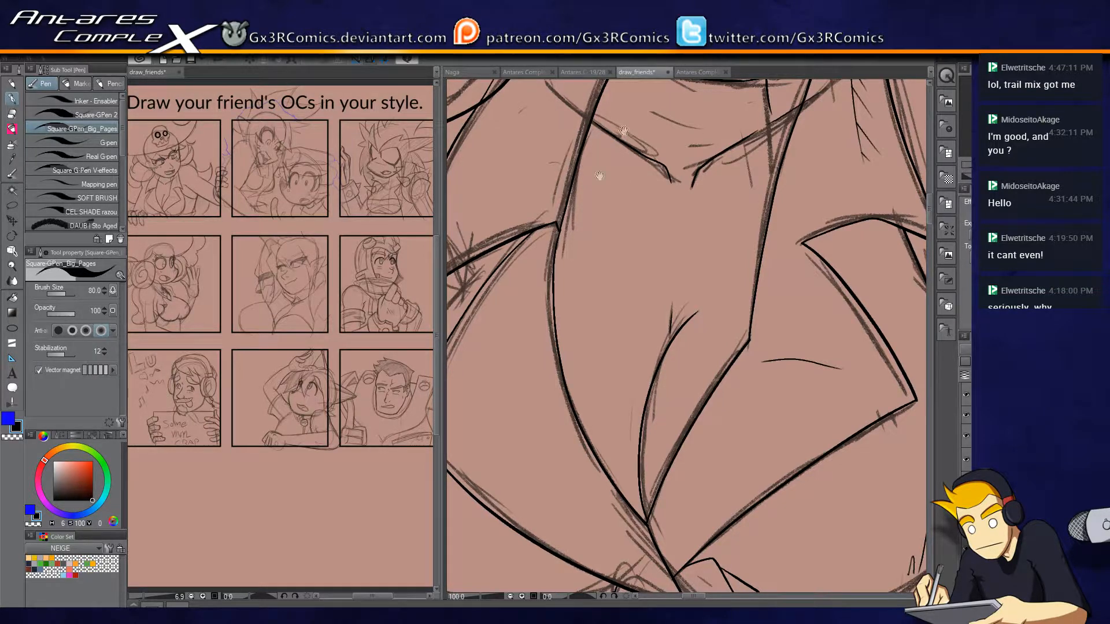
Ink the chest's long outer curve from beneath the left collar point down toward the panel's bottom border.
{"action": "left_click_drag", "start_coordinate": [624, 130], "coordinate": [653, 284]}
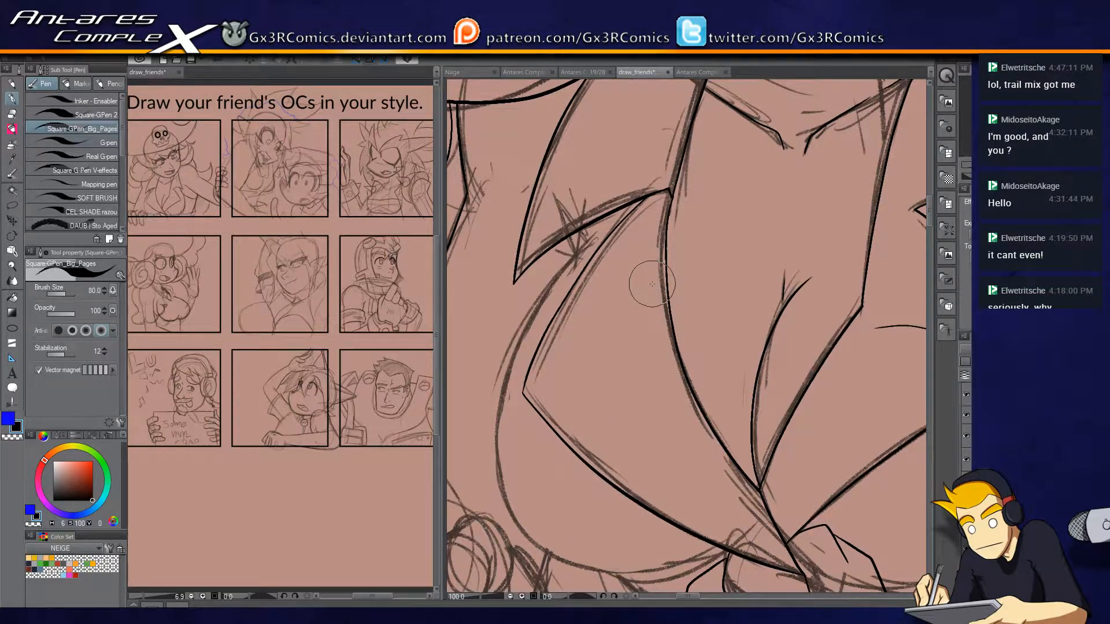
{"action": "scroll", "coordinate": [565, 274], "scroll_direction": "up", "scroll_amount": 2}
{"action": "mouse_move", "coordinate": [570, 148]}
{"action": "left_mouse_down"}
{"action": "mouse_move", "coordinate": [586, 211]}
{"action": "mouse_move", "coordinate": [563, 229]}
{"action": "mouse_move", "coordinate": [480, 408]}
{"action": "left_mouse_up"}
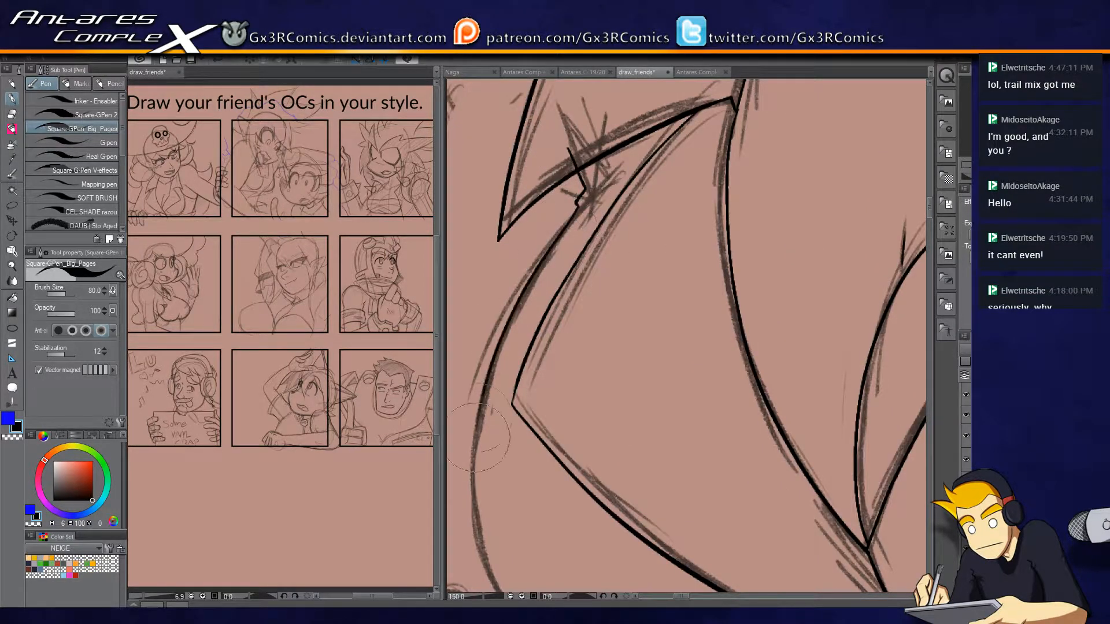
{"action": "mouse_move", "coordinate": [534, 365]}
{"action": "left_mouse_down"}
{"action": "mouse_move", "coordinate": [538, 227]}
{"action": "mouse_move", "coordinate": [536, 276]}
{"action": "left_mouse_up"}
{"action": "mouse_move", "coordinate": [579, 123]}
{"action": "left_mouse_down"}
{"action": "mouse_move", "coordinate": [479, 309]}
{"action": "mouse_move", "coordinate": [505, 498]}
{"action": "mouse_move", "coordinate": [628, 578]}
{"action": "left_mouse_up"}
{"action": "left_click_drag", "start_coordinate": [724, 495], "coordinate": [674, 365]}
Ink the chest's underside curve up to the shirt knot, redrawing it until clean, and add a small jagged fold line beneath.
{"action": "mouse_move", "coordinate": [562, 444]}
{"action": "left_mouse_down"}
{"action": "mouse_move", "coordinate": [606, 455]}
{"action": "mouse_move", "coordinate": [804, 425]}
{"action": "mouse_move", "coordinate": [758, 444]}
{"action": "left_mouse_up"}
{"action": "key", "text": "e"}
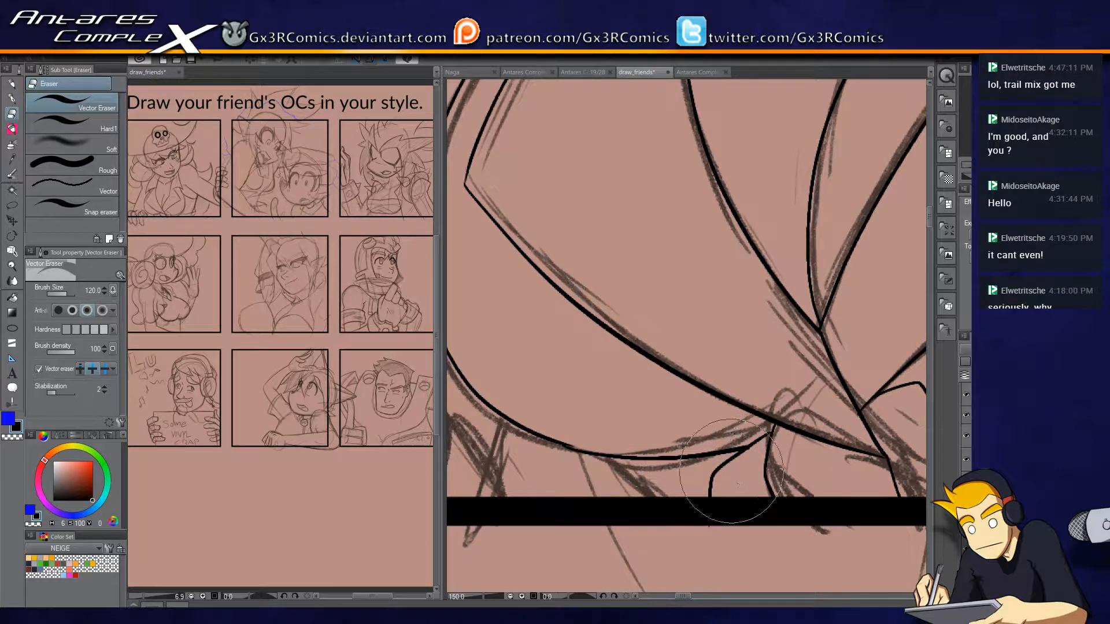
{"action": "key", "text": "p"}
{"action": "key", "text": "ctrl+z"}
{"action": "mouse_move", "coordinate": [564, 444]}
{"action": "left_mouse_down"}
{"action": "mouse_move", "coordinate": [606, 455]}
{"action": "mouse_move", "coordinate": [767, 431]}
{"action": "left_mouse_up"}
{"action": "key", "text": "ctrl+z"}
{"action": "mouse_move", "coordinate": [564, 444]}
{"action": "left_mouse_down"}
{"action": "mouse_move", "coordinate": [676, 459]}
{"action": "mouse_move", "coordinate": [775, 427]}
{"action": "left_mouse_up"}
{"action": "key", "text": "e"}
{"action": "key", "text": "p"}
{"action": "mouse_move", "coordinate": [600, 456]}
{"action": "left_mouse_down"}
{"action": "mouse_move", "coordinate": [614, 496]}
{"action": "mouse_move", "coordinate": [840, 459]}
{"action": "mouse_move", "coordinate": [688, 442]}
{"action": "mouse_move", "coordinate": [698, 379]}
{"action": "left_mouse_up"}
{"action": "key", "text": "e"}
{"action": "key", "text": "p"}
Ink the third finger from its knuckle across the panel border to a rounded tip and back up its inner side.
{"action": "scroll", "coordinate": [795, 291], "scroll_direction": "down", "scroll_amount": 1}
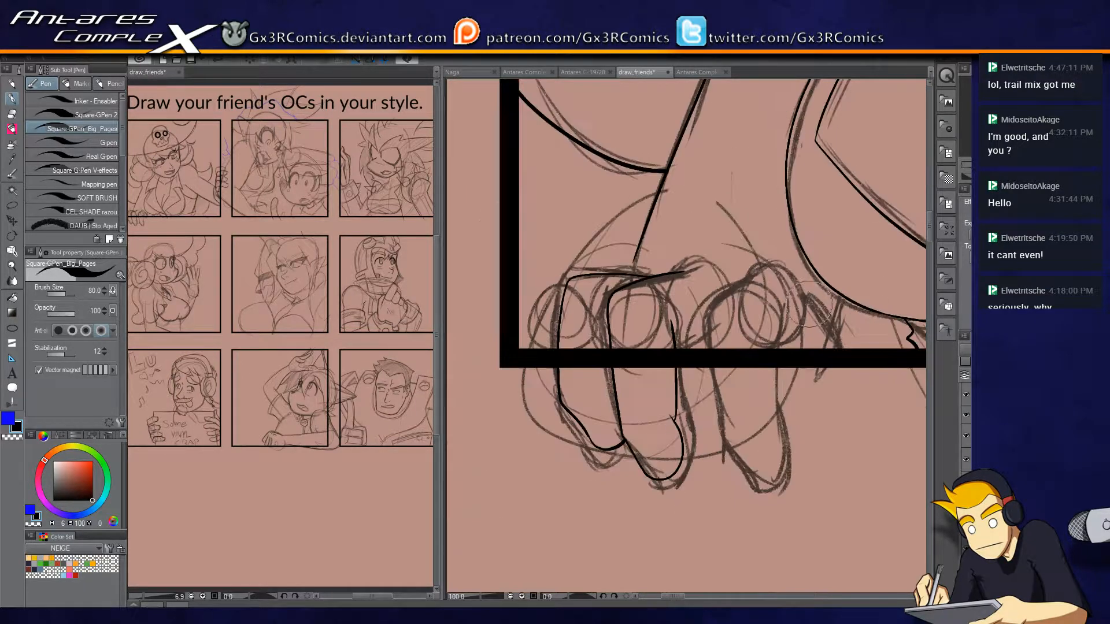
{"action": "scroll", "coordinate": [808, 316], "scroll_direction": "up", "scroll_amount": 1}
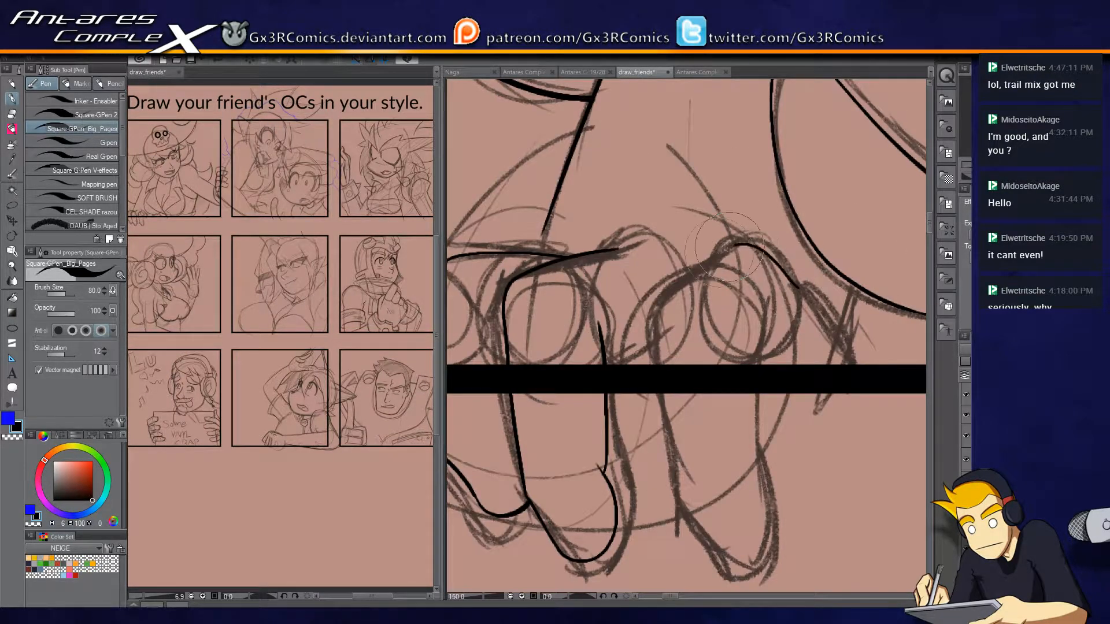
{"action": "mouse_move", "coordinate": [791, 272]}
{"action": "left_mouse_down"}
{"action": "mouse_move", "coordinate": [709, 245]}
{"action": "mouse_move", "coordinate": [731, 243]}
{"action": "mouse_move", "coordinate": [700, 247]}
{"action": "mouse_move", "coordinate": [630, 292]}
{"action": "mouse_move", "coordinate": [645, 454]}
{"action": "mouse_move", "coordinate": [702, 544]}
{"action": "mouse_move", "coordinate": [691, 530]}
{"action": "mouse_move", "coordinate": [707, 537]}
{"action": "mouse_move", "coordinate": [743, 422]}
{"action": "left_mouse_up"}
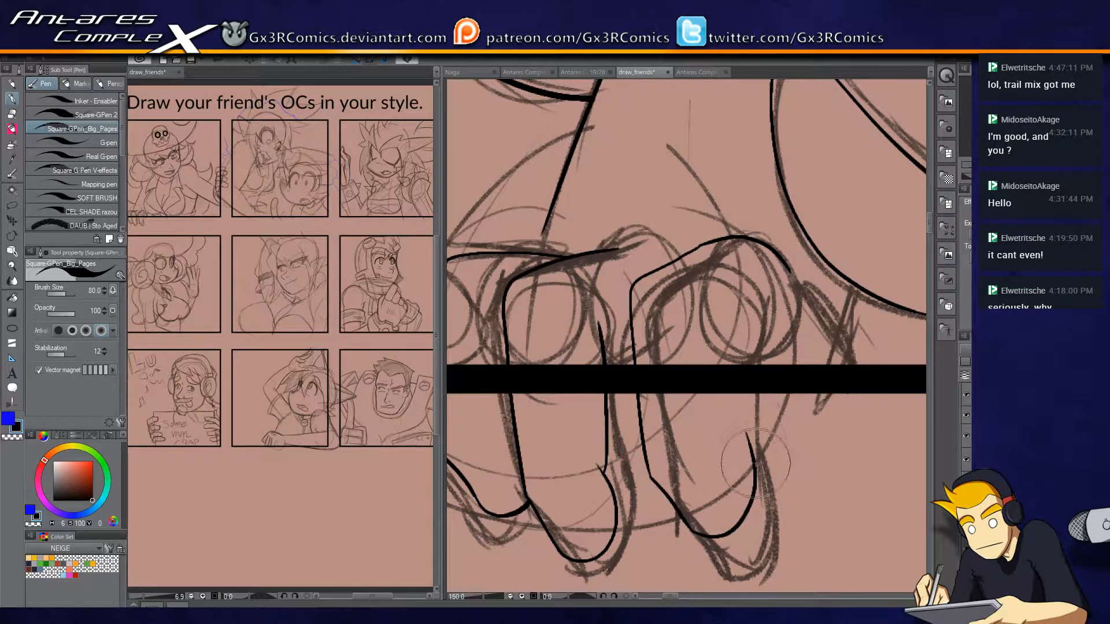
{"action": "key", "text": "ctrl+z"}
{"action": "mouse_move", "coordinate": [692, 530]}
{"action": "left_mouse_down"}
{"action": "mouse_move", "coordinate": [758, 497]}
{"action": "mouse_move", "coordinate": [748, 427]}
{"action": "left_mouse_up"}
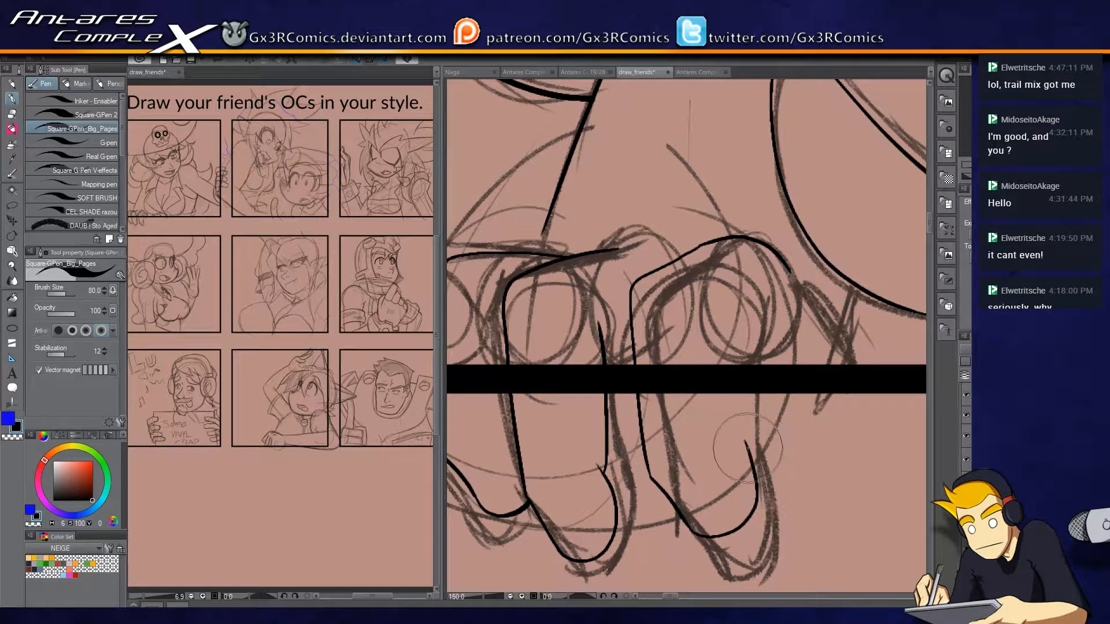
{"action": "key", "text": "ctrl+z"}
{"action": "mouse_move", "coordinate": [694, 533]}
{"action": "left_mouse_down"}
{"action": "mouse_move", "coordinate": [750, 484]}
{"action": "mouse_move", "coordinate": [713, 345]}
{"action": "left_mouse_up"}
{"action": "key", "text": "ctrl+z"}
{"action": "left_click_drag", "start_coordinate": [735, 437], "coordinate": [716, 321]}
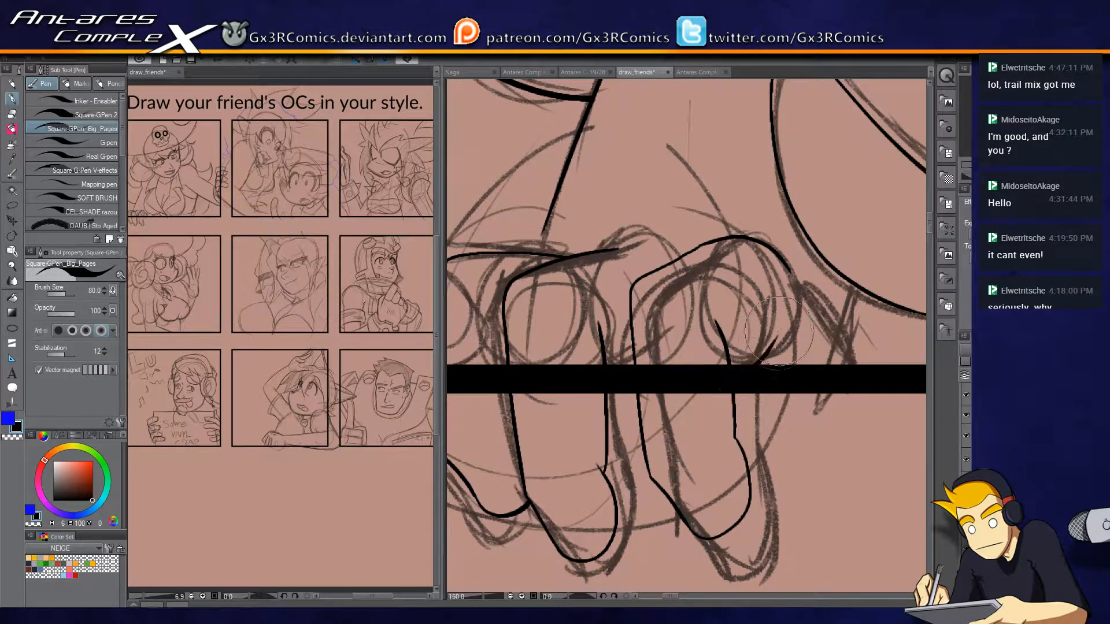
Ink a short curve from the panel border into the third knuckle and erase the stray line end beside it.
{"action": "left_click_drag", "start_coordinate": [728, 378], "coordinate": [760, 336]}
{"action": "key", "text": "e"}
{"action": "key", "text": "p"}
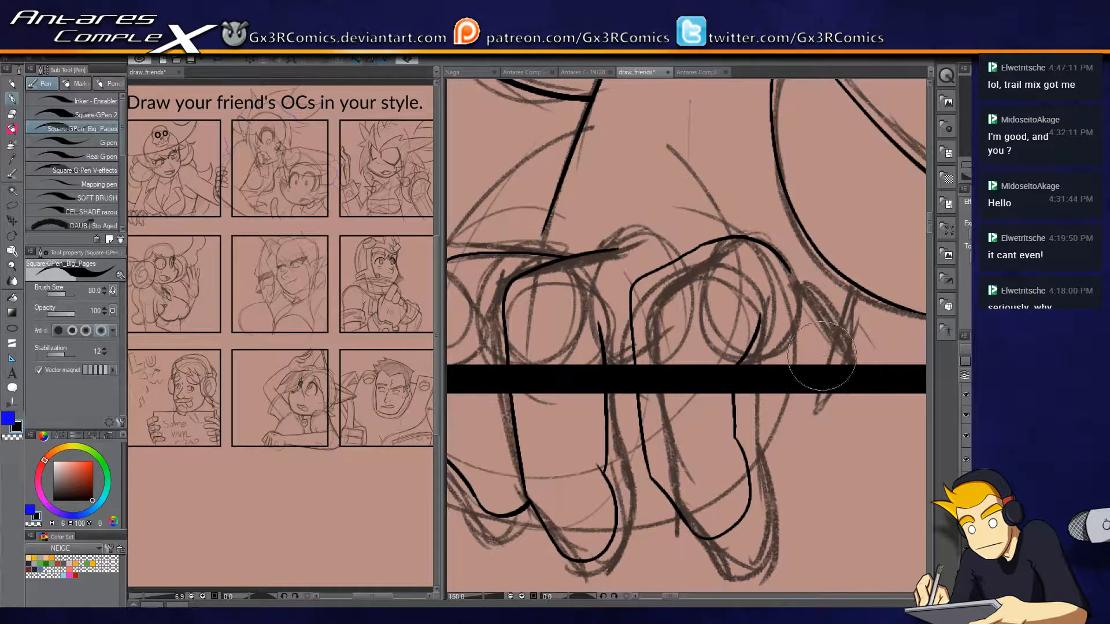
Ink the thumb's upper contour from the third knuckle to the small fold beneath the chest.
{"action": "left_click_drag", "start_coordinate": [784, 324], "coordinate": [682, 306]}
{"action": "mouse_move", "coordinate": [688, 253]}
{"action": "left_mouse_down"}
{"action": "mouse_move", "coordinate": [753, 324]}
{"action": "mouse_move", "coordinate": [777, 439]}
{"action": "left_mouse_up"}
{"action": "key", "text": "ctrl+z"}
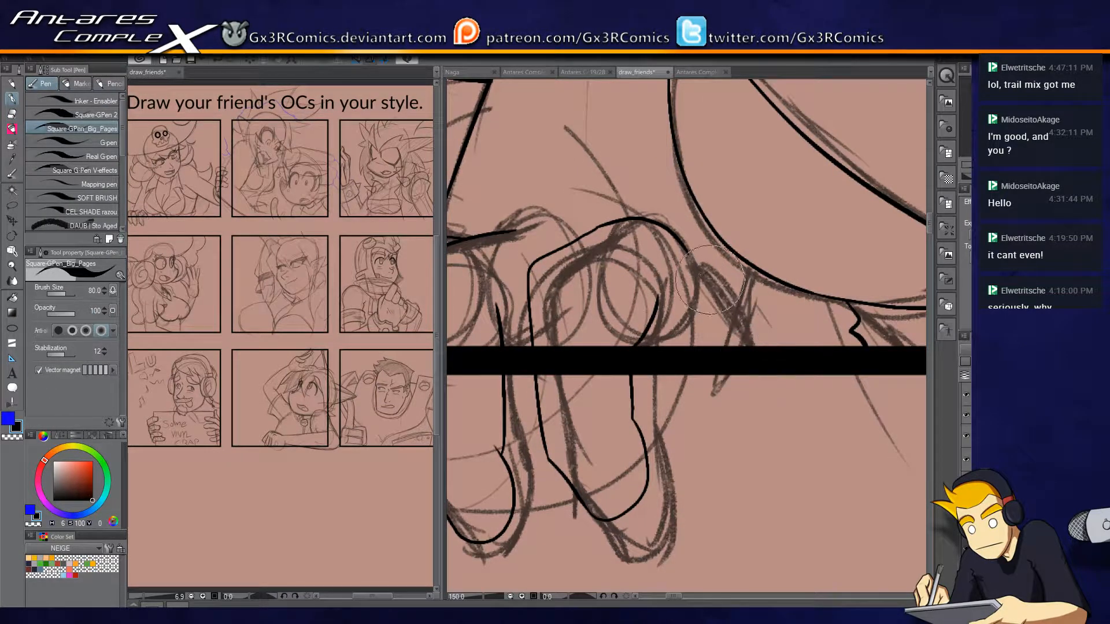
{"action": "mouse_move", "coordinate": [691, 256]}
{"action": "left_mouse_down"}
{"action": "mouse_move", "coordinate": [755, 324]}
{"action": "mouse_move", "coordinate": [821, 332]}
{"action": "mouse_move", "coordinate": [843, 366]}
{"action": "left_mouse_up"}
{"action": "key", "text": "ctrl+z"}
{"action": "mouse_move", "coordinate": [690, 255]}
{"action": "left_mouse_down"}
{"action": "mouse_move", "coordinate": [735, 312]}
{"action": "mouse_move", "coordinate": [785, 324]}
{"action": "mouse_move", "coordinate": [847, 318]}
{"action": "left_mouse_up"}
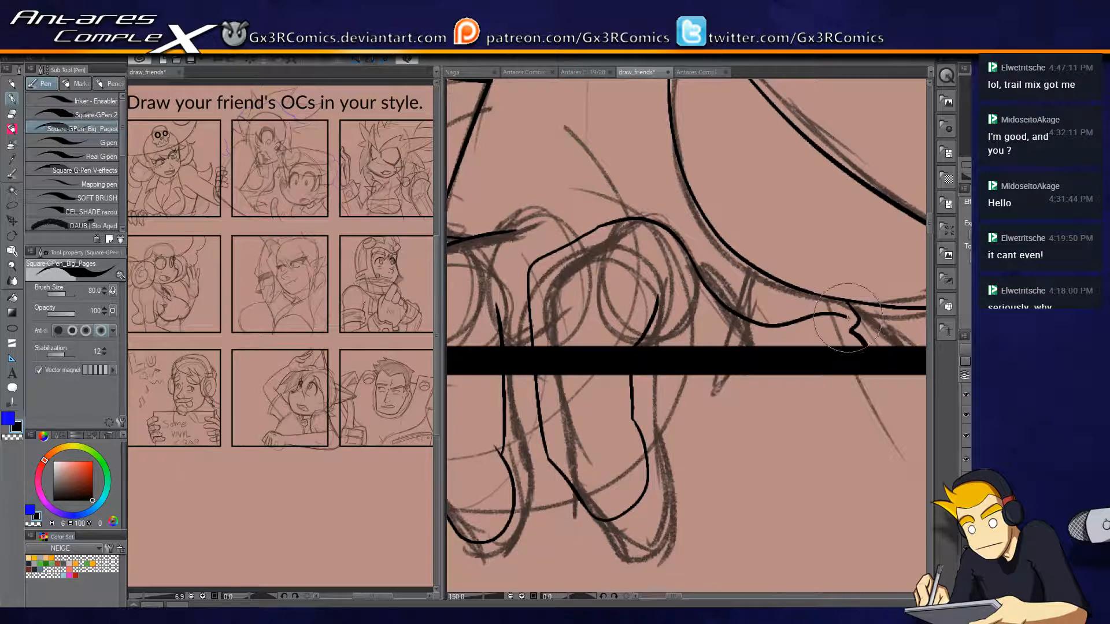
{"action": "left_click_drag", "start_coordinate": [689, 388], "coordinate": [828, 359]}
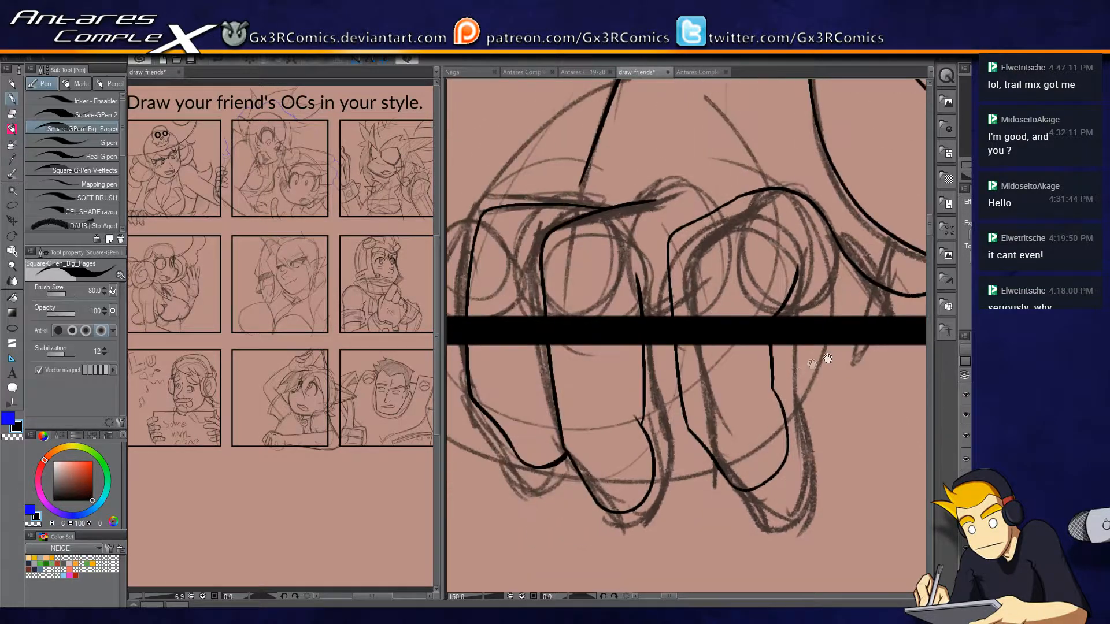
{"action": "left_click", "coordinate": [965, 415]}
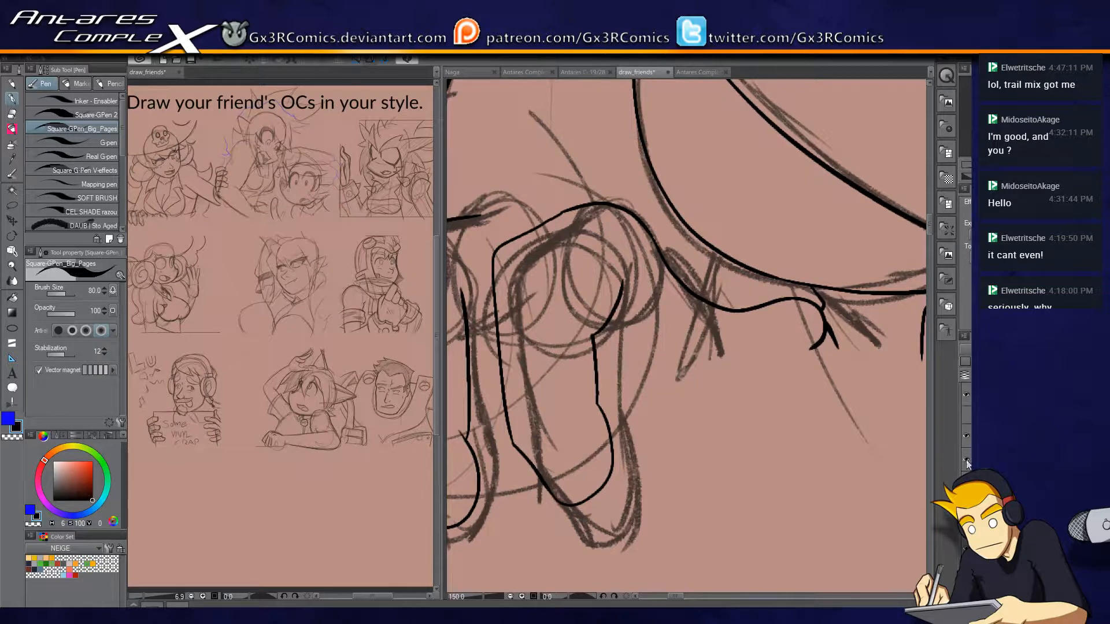
{"action": "left_click", "coordinate": [966, 416]}
{"action": "key", "text": "u"}
{"action": "key", "text": "u"}
{"action": "left_click_drag", "start_coordinate": [858, 367], "coordinate": [521, 404]}
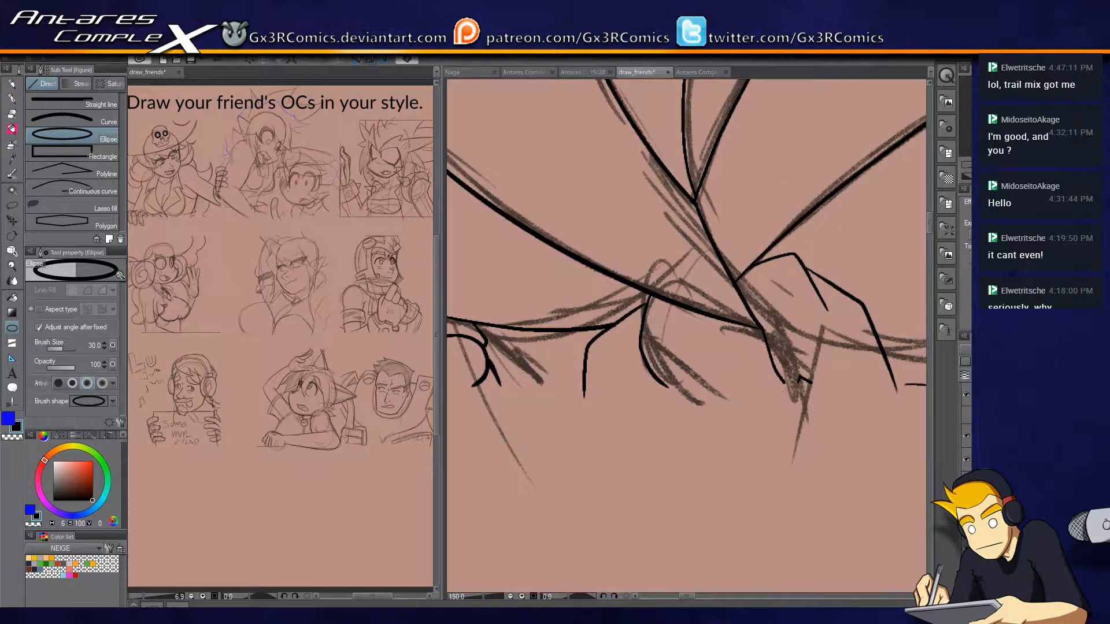
{"action": "scroll", "coordinate": [784, 403], "scroll_direction": "down", "scroll_amount": 3}
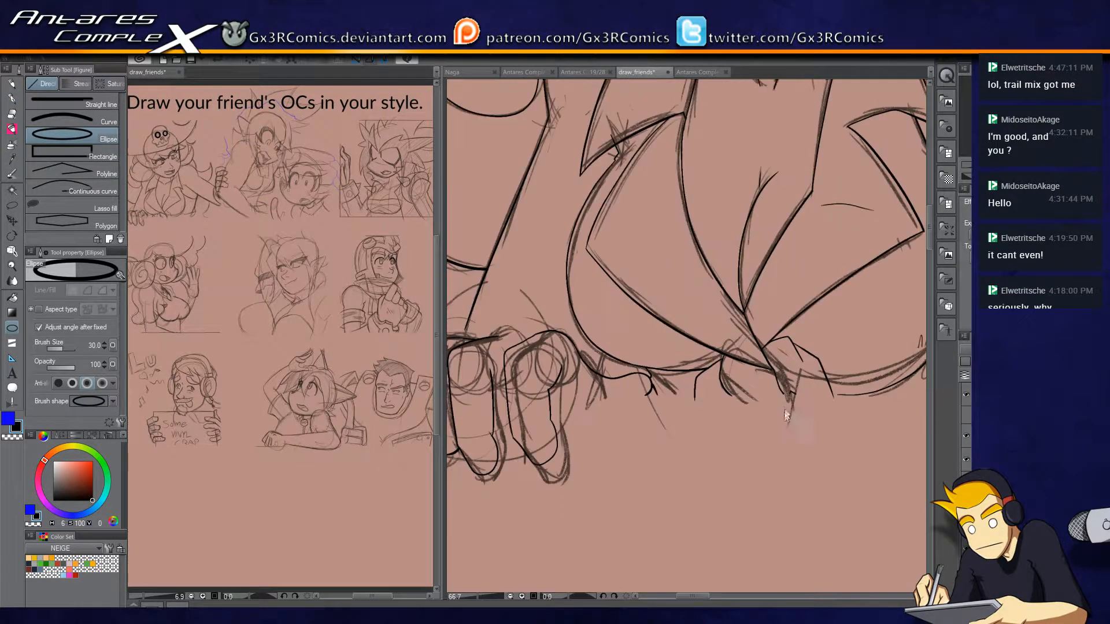
{"action": "left_click", "coordinate": [966, 415]}
{"action": "left_click_drag", "start_coordinate": [611, 405], "coordinate": [682, 474]}
{"action": "left_click", "coordinate": [683, 475]}
{"action": "key", "text": "ctrl+z"}
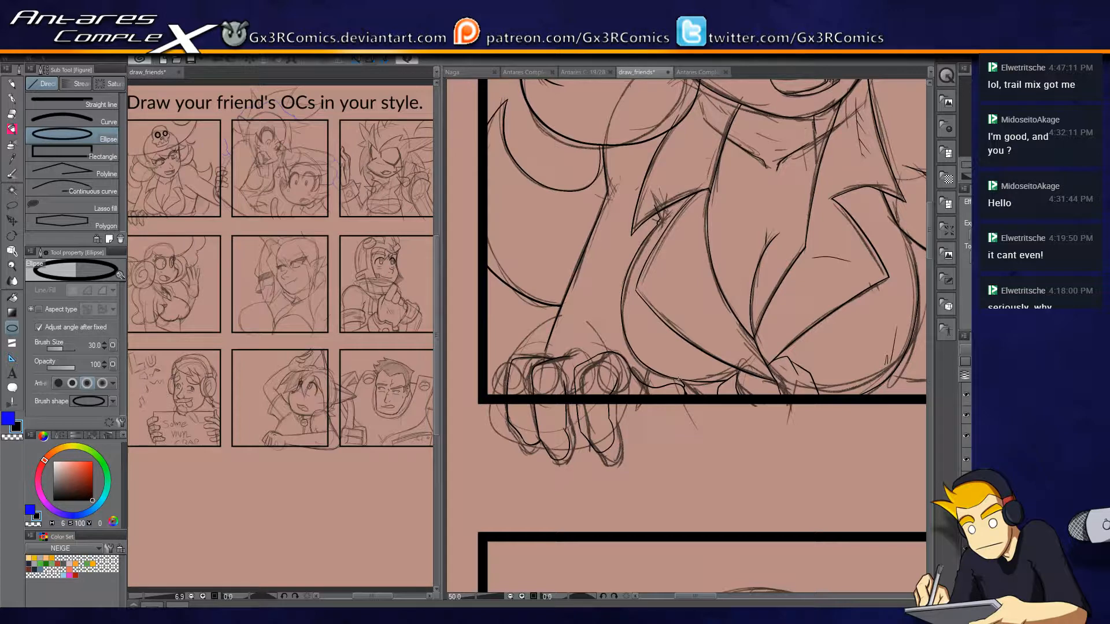
Hide the panel borders and draw a straight line of size 7.0 along the bottom edge of the skull-hat character's panel.
{"action": "left_click", "coordinate": [114, 103]}
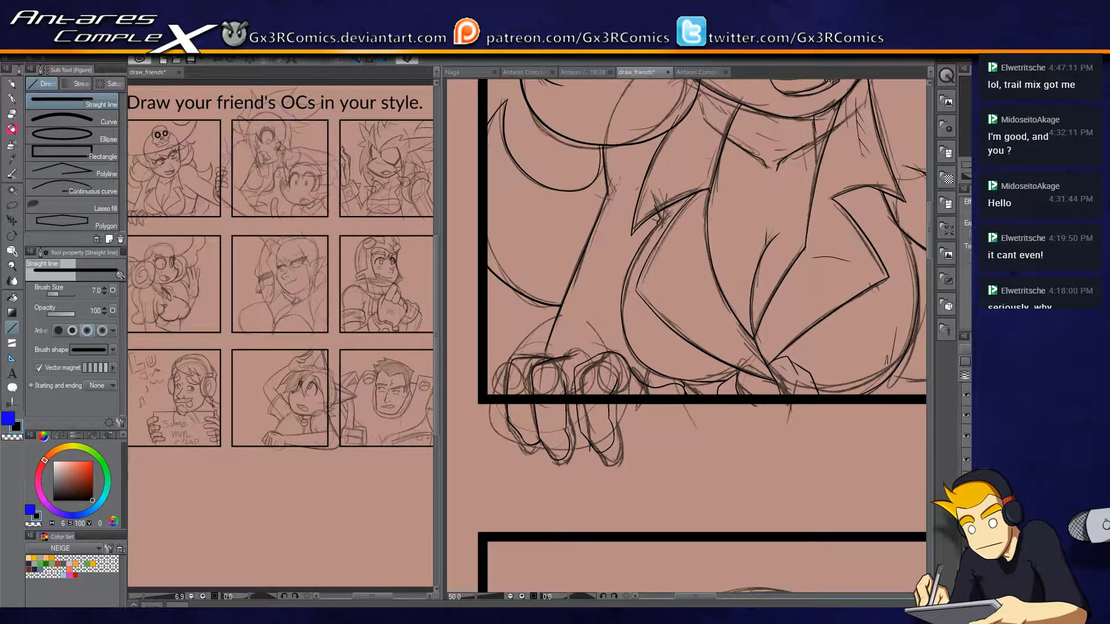
{"action": "left_click", "coordinate": [967, 415]}
{"action": "left_click", "coordinate": [966, 415]}
{"action": "left_click", "coordinate": [967, 415]}
{"action": "left_click_drag", "start_coordinate": [882, 450], "coordinate": [643, 464]}
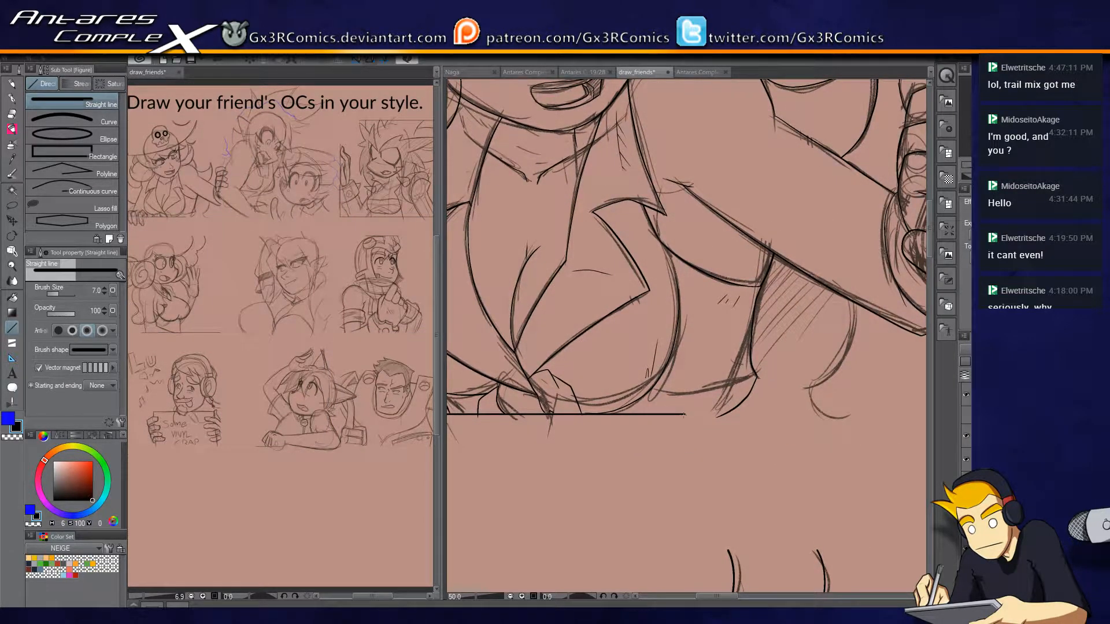
{"action": "key", "text": "e"}
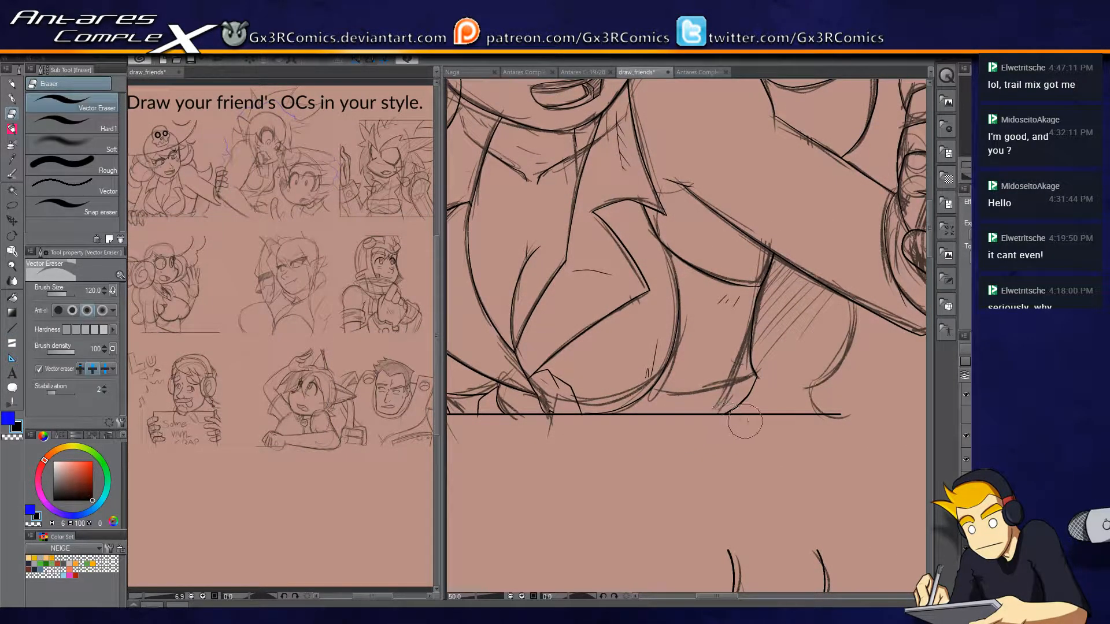
{"action": "key", "text": "u"}
{"action": "left_click_drag", "start_coordinate": [844, 415], "coordinate": [688, 432]}
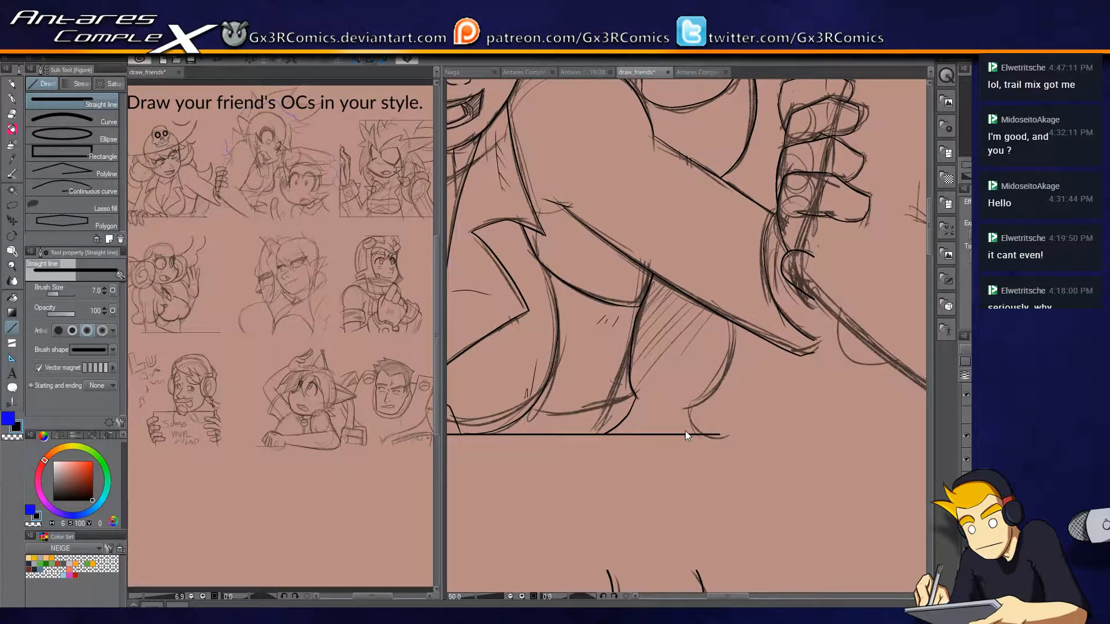
Ink the rounded shape below the outstretched arm down to the straight bottom line and erase its overlapping ends.
{"action": "scroll", "coordinate": [686, 433], "scroll_direction": "up", "scroll_amount": 1}
{"action": "left_click_drag", "start_coordinate": [797, 373], "coordinate": [727, 374]}
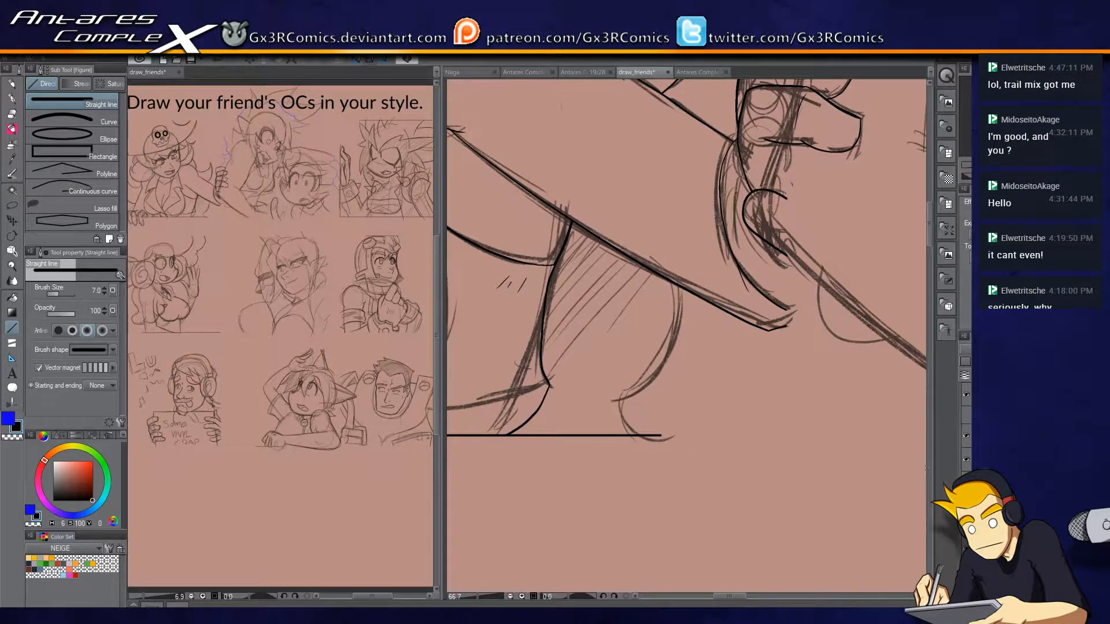
{"action": "key", "text": "p"}
{"action": "left_click_drag", "start_coordinate": [681, 318], "coordinate": [599, 406]}
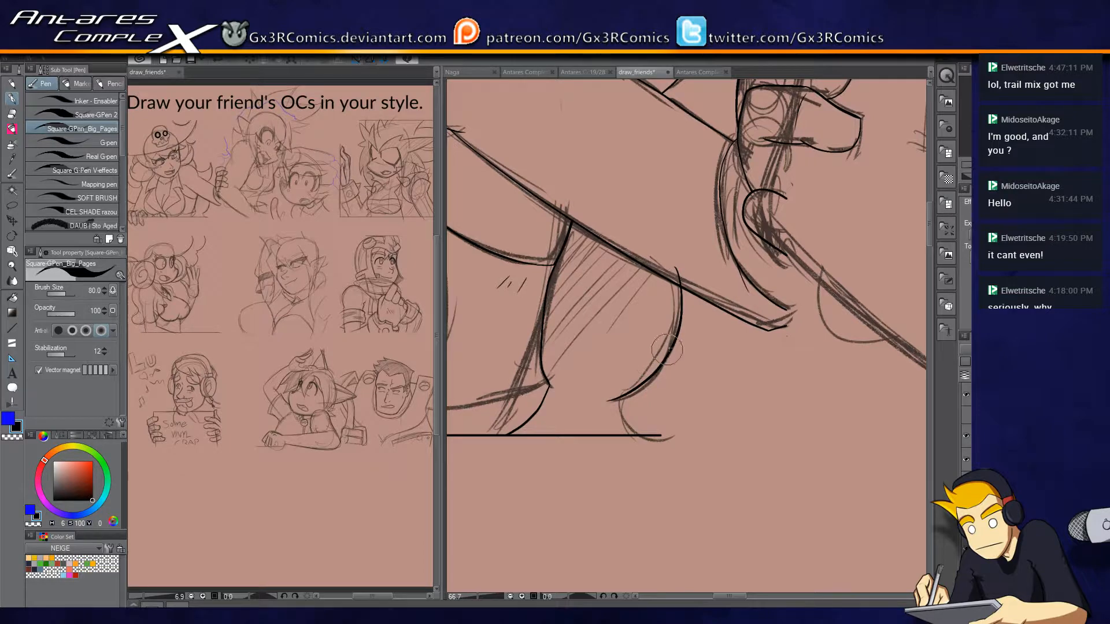
{"action": "scroll", "coordinate": [683, 289], "scroll_direction": "up", "scroll_amount": 1}
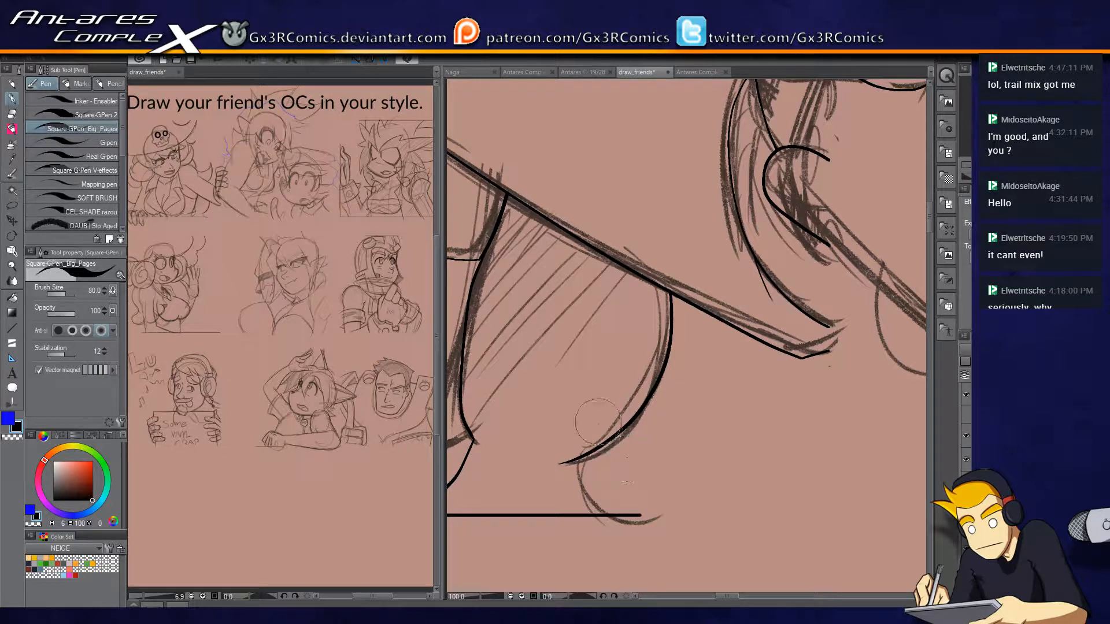
{"action": "mouse_move", "coordinate": [585, 457]}
{"action": "left_mouse_down"}
{"action": "mouse_move", "coordinate": [616, 527]}
{"action": "mouse_move", "coordinate": [616, 516]}
{"action": "mouse_move", "coordinate": [825, 461]}
{"action": "left_mouse_up"}
{"action": "key", "text": "r"}
{"action": "key", "text": "e"}
{"action": "left_click_drag", "start_coordinate": [771, 370], "coordinate": [820, 362]}
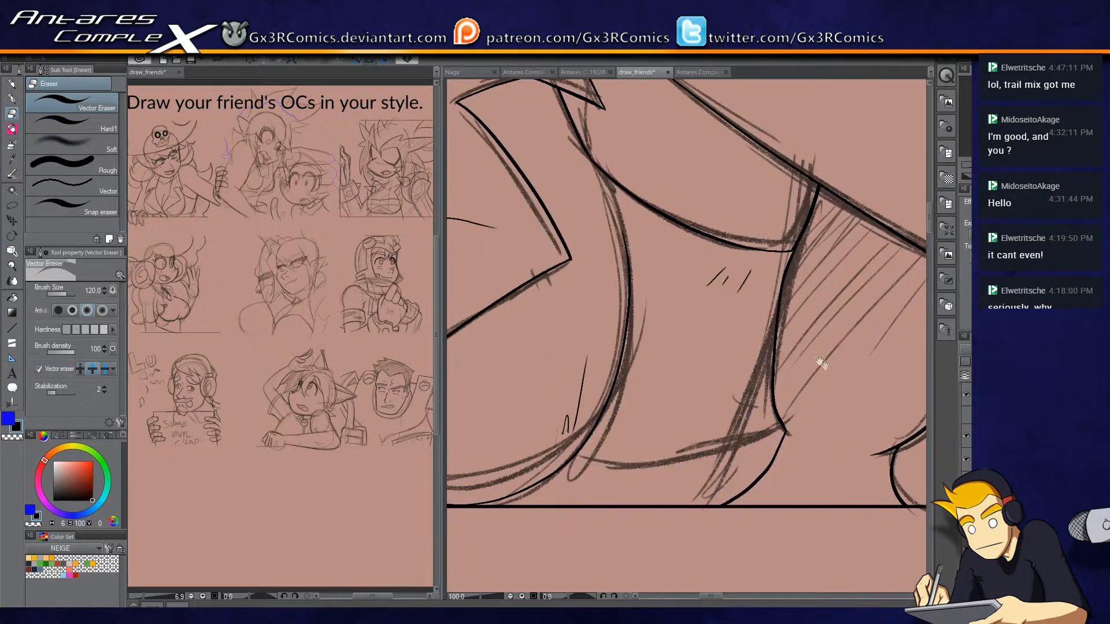
Ink the knuckle line joining the second and third fingers of the border-gripping hand and trim its overlap.
{"action": "mouse_move", "coordinate": [588, 483]}
{"action": "left_mouse_down"}
{"action": "mouse_move", "coordinate": [865, 422]}
{"action": "mouse_move", "coordinate": [721, 493]}
{"action": "mouse_move", "coordinate": [737, 498]}
{"action": "left_mouse_up"}
{"action": "left_click_drag", "start_coordinate": [595, 473], "coordinate": [738, 414]}
{"action": "left_click_drag", "start_coordinate": [682, 438], "coordinate": [797, 428]}
{"action": "key", "text": "o"}
{"action": "key", "text": "p"}
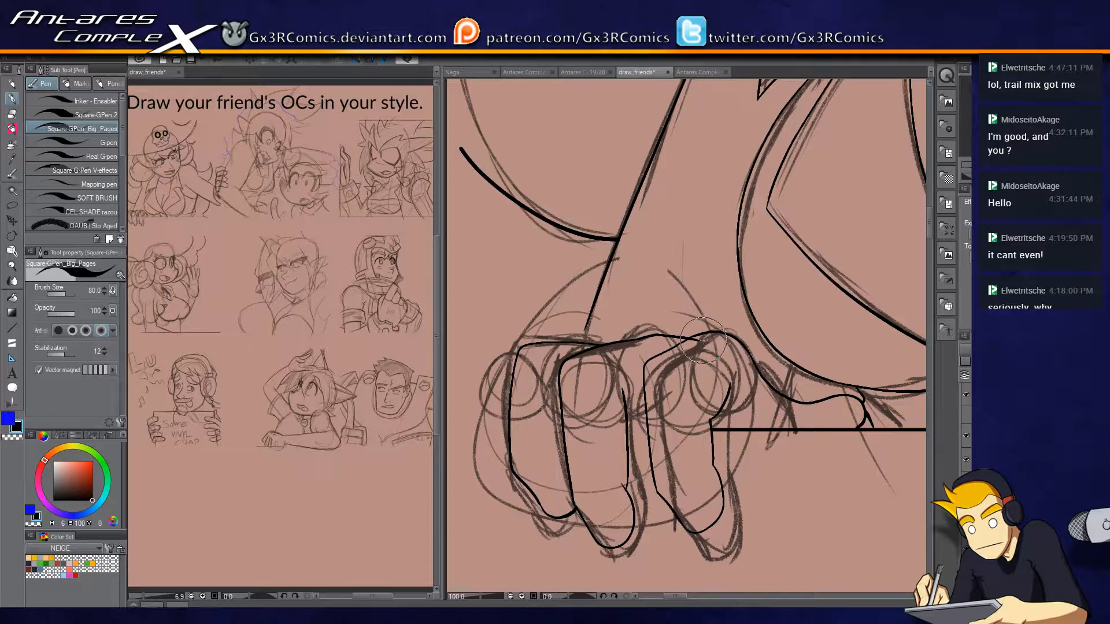
{"action": "key", "text": "e"}
{"action": "left_click", "coordinate": [603, 347]}
Ink a second contour along the first finger's outer side, add a crease between the other fingers and trim the knuckle overlap.
{"action": "key", "text": "p"}
{"action": "left_click_drag", "start_coordinate": [586, 327], "coordinate": [581, 357]}
{"action": "left_click_drag", "start_coordinate": [555, 436], "coordinate": [629, 415]}
{"action": "mouse_move", "coordinate": [604, 334]}
{"action": "left_mouse_down"}
{"action": "mouse_move", "coordinate": [573, 381]}
{"action": "mouse_move", "coordinate": [580, 454]}
{"action": "left_mouse_up"}
{"action": "key", "text": "e"}
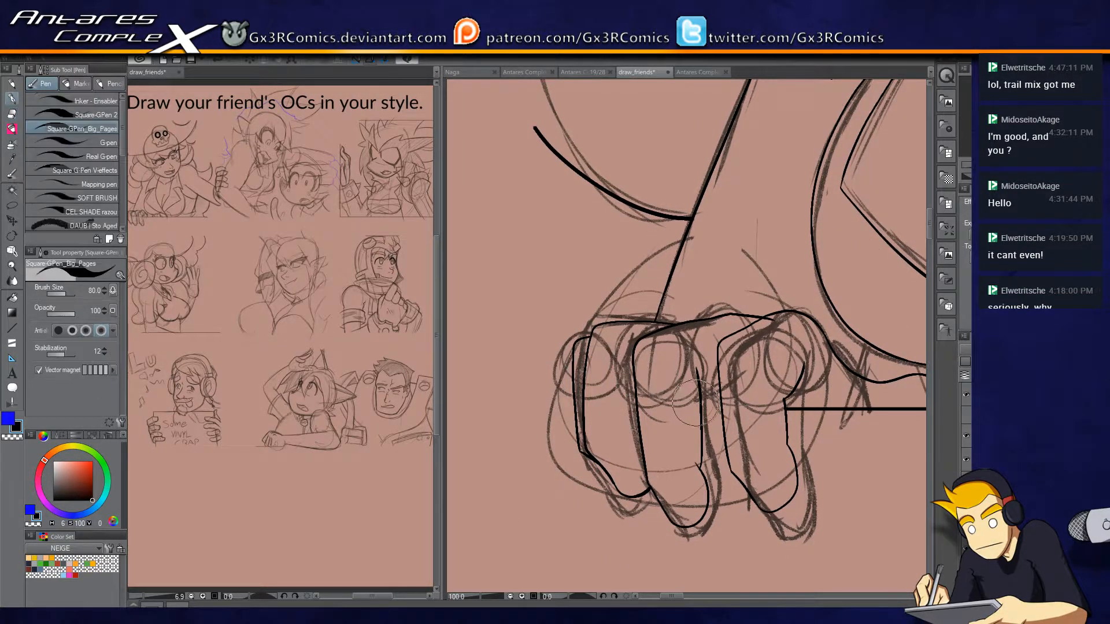
{"action": "key", "text": "p"}
{"action": "key", "text": "e"}
{"action": "left_click_drag", "start_coordinate": [773, 319], "coordinate": [768, 325]}
{"action": "key", "text": "p"}
Ink a broad arc over the knuckles from the forearm line to the thumb and trim its ends.
{"action": "left_click_drag", "start_coordinate": [857, 334], "coordinate": [697, 380]}
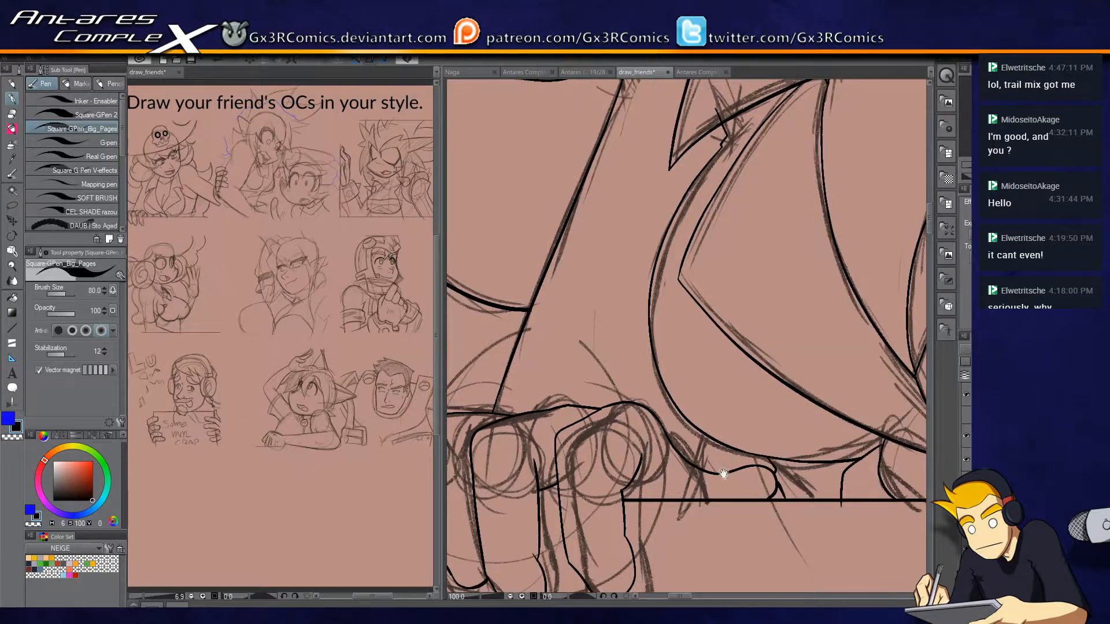
{"action": "left_click_drag", "start_coordinate": [723, 474], "coordinate": [792, 426]}
{"action": "mouse_move", "coordinate": [530, 355]}
{"action": "left_mouse_down"}
{"action": "mouse_move", "coordinate": [584, 321]}
{"action": "mouse_move", "coordinate": [697, 335]}
{"action": "mouse_move", "coordinate": [750, 389]}
{"action": "left_mouse_up"}
{"action": "key", "text": "ctrl+z"}
{"action": "mouse_move", "coordinate": [740, 429]}
{"action": "left_mouse_down"}
{"action": "mouse_move", "coordinate": [747, 378]}
{"action": "mouse_move", "coordinate": [663, 324]}
{"action": "mouse_move", "coordinate": [555, 334]}
{"action": "mouse_move", "coordinate": [537, 350]}
{"action": "left_mouse_up"}
{"action": "key", "text": "e"}
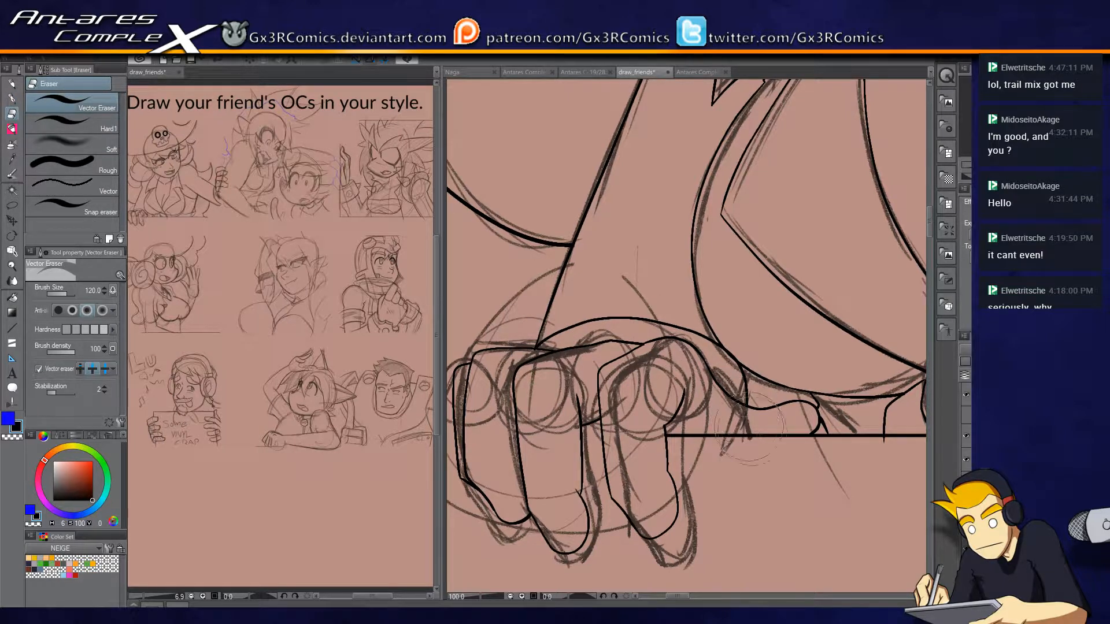
{"action": "key", "text": "p"}
{"action": "left_click_drag", "start_coordinate": [829, 445], "coordinate": [703, 467]}
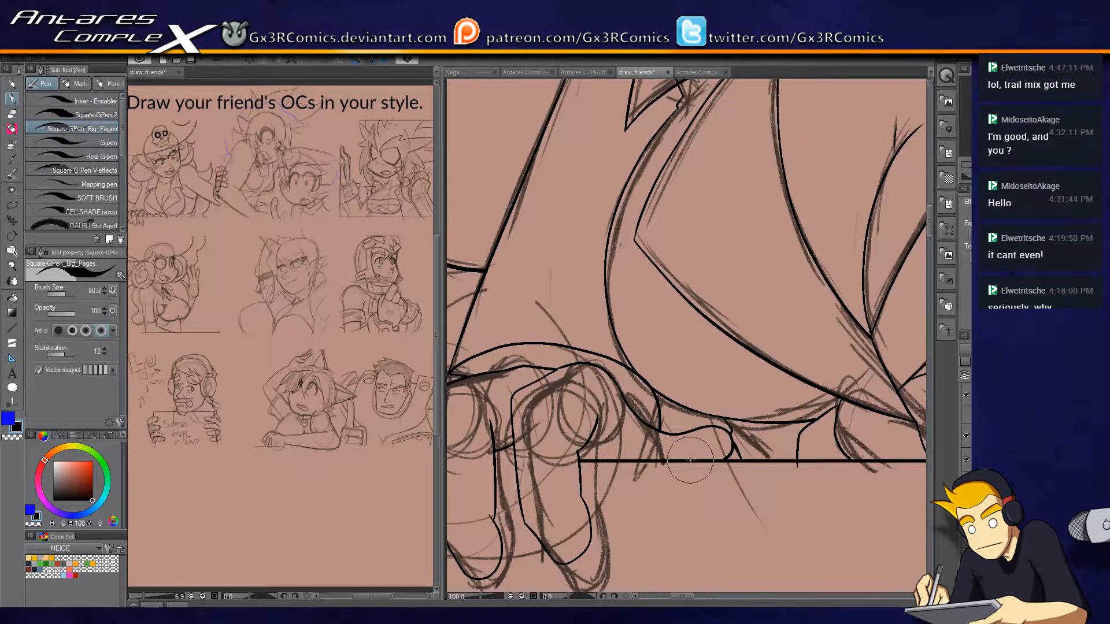
{"action": "left_click_drag", "start_coordinate": [755, 444], "coordinate": [681, 541]}
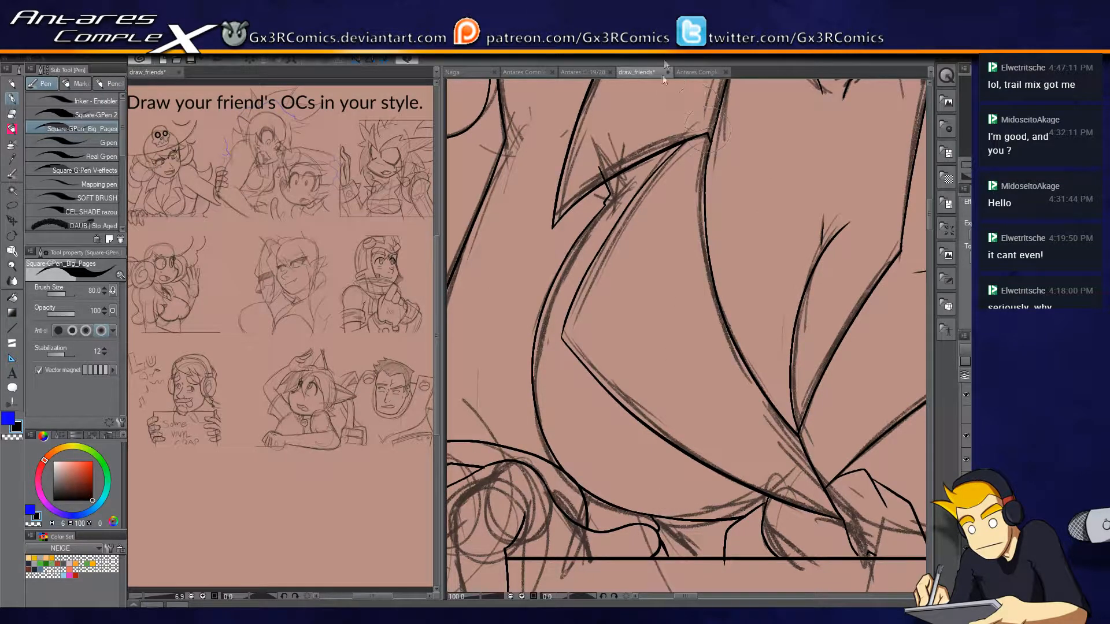
{"action": "key", "text": "e"}
{"action": "key", "text": "p"}
Ink a straight vertical line along the panel's right edge, from the border-gripping hand's thumb down to the panel's bottom corner.
{"action": "left_click_drag", "start_coordinate": [672, 185], "coordinate": [603, 347]}
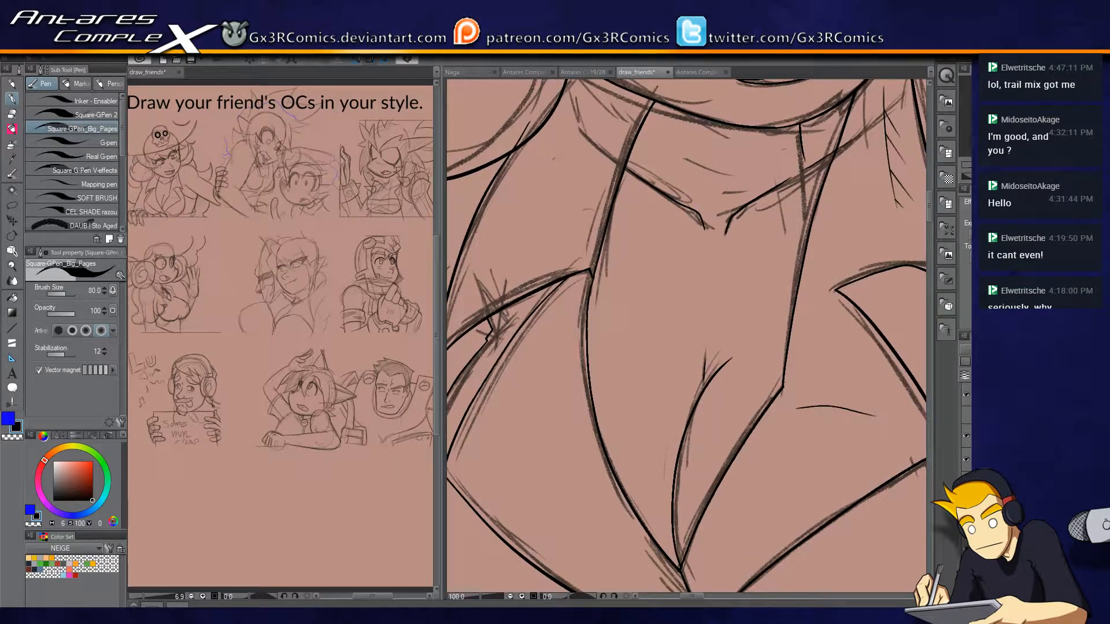
{"action": "left_click_drag", "start_coordinate": [638, 105], "coordinate": [596, 205]}
{"action": "scroll", "coordinate": [578, 174], "scroll_direction": "up", "scroll_amount": 3}
{"action": "mouse_move", "coordinate": [512, 272]}
{"action": "left_mouse_down"}
{"action": "mouse_move", "coordinate": [585, 461]}
{"action": "mouse_move", "coordinate": [649, 417]}
{"action": "mouse_move", "coordinate": [738, 391]}
{"action": "mouse_move", "coordinate": [753, 436]}
{"action": "mouse_move", "coordinate": [640, 262]}
{"action": "mouse_move", "coordinate": [651, 376]}
{"action": "mouse_move", "coordinate": [639, 315]}
{"action": "mouse_move", "coordinate": [831, 491]}
{"action": "mouse_move", "coordinate": [731, 496]}
{"action": "left_mouse_up"}
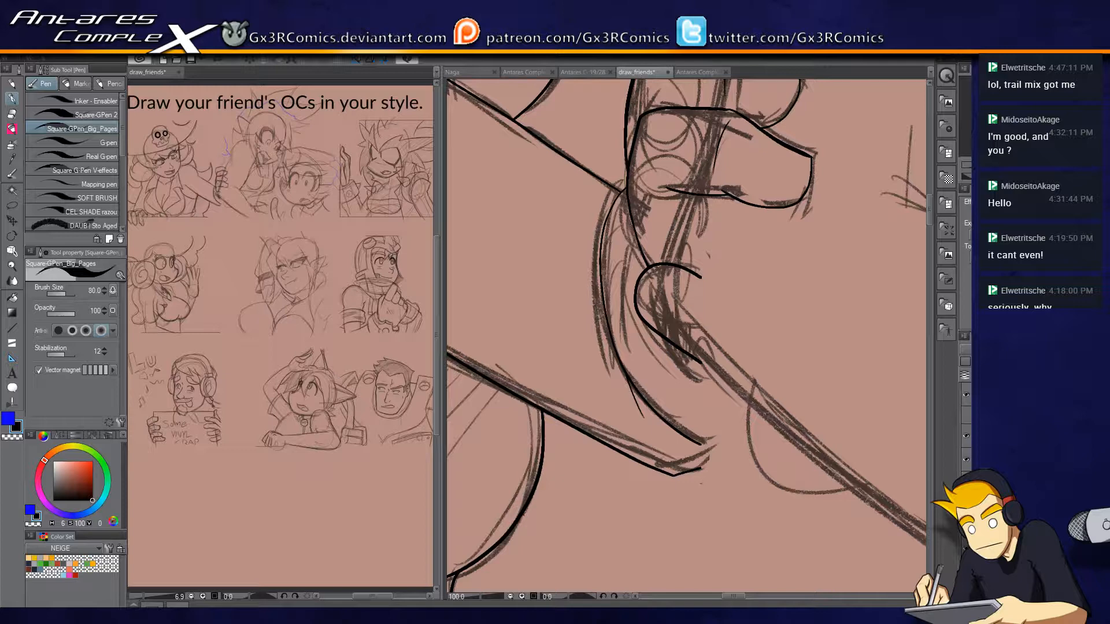
{"action": "key", "text": "u"}
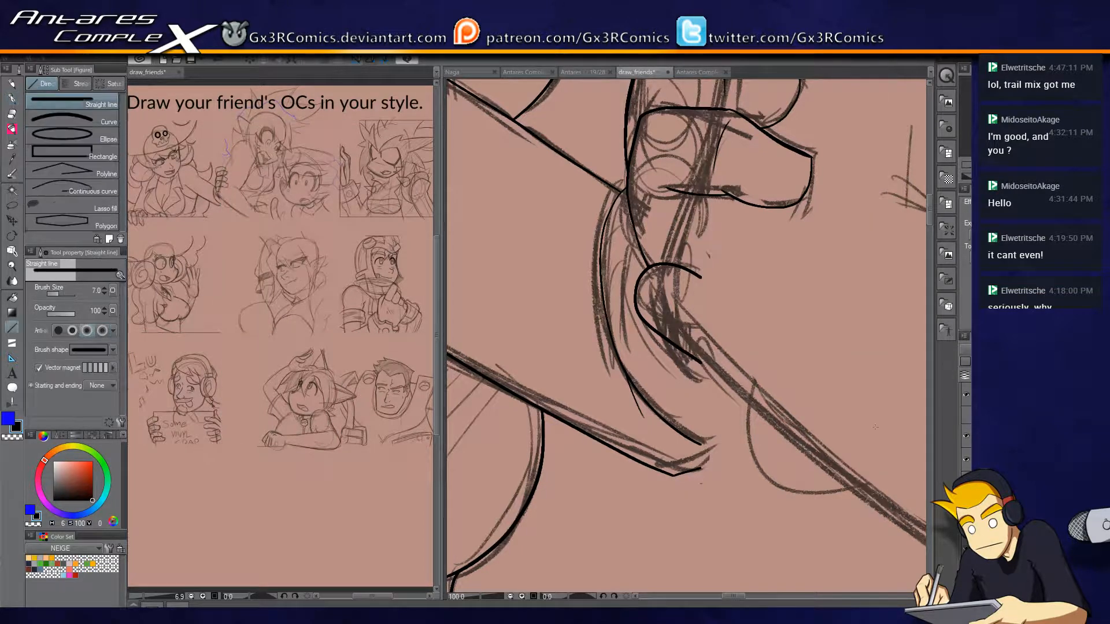
{"action": "left_click", "coordinate": [966, 415]}
{"action": "key", "text": "i"}
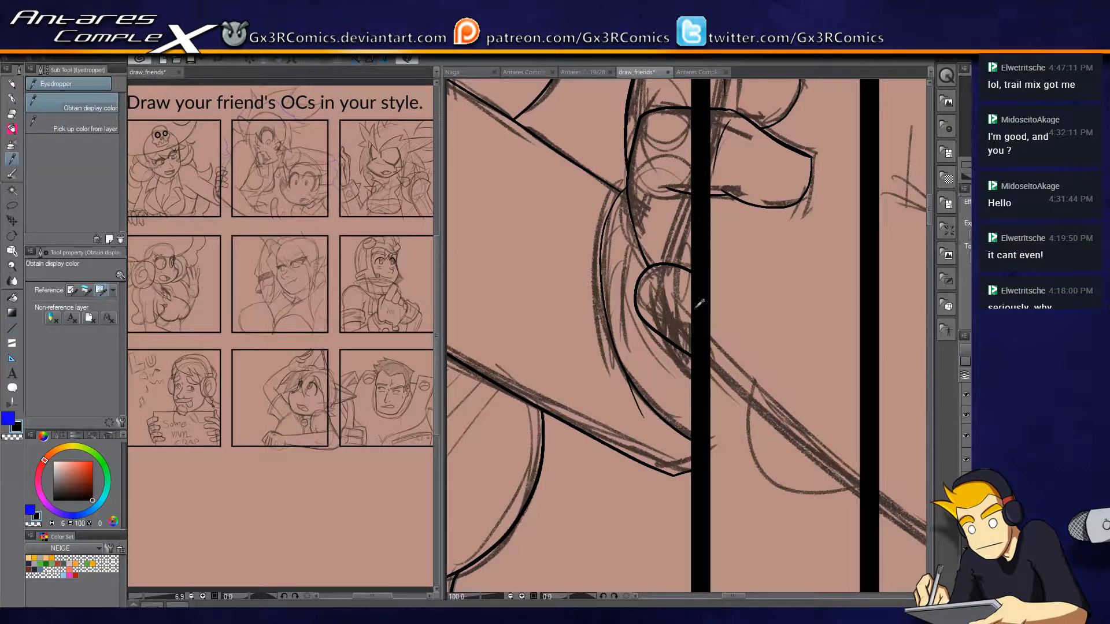
{"action": "key", "text": "u"}
{"action": "scroll", "coordinate": [700, 359], "scroll_direction": "down", "scroll_amount": 5}
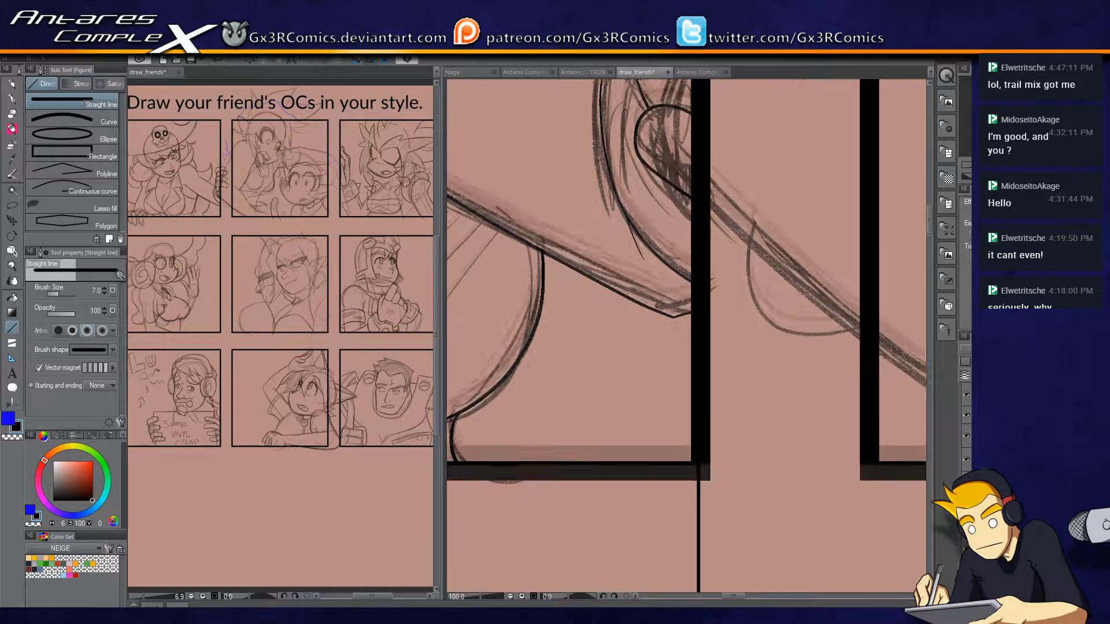
{"action": "key", "text": "e"}
{"action": "left_click", "coordinate": [966, 415]}
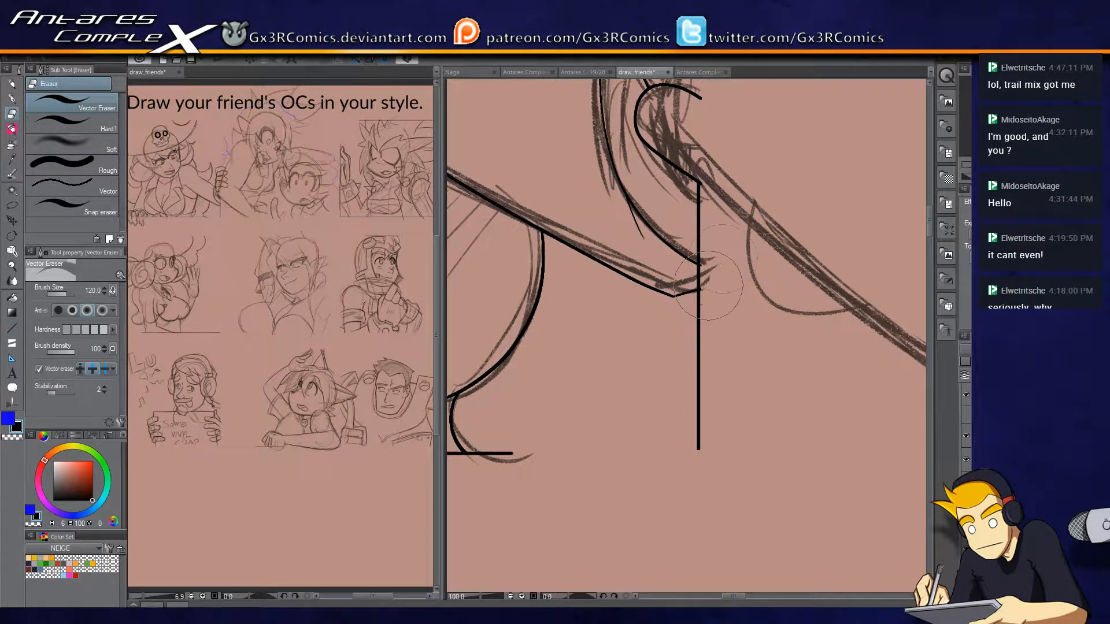
Extend the straight edge line up to the underside of the gripping hand's lowest finger and trim the overlapping ends.
{"action": "scroll", "coordinate": [682, 399], "scroll_direction": "up", "scroll_amount": 7}
{"action": "key", "text": "u"}
{"action": "left_click_drag", "start_coordinate": [682, 416], "coordinate": [683, 283]}
{"action": "key", "text": "e"}
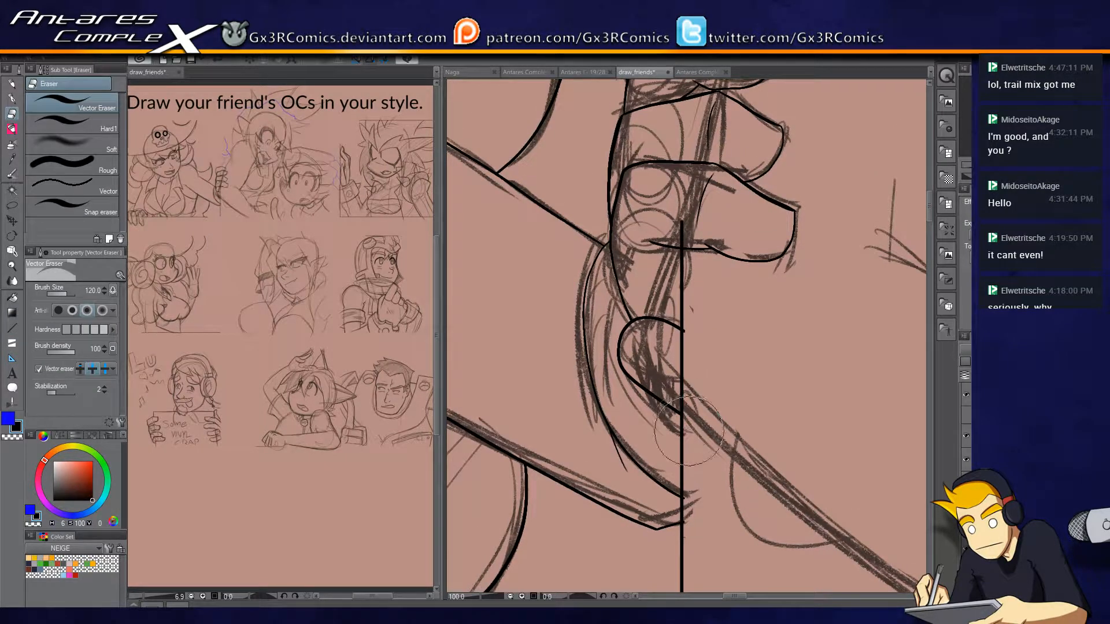
{"action": "left_click", "coordinate": [687, 335]}
{"action": "key", "text": "space"}
{"action": "left_click_drag", "start_coordinate": [682, 264], "coordinate": [677, 348]}
{"action": "key", "text": "u"}
{"action": "key", "text": "space"}
{"action": "left_click_drag", "start_coordinate": [695, 119], "coordinate": [669, 337]}
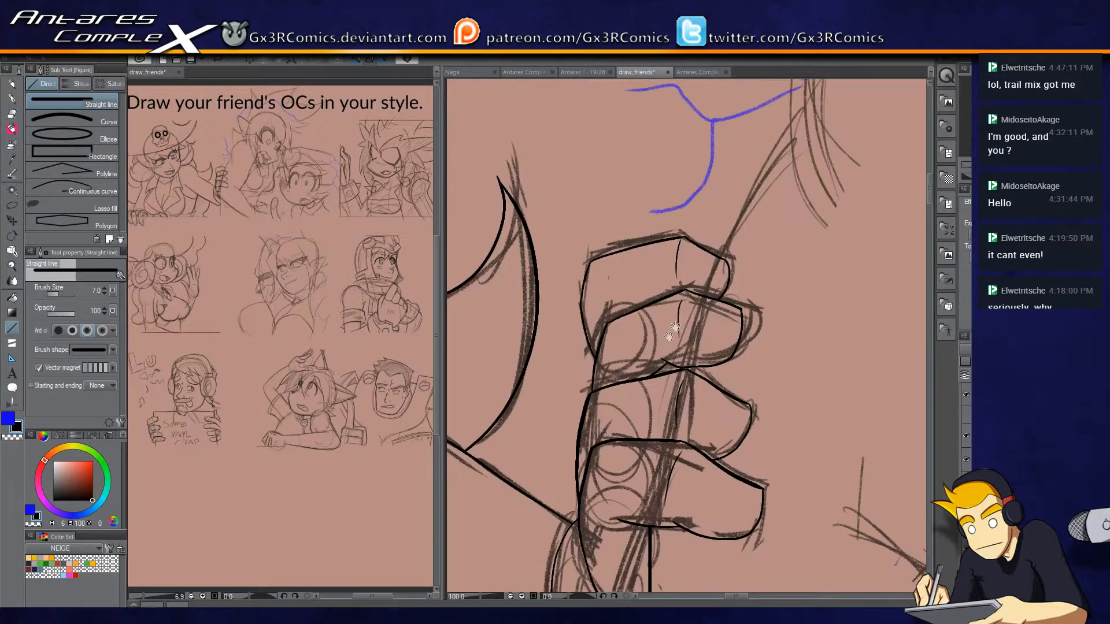
{"action": "left_click_drag", "start_coordinate": [491, 423], "coordinate": [727, 446]}
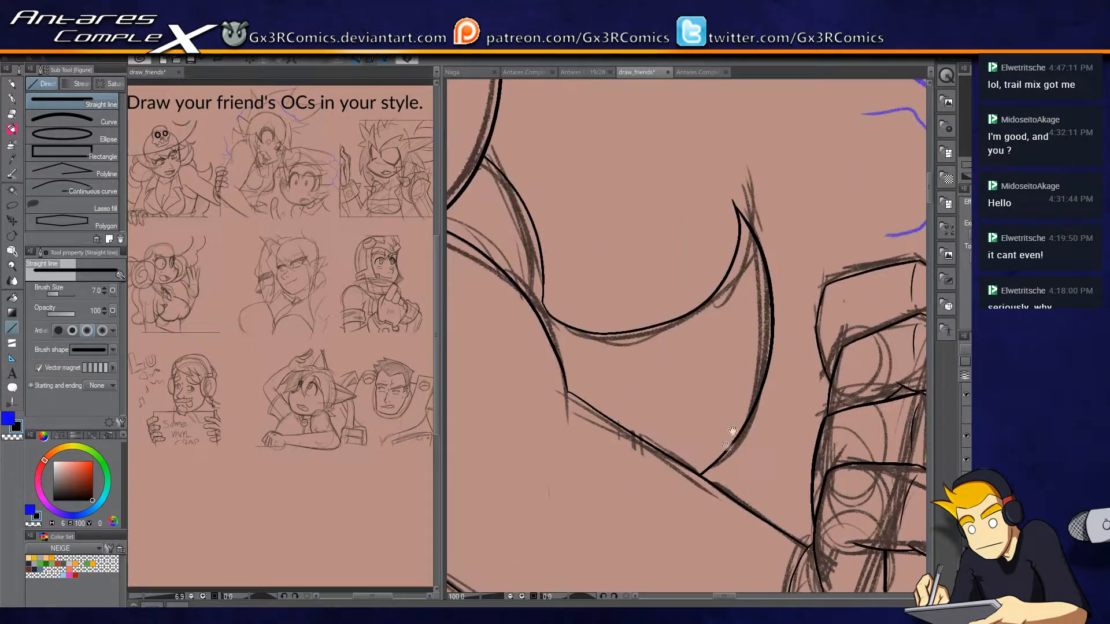
{"action": "left_click_drag", "start_coordinate": [590, 399], "coordinate": [695, 415]}
{"action": "left_click_drag", "start_coordinate": [558, 367], "coordinate": [746, 274]}
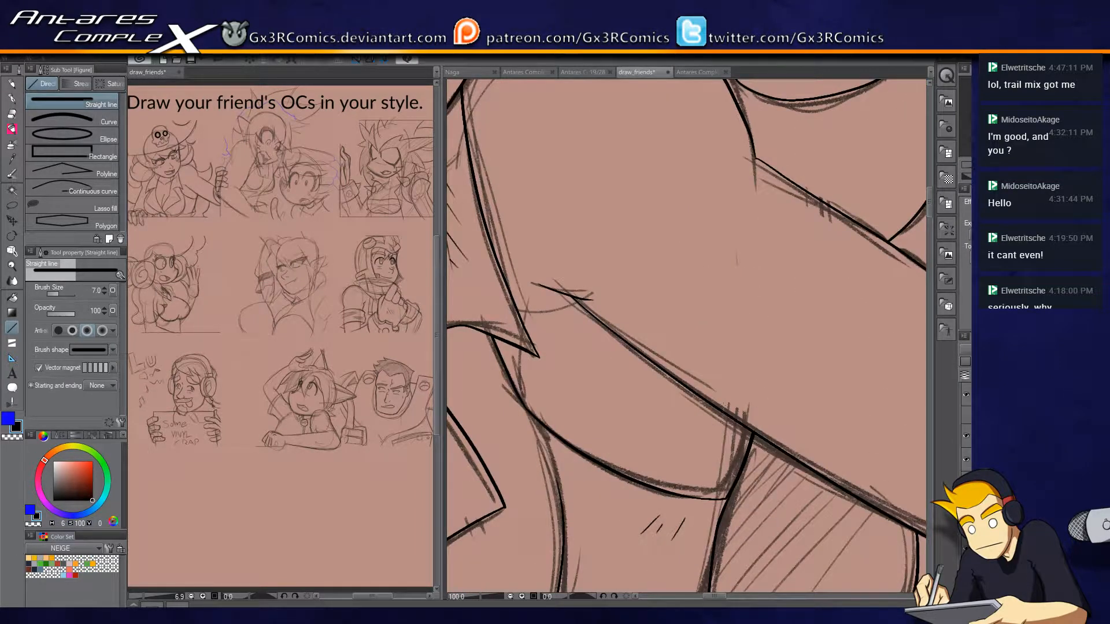
{"action": "key", "text": "p"}
{"action": "left_click_drag", "start_coordinate": [726, 385], "coordinate": [719, 502]}
{"action": "key", "text": "ctrl+z"}
{"action": "key", "text": "e"}
{"action": "mouse_move", "coordinate": [732, 423]}
{"action": "left_mouse_down"}
{"action": "mouse_move", "coordinate": [751, 404]}
{"action": "mouse_move", "coordinate": [565, 501]}
{"action": "left_mouse_up"}
{"action": "key", "text": "p"}
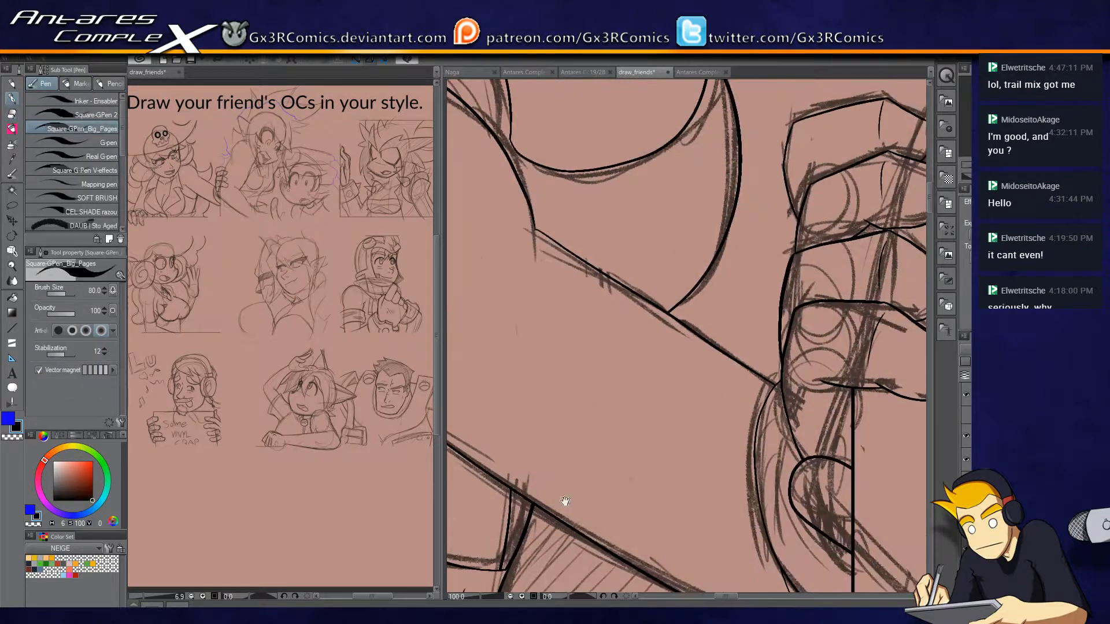
Ink straight lines along the first panel's top and left edges to close the hat and hair, trimming the excess.
{"action": "scroll", "coordinate": [730, 428], "scroll_direction": "down", "scroll_amount": 4}
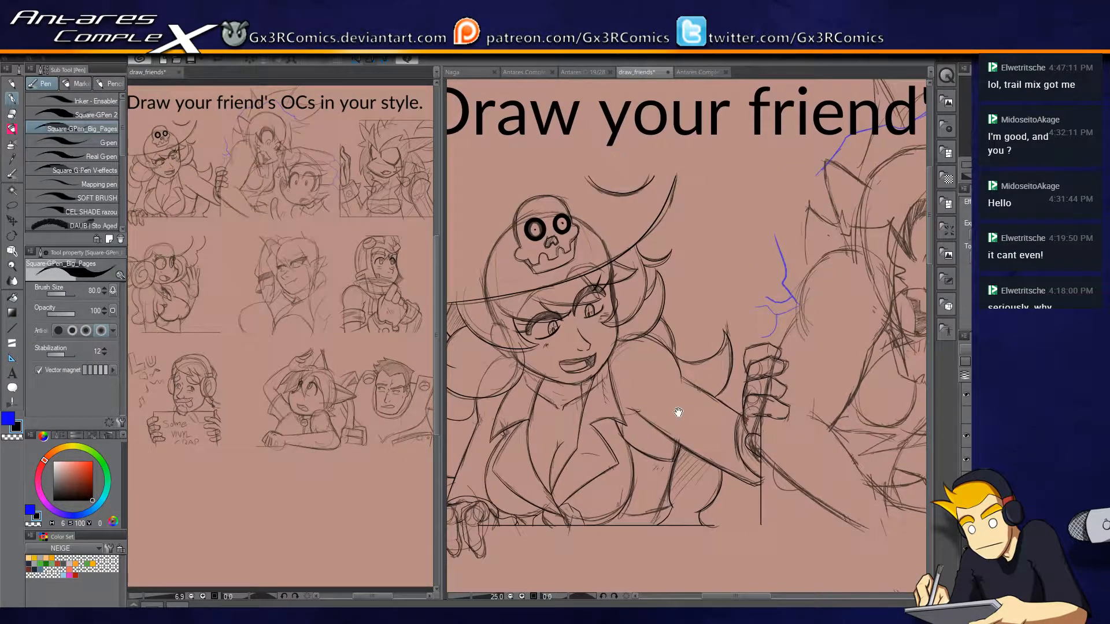
{"action": "left_click_drag", "start_coordinate": [679, 412], "coordinate": [811, 437]}
{"action": "left_click", "coordinate": [965, 415]}
{"action": "key", "text": "u"}
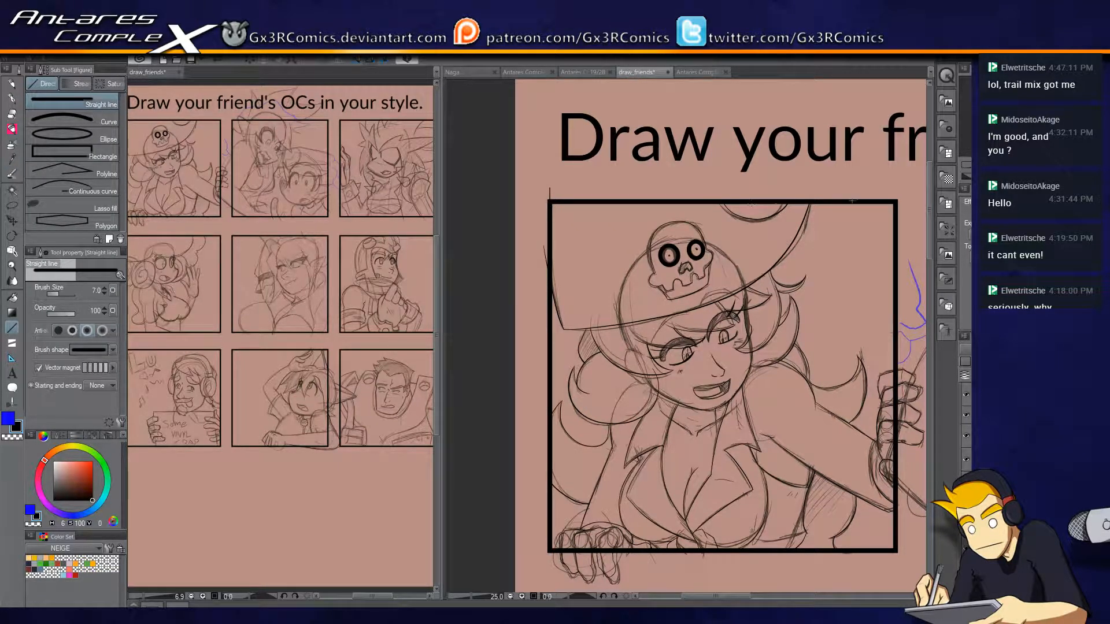
{"action": "key", "text": "e"}
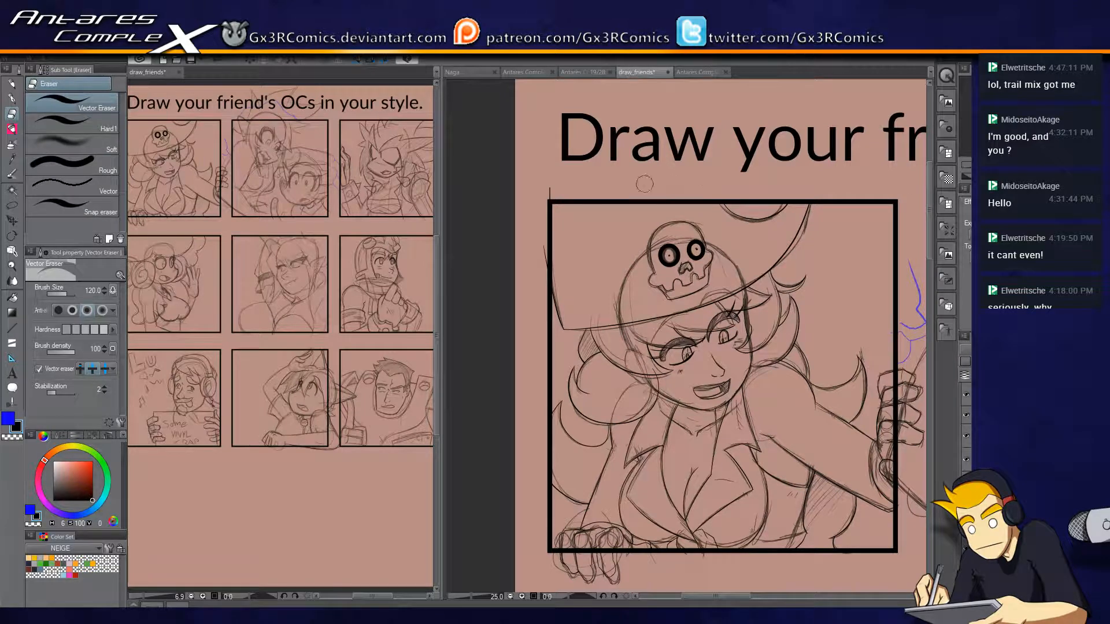
{"action": "key", "text": "u"}
{"action": "left_click", "coordinate": [970, 420]}
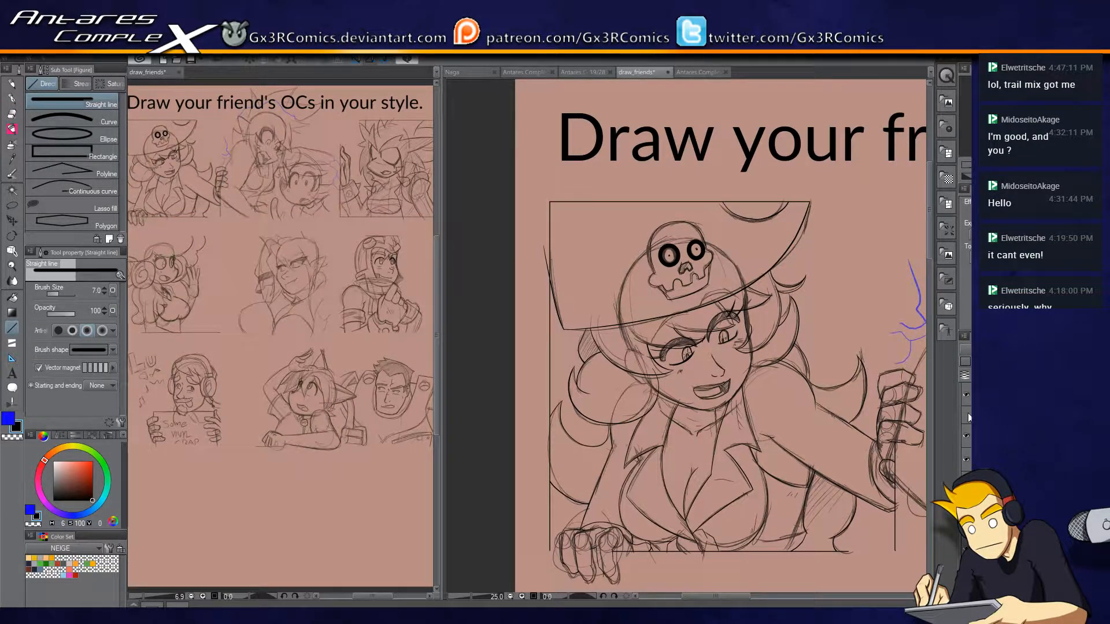
{"action": "key", "text": "e"}
{"action": "key", "text": "u"}
{"action": "left_click", "coordinate": [970, 424]}
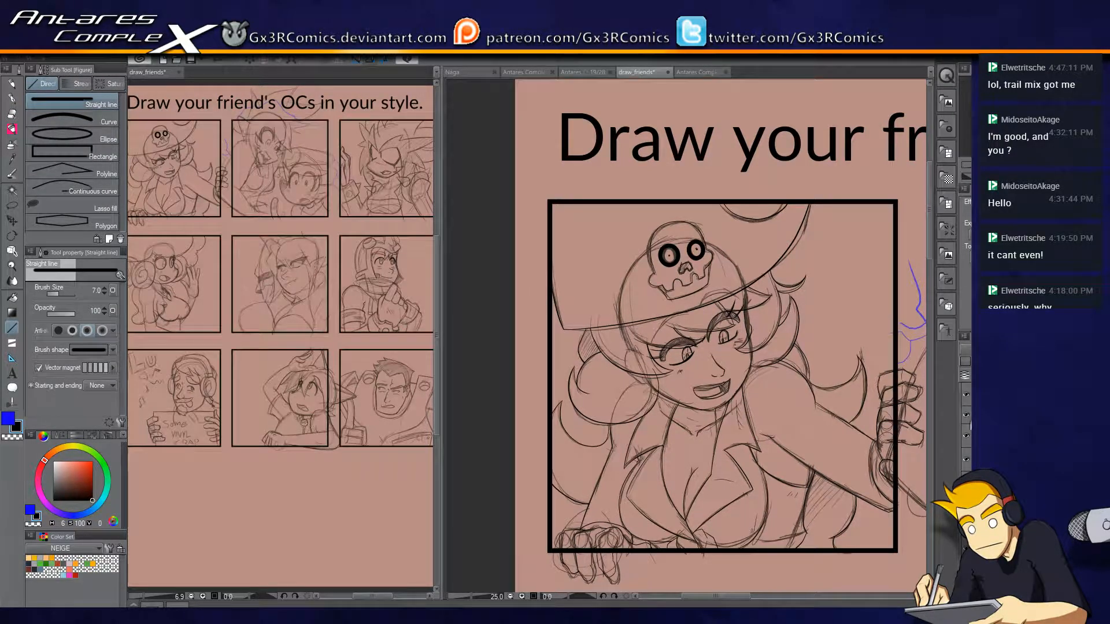
In the centre panel, ink the large rounded contour on the horned character's left side as one smooth arc.
{"action": "left_click_drag", "start_coordinate": [843, 461], "coordinate": [724, 438]}
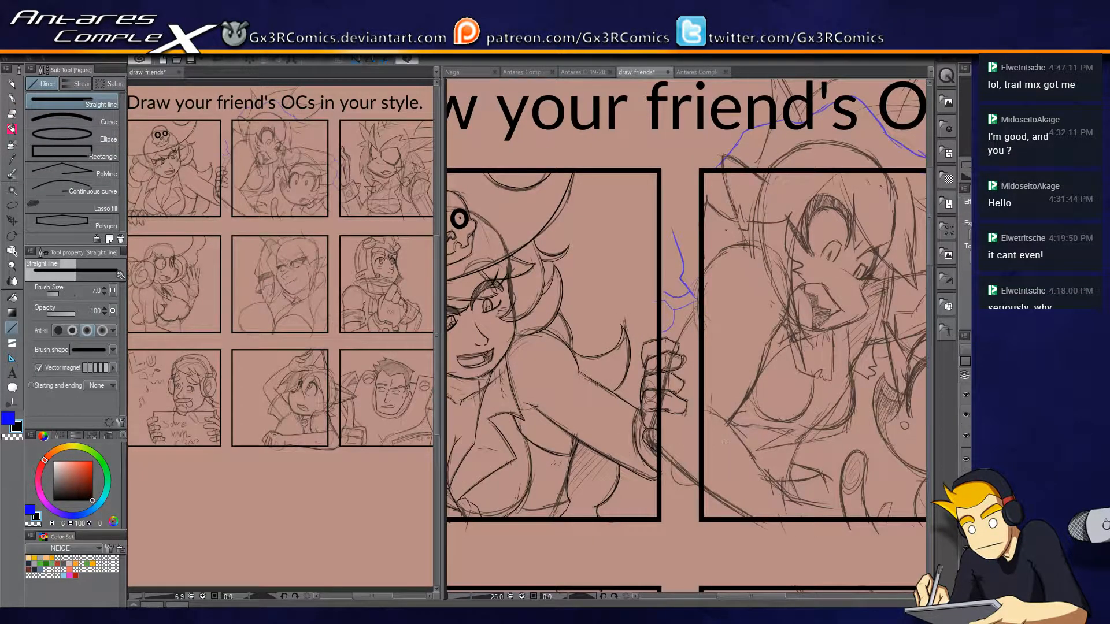
{"action": "scroll", "coordinate": [815, 432], "scroll_direction": "down", "scroll_amount": 2}
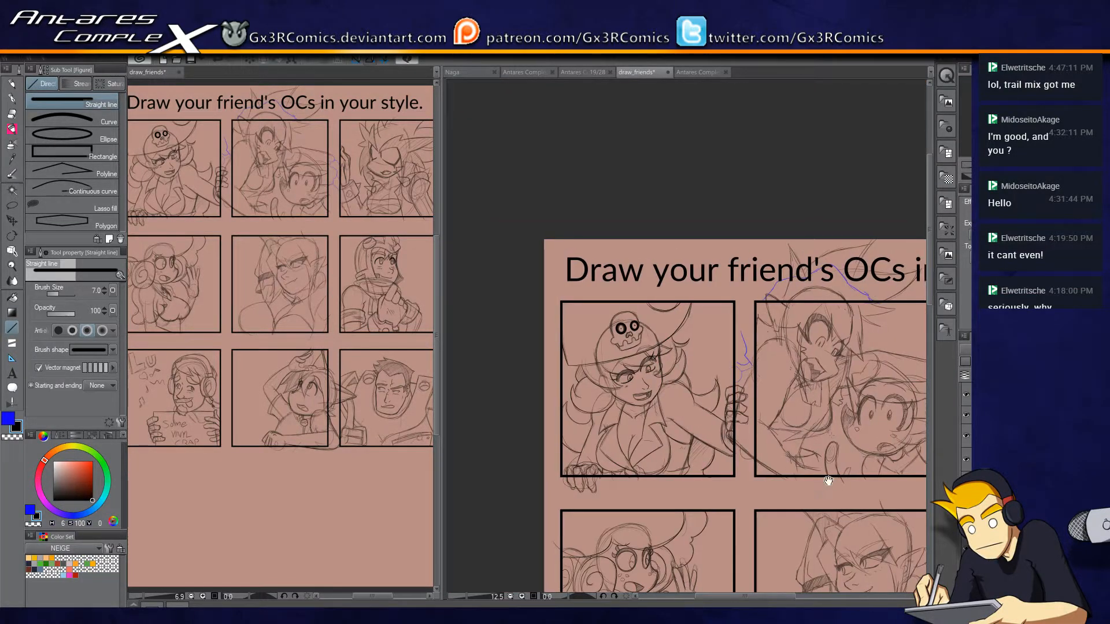
{"action": "left_click_drag", "start_coordinate": [893, 497], "coordinate": [656, 418]}
{"action": "left_click_drag", "start_coordinate": [800, 426], "coordinate": [898, 289]}
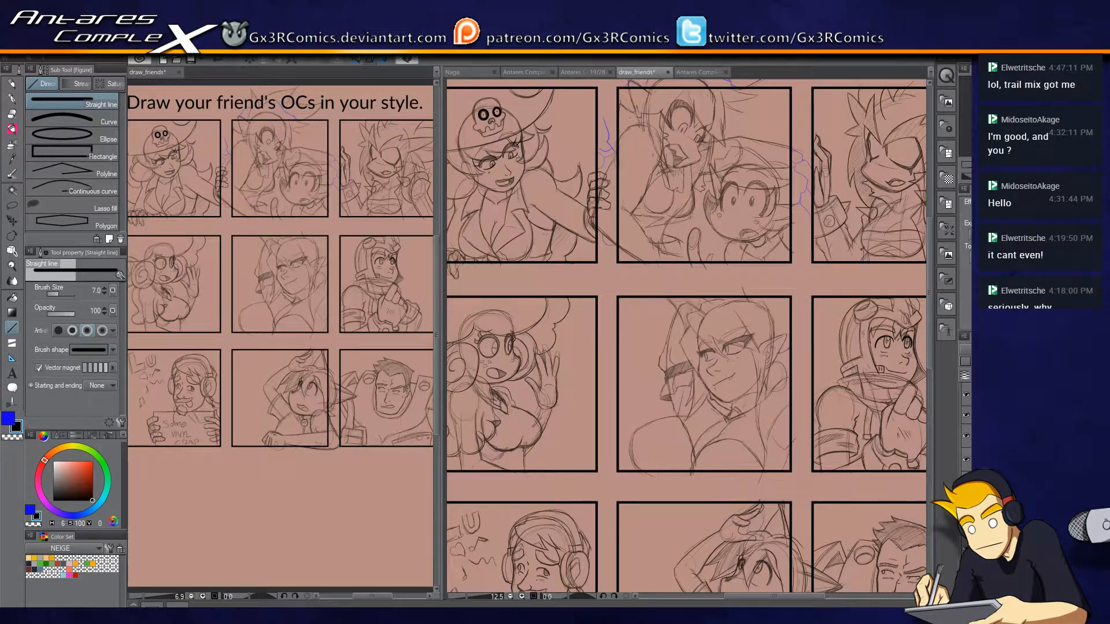
{"action": "scroll", "coordinate": [641, 568], "scroll_direction": "up", "scroll_amount": 4}
{"action": "left_click_drag", "start_coordinate": [682, 192], "coordinate": [636, 362]}
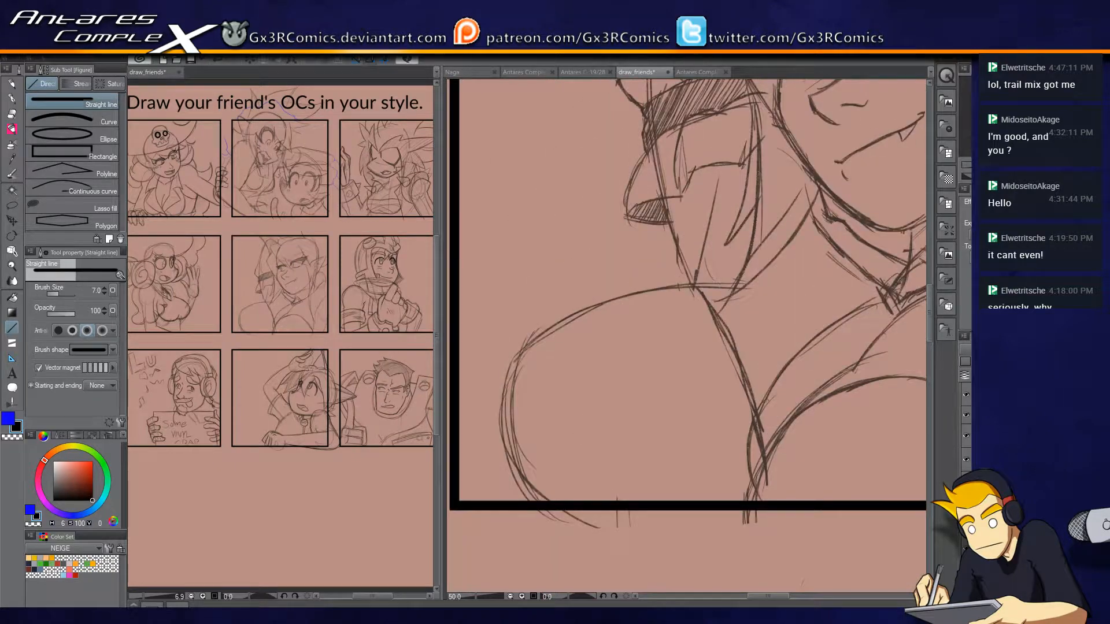
{"action": "key", "text": "p"}
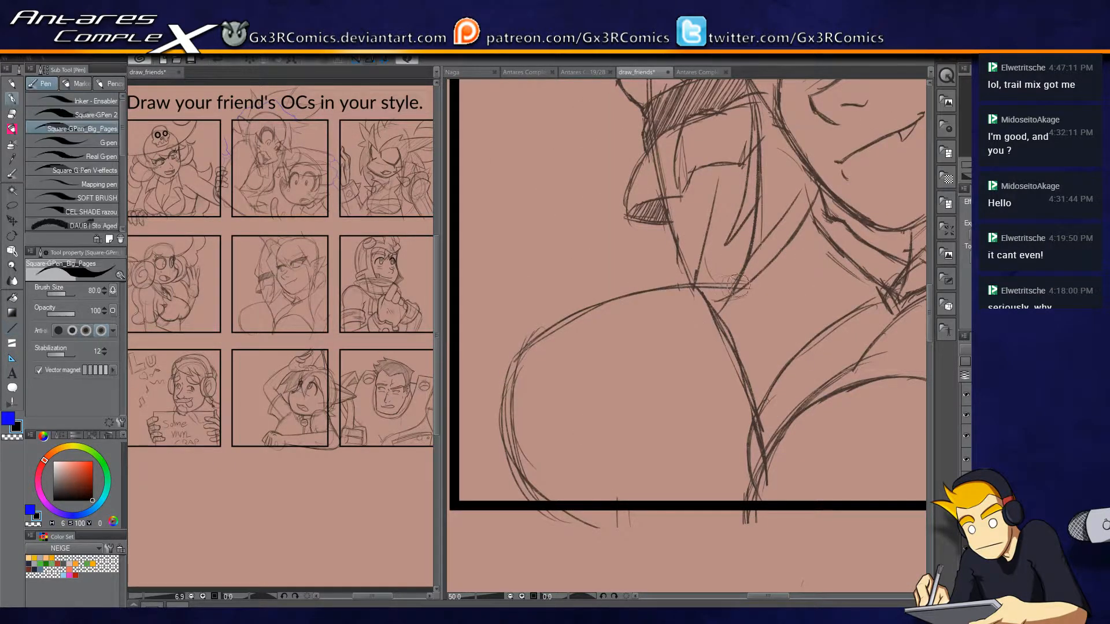
{"action": "mouse_move", "coordinate": [746, 283]}
{"action": "left_mouse_down"}
{"action": "mouse_move", "coordinate": [610, 307]}
{"action": "mouse_move", "coordinate": [522, 459]}
{"action": "left_mouse_up"}
{"action": "key", "text": "ctrl+z"}
{"action": "mouse_move", "coordinate": [755, 288]}
{"action": "left_mouse_down"}
{"action": "mouse_move", "coordinate": [548, 342]}
{"action": "mouse_move", "coordinate": [591, 522]}
{"action": "left_mouse_up"}
{"action": "key", "text": "ctrl+z"}
{"action": "mouse_move", "coordinate": [752, 286]}
{"action": "left_mouse_down"}
{"action": "mouse_move", "coordinate": [644, 291]}
{"action": "mouse_move", "coordinate": [512, 400]}
{"action": "left_mouse_up"}
{"action": "left_click_drag", "start_coordinate": [710, 524], "coordinate": [588, 488]}
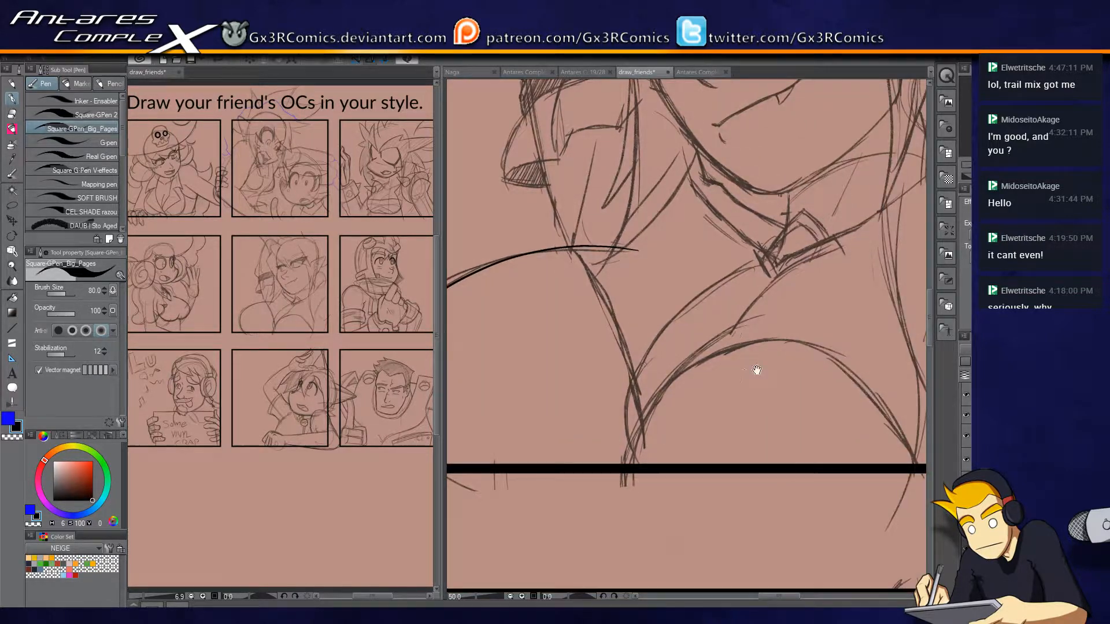
Ink the horned character's opposite chest curve and outer side line, and erase the ends running past the panel's bottom border.
{"action": "left_click_drag", "start_coordinate": [764, 316], "coordinate": [622, 512]}
{"action": "left_click_drag", "start_coordinate": [734, 470], "coordinate": [595, 462]}
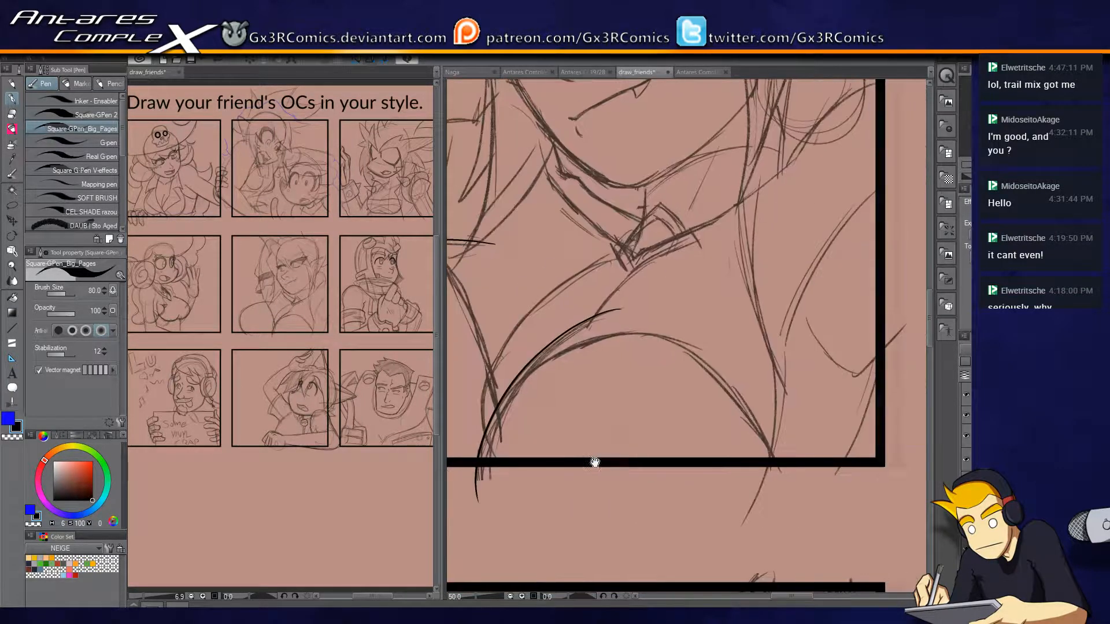
{"action": "left_click_drag", "start_coordinate": [777, 388], "coordinate": [730, 523]}
{"action": "key", "text": "e"}
{"action": "left_click_drag", "start_coordinate": [500, 493], "coordinate": [473, 489]}
{"action": "left_click_drag", "start_coordinate": [809, 507], "coordinate": [735, 508]}
{"action": "key", "text": "p"}
{"action": "left_click_drag", "start_coordinate": [537, 507], "coordinate": [776, 484]}
{"action": "key", "text": "e"}
{"action": "left_click_drag", "start_coordinate": [517, 458], "coordinate": [541, 457]}
{"action": "key", "text": "p"}
{"action": "left_click_drag", "start_coordinate": [695, 386], "coordinate": [624, 431]}
Ink the inner curve from the large rounded contour down to the opposite chest curve and trim where they meet.
{"action": "scroll", "coordinate": [667, 273], "scroll_direction": "up", "scroll_amount": 1}
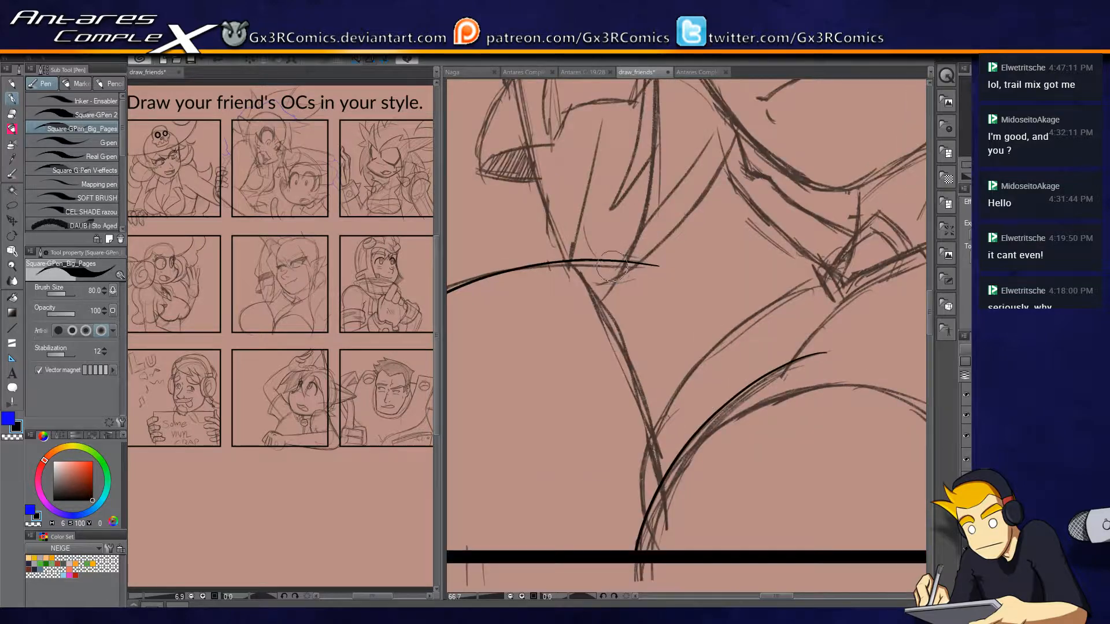
{"action": "mouse_move", "coordinate": [589, 263]}
{"action": "left_mouse_down"}
{"action": "mouse_move", "coordinate": [645, 362]}
{"action": "mouse_move", "coordinate": [670, 514]}
{"action": "left_mouse_up"}
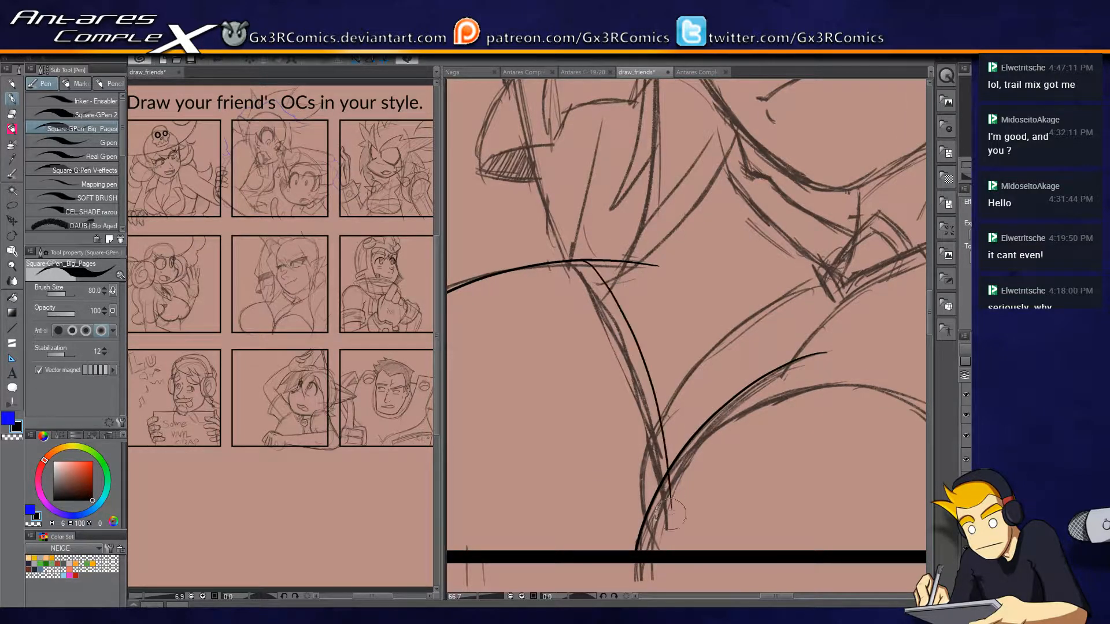
{"action": "key", "text": "ctrl+z"}
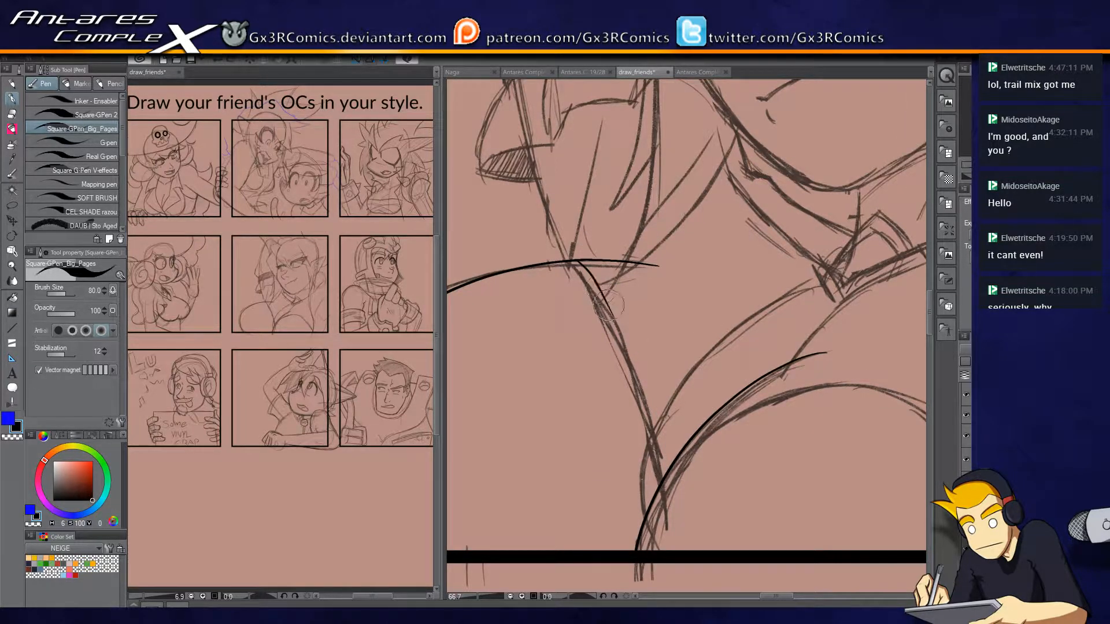
{"action": "mouse_move", "coordinate": [581, 264]}
{"action": "left_mouse_down"}
{"action": "mouse_move", "coordinate": [636, 344]}
{"action": "mouse_move", "coordinate": [669, 470]}
{"action": "left_mouse_up"}
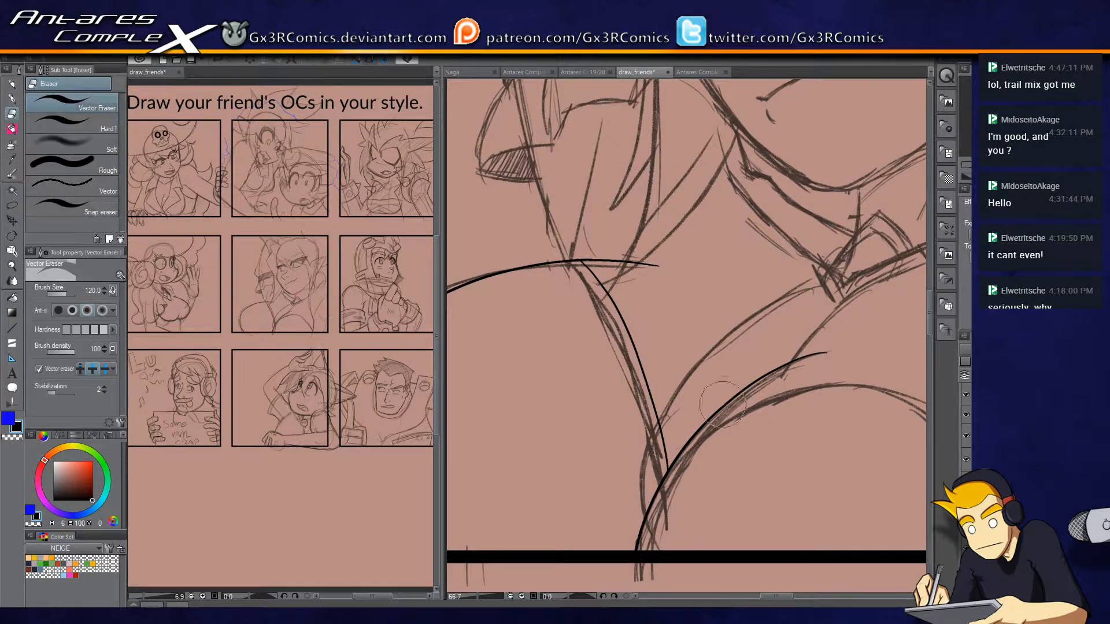
{"action": "left_click_drag", "start_coordinate": [706, 377], "coordinate": [694, 407]}
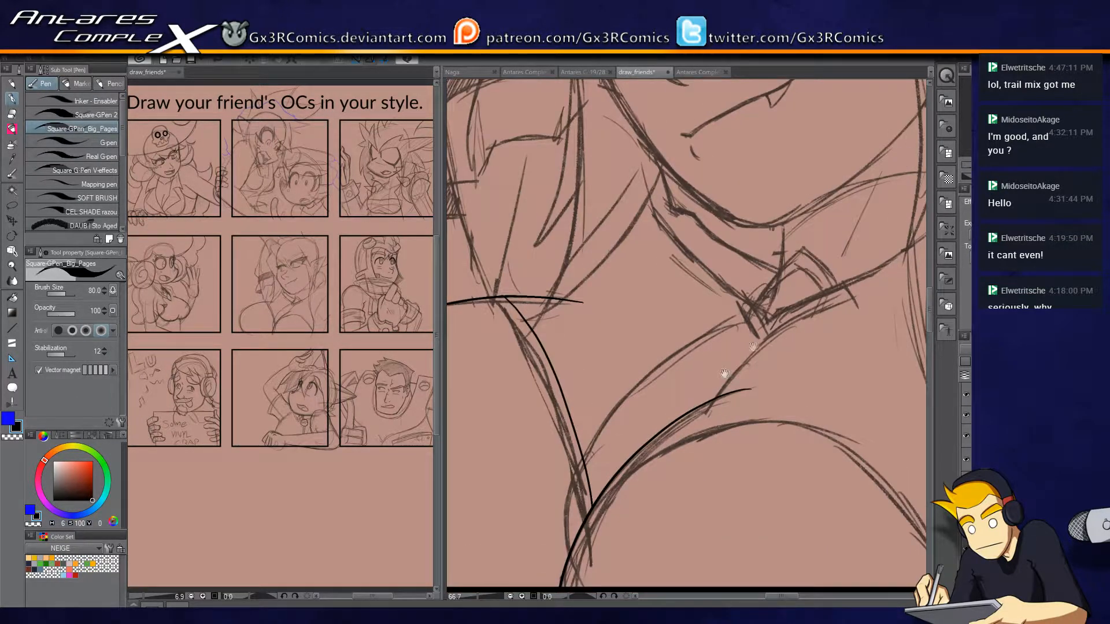
Ink the closed V-shaped band at the base of the horned character's collar and clean up its corners.
{"action": "scroll", "coordinate": [765, 341], "scroll_direction": "up", "scroll_amount": 1}
{"action": "left_click_drag", "start_coordinate": [800, 349], "coordinate": [685, 343]}
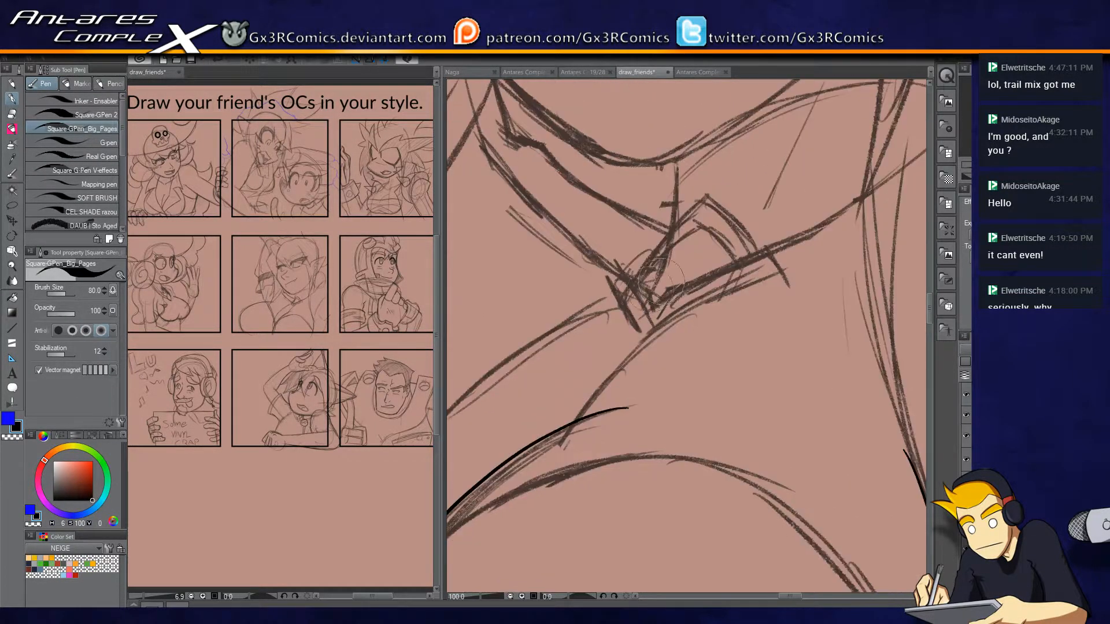
{"action": "mouse_move", "coordinate": [602, 277]}
{"action": "left_mouse_down"}
{"action": "mouse_move", "coordinate": [636, 334]}
{"action": "mouse_move", "coordinate": [783, 272]}
{"action": "mouse_move", "coordinate": [770, 277]}
{"action": "mouse_move", "coordinate": [758, 247]}
{"action": "mouse_move", "coordinate": [764, 256]}
{"action": "mouse_move", "coordinate": [697, 267]}
{"action": "mouse_move", "coordinate": [652, 303]}
{"action": "mouse_move", "coordinate": [770, 252]}
{"action": "mouse_move", "coordinate": [736, 253]}
{"action": "mouse_move", "coordinate": [634, 307]}
{"action": "mouse_move", "coordinate": [644, 305]}
{"action": "mouse_move", "coordinate": [636, 255]}
{"action": "mouse_move", "coordinate": [640, 306]}
{"action": "mouse_move", "coordinate": [614, 264]}
{"action": "left_mouse_up"}
{"action": "key", "text": "e"}
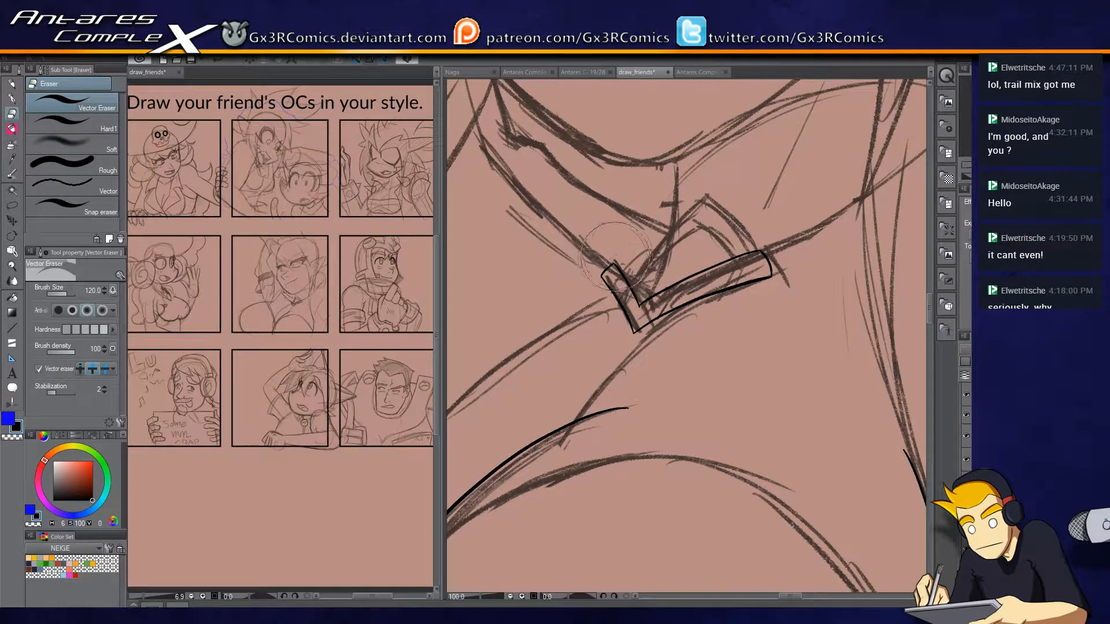
{"action": "key", "text": "p"}
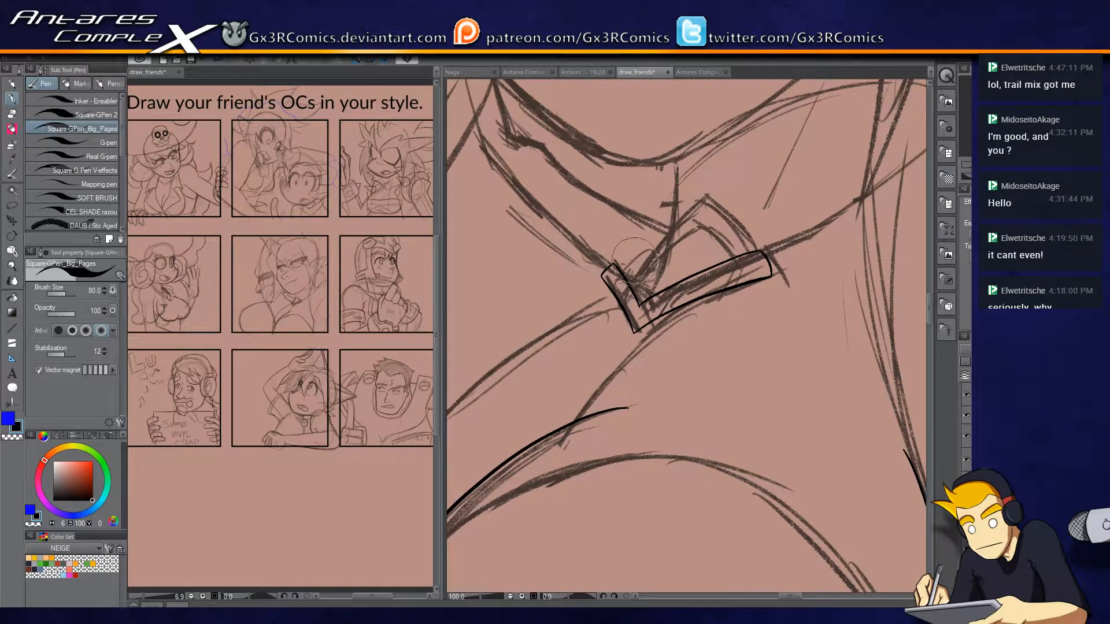
Ink the peaked outer outline above the V-shaped collar band and trim its overlaps.
{"action": "scroll", "coordinate": [665, 287], "scroll_direction": "up", "scroll_amount": 2}
{"action": "left_click_drag", "start_coordinate": [543, 289], "coordinate": [656, 200]}
{"action": "key", "text": "ctrl+z"}
{"action": "mouse_move", "coordinate": [539, 302]}
{"action": "left_mouse_down"}
{"action": "mouse_move", "coordinate": [688, 182]}
{"action": "mouse_move", "coordinate": [680, 188]}
{"action": "mouse_move", "coordinate": [754, 265]}
{"action": "left_mouse_up"}
{"action": "key", "text": "e"}
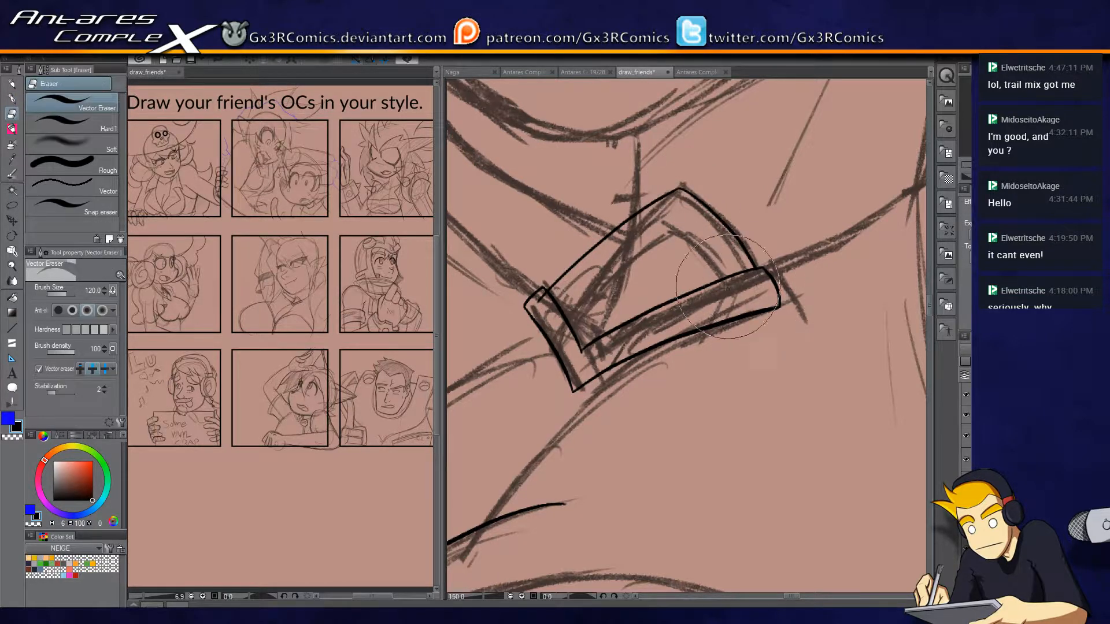
{"action": "key", "text": "p"}
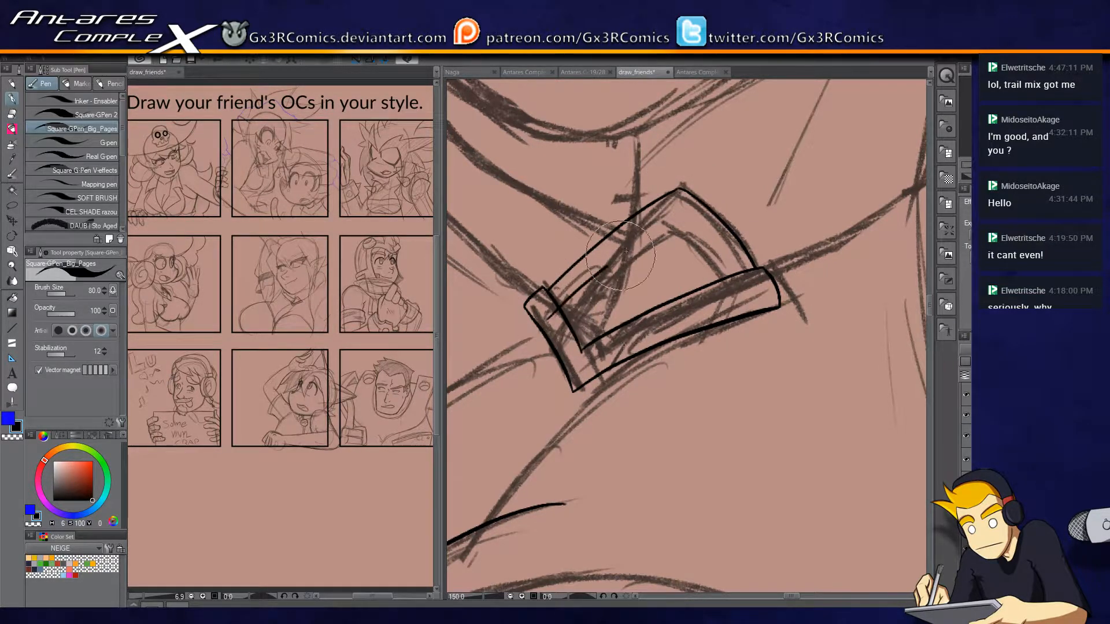
Ink a parallel inner outline inside the peaked collar shape and trim its overlapping tip.
{"action": "mouse_move", "coordinate": [554, 316]}
{"action": "left_mouse_down"}
{"action": "mouse_move", "coordinate": [581, 281]}
{"action": "mouse_move", "coordinate": [675, 216]}
{"action": "left_mouse_up"}
{"action": "key", "text": "ctrl+z"}
{"action": "mouse_move", "coordinate": [554, 317]}
{"action": "left_mouse_down"}
{"action": "mouse_move", "coordinate": [619, 248]}
{"action": "mouse_move", "coordinate": [676, 213]}
{"action": "mouse_move", "coordinate": [658, 220]}
{"action": "mouse_move", "coordinate": [710, 294]}
{"action": "left_mouse_up"}
{"action": "key", "text": "e"}
{"action": "left_click_drag", "start_coordinate": [678, 218], "coordinate": [667, 217]}
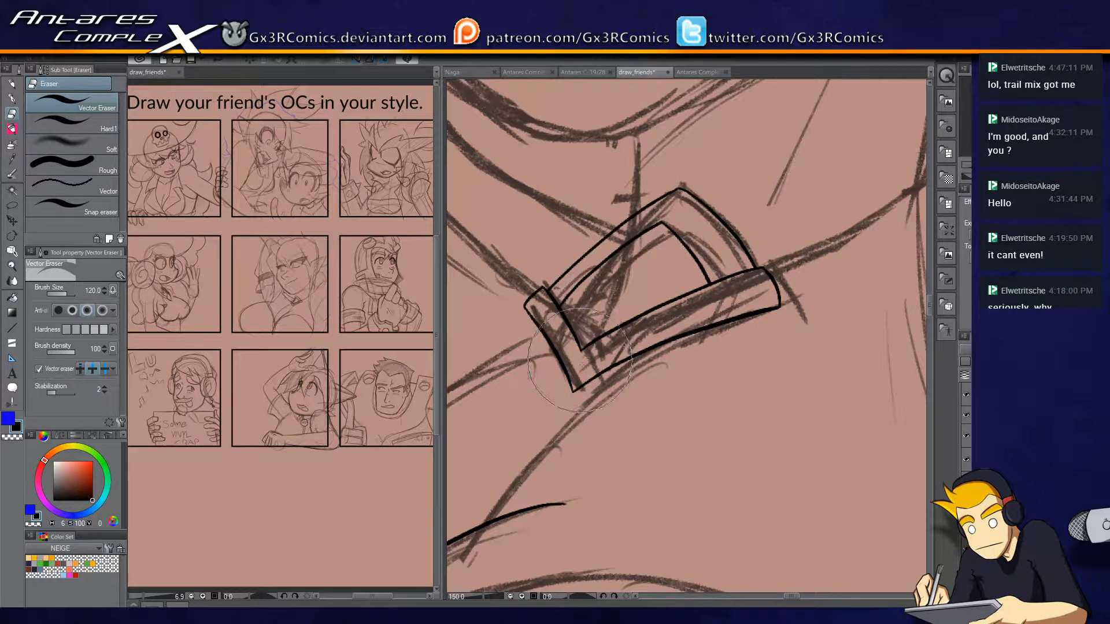
{"action": "key", "text": "p"}
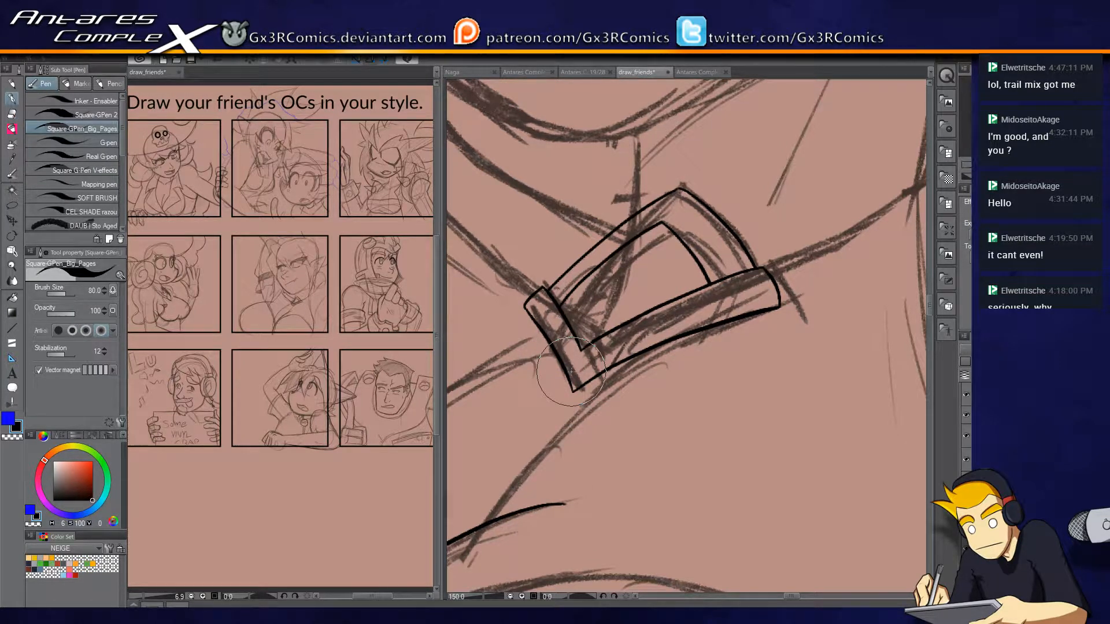
Extend the V-shaped collar band's right end, close it with a slanted edge, and clean up the band's left end.
{"action": "left_click_drag", "start_coordinate": [775, 308], "coordinate": [813, 304]}
{"action": "mouse_move", "coordinate": [757, 269]}
{"action": "left_mouse_down"}
{"action": "mouse_move", "coordinate": [796, 263]}
{"action": "mouse_move", "coordinate": [804, 321]}
{"action": "mouse_move", "coordinate": [785, 288]}
{"action": "mouse_move", "coordinate": [797, 258]}
{"action": "left_mouse_up"}
{"action": "key", "text": "e"}
{"action": "left_click_drag", "start_coordinate": [814, 306], "coordinate": [804, 322]}
{"action": "key", "text": "p"}
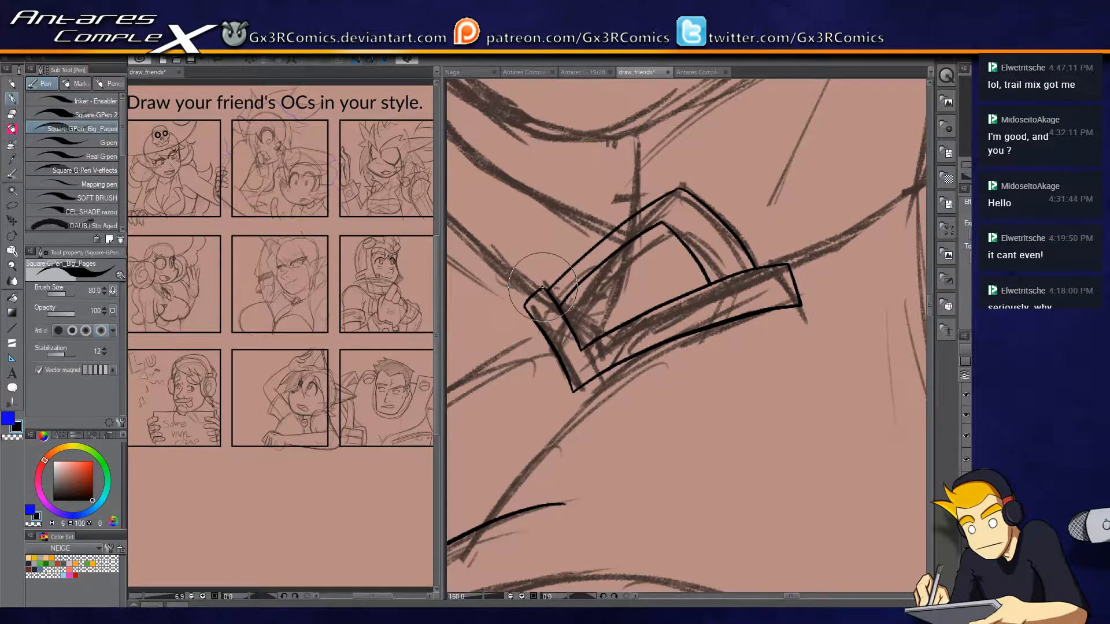
{"action": "mouse_move", "coordinate": [533, 277]}
{"action": "left_mouse_down"}
{"action": "mouse_move", "coordinate": [514, 305]}
{"action": "mouse_move", "coordinate": [526, 310]}
{"action": "mouse_move", "coordinate": [504, 289]}
{"action": "mouse_move", "coordinate": [520, 306]}
{"action": "left_mouse_up"}
{"action": "key", "text": "e"}
{"action": "key", "text": "p"}
Ink the short vertical neck line rising from the collar's peak toward the chin and trim its overlap with the collar.
{"action": "left_click_drag", "start_coordinate": [587, 280], "coordinate": [580, 330]}
{"action": "left_click_drag", "start_coordinate": [659, 172], "coordinate": [629, 248]}
{"action": "left_click_drag", "start_coordinate": [600, 350], "coordinate": [598, 237]}
{"action": "key", "text": "e"}
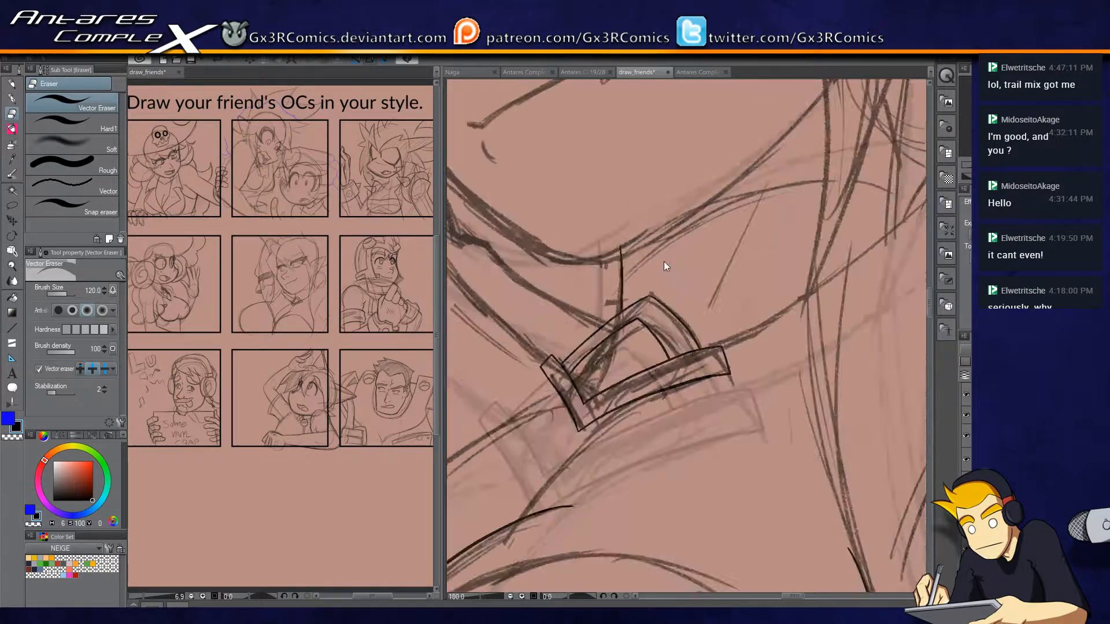
{"action": "scroll", "coordinate": [618, 239], "scroll_direction": "down", "scroll_amount": 2}
{"action": "key", "text": "p"}
{"action": "scroll", "coordinate": [573, 214], "scroll_direction": "up", "scroll_amount": 1}
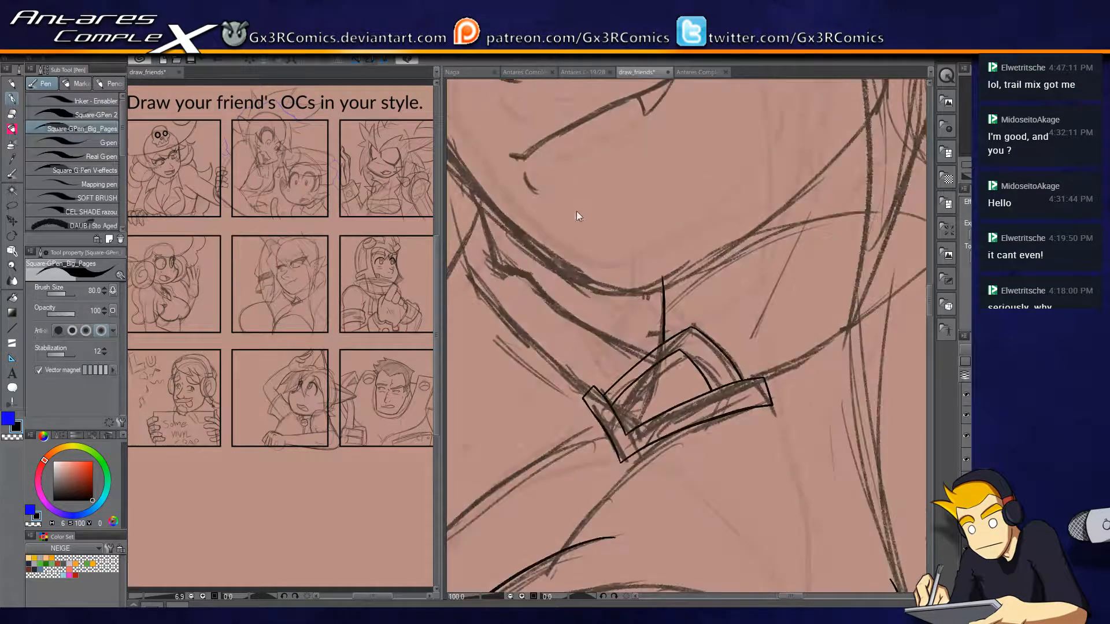
Ink the left face contour from beside the eye down along the jaw to the chin.
{"action": "left_click_drag", "start_coordinate": [531, 160], "coordinate": [622, 412]}
{"action": "left_click_drag", "start_coordinate": [532, 106], "coordinate": [531, 184]}
{"action": "key", "text": "ctrl+z"}
{"action": "mouse_move", "coordinate": [537, 99]}
{"action": "left_mouse_down"}
{"action": "mouse_move", "coordinate": [538, 405]}
{"action": "mouse_move", "coordinate": [526, 278]}
{"action": "left_mouse_up"}
{"action": "mouse_move", "coordinate": [505, 228]}
{"action": "left_mouse_down"}
{"action": "mouse_move", "coordinate": [526, 313]}
{"action": "mouse_move", "coordinate": [633, 443]}
{"action": "mouse_move", "coordinate": [700, 466]}
{"action": "left_mouse_up"}
{"action": "key", "text": "ctrl+z"}
{"action": "mouse_move", "coordinate": [507, 224]}
{"action": "left_mouse_down"}
{"action": "mouse_move", "coordinate": [536, 318]}
{"action": "mouse_move", "coordinate": [648, 448]}
{"action": "mouse_move", "coordinate": [707, 484]}
{"action": "left_mouse_up"}
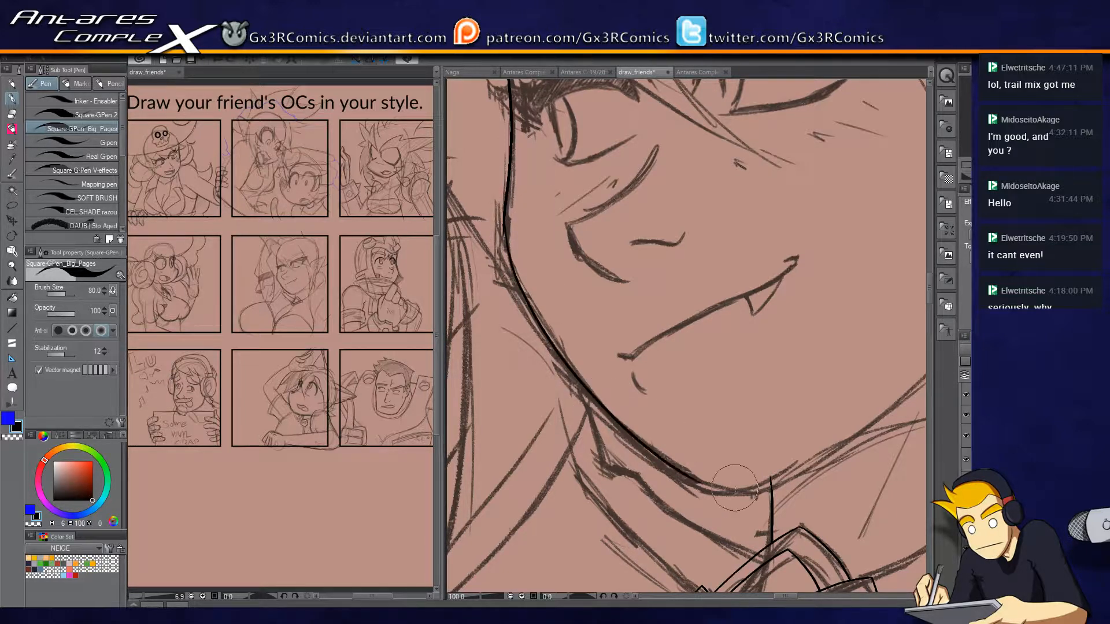
Ink the right jawline from the chin upward and trim the vertical neck line where it crosses the jaw.
{"action": "left_click_drag", "start_coordinate": [774, 436], "coordinate": [681, 342]}
{"action": "scroll", "coordinate": [622, 394], "scroll_direction": "up", "scroll_amount": 1}
{"action": "mouse_move", "coordinate": [587, 378]}
{"action": "left_mouse_down"}
{"action": "mouse_move", "coordinate": [700, 391]}
{"action": "mouse_move", "coordinate": [602, 426]}
{"action": "mouse_move", "coordinate": [478, 426]}
{"action": "mouse_move", "coordinate": [573, 430]}
{"action": "mouse_move", "coordinate": [776, 301]}
{"action": "mouse_move", "coordinate": [890, 183]}
{"action": "left_mouse_up"}
{"action": "key", "text": "e"}
{"action": "left_click", "coordinate": [583, 419]}
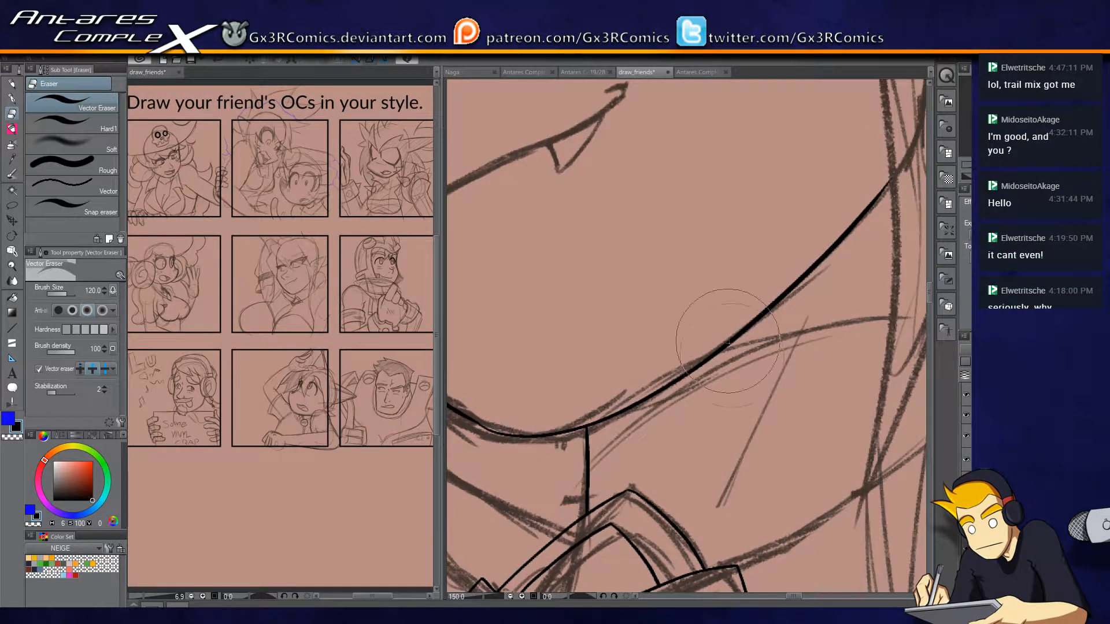
Ink the neck curve branching off the right jawline and extend the jawline's upper end.
{"action": "key", "text": "p"}
{"action": "mouse_move", "coordinate": [795, 399]}
{"action": "left_mouse_down"}
{"action": "mouse_move", "coordinate": [580, 491]}
{"action": "mouse_move", "coordinate": [791, 296]}
{"action": "left_mouse_up"}
{"action": "left_click_drag", "start_coordinate": [677, 285], "coordinate": [871, 246]}
{"action": "left_click_drag", "start_coordinate": [828, 276], "coordinate": [638, 371]}
{"action": "scroll", "coordinate": [700, 260], "scroll_direction": "down", "scroll_amount": 2}
{"action": "left_click_drag", "start_coordinate": [667, 233], "coordinate": [692, 171]}
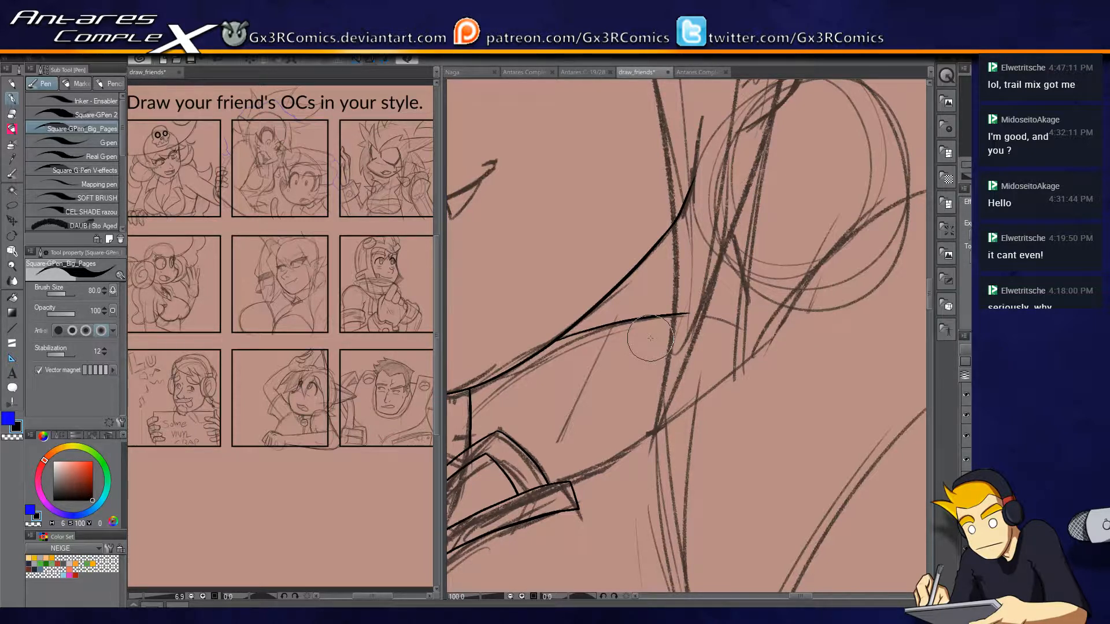
{"action": "left_click_drag", "start_coordinate": [617, 125], "coordinate": [882, 177]}
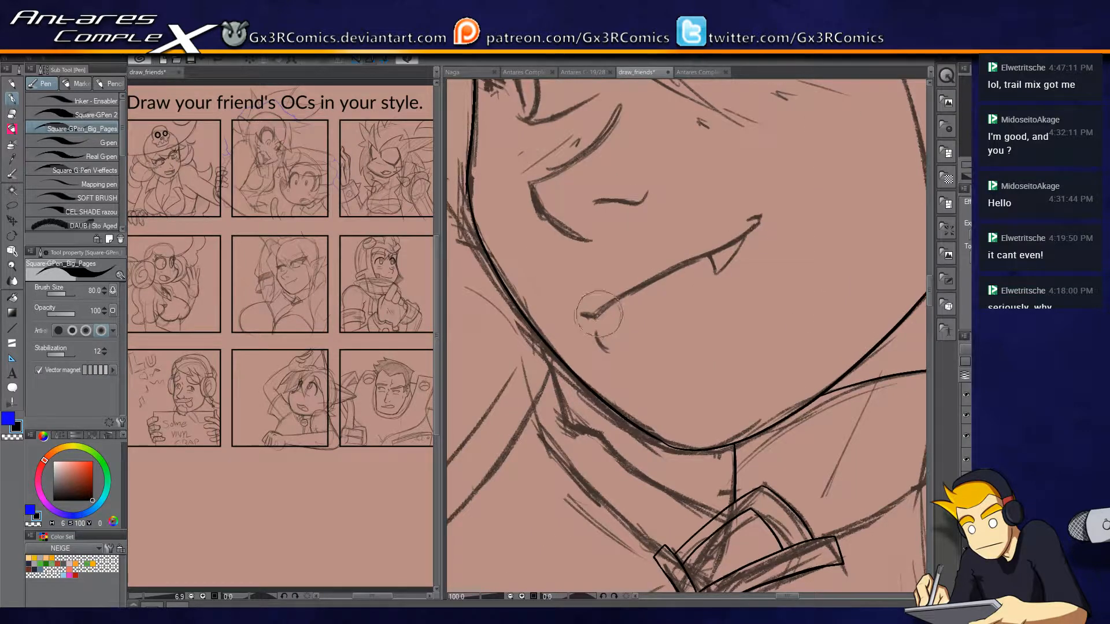
Ink the smirking mouth line with its fang and the small lower-lip mark.
{"action": "left_click_drag", "start_coordinate": [579, 314], "coordinate": [760, 217]}
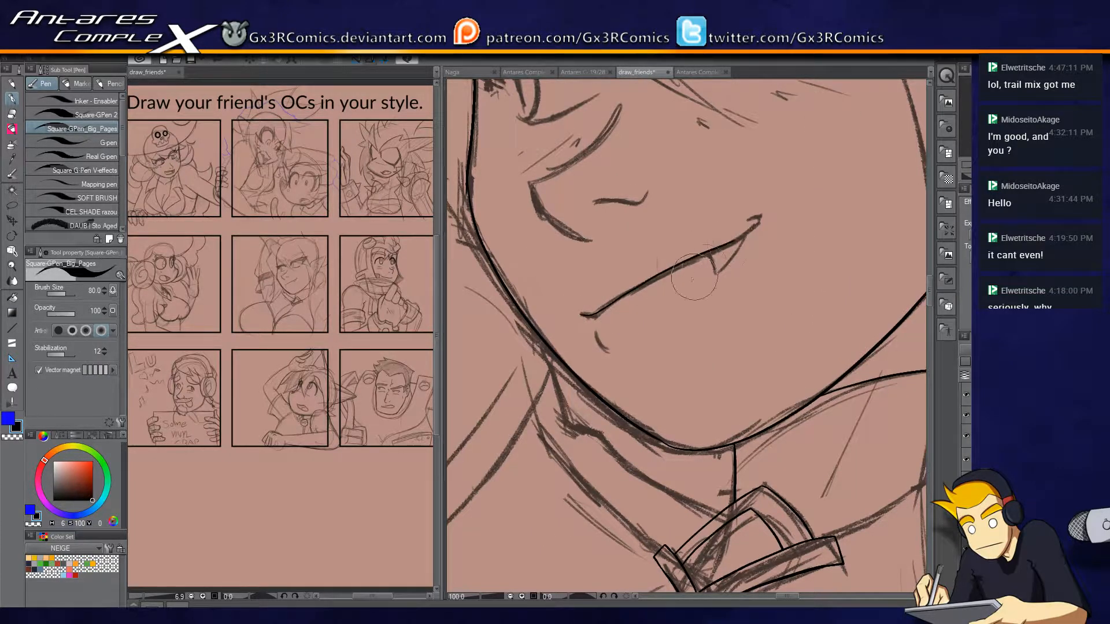
{"action": "scroll", "coordinate": [639, 321], "scroll_direction": "up", "scroll_amount": 2}
{"action": "key", "text": "ctrl+z"}
{"action": "mouse_move", "coordinate": [552, 312]}
{"action": "left_mouse_down"}
{"action": "mouse_move", "coordinate": [807, 189]}
{"action": "mouse_move", "coordinate": [821, 166]}
{"action": "left_mouse_up"}
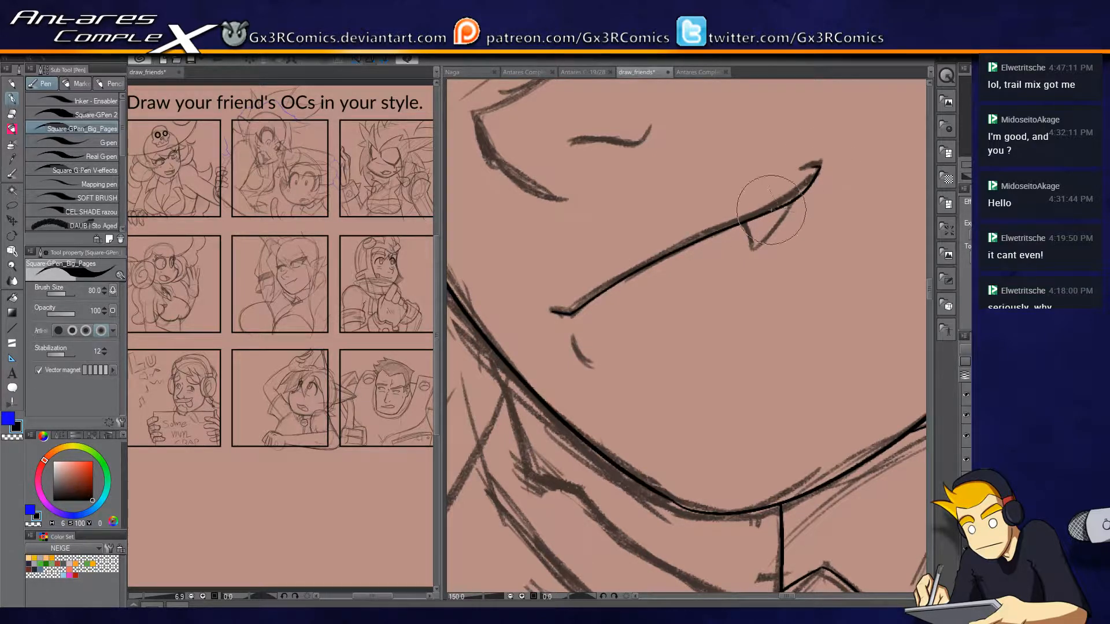
{"action": "mouse_move", "coordinate": [745, 221]}
{"action": "left_mouse_down"}
{"action": "mouse_move", "coordinate": [754, 247]}
{"action": "mouse_move", "coordinate": [782, 207]}
{"action": "left_mouse_up"}
{"action": "left_click_drag", "start_coordinate": [572, 304], "coordinate": [664, 529]}
Ink the curved nose bridge, the angled nose tip and the nostril line.
{"action": "mouse_move", "coordinate": [701, 224]}
{"action": "left_mouse_down"}
{"action": "mouse_move", "coordinate": [624, 313]}
{"action": "mouse_move", "coordinate": [564, 334]}
{"action": "mouse_move", "coordinate": [699, 223]}
{"action": "left_mouse_up"}
{"action": "key", "text": "ctrl+z"}
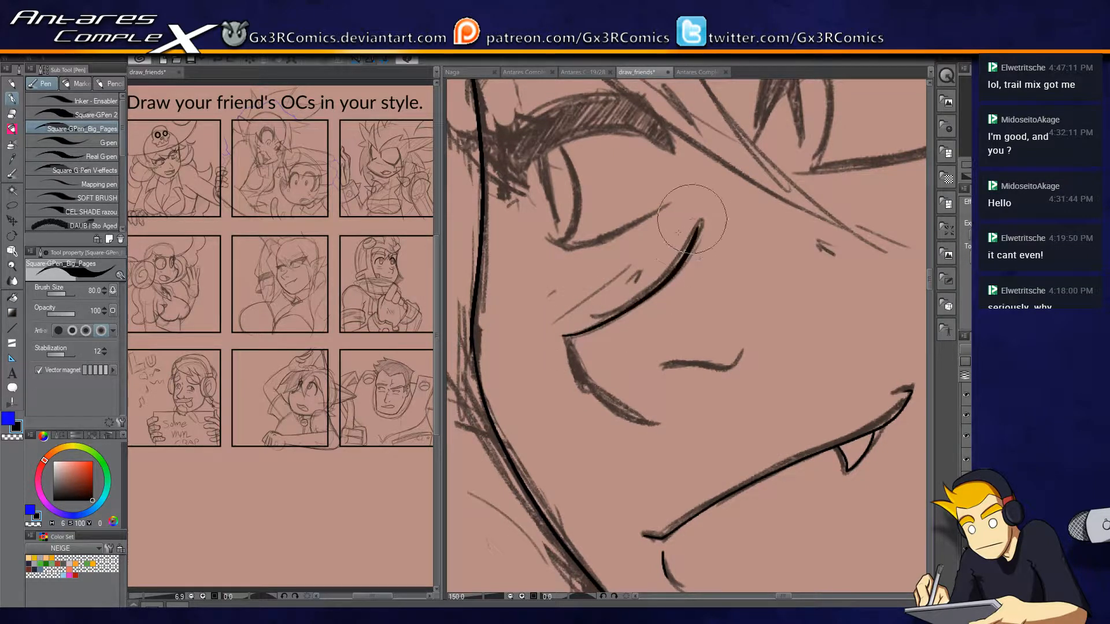
{"action": "mouse_move", "coordinate": [564, 337]}
{"action": "left_mouse_down"}
{"action": "mouse_move", "coordinate": [588, 377]}
{"action": "mouse_move", "coordinate": [642, 409]}
{"action": "left_mouse_up"}
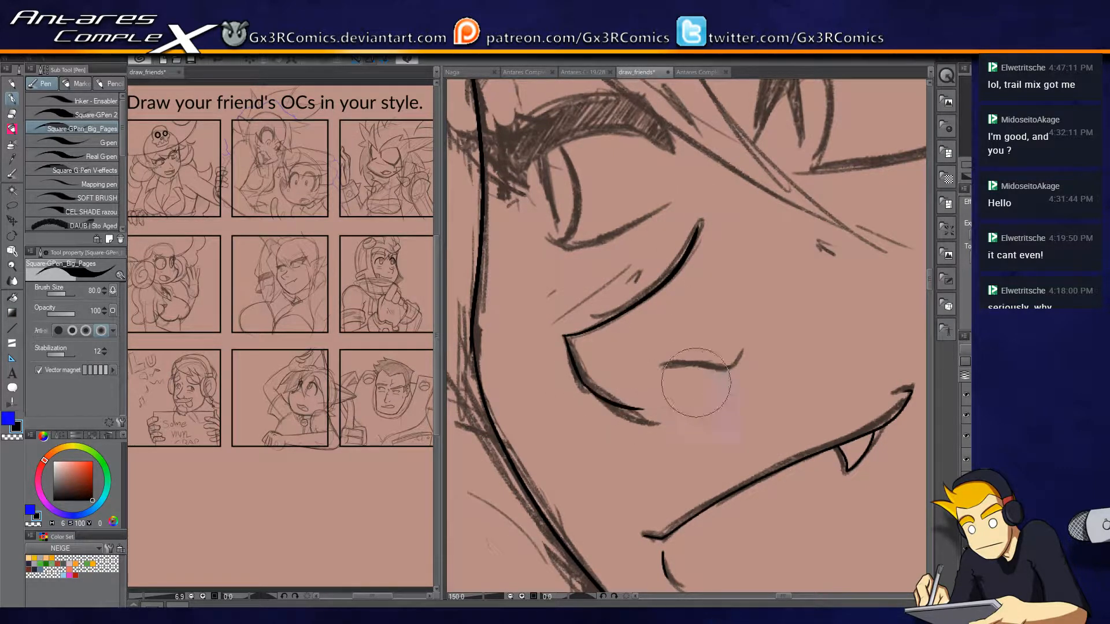
{"action": "left_click_drag", "start_coordinate": [655, 370], "coordinate": [732, 365]}
{"action": "mouse_move", "coordinate": [664, 367]}
{"action": "left_mouse_down"}
{"action": "mouse_move", "coordinate": [745, 363]}
{"action": "mouse_move", "coordinate": [743, 345]}
{"action": "mouse_move", "coordinate": [699, 422]}
{"action": "mouse_move", "coordinate": [606, 420]}
{"action": "left_mouse_up"}
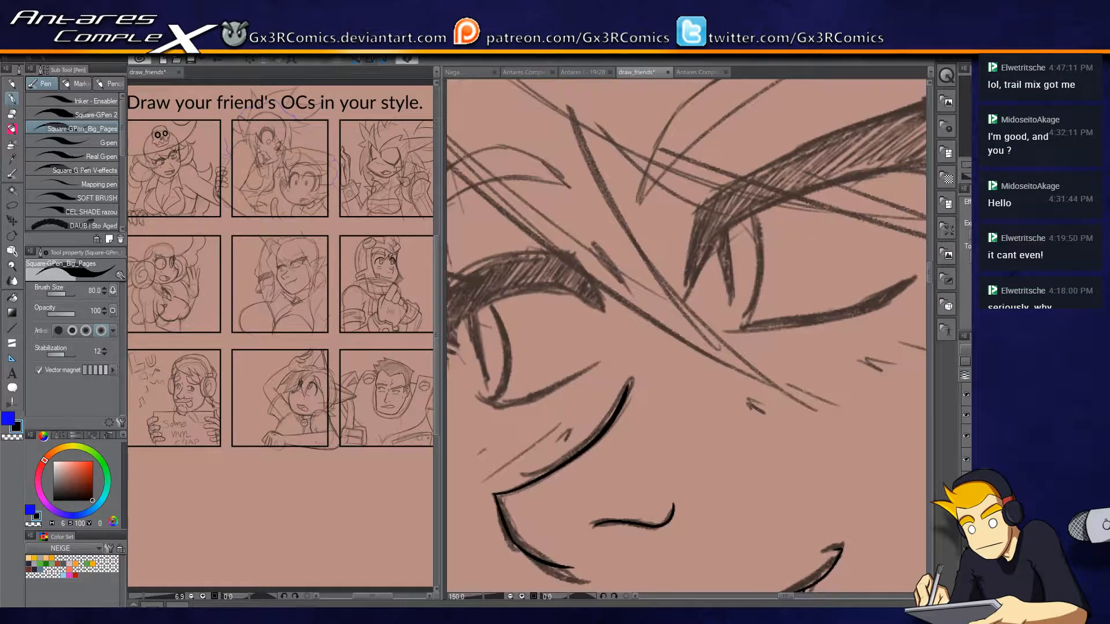
Ink the outline of the right eye's thick upper lash, including its pointed outer wing and inner corner.
{"action": "left_click_drag", "start_coordinate": [768, 311], "coordinate": [666, 348]}
{"action": "mouse_move", "coordinate": [582, 341]}
{"action": "left_mouse_down"}
{"action": "mouse_move", "coordinate": [595, 249]}
{"action": "mouse_move", "coordinate": [711, 183]}
{"action": "mouse_move", "coordinate": [832, 145]}
{"action": "left_mouse_up"}
{"action": "left_click_drag", "start_coordinate": [828, 176], "coordinate": [693, 248]}
{"action": "mouse_move", "coordinate": [715, 212]}
{"action": "left_mouse_down"}
{"action": "mouse_move", "coordinate": [836, 179]}
{"action": "mouse_move", "coordinate": [717, 365]}
{"action": "mouse_move", "coordinate": [845, 177]}
{"action": "mouse_move", "coordinate": [696, 373]}
{"action": "mouse_move", "coordinate": [844, 178]}
{"action": "left_mouse_up"}
{"action": "key", "text": "ctrl+z"}
{"action": "key", "text": "ctrl+z"}
{"action": "key", "text": "ctrl+z"}
{"action": "mouse_move", "coordinate": [694, 371]}
{"action": "left_mouse_down"}
{"action": "mouse_move", "coordinate": [759, 332]}
{"action": "mouse_move", "coordinate": [781, 255]}
{"action": "mouse_move", "coordinate": [763, 237]}
{"action": "mouse_move", "coordinate": [622, 255]}
{"action": "mouse_move", "coordinate": [572, 287]}
{"action": "left_mouse_up"}
{"action": "key", "text": "ctrl+z"}
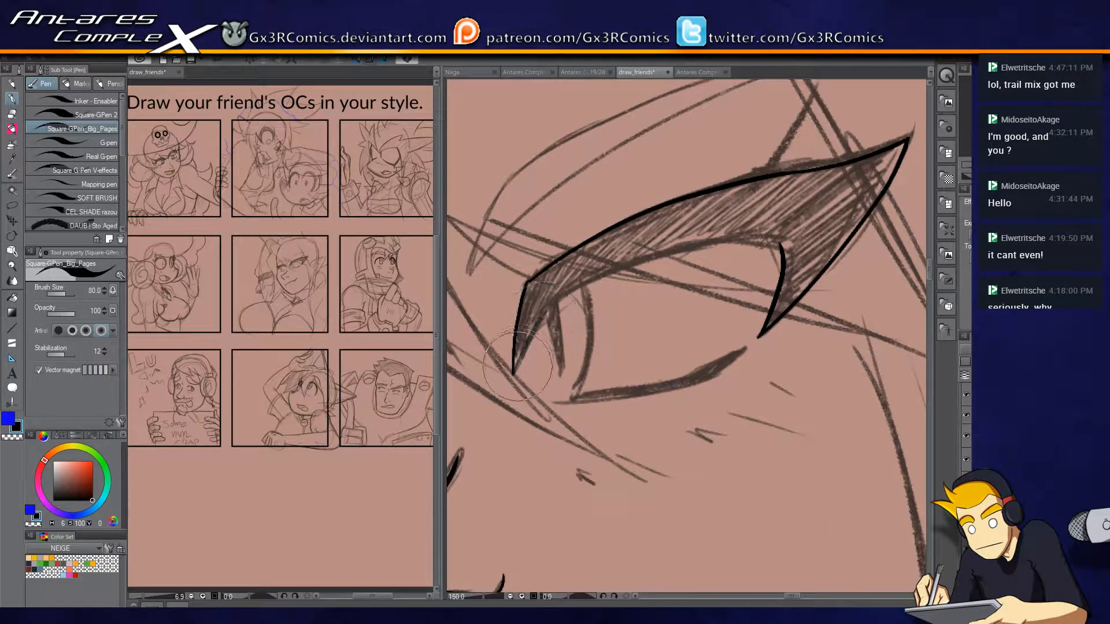
{"action": "left_click_drag", "start_coordinate": [514, 373], "coordinate": [546, 308]}
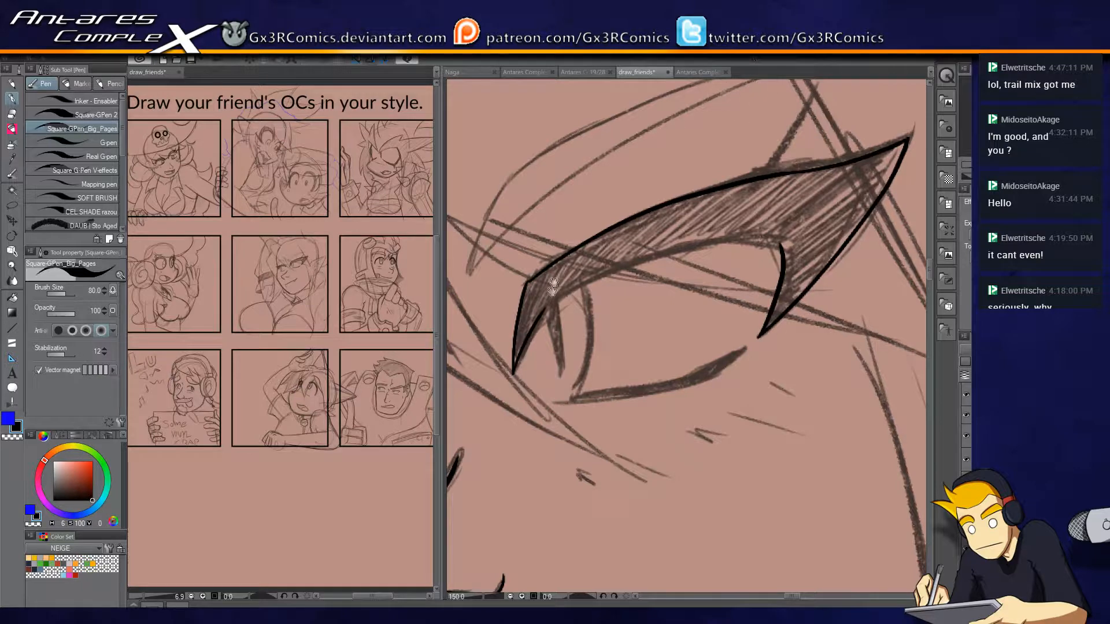
{"action": "left_click_drag", "start_coordinate": [553, 281], "coordinate": [588, 383]}
{"action": "mouse_move", "coordinate": [558, 445]}
{"action": "left_mouse_down"}
{"action": "mouse_move", "coordinate": [665, 379]}
{"action": "mouse_move", "coordinate": [790, 338]}
{"action": "mouse_move", "coordinate": [783, 331]}
{"action": "left_mouse_up"}
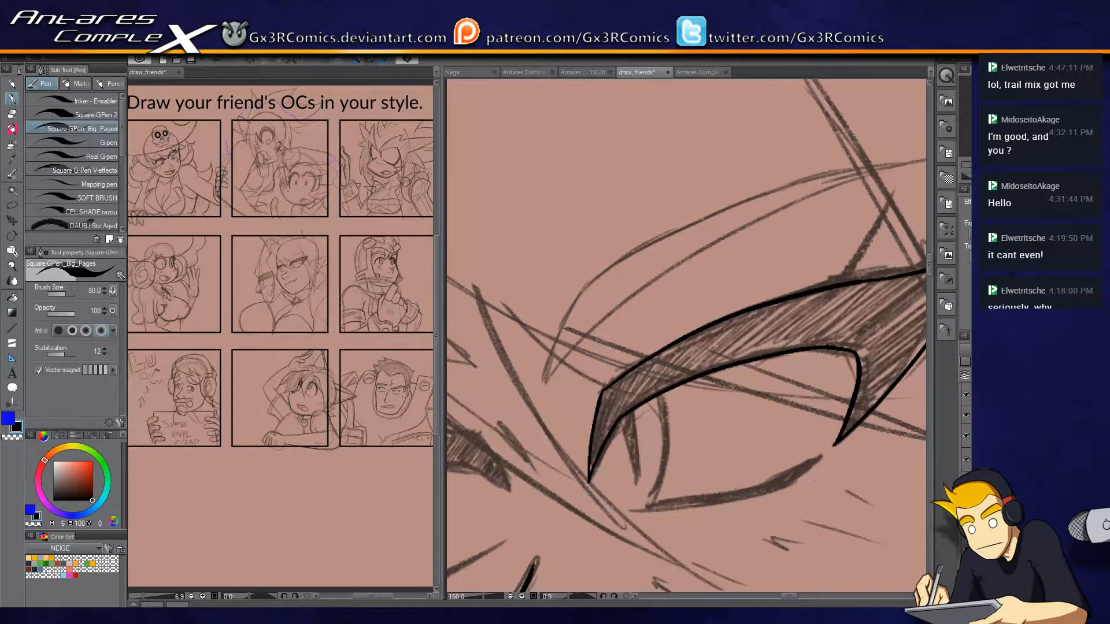
Ink the upper and lower edges of both tapered eyebrows.
{"action": "left_click_drag", "start_coordinate": [567, 354], "coordinate": [530, 405]}
{"action": "mouse_move", "coordinate": [470, 449]}
{"action": "left_mouse_down"}
{"action": "mouse_move", "coordinate": [624, 330]}
{"action": "mouse_move", "coordinate": [847, 238]}
{"action": "left_mouse_up"}
{"action": "left_click_drag", "start_coordinate": [498, 348], "coordinate": [804, 244]}
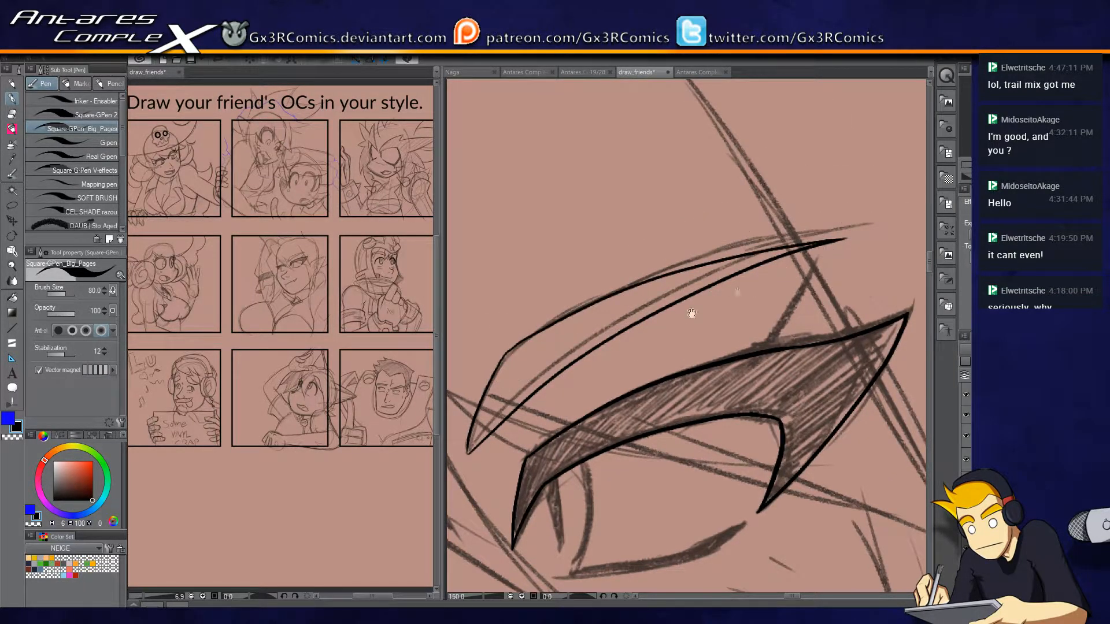
{"action": "left_click_drag", "start_coordinate": [478, 434], "coordinate": [773, 287]}
{"action": "mouse_move", "coordinate": [531, 350]}
{"action": "left_mouse_down"}
{"action": "mouse_move", "coordinate": [688, 282]}
{"action": "mouse_move", "coordinate": [665, 255]}
{"action": "mouse_move", "coordinate": [575, 262]}
{"action": "mouse_move", "coordinate": [530, 342]}
{"action": "left_mouse_up"}
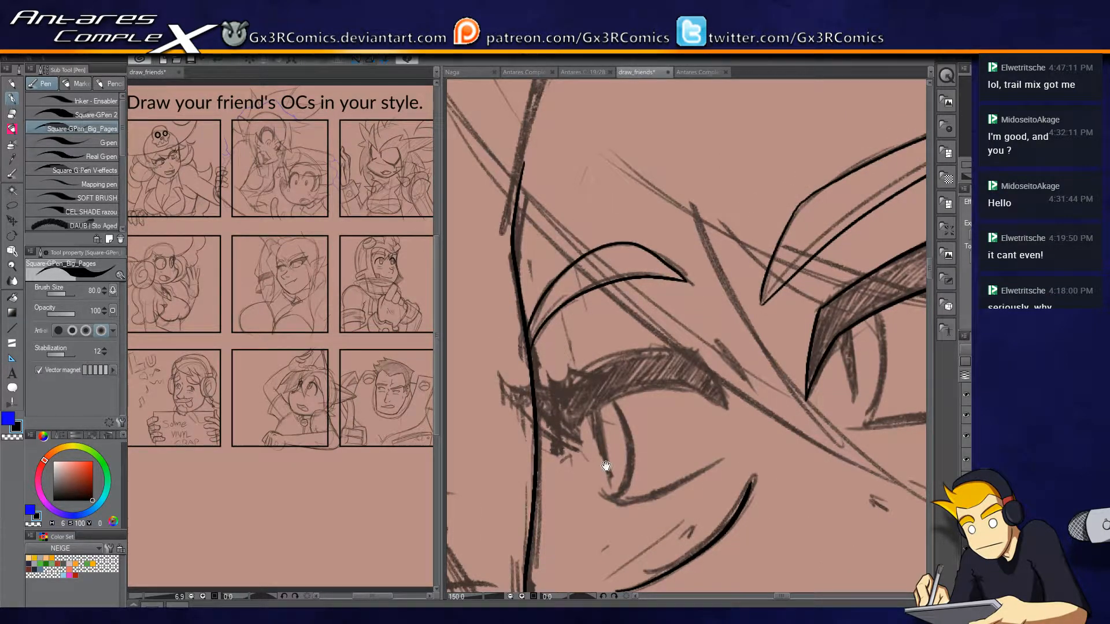
Ink the outline of the left eye's upper lash, bringing it to a point beyond the face contour.
{"action": "left_click_drag", "start_coordinate": [606, 466], "coordinate": [568, 406]}
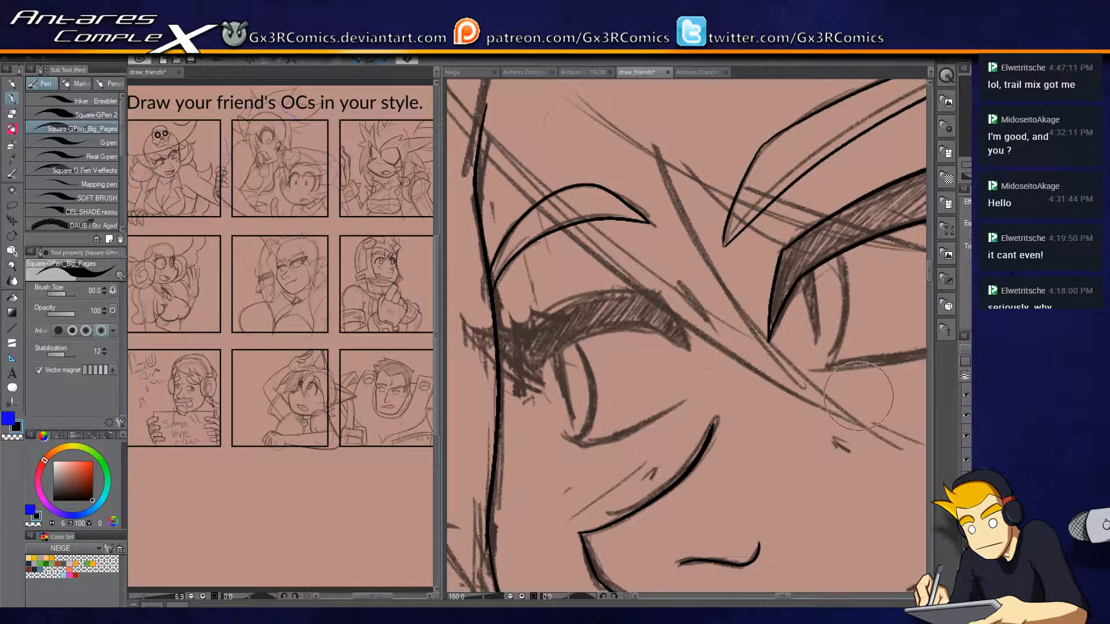
{"action": "key", "text": "ctrl+plus"}
{"action": "left_click_drag", "start_coordinate": [580, 351], "coordinate": [674, 343]}
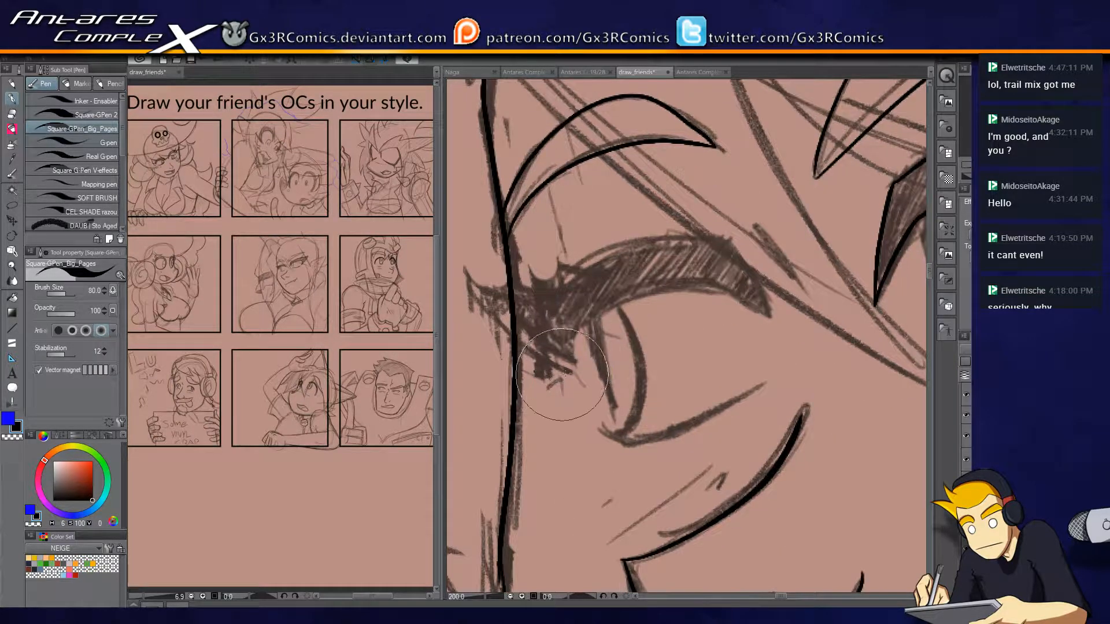
{"action": "mouse_move", "coordinate": [570, 376]}
{"action": "left_mouse_down"}
{"action": "mouse_move", "coordinate": [630, 304]}
{"action": "mouse_move", "coordinate": [751, 292]}
{"action": "mouse_move", "coordinate": [665, 243]}
{"action": "mouse_move", "coordinate": [474, 285]}
{"action": "mouse_move", "coordinate": [518, 355]}
{"action": "mouse_move", "coordinate": [549, 367]}
{"action": "left_mouse_up"}
{"action": "mouse_move", "coordinate": [772, 315]}
{"action": "left_mouse_down"}
{"action": "mouse_move", "coordinate": [702, 238]}
{"action": "mouse_move", "coordinate": [628, 251]}
{"action": "mouse_move", "coordinate": [536, 301]}
{"action": "mouse_move", "coordinate": [475, 301]}
{"action": "left_mouse_up"}
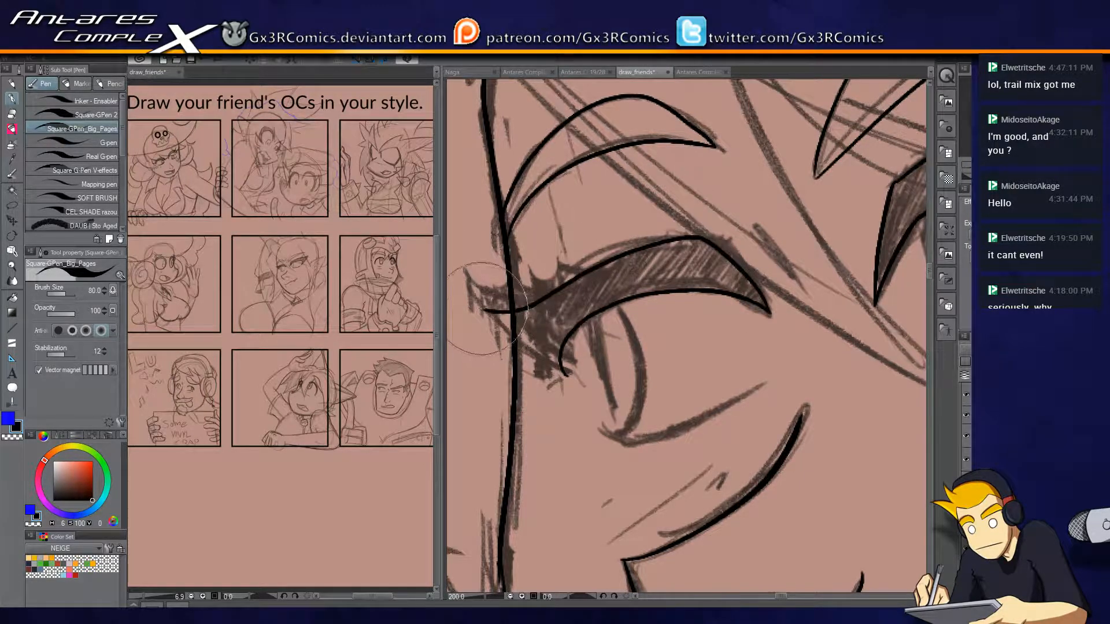
{"action": "mouse_move", "coordinate": [566, 374]}
{"action": "left_mouse_down"}
{"action": "mouse_move", "coordinate": [509, 346]}
{"action": "mouse_move", "coordinate": [466, 298]}
{"action": "left_mouse_up"}
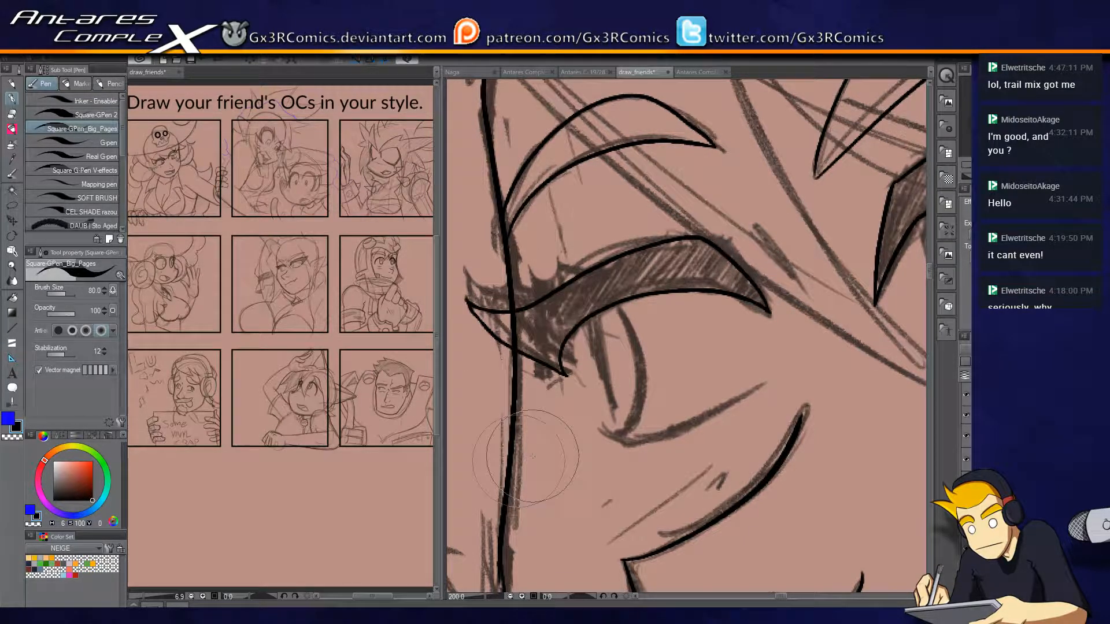
{"action": "key", "text": "e"}
{"action": "key", "text": "p"}
Ink the left eye's iris outline and the slit pupil line inside it.
{"action": "mouse_move", "coordinate": [620, 304]}
{"action": "left_mouse_down"}
{"action": "mouse_move", "coordinate": [639, 395]}
{"action": "mouse_move", "coordinate": [621, 431]}
{"action": "mouse_move", "coordinate": [579, 412]}
{"action": "mouse_move", "coordinate": [587, 338]}
{"action": "mouse_move", "coordinate": [602, 429]}
{"action": "mouse_move", "coordinate": [635, 421]}
{"action": "mouse_move", "coordinate": [640, 389]}
{"action": "mouse_move", "coordinate": [618, 307]}
{"action": "left_mouse_up"}
{"action": "key", "text": "ctrl+z"}
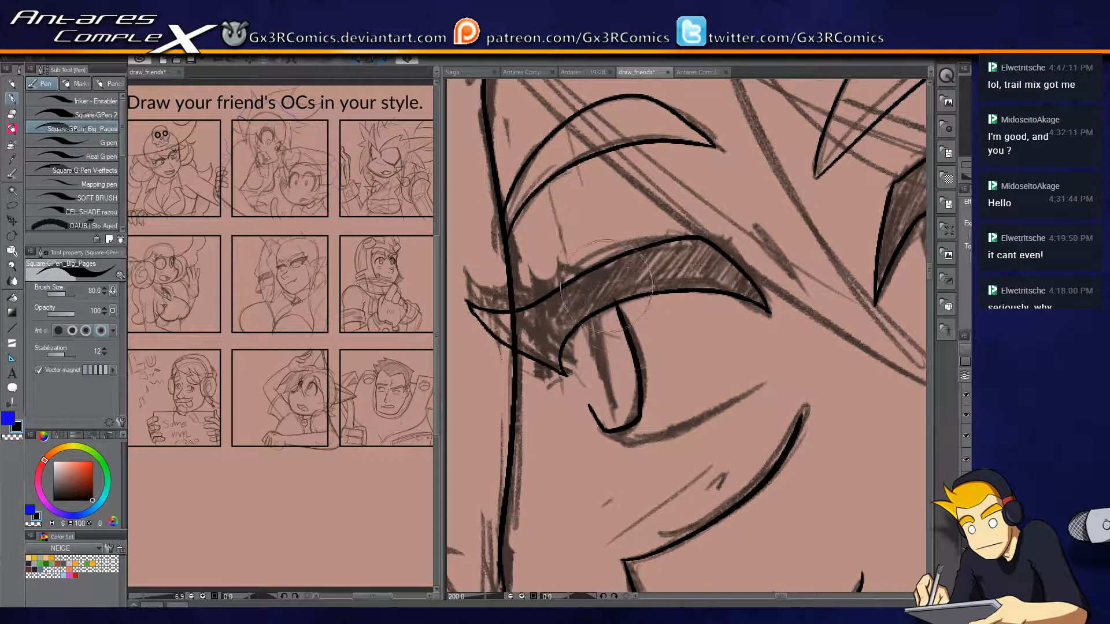
{"action": "key", "text": "e"}
{"action": "key", "text": "p"}
{"action": "left_click_drag", "start_coordinate": [578, 304], "coordinate": [613, 398]}
{"action": "key", "text": "ctrl+z"}
{"action": "left_click_drag", "start_coordinate": [577, 293], "coordinate": [615, 408]}
Ink the right eye's lower lid as a curve that thickens toward the outer corner.
{"action": "mouse_move", "coordinate": [791, 520]}
{"action": "left_mouse_down"}
{"action": "mouse_move", "coordinate": [749, 504]}
{"action": "mouse_move", "coordinate": [717, 352]}
{"action": "mouse_move", "coordinate": [518, 481]}
{"action": "left_mouse_up"}
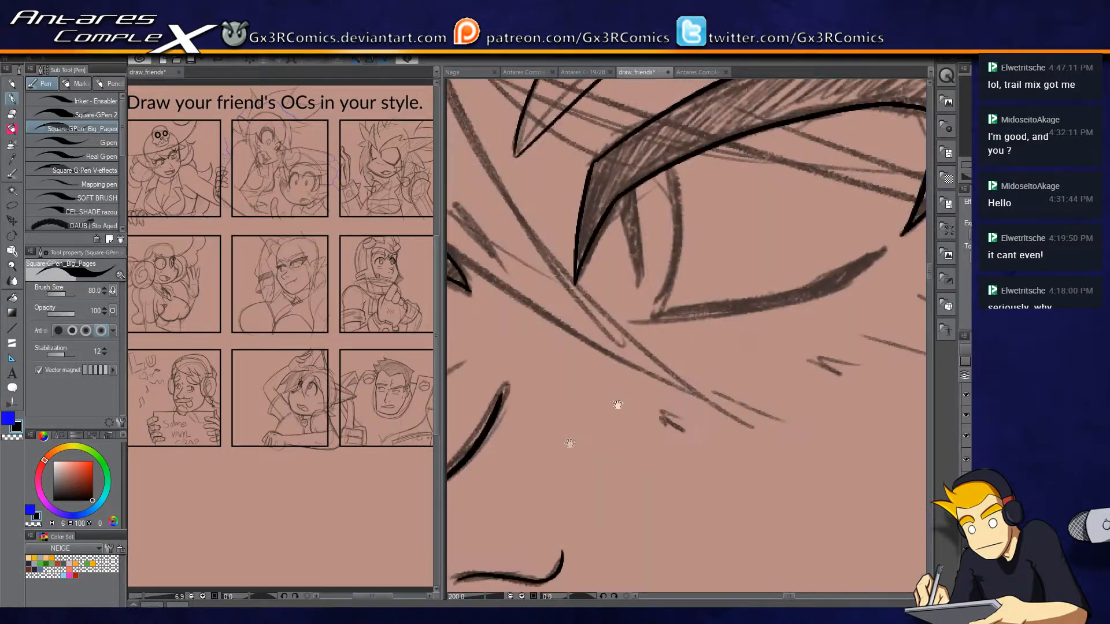
{"action": "left_click_drag", "start_coordinate": [737, 327], "coordinate": [647, 377]}
{"action": "mouse_move", "coordinate": [542, 371]}
{"action": "left_mouse_down"}
{"action": "mouse_move", "coordinate": [755, 322]}
{"action": "mouse_move", "coordinate": [798, 297]}
{"action": "left_mouse_up"}
{"action": "left_click_drag", "start_coordinate": [720, 361], "coordinate": [830, 382]}
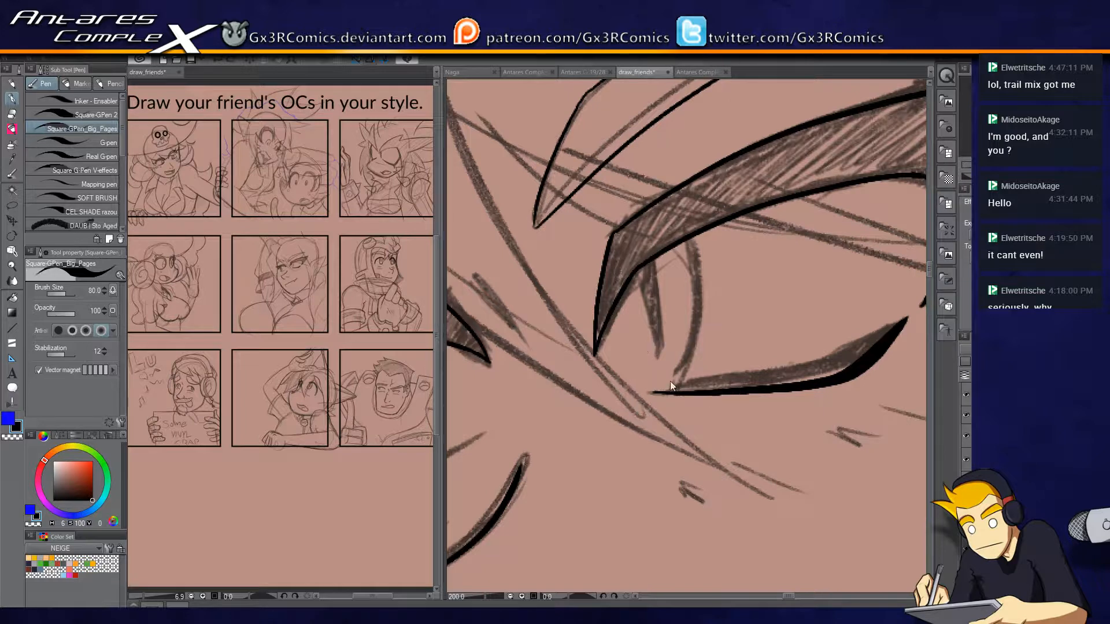
Ink the right eye's iris and thick slit pupil, trimming the lines that overlap the upper lash.
{"action": "mouse_move", "coordinate": [678, 222]}
{"action": "left_mouse_down"}
{"action": "mouse_move", "coordinate": [656, 382]}
{"action": "mouse_move", "coordinate": [633, 372]}
{"action": "mouse_move", "coordinate": [657, 384]}
{"action": "mouse_move", "coordinate": [639, 380]}
{"action": "mouse_move", "coordinate": [612, 279]}
{"action": "left_mouse_up"}
{"action": "key", "text": "e"}
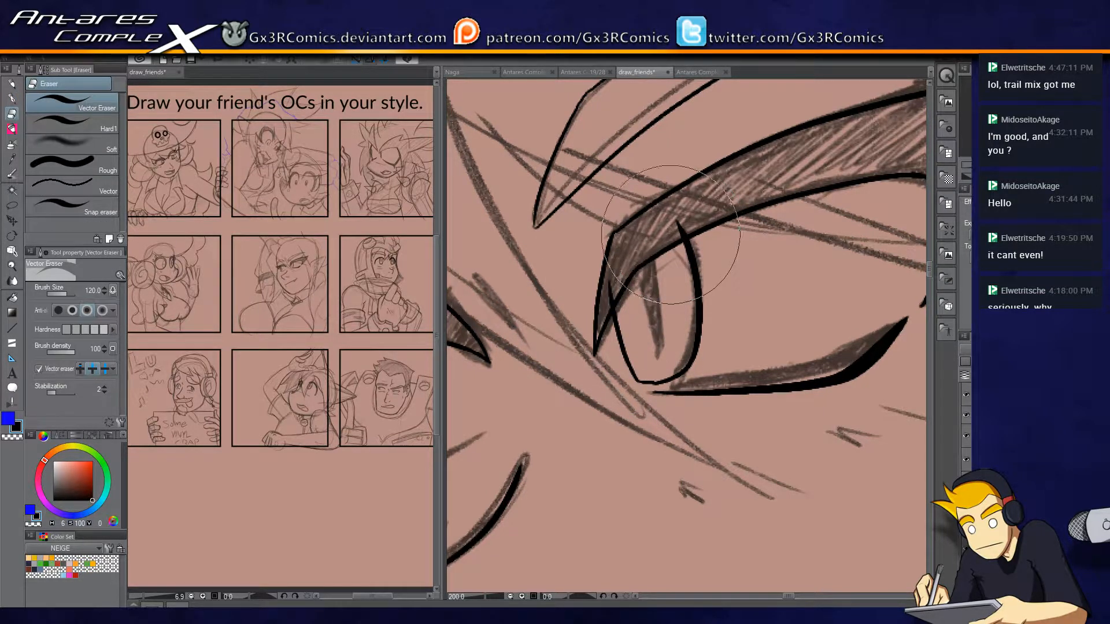
{"action": "key", "text": "p"}
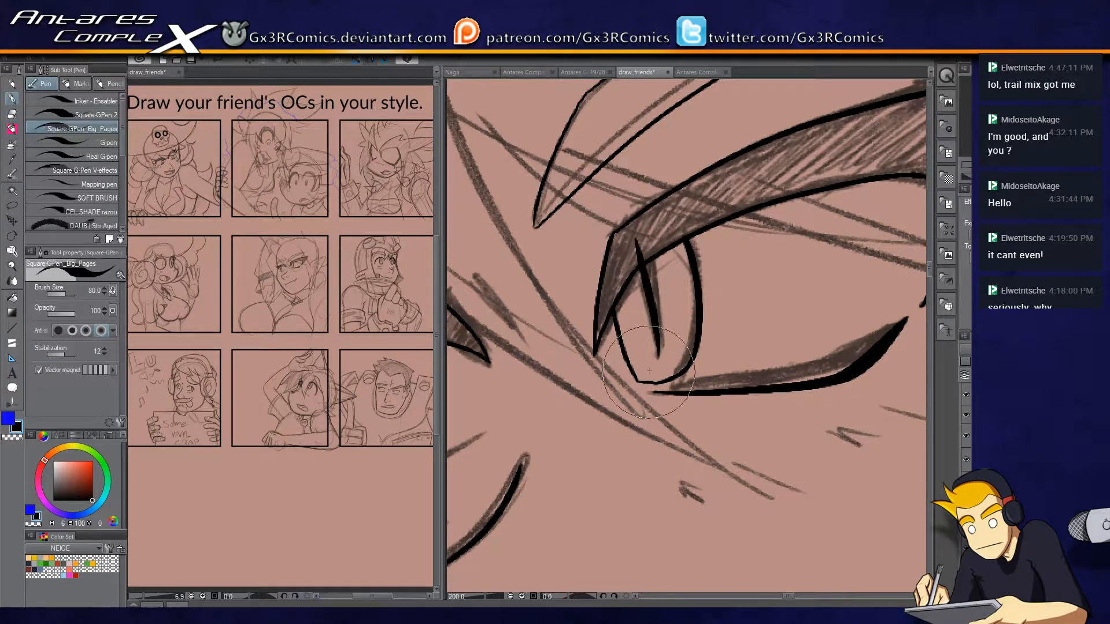
{"action": "left_click_drag", "start_coordinate": [644, 241], "coordinate": [655, 361]}
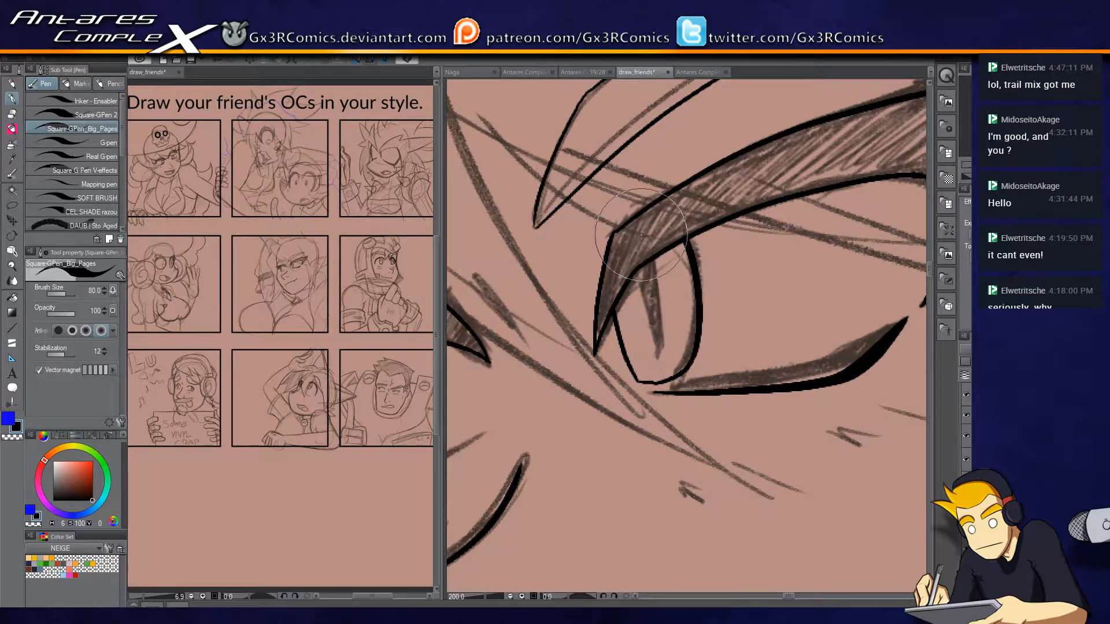
{"action": "key", "text": "e"}
{"action": "key", "text": "p"}
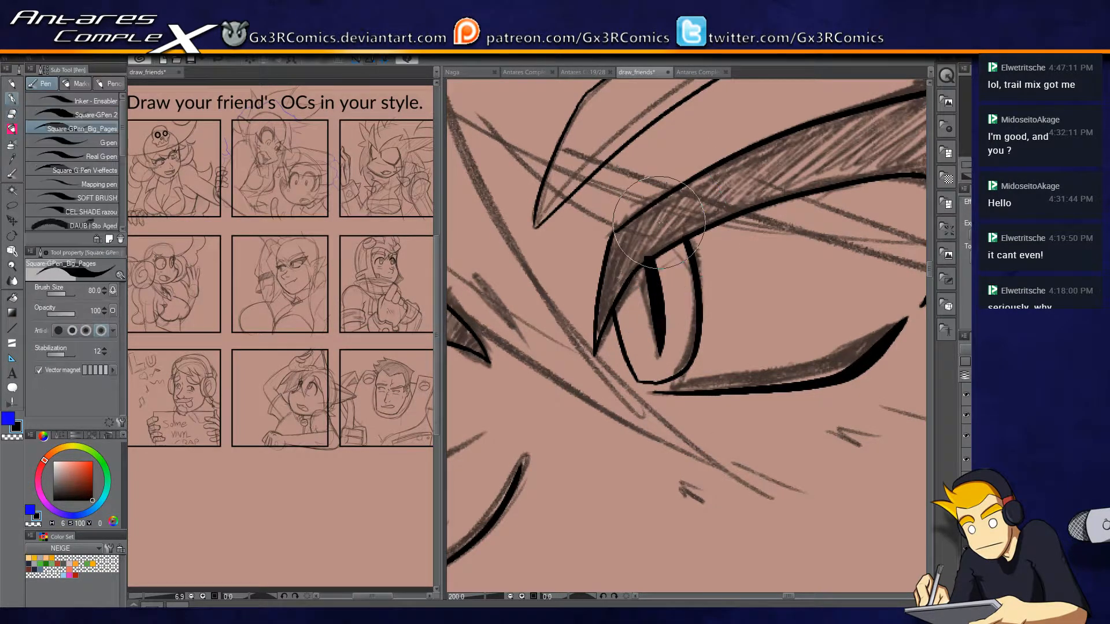
Ink the long hair strand running diagonally down across the face between the eyes.
{"action": "left_click_drag", "start_coordinate": [677, 356], "coordinate": [731, 387]}
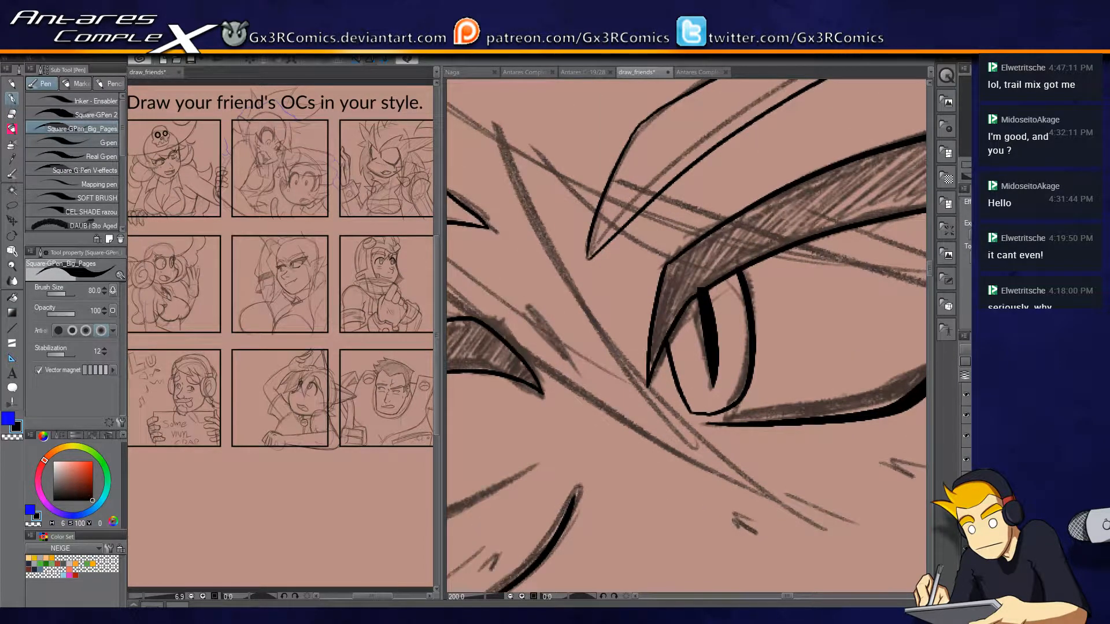
{"action": "key", "text": "ctrl+minus"}
{"action": "key", "text": "ctrl+minus"}
{"action": "left_click_drag", "start_coordinate": [555, 249], "coordinate": [657, 330]}
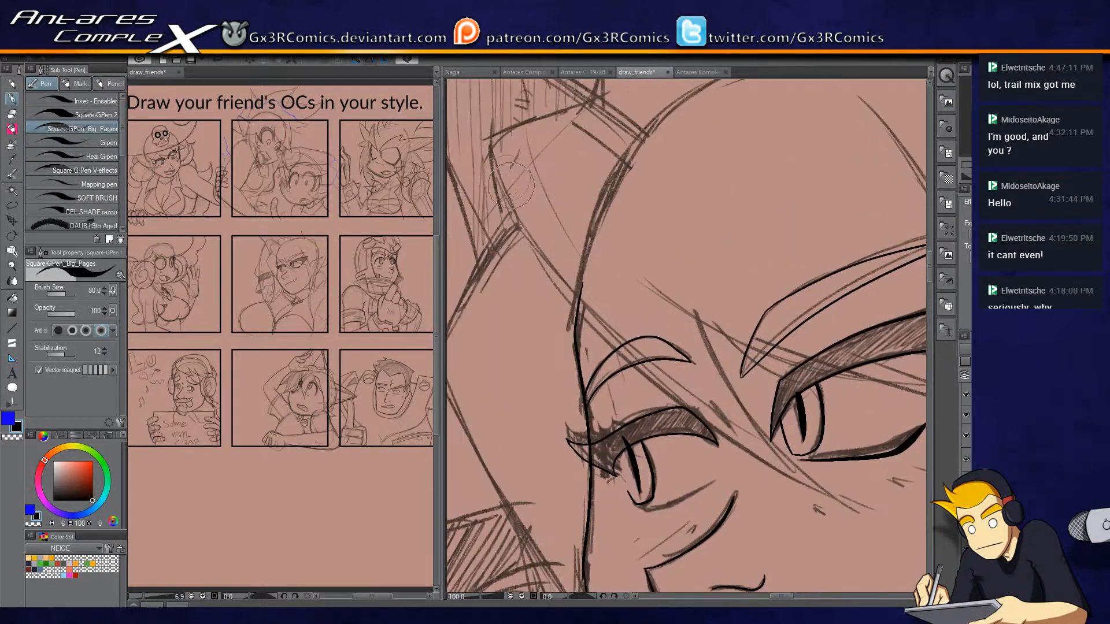
{"action": "mouse_move", "coordinate": [602, 89]}
{"action": "left_mouse_down"}
{"action": "mouse_move", "coordinate": [608, 149]}
{"action": "mouse_move", "coordinate": [536, 163]}
{"action": "mouse_move", "coordinate": [505, 193]}
{"action": "mouse_move", "coordinate": [513, 231]}
{"action": "left_mouse_up"}
{"action": "key", "text": "ctrl+z"}
{"action": "mouse_move", "coordinate": [607, 140]}
{"action": "left_mouse_down"}
{"action": "mouse_move", "coordinate": [501, 182]}
{"action": "mouse_move", "coordinate": [529, 289]}
{"action": "mouse_move", "coordinate": [838, 544]}
{"action": "mouse_move", "coordinate": [752, 449]}
{"action": "mouse_move", "coordinate": [678, 300]}
{"action": "left_mouse_up"}
{"action": "left_click_drag", "start_coordinate": [740, 378], "coordinate": [605, 325]}
{"action": "mouse_move", "coordinate": [456, 215]}
{"action": "left_mouse_down"}
{"action": "mouse_move", "coordinate": [558, 303]}
{"action": "mouse_move", "coordinate": [946, 425]}
{"action": "left_mouse_up"}
Ink the hair strand sweeping from the forehead across the right eye to its pointed tip beside the cheek.
{"action": "left_click_drag", "start_coordinate": [622, 326], "coordinate": [553, 312]}
{"action": "key", "text": "ctrl+z"}
{"action": "mouse_move", "coordinate": [498, 287]}
{"action": "left_mouse_down"}
{"action": "mouse_move", "coordinate": [729, 392]}
{"action": "mouse_move", "coordinate": [850, 429]}
{"action": "left_mouse_up"}
{"action": "key", "text": "ctrl+z"}
{"action": "left_click_drag", "start_coordinate": [462, 267], "coordinate": [847, 404]}
{"action": "key", "text": "ctrl+z"}
{"action": "left_click_drag", "start_coordinate": [481, 274], "coordinate": [909, 438]}
{"action": "left_click_drag", "start_coordinate": [864, 343], "coordinate": [718, 297]}
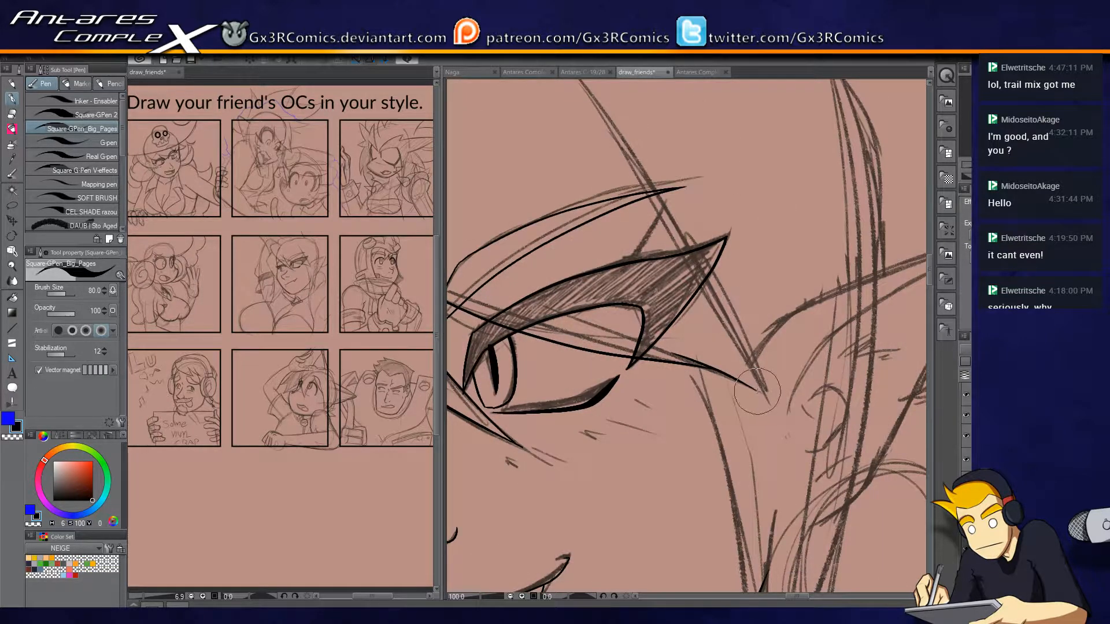
{"action": "left_click_drag", "start_coordinate": [764, 397], "coordinate": [775, 401]}
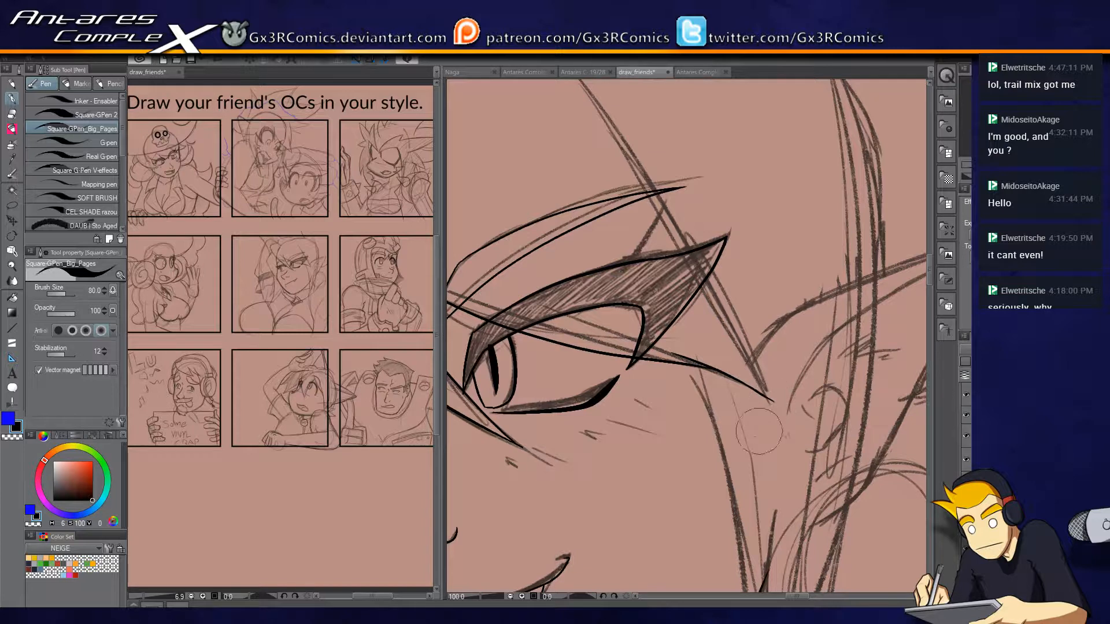
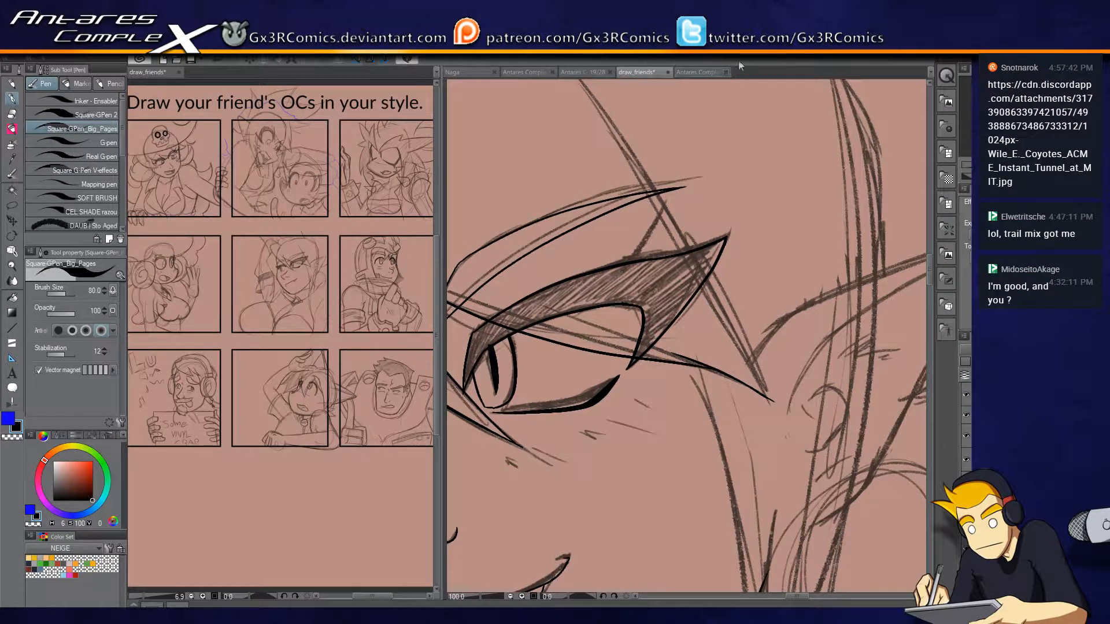
Ink the long hair strand running from the forehead down past the outer corner of the large eye.
{"action": "left_click_drag", "start_coordinate": [774, 401], "coordinate": [578, 94]}
{"action": "left_click_drag", "start_coordinate": [638, 200], "coordinate": [750, 390]}
{"action": "left_click_drag", "start_coordinate": [709, 301], "coordinate": [622, 228]}
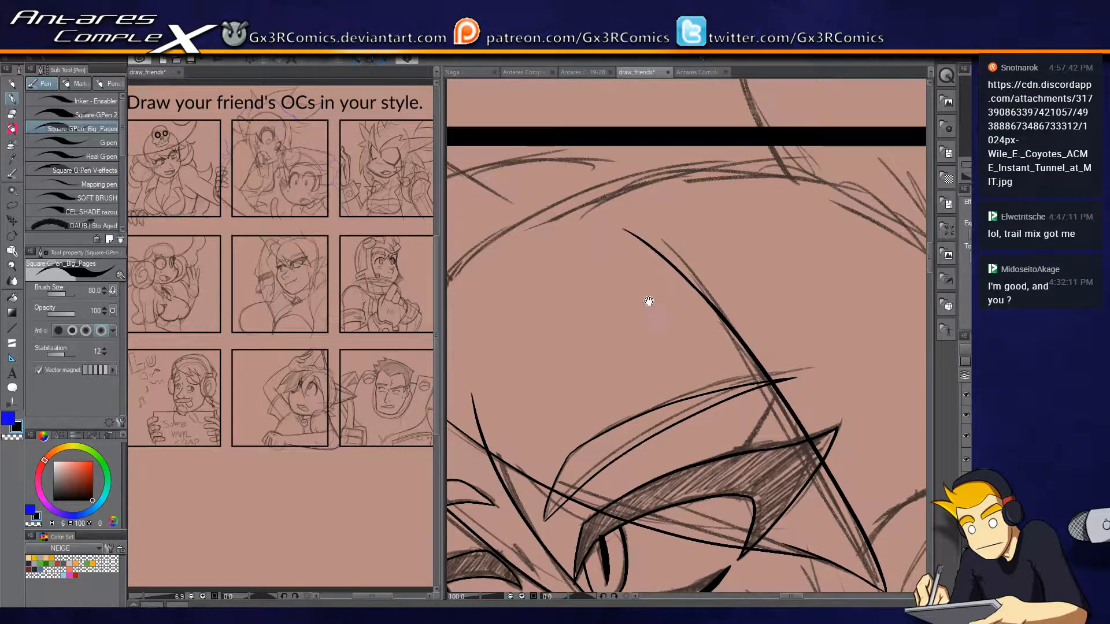
Ink the upper hair contour from the notch above the forehead along the top of the head.
{"action": "left_click_drag", "start_coordinate": [649, 301], "coordinate": [843, 250]}
{"action": "mouse_move", "coordinate": [588, 184]}
{"action": "left_mouse_down"}
{"action": "mouse_move", "coordinate": [671, 119]}
{"action": "mouse_move", "coordinate": [782, 117]}
{"action": "mouse_move", "coordinate": [750, 106]}
{"action": "mouse_move", "coordinate": [782, 117]}
{"action": "left_mouse_up"}
{"action": "key", "text": "w"}
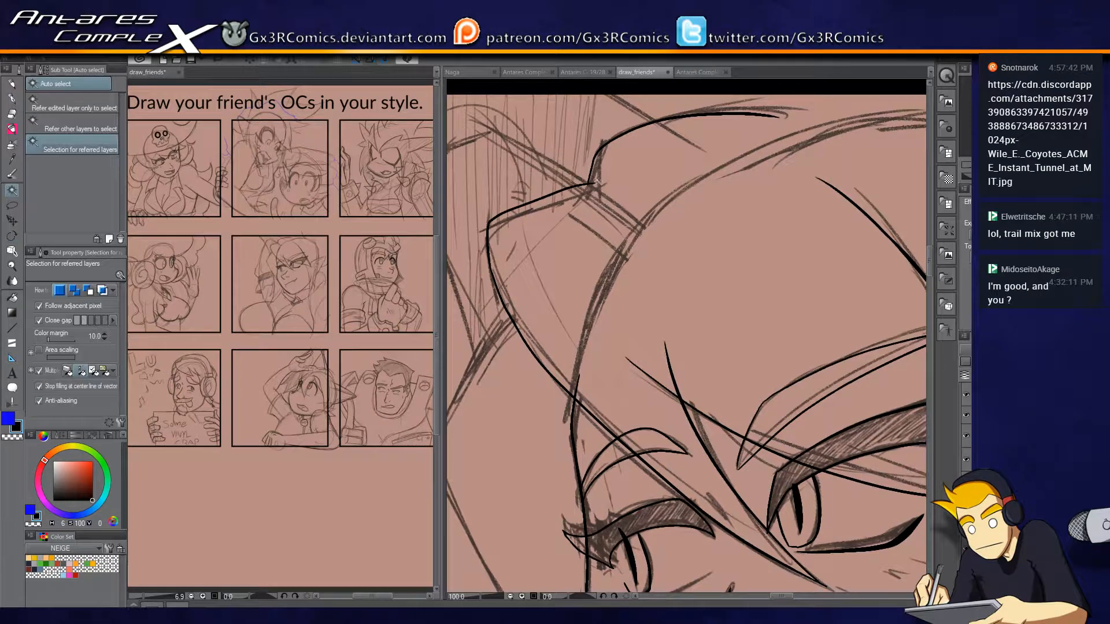
{"action": "key", "text": "e"}
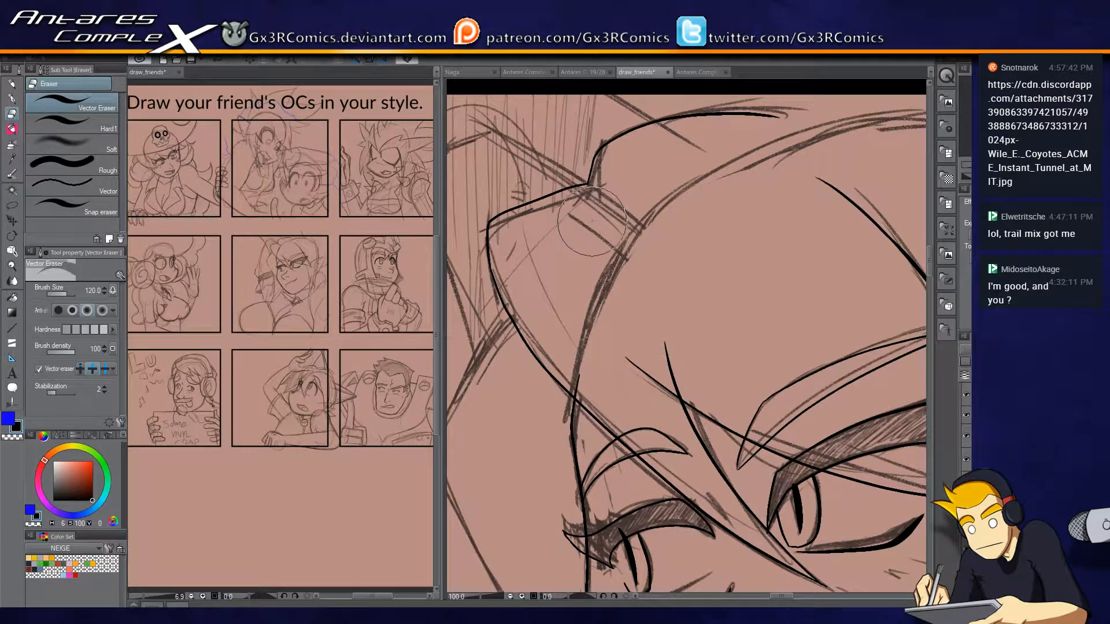
{"action": "key", "text": "p"}
{"action": "left_click_drag", "start_coordinate": [577, 237], "coordinate": [746, 295]}
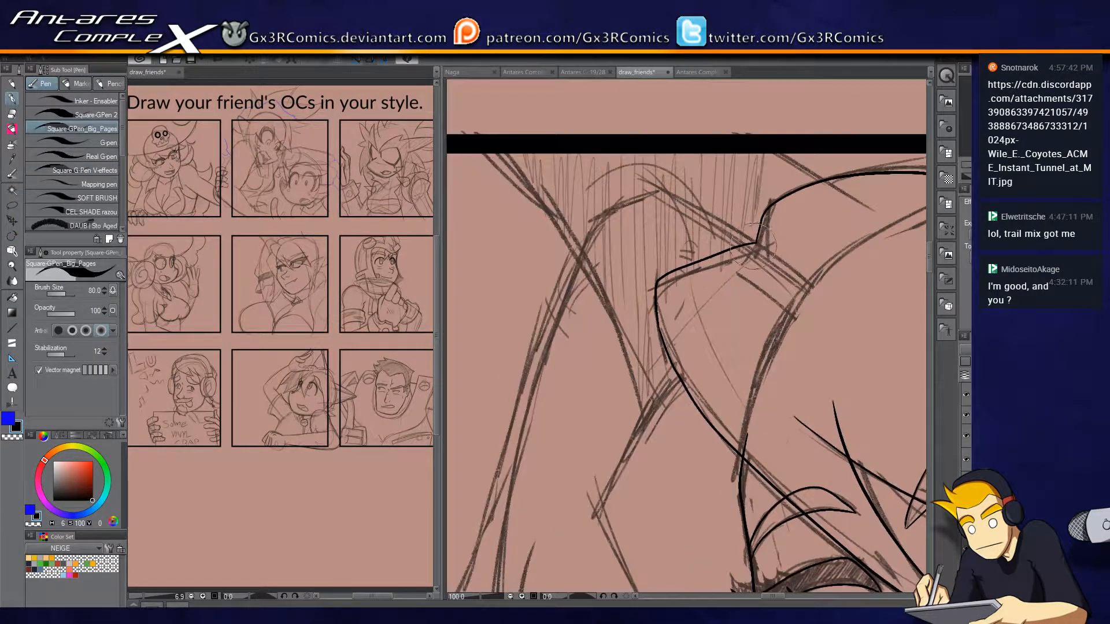
{"action": "left_click_drag", "start_coordinate": [754, 245], "coordinate": [782, 217]}
{"action": "scroll", "coordinate": [835, 332], "scroll_direction": "down", "scroll_amount": 2}
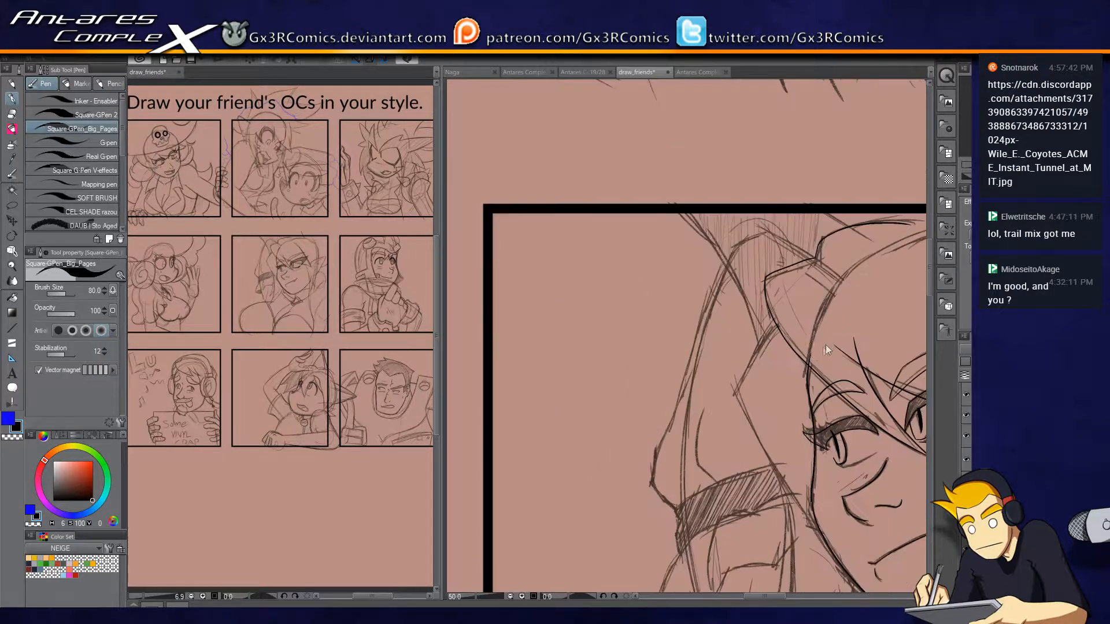
Ink the hair contour beside the smaller eye down to the jaw and trim the overshooting line ends.
{"action": "left_click_drag", "start_coordinate": [815, 435], "coordinate": [714, 287]}
{"action": "scroll", "coordinate": [705, 204], "scroll_direction": "up", "scroll_amount": 2}
{"action": "mouse_move", "coordinate": [661, 135]}
{"action": "left_mouse_down"}
{"action": "mouse_move", "coordinate": [617, 183]}
{"action": "mouse_move", "coordinate": [570, 278]}
{"action": "mouse_move", "coordinate": [697, 500]}
{"action": "mouse_move", "coordinate": [747, 562]}
{"action": "left_mouse_up"}
{"action": "left_click_drag", "start_coordinate": [675, 409], "coordinate": [643, 339]}
{"action": "left_click_drag", "start_coordinate": [634, 198], "coordinate": [635, 266]}
{"action": "key", "text": "e"}
{"action": "left_click_drag", "start_coordinate": [685, 198], "coordinate": [676, 217]}
{"action": "mouse_move", "coordinate": [690, 474]}
{"action": "left_mouse_down"}
{"action": "mouse_move", "coordinate": [654, 391]}
{"action": "mouse_move", "coordinate": [634, 273]}
{"action": "left_mouse_up"}
{"action": "key", "text": "e"}
{"action": "left_click_drag", "start_coordinate": [652, 333], "coordinate": [669, 365]}
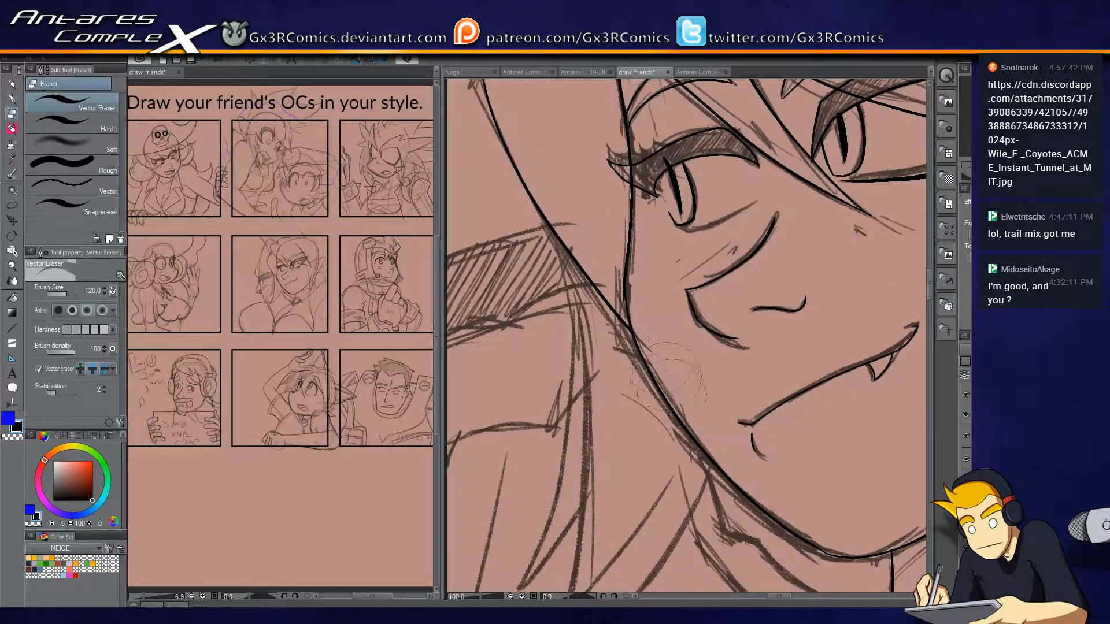
Ink the pointed hair lock hanging beside the jaw and erase the leftover line between it and the cheek.
{"action": "mouse_move", "coordinate": [554, 241]}
{"action": "left_mouse_down"}
{"action": "mouse_move", "coordinate": [631, 152]}
{"action": "mouse_move", "coordinate": [629, 446]}
{"action": "mouse_move", "coordinate": [584, 527]}
{"action": "left_mouse_up"}
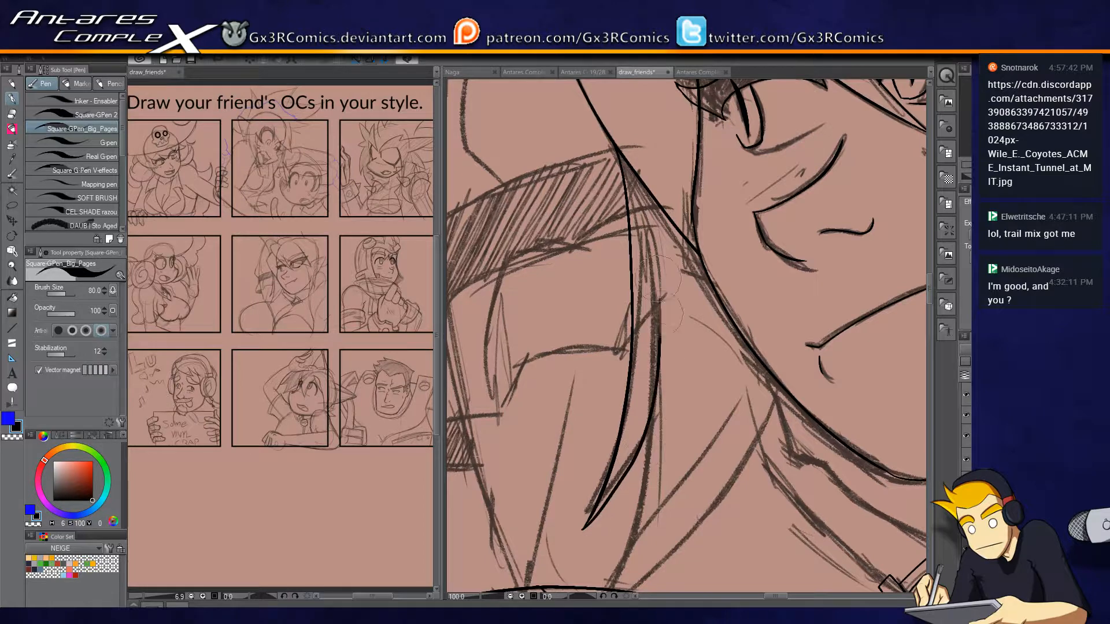
{"action": "key", "text": "e"}
{"action": "left_click_drag", "start_coordinate": [628, 234], "coordinate": [642, 164]}
{"action": "key", "text": "p"}
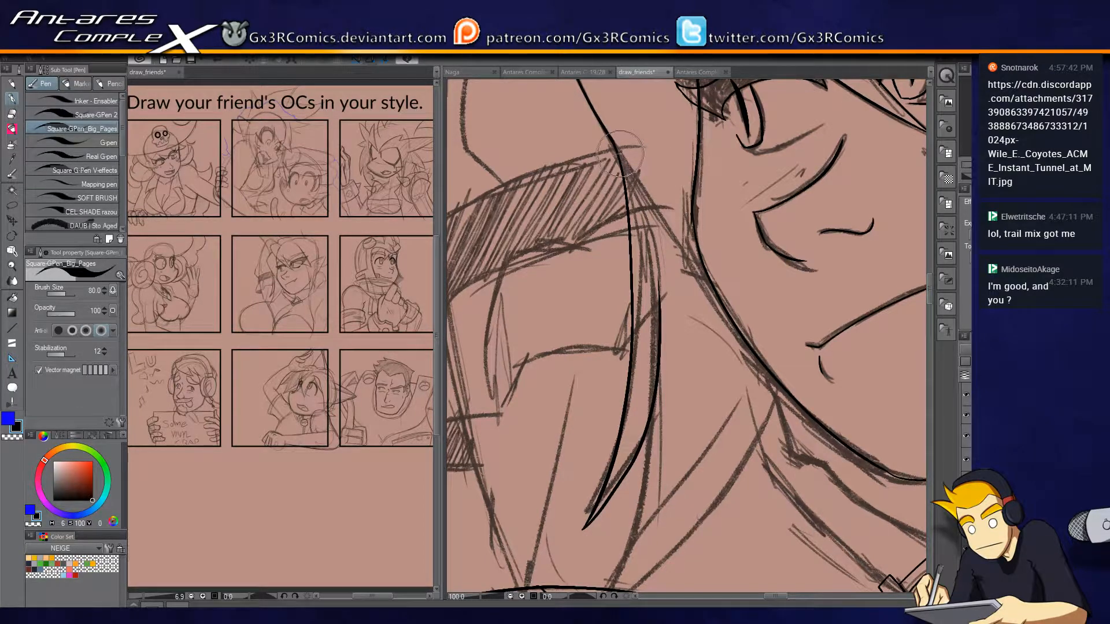
Ink the next pointed hair lock reaching toward the shoulder and erase its overlapping line ends.
{"action": "mouse_move", "coordinate": [662, 364]}
{"action": "left_mouse_down"}
{"action": "mouse_move", "coordinate": [643, 300]}
{"action": "mouse_move", "coordinate": [596, 503]}
{"action": "mouse_move", "coordinate": [573, 549]}
{"action": "left_mouse_up"}
{"action": "left_click_drag", "start_coordinate": [633, 497], "coordinate": [735, 246]}
{"action": "key", "text": "e"}
{"action": "mouse_move", "coordinate": [665, 347]}
{"action": "left_mouse_down"}
{"action": "mouse_move", "coordinate": [665, 243]}
{"action": "mouse_move", "coordinate": [624, 191]}
{"action": "mouse_move", "coordinate": [634, 147]}
{"action": "left_mouse_up"}
{"action": "key", "text": "p"}
{"action": "left_click_drag", "start_coordinate": [622, 291], "coordinate": [660, 146]}
{"action": "key", "text": "e"}
{"action": "left_click", "coordinate": [639, 380]}
{"action": "key", "text": "p"}
Ink the chest contours running down from the choker and erase the overlaps where the lines cross.
{"action": "left_click_drag", "start_coordinate": [719, 434], "coordinate": [802, 284]}
{"action": "left_click_drag", "start_coordinate": [881, 363], "coordinate": [729, 293]}
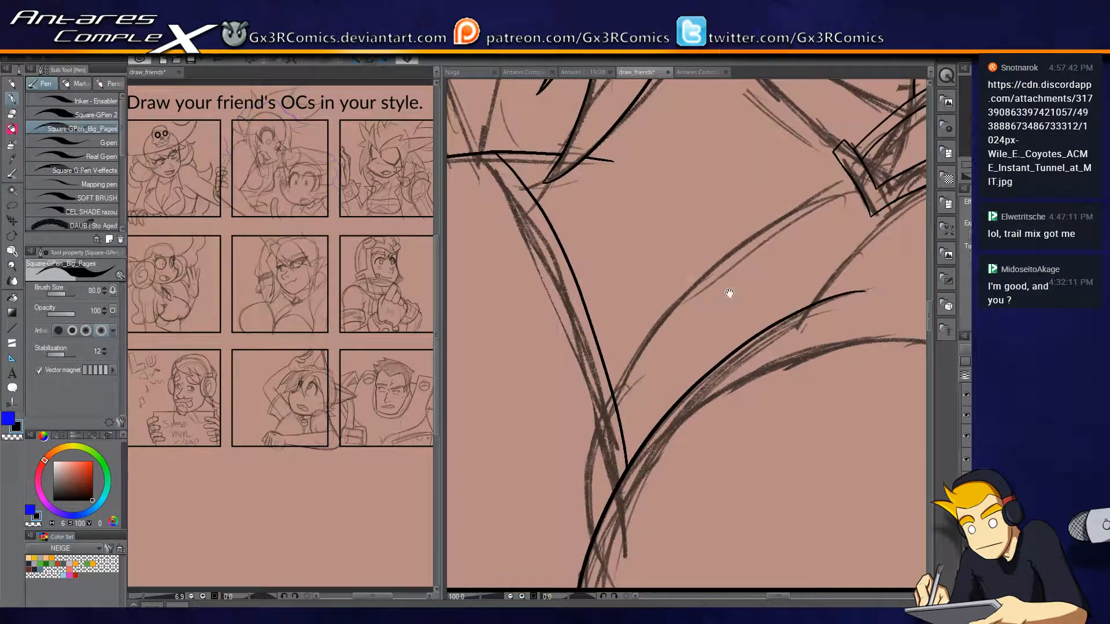
{"action": "left_click_drag", "start_coordinate": [769, 361], "coordinate": [670, 393]}
{"action": "mouse_move", "coordinate": [751, 215]}
{"action": "left_mouse_down"}
{"action": "mouse_move", "coordinate": [730, 211]}
{"action": "mouse_move", "coordinate": [691, 241]}
{"action": "mouse_move", "coordinate": [490, 506]}
{"action": "mouse_move", "coordinate": [501, 585]}
{"action": "left_mouse_up"}
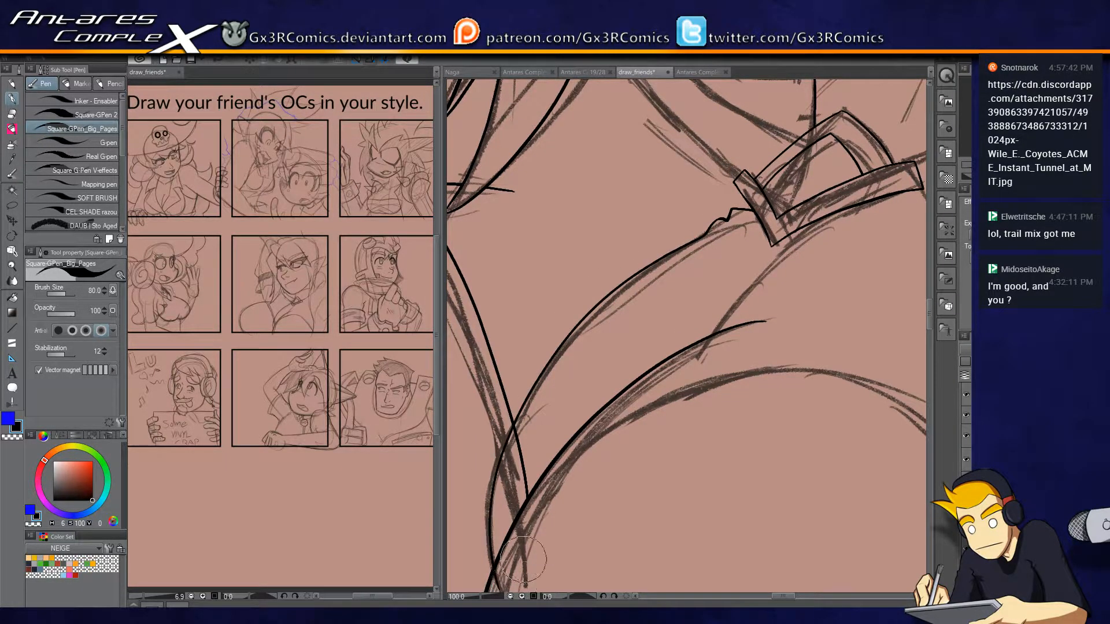
{"action": "key", "text": "e"}
{"action": "left_click", "coordinate": [502, 578]}
{"action": "left_click_drag", "start_coordinate": [547, 439], "coordinate": [517, 502]}
{"action": "key", "text": "p"}
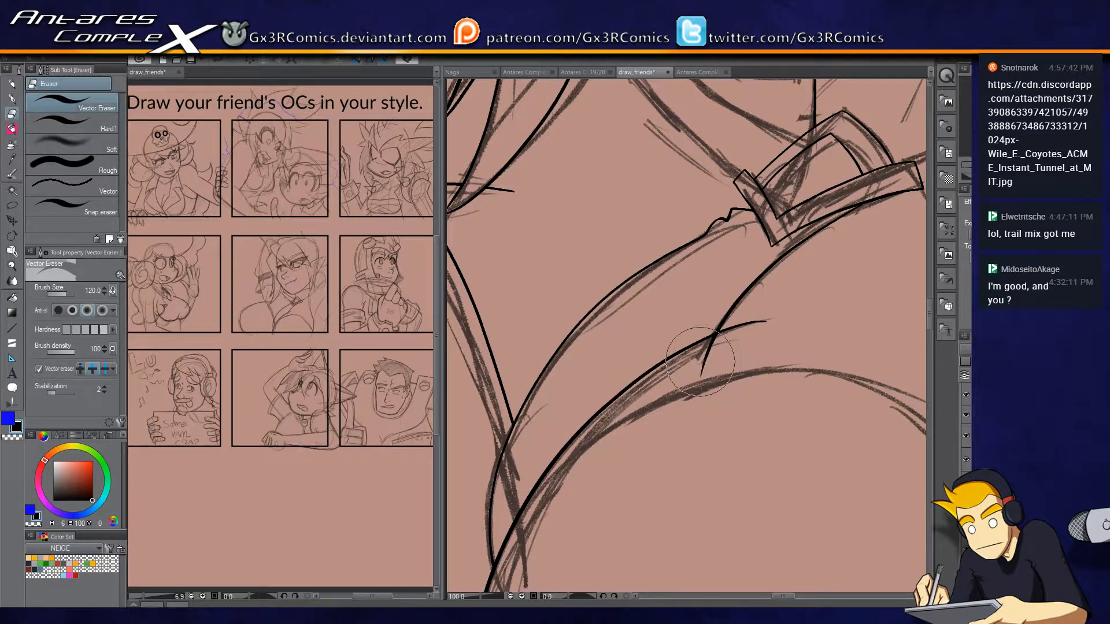
{"action": "left_click_drag", "start_coordinate": [746, 426], "coordinate": [665, 308]}
{"action": "scroll", "coordinate": [544, 336], "scroll_direction": "down", "scroll_amount": 2}
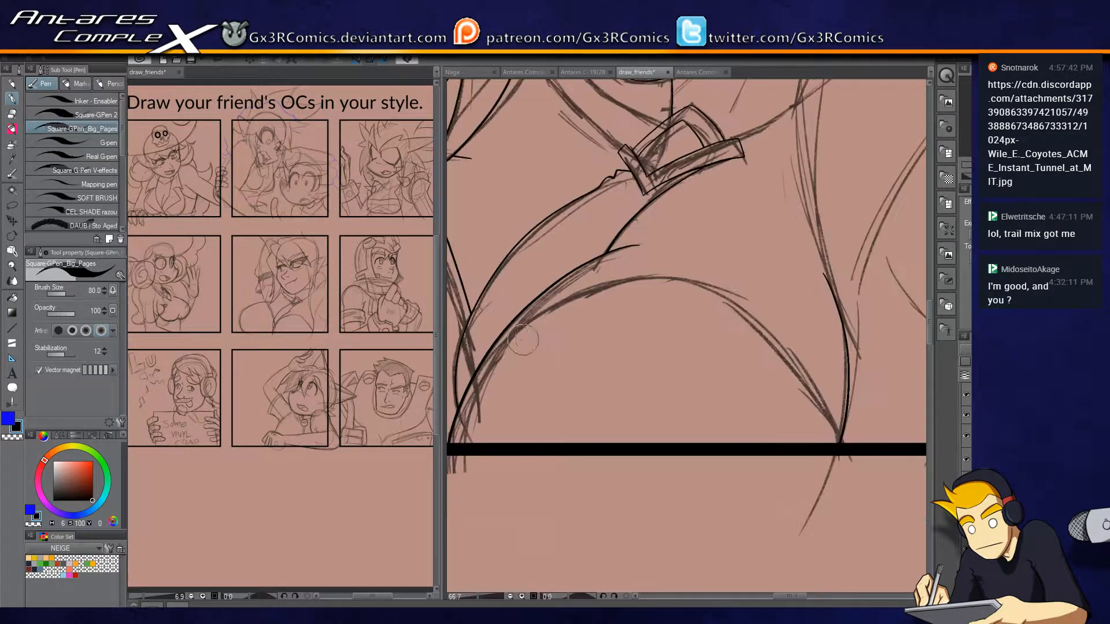
{"action": "mouse_move", "coordinate": [540, 314]}
{"action": "left_mouse_down"}
{"action": "mouse_move", "coordinate": [788, 349]}
{"action": "mouse_move", "coordinate": [832, 450]}
{"action": "mouse_move", "coordinate": [850, 430]}
{"action": "mouse_move", "coordinate": [796, 338]}
{"action": "mouse_move", "coordinate": [666, 270]}
{"action": "mouse_move", "coordinate": [488, 370]}
{"action": "left_mouse_up"}
{"action": "key", "text": "ctrl+z"}
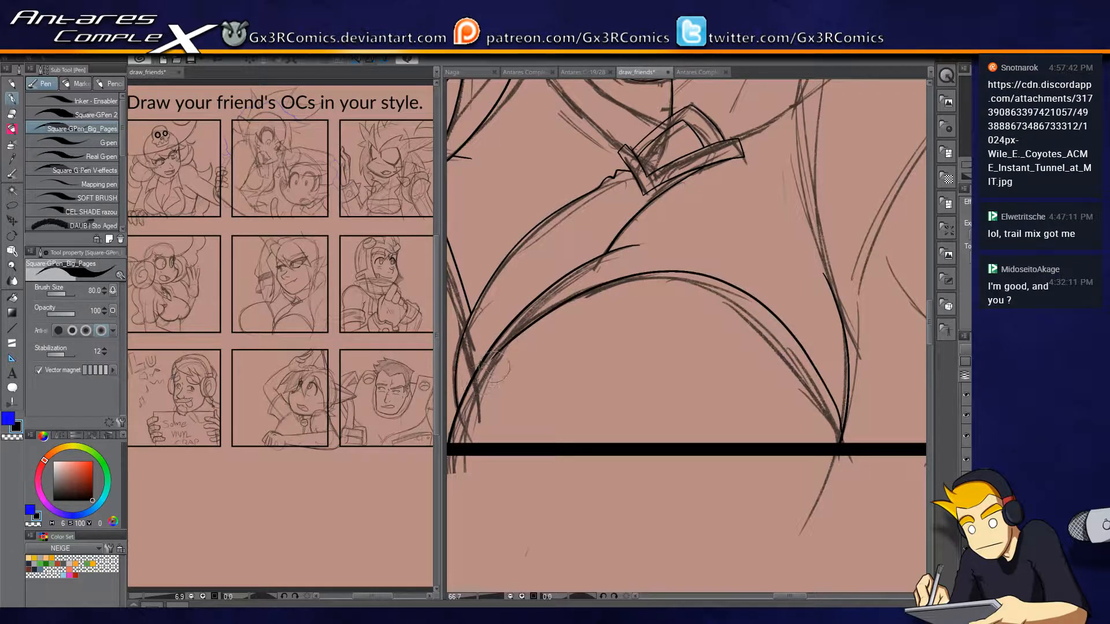
{"action": "key", "text": "ctrl+z"}
Ink the wide arch across the lower chest, ending at the panel's bottom border.
{"action": "mouse_move", "coordinate": [843, 435]}
{"action": "left_mouse_down"}
{"action": "mouse_move", "coordinate": [805, 325]}
{"action": "mouse_move", "coordinate": [683, 250]}
{"action": "mouse_move", "coordinate": [530, 309]}
{"action": "mouse_move", "coordinate": [471, 364]}
{"action": "left_mouse_up"}
{"action": "key", "text": "e"}
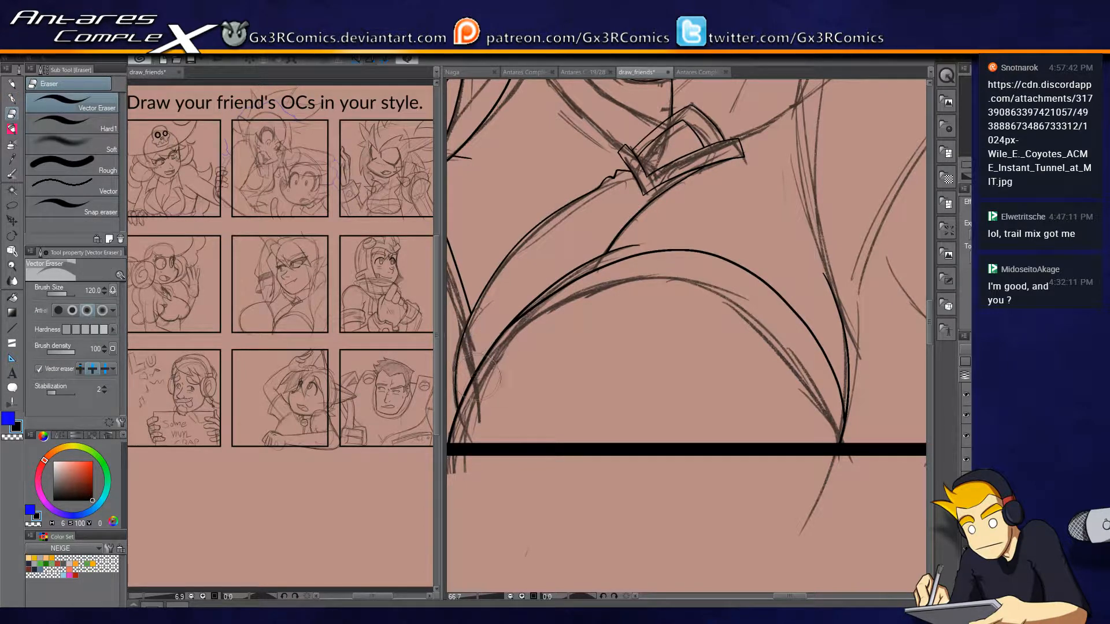
{"action": "key", "text": "p"}
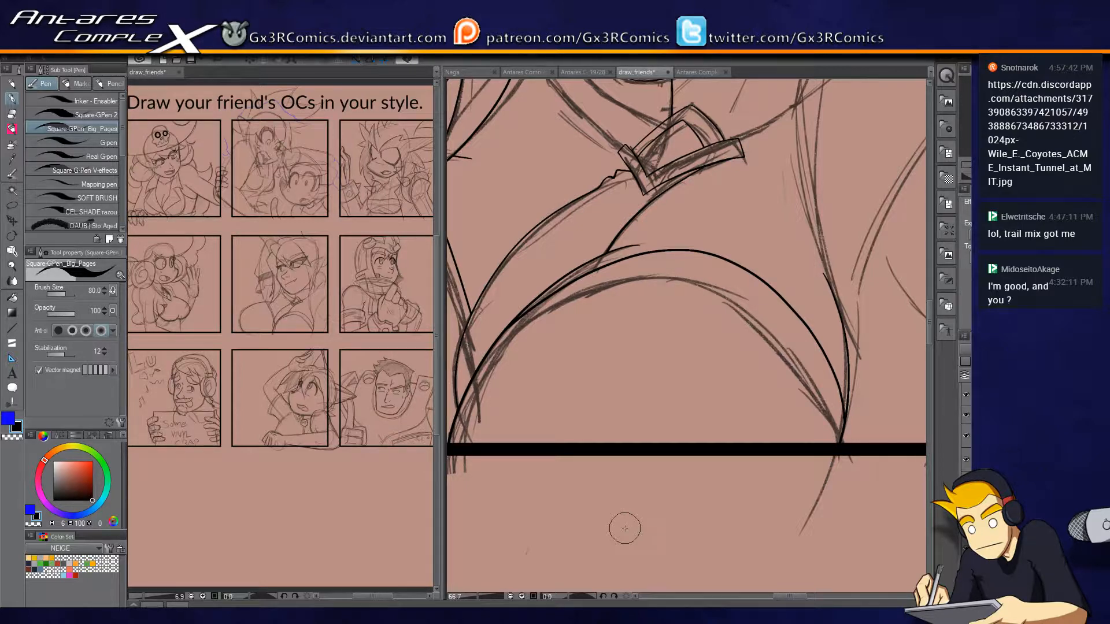
Ink the pointed end and inner crease of the shape below the hatched band, just above the shoulder.
{"action": "mouse_move", "coordinate": [711, 337]}
{"action": "left_mouse_down"}
{"action": "mouse_move", "coordinate": [771, 379]}
{"action": "mouse_move", "coordinate": [753, 508]}
{"action": "left_mouse_up"}
{"action": "left_click_drag", "start_coordinate": [688, 465], "coordinate": [736, 545]}
{"action": "left_click_drag", "start_coordinate": [597, 268], "coordinate": [617, 346]}
{"action": "left_click_drag", "start_coordinate": [622, 444], "coordinate": [646, 299]}
{"action": "key", "text": "ctrl+z"}
{"action": "left_click_drag", "start_coordinate": [632, 413], "coordinate": [654, 280]}
{"action": "left_click_drag", "start_coordinate": [625, 434], "coordinate": [573, 289]}
{"action": "key", "text": "ctrl+z"}
{"action": "mouse_move", "coordinate": [626, 434]}
{"action": "left_mouse_down"}
{"action": "mouse_move", "coordinate": [575, 271]}
{"action": "mouse_move", "coordinate": [594, 336]}
{"action": "left_mouse_up"}
{"action": "key", "text": "ctrl+z"}
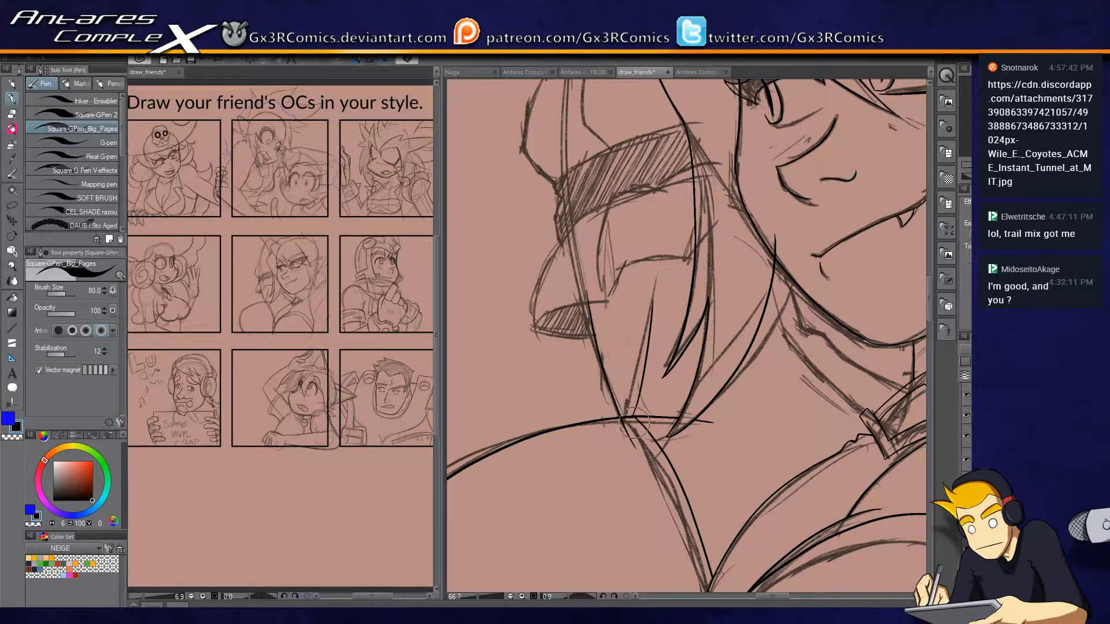
{"action": "key", "text": "e"}
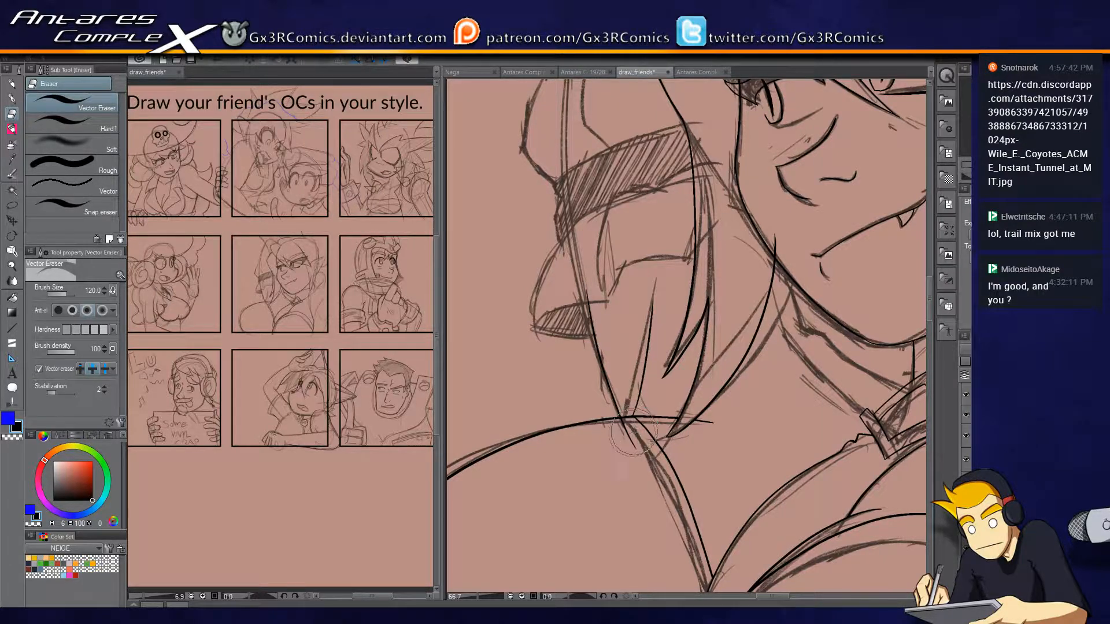
{"action": "key", "text": "p"}
Ink the stepped edge and curved outer contour below the hatched band, erasing the overshoot at the hair lock.
{"action": "mouse_move", "coordinate": [601, 339]}
{"action": "left_mouse_down"}
{"action": "mouse_move", "coordinate": [538, 337]}
{"action": "mouse_move", "coordinate": [536, 324]}
{"action": "mouse_move", "coordinate": [606, 305]}
{"action": "mouse_move", "coordinate": [620, 266]}
{"action": "left_mouse_up"}
{"action": "left_click_drag", "start_coordinate": [619, 267], "coordinate": [711, 252]}
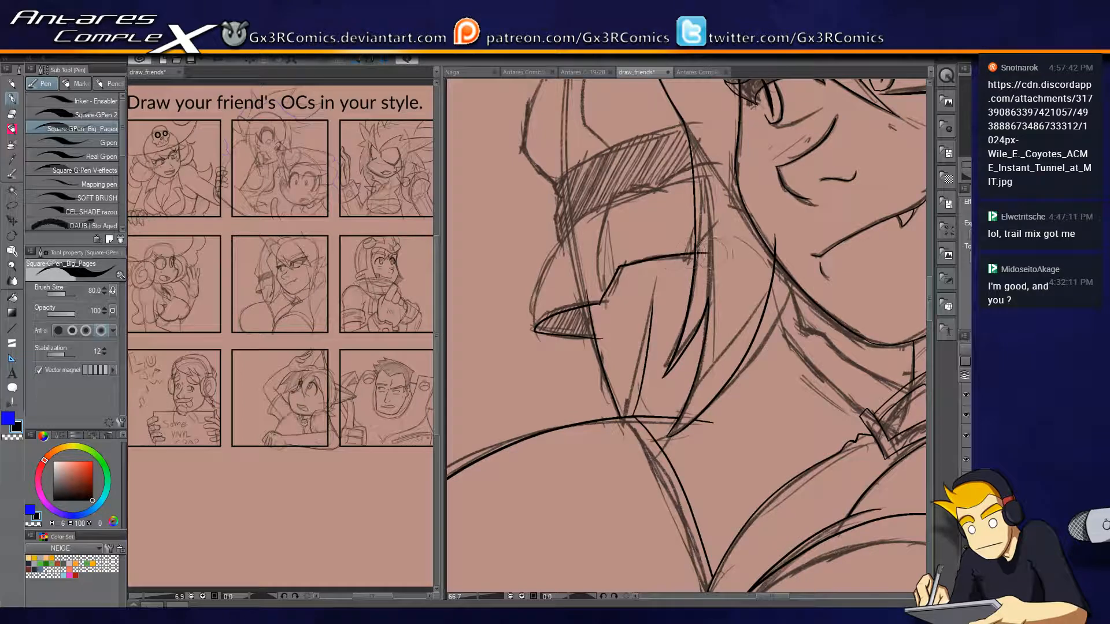
{"action": "key", "text": "e"}
{"action": "left_click", "coordinate": [710, 246]}
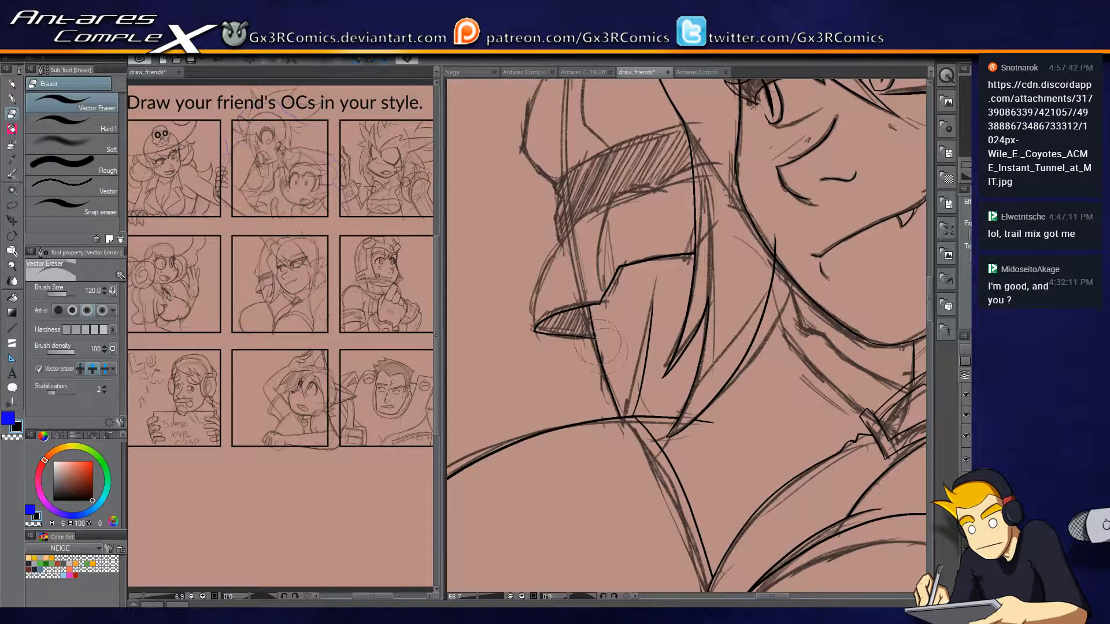
{"action": "key", "text": "p"}
{"action": "mouse_move", "coordinate": [534, 300]}
{"action": "left_mouse_down"}
{"action": "mouse_move", "coordinate": [565, 236]}
{"action": "mouse_move", "coordinate": [555, 303]}
{"action": "mouse_move", "coordinate": [571, 289]}
{"action": "left_mouse_up"}
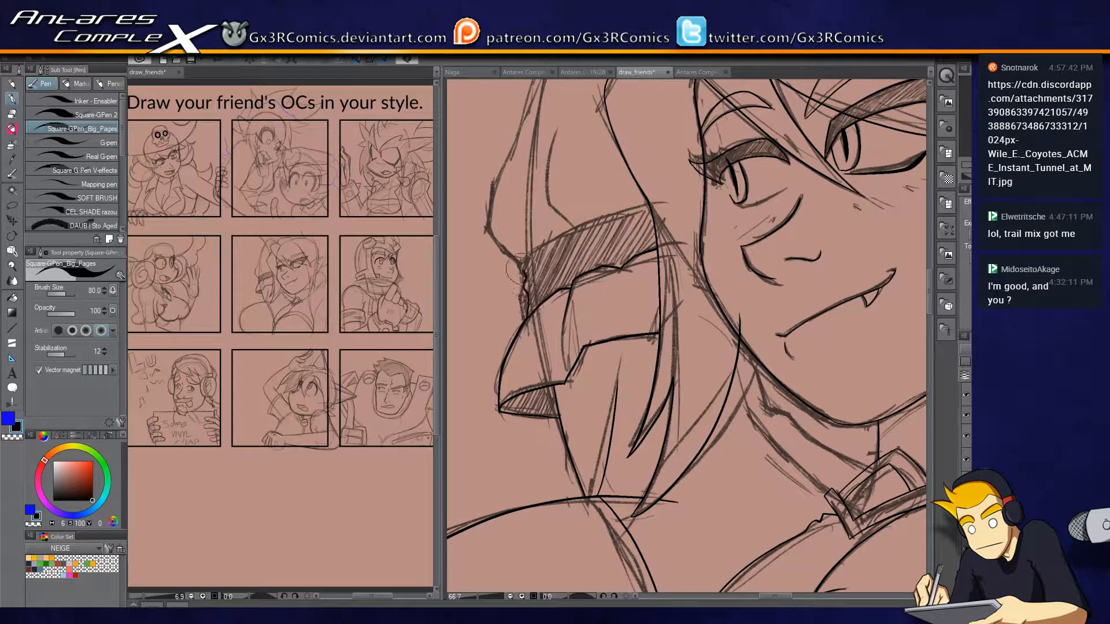
Ink the upper edge of the hatched band and try the outer contour rising above it.
{"action": "key", "text": "e"}
{"action": "key", "text": "p"}
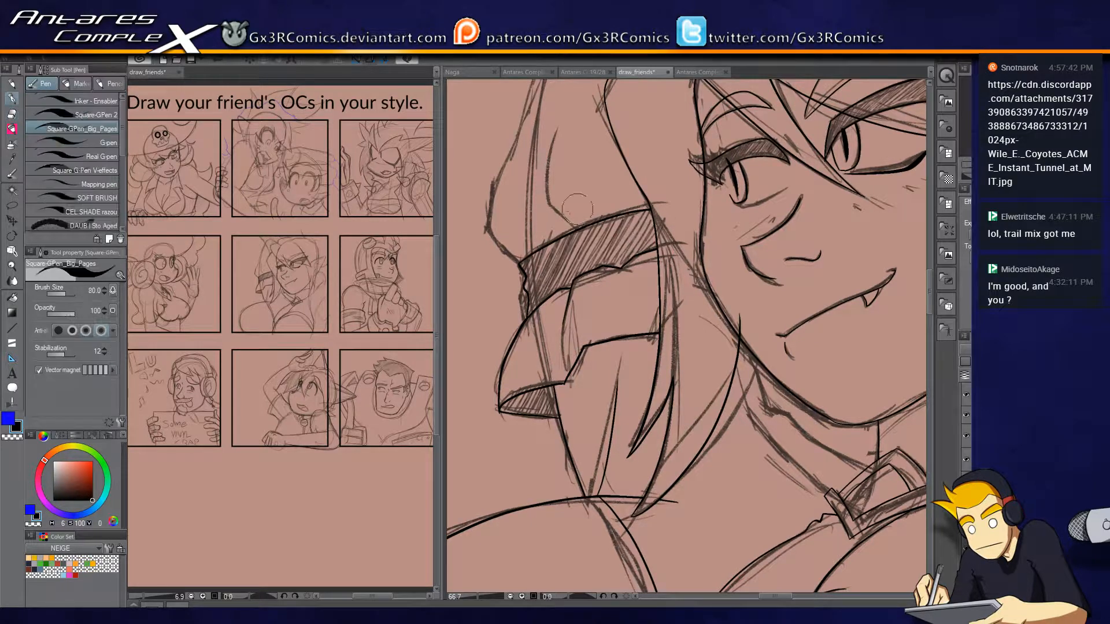
{"action": "left_click_drag", "start_coordinate": [522, 211], "coordinate": [557, 309]}
{"action": "mouse_move", "coordinate": [526, 276]}
{"action": "left_mouse_down"}
{"action": "mouse_move", "coordinate": [506, 362]}
{"action": "mouse_move", "coordinate": [524, 402]}
{"action": "left_mouse_up"}
{"action": "mouse_move", "coordinate": [493, 450]}
{"action": "left_mouse_down"}
{"action": "mouse_move", "coordinate": [582, 192]}
{"action": "mouse_move", "coordinate": [617, 187]}
{"action": "mouse_move", "coordinate": [594, 192]}
{"action": "mouse_move", "coordinate": [611, 187]}
{"action": "mouse_move", "coordinate": [682, 232]}
{"action": "left_mouse_up"}
{"action": "key", "text": "ctrl+z"}
Ink the rounded top of the outline beside the head up to the hair notch and clean up its ends.
{"action": "mouse_move", "coordinate": [589, 192]}
{"action": "left_mouse_down"}
{"action": "mouse_move", "coordinate": [607, 182]}
{"action": "mouse_move", "coordinate": [691, 223]}
{"action": "left_mouse_up"}
{"action": "key", "text": "e"}
{"action": "left_click", "coordinate": [719, 212]}
{"action": "left_click", "coordinate": [593, 204]}
{"action": "key", "text": "p"}
{"action": "key", "text": "ctrl+z"}
{"action": "left_click_drag", "start_coordinate": [584, 192], "coordinate": [578, 210]}
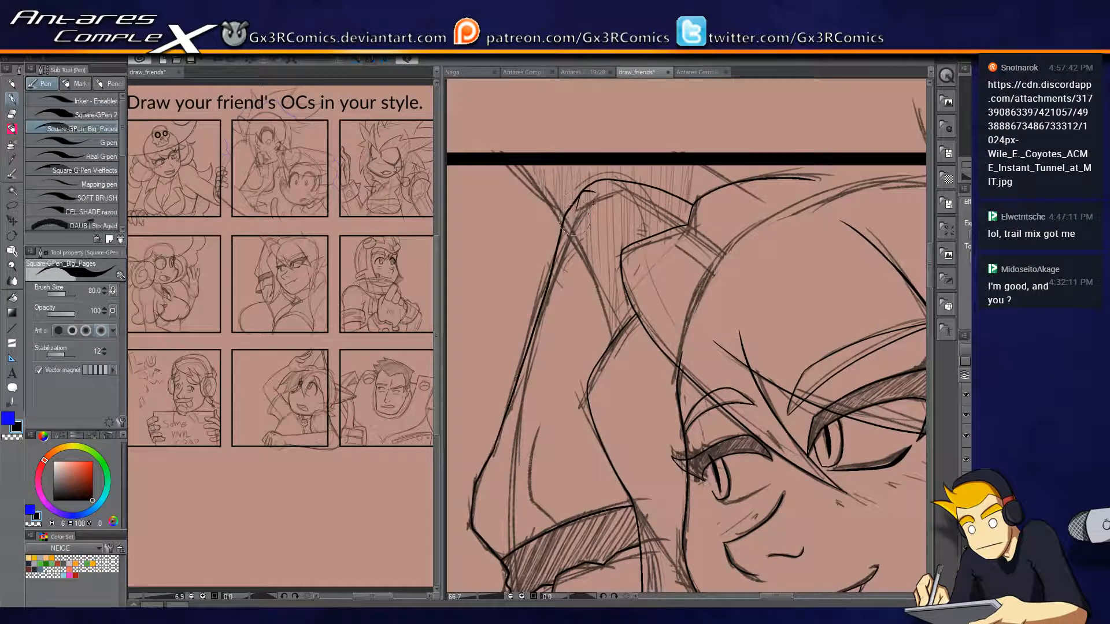
{"action": "key", "text": "e"}
{"action": "key", "text": "p"}
Ink the two diagonal lines crossing the panel's top border and erase their excess ends.
{"action": "left_click_drag", "start_coordinate": [579, 265], "coordinate": [500, 148]}
{"action": "left_click_drag", "start_coordinate": [669, 133], "coordinate": [754, 240]}
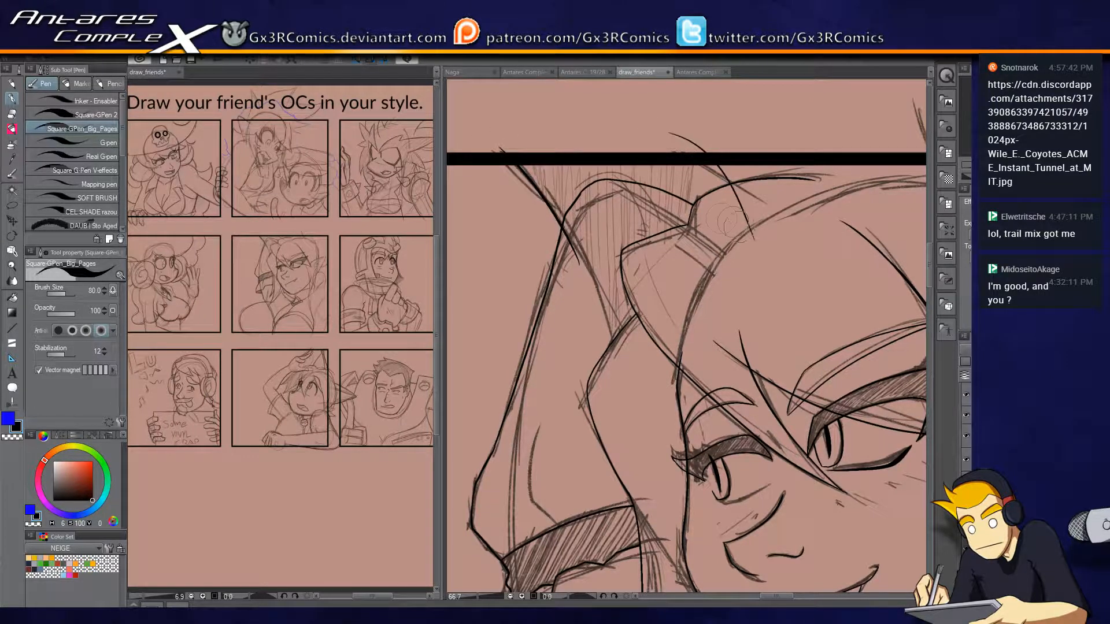
{"action": "key", "text": "e"}
{"action": "left_click", "coordinate": [578, 261]}
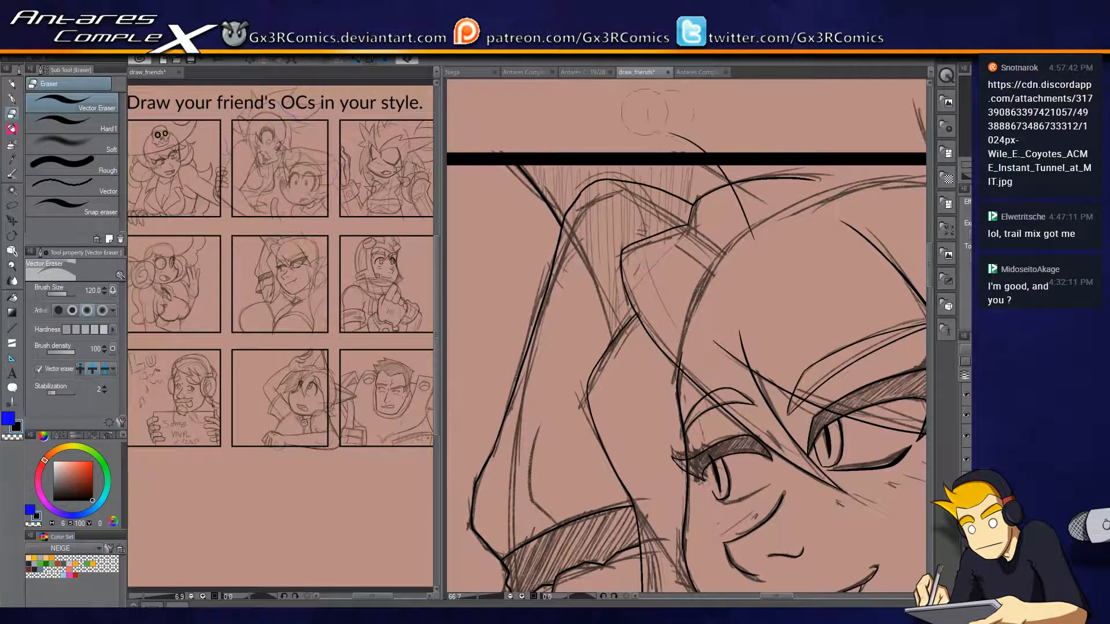
{"action": "left_click_drag", "start_coordinate": [743, 165], "coordinate": [638, 222]}
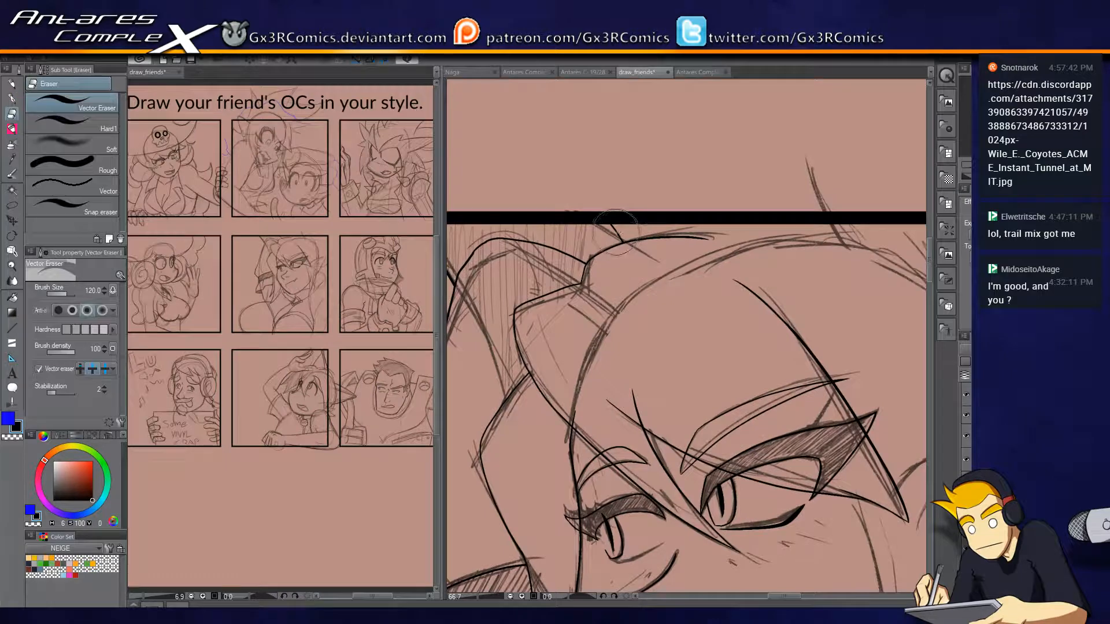
{"action": "mouse_move", "coordinate": [580, 186]}
{"action": "left_mouse_down"}
{"action": "mouse_move", "coordinate": [612, 213]}
{"action": "mouse_move", "coordinate": [651, 282]}
{"action": "left_mouse_up"}
Ink the long outer hair strand from the panel's top border down across the pointed ear.
{"action": "key", "text": "p"}
{"action": "left_click_drag", "start_coordinate": [749, 338], "coordinate": [554, 381]}
{"action": "left_click_drag", "start_coordinate": [763, 475], "coordinate": [743, 348]}
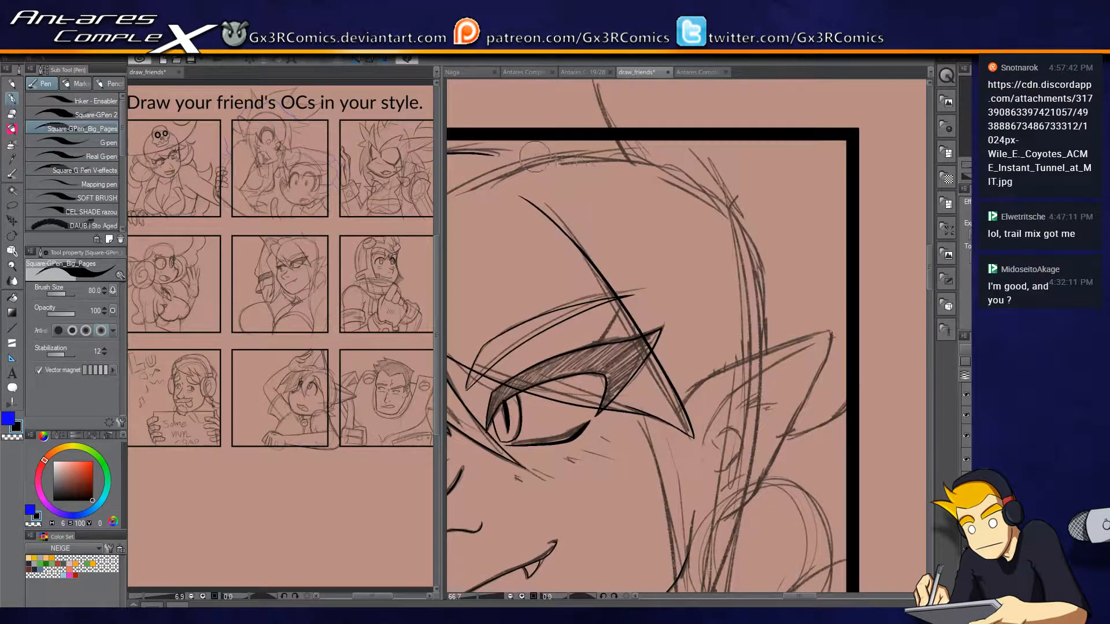
{"action": "left_click_drag", "start_coordinate": [699, 140], "coordinate": [752, 552]}
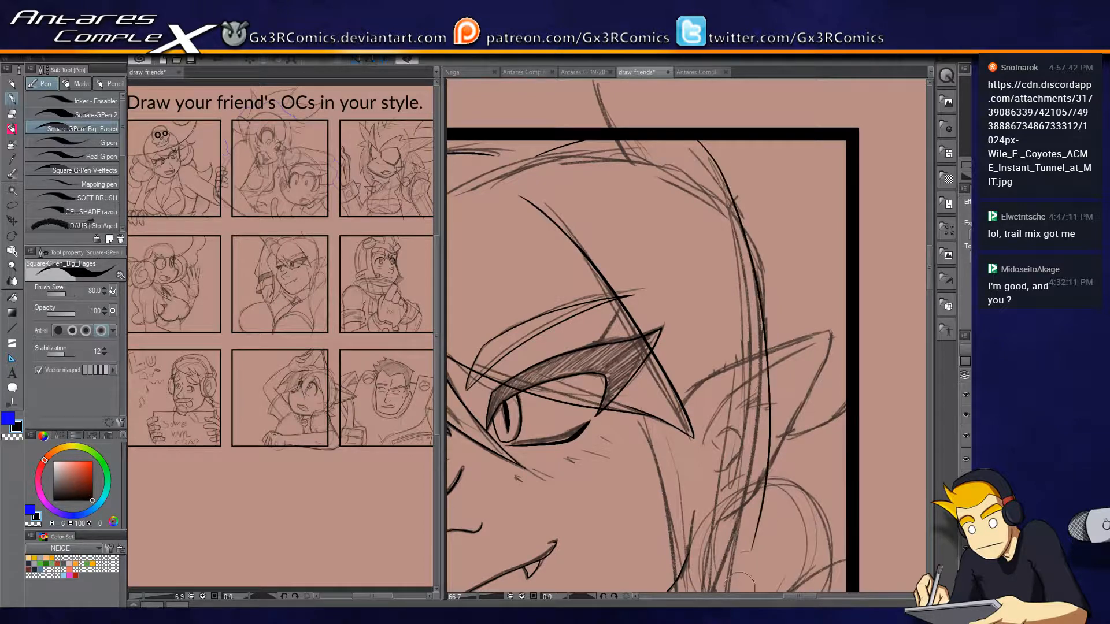
Ink the long pointed hair locks between the cheek and the ear, trimming the overlap where they meet.
{"action": "left_click_drag", "start_coordinate": [733, 479], "coordinate": [718, 218]}
{"action": "left_click_drag", "start_coordinate": [628, 154], "coordinate": [652, 452]}
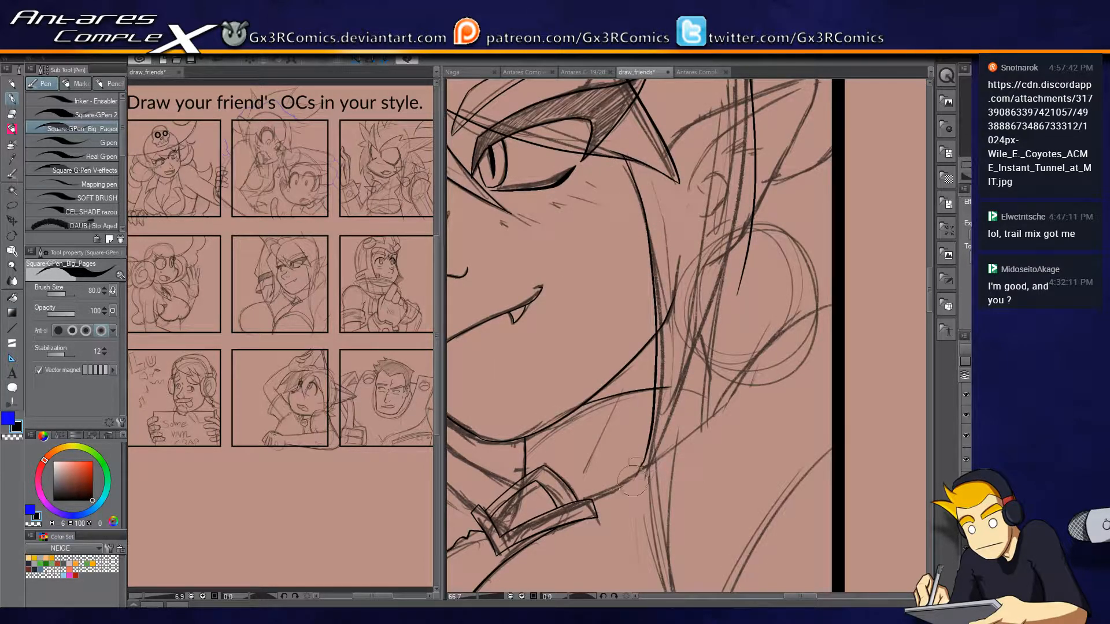
{"action": "mouse_move", "coordinate": [638, 477]}
{"action": "left_mouse_down"}
{"action": "mouse_move", "coordinate": [708, 248]}
{"action": "mouse_move", "coordinate": [720, 138]}
{"action": "left_mouse_up"}
{"action": "key", "text": "ctrl+z"}
{"action": "mouse_move", "coordinate": [637, 488]}
{"action": "left_mouse_down"}
{"action": "mouse_move", "coordinate": [693, 386]}
{"action": "mouse_move", "coordinate": [716, 181]}
{"action": "left_mouse_up"}
{"action": "mouse_move", "coordinate": [738, 297]}
{"action": "left_mouse_down"}
{"action": "mouse_move", "coordinate": [709, 350]}
{"action": "mouse_move", "coordinate": [702, 243]}
{"action": "left_mouse_up"}
{"action": "key", "text": "e"}
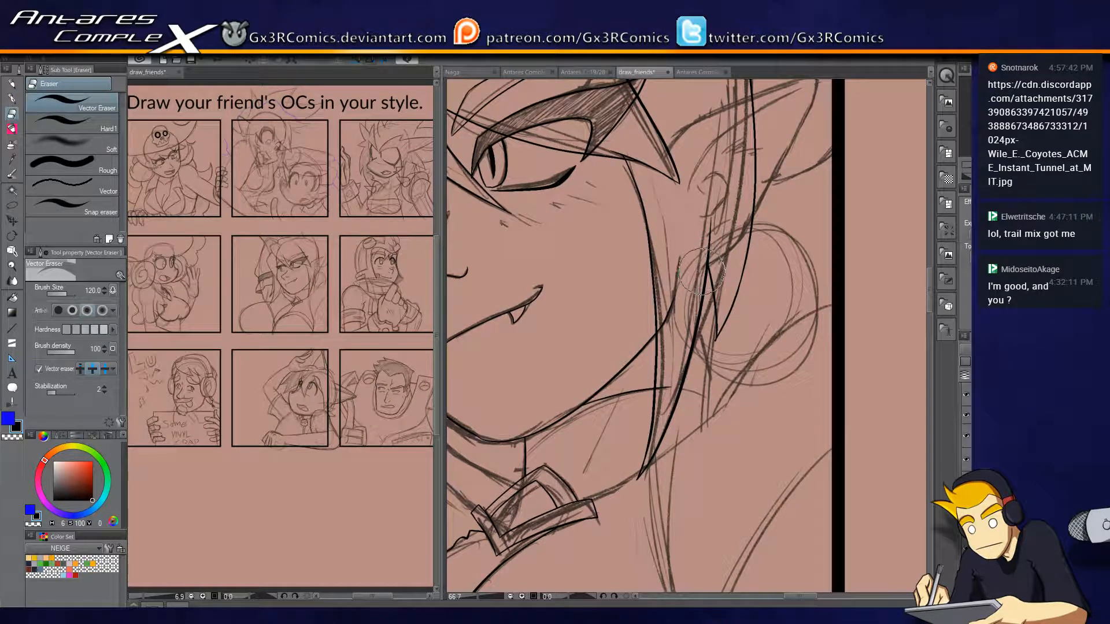
{"action": "key", "text": "p"}
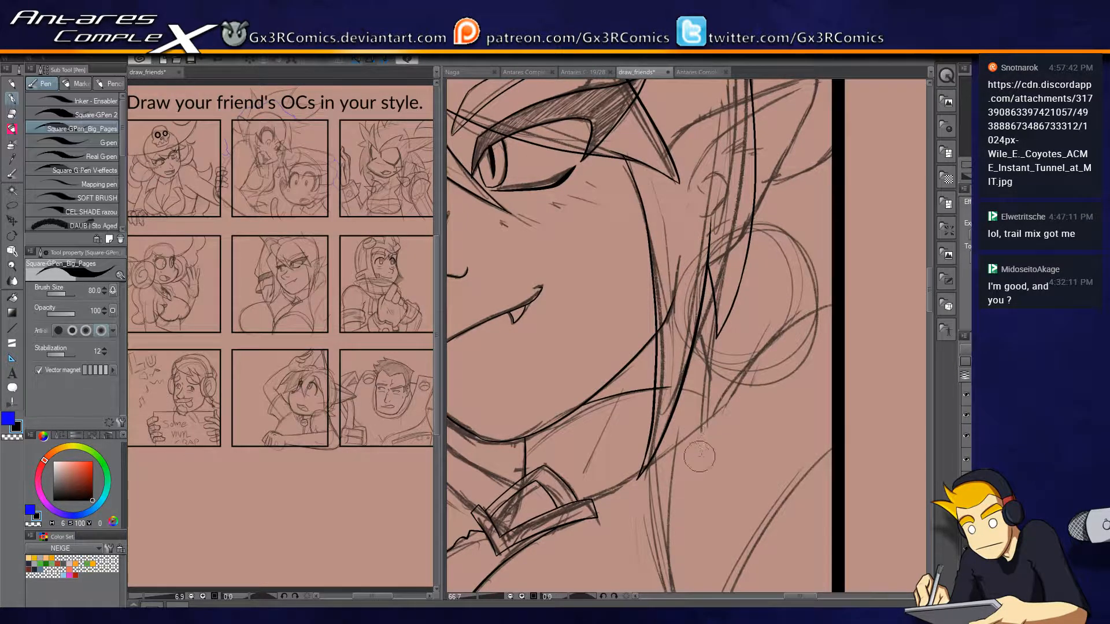
Draw the large round earring below the ear with the Ellipse tool at brush size 8.0.
{"action": "key", "text": "u"}
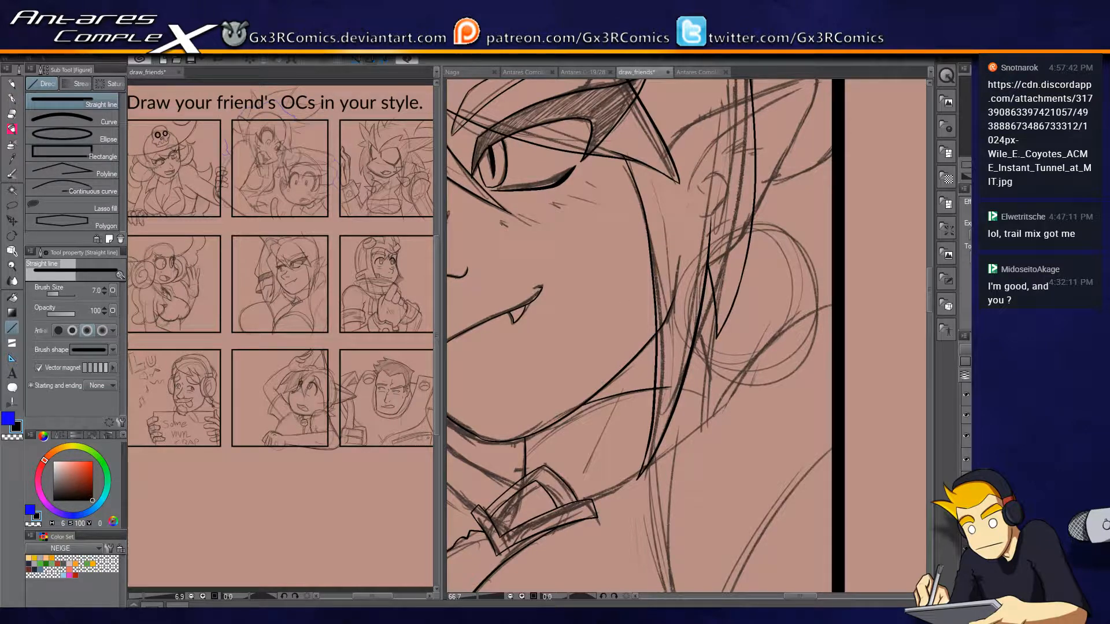
{"action": "left_click", "coordinate": [86, 138]}
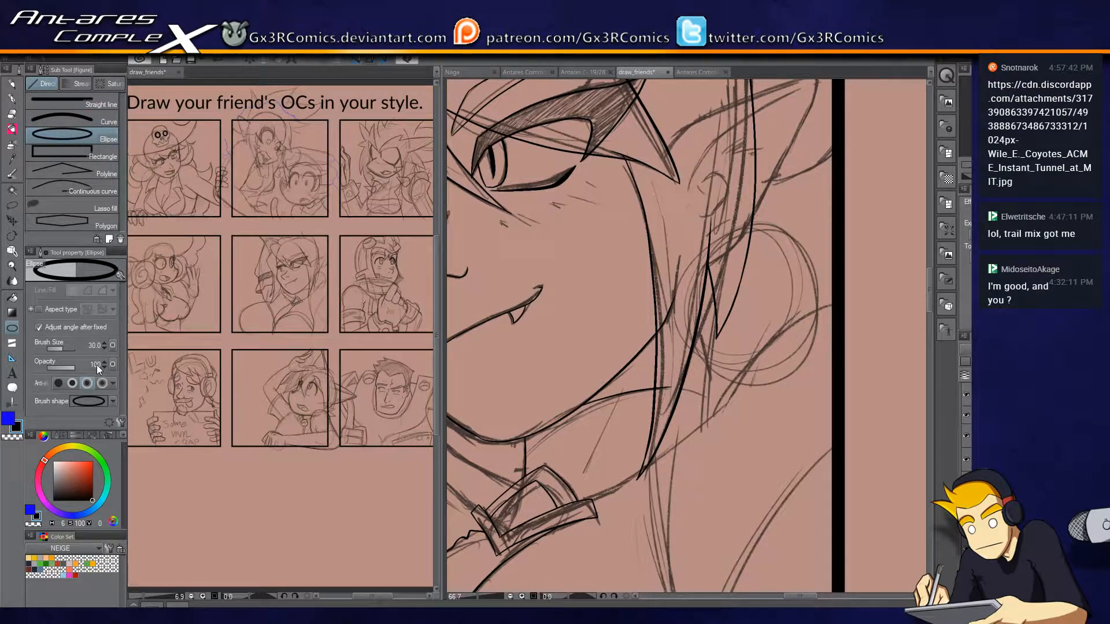
{"action": "left_click_drag", "start_coordinate": [727, 377], "coordinate": [422, 400]}
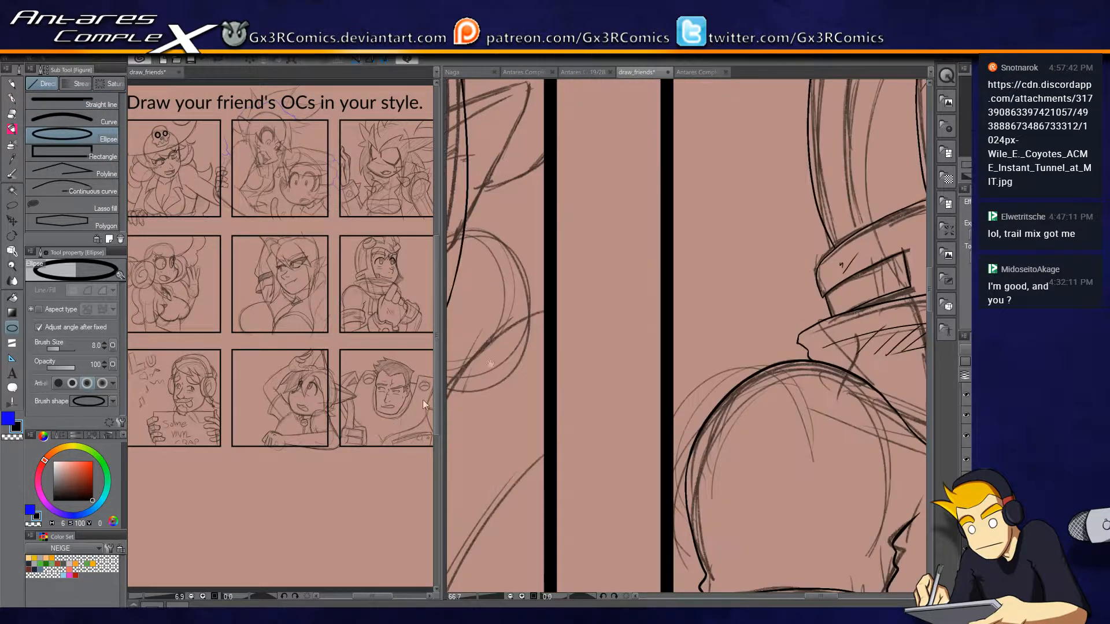
{"action": "left_click_drag", "start_coordinate": [603, 269], "coordinate": [584, 349]}
{"action": "left_click_drag", "start_coordinate": [513, 163], "coordinate": [632, 332]}
{"action": "mouse_move", "coordinate": [644, 181]}
{"action": "left_mouse_down"}
{"action": "mouse_move", "coordinate": [614, 428]}
{"action": "mouse_move", "coordinate": [681, 191]}
{"action": "left_mouse_up"}
{"action": "left_click_drag", "start_coordinate": [592, 275], "coordinate": [749, 433]}
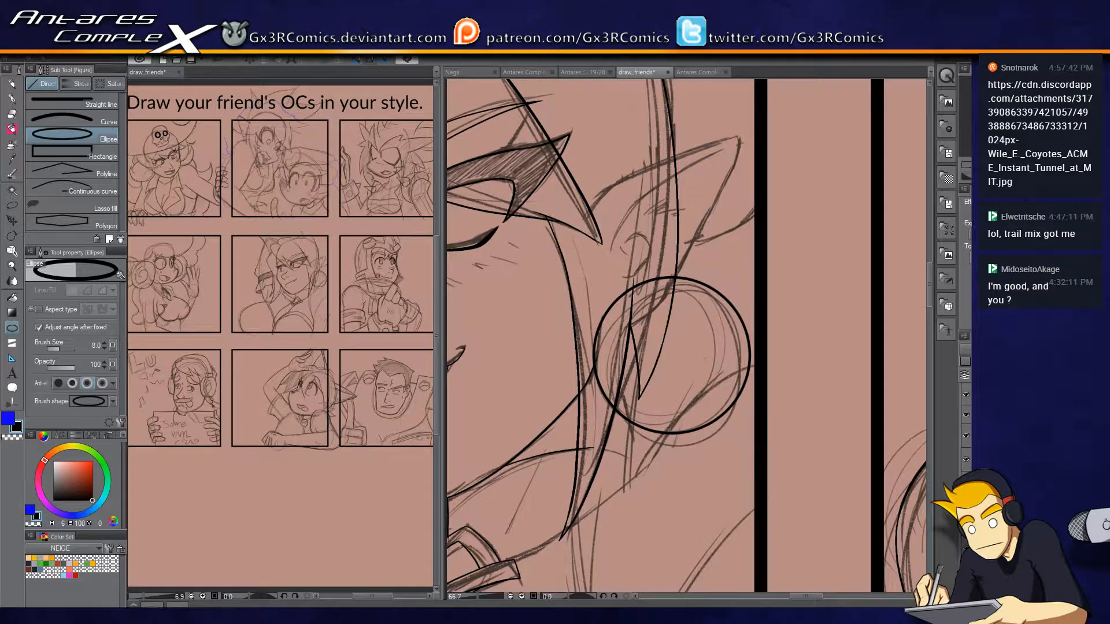
Erase the parts of the earring circle that overlap the hair locks.
{"action": "key", "text": "e"}
{"action": "left_click_drag", "start_coordinate": [613, 301], "coordinate": [600, 373]}
{"action": "left_click_drag", "start_coordinate": [648, 272], "coordinate": [643, 291]}
{"action": "key", "text": "u"}
{"action": "mouse_move", "coordinate": [674, 473]}
{"action": "left_mouse_down"}
{"action": "mouse_move", "coordinate": [684, 423]}
{"action": "mouse_move", "coordinate": [727, 339]}
{"action": "left_mouse_up"}
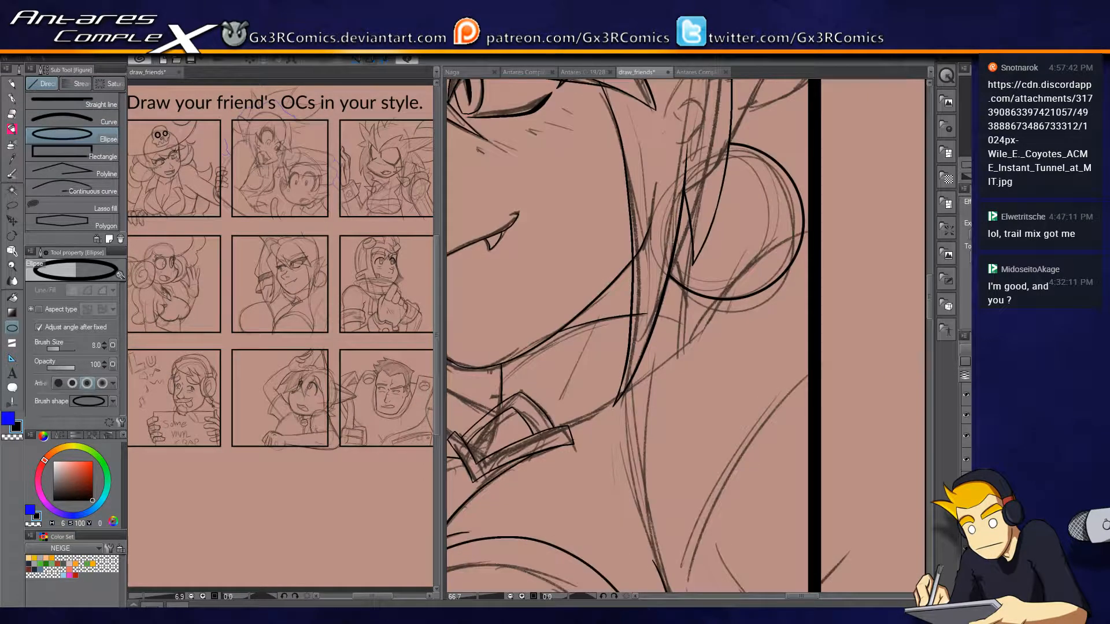
Ink the collar's lower edge from the clasp past the hair lock tip to the corner below the earring.
{"action": "key", "text": "p"}
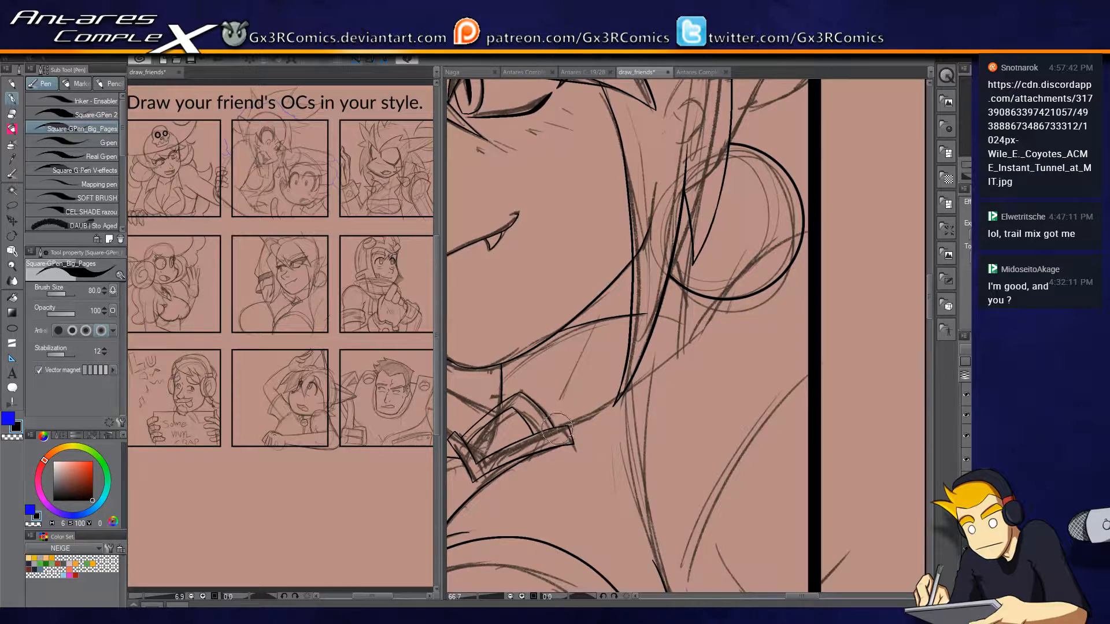
{"action": "scroll", "coordinate": [585, 428], "scroll_direction": "up", "scroll_amount": 2}
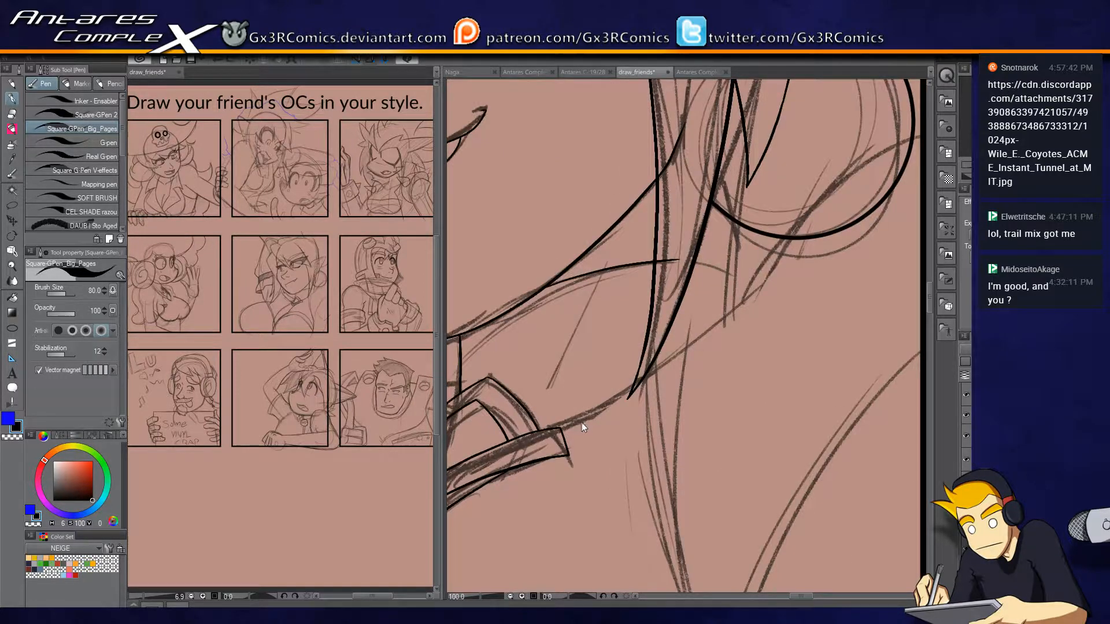
{"action": "scroll", "coordinate": [585, 428], "scroll_direction": "up", "scroll_amount": 1}
{"action": "mouse_move", "coordinate": [717, 359]}
{"action": "left_mouse_down"}
{"action": "mouse_move", "coordinate": [606, 434]}
{"action": "mouse_move", "coordinate": [708, 300]}
{"action": "left_mouse_up"}
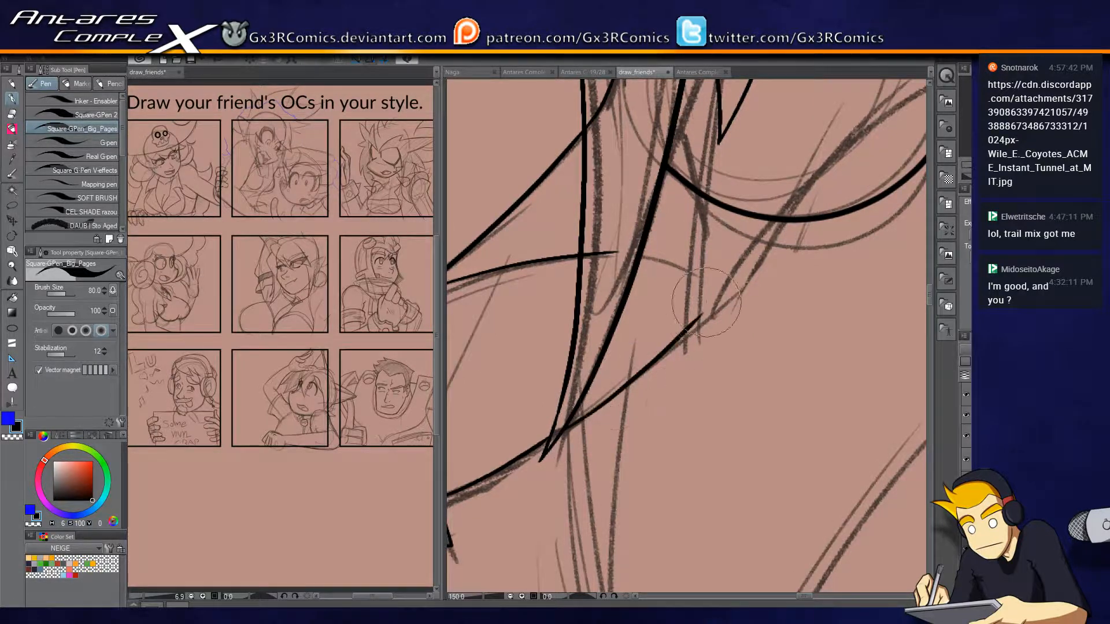
{"action": "key", "text": "ctrl+z"}
{"action": "mouse_move", "coordinate": [566, 423]}
{"action": "left_mouse_down"}
{"action": "mouse_move", "coordinate": [723, 299]}
{"action": "mouse_move", "coordinate": [661, 371]}
{"action": "left_mouse_up"}
{"action": "key", "text": "e"}
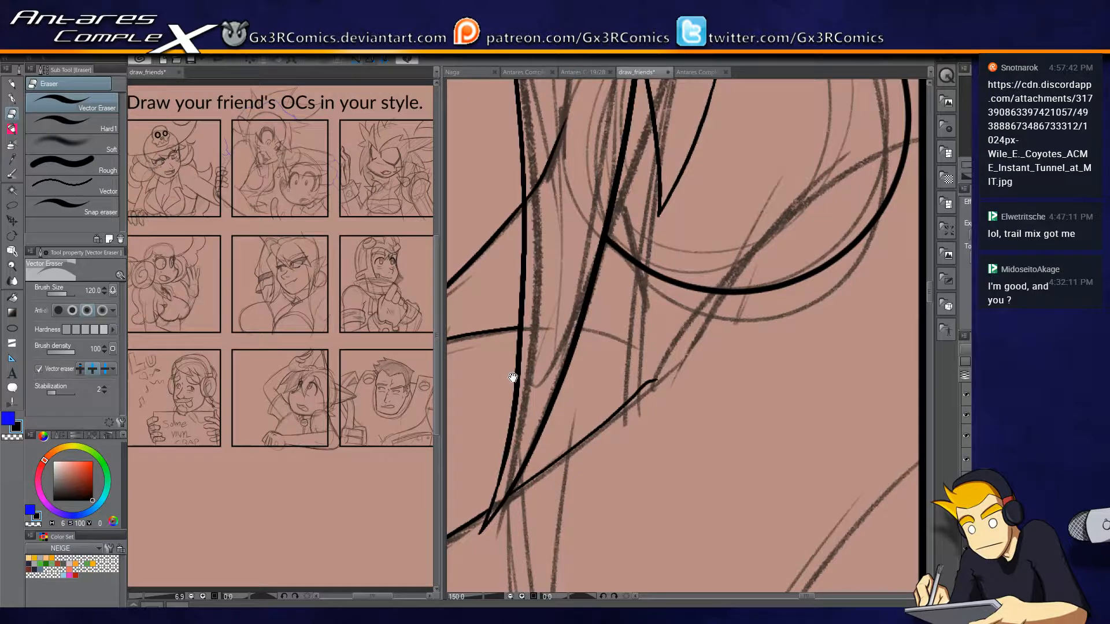
{"action": "left_click_drag", "start_coordinate": [513, 377], "coordinate": [724, 349]}
{"action": "left_click_drag", "start_coordinate": [844, 317], "coordinate": [735, 405]}
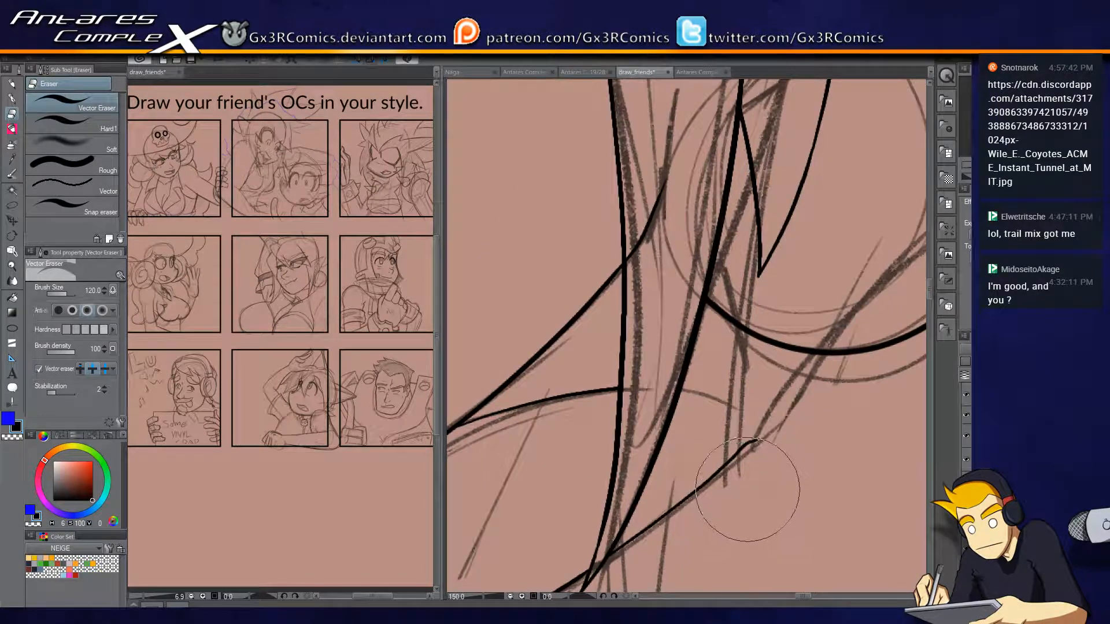
Ink the collar's short back edge up to the earring and the curved line beside the hair lock, trimming the overshoots.
{"action": "key", "text": "p"}
{"action": "left_click_drag", "start_coordinate": [753, 473], "coordinate": [763, 519]}
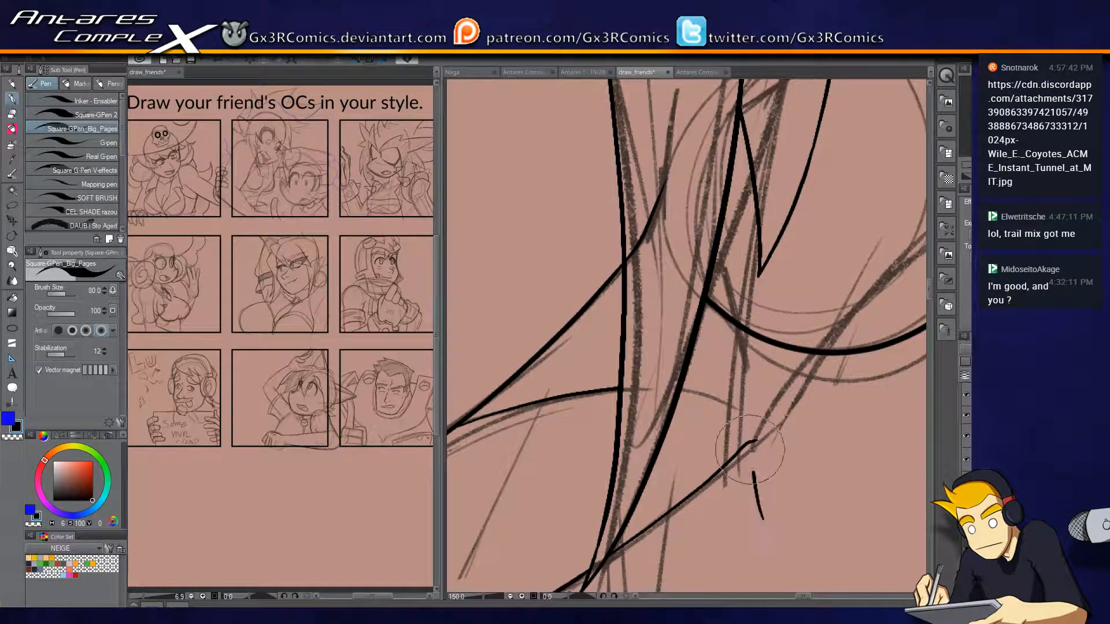
{"action": "left_click_drag", "start_coordinate": [750, 450], "coordinate": [762, 251]}
{"action": "key", "text": "e"}
{"action": "left_click_drag", "start_coordinate": [758, 296], "coordinate": [776, 320]}
{"action": "left_click_drag", "start_coordinate": [741, 491], "coordinate": [775, 483]}
{"action": "key", "text": "p"}
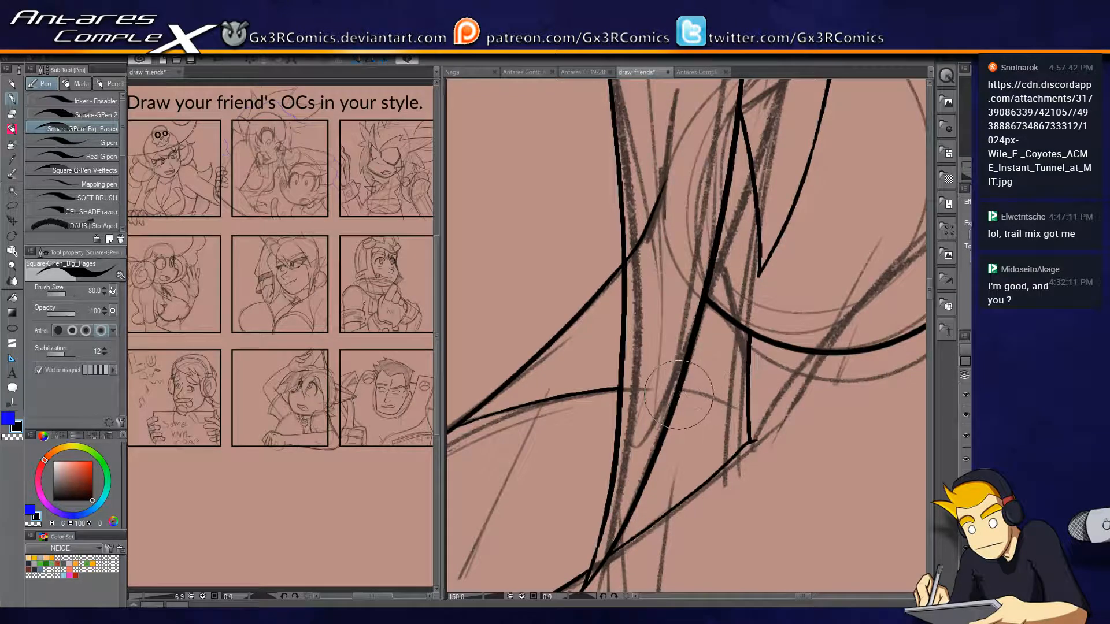
{"action": "left_click_drag", "start_coordinate": [678, 393], "coordinate": [753, 406]}
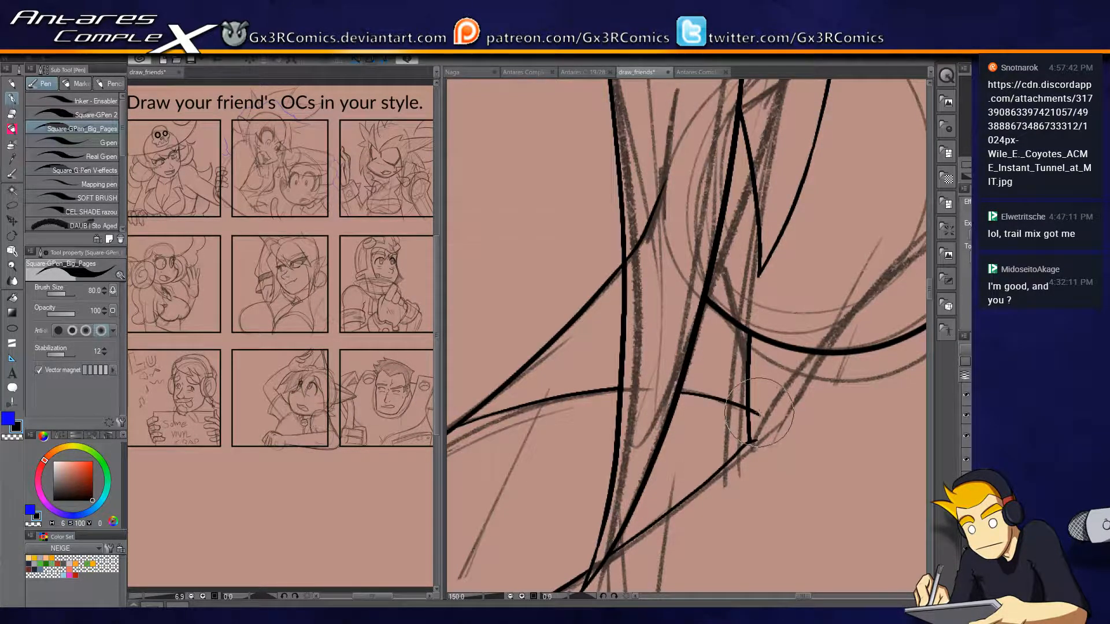
{"action": "key", "text": "e"}
{"action": "key", "text": "p"}
Ink the curve from the collar's corner across the earring to the panel border, and erase the earring arc beneath it.
{"action": "mouse_move", "coordinate": [756, 438]}
{"action": "left_mouse_down"}
{"action": "mouse_move", "coordinate": [607, 421]}
{"action": "mouse_move", "coordinate": [641, 342]}
{"action": "mouse_move", "coordinate": [861, 173]}
{"action": "left_mouse_up"}
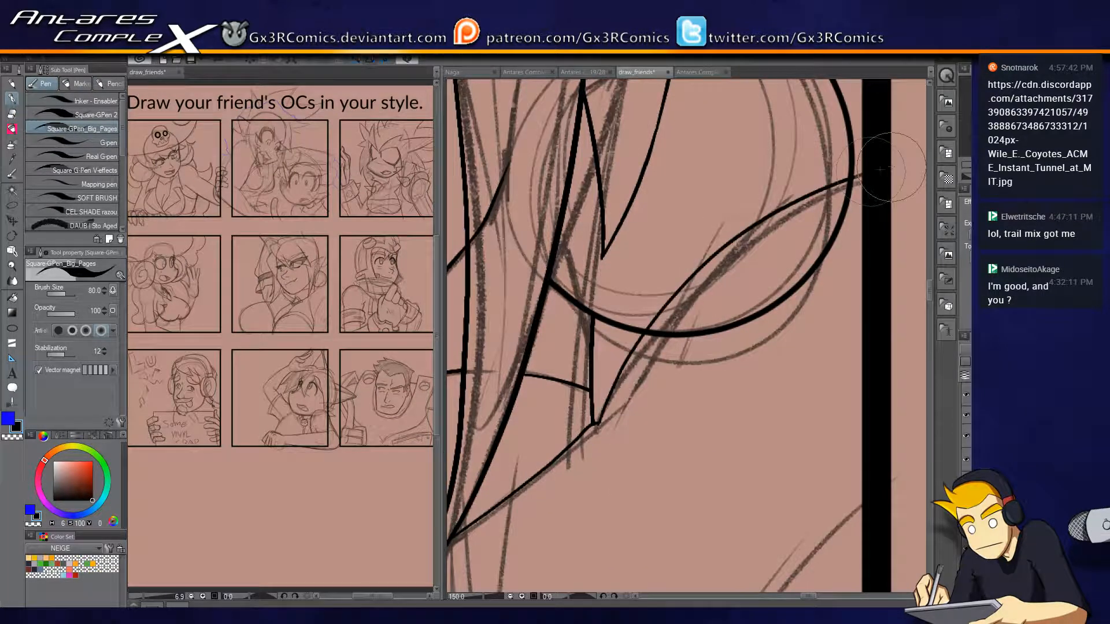
{"action": "key", "text": "e"}
{"action": "left_click_drag", "start_coordinate": [768, 242], "coordinate": [715, 388]}
{"action": "key", "text": "p"}
{"action": "left_click_drag", "start_coordinate": [724, 305], "coordinate": [689, 406]}
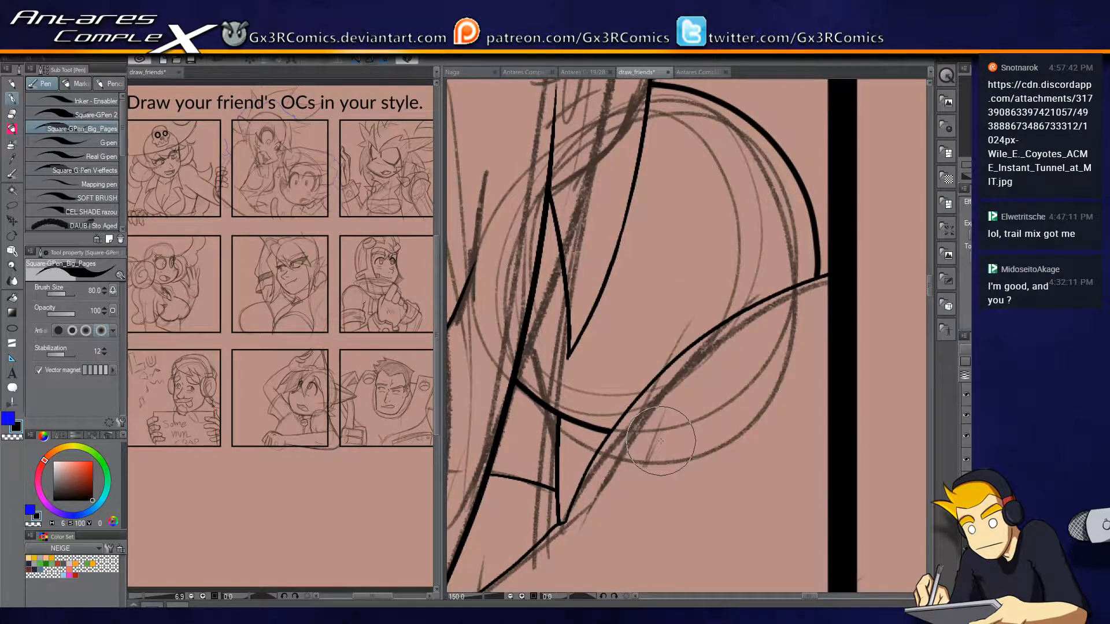
{"action": "scroll", "coordinate": [662, 442], "scroll_direction": "down", "scroll_amount": 1}
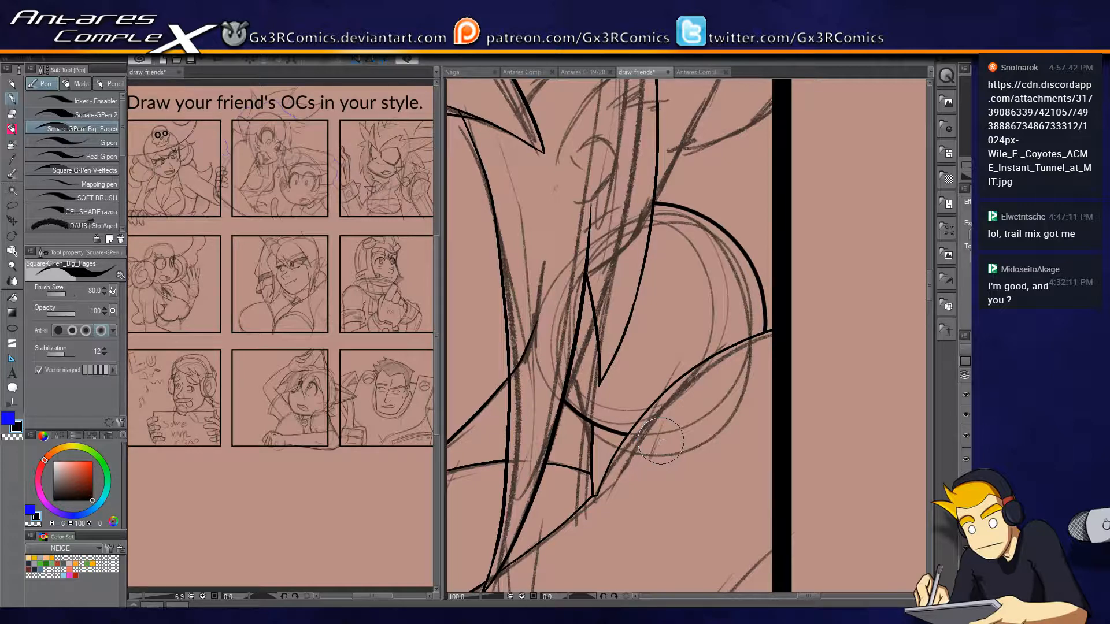
Ink the pointed ear tip between the outer hair strand and the earring, trimming the line ends that cross the hair.
{"action": "left_click_drag", "start_coordinate": [668, 188], "coordinate": [642, 284]}
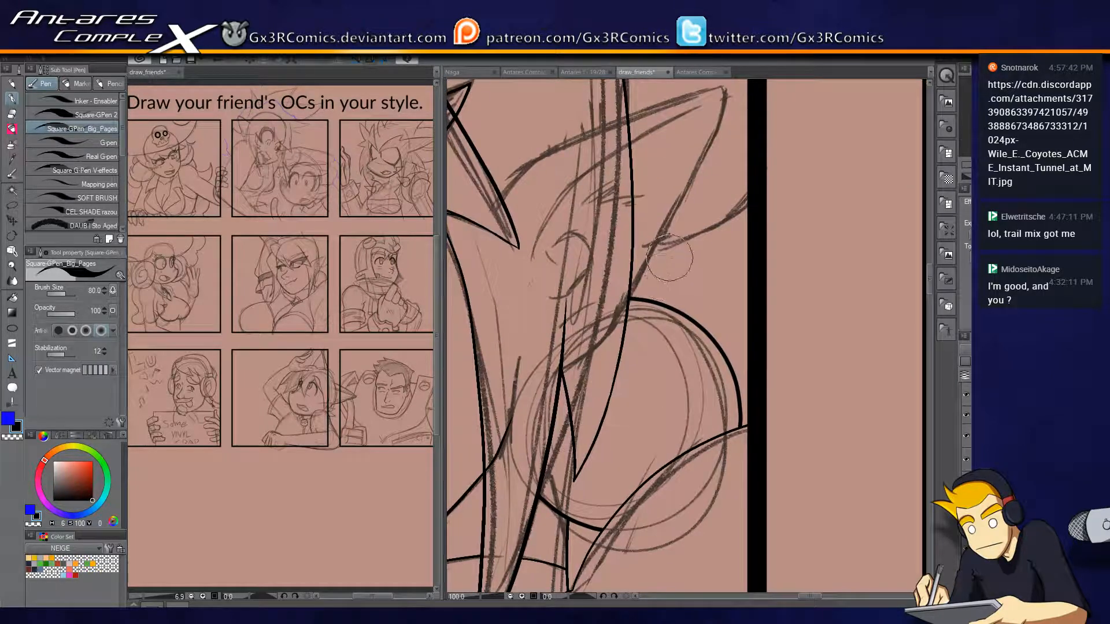
{"action": "scroll", "coordinate": [662, 261], "scroll_direction": "up", "scroll_amount": 1}
{"action": "left_click_drag", "start_coordinate": [619, 142], "coordinate": [611, 280]}
{"action": "mouse_move", "coordinate": [530, 219]}
{"action": "left_mouse_down"}
{"action": "mouse_move", "coordinate": [730, 141]}
{"action": "mouse_move", "coordinate": [750, 167]}
{"action": "mouse_move", "coordinate": [604, 457]}
{"action": "left_mouse_up"}
{"action": "key", "text": "e"}
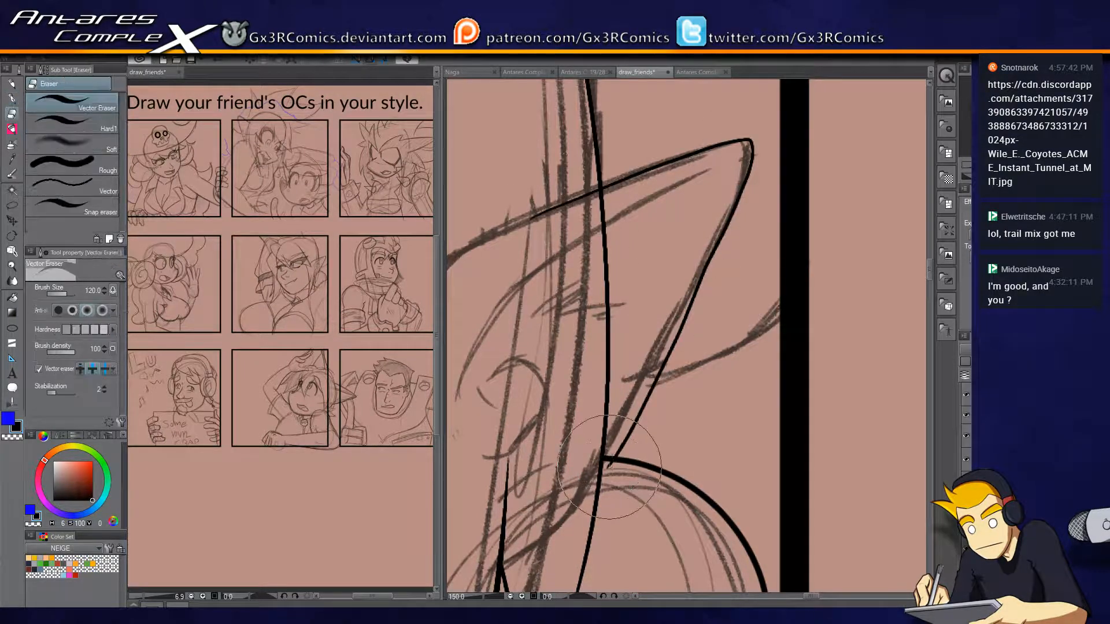
{"action": "left_click", "coordinate": [559, 249]}
{"action": "key", "text": "p"}
Ink the long body contour from the collar below the hair lock down to the chest curve at the panel's bottom border.
{"action": "left_click_drag", "start_coordinate": [619, 382], "coordinate": [755, 248]}
{"action": "left_click_drag", "start_coordinate": [676, 492], "coordinate": [664, 417]}
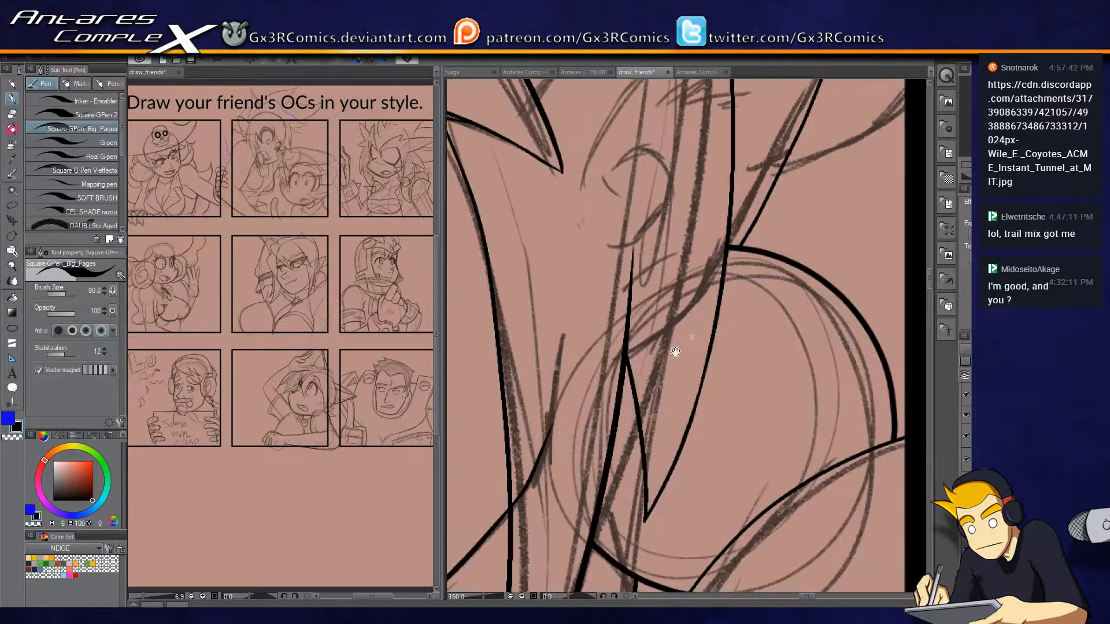
{"action": "left_click_drag", "start_coordinate": [668, 484], "coordinate": [668, 406]}
{"action": "left_click_drag", "start_coordinate": [623, 486], "coordinate": [728, 360]}
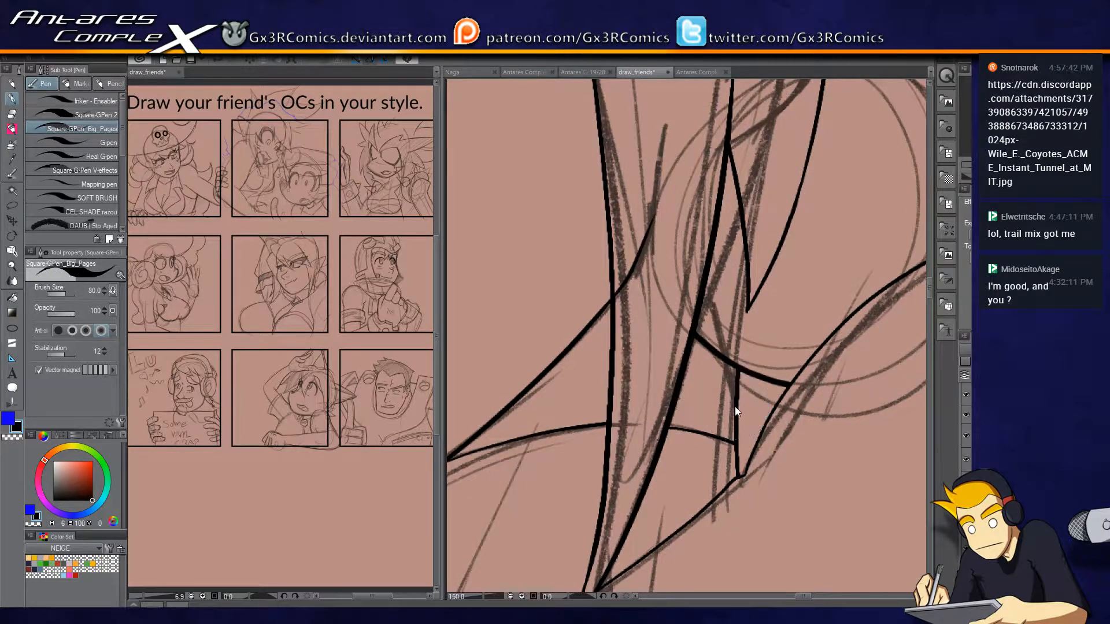
{"action": "scroll", "coordinate": [735, 407], "scroll_direction": "down", "scroll_amount": 2}
{"action": "scroll", "coordinate": [734, 407], "scroll_direction": "down", "scroll_amount": 2}
{"action": "scroll", "coordinate": [752, 484], "scroll_direction": "up", "scroll_amount": 2}
{"action": "left_click_drag", "start_coordinate": [781, 512], "coordinate": [727, 309]}
{"action": "mouse_move", "coordinate": [631, 379]}
{"action": "left_mouse_down"}
{"action": "mouse_move", "coordinate": [623, 195]}
{"action": "mouse_move", "coordinate": [623, 345]}
{"action": "mouse_move", "coordinate": [604, 159]}
{"action": "mouse_move", "coordinate": [628, 96]}
{"action": "left_mouse_up"}
{"action": "key", "text": "ctrl+z"}
{"action": "scroll", "coordinate": [632, 373], "scroll_direction": "up", "scroll_amount": 1}
{"action": "key", "text": "ctrl+z"}
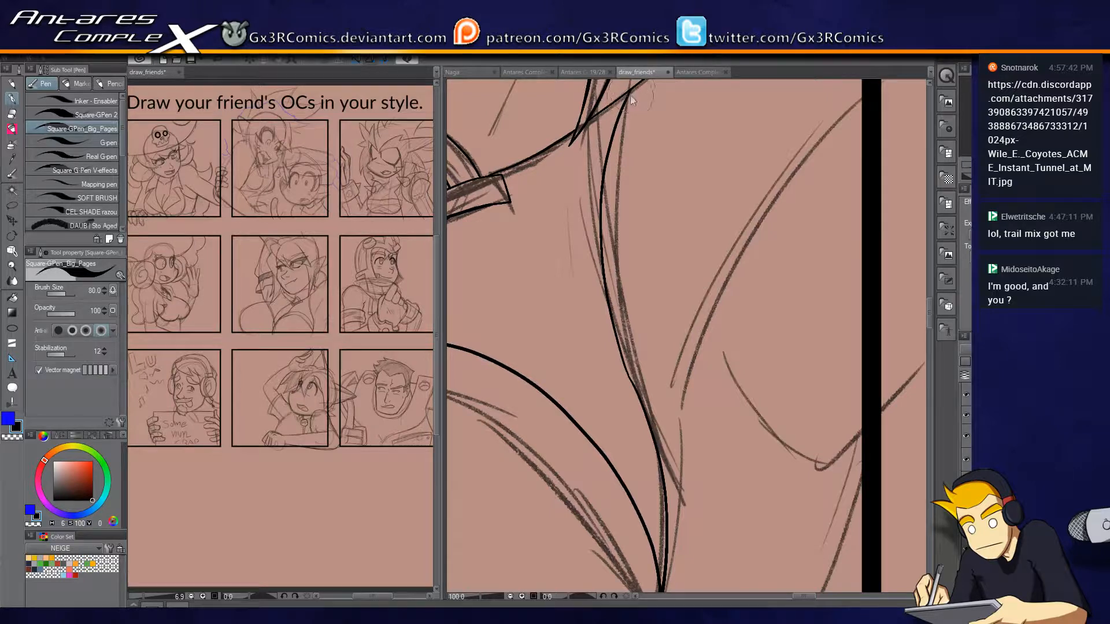
{"action": "left_click_drag", "start_coordinate": [712, 359], "coordinate": [641, 256]}
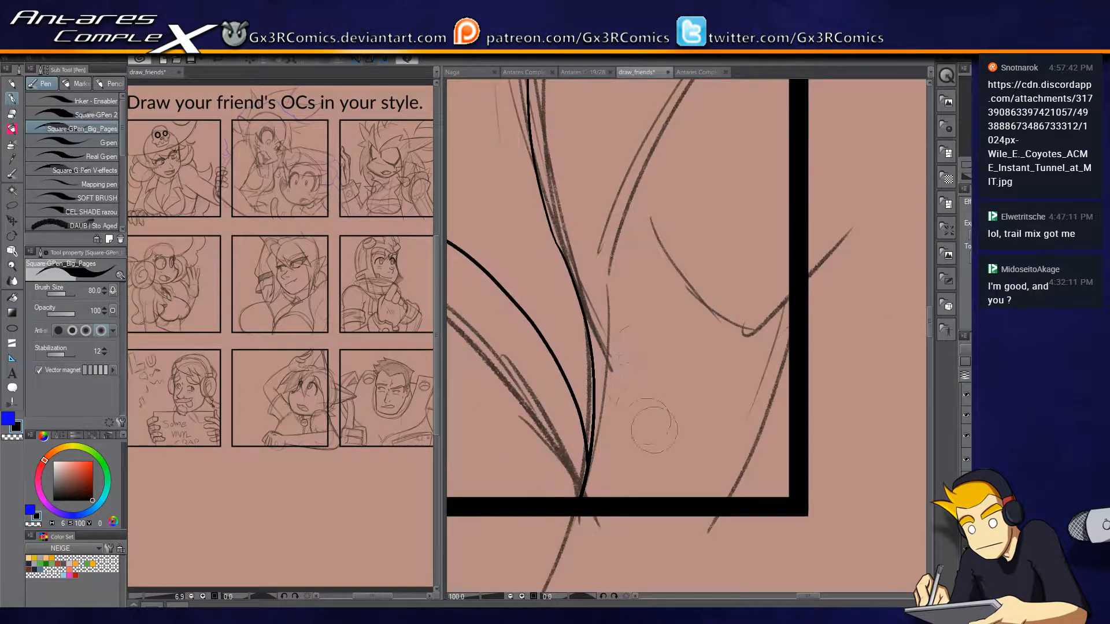
Ink the curve branching from the body contour and the line descending along the side border, trimming their excess ends.
{"action": "mouse_move", "coordinate": [589, 334]}
{"action": "left_mouse_down"}
{"action": "mouse_move", "coordinate": [755, 468]}
{"action": "mouse_move", "coordinate": [777, 467]}
{"action": "left_mouse_up"}
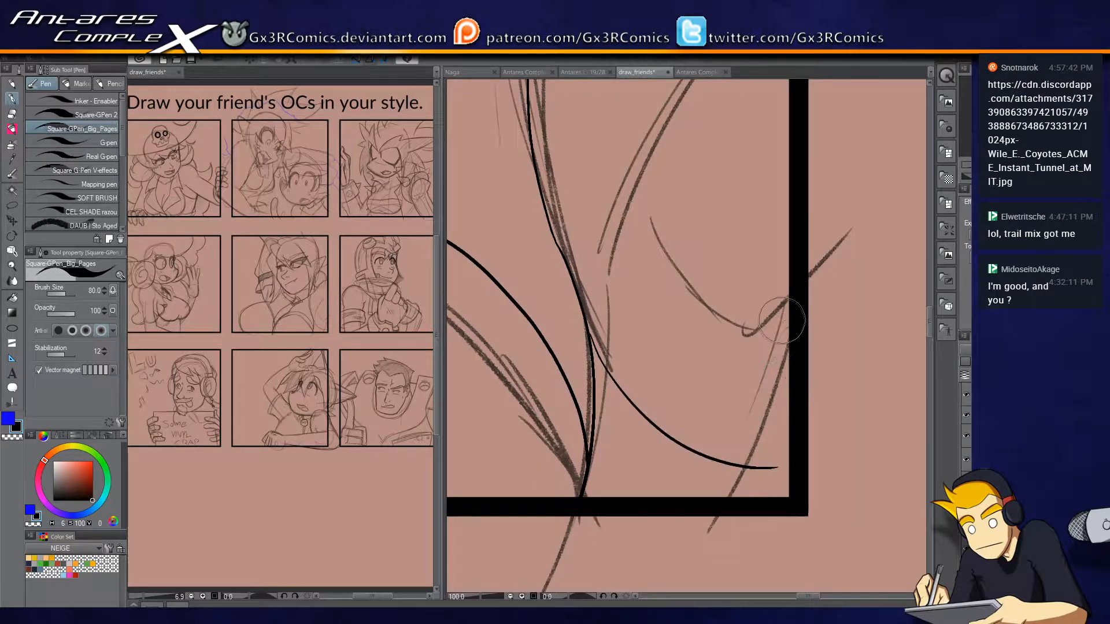
{"action": "left_click_drag", "start_coordinate": [788, 324], "coordinate": [692, 543]}
{"action": "key", "text": "e"}
{"action": "left_click_drag", "start_coordinate": [775, 463], "coordinate": [762, 477]}
{"action": "left_click_drag", "start_coordinate": [698, 529], "coordinate": [730, 525]}
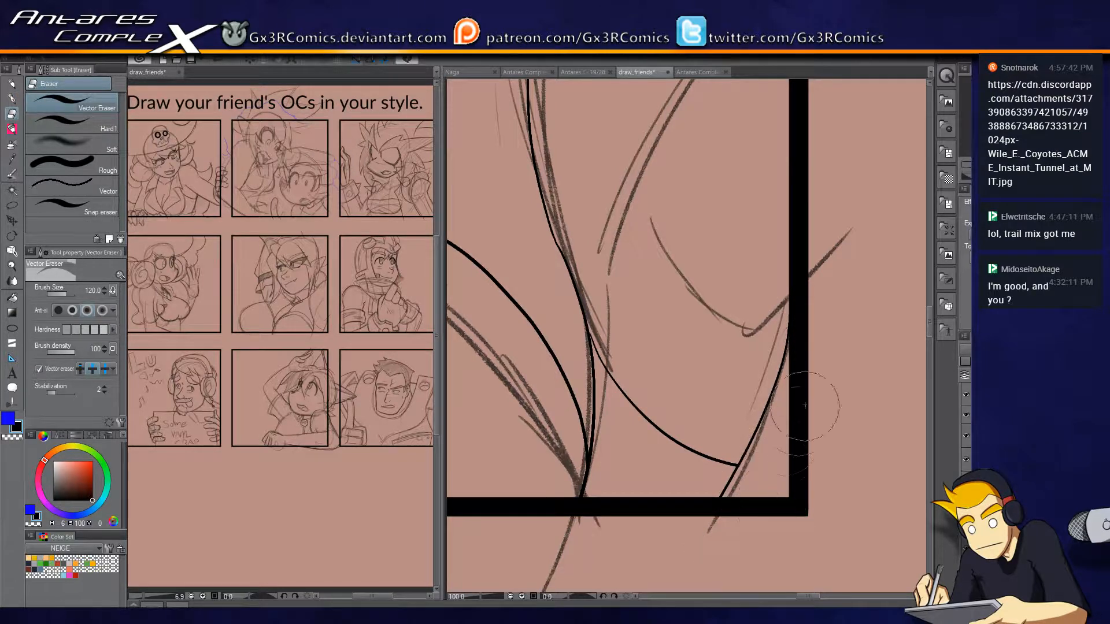
{"action": "key", "text": "p"}
Ink the hooked curve beside the panel's side border, redoing the stroke until it follows the sketch.
{"action": "left_click_drag", "start_coordinate": [780, 370], "coordinate": [712, 493]}
{"action": "mouse_move", "coordinate": [591, 370]}
{"action": "left_mouse_down"}
{"action": "mouse_move", "coordinate": [663, 458]}
{"action": "mouse_move", "coordinate": [770, 370]}
{"action": "mouse_move", "coordinate": [807, 312]}
{"action": "left_mouse_up"}
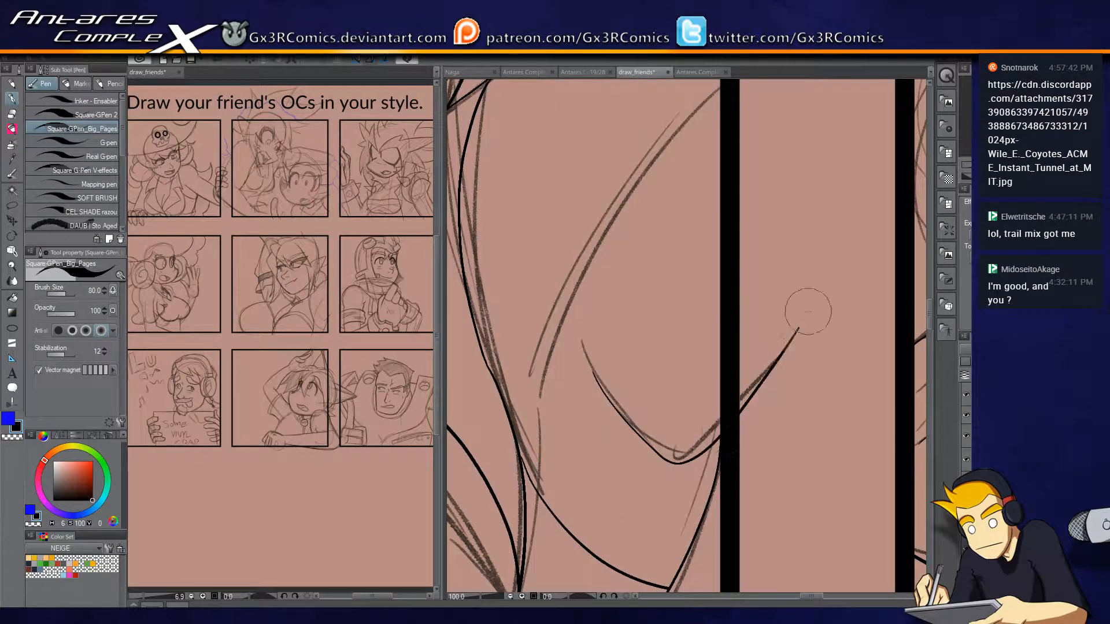
{"action": "key", "text": "ctrl+z"}
{"action": "left_click_drag", "start_coordinate": [582, 341], "coordinate": [669, 463]}
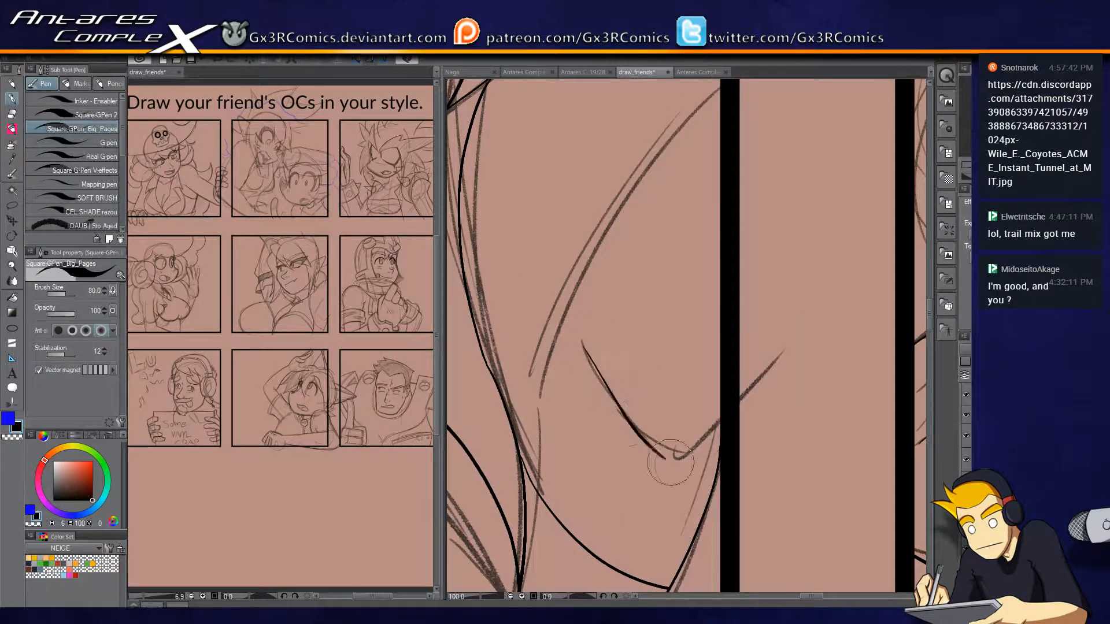
{"action": "key", "text": "ctrl+z"}
{"action": "mouse_move", "coordinate": [582, 341]}
{"action": "left_mouse_down"}
{"action": "mouse_move", "coordinate": [678, 462]}
{"action": "mouse_move", "coordinate": [670, 457]}
{"action": "mouse_move", "coordinate": [685, 428]}
{"action": "mouse_move", "coordinate": [703, 452]}
{"action": "mouse_move", "coordinate": [692, 467]}
{"action": "mouse_move", "coordinate": [781, 345]}
{"action": "left_mouse_up"}
{"action": "key", "text": "ctrl+z"}
{"action": "mouse_move", "coordinate": [684, 464]}
{"action": "left_mouse_down"}
{"action": "mouse_move", "coordinate": [698, 466]}
{"action": "mouse_move", "coordinate": [783, 342]}
{"action": "mouse_move", "coordinate": [729, 384]}
{"action": "left_mouse_up"}
{"action": "key", "text": "e"}
{"action": "key", "text": "p"}
{"action": "left_click_drag", "start_coordinate": [593, 332], "coordinate": [639, 503]}
Ink the long slanted curve between the body contour and the panel's side border.
{"action": "mouse_move", "coordinate": [590, 559]}
{"action": "left_mouse_down"}
{"action": "mouse_move", "coordinate": [709, 302]}
{"action": "mouse_move", "coordinate": [735, 278]}
{"action": "left_mouse_up"}
{"action": "left_click_drag", "start_coordinate": [622, 513], "coordinate": [639, 361]}
{"action": "left_click_drag", "start_coordinate": [633, 301], "coordinate": [621, 423]}
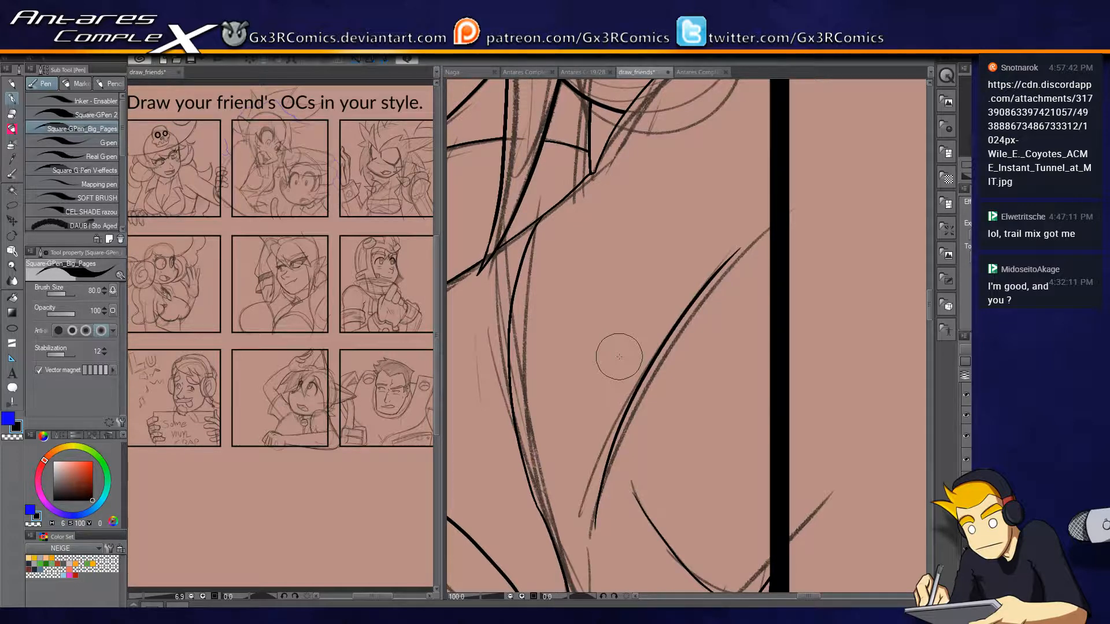
{"action": "left_click_drag", "start_coordinate": [629, 106], "coordinate": [807, 327]}
{"action": "left_click_drag", "start_coordinate": [640, 399], "coordinate": [725, 419]}
{"action": "scroll", "coordinate": [748, 421], "scroll_direction": "down", "scroll_amount": 1}
{"action": "scroll", "coordinate": [748, 420], "scroll_direction": "down", "scroll_amount": 1}
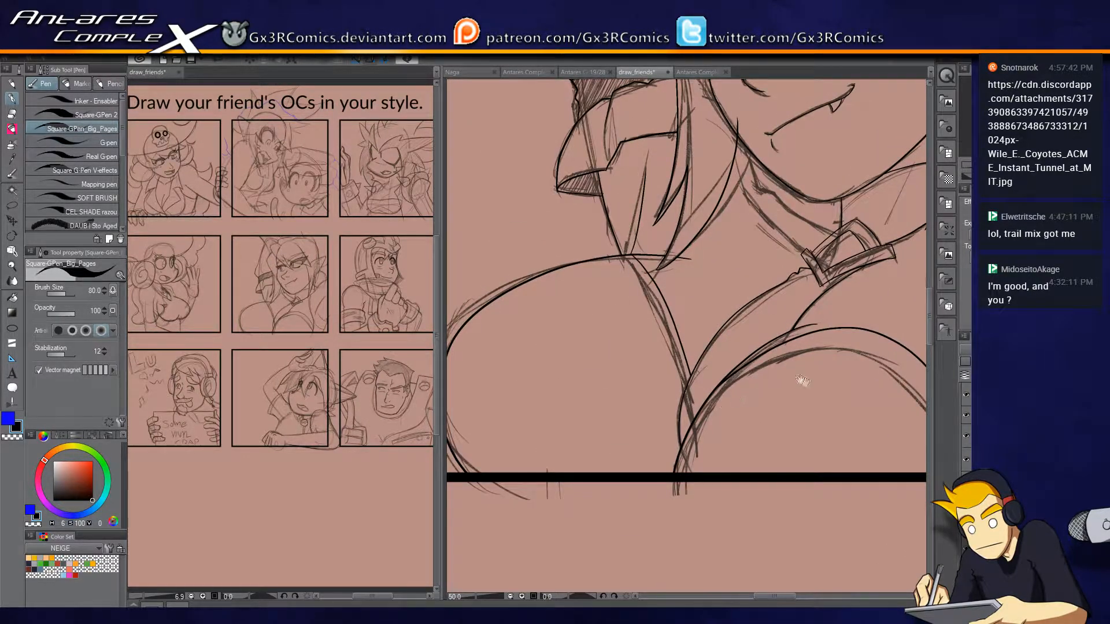
Redraw the neckline's lower edge from the chest curve up to the collar clasp, and erase the old line below it.
{"action": "left_click_drag", "start_coordinate": [797, 378], "coordinate": [723, 390]}
{"action": "scroll", "coordinate": [755, 347], "scroll_direction": "up", "scroll_amount": 2}
{"action": "key", "text": "space"}
{"action": "key", "text": "e"}
{"action": "mouse_move", "coordinate": [663, 369]}
{"action": "left_mouse_down"}
{"action": "mouse_move", "coordinate": [724, 349]}
{"action": "mouse_move", "coordinate": [827, 252]}
{"action": "left_mouse_up"}
{"action": "key", "text": "p"}
{"action": "left_click_drag", "start_coordinate": [742, 313], "coordinate": [798, 333]}
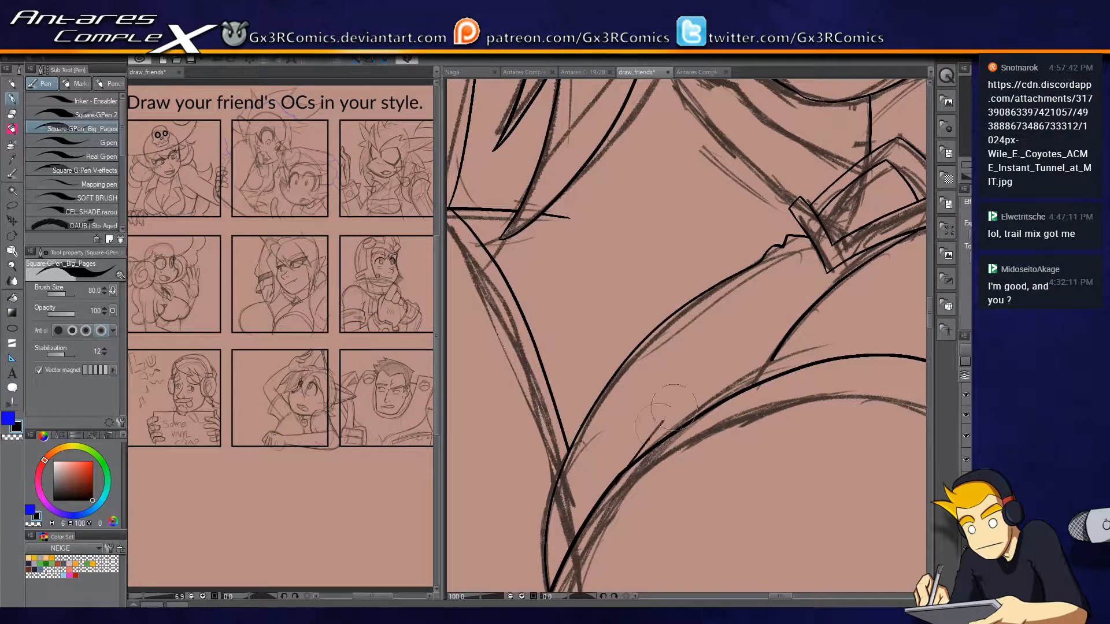
{"action": "left_click_drag", "start_coordinate": [659, 427], "coordinate": [890, 263]}
{"action": "key", "text": "ctrl+z"}
{"action": "mouse_move", "coordinate": [619, 474]}
{"action": "left_mouse_down"}
{"action": "mouse_move", "coordinate": [758, 324]}
{"action": "mouse_move", "coordinate": [890, 263]}
{"action": "left_mouse_up"}
{"action": "key", "text": "ctrl+z"}
{"action": "mouse_move", "coordinate": [613, 480]}
{"action": "left_mouse_down"}
{"action": "mouse_move", "coordinate": [727, 353]}
{"action": "mouse_move", "coordinate": [899, 263]}
{"action": "left_mouse_up"}
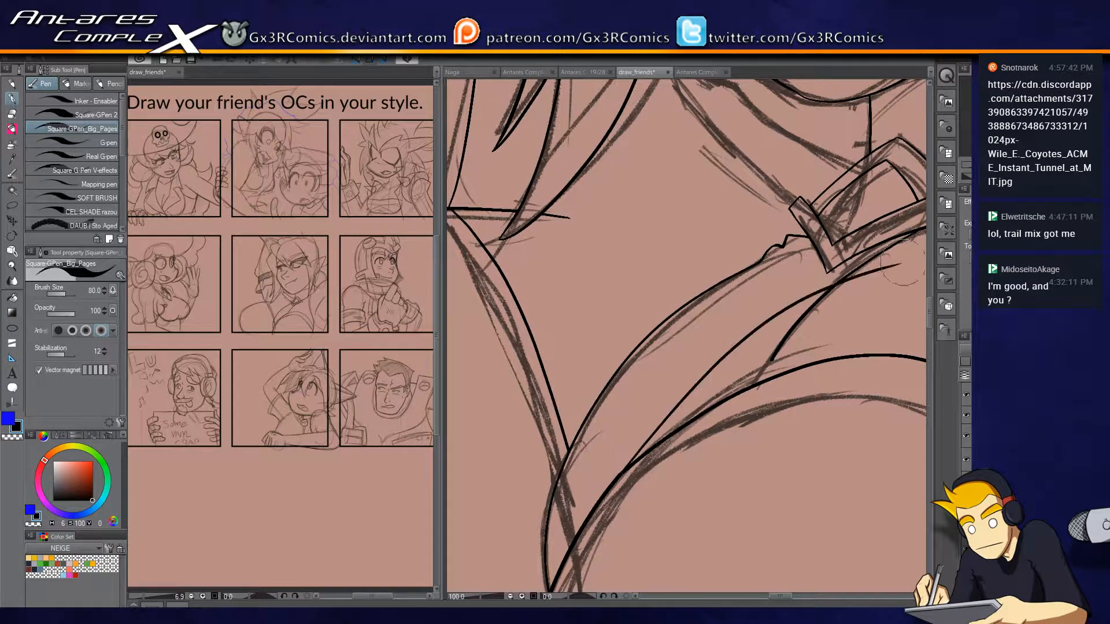
{"action": "key", "text": "ctrl+z"}
{"action": "mouse_move", "coordinate": [618, 475]}
{"action": "left_mouse_down"}
{"action": "mouse_move", "coordinate": [748, 337]}
{"action": "mouse_move", "coordinate": [901, 266]}
{"action": "left_mouse_up"}
{"action": "key", "text": "e"}
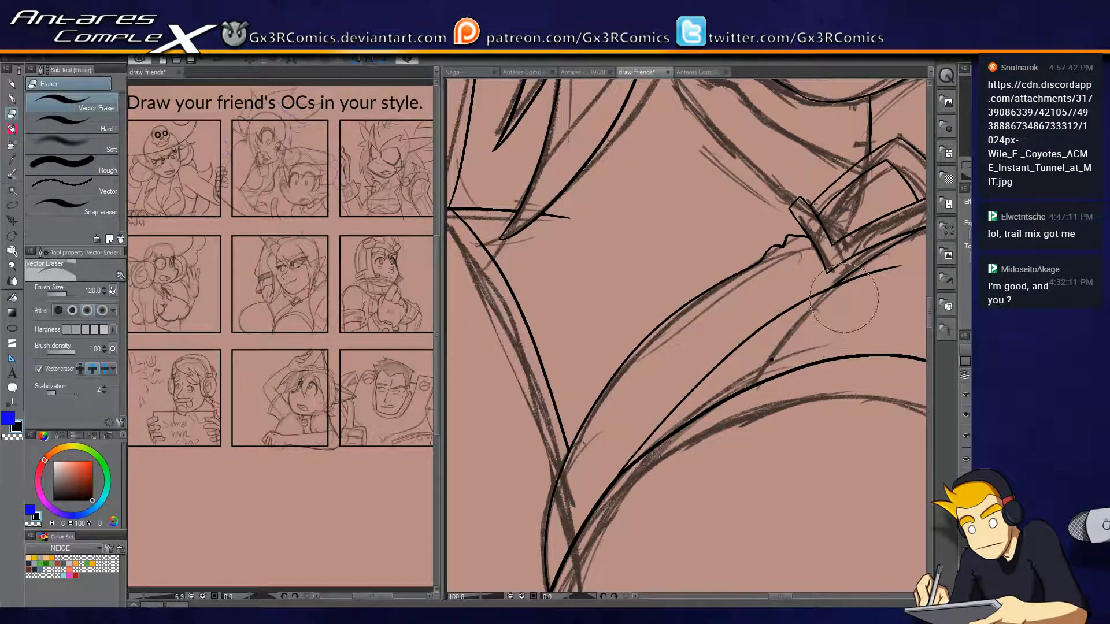
{"action": "key", "text": "p"}
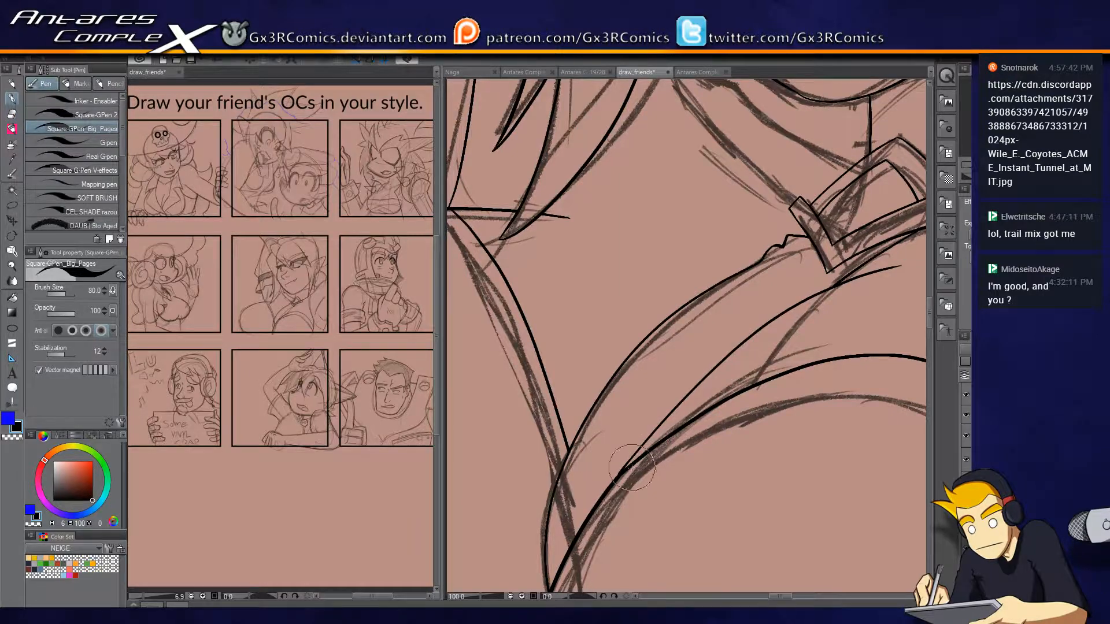
Ink the collar's outer front edge from the clasp up toward the jaw.
{"action": "mouse_move", "coordinate": [760, 224]}
{"action": "left_mouse_down"}
{"action": "mouse_move", "coordinate": [521, 370]}
{"action": "mouse_move", "coordinate": [607, 433]}
{"action": "mouse_move", "coordinate": [537, 283]}
{"action": "left_mouse_up"}
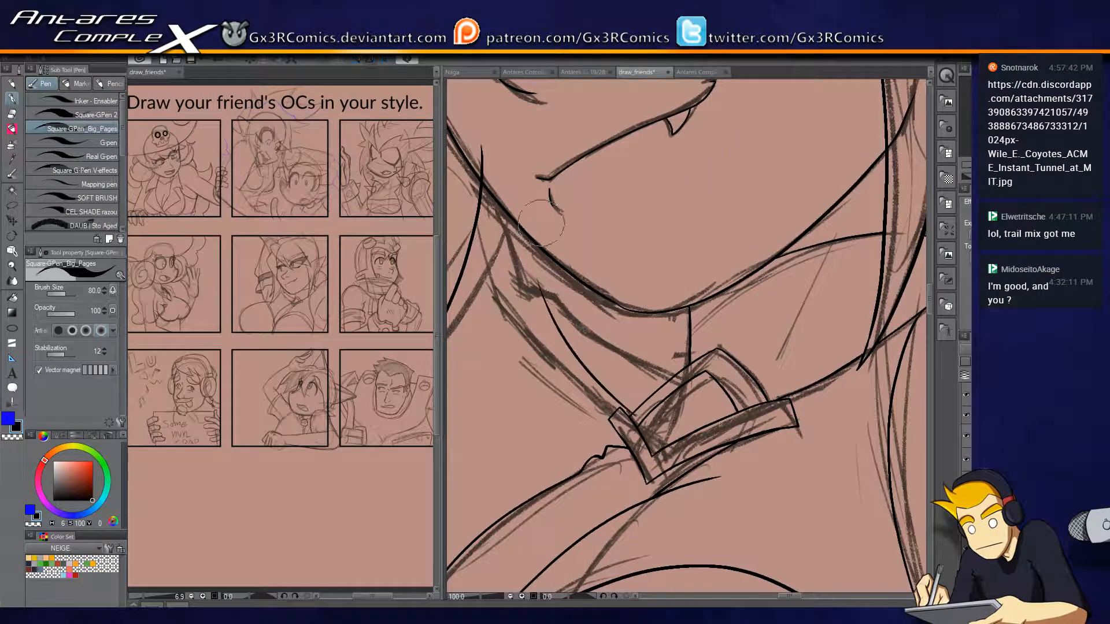
{"action": "key", "text": "ctrl+z"}
{"action": "left_click_drag", "start_coordinate": [638, 416], "coordinate": [546, 289]}
{"action": "mouse_move", "coordinate": [610, 332]}
{"action": "left_mouse_down"}
{"action": "mouse_move", "coordinate": [733, 370]}
{"action": "mouse_move", "coordinate": [765, 244]}
{"action": "mouse_move", "coordinate": [758, 411]}
{"action": "mouse_move", "coordinate": [743, 389]}
{"action": "left_mouse_up"}
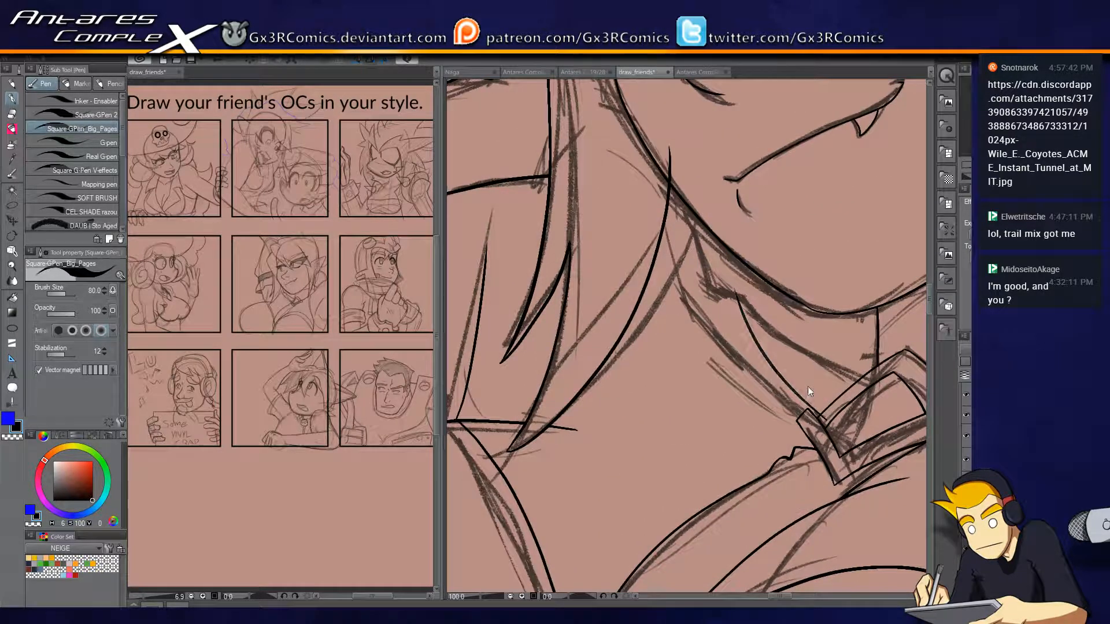
{"action": "mouse_move", "coordinate": [813, 427]}
{"action": "left_mouse_down"}
{"action": "mouse_move", "coordinate": [726, 268]}
{"action": "mouse_move", "coordinate": [698, 274]}
{"action": "left_mouse_up"}
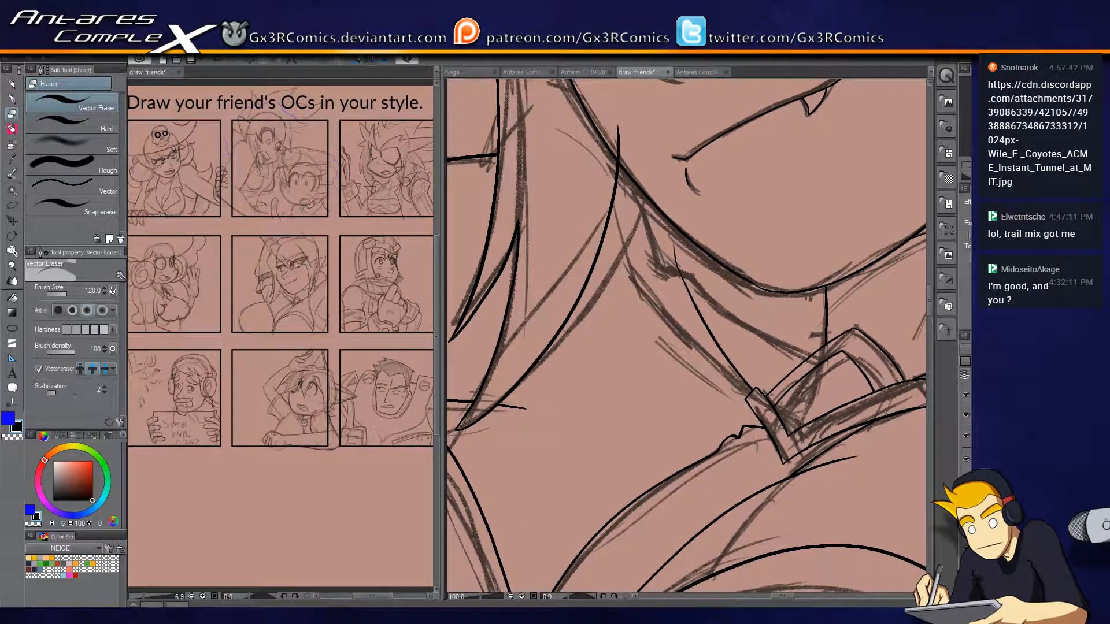
Ink the collar's inner front edge from the clasp up to the jawline, trimming the part that crosses the face.
{"action": "left_click_drag", "start_coordinate": [822, 361], "coordinate": [731, 273]}
{"action": "key", "text": "ctrl+z"}
{"action": "left_click_drag", "start_coordinate": [819, 360], "coordinate": [701, 267]}
{"action": "key", "text": "ctrl+z"}
{"action": "mouse_move", "coordinate": [818, 360]}
{"action": "left_mouse_down"}
{"action": "mouse_move", "coordinate": [700, 266]}
{"action": "mouse_move", "coordinate": [669, 188]}
{"action": "left_mouse_up"}
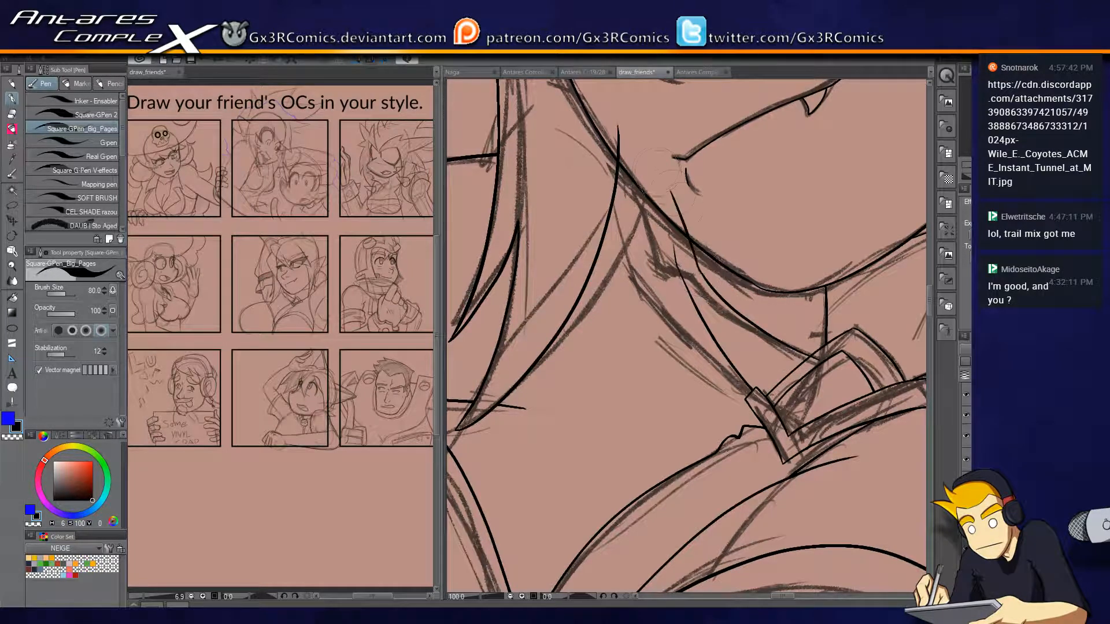
{"action": "key", "text": "ctrl+z"}
{"action": "key", "text": "e"}
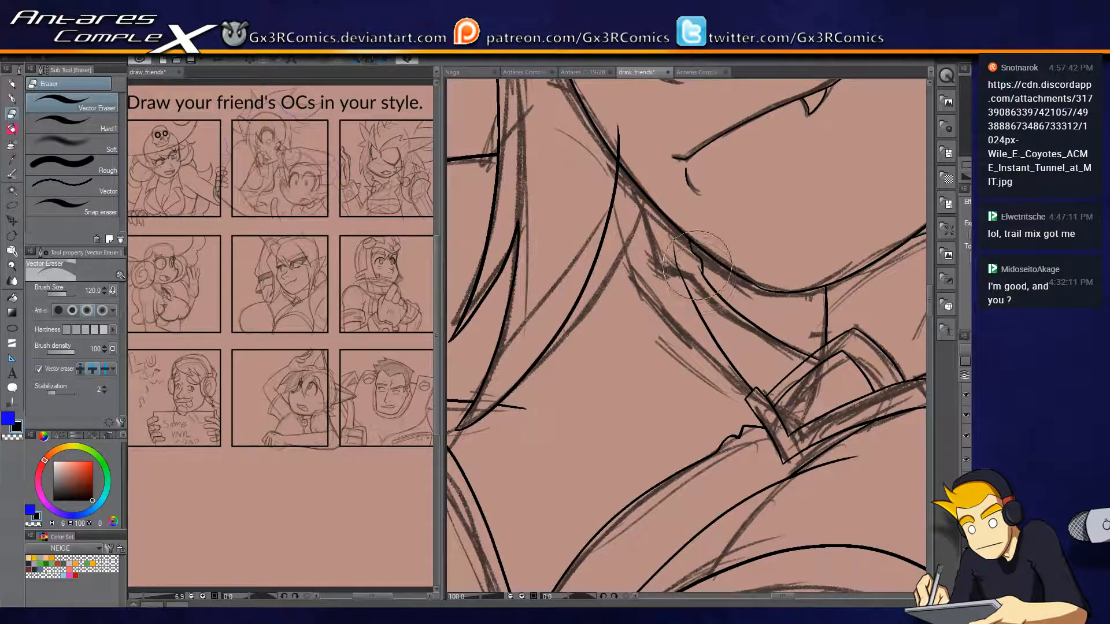
{"action": "key", "text": "p"}
Erase the end of the hair lock line that crosses the jawline into the face.
{"action": "scroll", "coordinate": [691, 358], "scroll_direction": "up", "scroll_amount": 3}
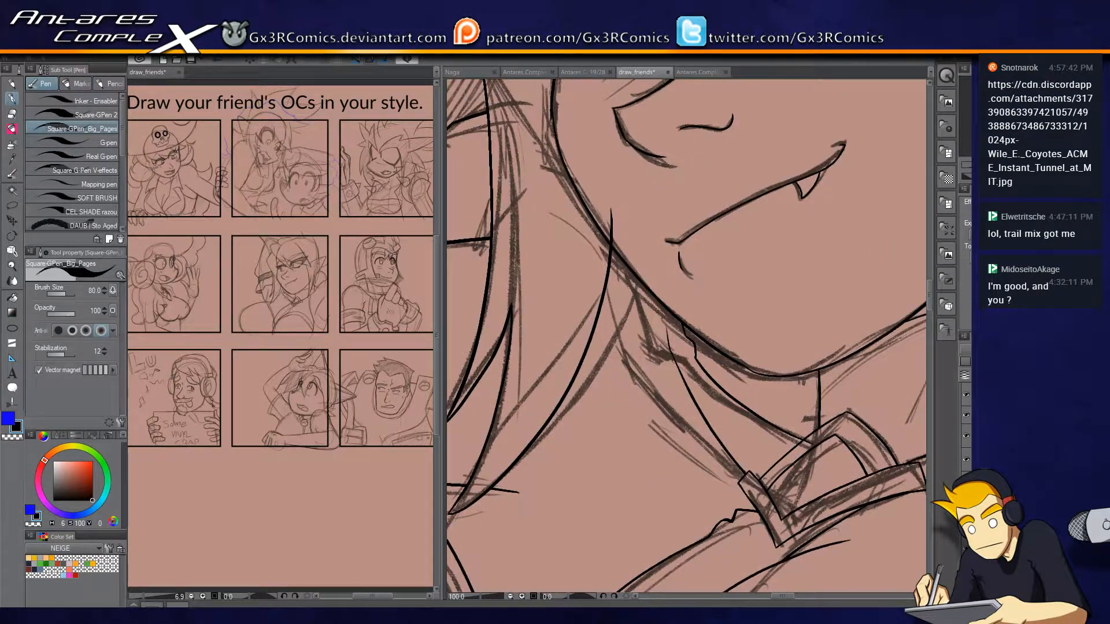
{"action": "key", "text": "e"}
{"action": "key", "text": "p"}
{"action": "left_click_drag", "start_coordinate": [789, 448], "coordinate": [679, 394]}
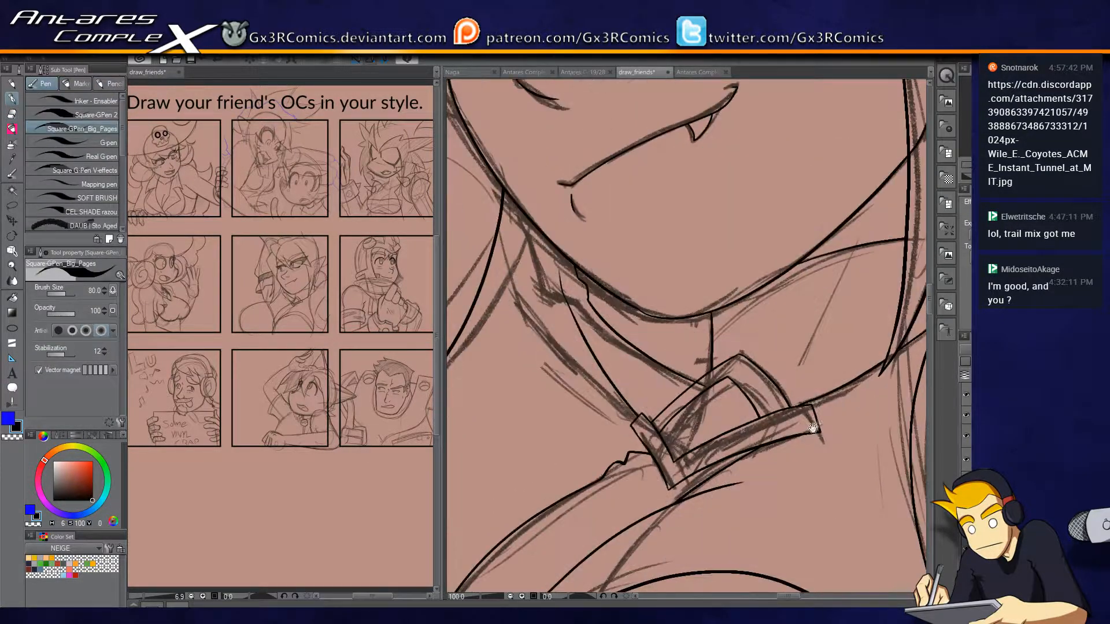
{"action": "left_click_drag", "start_coordinate": [817, 421], "coordinate": [753, 405]}
{"action": "key", "text": "e"}
{"action": "key", "text": "p"}
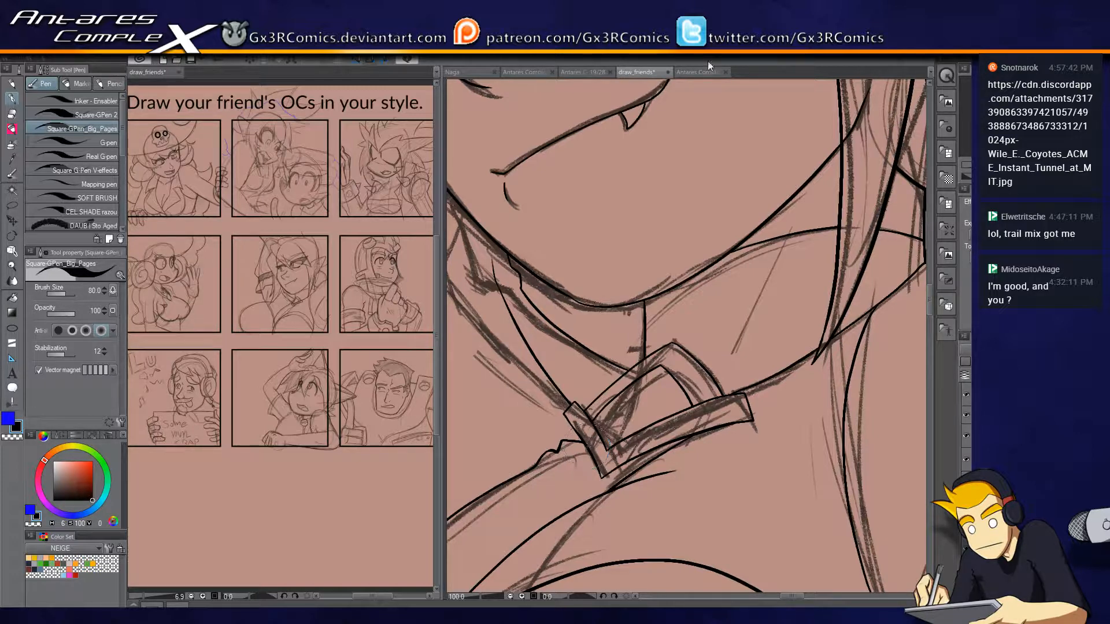
Ink the short curve behind the pointed ear, running from the ear's rear edge out to the panel border.
{"action": "left_click_drag", "start_coordinate": [662, 236], "coordinate": [584, 389]}
{"action": "mouse_move", "coordinate": [828, 370]}
{"action": "left_mouse_down"}
{"action": "mouse_move", "coordinate": [671, 438]}
{"action": "mouse_move", "coordinate": [648, 384]}
{"action": "mouse_move", "coordinate": [681, 295]}
{"action": "mouse_move", "coordinate": [728, 314]}
{"action": "mouse_move", "coordinate": [698, 366]}
{"action": "mouse_move", "coordinate": [773, 316]}
{"action": "left_mouse_up"}
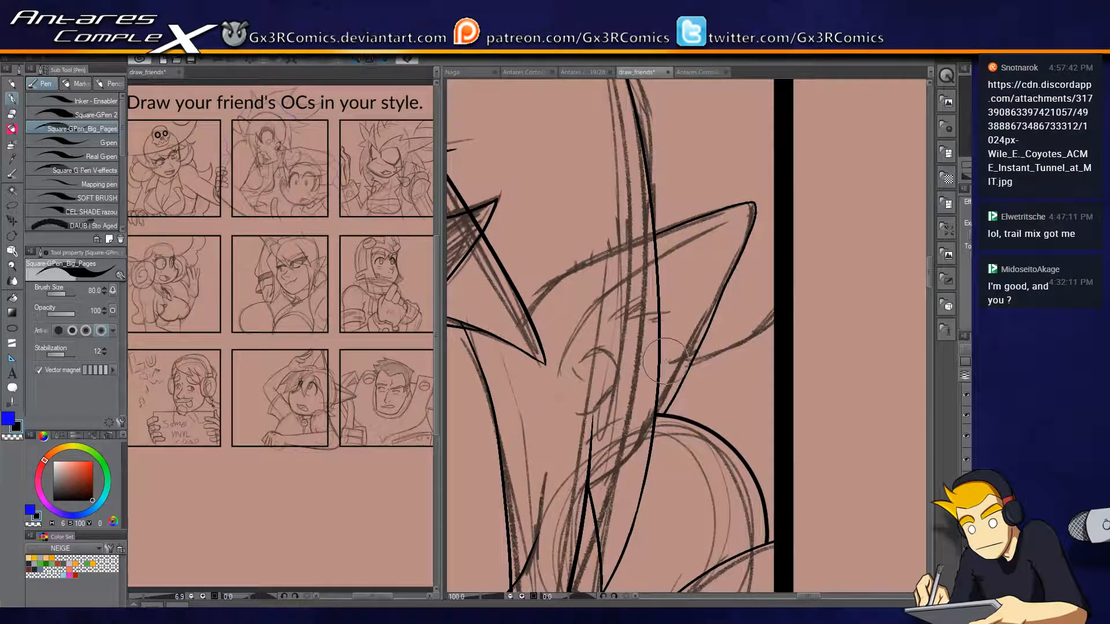
{"action": "key", "text": "e"}
{"action": "key", "text": "p"}
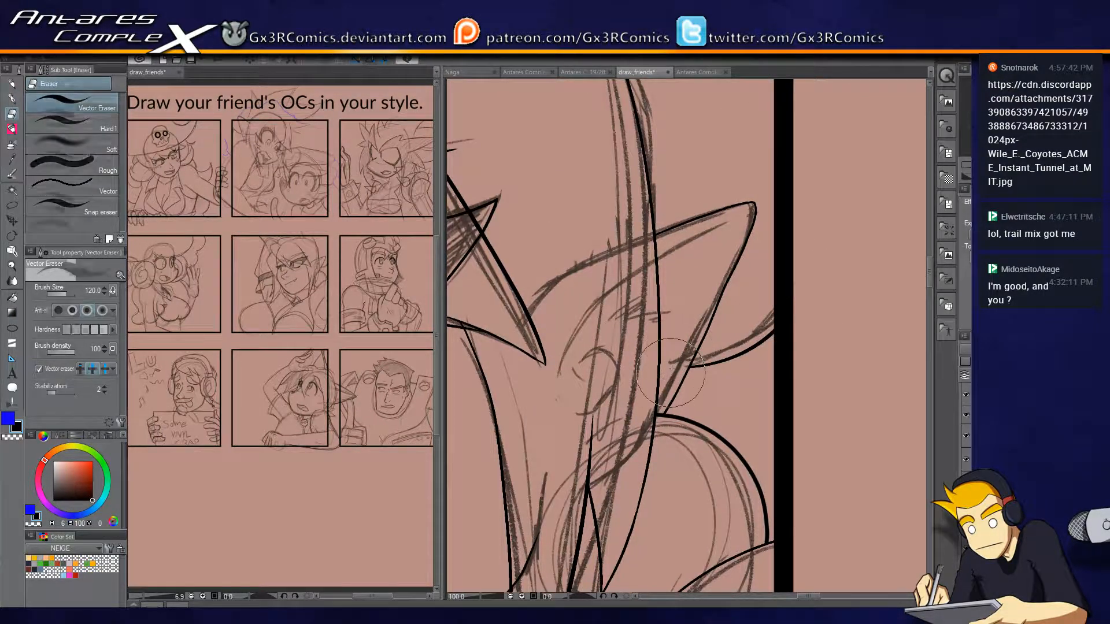
{"action": "left_click_drag", "start_coordinate": [618, 234], "coordinate": [717, 451]}
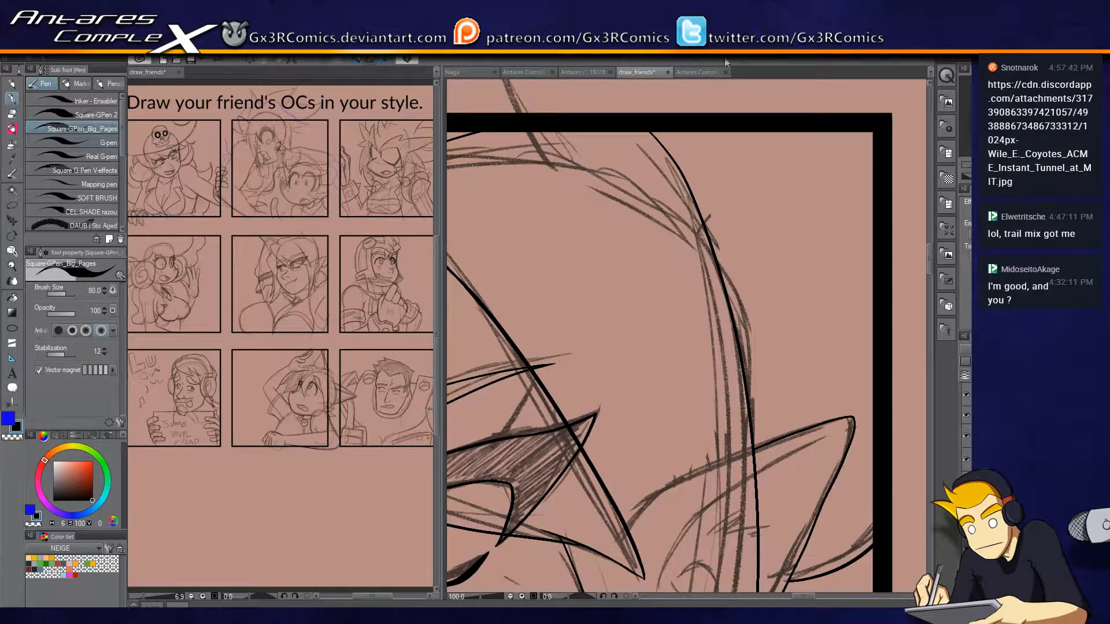
Check the line ends with the panel borders hidden, and draw straight lines along the centre panel's upper border across the hair.
{"action": "left_click_drag", "start_coordinate": [570, 241], "coordinate": [652, 347]}
{"action": "scroll", "coordinate": [690, 355], "scroll_direction": "down", "scroll_amount": 2}
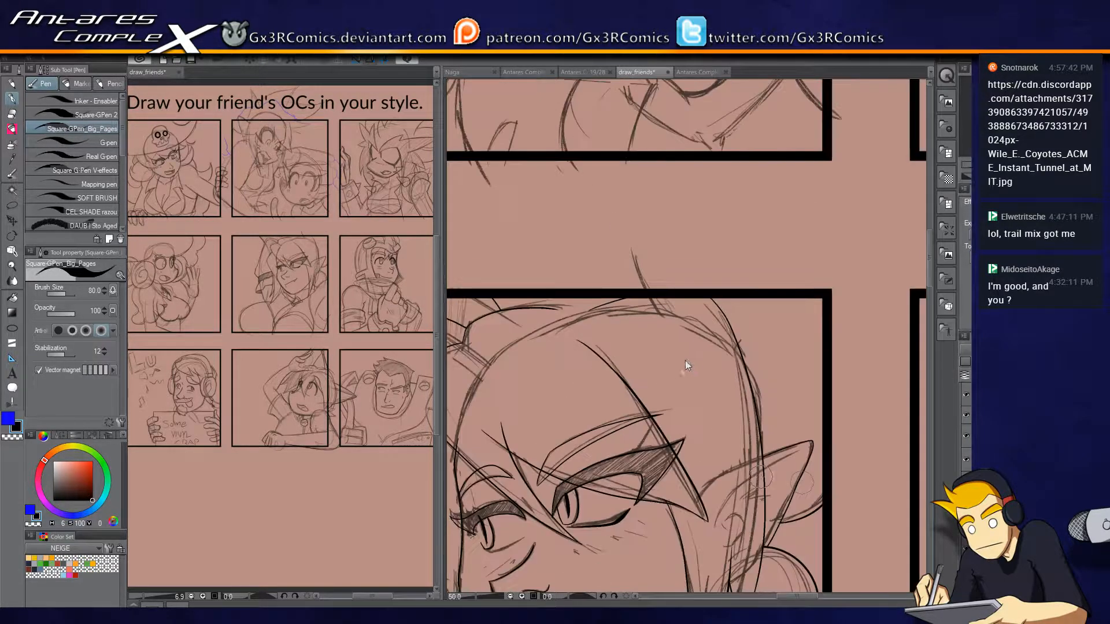
{"action": "left_click", "coordinate": [965, 416]}
{"action": "left_click_drag", "start_coordinate": [706, 400], "coordinate": [829, 328]}
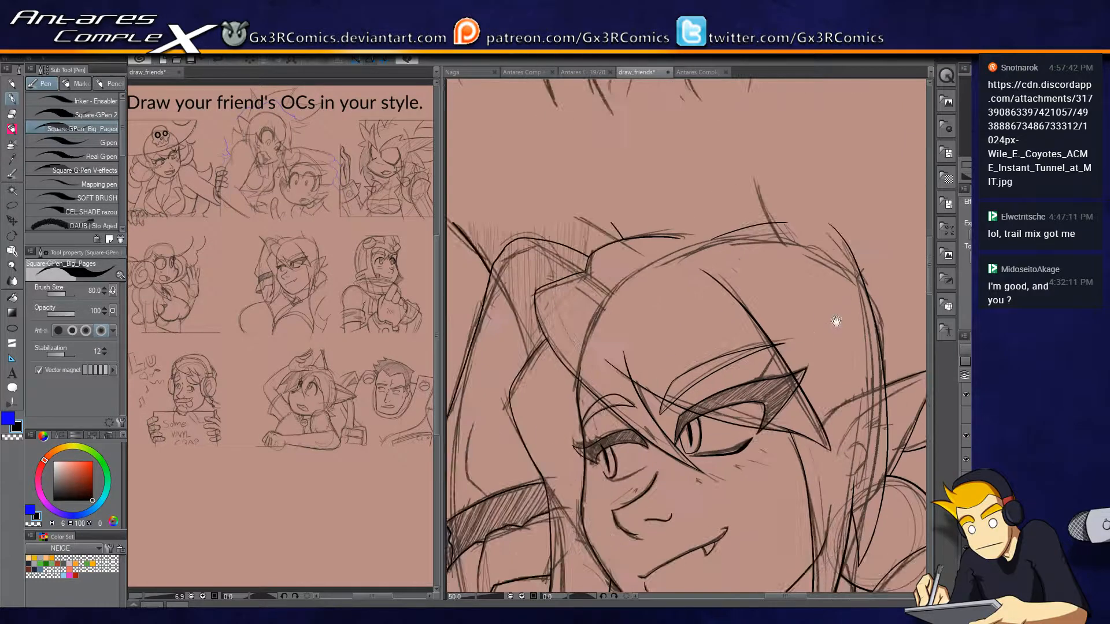
{"action": "left_click", "coordinate": [966, 415]}
{"action": "key", "text": "u"}
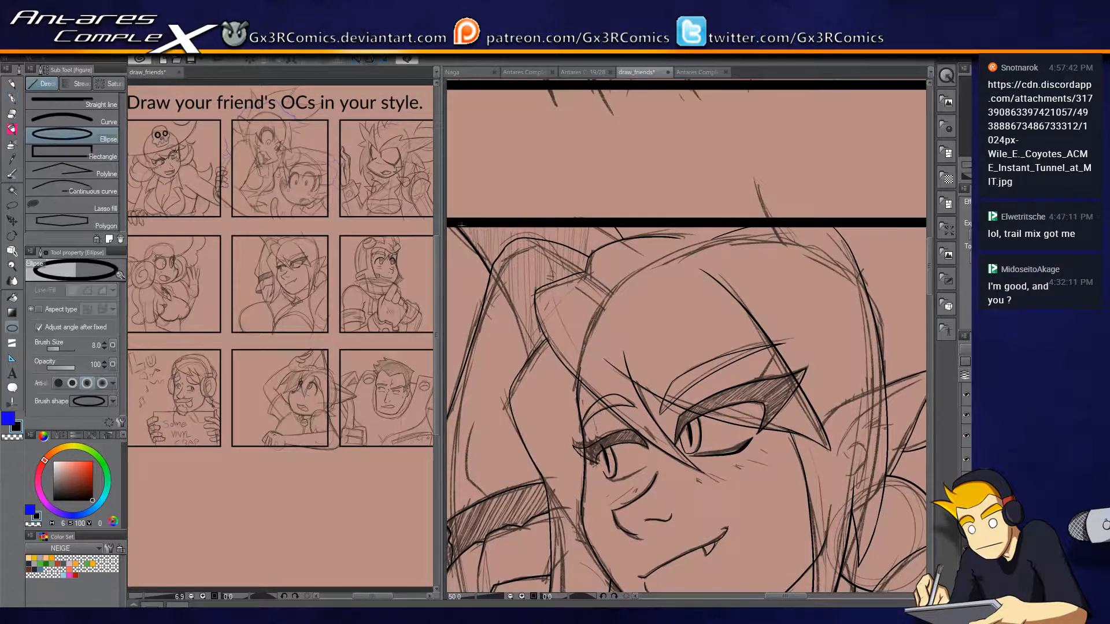
{"action": "left_click", "coordinate": [103, 102]}
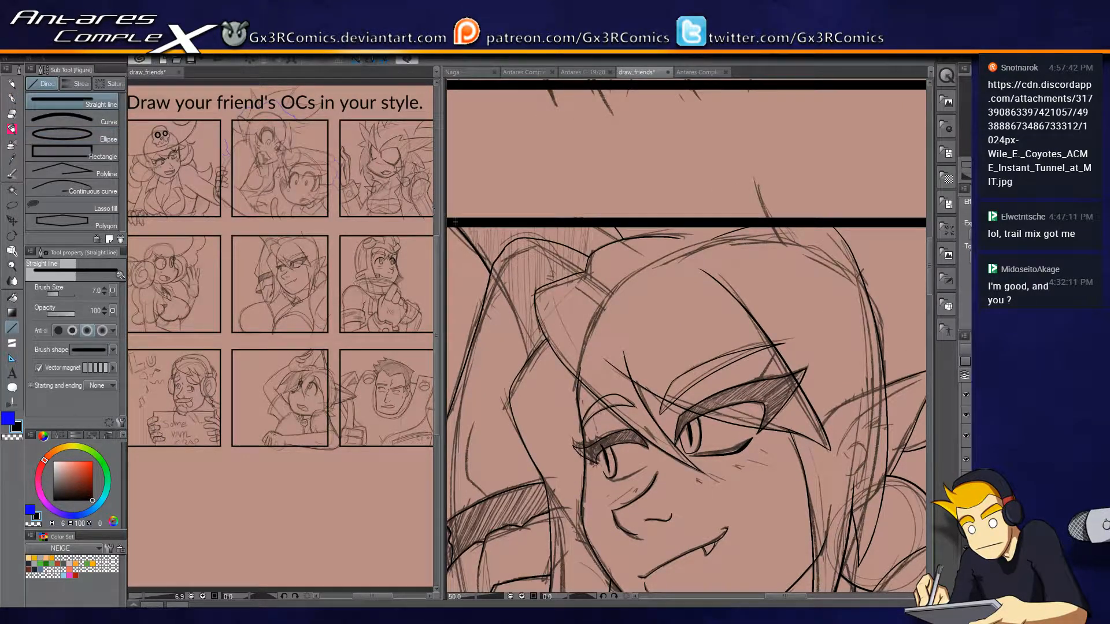
{"action": "left_click_drag", "start_coordinate": [457, 221], "coordinate": [495, 227]}
{"action": "mouse_move", "coordinate": [619, 222]}
{"action": "left_mouse_down"}
{"action": "mouse_move", "coordinate": [925, 224]}
{"action": "mouse_move", "coordinate": [888, 231]}
{"action": "mouse_move", "coordinate": [864, 257]}
{"action": "left_mouse_up"}
{"action": "key", "text": "e"}
Close the line art along the centre panel's right border with a straight line, and save the file.
{"action": "left_click_drag", "start_coordinate": [807, 317], "coordinate": [772, 255]}
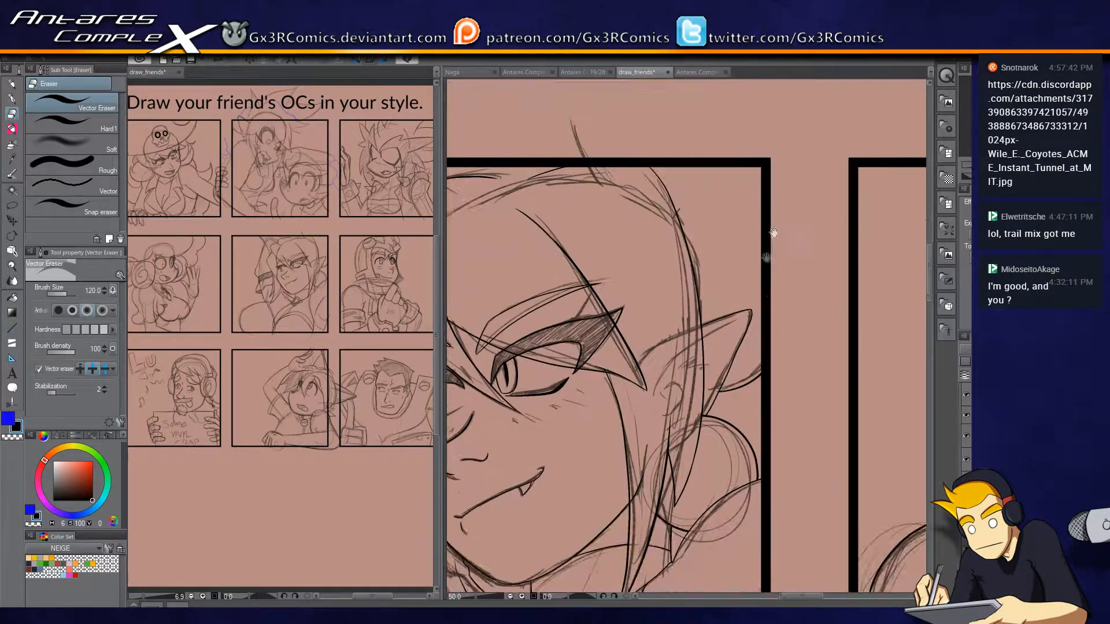
{"action": "left_click", "coordinate": [966, 415]}
{"action": "left_click", "coordinate": [966, 415]}
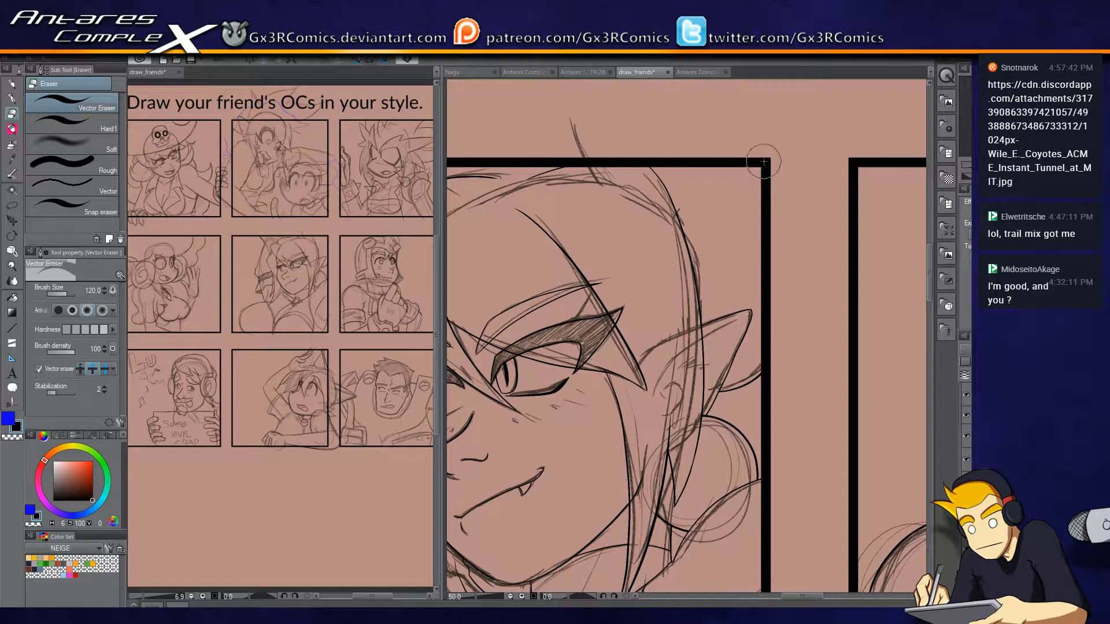
{"action": "key", "text": "u"}
{"action": "scroll", "coordinate": [687, 335], "scroll_direction": "down", "scroll_amount": 4}
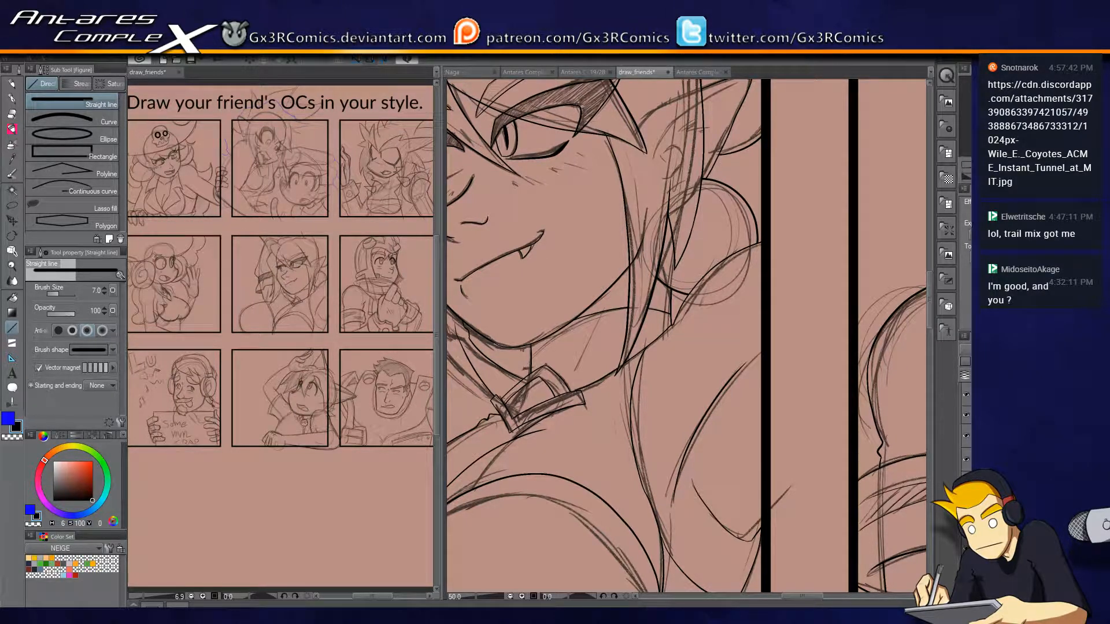
{"action": "key", "text": "ctrl+s"}
Ink the short blush marks on both cheeks below the character's eyes.
{"action": "scroll", "coordinate": [575, 186], "scroll_direction": "up", "scroll_amount": 4}
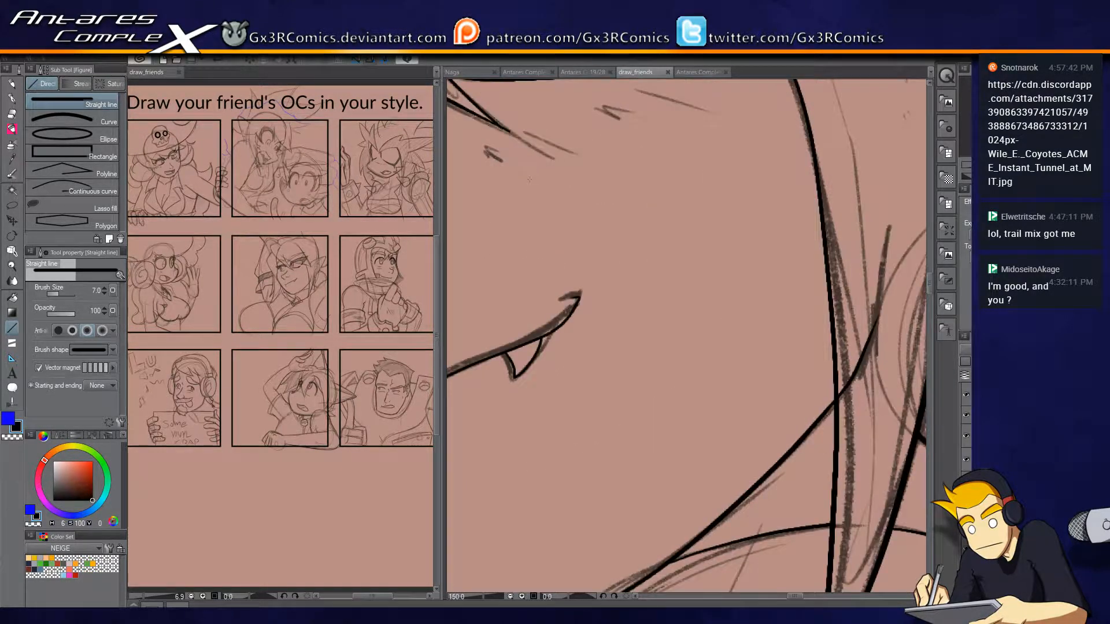
{"action": "key", "text": "p"}
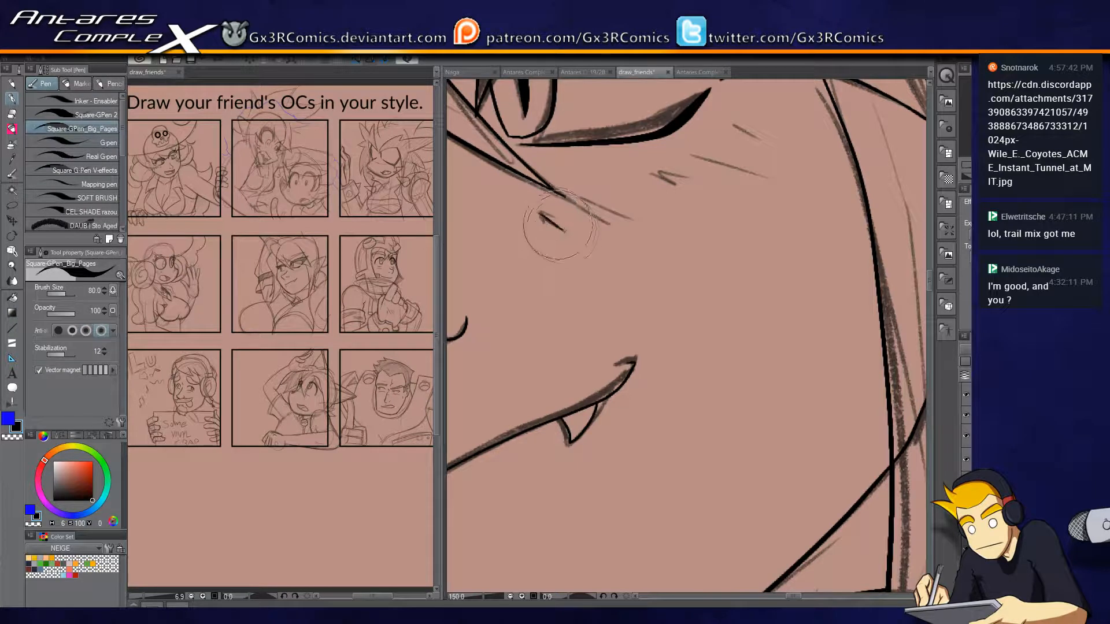
{"action": "mouse_move", "coordinate": [550, 218]}
{"action": "left_mouse_down"}
{"action": "mouse_move", "coordinate": [680, 215]}
{"action": "mouse_move", "coordinate": [642, 180]}
{"action": "mouse_move", "coordinate": [691, 186]}
{"action": "mouse_move", "coordinate": [700, 170]}
{"action": "mouse_move", "coordinate": [744, 169]}
{"action": "left_mouse_up"}
{"action": "left_click_drag", "start_coordinate": [728, 124], "coordinate": [754, 138]}
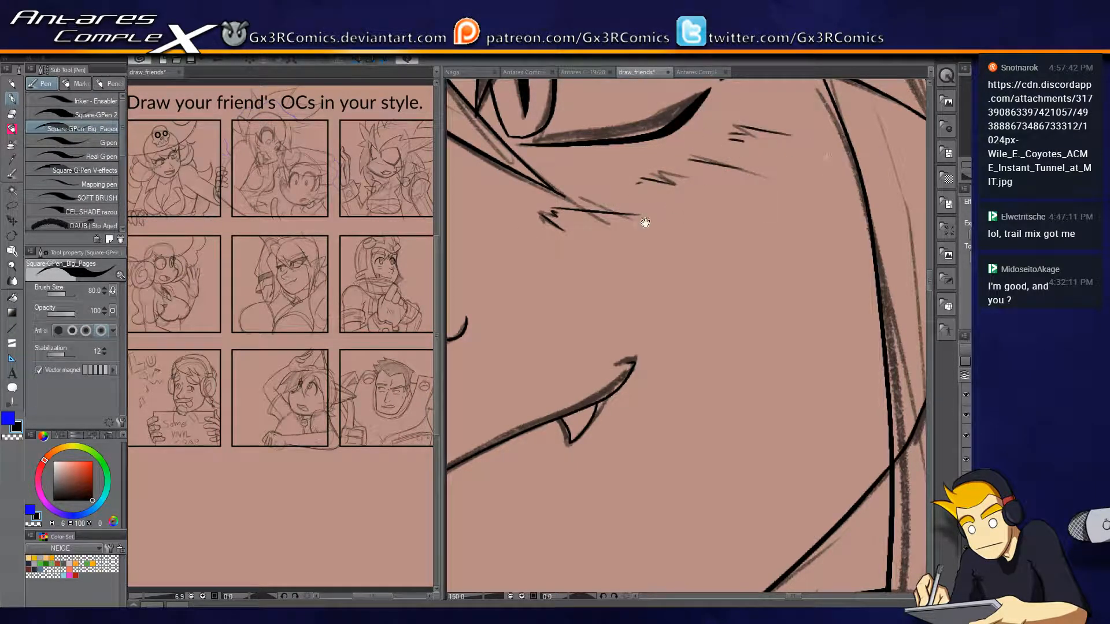
{"action": "left_click_drag", "start_coordinate": [499, 235], "coordinate": [739, 238]}
{"action": "mouse_move", "coordinate": [610, 255]}
{"action": "left_mouse_down"}
{"action": "mouse_move", "coordinate": [552, 286]}
{"action": "mouse_move", "coordinate": [584, 245]}
{"action": "mouse_move", "coordinate": [518, 302]}
{"action": "left_mouse_up"}
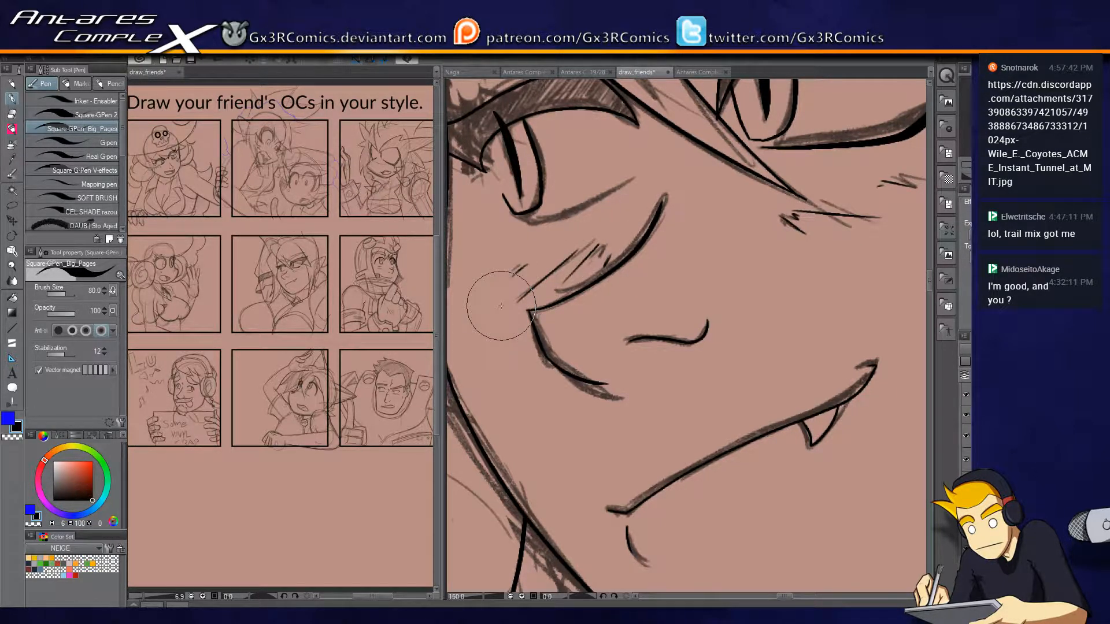
Close the line art along the centre panel's bottom border with a straight line, checking the edges with the panel borders hidden.
{"action": "scroll", "coordinate": [501, 306], "scroll_direction": "down", "scroll_amount": 3}
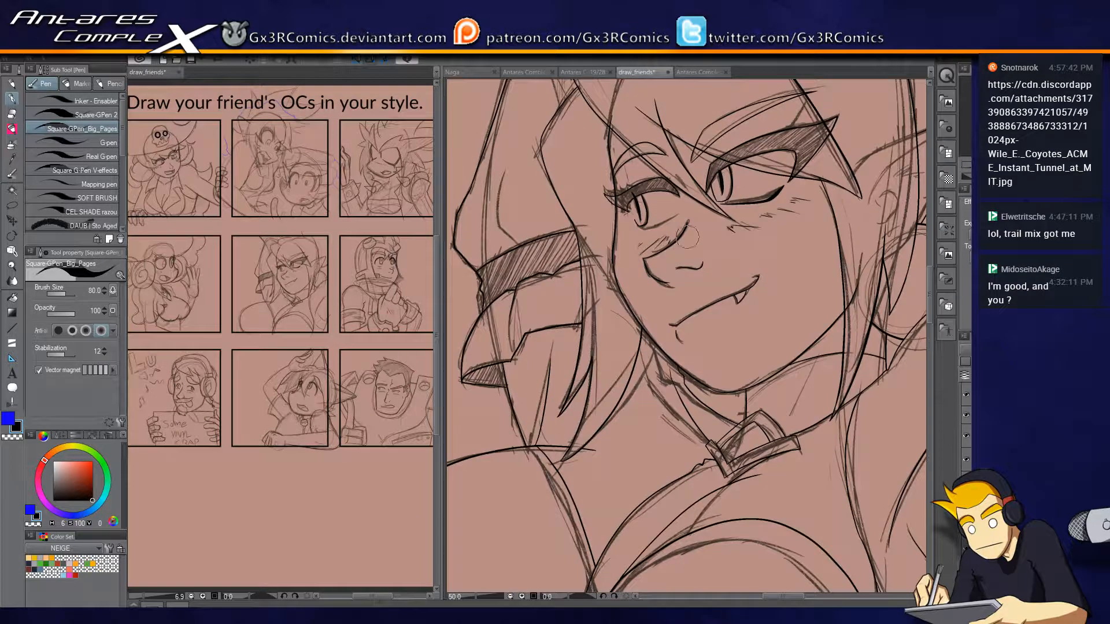
{"action": "scroll", "coordinate": [823, 343], "scroll_direction": "down", "scroll_amount": 2}
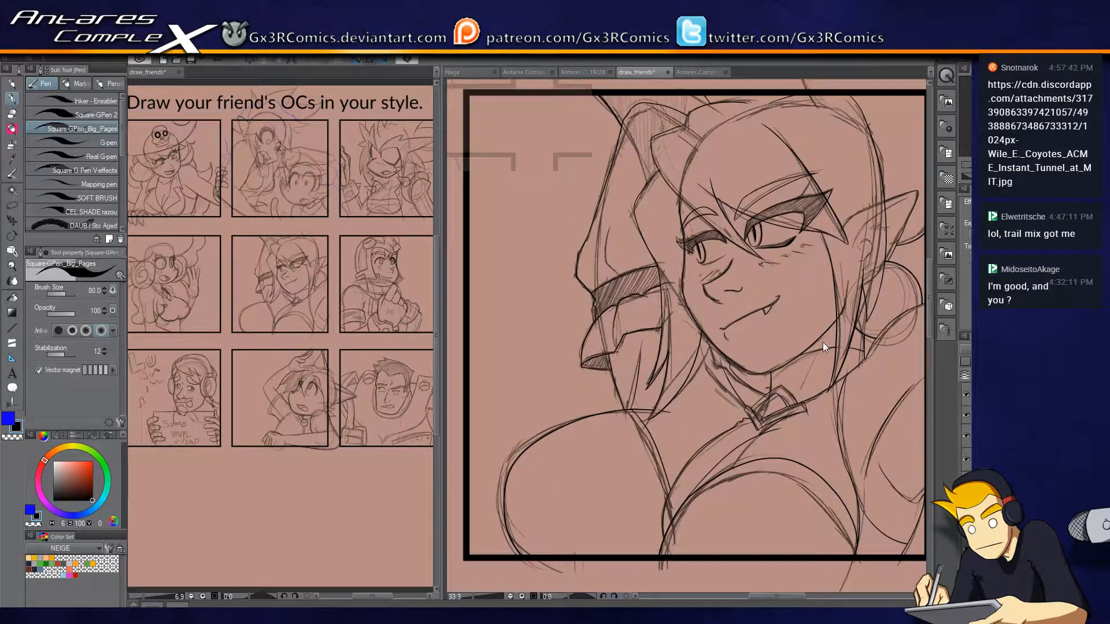
{"action": "left_click_drag", "start_coordinate": [903, 312], "coordinate": [858, 252]}
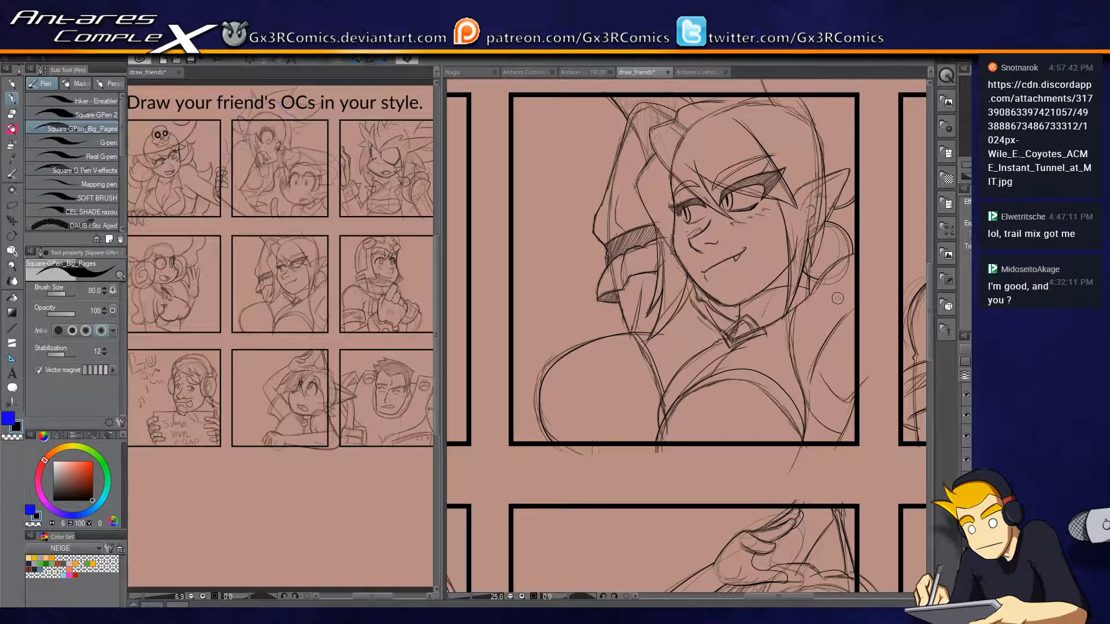
{"action": "left_click", "coordinate": [965, 415]}
{"action": "left_click", "coordinate": [965, 414]}
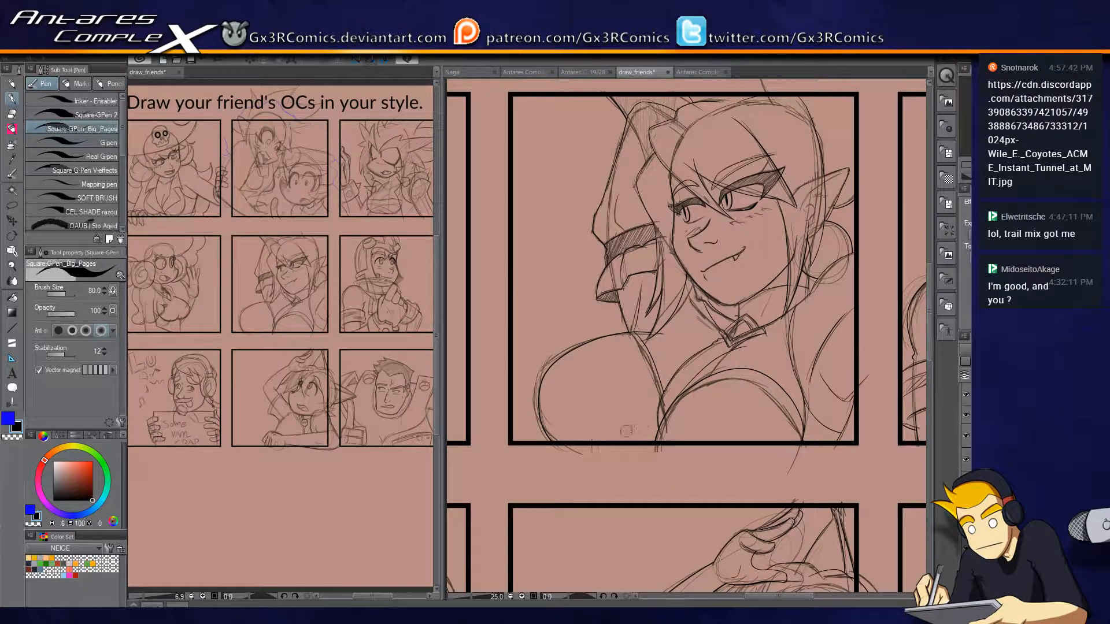
{"action": "key", "text": "u"}
{"action": "scroll", "coordinate": [562, 448], "scroll_direction": "down", "scroll_amount": 1}
{"action": "scroll", "coordinate": [545, 445], "scroll_direction": "up", "scroll_amount": 2}
{"action": "left_click_drag", "start_coordinate": [630, 454], "coordinate": [396, 428]}
{"action": "mouse_move", "coordinate": [930, 423]}
{"action": "left_mouse_down"}
{"action": "mouse_move", "coordinate": [858, 423]}
{"action": "mouse_move", "coordinate": [856, 462]}
{"action": "left_mouse_up"}
{"action": "key", "text": "e"}
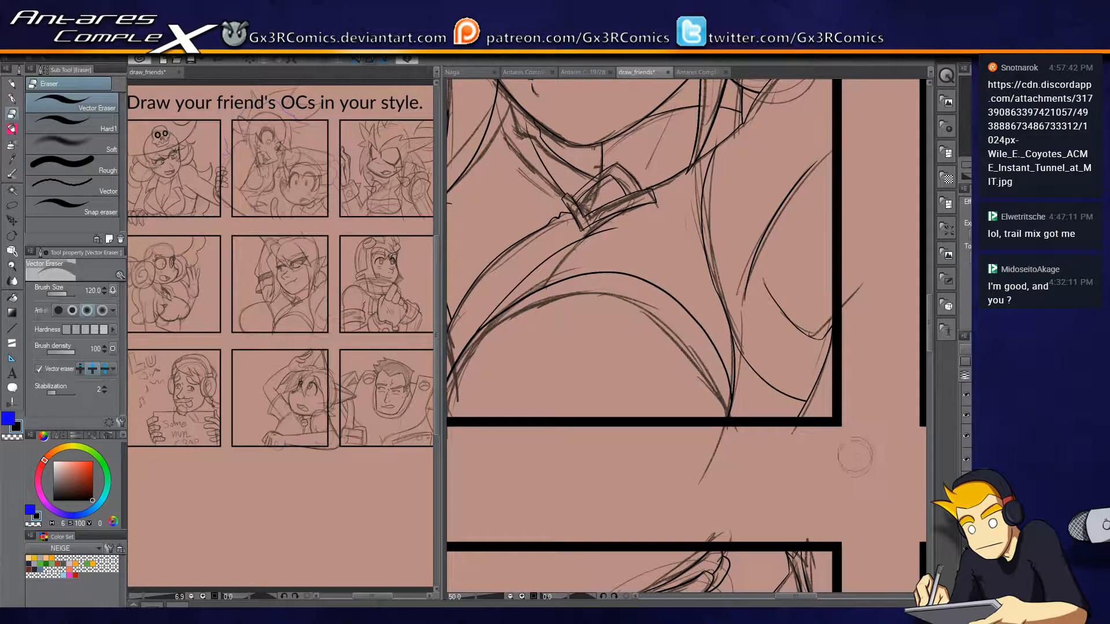
{"action": "left_click_drag", "start_coordinate": [827, 316], "coordinate": [774, 466]}
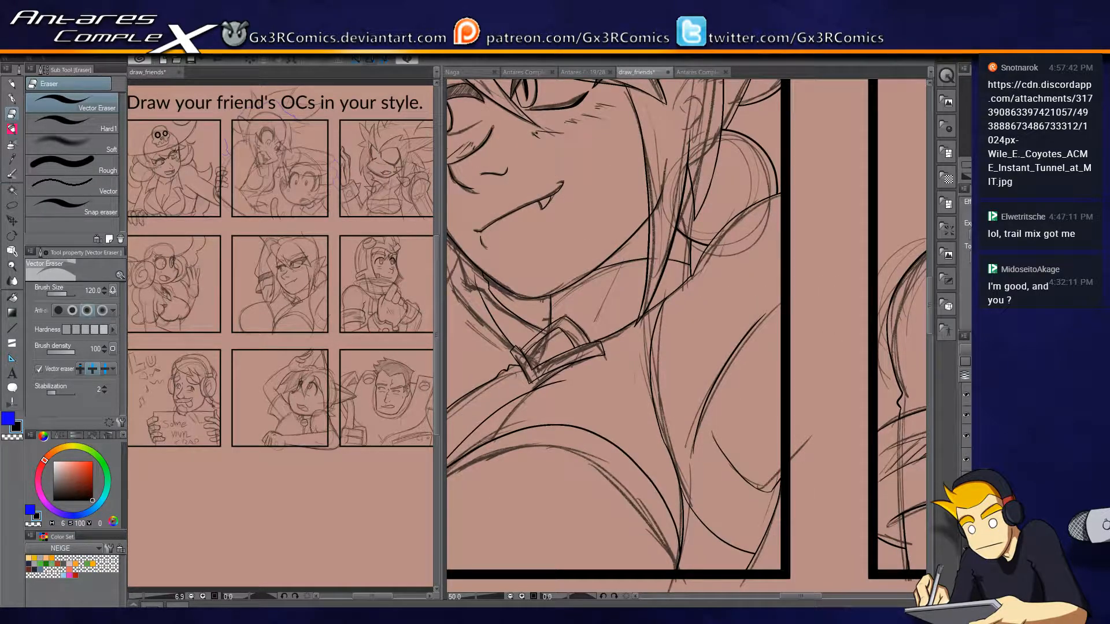
{"action": "left_click", "coordinate": [966, 416]}
{"action": "left_click", "coordinate": [967, 418]}
Ink the outer hair outline at the back of the head in the bottom-middle panel, from the panel border down to the ear.
{"action": "scroll", "coordinate": [749, 531], "scroll_direction": "down", "scroll_amount": 3}
{"action": "left_click_drag", "start_coordinate": [631, 328], "coordinate": [755, 242]}
{"action": "left_click_drag", "start_coordinate": [798, 419], "coordinate": [711, 457]}
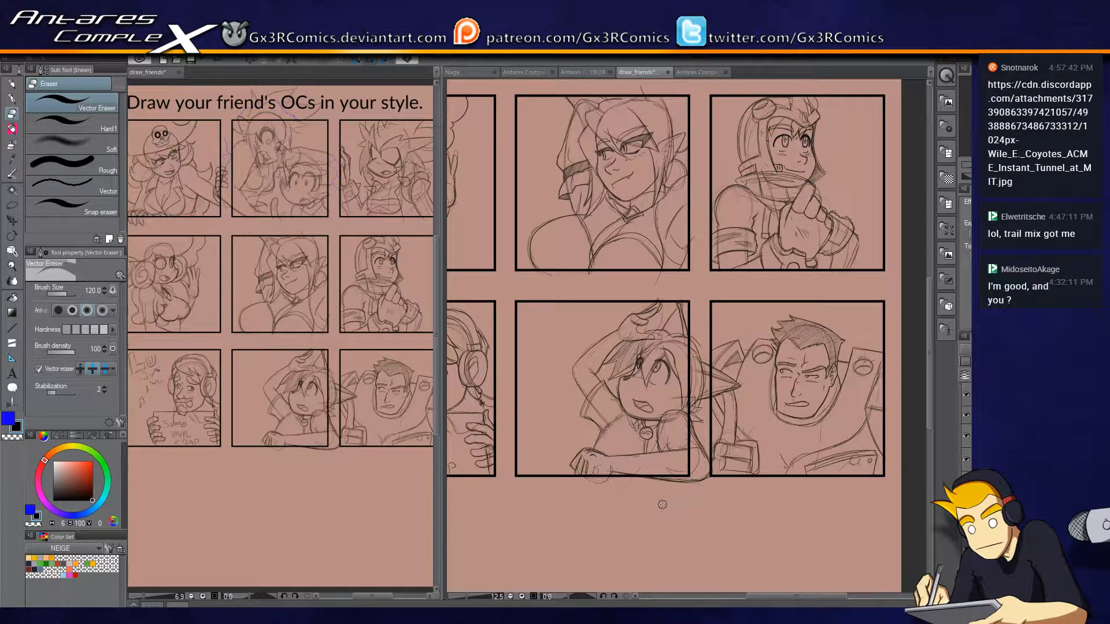
{"action": "scroll", "coordinate": [663, 506], "scroll_direction": "up", "scroll_amount": 3}
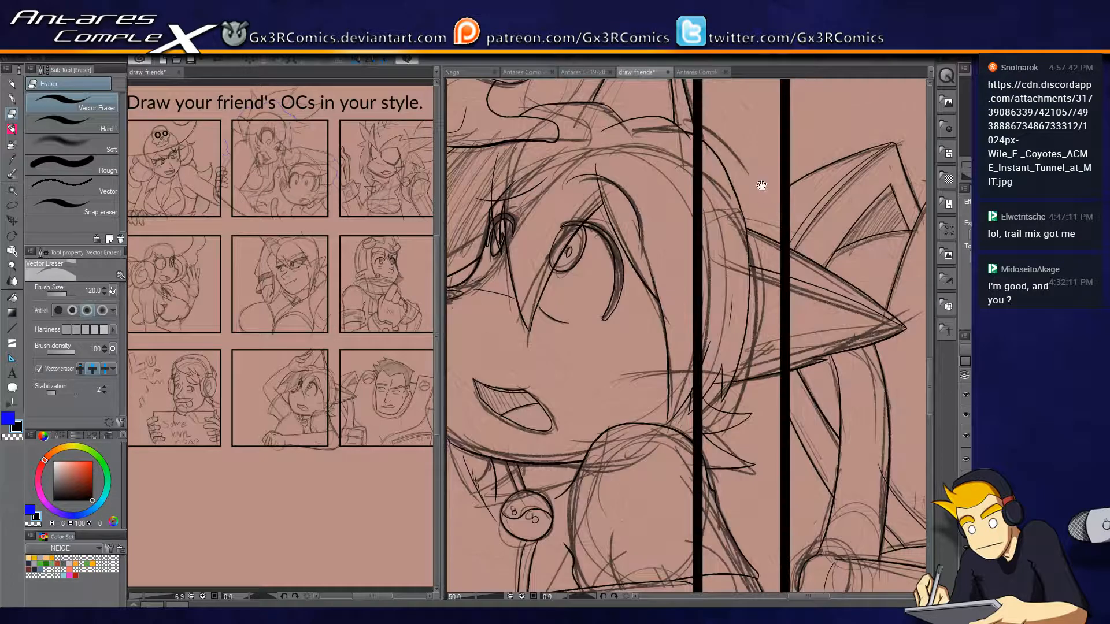
{"action": "left_click_drag", "start_coordinate": [730, 185], "coordinate": [707, 248]}
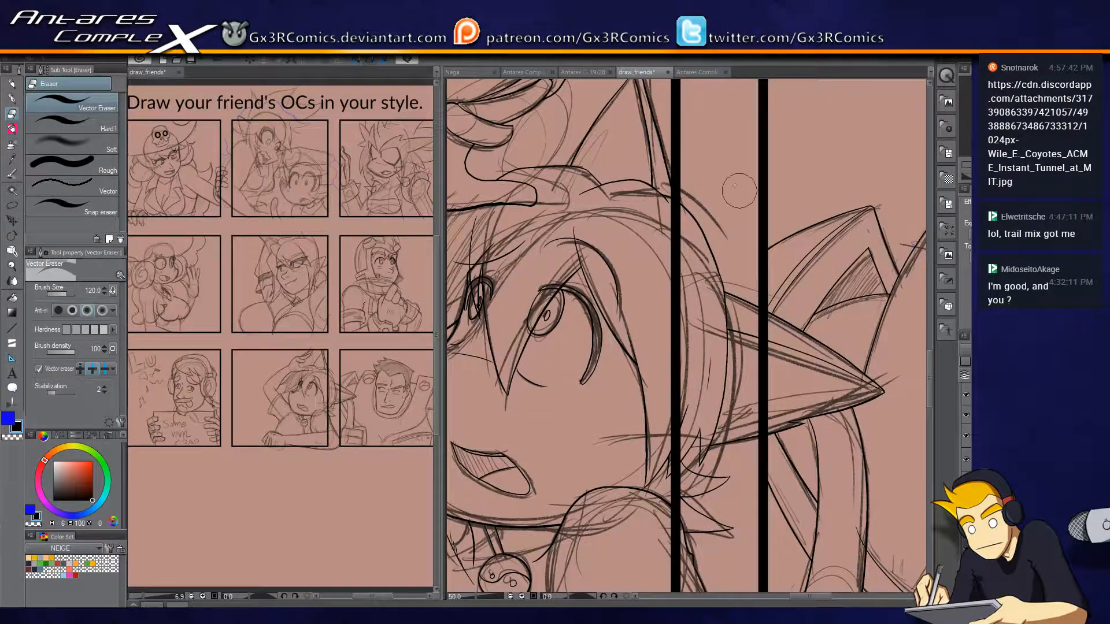
{"action": "key", "text": "p"}
{"action": "mouse_move", "coordinate": [677, 182]}
{"action": "left_mouse_down"}
{"action": "mouse_move", "coordinate": [720, 207]}
{"action": "mouse_move", "coordinate": [752, 318]}
{"action": "left_mouse_up"}
{"action": "key", "text": "e"}
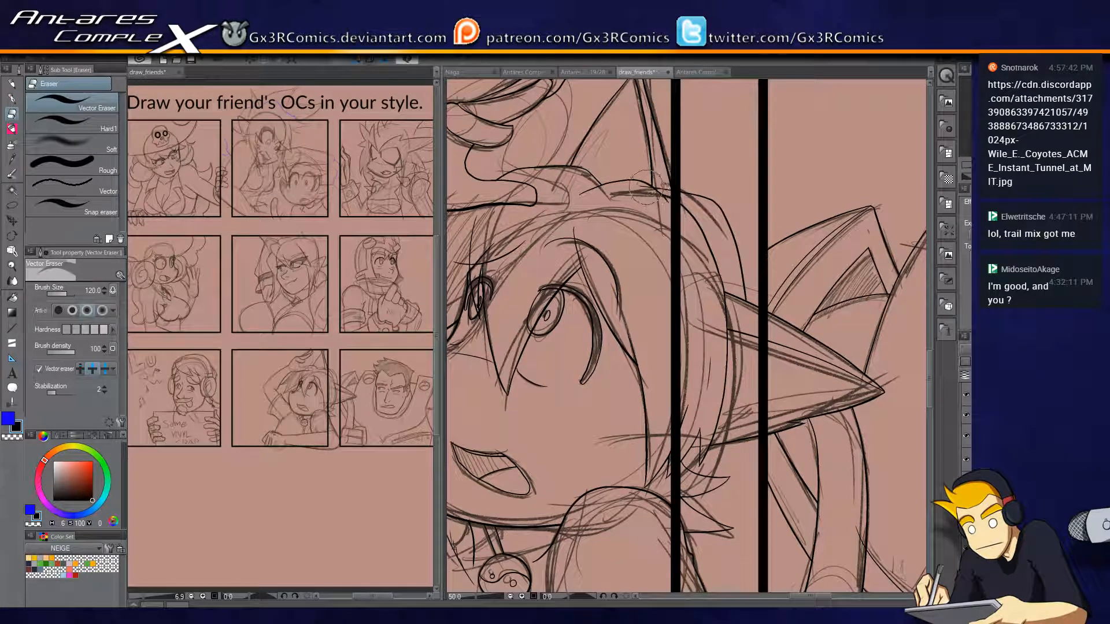
{"action": "key", "text": "p"}
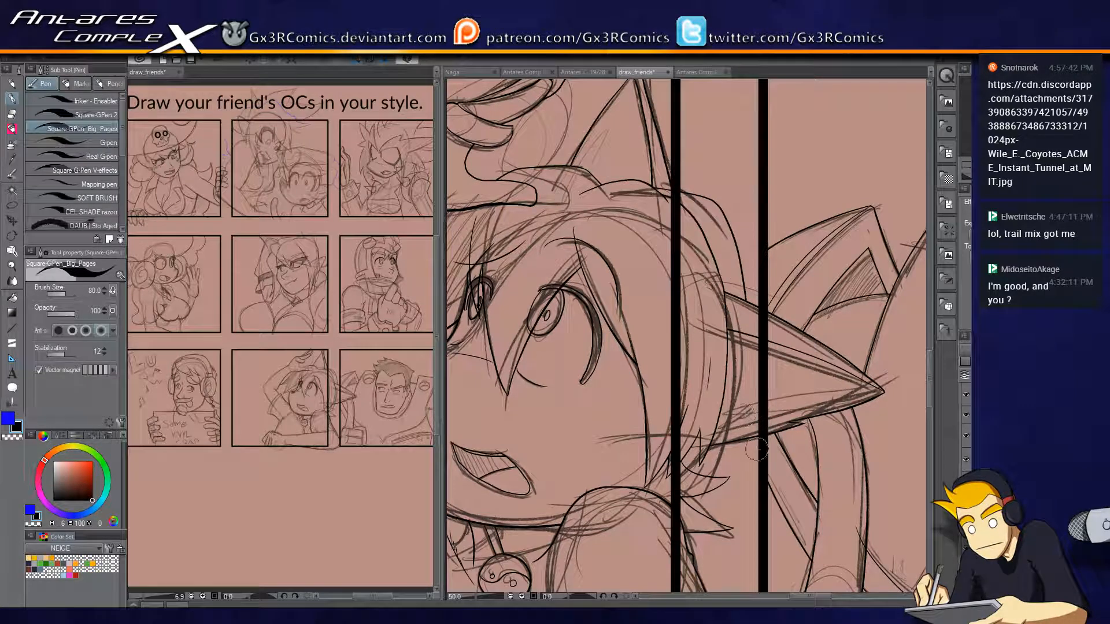
Trim and ink the hair strands below the ear of the bottom-middle character.
{"action": "left_click_drag", "start_coordinate": [766, 491], "coordinate": [762, 354]}
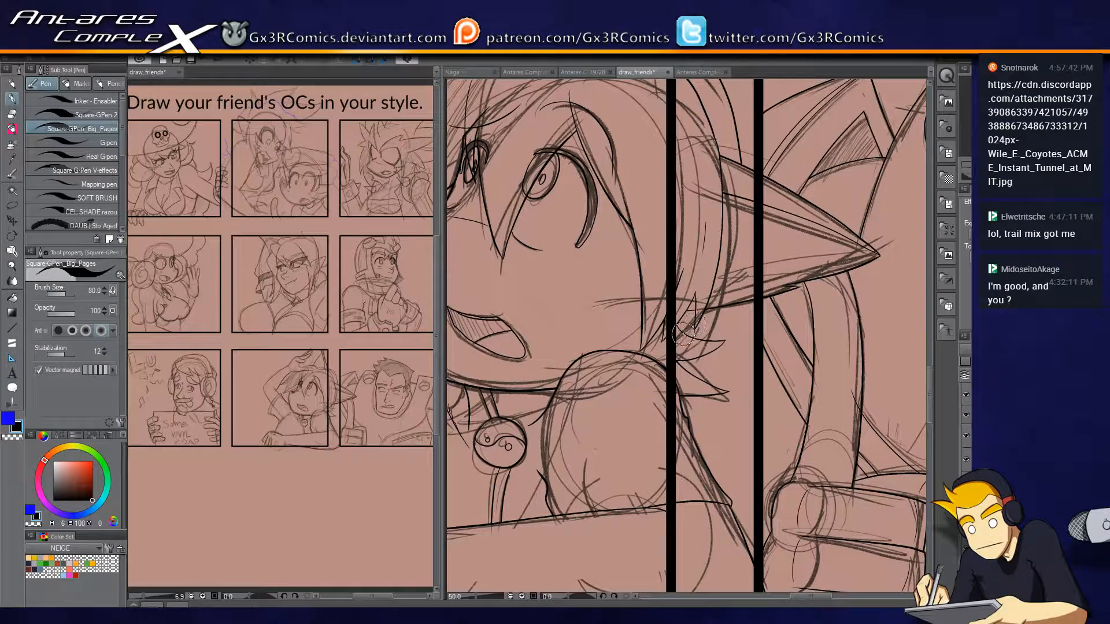
{"action": "key", "text": "e"}
{"action": "left_click_drag", "start_coordinate": [683, 337], "coordinate": [687, 343]}
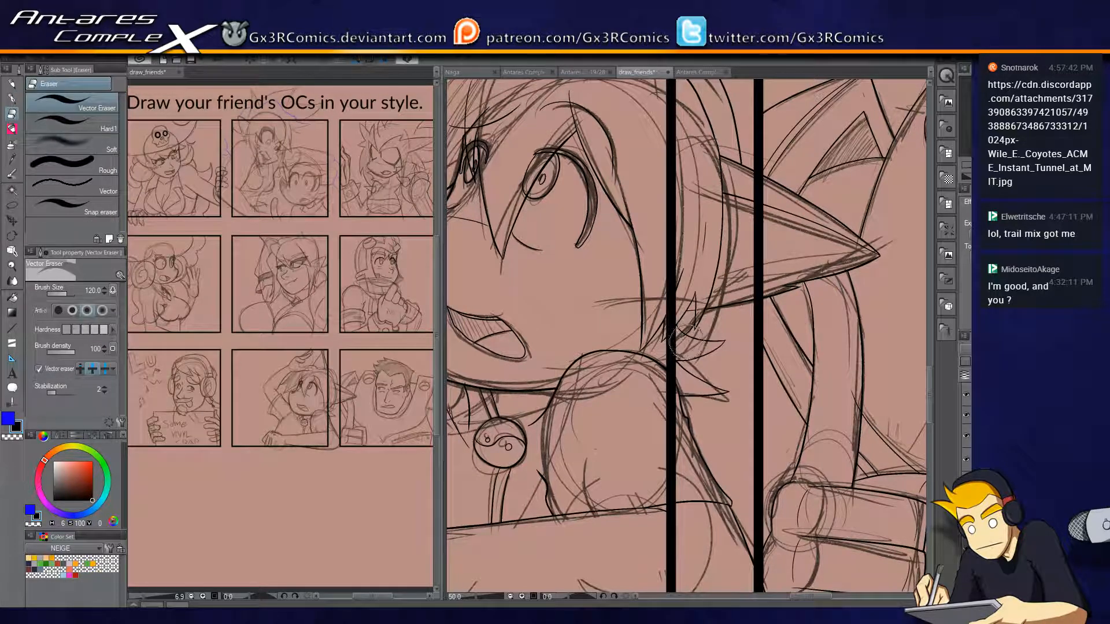
{"action": "key", "text": "p"}
{"action": "left_click_drag", "start_coordinate": [701, 267], "coordinate": [704, 352]}
Look over the bottom-middle, centre and helmeted character panels for line art that still needs correction.
{"action": "scroll", "coordinate": [680, 286], "scroll_direction": "down", "scroll_amount": 1}
{"action": "left_click_drag", "start_coordinate": [589, 250], "coordinate": [685, 227]}
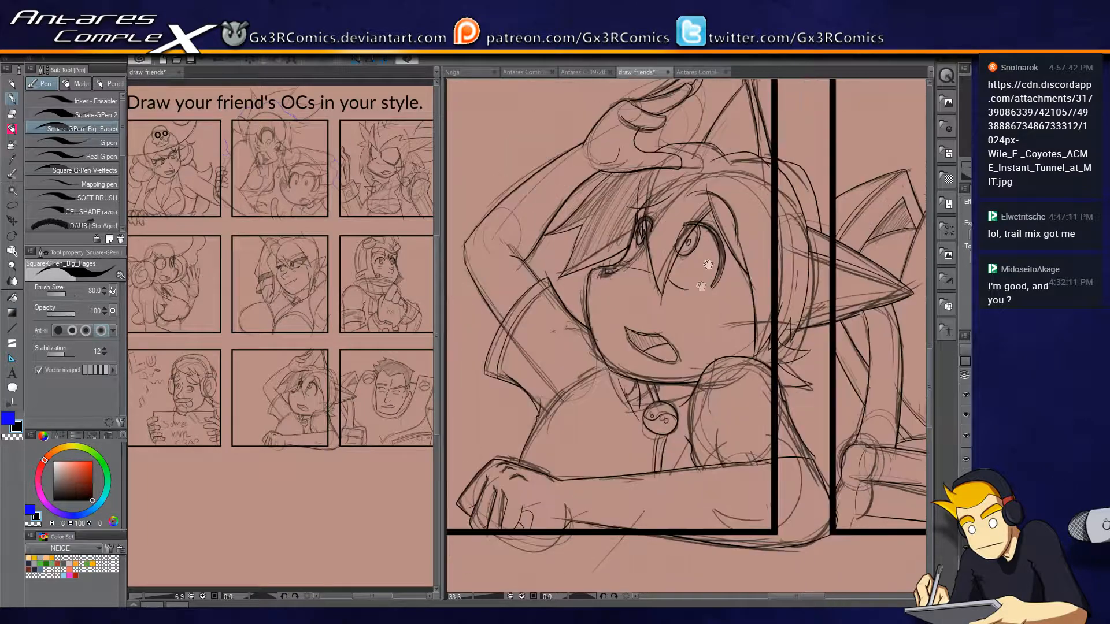
{"action": "left_click_drag", "start_coordinate": [638, 394], "coordinate": [615, 368]}
{"action": "left_click_drag", "start_coordinate": [610, 292], "coordinate": [606, 427]}
{"action": "left_click_drag", "start_coordinate": [644, 303], "coordinate": [625, 401]}
{"action": "left_click_drag", "start_coordinate": [661, 313], "coordinate": [661, 532]}
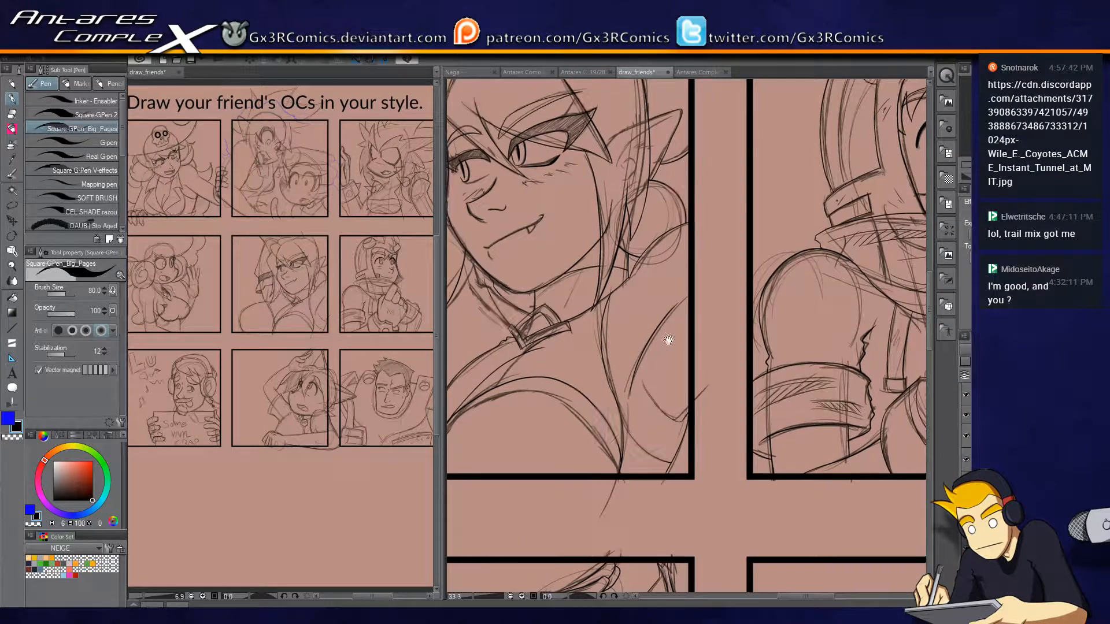
{"action": "left_click_drag", "start_coordinate": [736, 334], "coordinate": [644, 271]}
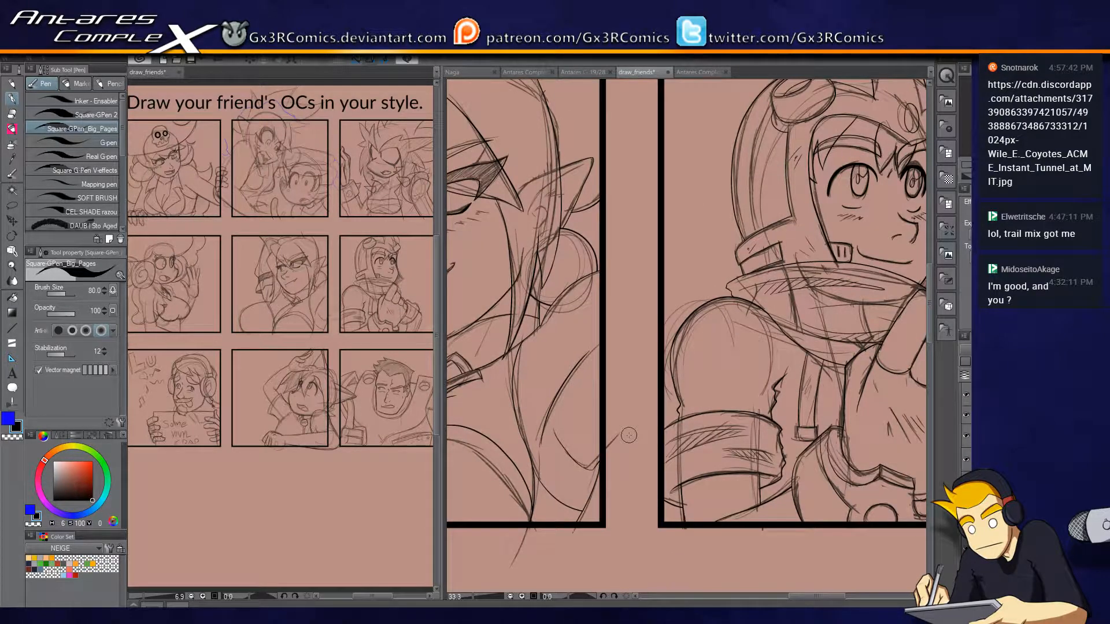
{"action": "left_click_drag", "start_coordinate": [765, 267], "coordinate": [624, 366]}
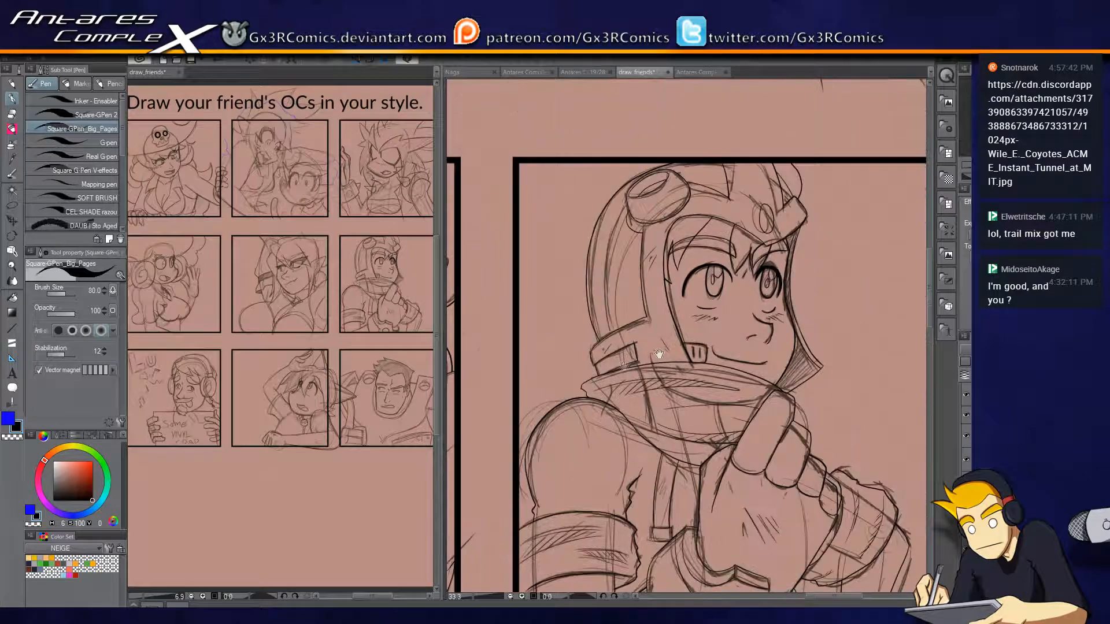
{"action": "left_click_drag", "start_coordinate": [794, 366], "coordinate": [724, 288]}
{"action": "left_click_drag", "start_coordinate": [800, 467], "coordinate": [762, 340]}
{"action": "left_click_drag", "start_coordinate": [784, 447], "coordinate": [749, 352]}
{"action": "left_click_drag", "start_coordinate": [733, 309], "coordinate": [778, 349]}
Redraw the fold line from the helmeted character's cuff down to the panel's bottom border, and save the file.
{"action": "scroll", "coordinate": [784, 338], "scroll_direction": "up", "scroll_amount": 3}
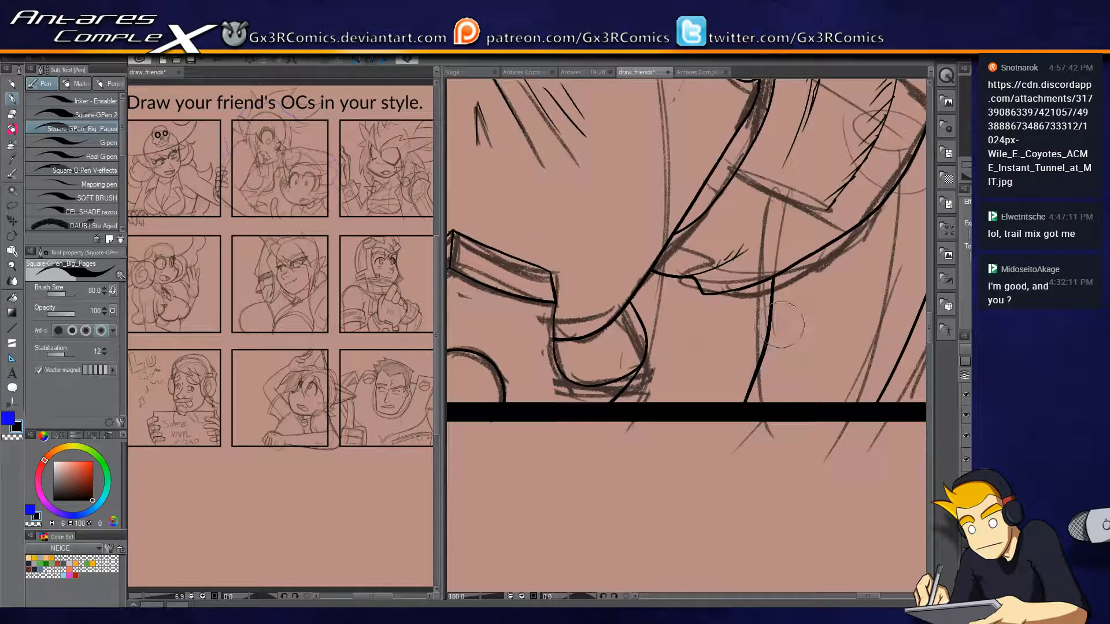
{"action": "key", "text": "e"}
{"action": "left_click", "coordinate": [771, 342]}
{"action": "key", "text": "p"}
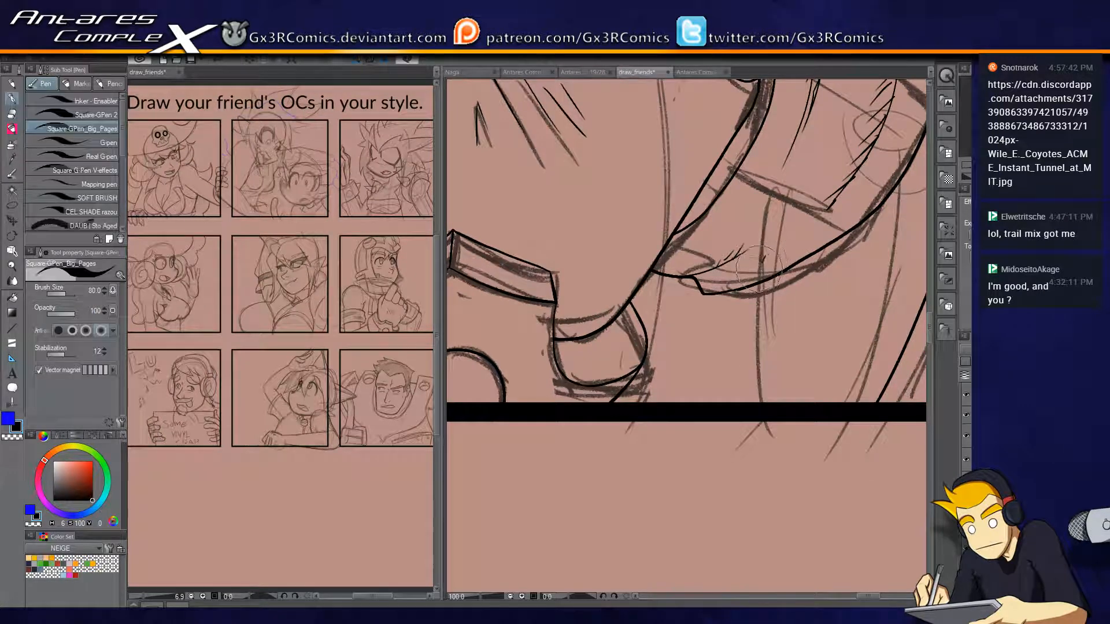
{"action": "mouse_move", "coordinate": [792, 295]}
{"action": "left_mouse_down"}
{"action": "mouse_move", "coordinate": [660, 336]}
{"action": "mouse_move", "coordinate": [586, 442]}
{"action": "left_mouse_up"}
{"action": "key", "text": "e"}
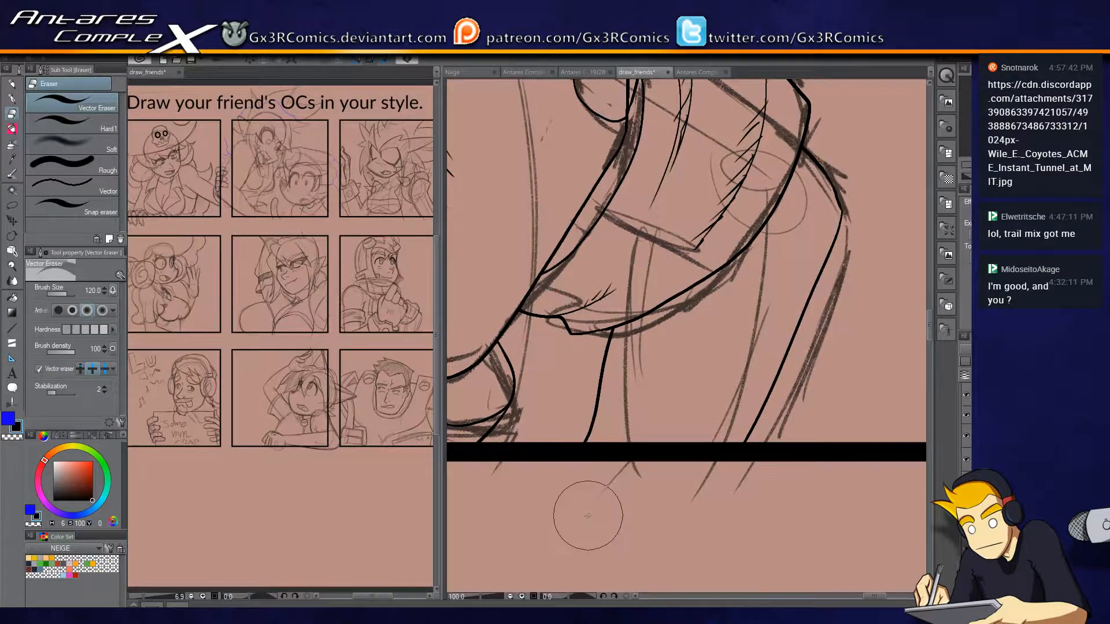
{"action": "key", "text": "p"}
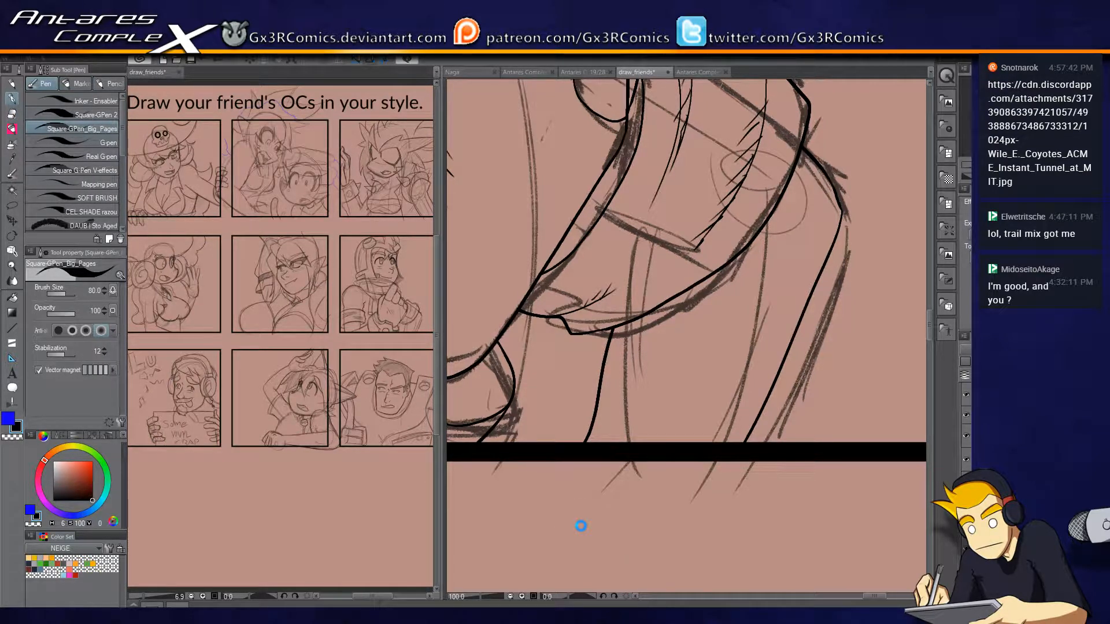
{"action": "key", "text": "ctrl+s"}
{"action": "scroll", "coordinate": [639, 298], "scroll_direction": "down", "scroll_amount": 3}
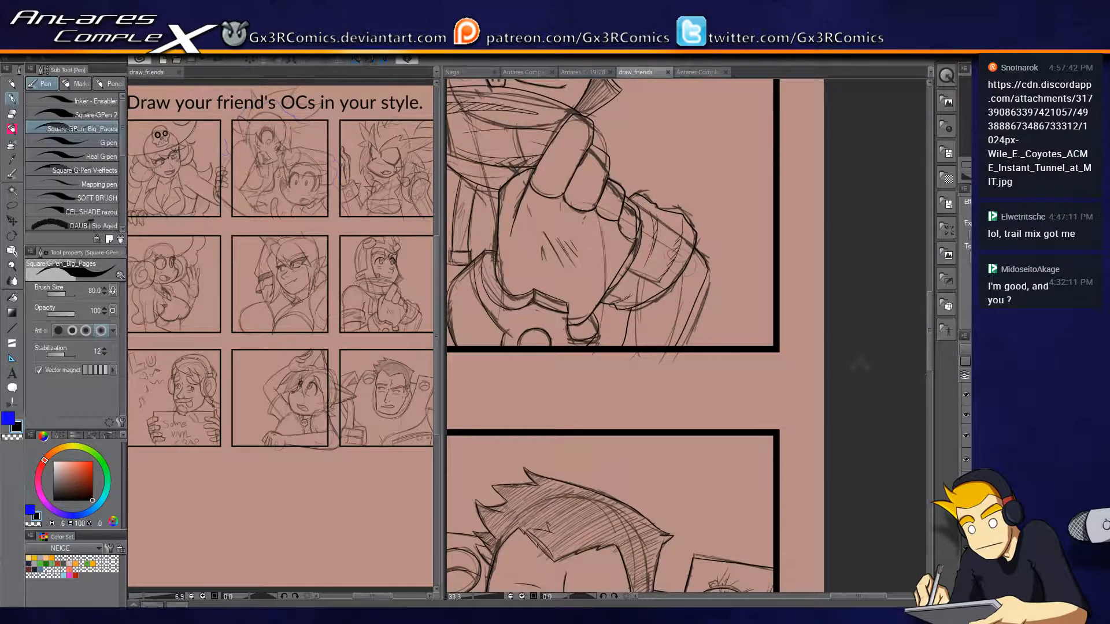